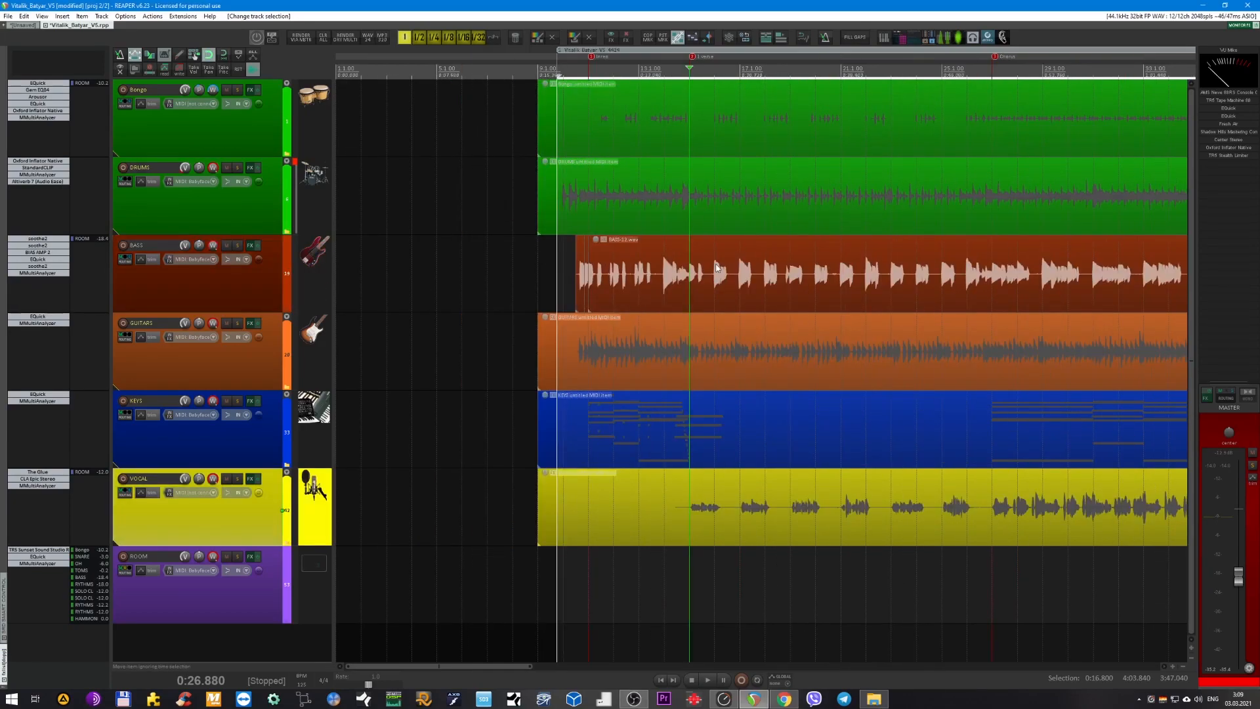
# Place the edit cursor at the intro marker, at 0:19.200.
pyautogui.hscroll(2, 716, 267)
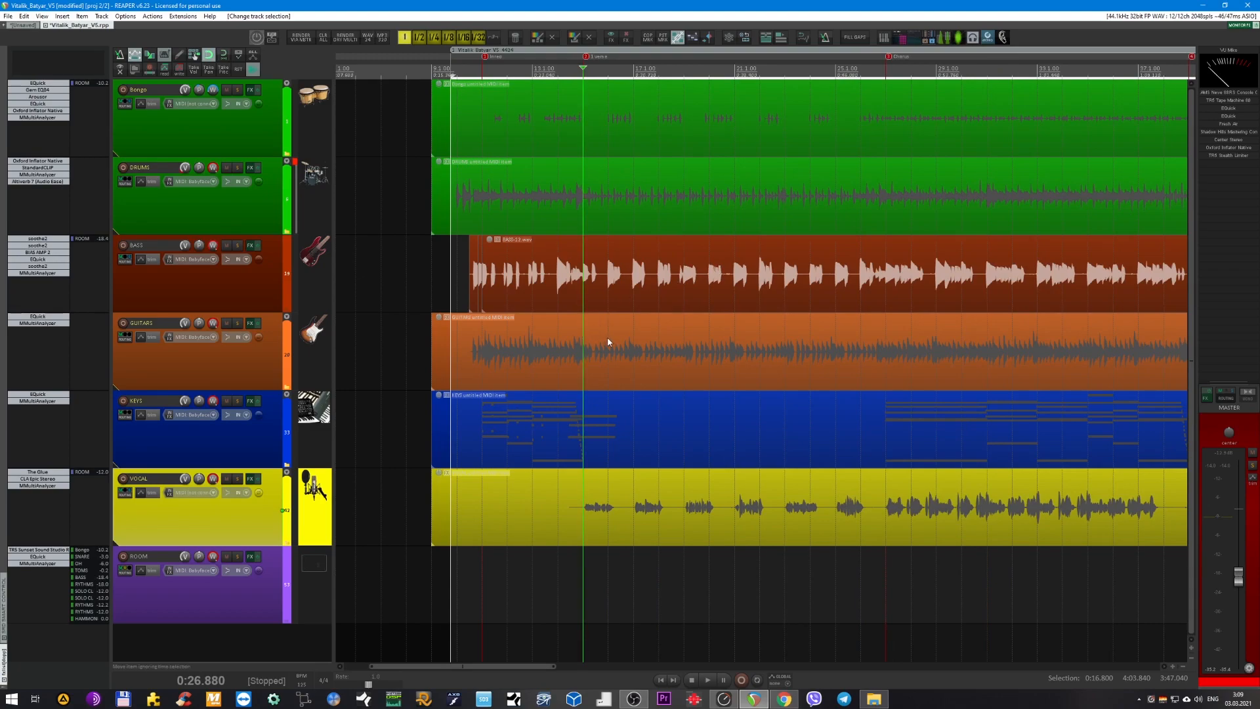
pyautogui.click(485, 100)
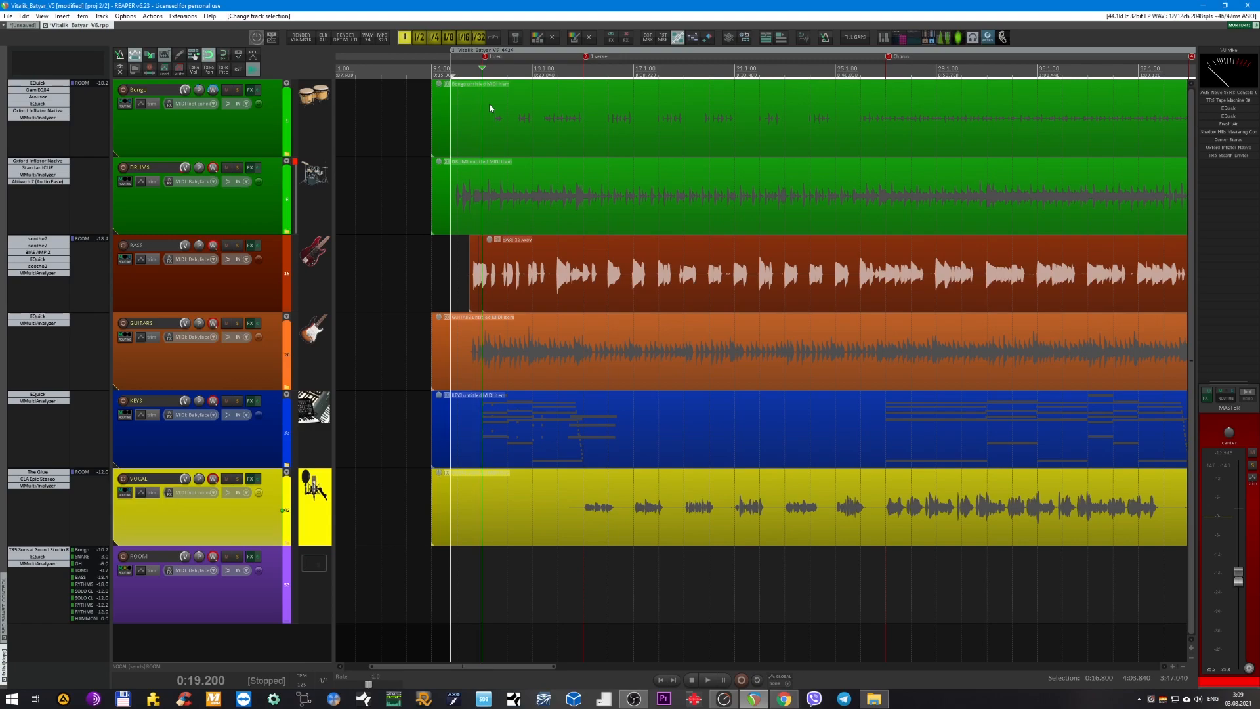
pyautogui.scroll(-1, 559, 270)
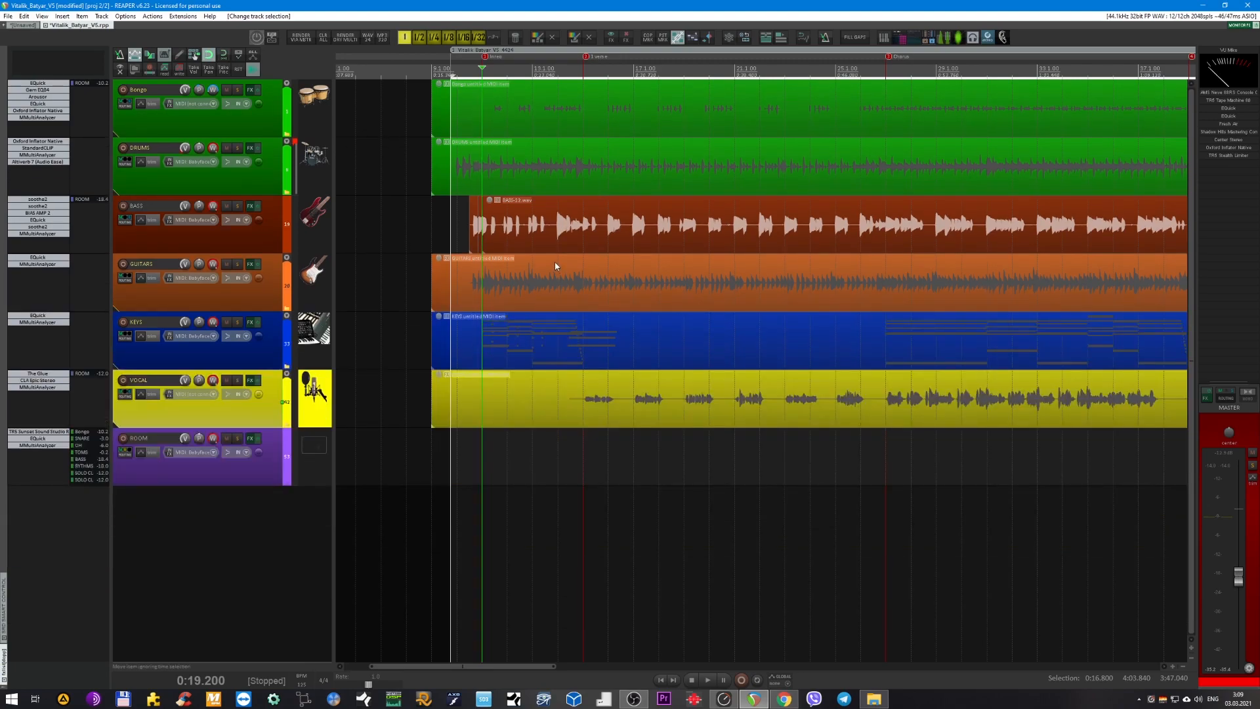
pyautogui.scroll(1, 554, 261)
pyautogui.scroll(1, 557, 259)
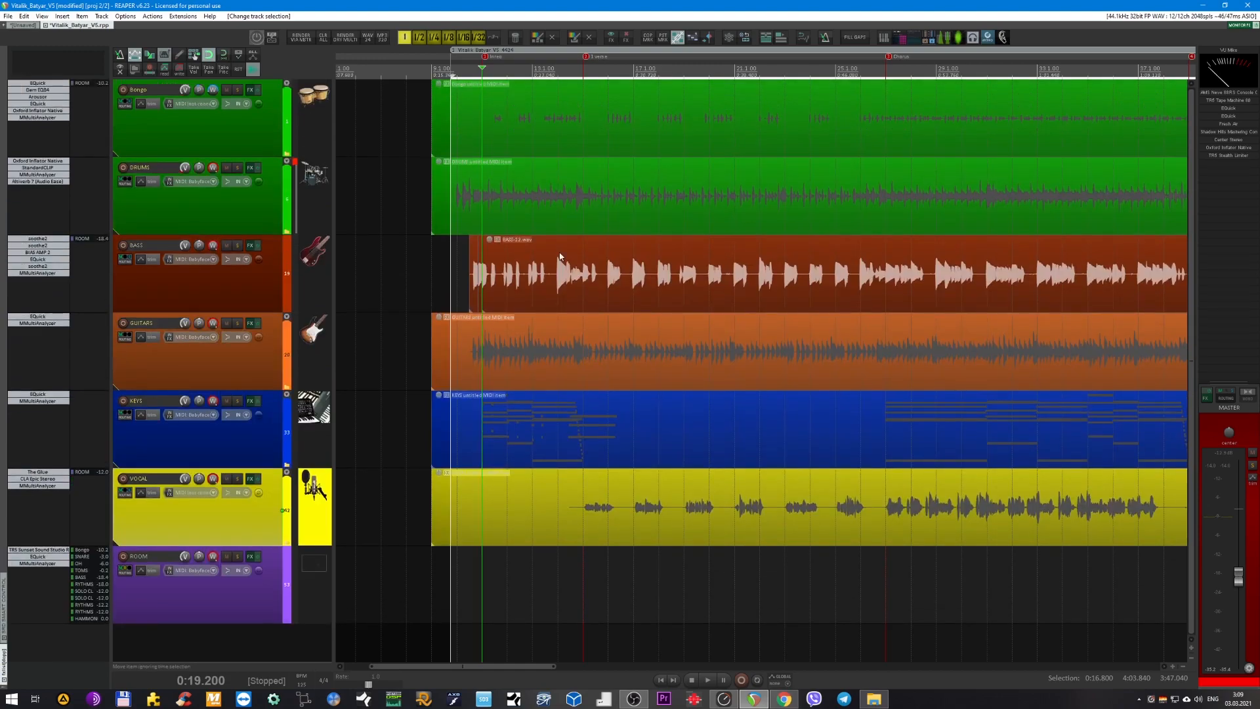
pyautogui.scroll(3, 452, 221)
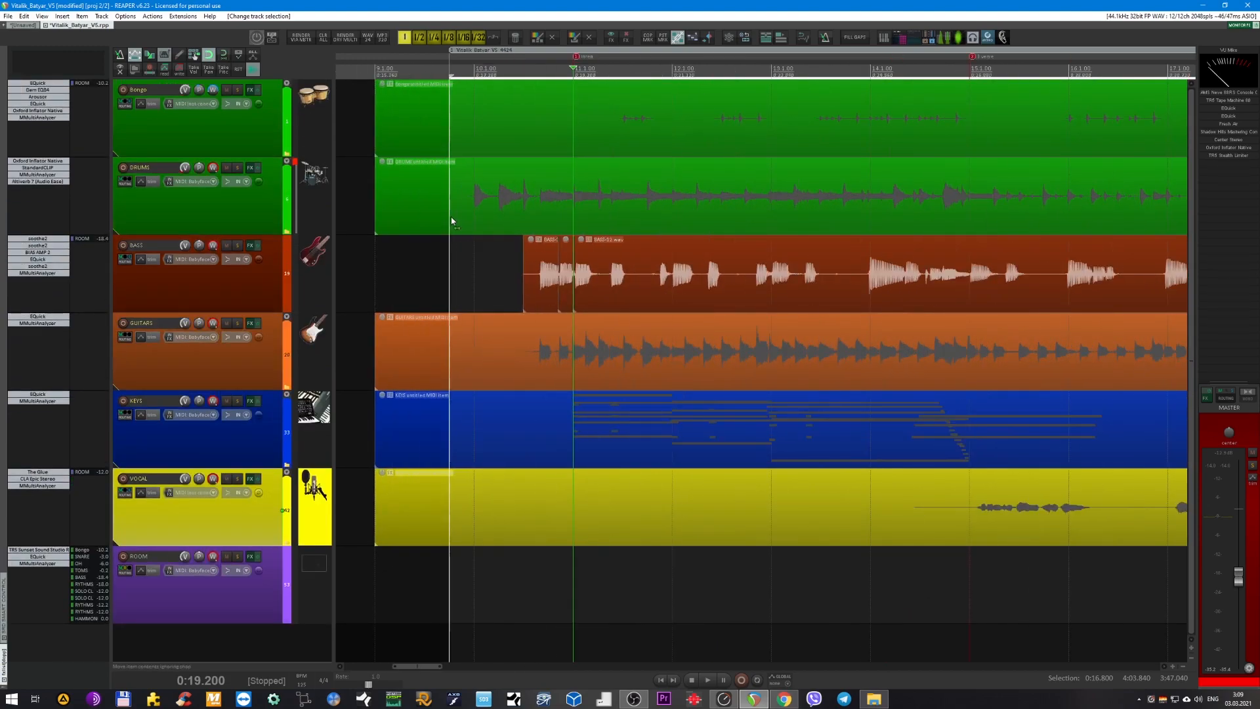
# Select the DRUMS, Bongo and BASS folder tracks in turn.
pyautogui.click(262, 212)
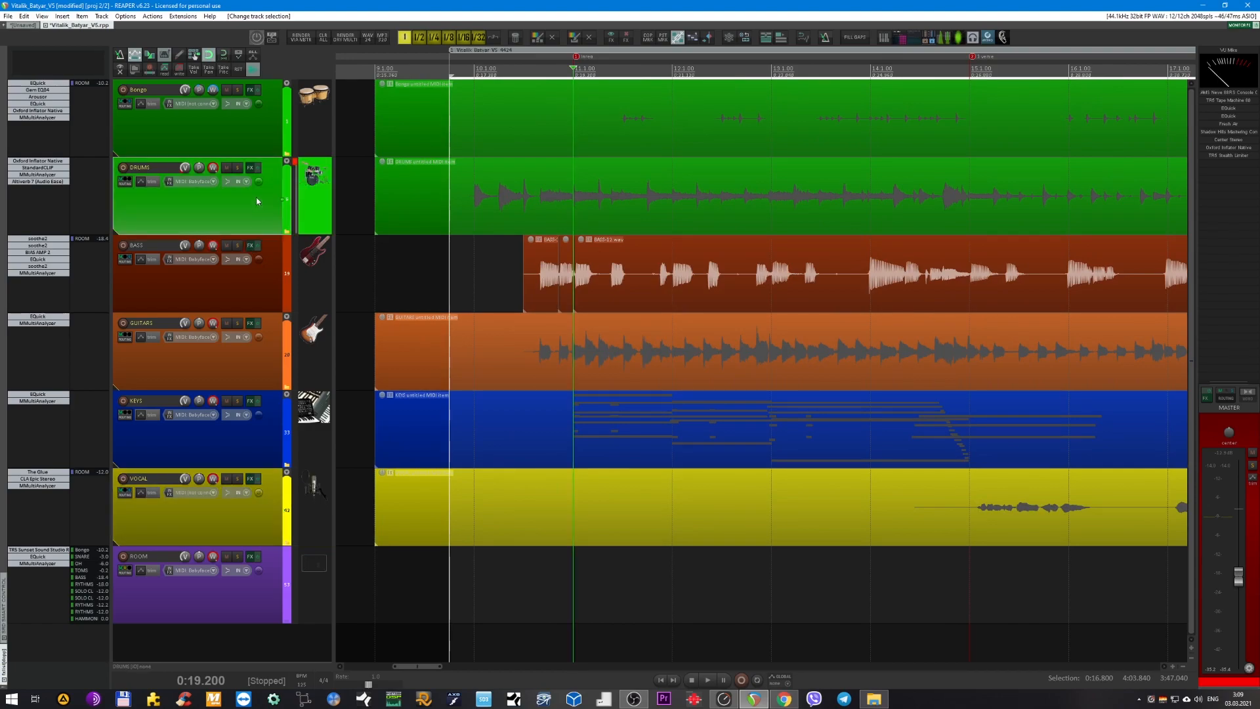
pyautogui.click(275, 134)
pyautogui.click(224, 294)
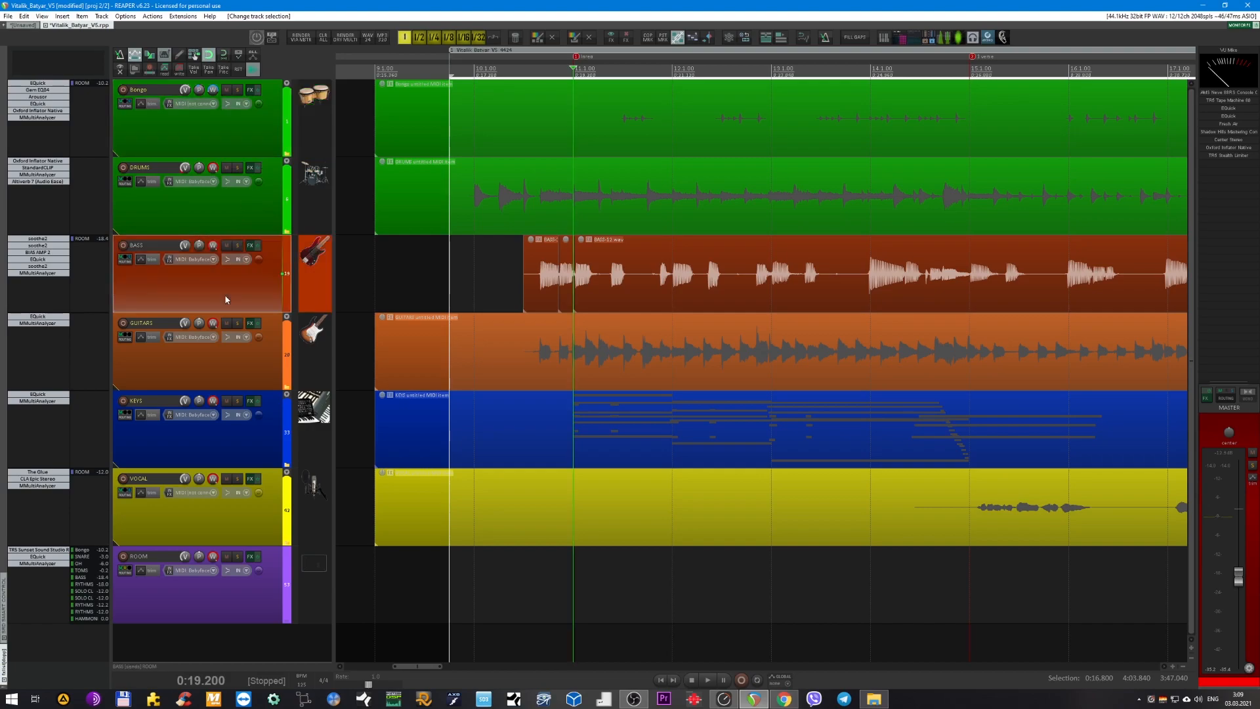
# Expand the GUITARS folder to examine its rhythm and solo tracks, and collapse it again.
pyautogui.click(220, 368)
pyautogui.doubleClick(220, 369)
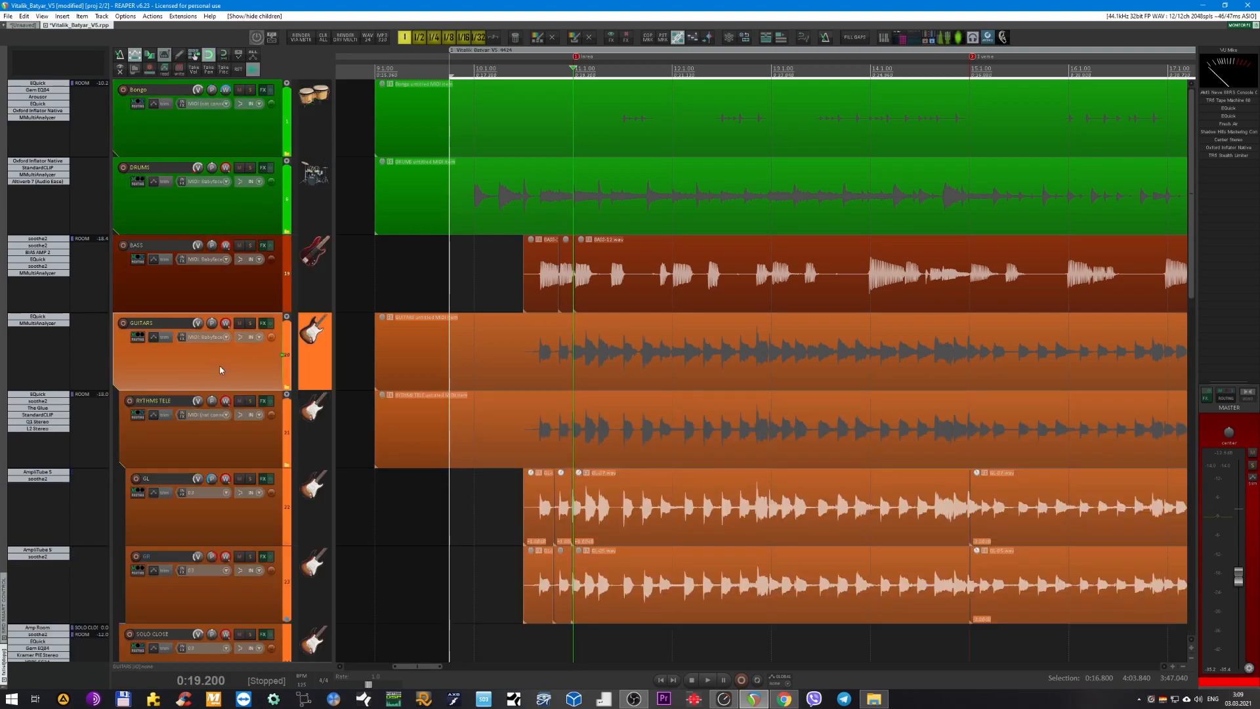
pyautogui.scroll(-4, 439, 402)
pyautogui.scroll(-3, 439, 402)
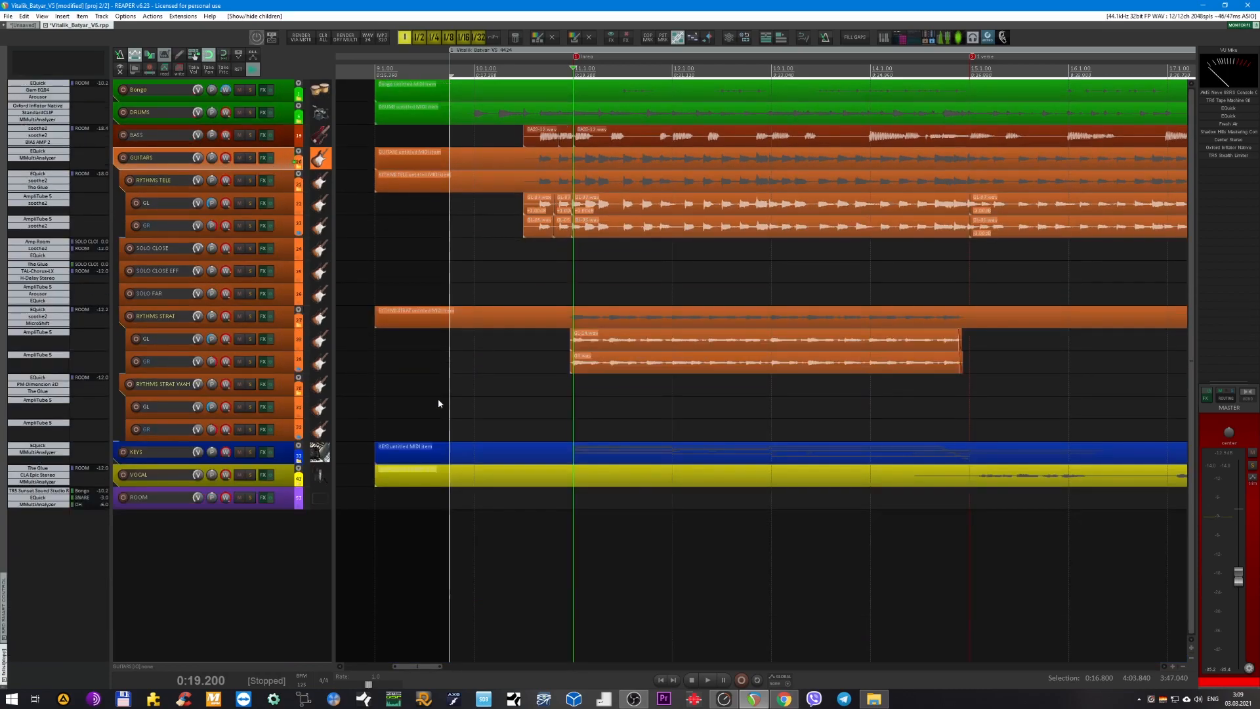
pyautogui.press('h')
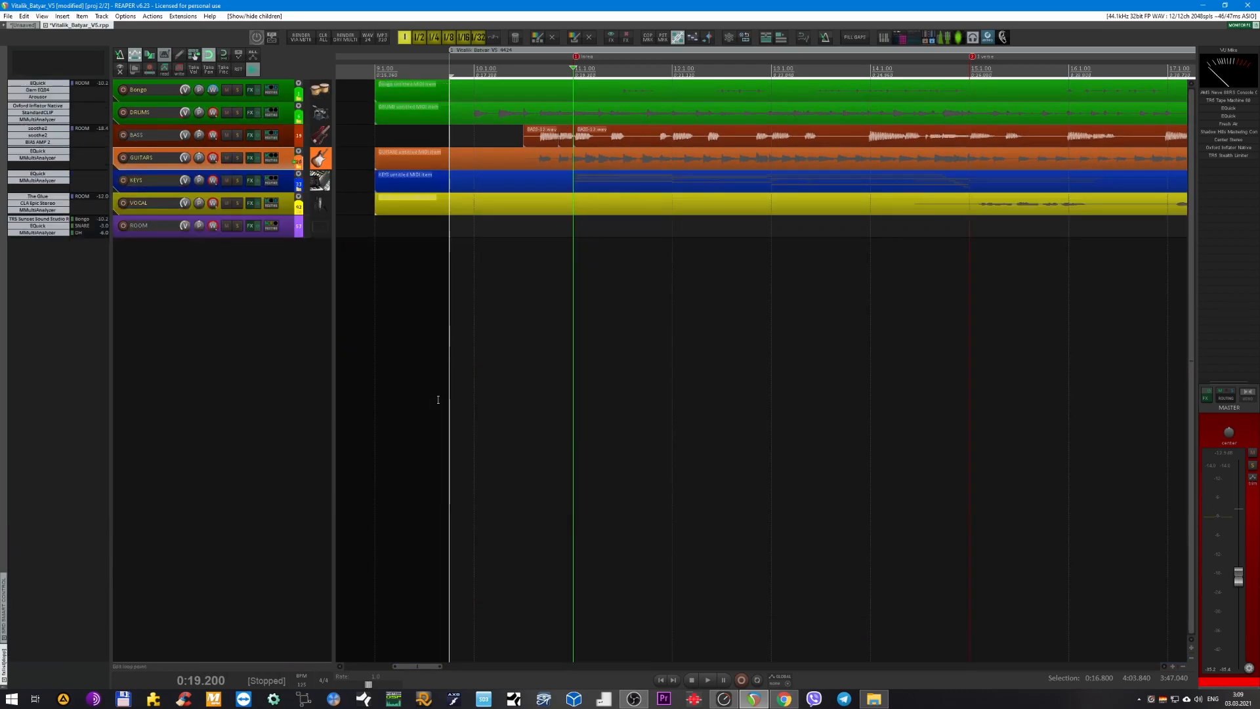
# Expand the KEYS folder to examine its Hammond, Rhodes and Clavinet tracks, and collapse it again.
pyautogui.doubleClick(287, 184)
pyautogui.scroll(2, 369, 240)
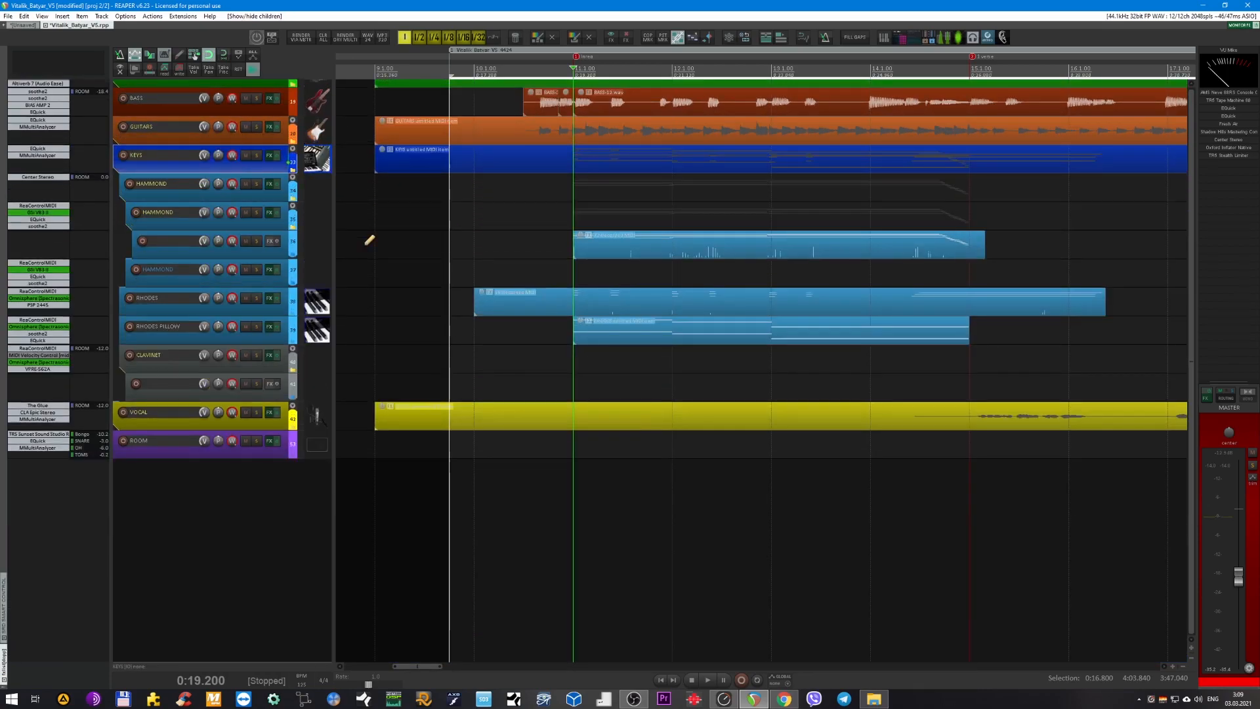
pyautogui.press('h')
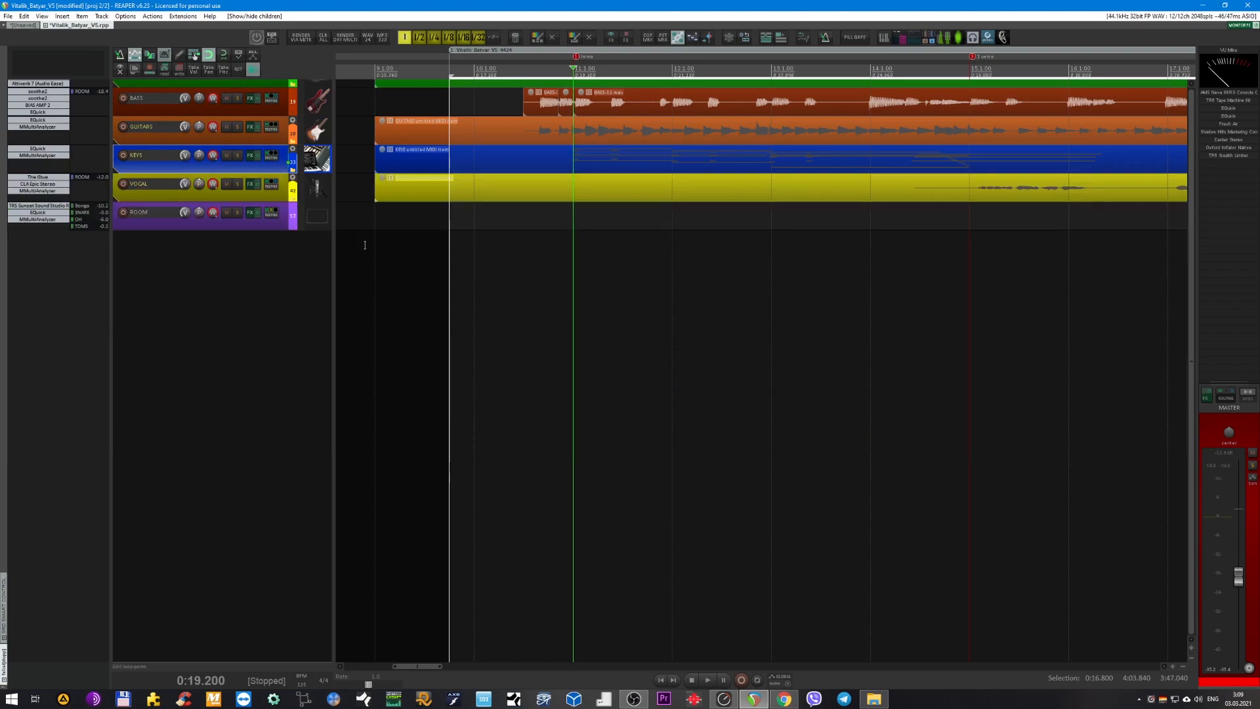
# Examine the VOCAL folder's lead, double and backing tracks across the whole song, collapse the folder and select the ROOM track.
pyautogui.doubleClick(276, 198)
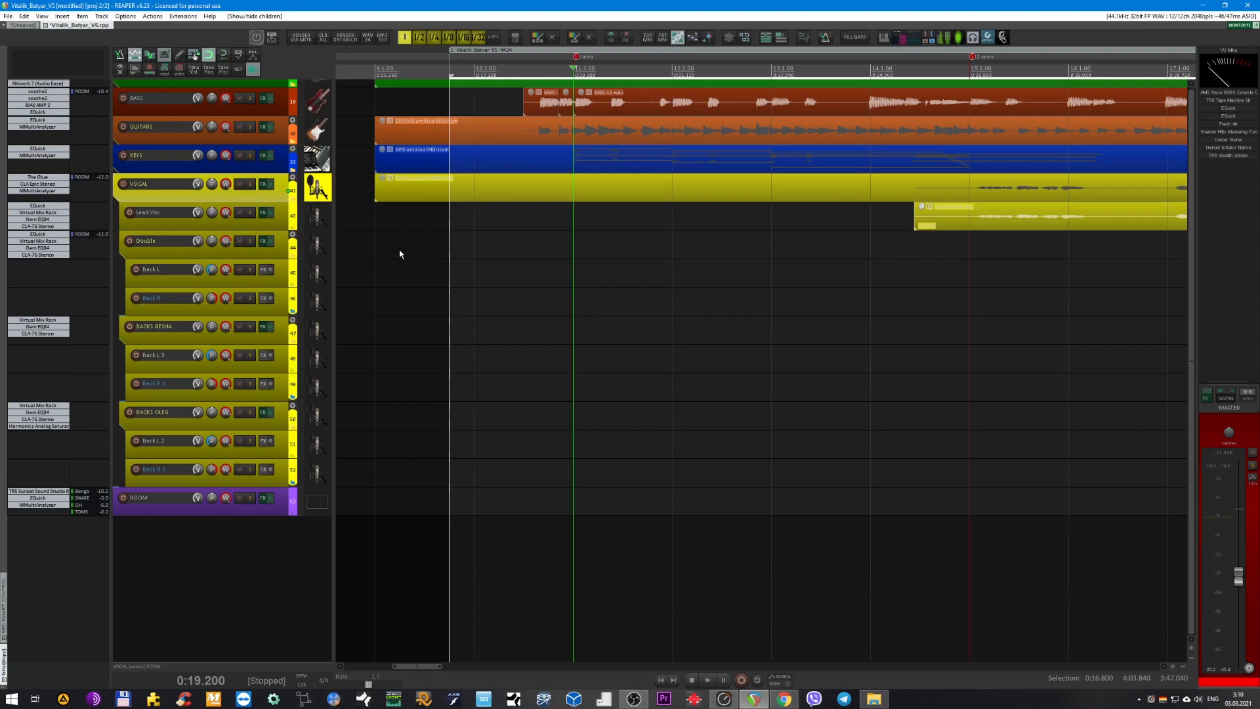
pyautogui.scroll(-5, 474, 262)
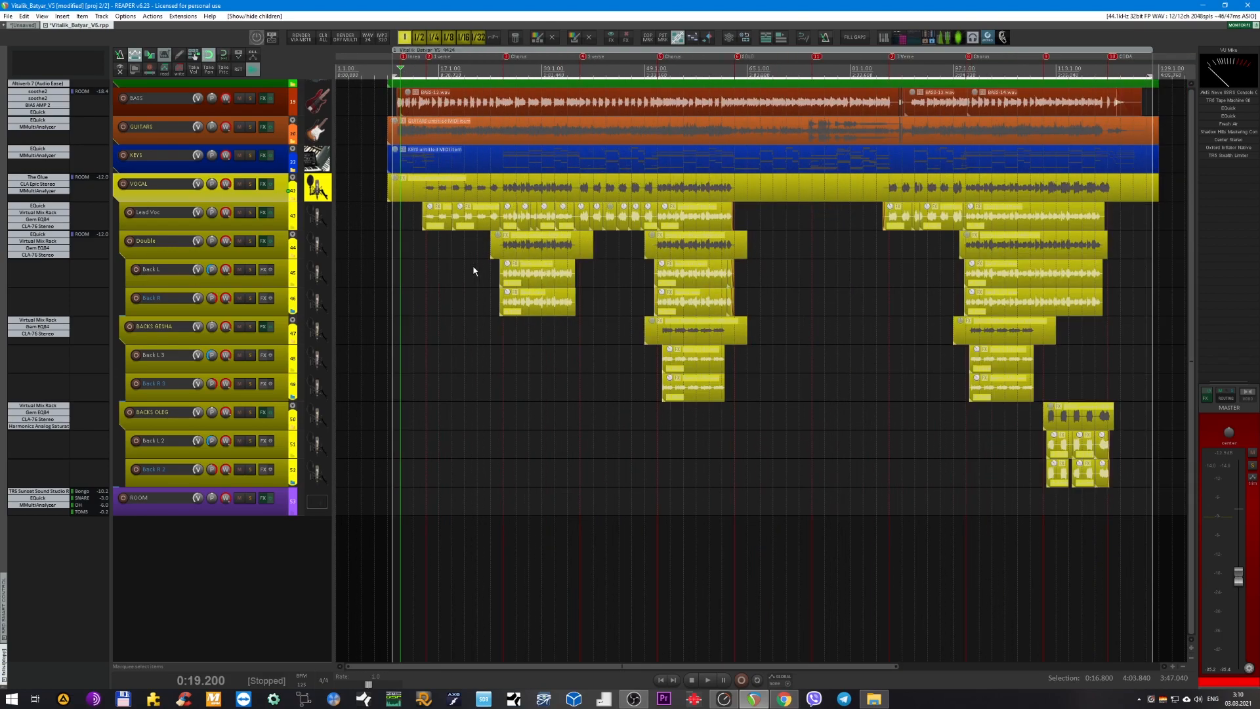
pyautogui.click(294, 219)
pyautogui.click(284, 223)
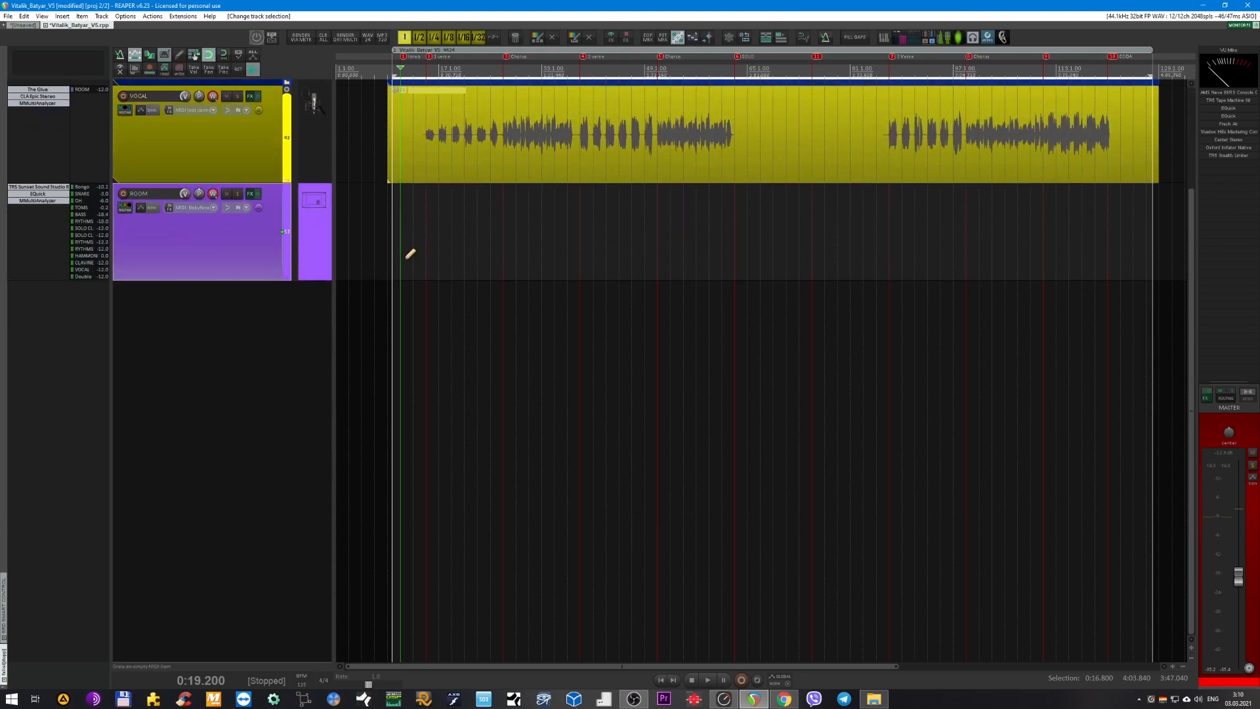
# Place the edit cursor at 0:17.280, near the start of the song region.
pyautogui.scroll(-1, 406, 258)
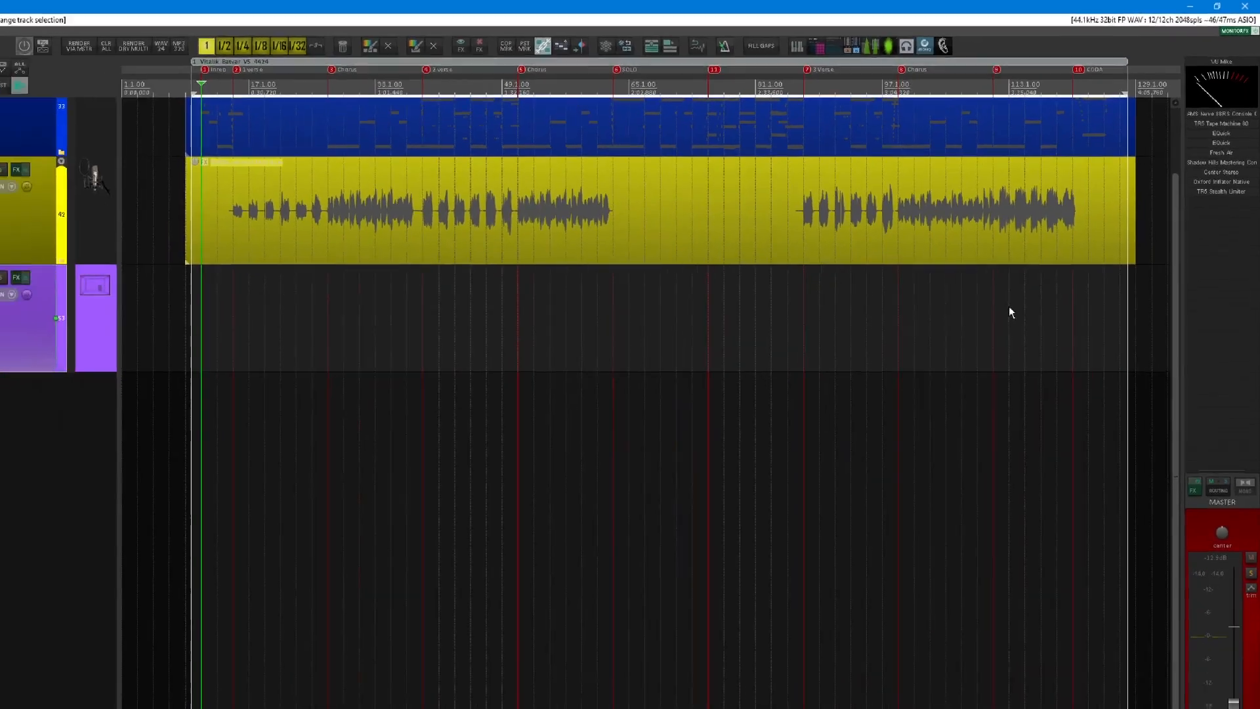
pyautogui.scroll(-2, 576, 282)
pyautogui.scroll(-1, 576, 282)
pyautogui.scroll(3, 417, 282)
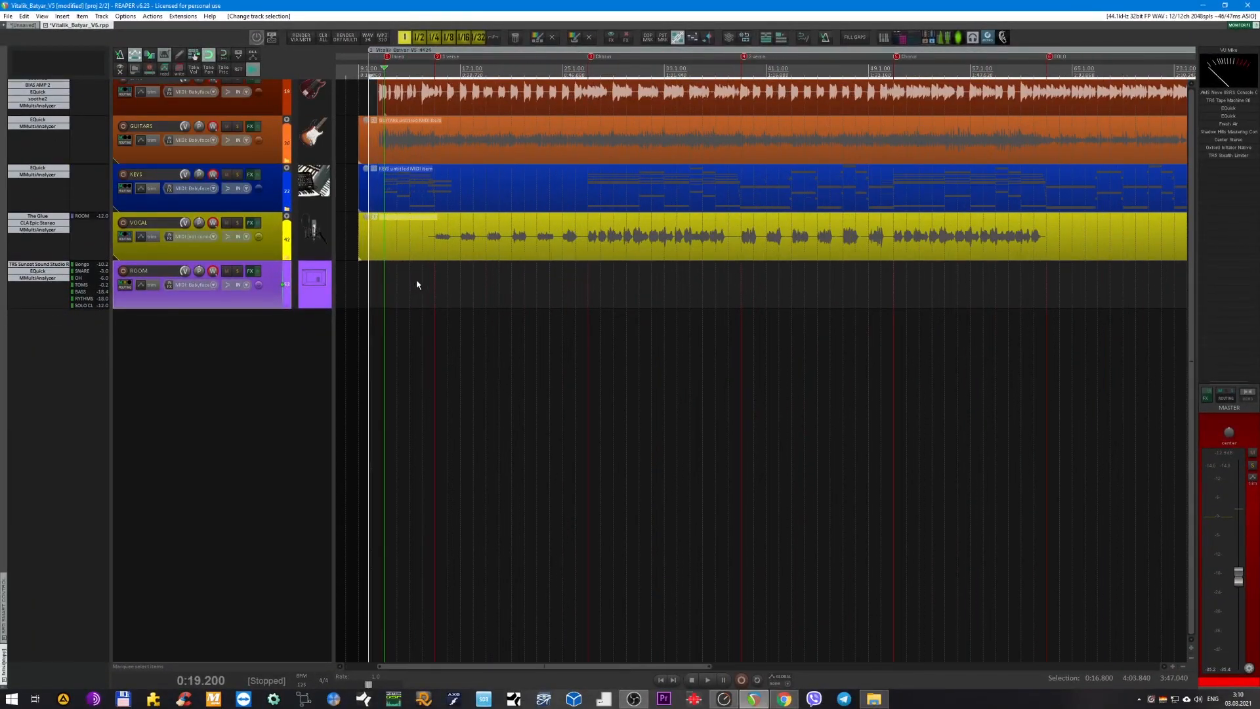
pyautogui.hscroll(-2, 423, 283)
pyautogui.scroll(3, 487, 290)
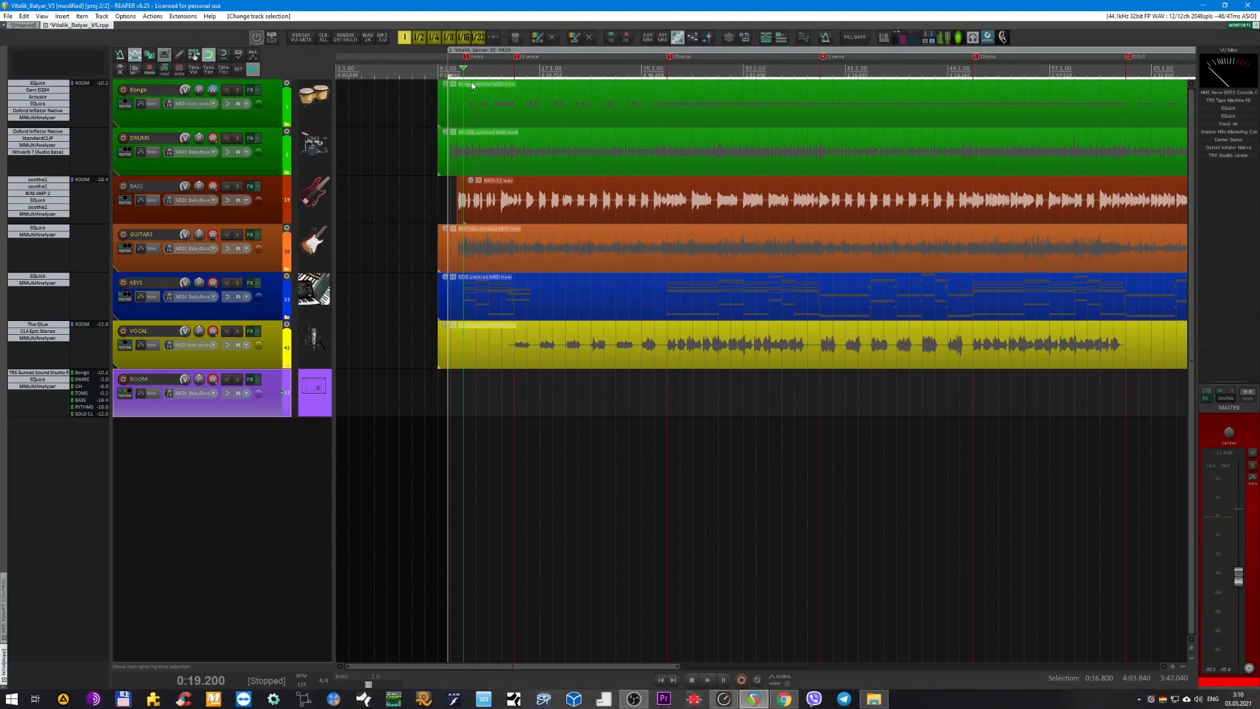
pyautogui.scroll(2, 450, 72)
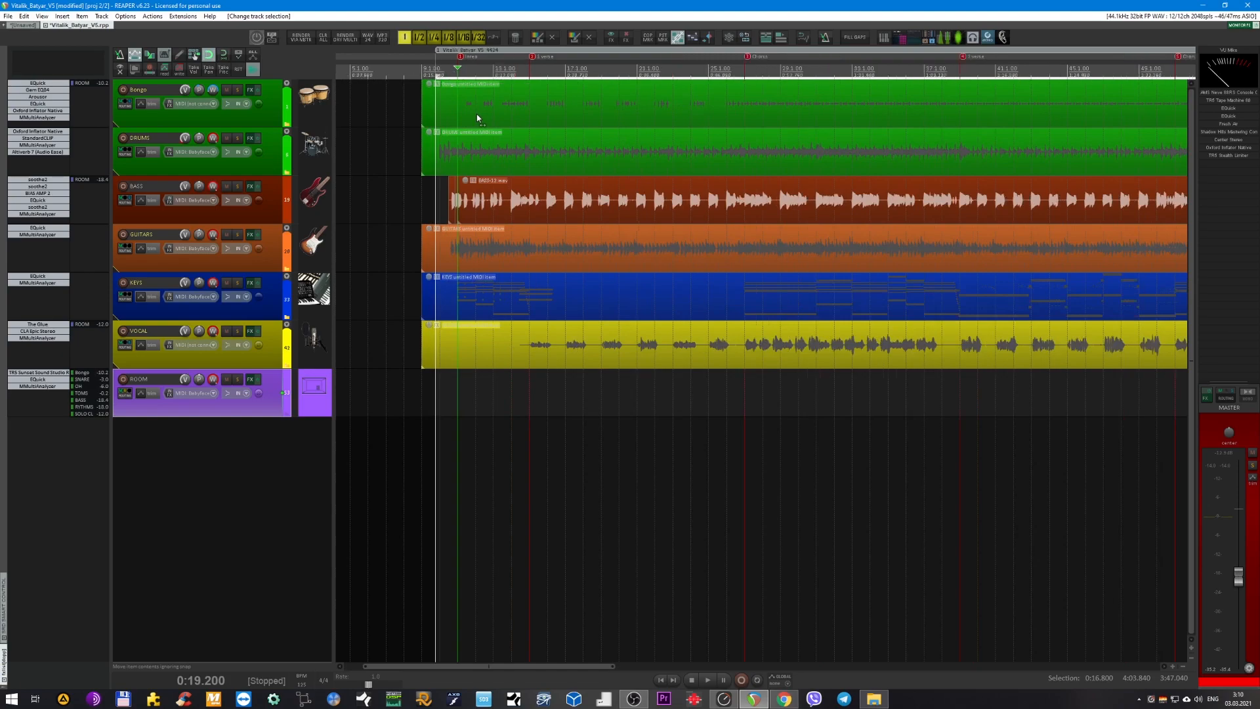
pyautogui.scroll(3, 422, 84)
pyautogui.click(414, 69)
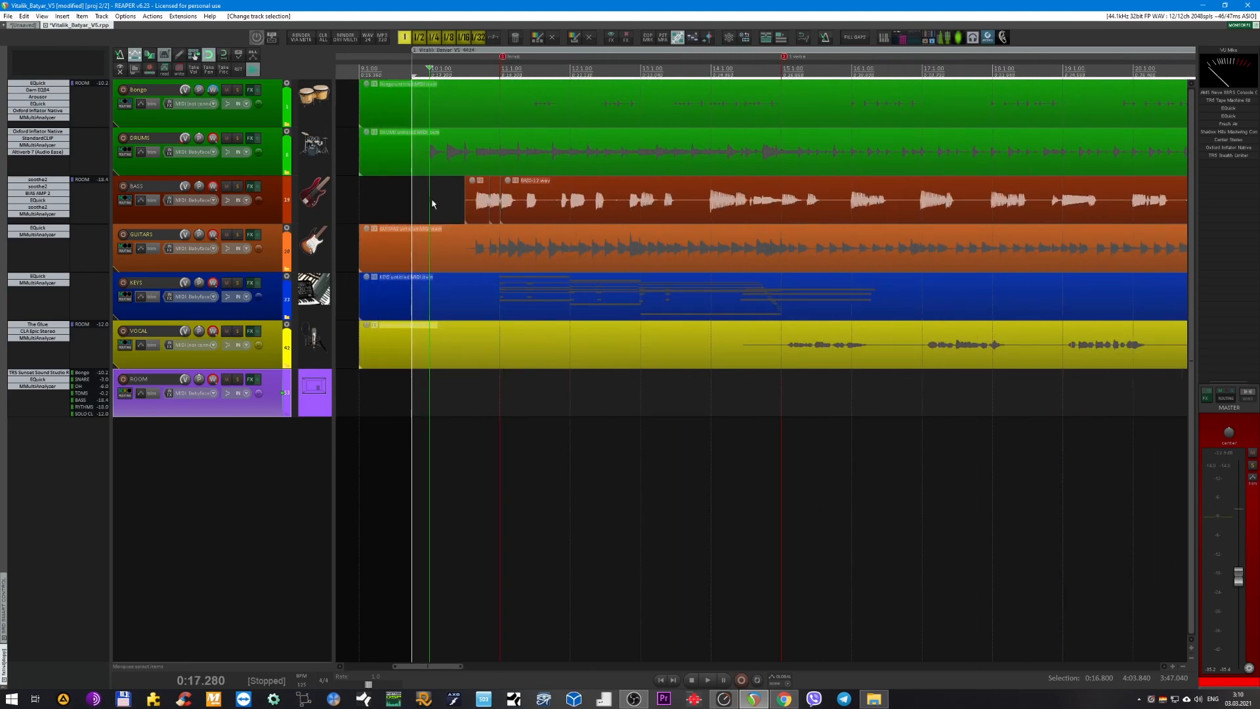
# Play the mix from the start of the song region at 0:16.800 into the first chorus, and stop.
pyautogui.scroll(1, 608, 144)
pyautogui.scroll(-2, 608, 143)
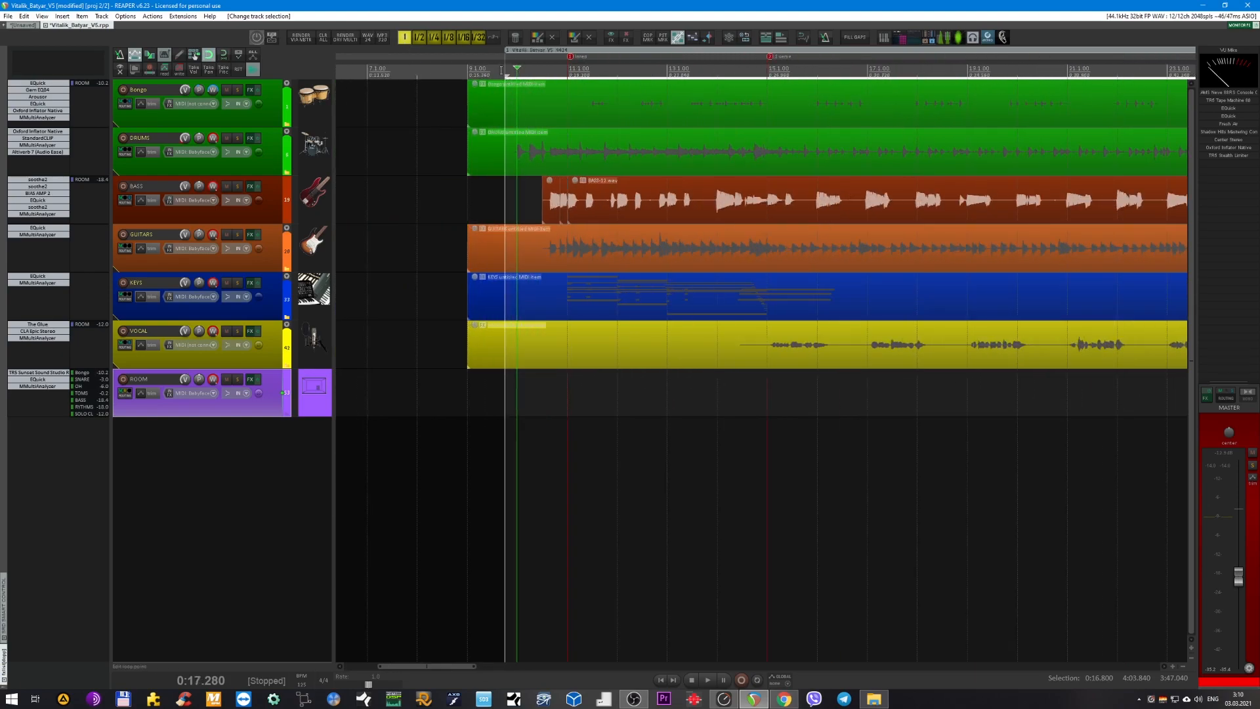
pyautogui.click(503, 71)
pyautogui.press('space')
pyautogui.scroll(-1, 548, 220)
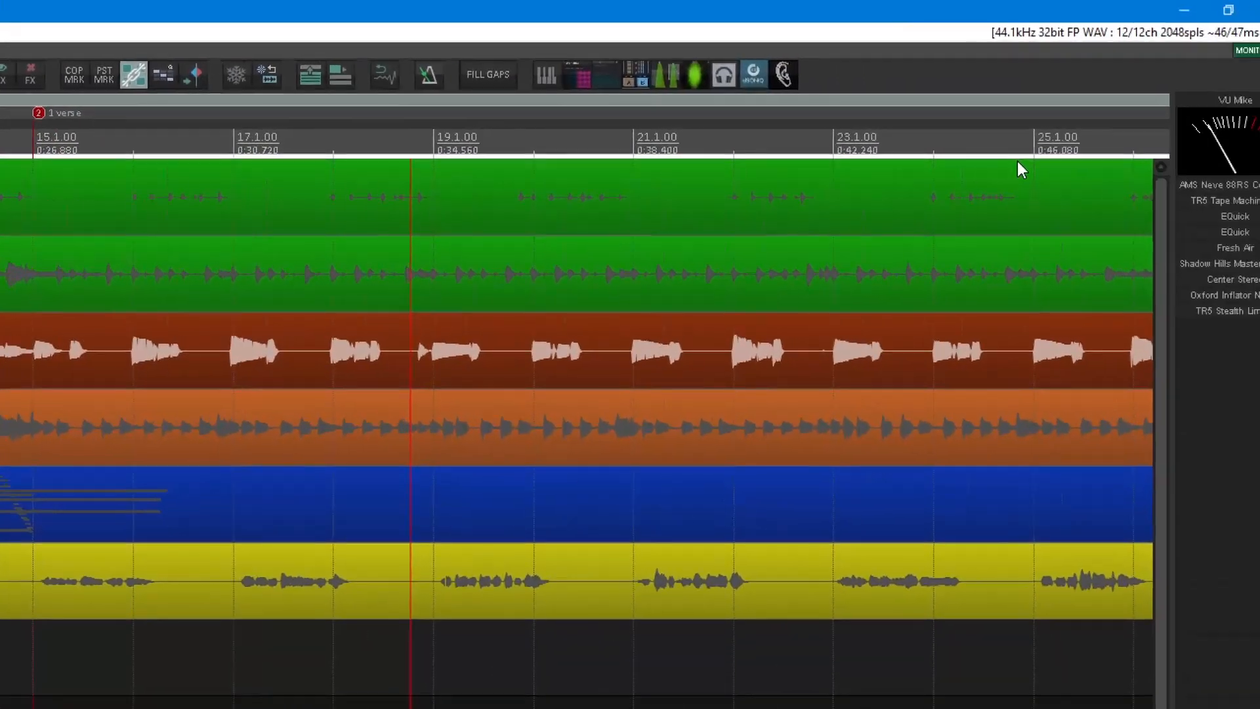
pyautogui.scroll(1, 513, 331)
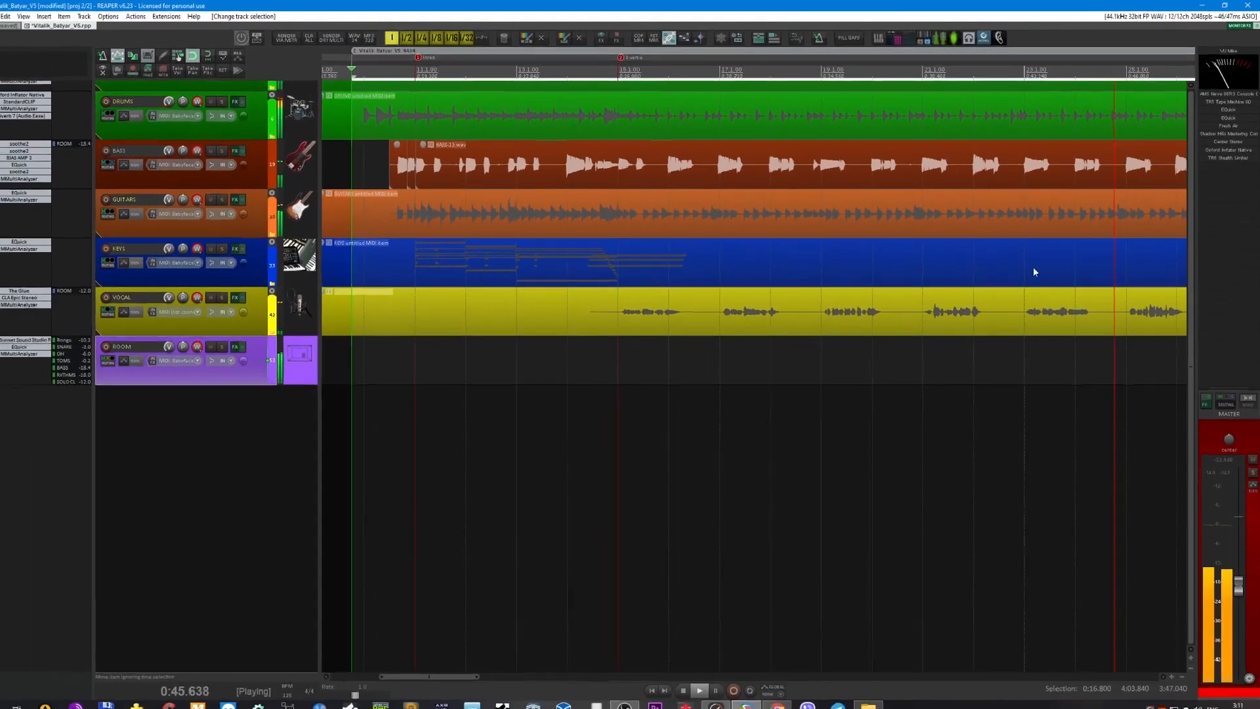
pyautogui.hscroll(3, 938, 288)
pyautogui.scroll(1, 659, 271)
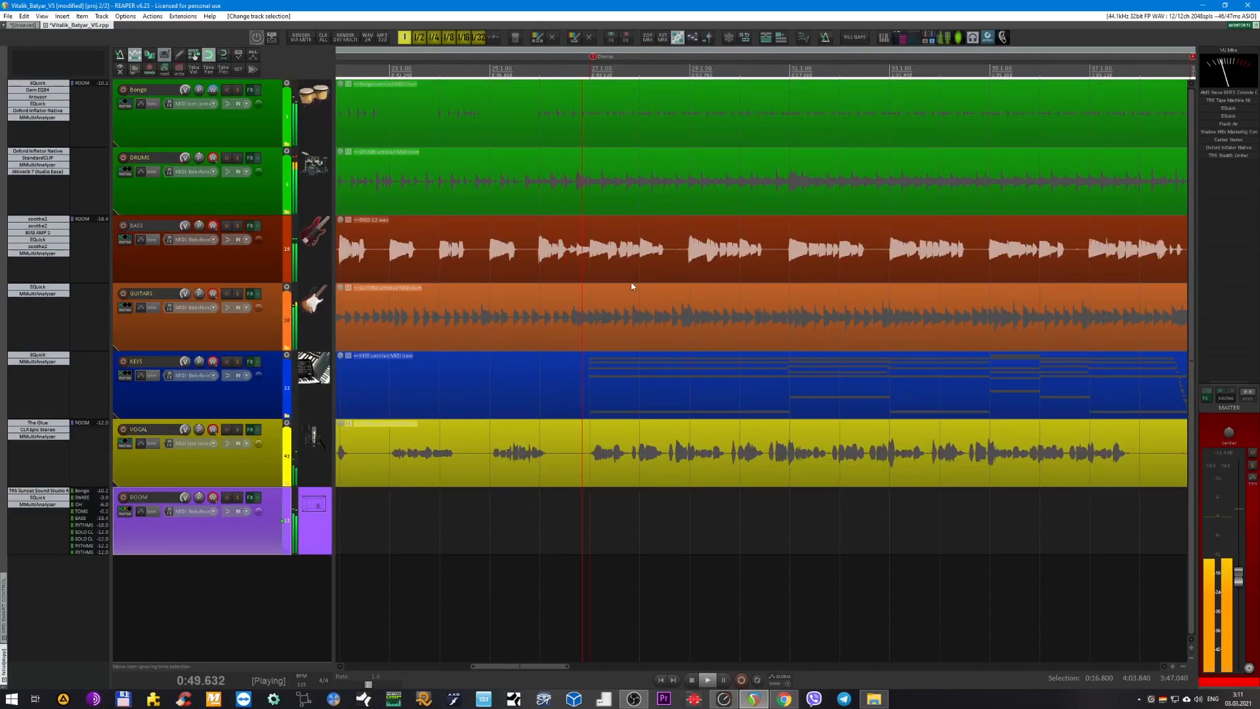
pyautogui.hscroll(-3, 627, 279)
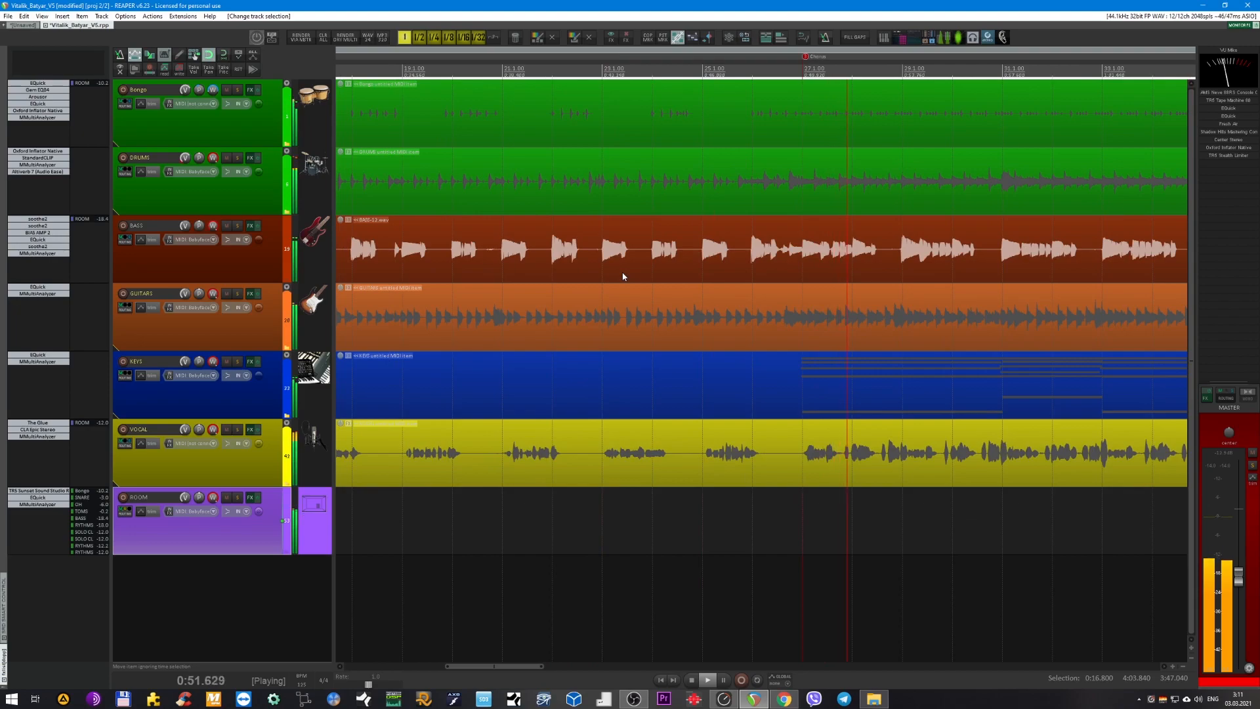
pyautogui.press('space')
# Bypass the master track's effects chain and inspect the T-RackS Stealth Limiter's settings.
pyautogui.scroll(1, 543, 236)
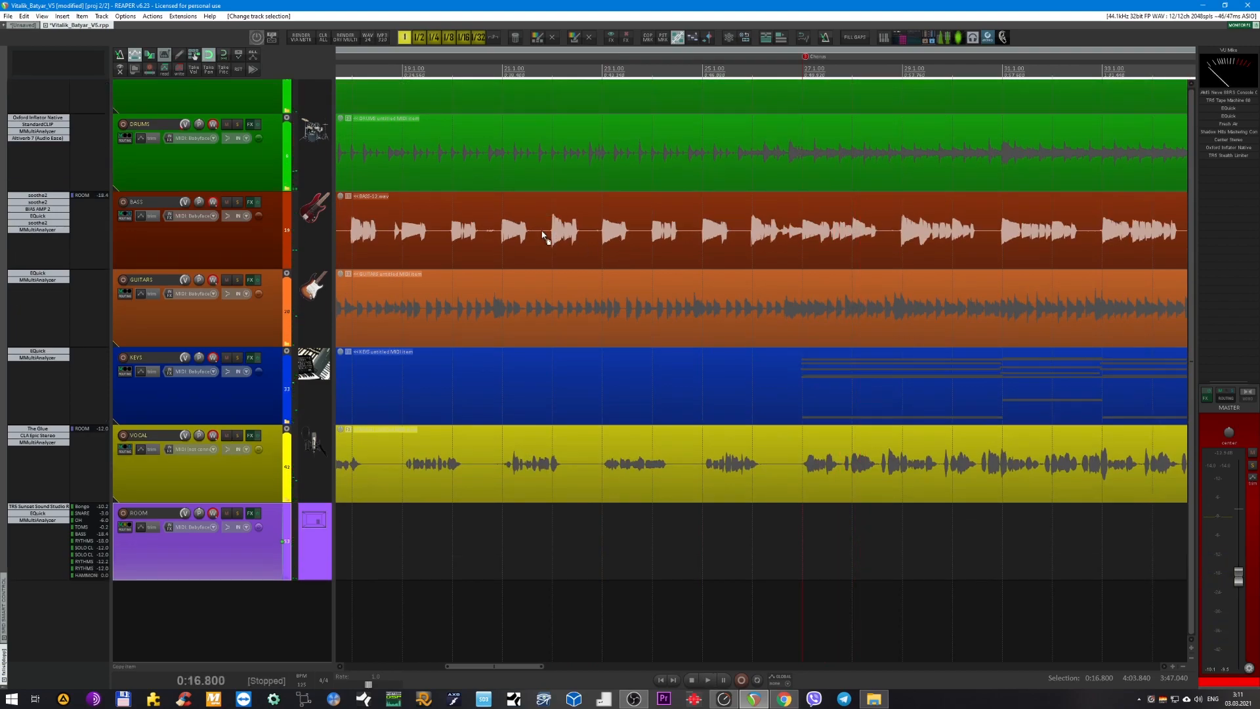
pyautogui.scroll(-1, 543, 232)
pyautogui.scroll(-5, 545, 229)
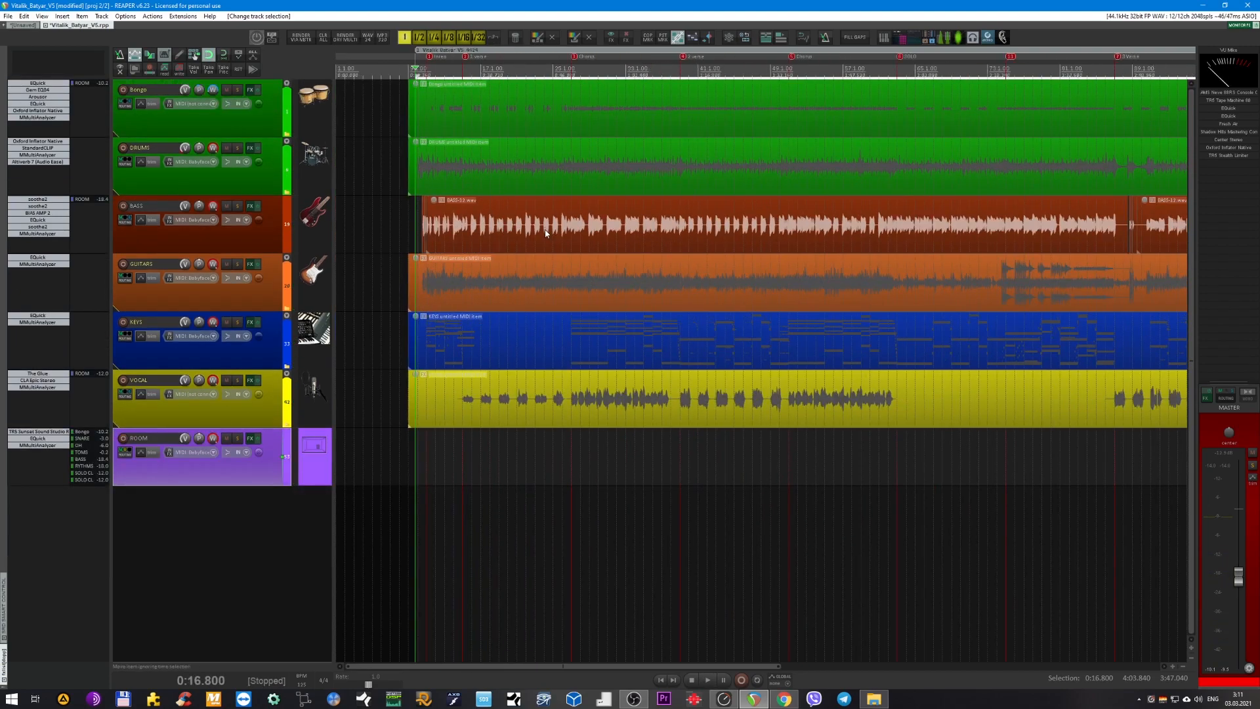
pyautogui.keyDown('ctrl'); pyautogui.click(1208, 396); pyautogui.keyUp('ctrl')
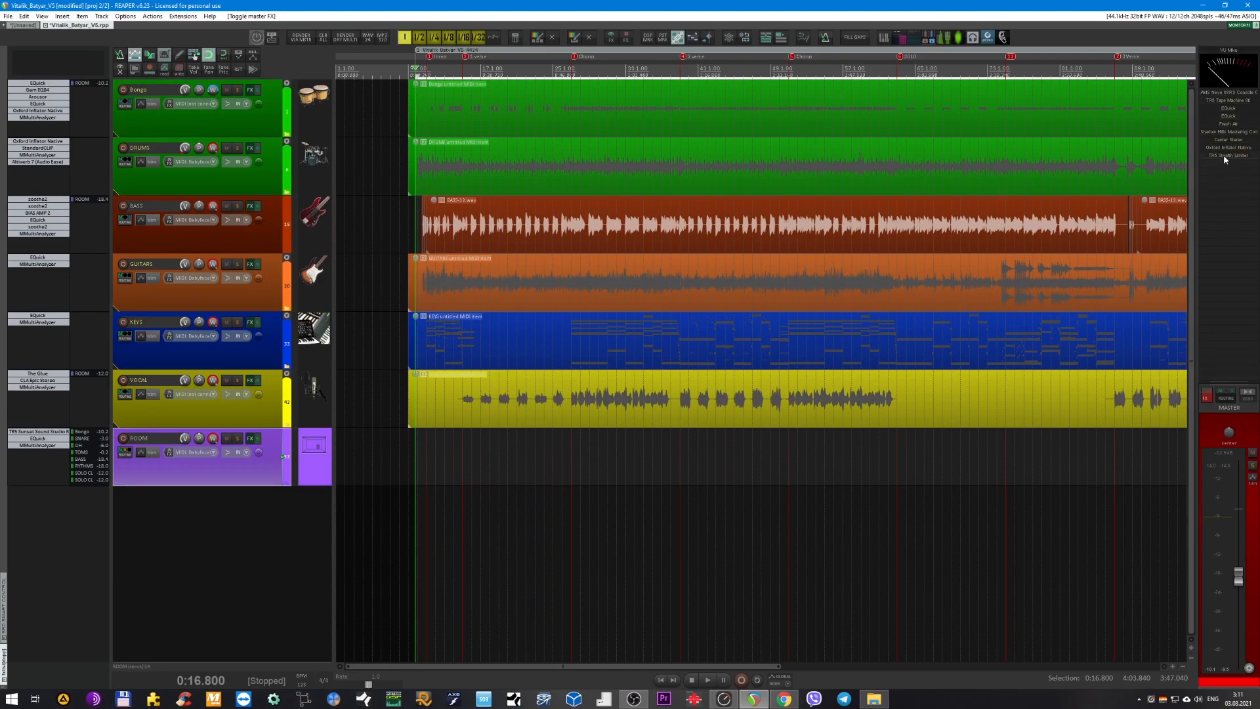
pyautogui.click(1224, 157)
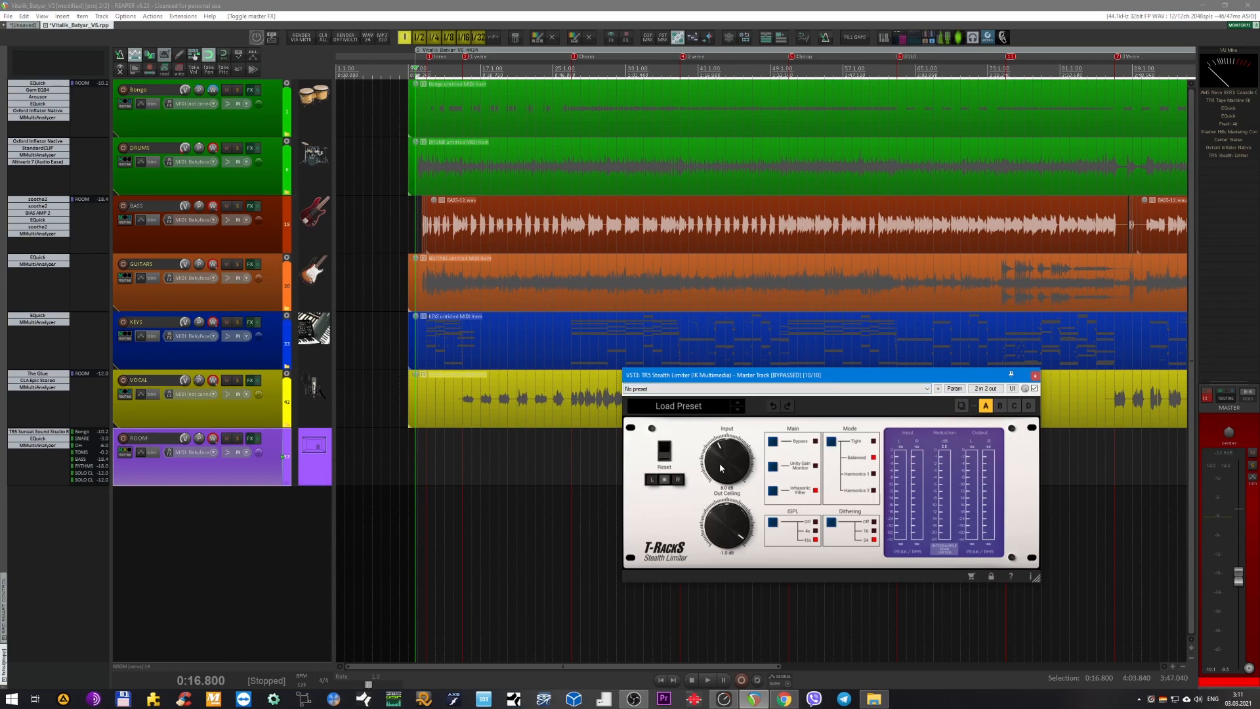
pyautogui.click(1035, 376)
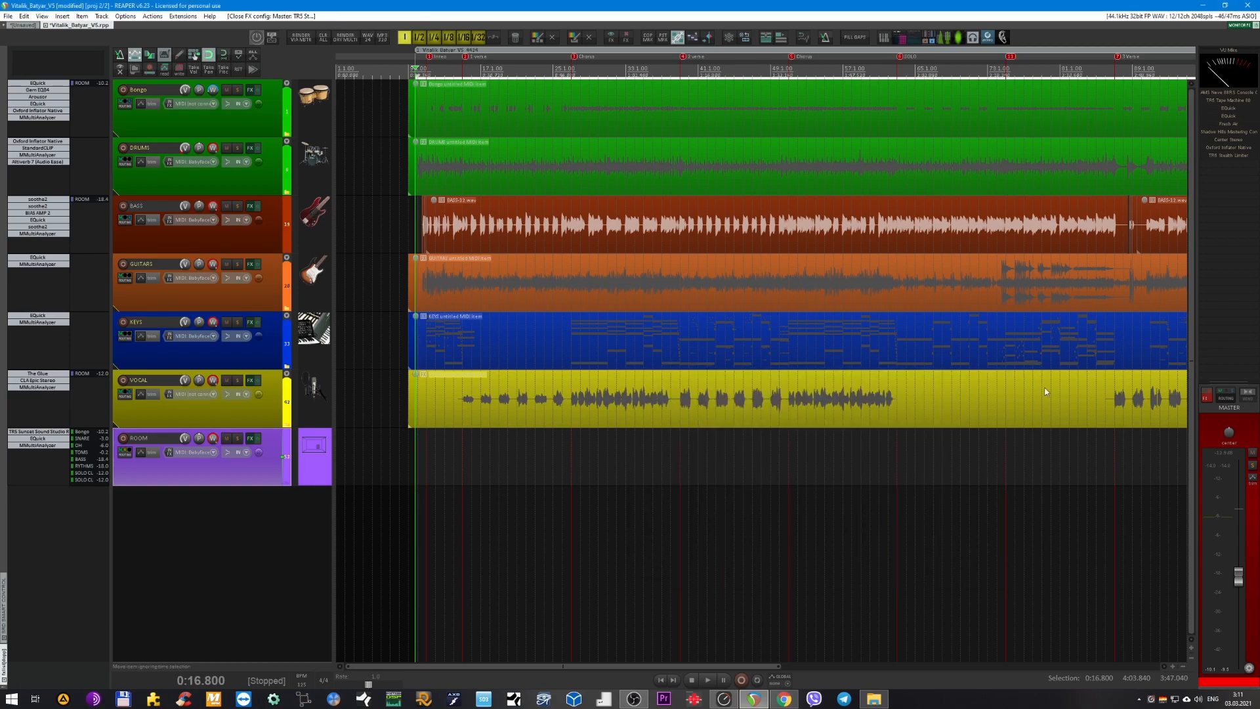
# Raise the master volume to about -4.16 dB and play the mix with the master effects bypassed.
pyautogui.moveTo(1239, 581); pyautogui.dragTo(1239, 553)
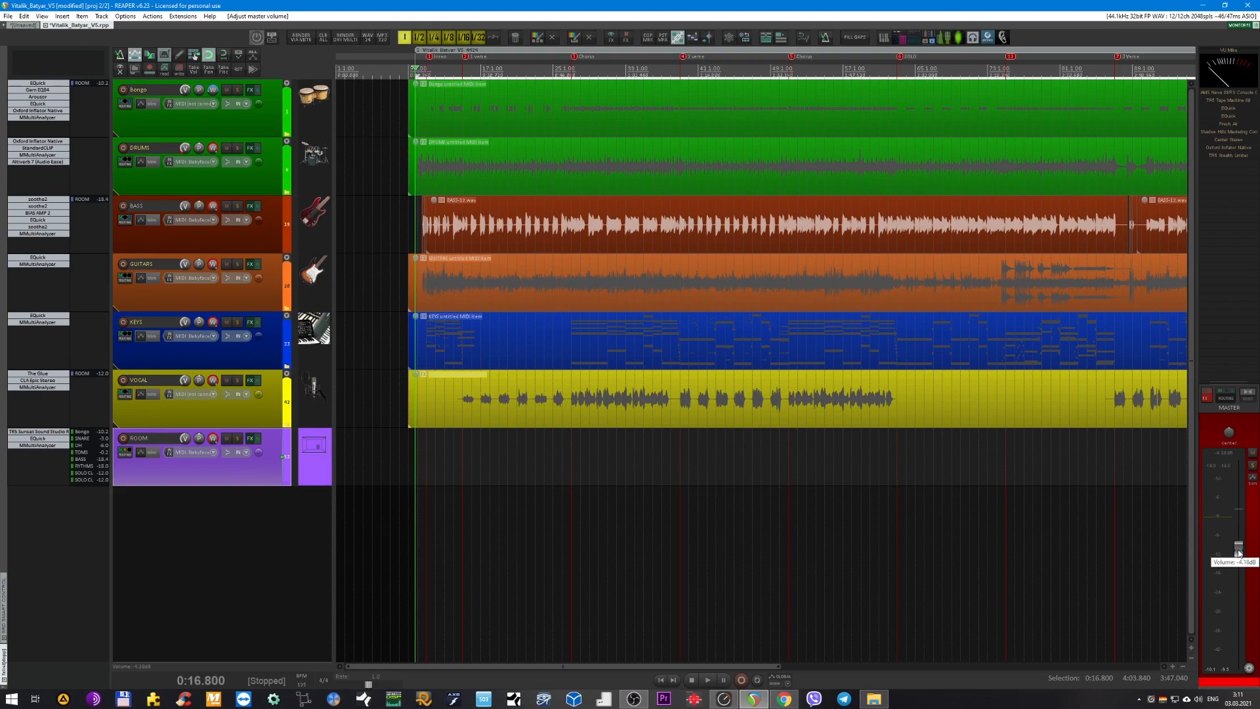
pyautogui.press('space')
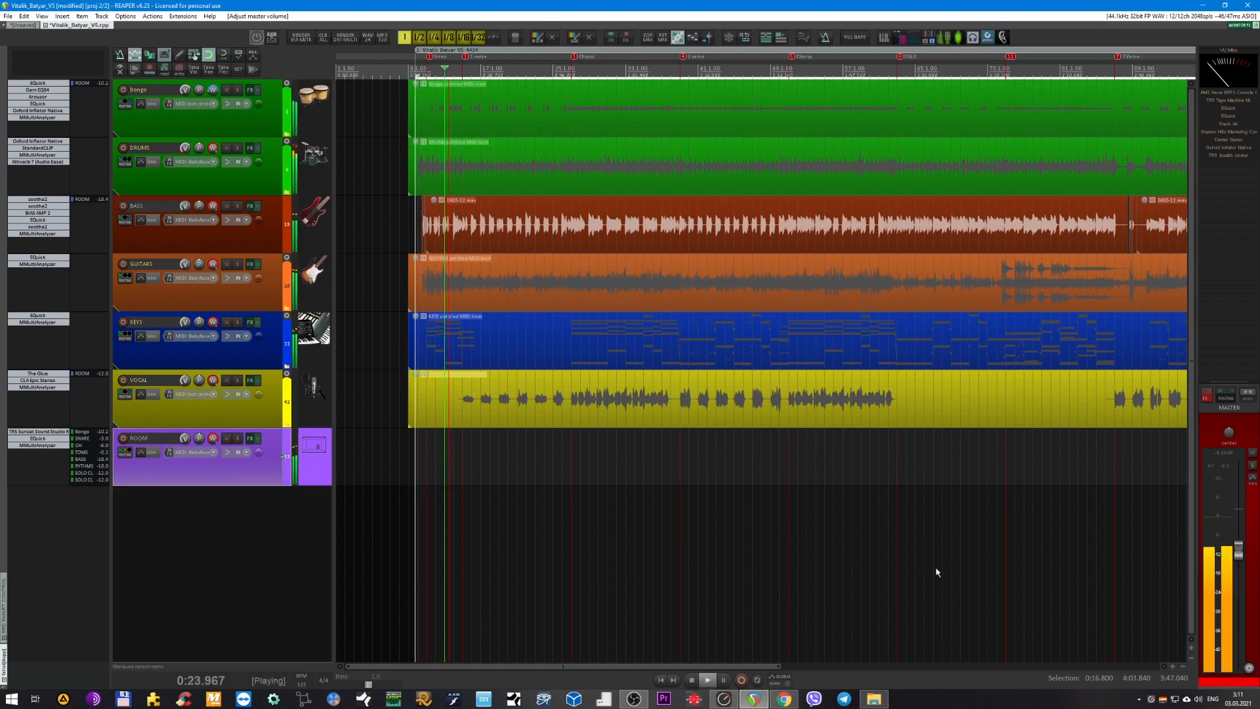
# Lower the master volume back to around its original level and stop playback.
pyautogui.moveTo(1238, 550); pyautogui.dragTo(1240, 579)
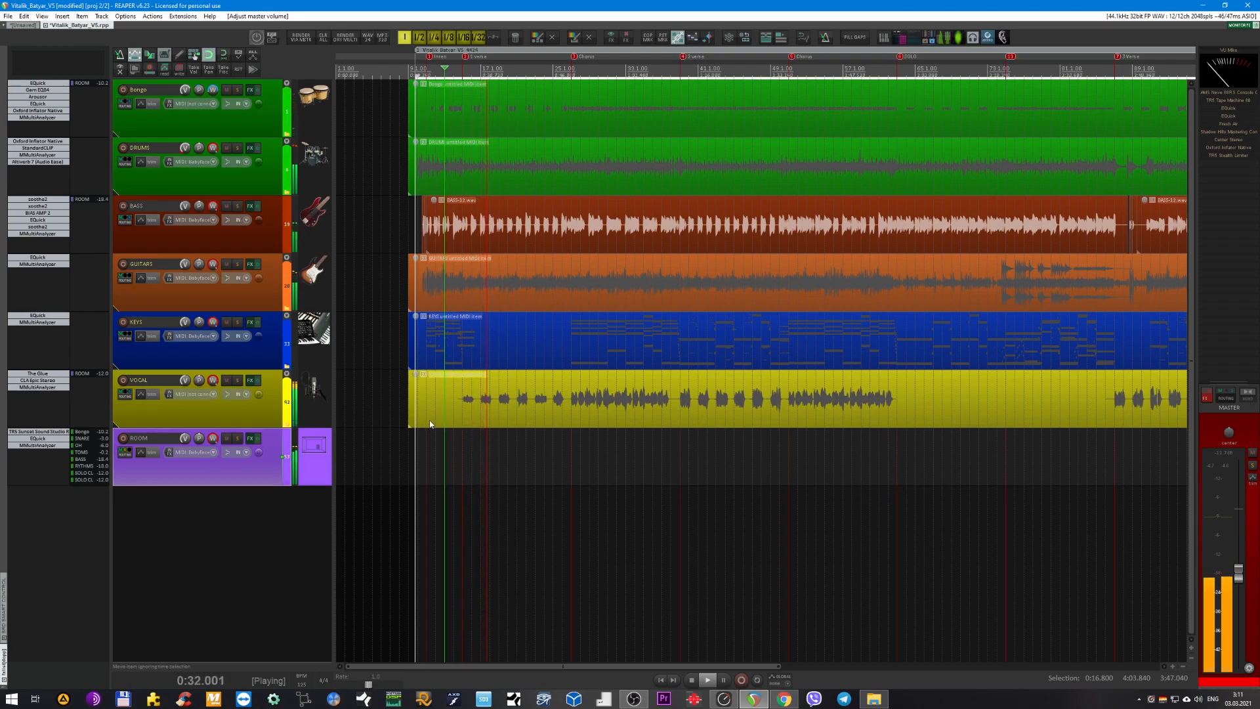
pyautogui.press('space')
pyautogui.scroll(6, 439, 319)
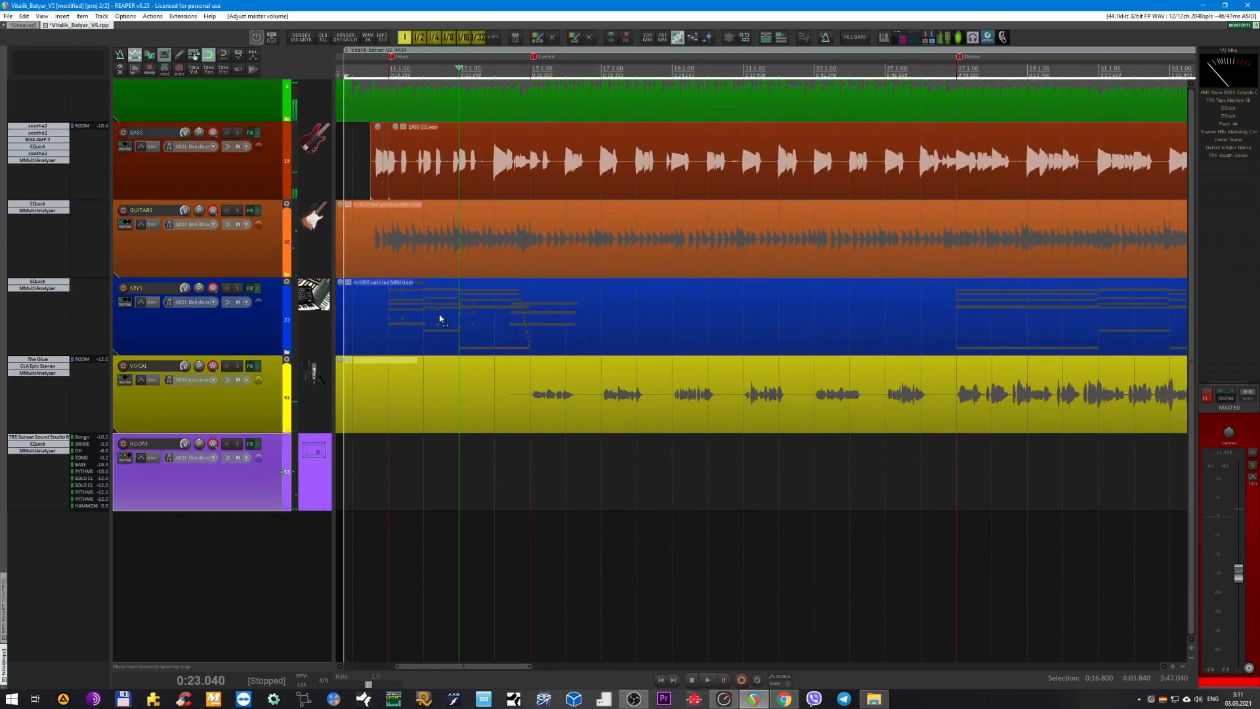
pyautogui.scroll(3, 439, 320)
pyautogui.hscroll(-5, 394, 192)
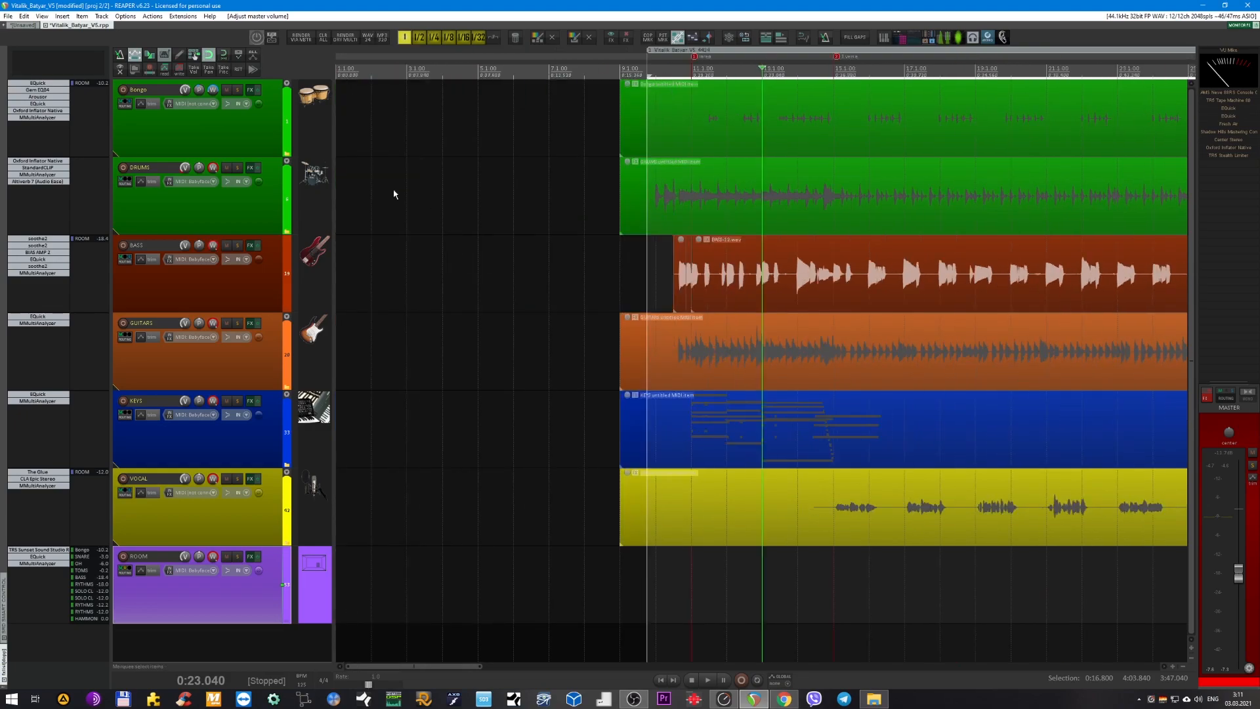
# Expand the DRUMS folder to show its child tracks and solo the DRUMS folder track.
pyautogui.click(252, 212)
pyautogui.press('f')
pyautogui.scroll(-3, 478, 273)
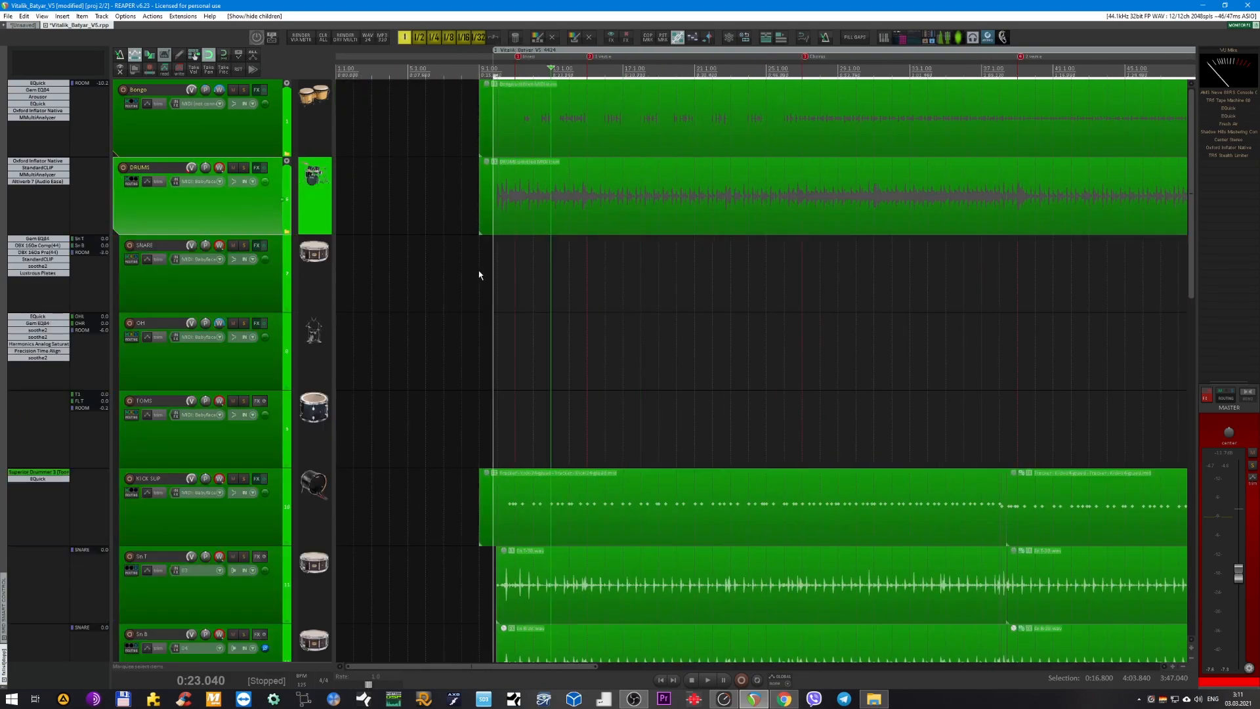
pyautogui.scroll(-2, 481, 272)
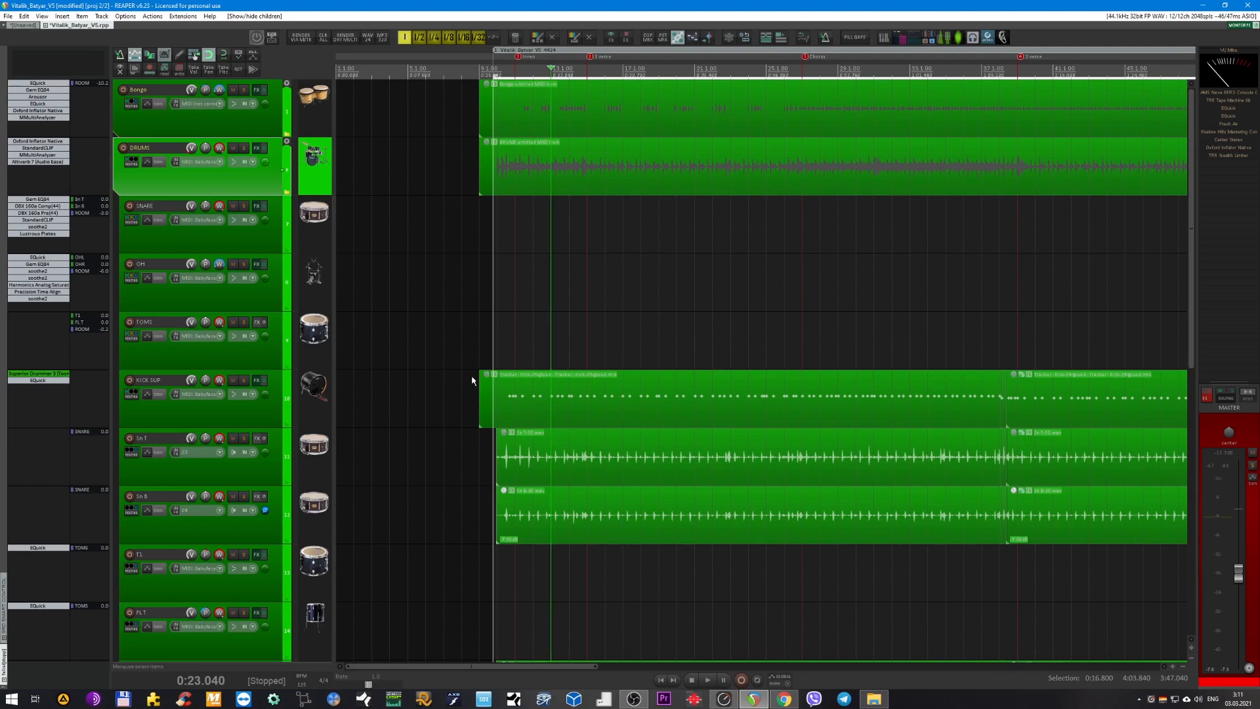
pyautogui.scroll(-1, 468, 346)
pyautogui.scroll(1, 368, 233)
pyautogui.click(243, 148)
# Select all drum tracks from DRUMS down to OHR and bypass their effects chains together.
pyautogui.press('`')
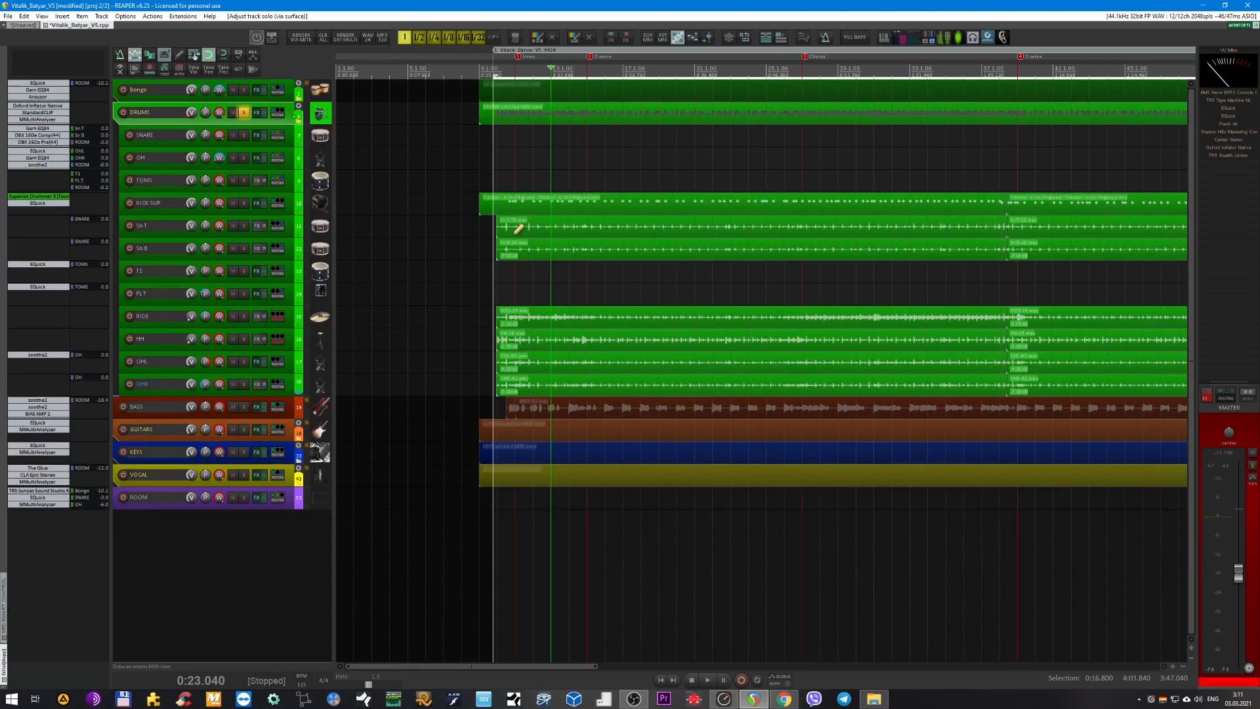
pyautogui.keyDown('shift'); pyautogui.click(293, 384); pyautogui.keyUp('shift')
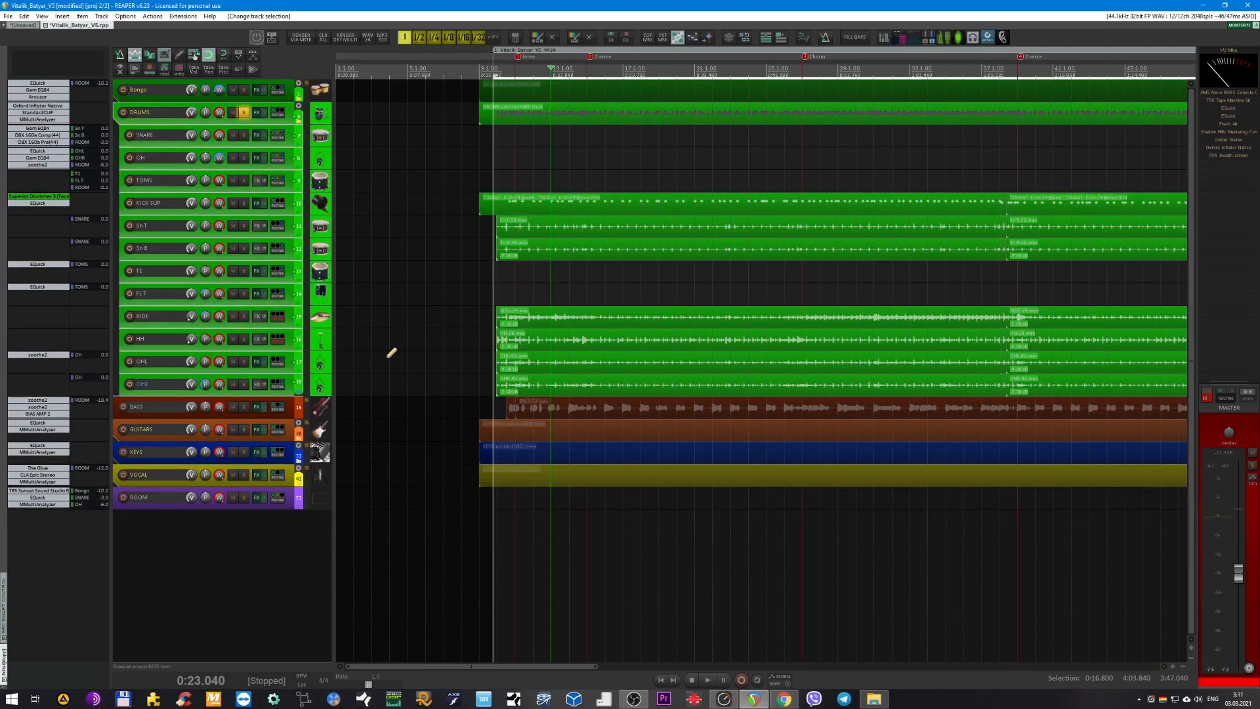
pyautogui.press('`')
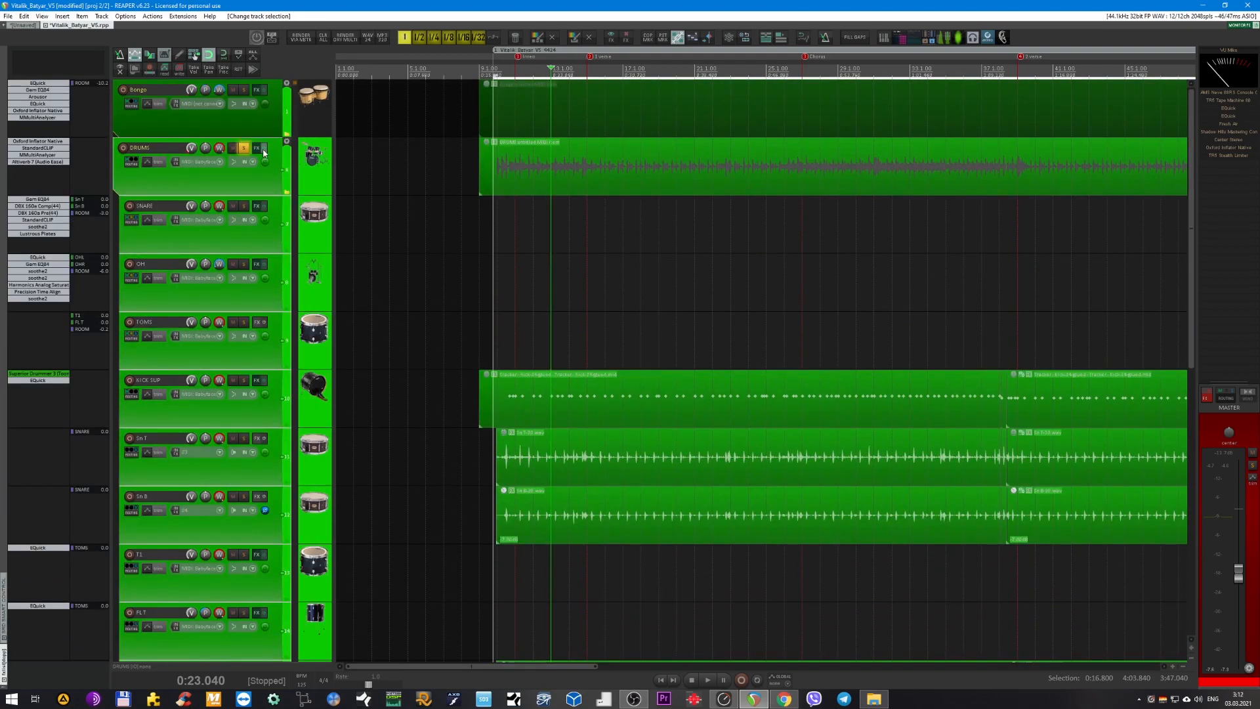
pyautogui.click(263, 149)
# Play the soloed drums, re-enable the KICK SUP effects chain with only Superior Drummer active and EQuick bypassed, and stop.
pyautogui.press('space')
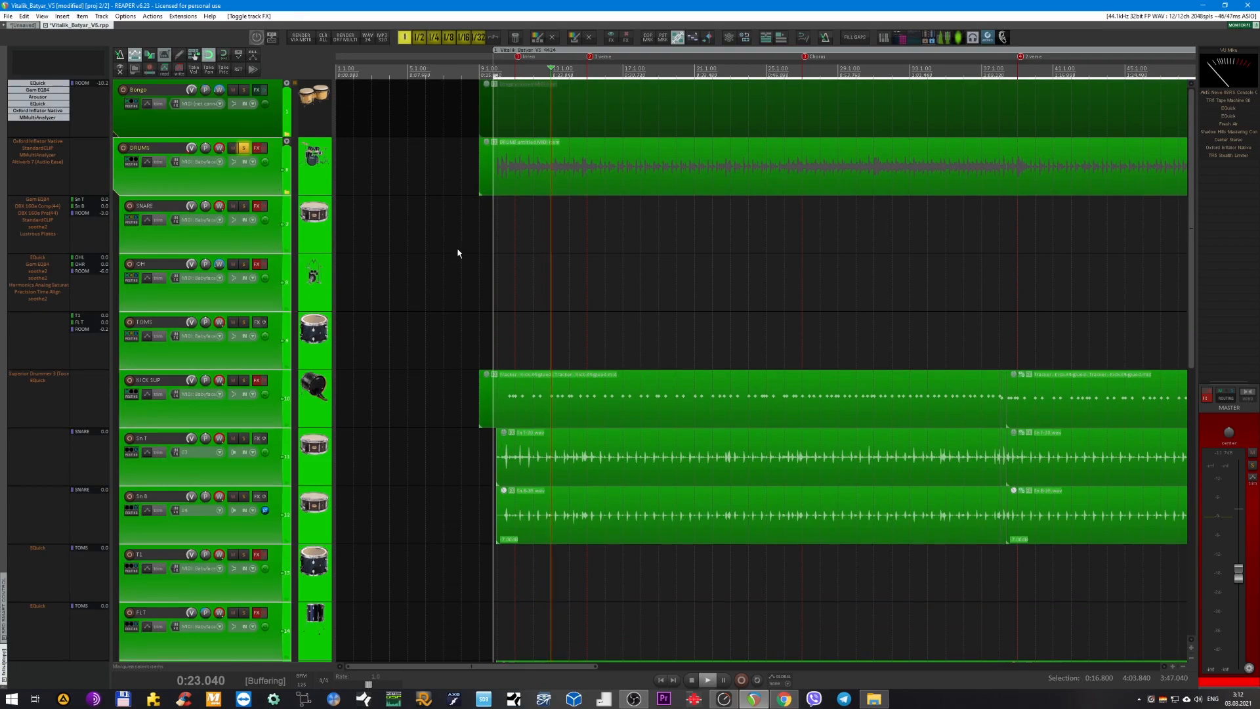
pyautogui.click(273, 421)
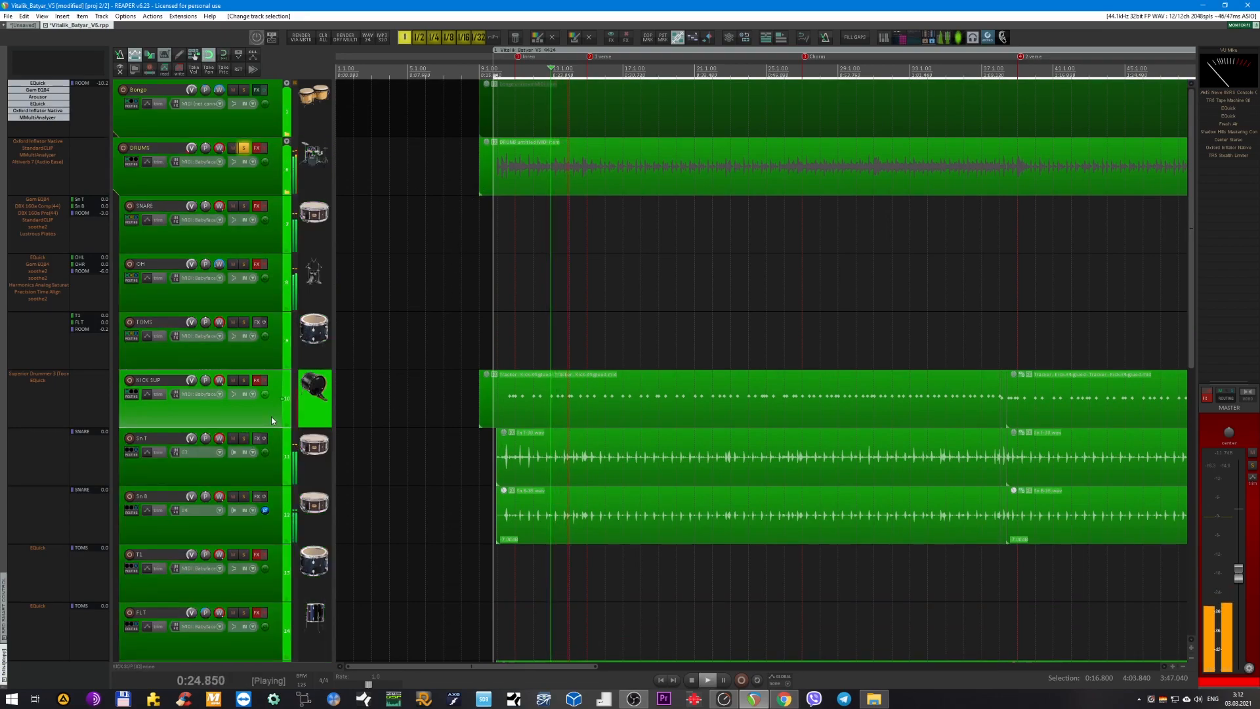
pyautogui.click(264, 385)
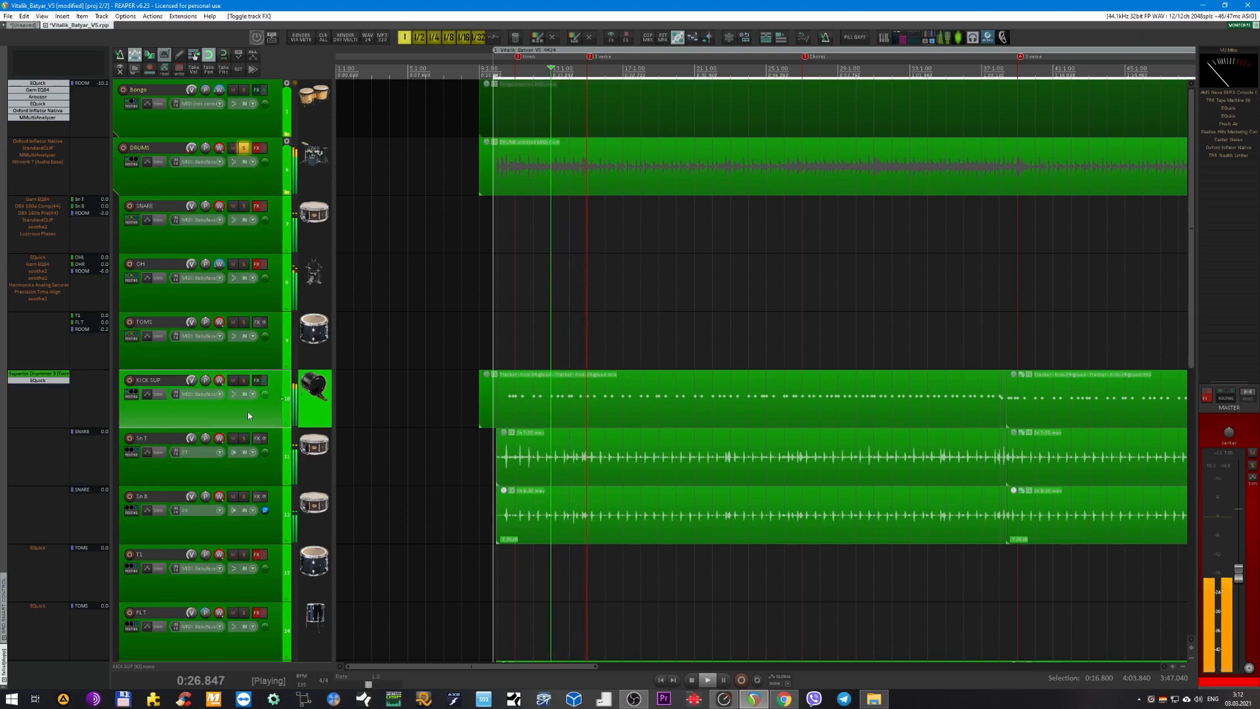
pyautogui.press('space')
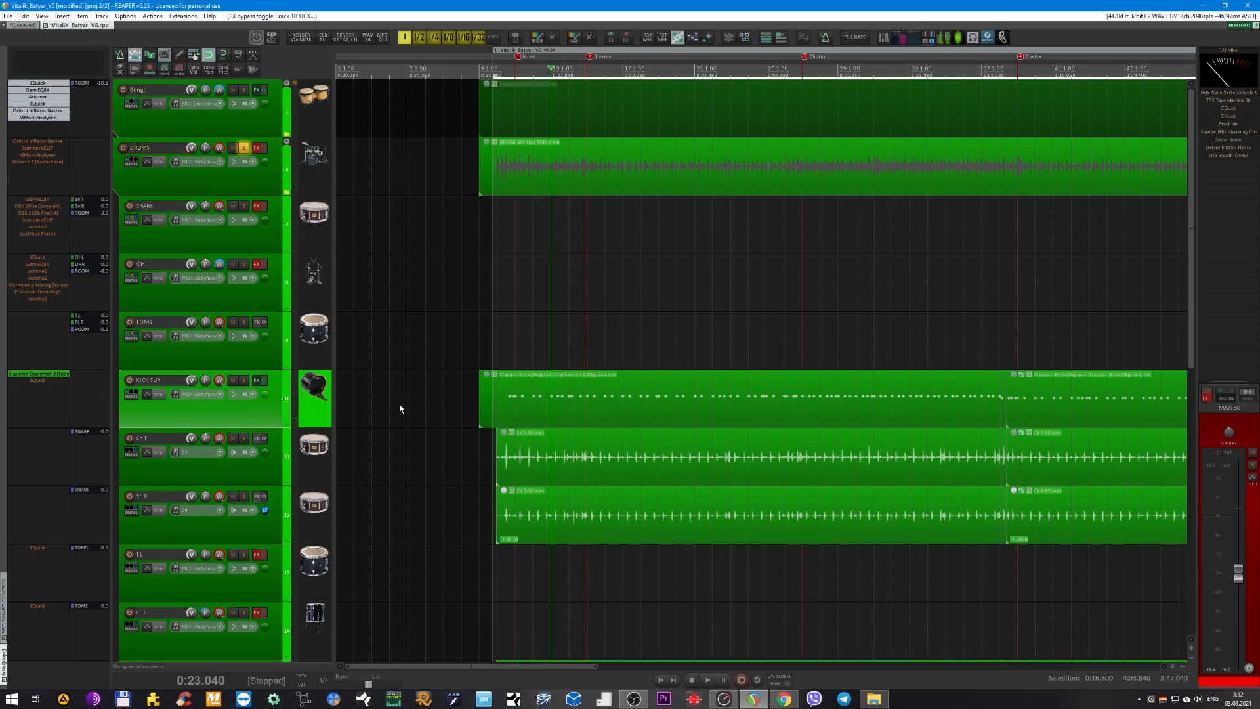
# Set the edit cursor to 0:19.200, near the start of the song region.
pyautogui.scroll(-5, 473, 377)
pyautogui.scroll(-3, 476, 384)
pyautogui.scroll(3, 462, 329)
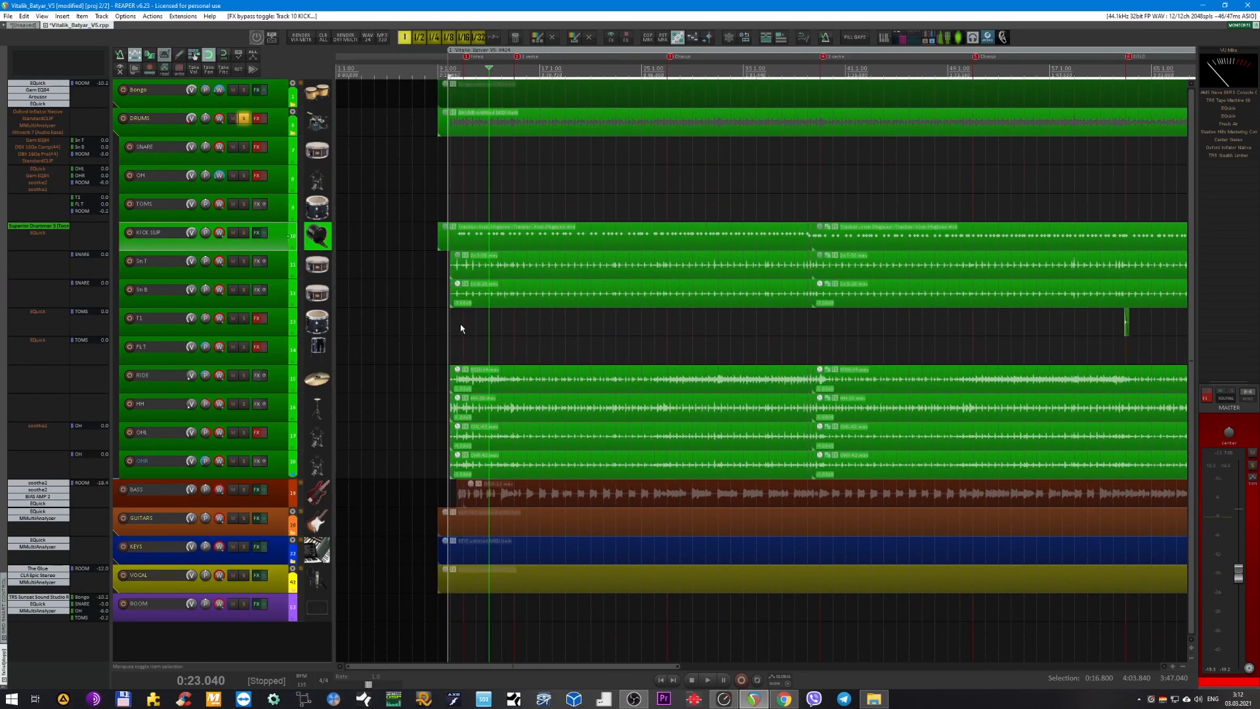
pyautogui.scroll(4, 541, 282)
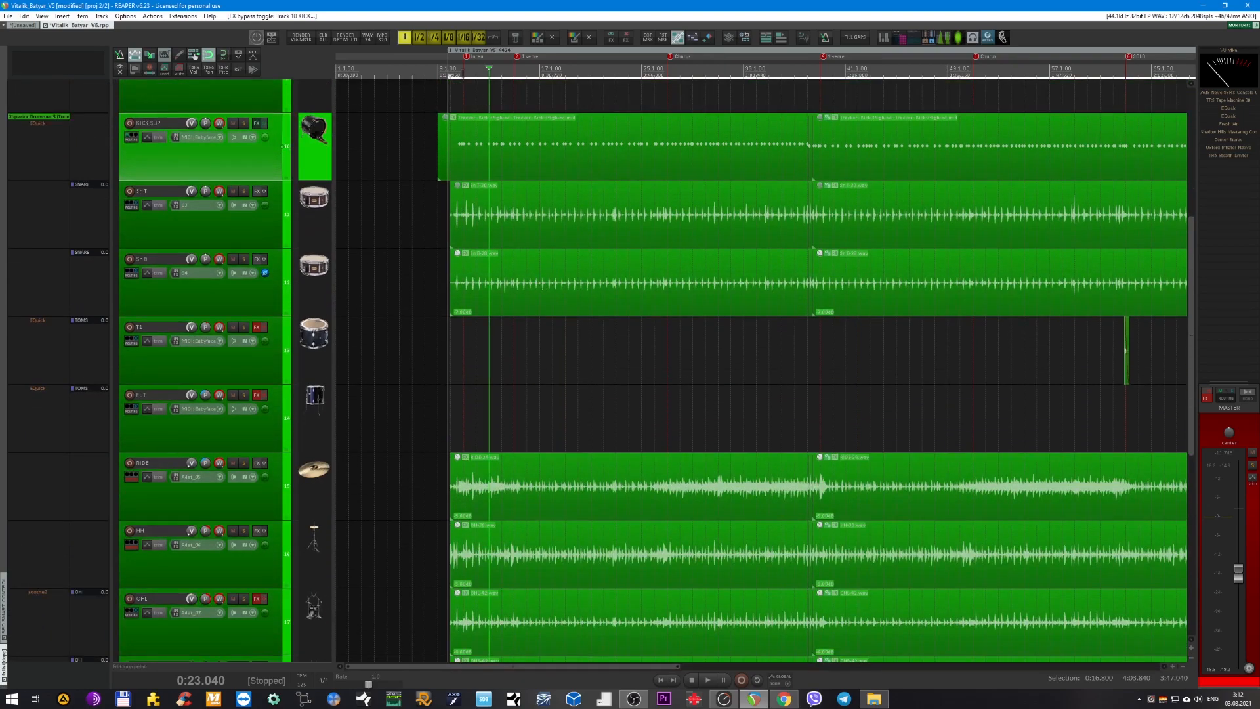
pyautogui.click(462, 75)
pyautogui.scroll(3, 498, 199)
pyautogui.hscroll(-3, 509, 295)
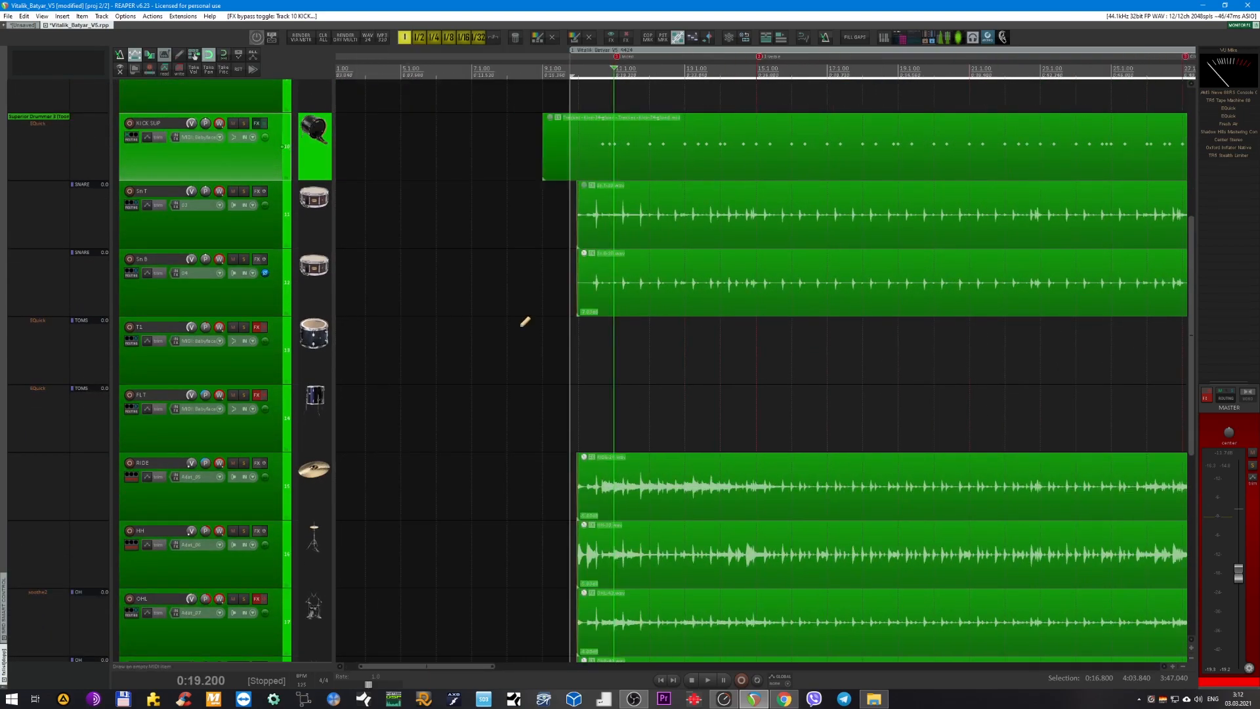
# Go through the top and bottom snare tracks, Sn T and Sn B.
pyautogui.scroll(-2, 522, 314)
pyautogui.scroll(-2, 521, 316)
pyautogui.scroll(2, 498, 289)
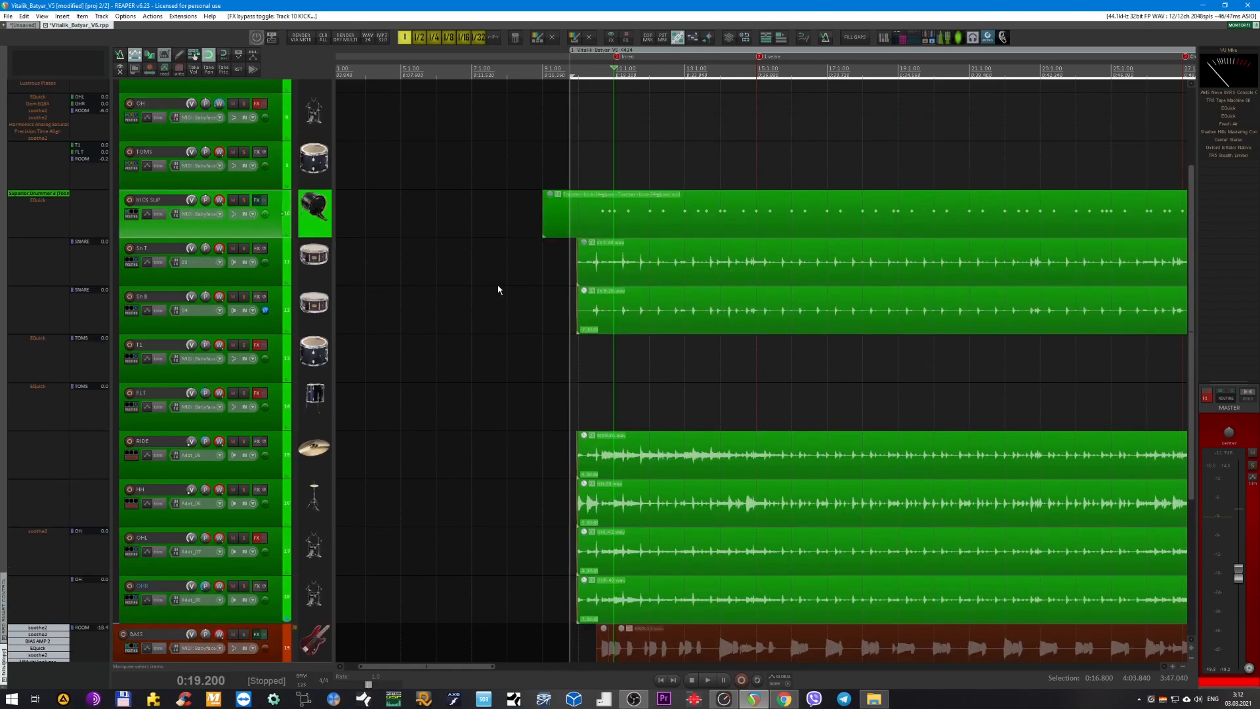
pyautogui.click(273, 274)
pyautogui.click(274, 315)
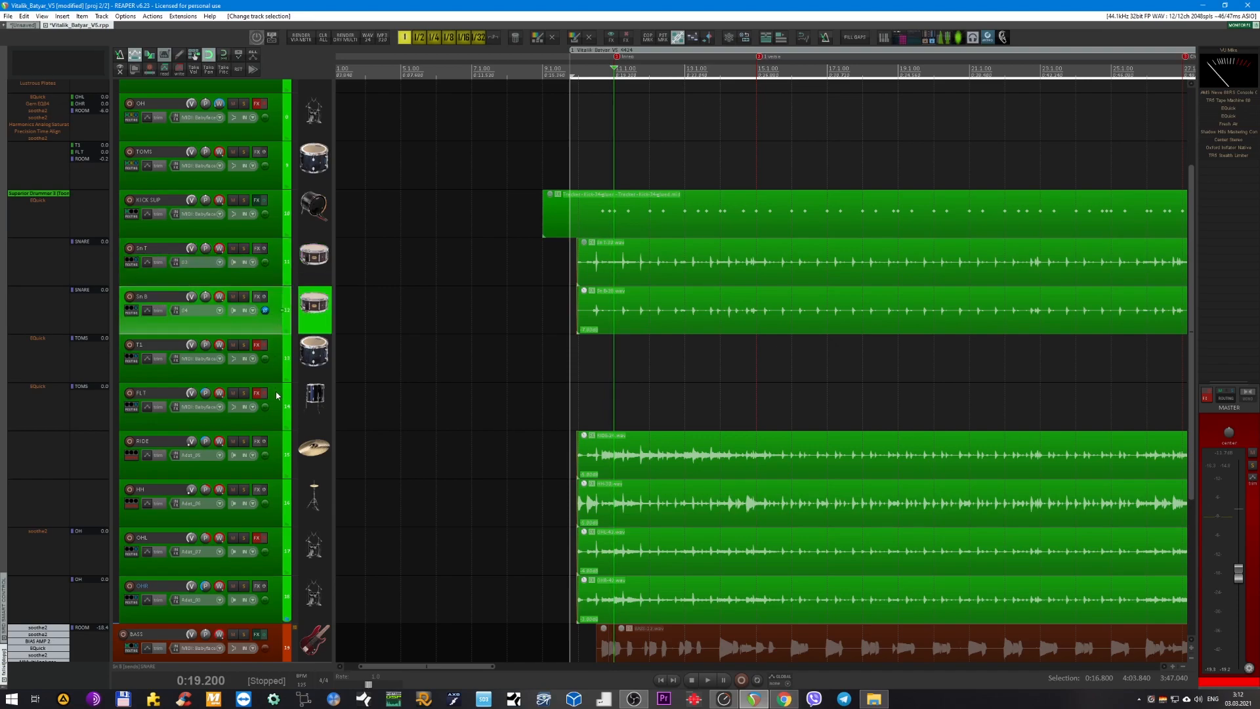
# Review the T1 and FL T tom tracks across the whole song, followed by the RIDE and HH tracks.
pyautogui.scroll(-3, 525, 376)
pyautogui.scroll(-3, 528, 377)
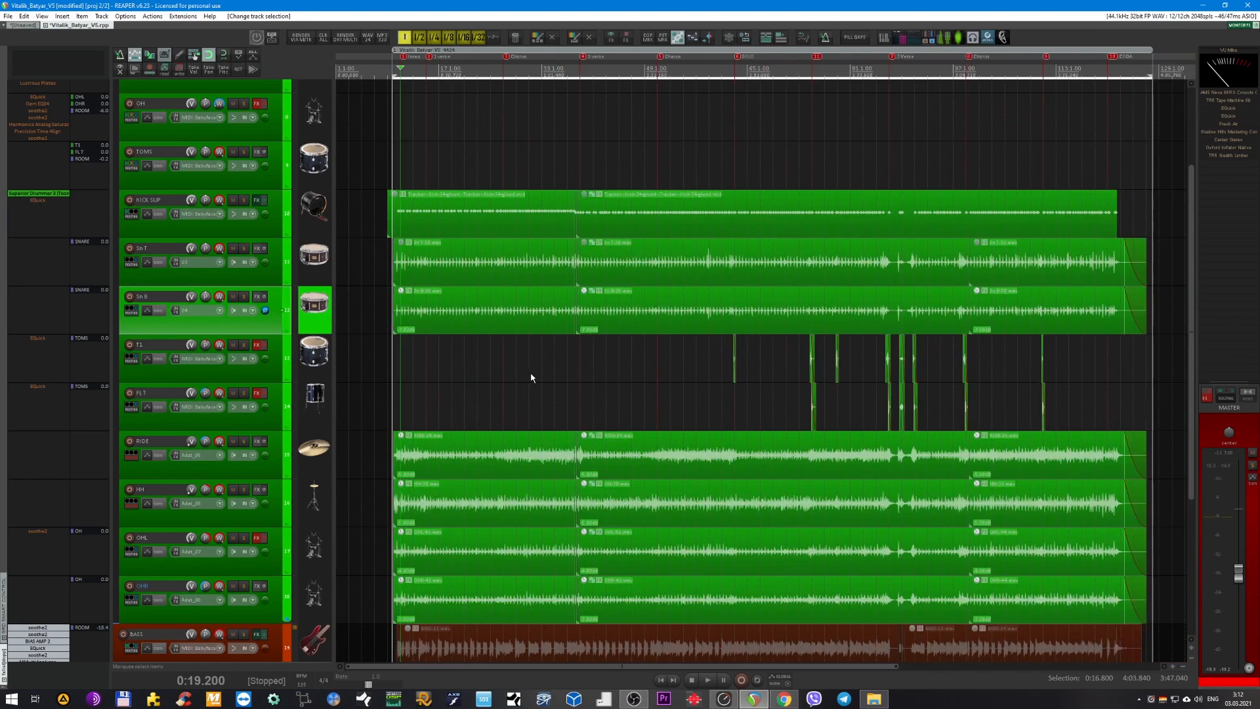
pyautogui.click(244, 376)
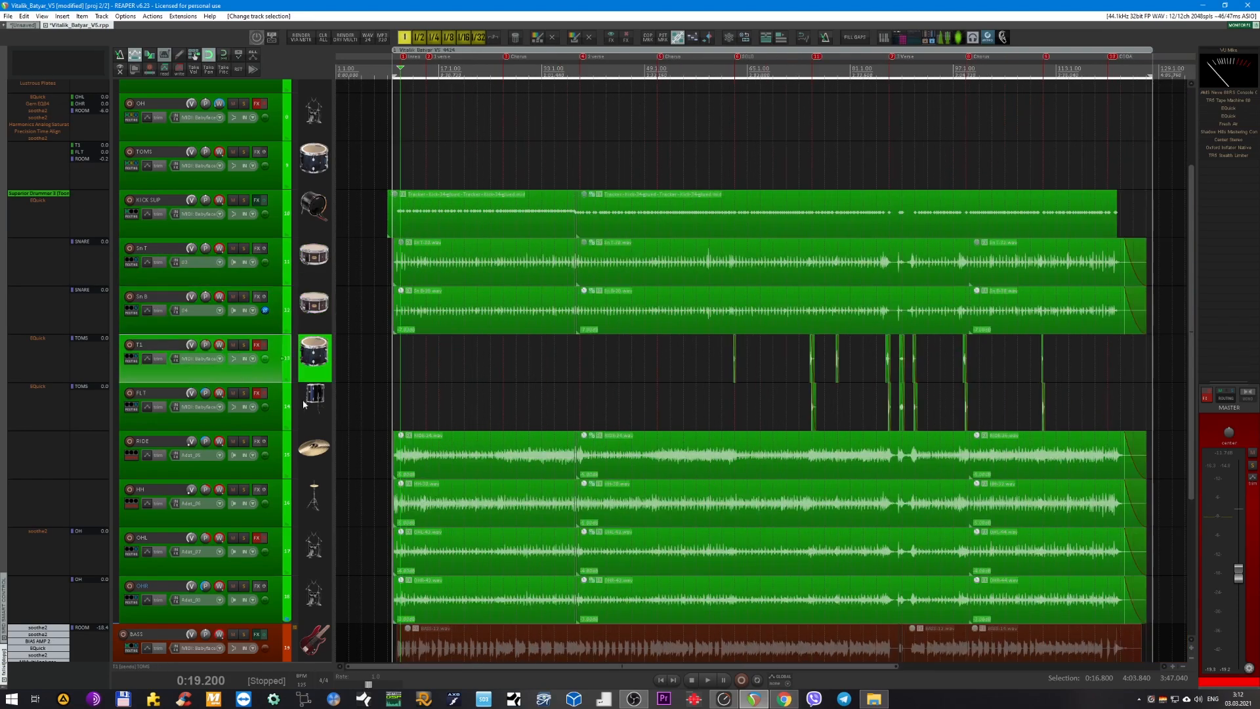
pyautogui.click(274, 420)
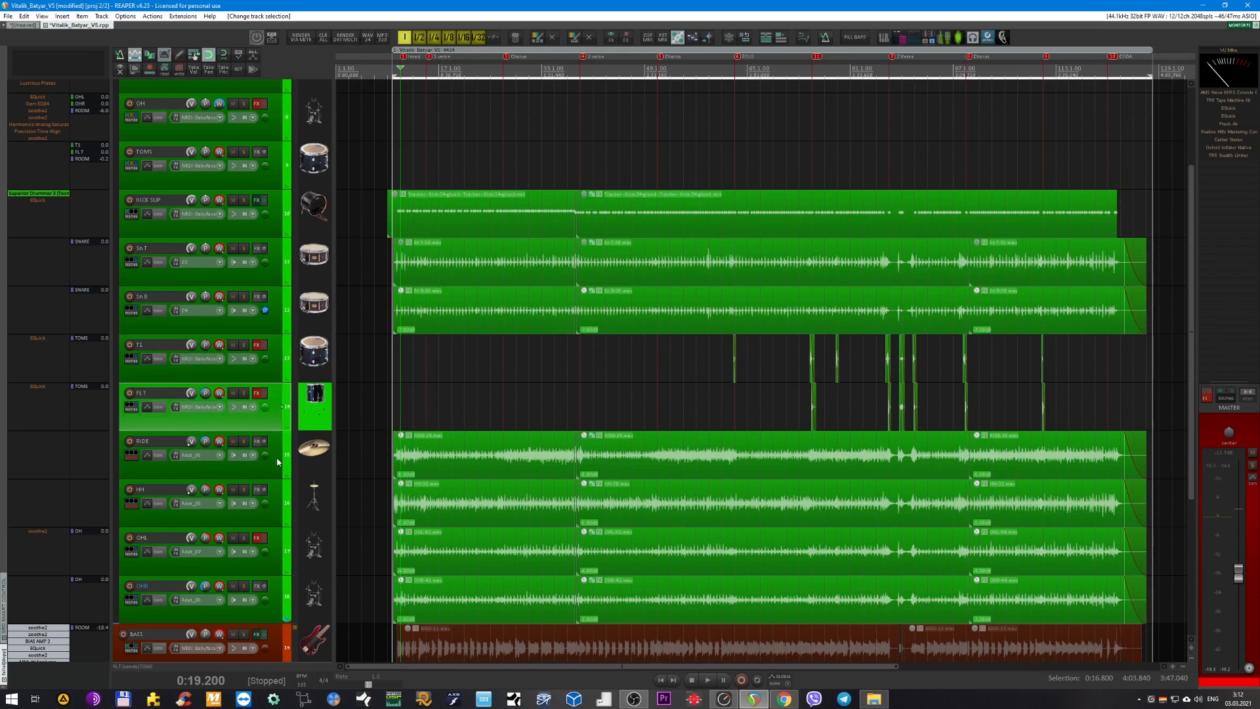
pyautogui.click(275, 473)
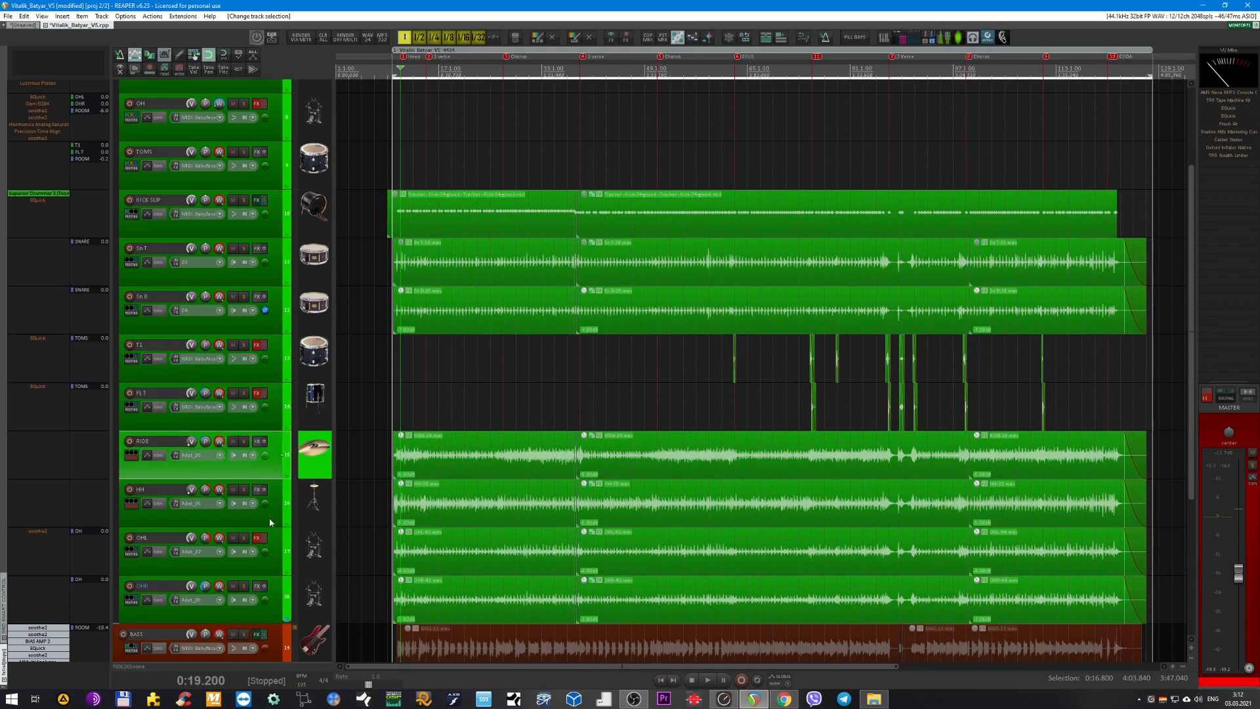
pyautogui.click(270, 519)
pyautogui.click(268, 470)
pyautogui.keyDown('ctrl'); pyautogui.click(271, 512); pyautogui.keyUp('ctrl')
# Review the left and right overhead tracks, OHL and OHR, at the end of the drum group.
pyautogui.scroll(3, 476, 425)
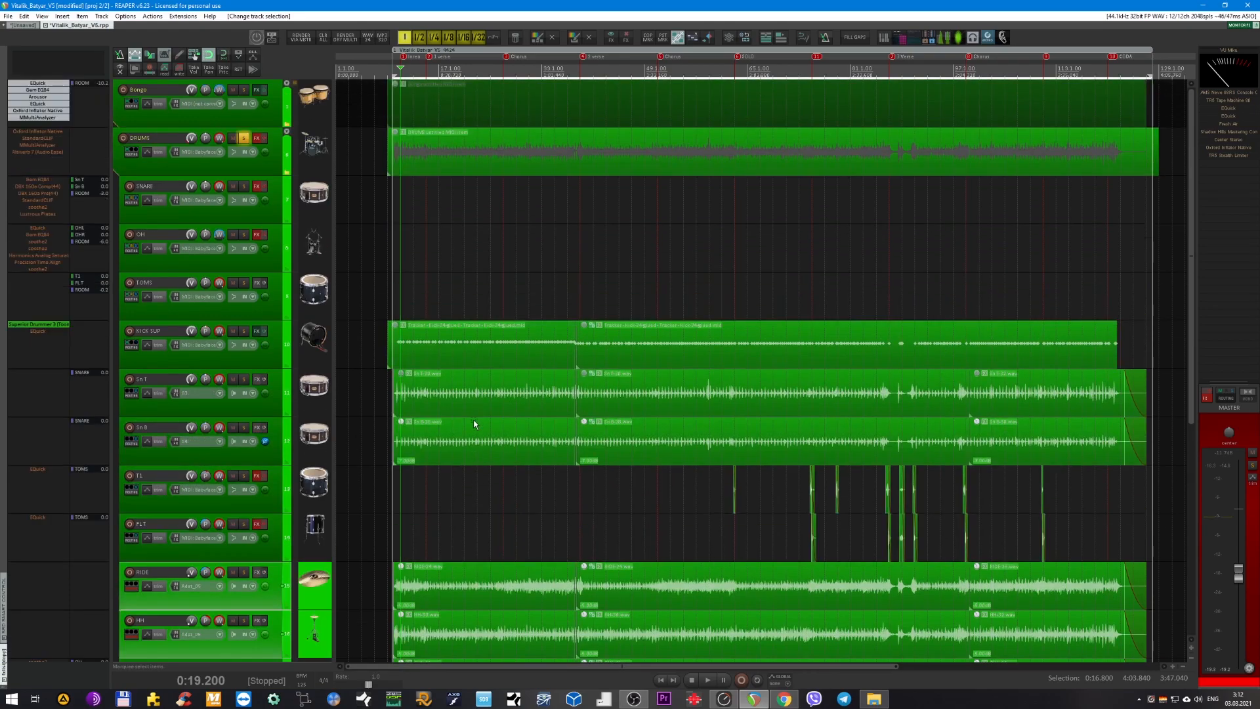
pyautogui.scroll(-4, 475, 423)
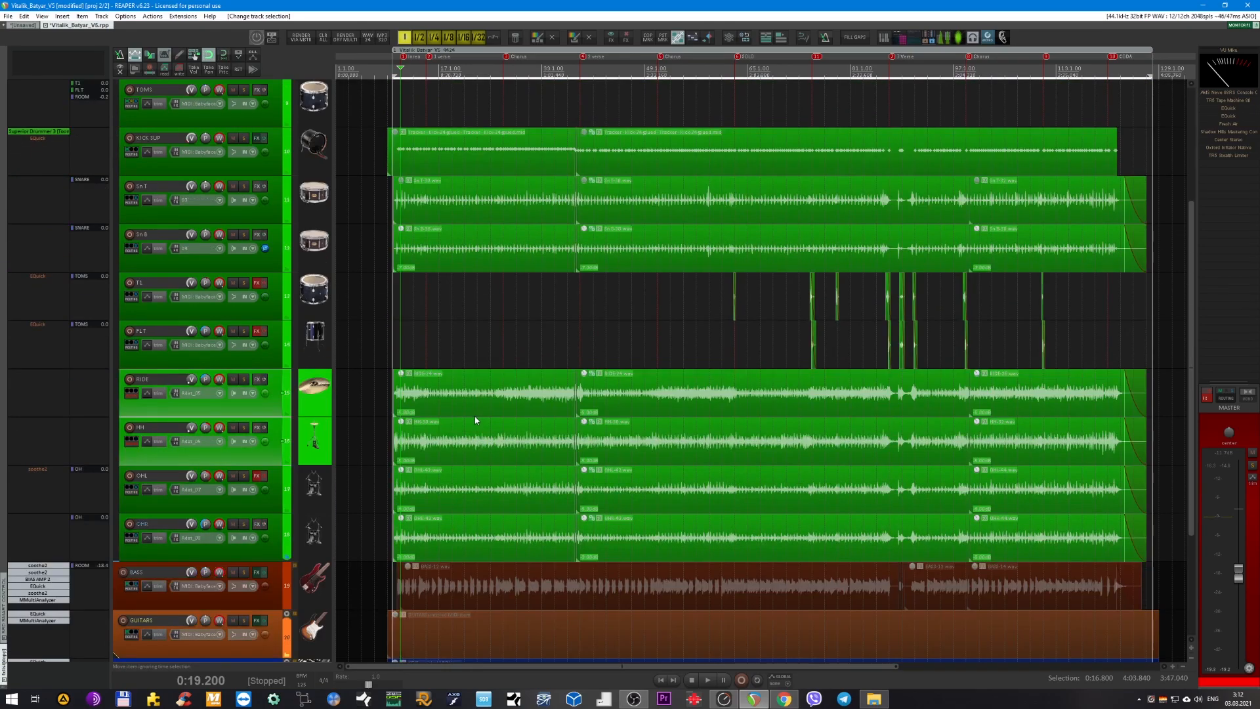
pyautogui.click(269, 501)
pyautogui.click(273, 542)
pyautogui.click(307, 496)
pyautogui.scroll(4, 490, 393)
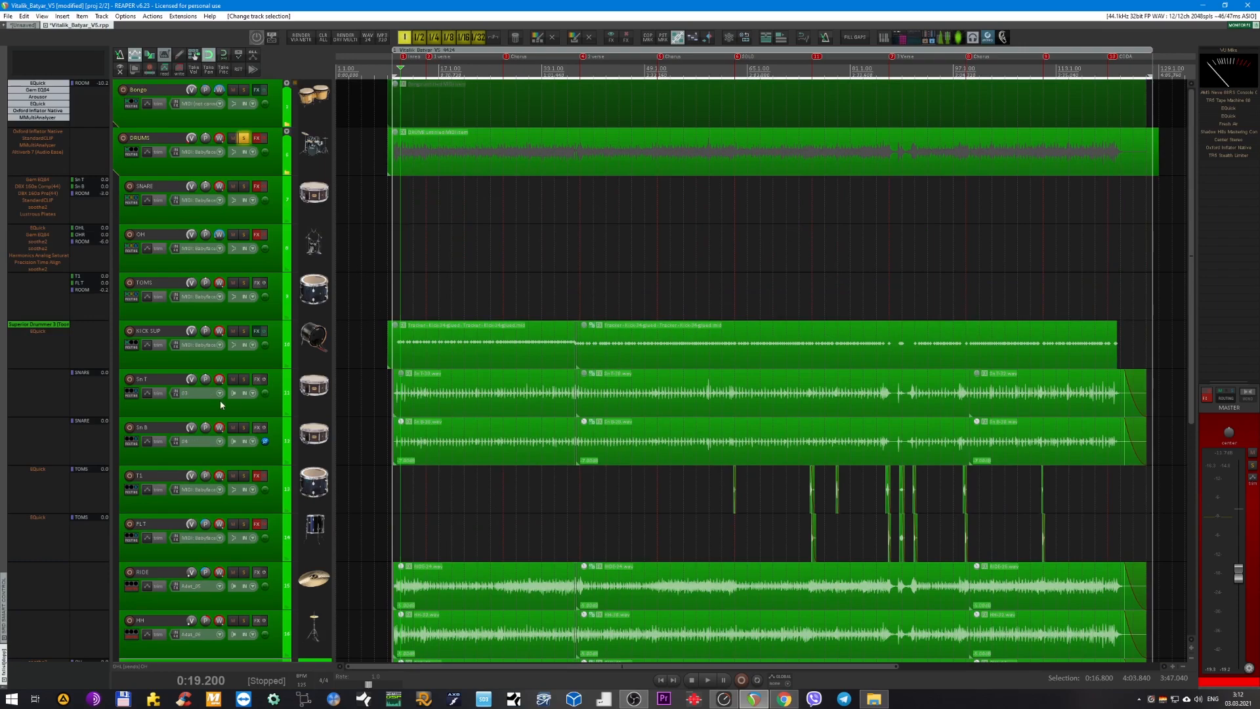
# Go through the Sn T, Sn B, T1 and FL T tracks again one after another.
pyautogui.click(236, 414)
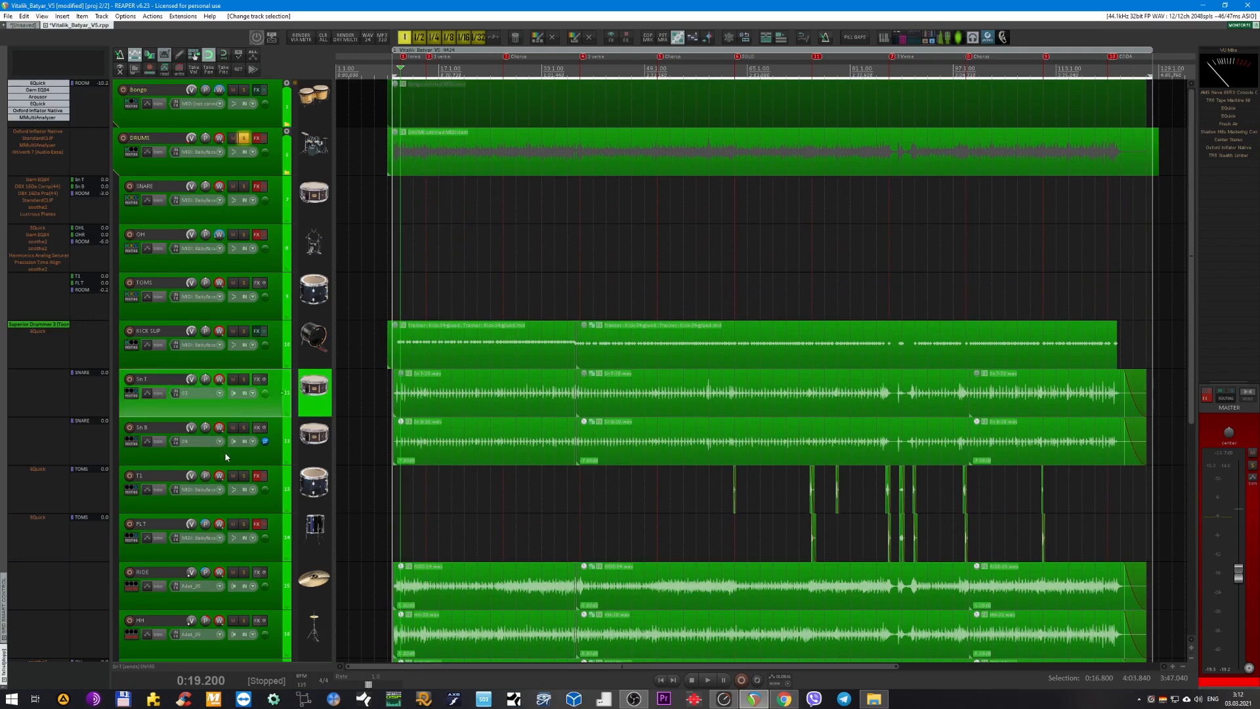
pyautogui.click(226, 457)
pyautogui.click(267, 412)
pyautogui.click(275, 432)
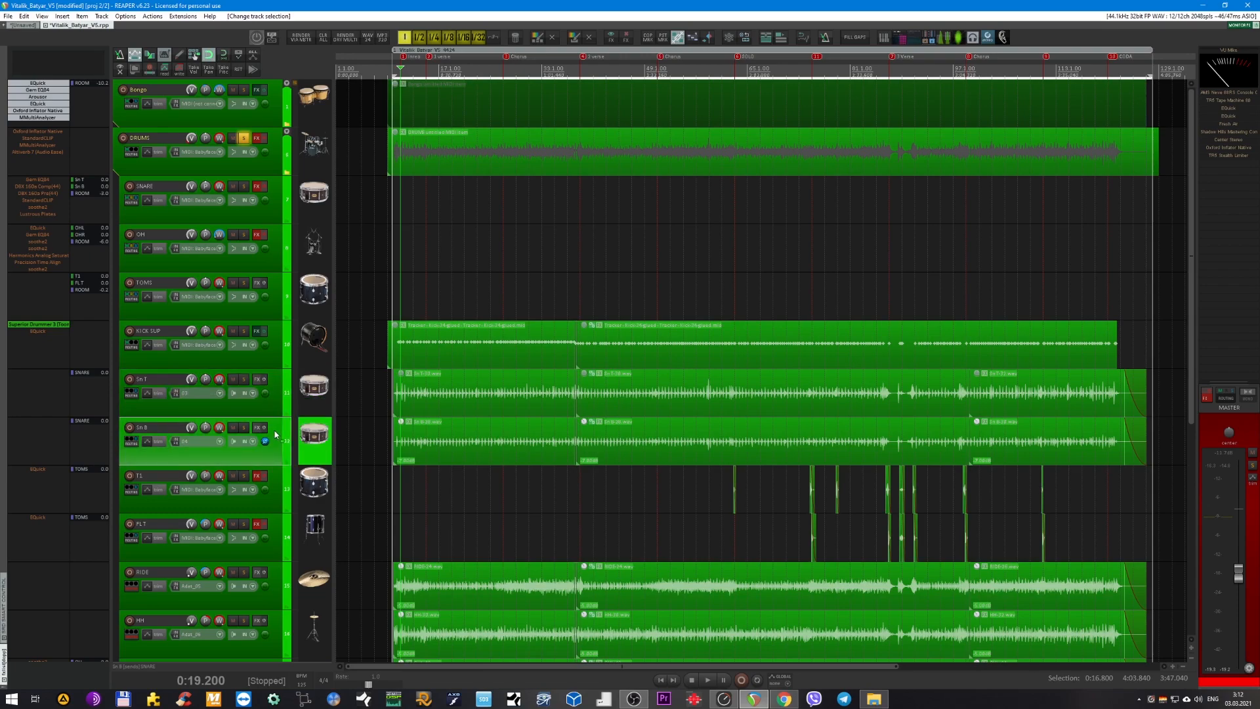
pyautogui.click(275, 482)
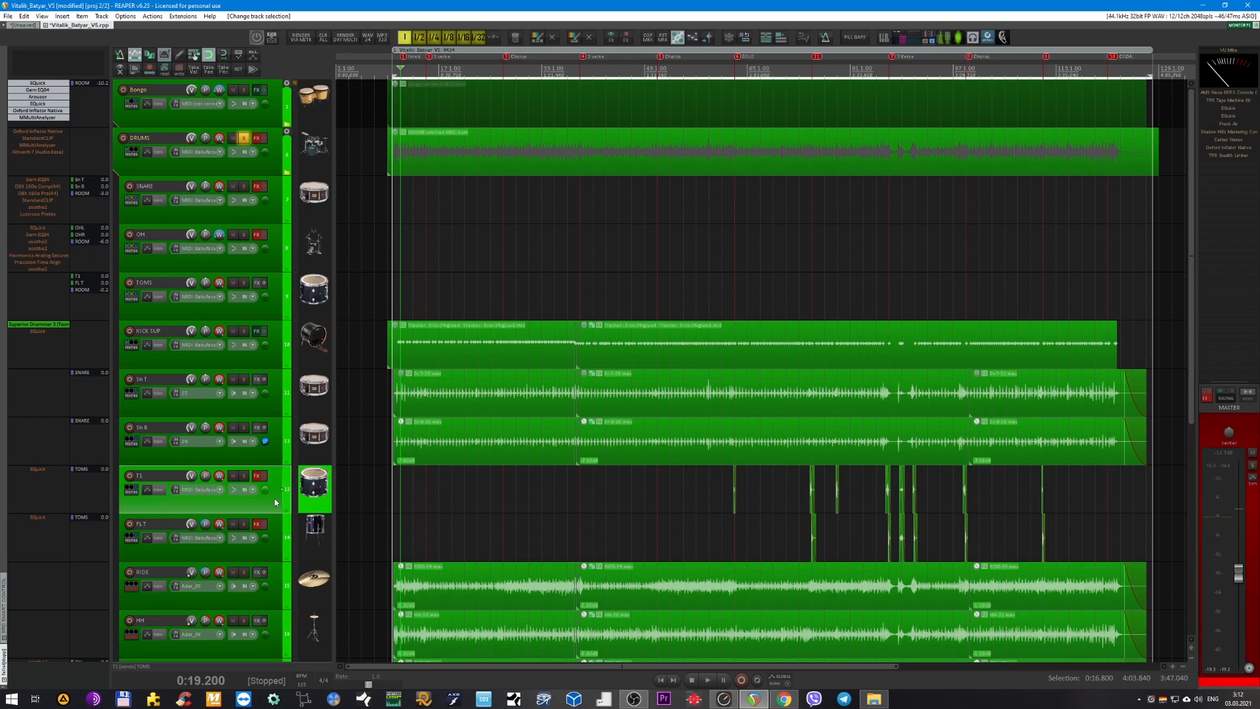
pyautogui.click(276, 555)
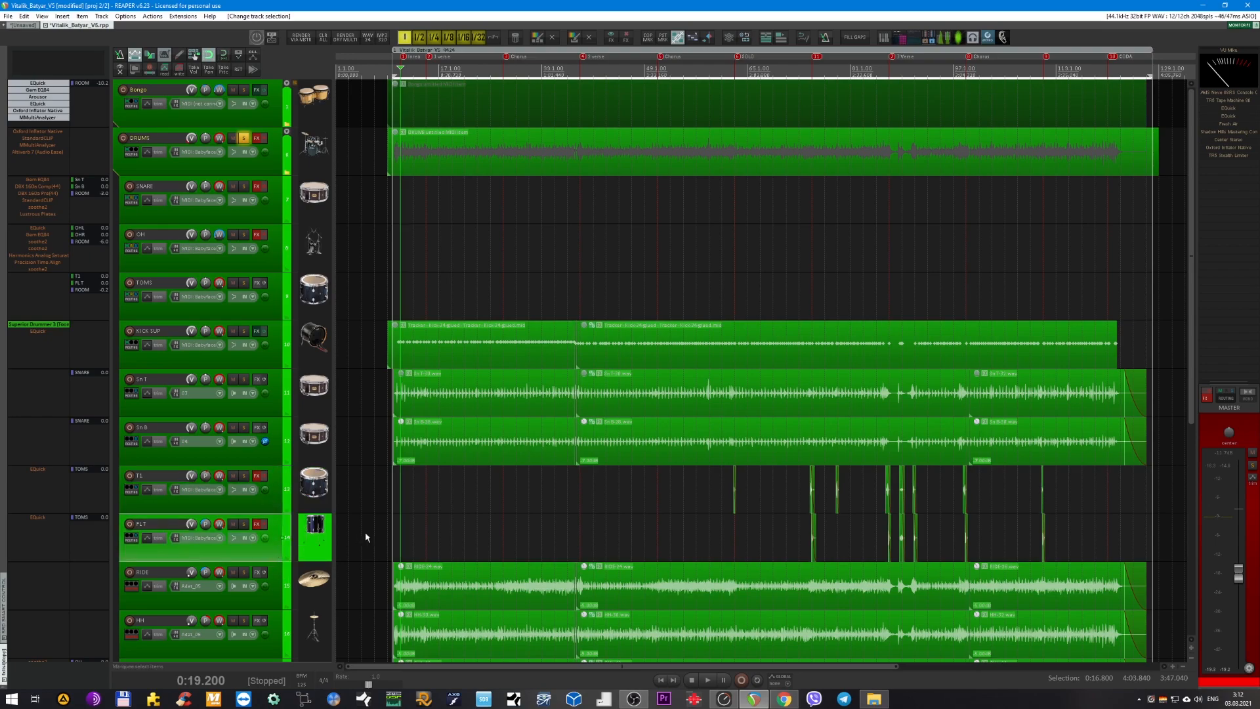
# Go through the RIDE, OHL and HH tracks individually.
pyautogui.scroll(-2, 471, 509)
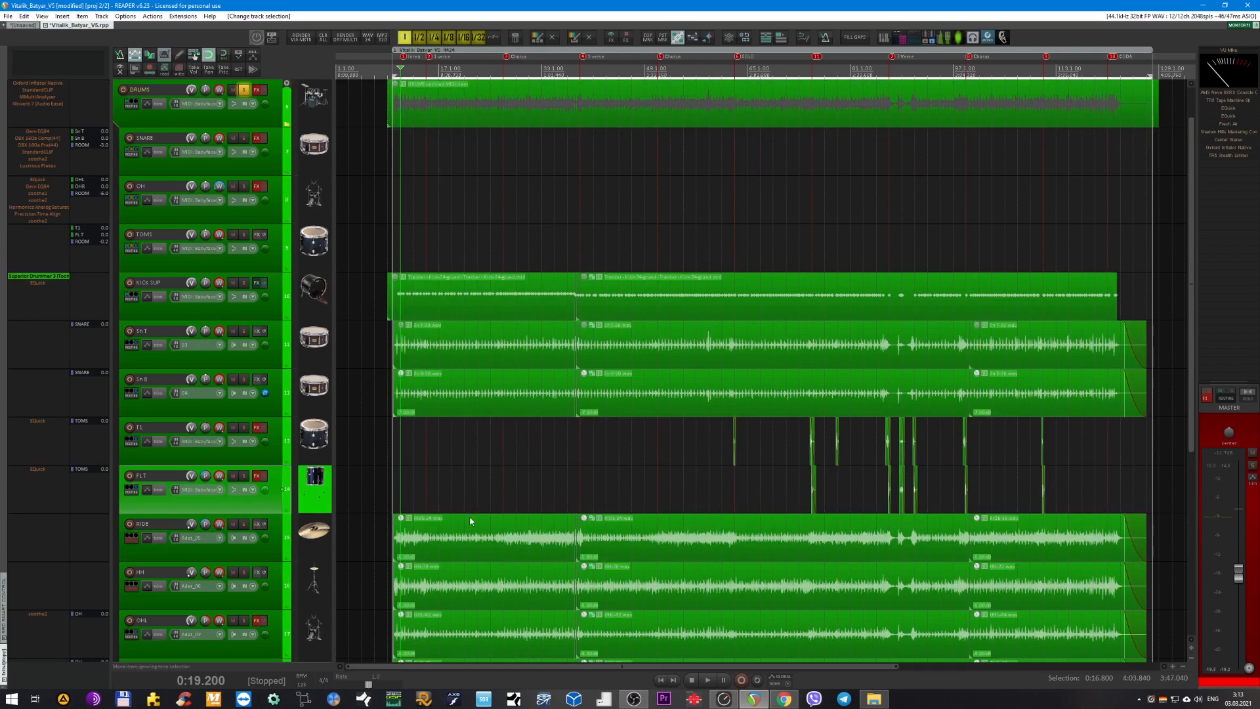
pyautogui.click(277, 507)
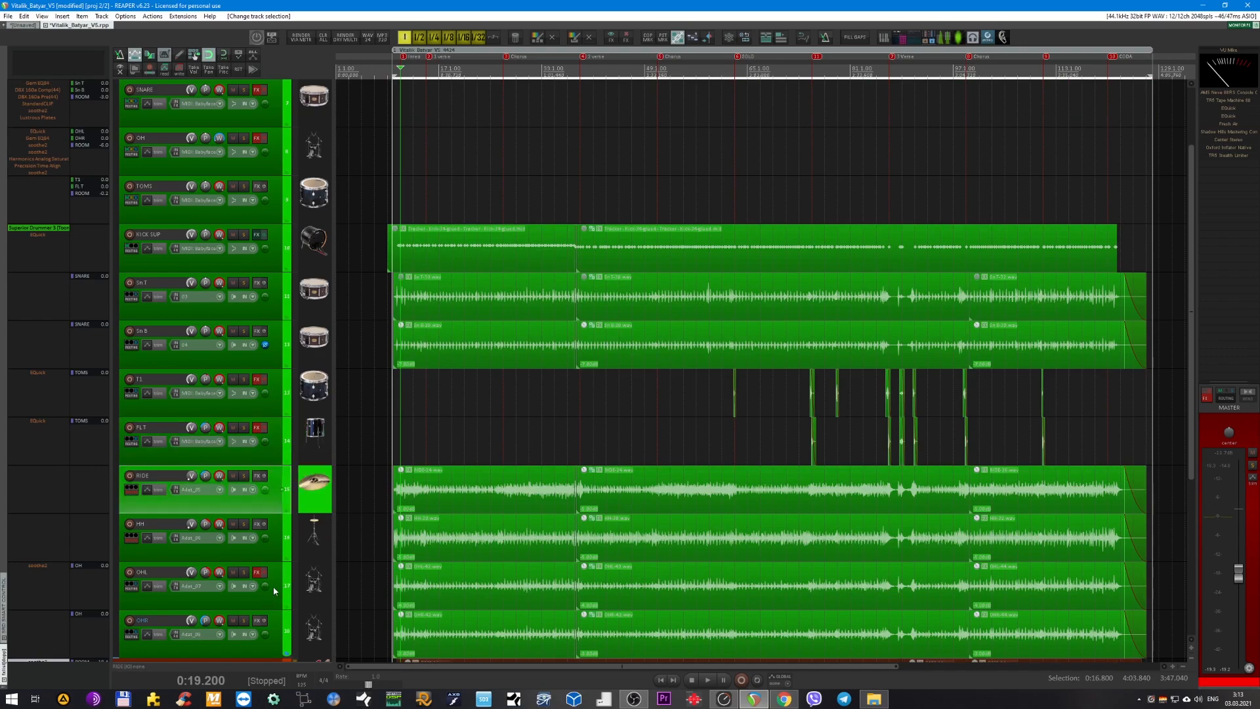
pyautogui.click(274, 595)
pyautogui.click(278, 557)
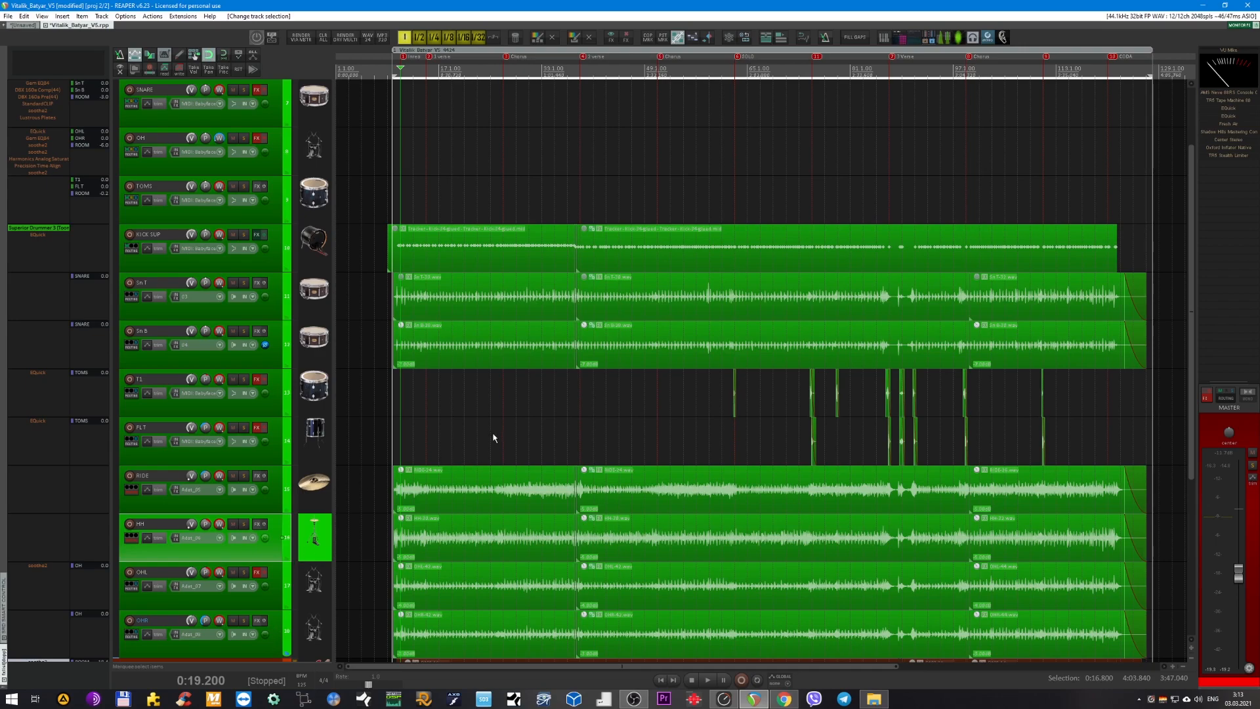
# Select the DRUMS folder and play the soloed raw drums from 0:21.120.
pyautogui.scroll(2, 503, 418)
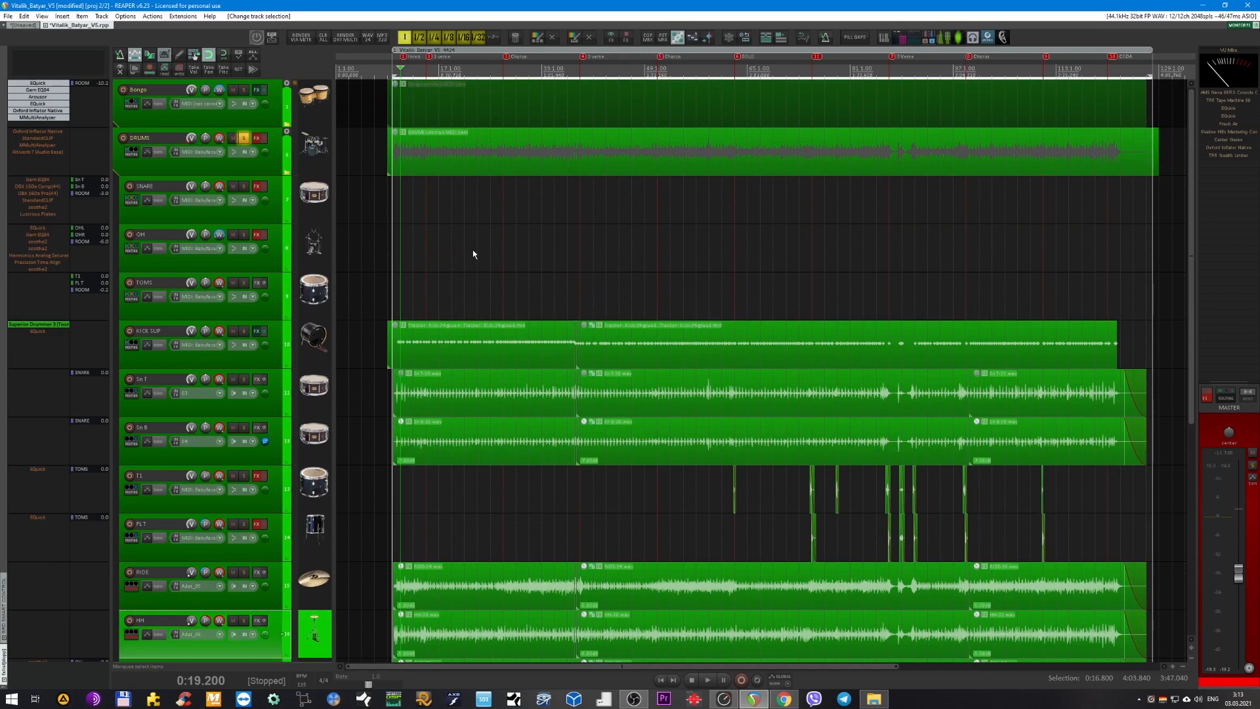
pyautogui.click(273, 164)
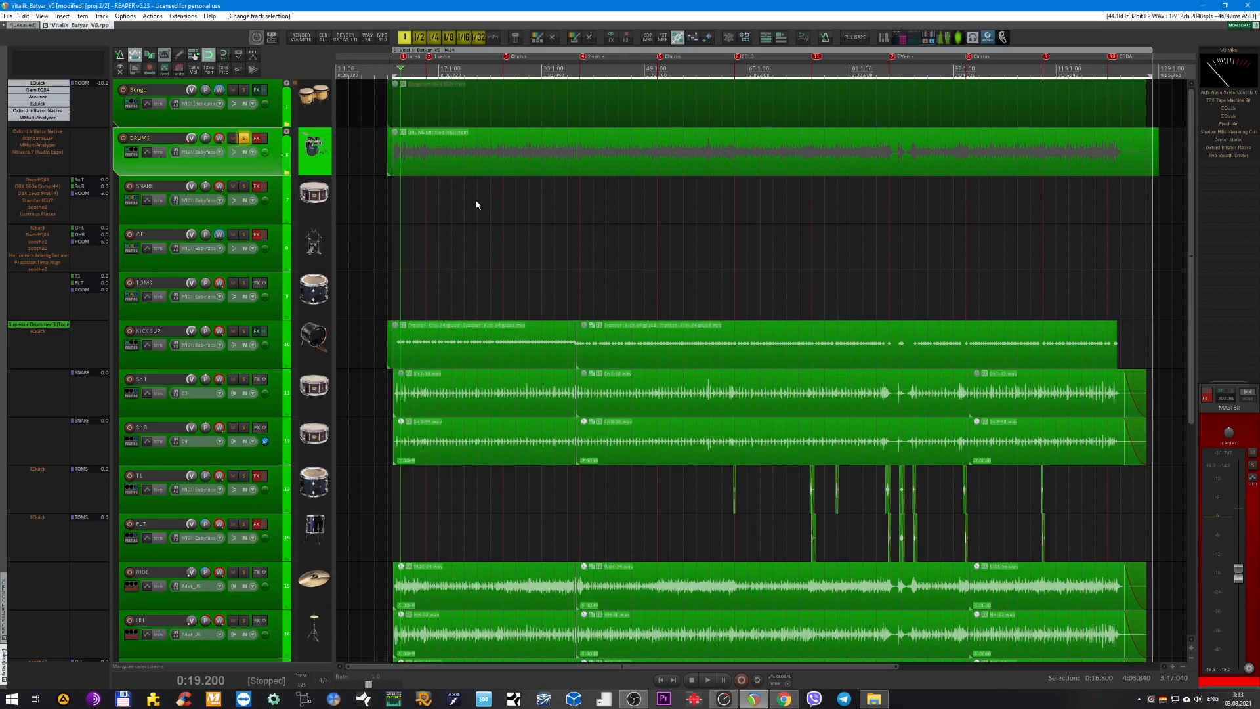
pyautogui.scroll(4, 458, 205)
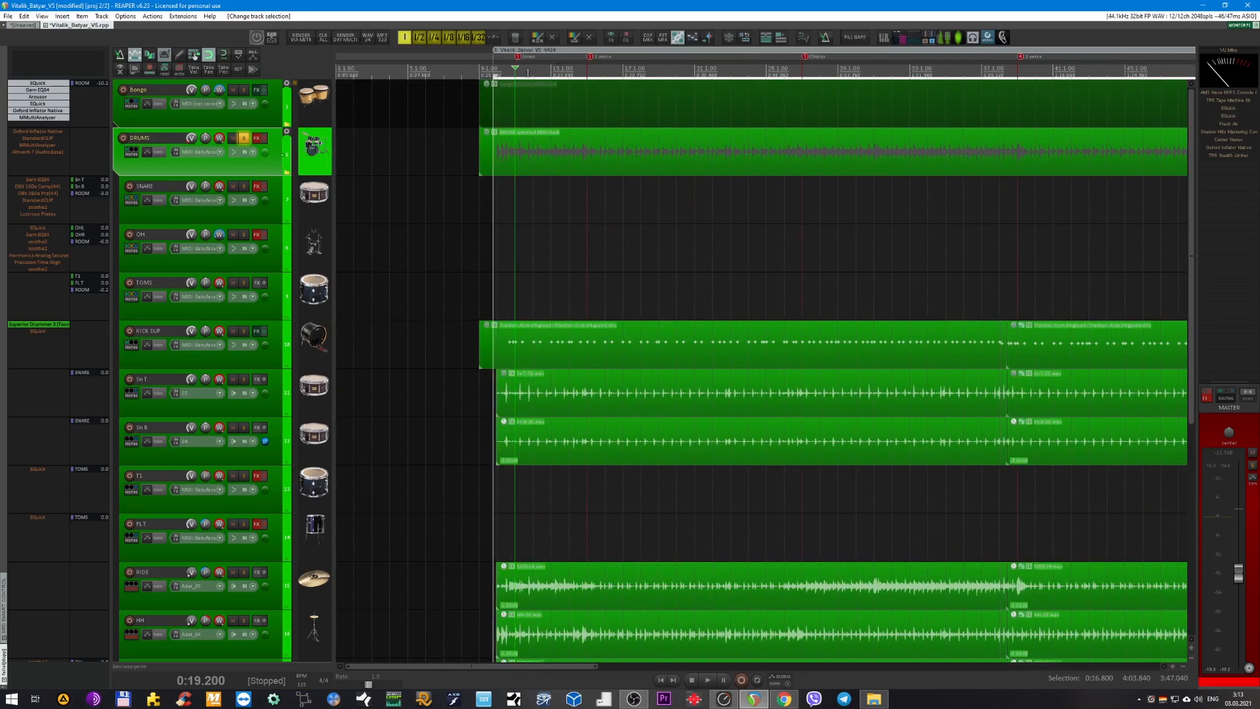
pyautogui.click(533, 73)
pyautogui.press('space')
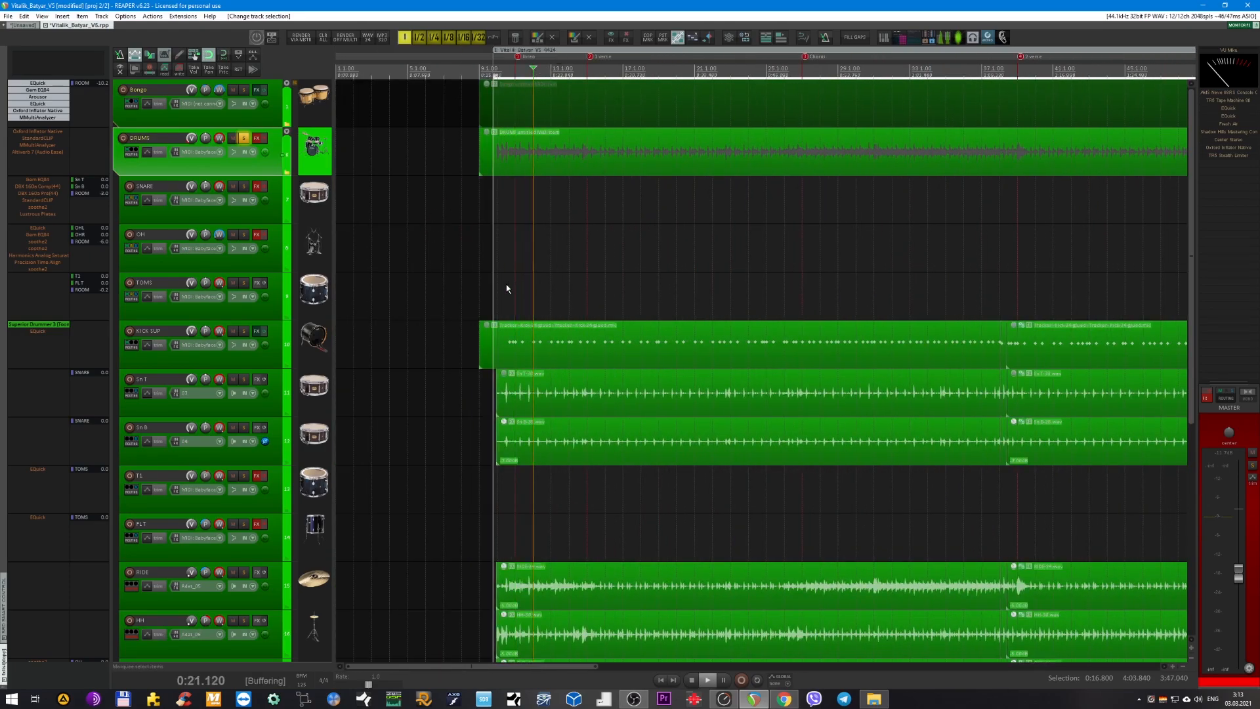
# Fit the drum tracks in view during playback and raise the master volume to hear the unprocessed drums louder.
pyautogui.scroll(3, 557, 273)
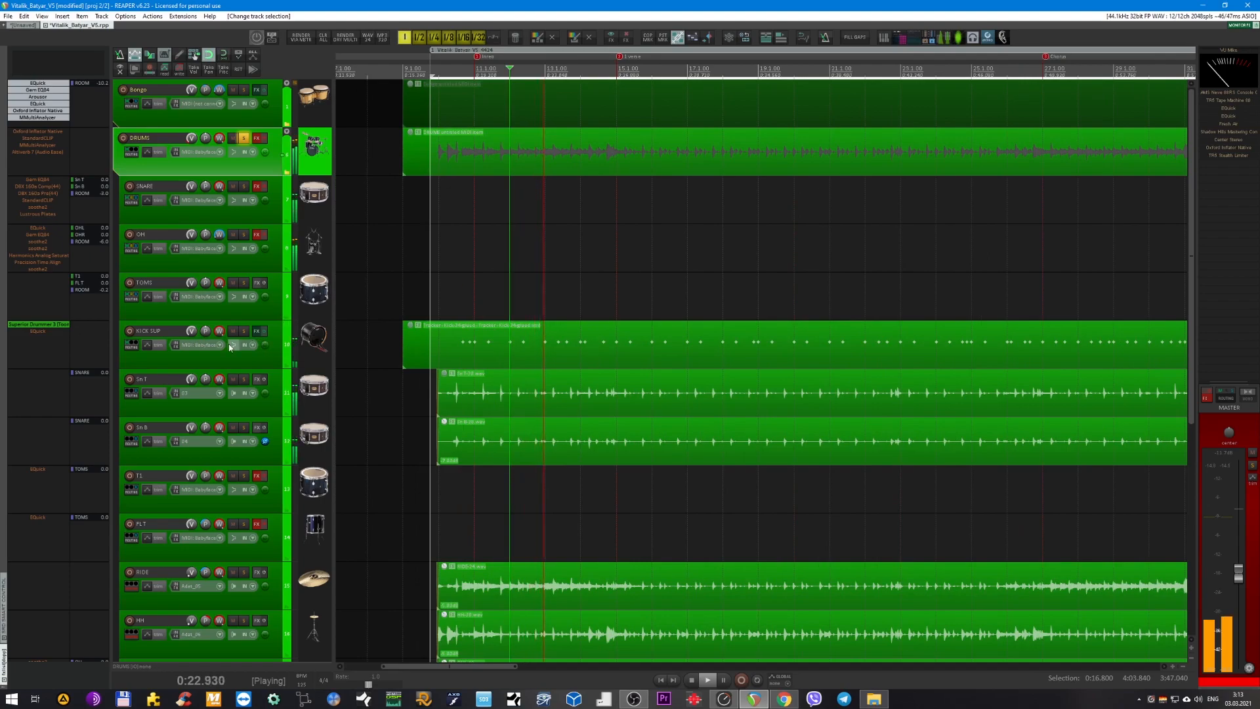
pyautogui.scroll(-1, 420, 317)
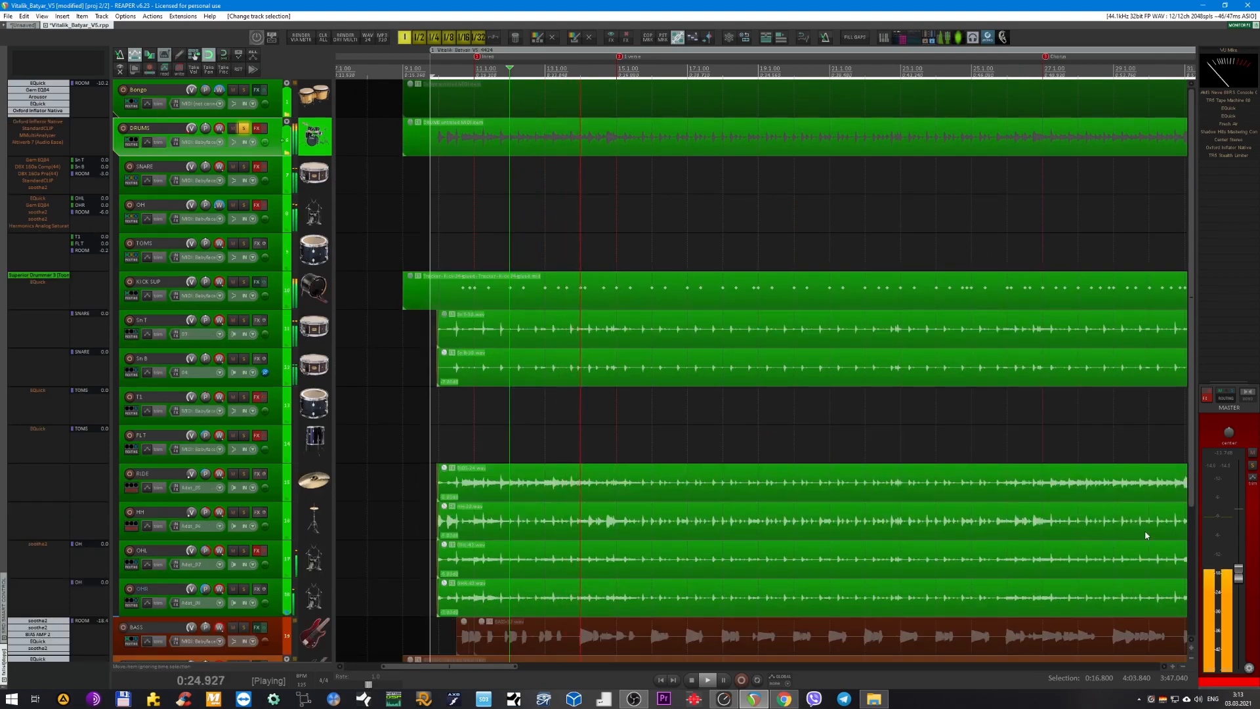
pyautogui.moveTo(1239, 578); pyautogui.dragTo(1240, 555)
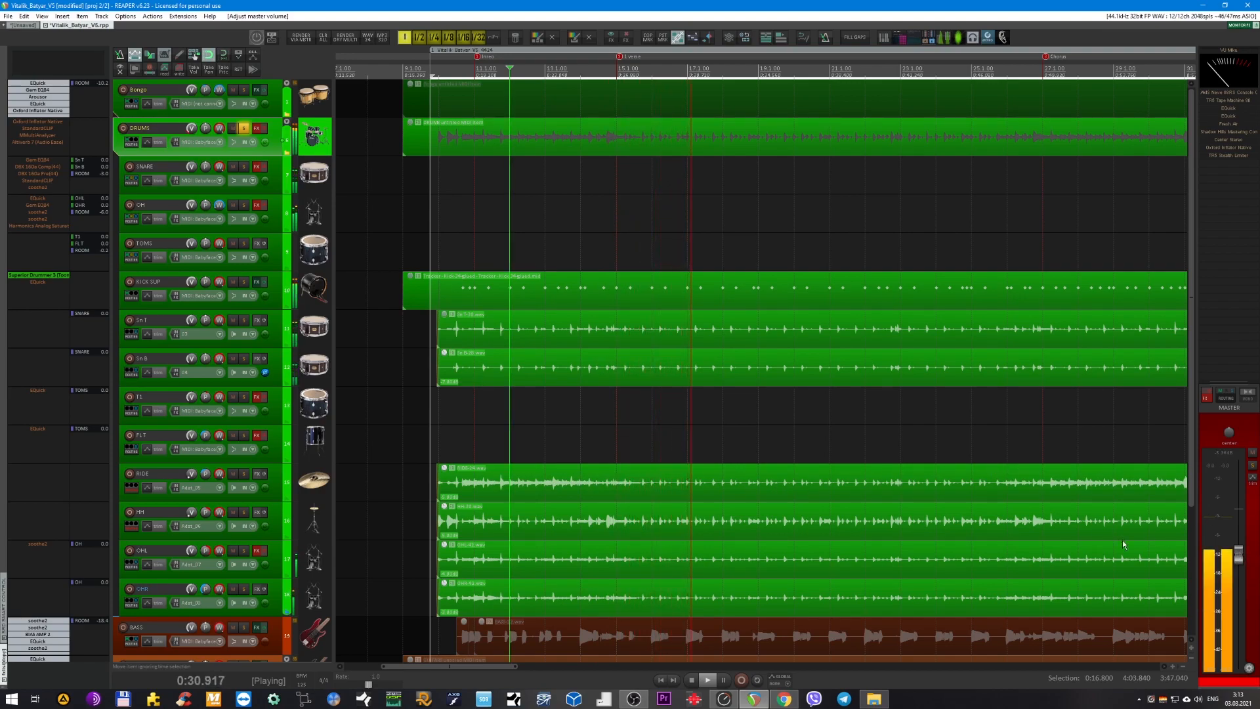
# Stop the raw drum playback, turn off the DRUMS folder's solo and select the KICK SUP track.
pyautogui.press('space')
pyautogui.click(243, 128)
pyautogui.click(242, 129)
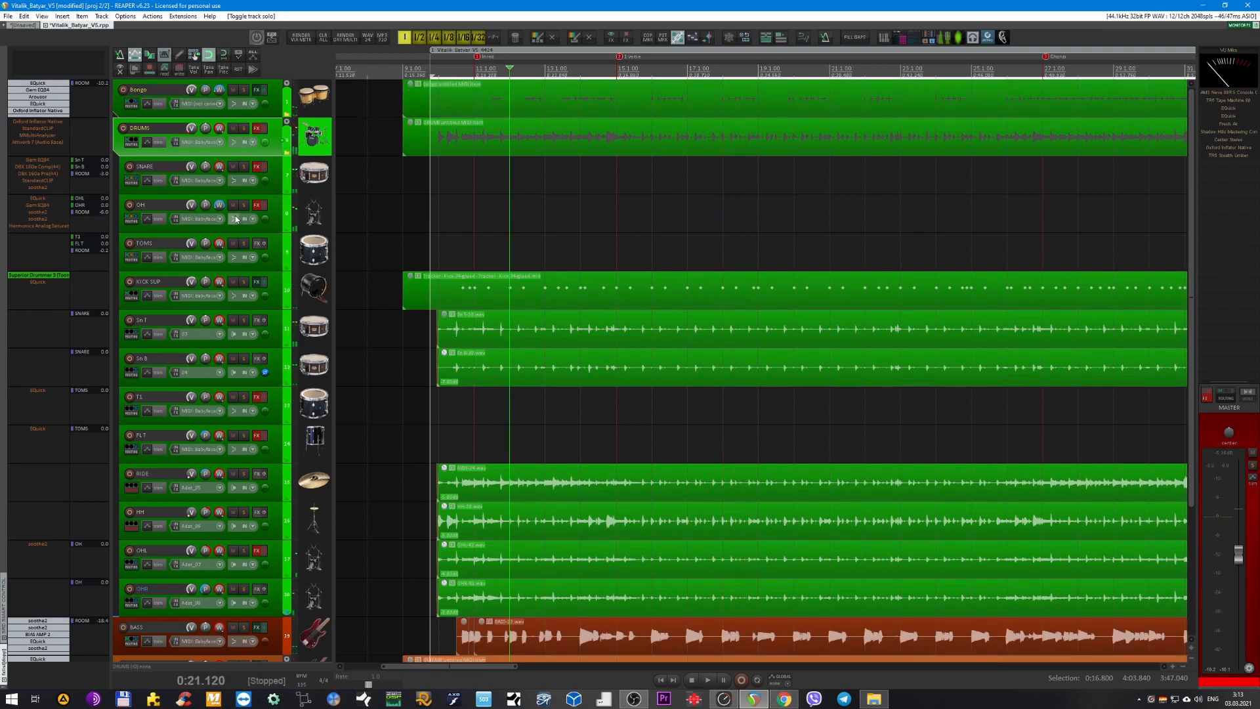
pyautogui.click(275, 295)
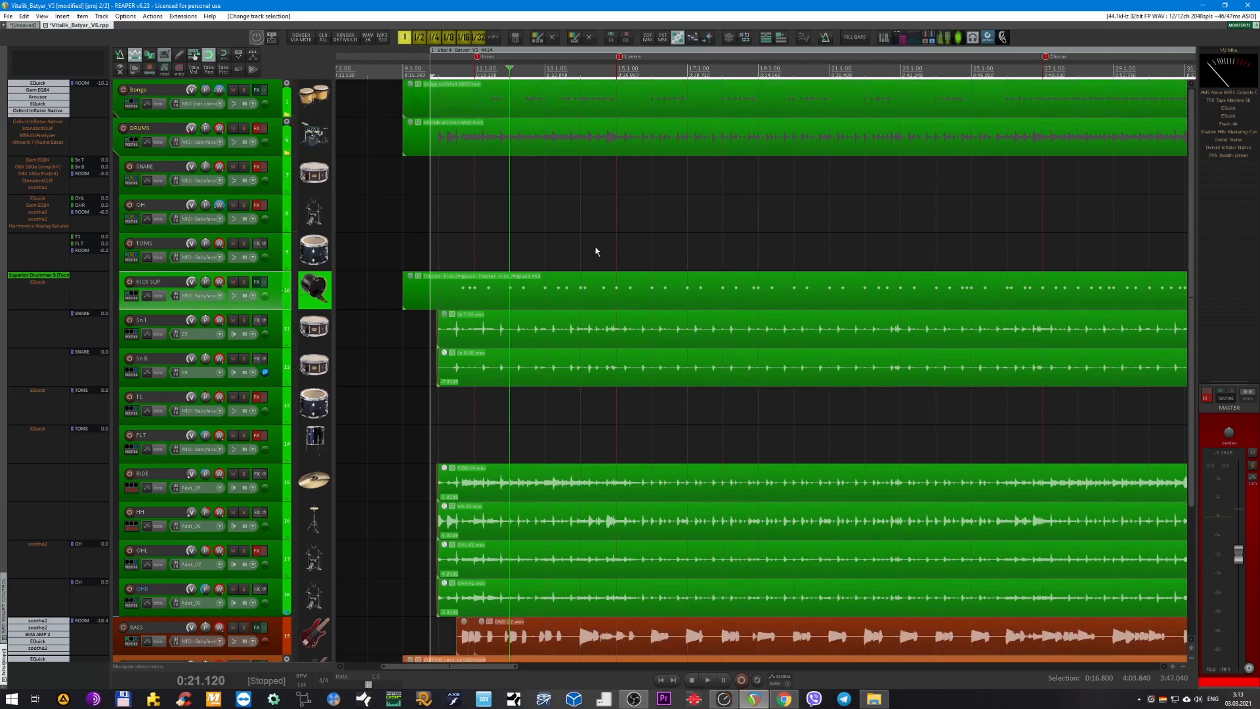
# Play the soloed OH track from 0:24.960, stop it and turn its solo off again.
pyautogui.click(580, 73)
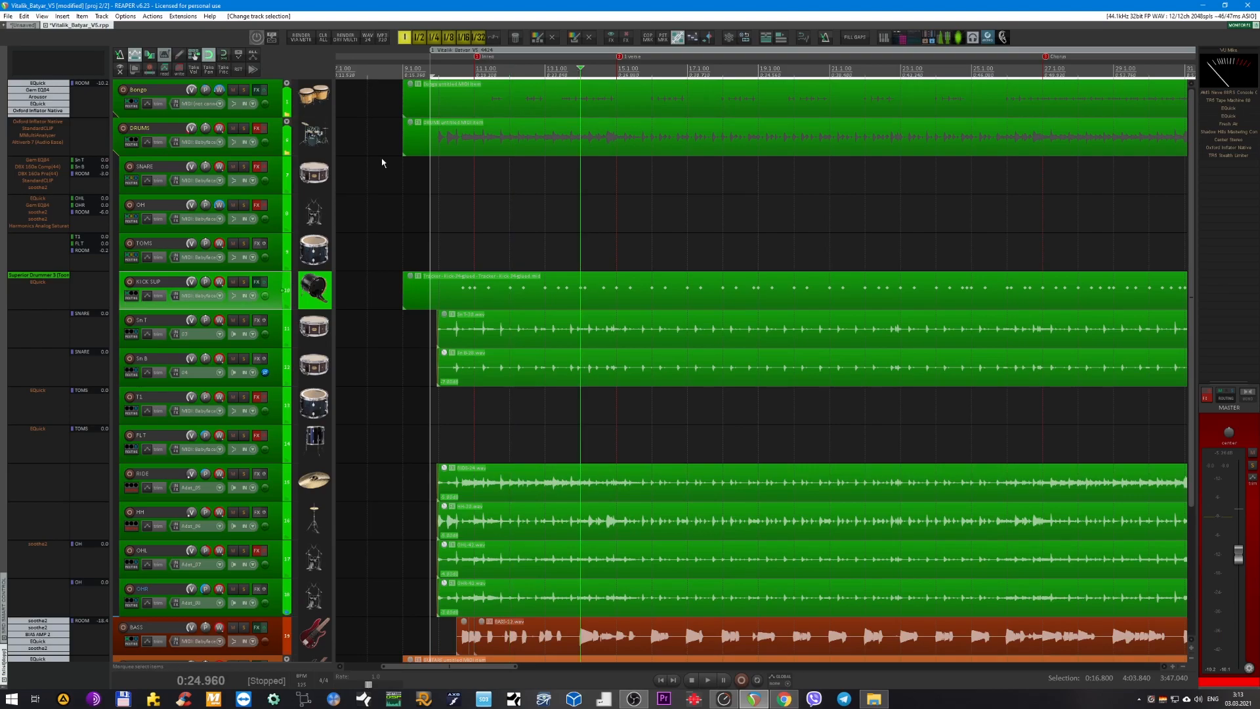
pyautogui.click(276, 181)
pyautogui.click(270, 221)
pyautogui.press('F6')
pyautogui.press('space')
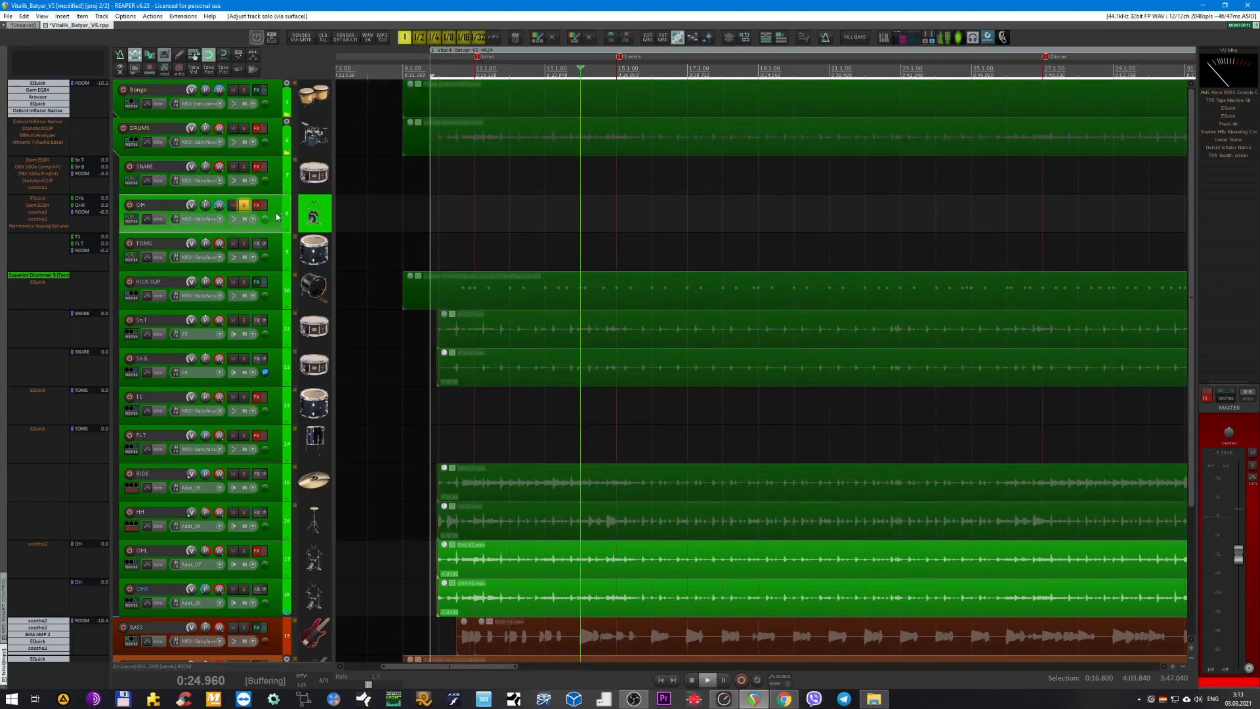
pyautogui.scroll(2, 483, 239)
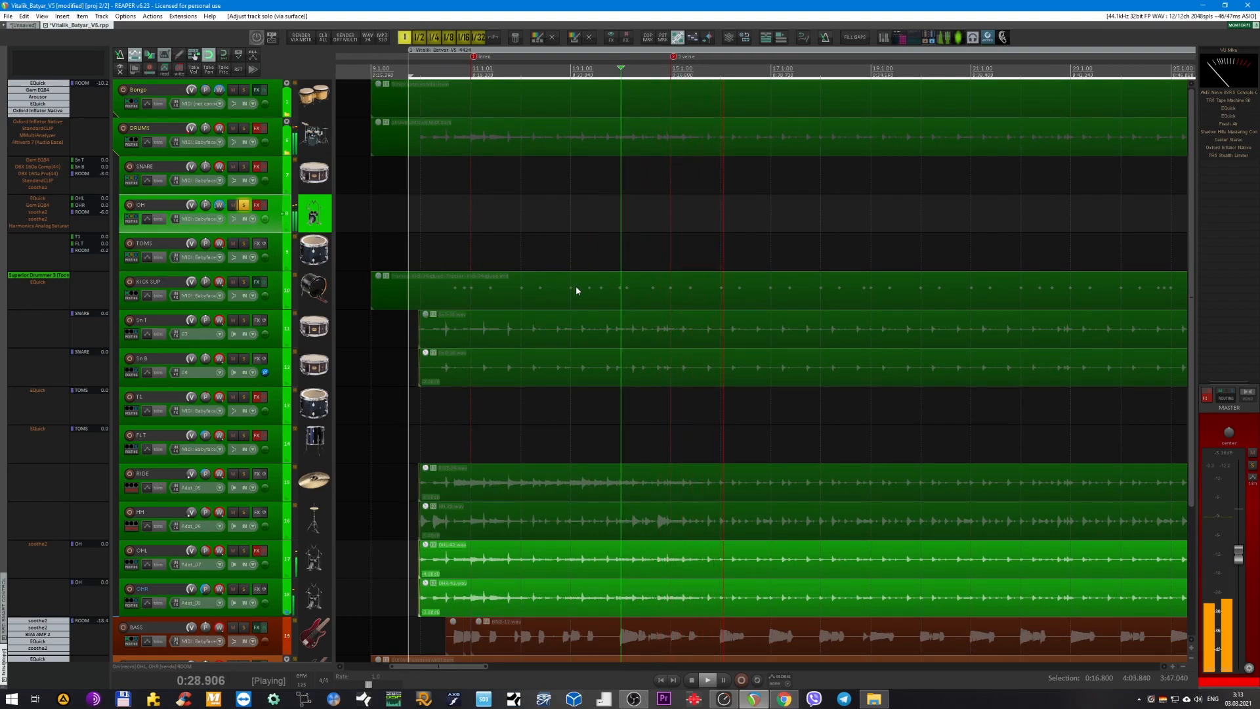
pyautogui.scroll(-1, 665, 277)
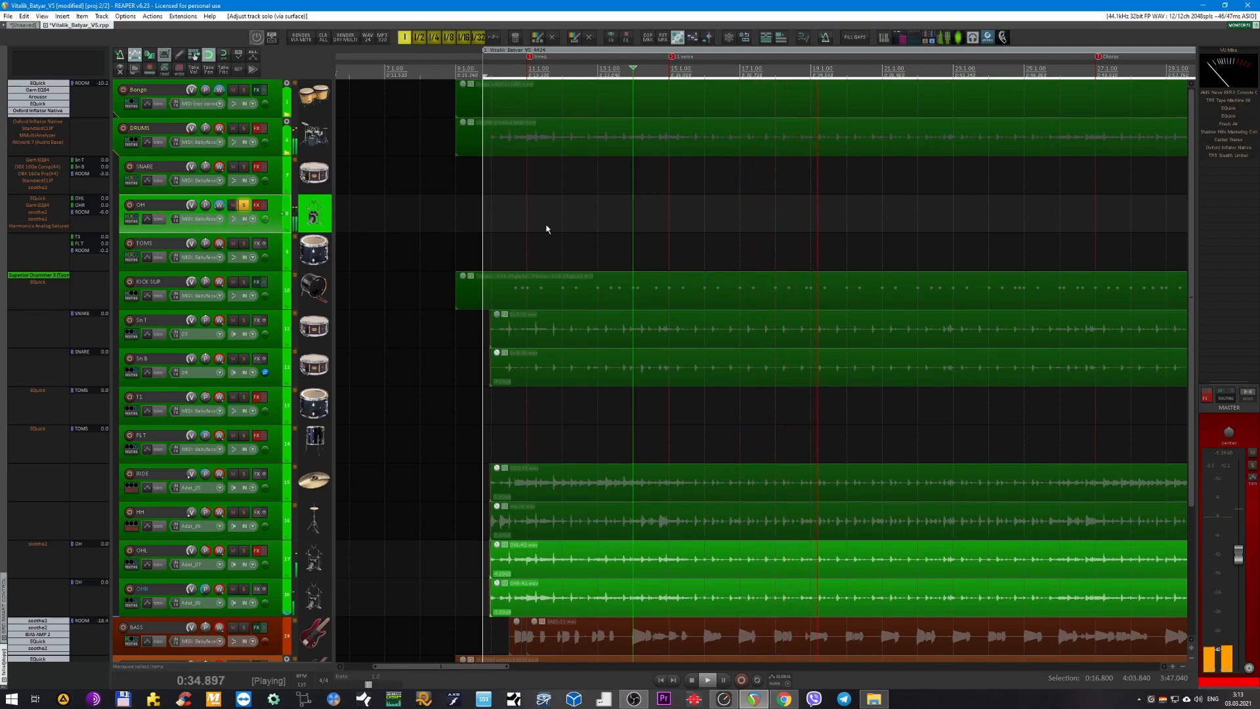
pyautogui.press('space')
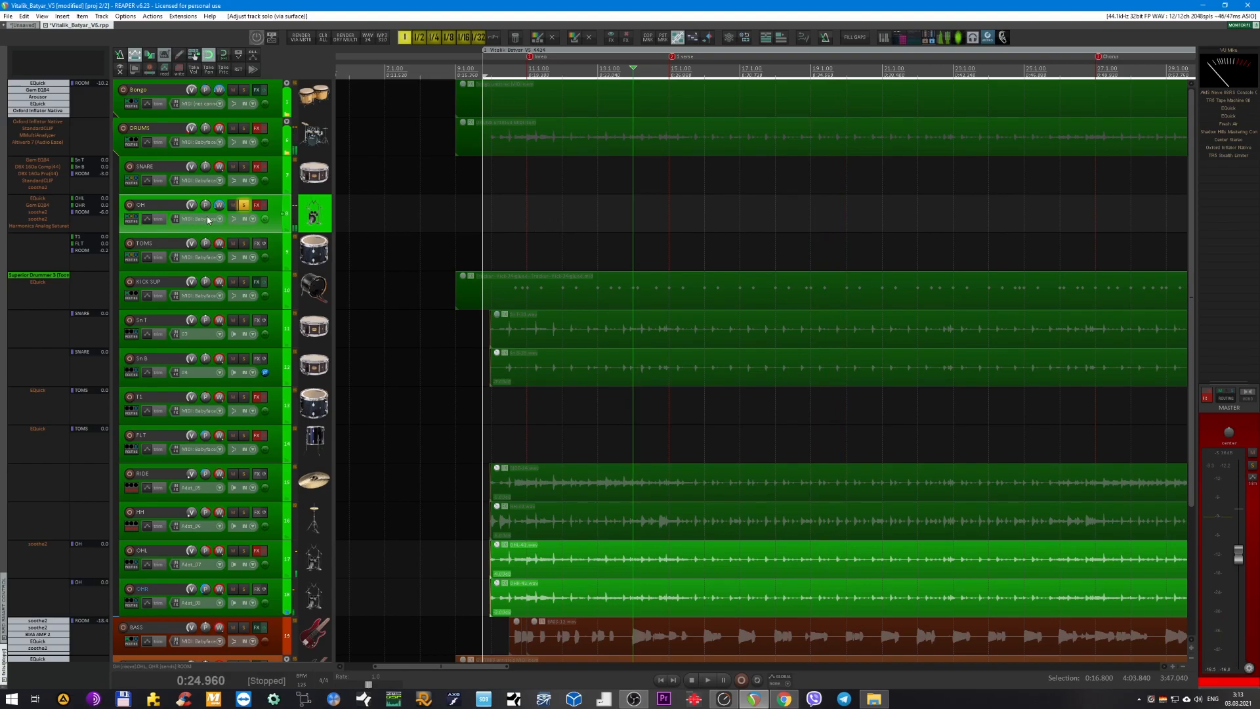
pyautogui.click(243, 205)
# Play the stereo track in the unsaved project, then return to the multitrack song project.
pyautogui.click(25, 25)
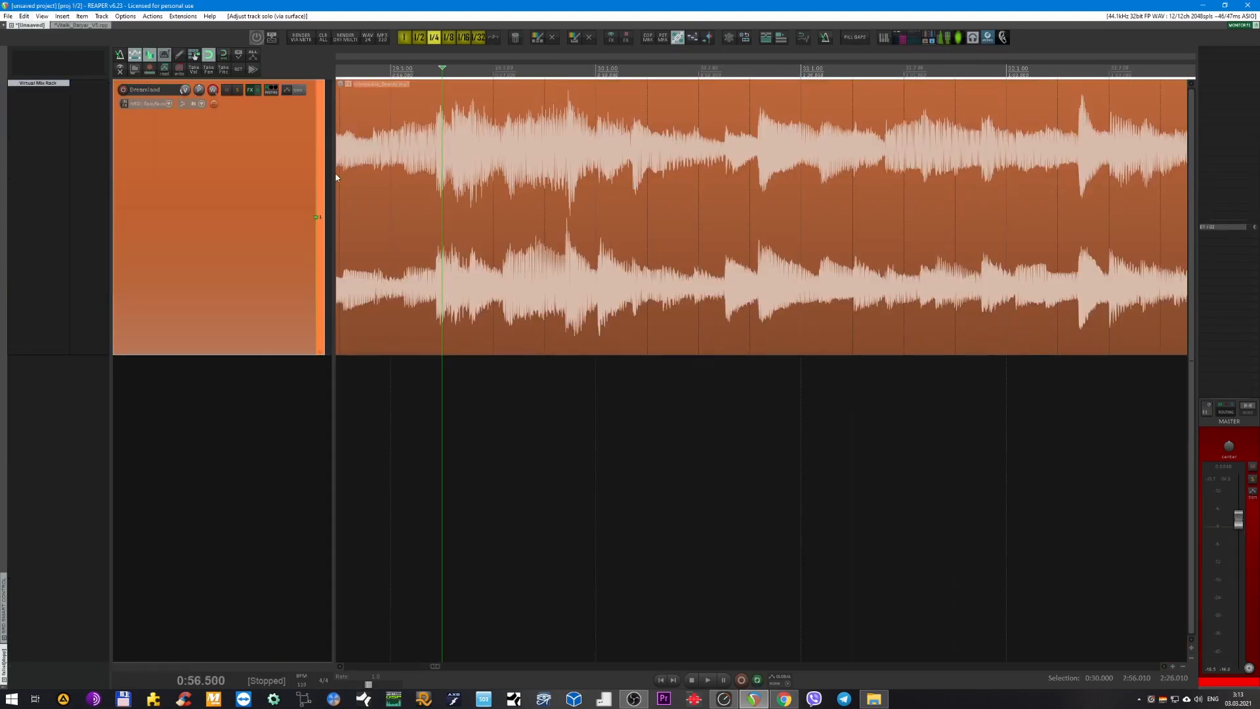
pyautogui.press('space')
pyautogui.click(78, 25)
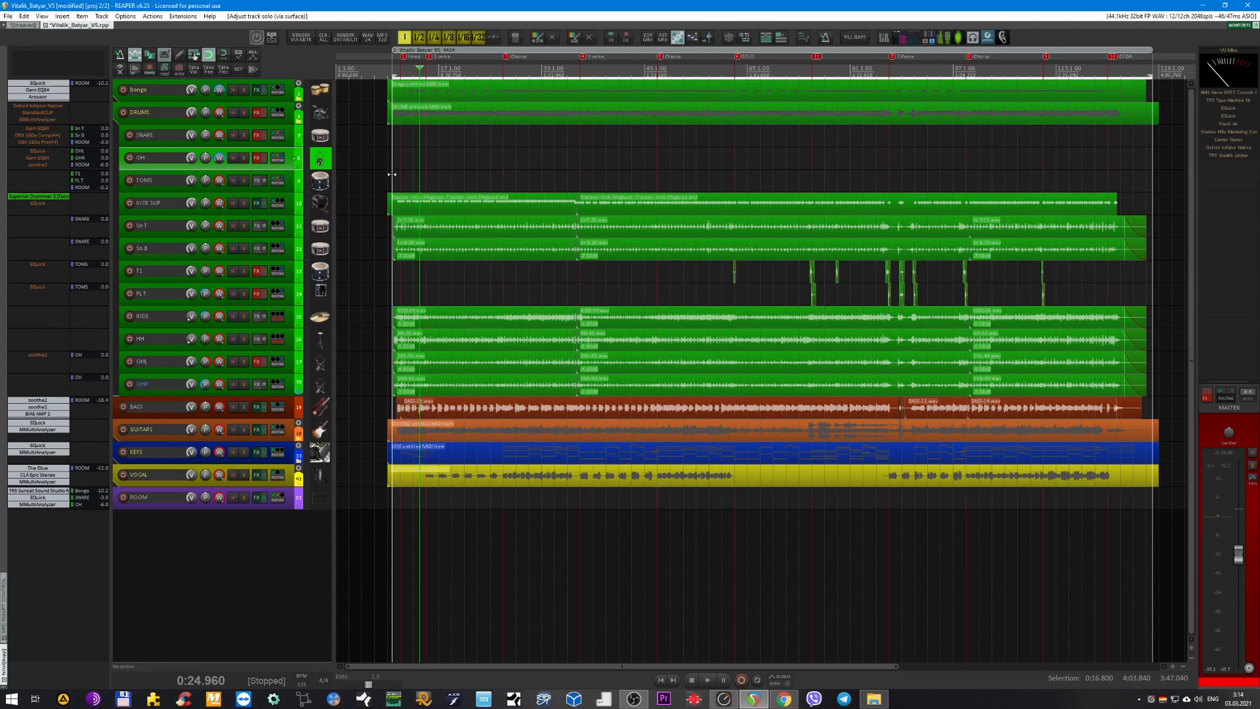
# Go through the individual drum tracks, selecting RIDE and Sn B in turn.
pyautogui.scroll(4, 394, 170)
pyautogui.scroll(3, 462, 167)
pyautogui.scroll(-2, 484, 165)
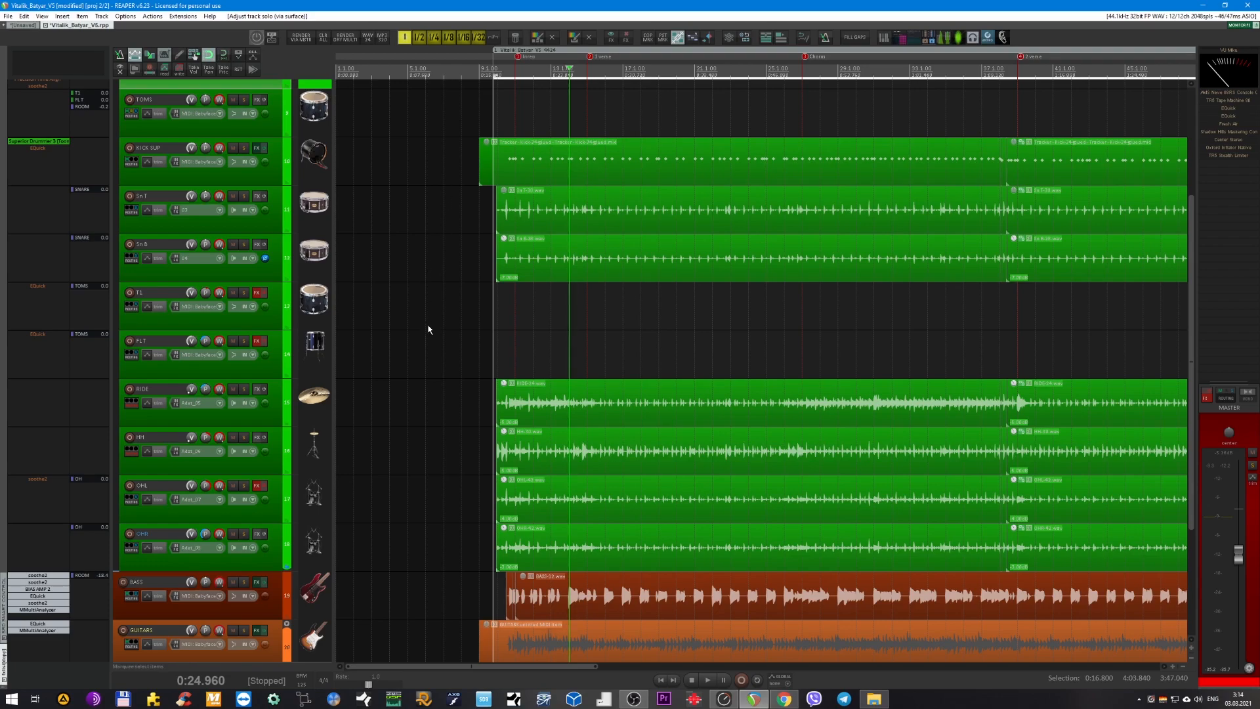
pyautogui.click(407, 396)
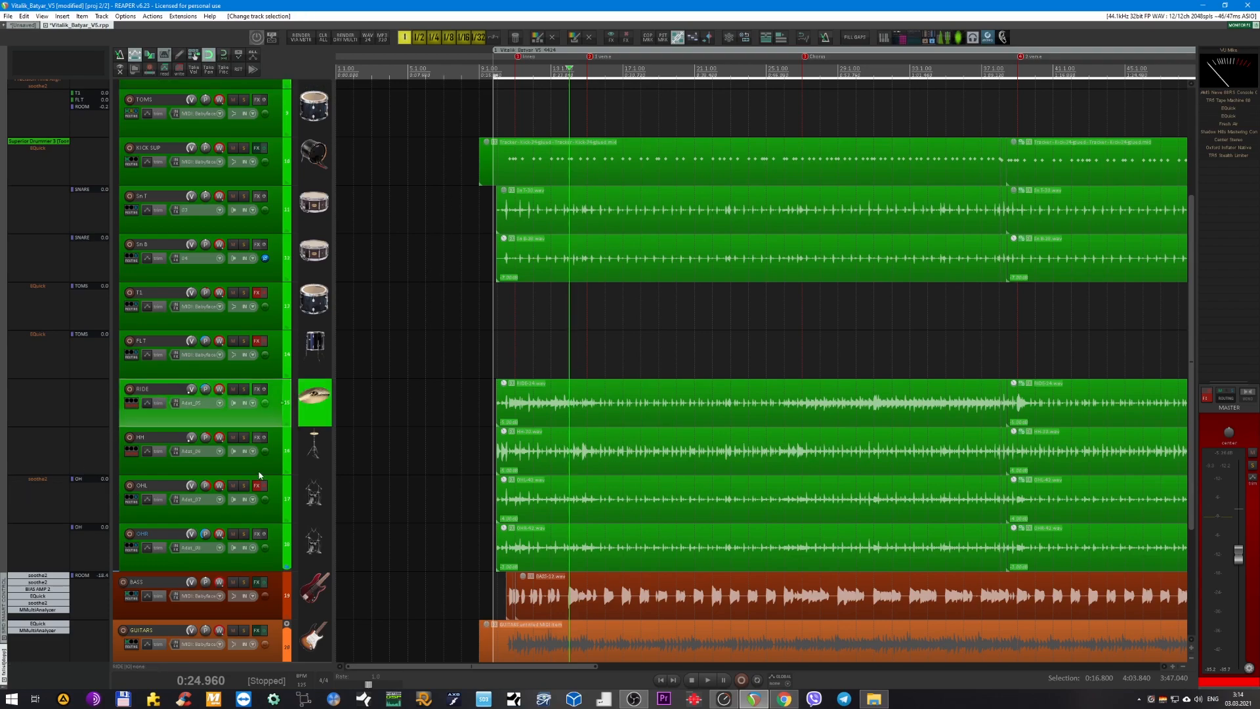
pyautogui.click(279, 243)
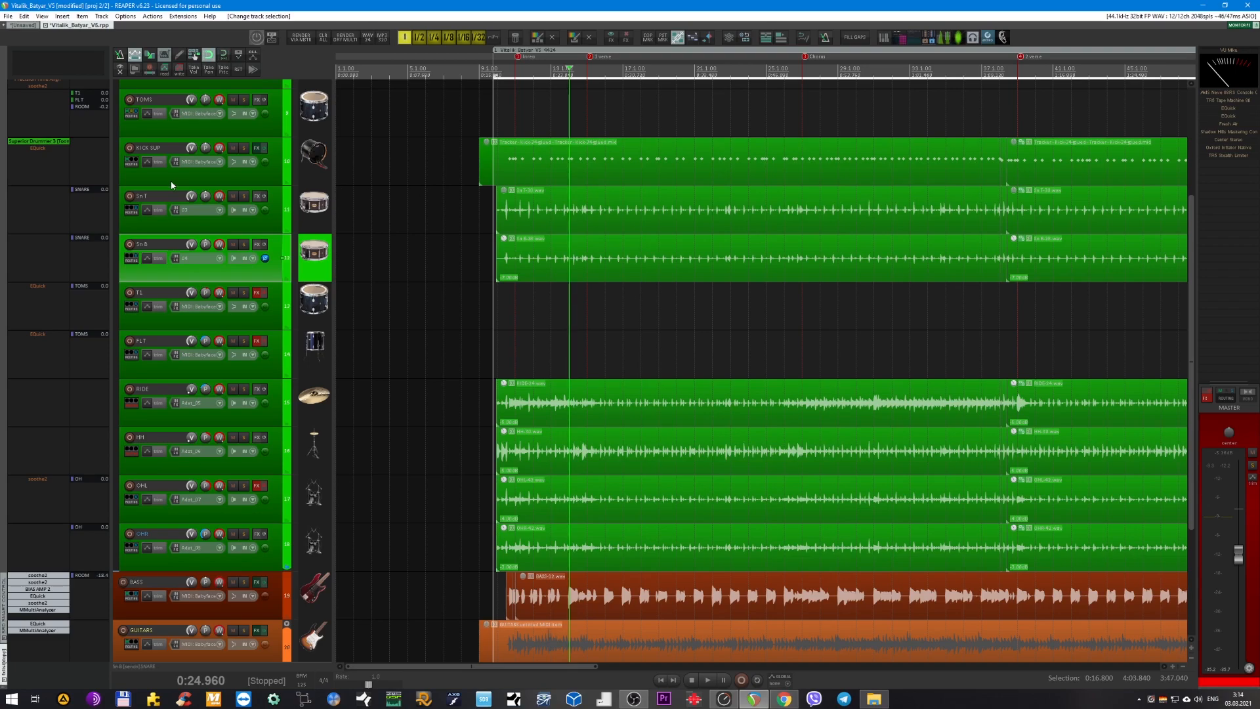
# Inspect the bypassed EQuick curve on the KICK SUP track and close the plug-in window.
pyautogui.click(37, 148)
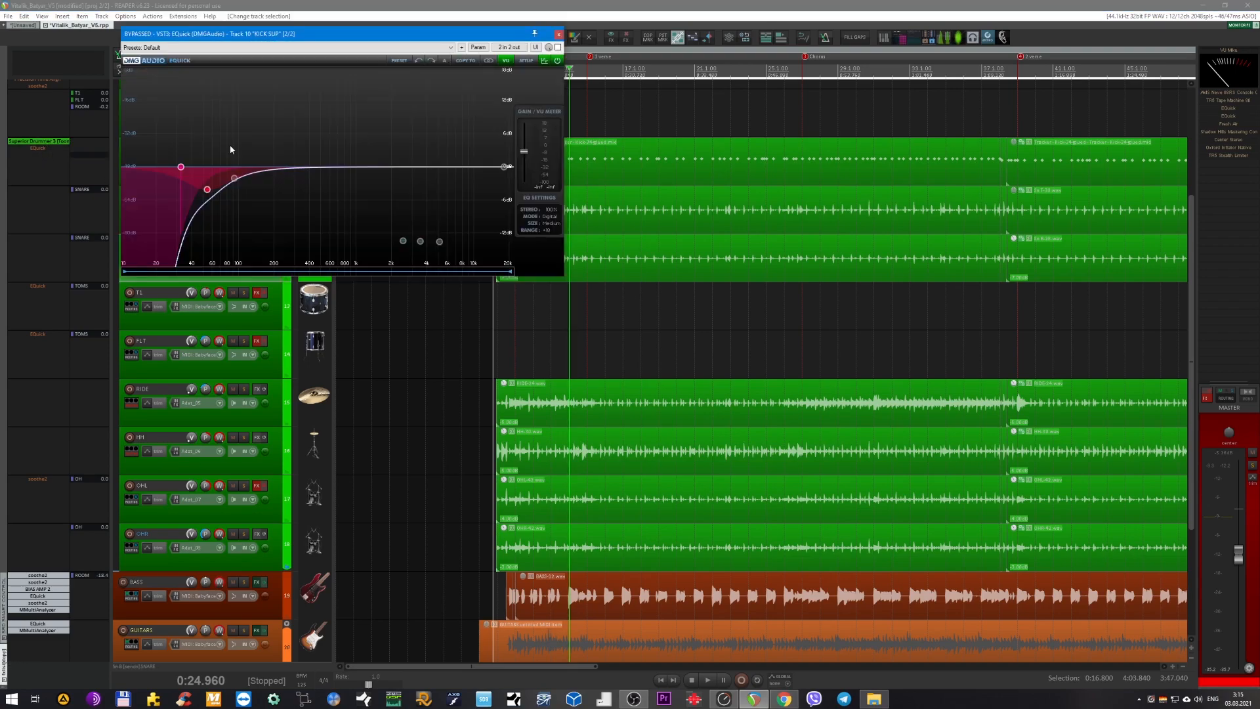
pyautogui.moveTo(357, 34); pyautogui.dragTo(627, 237)
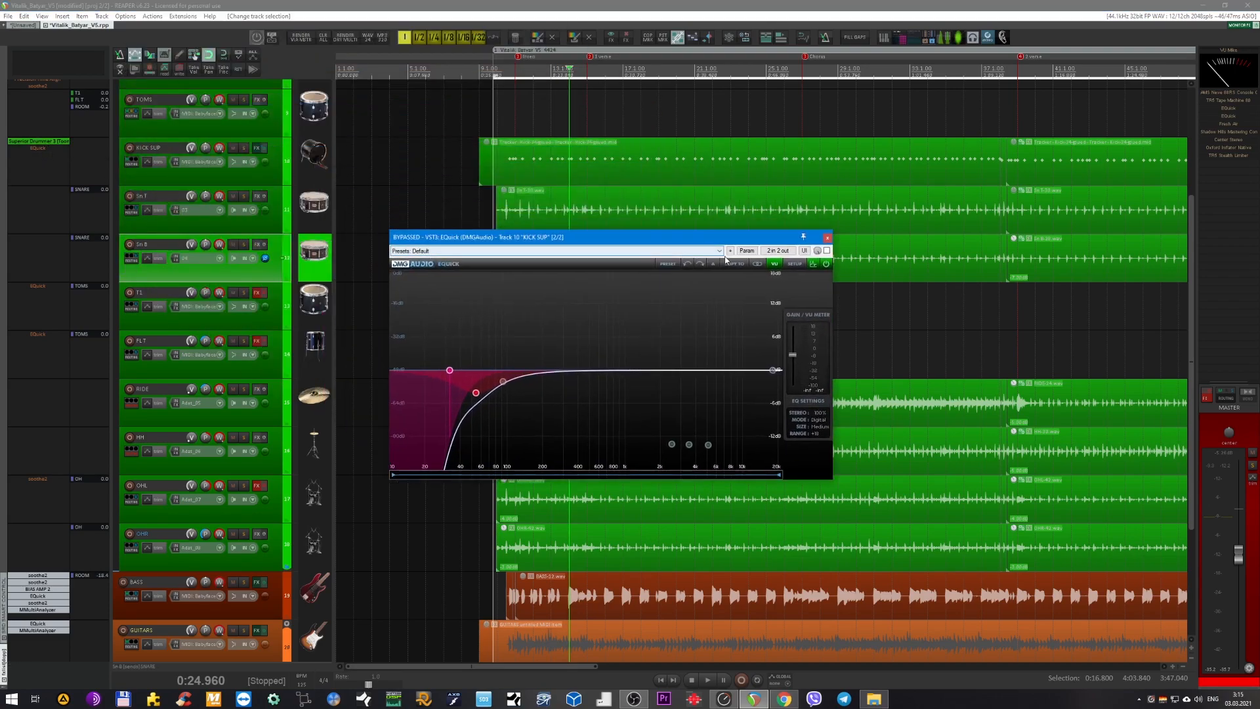
pyautogui.moveTo(814, 236); pyautogui.dragTo(727, 238)
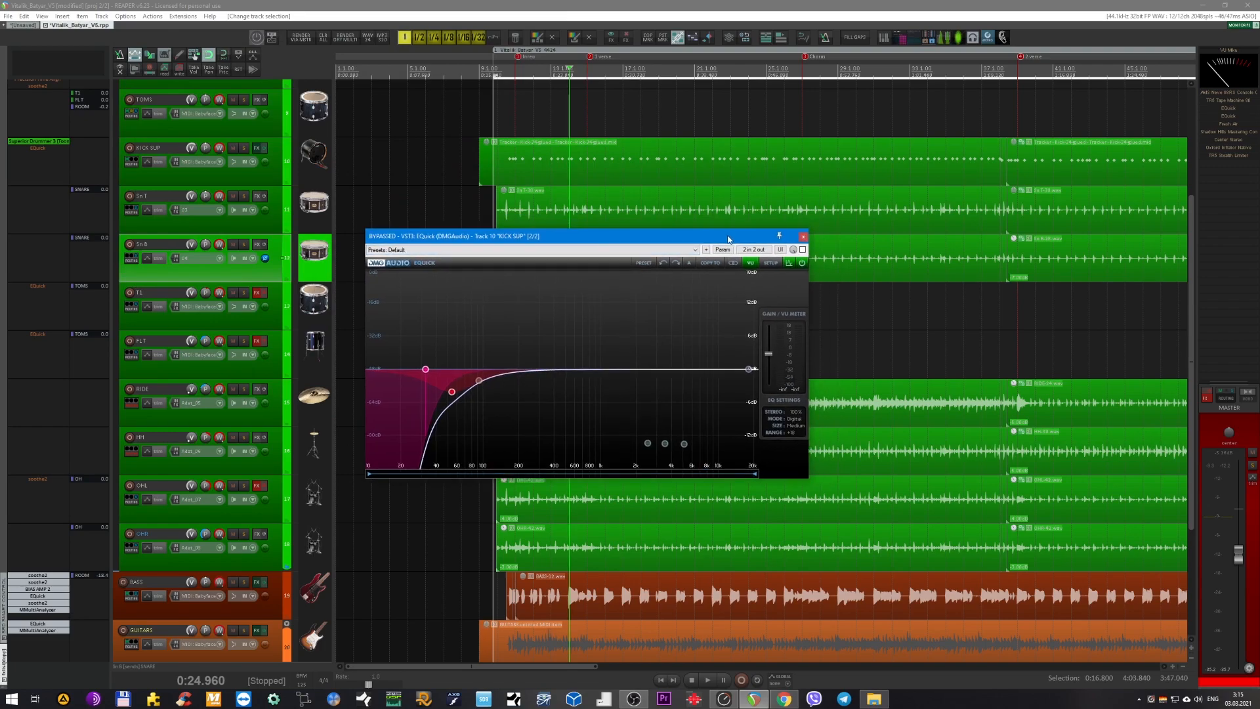
pyautogui.click(804, 236)
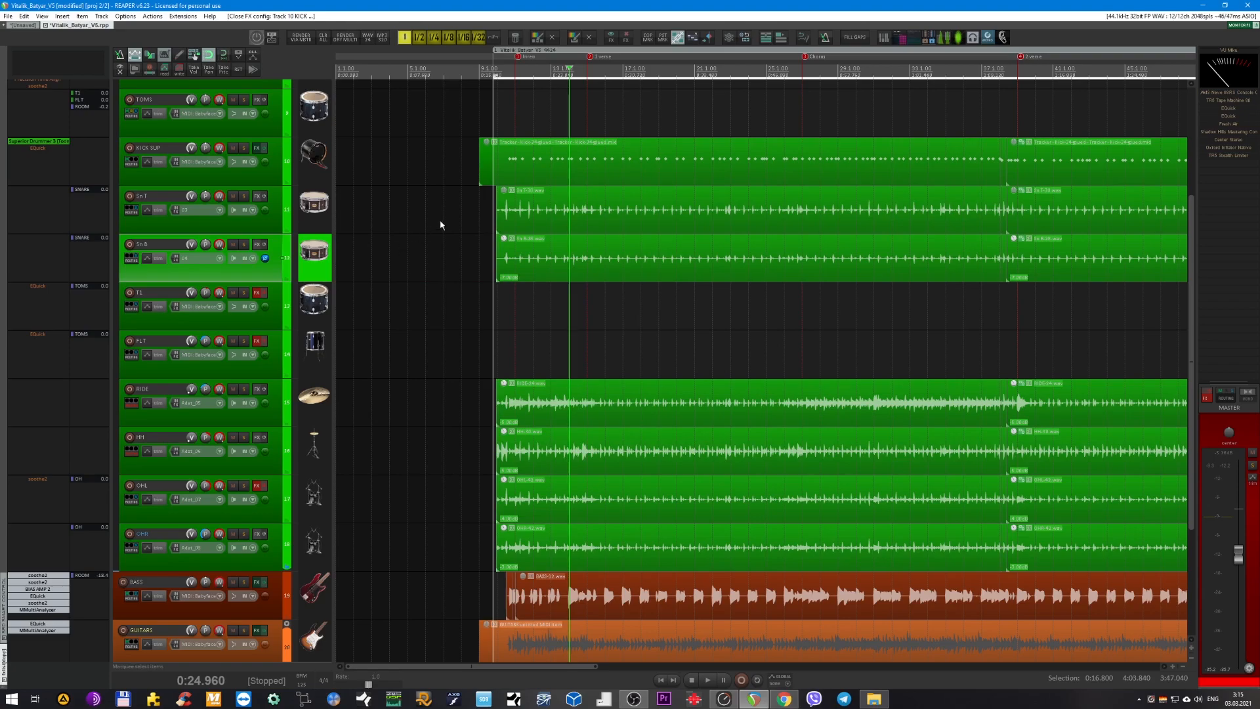
# Examine the drum recordings over the whole song, then look closely at the hits around the intro.
pyautogui.scroll(3, 443, 224)
pyautogui.scroll(-1, 454, 313)
pyautogui.scroll(1, 455, 313)
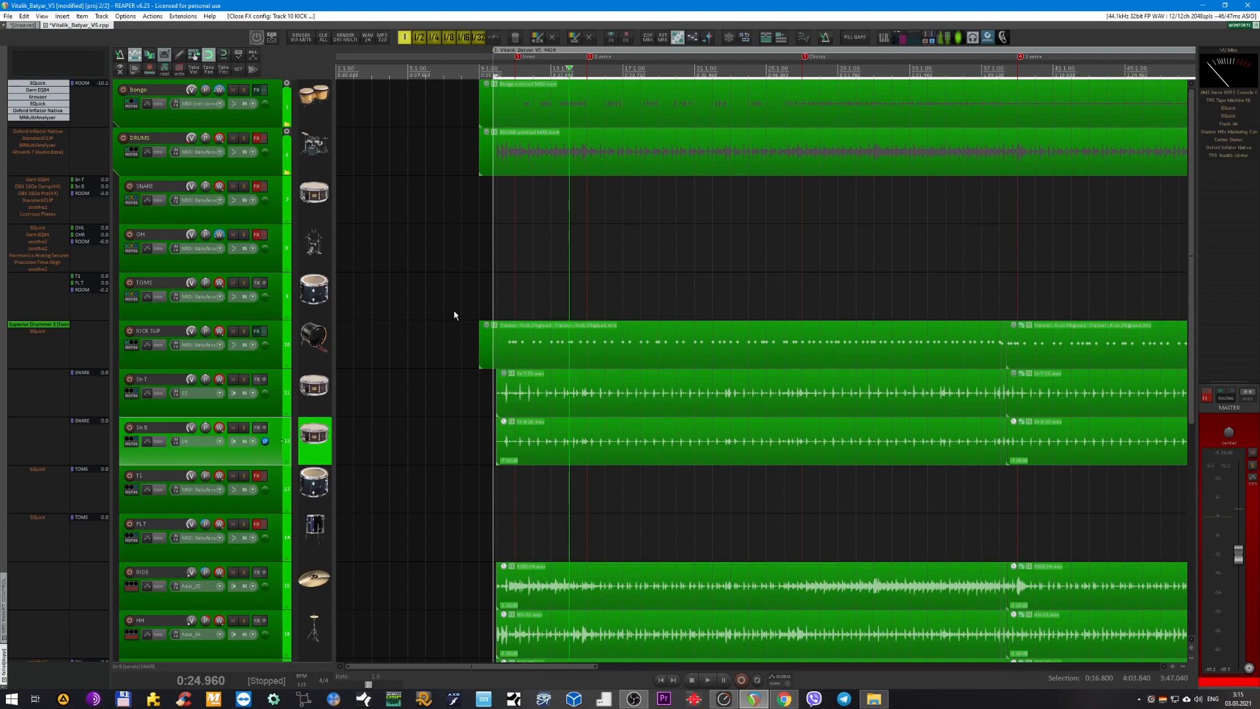
pyautogui.scroll(-3, 575, 286)
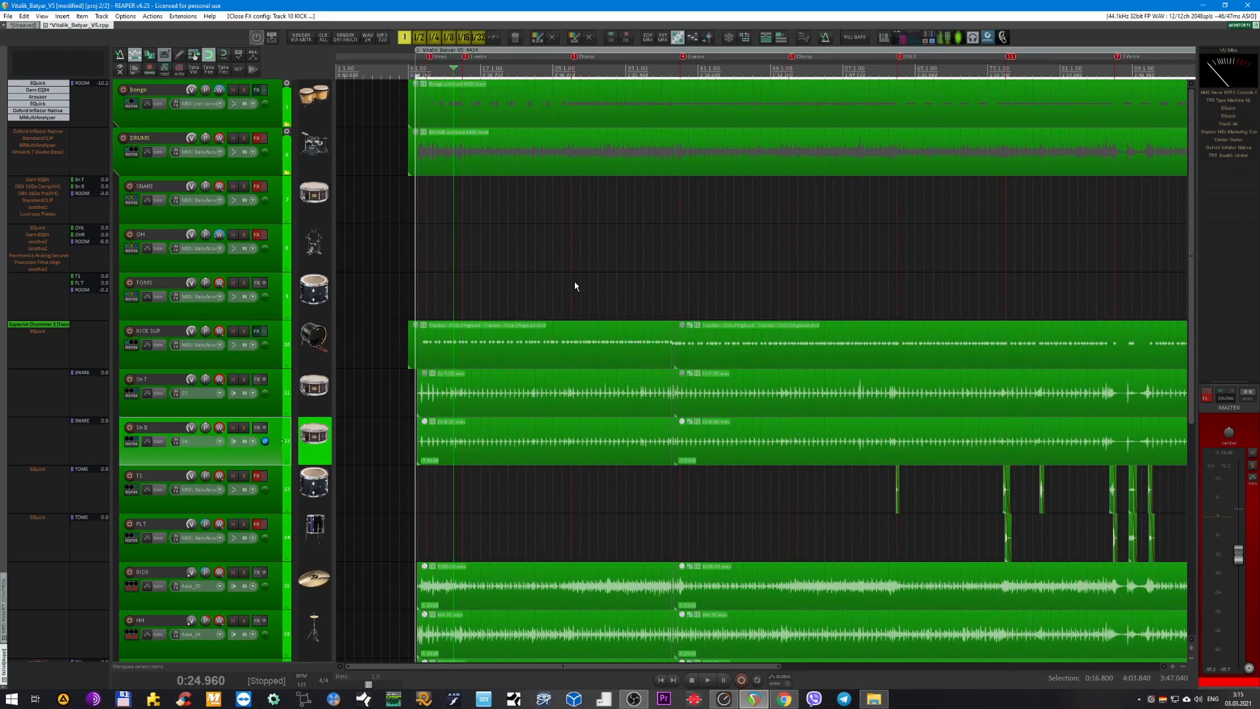
pyautogui.scroll(-3, 512, 328)
pyautogui.scroll(-5, 722, 377)
pyautogui.scroll(-1, 719, 372)
pyautogui.scroll(8, 725, 377)
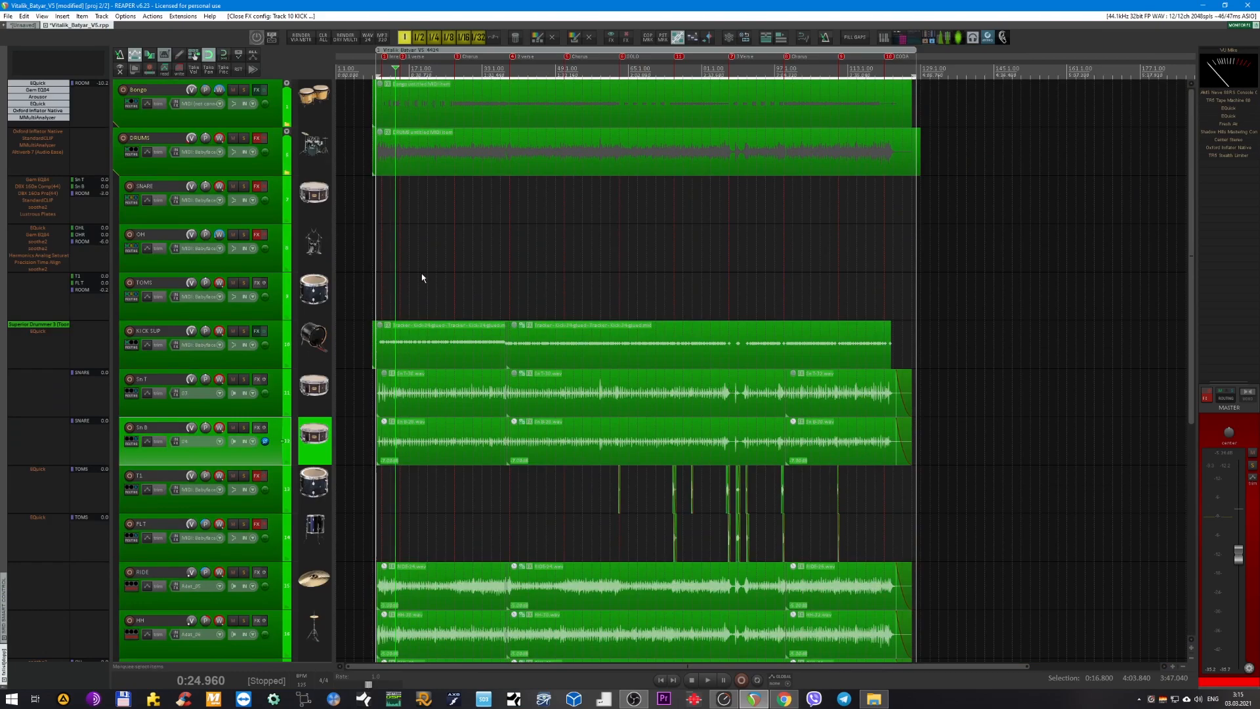
pyautogui.scroll(4, 423, 278)
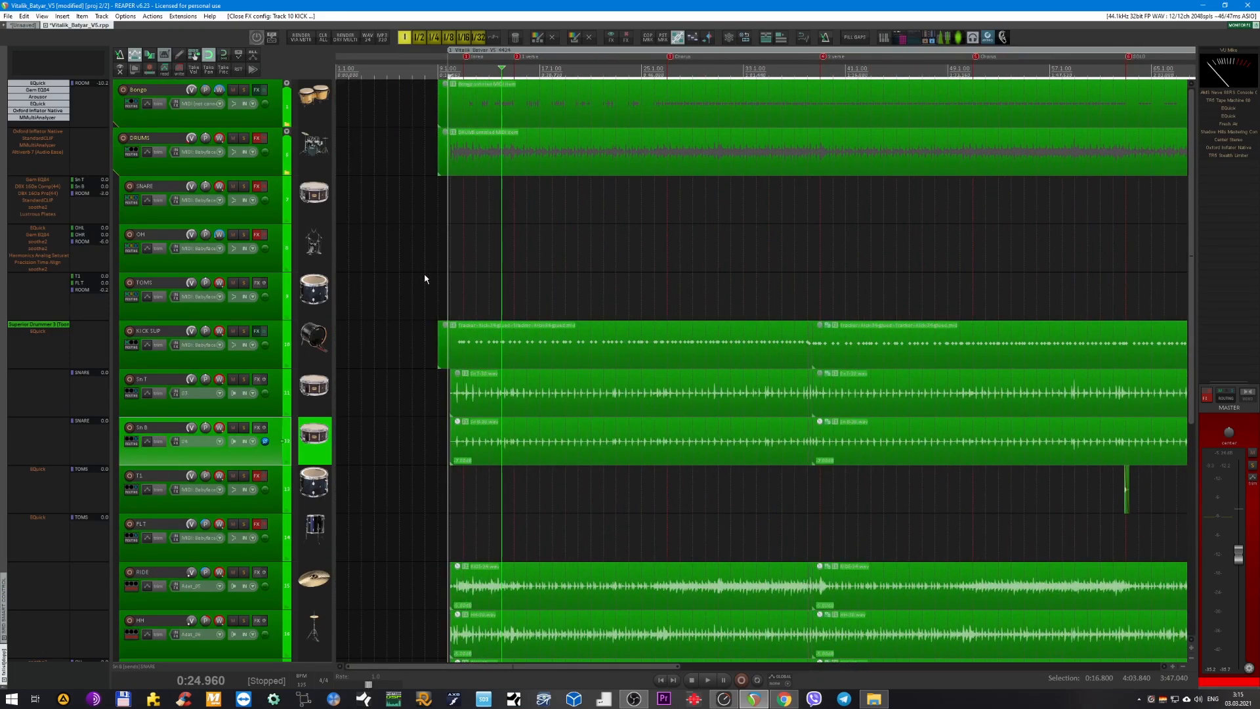
pyautogui.scroll(5, 507, 294)
pyautogui.hscroll(-3, 525, 291)
pyautogui.scroll(-3, 542, 289)
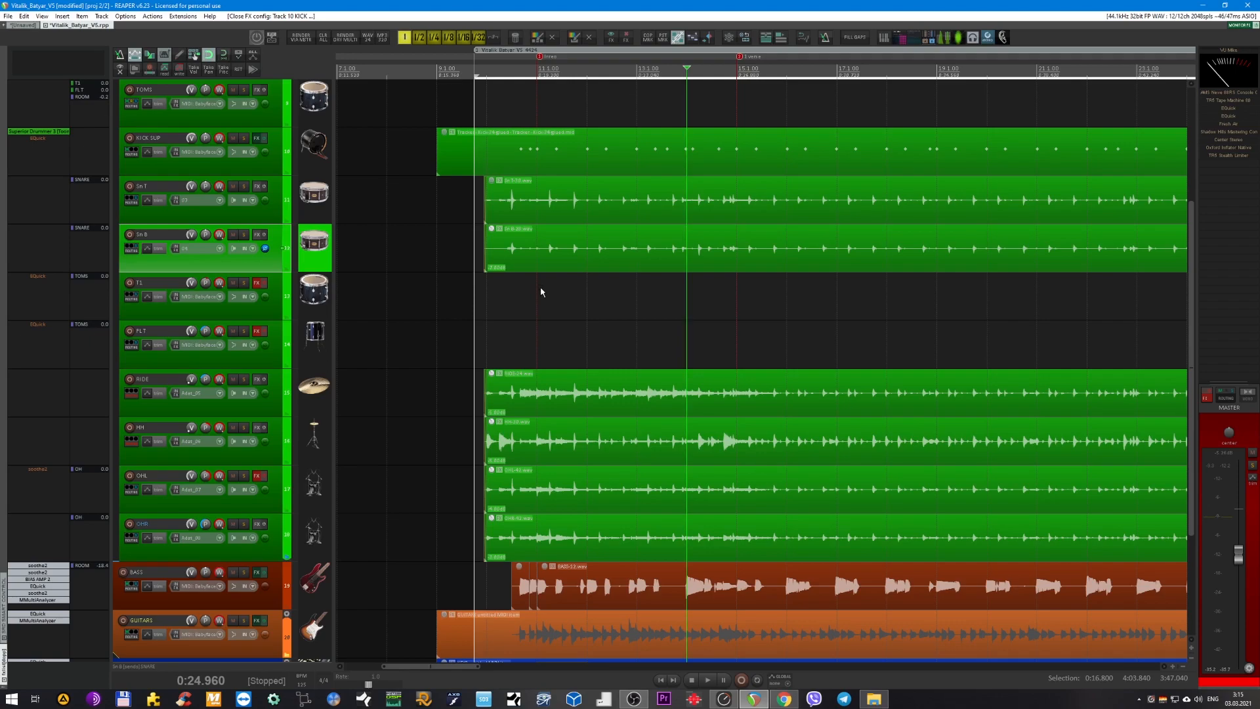
pyautogui.scroll(6, 559, 241)
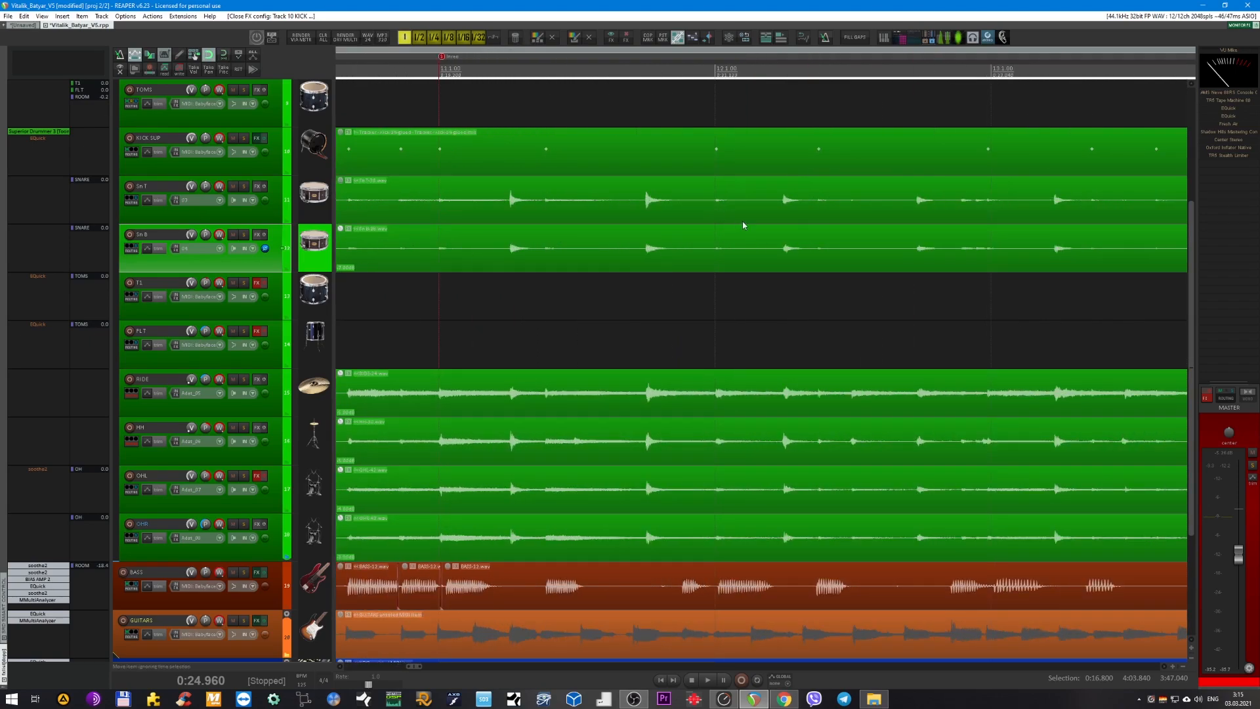
# Select the snare, RIDE, HH and overhead items together and set the grid division to 1/8.
pyautogui.scroll(-3, 699, 281)
pyautogui.moveTo(389, 186); pyautogui.dragTo(515, 534)
pyautogui.click(434, 38)
pyautogui.click(463, 37)
pyautogui.scroll(3, 493, 226)
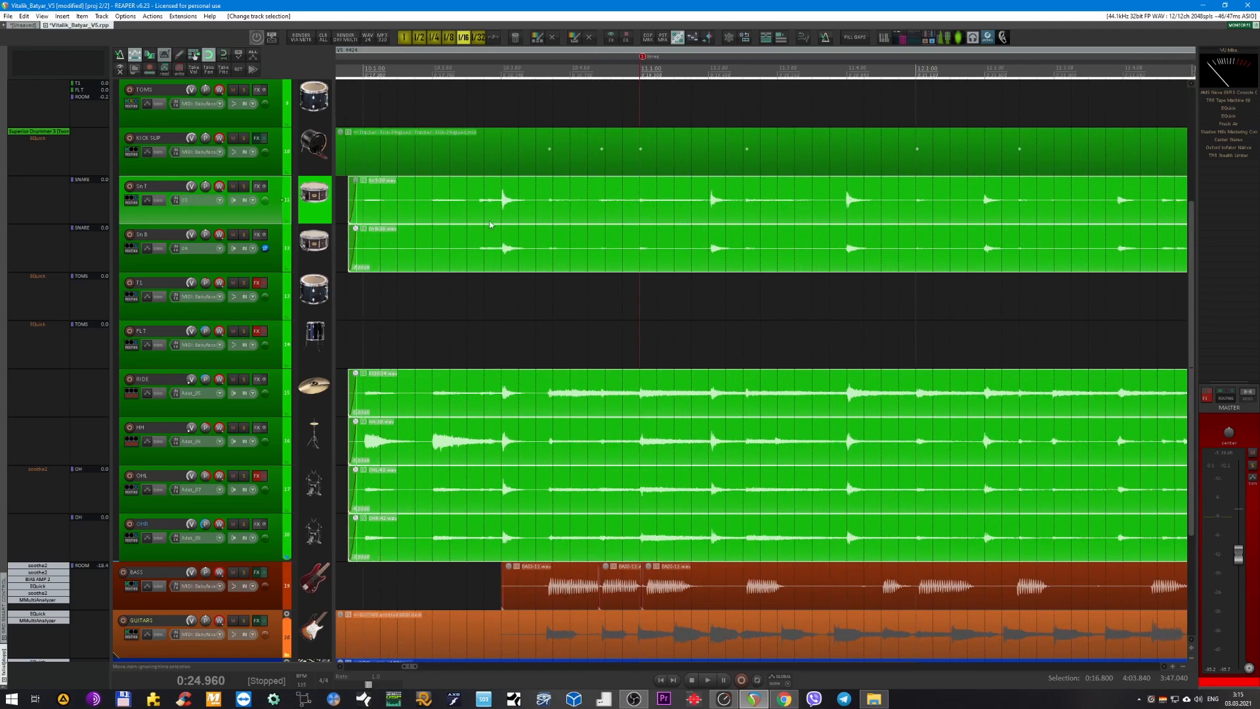
pyautogui.click(448, 38)
pyautogui.scroll(-3, 462, 349)
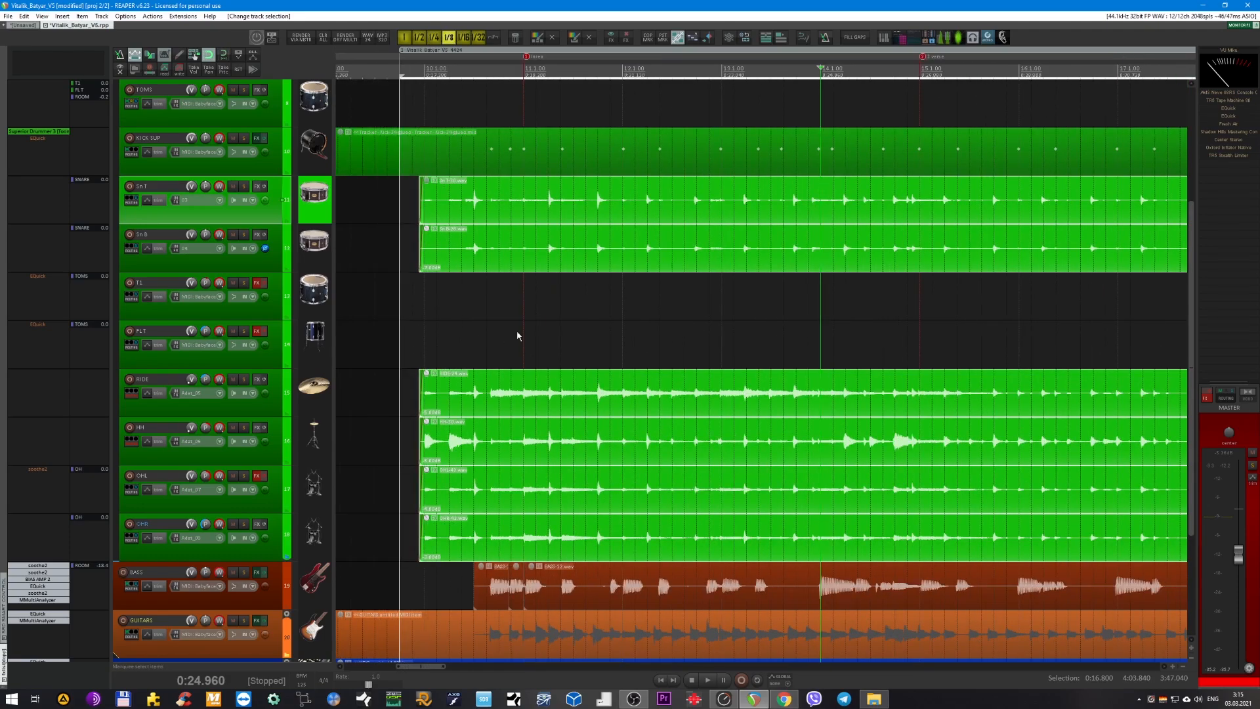
# Select the BASS item that starts at the intro marker, then go back to the drum tracks.
pyautogui.scroll(-3, 515, 337)
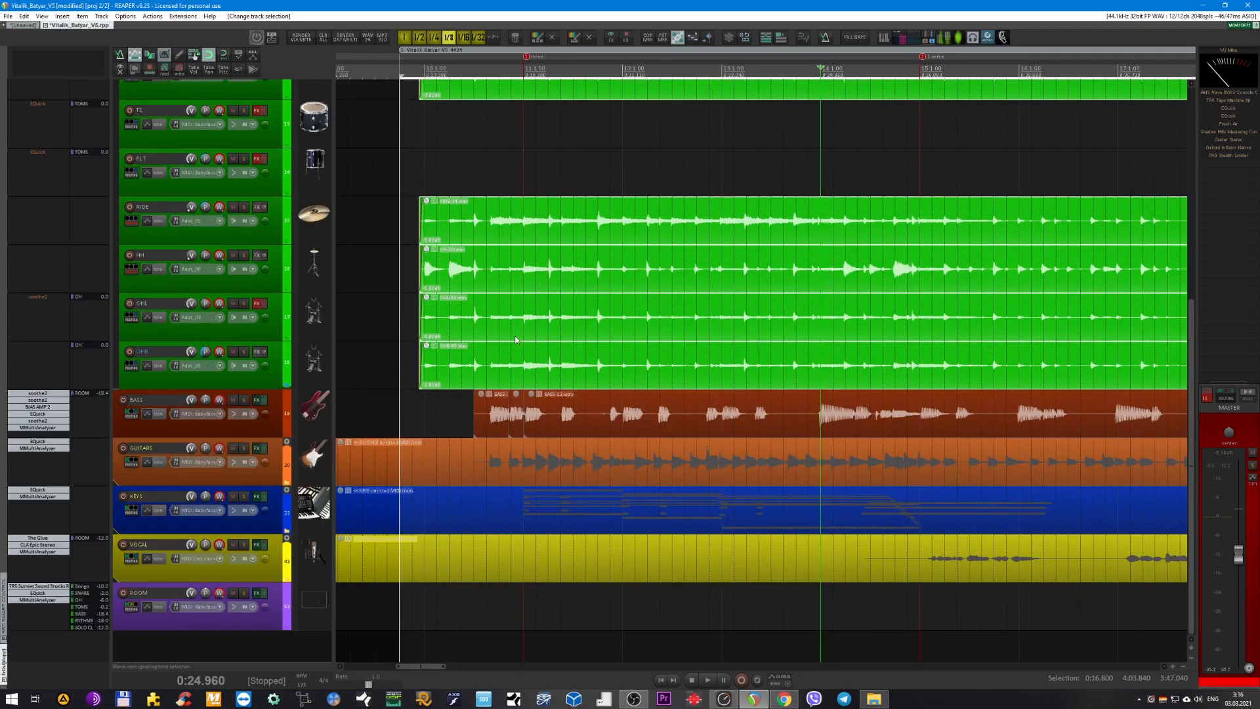
pyautogui.click(569, 407)
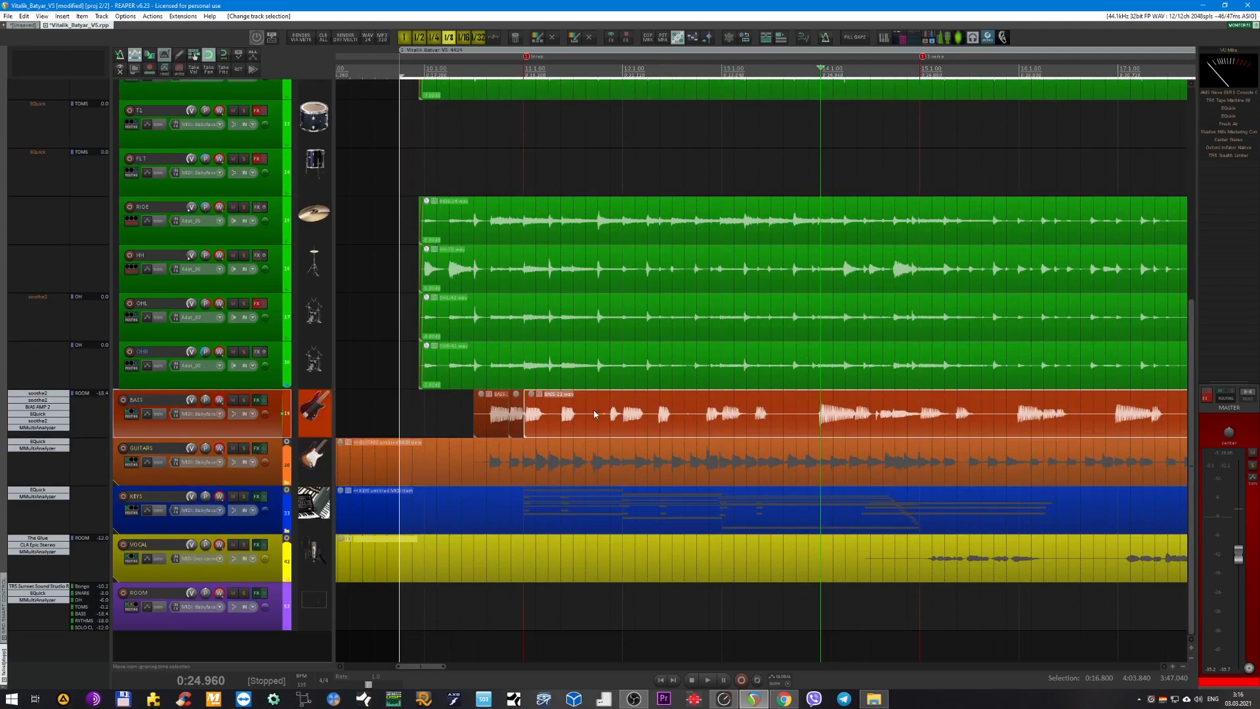
pyautogui.scroll(6, 596, 414)
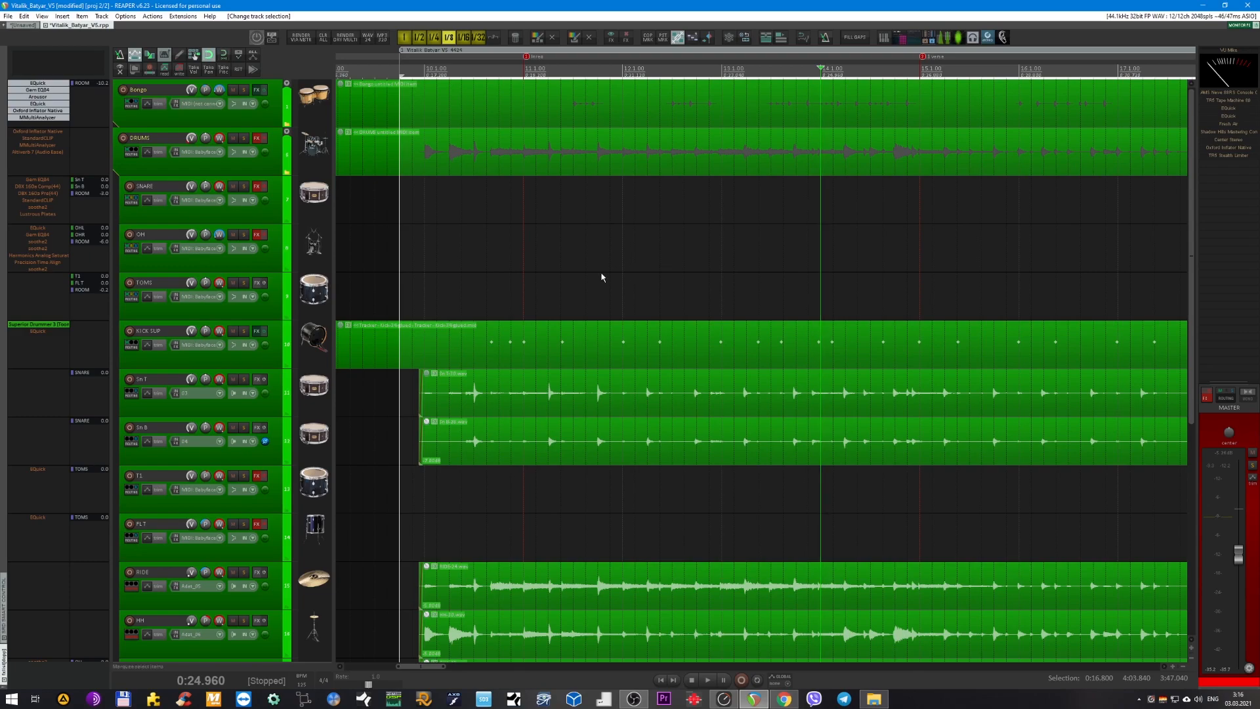
# Split the Sn T and Sn B items together around one snare hit, placing the second cut at 0:24.720.
pyautogui.scroll(4, 591, 279)
pyautogui.hscroll(6, 554, 407)
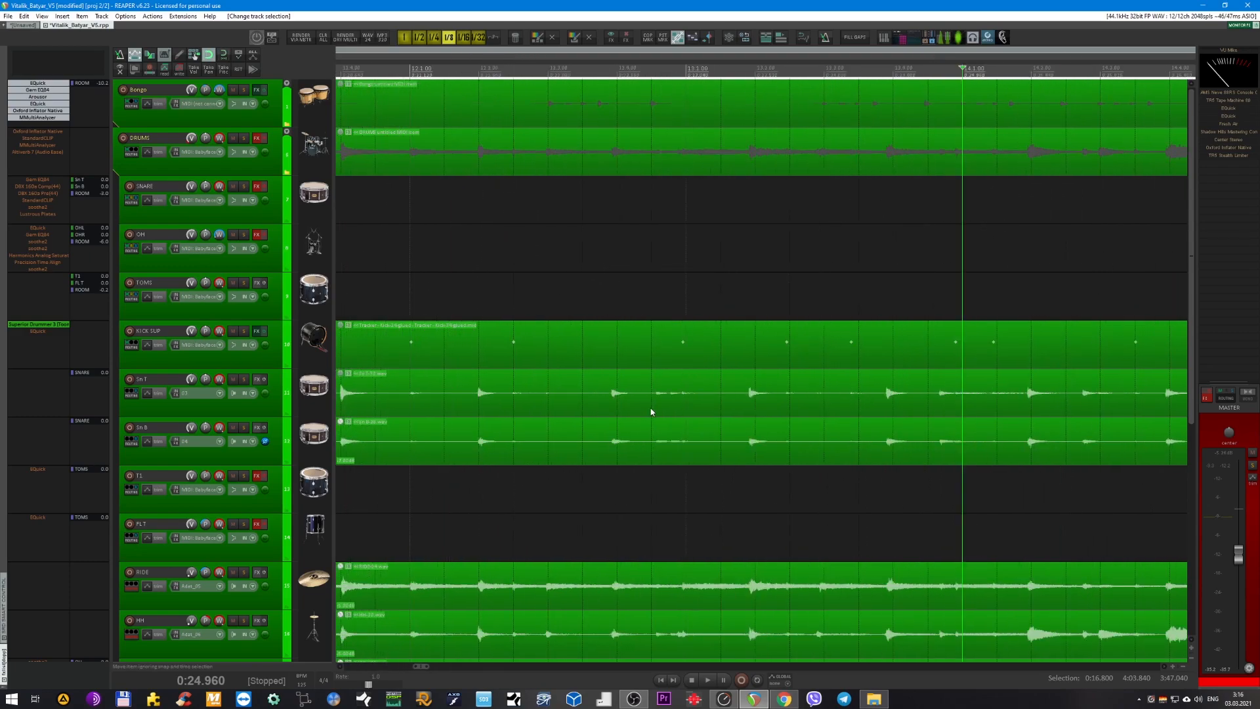
pyautogui.moveTo(568, 510); pyautogui.dragTo(536, 398)
pyautogui.click(541, 400)
pyautogui.press('s')
pyautogui.moveTo(619, 482); pyautogui.dragTo(616, 386)
pyautogui.click(615, 387)
pyautogui.press('s')
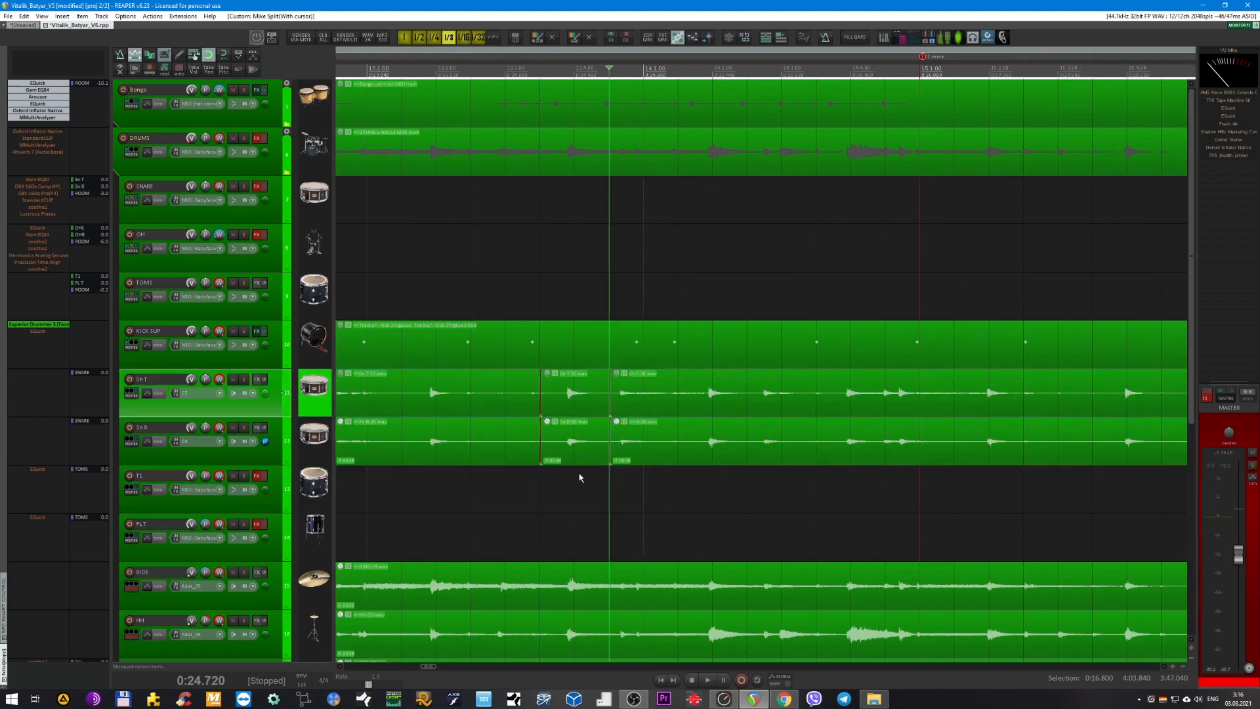
# Select the isolated snare hit on Sn T and Sn B and shift both pieces slightly later.
pyautogui.moveTo(574, 493); pyautogui.dragTo(569, 395)
pyautogui.moveTo(569, 408); pyautogui.dragTo(573, 408)
pyautogui.scroll(4, 584, 408)
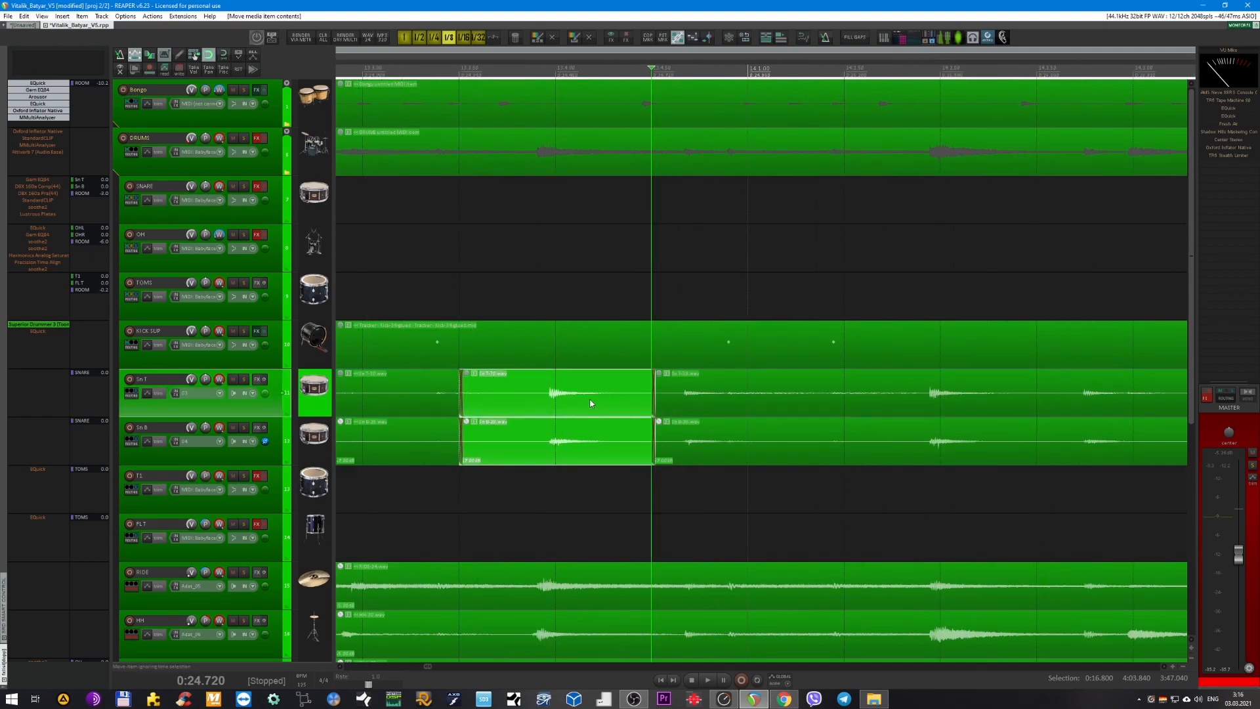
# Undo the snare hit's shift and both splits on Sn T and Sn B, then review the drum tracks.
pyautogui.hotkey('ctrl', 'z')
pyautogui.hotkey('ctrl', 'z')
pyautogui.hotkey('ctrl', 'z')
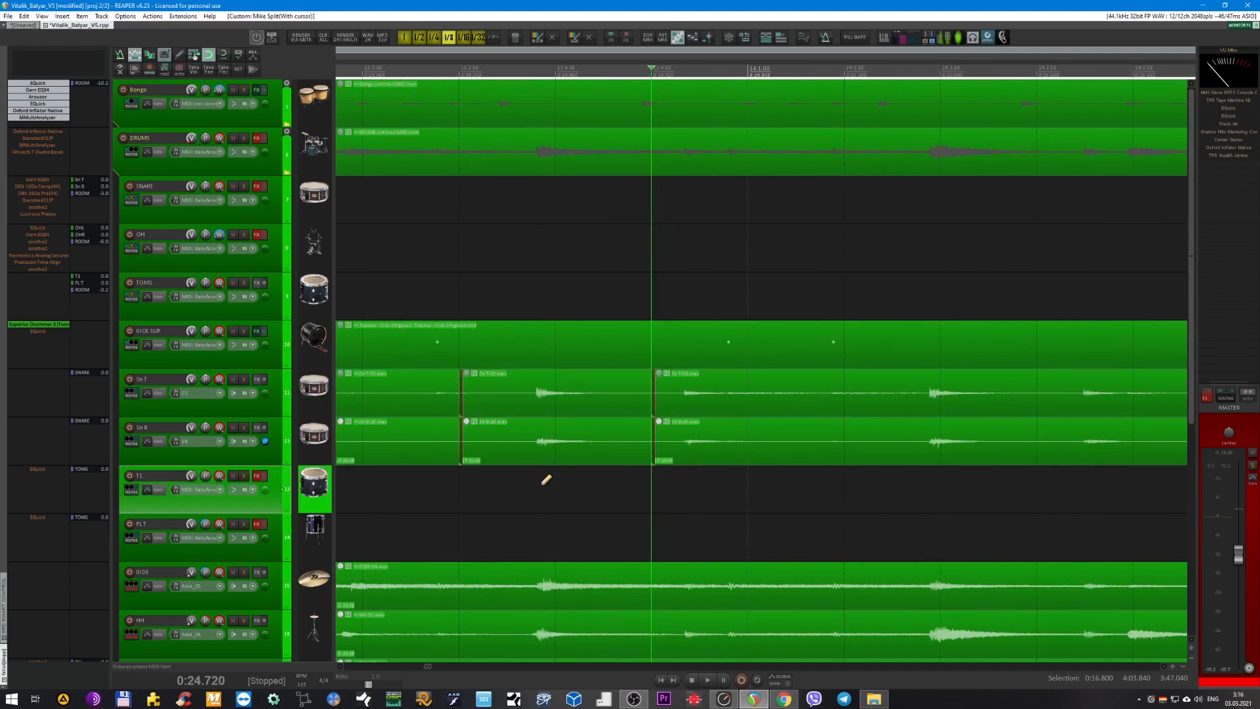
pyautogui.scroll(-2, 550, 493)
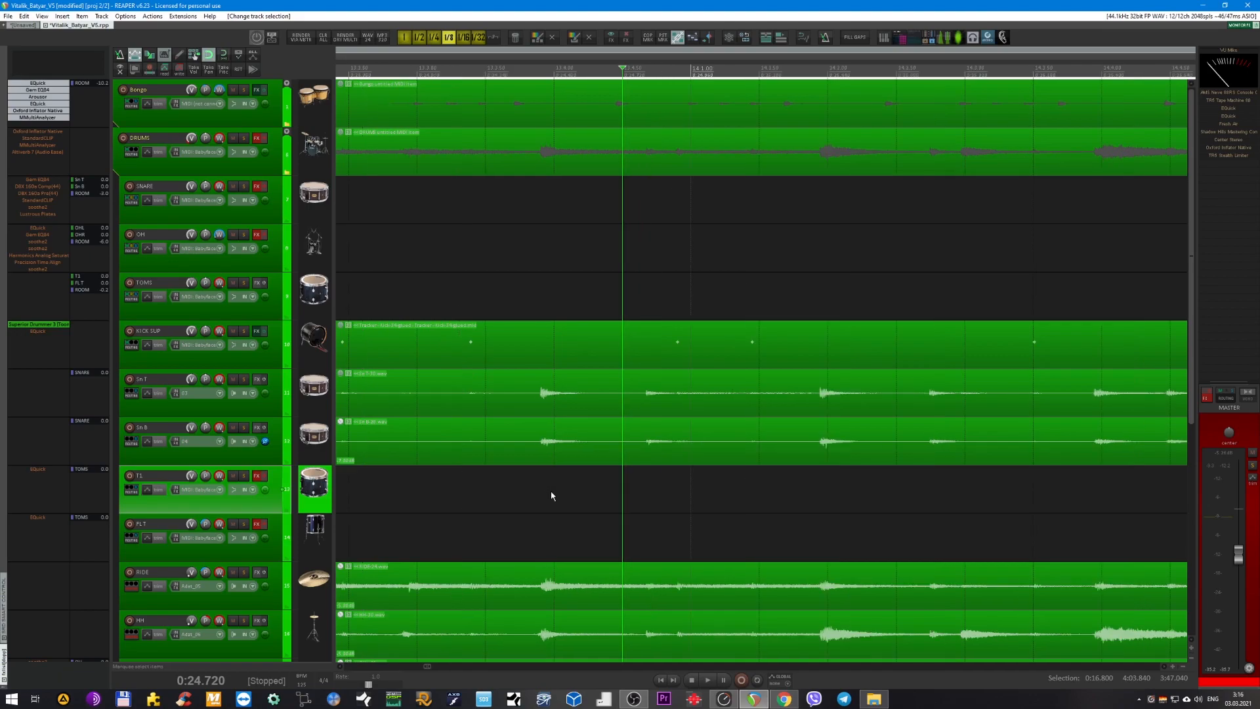
pyautogui.scroll(-3, 552, 498)
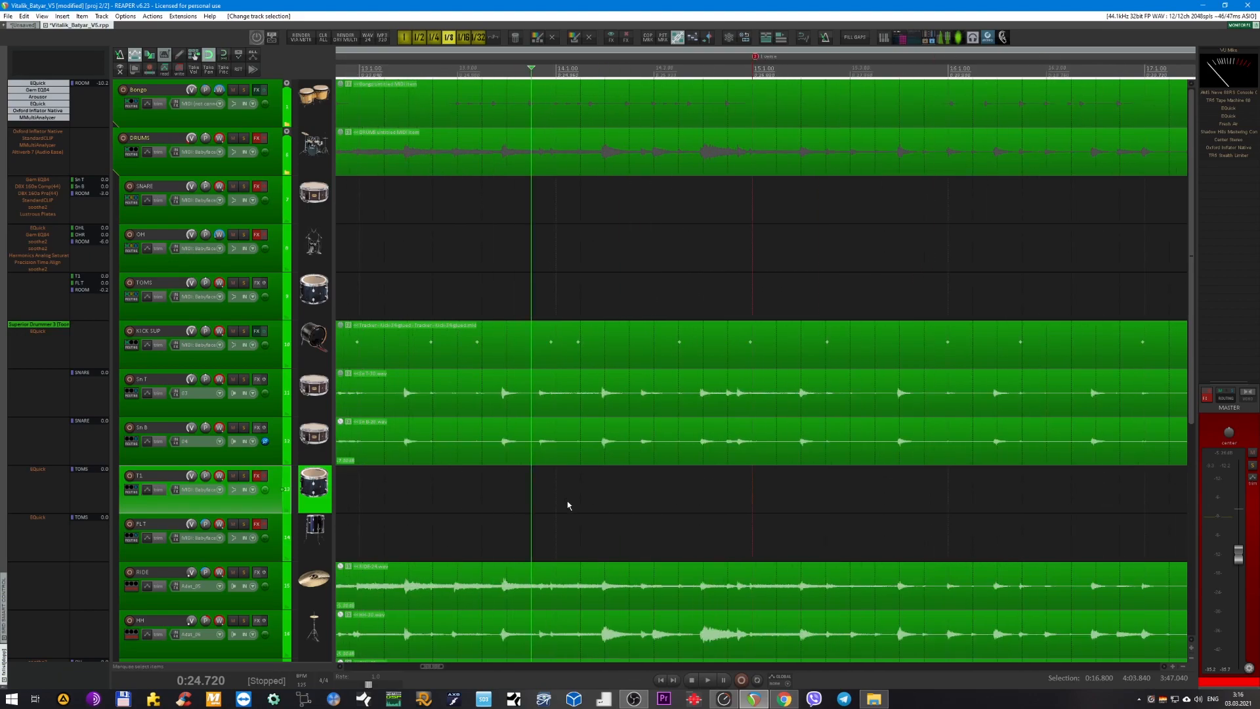
pyautogui.scroll(-4, 574, 504)
pyautogui.hscroll(3, 704, 507)
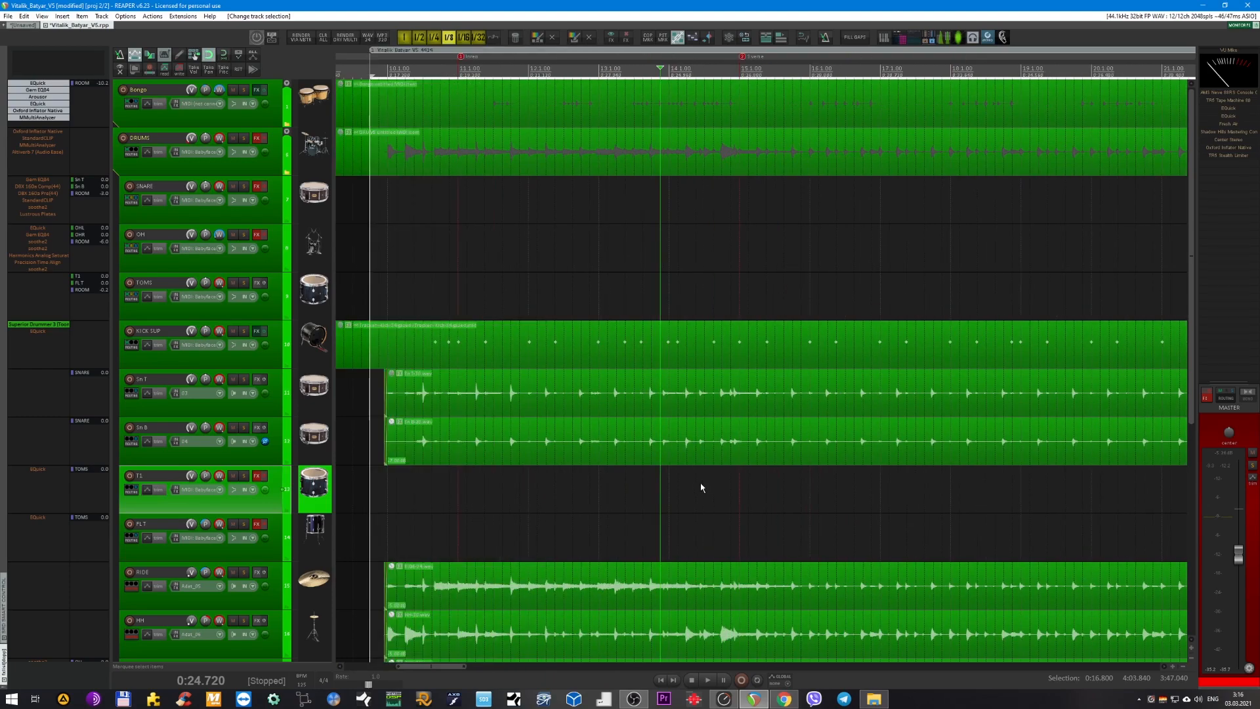
pyautogui.scroll(-2, 701, 483)
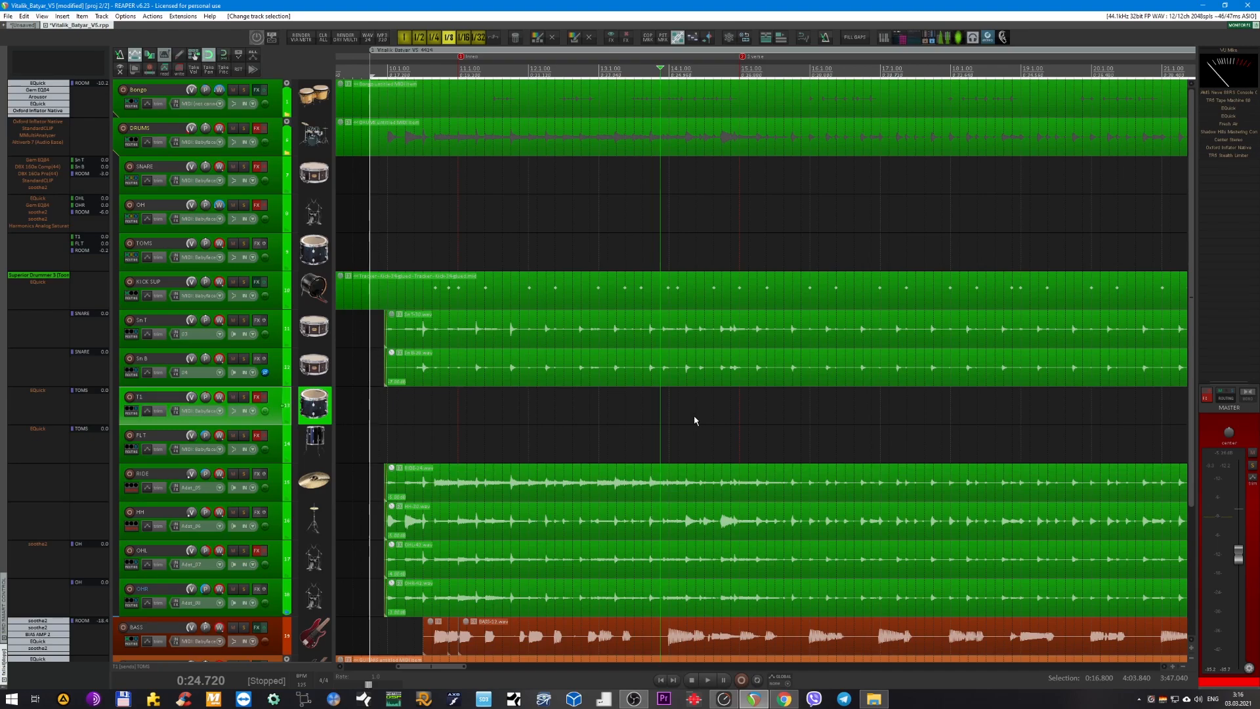
# Zoom out to overview the drum arrangement, then check the other open project and return to the song project.
pyautogui.scroll(-3, 636, 411)
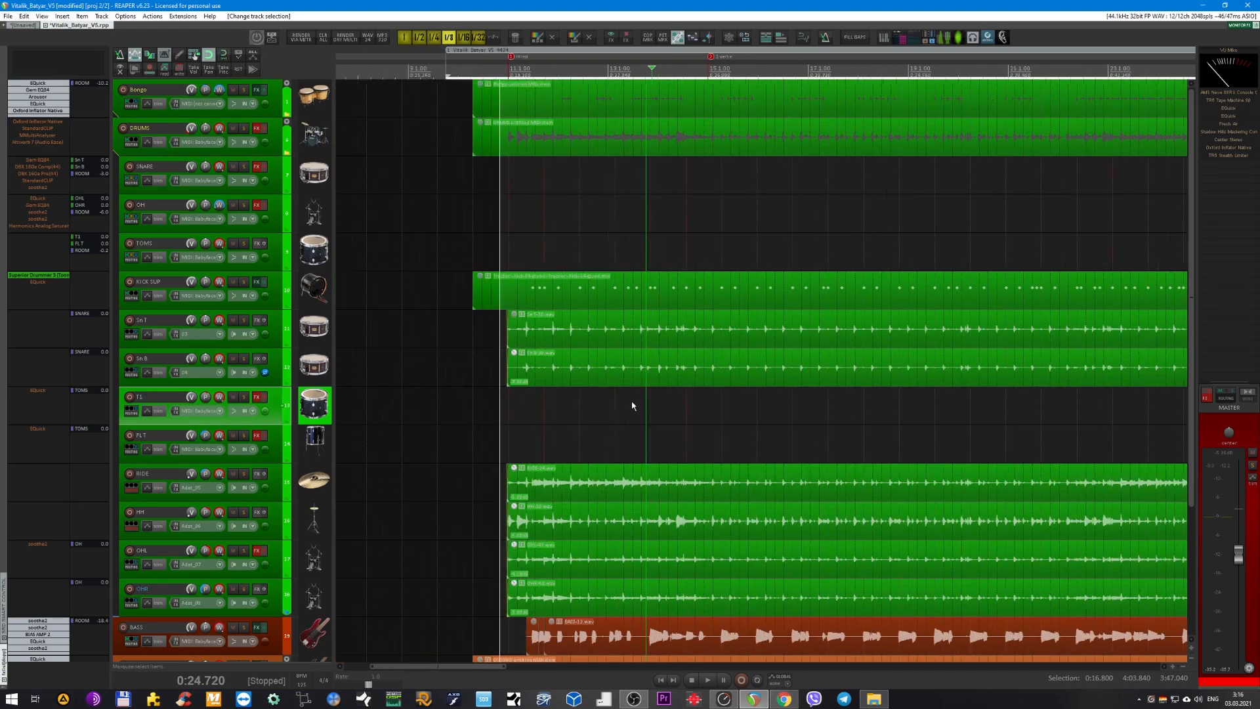
pyautogui.scroll(-3, 551, 408)
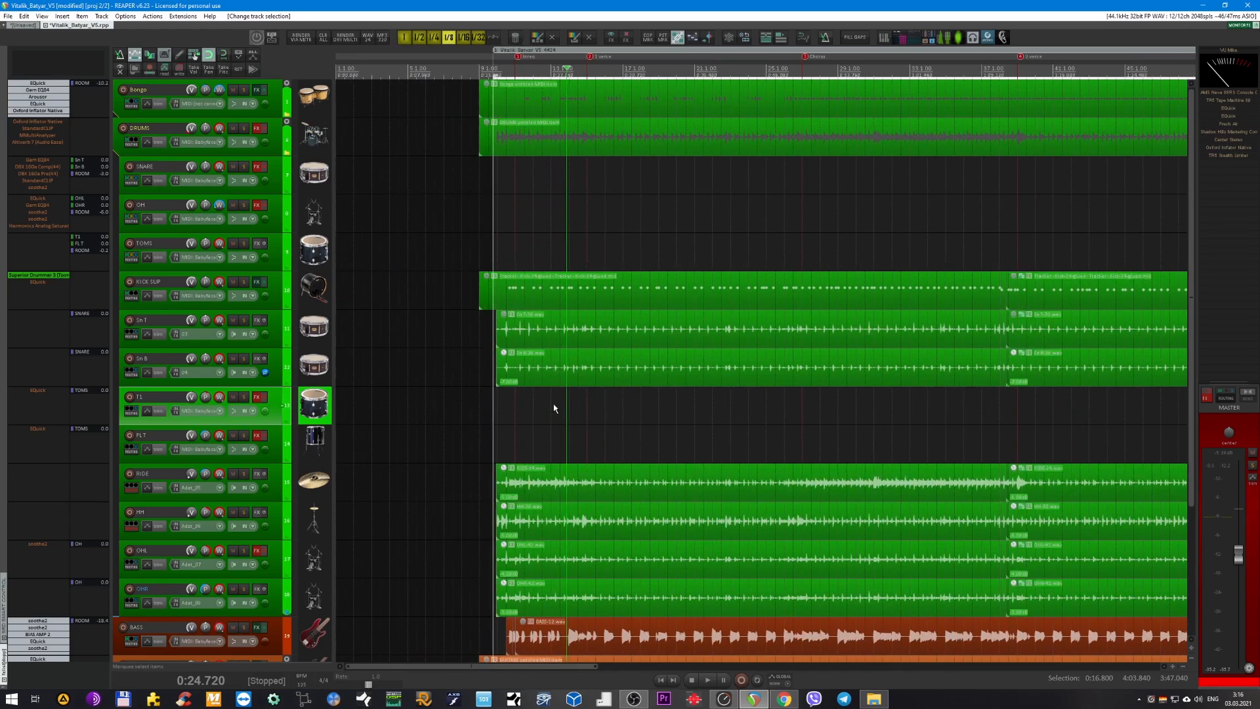
pyautogui.scroll(-3, 530, 232)
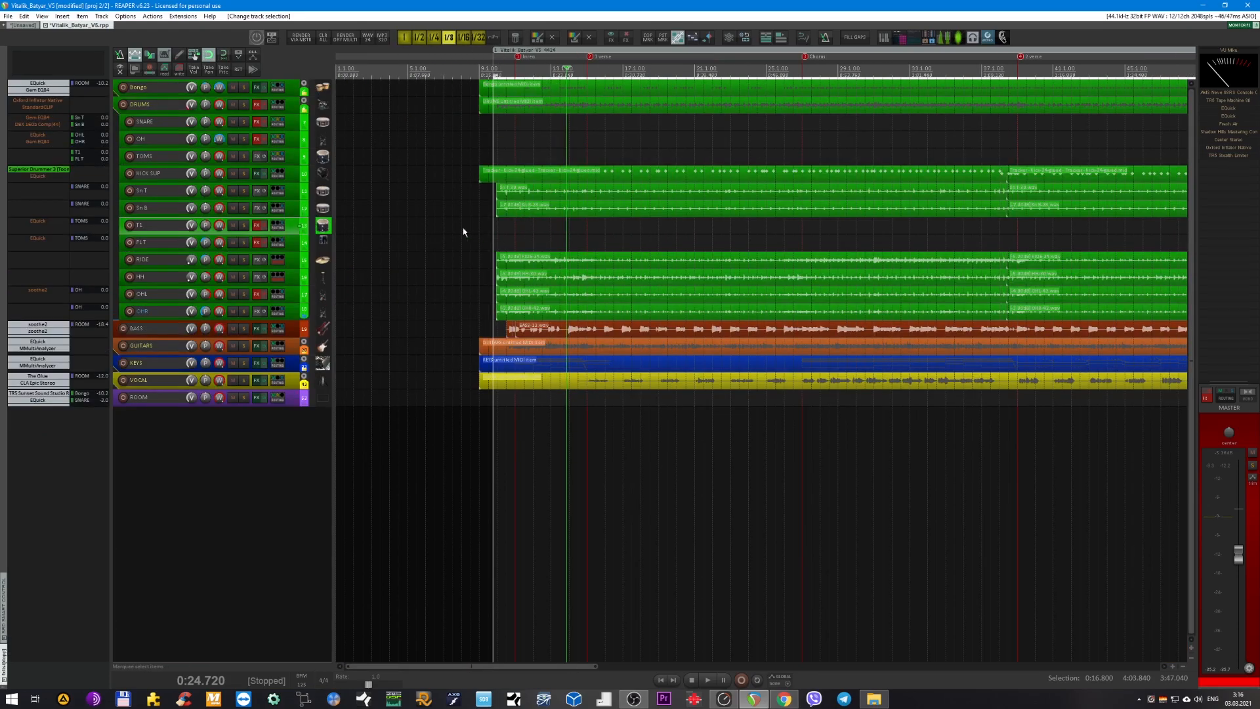
pyautogui.scroll(3, 402, 235)
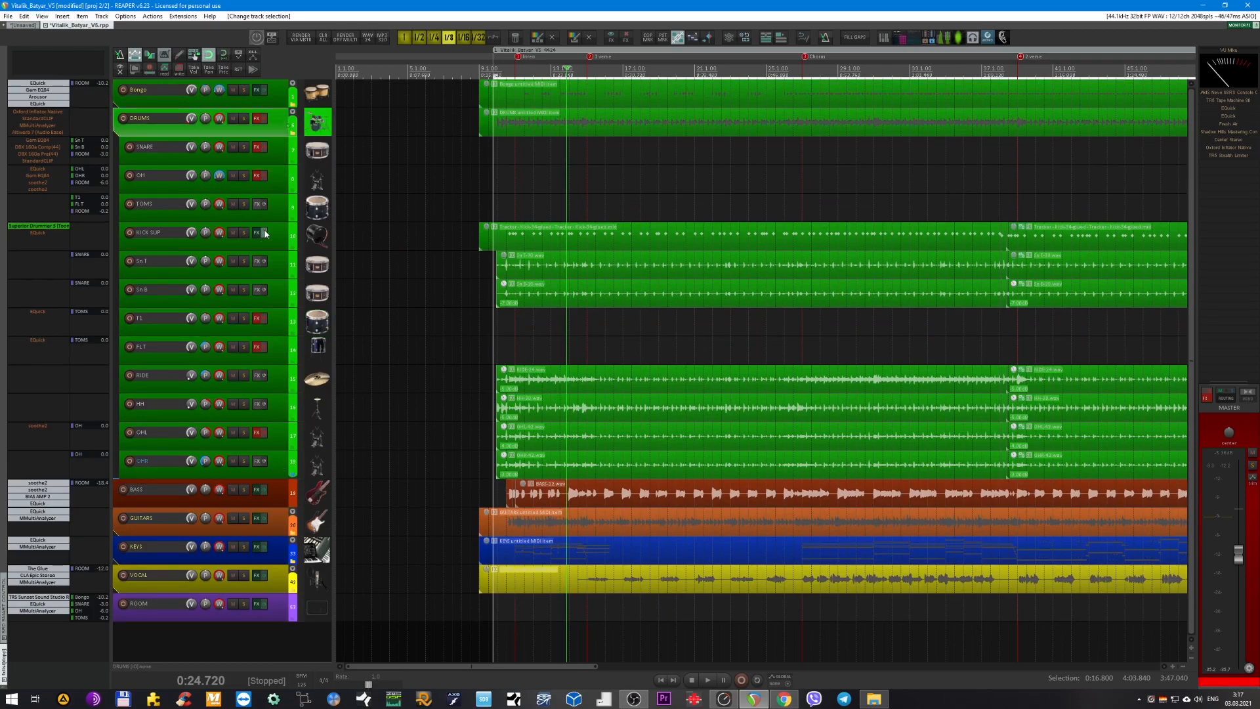
pyautogui.click(23, 25)
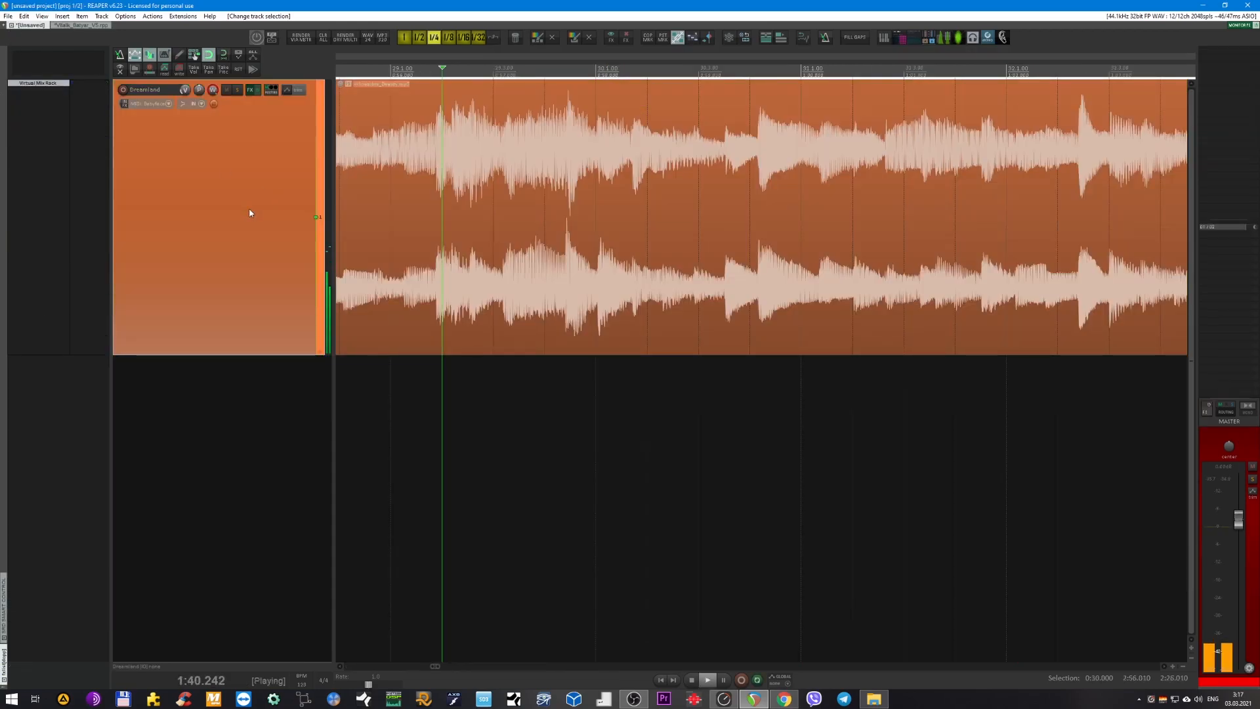
pyautogui.click(81, 25)
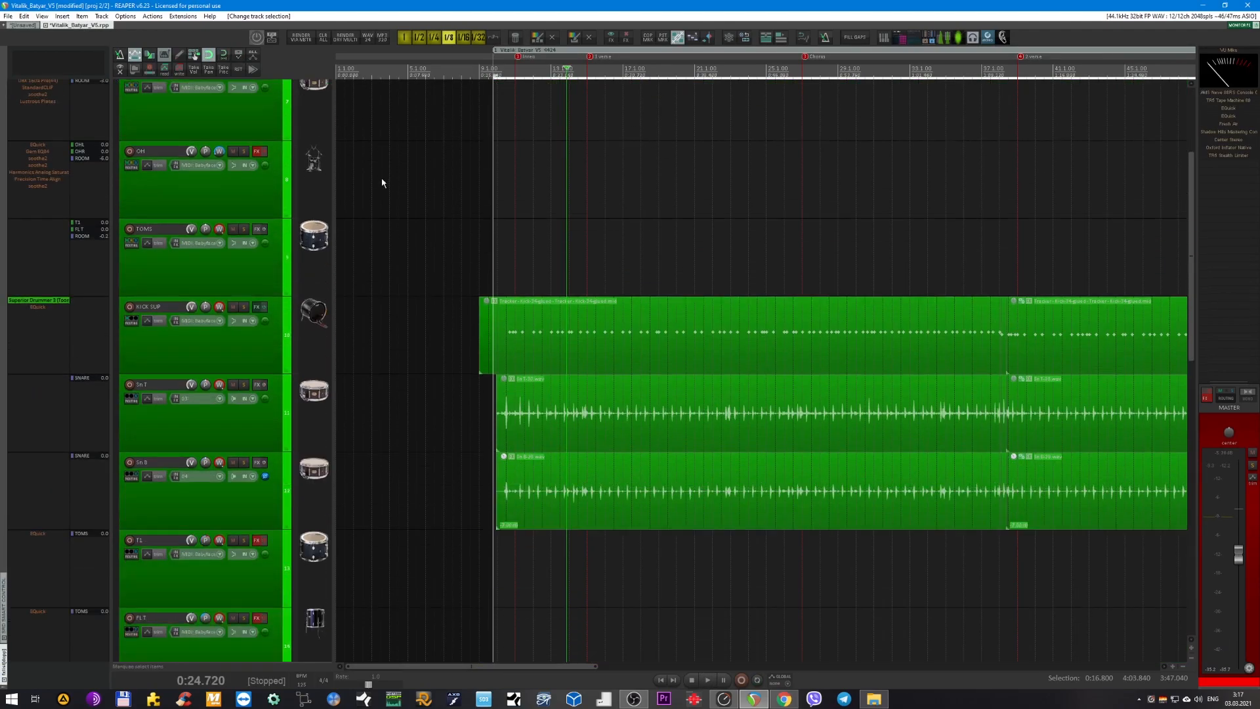
# Solo the OH bus and play the raw overhead tracks from 0:24.720.
pyautogui.scroll(3, 382, 183)
pyautogui.click(246, 354)
pyautogui.press('F6')
pyautogui.press('space')
pyautogui.scroll(3, 519, 368)
pyautogui.scroll(-10, 520, 368)
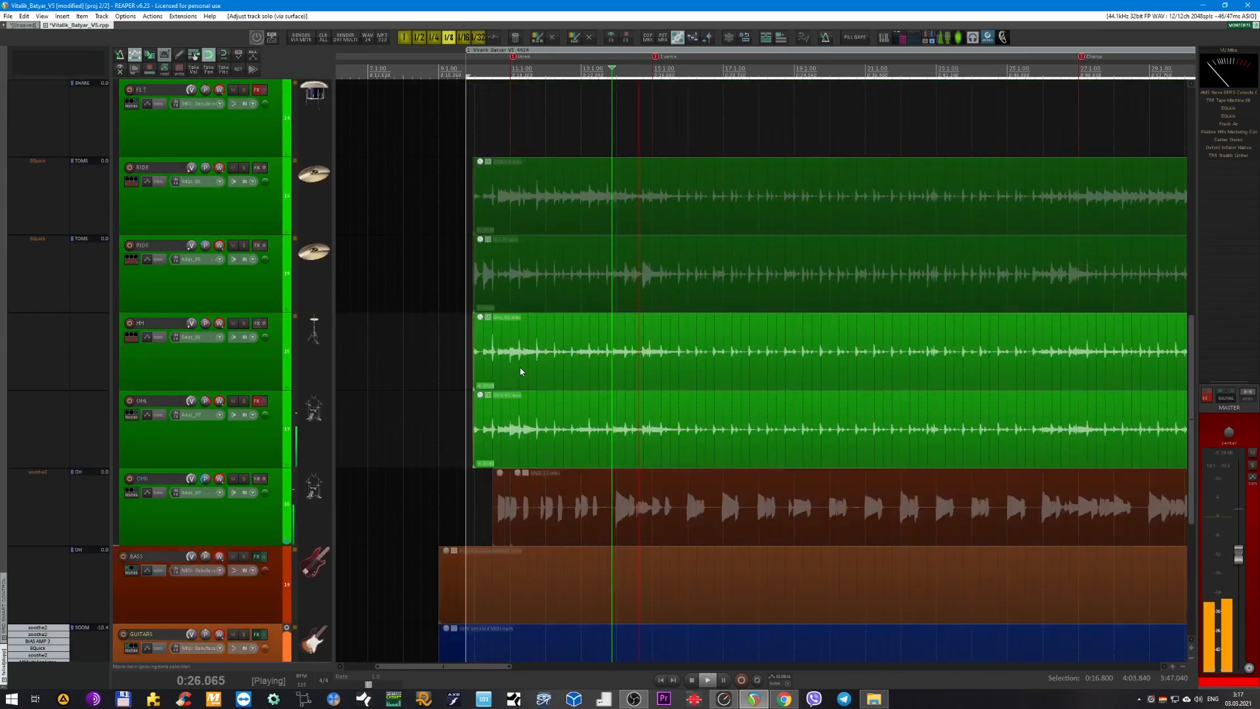
# Enable the effects on the OHL track during playback and open its soothe2 plug-in beside the overhead waveforms.
pyautogui.scroll(5, 300, 294)
pyautogui.click(254, 439)
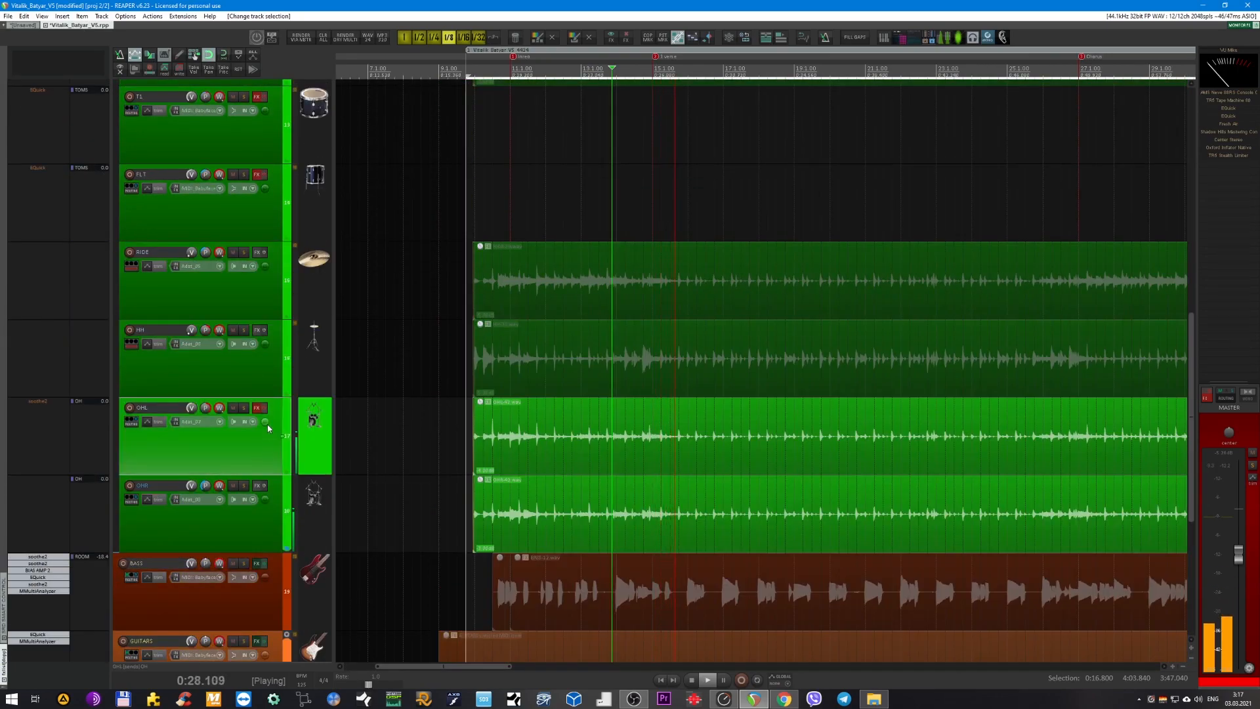
pyautogui.click(265, 409)
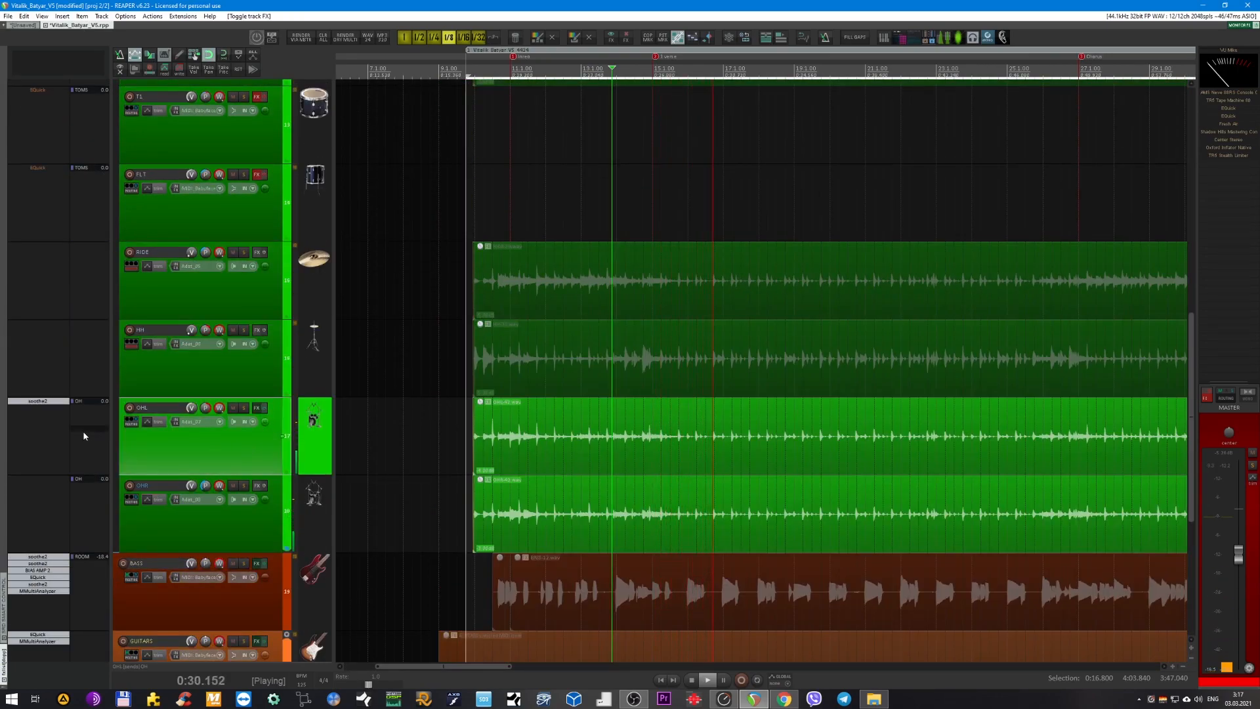
pyautogui.click(39, 400)
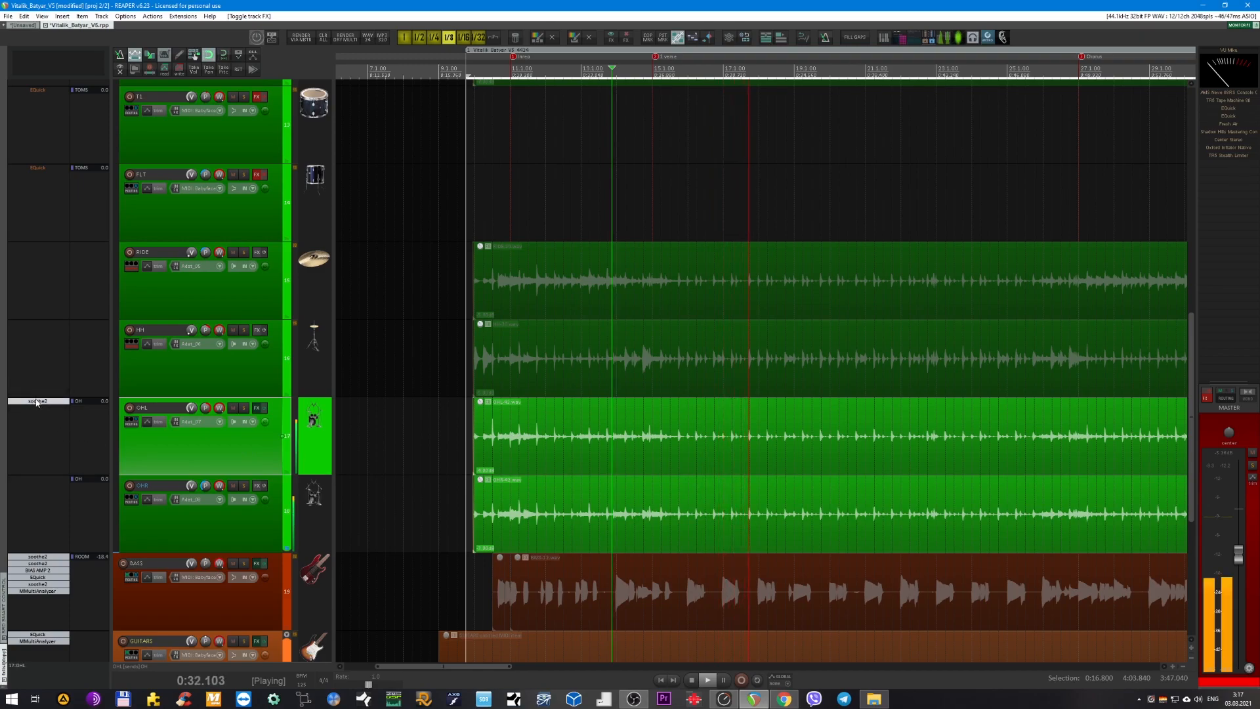
pyautogui.moveTo(363, 153); pyautogui.dragTo(683, 290)
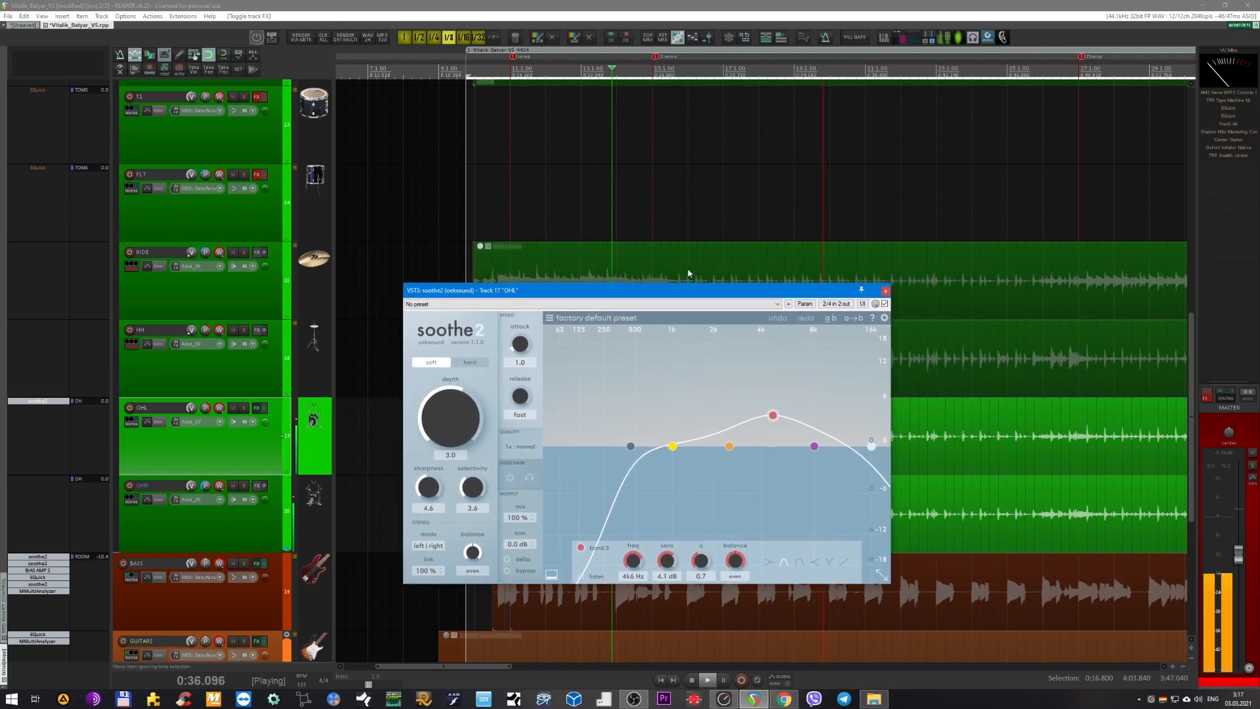
pyautogui.moveTo(691, 299); pyautogui.dragTo(678, 298)
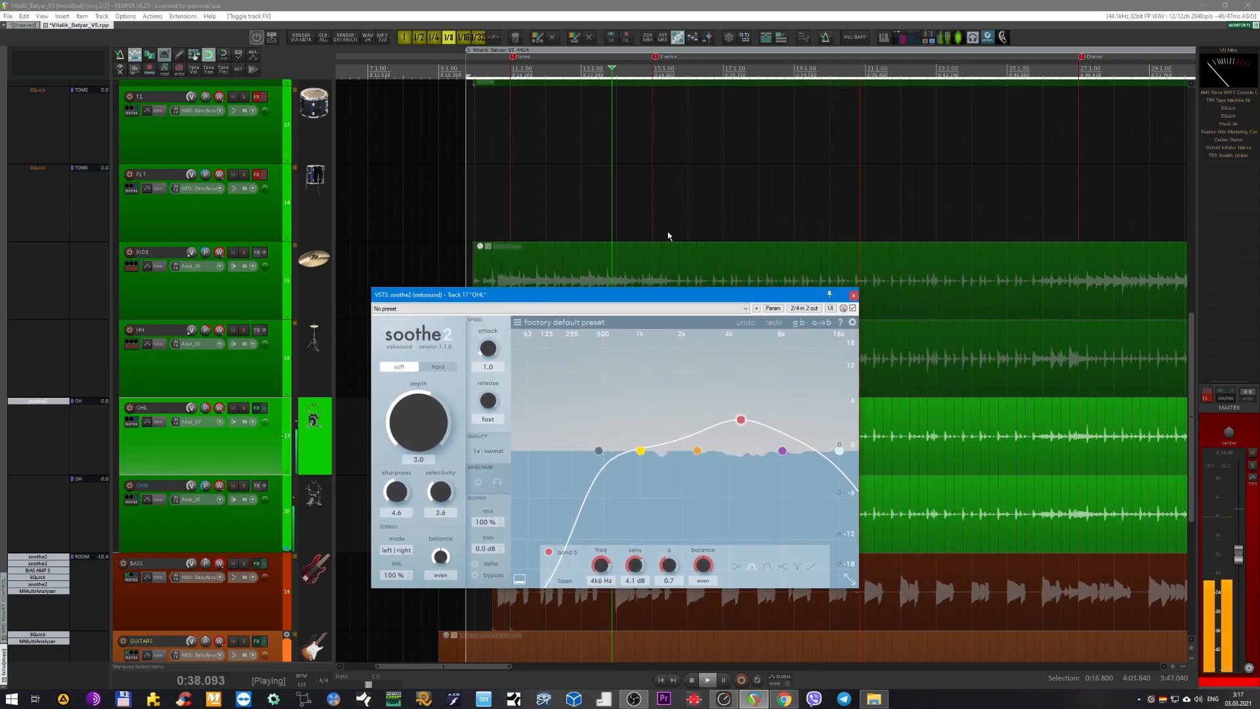
pyautogui.hscroll(2, 666, 234)
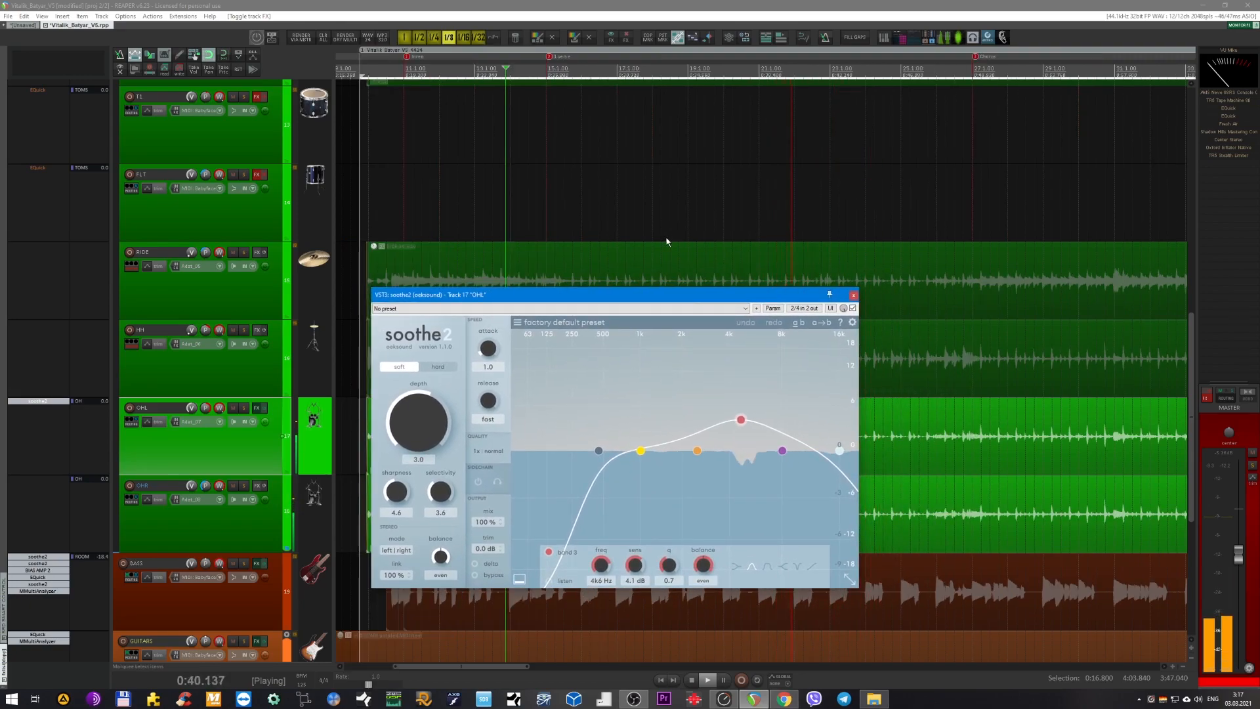
pyautogui.moveTo(648, 302); pyautogui.dragTo(601, 324)
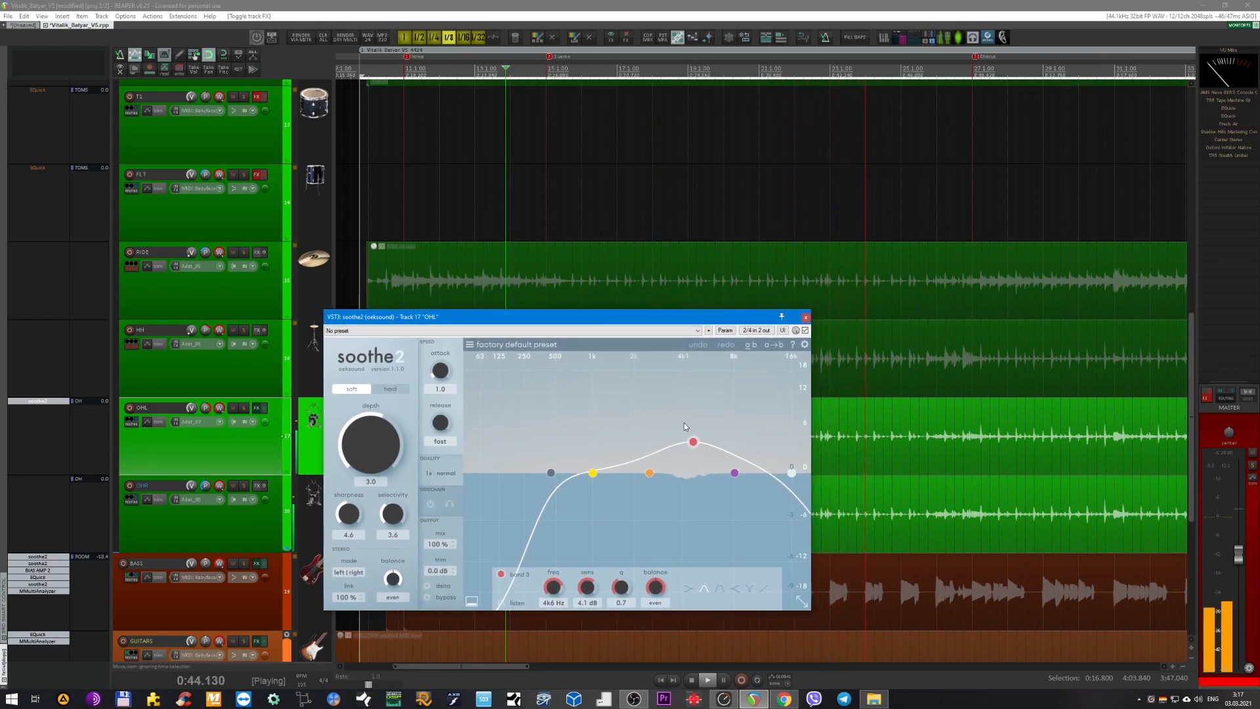
# Stop playback, place the edit cursor at 0:16.800, and replay the overheads with the OHL soothe2 window in view.
pyautogui.press('space')
pyautogui.moveTo(629, 318); pyautogui.dragTo(872, 348)
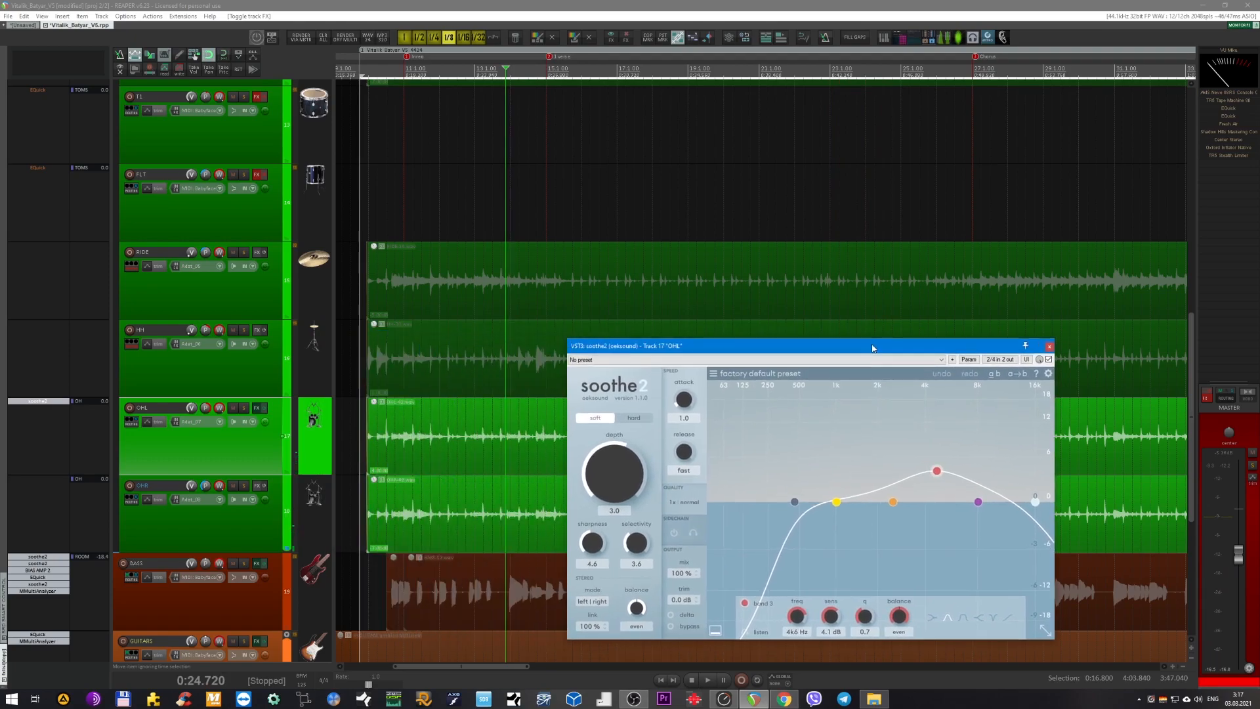
pyautogui.scroll(5, 594, 219)
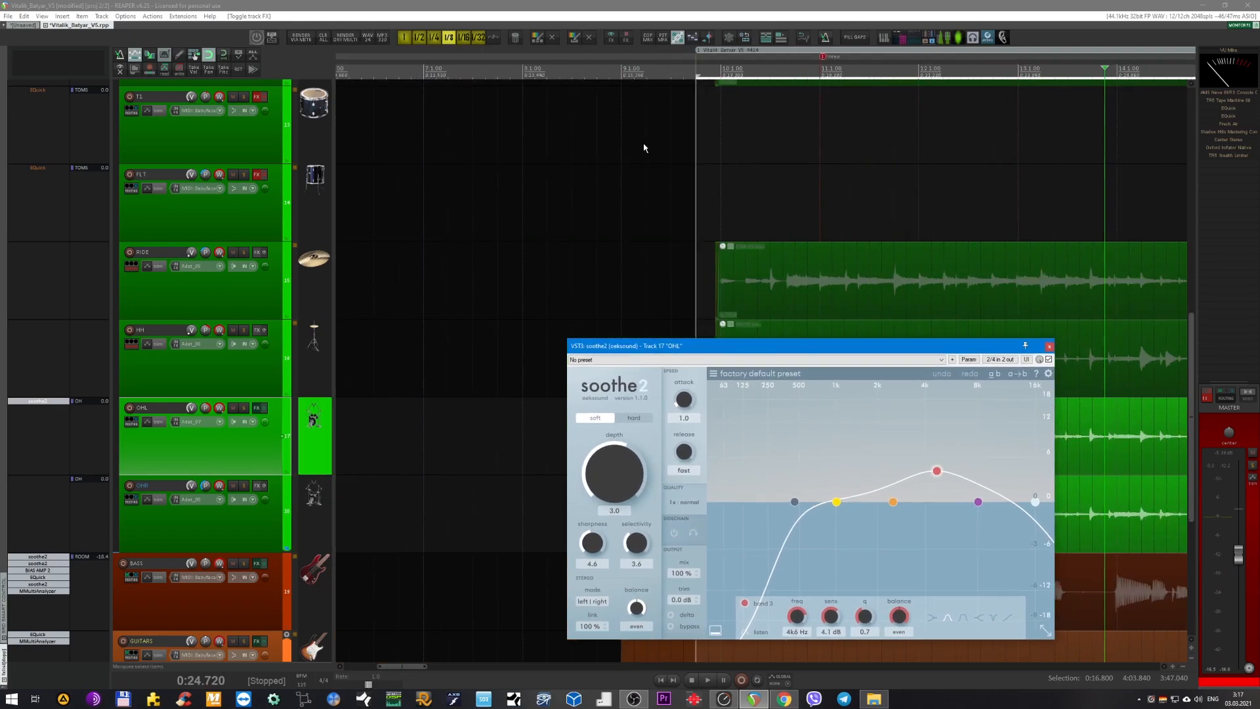
pyautogui.click(698, 72)
pyautogui.moveTo(785, 352); pyautogui.dragTo(607, 443)
pyautogui.hscroll(3, 628, 383)
pyautogui.scroll(-3, 647, 335)
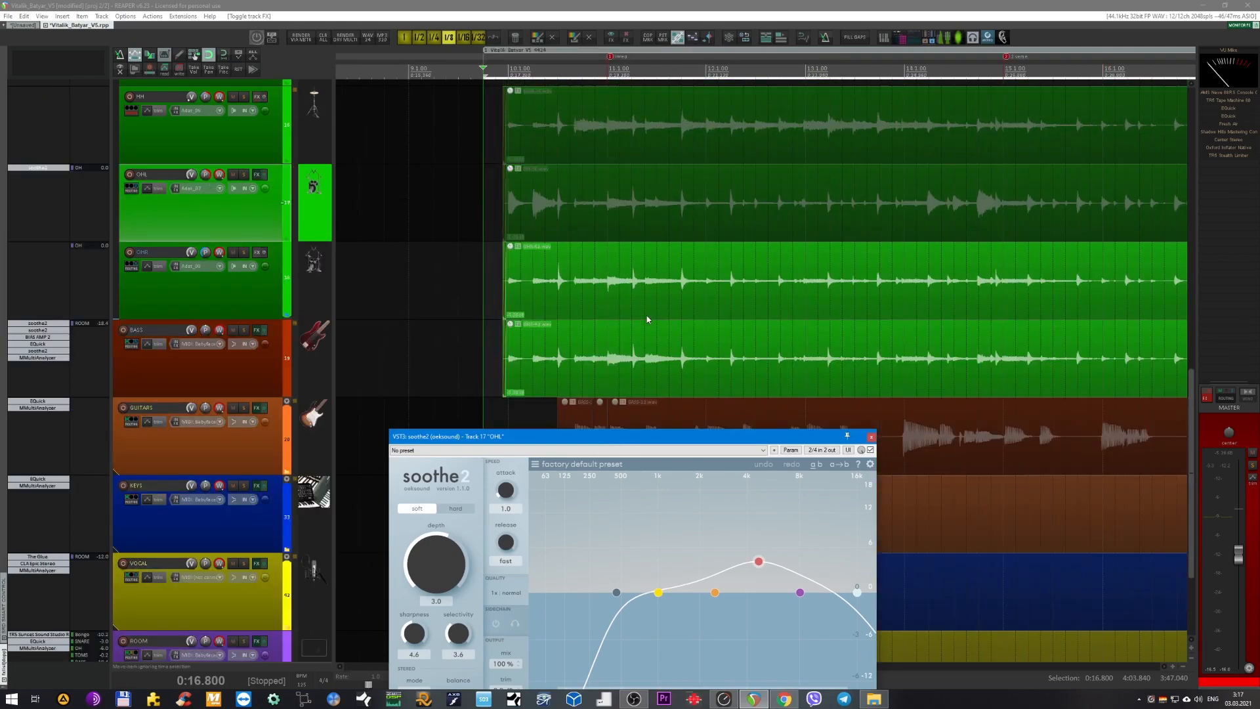
pyautogui.scroll(1, 590, 381)
pyautogui.press('space')
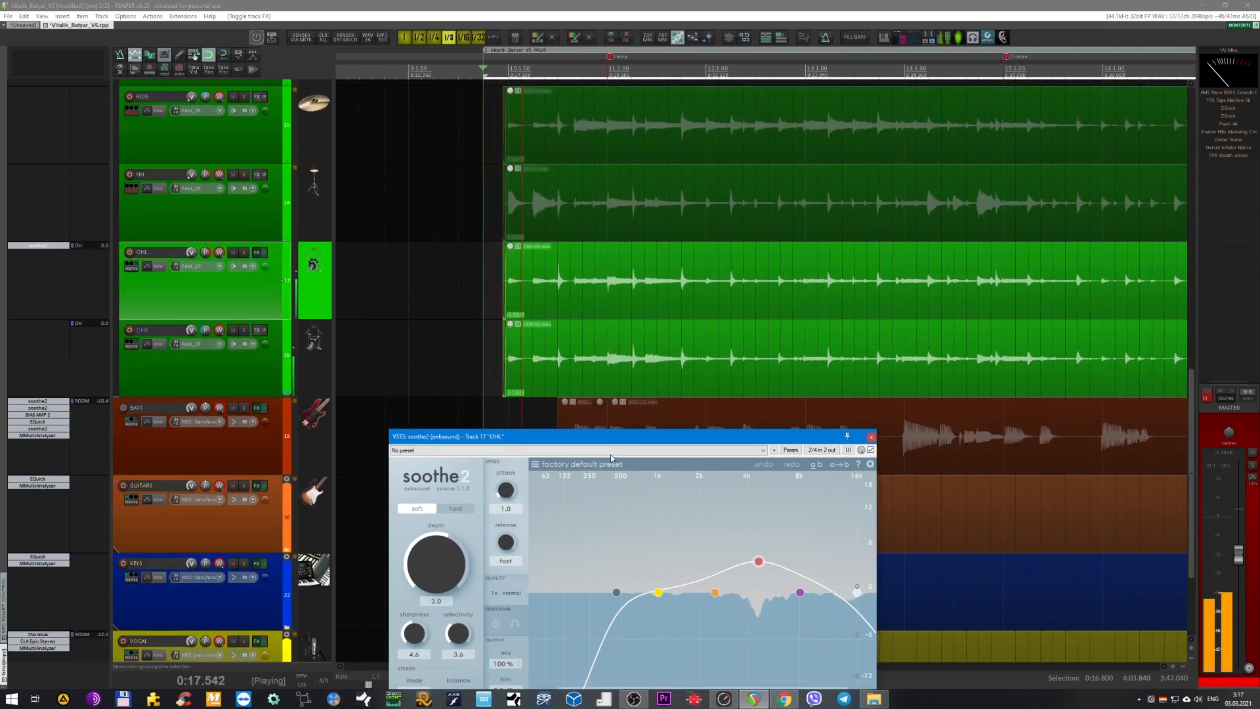
# Solo the OHL track, switch the master to mono, and play it from 0:16.800 while watching soothe2's reduction.
pyautogui.click(259, 293)
pyautogui.press('F6')
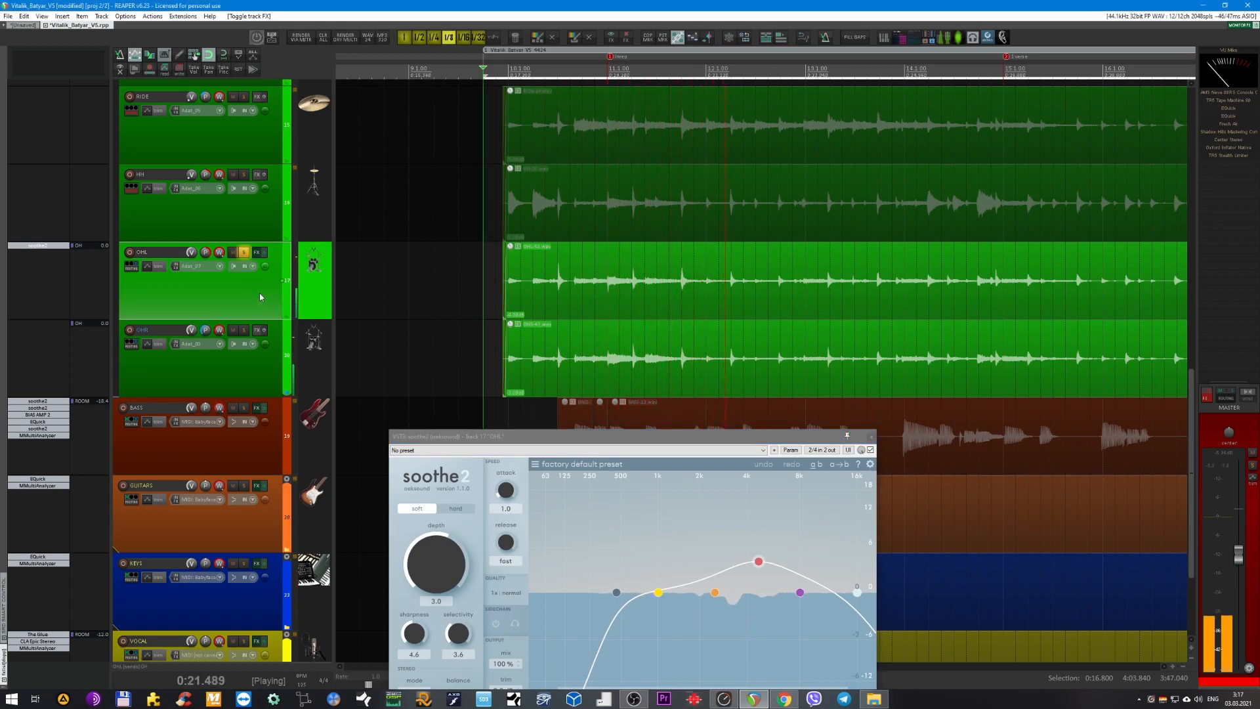
pyautogui.press('space')
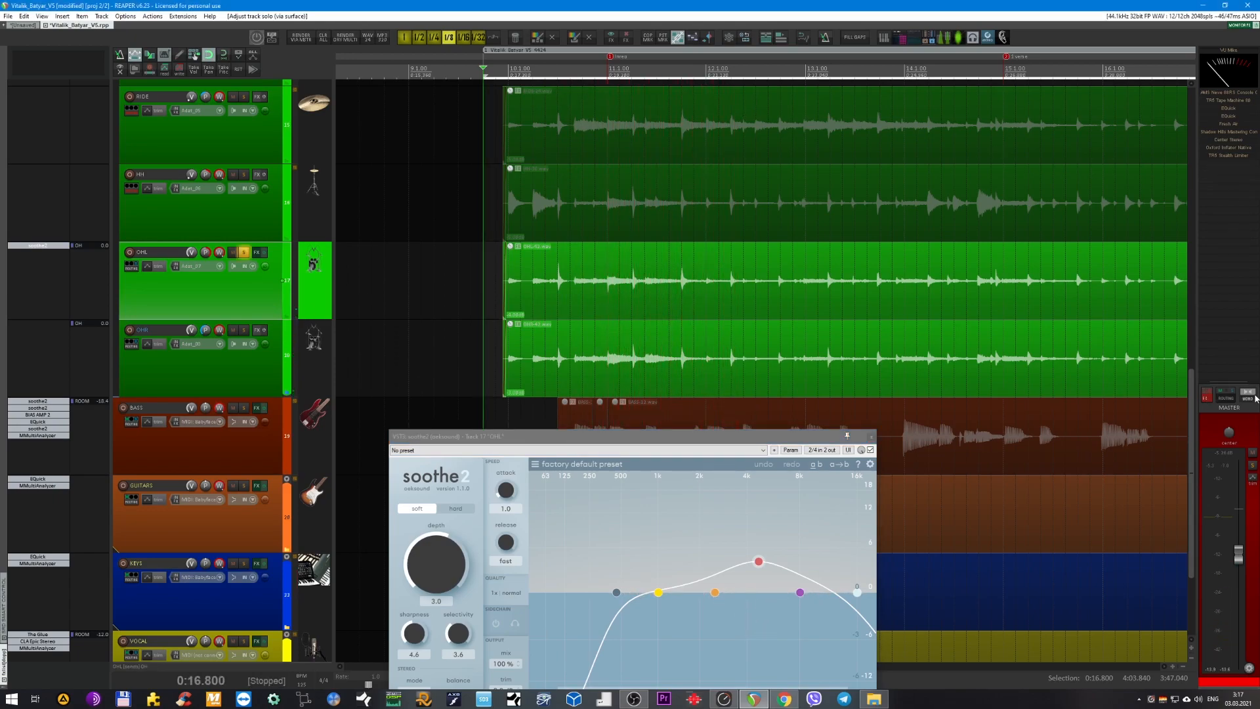
pyautogui.press('space')
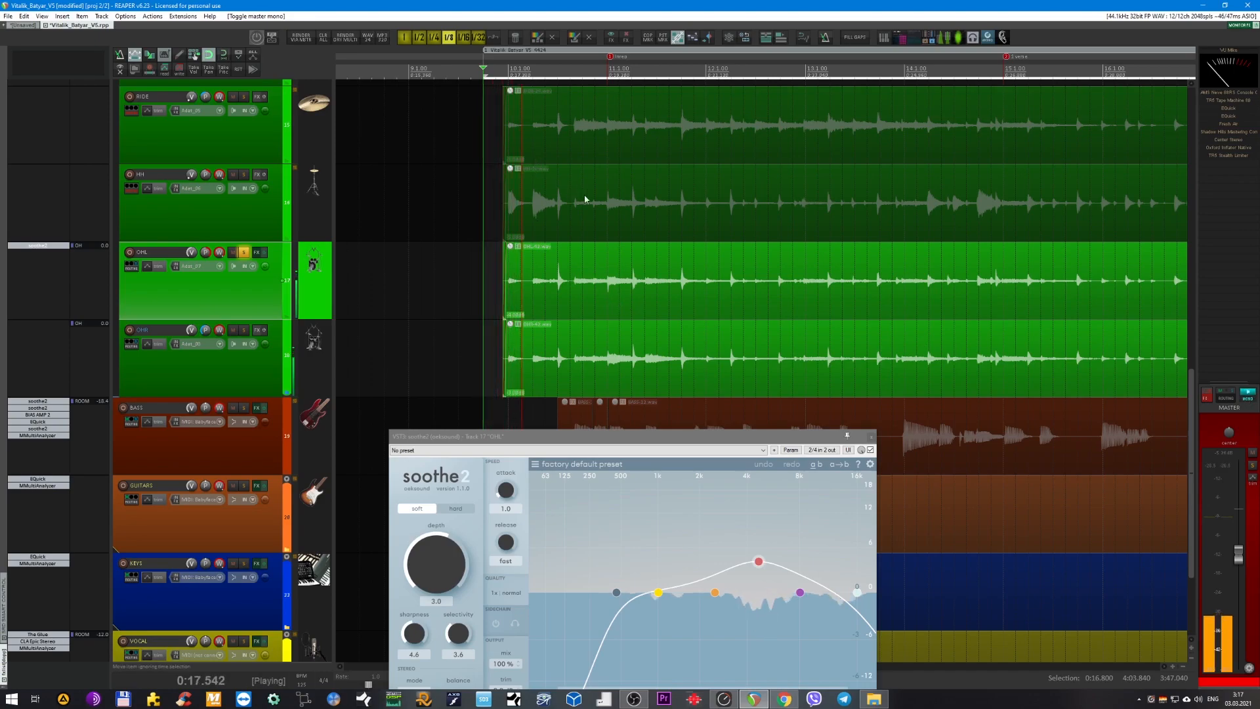
pyautogui.moveTo(616, 443); pyautogui.dragTo(623, 329)
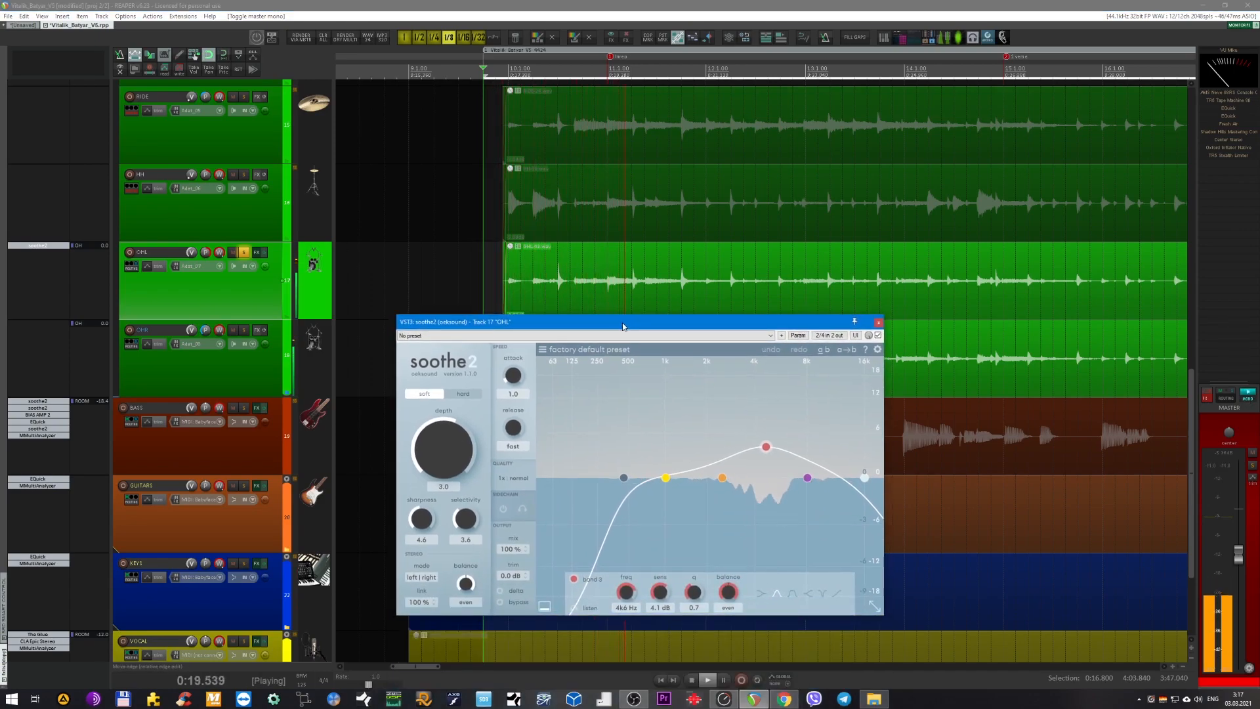
# Audition soothe2's delta signal on OHL to hear only what the plug-in changes.
pyautogui.press('space')
pyautogui.click(500, 590)
pyautogui.press('space')
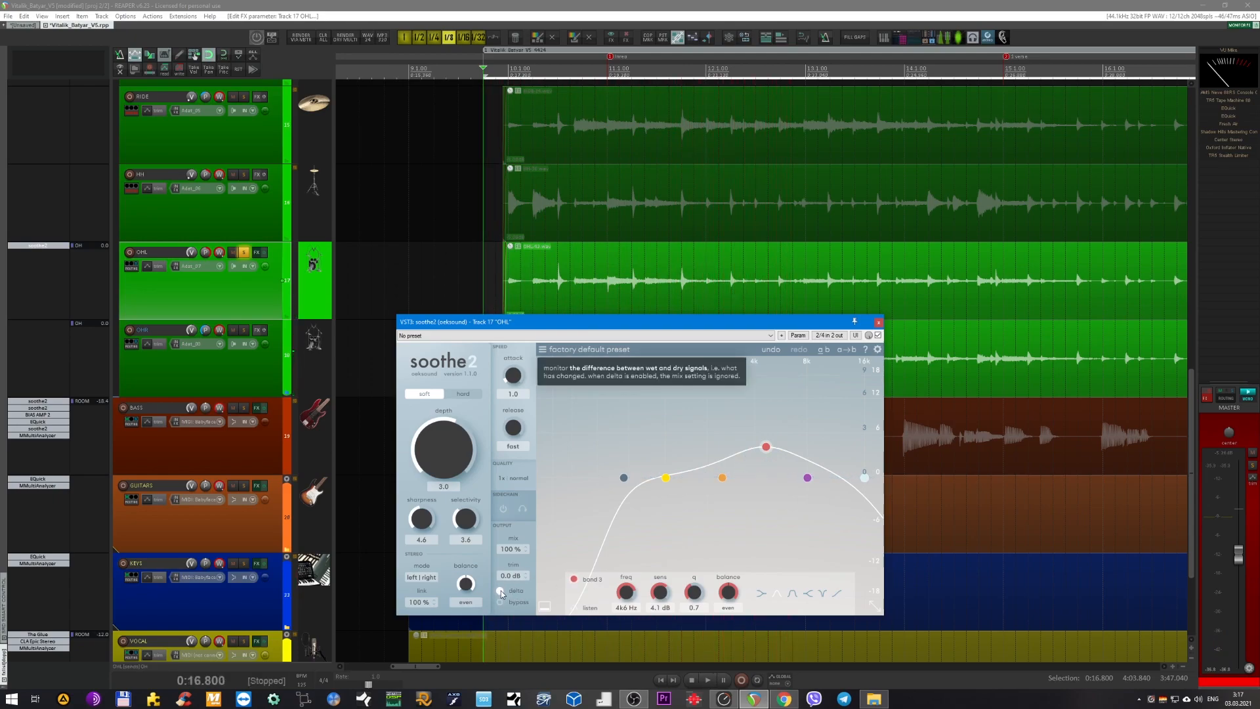
# Replay the OHL track from 0:16.800 and compare its sound with soothe2 bypassed and active.
pyautogui.press('space')
pyautogui.moveTo(599, 330); pyautogui.dragTo(579, 438)
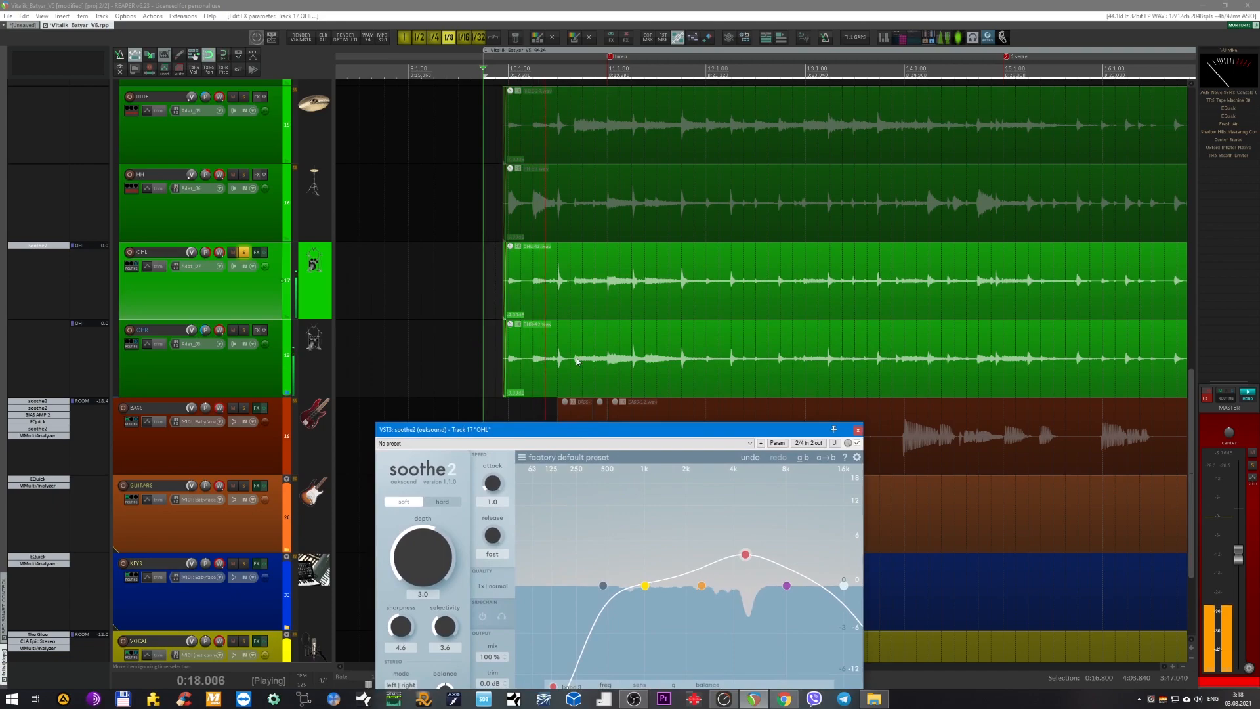
pyautogui.scroll(1, 594, 358)
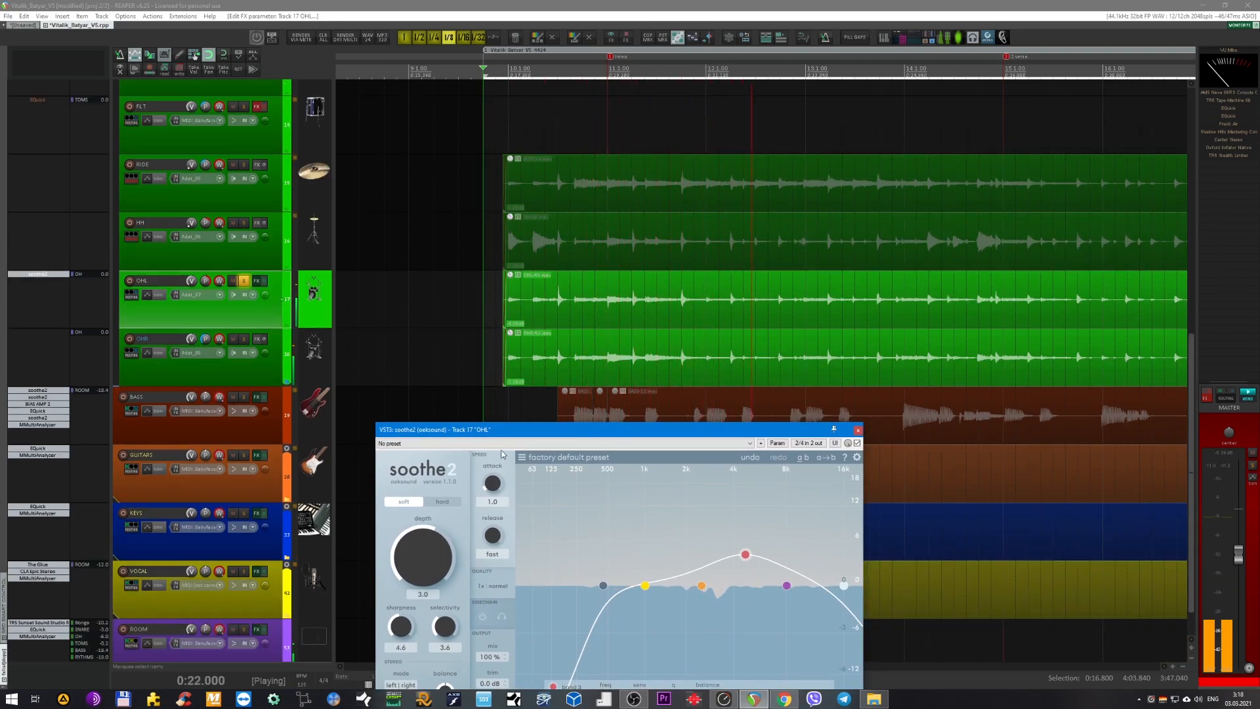
pyautogui.moveTo(502, 430); pyautogui.dragTo(537, 307)
pyautogui.press('space')
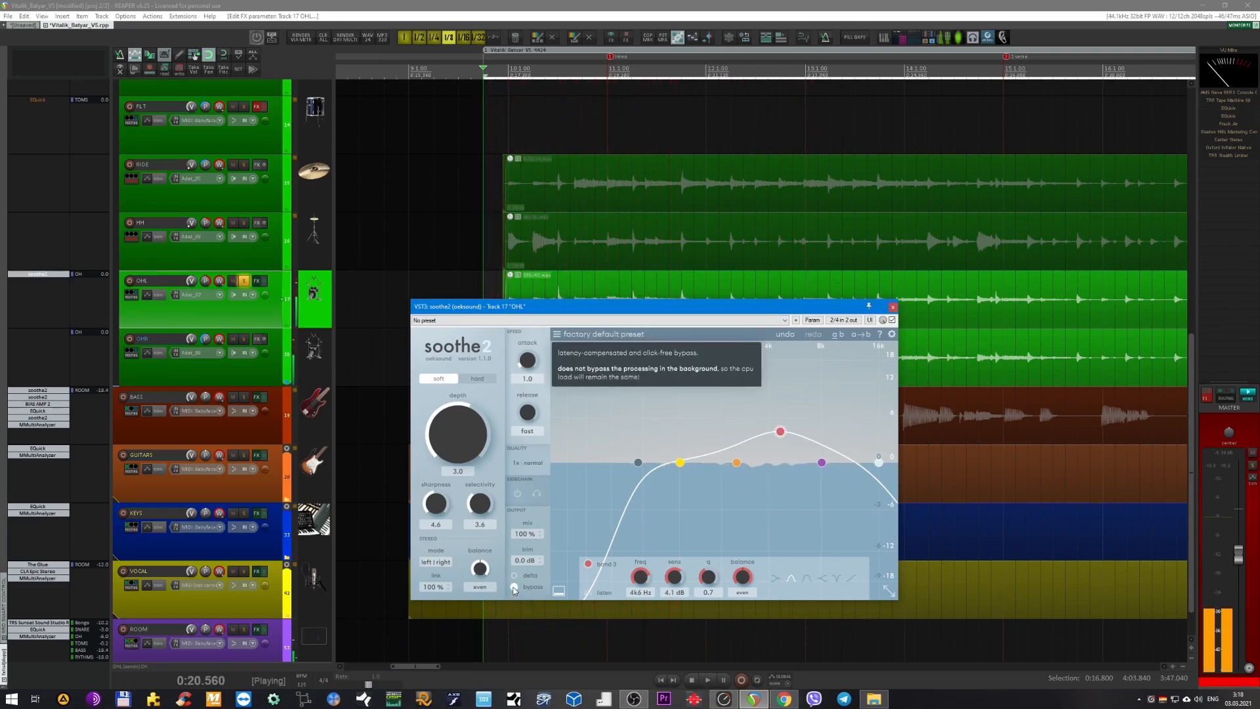
# Stop playback, close the OHL soothe2 window, and turn off the OHL solo and master mono.
pyautogui.press('space')
pyautogui.click(894, 308)
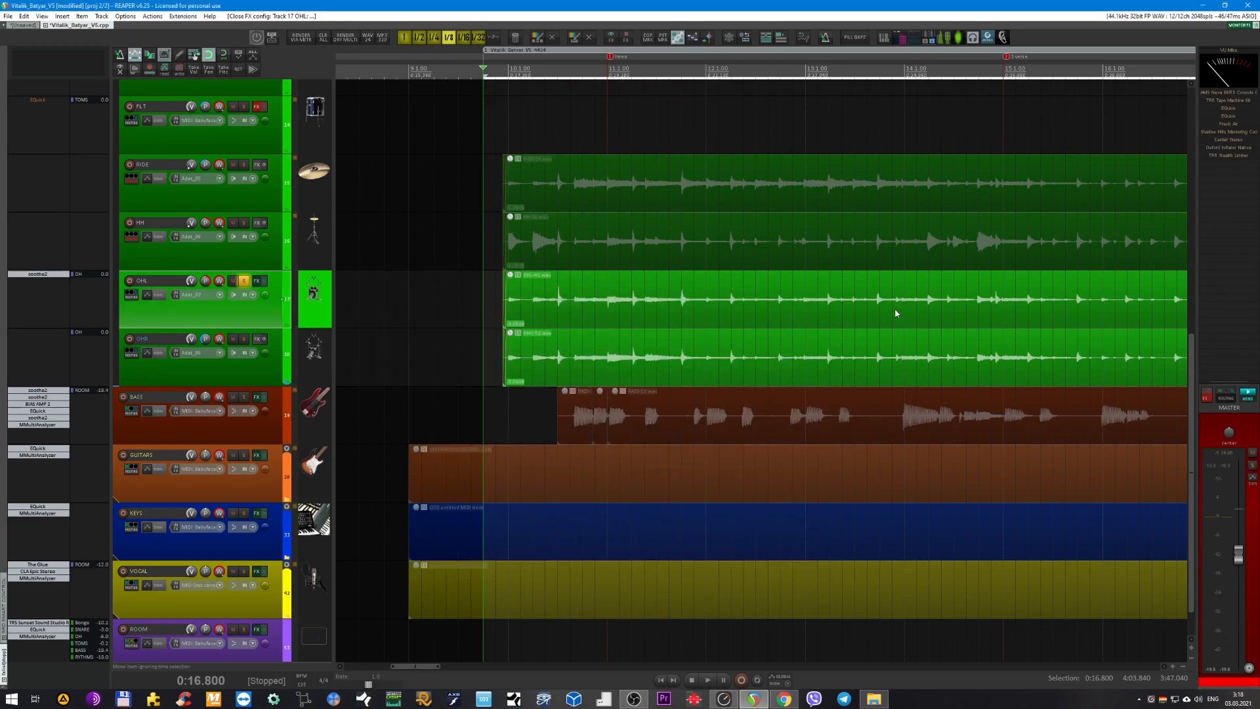
pyautogui.click(1249, 407)
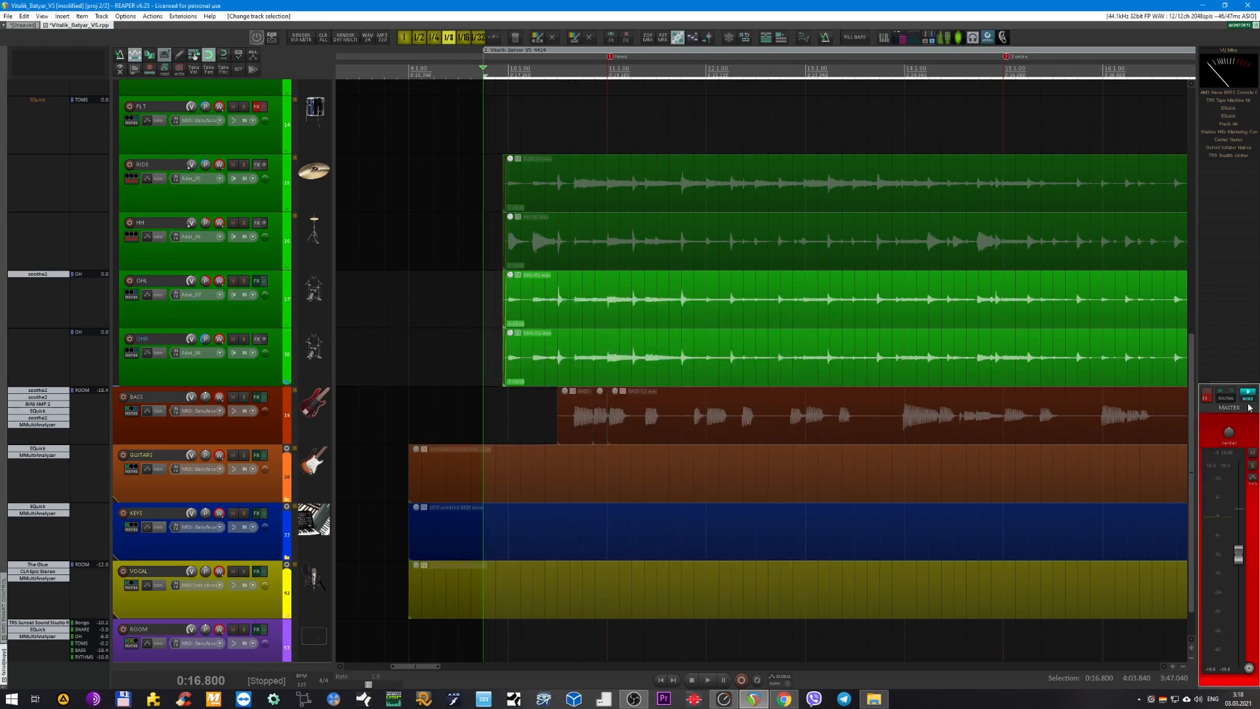
# Select the OH bus after checking its OHL and OHR source tracks, and enable the bus's effects chain.
pyautogui.scroll(3, 598, 419)
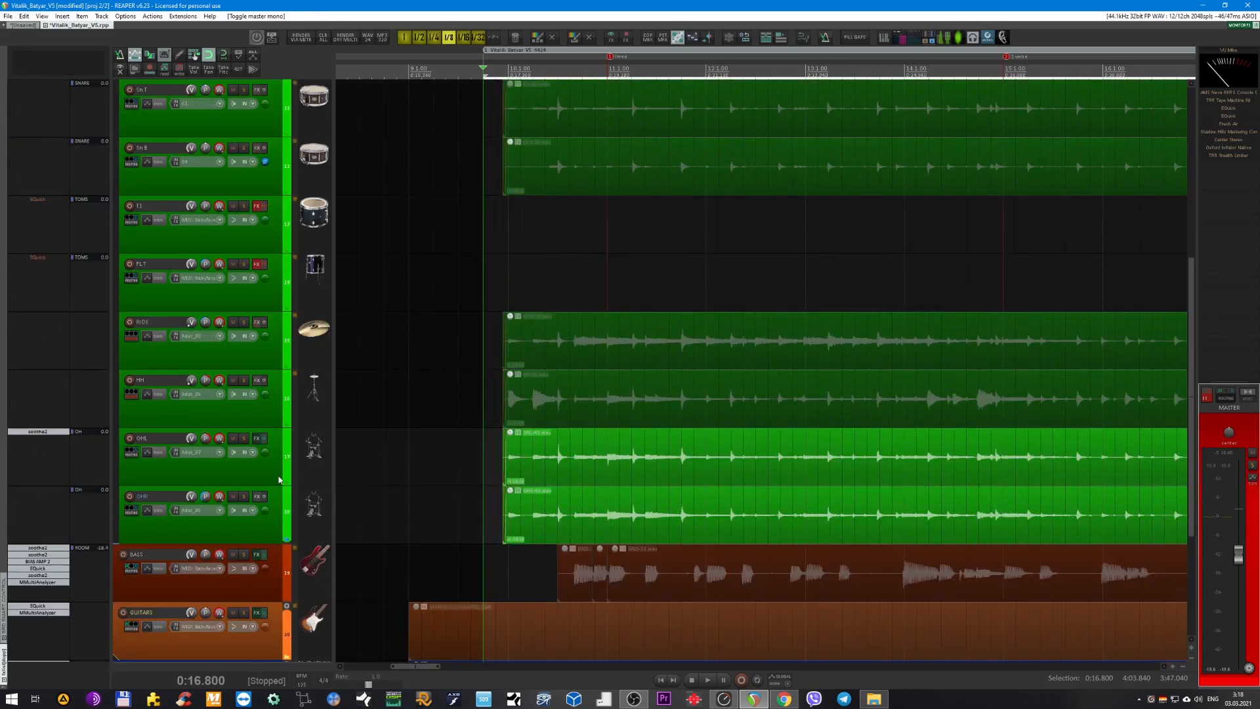
pyautogui.click(279, 480)
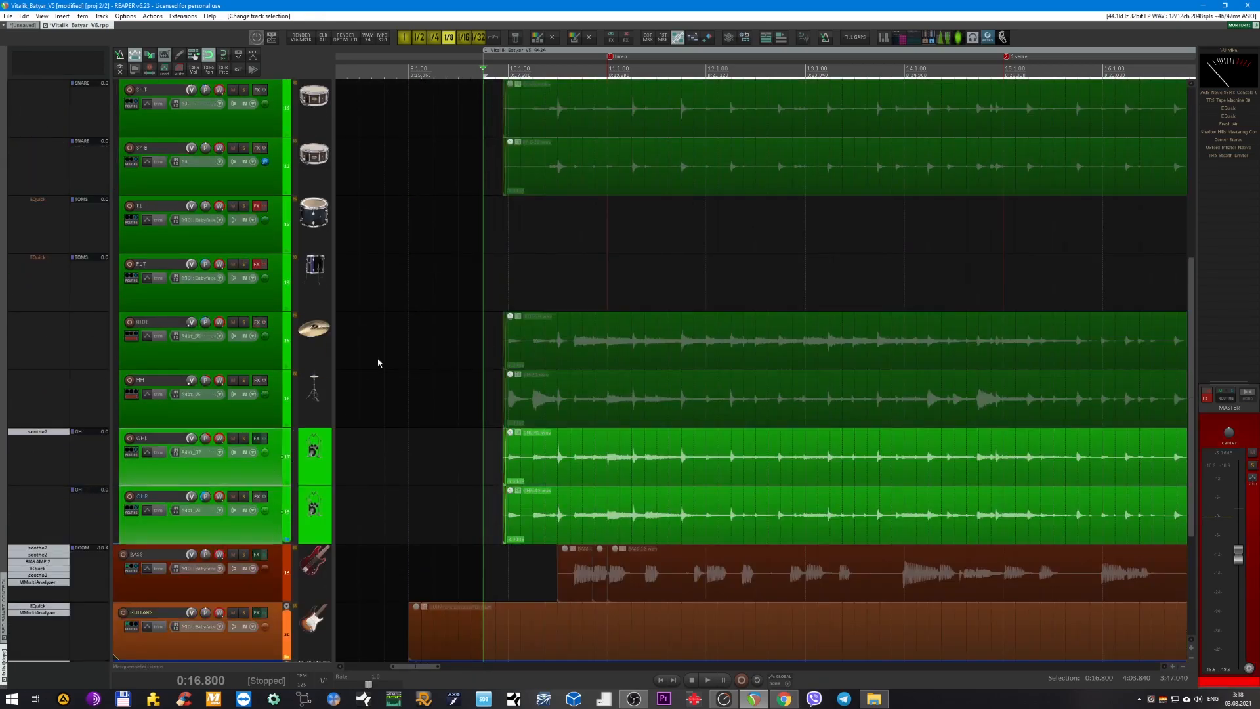
pyautogui.scroll(5, 418, 301)
pyautogui.click(251, 296)
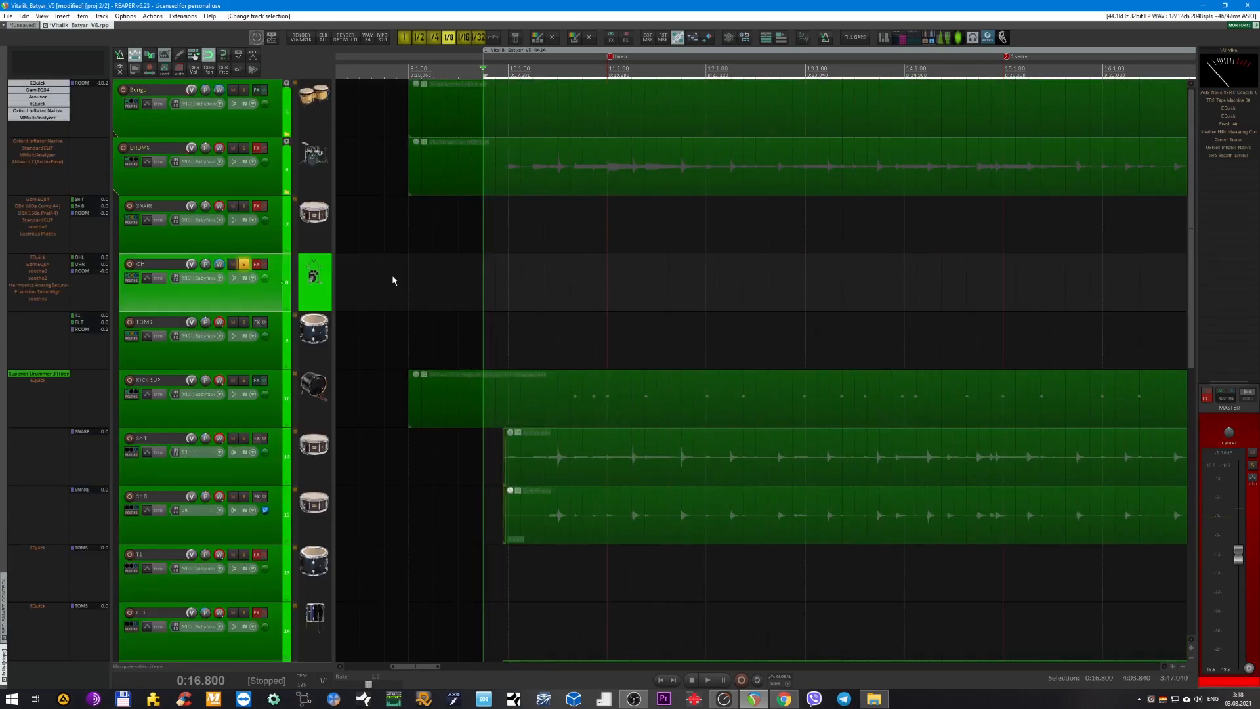
pyautogui.scroll(3, 487, 259)
pyautogui.hscroll(-5, 496, 254)
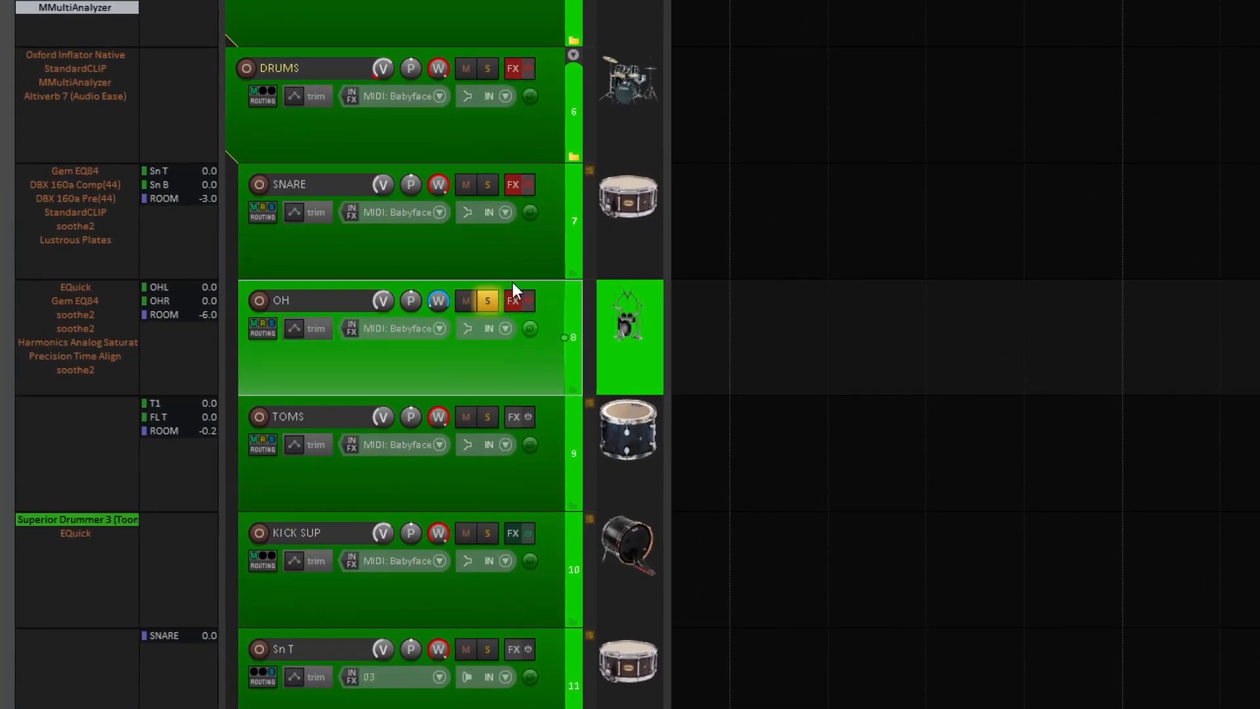
pyautogui.click(529, 301)
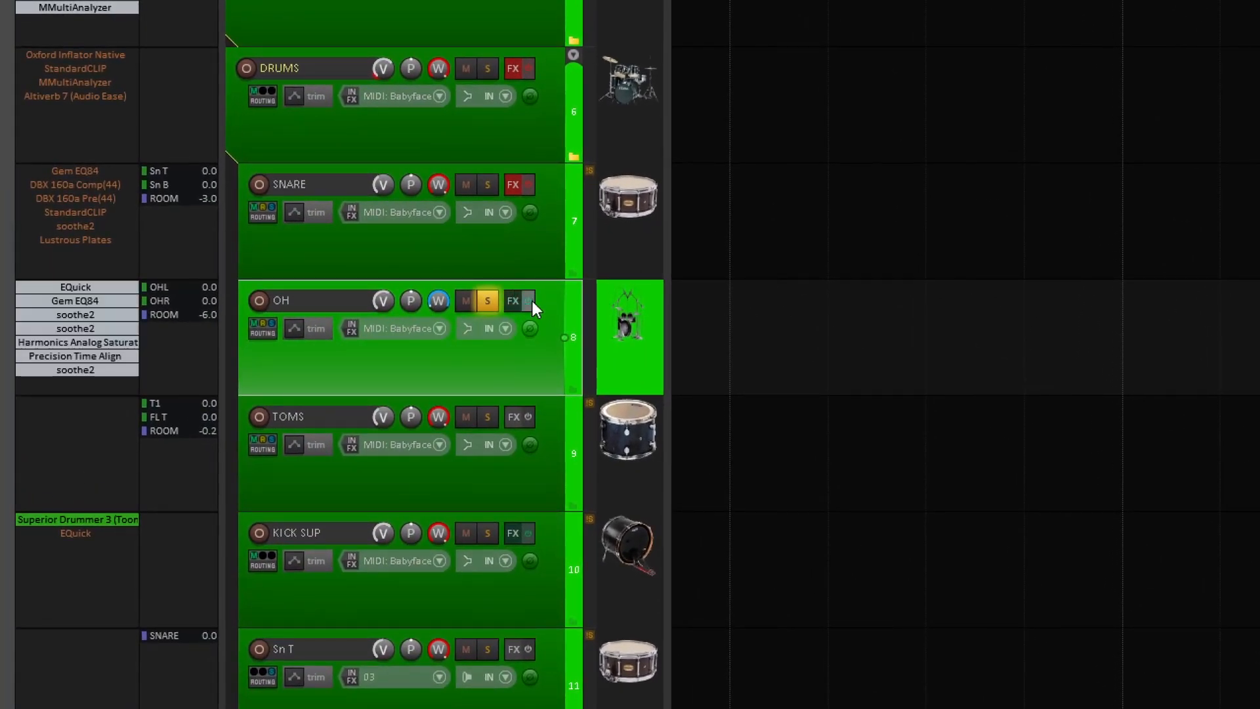
# Bypass every plug-in on the OH bus except the first EQuick, including Gem EQ84, all soothe2 instances, Harmonics and Precision Time Align.
pyautogui.scroll(1, 331, 352)
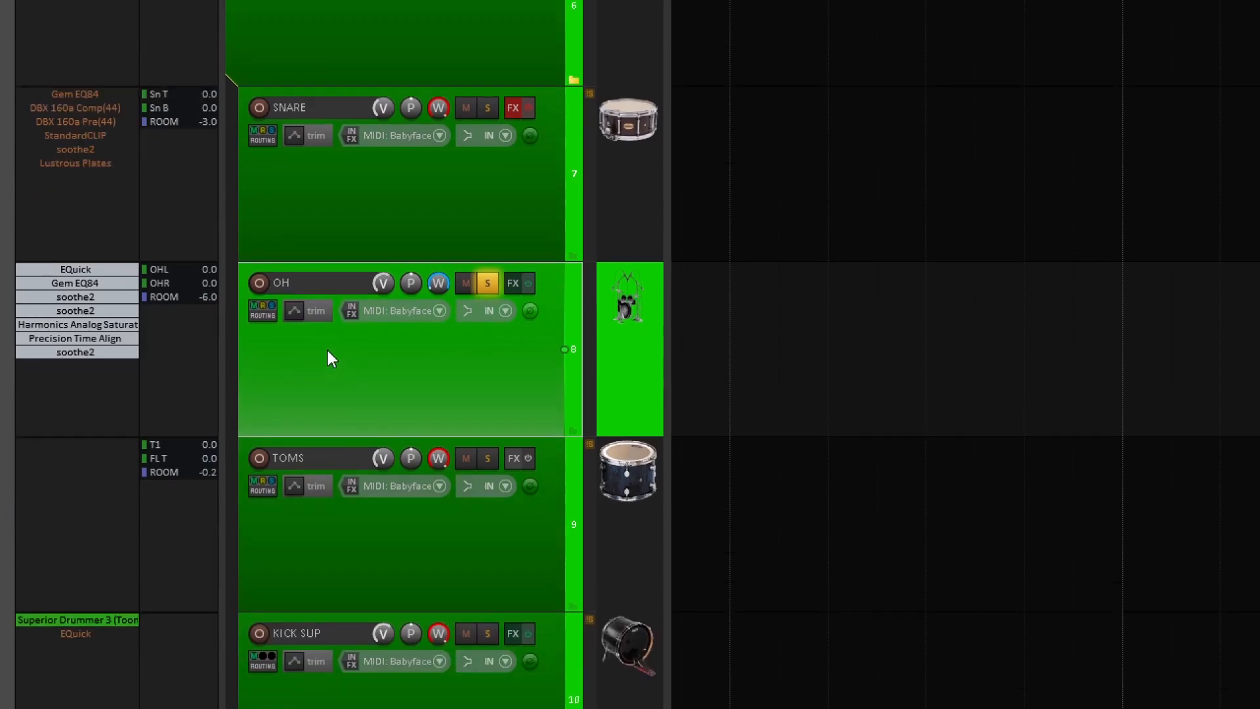
pyautogui.keyDown('shift'); pyautogui.click(64, 348); pyautogui.keyUp('shift')
pyautogui.keyDown('shift'); pyautogui.click(62, 337); pyautogui.keyUp('shift')
pyautogui.keyDown('shift'); pyautogui.click(82, 325); pyautogui.keyUp('shift')
pyautogui.keyDown('shift'); pyautogui.click(80, 310); pyautogui.keyUp('shift')
pyautogui.keyDown('shift'); pyautogui.click(80, 297); pyautogui.keyUp('shift')
pyautogui.keyDown('shift'); pyautogui.click(77, 283); pyautogui.keyUp('shift')
pyautogui.keyDown('shift'); pyautogui.click(78, 270); pyautogui.keyUp('shift')
pyautogui.click(78, 270)
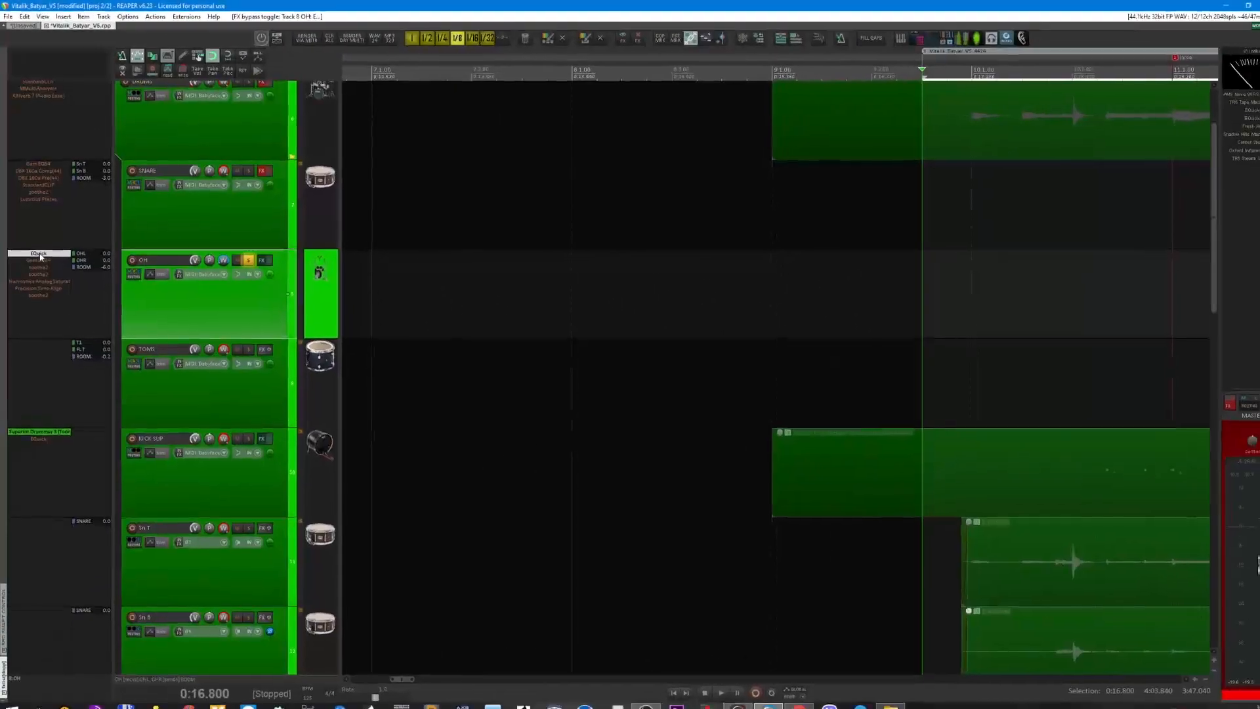
# Open the first EQuick on the OH bus and loop playback over the section from 0:17.280 to 0:26.880.
pyautogui.click(40, 255)
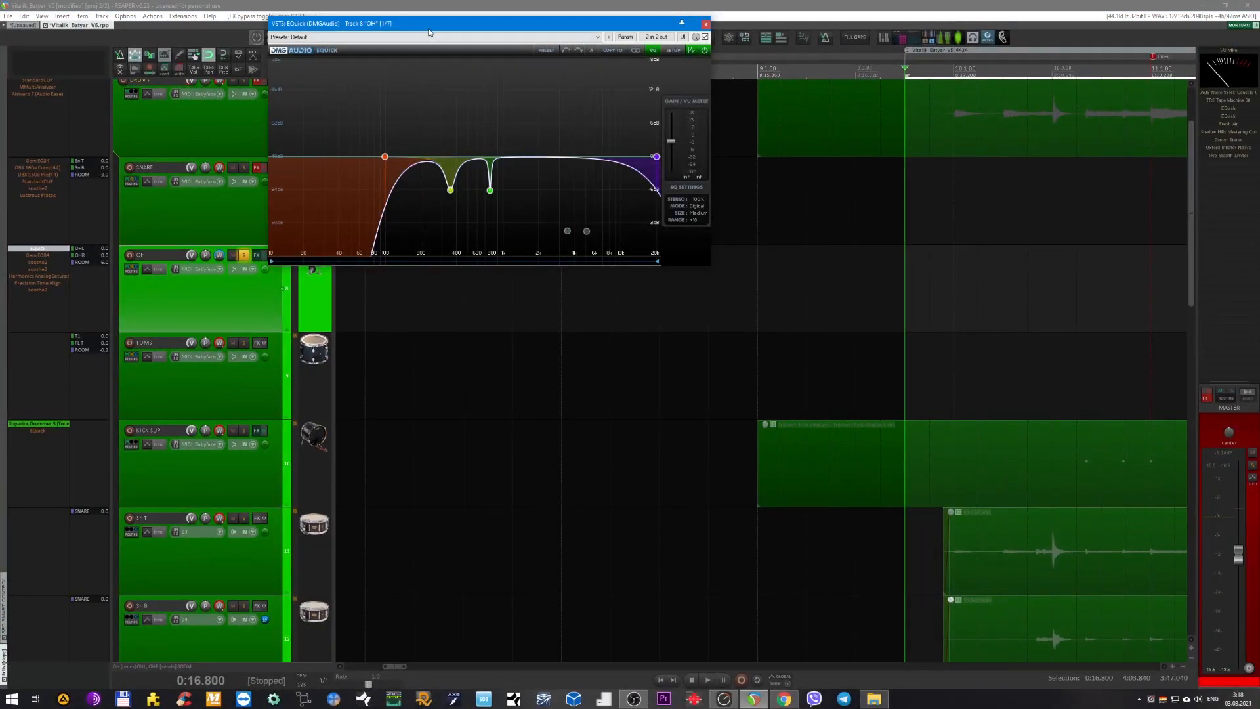
pyautogui.moveTo(429, 31); pyautogui.dragTo(482, 234)
pyautogui.press('space')
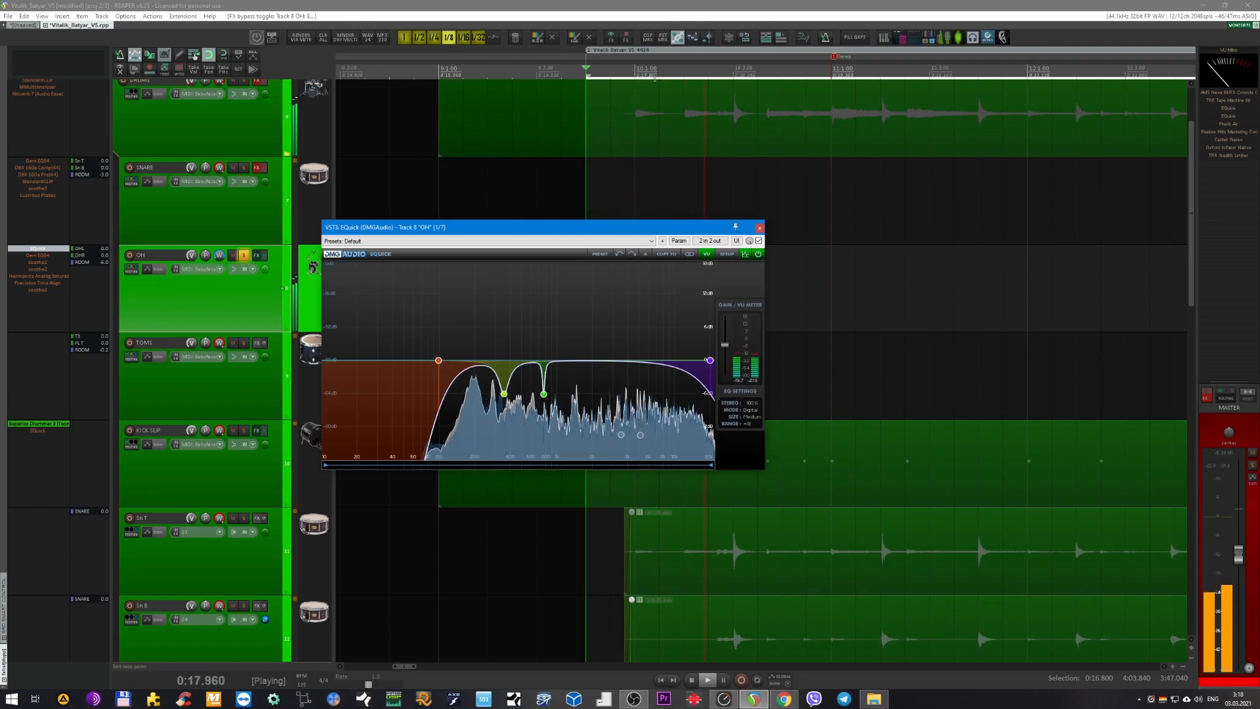
pyautogui.scroll(-4, 679, 149)
pyautogui.moveTo(665, 76); pyautogui.dragTo(915, 82)
pyautogui.click(758, 681)
pyautogui.moveTo(534, 228); pyautogui.dragTo(544, 258)
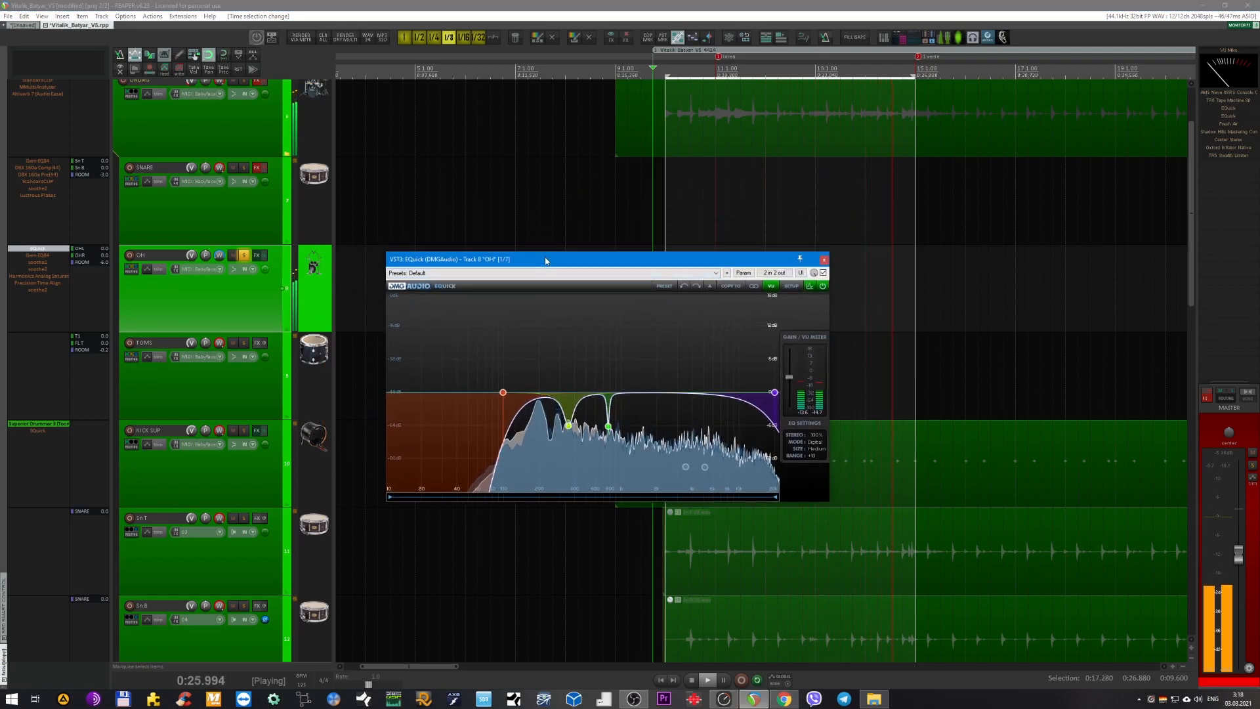
# Examine the OH EQuick's low-pass, mid-cut and high-pass bands during looped playback, and stop playback to review the high-pass band.
pyautogui.moveTo(775, 396)
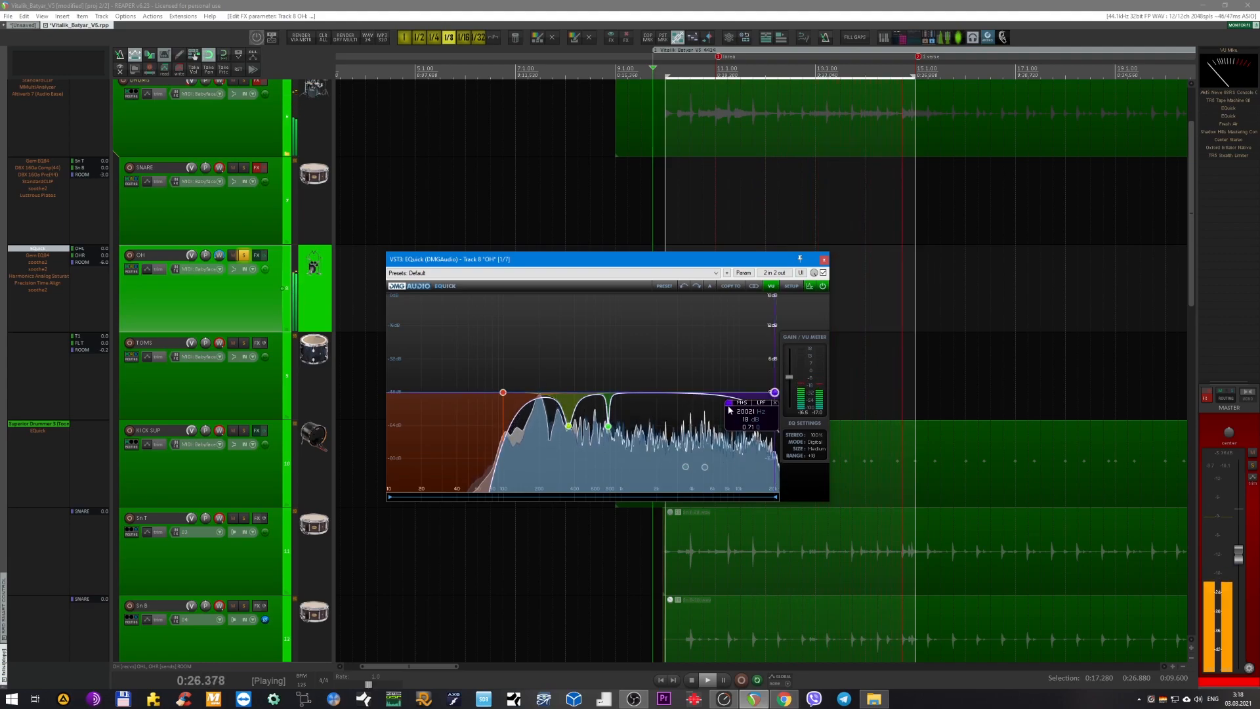
pyautogui.moveTo(628, 264); pyautogui.dragTo(667, 277)
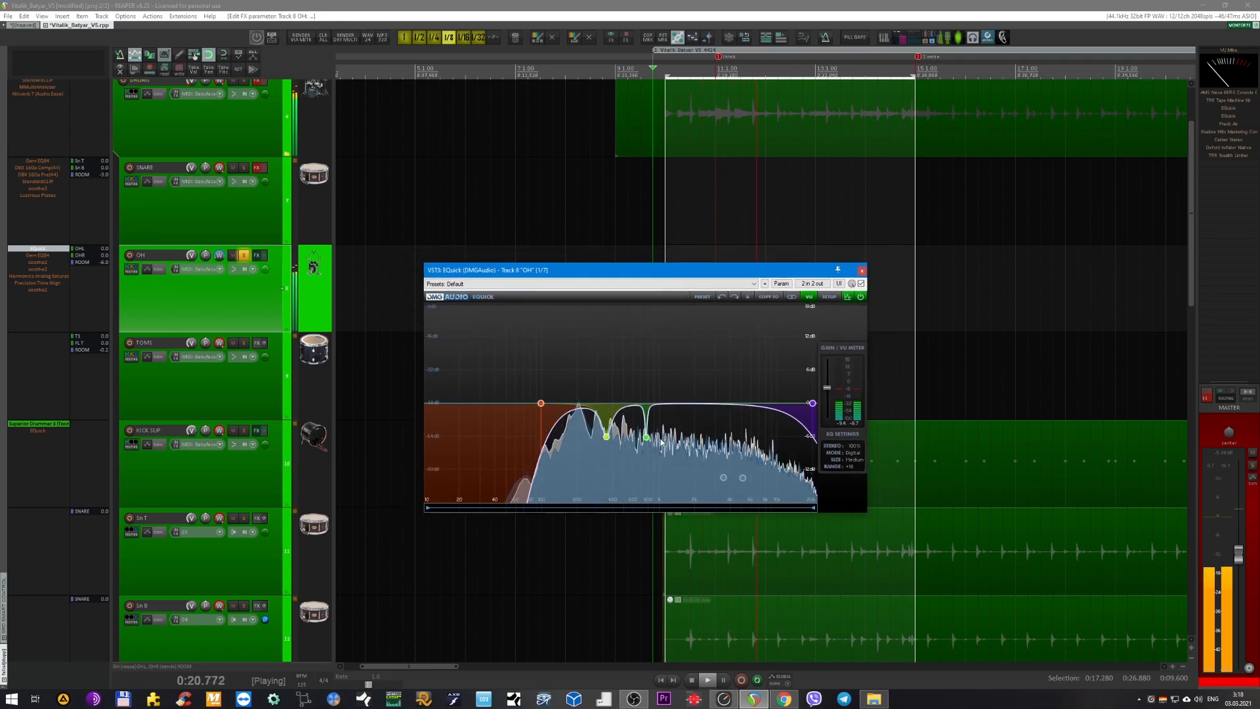
pyautogui.moveTo(646, 439)
pyautogui.moveTo(646, 439); pyautogui.dragTo(606, 439)
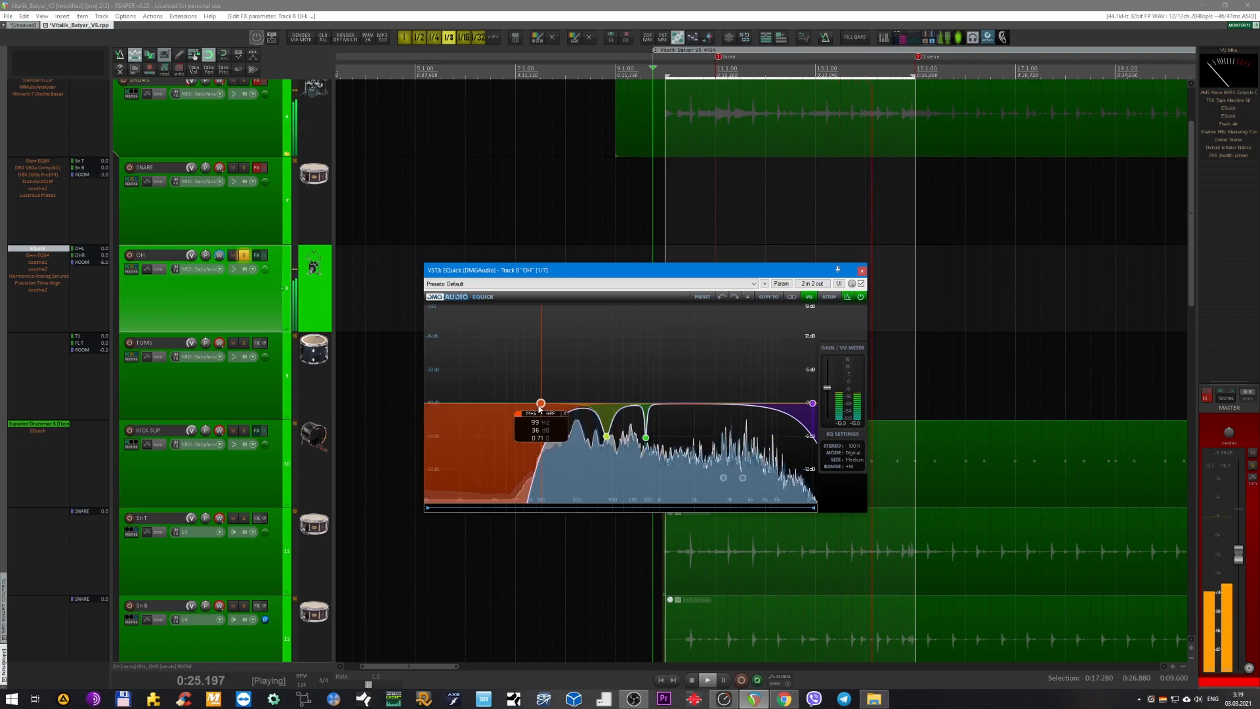
pyautogui.moveTo(580, 275); pyautogui.dragTo(612, 287)
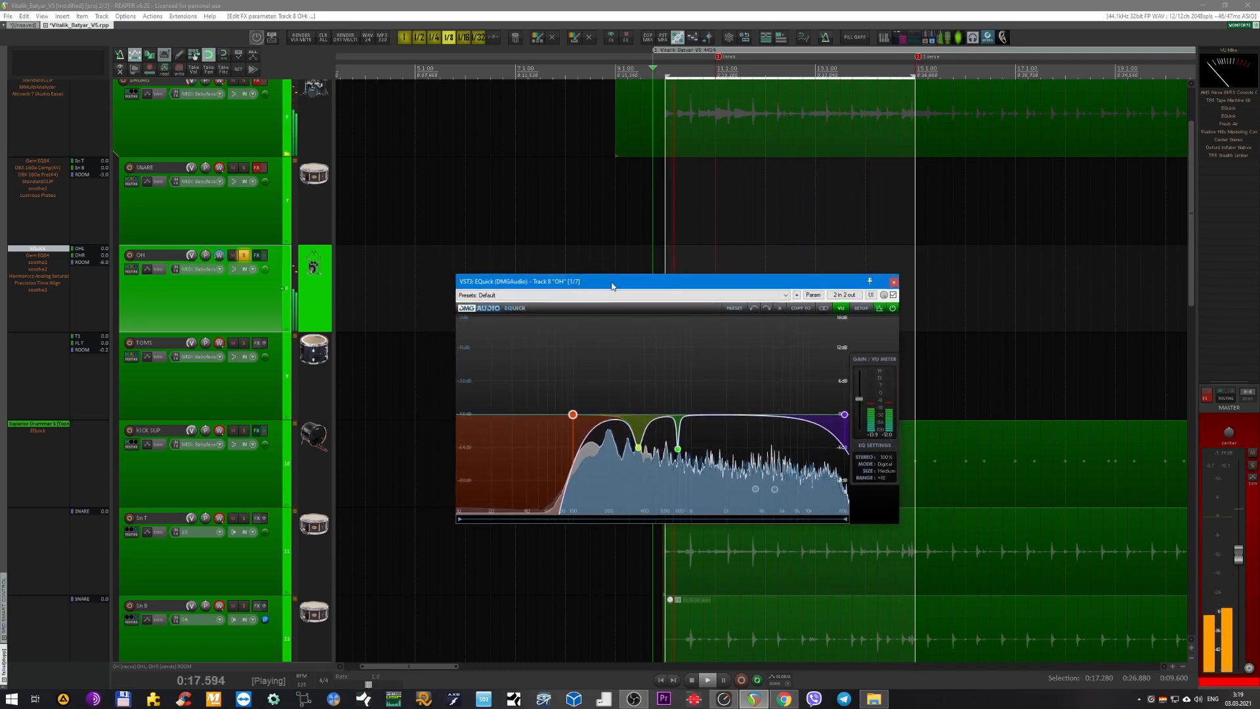
pyautogui.press('space')
pyautogui.moveTo(579, 281); pyautogui.dragTo(558, 389)
pyautogui.moveTo(541, 516)
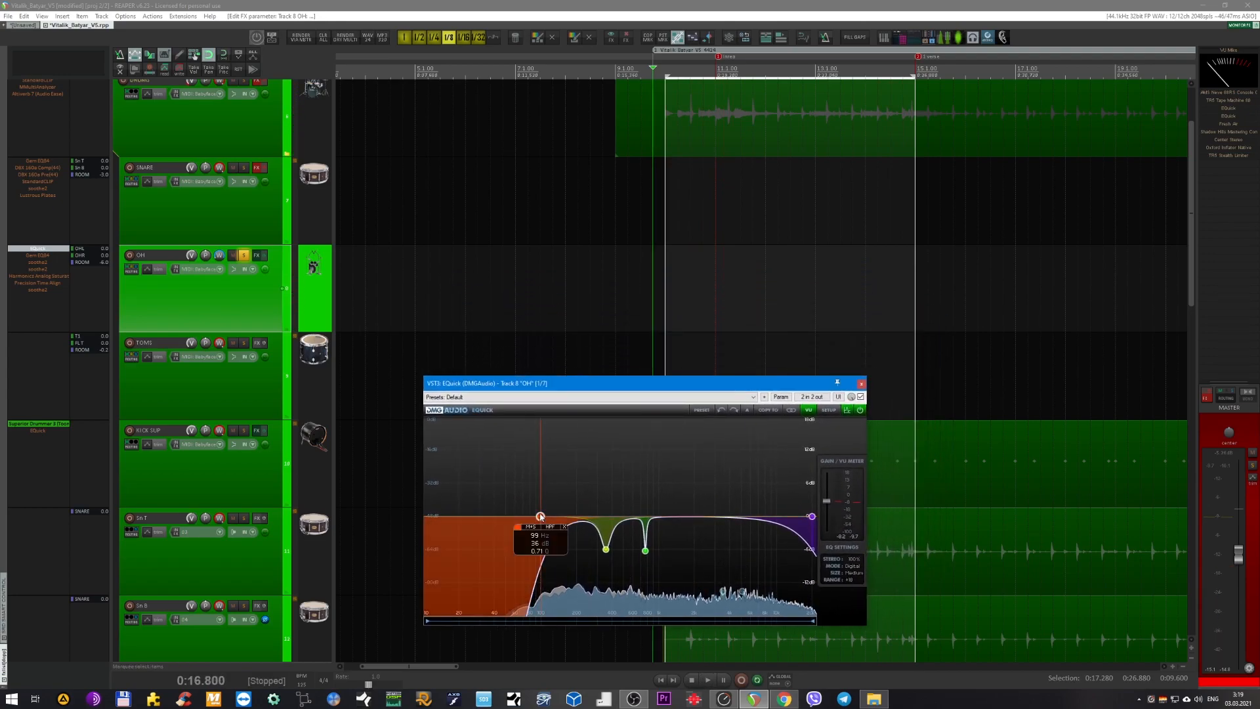
pyautogui.moveTo(505, 389); pyautogui.dragTo(539, 396)
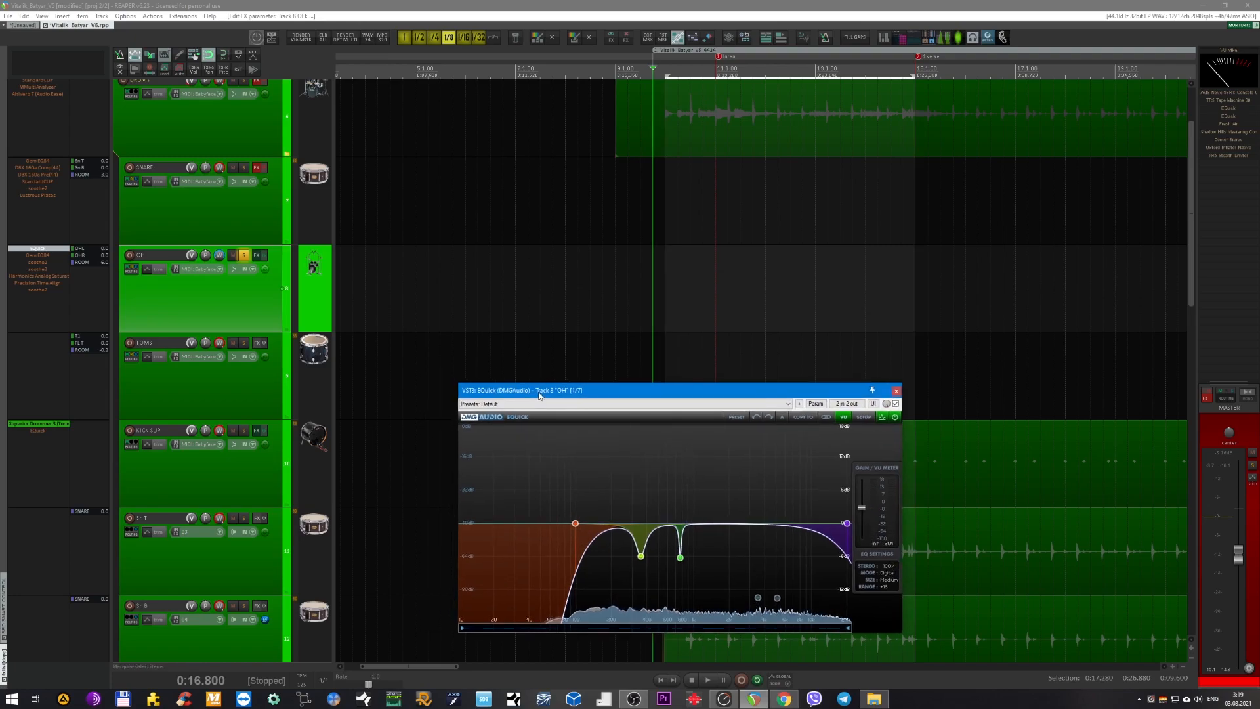
# Select the SNARE track, check its bypassed Gem EQ84 settings, and close both that window and the OH EQuick.
pyautogui.click(220, 293)
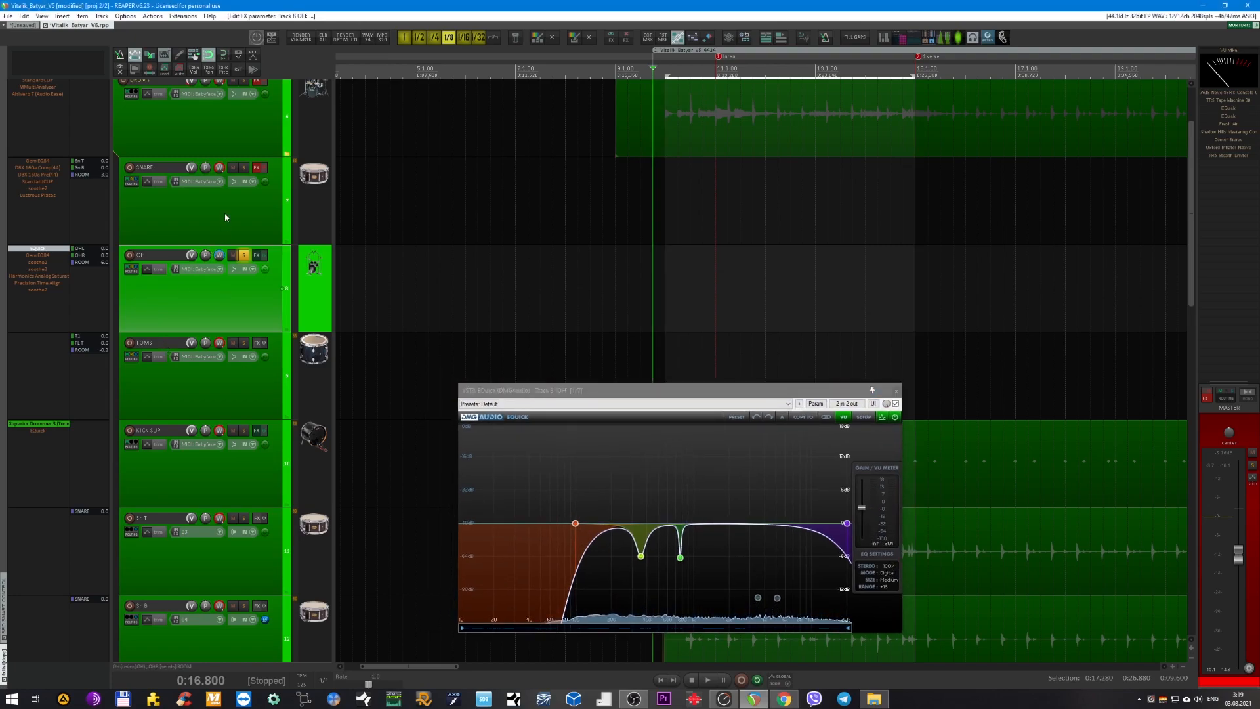
pyautogui.click(235, 215)
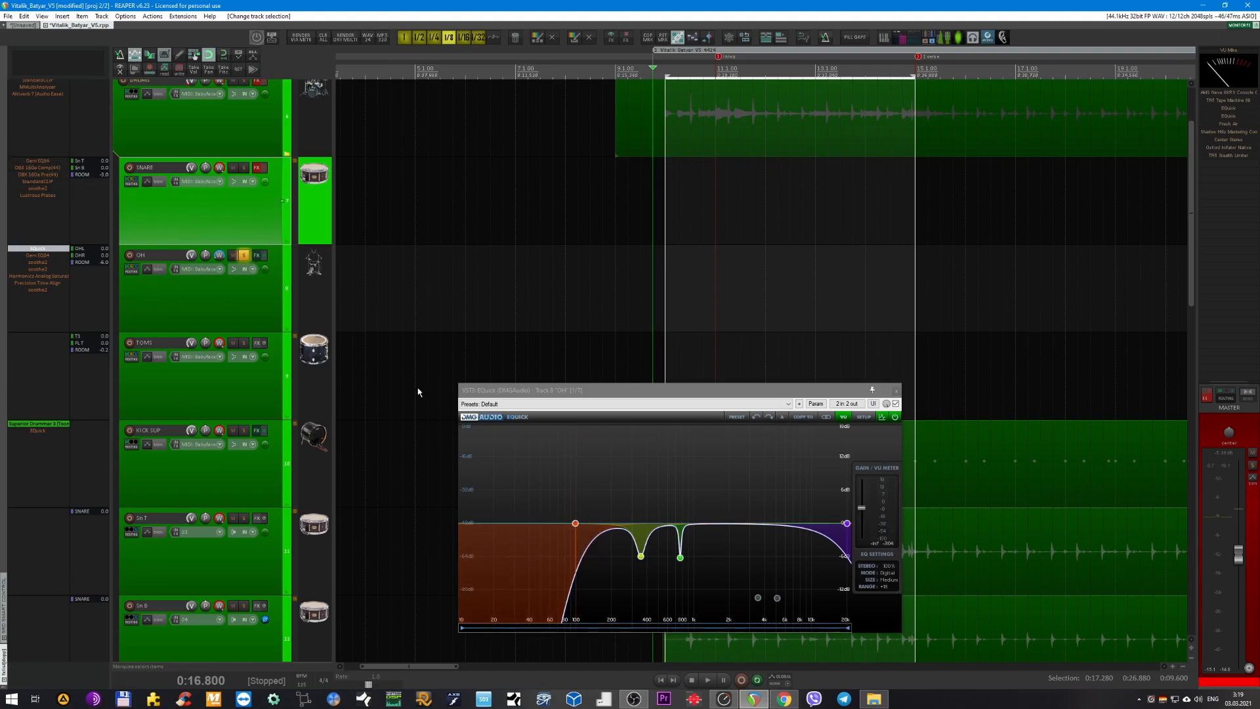
pyautogui.click(40, 163)
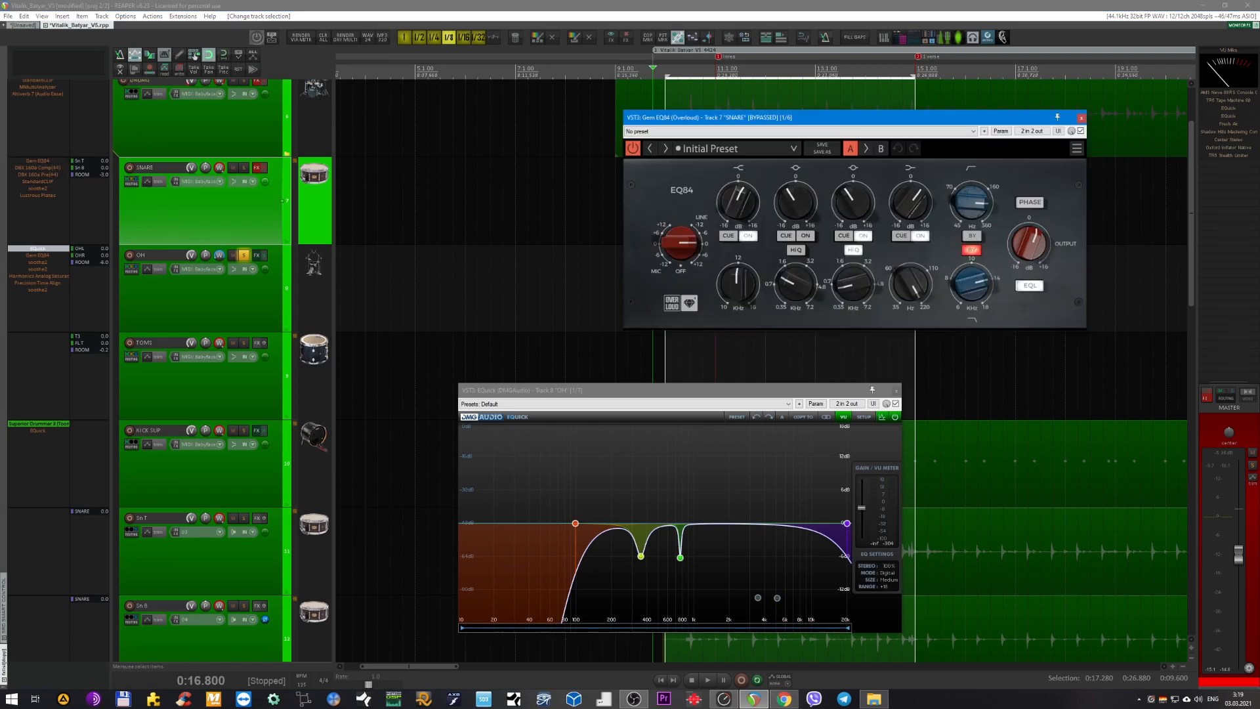
pyautogui.click(1082, 118)
pyautogui.moveTo(832, 394); pyautogui.dragTo(739, 388)
pyautogui.click(260, 218)
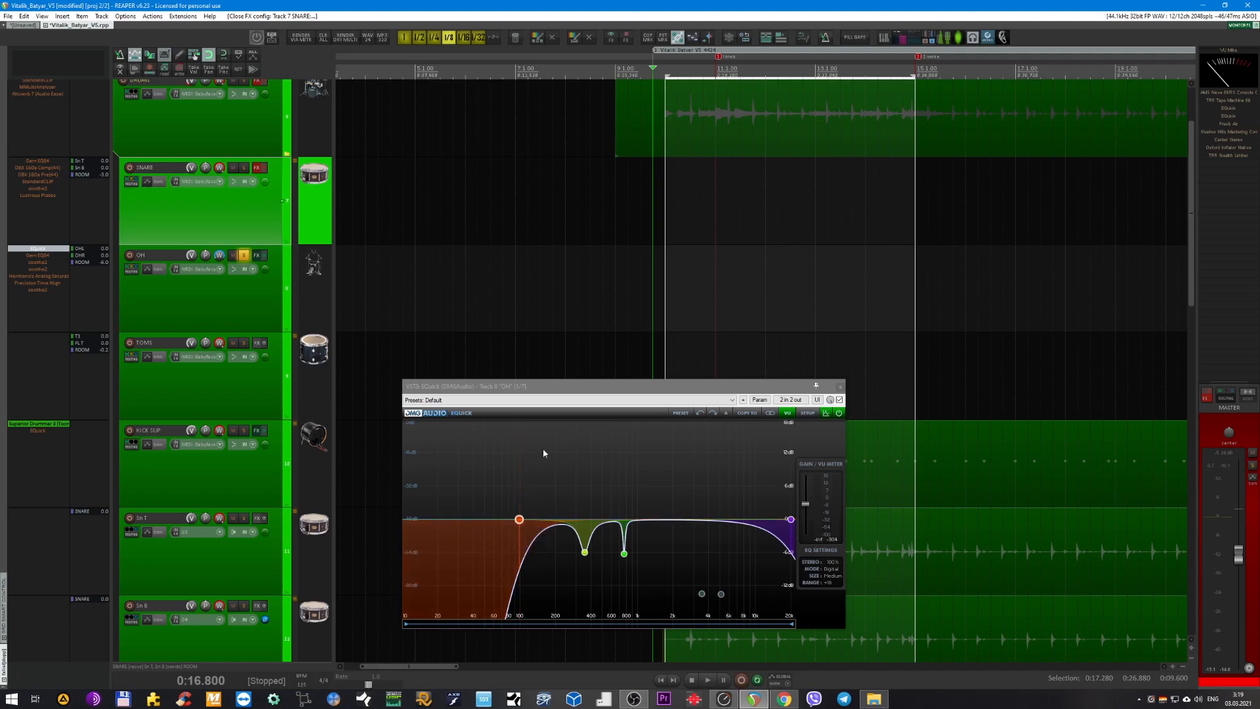
pyautogui.moveTo(546, 387); pyautogui.dragTo(550, 336)
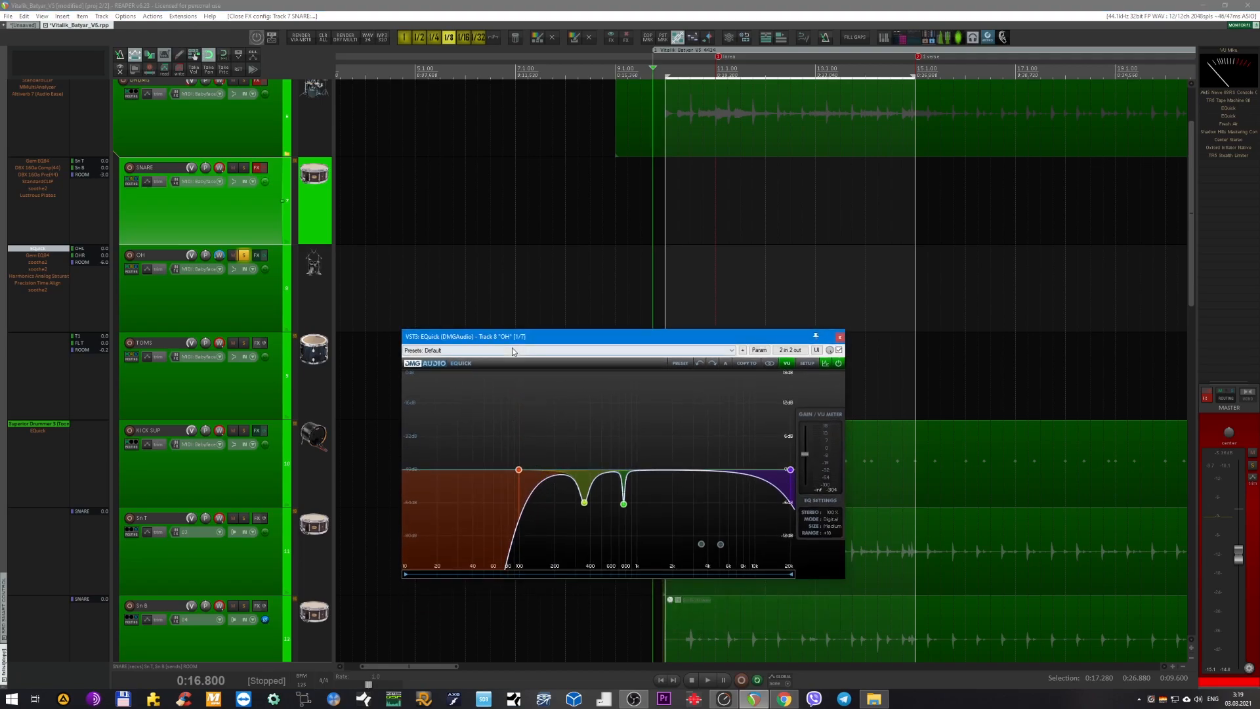
pyautogui.moveTo(529, 344); pyautogui.dragTo(465, 335)
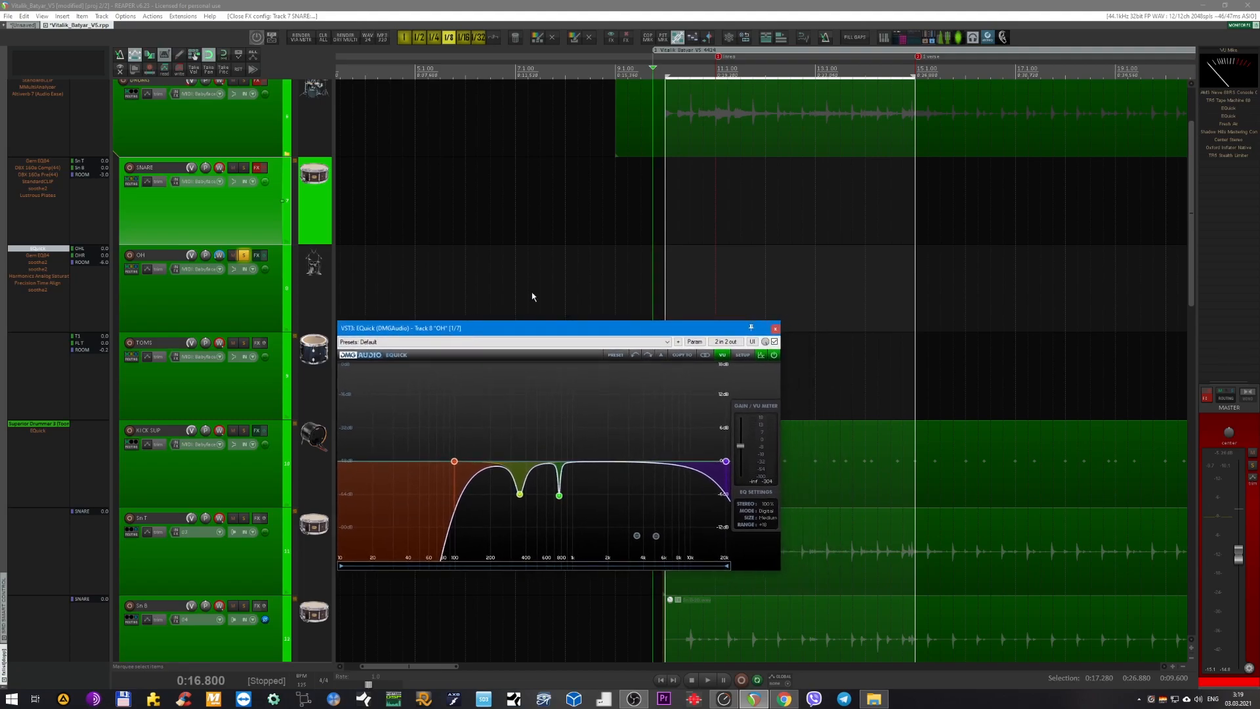
pyautogui.click(776, 329)
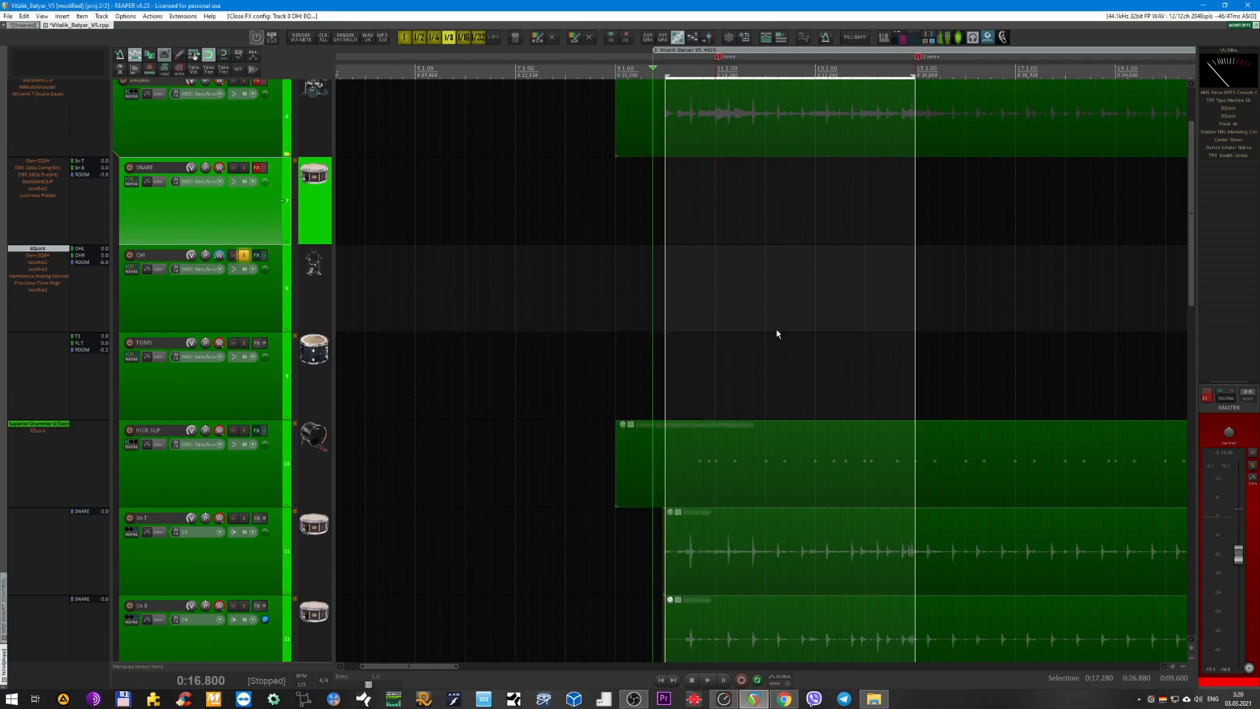
# Select the OH bus, enable and open its Gem EQ84, and start looped playback.
pyautogui.click(248, 301)
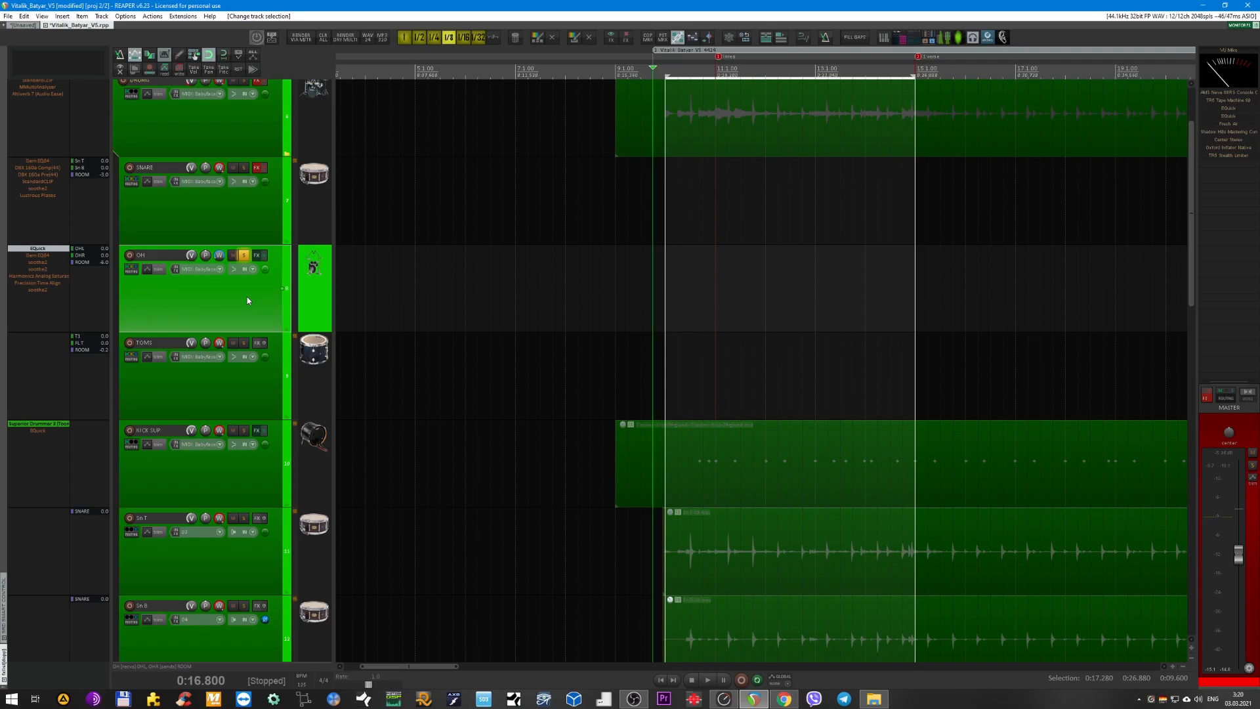
pyautogui.doubleClick(41, 250)
pyautogui.doubleClick(46, 256)
pyautogui.moveTo(546, 409); pyautogui.dragTo(480, 313)
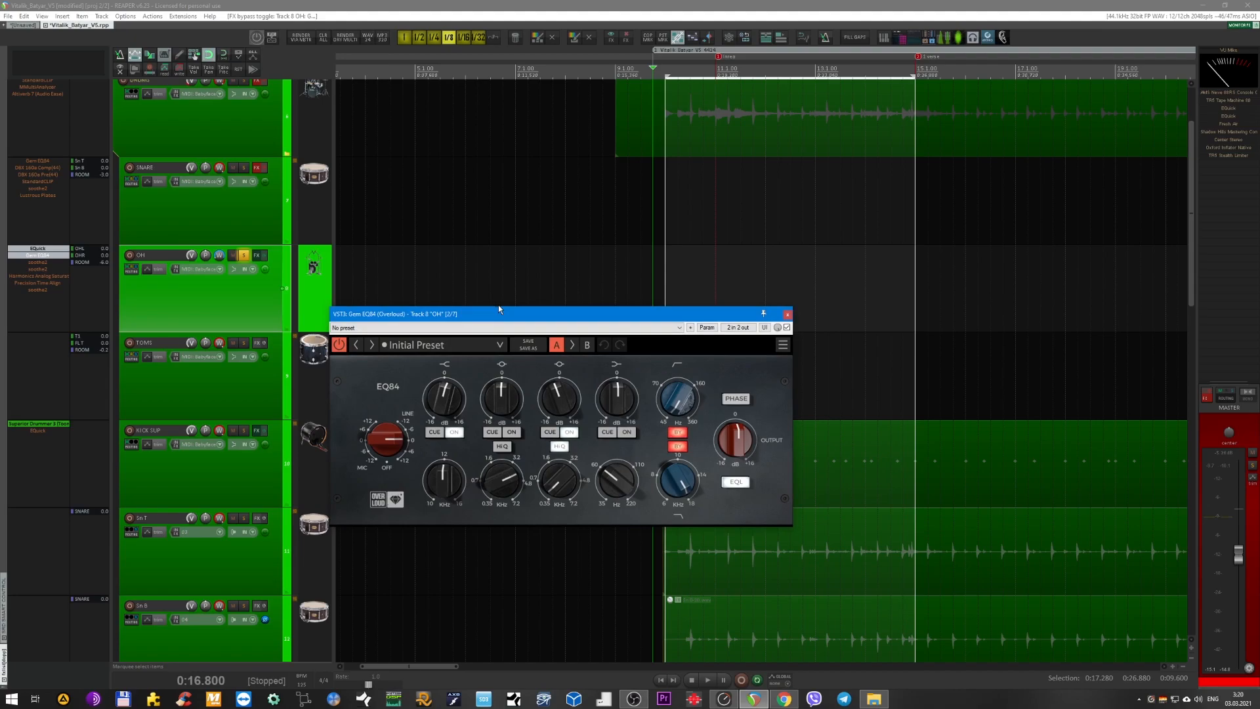
pyautogui.moveTo(499, 309); pyautogui.dragTo(506, 345)
pyautogui.press('space')
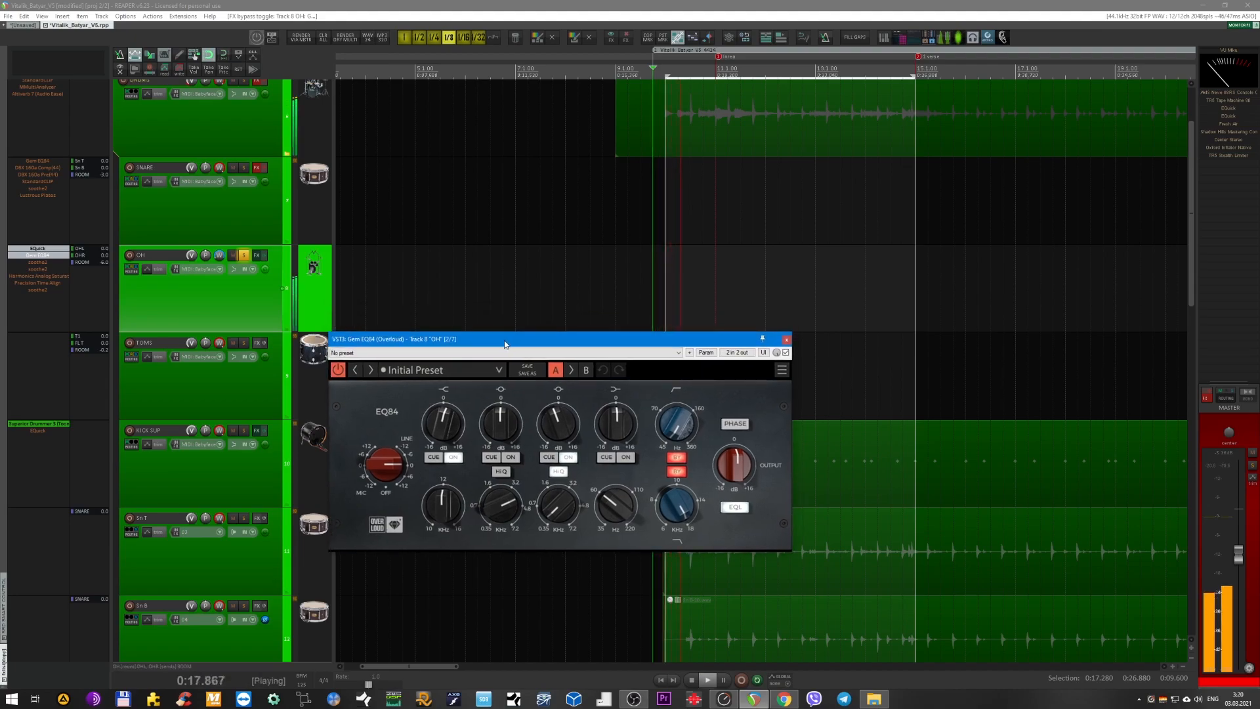
# Compare the OH Gem EQ84's high-shelf and third bands switched on and off, cue the third band, and close the plug-in.
pyautogui.click(454, 458)
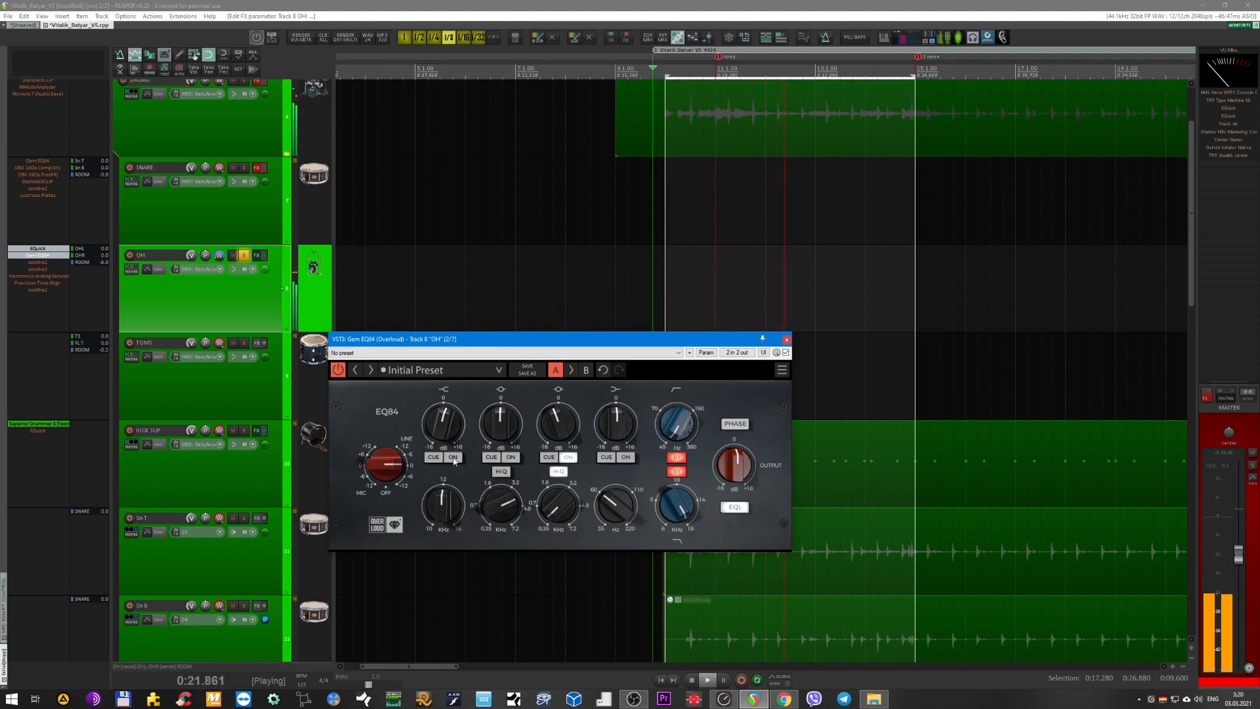
pyautogui.click(454, 458)
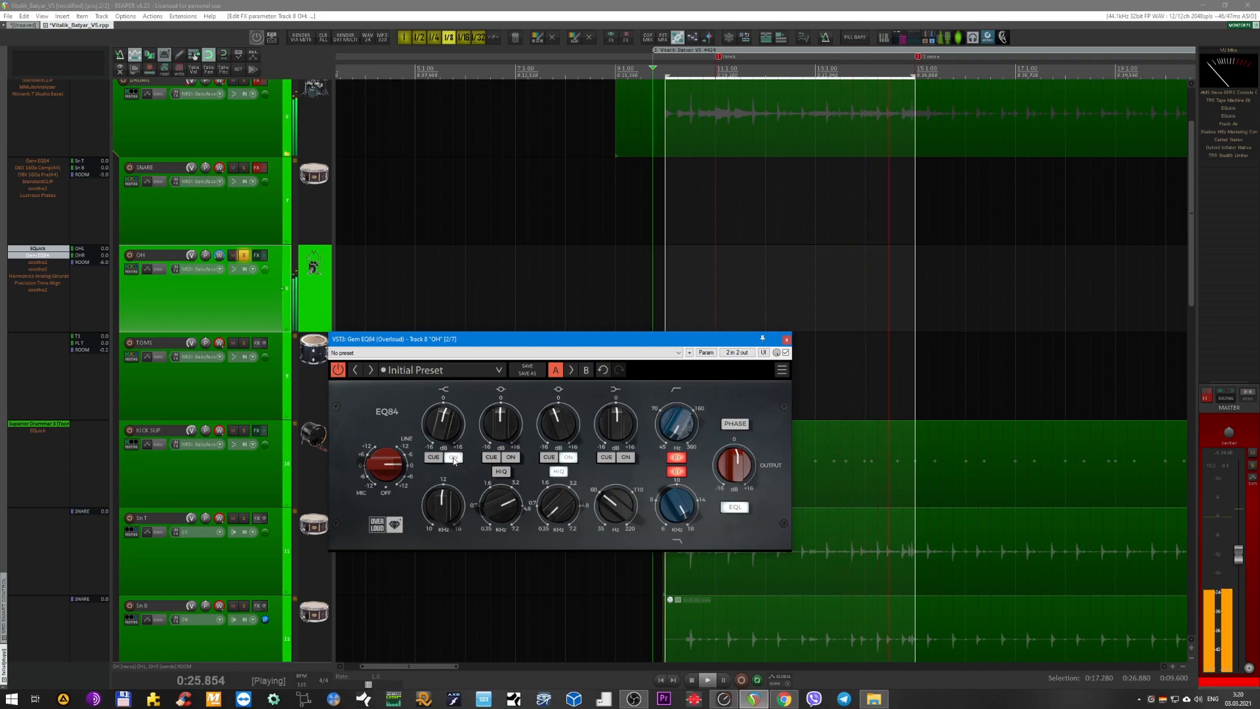
pyautogui.click(568, 458)
pyautogui.click(550, 458)
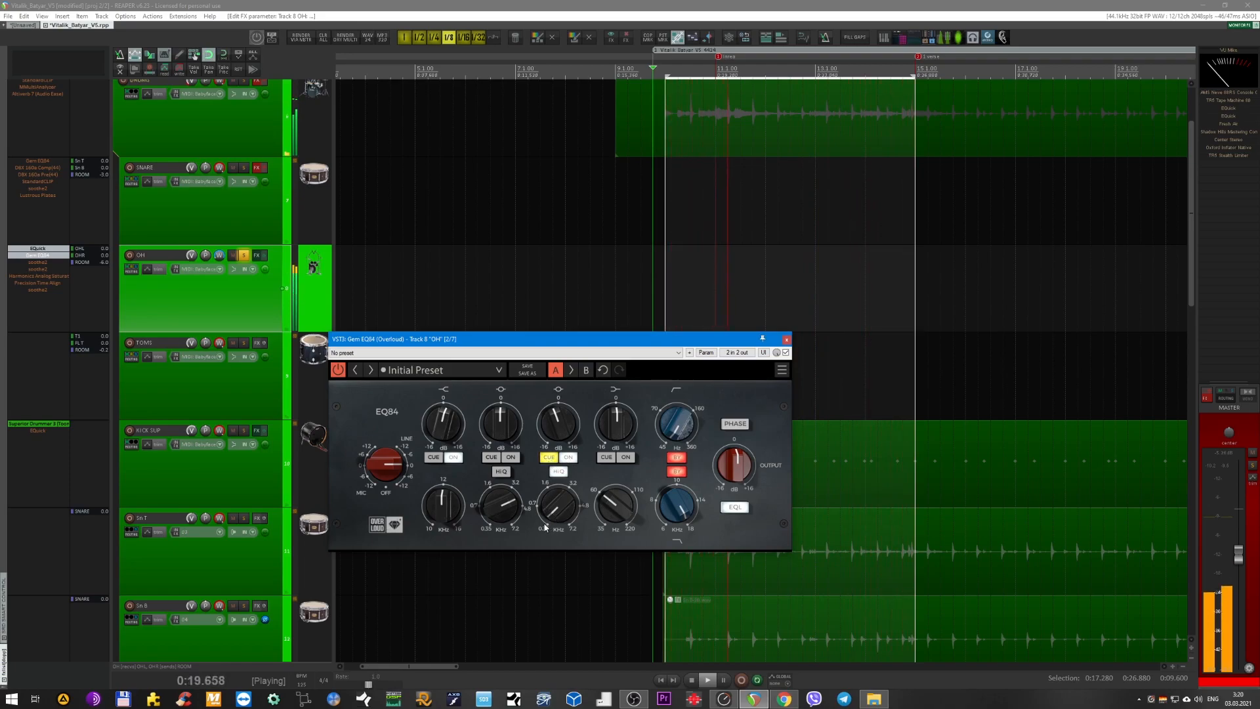
pyautogui.click(549, 458)
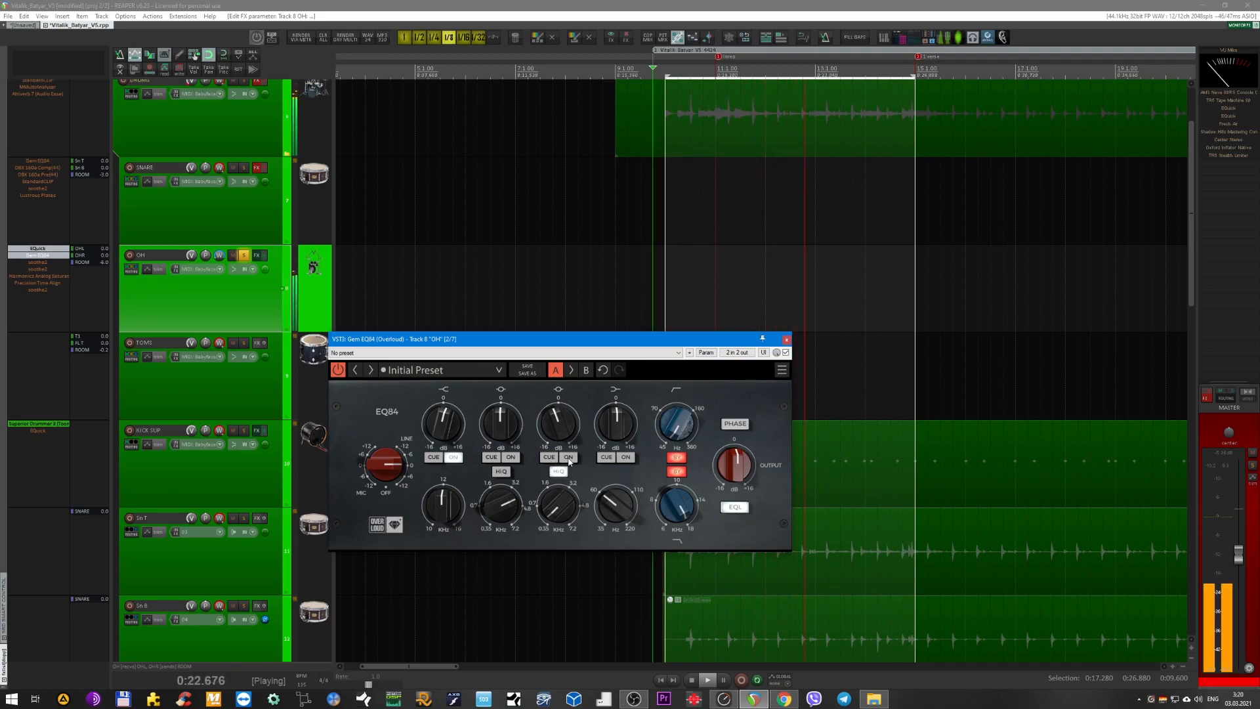
pyautogui.click(786, 340)
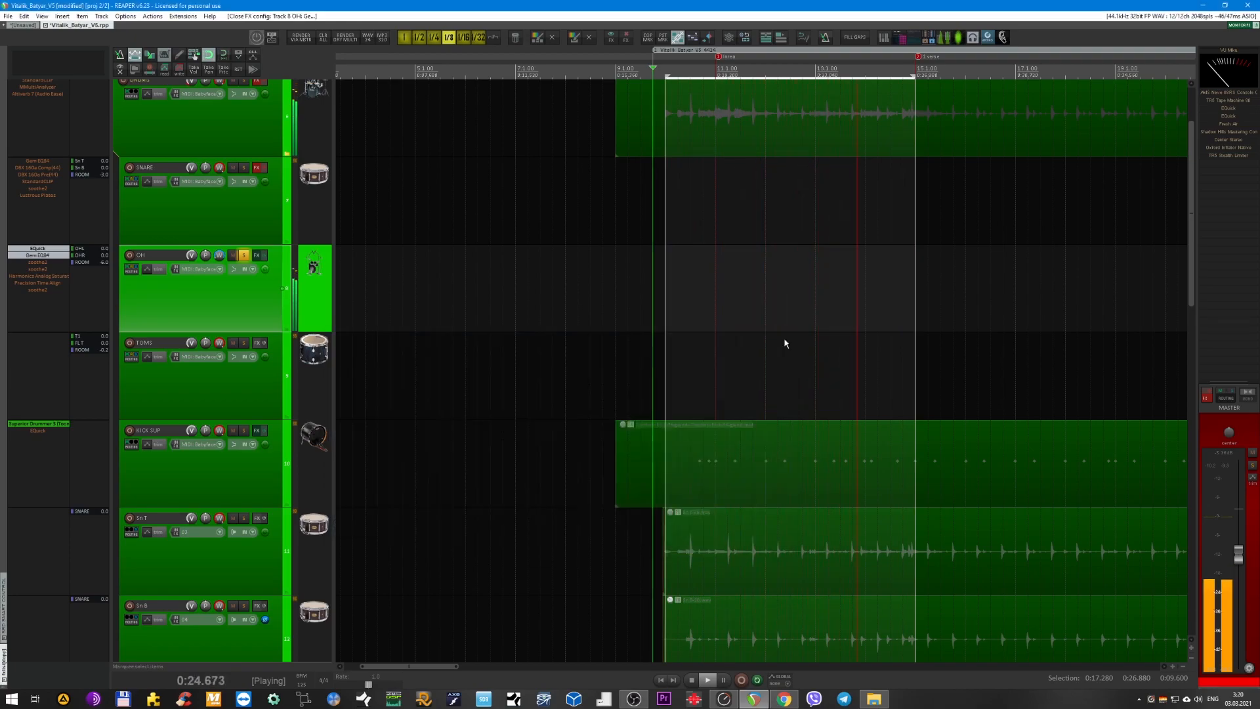
# Enable the first two soothe2 instances on the OH bus, review each one's settings during playback, and close their windows.
pyautogui.click(48, 263)
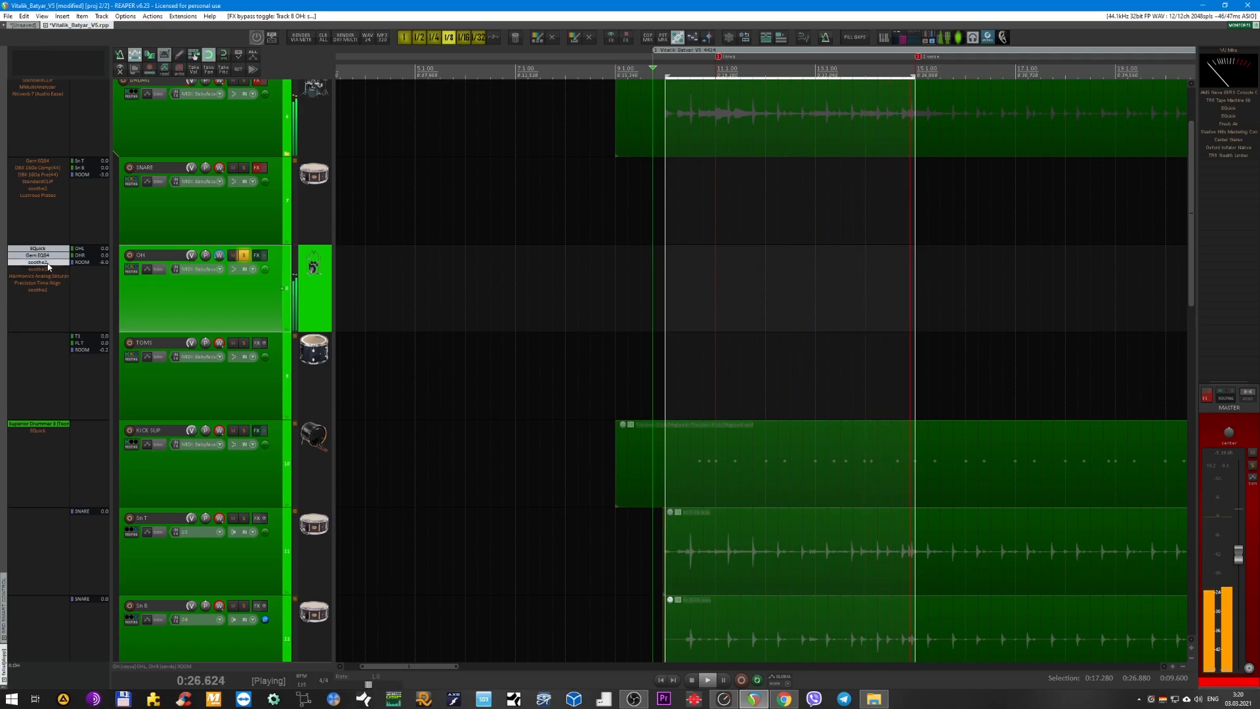
pyautogui.moveTo(795, 199); pyautogui.dragTo(825, 243)
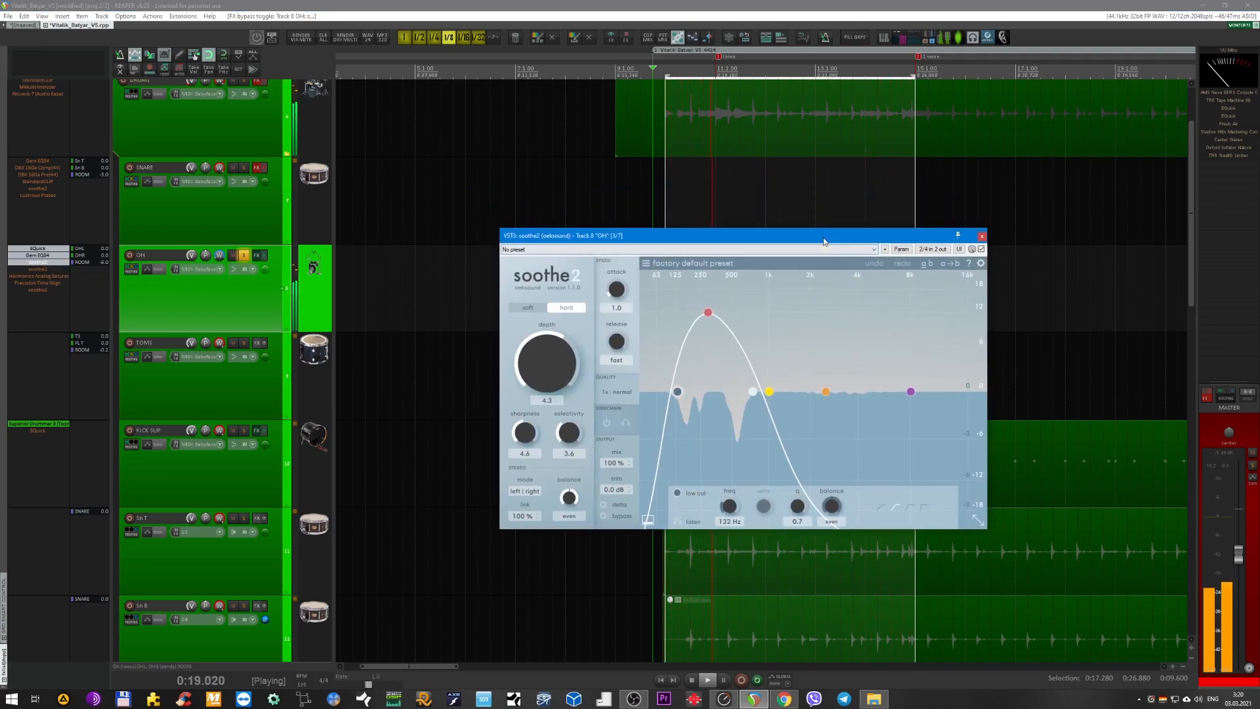
pyautogui.click(41, 269)
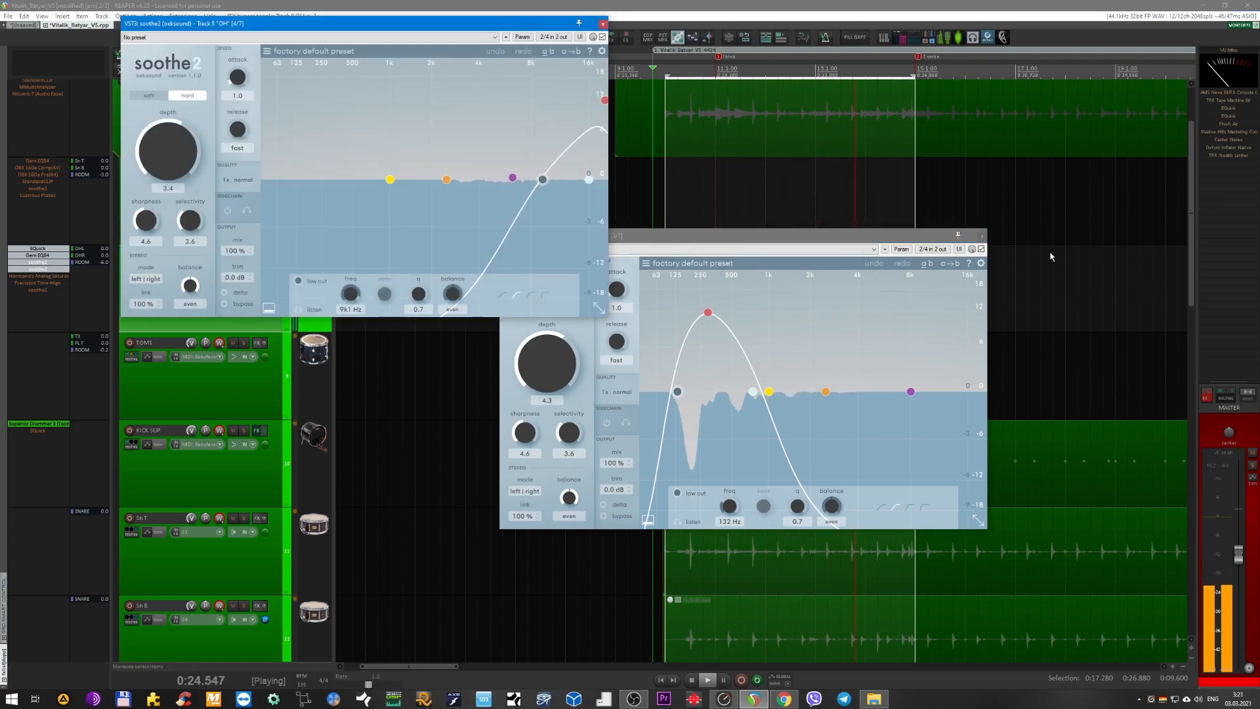
pyautogui.click(982, 235)
pyautogui.moveTo(326, 25); pyautogui.dragTo(718, 240)
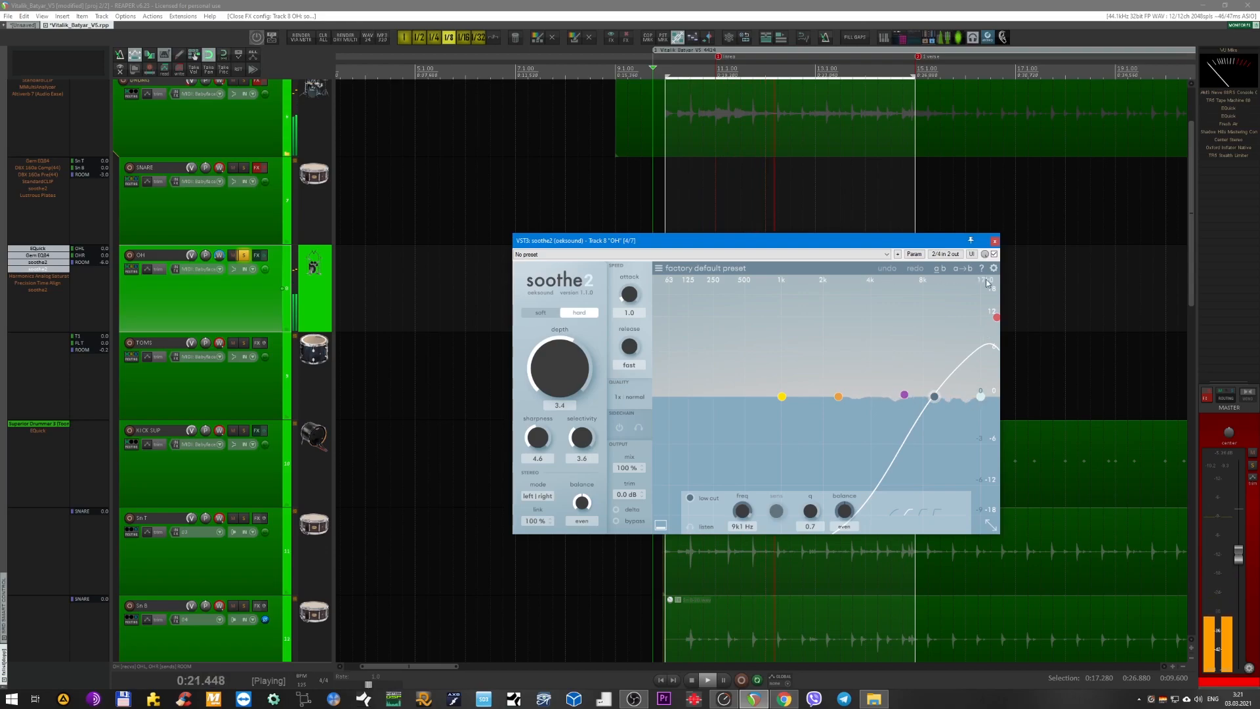
pyautogui.click(995, 242)
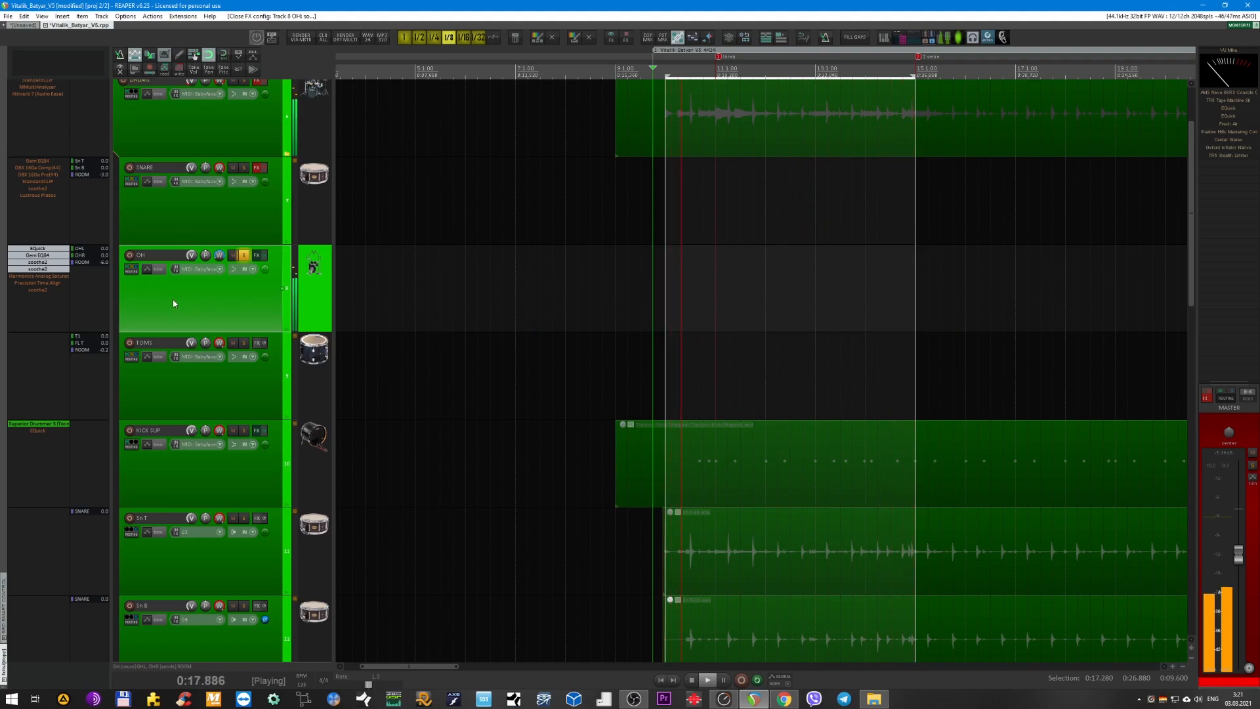
# Enable Harmonics Analog Saturation on the OH bus, compare its sound bypassed and active, and close its window.
pyautogui.keyDown('ctrl'); pyautogui.click(49, 276); pyautogui.keyUp('ctrl')
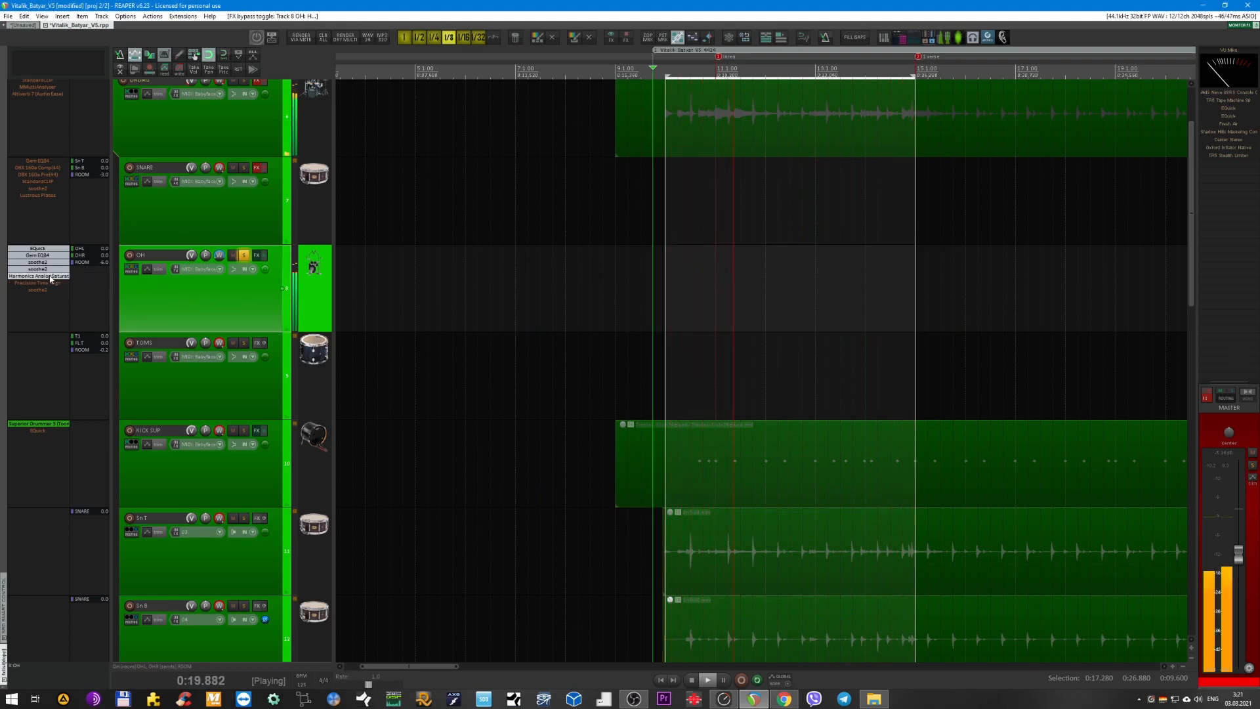
pyautogui.click(51, 277)
pyautogui.moveTo(484, 262); pyautogui.dragTo(654, 295)
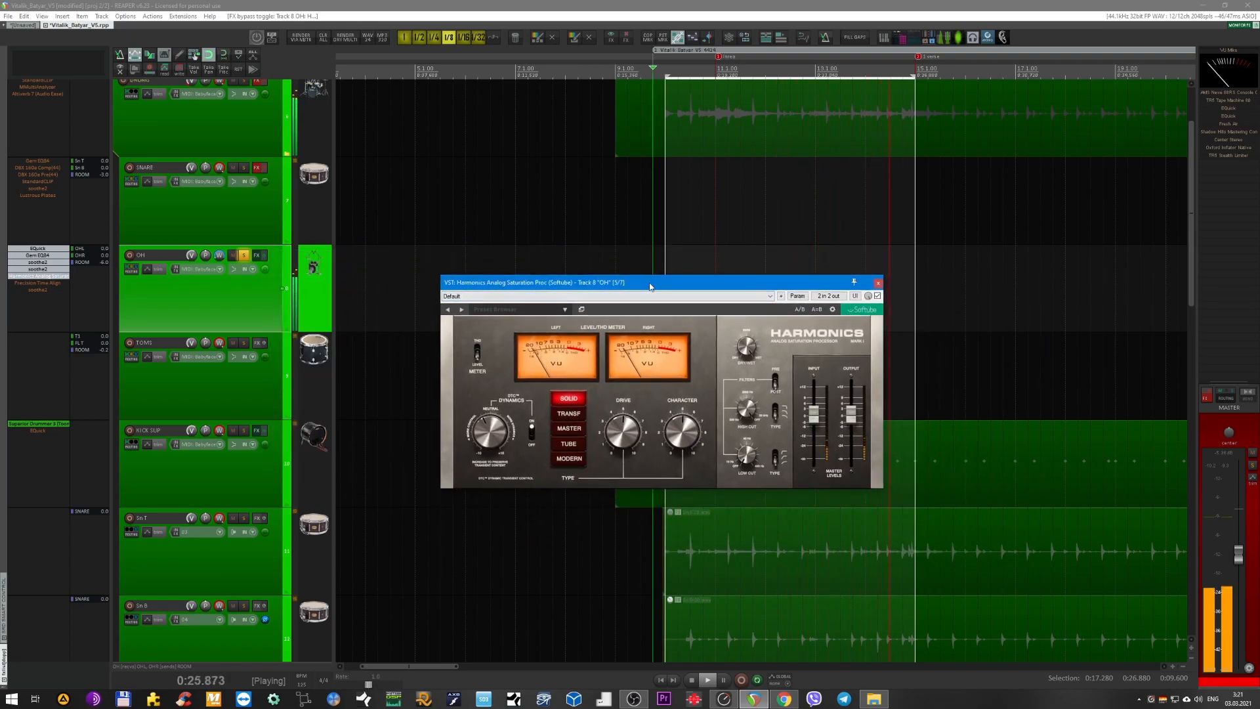
pyautogui.moveTo(651, 287); pyautogui.dragTo(614, 293)
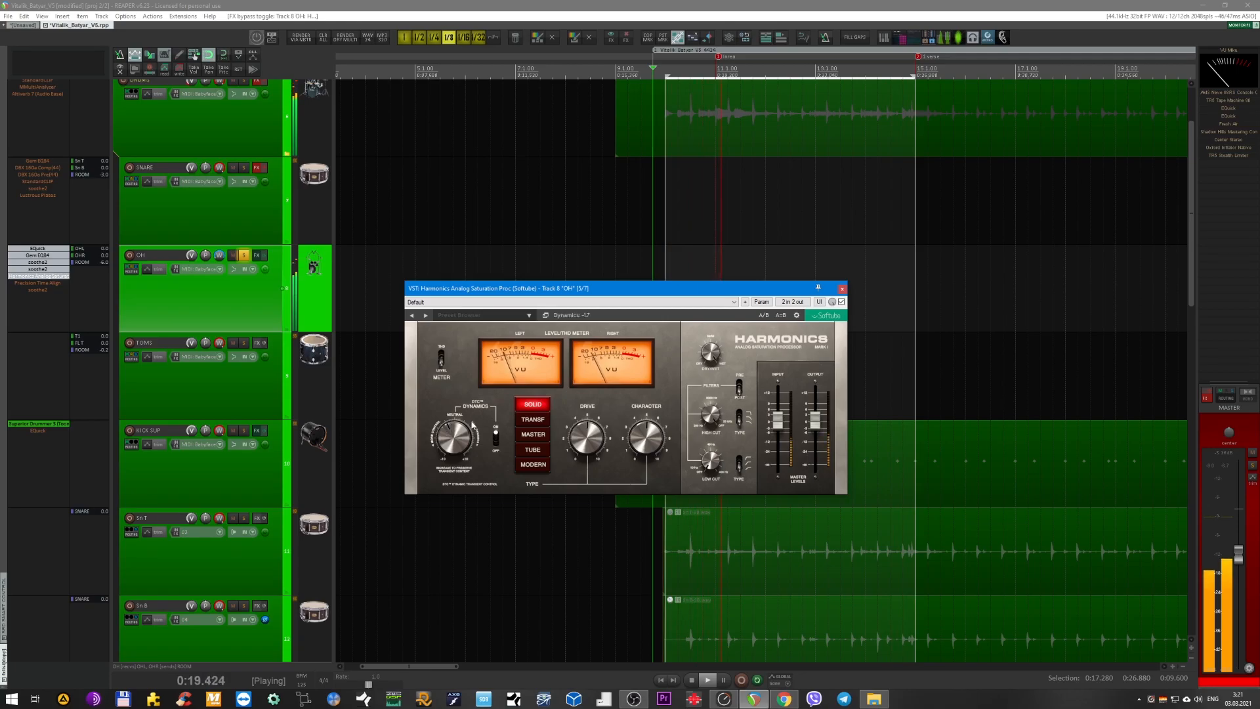
pyautogui.click(841, 301)
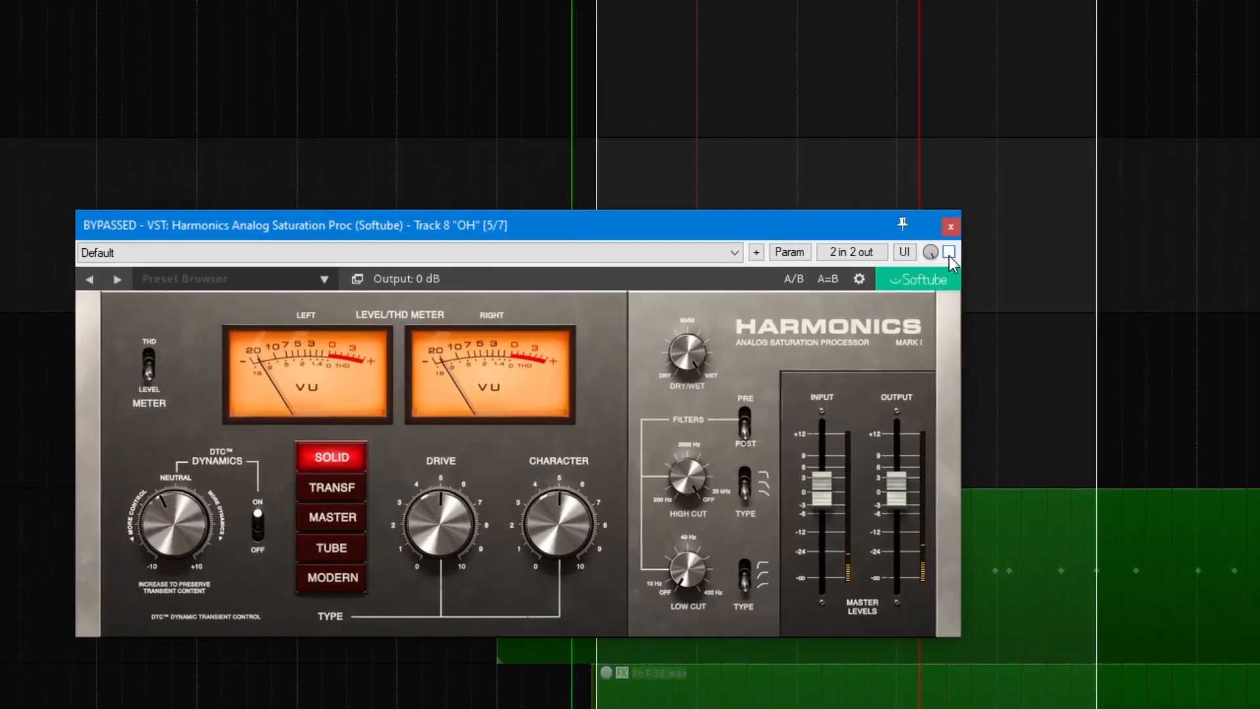
pyautogui.click(945, 252)
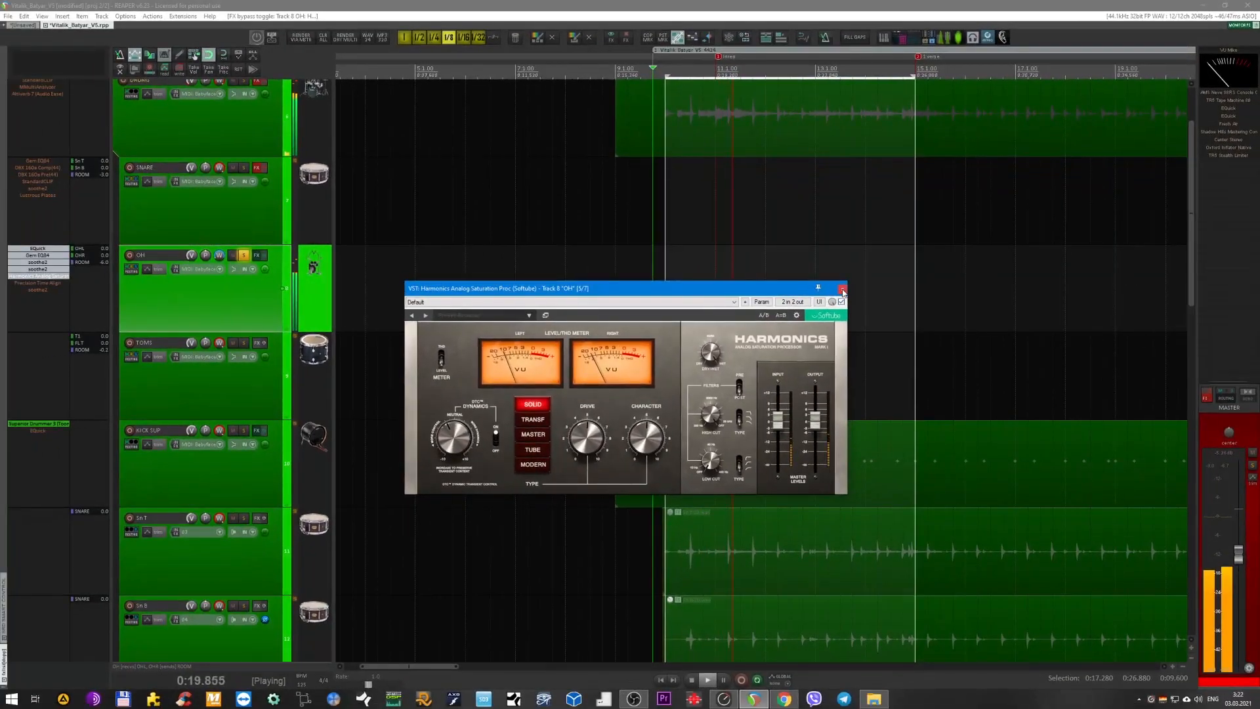
pyautogui.click(814, 280)
# Enable Precision Time Align on the OH bus, open its window, and stop playback.
pyautogui.keyDown('shift'); pyautogui.click(54, 283); pyautogui.keyUp('shift')
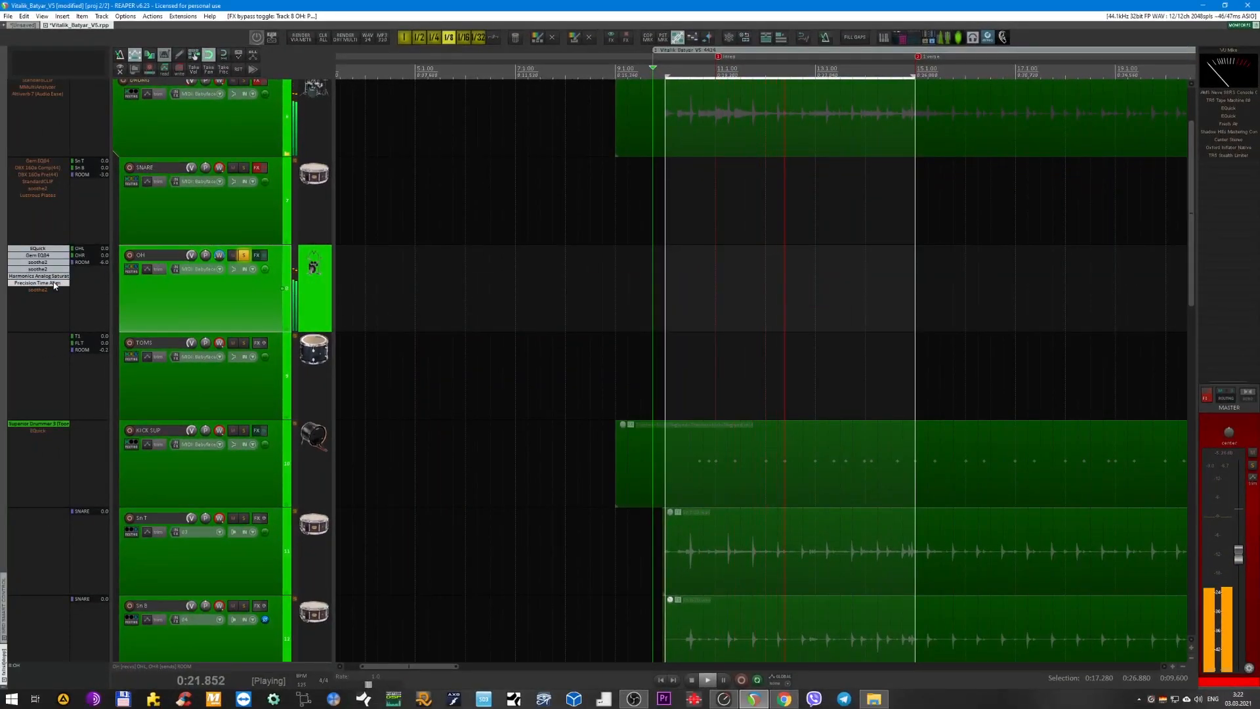
pyautogui.click(54, 283)
pyautogui.moveTo(687, 153); pyautogui.dragTo(476, 295)
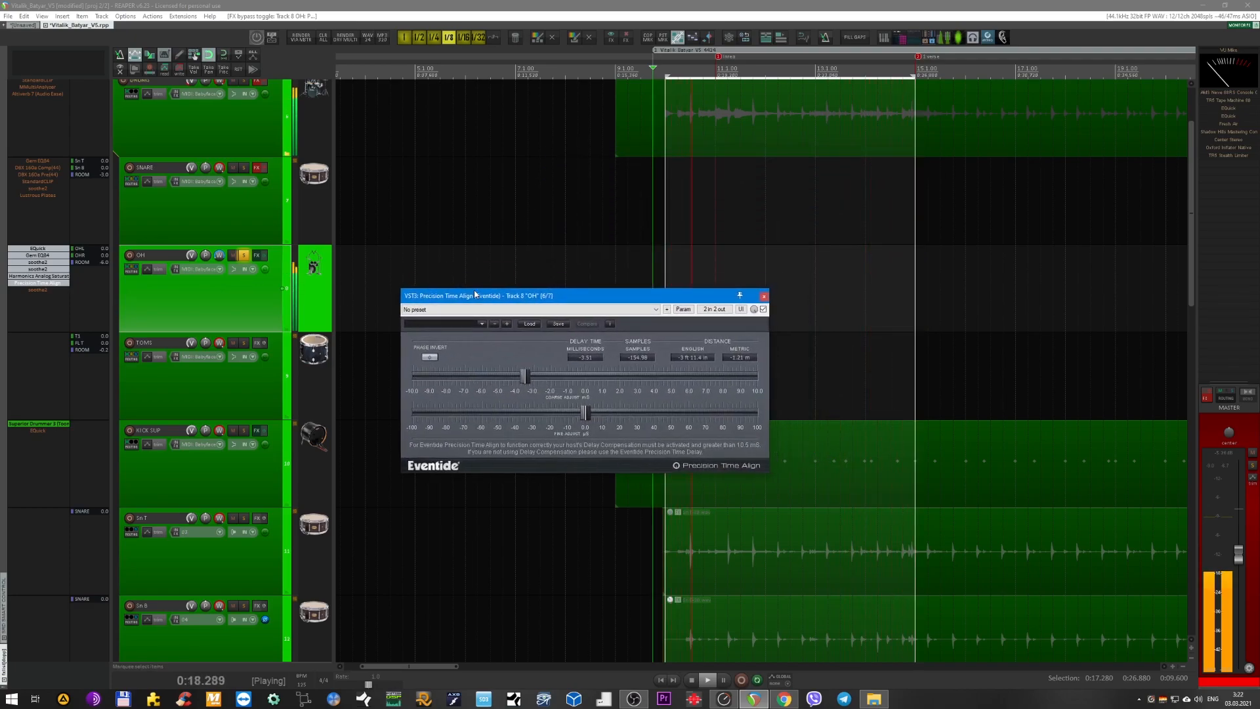
pyautogui.press('space')
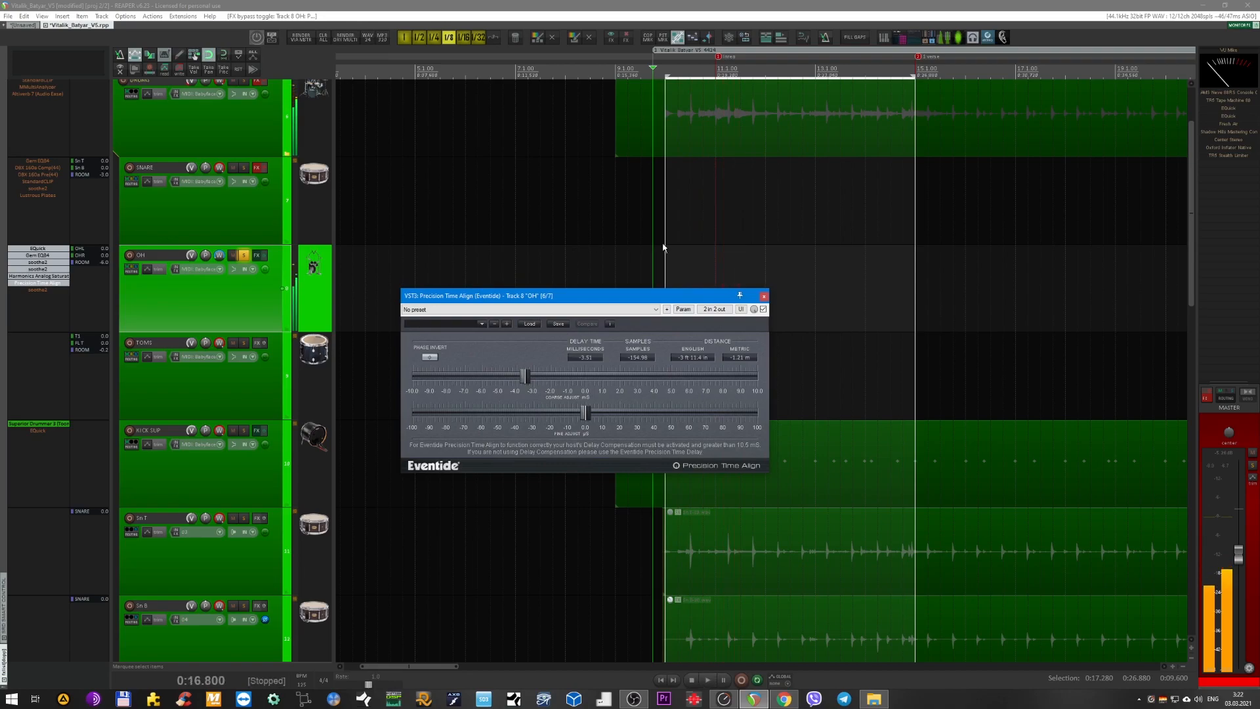
# Examine the delay time, samples and metric distance in the OH bus's Precision Time Align, and close its window.
pyautogui.scroll(4, 699, 246)
pyautogui.scroll(-2, 691, 265)
pyautogui.moveTo(668, 296); pyautogui.dragTo(496, 428)
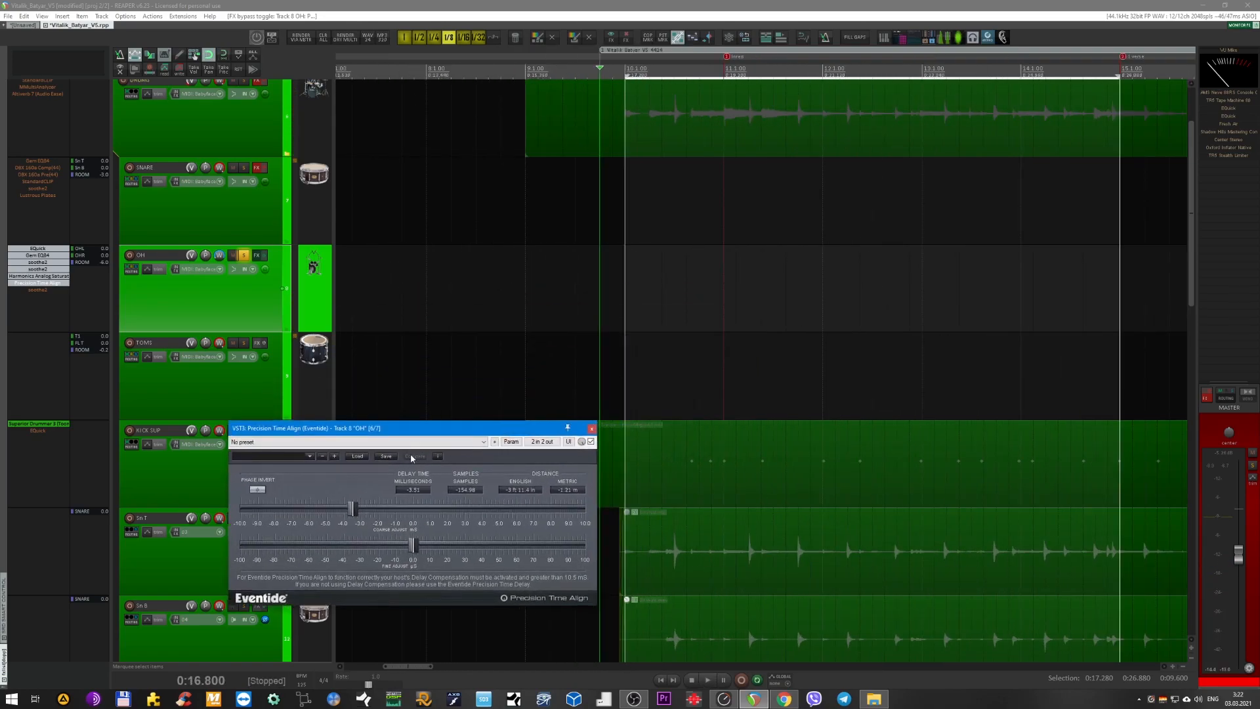
pyautogui.moveTo(400, 436); pyautogui.dragTo(488, 393)
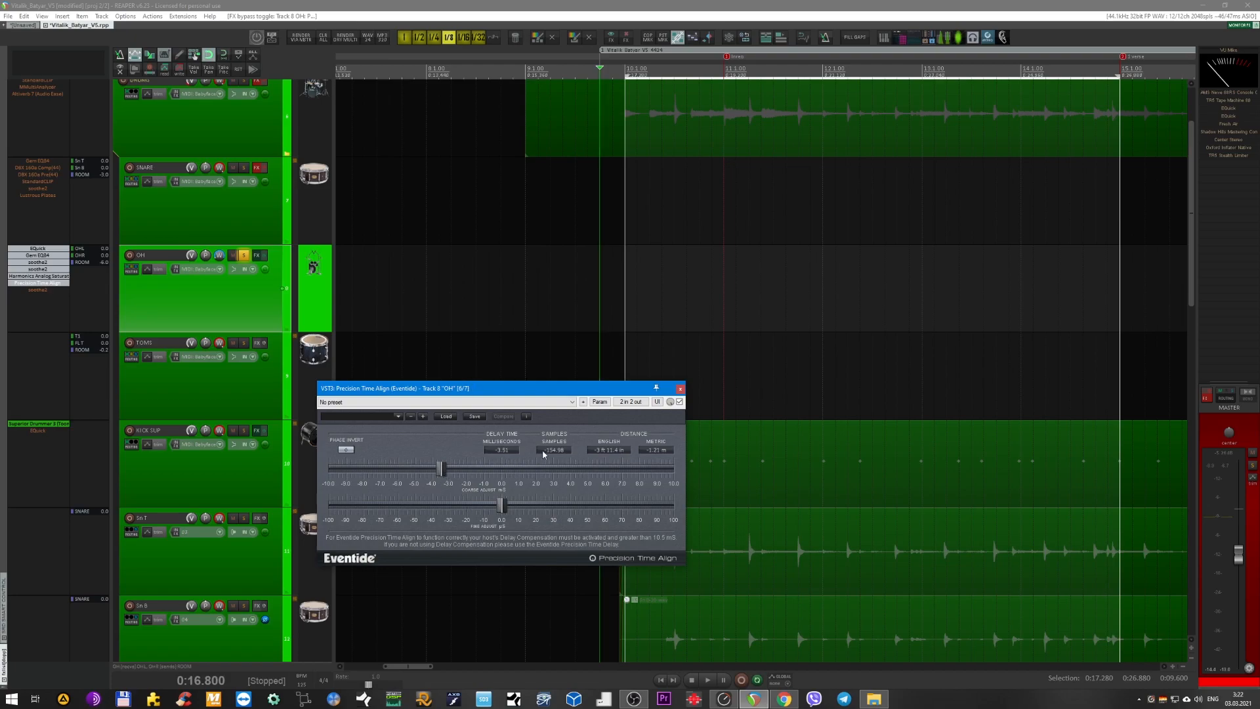
pyautogui.click(653, 452)
pyautogui.click(657, 450)
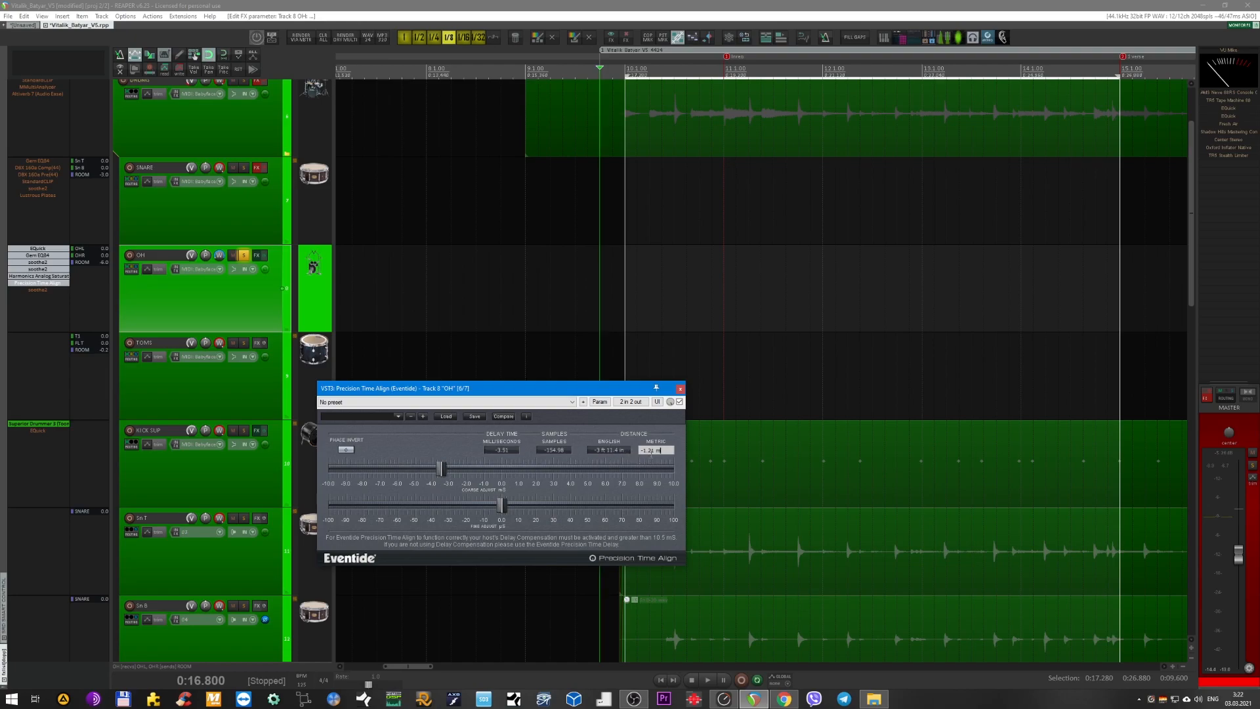
pyautogui.moveTo(606, 393); pyautogui.dragTo(640, 379)
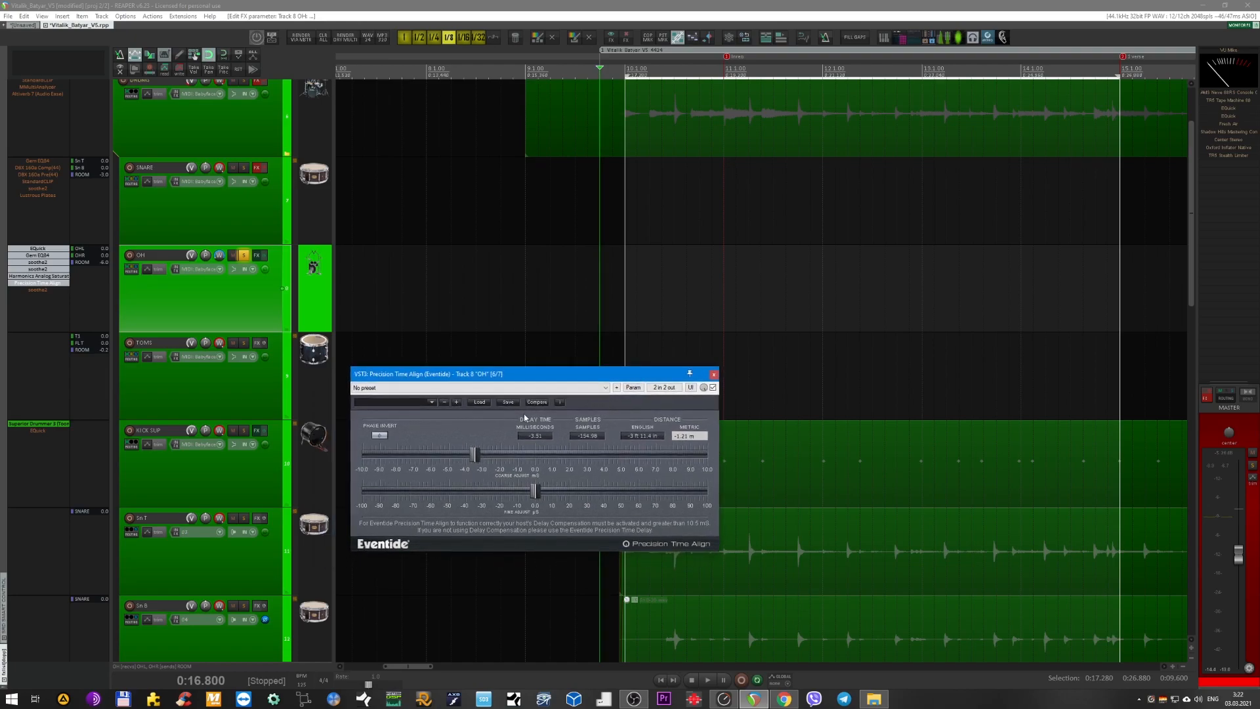
pyautogui.click(441, 420)
pyautogui.click(223, 311)
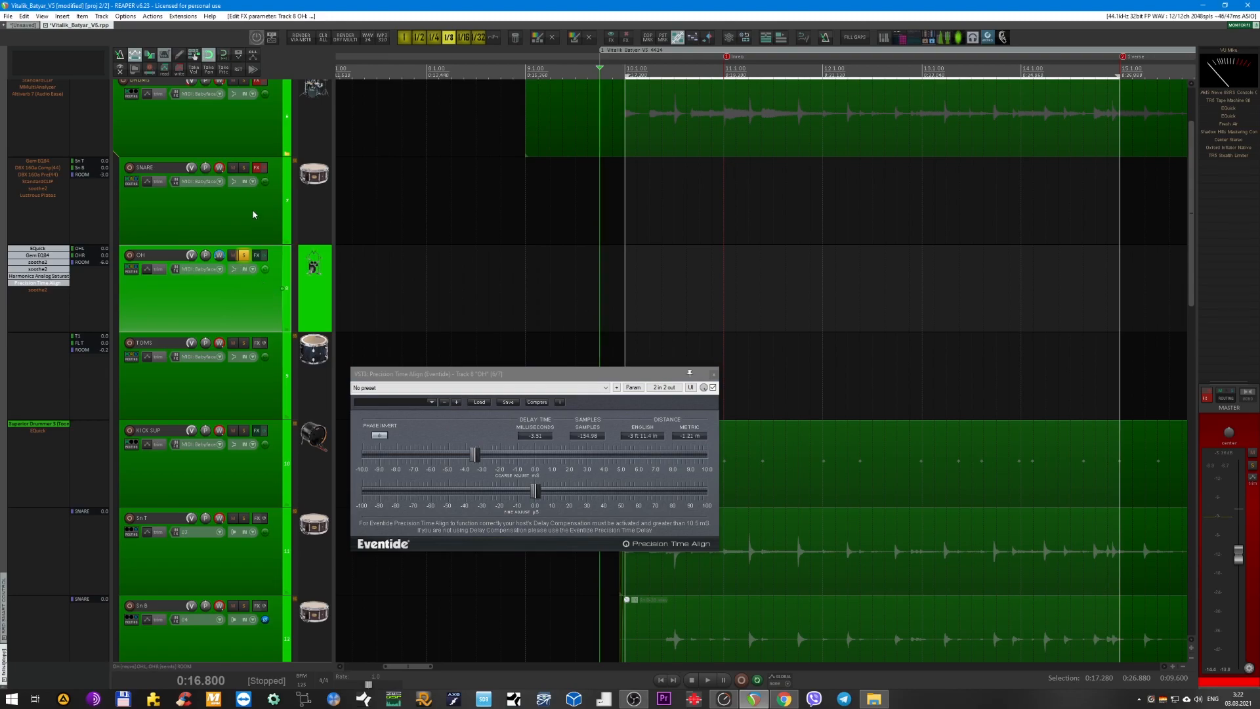
pyautogui.click(710, 376)
# Enable the last soothe2 on the OH bus, compare its sound bypassed and active during playback, and close its window.
pyautogui.click(41, 290)
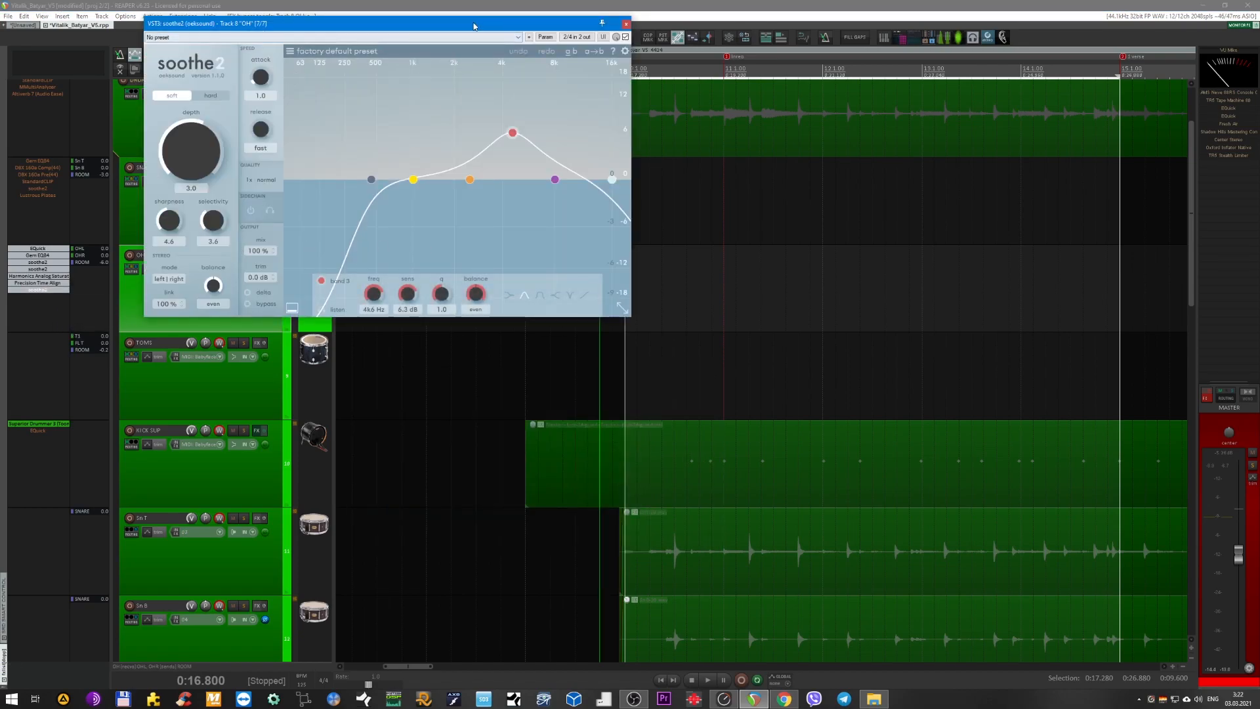
pyautogui.moveTo(474, 25); pyautogui.dragTo(711, 260)
pyautogui.press('space')
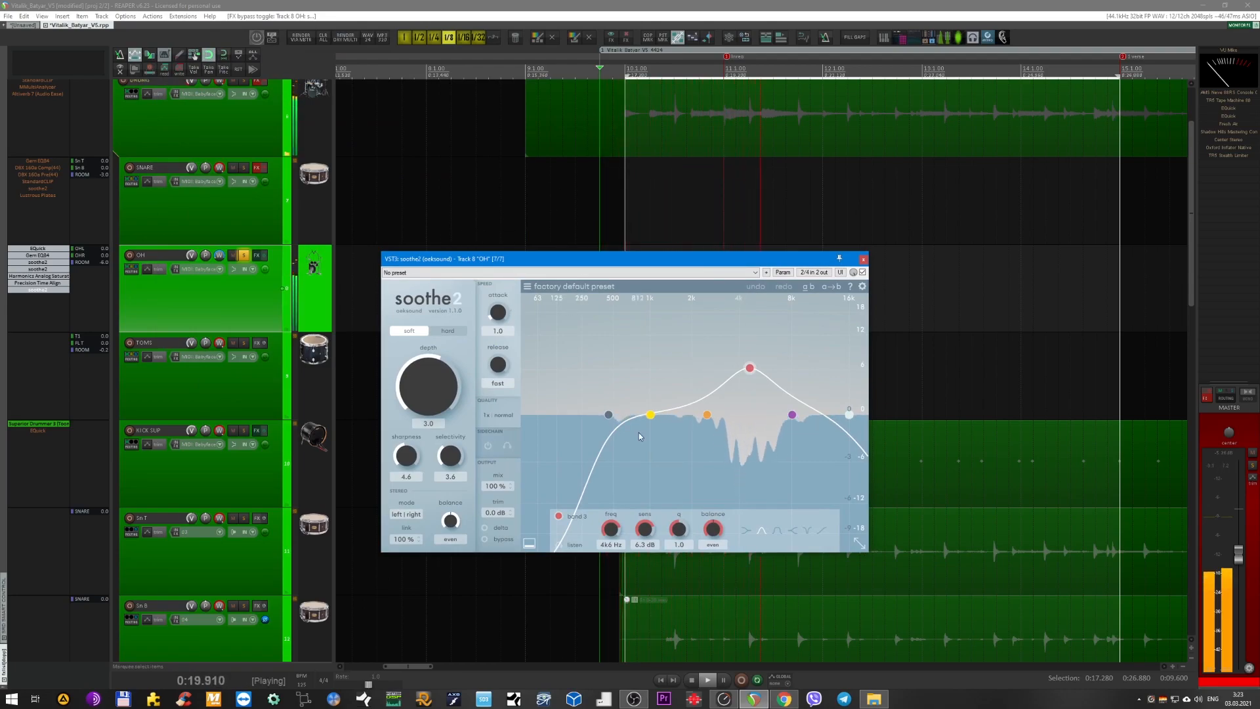
pyautogui.click(485, 540)
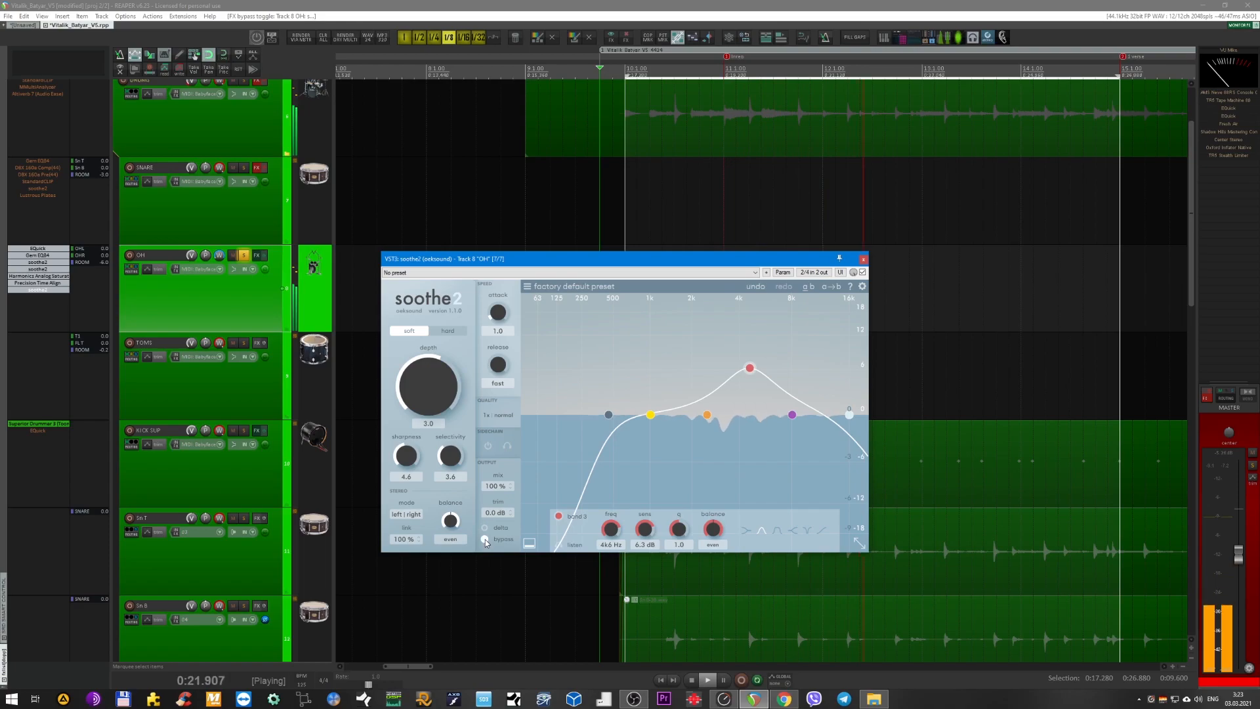
pyautogui.press('space')
pyautogui.press('space')
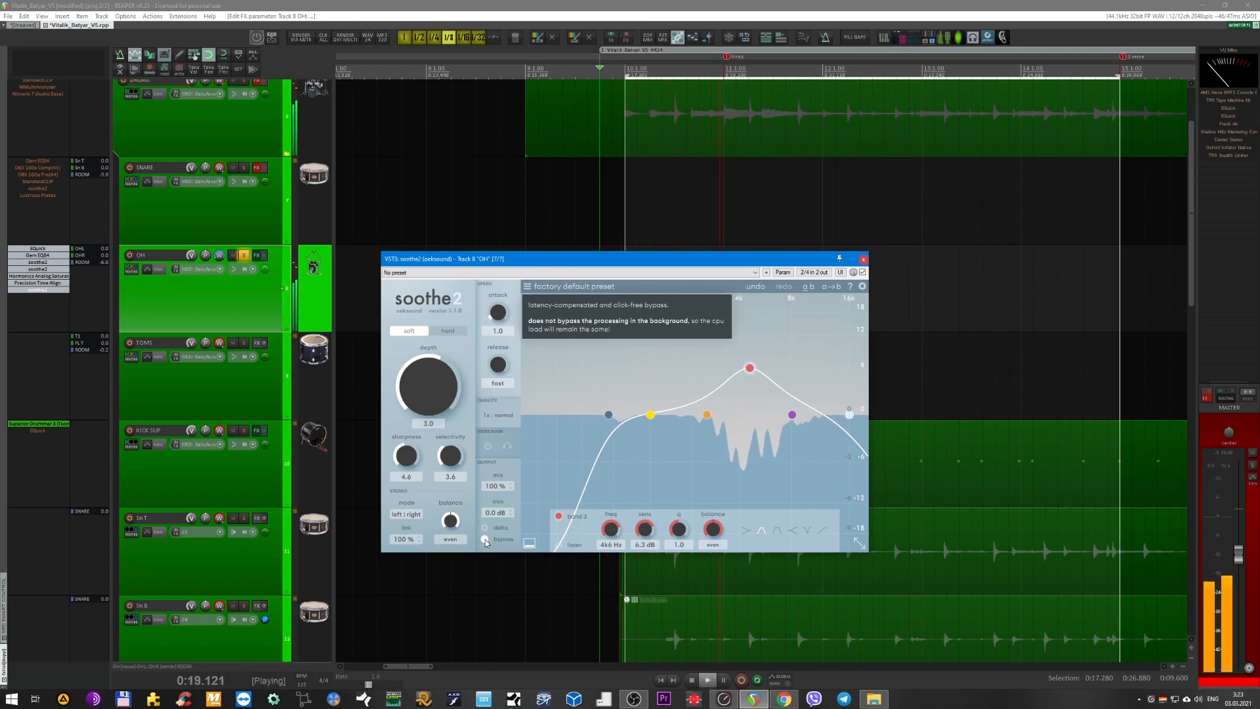
pyautogui.press('space')
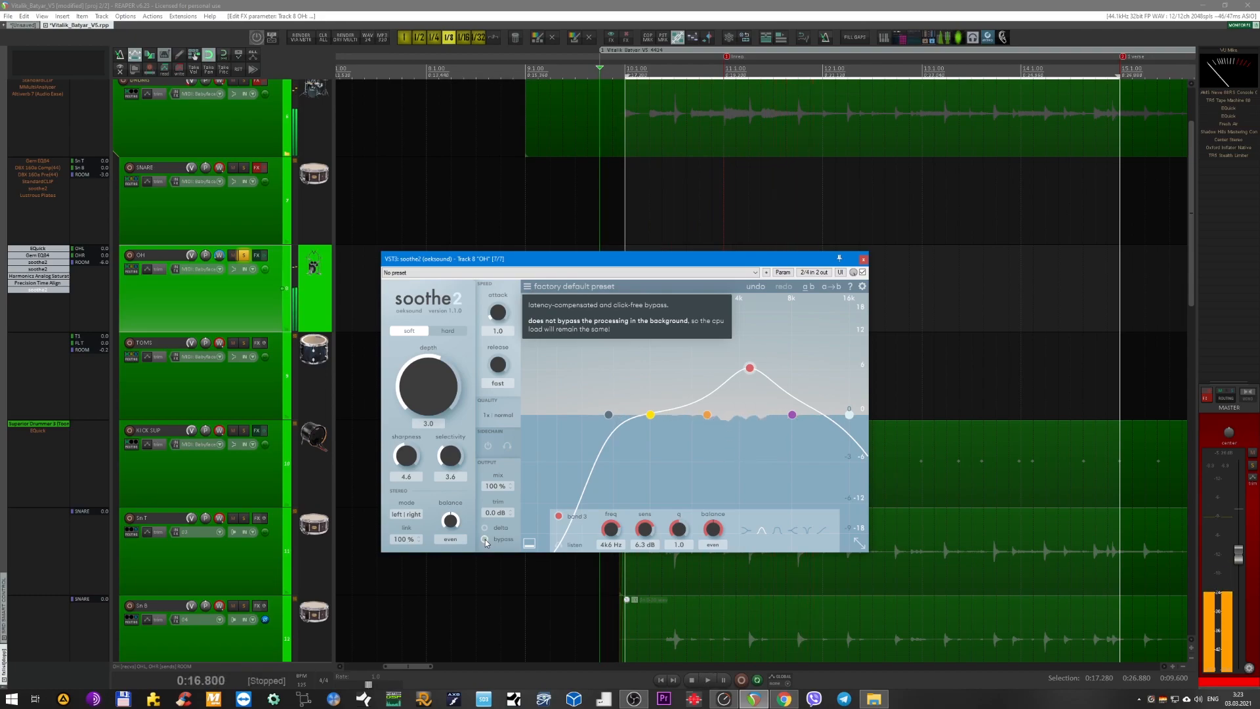
pyautogui.press('space')
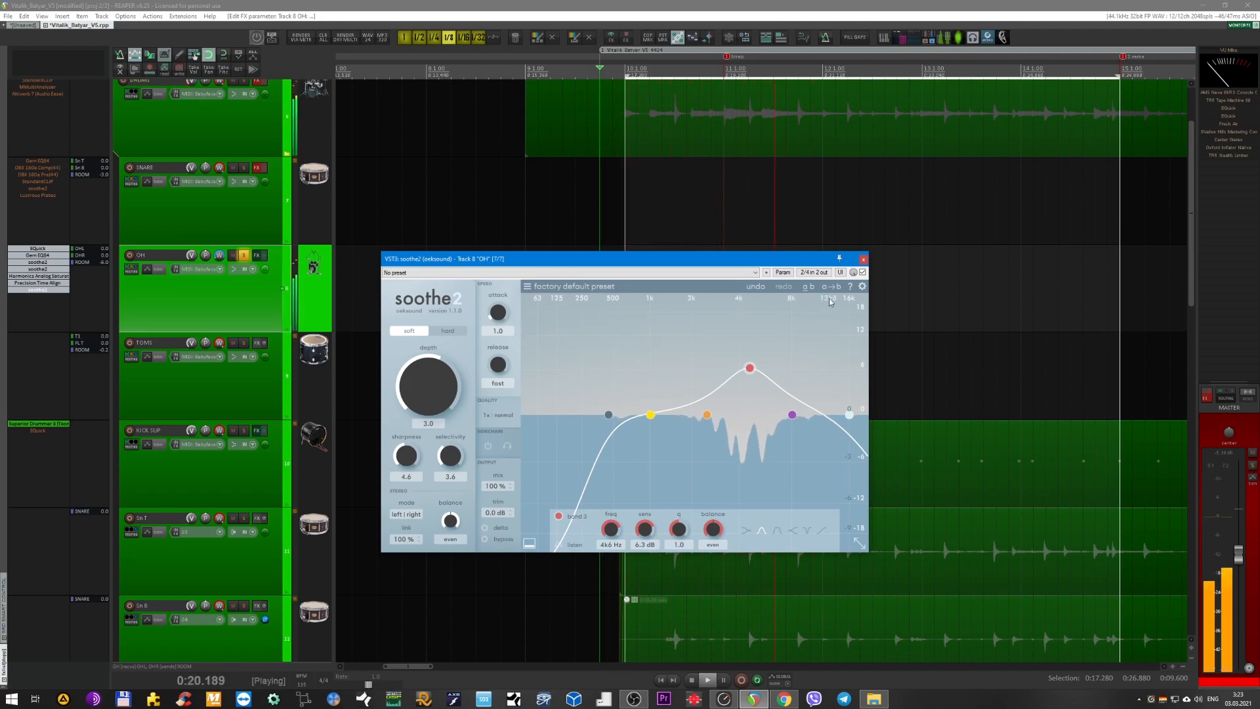
pyautogui.press('space')
pyautogui.click(863, 259)
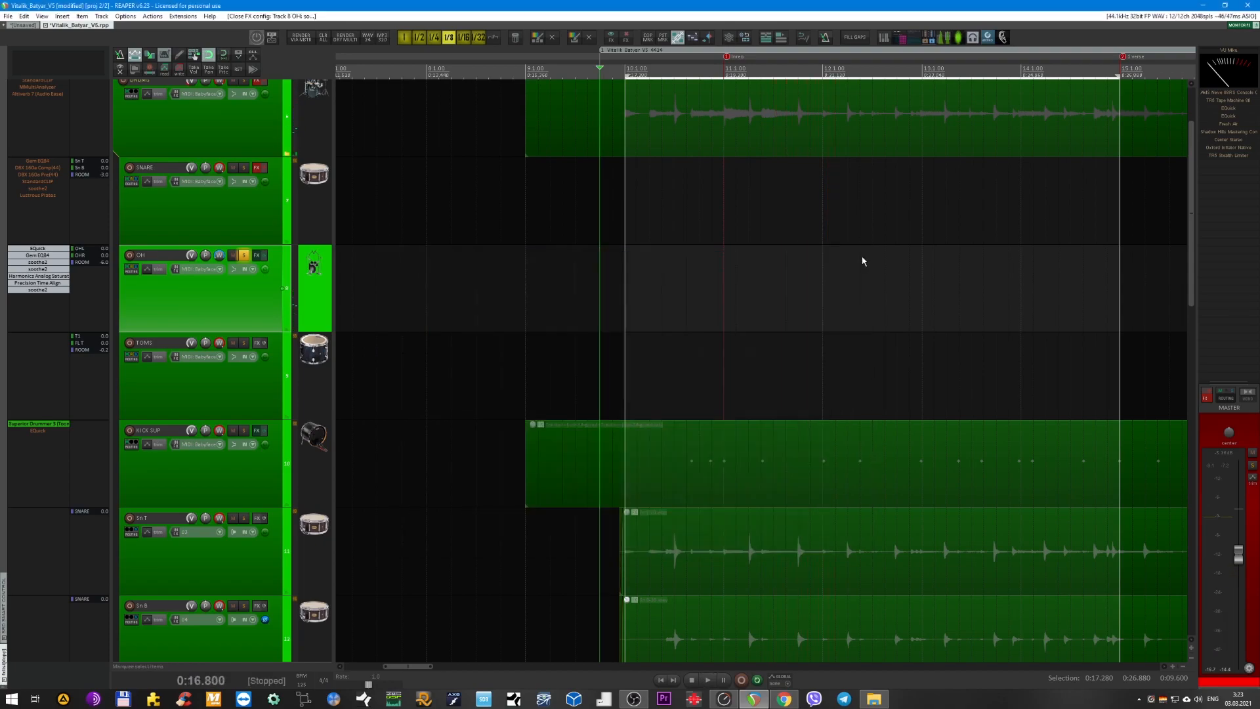
# Clear the solo on the OH bus.
pyautogui.scroll(-2, 544, 317)
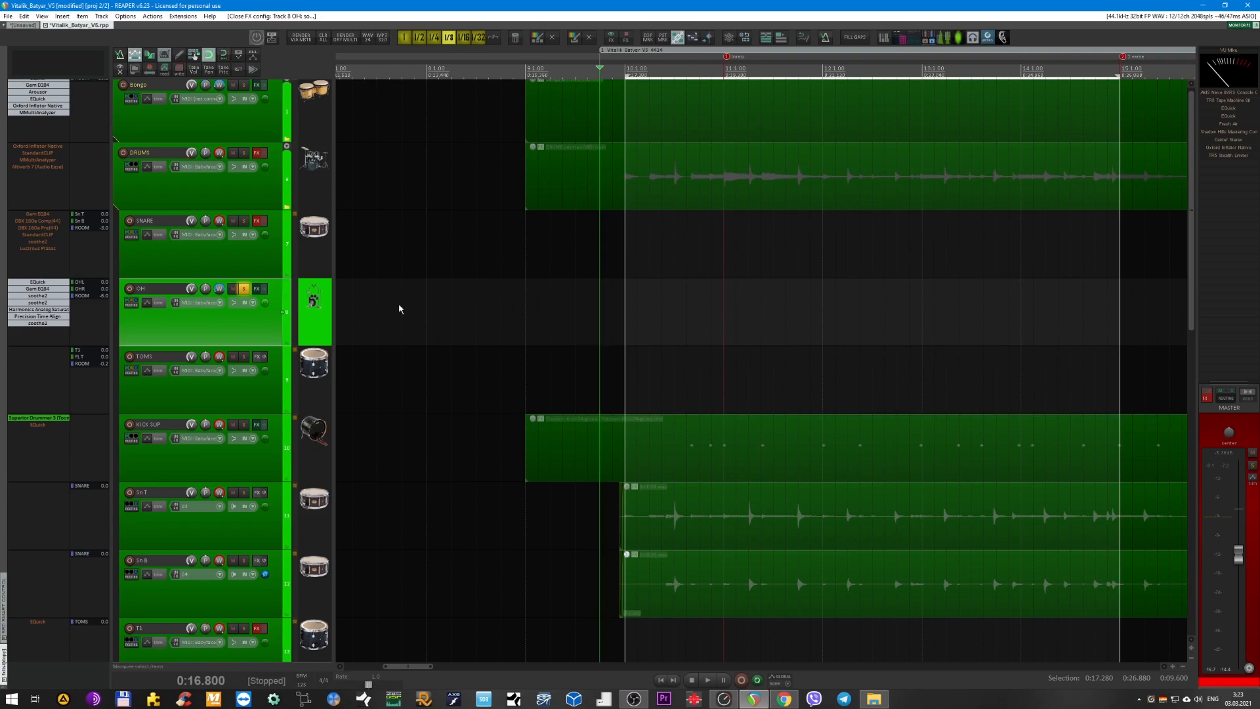
pyautogui.scroll(2, 407, 305)
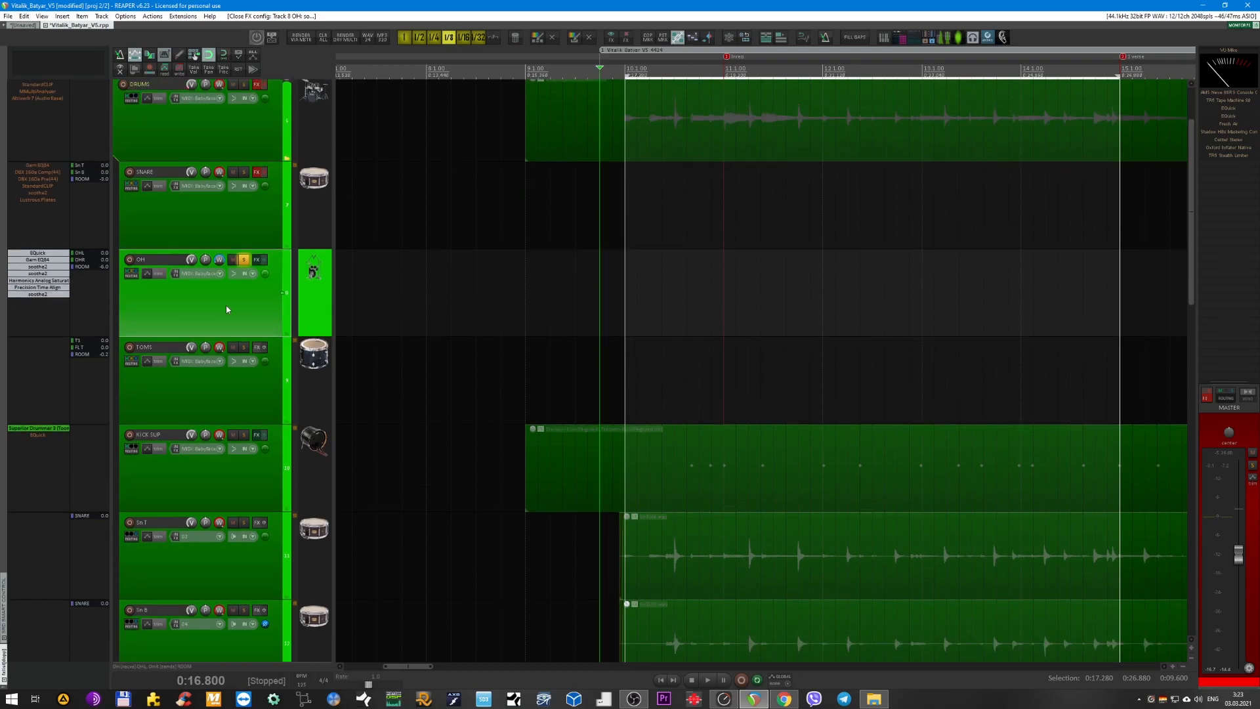
pyautogui.scroll(1, 500, 242)
pyautogui.scroll(1, 450, 337)
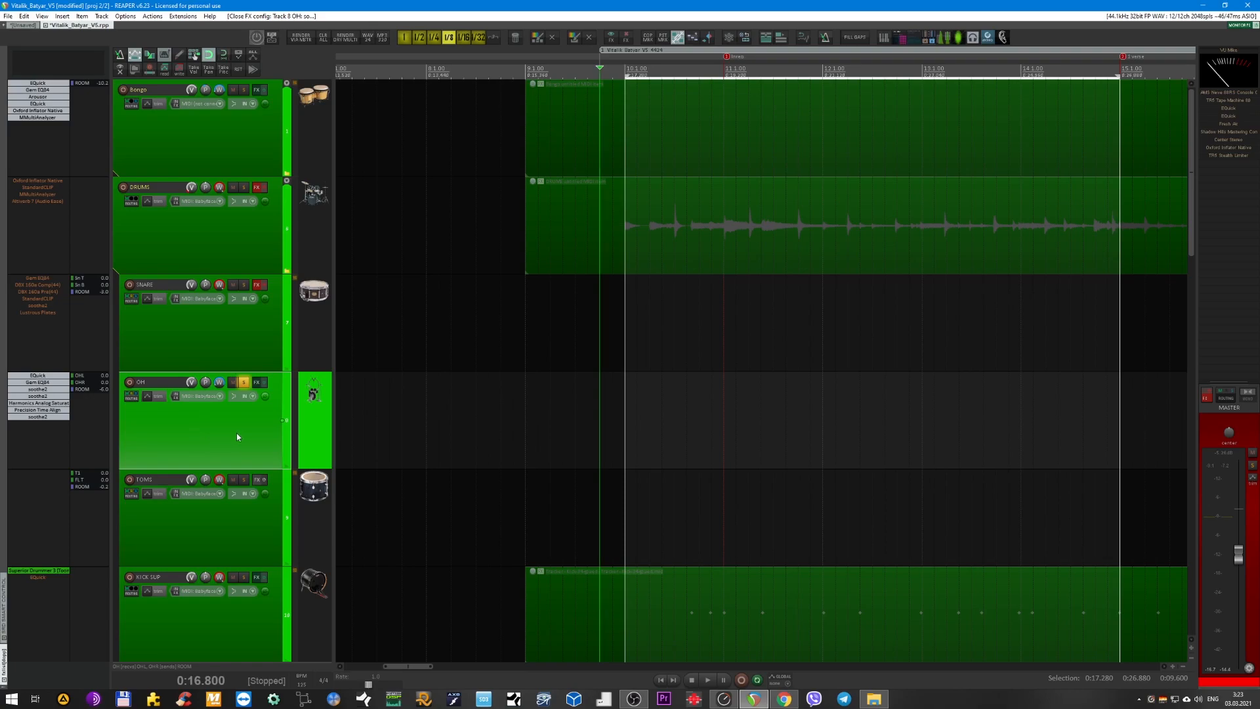
pyautogui.press('F6')
pyautogui.scroll(-1, 430, 413)
pyautogui.scroll(-3, 428, 419)
pyautogui.scroll(3, 427, 421)
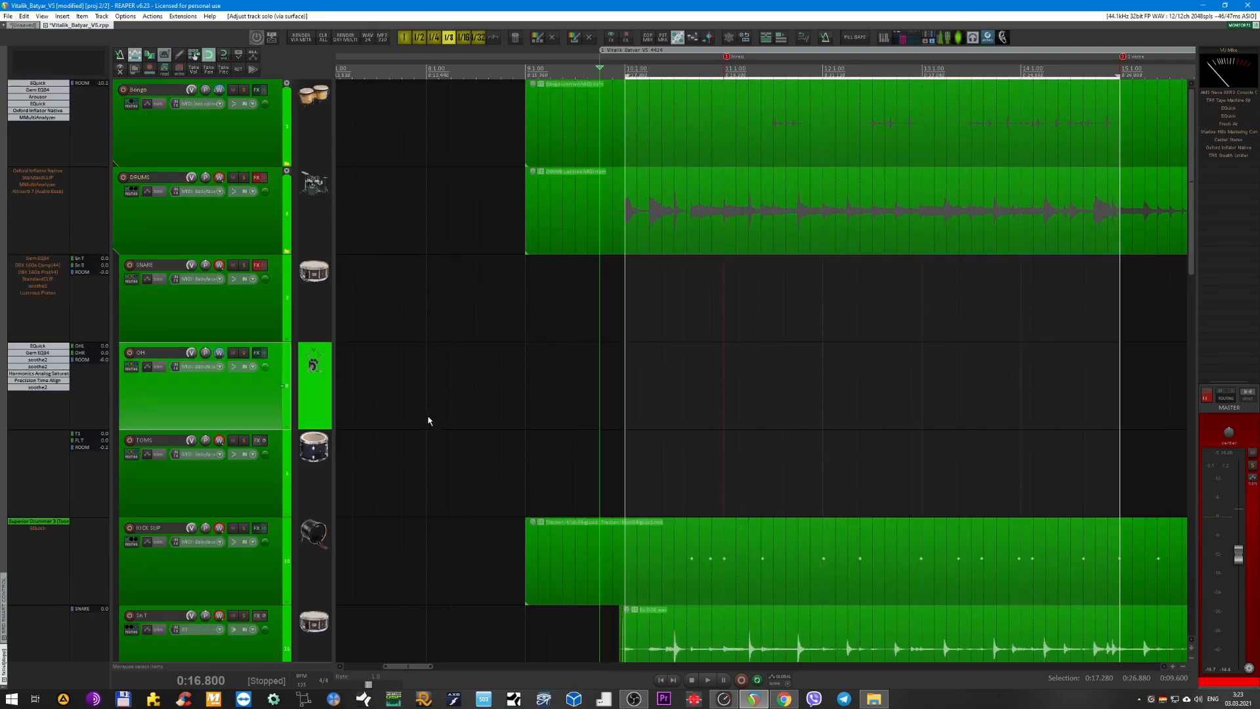
# Select and solo the SNARE bus and start looped playback.
pyautogui.click(214, 320)
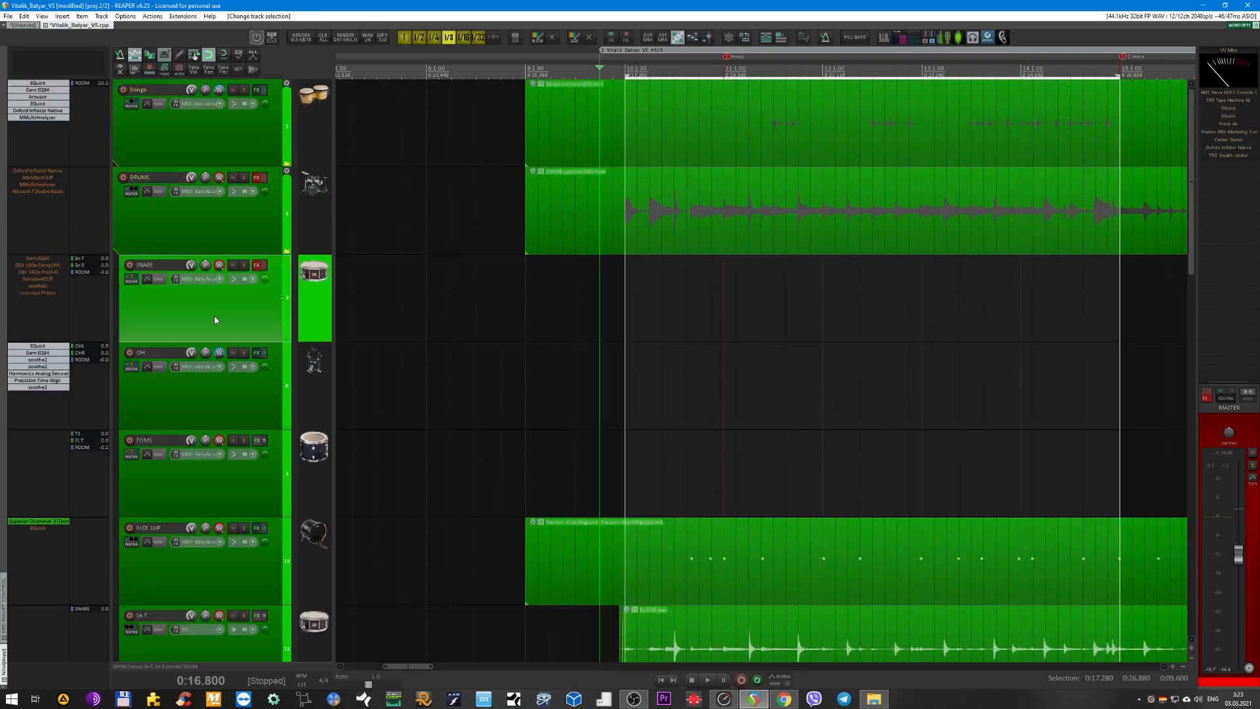
pyautogui.click(245, 265)
pyautogui.press('space')
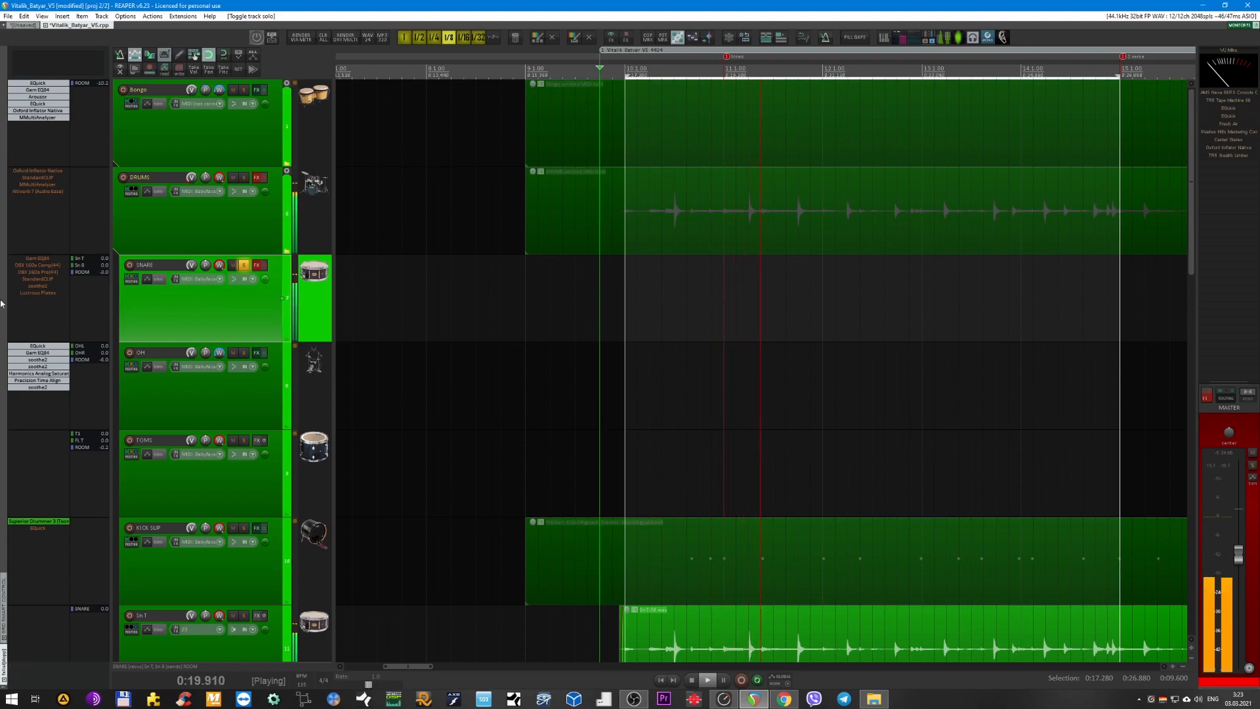
# Open the SNARE bus's Gem EQ84, place its window over the arrangement, and stop playback.
pyautogui.click(36, 260)
pyautogui.keyDown('shift'); pyautogui.click(36, 259); pyautogui.keyUp('shift')
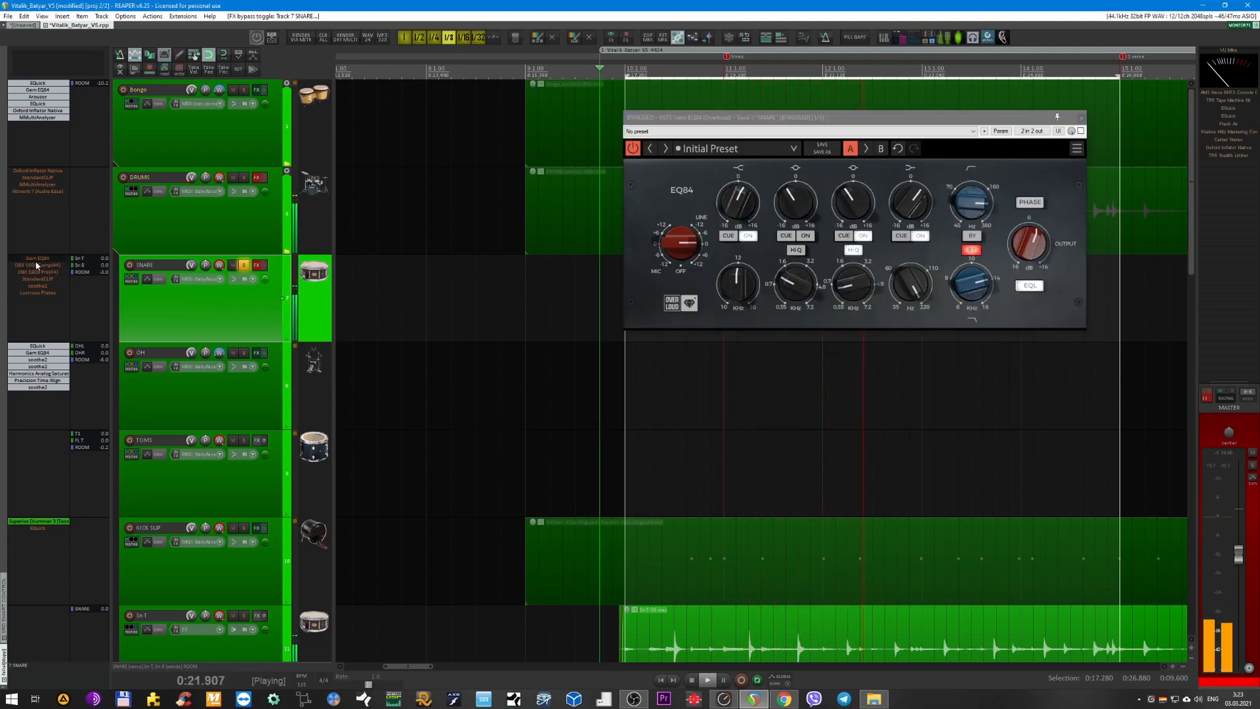
pyautogui.moveTo(689, 117); pyautogui.dragTo(552, 289)
pyautogui.press('space')
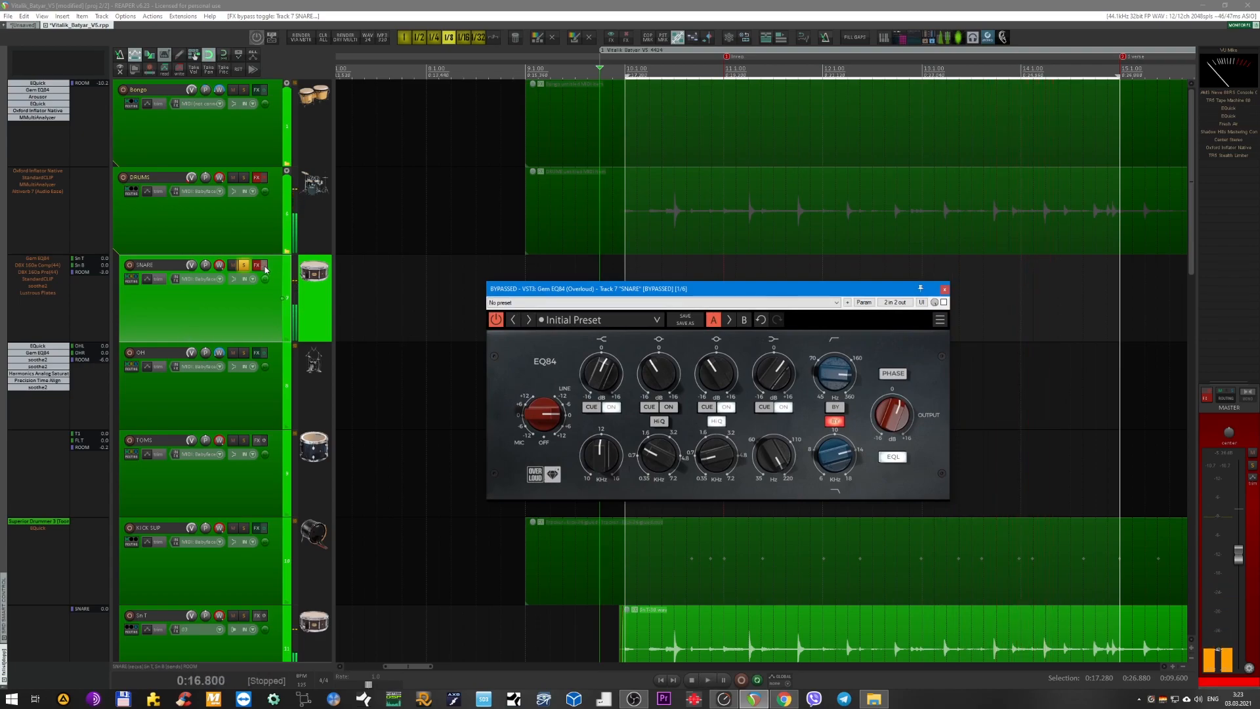
# Switch on the SNARE bus's effects chain with only Gem EQ84 enabled and all following plug-ins bypassed.
pyautogui.click(264, 266)
pyautogui.keyDown('shift'); pyautogui.click(42, 260); pyautogui.keyUp('shift')
pyautogui.keyDown('shift'); pyautogui.click(42, 293); pyautogui.keyUp('shift')
pyautogui.keyDown('shift'); pyautogui.click(40, 286); pyautogui.keyUp('shift')
pyautogui.keyDown('shift'); pyautogui.click(38, 279); pyautogui.keyUp('shift')
pyautogui.keyDown('shift'); pyautogui.click(38, 272); pyautogui.keyUp('shift')
pyautogui.keyDown('shift'); pyautogui.click(38, 266); pyautogui.keyUp('shift')
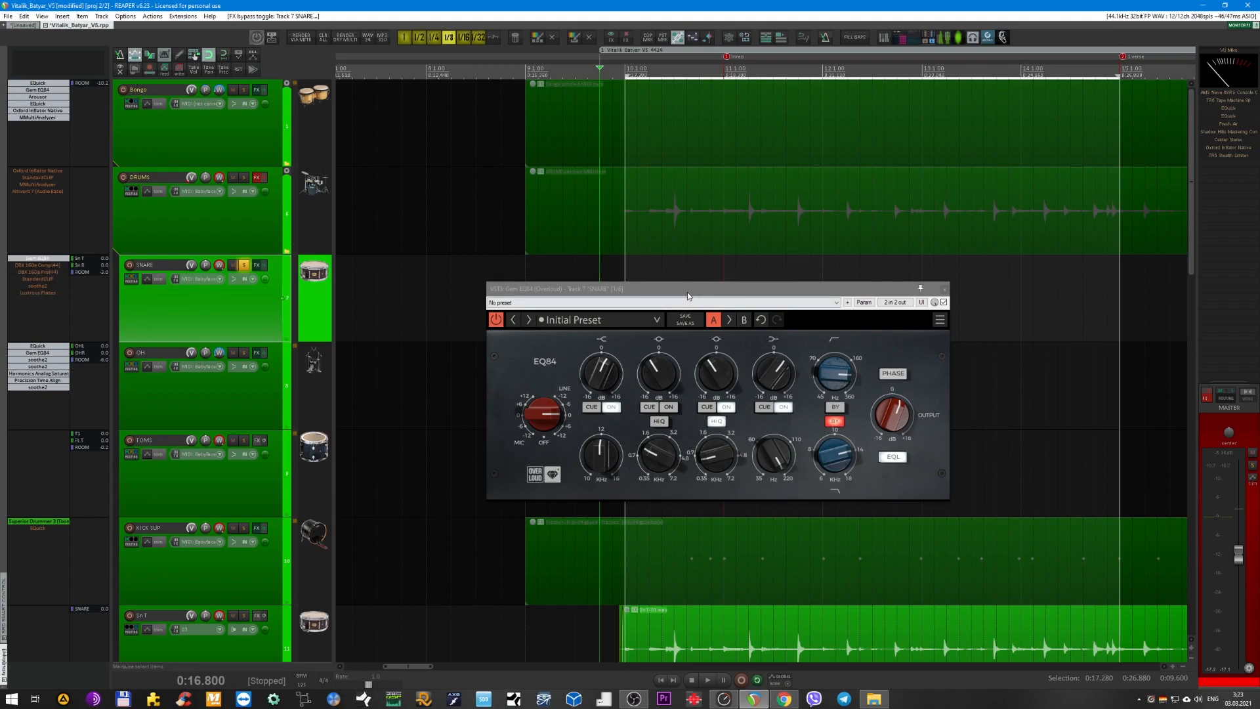
# Restart playback and turn off the high-shelf, third and low-shelf bands in the SNARE Gem EQ84.
pyautogui.moveTo(689, 296); pyautogui.dragTo(672, 304)
pyautogui.press('space')
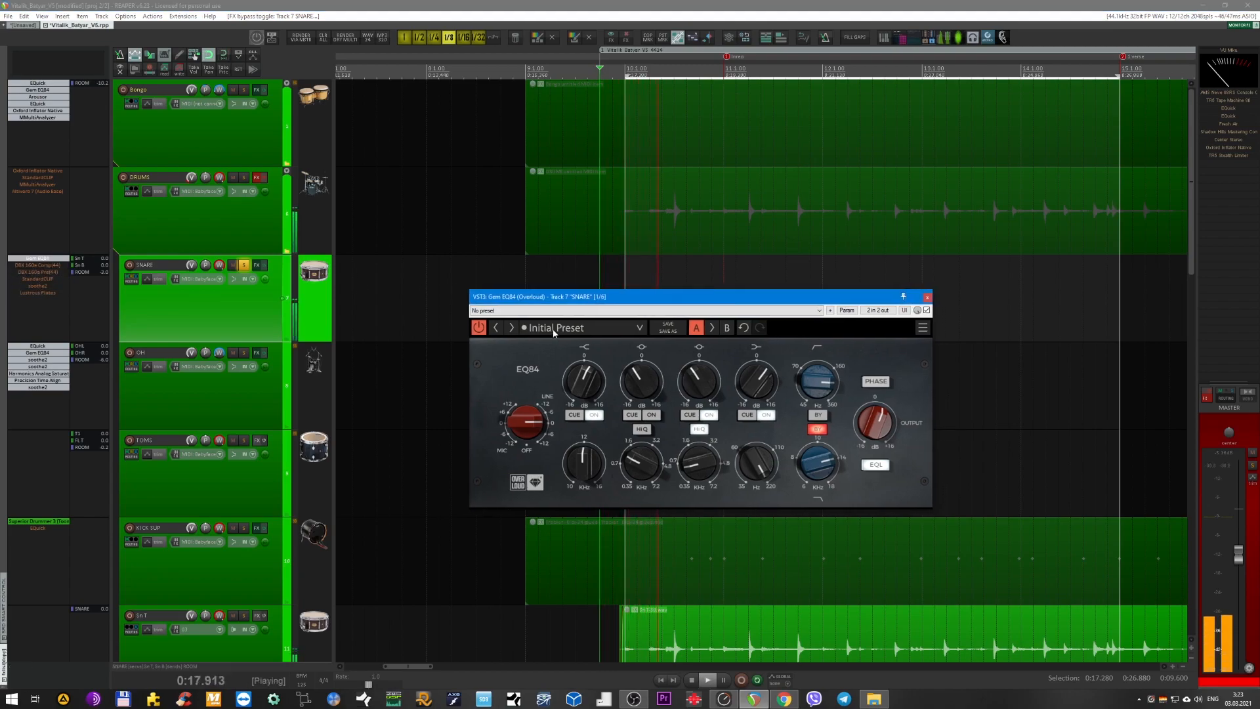
pyautogui.moveTo(555, 296); pyautogui.dragTo(531, 295)
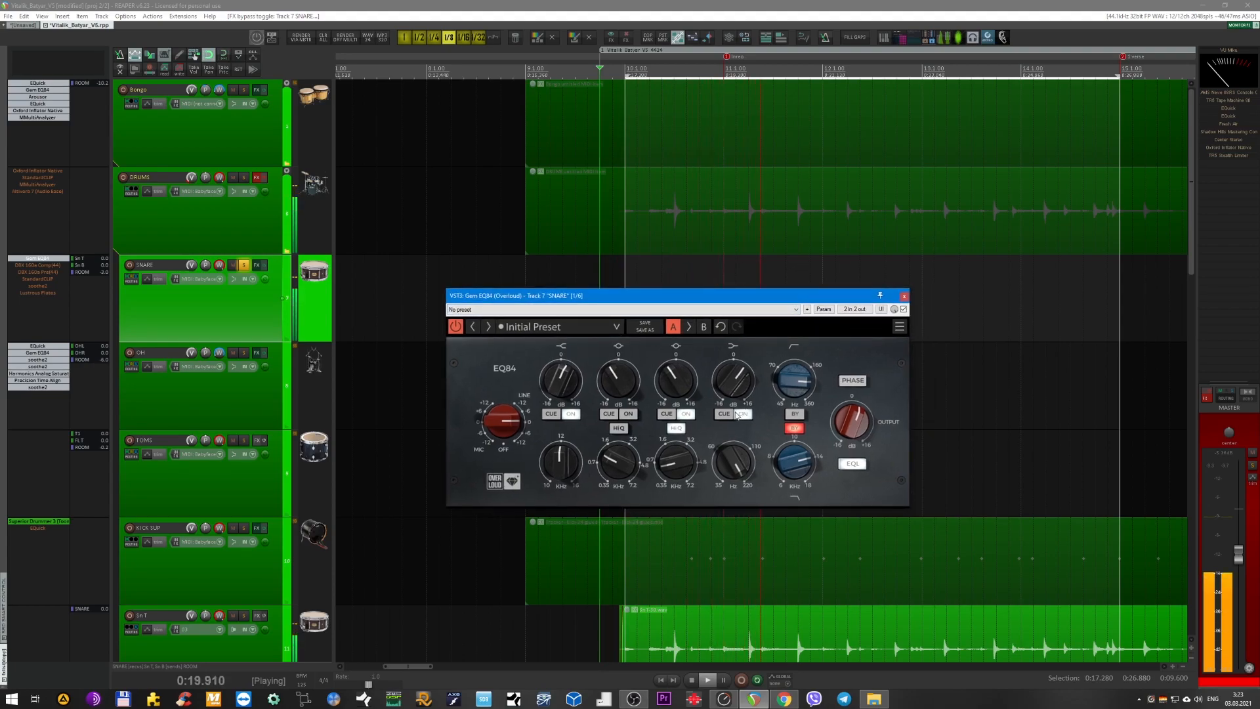
pyautogui.click(570, 414)
pyautogui.click(684, 414)
pyautogui.click(743, 413)
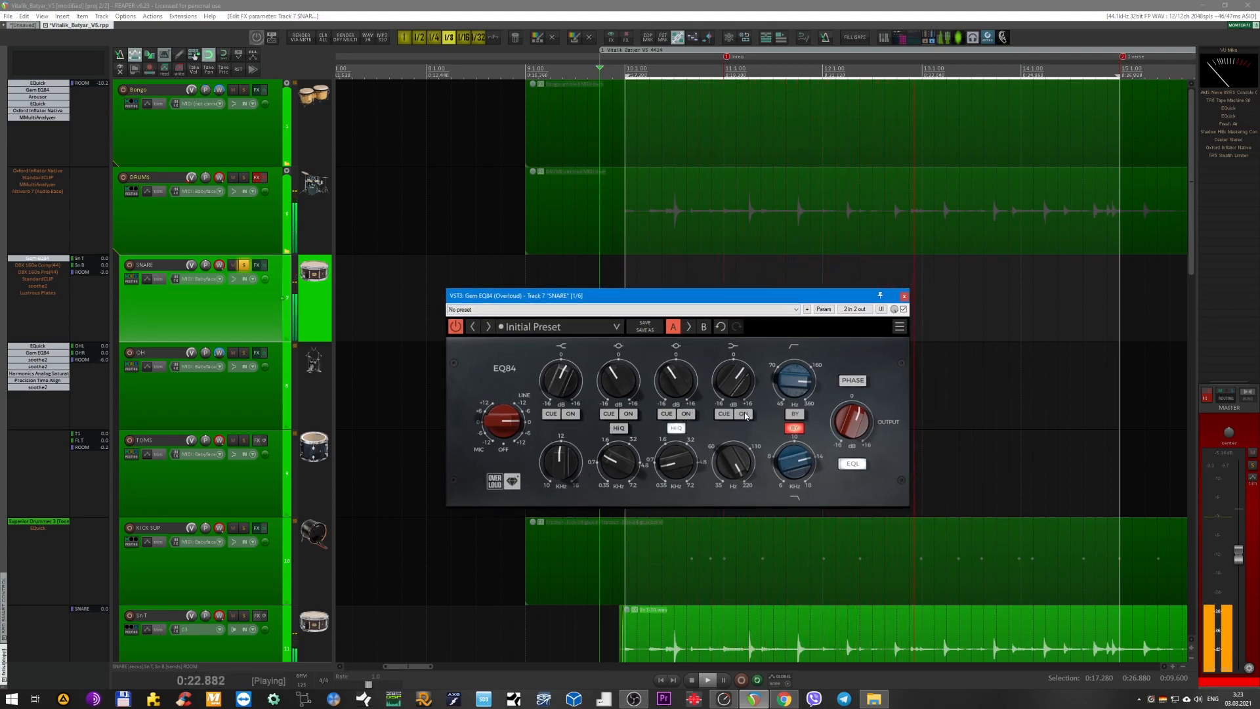
# Turn the SNARE Gem EQ84's high-shelf, third and low-shelf bands back on one by one, cueing the third band, and close the plug-in.
pyautogui.click(571, 414)
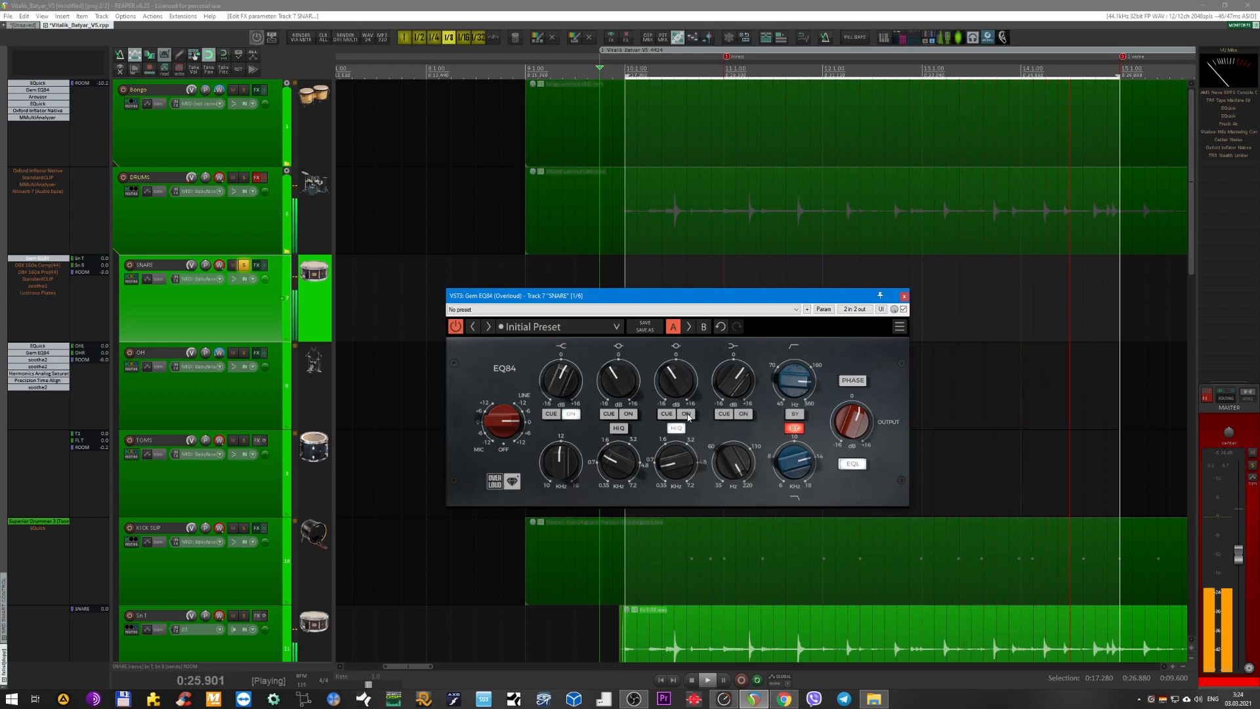
pyautogui.click(667, 414)
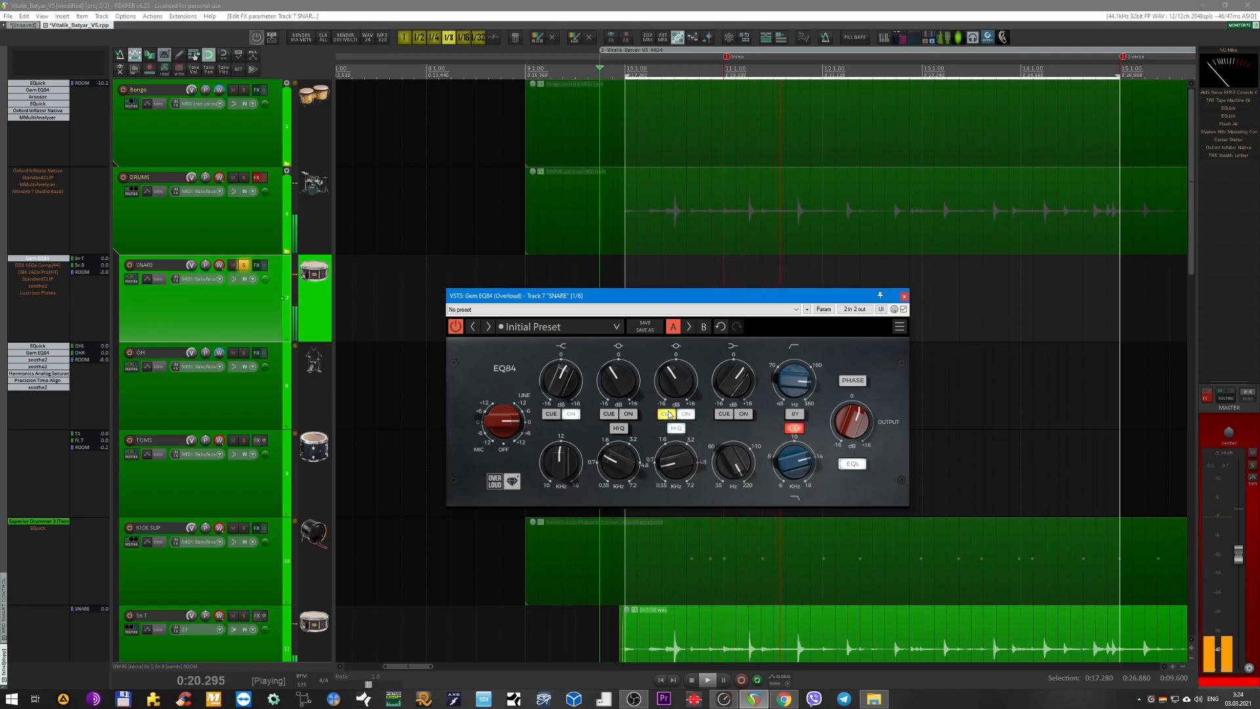
pyautogui.click(667, 414)
pyautogui.click(743, 414)
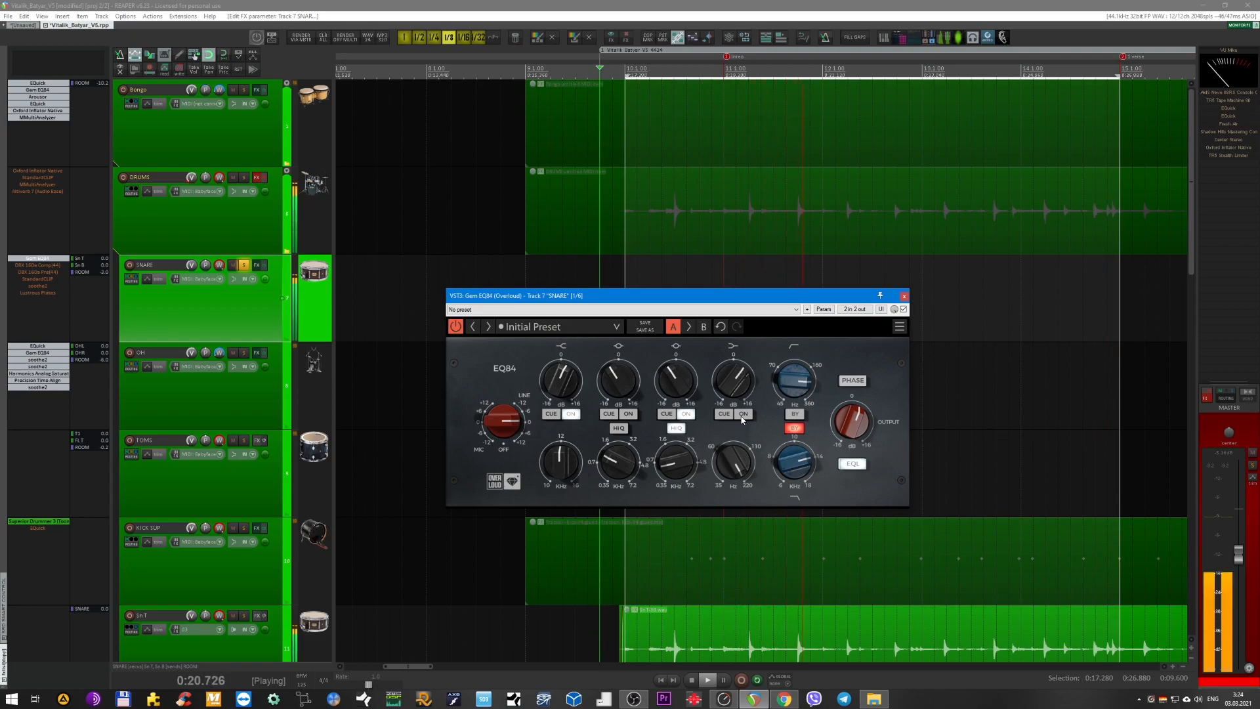
pyautogui.click(743, 414)
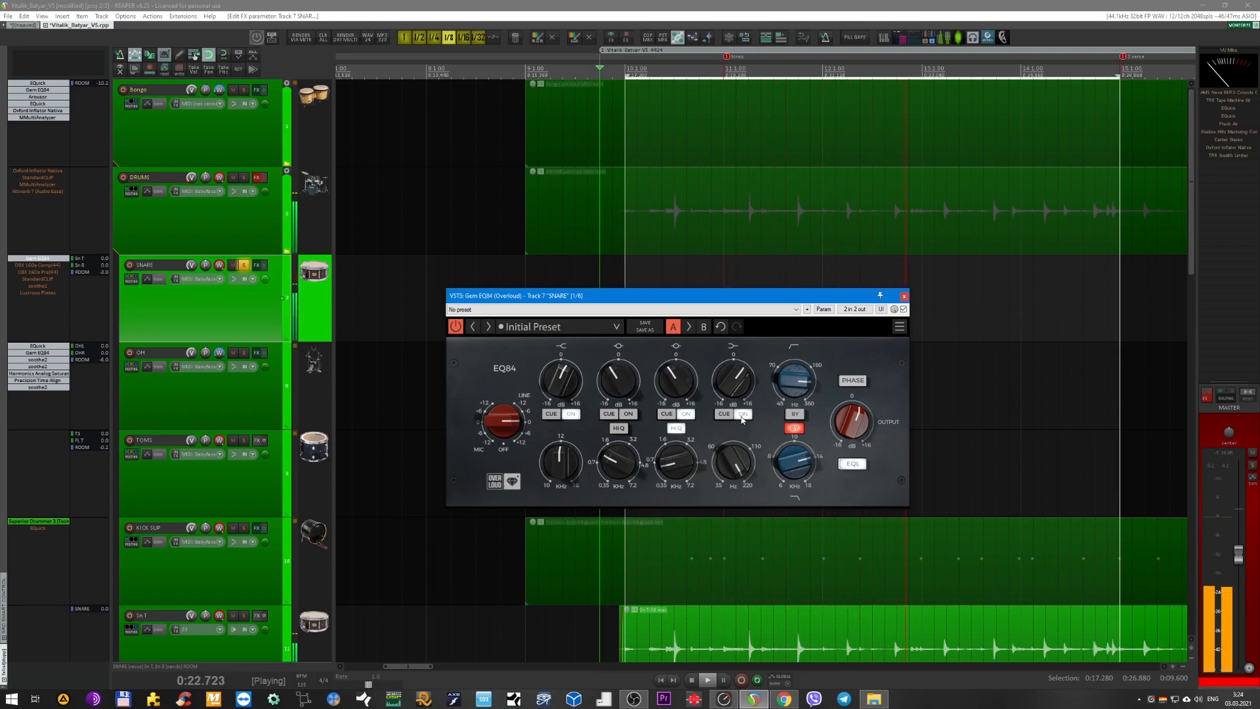
pyautogui.click(905, 297)
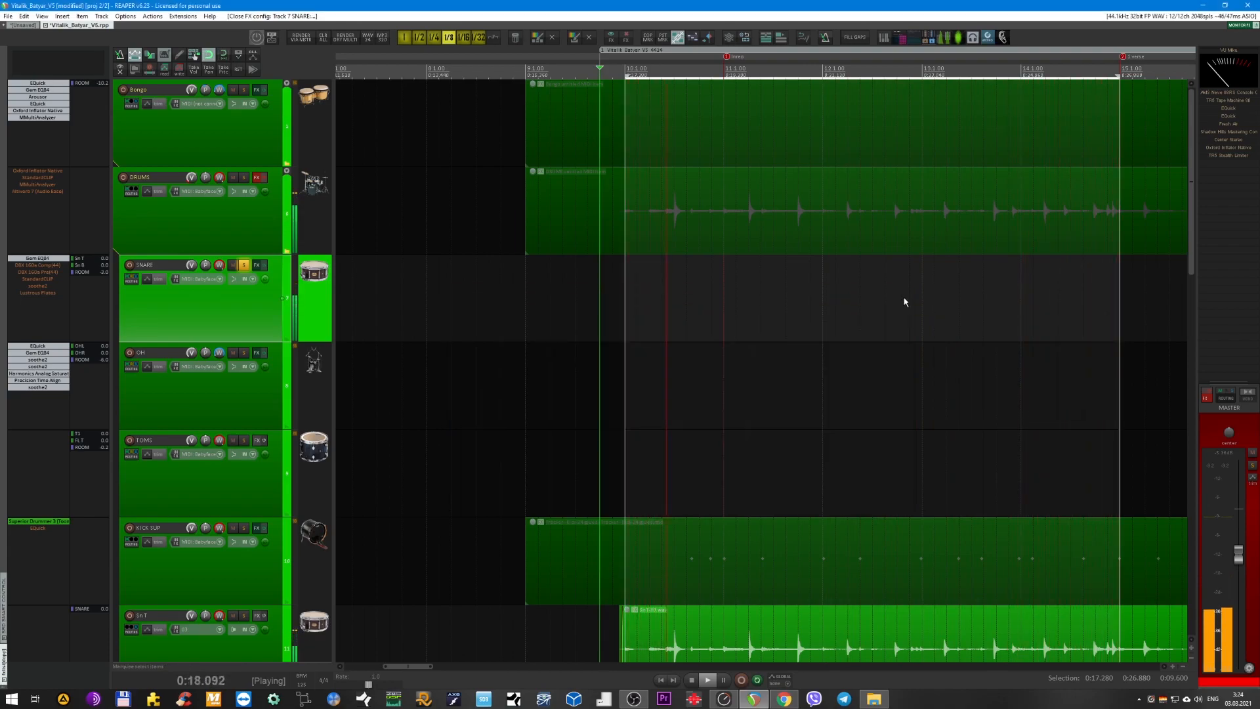
# Enable the DBX 160 Comp and Pre plug-ins on the SNARE bus and open the Comp's window.
pyautogui.click(40, 265)
pyautogui.click(43, 273)
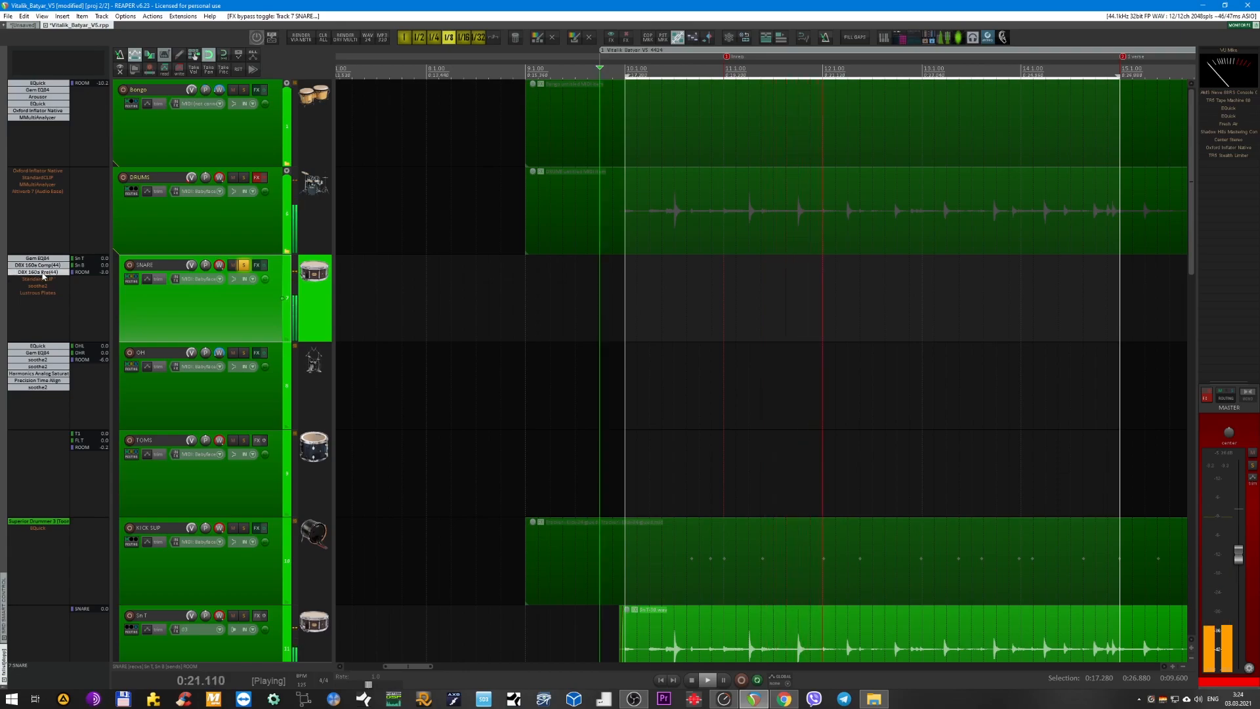
pyautogui.click(37, 265)
pyautogui.moveTo(296, 266); pyautogui.dragTo(584, 338)
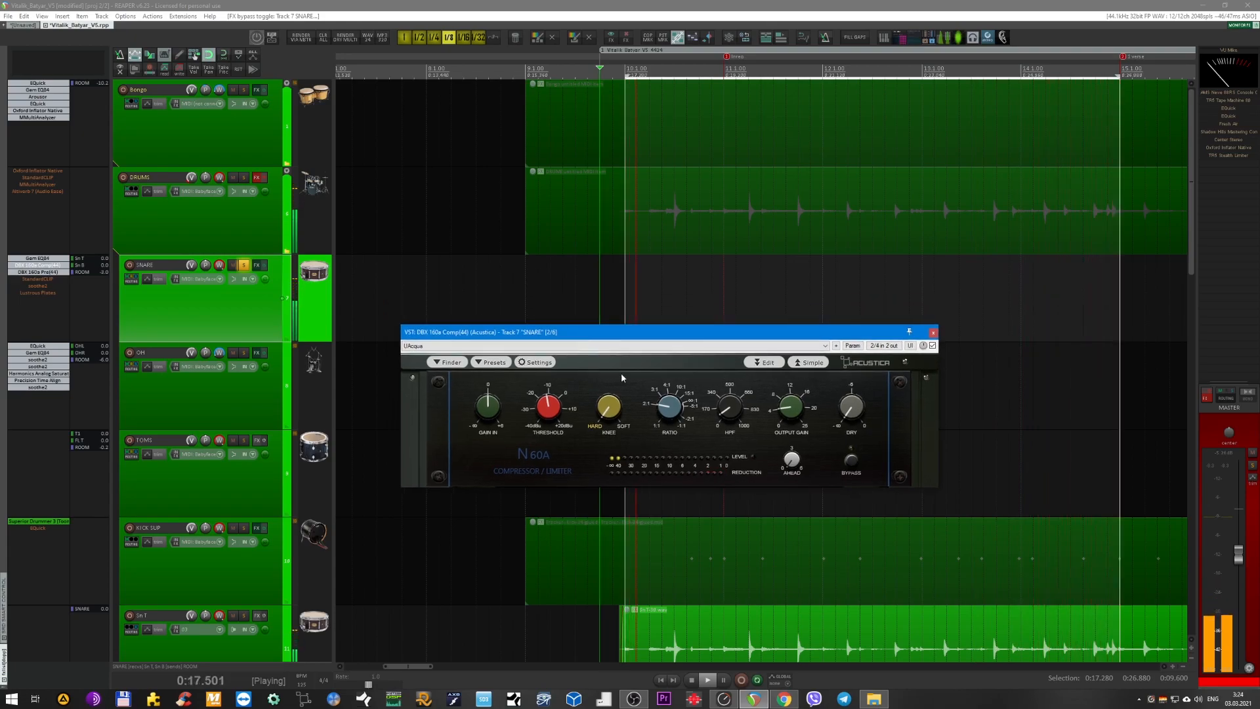
pyautogui.moveTo(631, 341); pyautogui.dragTo(589, 373)
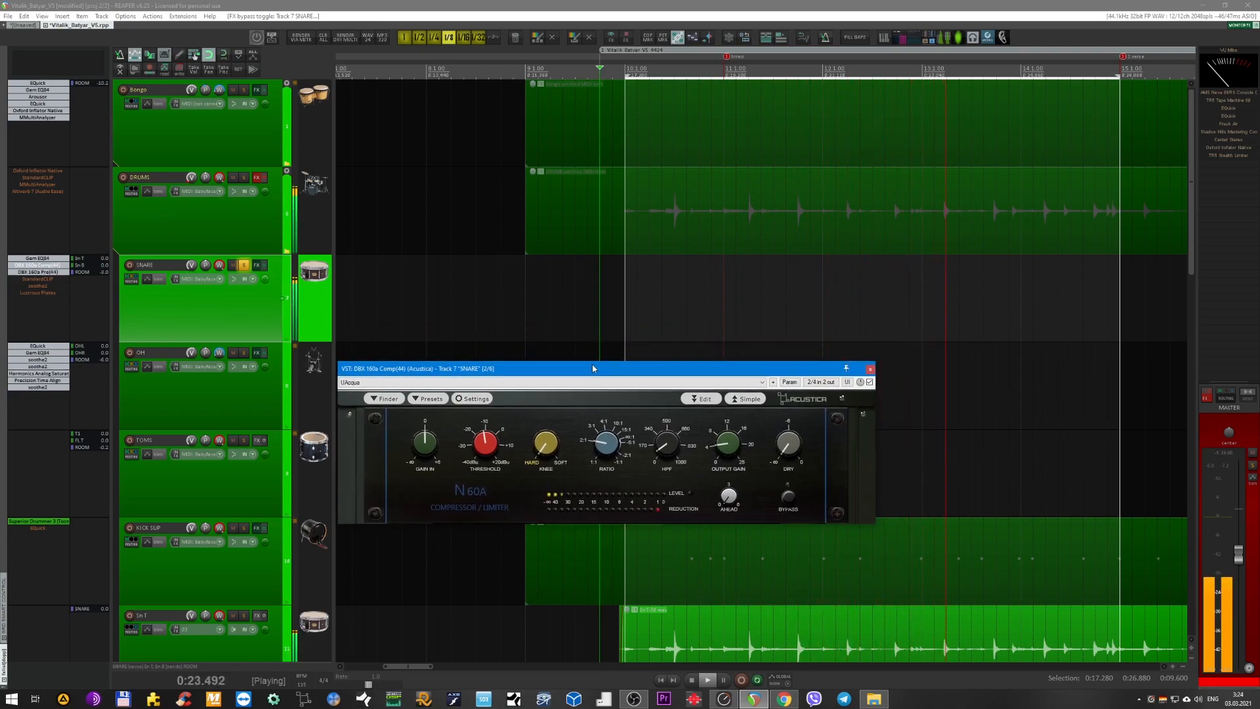
# Examine the DBX 160 Comp's controls and gain reduction while the snare loop plays, and close its window.
pyautogui.moveTo(596, 377); pyautogui.dragTo(632, 365)
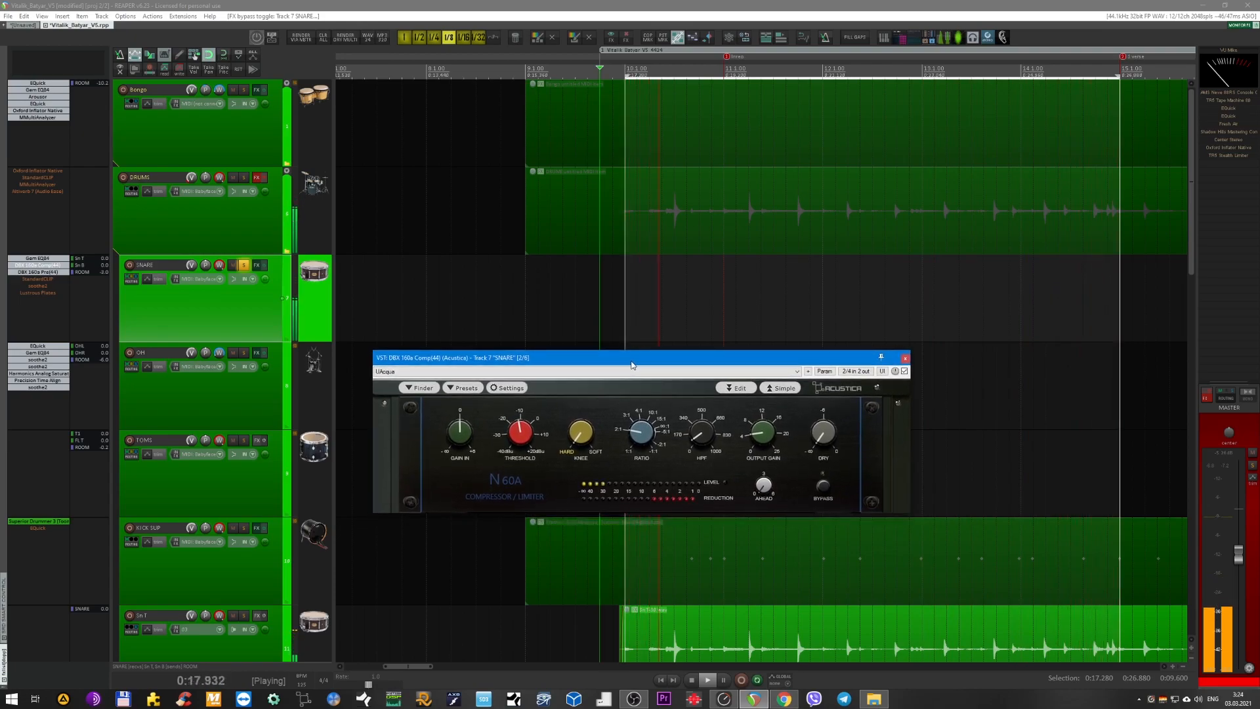
pyautogui.moveTo(632, 365); pyautogui.dragTo(594, 366)
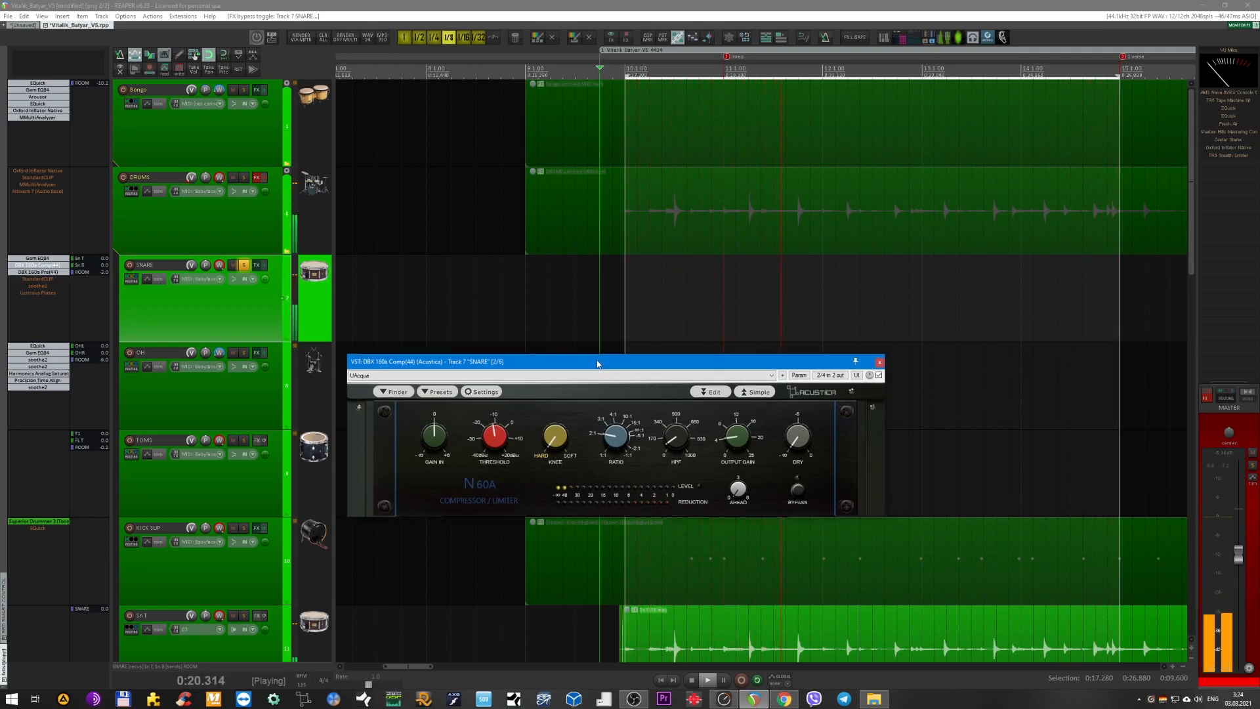
pyautogui.moveTo(598, 364); pyautogui.dragTo(607, 360)
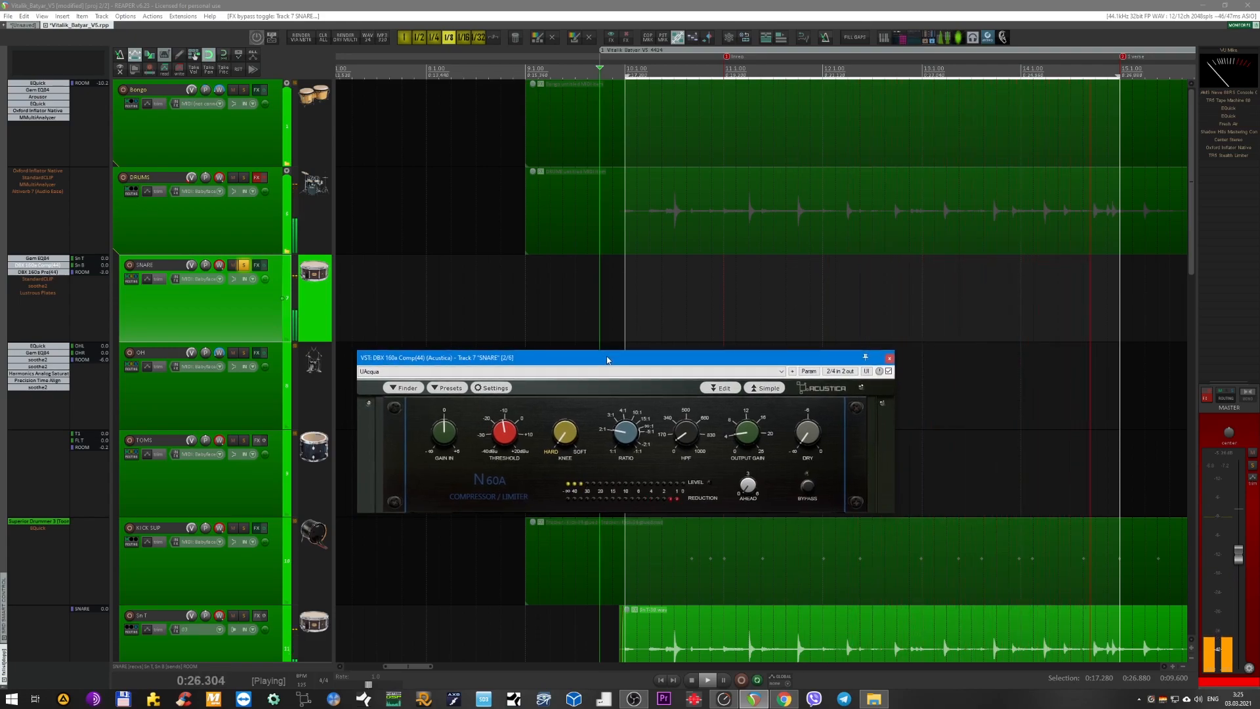
pyautogui.moveTo(621, 362); pyautogui.dragTo(615, 363)
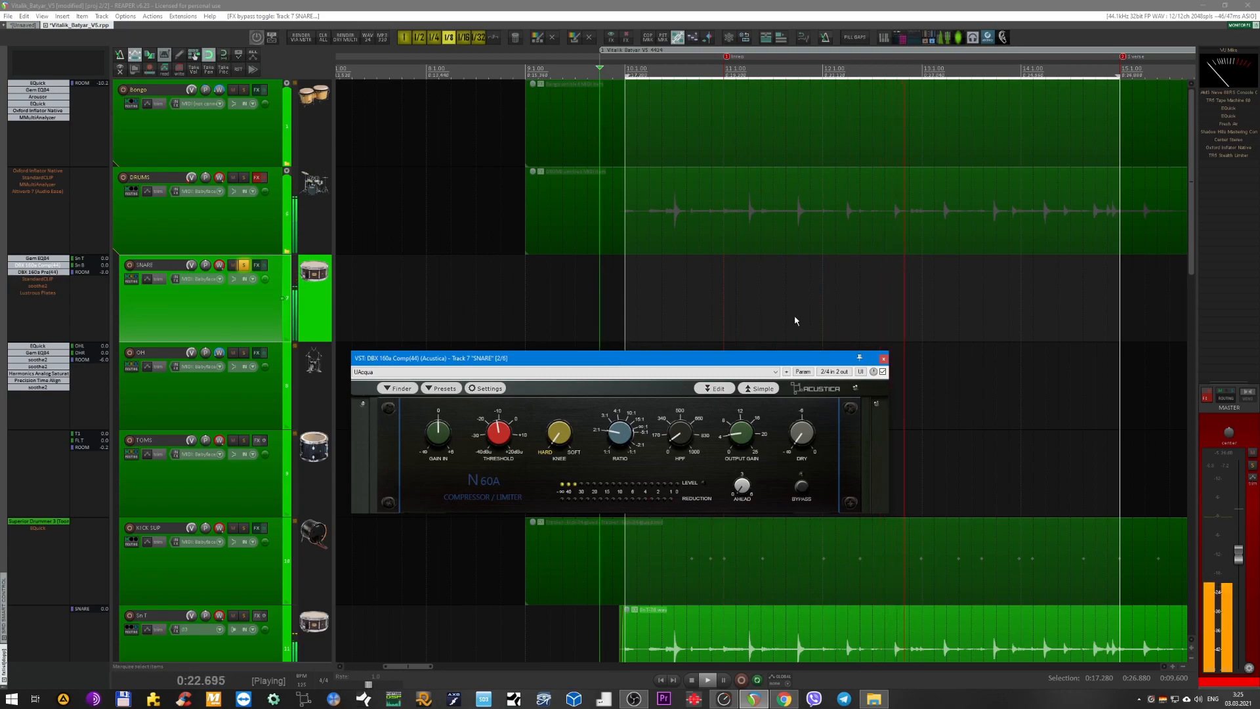
pyautogui.moveTo(803, 354); pyautogui.dragTo(802, 360)
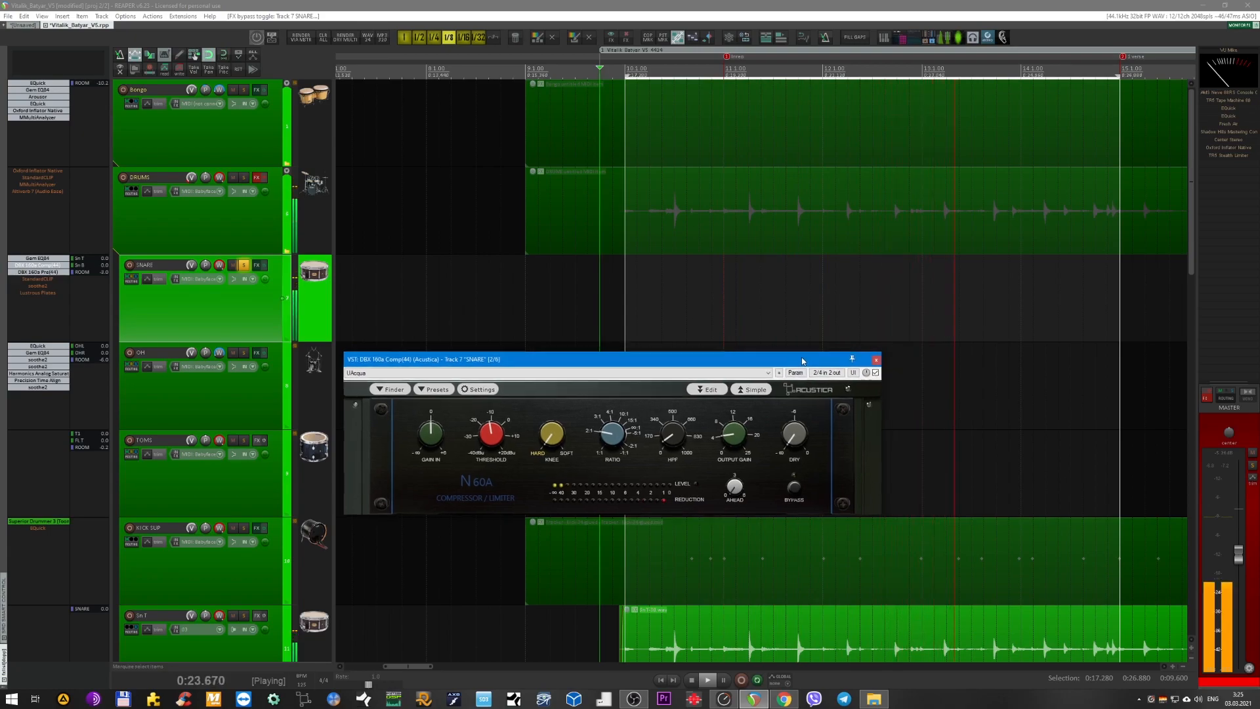
pyautogui.click(876, 360)
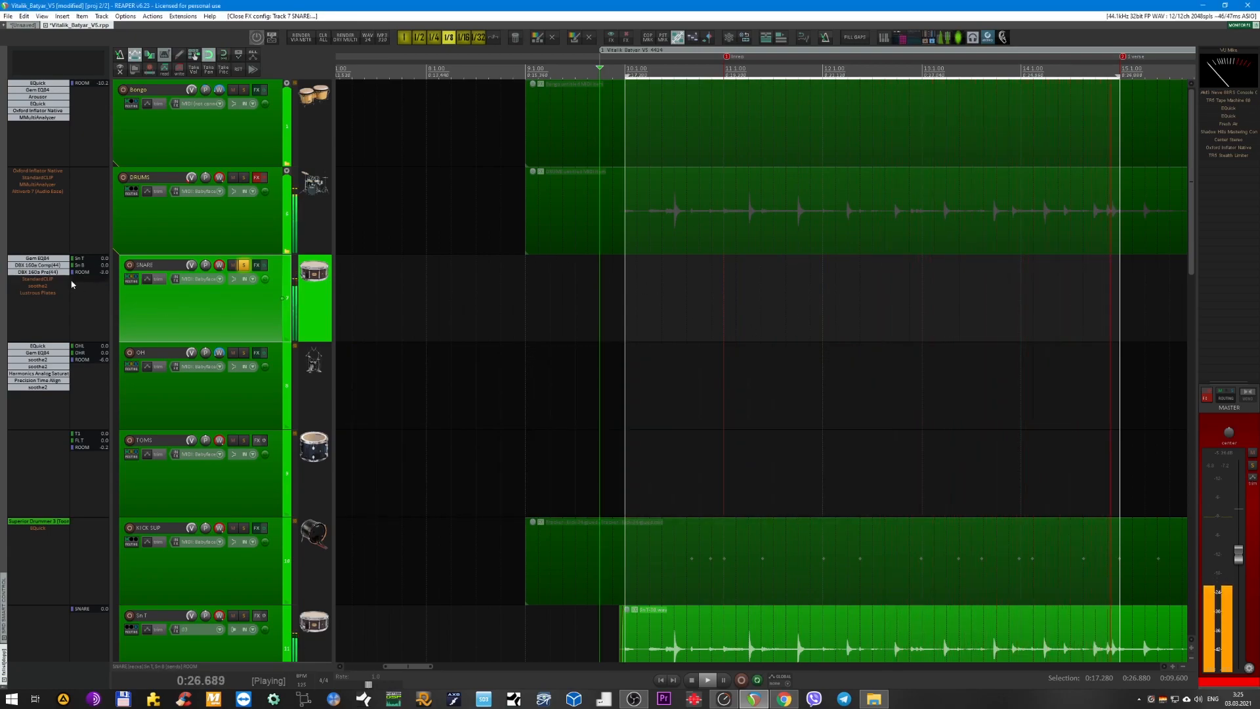
# View the SNARE bus's DBX 160 Pre and its Comp once more, closing each plug-in window after inspection.
pyautogui.click(44, 273)
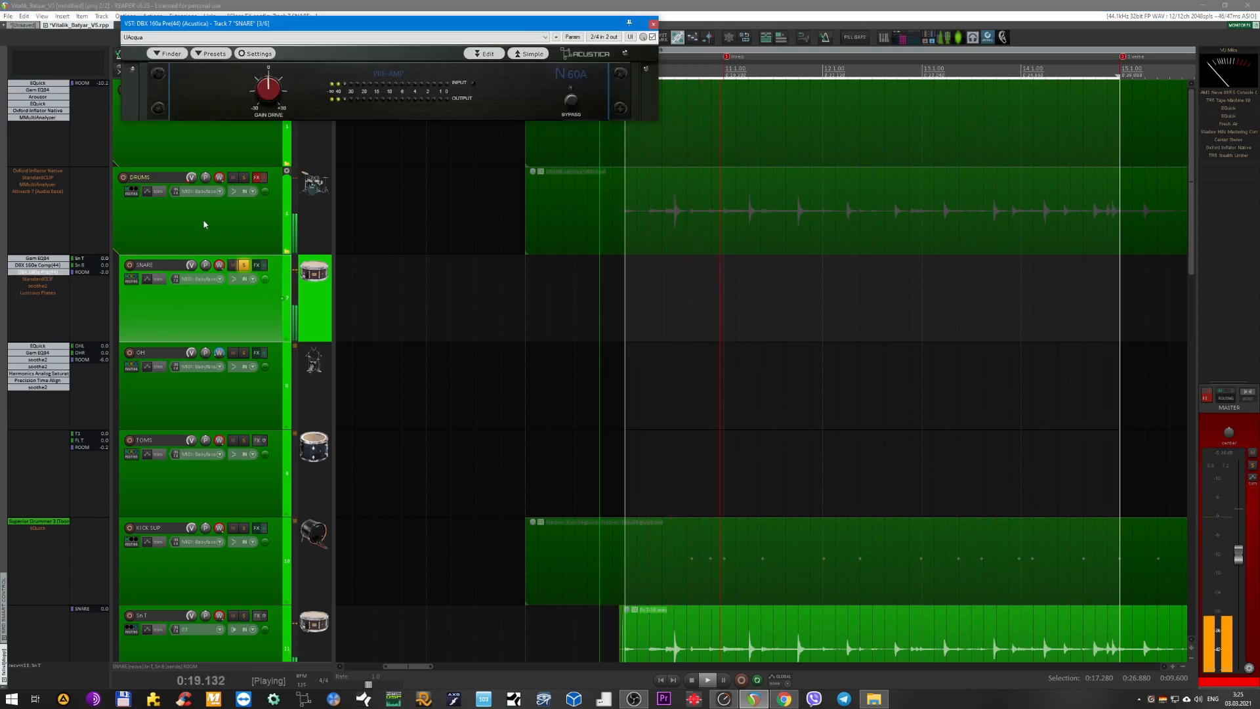
pyautogui.click(654, 24)
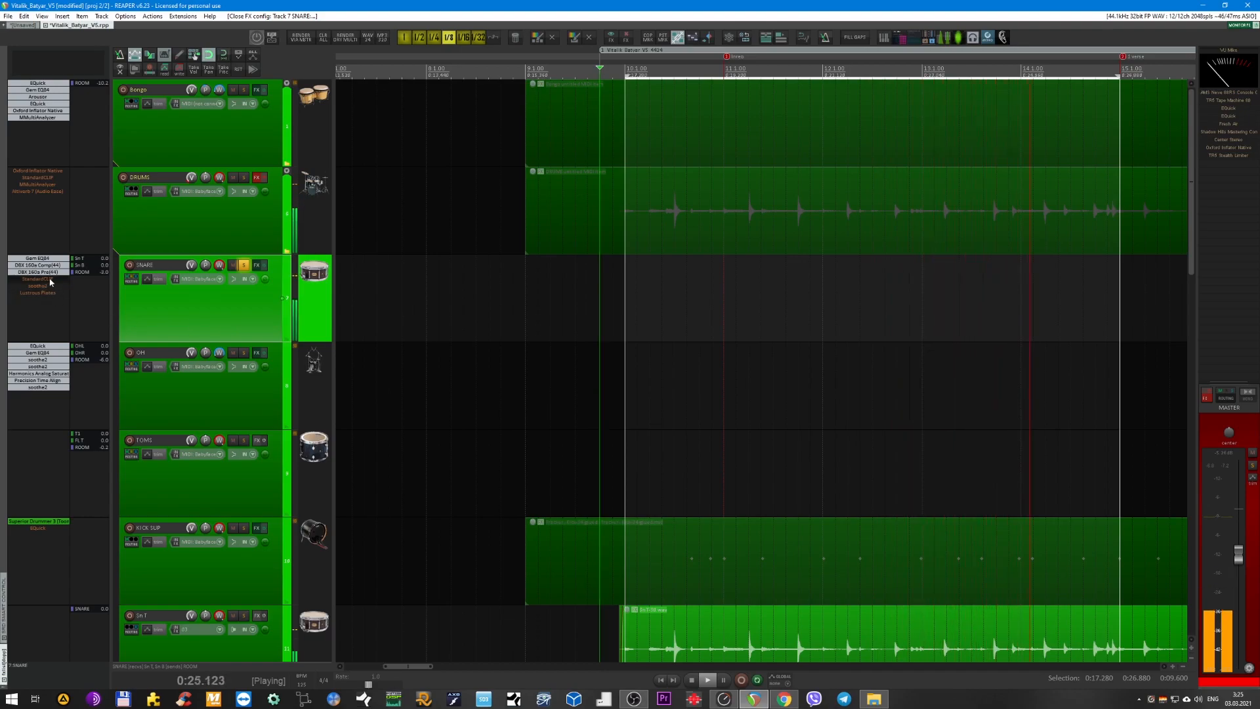
pyautogui.click(38, 265)
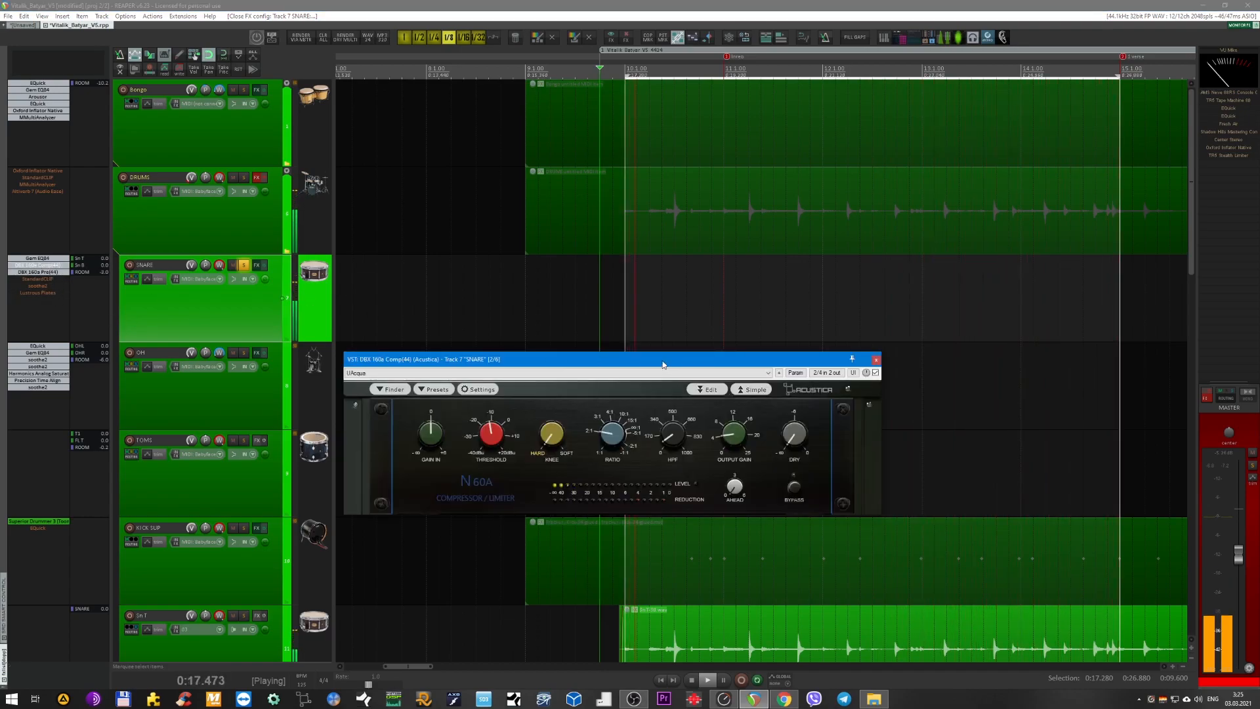
pyautogui.moveTo(645, 363); pyautogui.dragTo(627, 344)
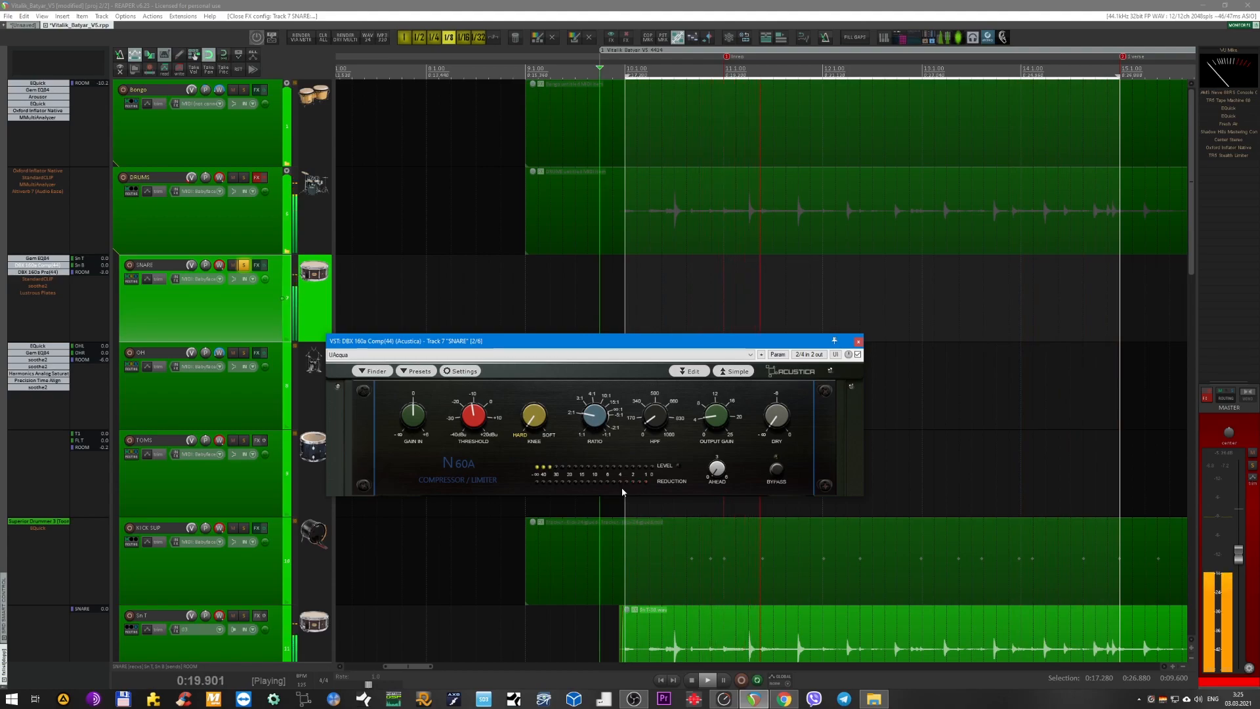
pyautogui.click(857, 342)
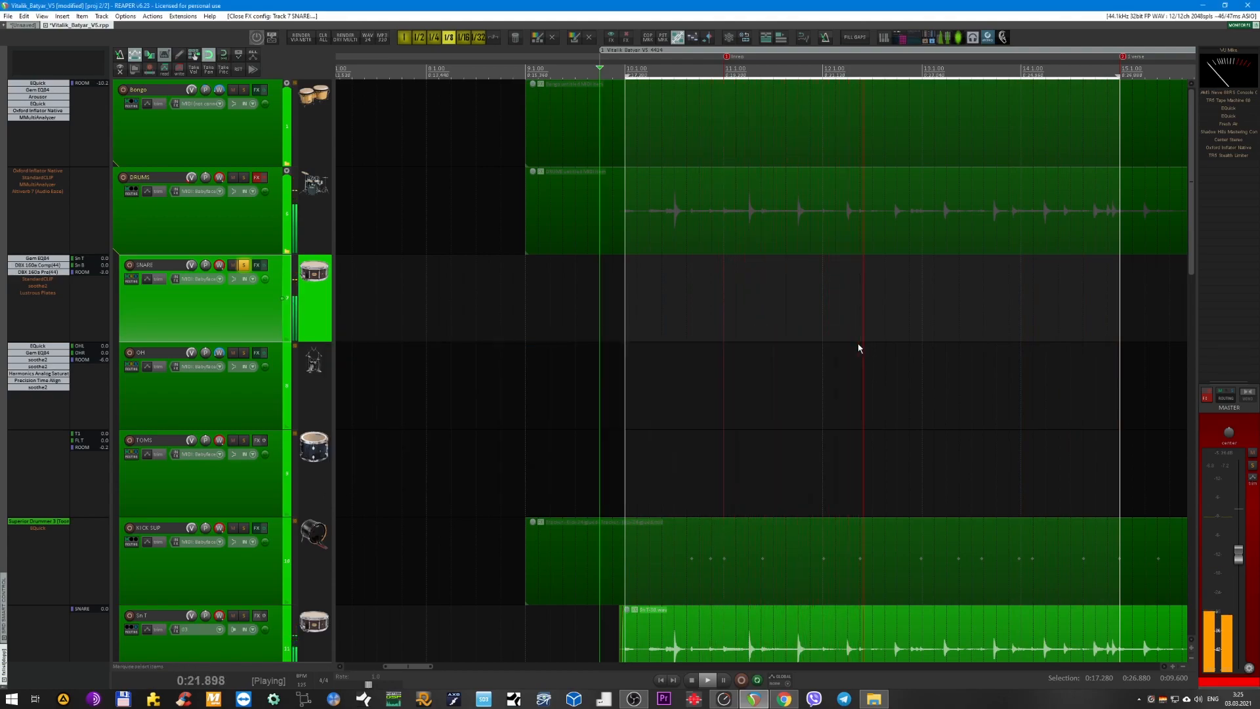
# Enable StandardCLIP on the SNARE bus and place its window over the arrangement, clear of the track controls.
pyautogui.click(39, 280)
pyautogui.moveTo(287, 258); pyautogui.dragTo(571, 275)
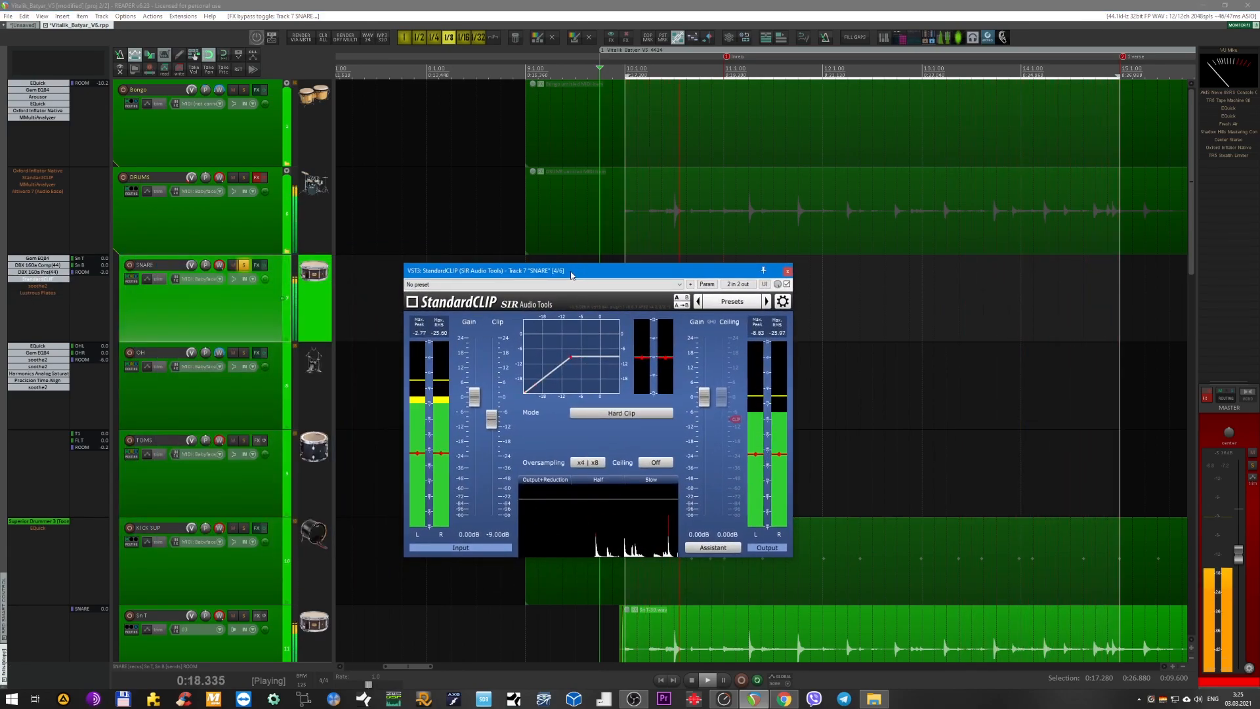
pyautogui.moveTo(551, 270); pyautogui.dragTo(638, 273)
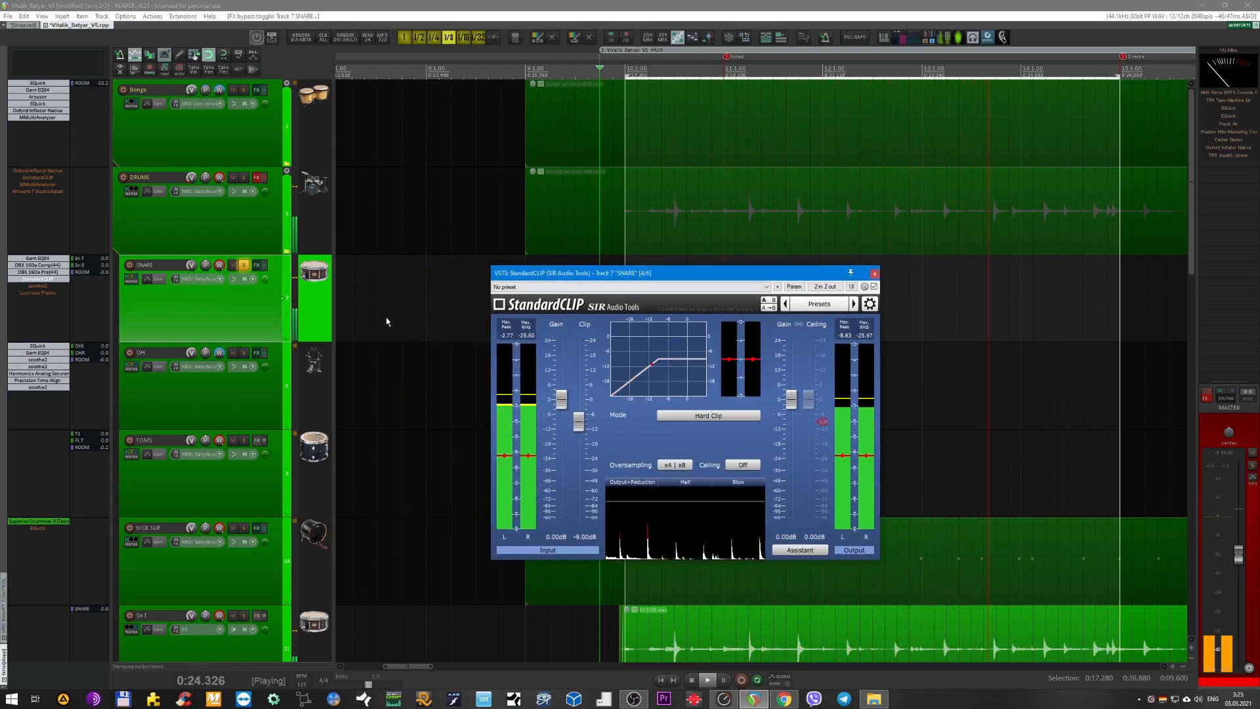
# Search Quick Adder for "l2" and add the Waves L2 Stereo limiter to the SNARE bus.
pyautogui.click(243, 318)
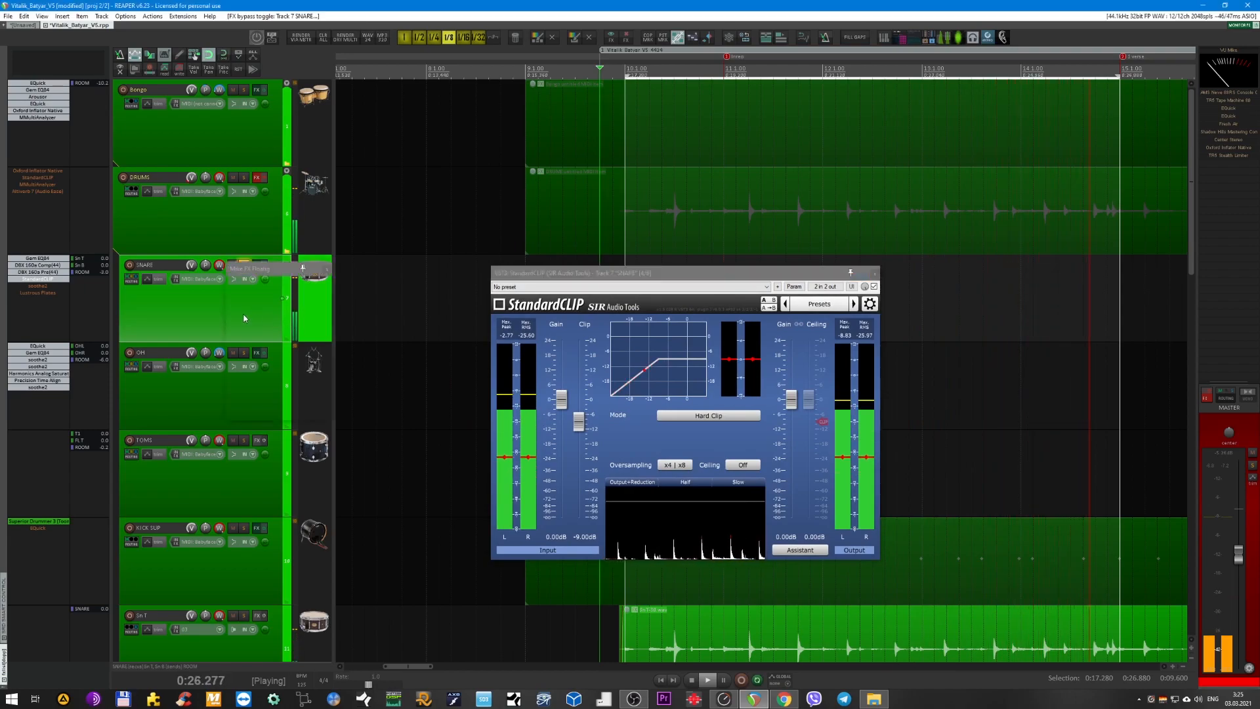
pyautogui.press('f')
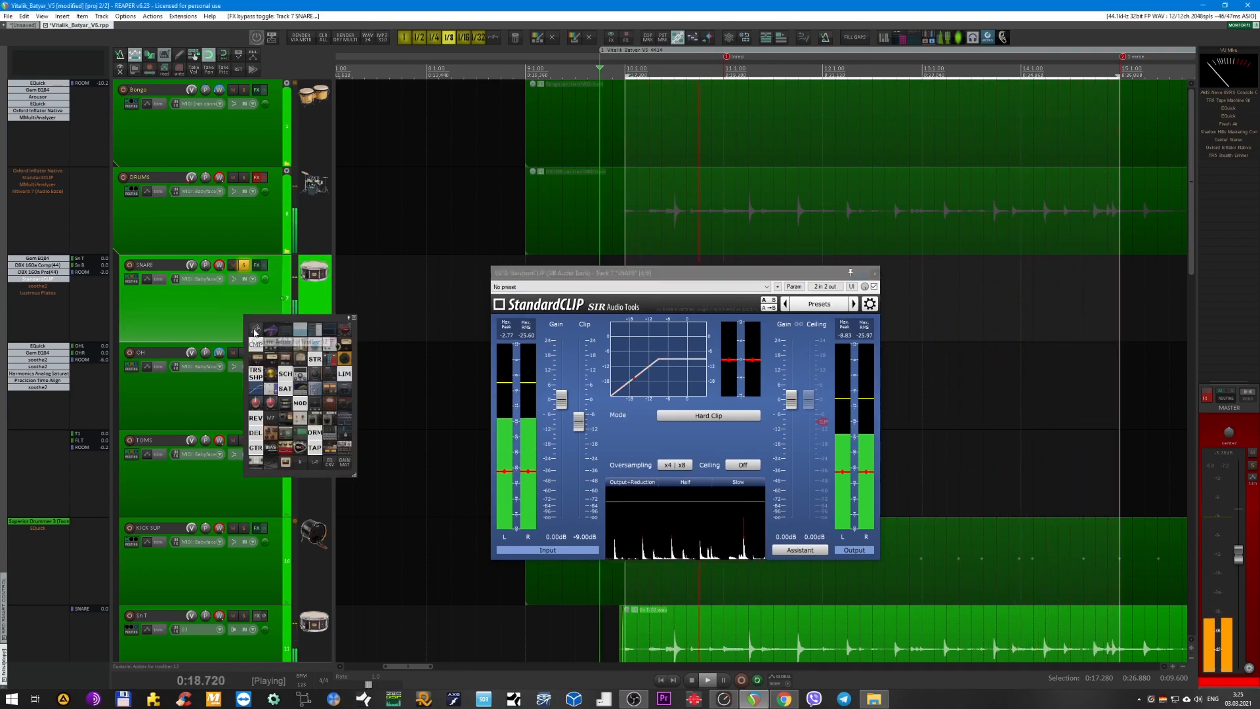
pyautogui.click(255, 333)
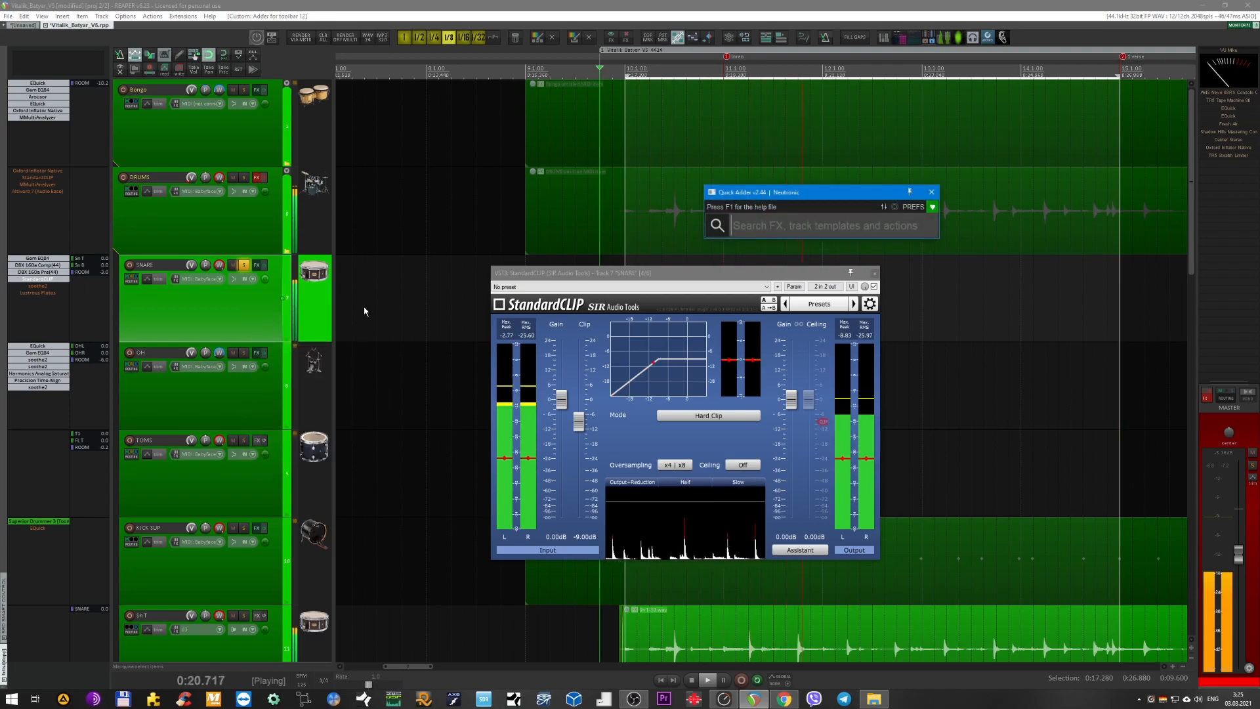
pyautogui.write('l2')
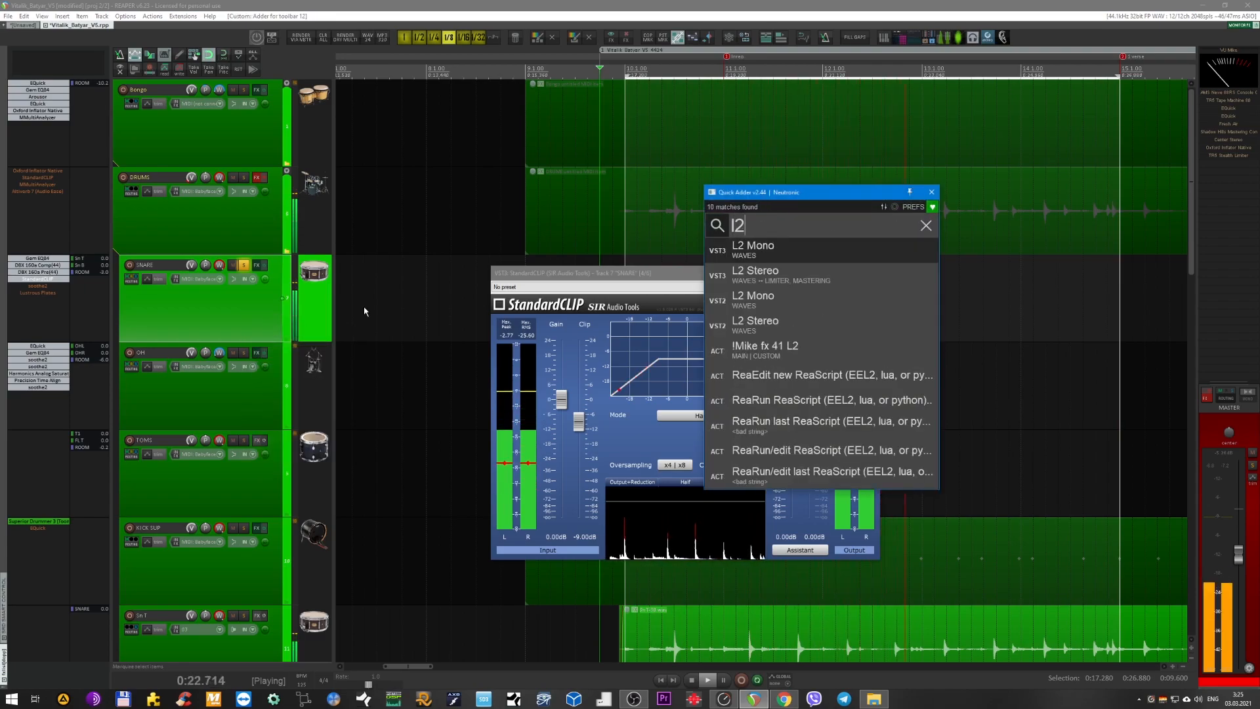
pyautogui.press('Down')
pyautogui.press('Return')
# Reorder L2 Stereo directly after StandardCLIP in the SNARE chain and arrange both plug-in windows side by side.
pyautogui.moveTo(48, 300); pyautogui.dragTo(42, 286)
pyautogui.moveTo(141, 23); pyautogui.dragTo(417, 184)
pyautogui.moveTo(607, 272); pyautogui.dragTo(729, 311)
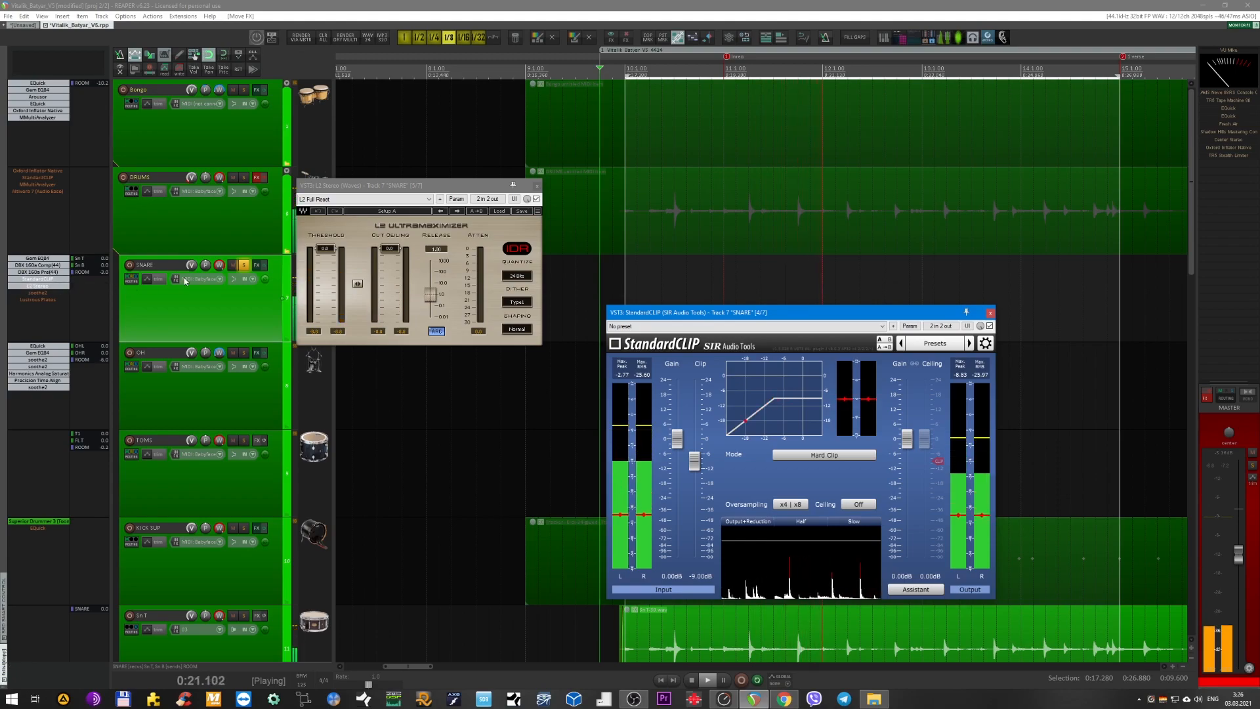
# Bypass L2 Stereo and StandardCLIP on the SNARE bus, stop playback, and move the StandardCLIP window closer to the limiter.
pyautogui.keyDown('shift'); pyautogui.click(43, 285); pyautogui.keyUp('shift')
pyautogui.keyDown('shift'); pyautogui.click(41, 279); pyautogui.keyUp('shift')
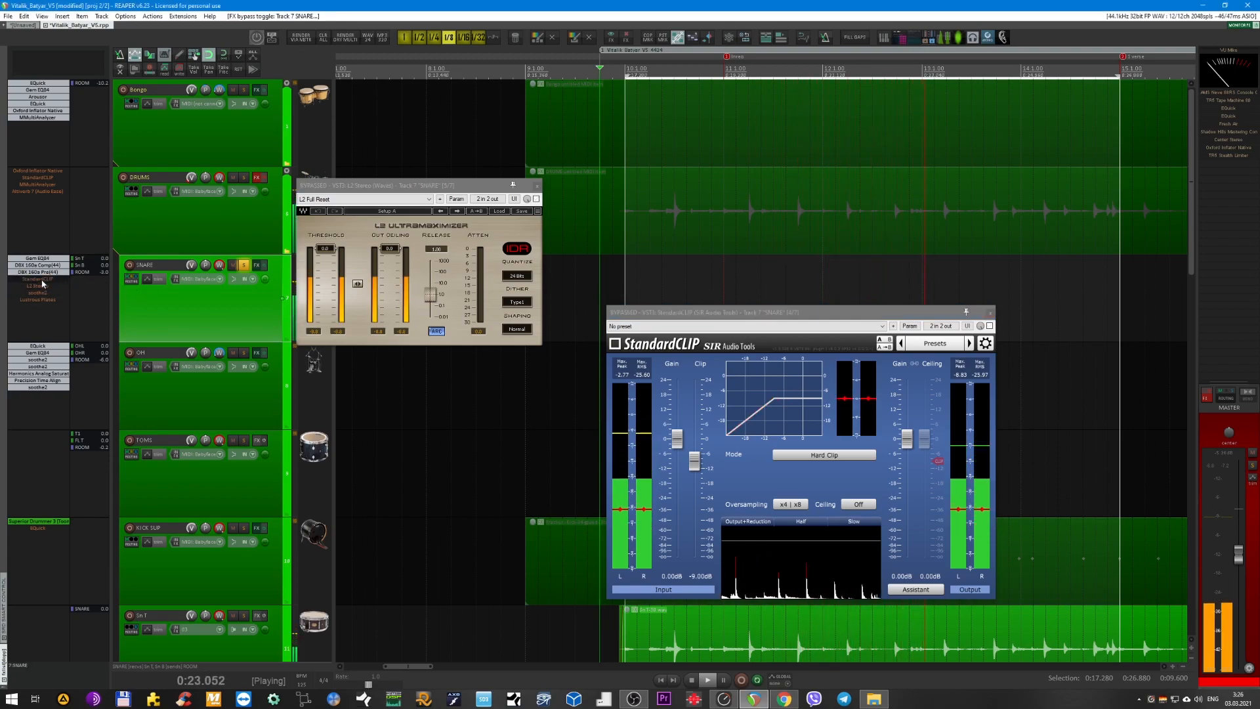
pyautogui.press('space')
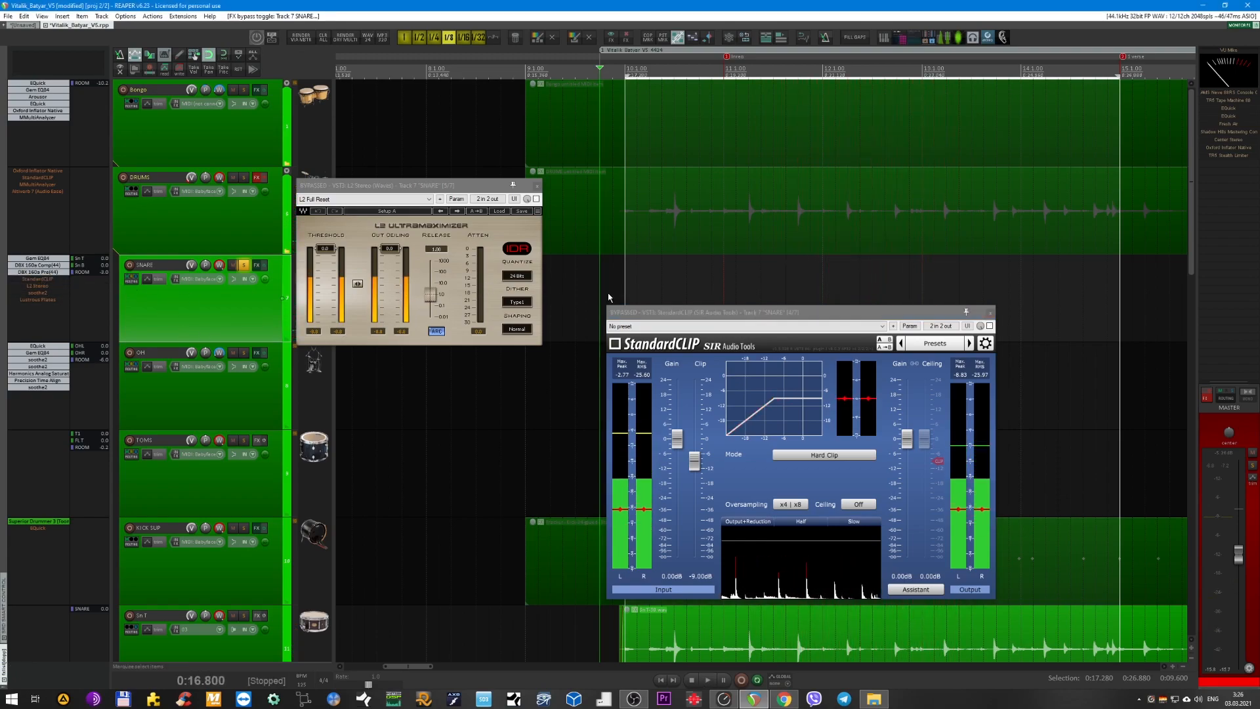
pyautogui.moveTo(748, 311); pyautogui.dragTo(711, 267)
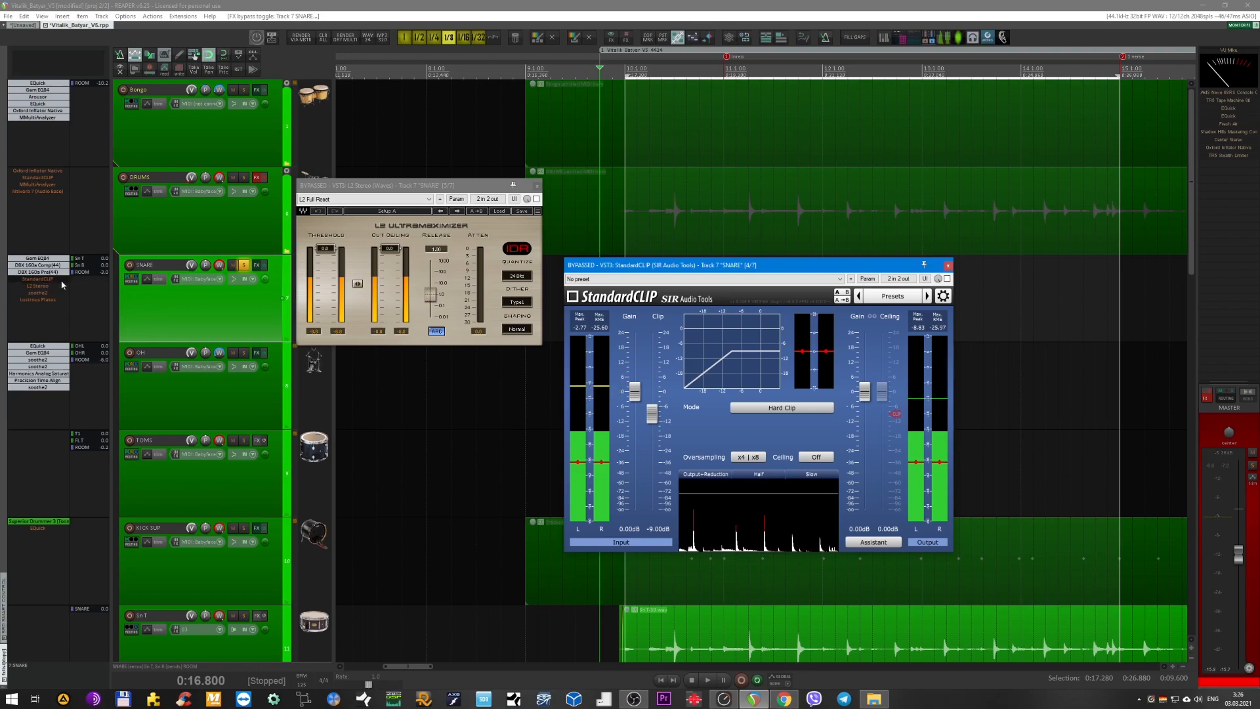
# Reposition the StandardCLIP and L2 Stereo windows side by side over the arrangement so their controls can be compared.
pyautogui.moveTo(716, 265); pyautogui.dragTo(766, 254)
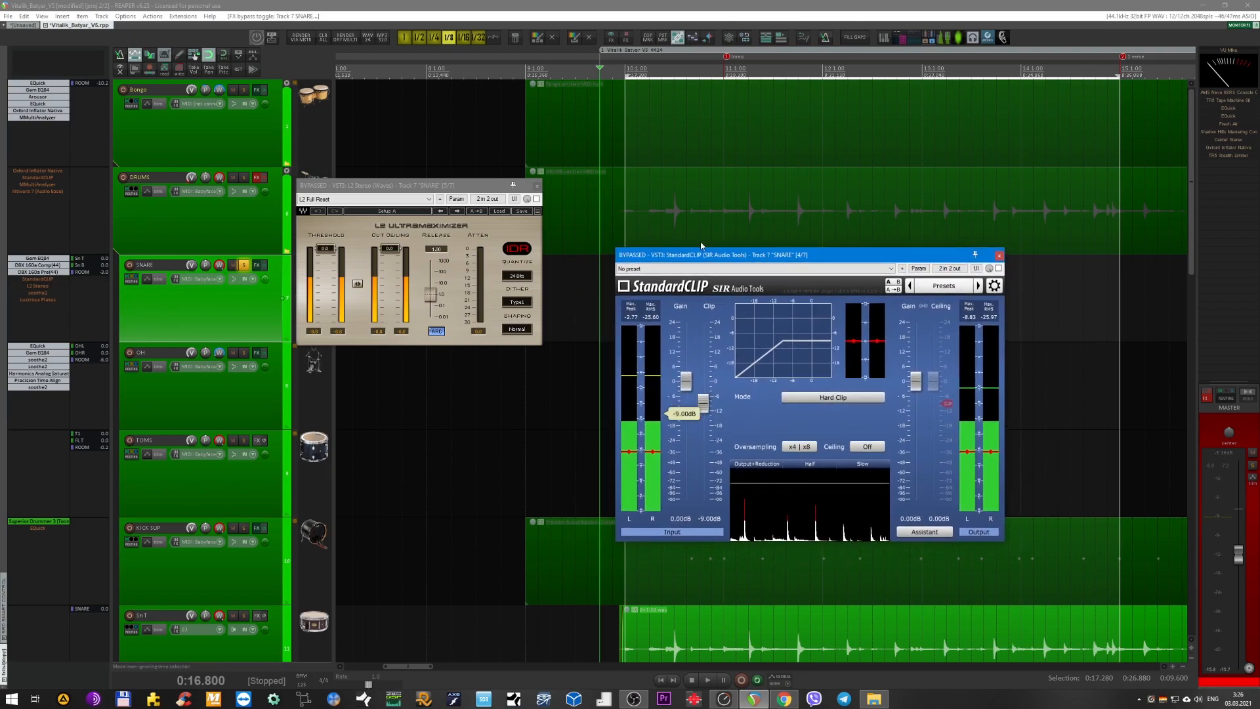
pyautogui.moveTo(363, 187); pyautogui.dragTo(570, 296)
pyautogui.moveTo(767, 293); pyautogui.dragTo(543, 246)
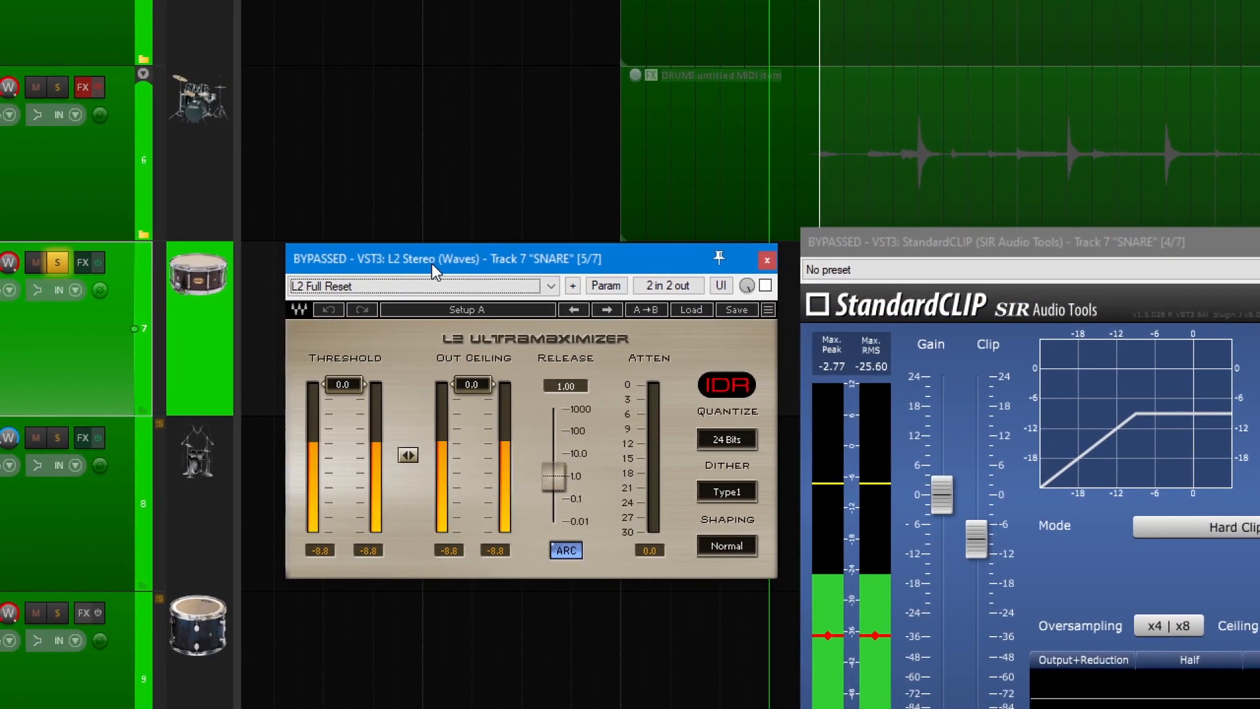
pyautogui.moveTo(338, 258); pyautogui.dragTo(338, 270)
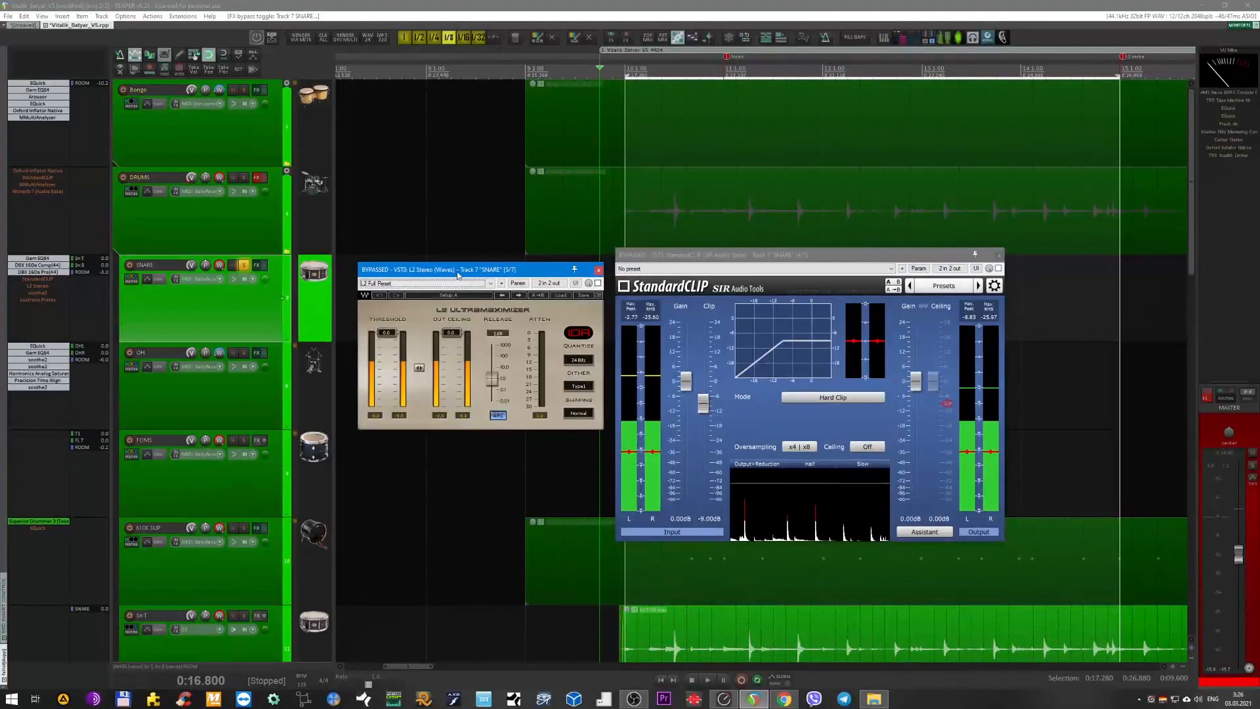
pyautogui.moveTo(458, 274); pyautogui.dragTo(453, 303)
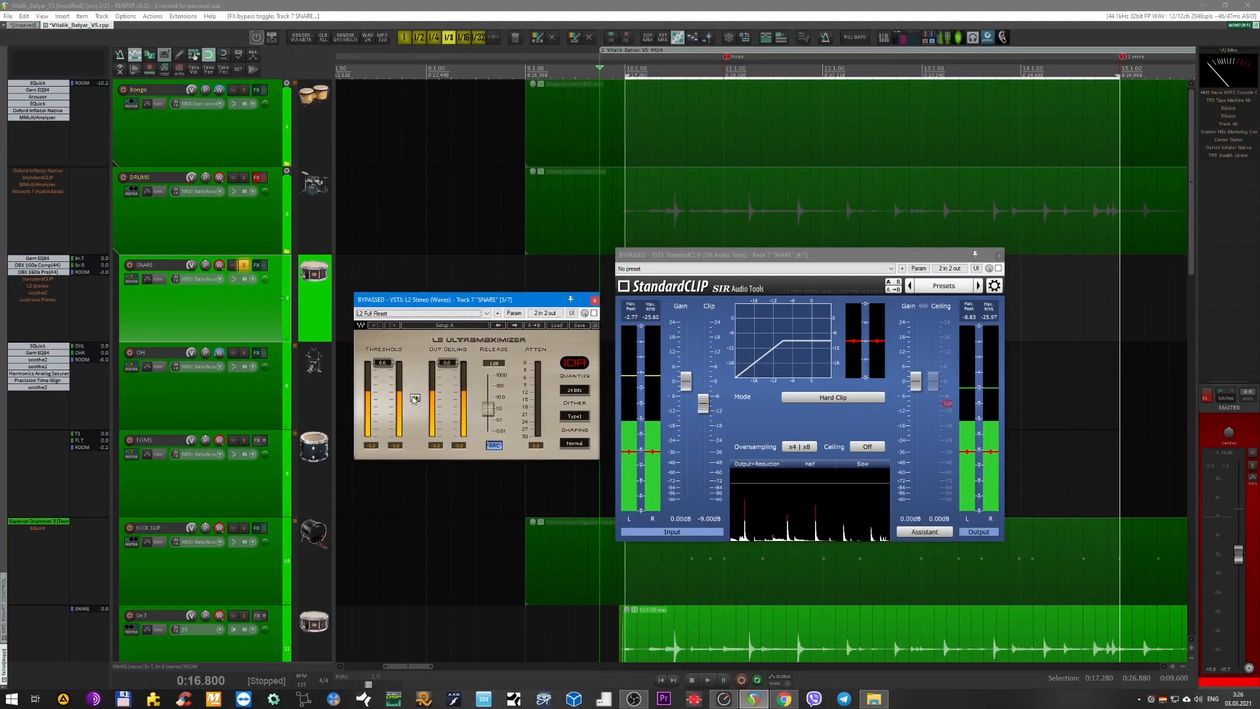
# Enable StandardCLIP and L2 Stereo on the SNARE bus, adjusting L2's linked threshold and ceiling to about -9 dB.
pyautogui.moveTo(415, 399)
pyautogui.mouseDown()
pyautogui.moveTo(414, 421)
pyautogui.moveTo(416, 402)
pyautogui.mouseUp()
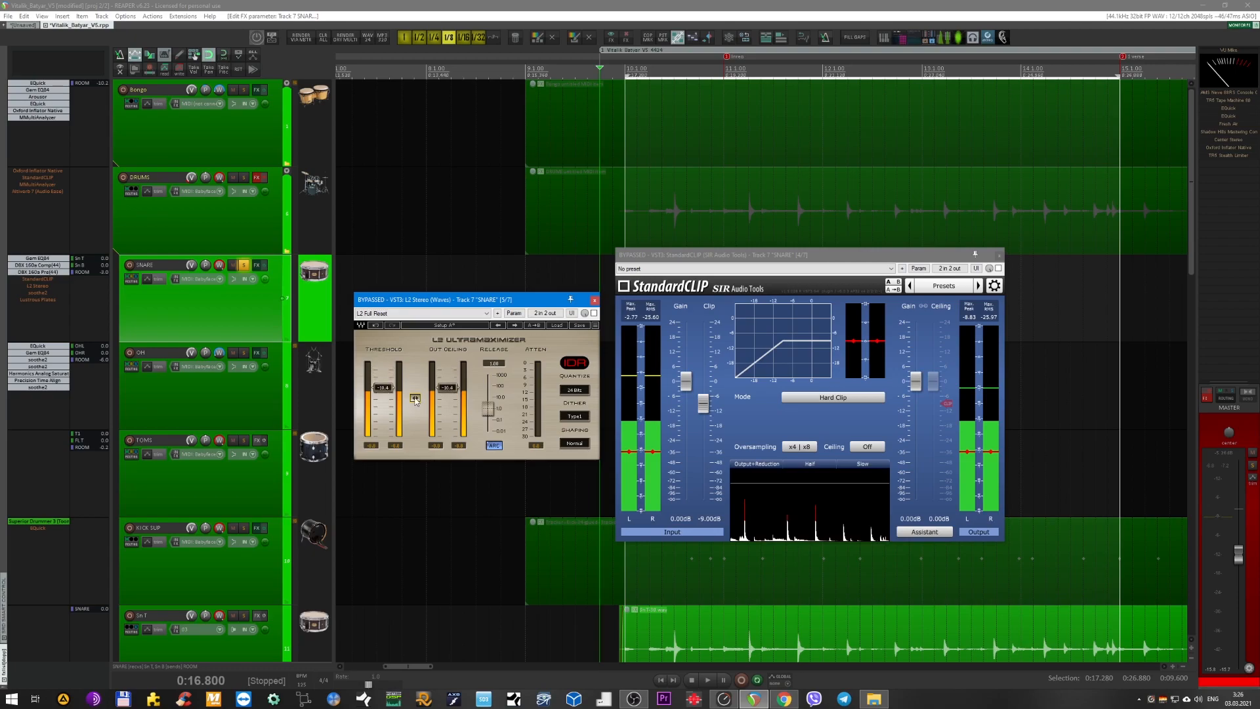
pyautogui.keyDown('shift'); pyautogui.click(41, 279); pyautogui.keyUp('shift')
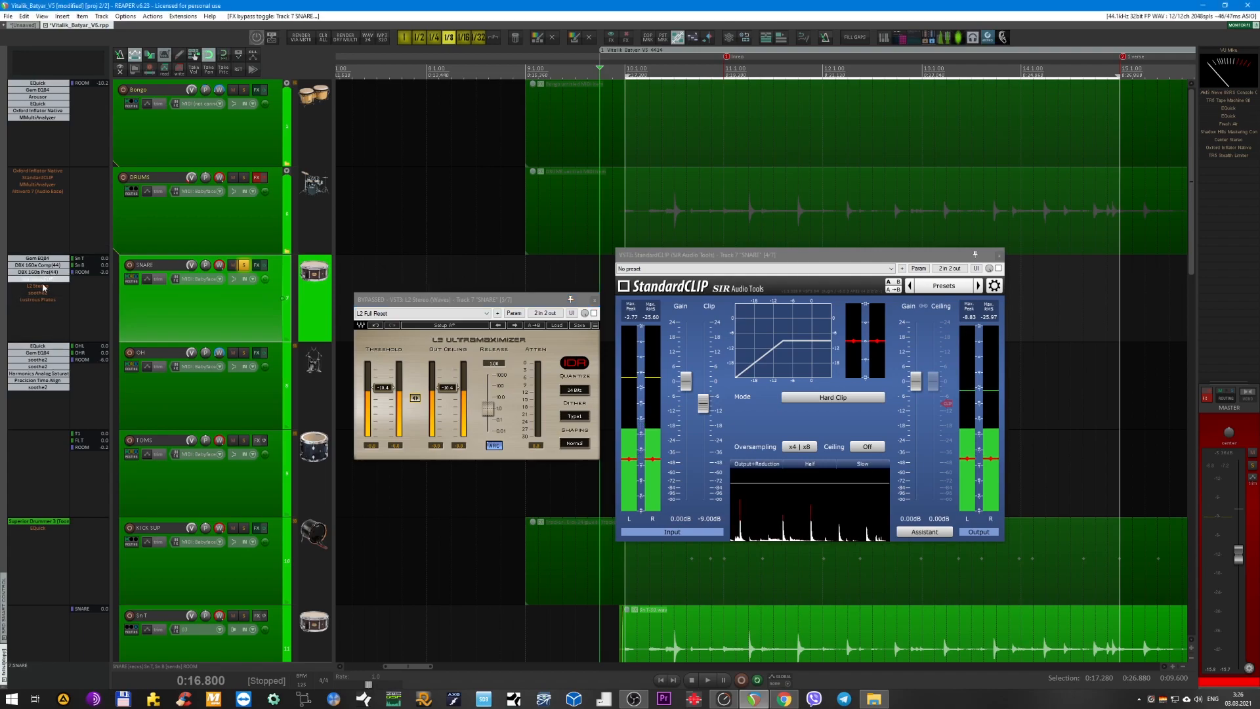
pyautogui.keyDown('shift'); pyautogui.click(42, 287); pyautogui.keyUp('shift')
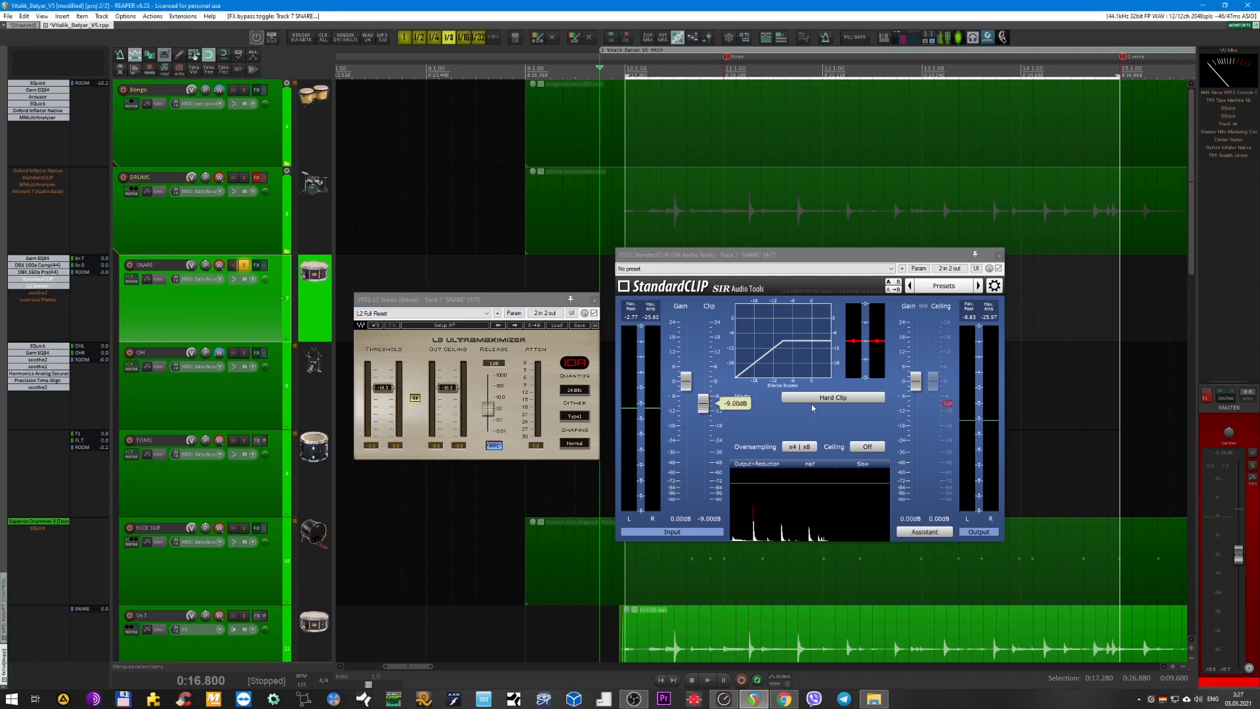
pyautogui.moveTo(415, 397); pyautogui.dragTo(415, 394)
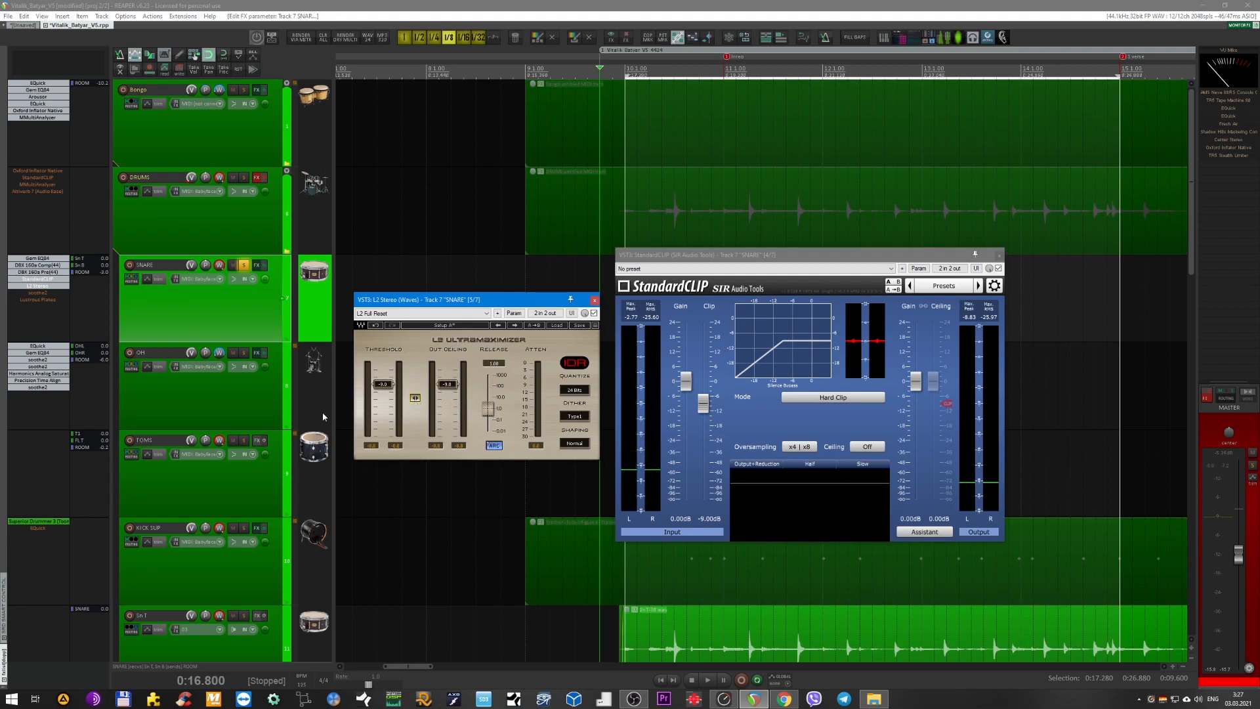
# Select the StandardCLIP and L2 Stereo slots together with only L2 bypassed, and swap which one is active during playback.
pyautogui.click(55, 284)
pyautogui.keyDown('shift'); pyautogui.click(55, 285); pyautogui.keyUp('shift')
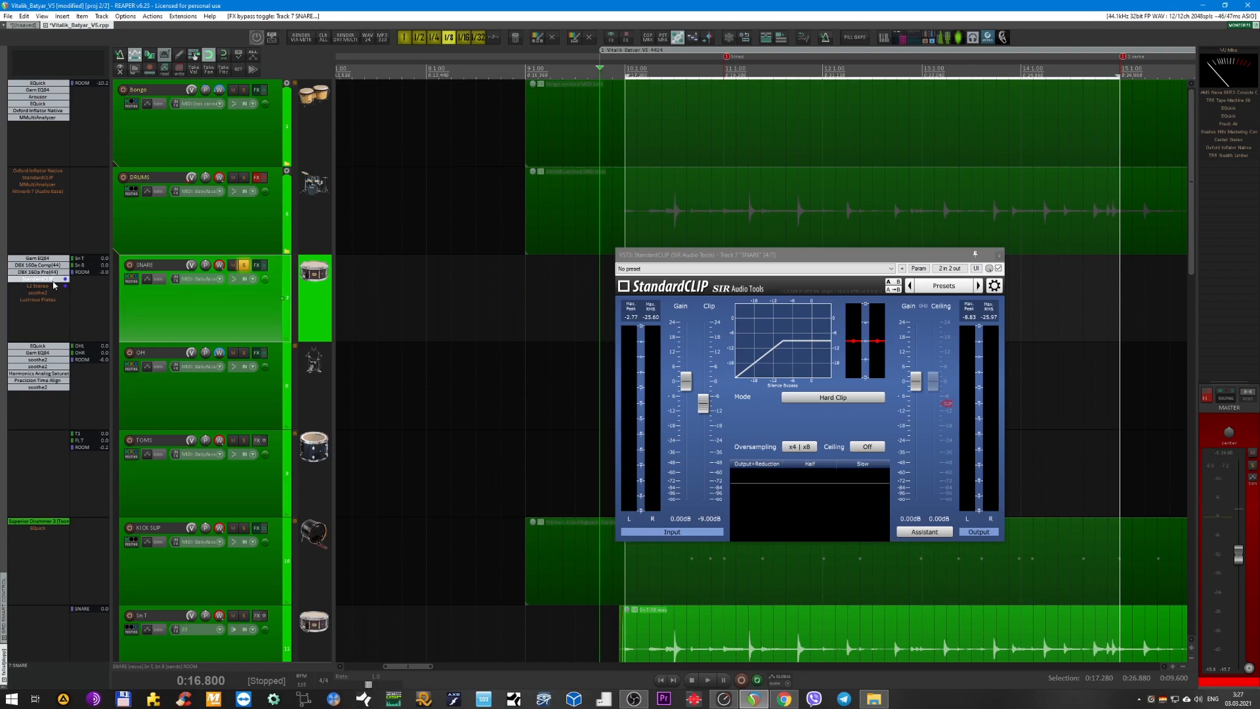
pyautogui.click(35, 289)
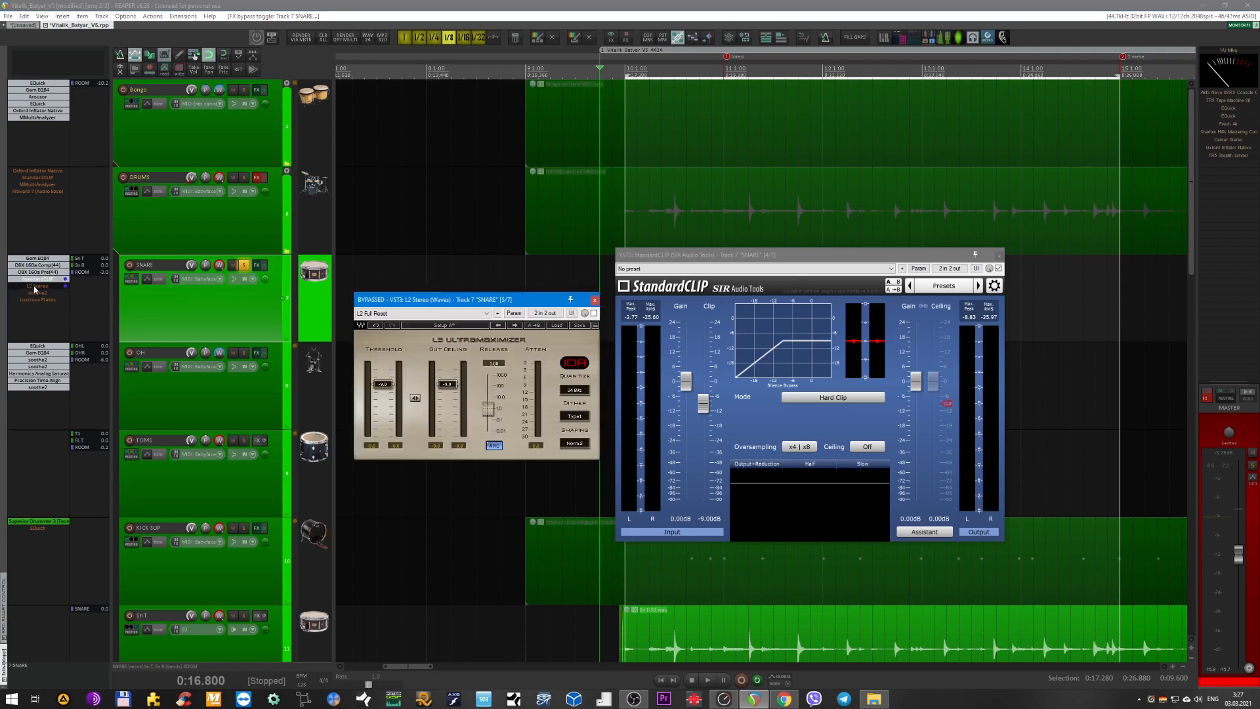
pyautogui.moveTo(415, 300); pyautogui.dragTo(420, 328)
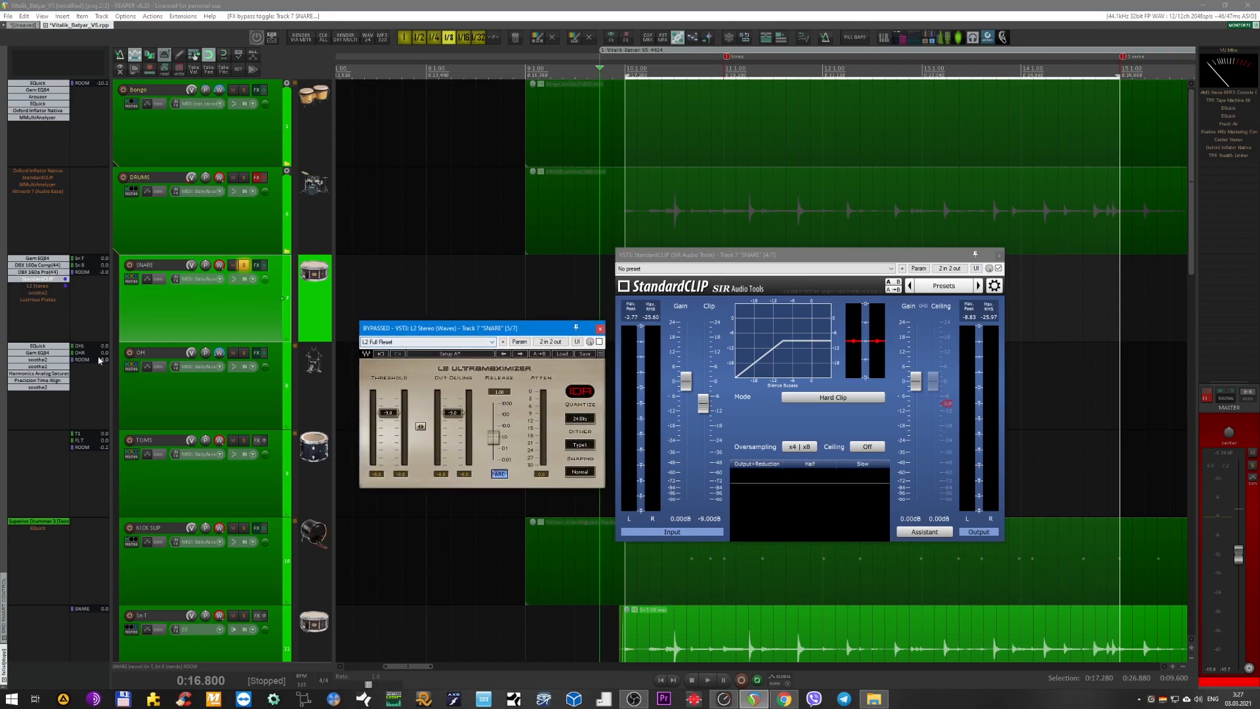
pyautogui.press('space')
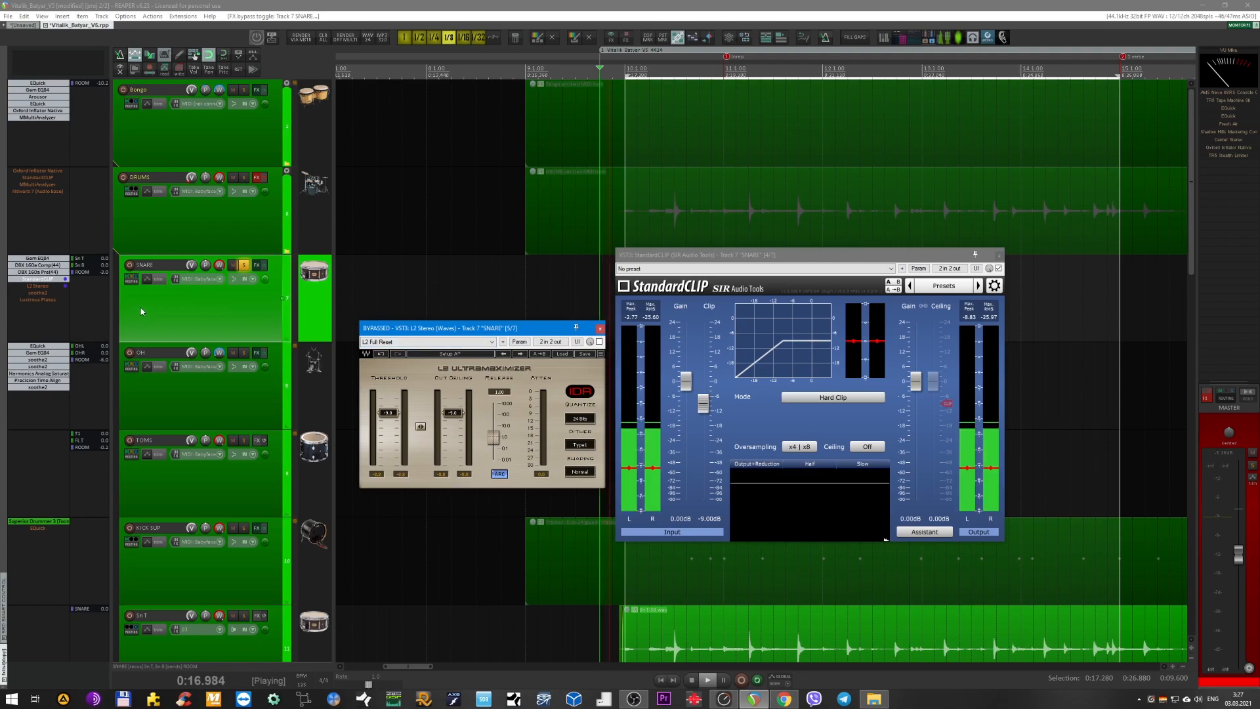
pyautogui.keyDown('shift'); pyautogui.click(46, 289); pyautogui.keyUp('shift')
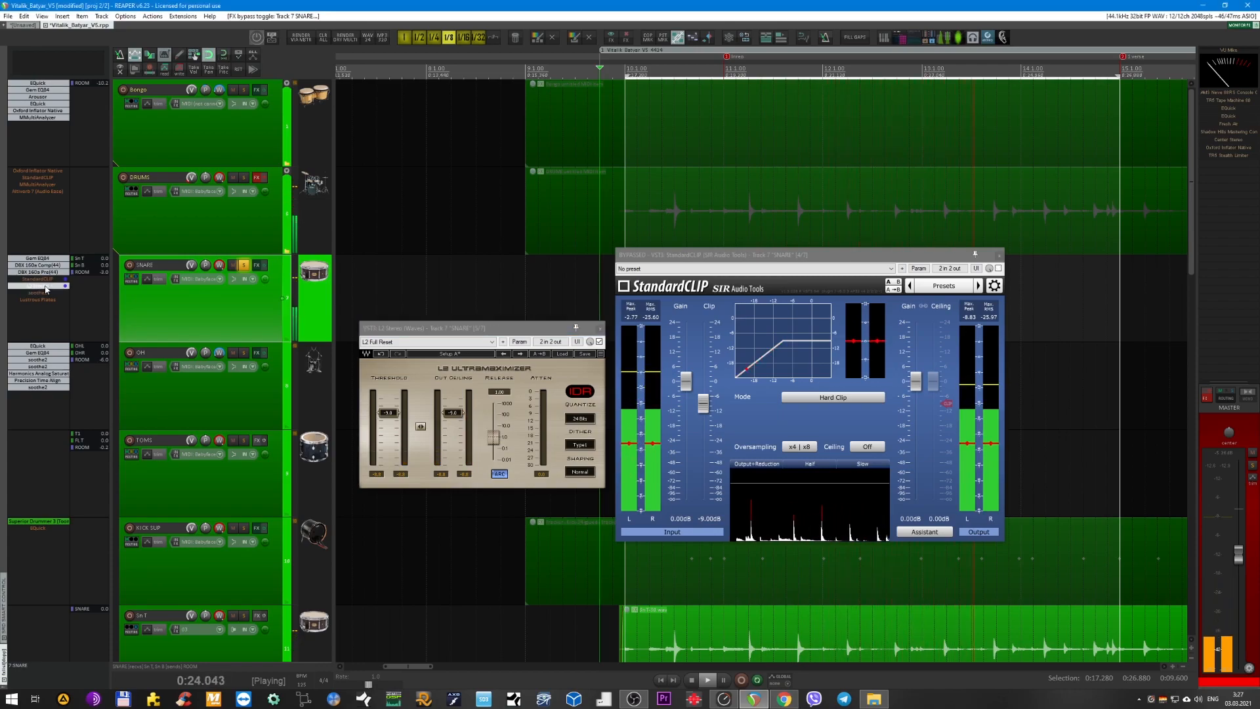
# Lower StandardCLIP's clip level to -26.40 dB and pull L2's linked threshold and ceiling down to a comparable level.
pyautogui.click(702, 406)
pyautogui.moveTo(703, 406); pyautogui.dragTo(707, 447)
pyautogui.moveTo(420, 427)
pyautogui.mouseDown()
pyautogui.moveTo(420, 468)
pyautogui.moveTo(415, 439)
pyautogui.mouseUp()
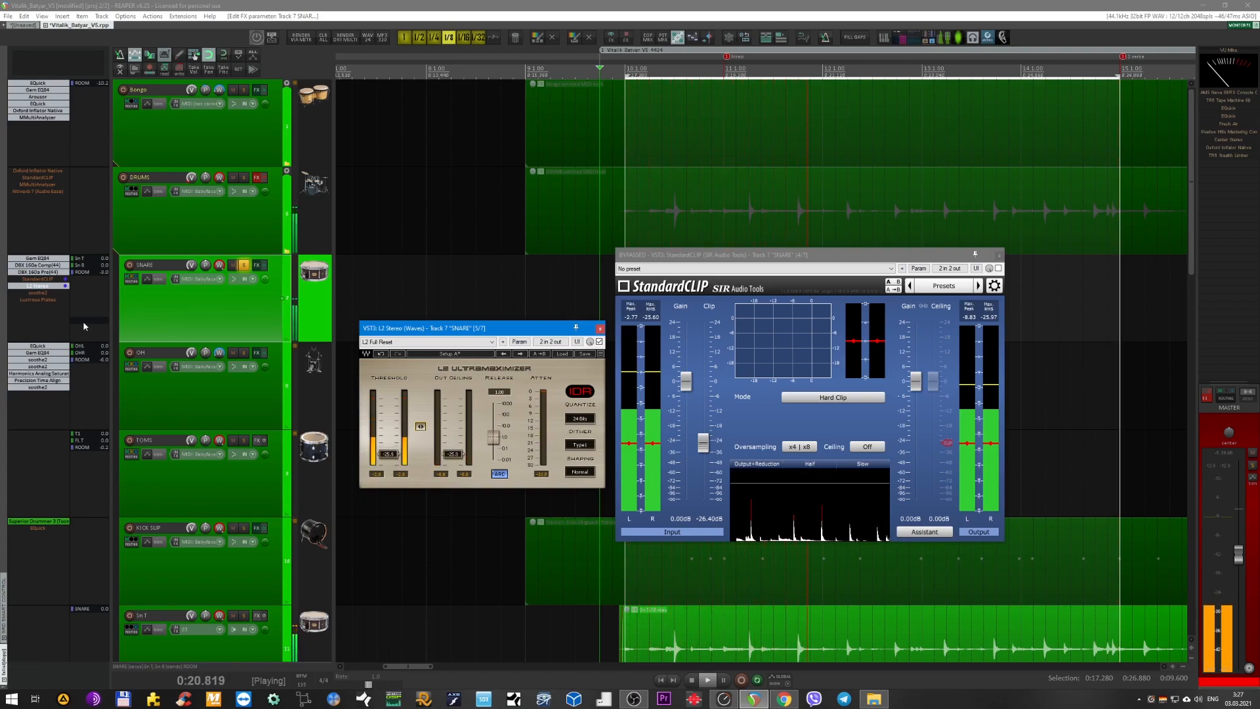
# Alternate the active plug-in between StandardCLIP and L2 Stereo during playback to compare heavy clipping with heavy limiting on the snare.
pyautogui.keyDown('shift'); pyautogui.click(53, 279); pyautogui.keyUp('shift')
pyautogui.keyDown('shift'); pyautogui.click(53, 286); pyautogui.keyUp('shift')
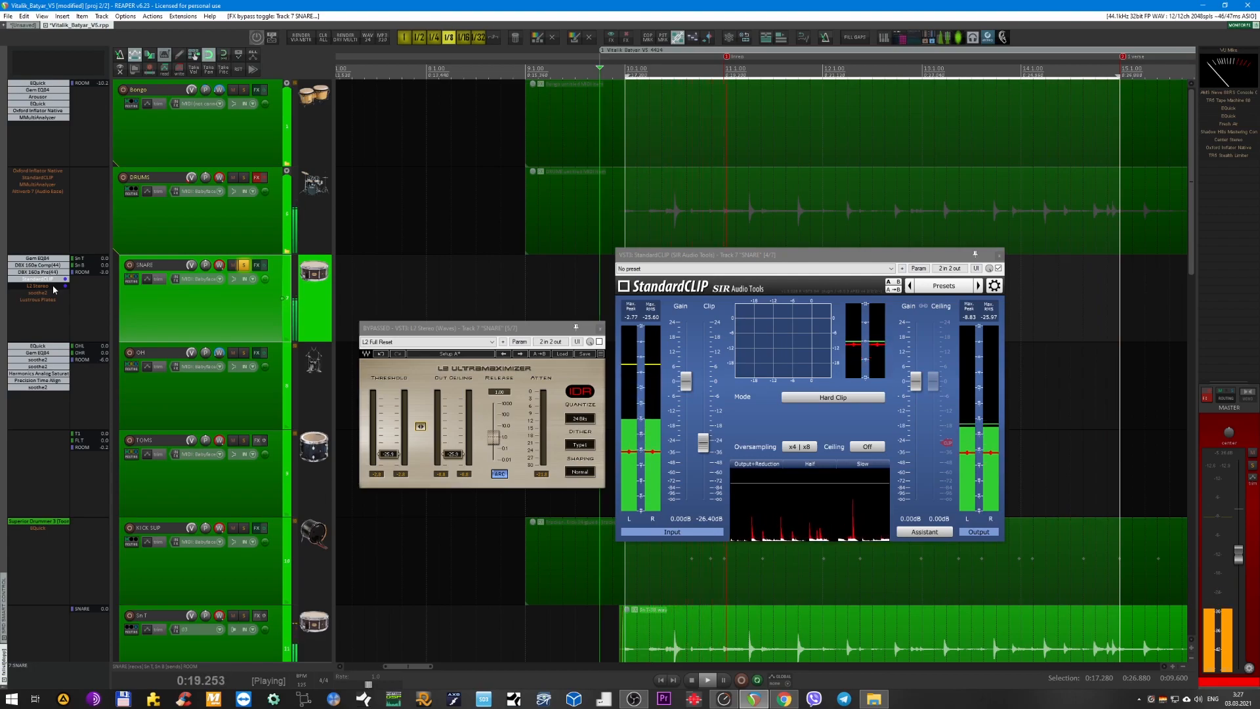
pyautogui.keyDown('shift'); pyautogui.click(53, 286); pyautogui.keyUp('shift')
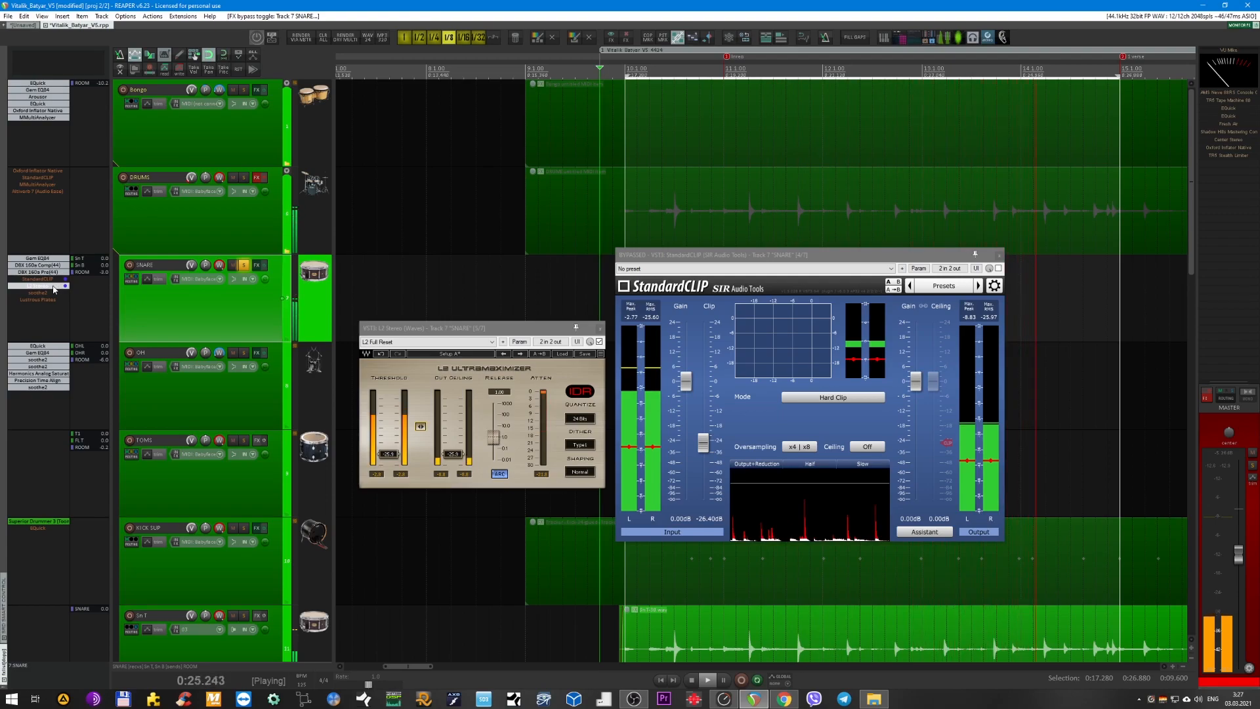
pyautogui.keyDown('shift'); pyautogui.click(52, 286); pyautogui.keyUp('shift')
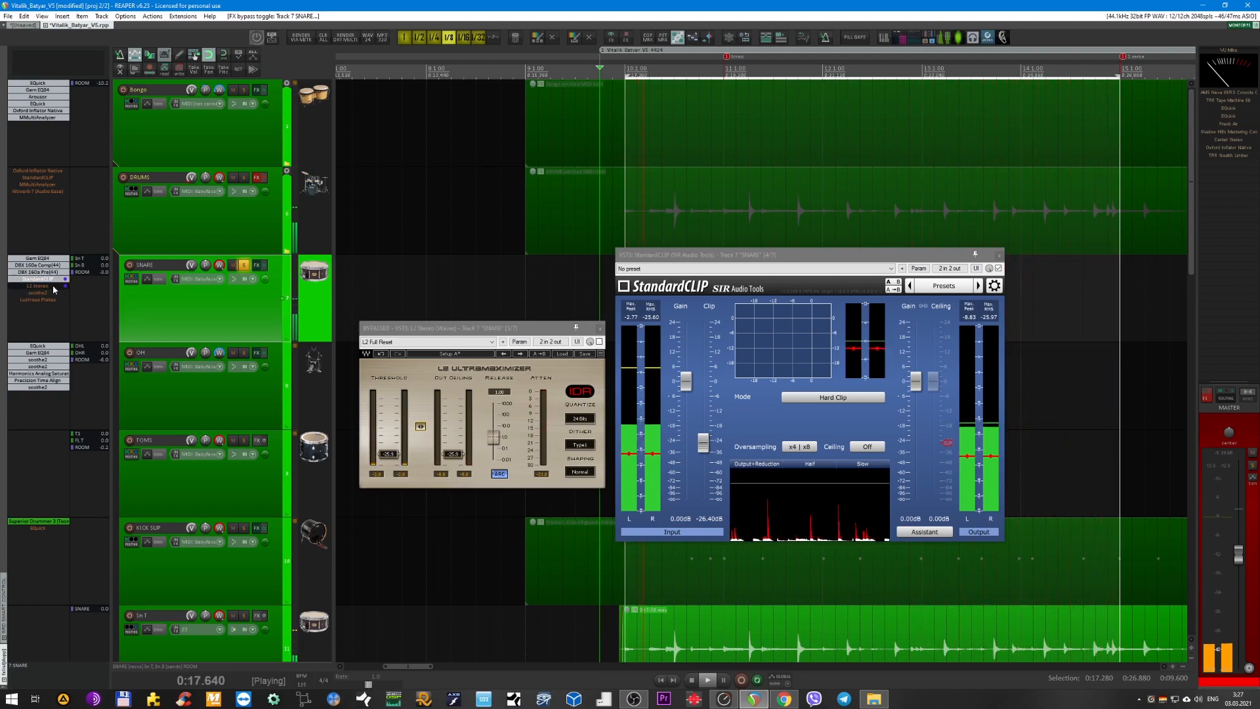
pyautogui.keyDown('shift'); pyautogui.click(53, 286); pyautogui.keyUp('shift')
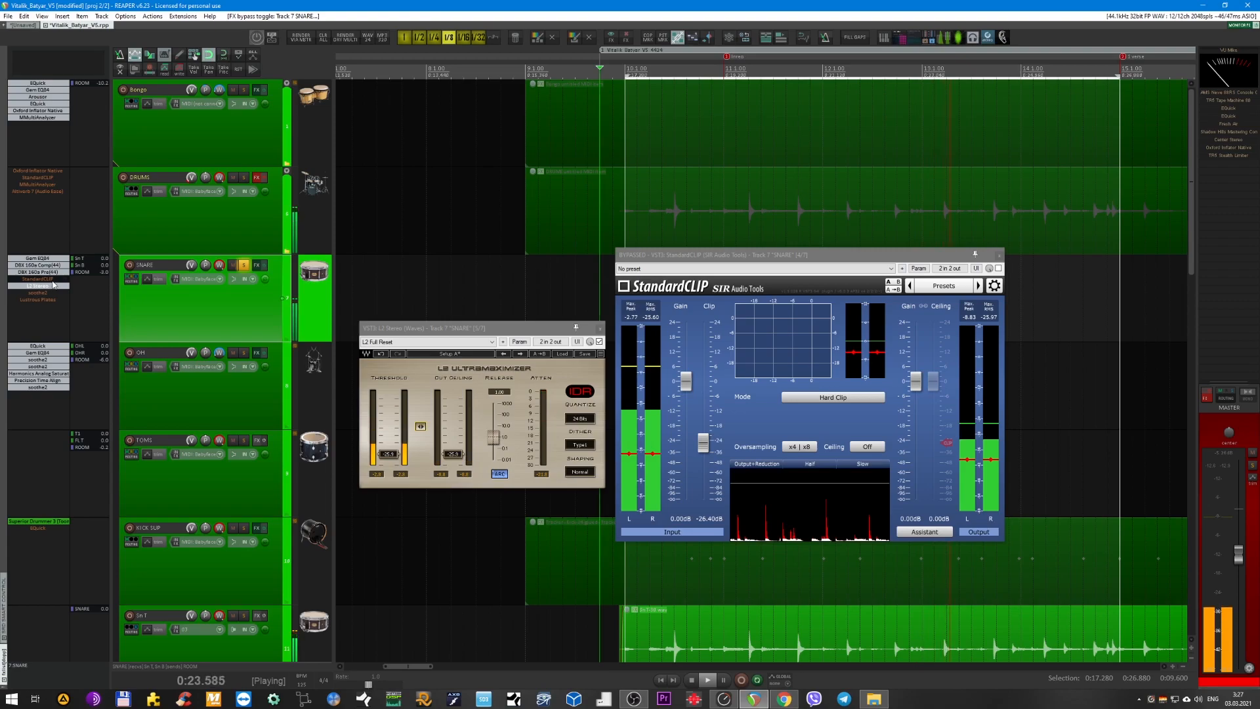
# Remove L2 Stereo from the SNARE bus, re-enable StandardCLIP with its clip level at -9.00 dB, and close its window.
pyautogui.keyDown('alt'); pyautogui.click(52, 286); pyautogui.keyUp('alt')
pyautogui.keyDown('shift'); pyautogui.click(50, 279); pyautogui.keyUp('shift')
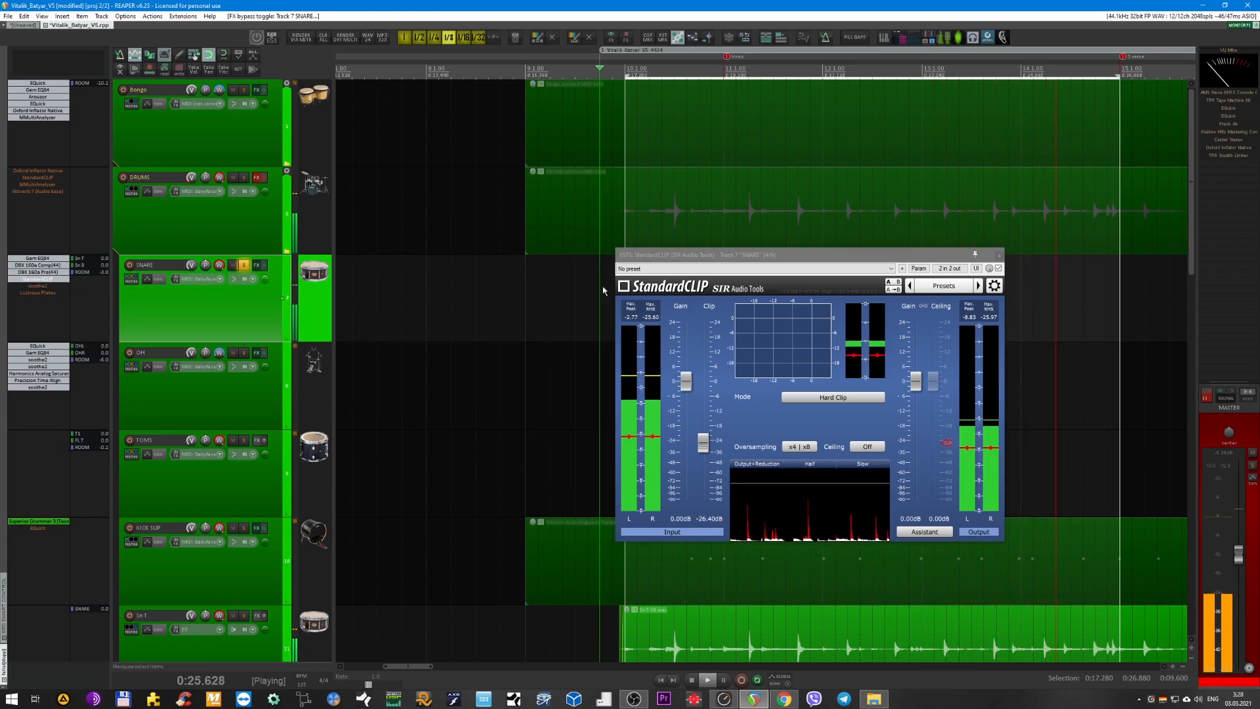
pyautogui.moveTo(705, 450); pyautogui.dragTo(705, 409)
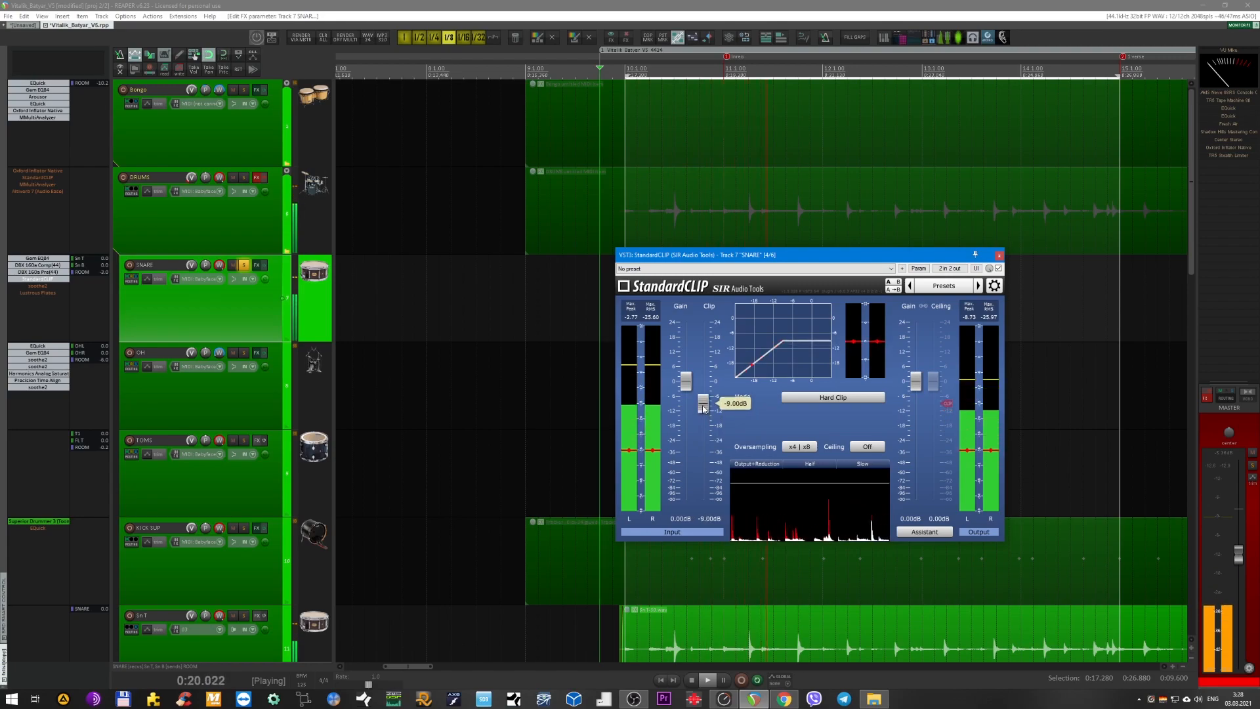
pyautogui.click(999, 256)
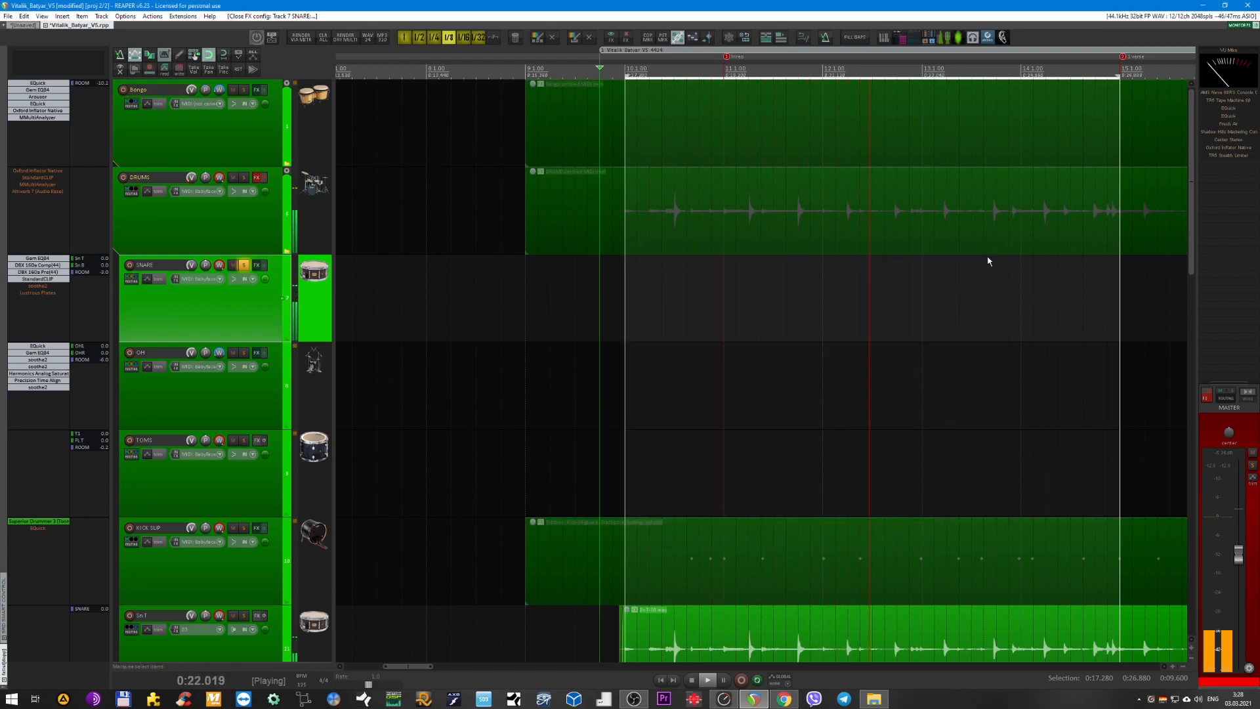
# Enable soothe2 on the SNARE bus and place its window over the arrangement, clear of the track controls.
pyautogui.click(41, 286)
pyautogui.click(42, 287)
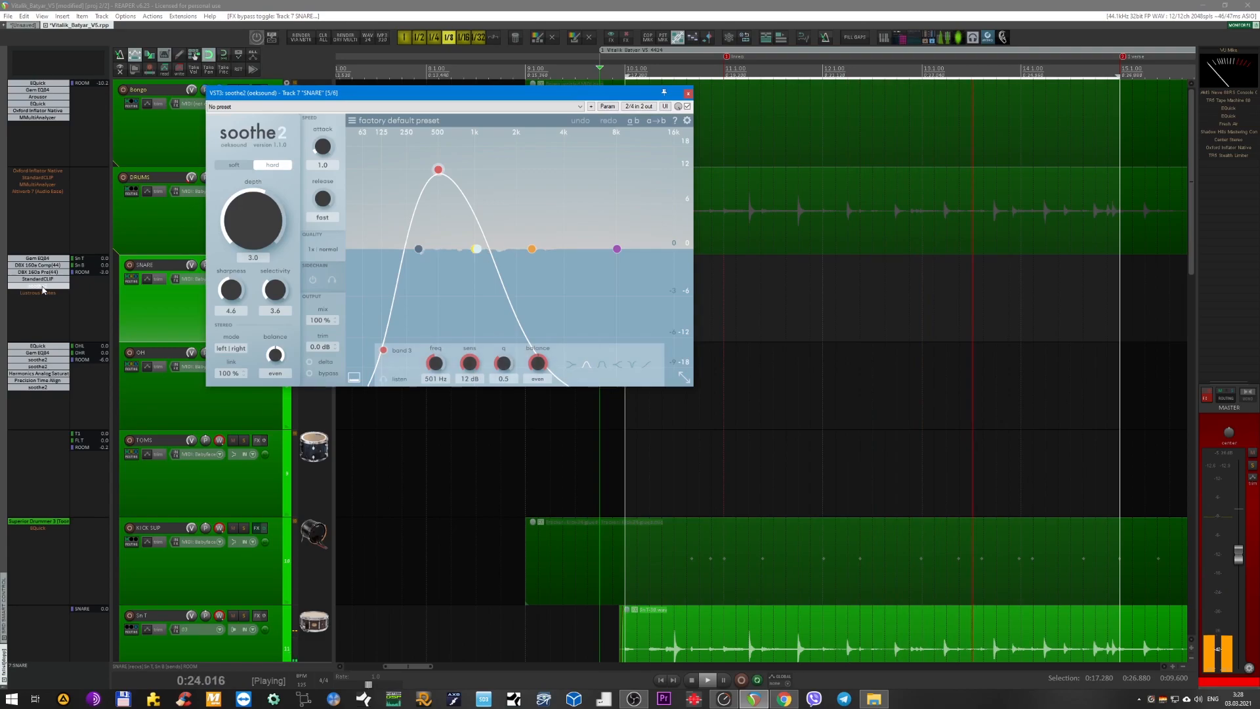
pyautogui.moveTo(415, 99); pyautogui.dragTo(626, 195)
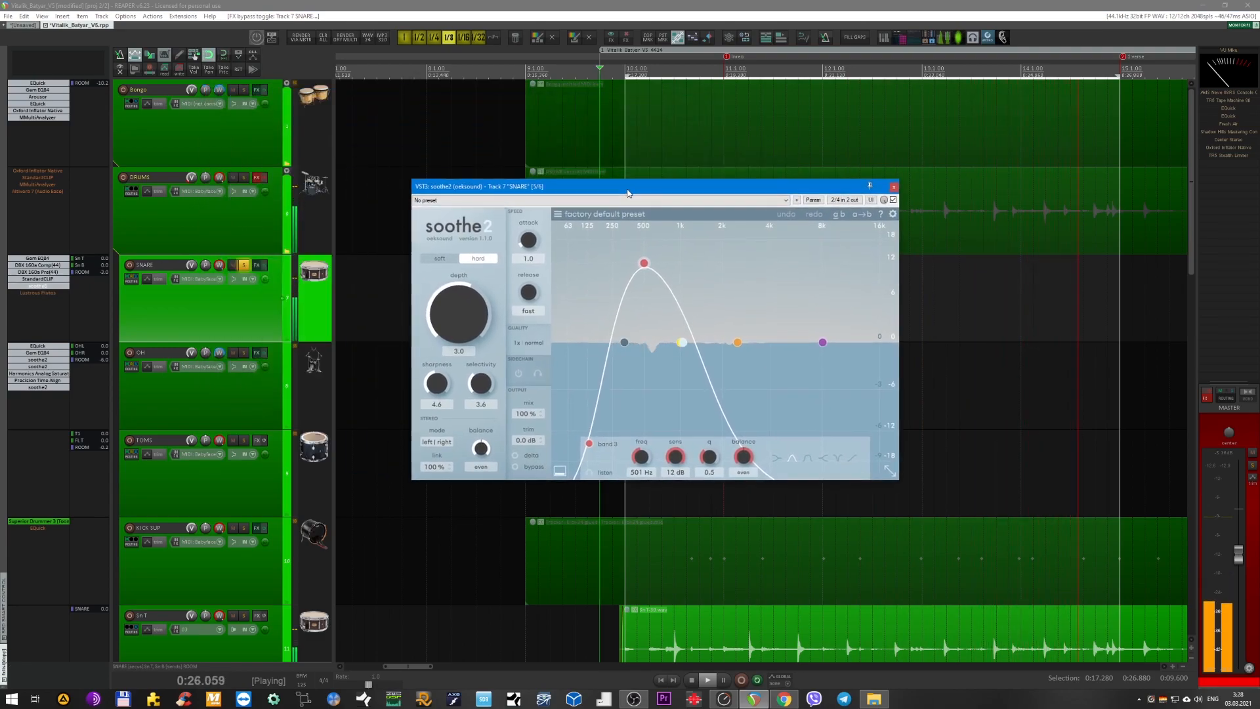
# Audition soothe2's delta signal on the snare, switch delta monitoring back off, and close the plug-in window.
pyautogui.click(516, 455)
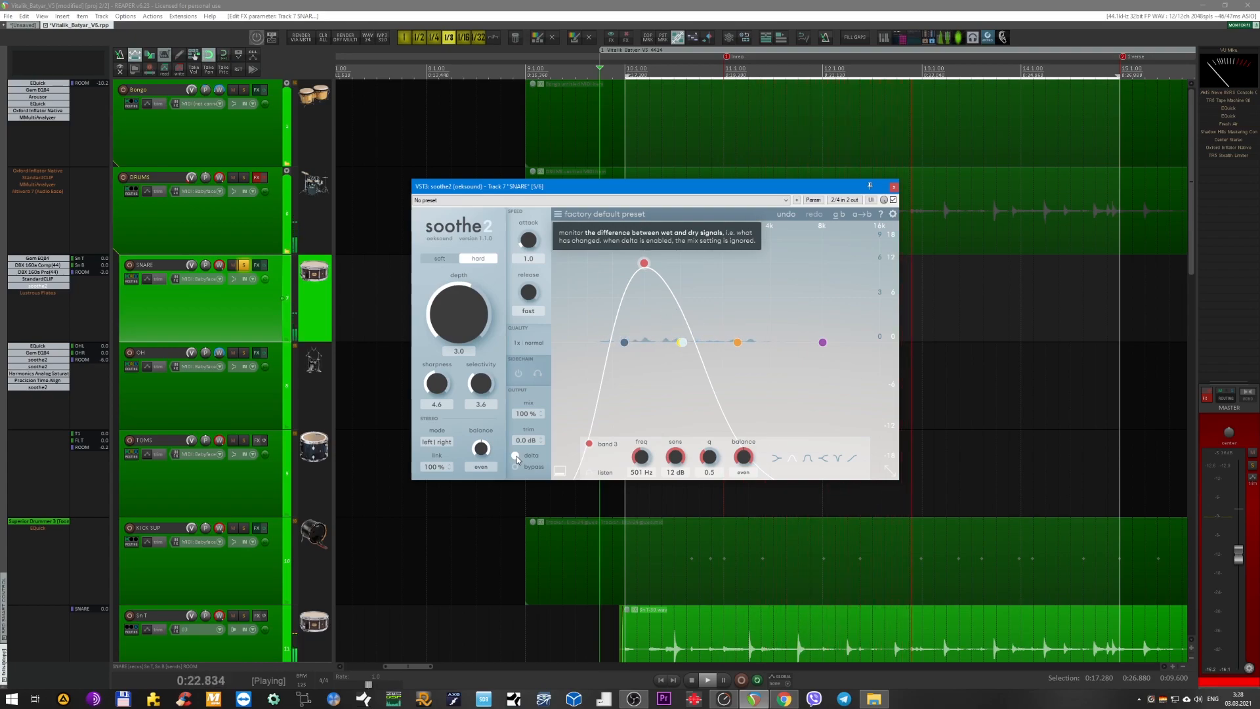
pyautogui.click(517, 455)
pyautogui.click(894, 189)
# Enable Lustrous Plates on the SNARE bus, show its window over the arrangement while the snare plays, and close it.
pyautogui.keyDown('shift'); pyautogui.click(30, 292); pyautogui.keyUp('shift')
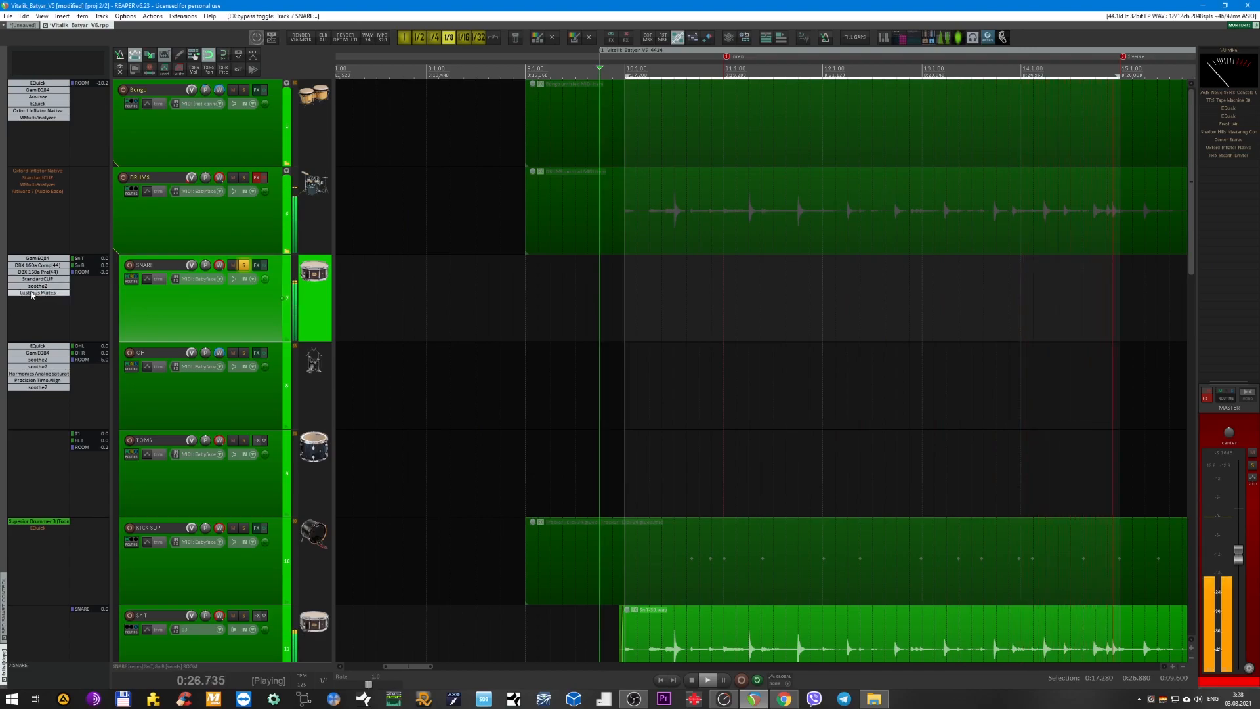
pyautogui.click(31, 293)
pyautogui.moveTo(517, 357); pyautogui.dragTo(586, 356)
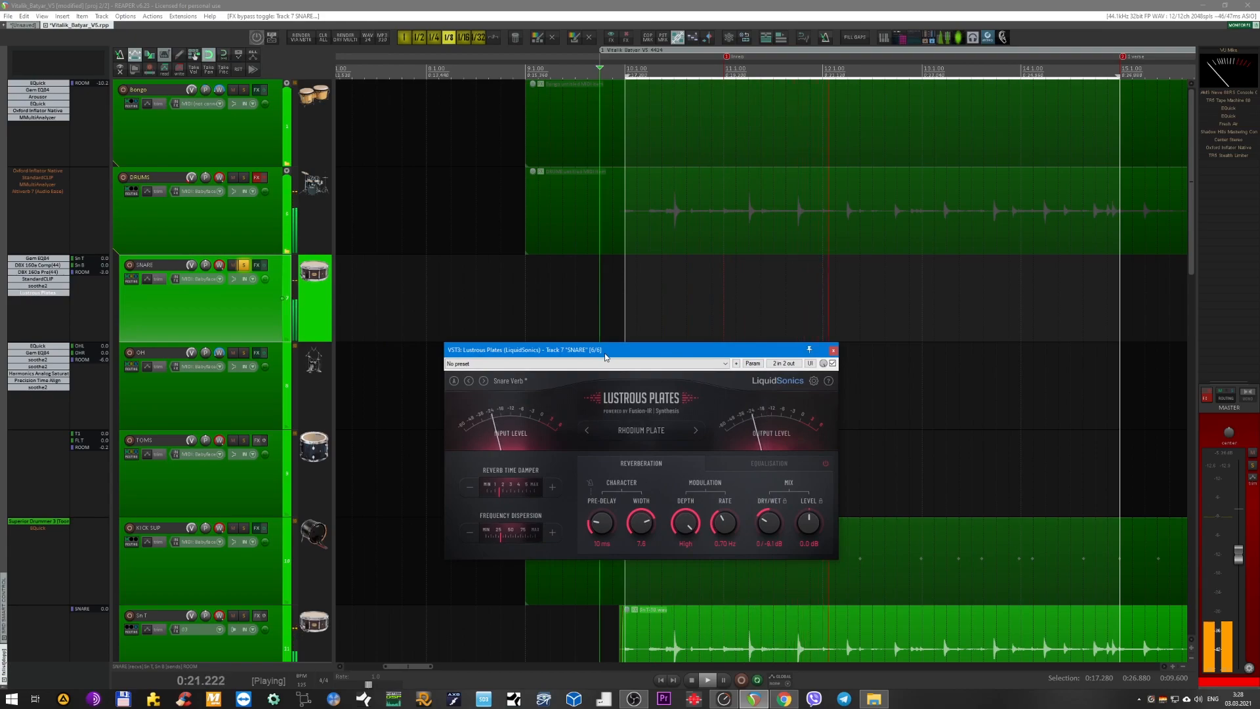
pyautogui.moveTo(605, 357); pyautogui.dragTo(634, 361)
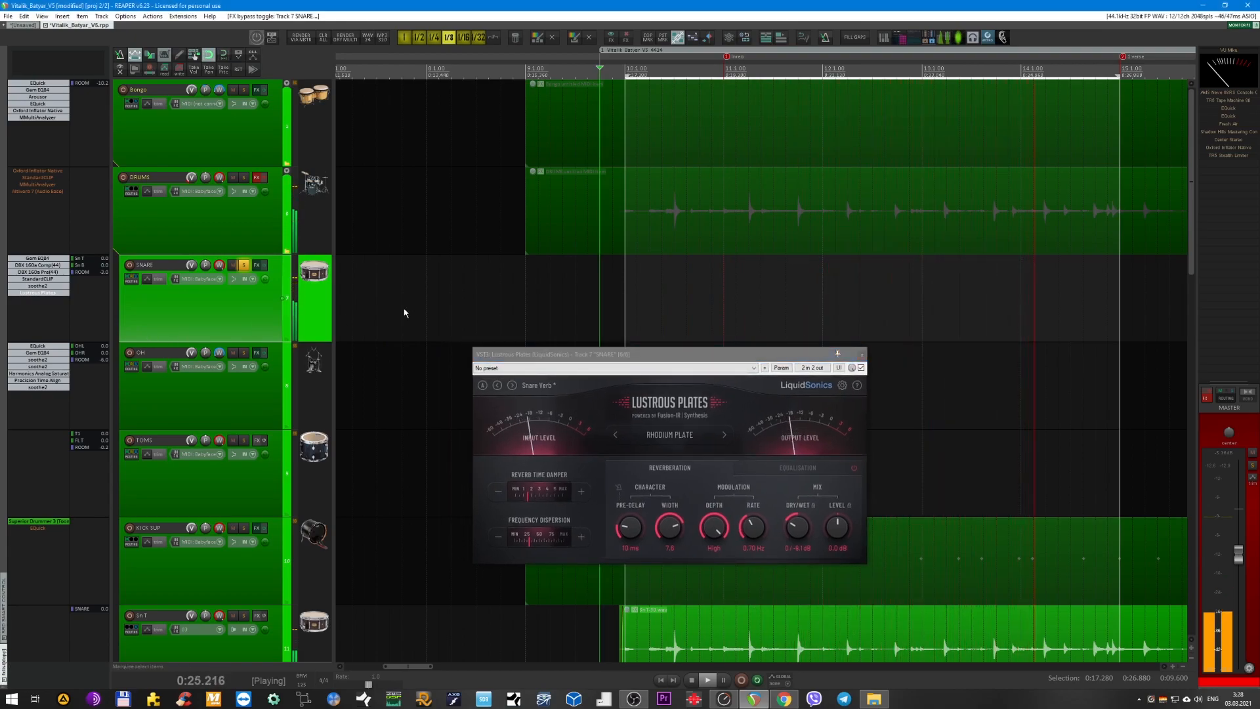
pyautogui.moveTo(650, 360); pyautogui.dragTo(612, 337)
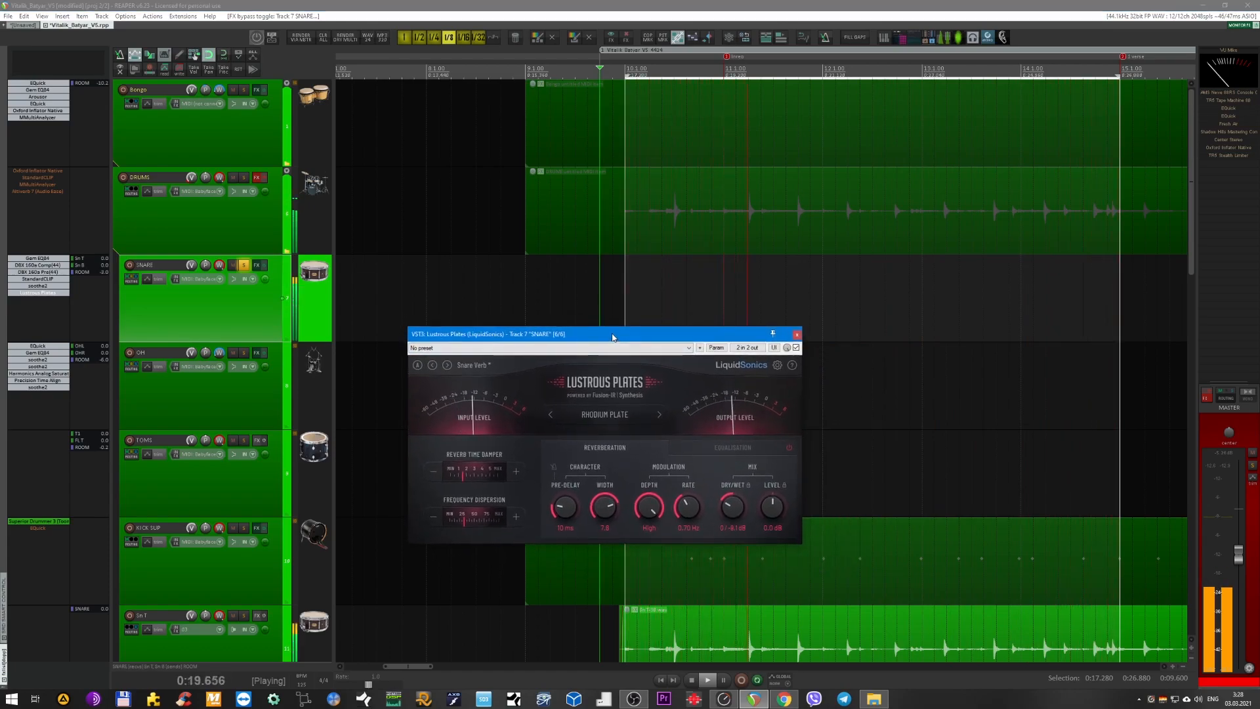
pyautogui.click(797, 334)
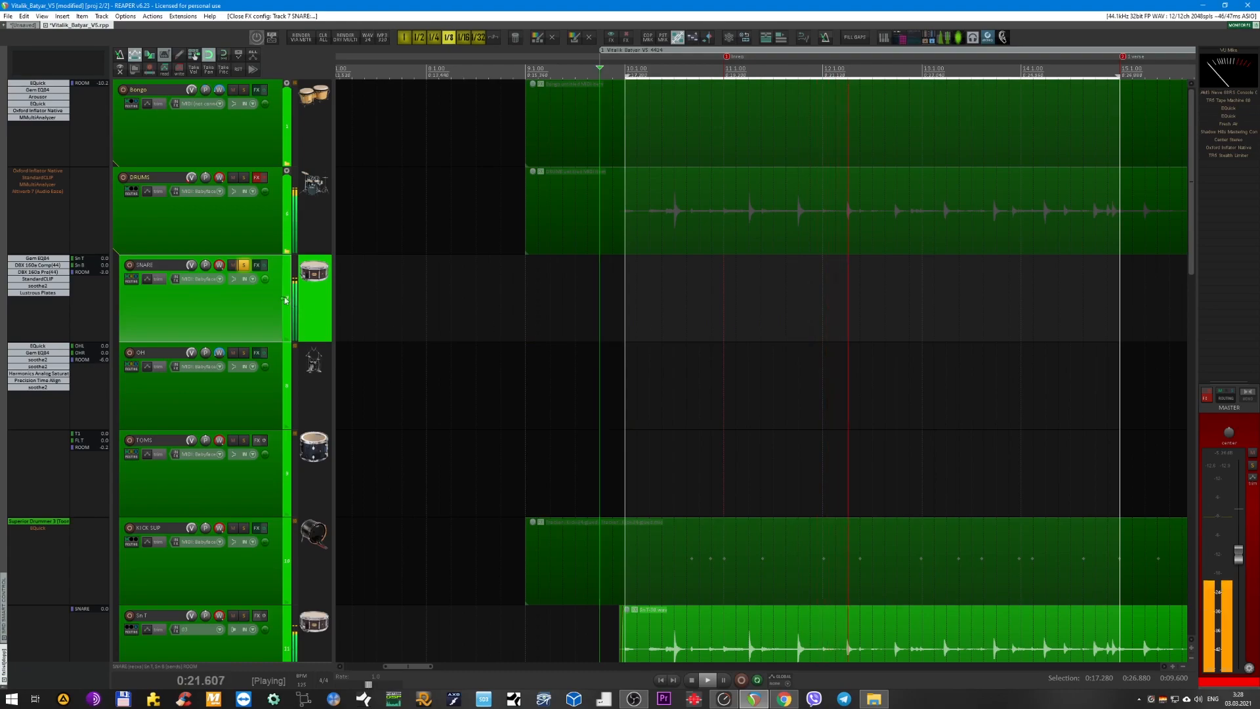
# Select the OH bus and solo it together with the SNARE bus.
pyautogui.click(263, 400)
pyautogui.press('F6')
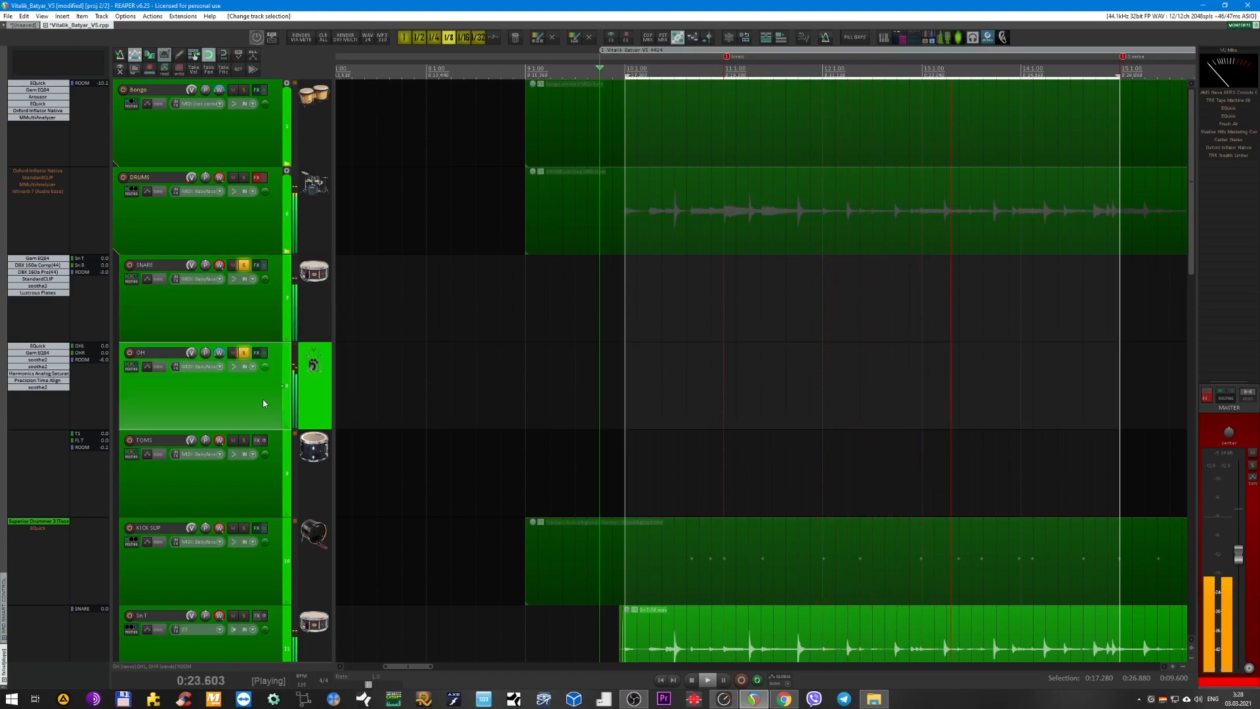
pyautogui.scroll(-1, 430, 365)
pyautogui.scroll(2, 455, 352)
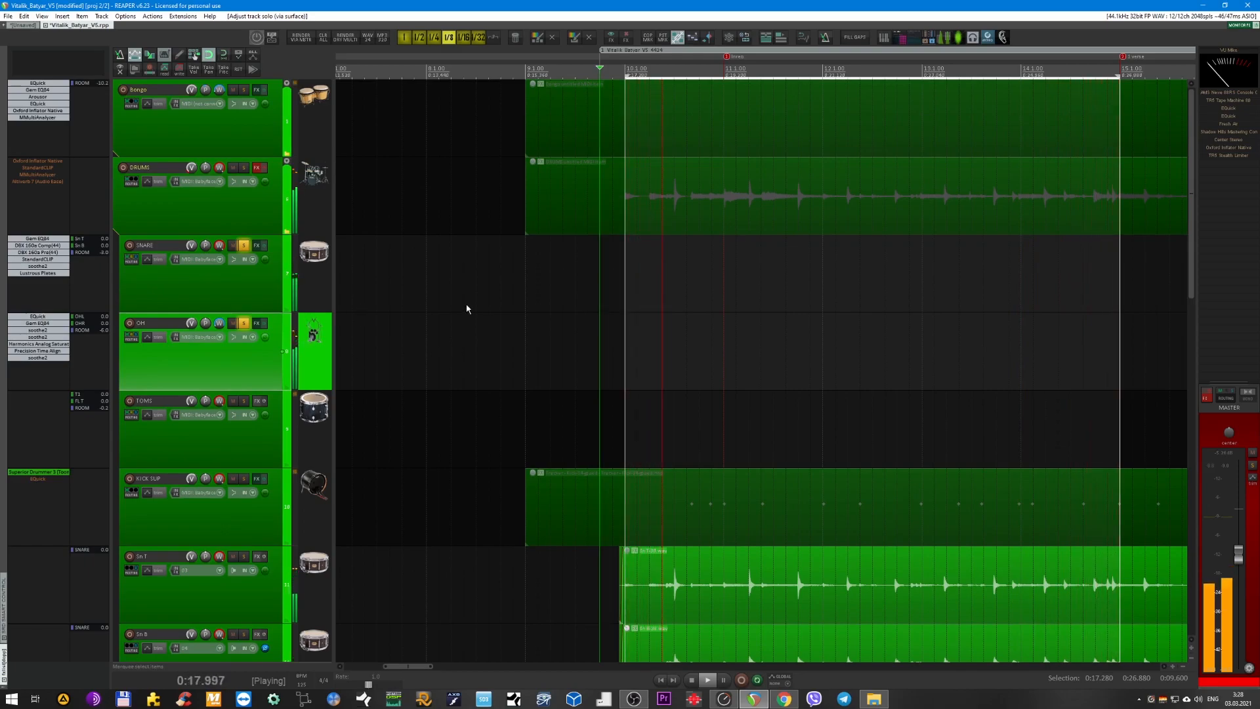
# Select the SNARE and OH buses together and toggle their FX chains off and on to compare processed and unprocessed sound.
pyautogui.keyDown('ctrl'); pyautogui.click(269, 292); pyautogui.keyUp('ctrl')
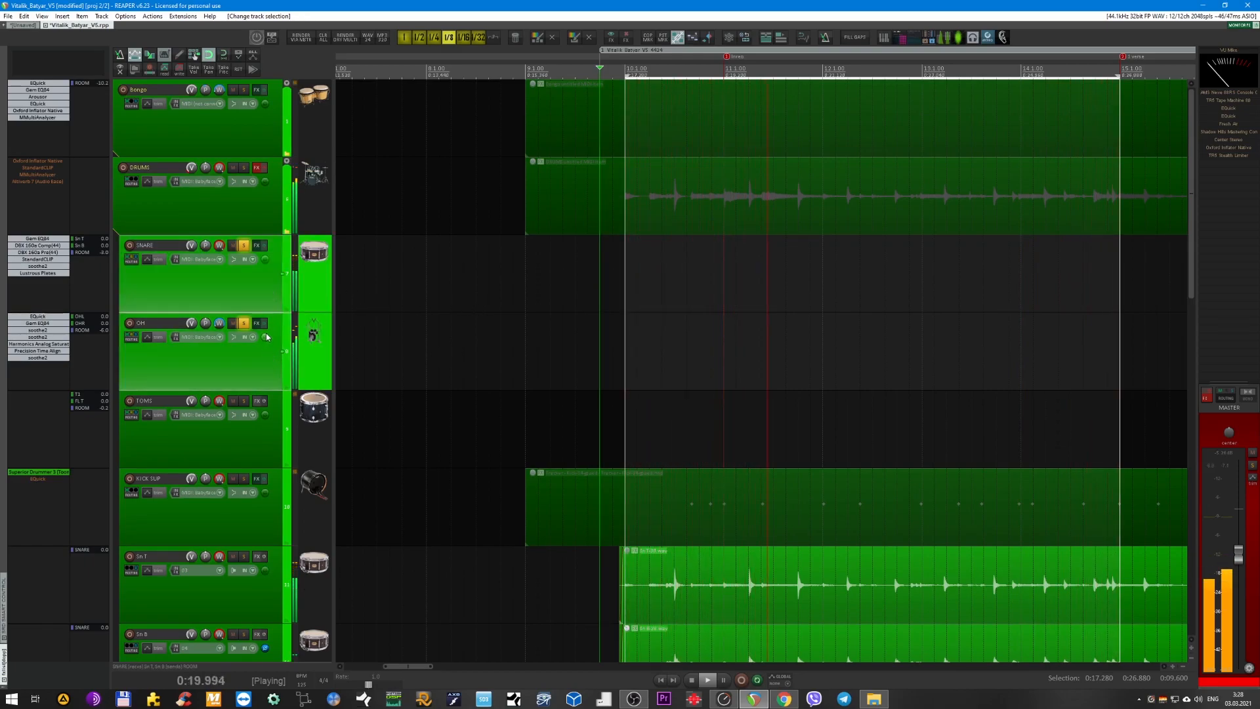
pyautogui.click(264, 326)
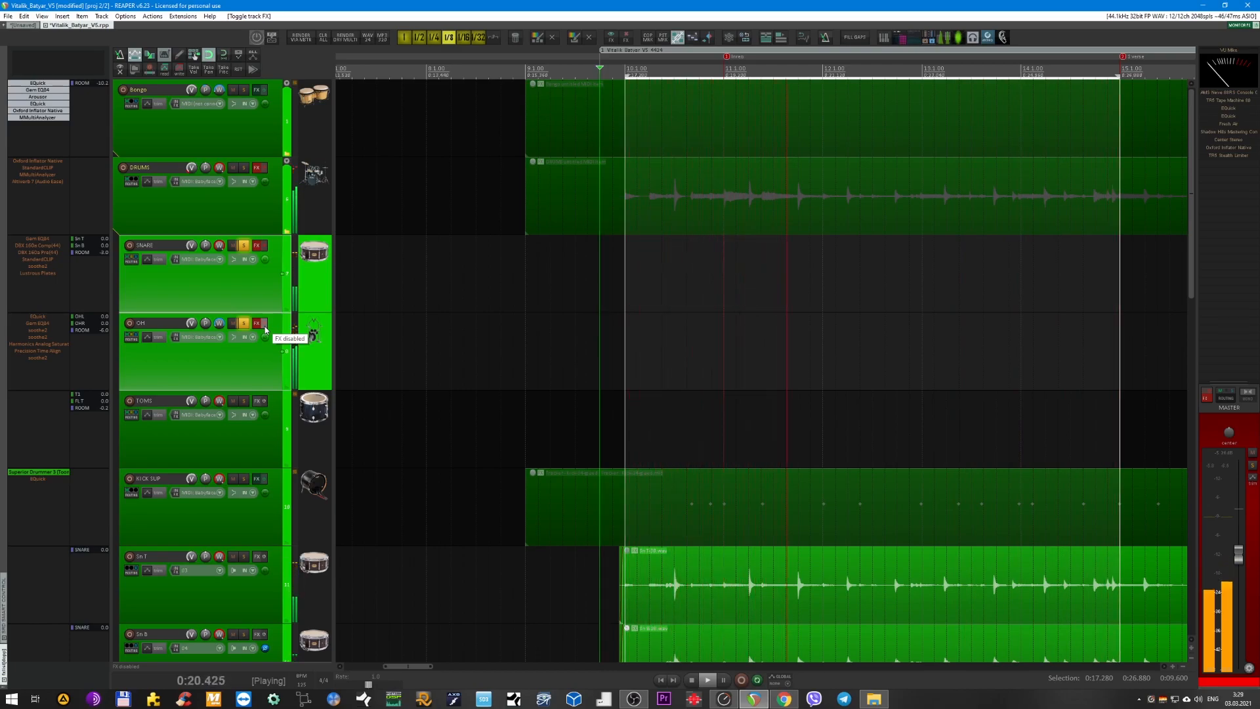
pyautogui.click(264, 326)
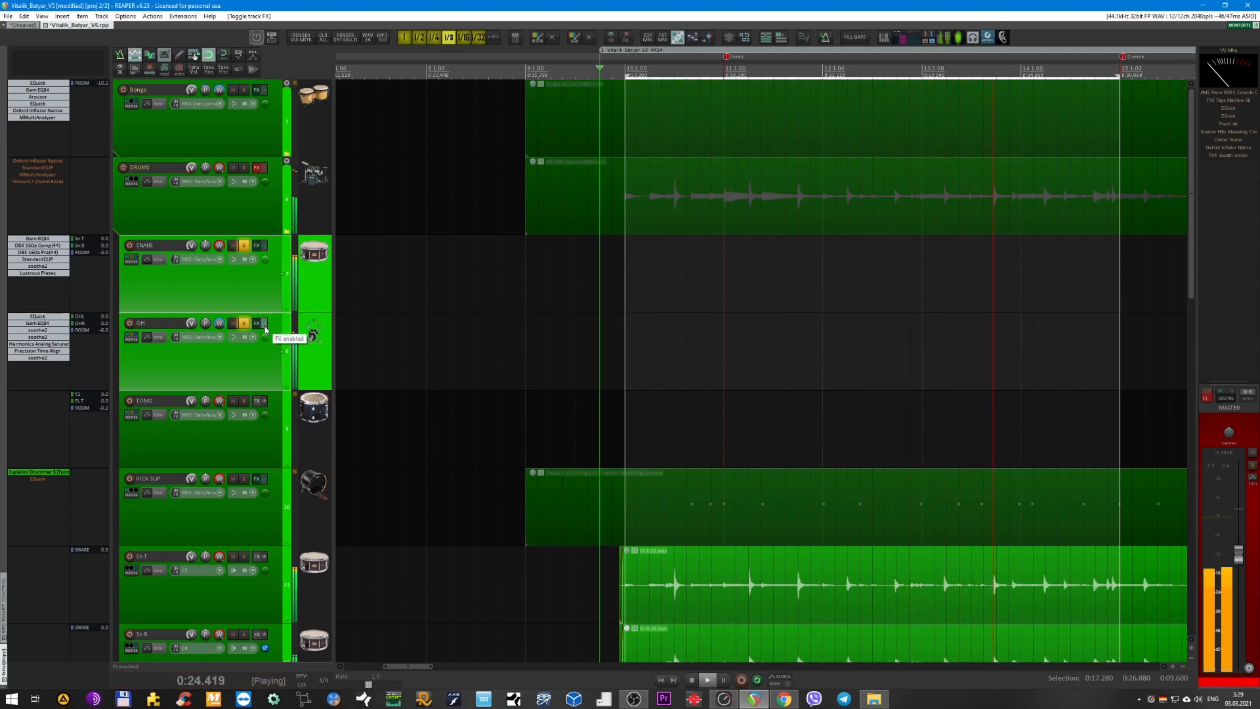
pyautogui.click(264, 326)
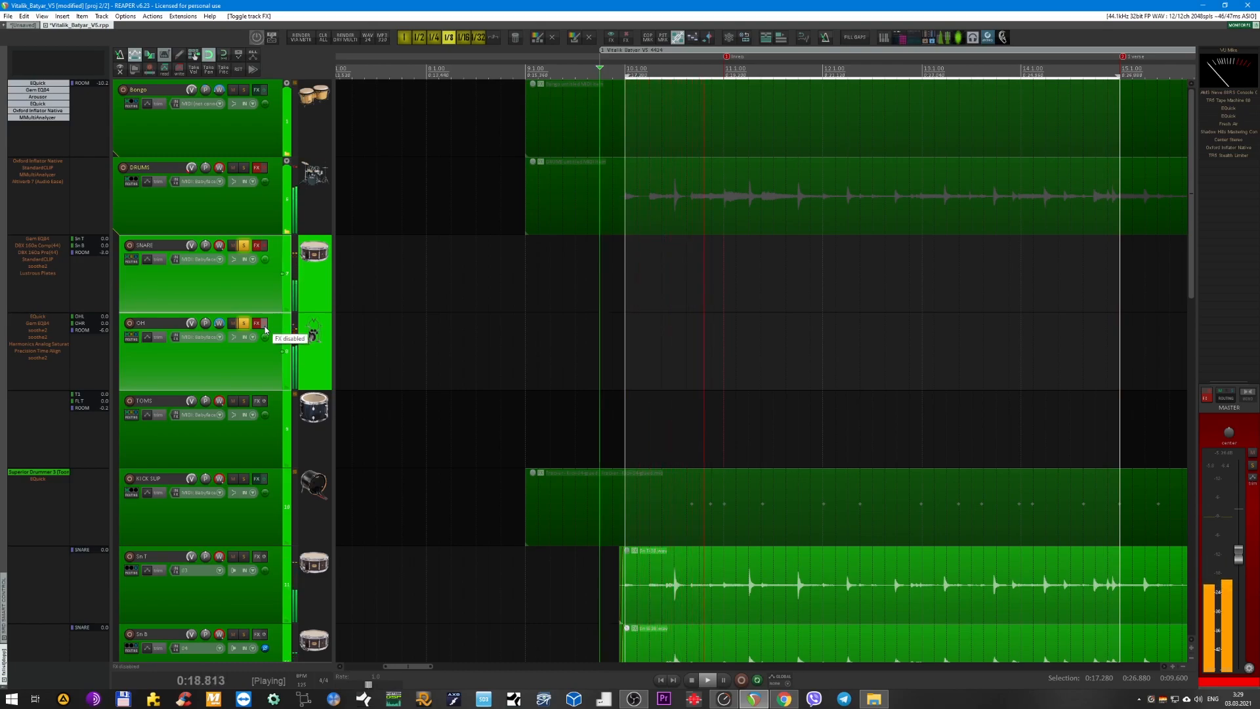
pyautogui.click(265, 326)
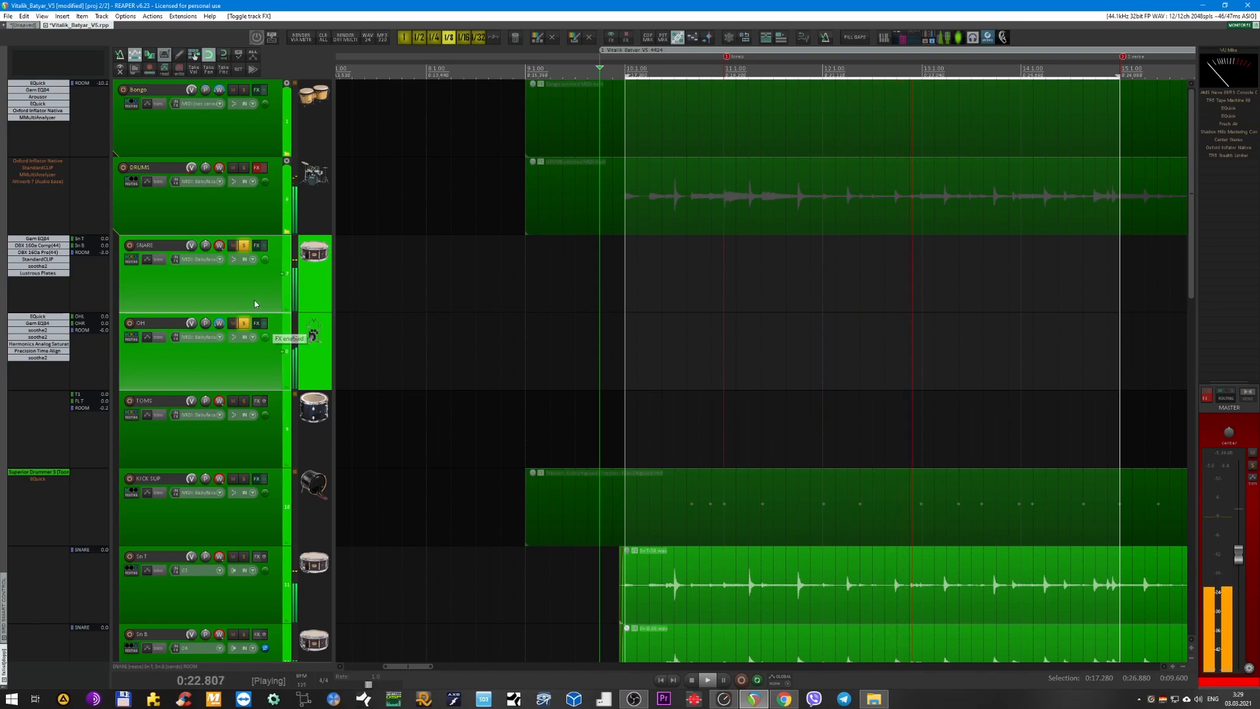
# Stop playback, select the SNARE bus, and clear the solo from both the SNARE and OH buses.
pyautogui.press('space')
pyautogui.scroll(-1, 440, 300)
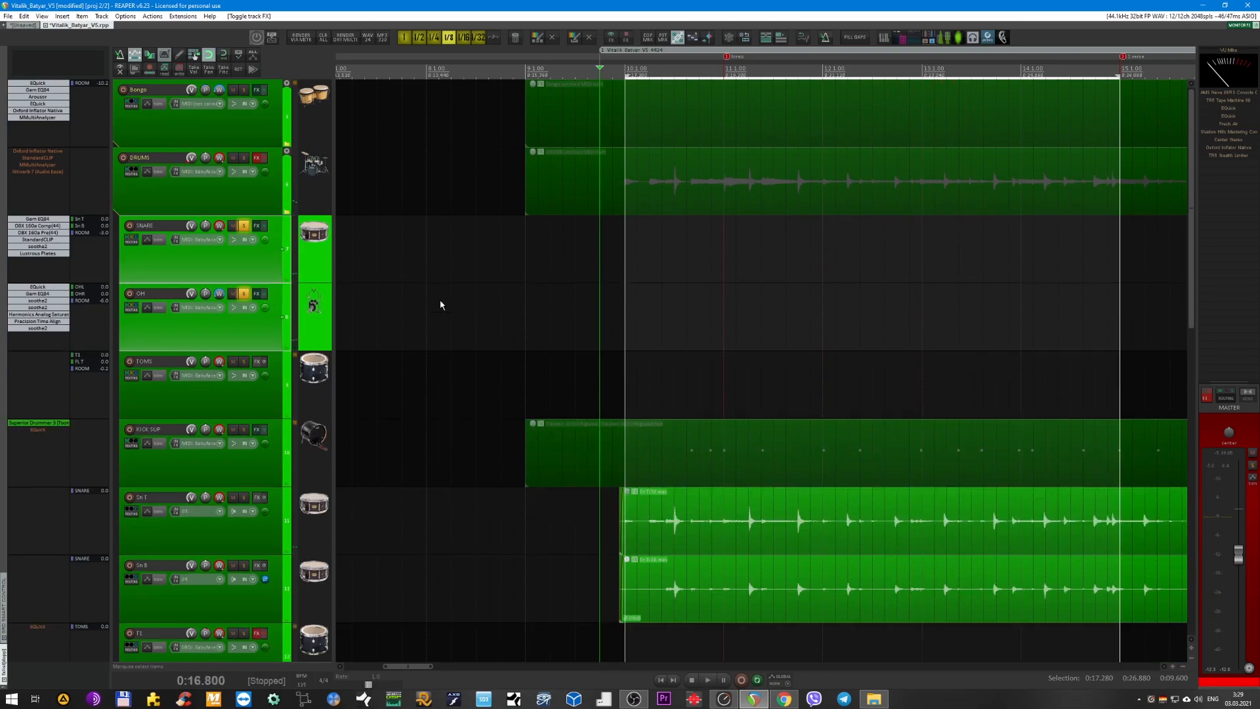
pyautogui.click(246, 265)
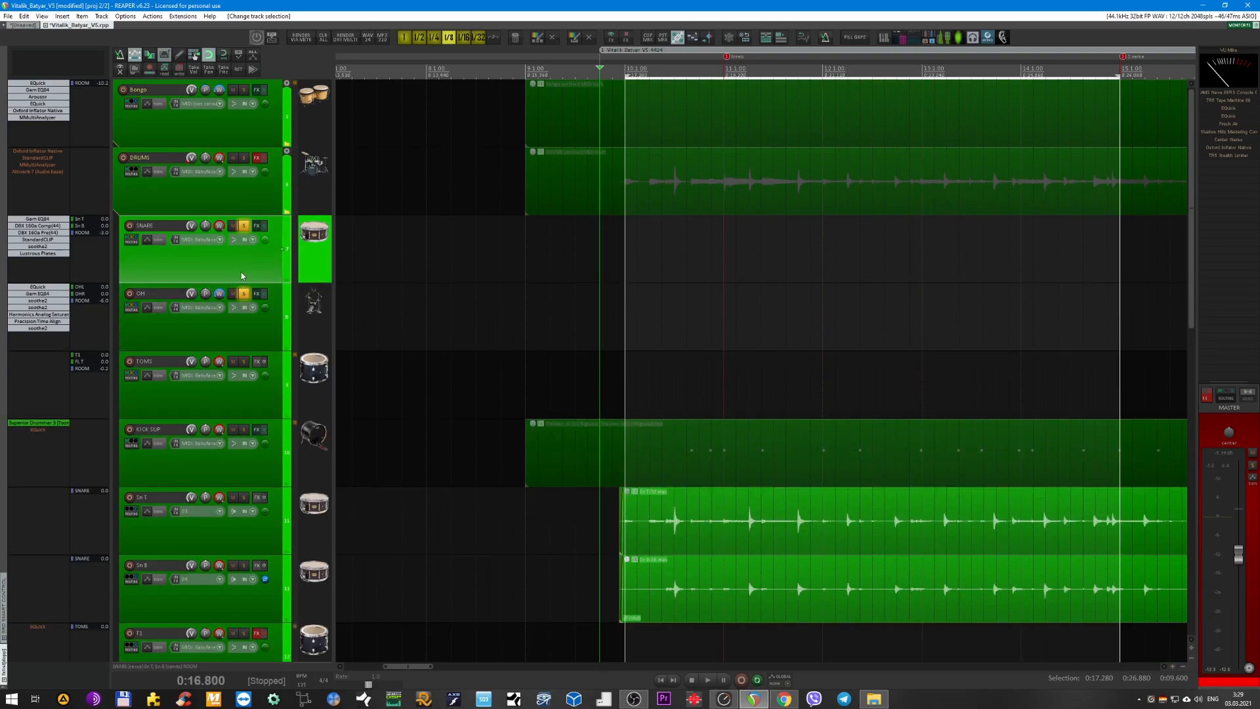
pyautogui.moveTo(243, 226); pyautogui.dragTo(240, 307)
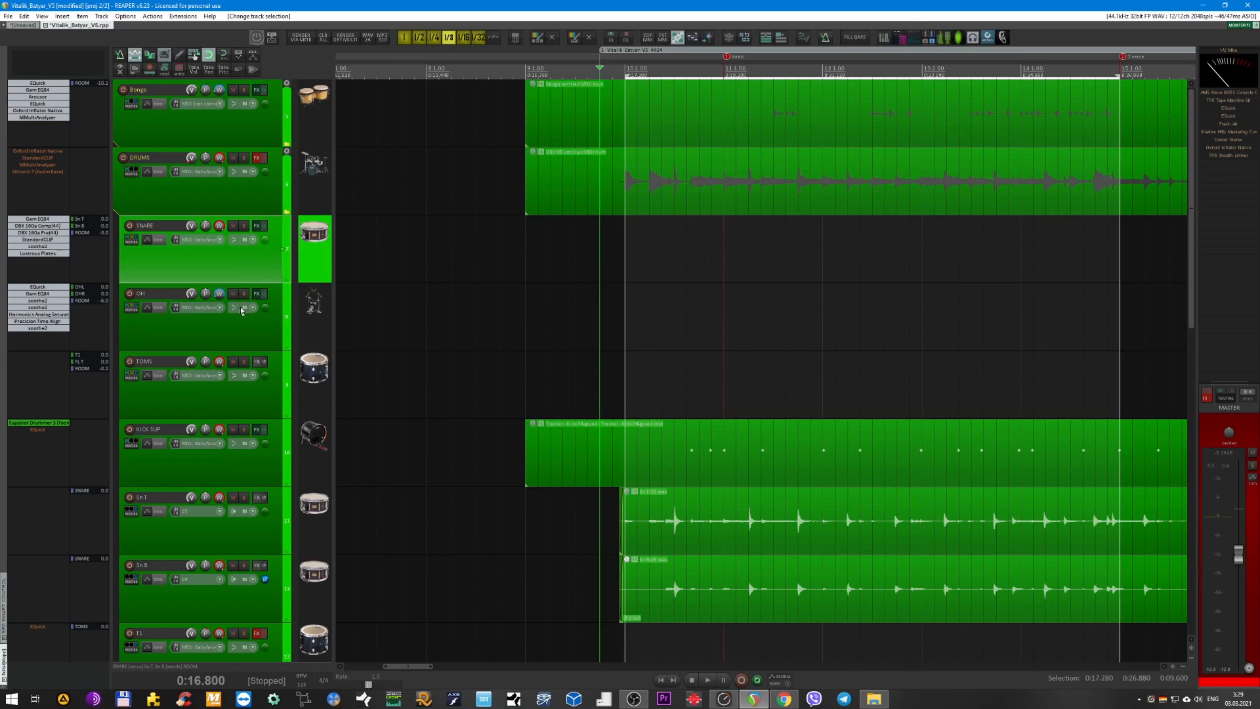
# Solo the TOMS bus, then select the T1 and FLT tracks together and enable their FX chains.
pyautogui.click(256, 401)
pyautogui.scroll(-1, 479, 352)
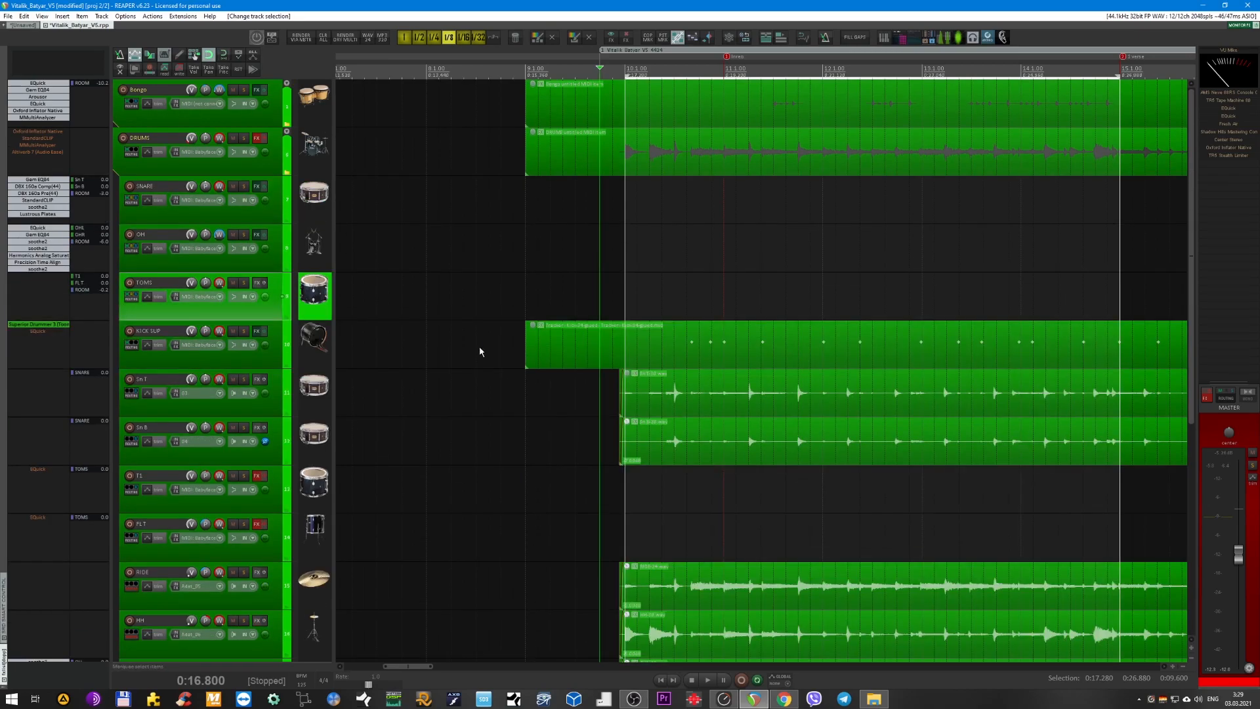
pyautogui.scroll(-1, 474, 353)
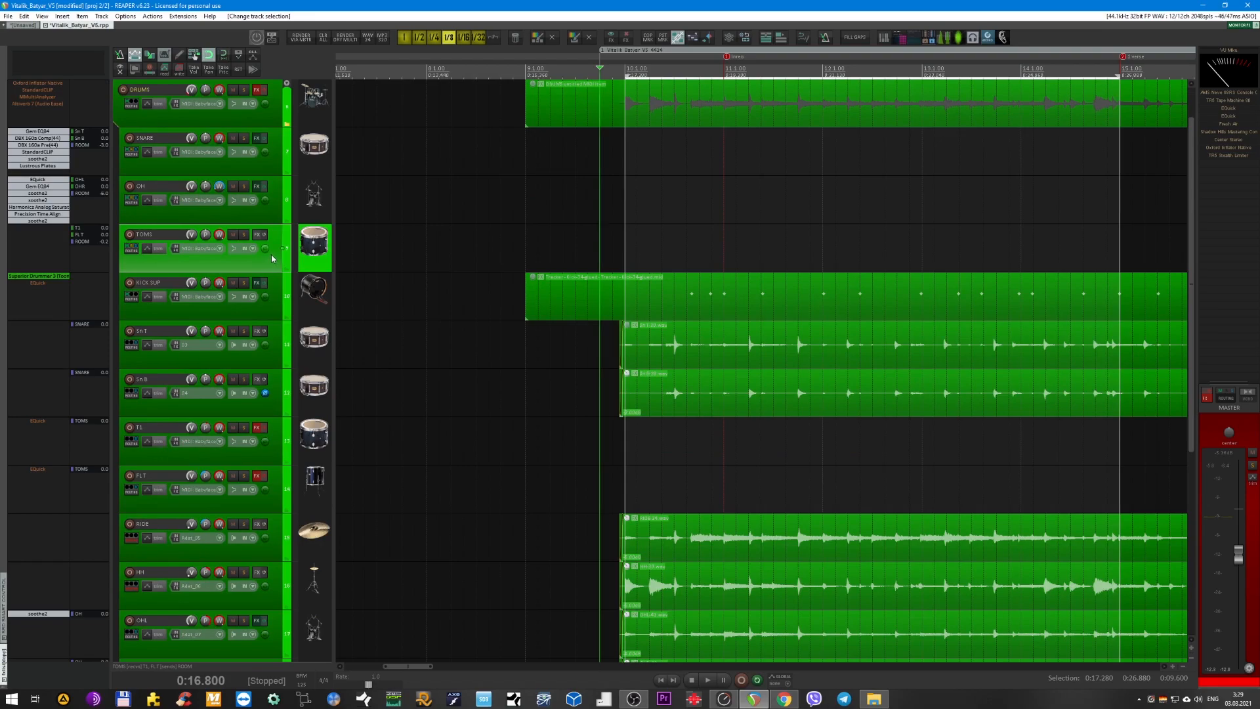
pyautogui.press('F6')
pyautogui.click(276, 454)
pyautogui.keyDown('shift'); pyautogui.click(281, 494); pyautogui.keyUp('shift')
pyautogui.click(266, 476)
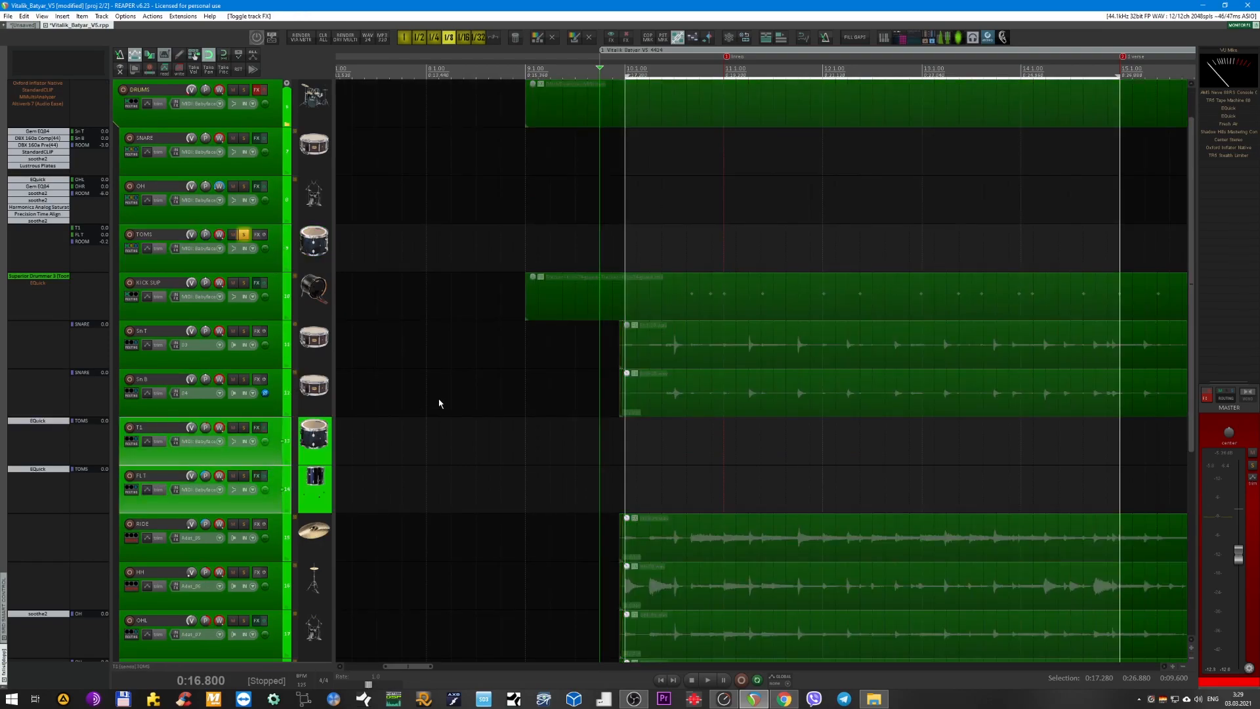
# Open EQuick from the T1 track, reposition its window, and undo the accidental change to the Surgery preset.
pyautogui.scroll(2, 444, 397)
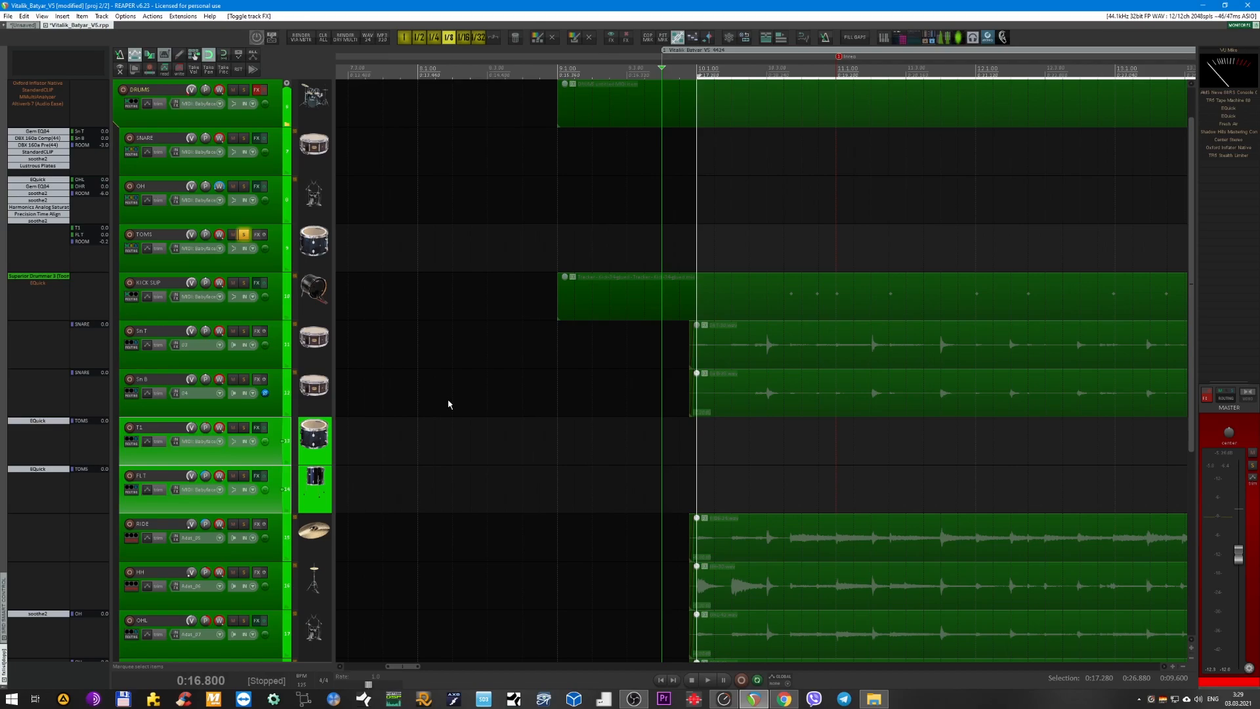
pyautogui.click(283, 455)
pyautogui.click(37, 420)
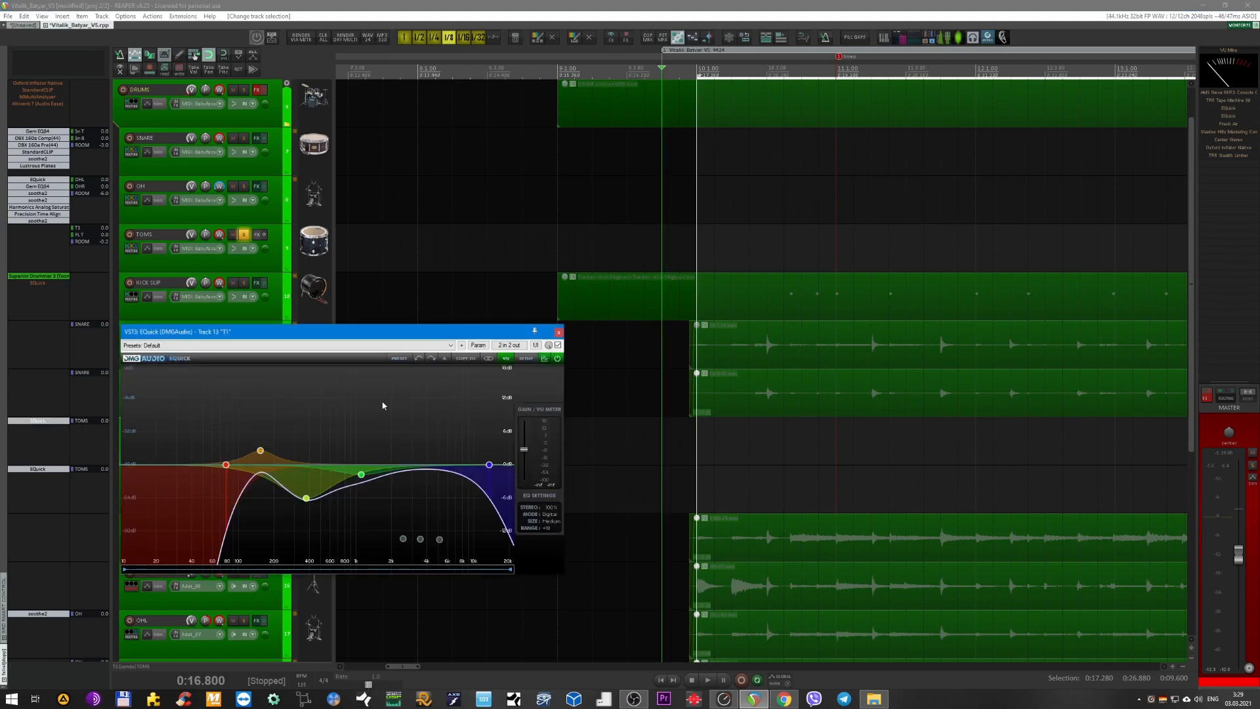
pyautogui.moveTo(459, 331); pyautogui.dragTo(521, 373)
pyautogui.scroll(-2, 597, 353)
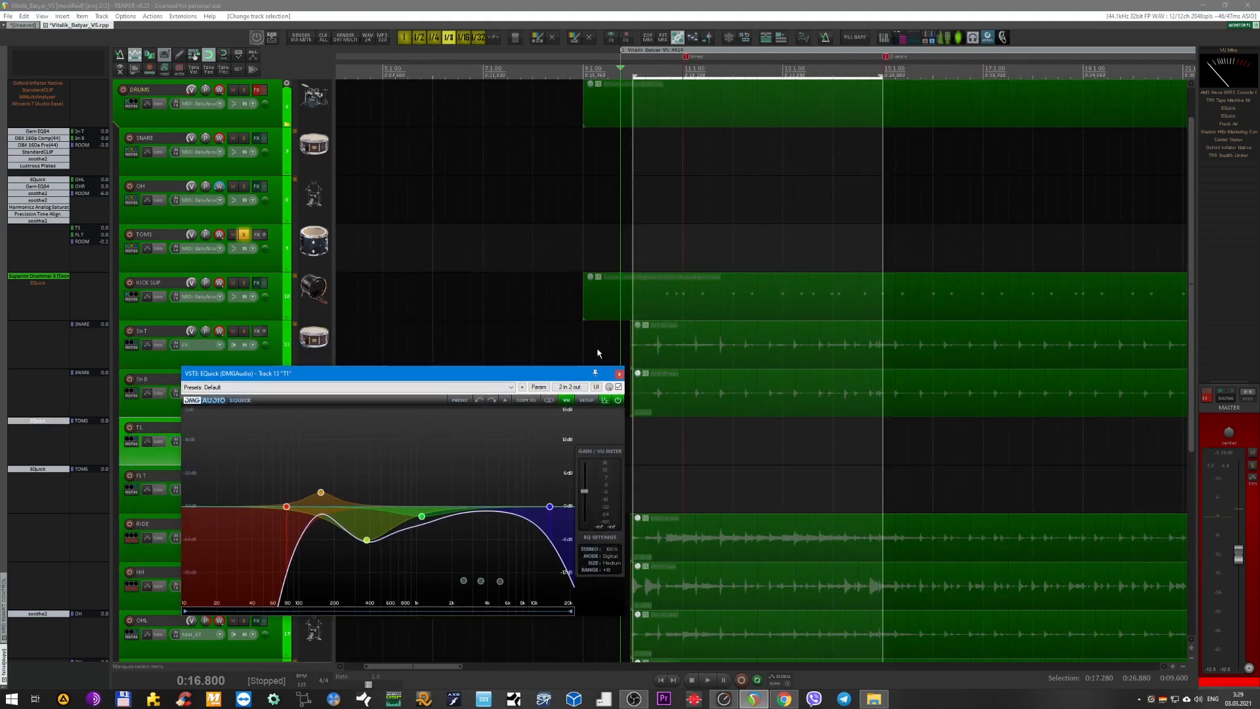
pyautogui.scroll(-1, 468, 393)
pyautogui.moveTo(376, 377); pyautogui.dragTo(494, 390)
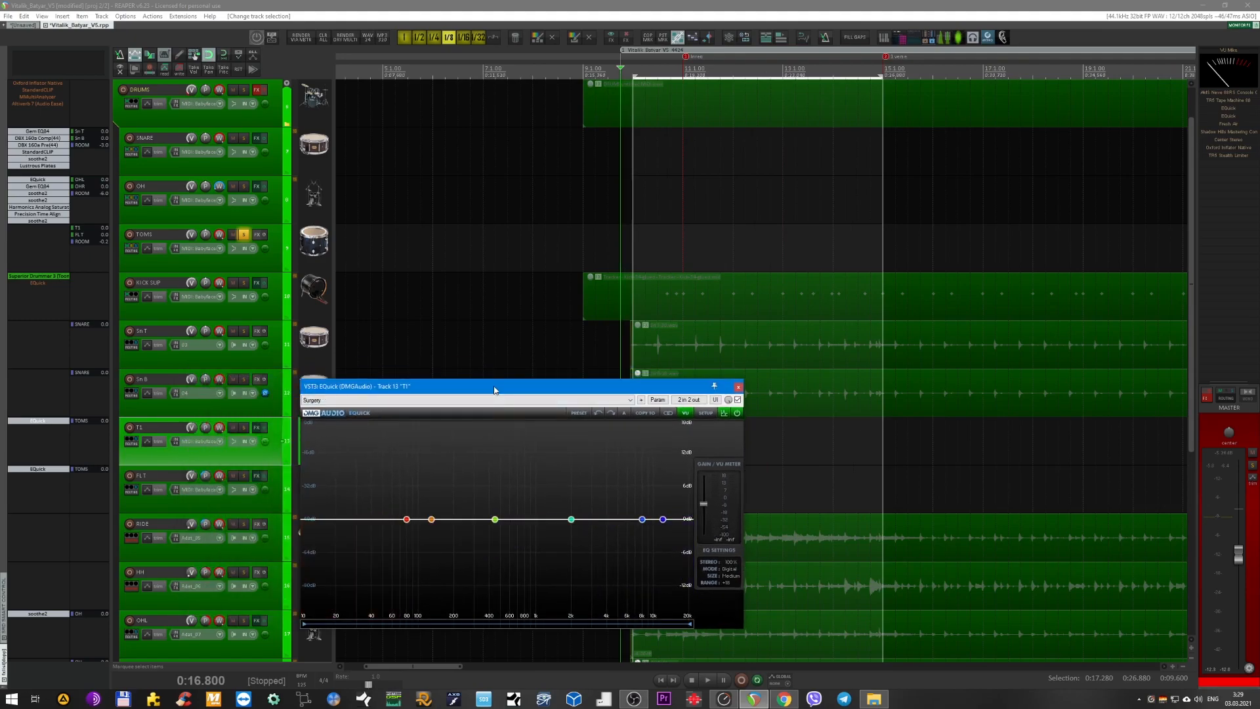
pyautogui.hotkey('ctrl', 'z')
# Solo T1, start playback, and move it to just before the tom hit near 1:58 at the SOLO marker.
pyautogui.click(244, 427)
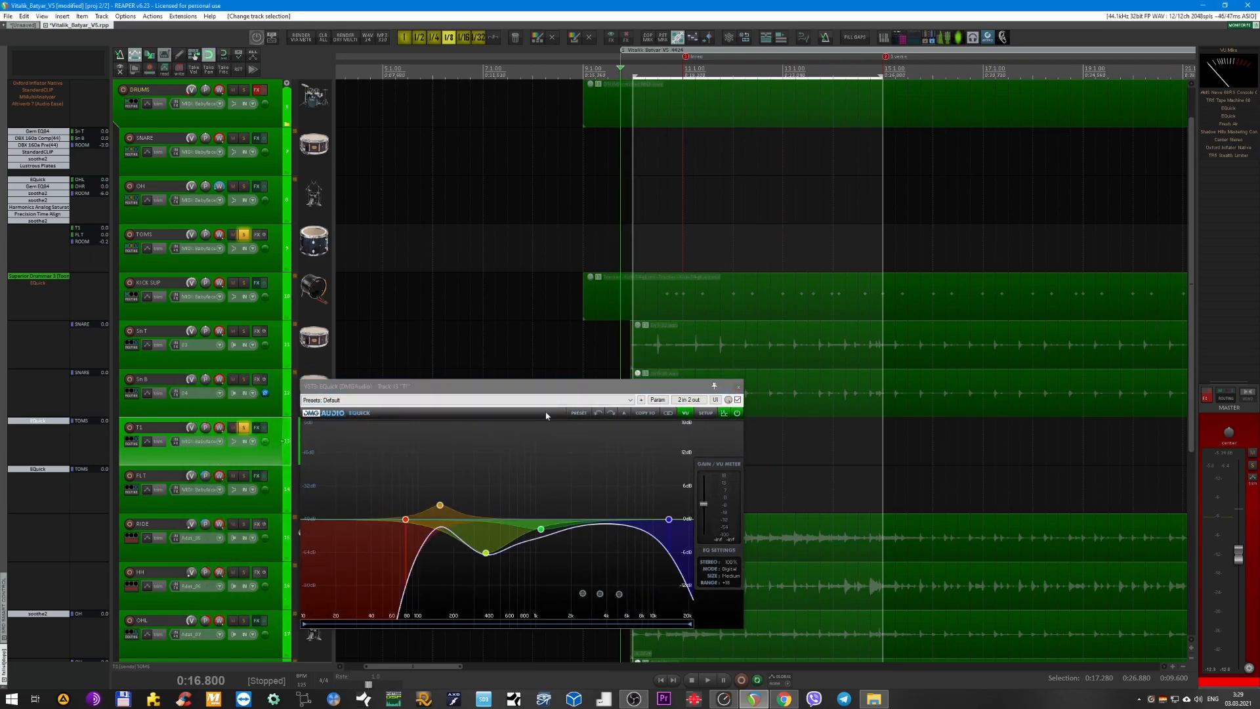
pyautogui.scroll(-2, 498, 354)
pyautogui.hscroll(3, 732, 347)
pyautogui.press('space')
pyautogui.hscroll(4, 754, 346)
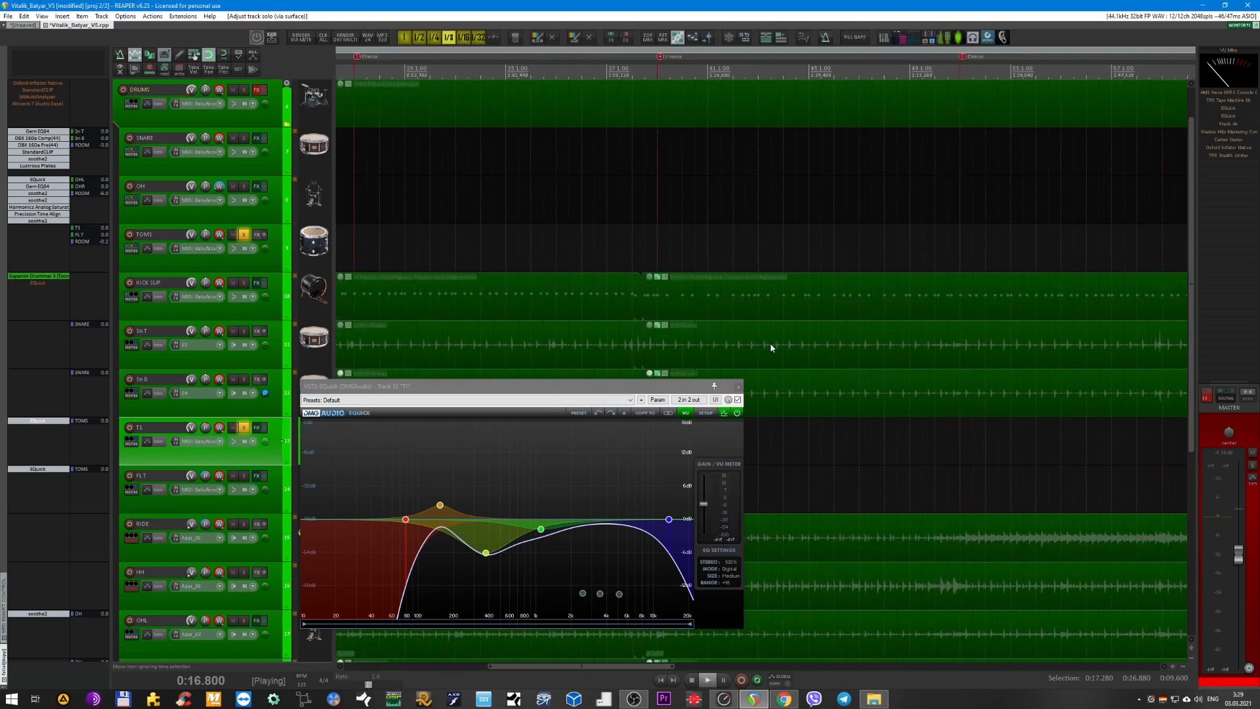
pyautogui.hscroll(-1, 816, 270)
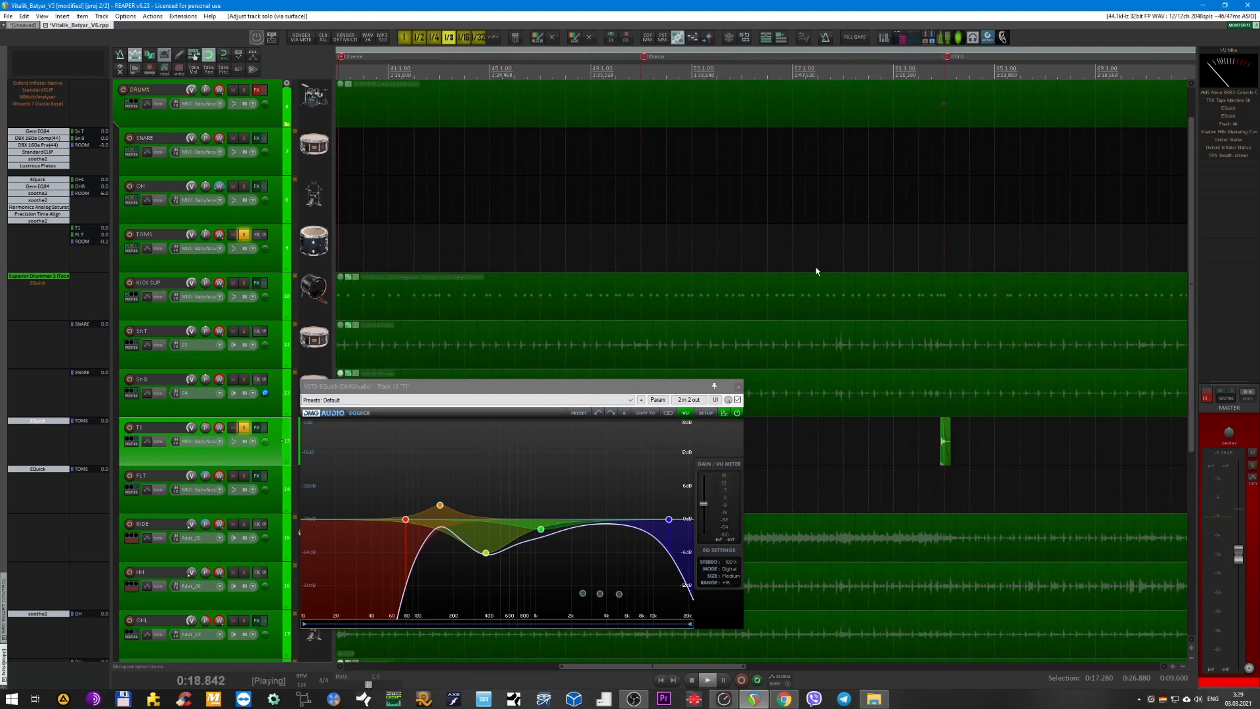
pyautogui.click(932, 74)
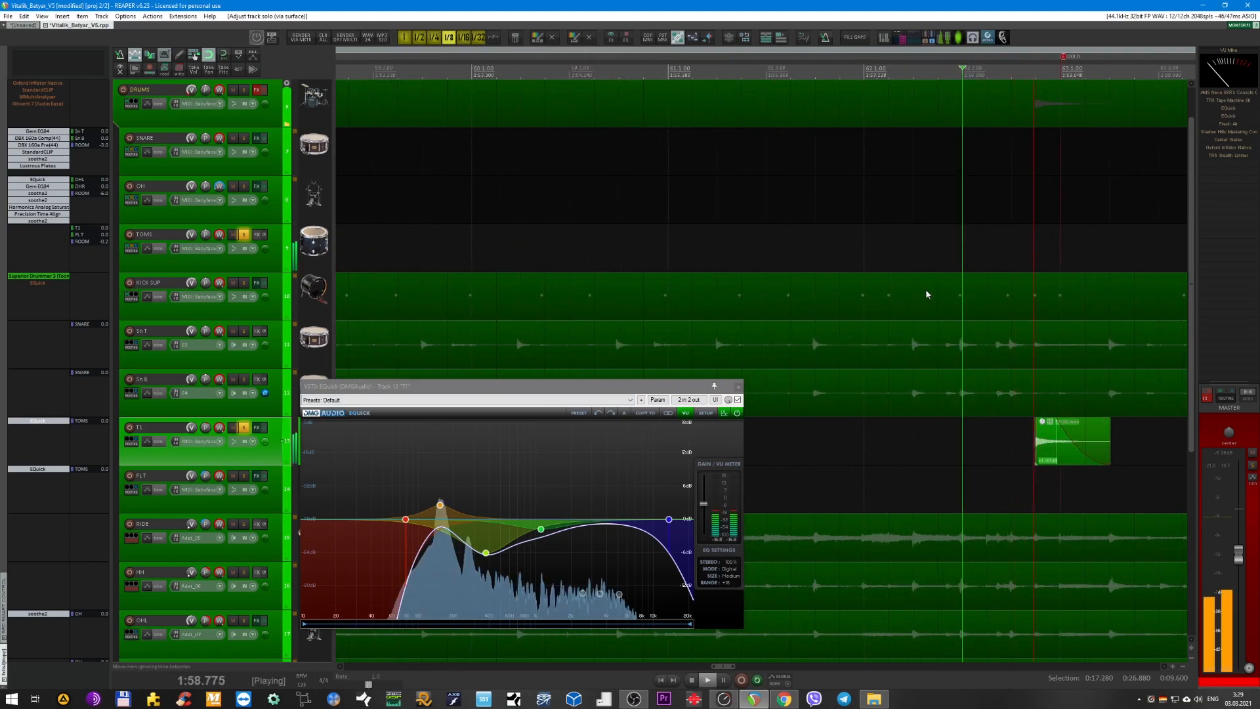
pyautogui.scroll(4, 923, 293)
# Bypass and re-enable EQuick on T1 while the tom hit plays to compare the sound, and stop playback.
pyautogui.moveTo(689, 386); pyautogui.dragTo(655, 387)
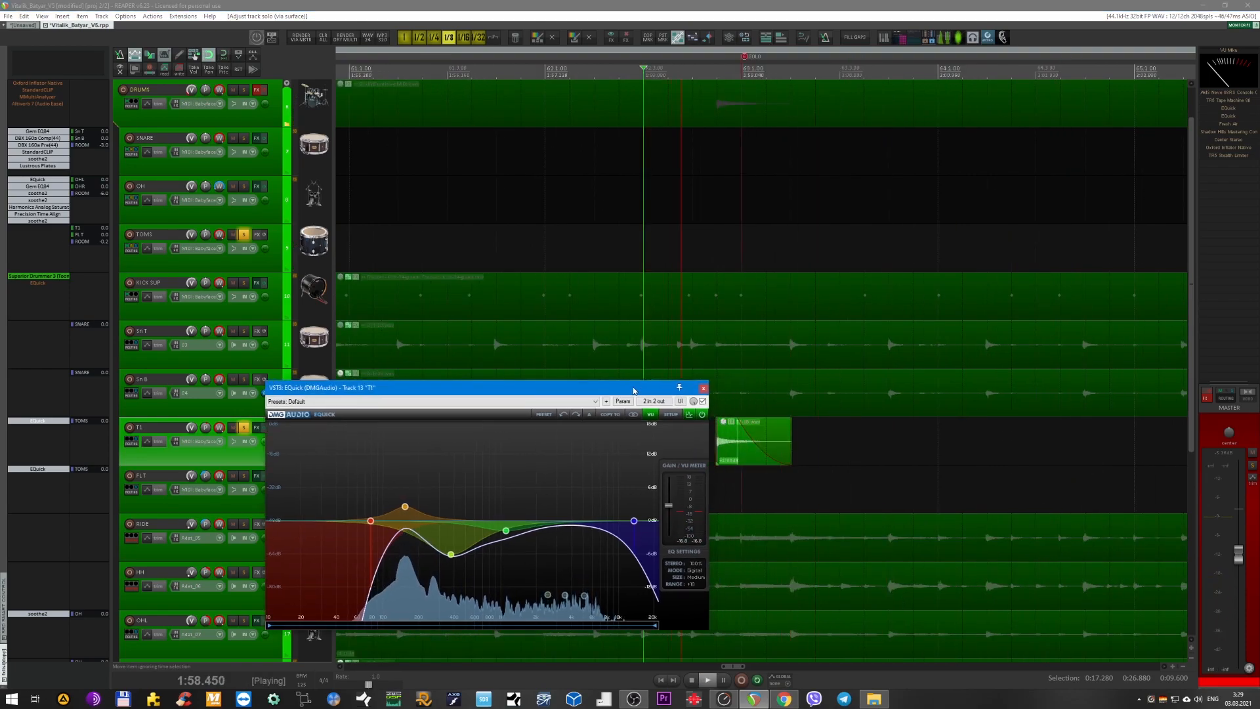
pyautogui.click(703, 401)
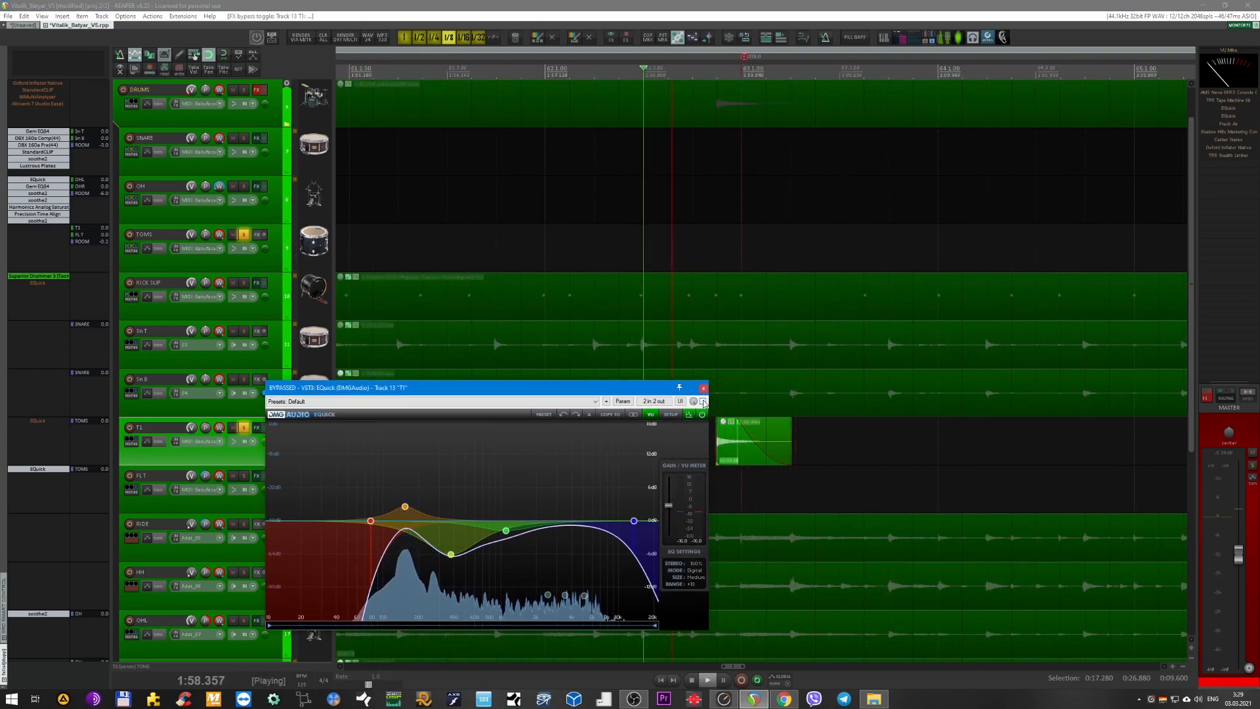
pyautogui.click(703, 401)
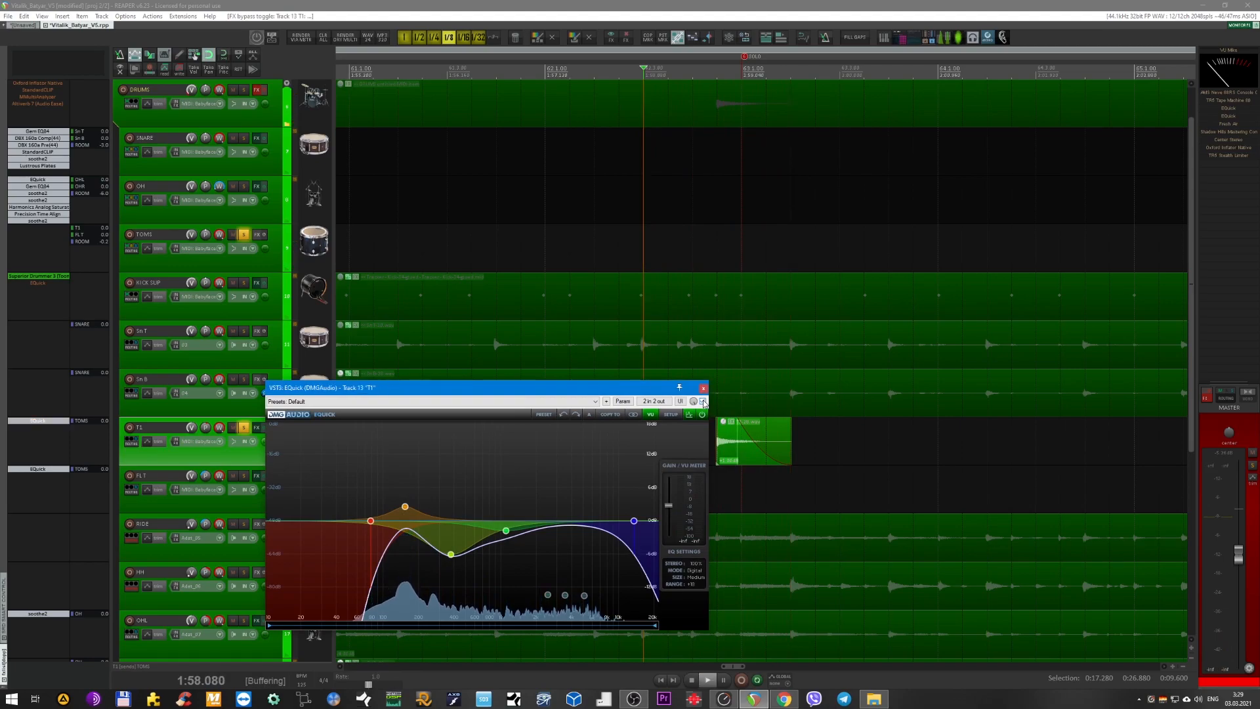
pyautogui.press('space')
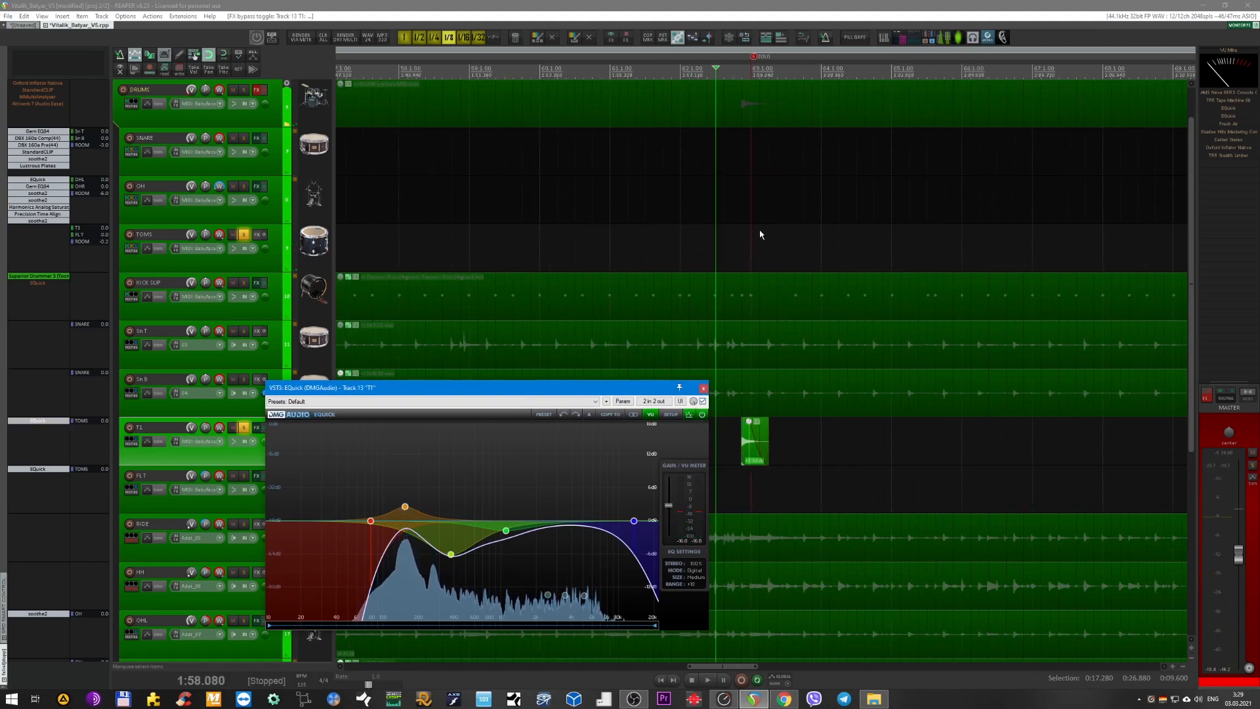
# Locate the T1 and FLT tom fill near 2:21 and audition it from 2:21.120 with EQuick's spectrum in view.
pyautogui.scroll(-8, 755, 230)
pyautogui.scroll(5, 715, 246)
pyautogui.moveTo(554, 386); pyautogui.dragTo(611, 571)
pyautogui.scroll(-2, 558, 442)
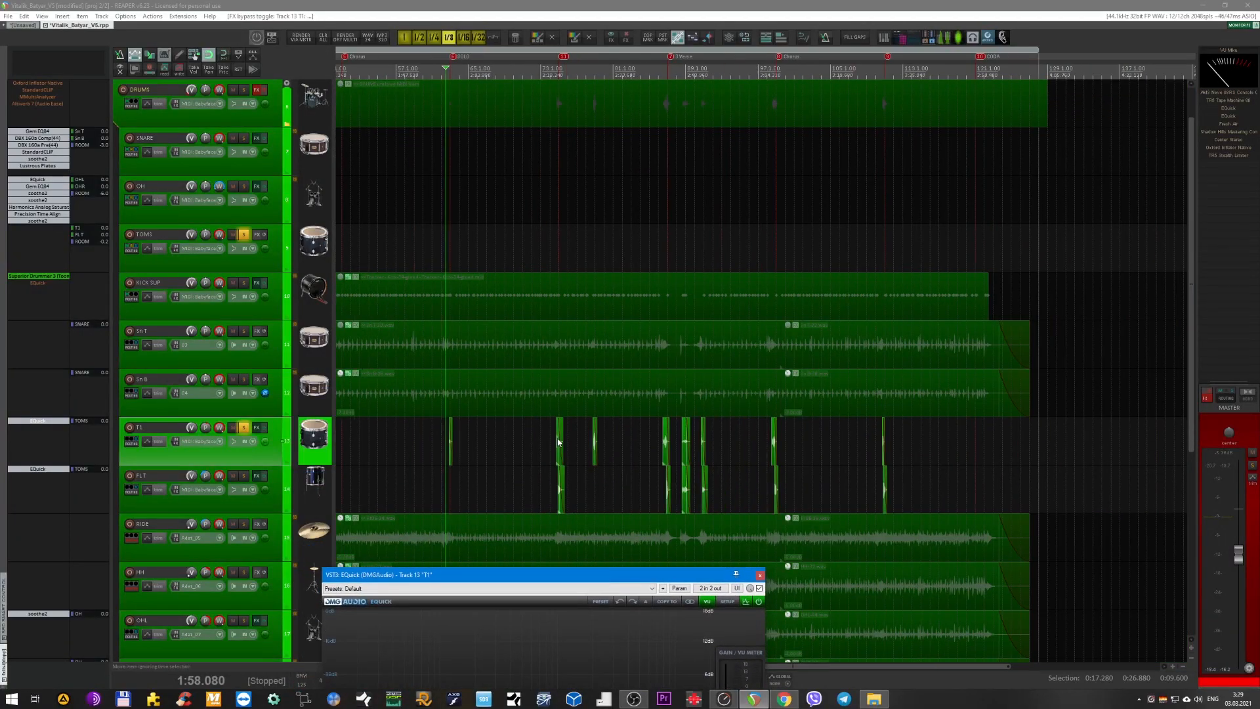
pyautogui.scroll(6, 561, 450)
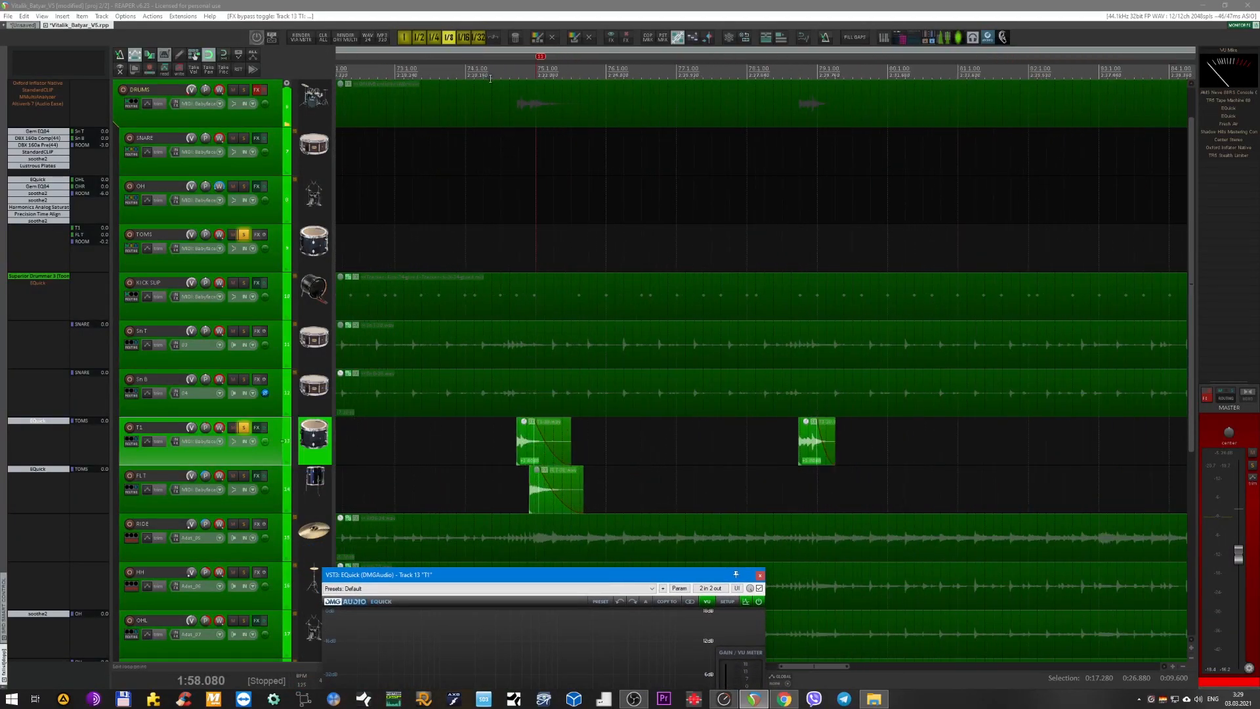
pyautogui.click(502, 111)
pyautogui.press('space')
pyautogui.moveTo(555, 575); pyautogui.dragTo(705, 288)
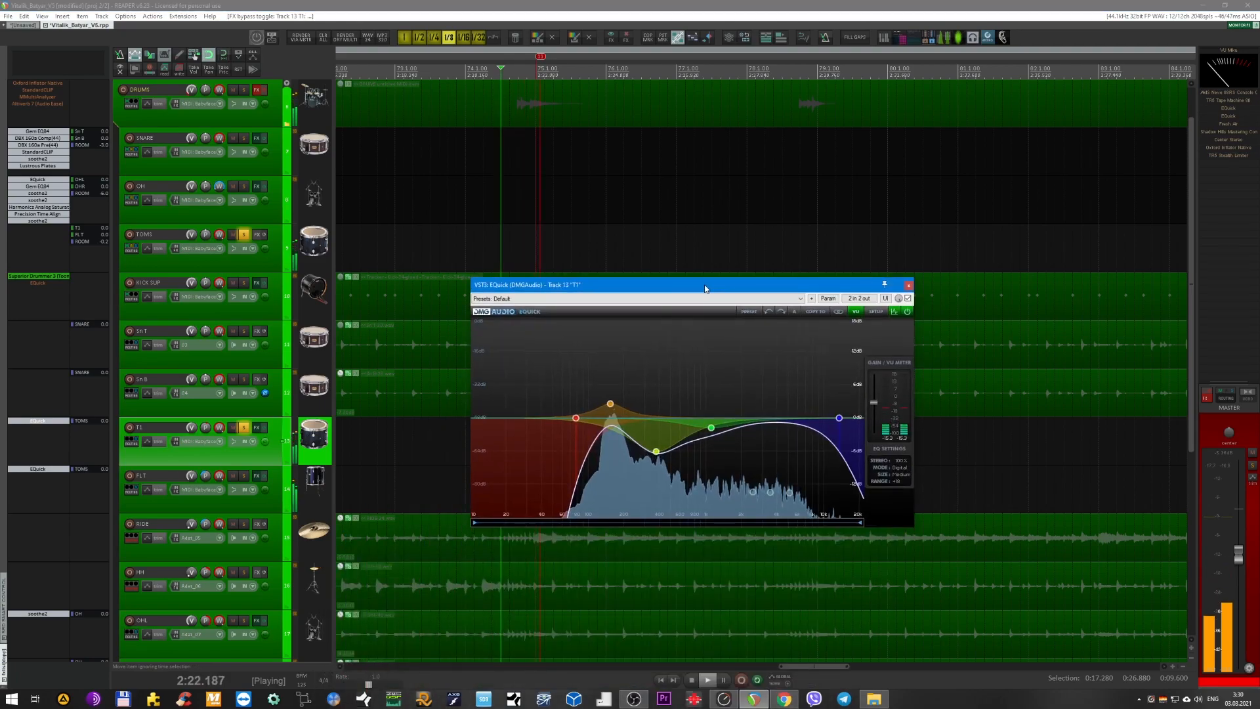
pyautogui.press('space')
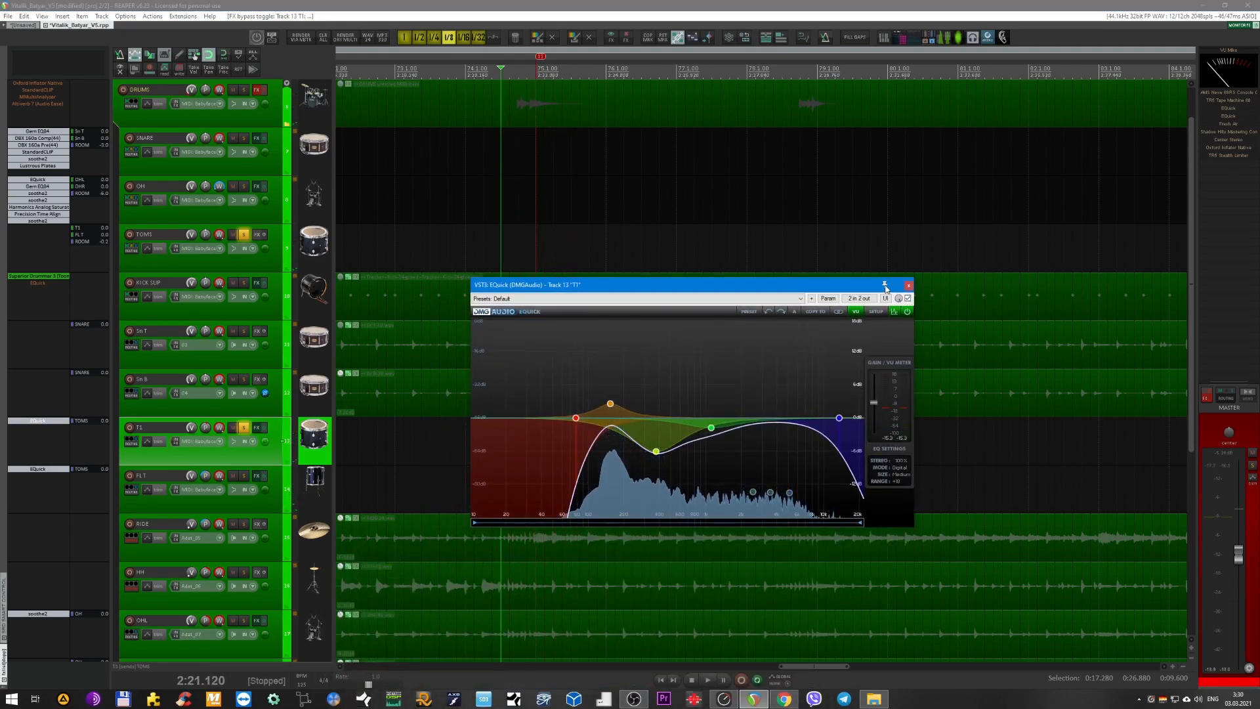
# Move the EQuick window clear of the upper tracks, select the OH bus, and solo it alongside the toms.
pyautogui.moveTo(832, 288); pyautogui.dragTo(855, 386)
pyautogui.click(758, 218)
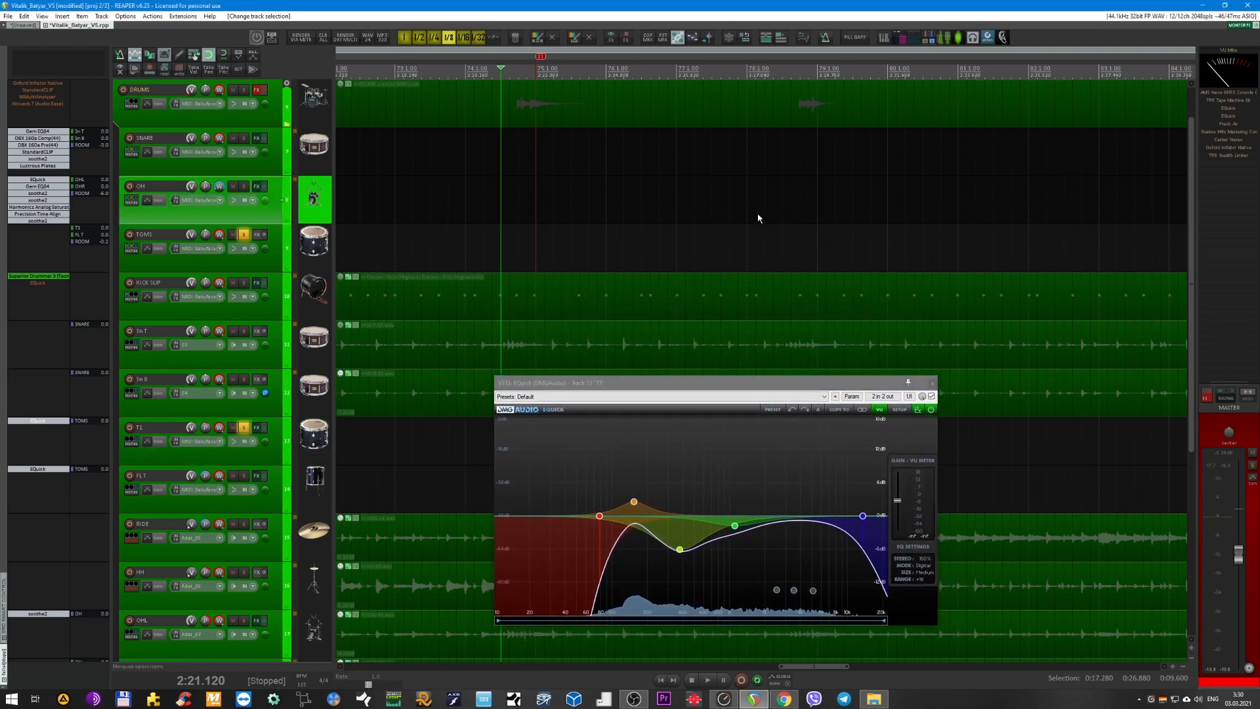
pyautogui.scroll(-3, 758, 218)
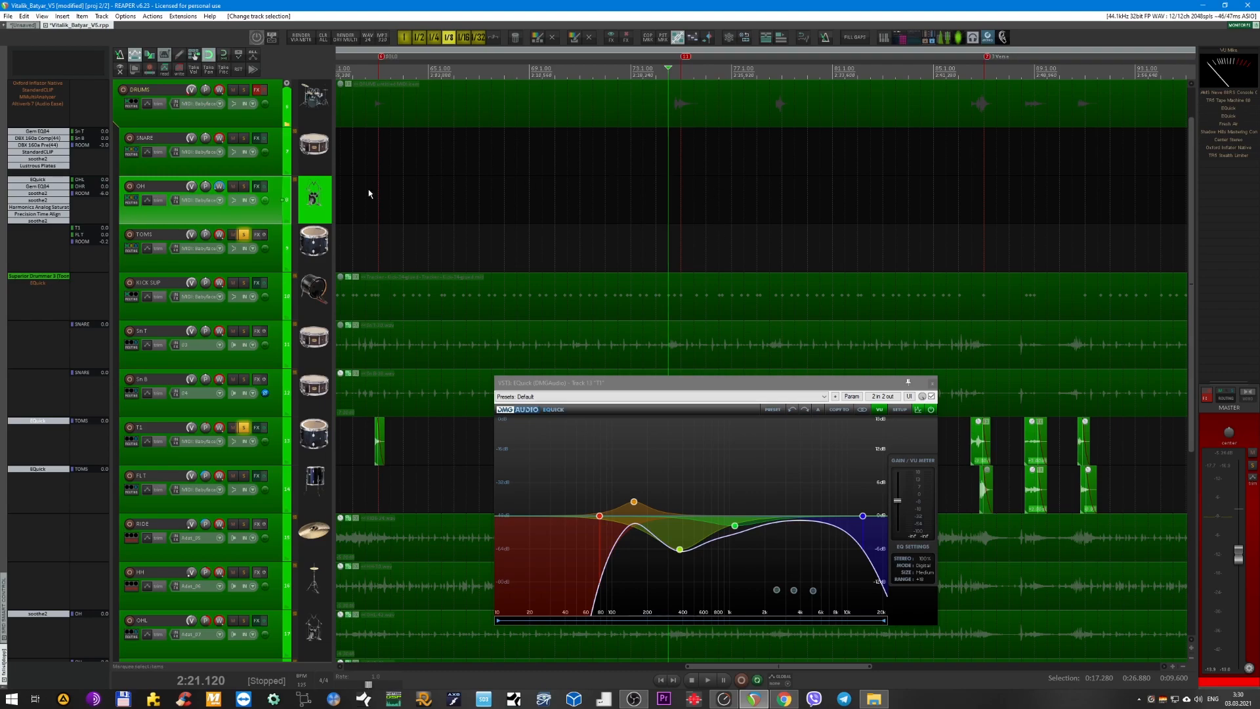
pyautogui.scroll(-2, 433, 218)
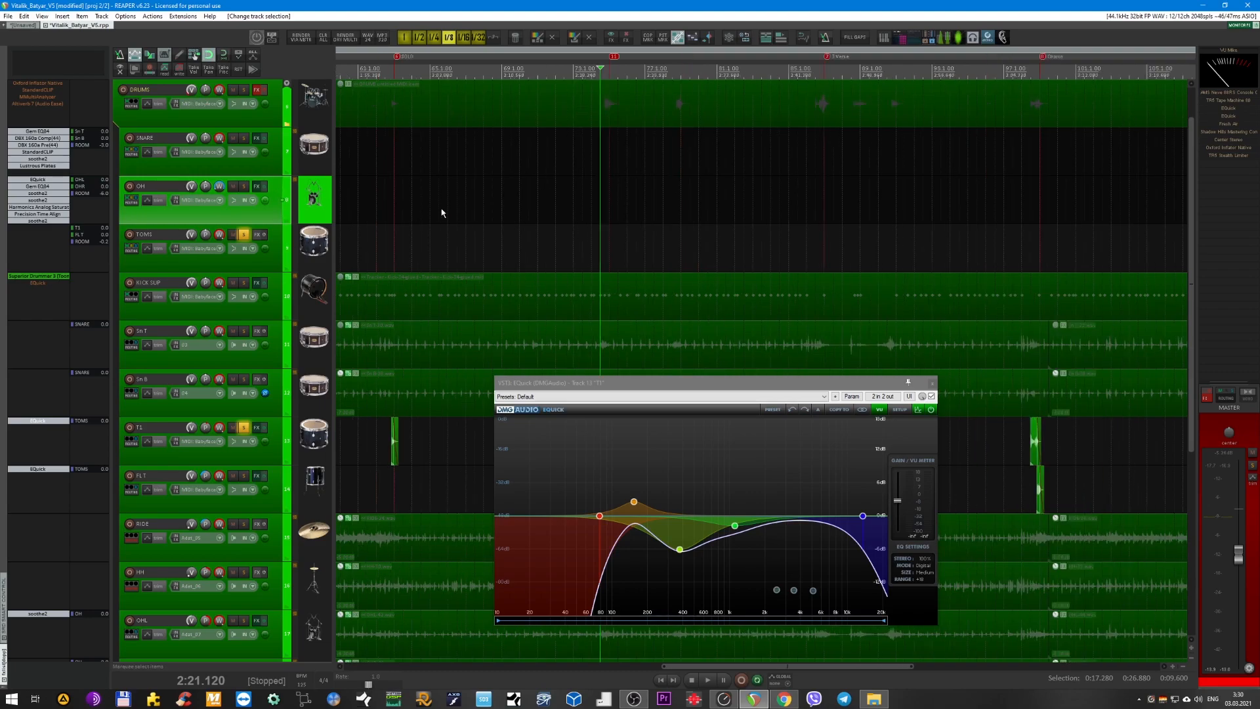
pyautogui.scroll(-3, 443, 211)
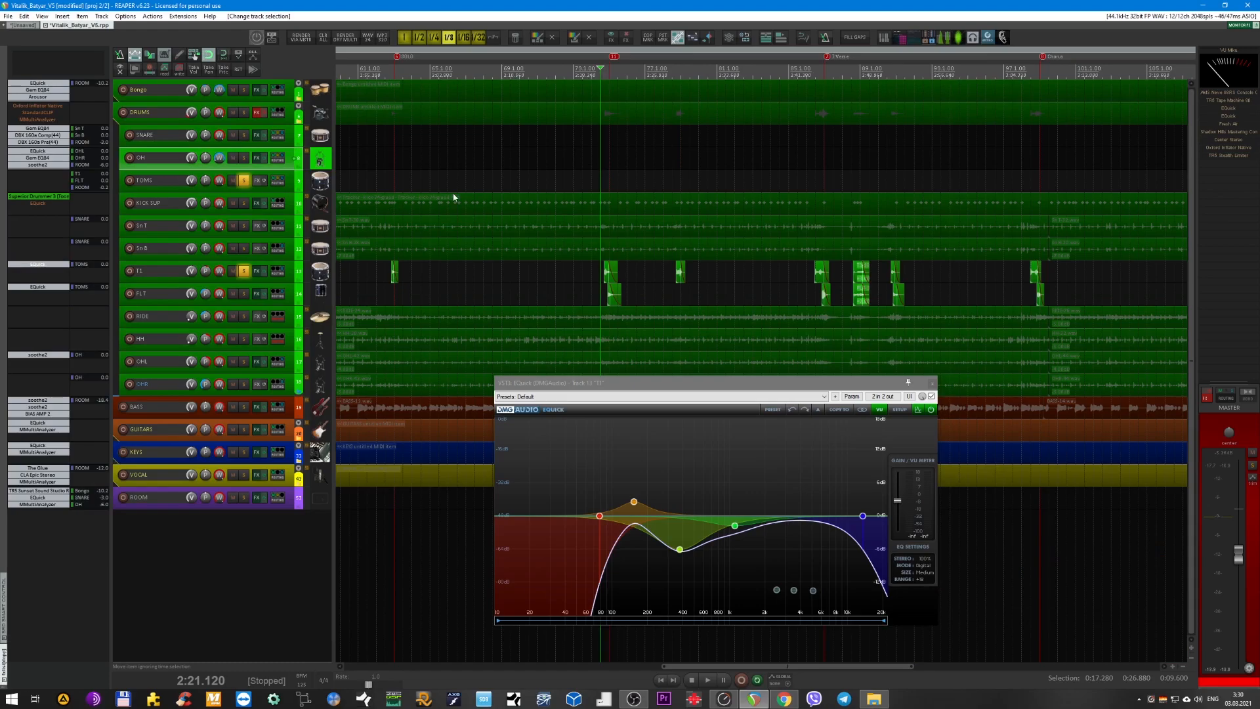
pyautogui.click(244, 157)
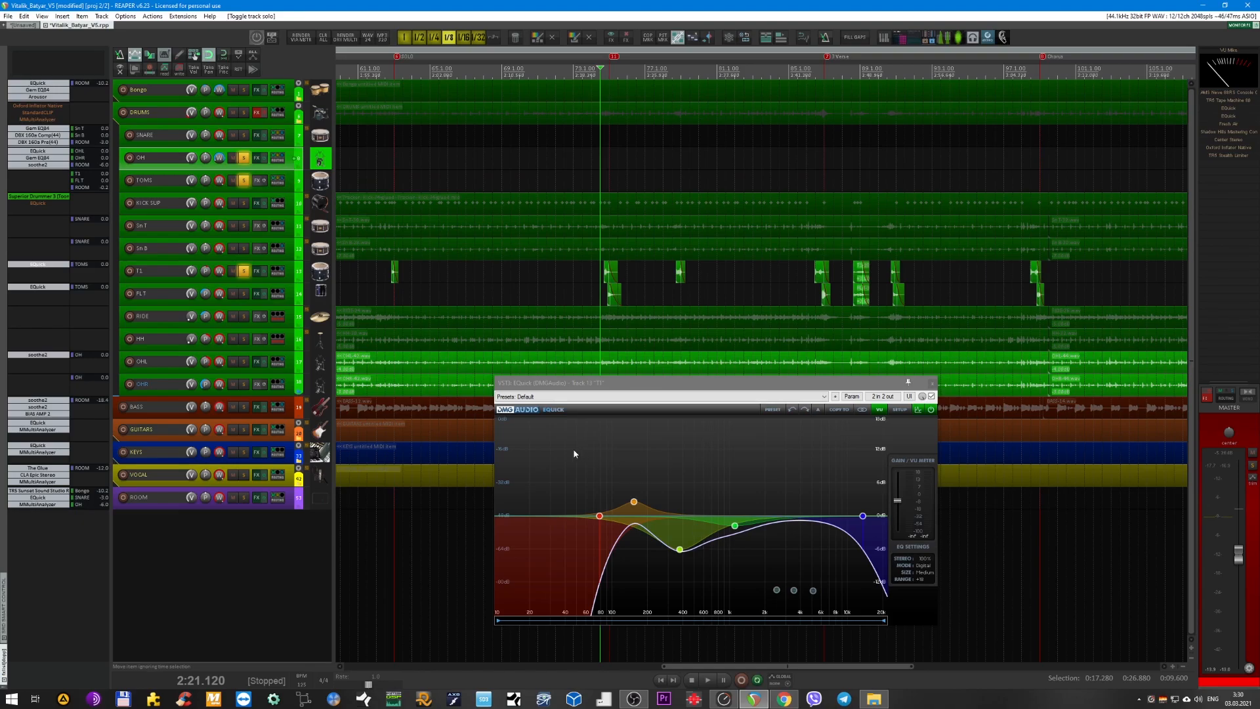
# Select the overlapping T1 and FLT fill items and place the edit cursor just before them at 2:21.360.
pyautogui.scroll(3, 521, 282)
pyautogui.scroll(4, 585, 262)
pyautogui.hscroll(2, 594, 246)
pyautogui.moveTo(458, 219); pyautogui.dragTo(578, 305)
pyautogui.scroll(4, 529, 246)
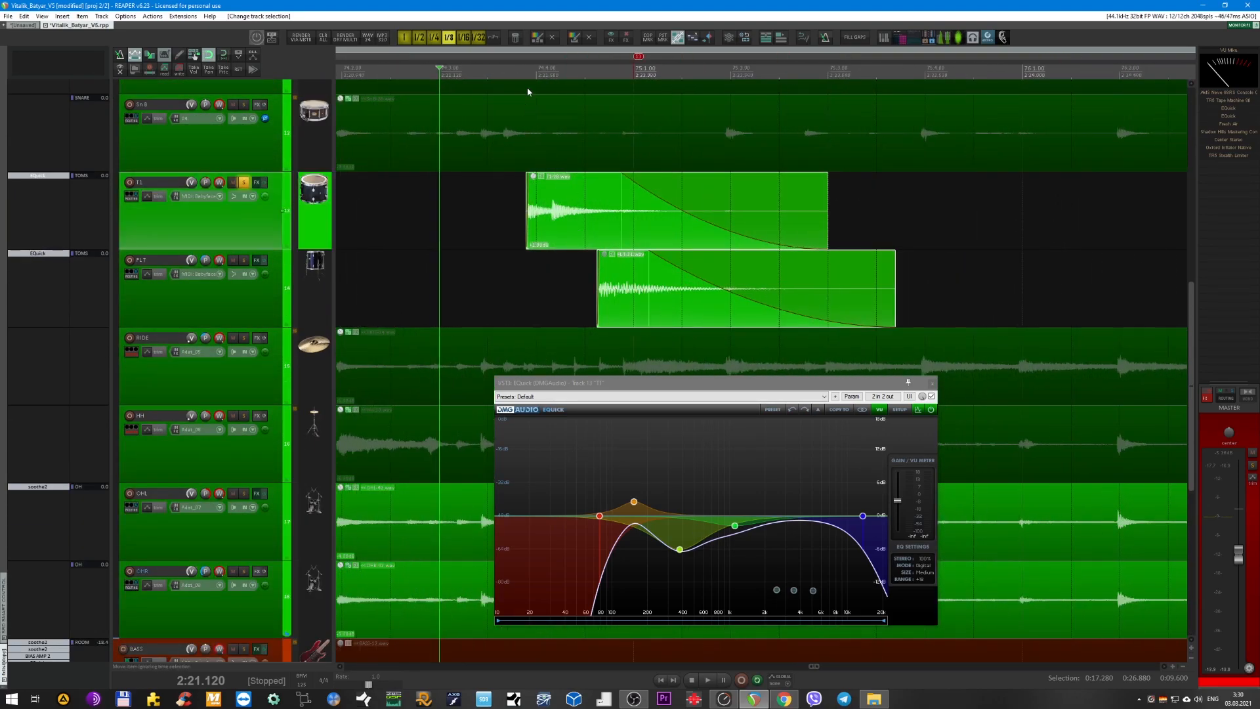
pyautogui.click(488, 74)
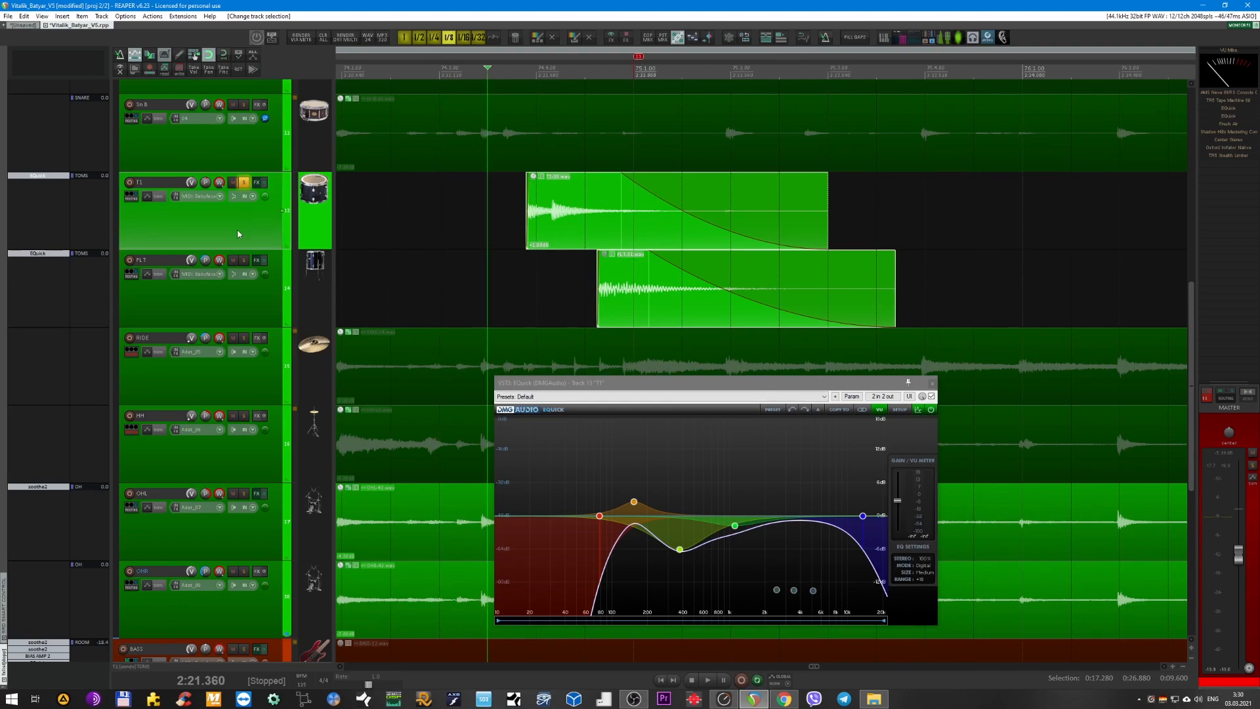
# Remove the solo from the OH bus and audition the T1 fill from the edit cursor.
pyautogui.scroll(-4, 468, 199)
pyautogui.scroll(5, 311, 202)
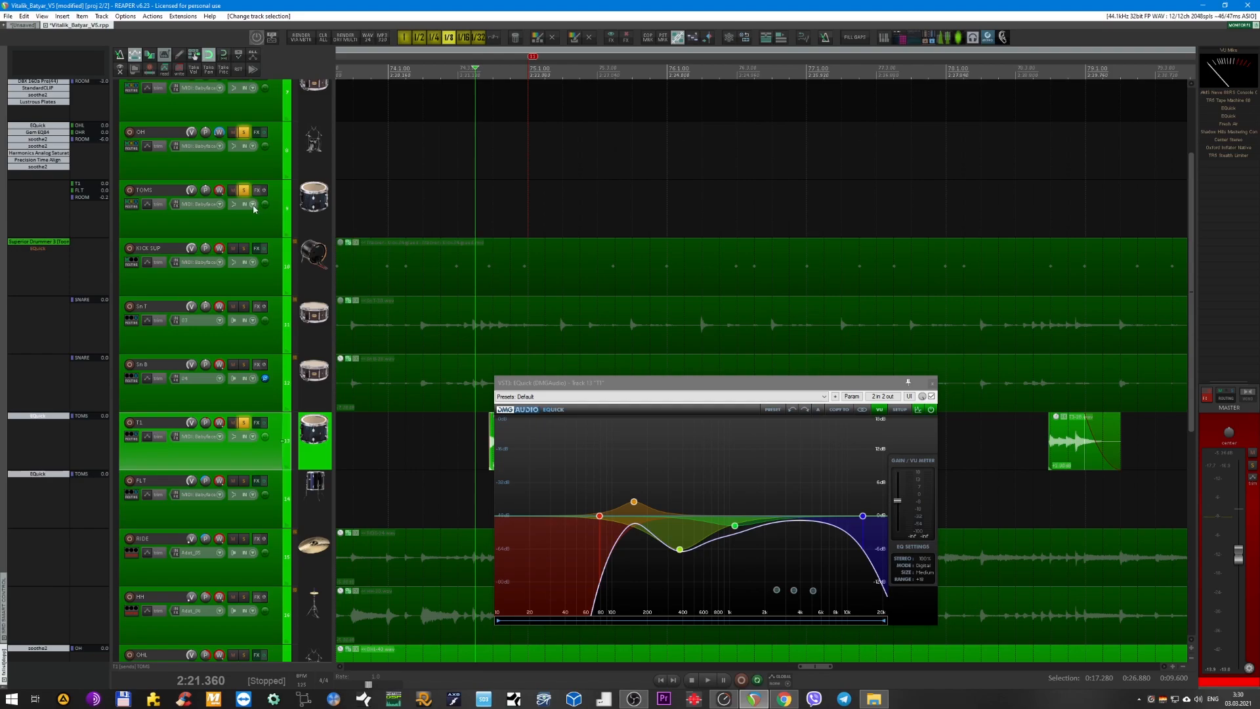
pyautogui.click(242, 133)
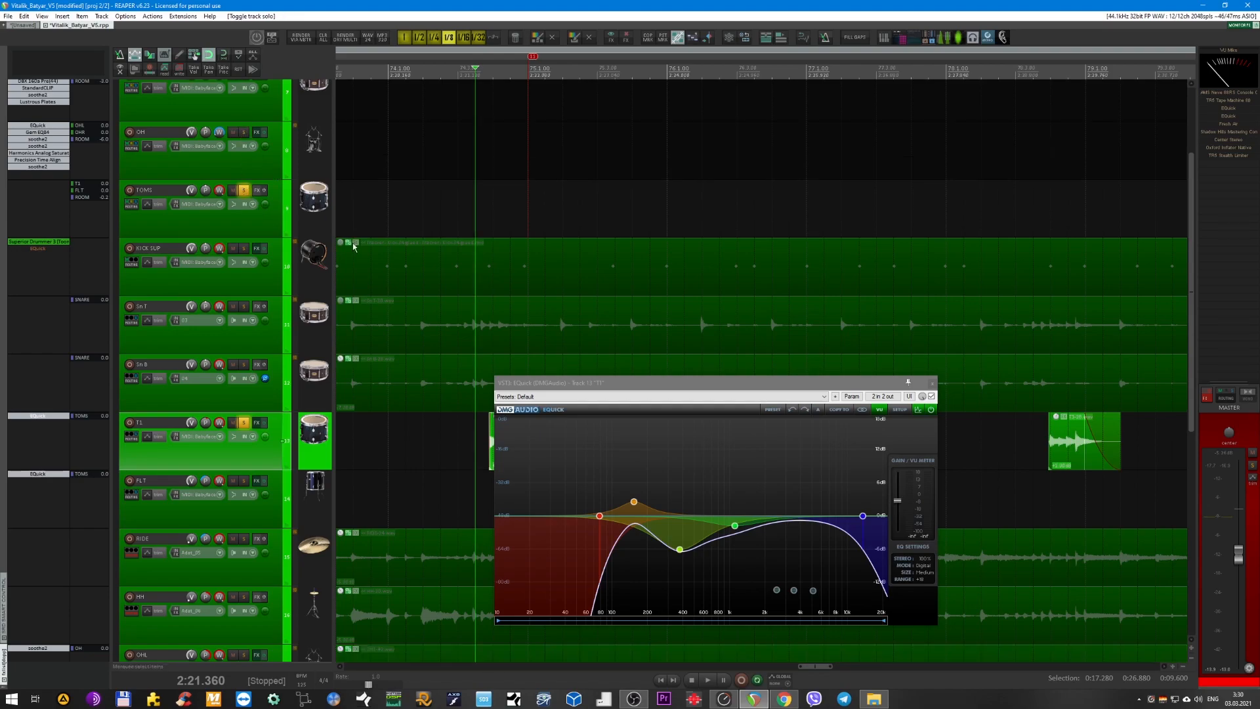
pyautogui.press('space')
pyautogui.press('space')
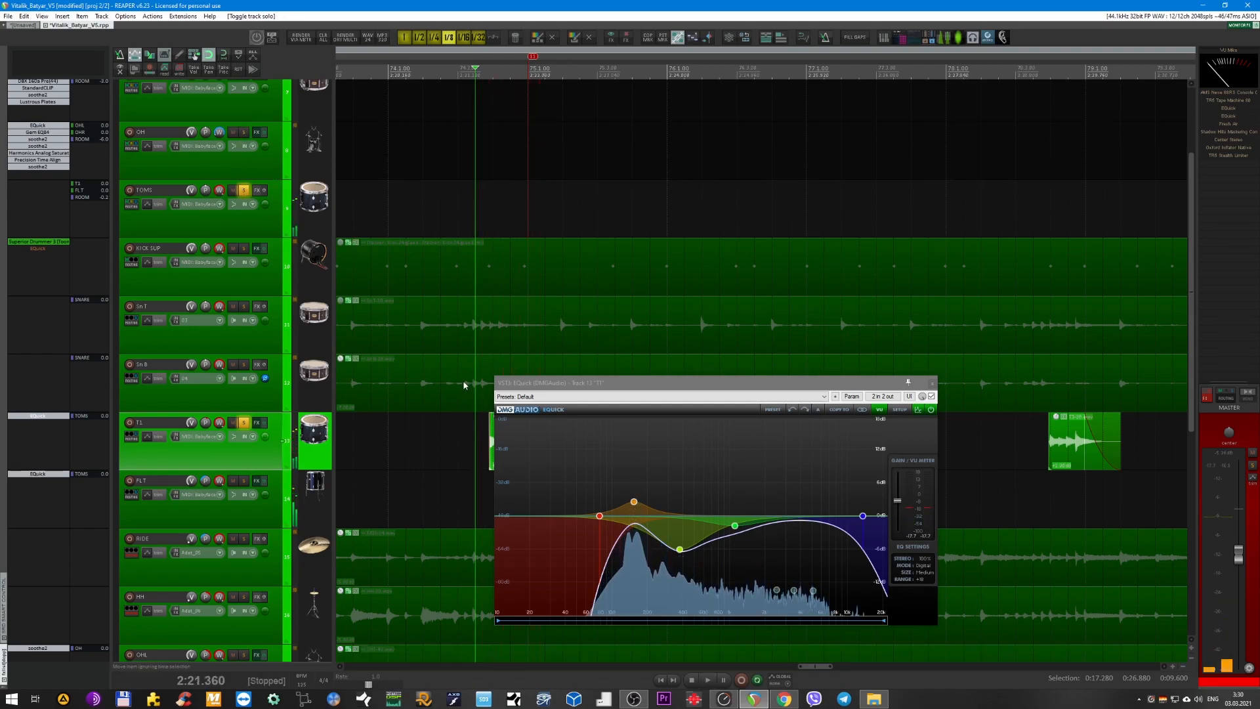
# Solo the FLT track alongside T1 and play the tom fill on both tracks.
pyautogui.click(249, 485)
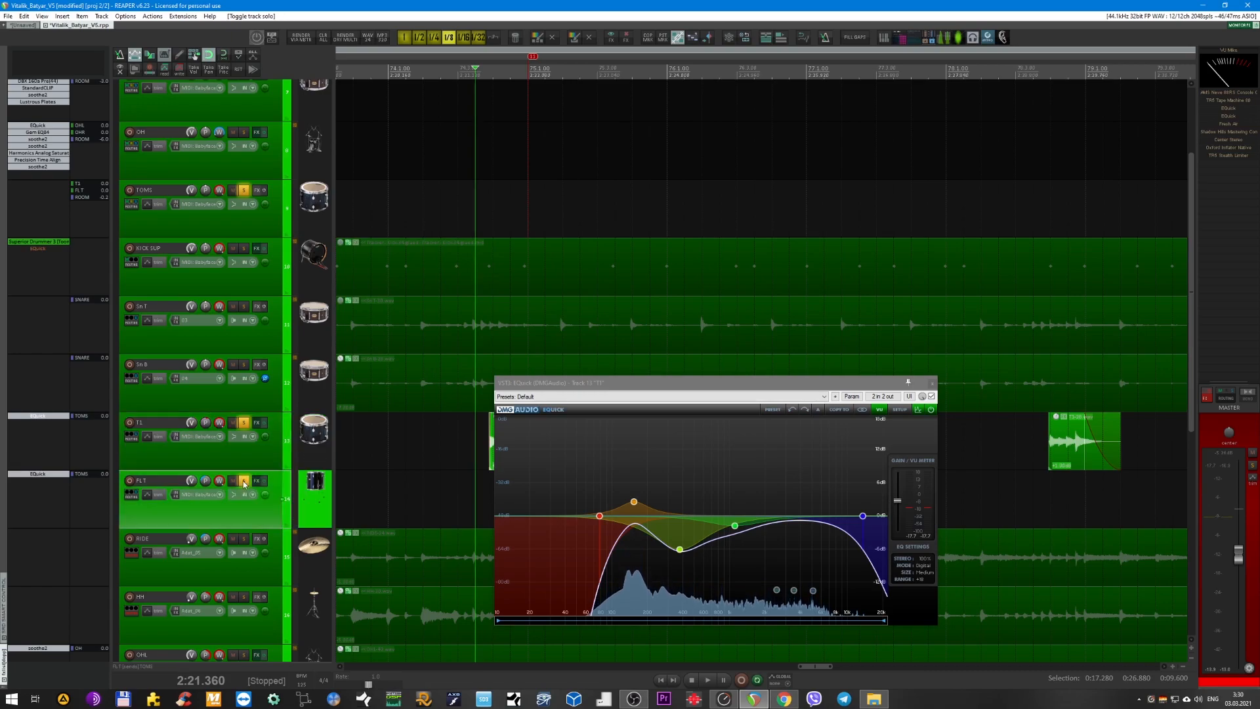
pyautogui.scroll(-3, 948, 197)
pyautogui.scroll(-5, 945, 299)
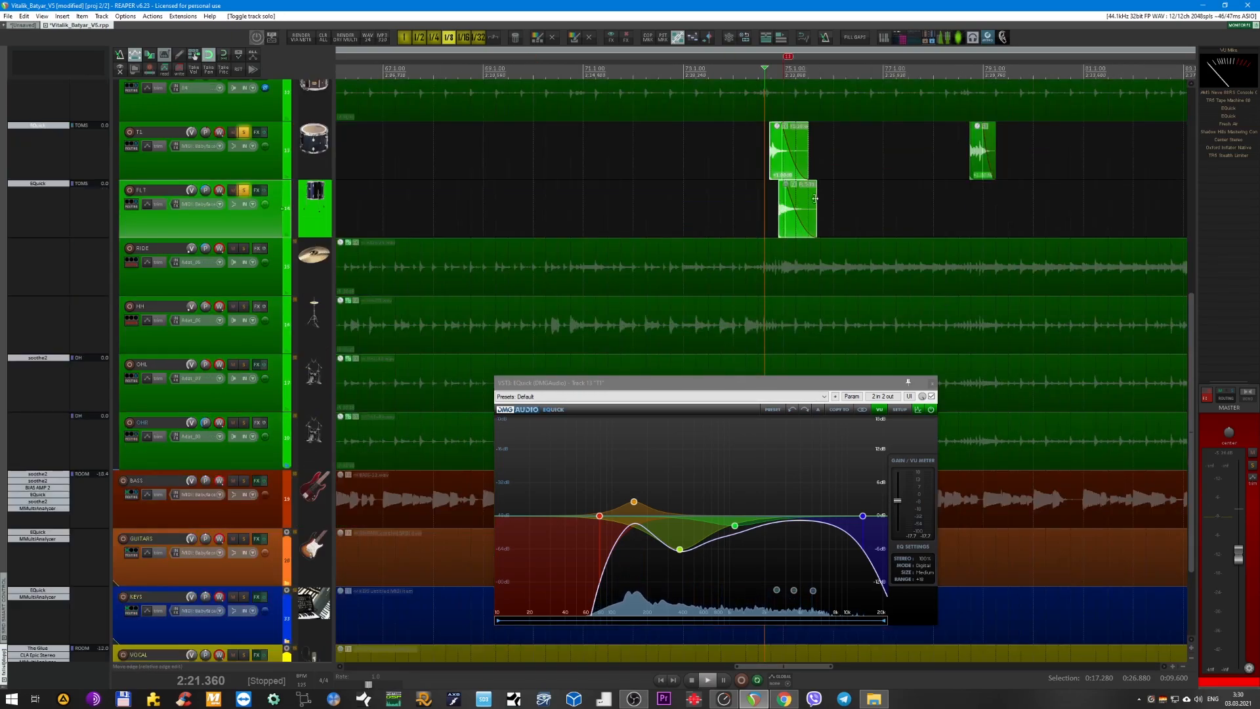
pyautogui.press('space')
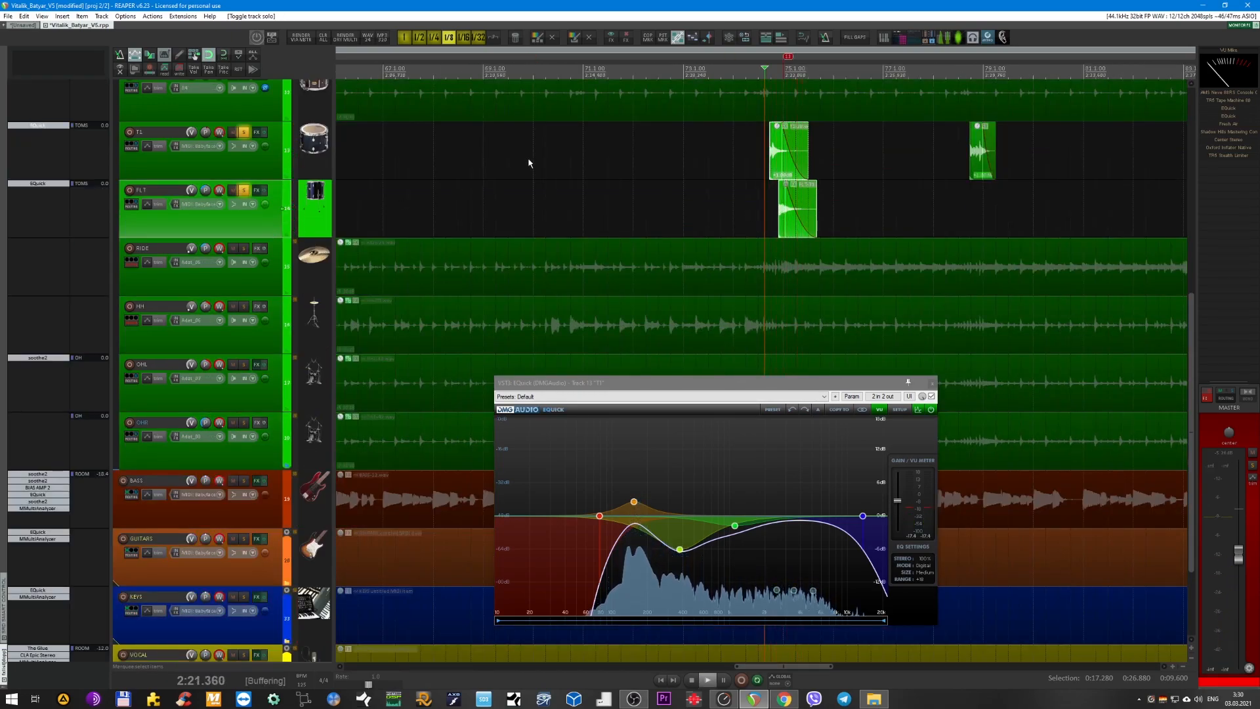
# Stop playback, and select the TOMS bus to remove its solo.
pyautogui.press('space')
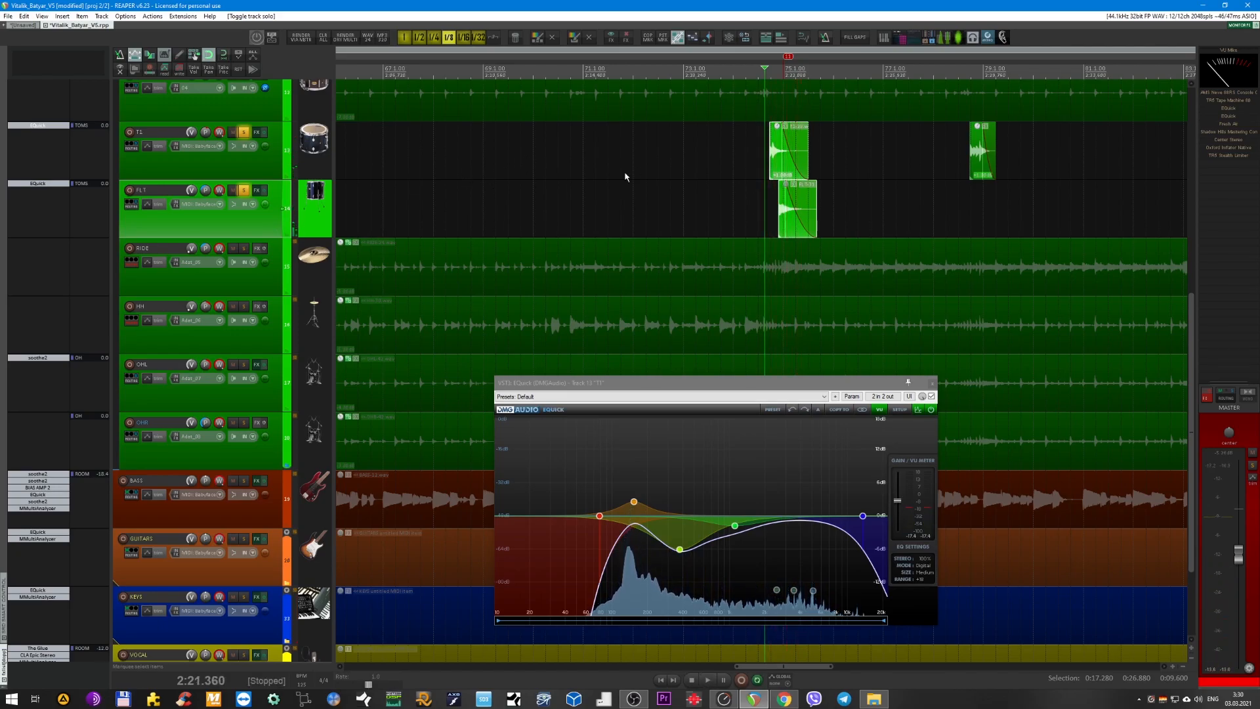
pyautogui.scroll(2, 617, 179)
pyautogui.scroll(4, 610, 249)
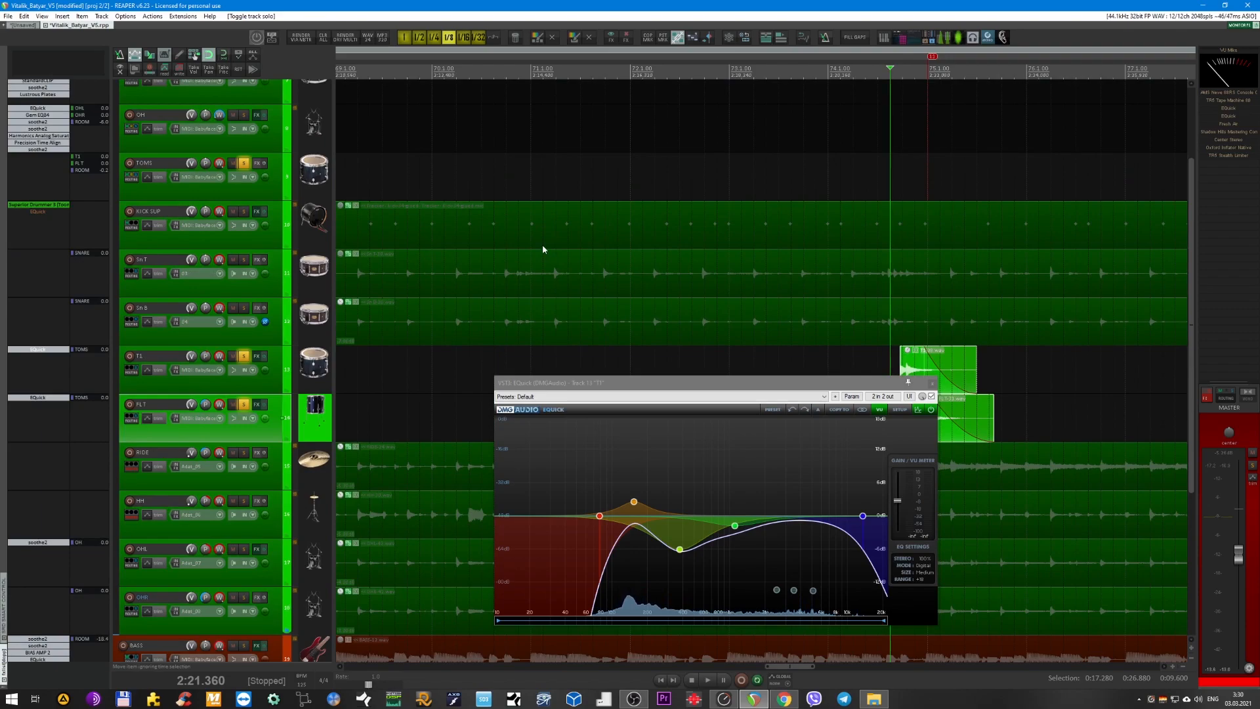
pyautogui.scroll(-2, 551, 255)
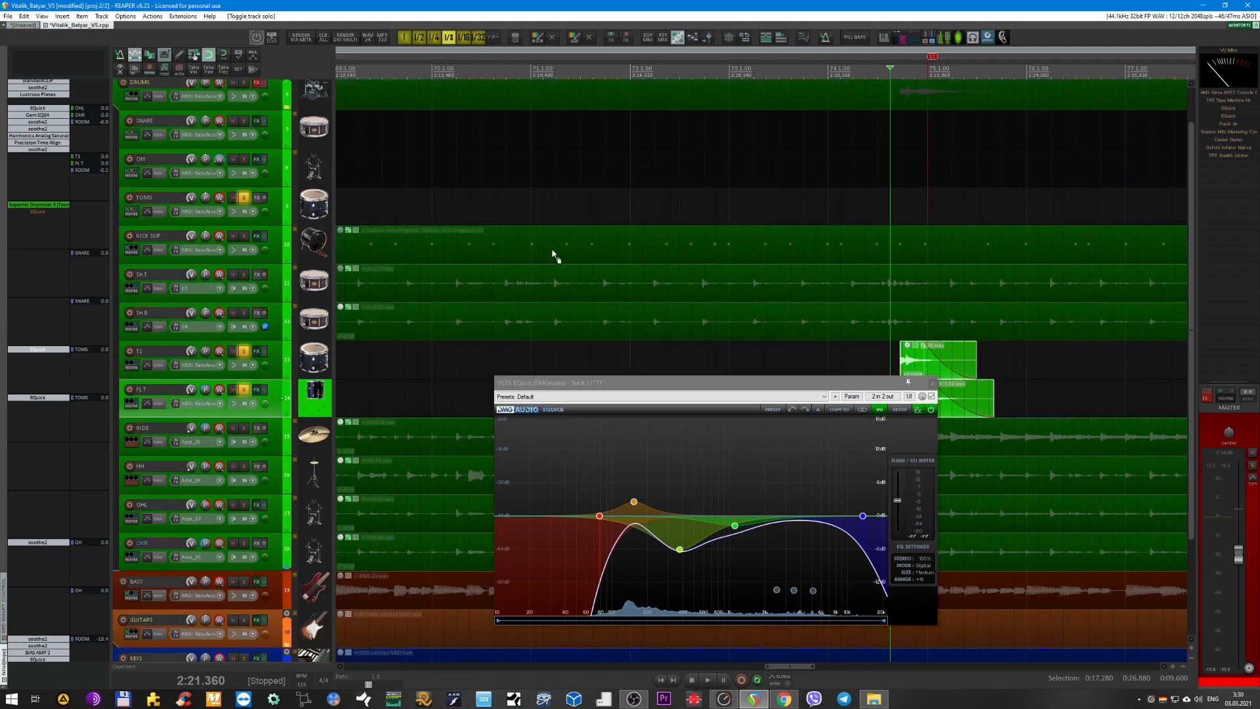
pyautogui.click(278, 210)
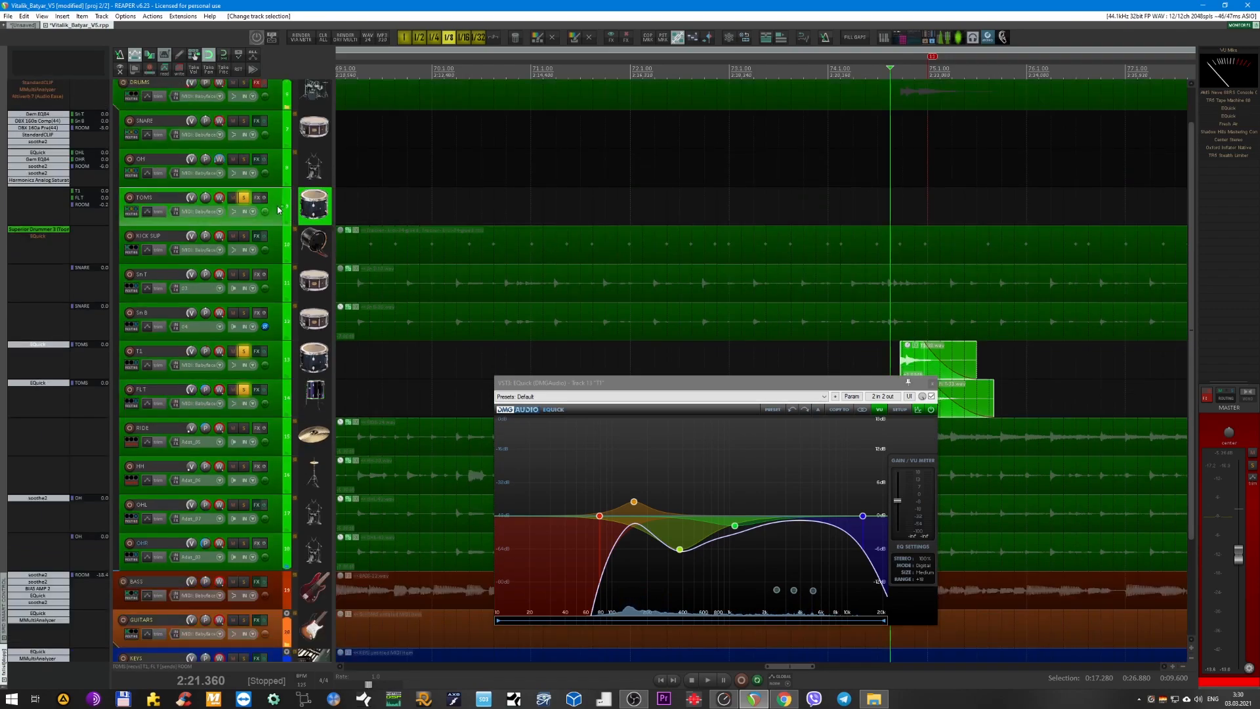
pyautogui.click(244, 198)
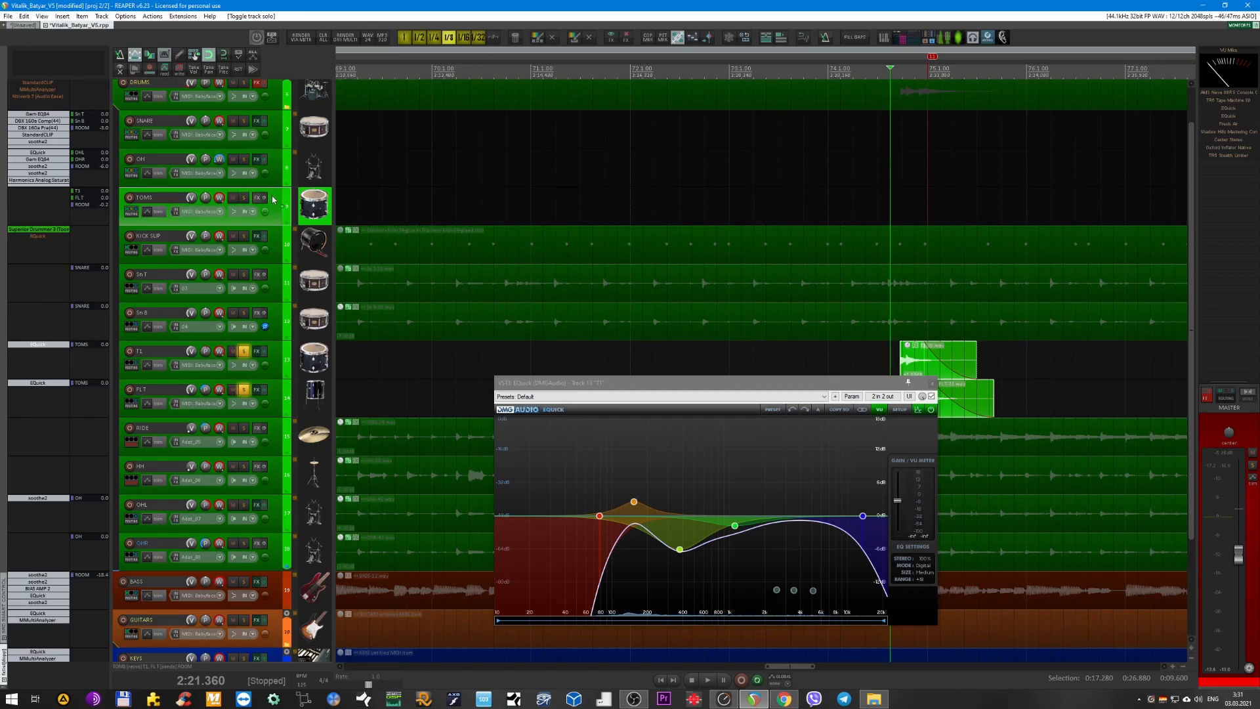
# Solo the OH bus and remove the solo from the T1 and FLT tracks.
pyautogui.click(276, 168)
pyautogui.scroll(-3, 446, 273)
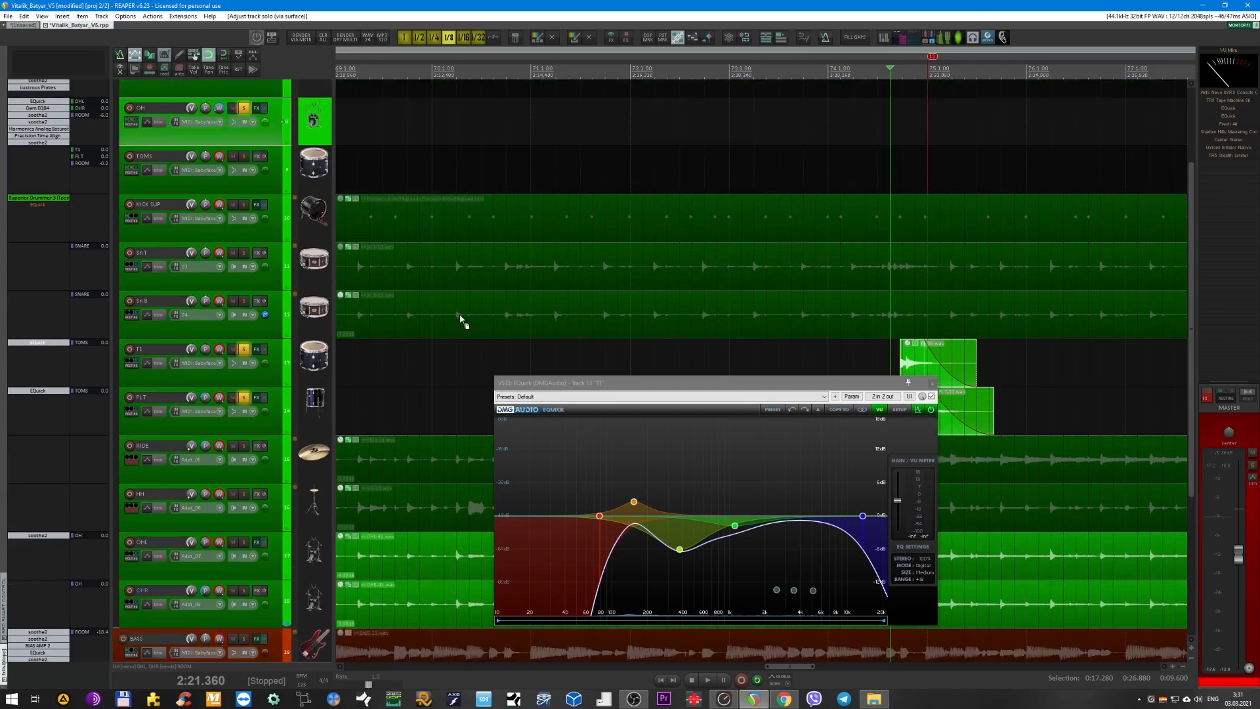
pyautogui.click(282, 283)
pyautogui.keyDown('shift'); pyautogui.click(281, 309); pyautogui.keyUp('shift')
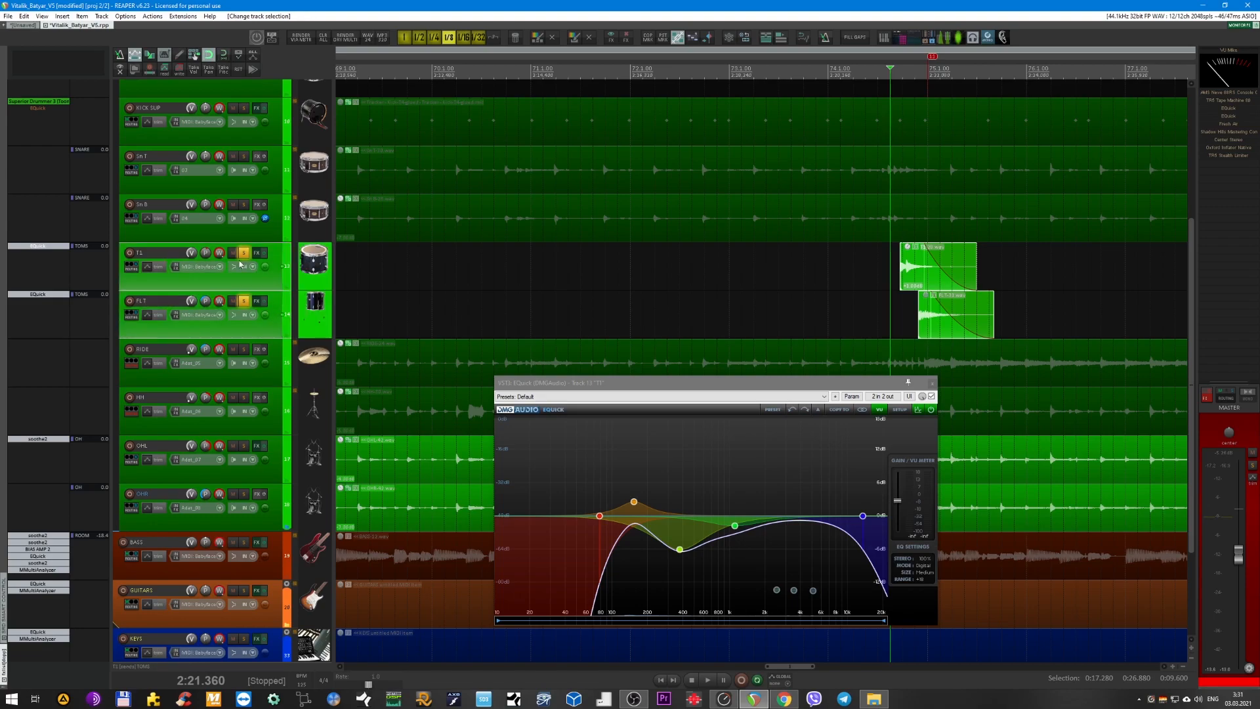
pyautogui.click(243, 252)
pyautogui.click(586, 286)
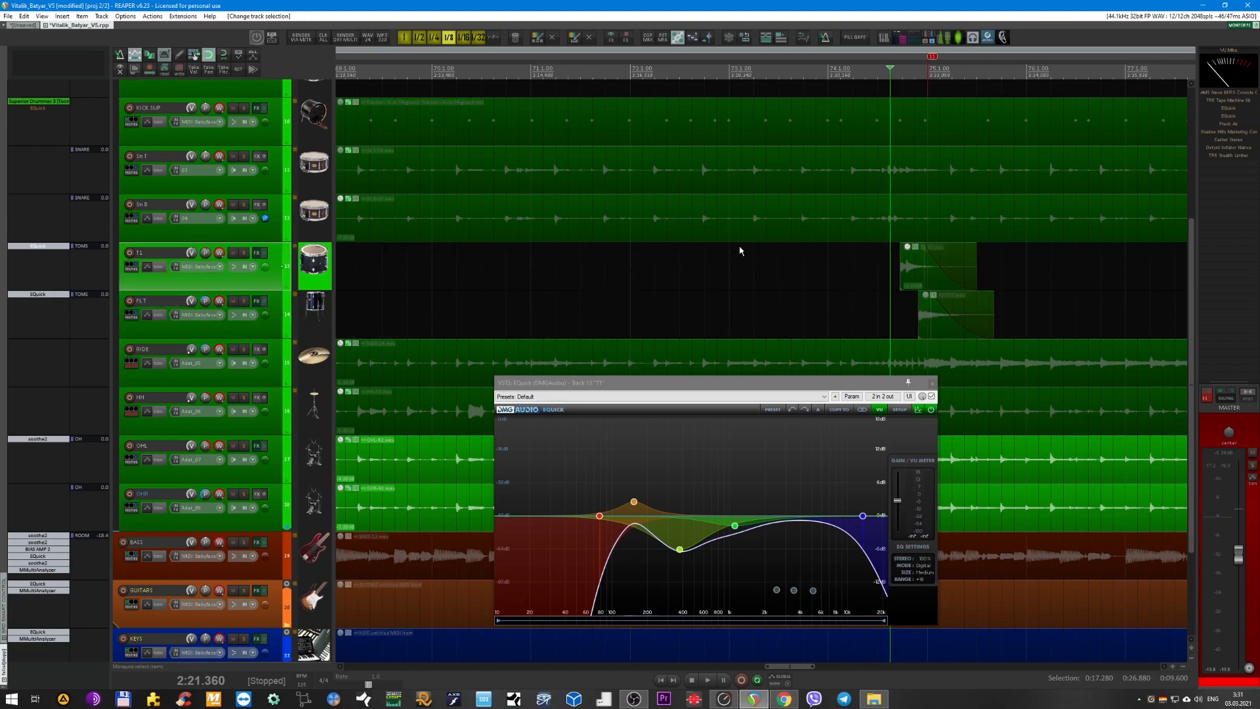
# Play the soloed OH bus from shortly before the tom fill and move the EQuick window clear of the tom tracks.
pyautogui.scroll(1, 726, 317)
pyautogui.scroll(-3, 720, 258)
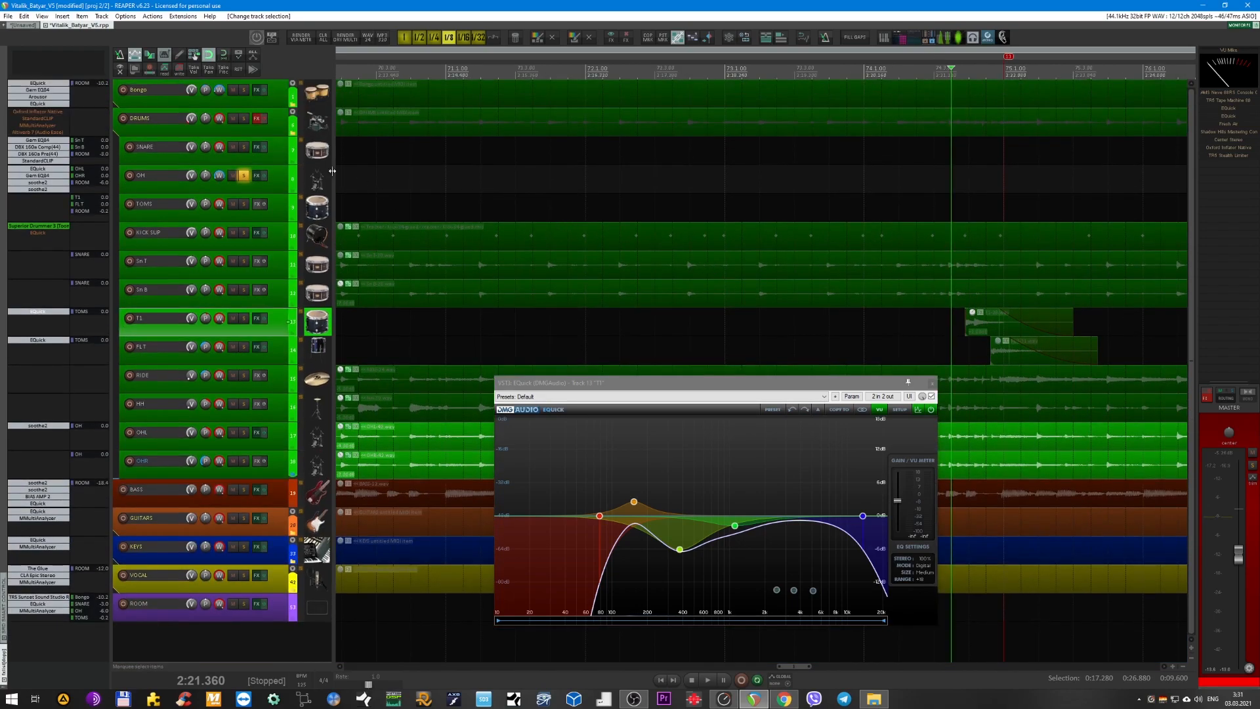
pyautogui.click(865, 71)
pyautogui.press('space')
pyautogui.hscroll(3, 831, 204)
pyautogui.scroll(3, 653, 227)
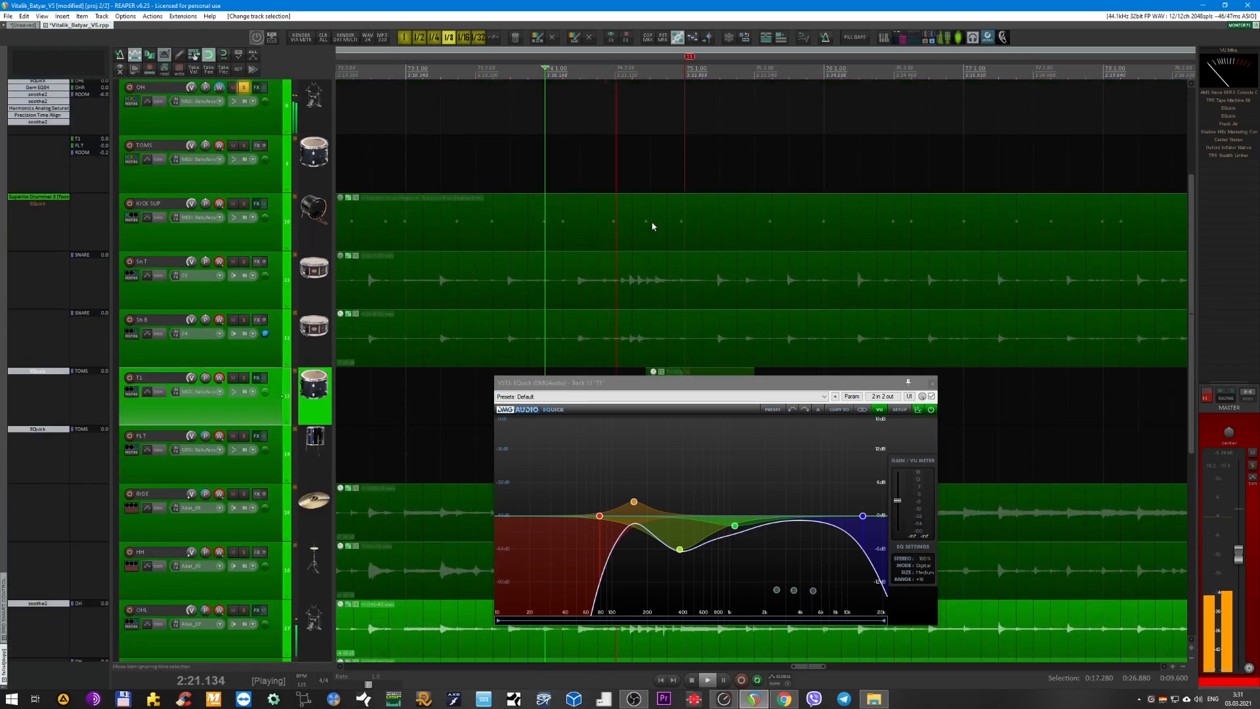
pyautogui.scroll(-2, 659, 237)
pyautogui.moveTo(681, 382); pyautogui.dragTo(707, 425)
pyautogui.press('space')
pyautogui.press('space')
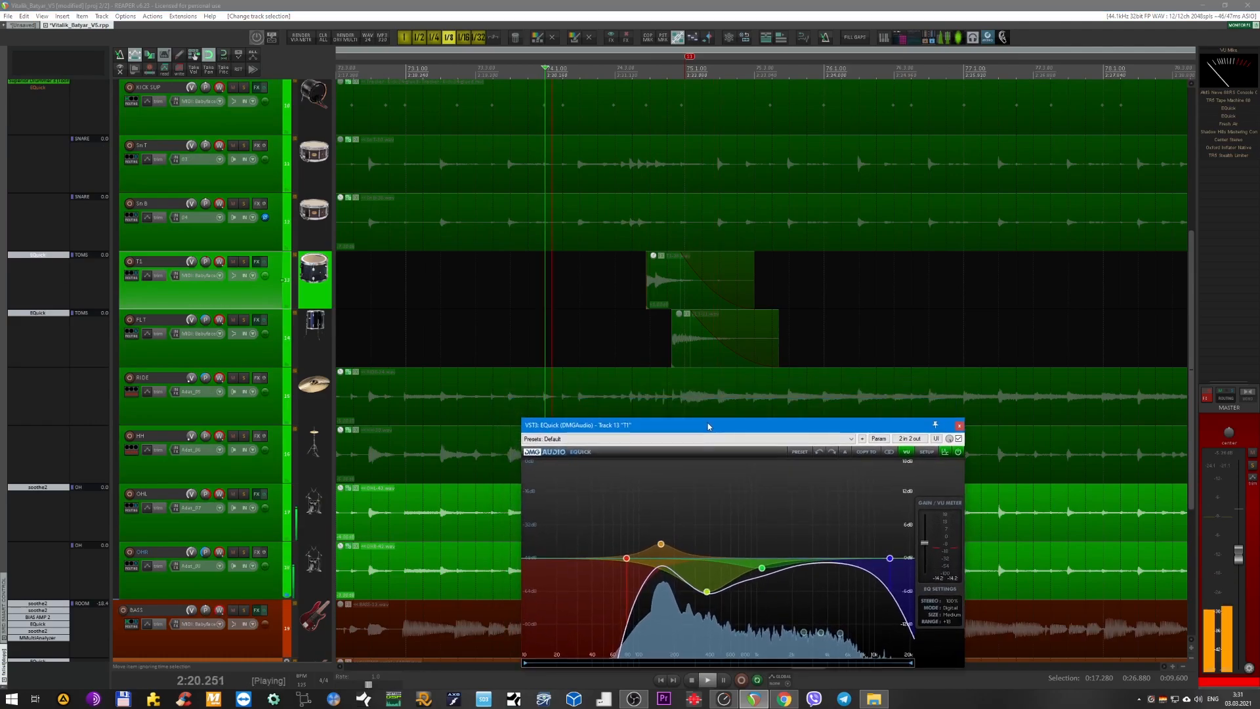
# Place the edit cursor at 2:43.680, before a further tom fill, and audition it on the OH bus alone.
pyautogui.scroll(-4, 677, 306)
pyautogui.scroll(-1, 677, 306)
pyautogui.hscroll(3, 678, 304)
pyautogui.scroll(5, 559, 276)
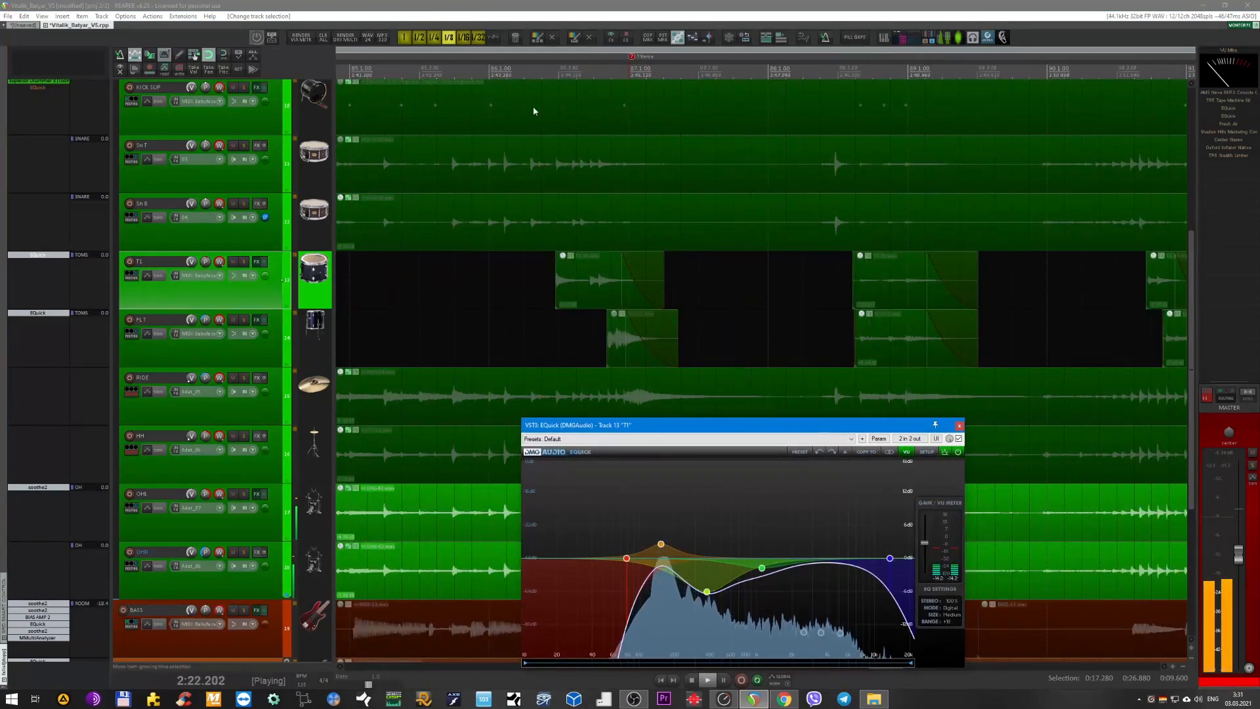
pyautogui.click(520, 72)
pyautogui.scroll(3, 525, 181)
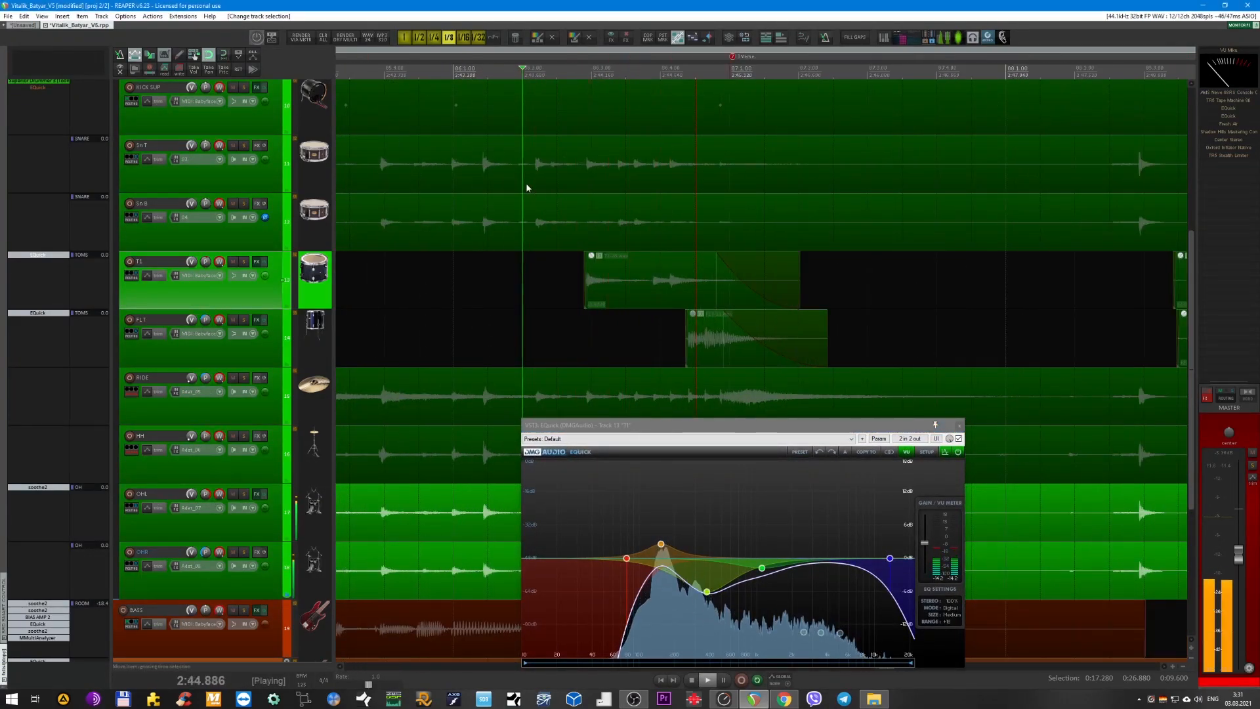
pyautogui.press('space')
pyautogui.press('space')
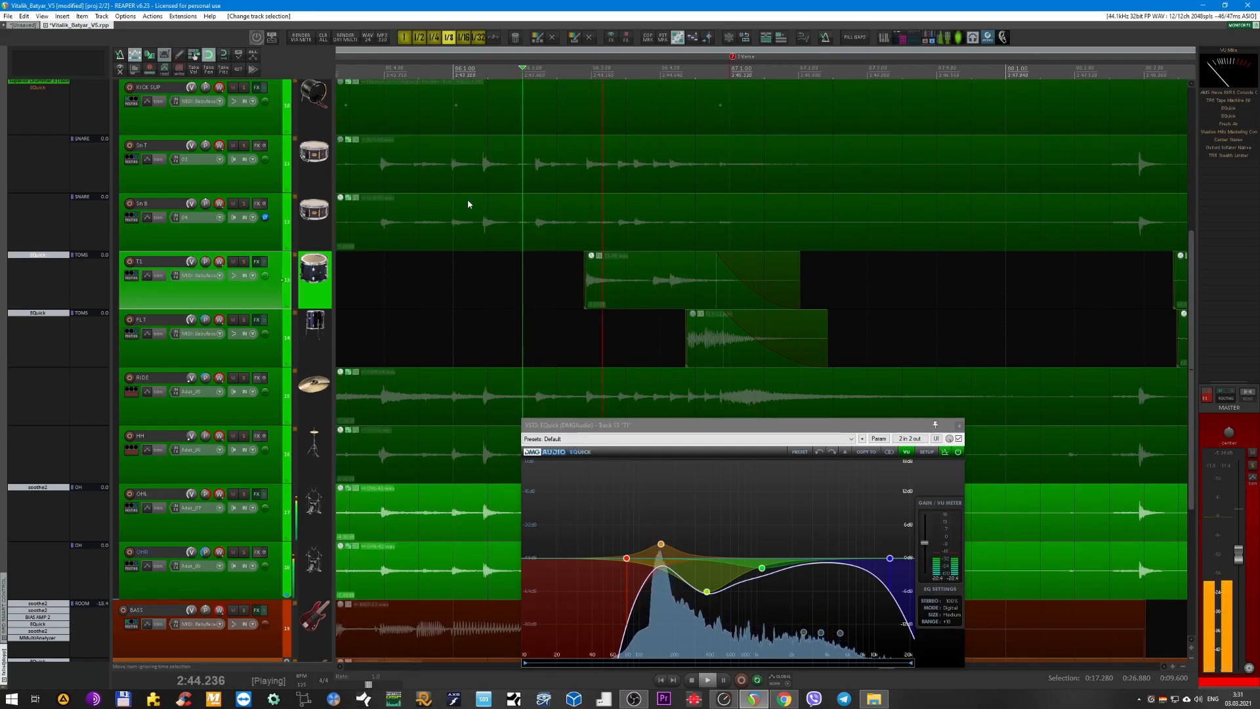
pyautogui.press('space')
# Solo the TOMS bus alongside OH and audition the same fill from the edit cursor.
pyautogui.scroll(5, 351, 213)
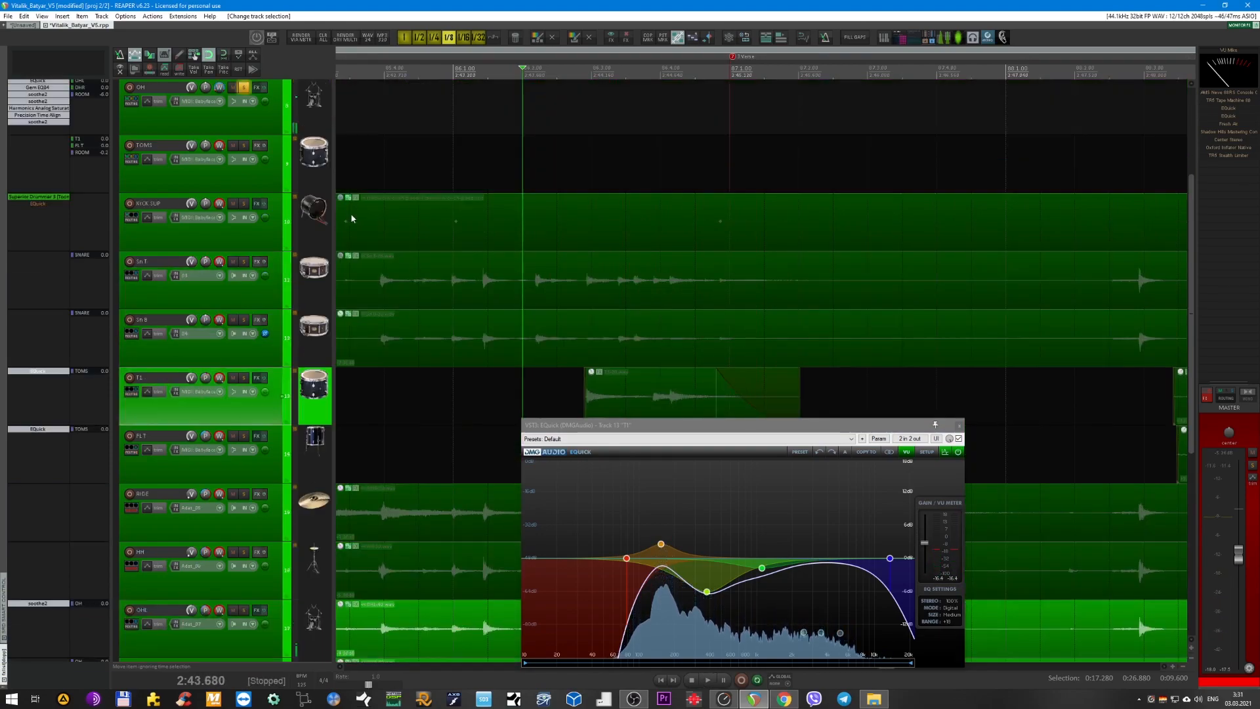
pyautogui.click(249, 291)
pyautogui.click(243, 320)
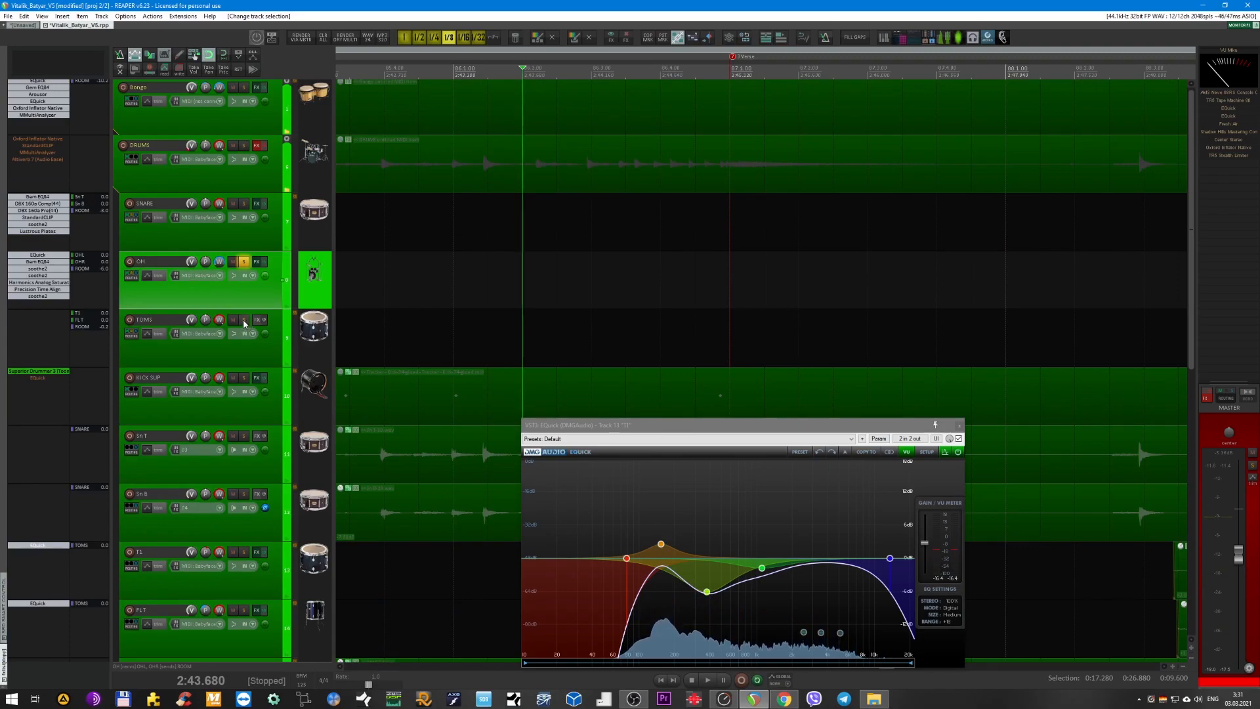
pyautogui.scroll(-3, 458, 296)
pyautogui.press('space')
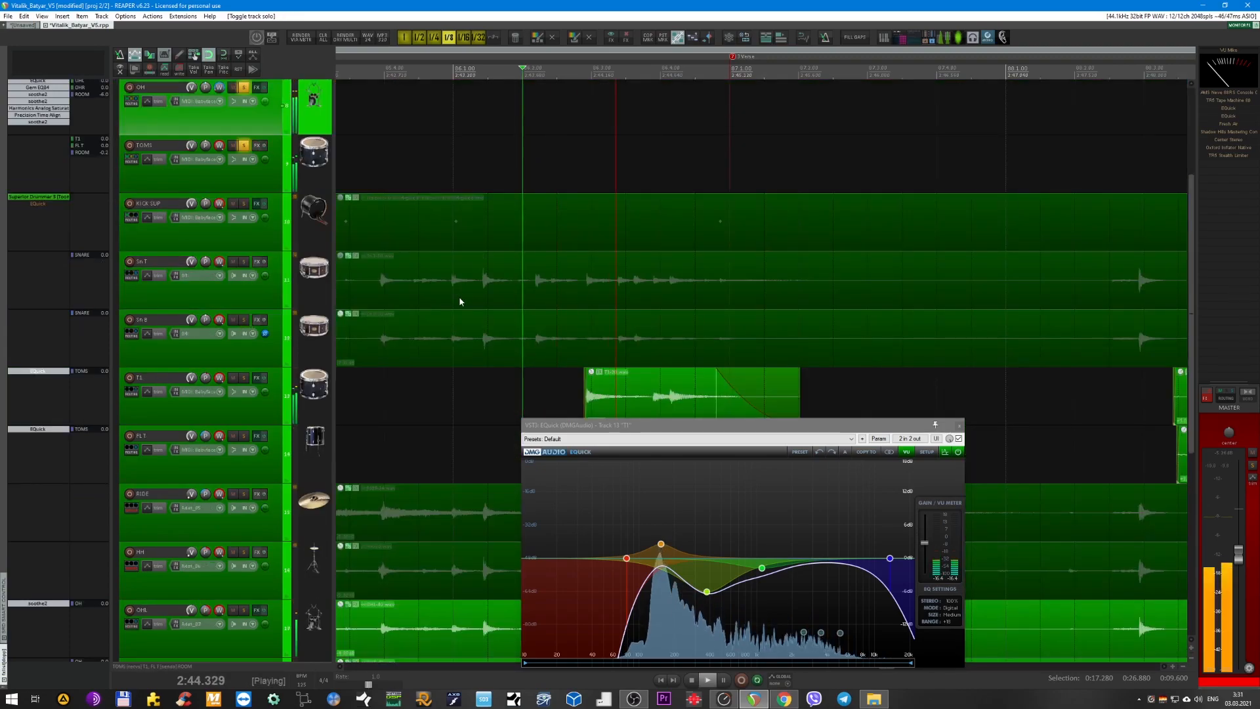
pyautogui.press('space')
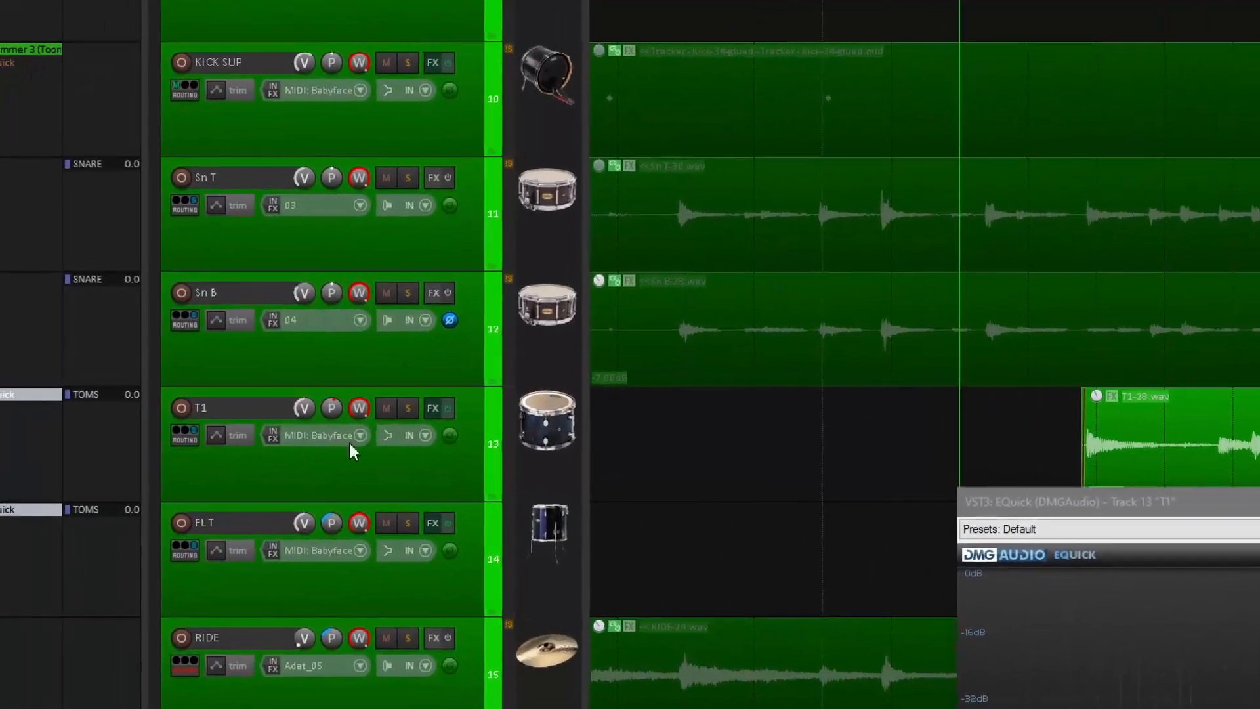
# Examine the panning of the T1 and FLT tracks and close the EQuick window.
pyautogui.click(205, 379)
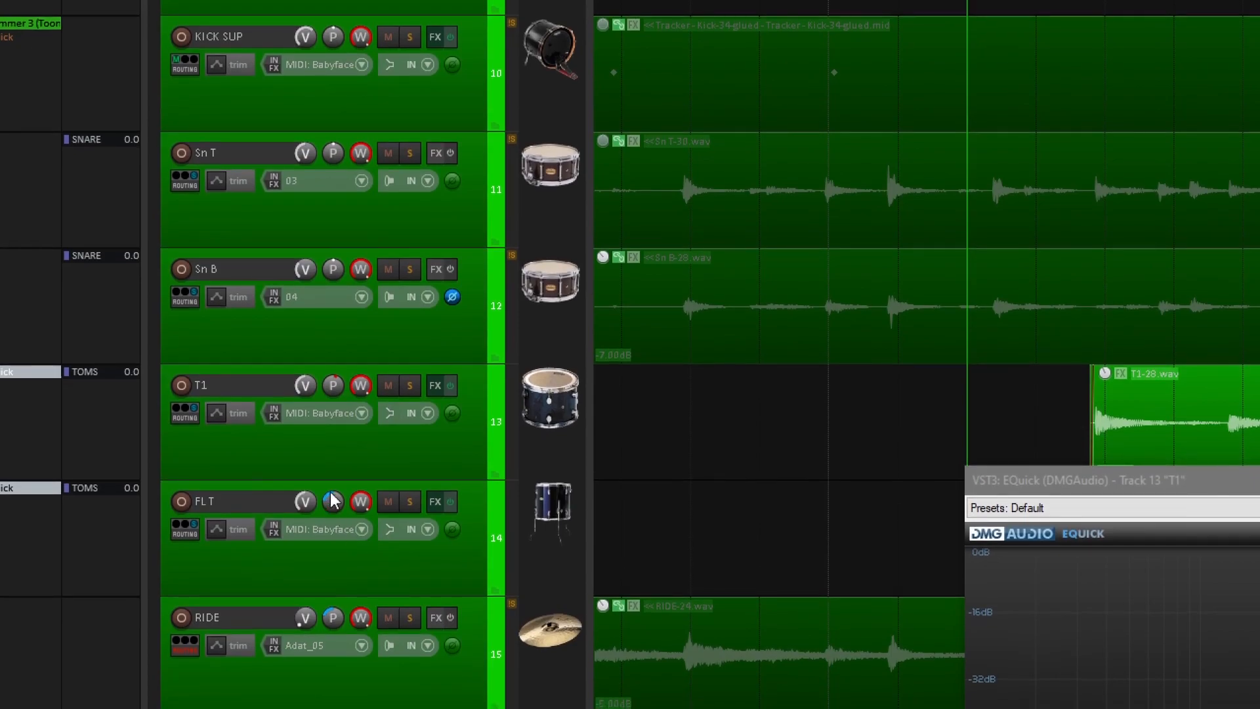
pyautogui.click(334, 527)
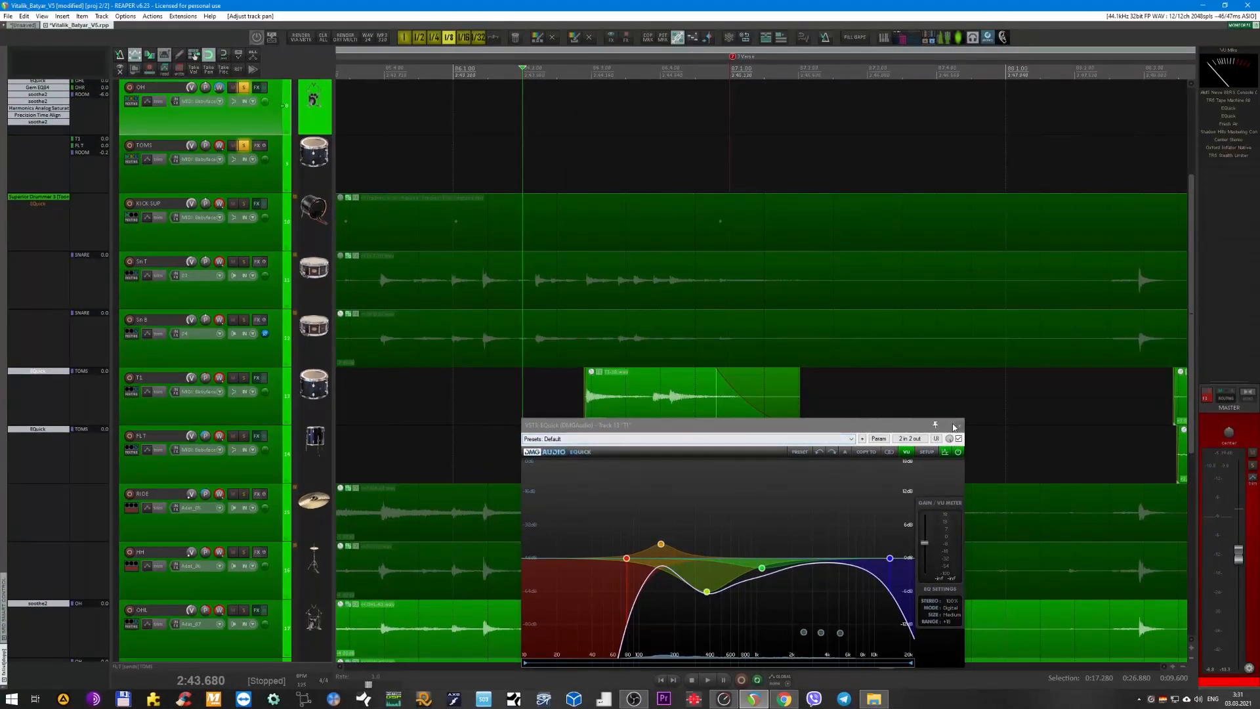
pyautogui.click(955, 426)
# Remove the solo from the TOMS and OH buses and solo the KICK SUP track instead.
pyautogui.press('pagedown')
pyautogui.click(244, 204)
pyautogui.click(243, 175)
pyautogui.click(276, 247)
pyautogui.press('F6')
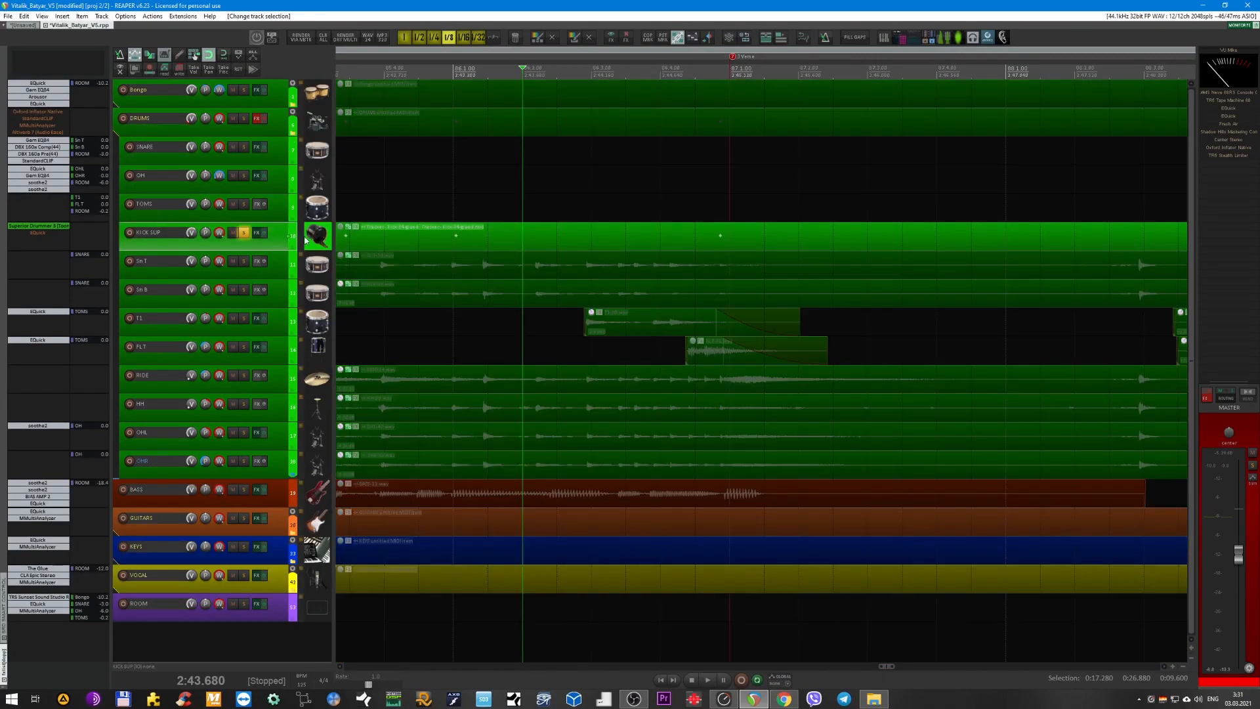
# Place the edit cursor at 2:01.920 and play the soloed KICK SUP track.
pyautogui.scroll(3, 503, 177)
pyautogui.scroll(-6, 505, 216)
pyautogui.hscroll(-3, 516, 218)
pyautogui.hscroll(-2, 515, 218)
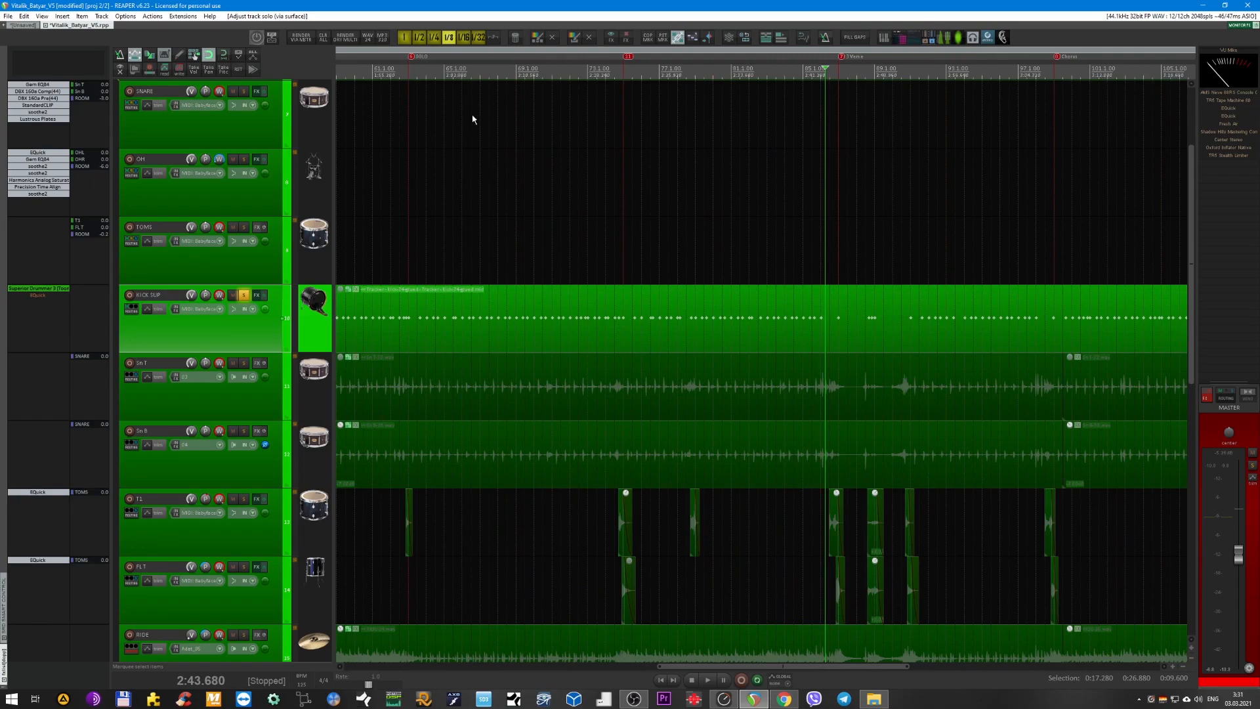
pyautogui.click(436, 74)
pyautogui.press('space')
pyautogui.scroll(4, 450, 172)
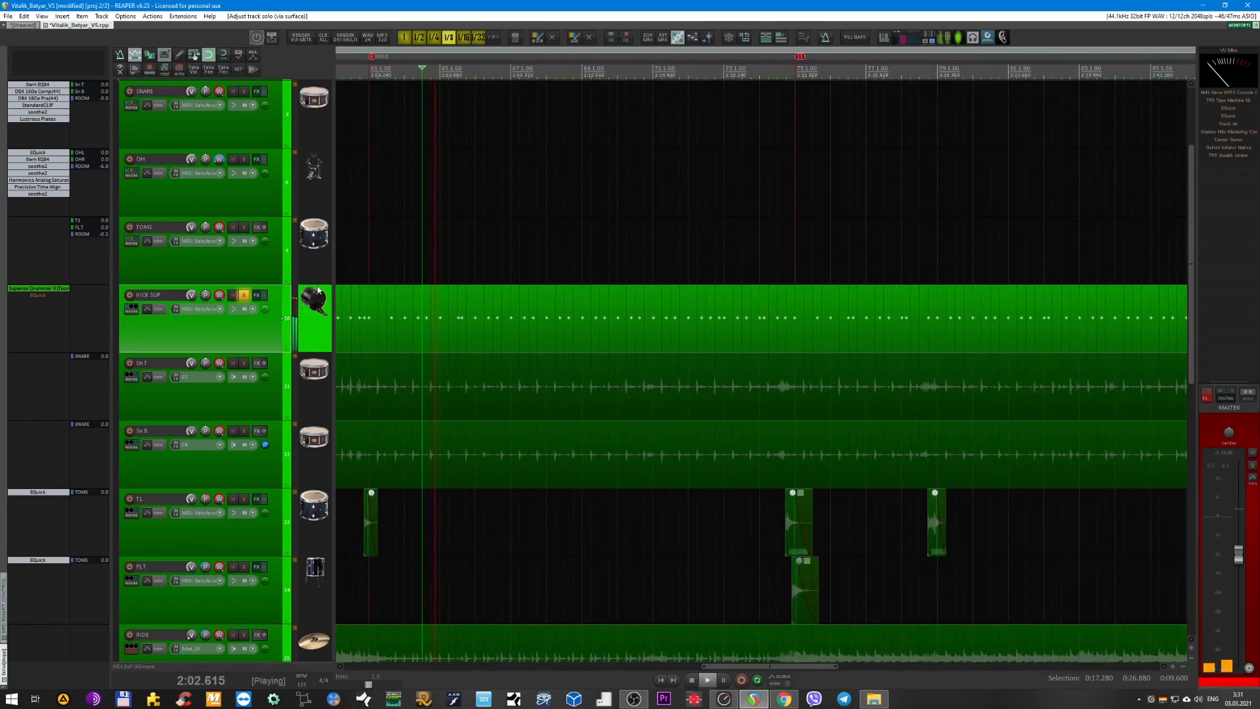
# Enable and open EQuick on the KICK SUP track, and show the kick in Superior Drummer 3's Drums view.
pyautogui.click(47, 299)
pyautogui.click(48, 297)
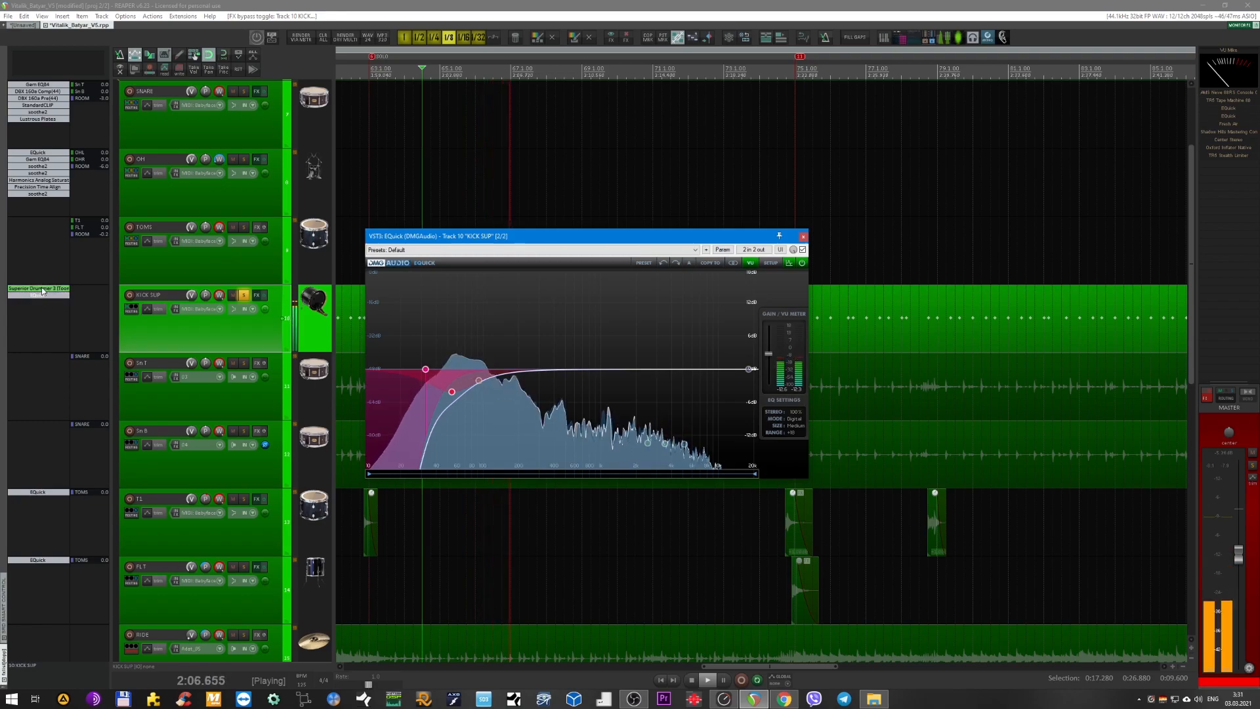
pyautogui.click(44, 292)
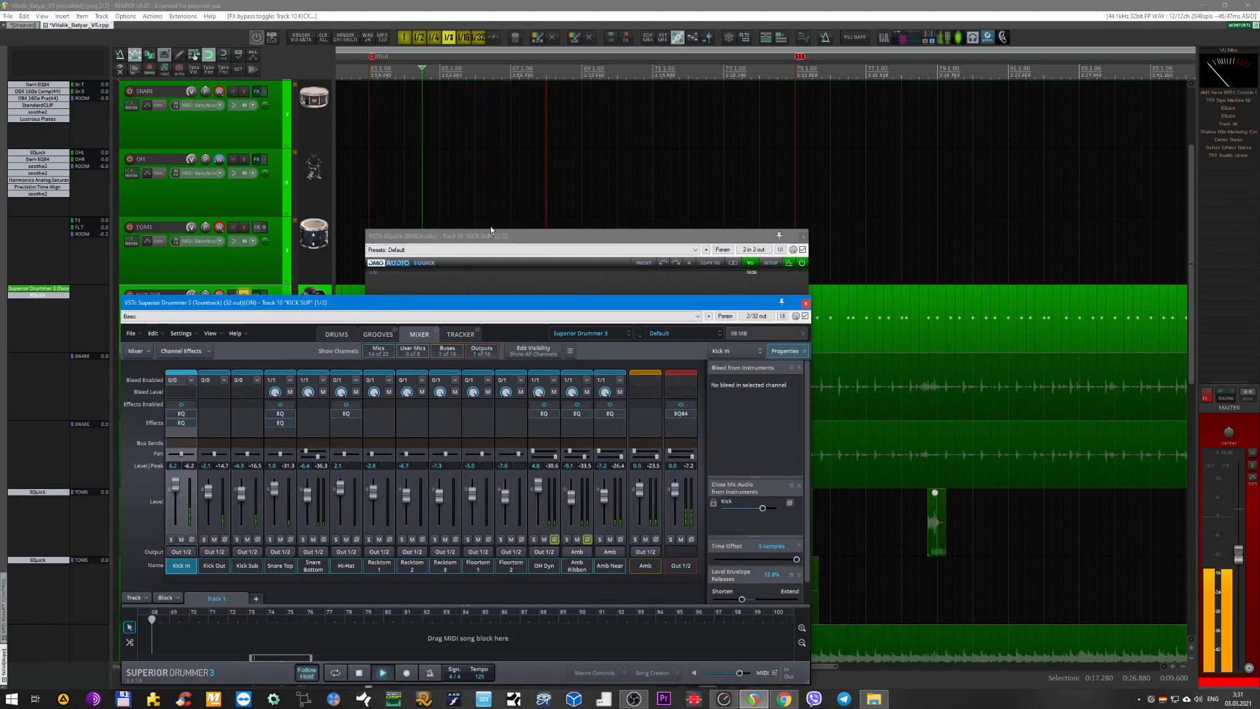
pyautogui.moveTo(381, 302); pyautogui.dragTo(491, 245)
pyautogui.click(441, 278)
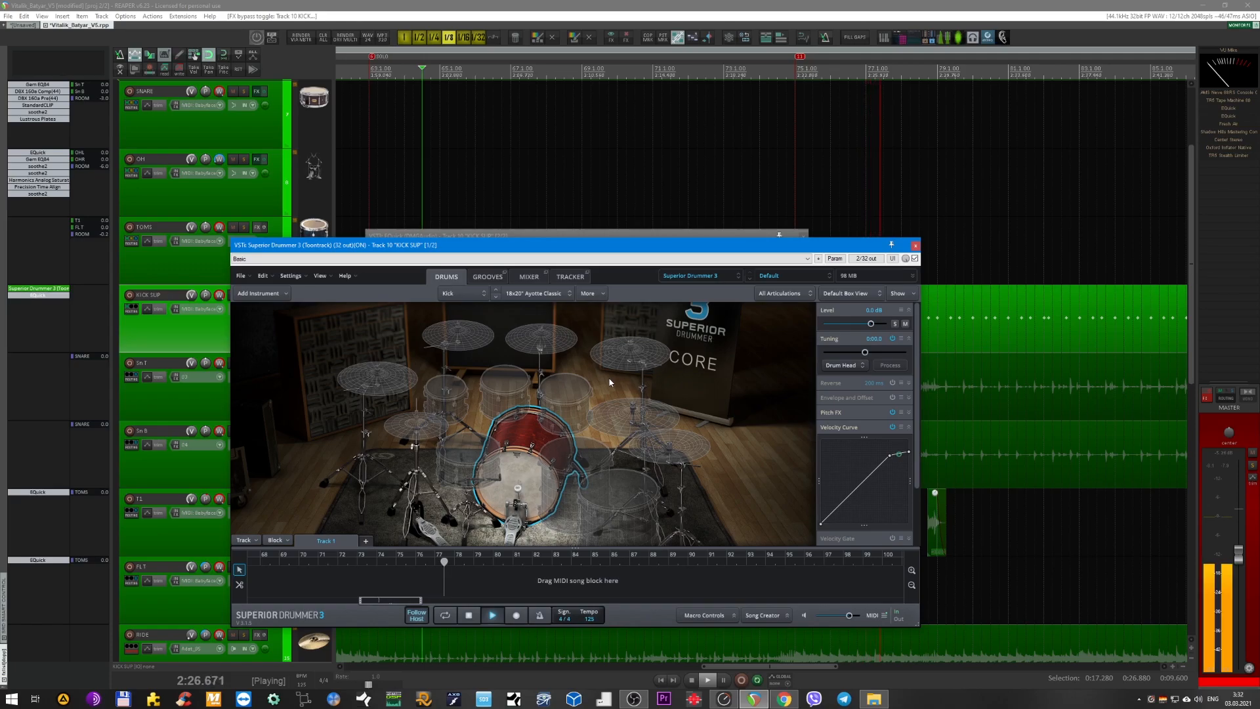
# Close both KICK SUP plug-in windows, remove the track's solo and stop playback.
pyautogui.click(916, 246)
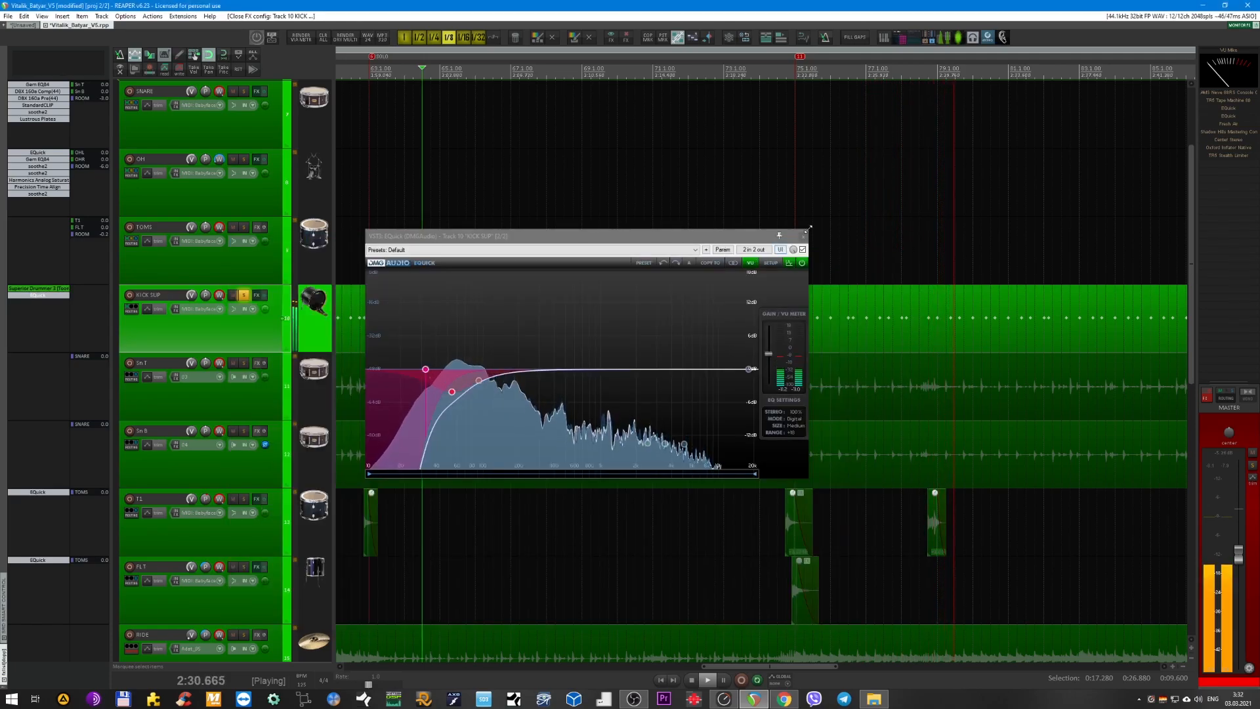
pyautogui.click(803, 236)
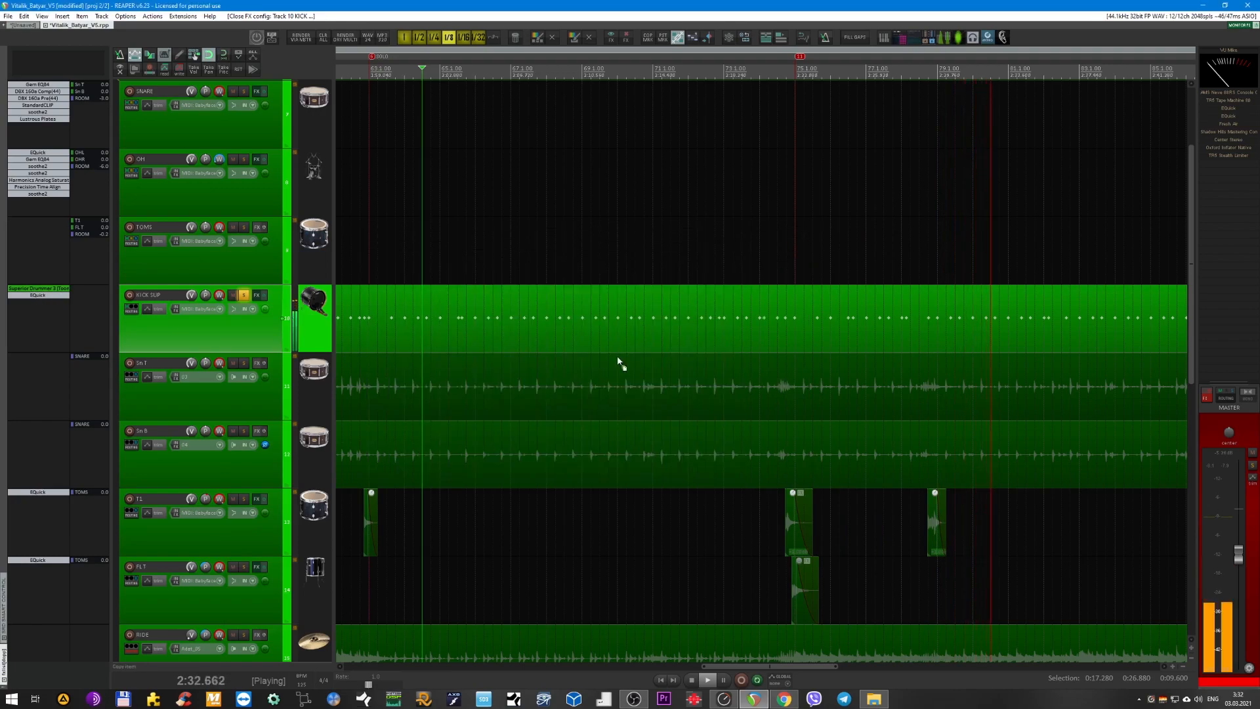
pyautogui.scroll(-1, 618, 357)
pyautogui.scroll(-3, 620, 358)
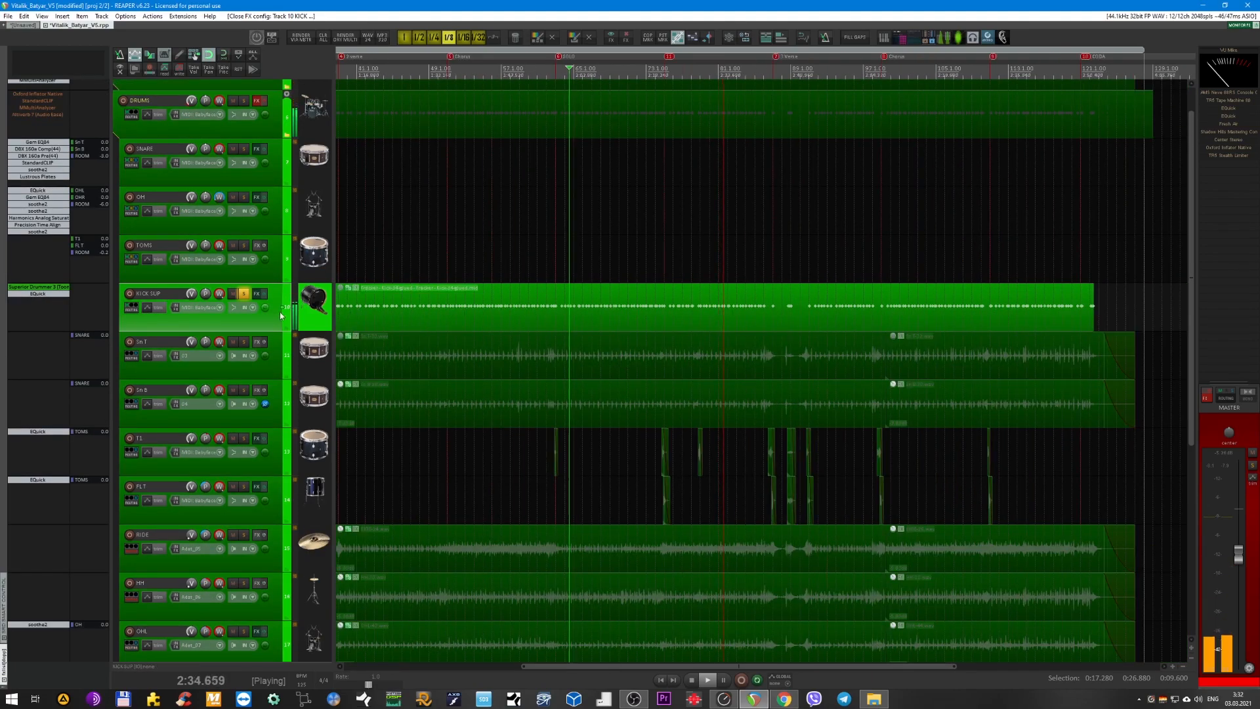
pyautogui.click(243, 294)
pyautogui.scroll(3, 467, 264)
pyautogui.press('space')
# Move the edit cursor to 0:30.720, just after the time selection near the song's beginning.
pyautogui.scroll(-2, 460, 272)
pyautogui.hscroll(-2, 440, 293)
pyautogui.scroll(-2, 465, 289)
pyautogui.scroll(2, 438, 308)
pyautogui.hscroll(-1, 441, 332)
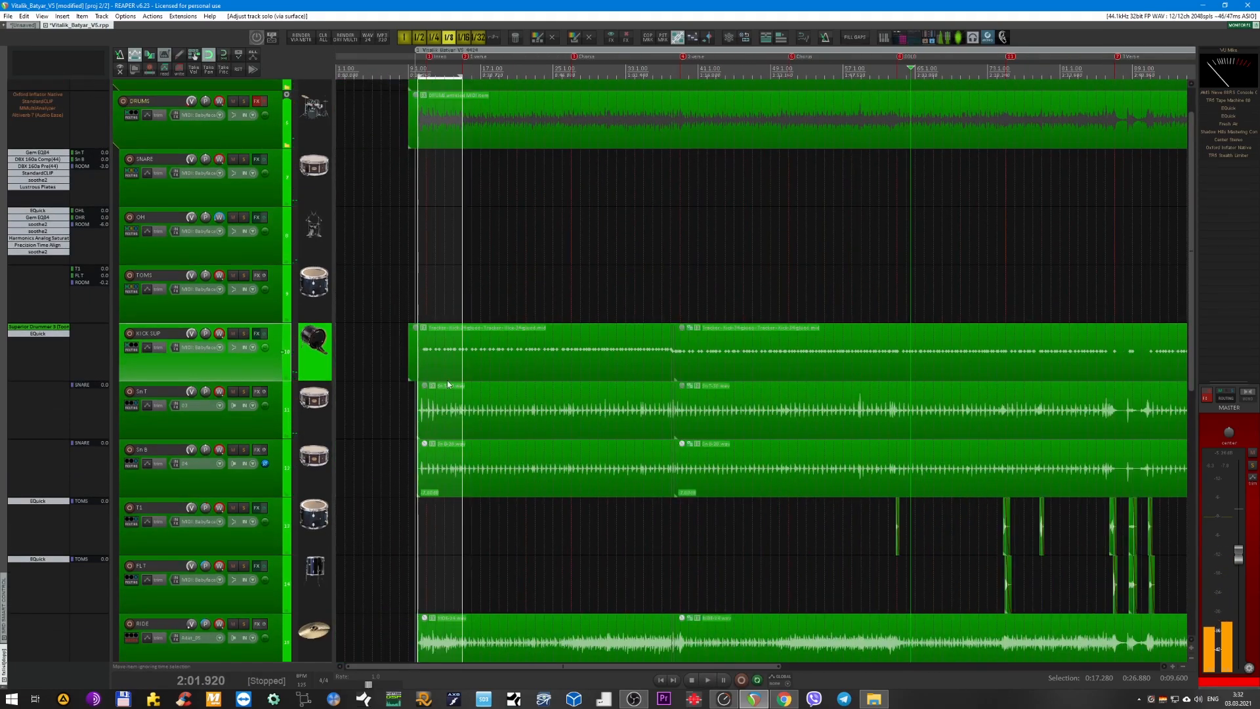
pyautogui.click(477, 72)
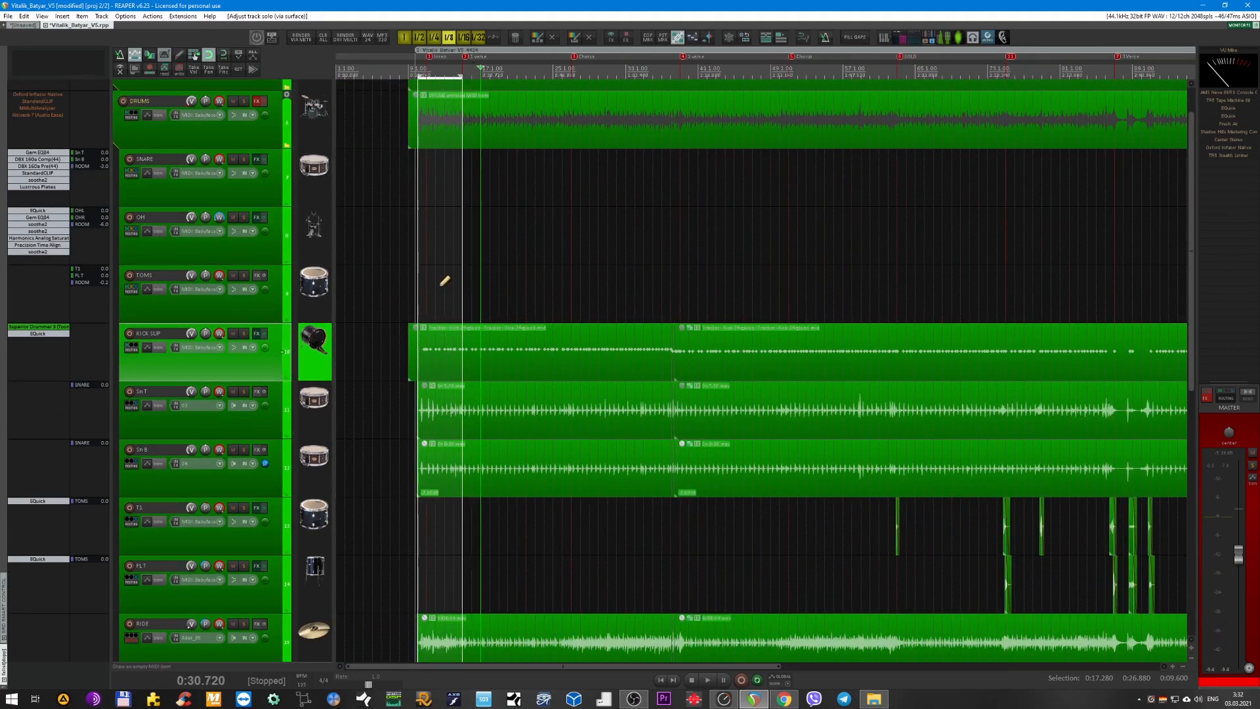
pyautogui.scroll(-1, 440, 280)
pyautogui.scroll(-2, 427, 281)
pyautogui.scroll(2, 283, 199)
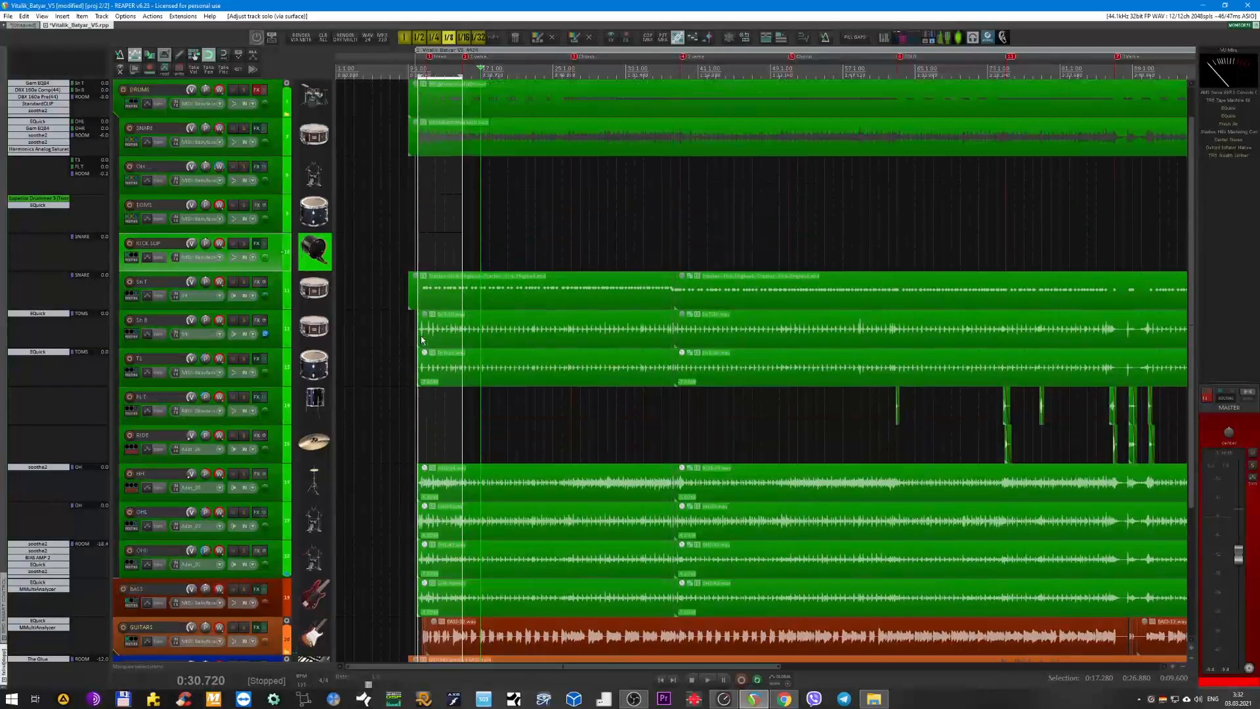
# Solo the DRUMS bus and place the edit cursor at 0:17.280, the start of the time selection.
pyautogui.click(272, 139)
pyautogui.scroll(3, 369, 158)
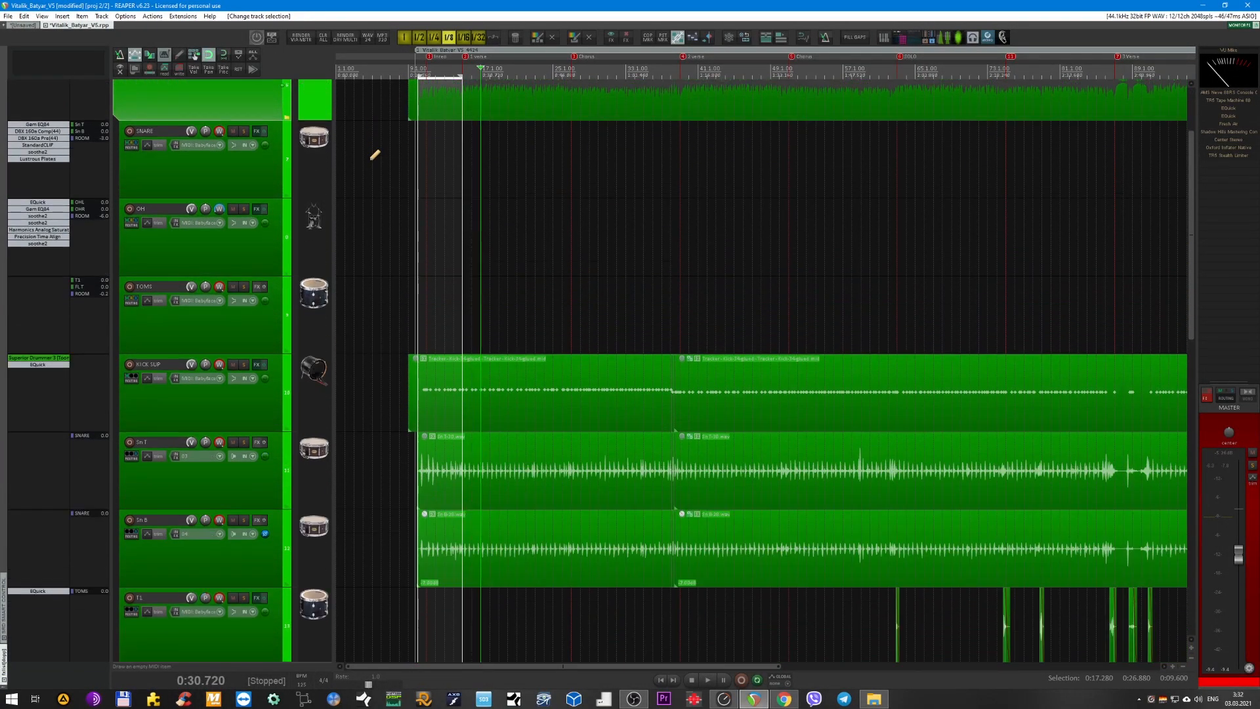
pyautogui.scroll(-1, 361, 224)
pyautogui.scroll(5, 374, 219)
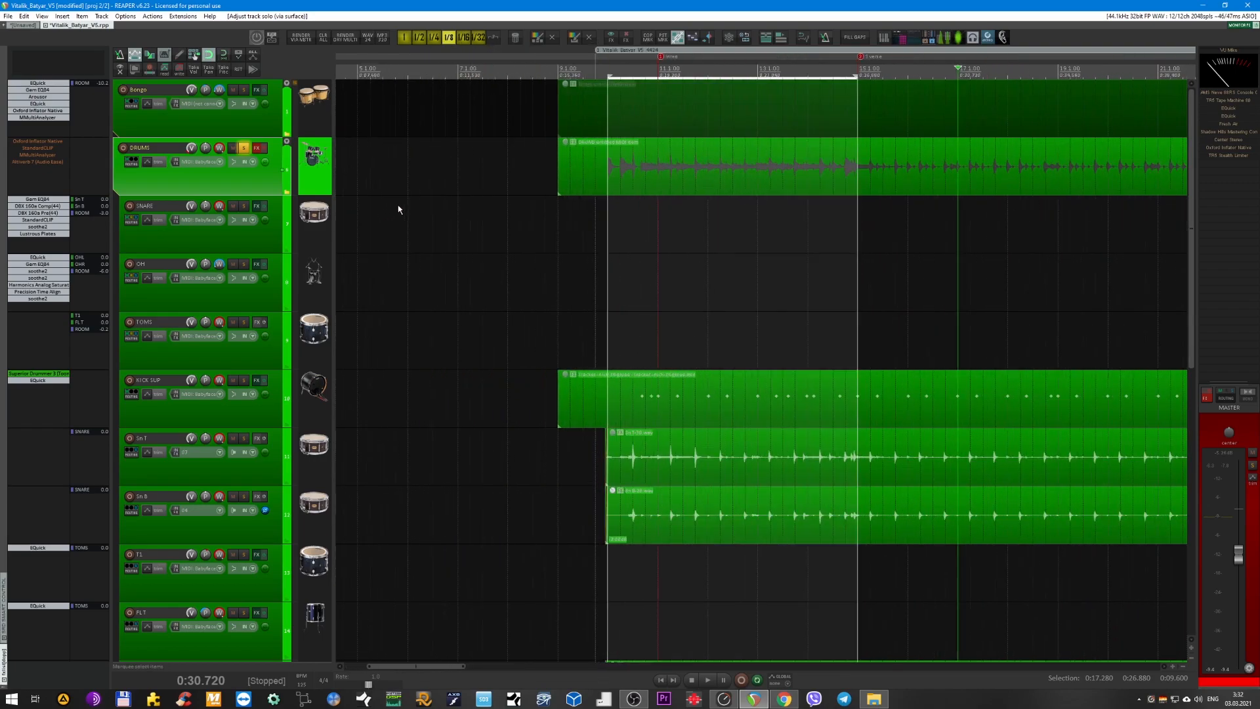
pyautogui.click(613, 66)
pyautogui.scroll(2, 579, 179)
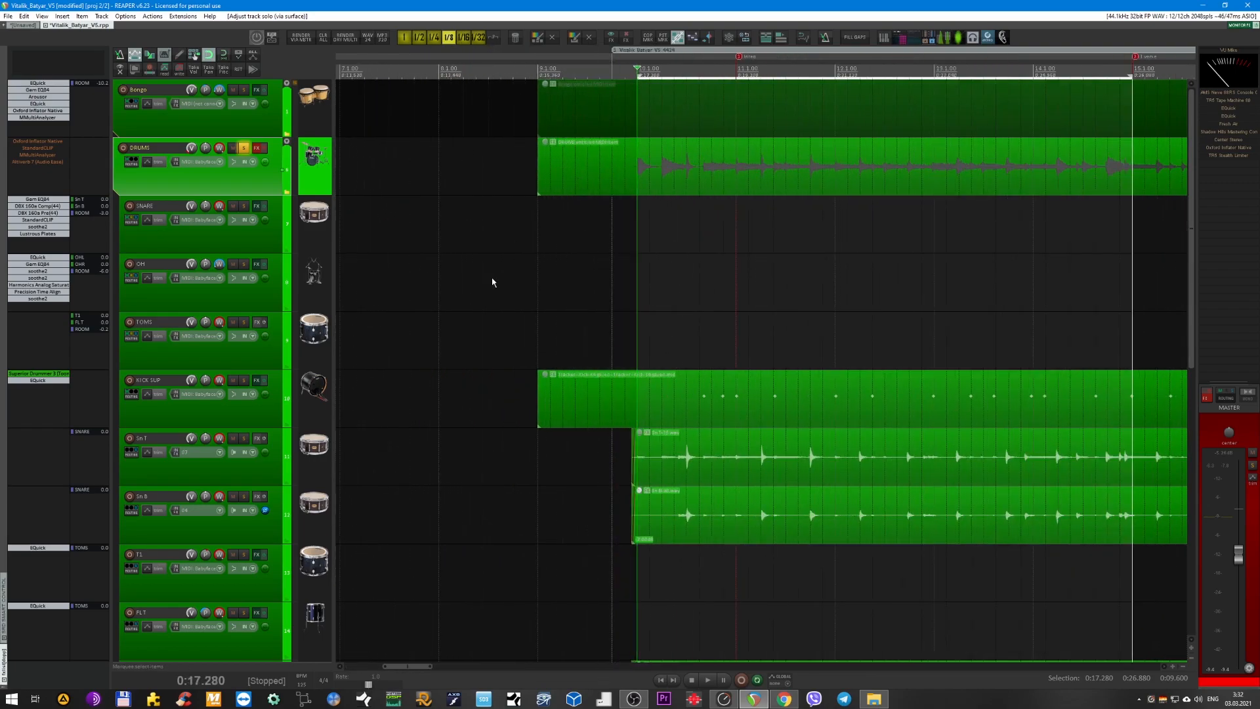
# Collapse the DRUMS folder's child tracks and briefly play the soloed bus with its effects chain bypassed.
pyautogui.press('space')
pyautogui.hscroll(2, 433, 247)
pyautogui.press('space')
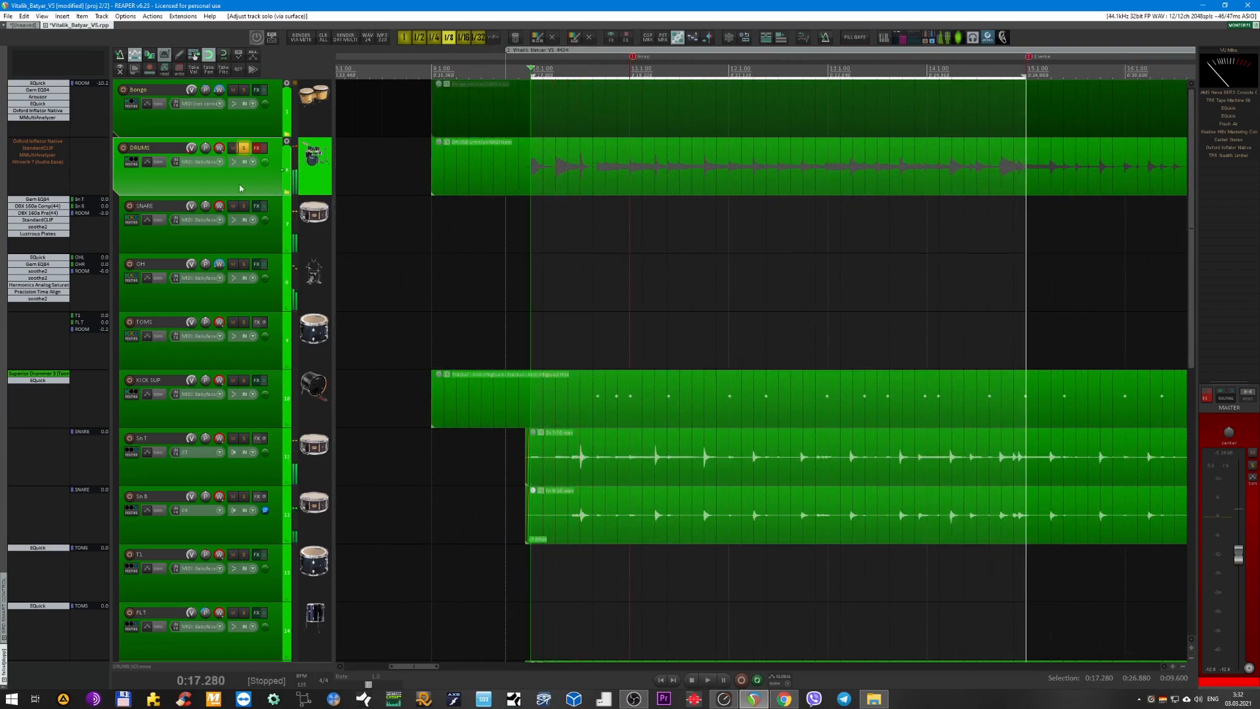
pyautogui.doubleClick(252, 184)
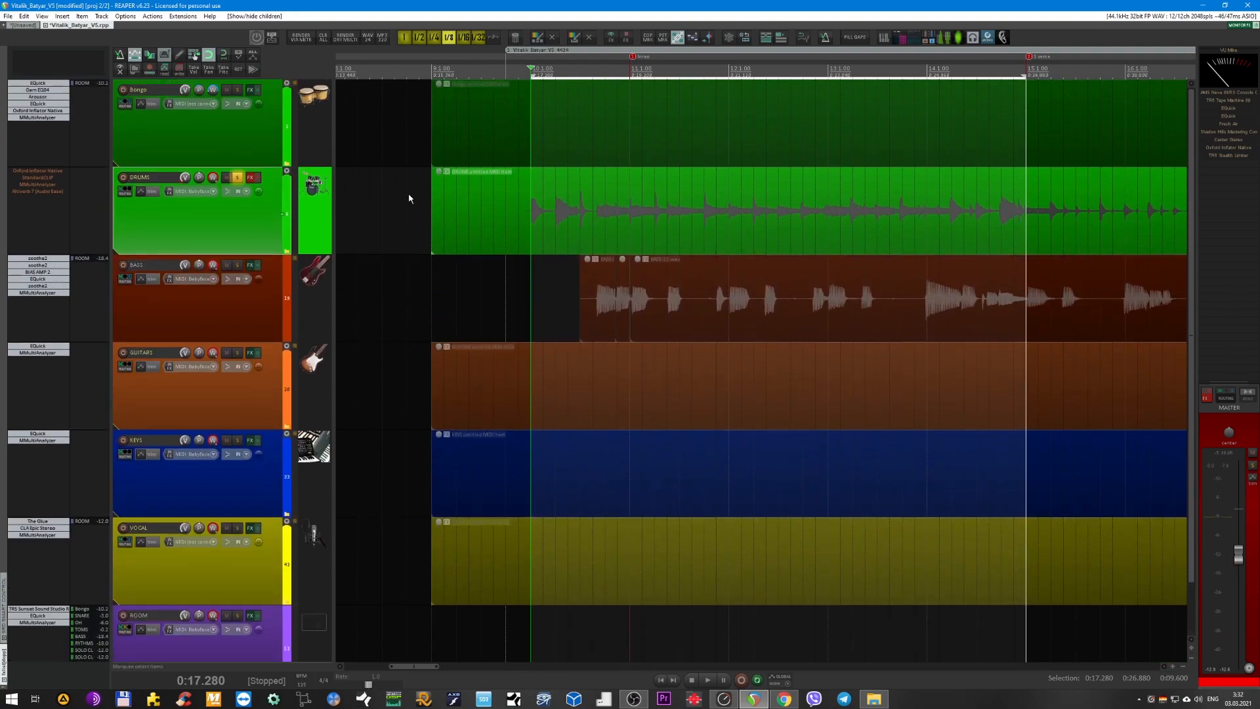
pyautogui.press('space')
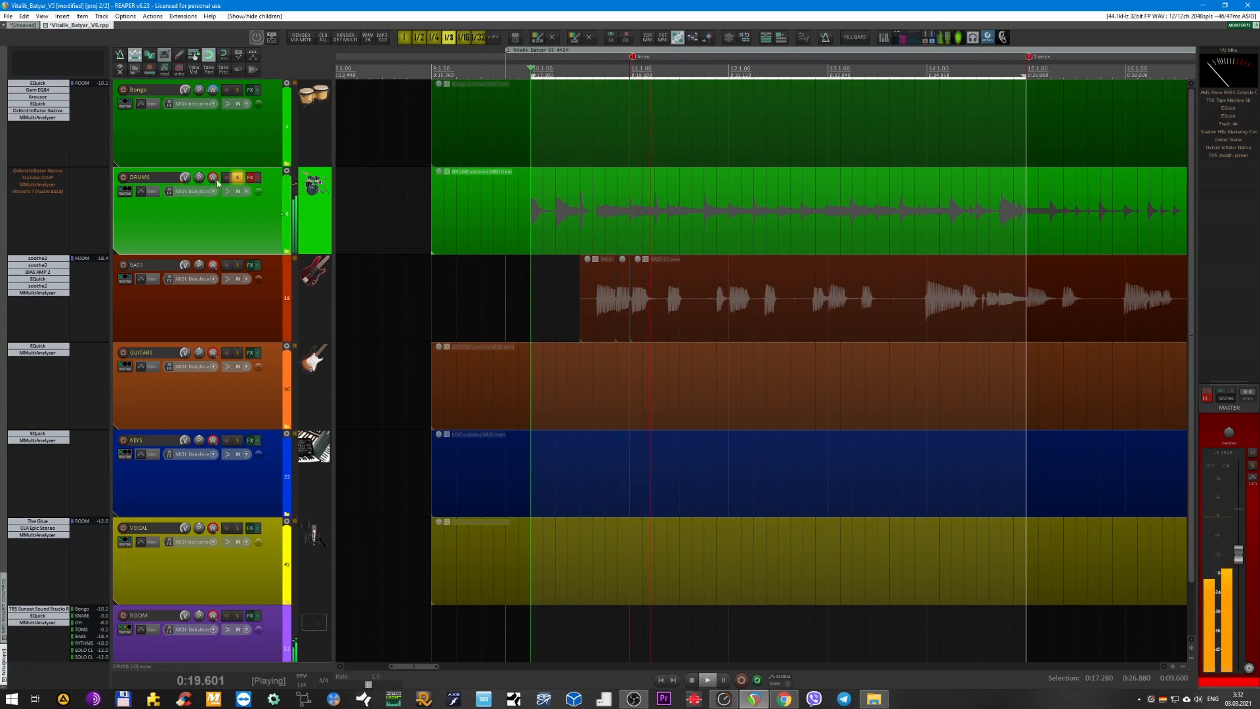
pyautogui.press('space')
# Enable the DRUMS effects chain with only Oxford Inflator Native active, and open the Inflator over the middle of the arrangement.
pyautogui.click(258, 181)
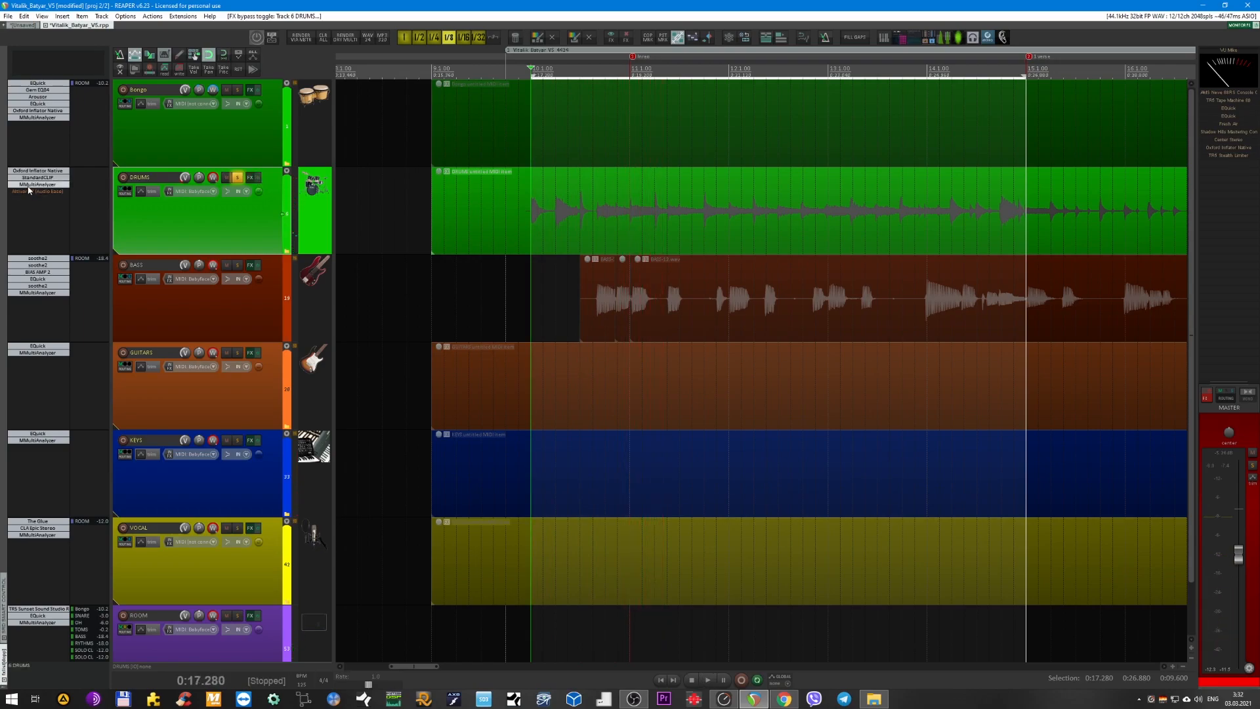
pyautogui.click(29, 172)
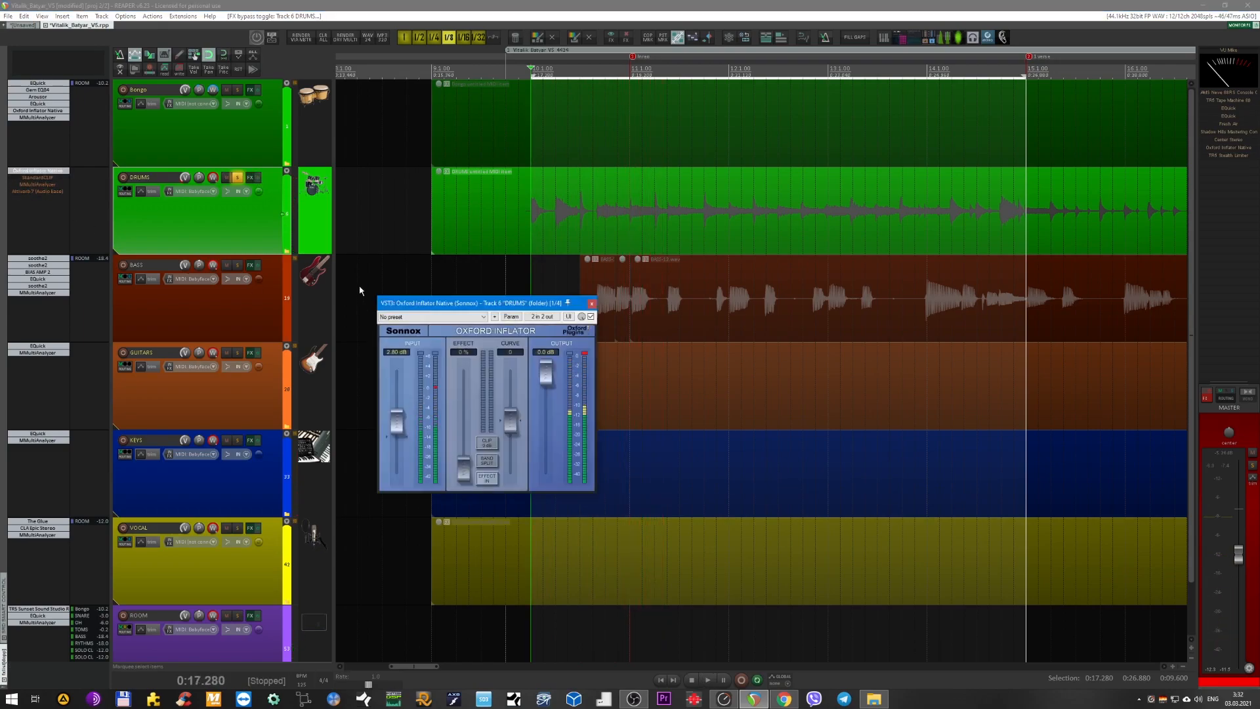
pyautogui.moveTo(445, 311); pyautogui.dragTo(507, 327)
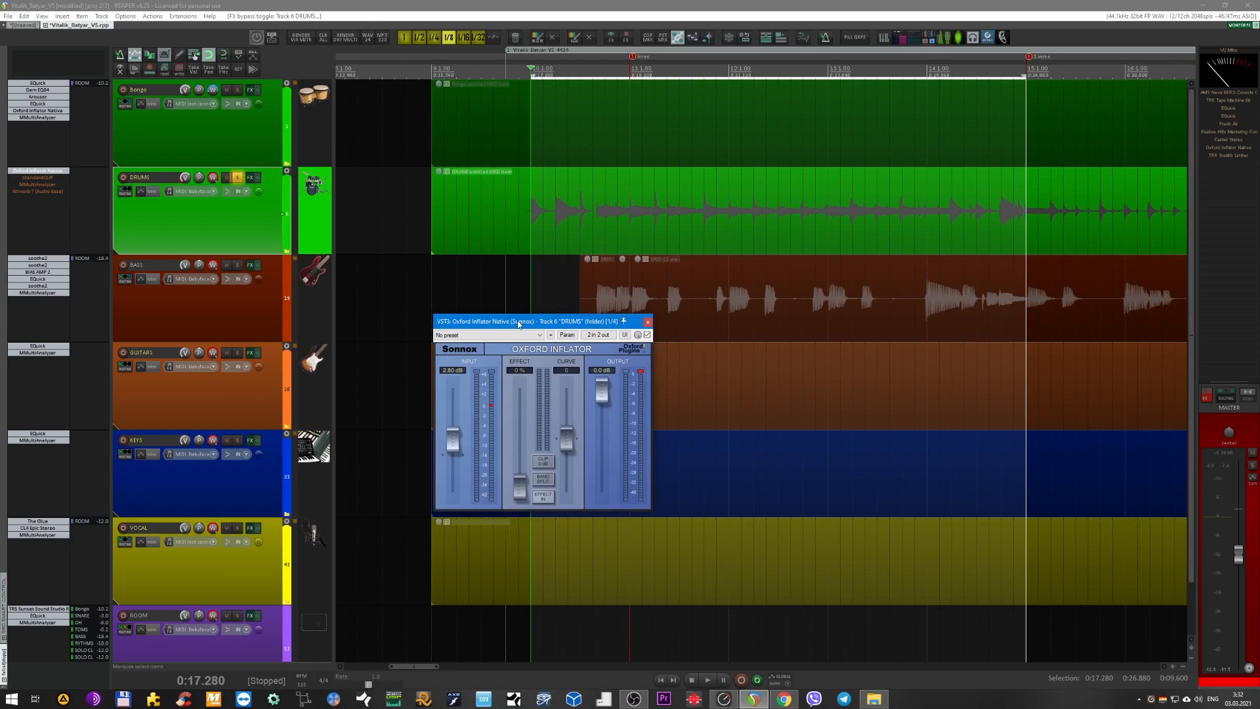
pyautogui.moveTo(518, 324); pyautogui.dragTo(605, 344)
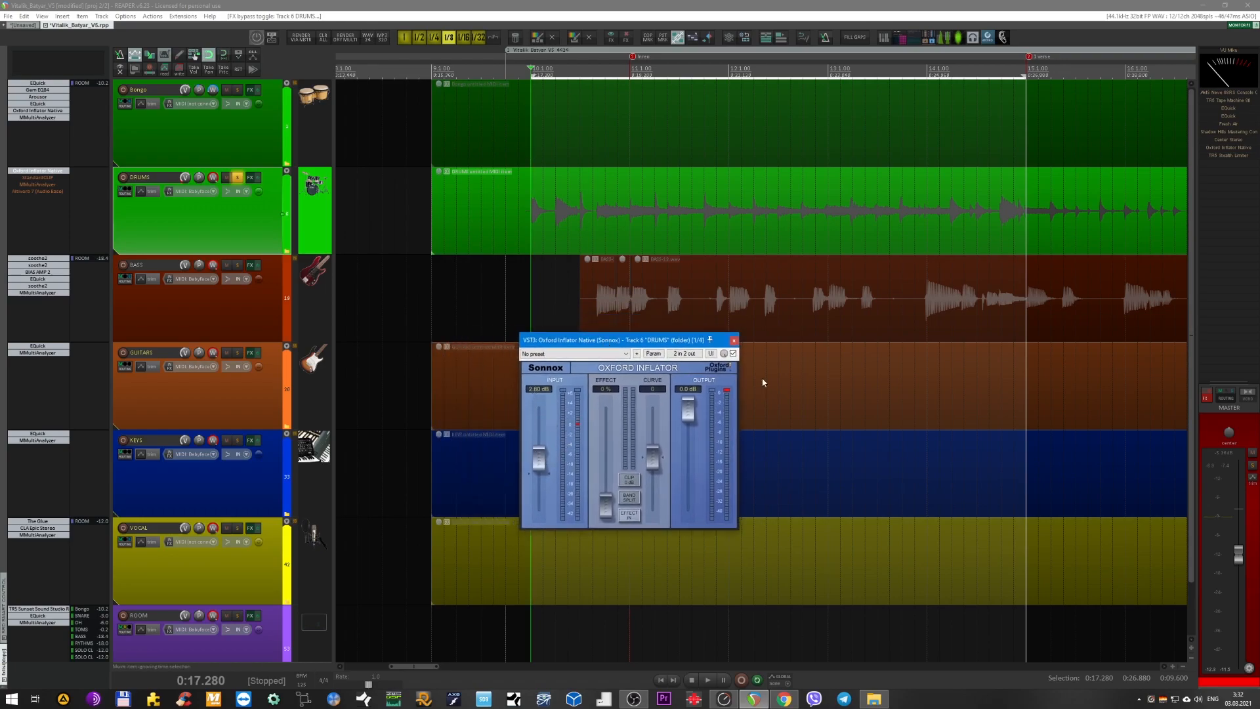
# Lower the master volume slightly and play the DRUMS bus through Oxford Inflator, keeping its window clear of the DRUMS track.
pyautogui.click(1240, 560)
pyautogui.moveTo(1240, 561); pyautogui.dragTo(1239, 566)
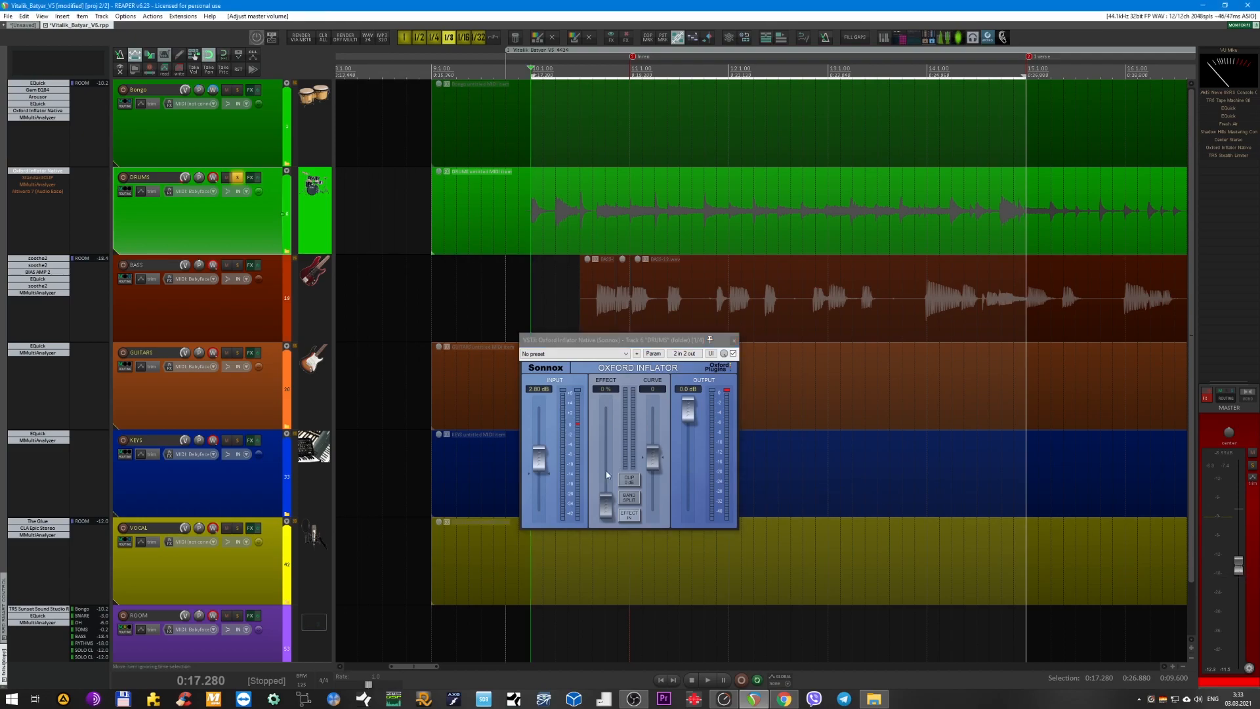
pyautogui.click(609, 509)
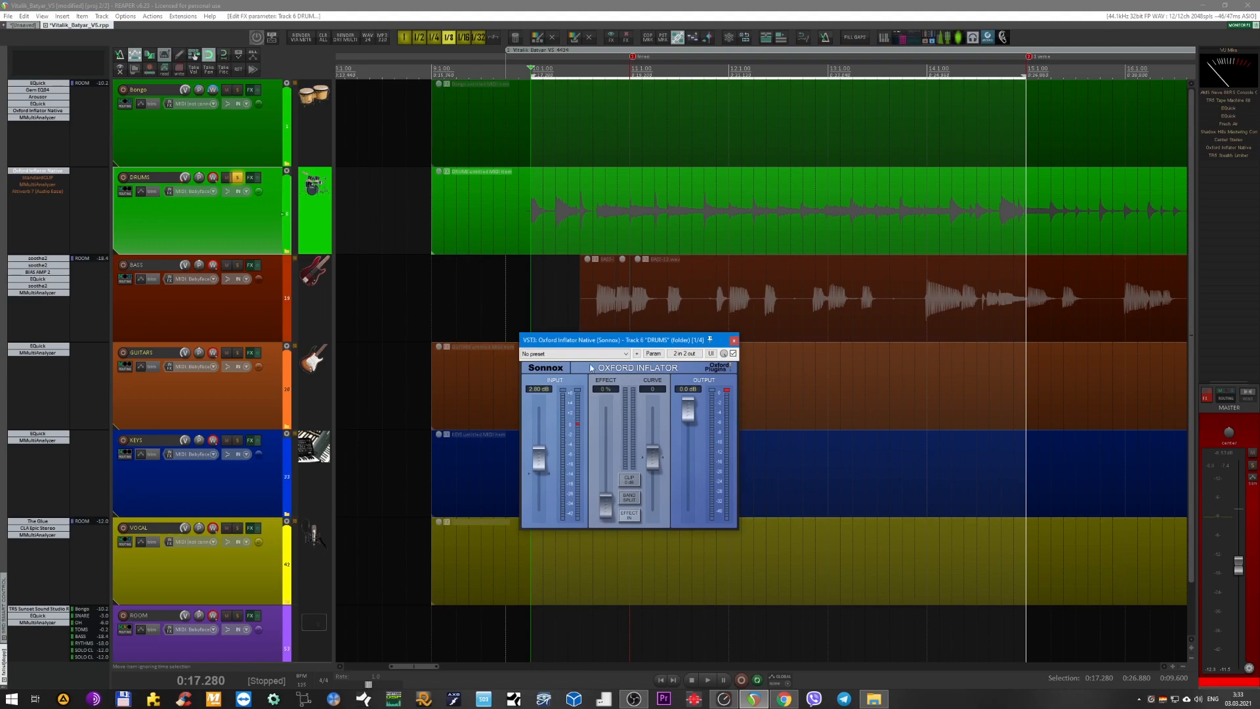
pyautogui.moveTo(594, 341); pyautogui.dragTo(611, 370)
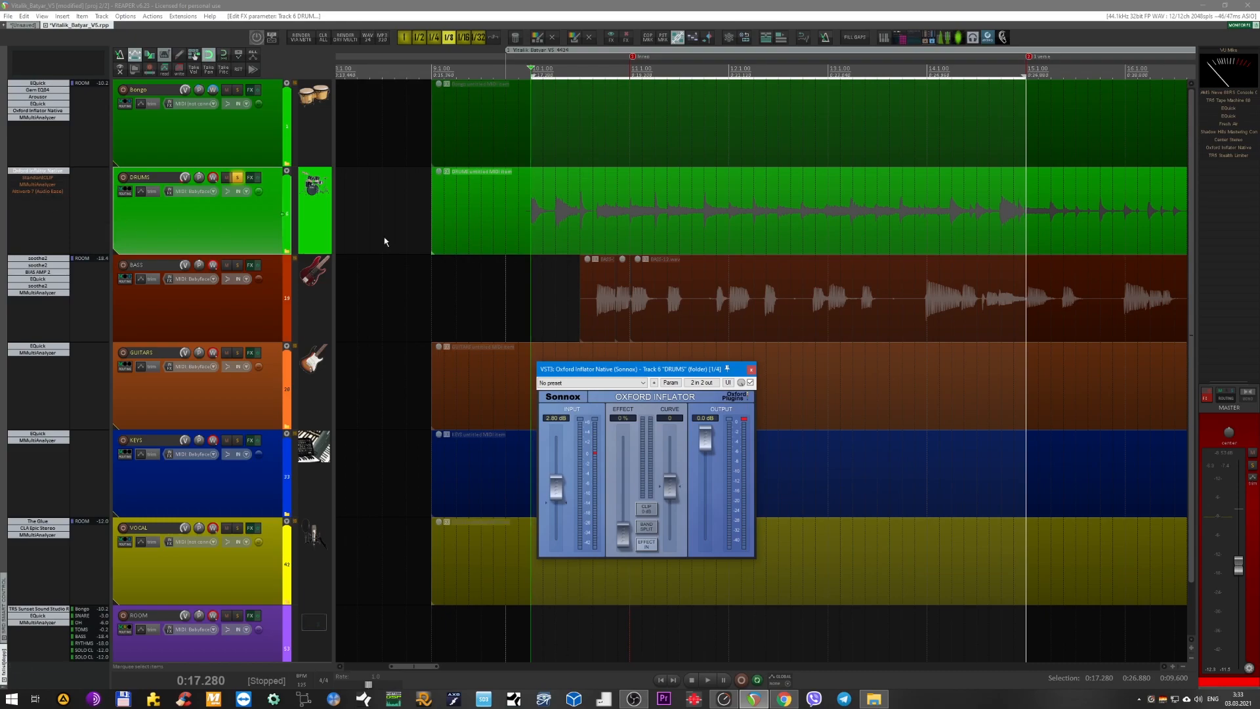
pyautogui.moveTo(609, 373); pyautogui.dragTo(625, 399)
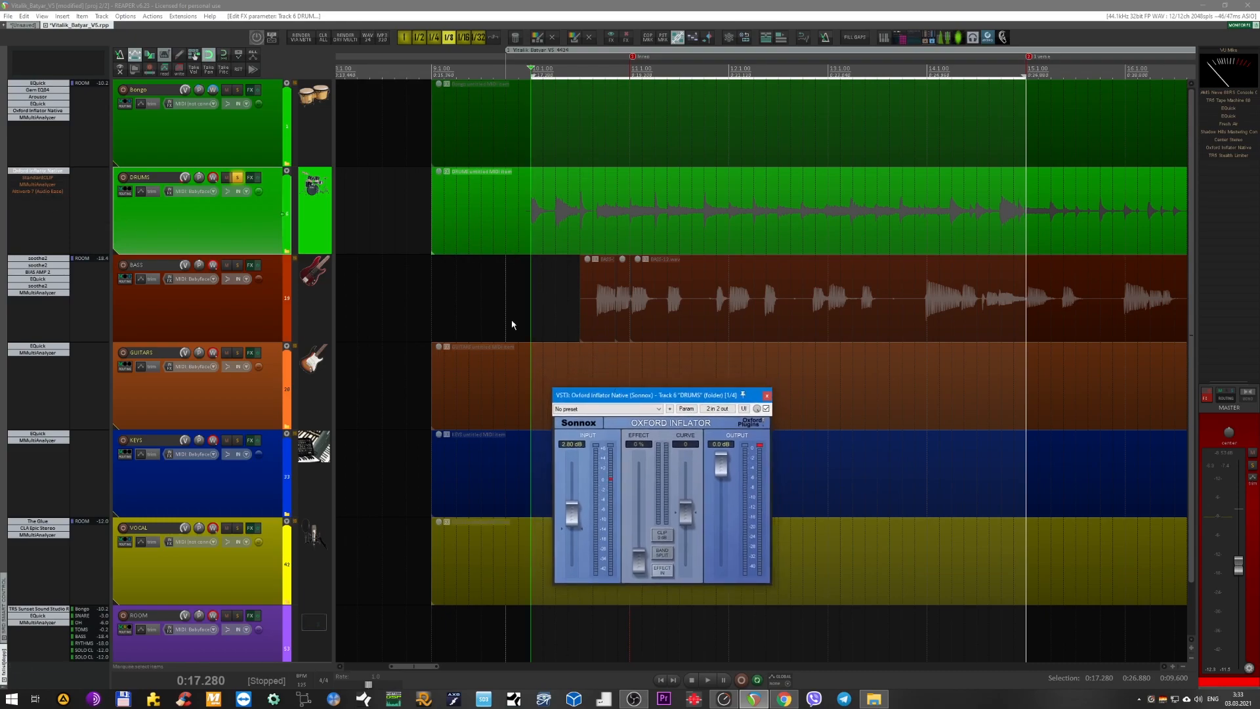
pyautogui.click(243, 242)
pyautogui.press('space')
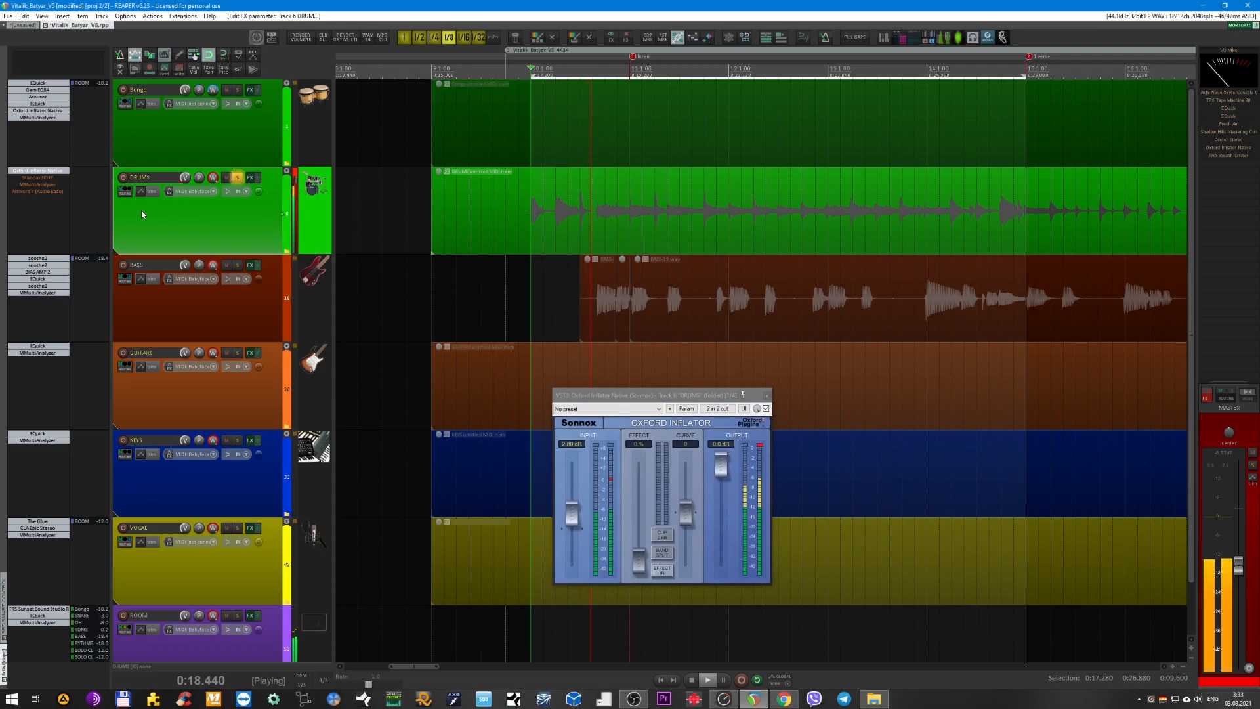
# Open and enable StandardCLIP on the DRUMS bus, listen to its clipping during playback, close its window and stop playback.
pyautogui.click(49, 182)
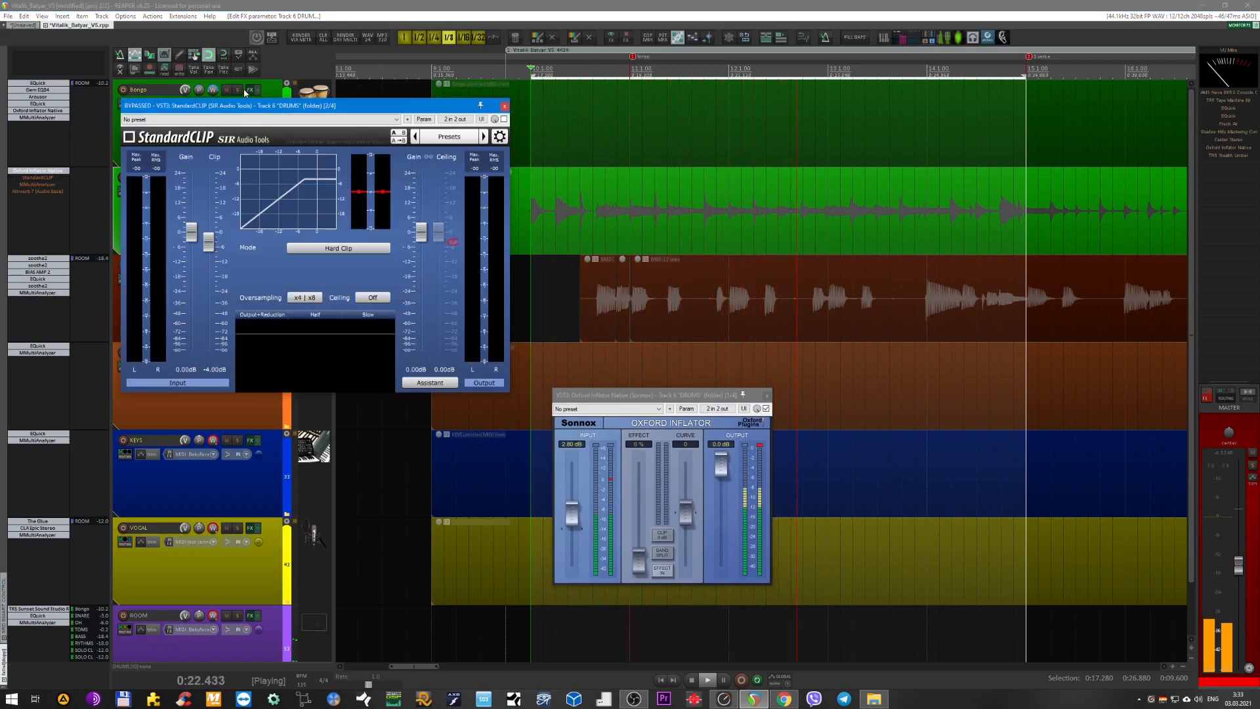
pyautogui.moveTo(247, 106); pyautogui.dragTo(364, 106)
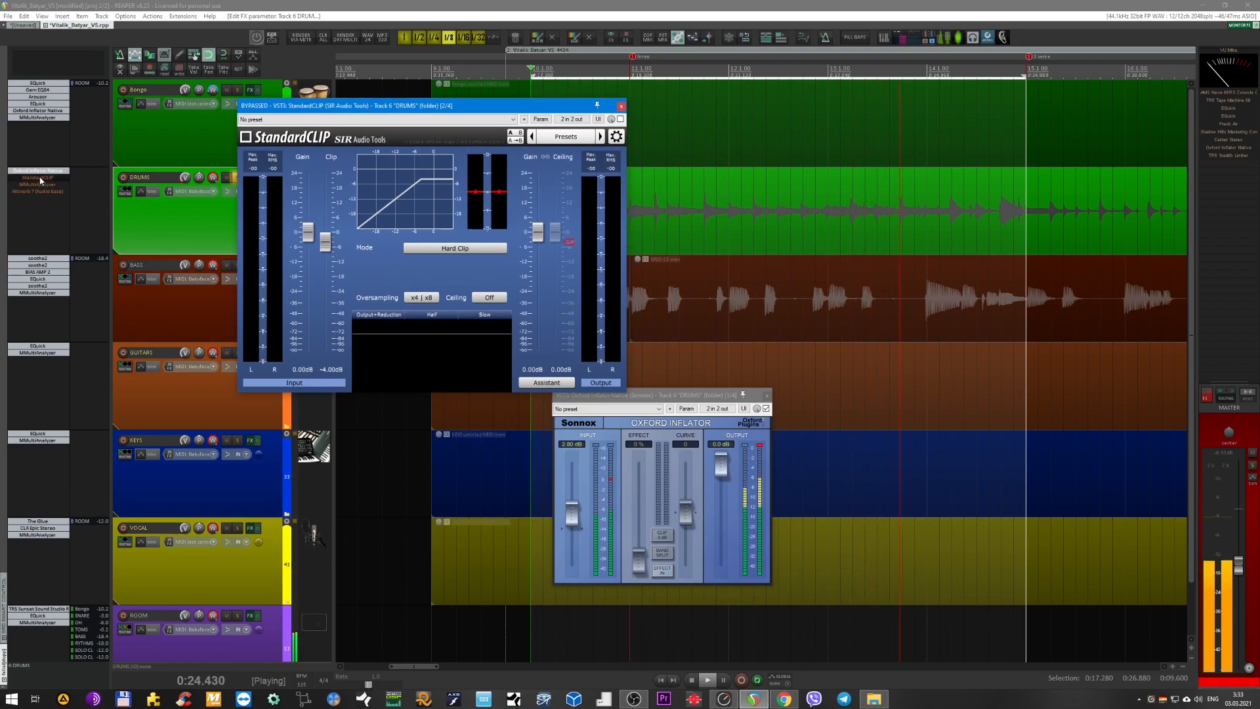
pyautogui.keyDown('shift'); pyautogui.click(40, 180); pyautogui.keyUp('shift')
pyautogui.moveTo(429, 107); pyautogui.dragTo(393, 162)
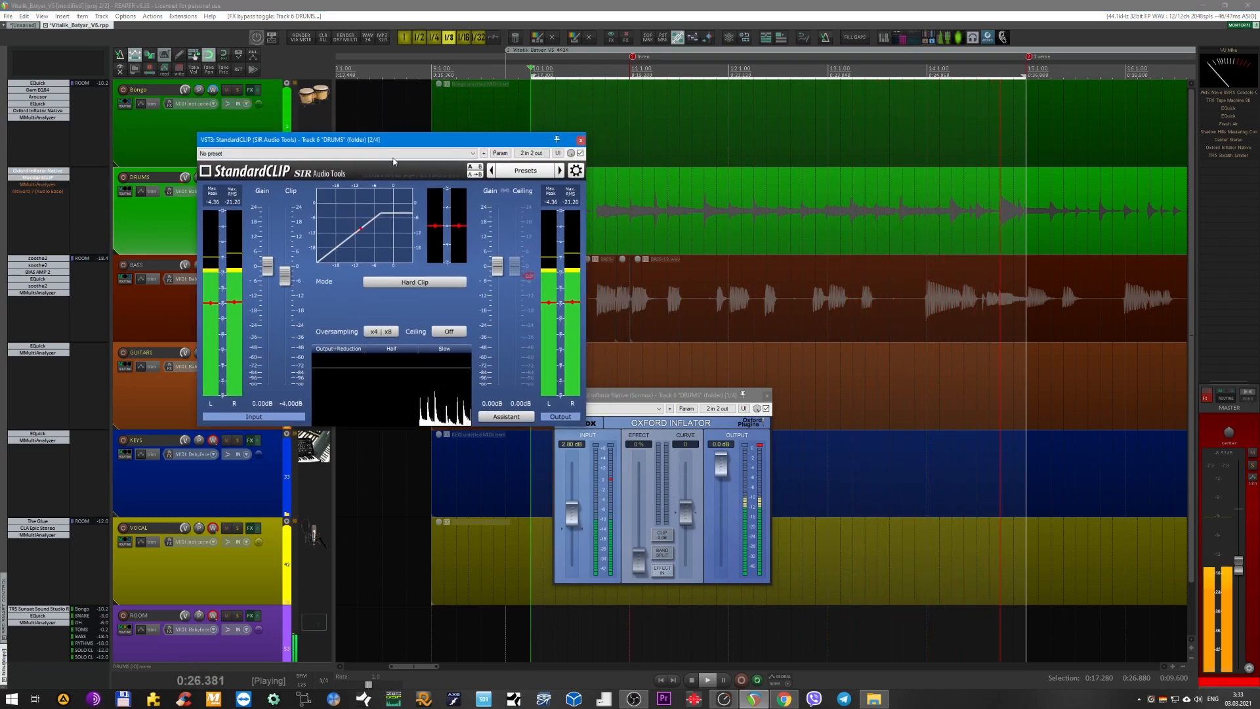
pyautogui.moveTo(656, 395); pyautogui.dragTo(863, 357)
pyautogui.moveTo(314, 144); pyautogui.dragTo(399, 178)
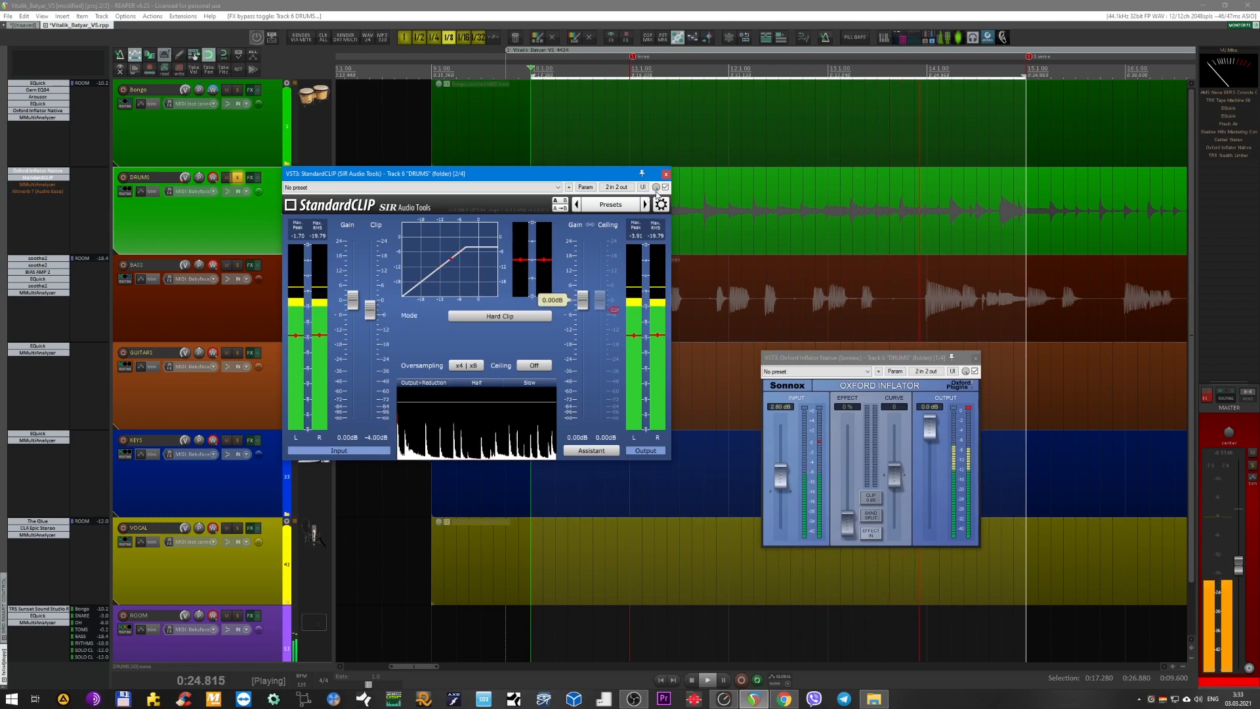
pyautogui.click(666, 176)
pyautogui.press('space')
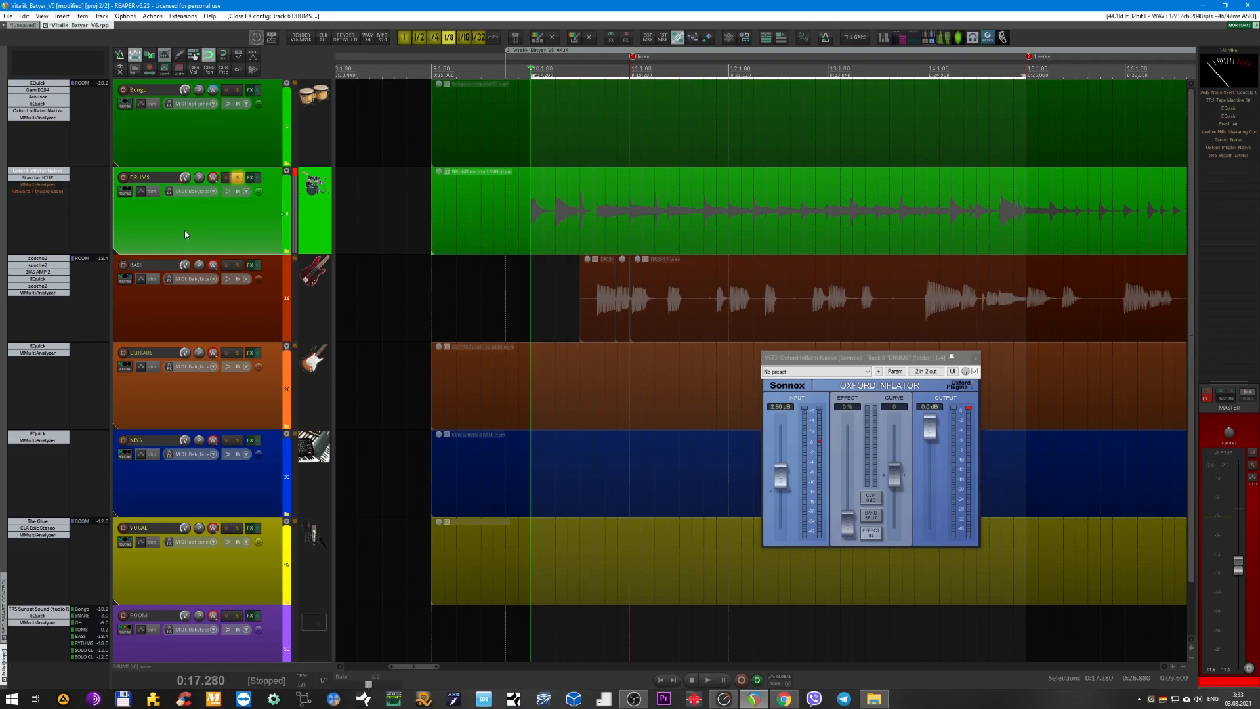
pyautogui.click(232, 138)
pyautogui.click(242, 223)
pyautogui.click(242, 141)
pyautogui.click(245, 219)
# Open the bypassed MMultiAnalyzer on the DRUMS bus and place its window clear of the track controls.
pyautogui.click(38, 186)
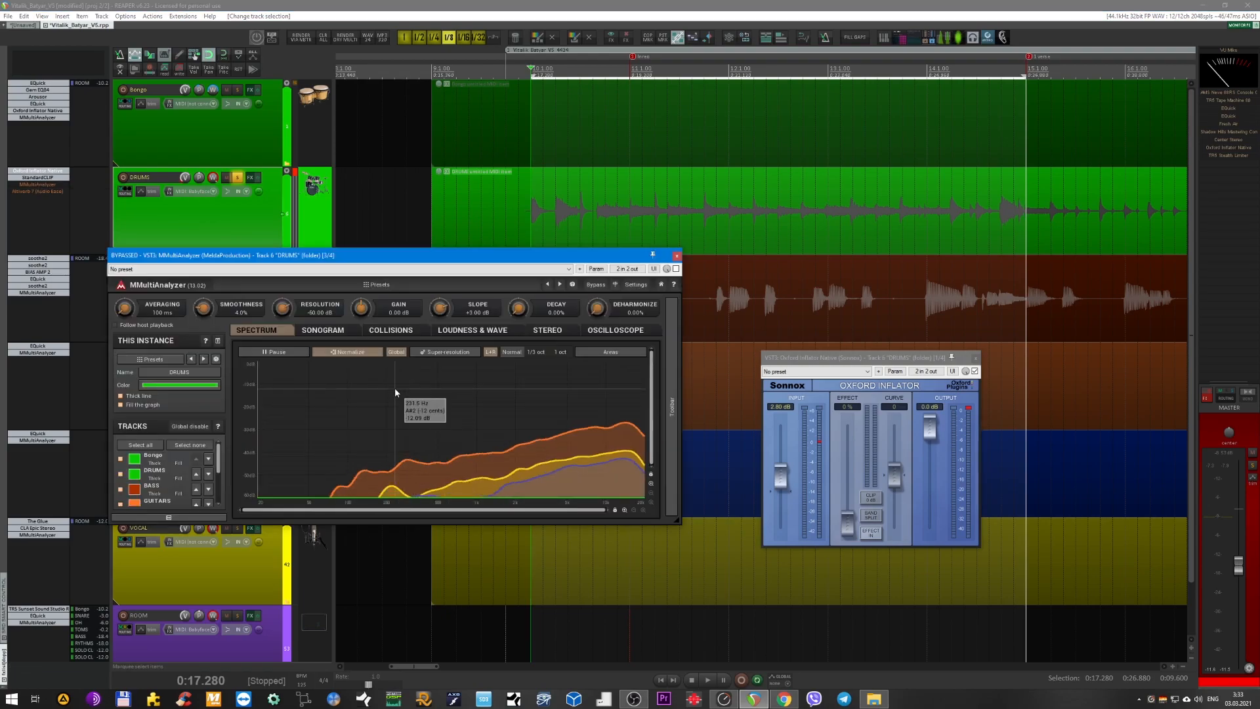
pyautogui.moveTo(392, 260); pyautogui.dragTo(678, 265)
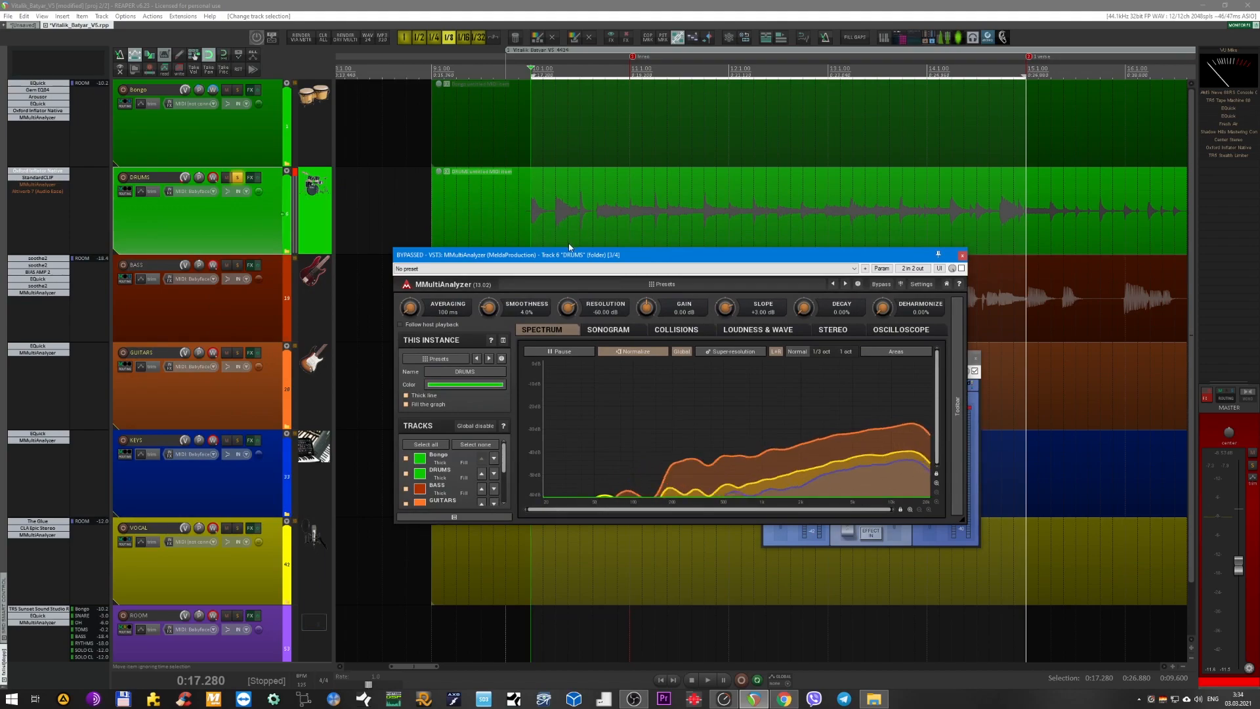
pyautogui.moveTo(531, 209); pyautogui.dragTo(565, 297)
# Step the track selection from BASS down through the other buses, and reselect the DRUMS bus.
pyautogui.click(246, 312)
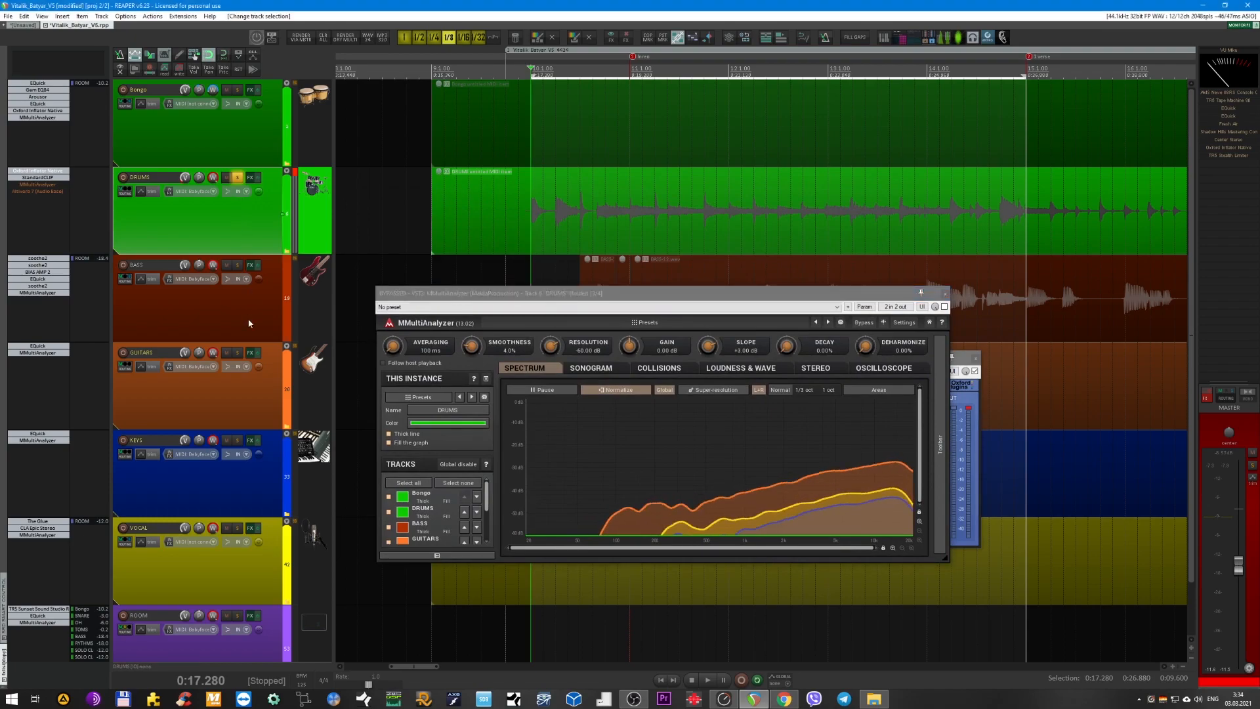
pyautogui.press('Down')
pyautogui.press('Down')
pyautogui.press('Down')
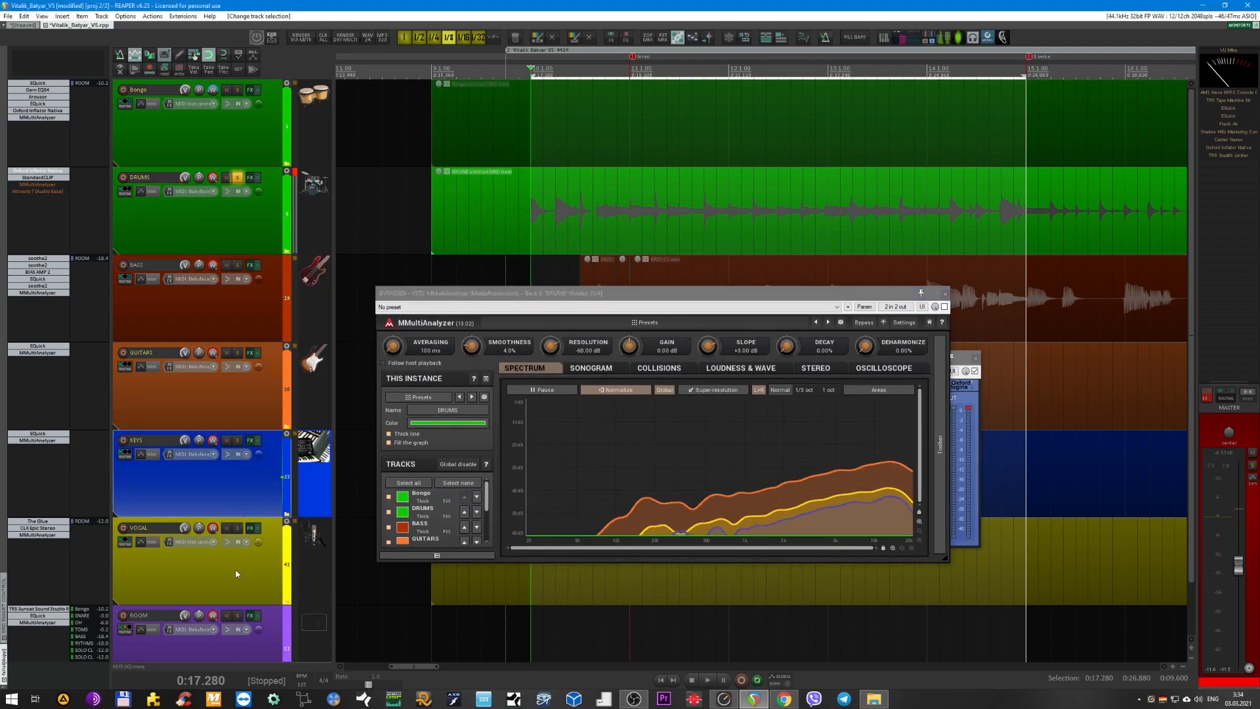
pyautogui.click(241, 237)
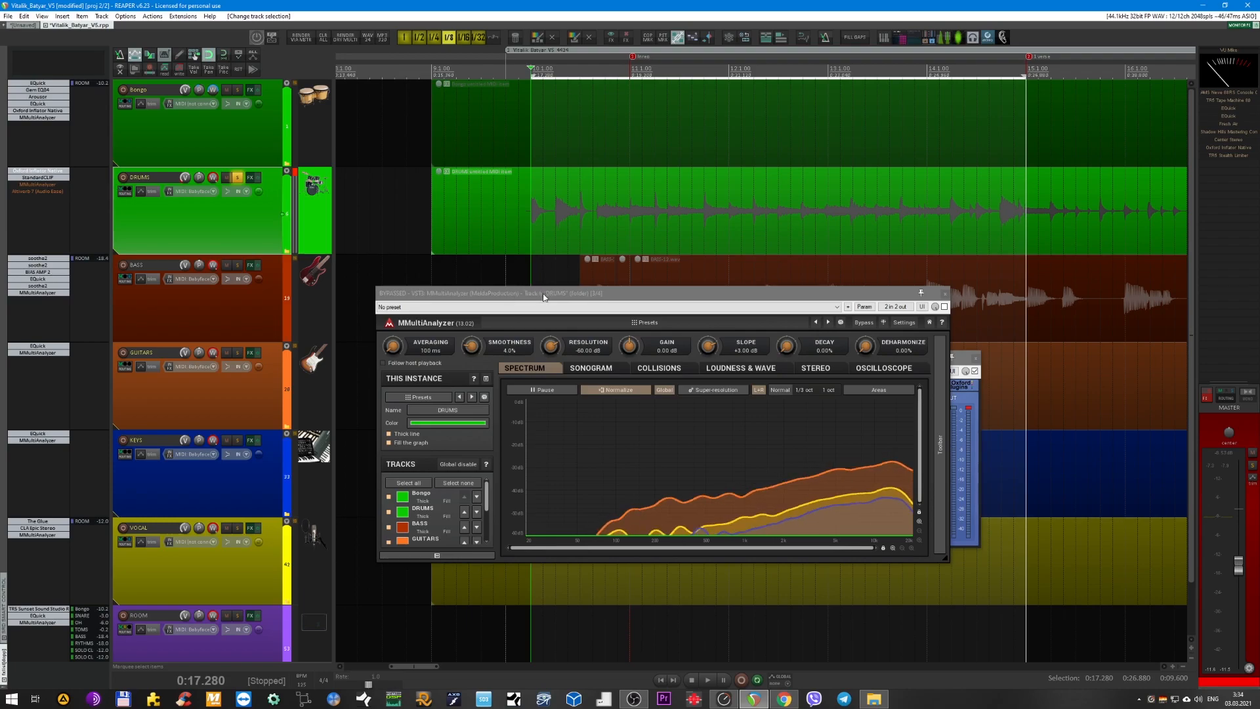
# Play the DRUMS bus, examine the overlaid bus spectra in MMultiAnalyzer, and close the analyzer.
pyautogui.moveTo(544, 297); pyautogui.dragTo(538, 285)
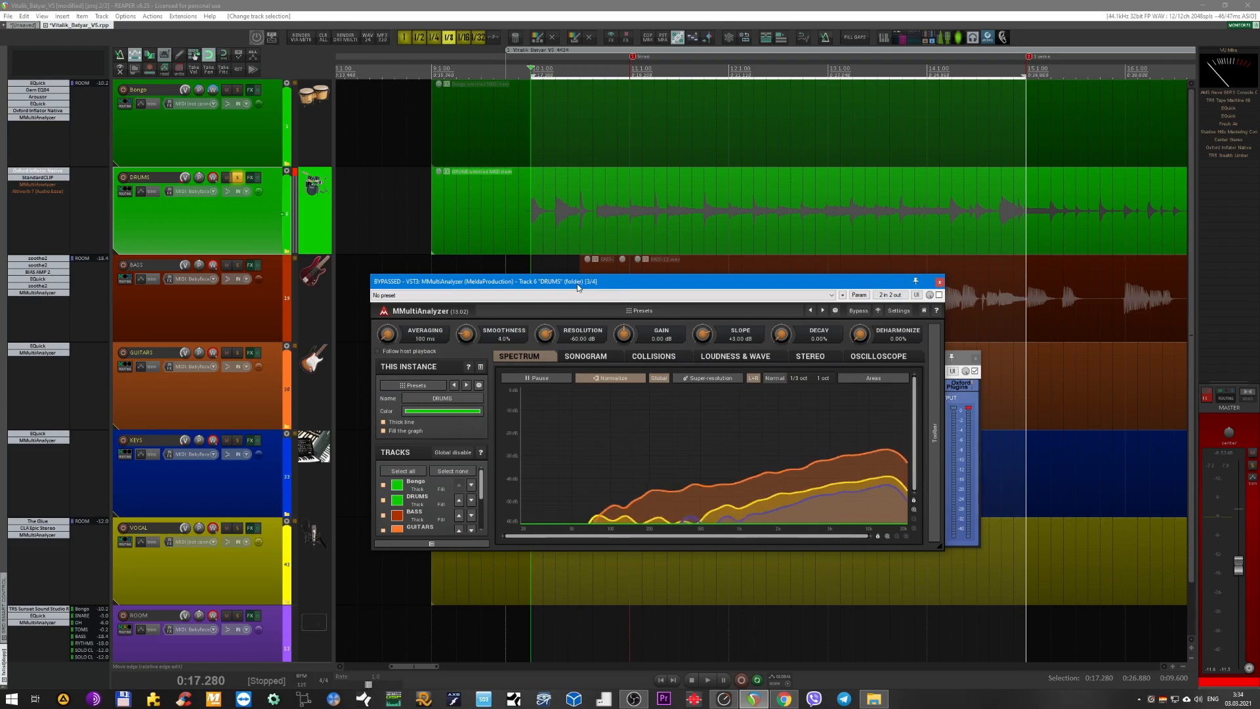
pyautogui.moveTo(578, 286); pyautogui.dragTo(589, 374)
pyautogui.press('space')
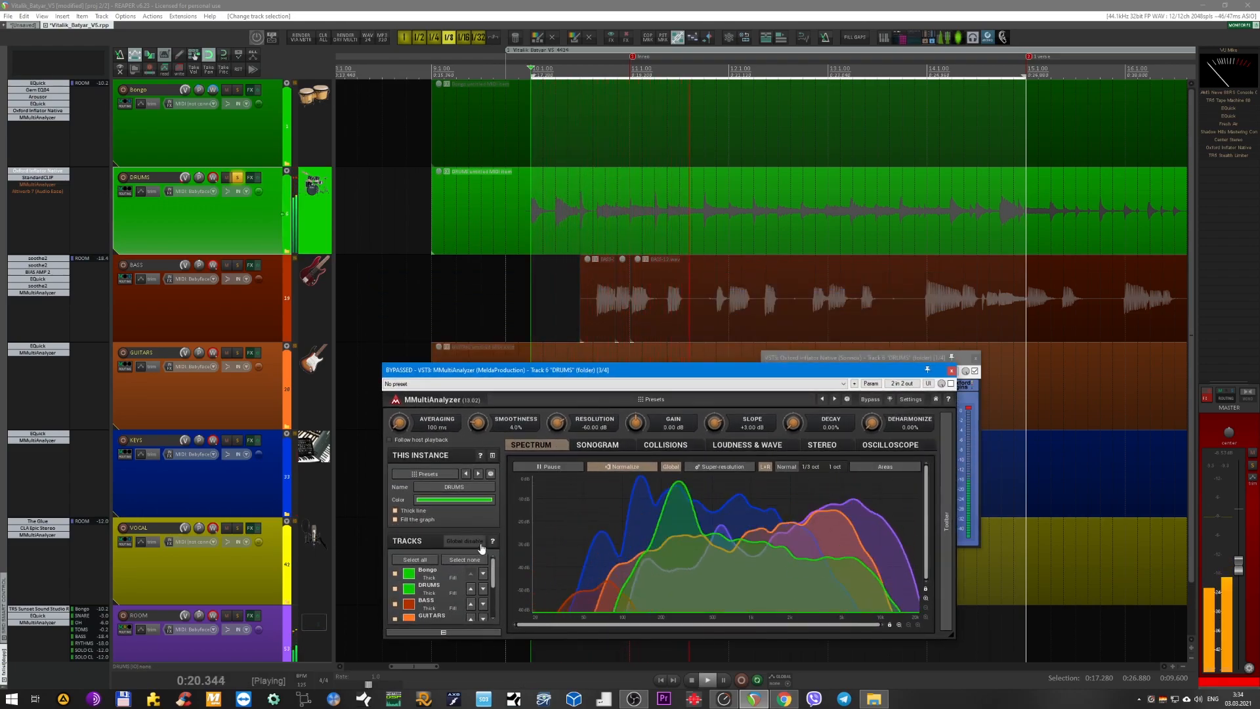
pyautogui.moveTo(492, 569)
pyautogui.mouseDown()
pyautogui.moveTo(492, 590)
pyautogui.moveTo(493, 567)
pyautogui.mouseUp()
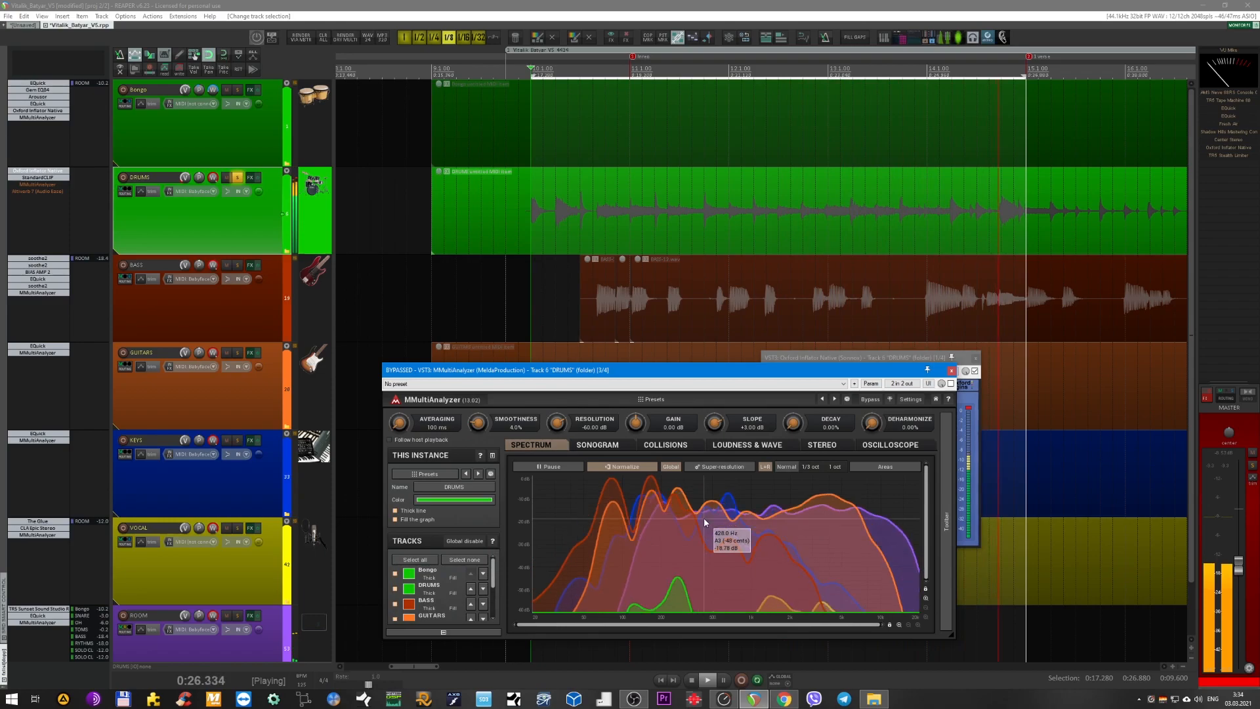
pyautogui.click(951, 371)
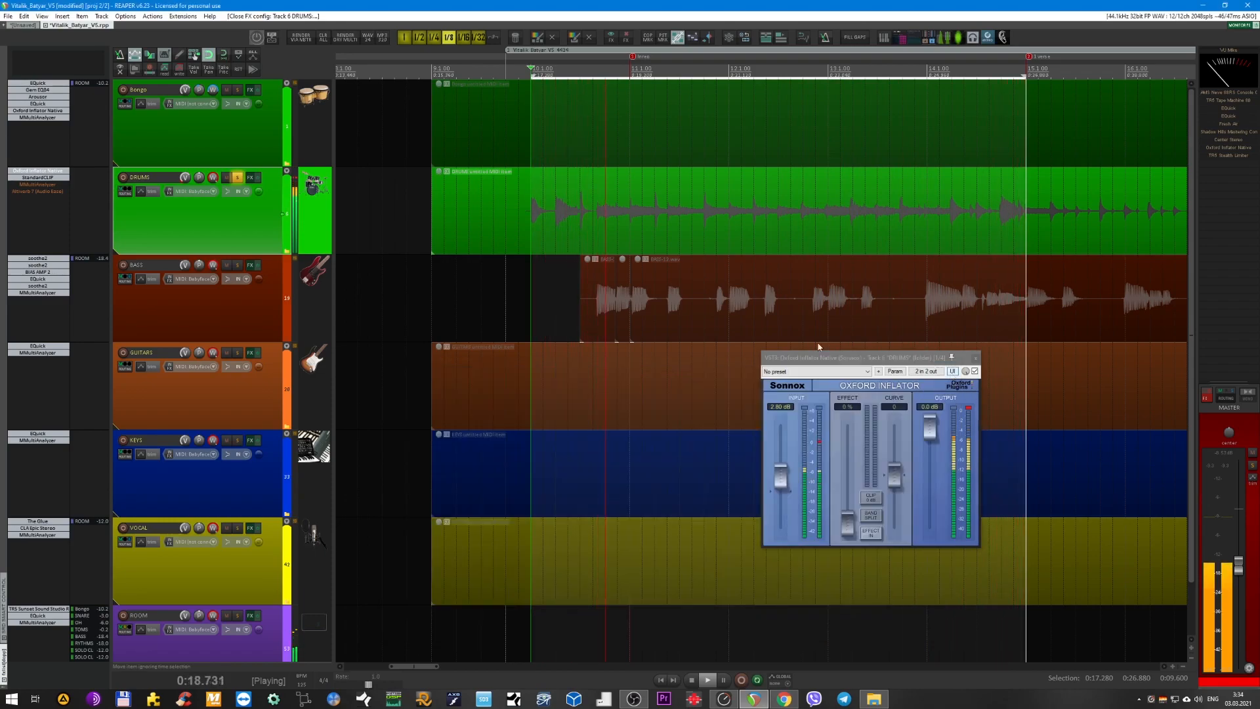
# Enable and open Altiverb 7 on the DRUMS bus, compare it bypassed and active during playback, close it and stop.
pyautogui.keyDown('shift'); pyautogui.click(36, 192); pyautogui.keyUp('shift')
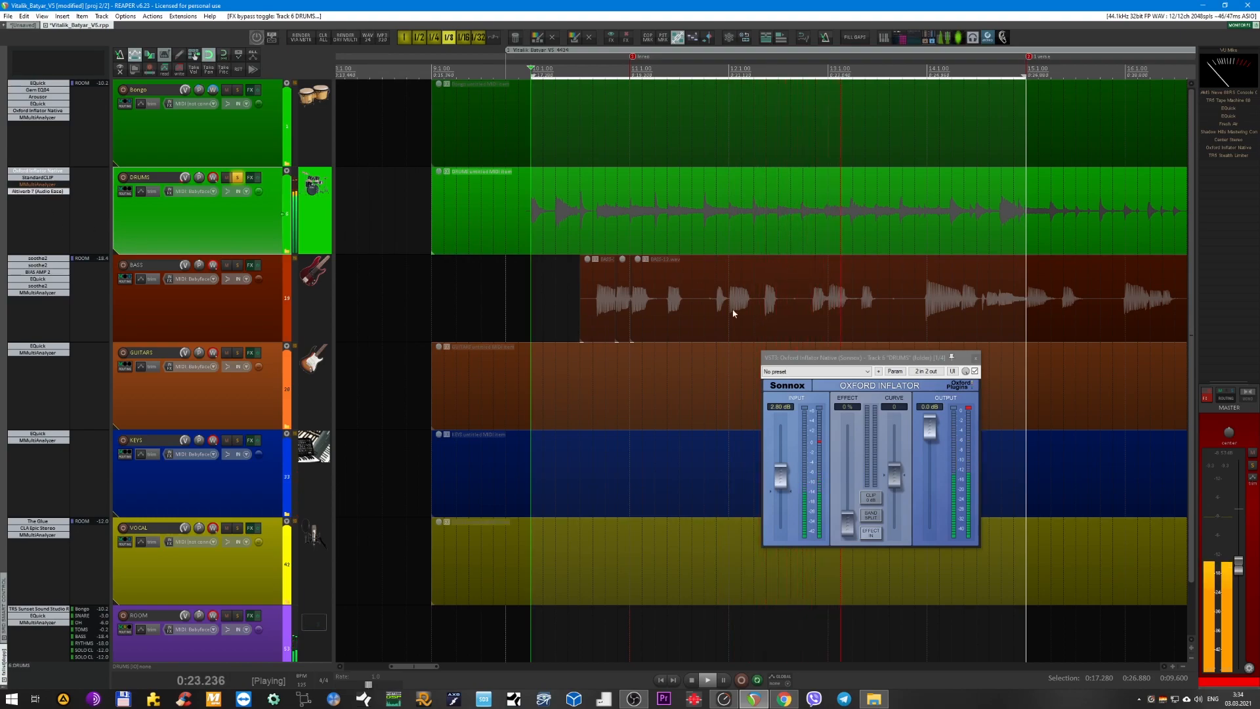
pyautogui.click(35, 191)
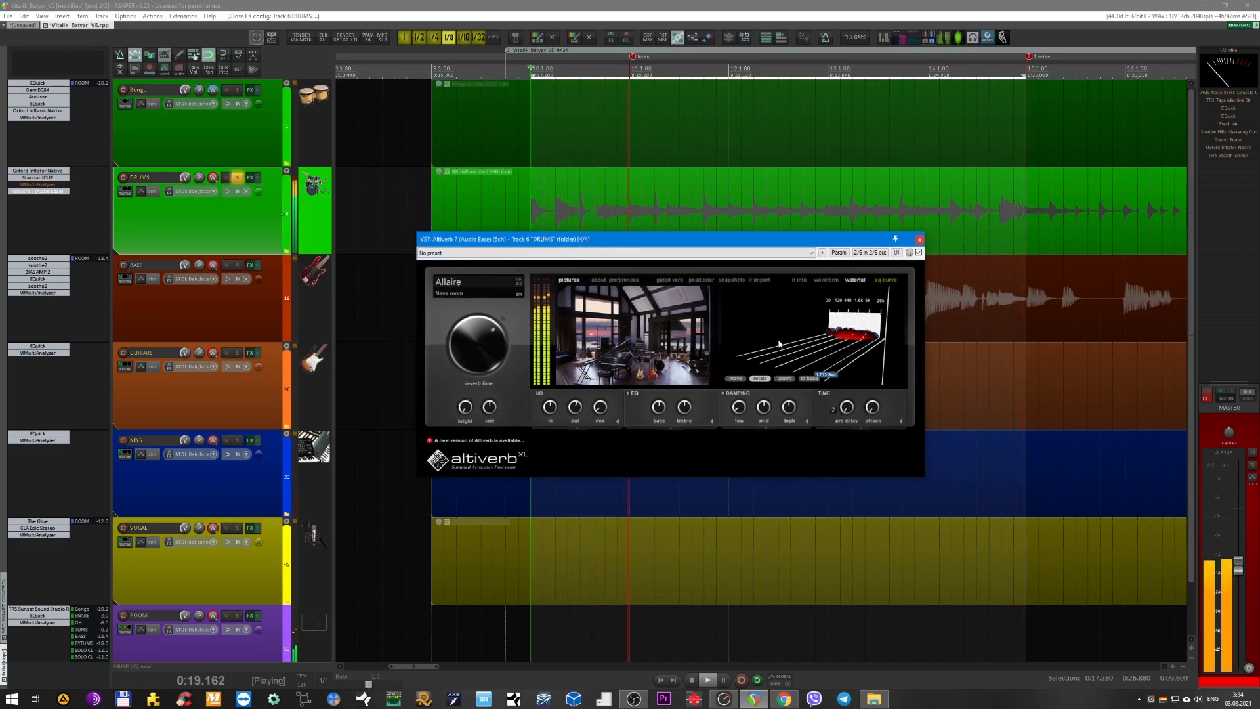
pyautogui.click(919, 253)
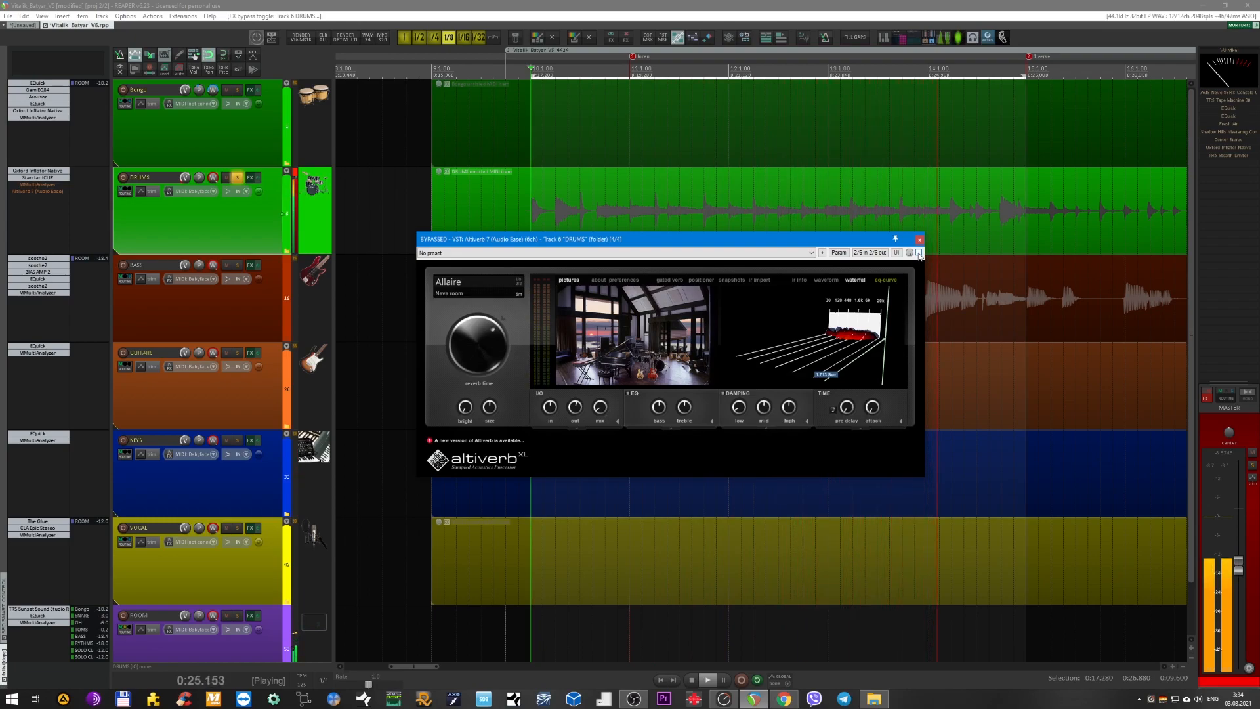
pyautogui.click(919, 254)
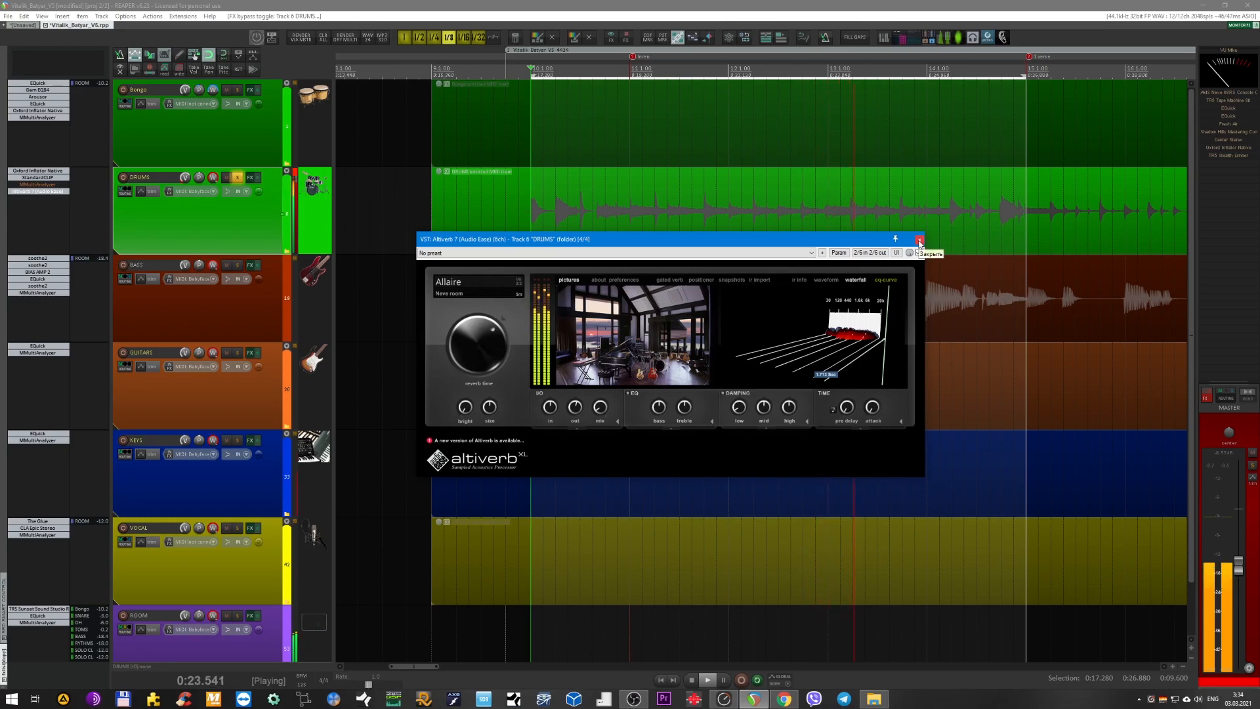
pyautogui.click(919, 240)
pyautogui.press('space')
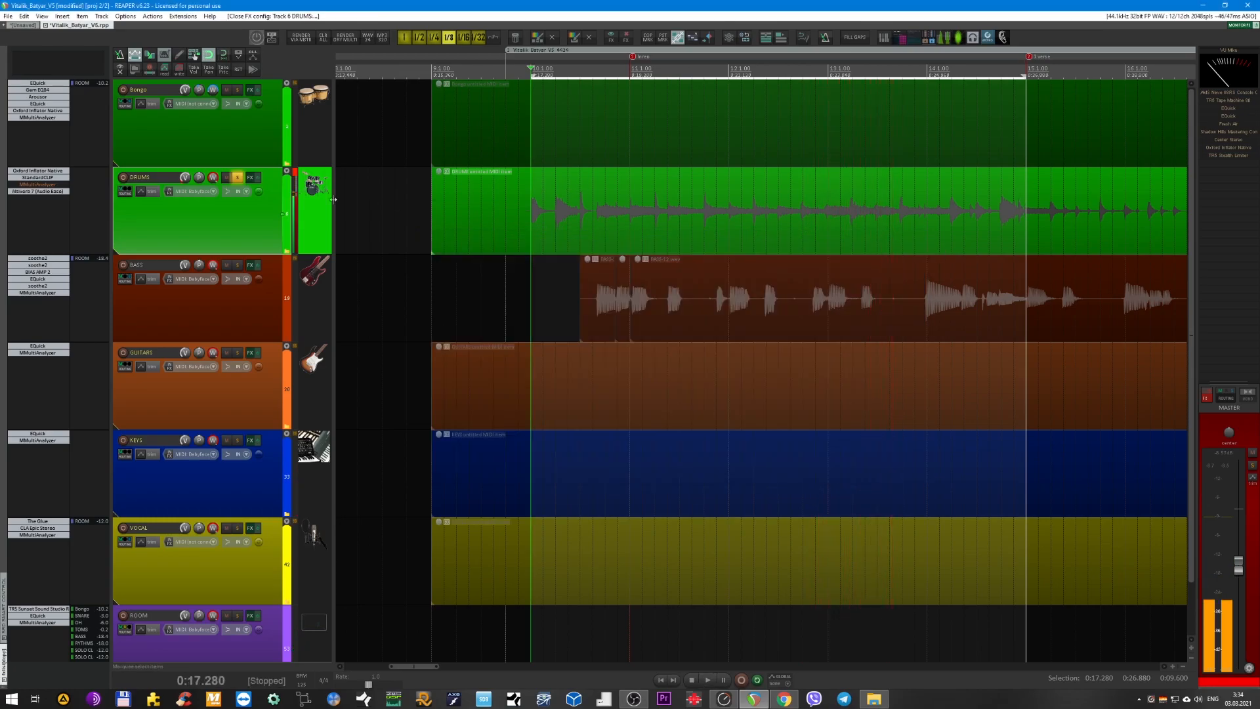
# Expand the DRUMS folder's child tracks, reopen the bus's Altiverb 7 and select the SNARE track.
pyautogui.doubleClick(227, 231)
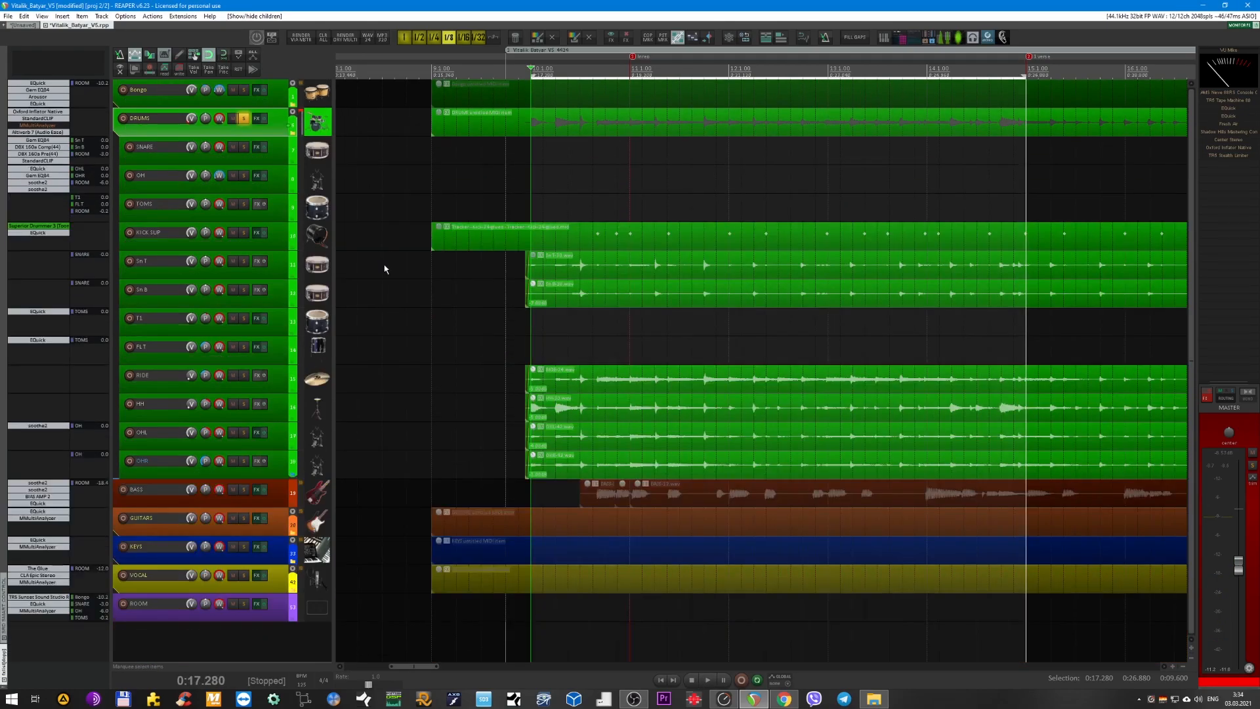
pyautogui.scroll(2, 413, 236)
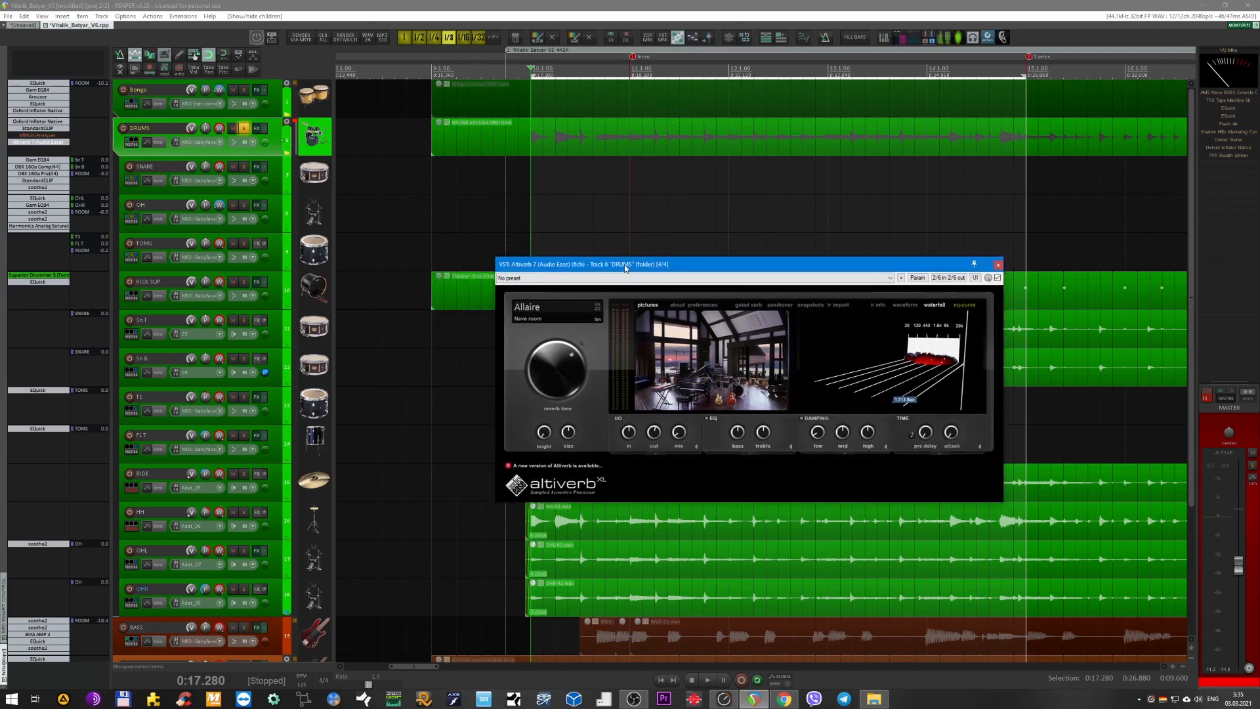
pyautogui.scroll(3, 368, 172)
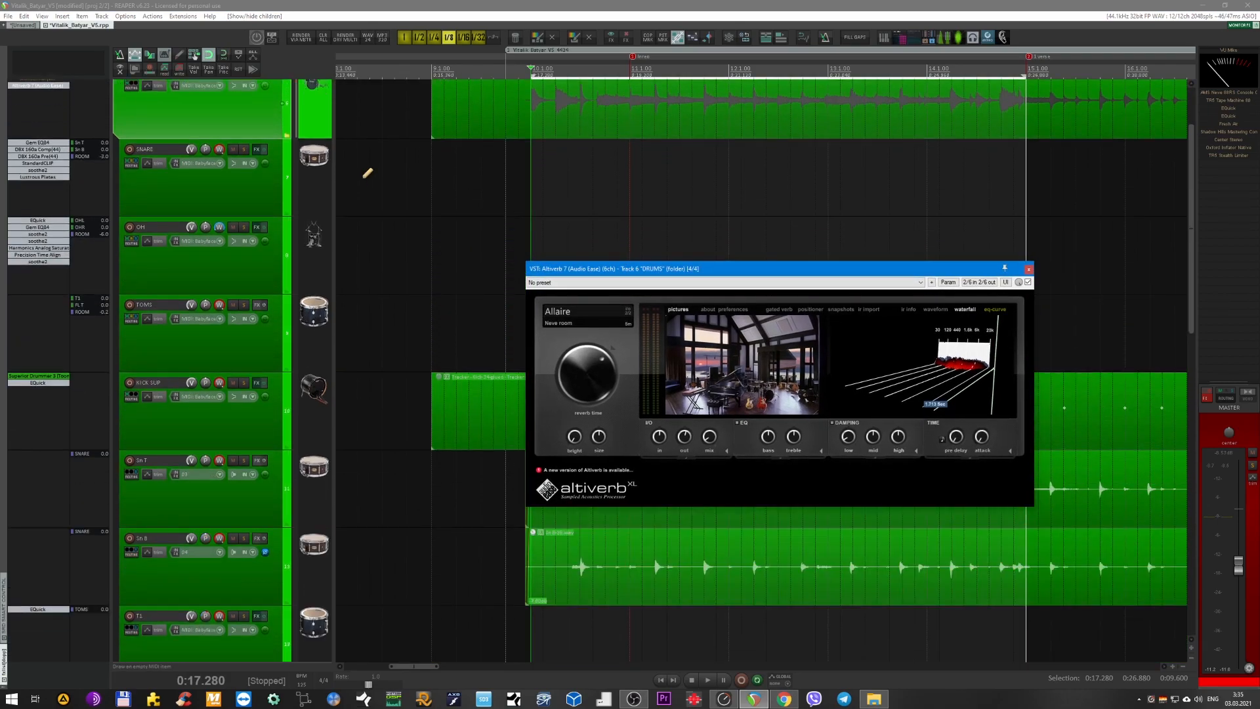
pyautogui.click(139, 198)
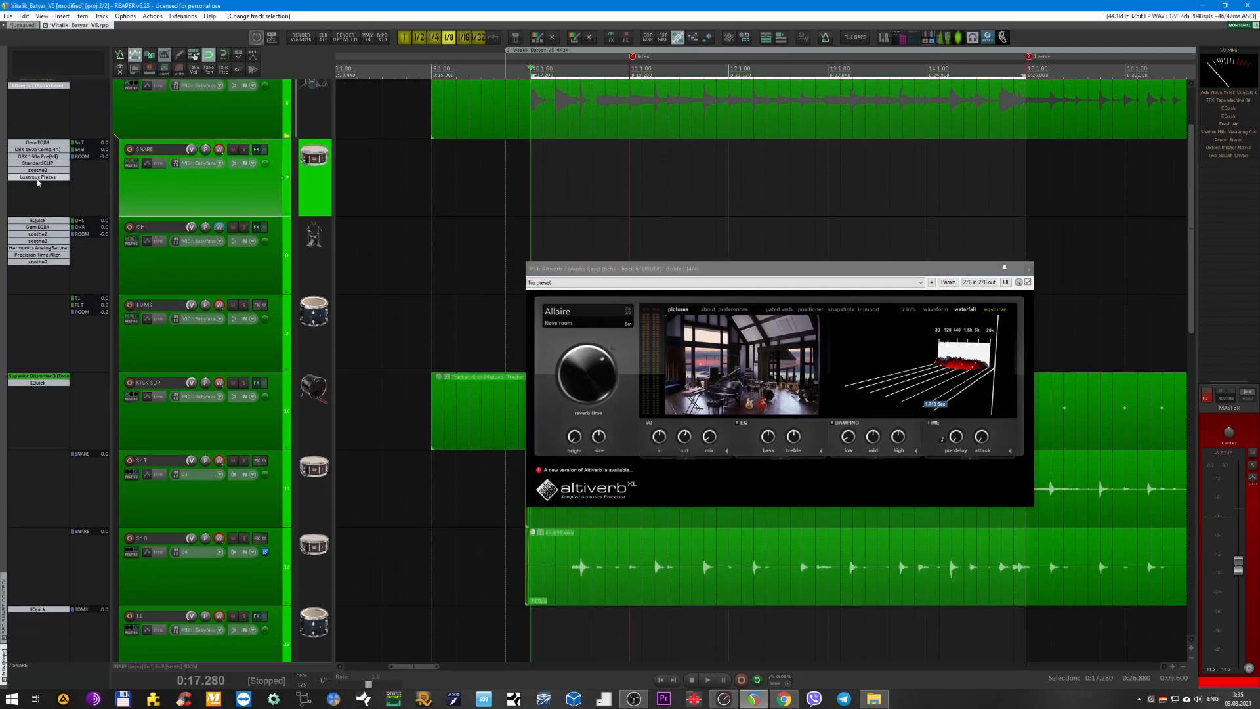
# Open Lustrous Plates on the SNARE track and arrange it with Altiverb 7 to view both reverbs together.
pyautogui.click(37, 179)
pyautogui.moveTo(676, 269); pyautogui.dragTo(653, 123)
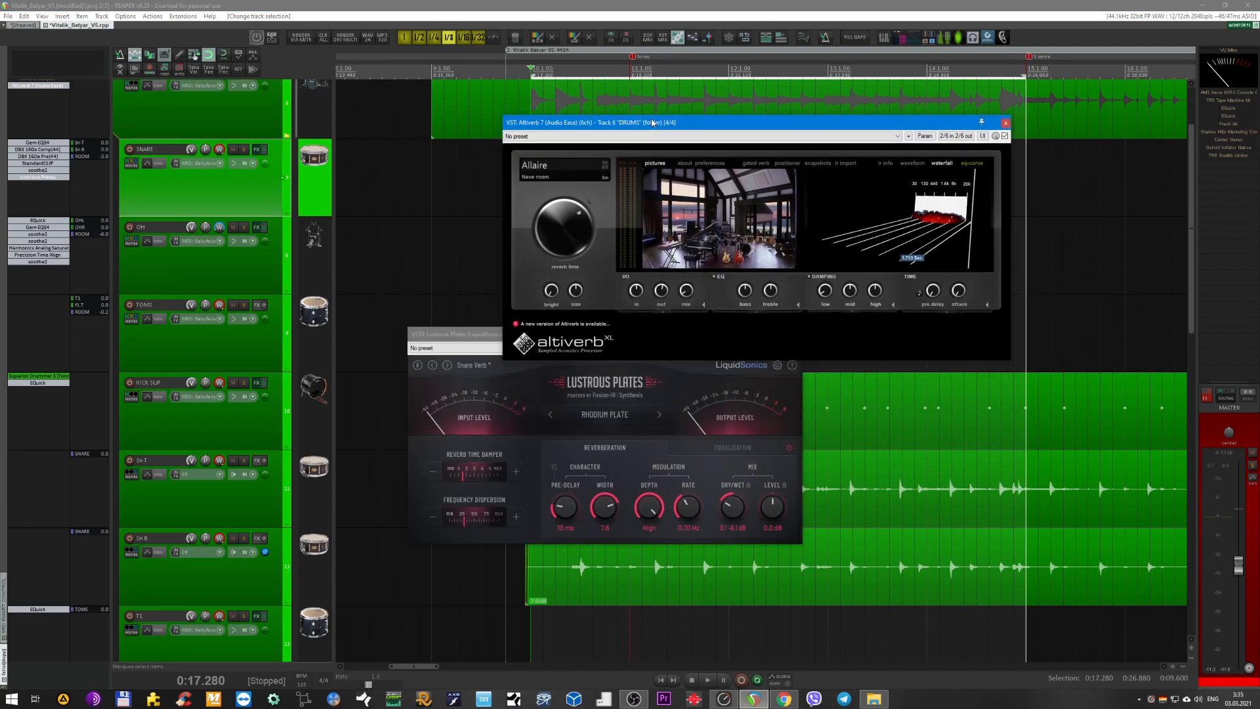
pyautogui.moveTo(458, 328); pyautogui.dragTo(628, 392)
pyautogui.scroll(-5, 389, 328)
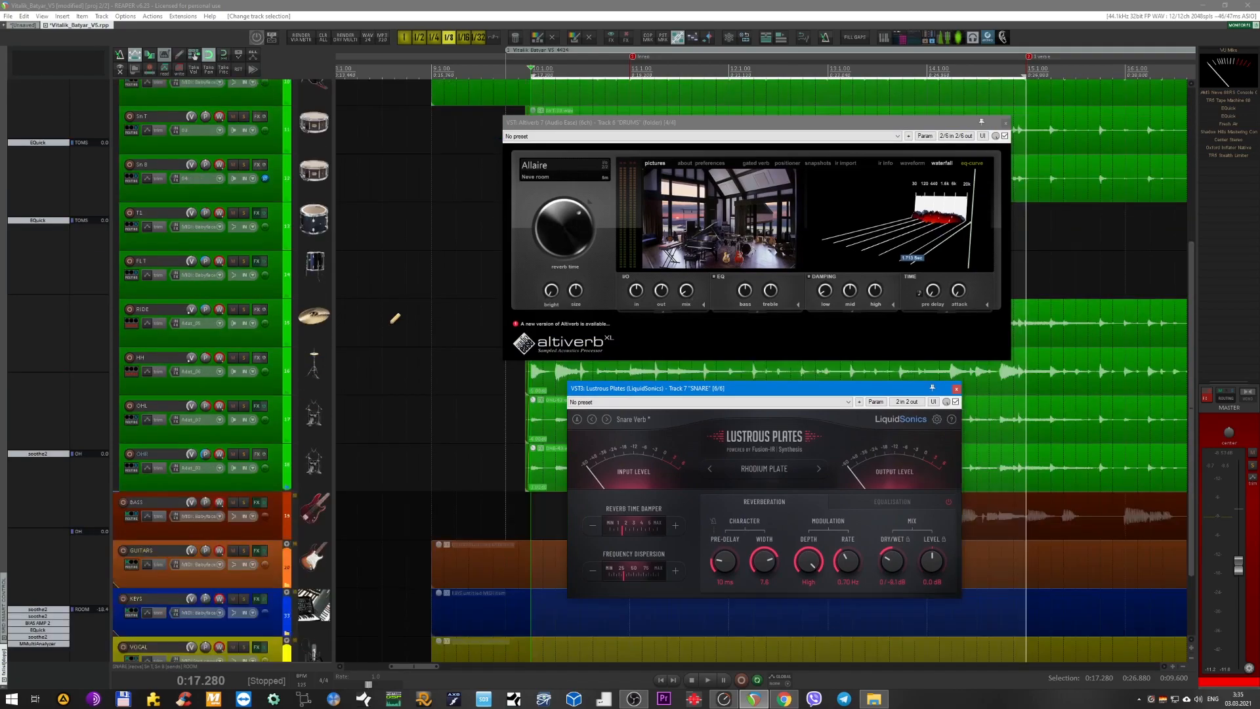
pyautogui.scroll(1, 388, 327)
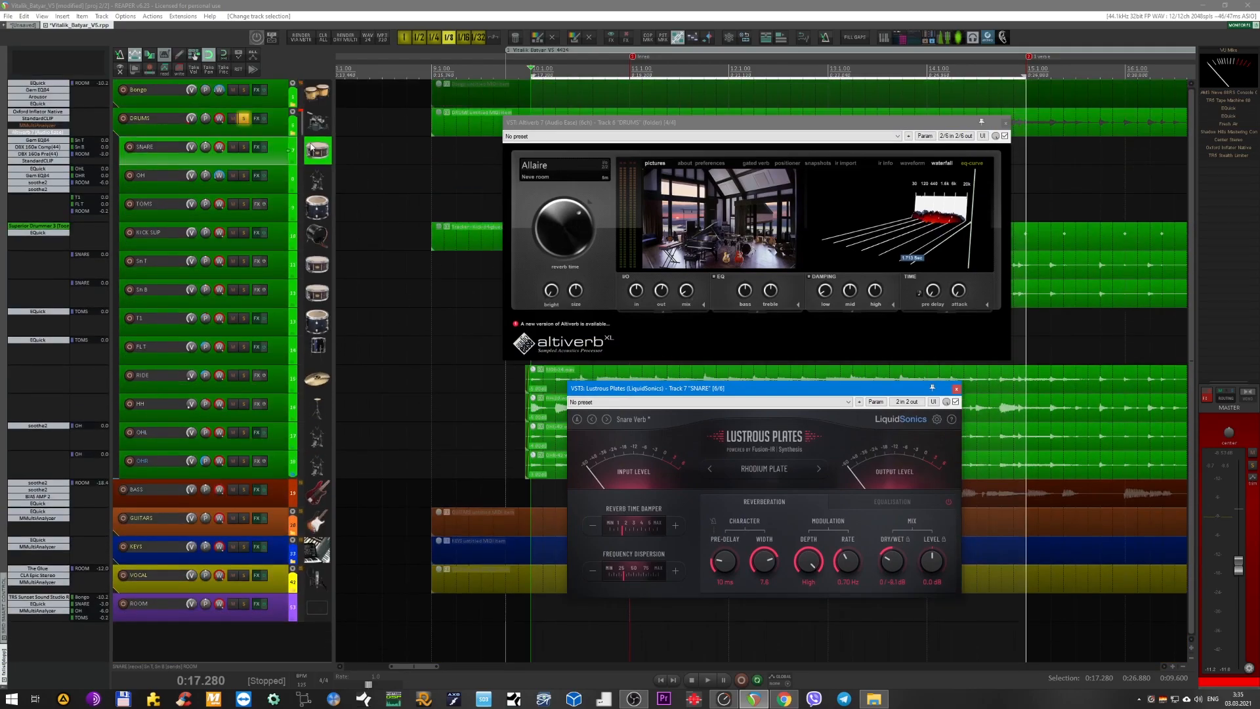
# Unsolo the DRUMS bus and close the Altiverb 7 and Lustrous Plates windows.
pyautogui.click(276, 130)
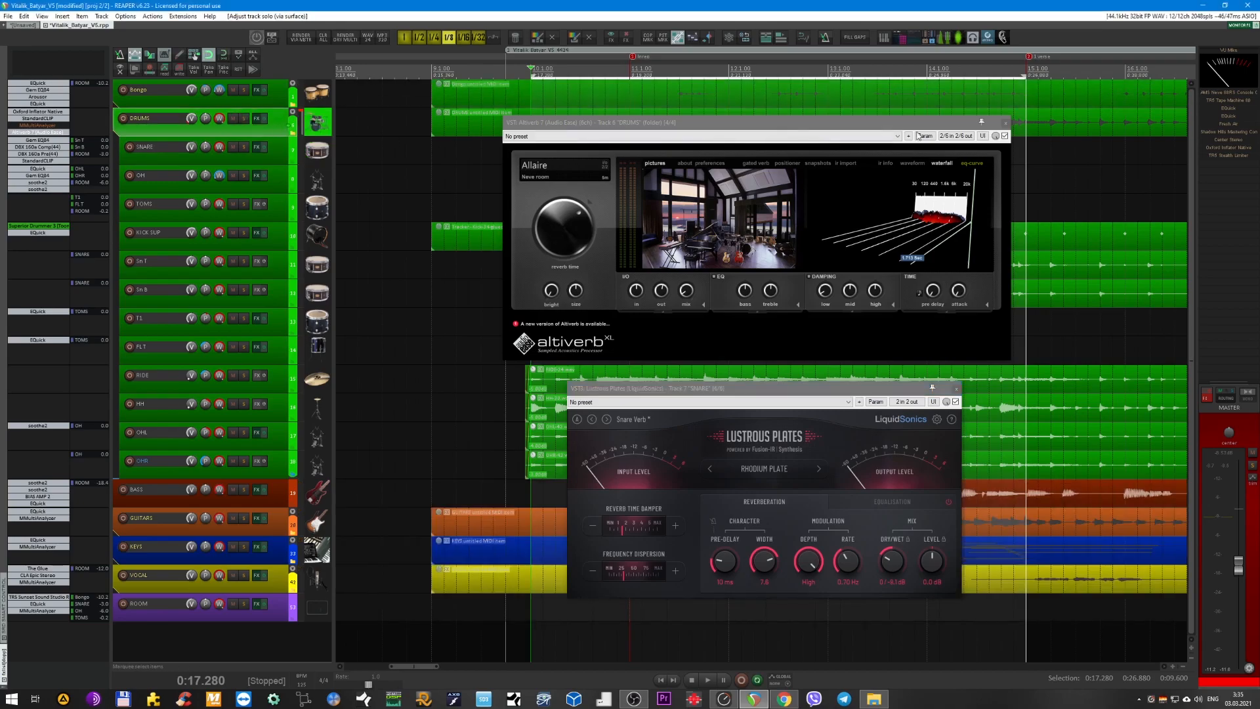
pyautogui.click(1005, 123)
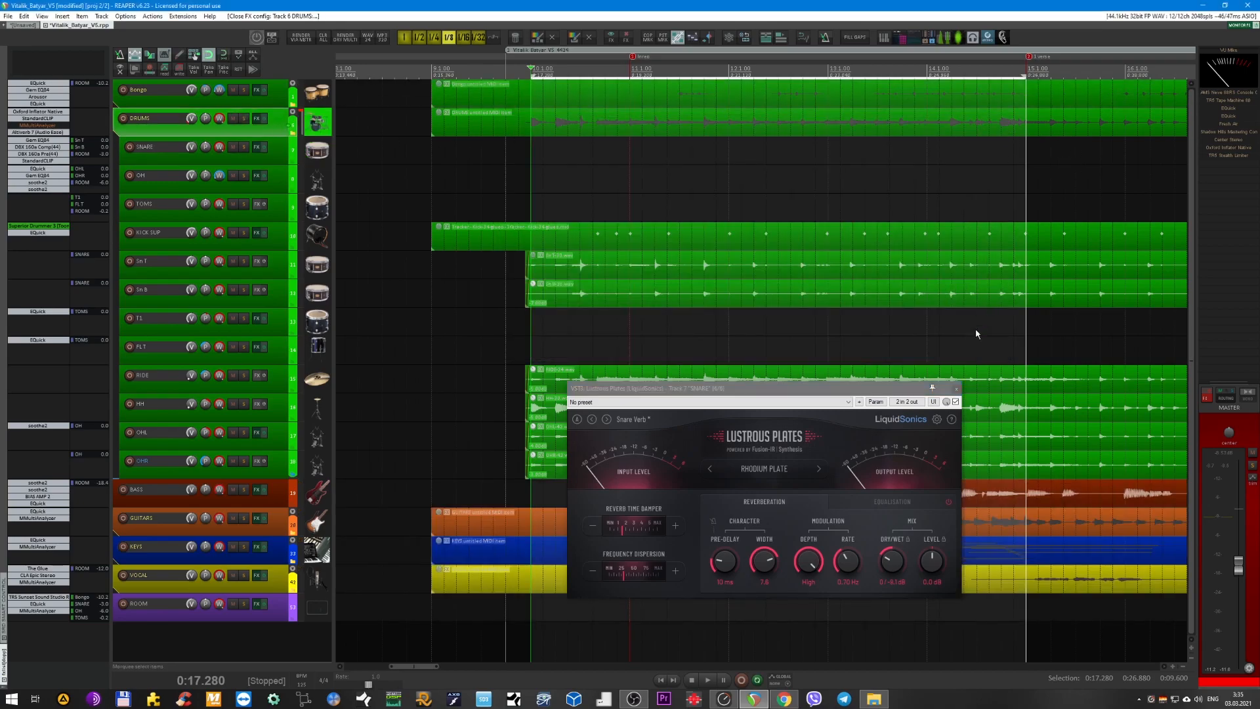
pyautogui.click(956, 388)
# Collapse the DRUMS folder's child tracks and select the BASS bus.
pyautogui.press('f')
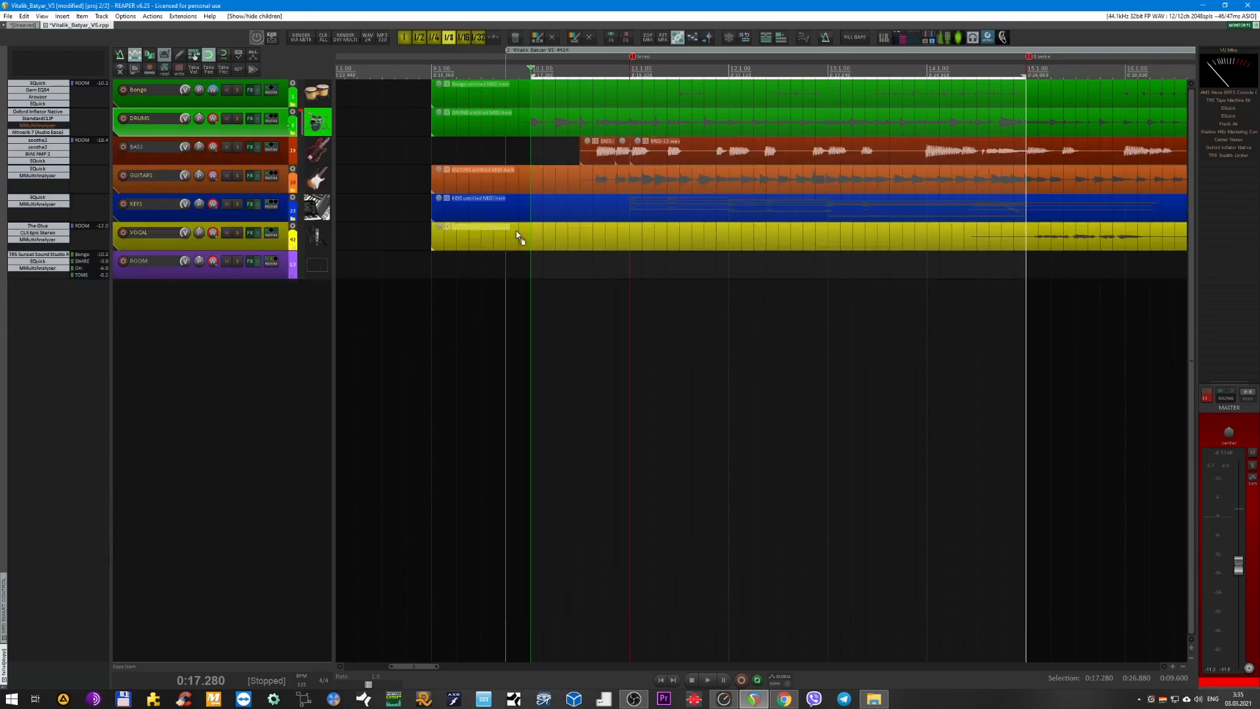
pyautogui.scroll(3, 450, 199)
pyautogui.scroll(3, 450, 198)
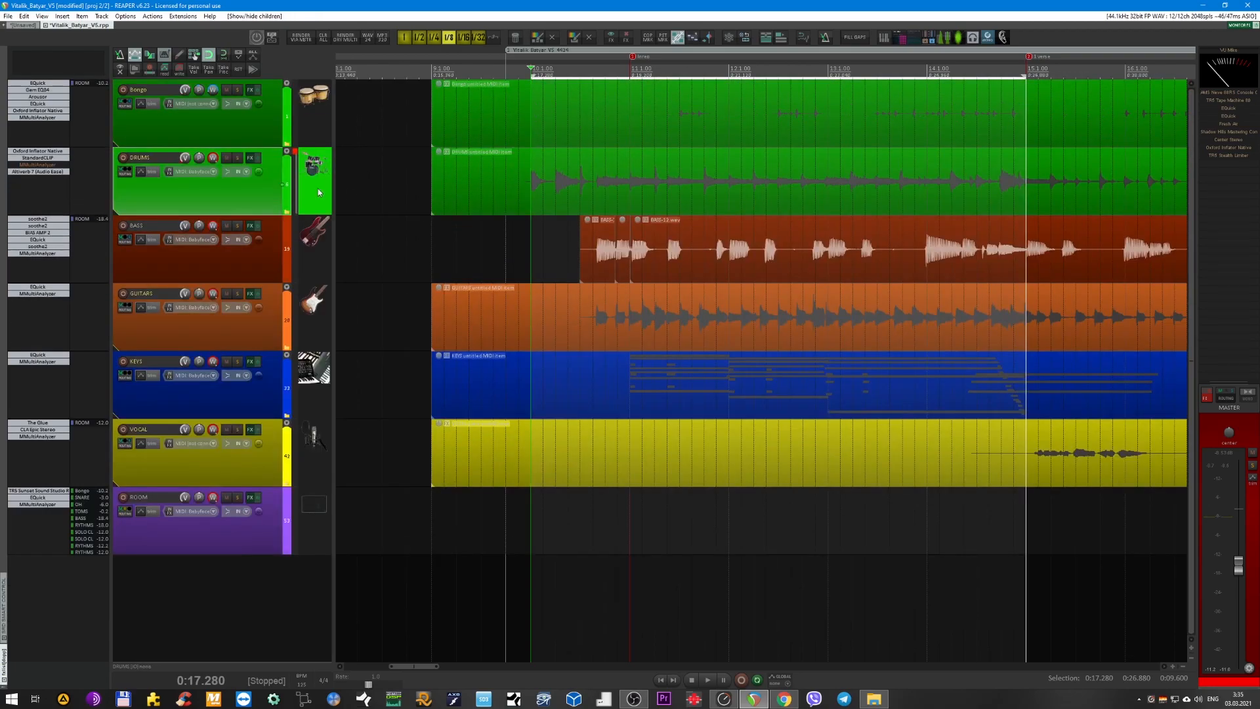
pyautogui.click(240, 260)
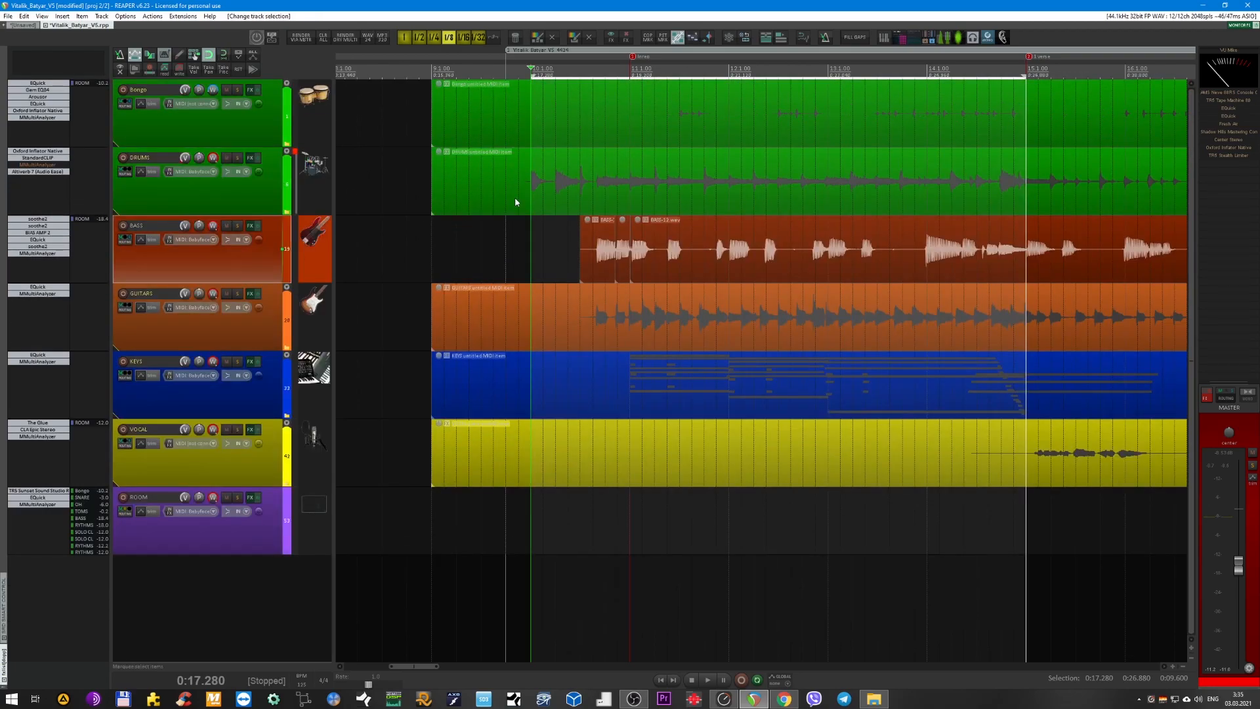
# Set the time selection from 0:18.240 to 0:24.480 and briefly play the full mix from its start.
pyautogui.scroll(-5, 818, 173)
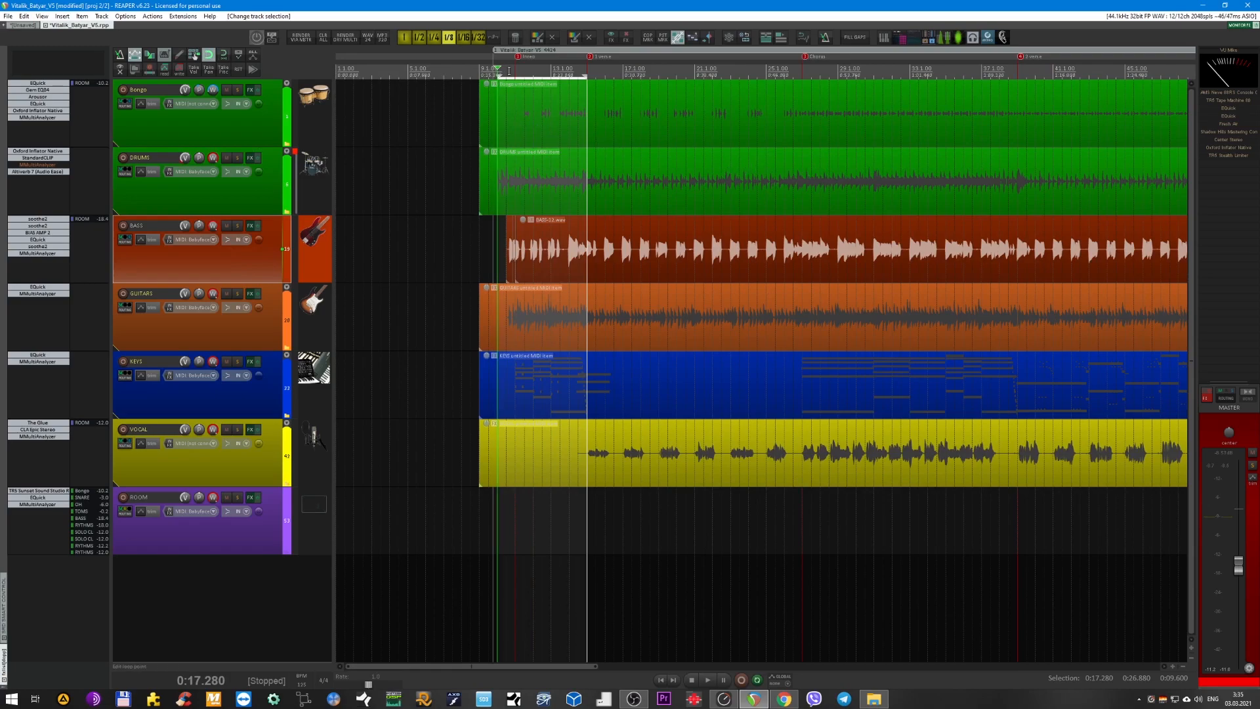
pyautogui.scroll(3, 509, 70)
pyautogui.moveTo(507, 72); pyautogui.dragTo(668, 85)
pyautogui.press('space')
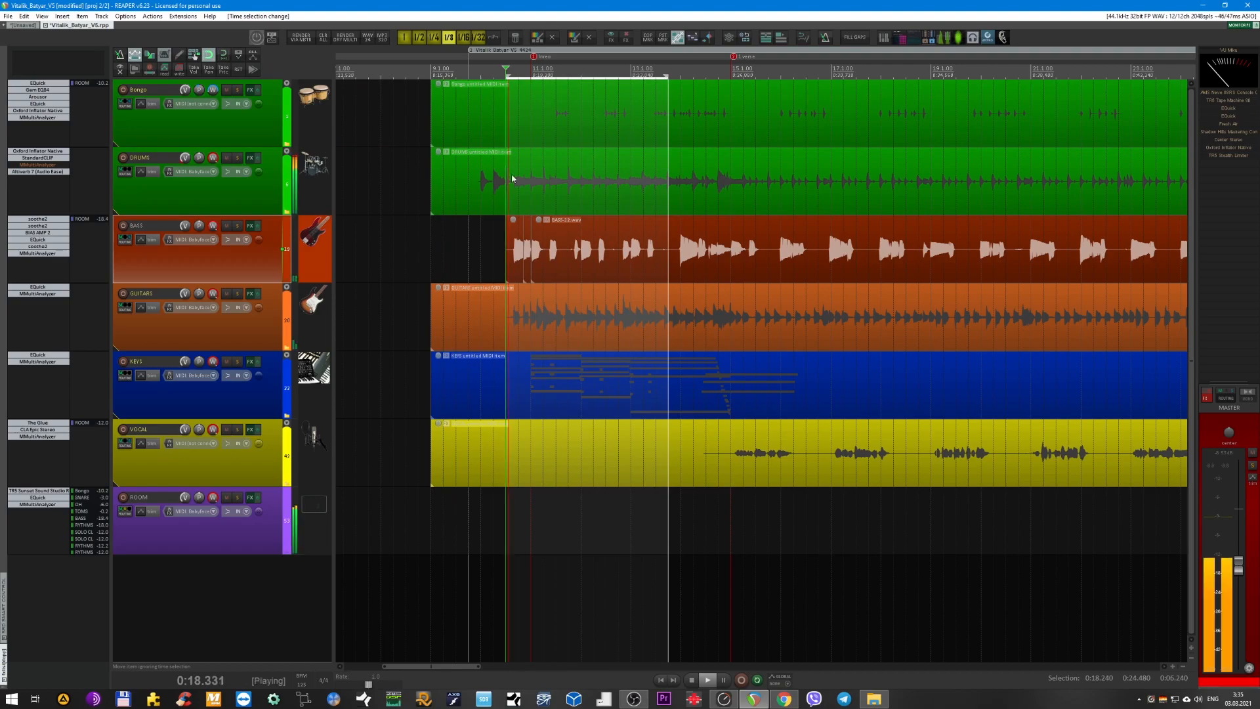
pyautogui.press('space')
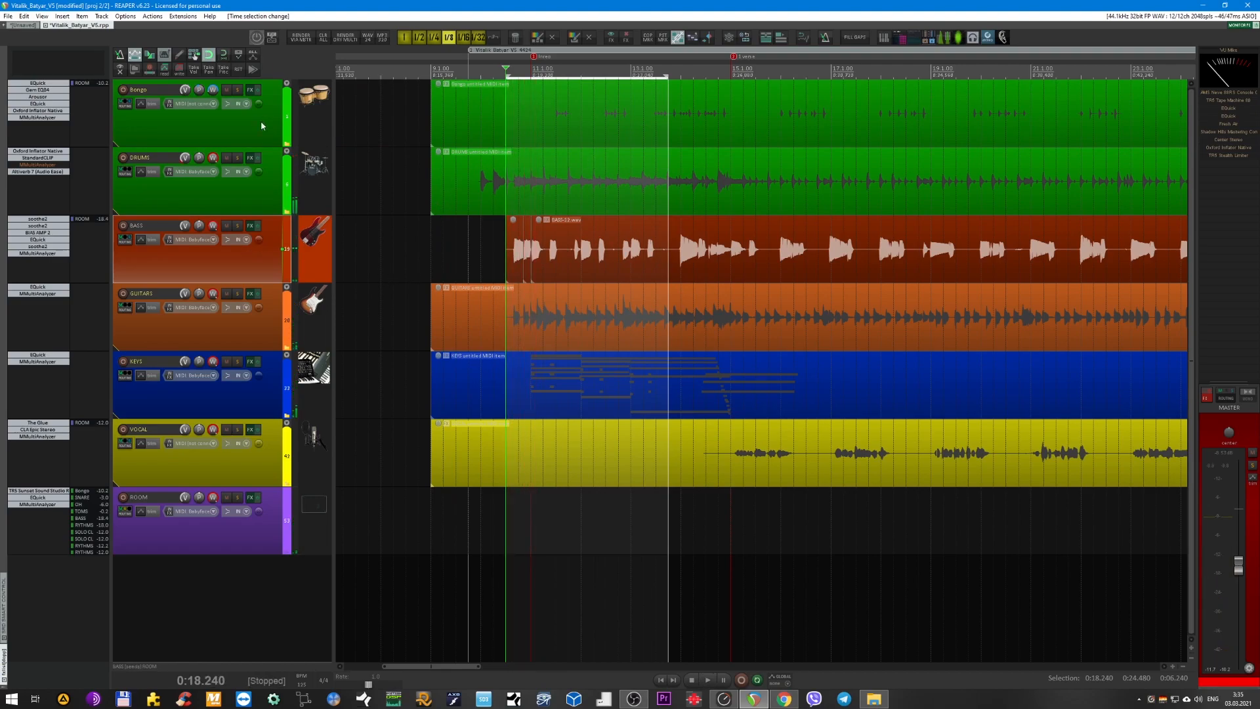
# Play from 0:19.200, solo the Bongo bus and expand its child tracks.
pyautogui.click(264, 126)
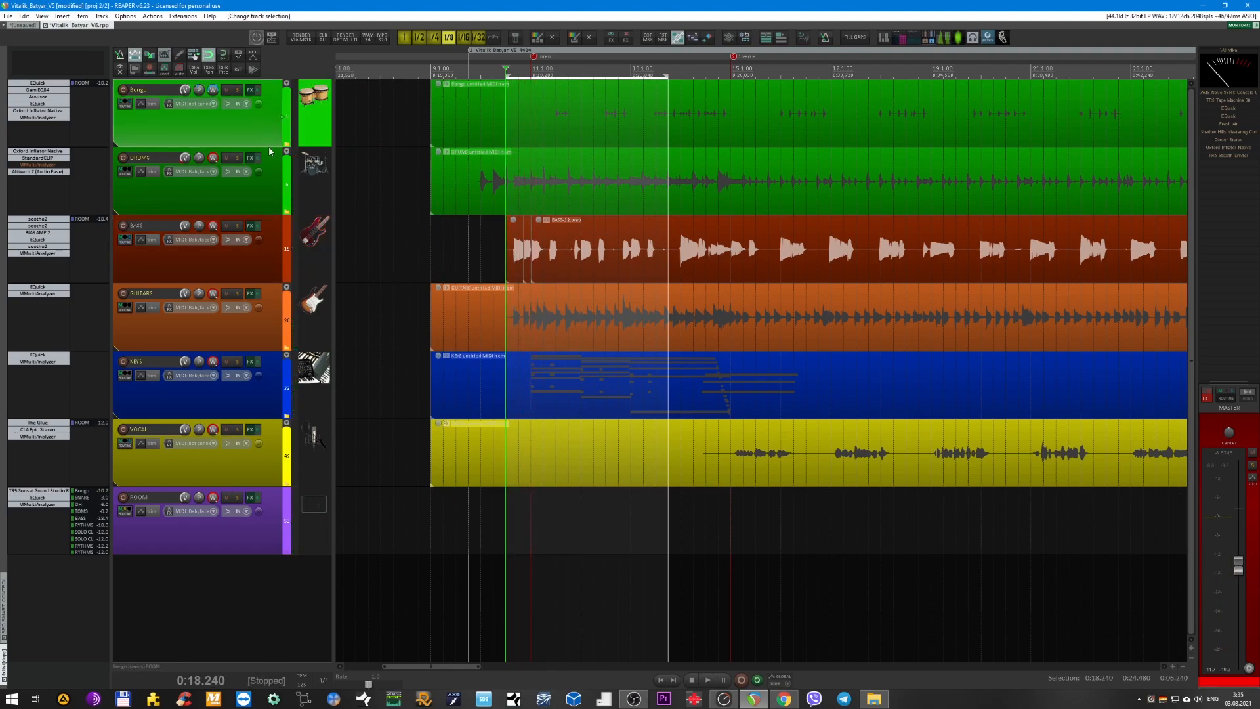
pyautogui.scroll(2, 398, 170)
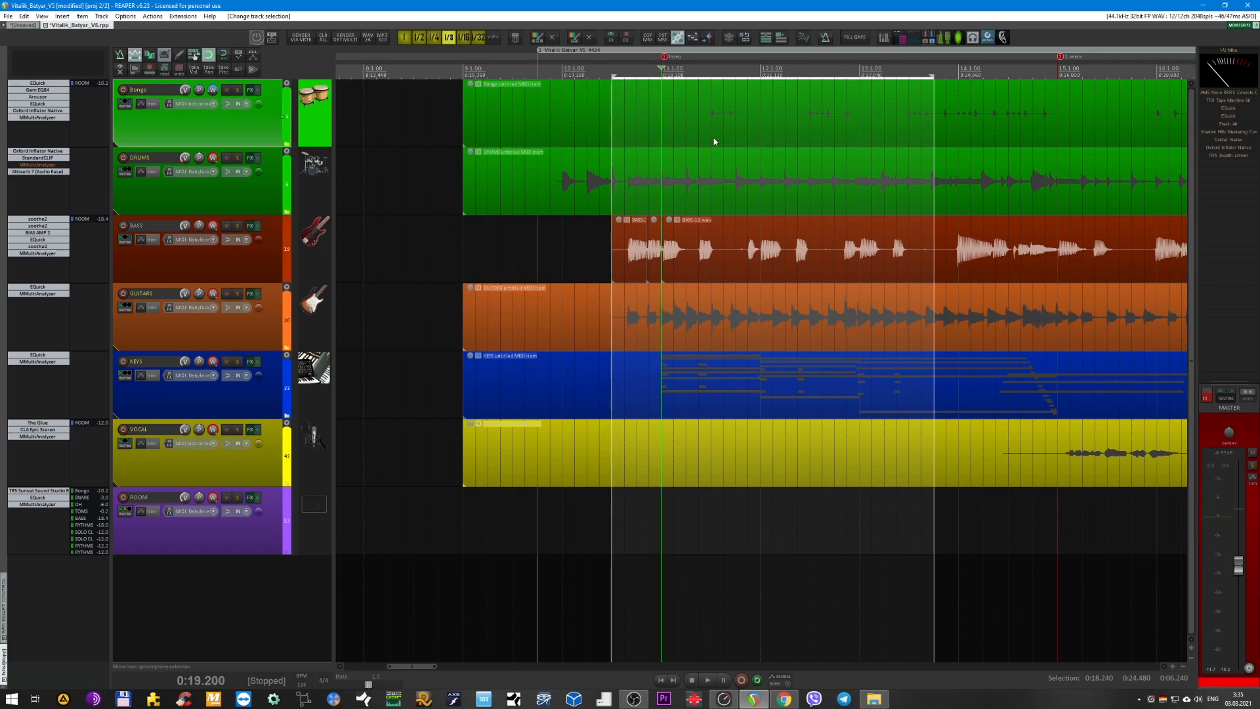
pyautogui.scroll(-1, 847, 125)
pyautogui.press('space')
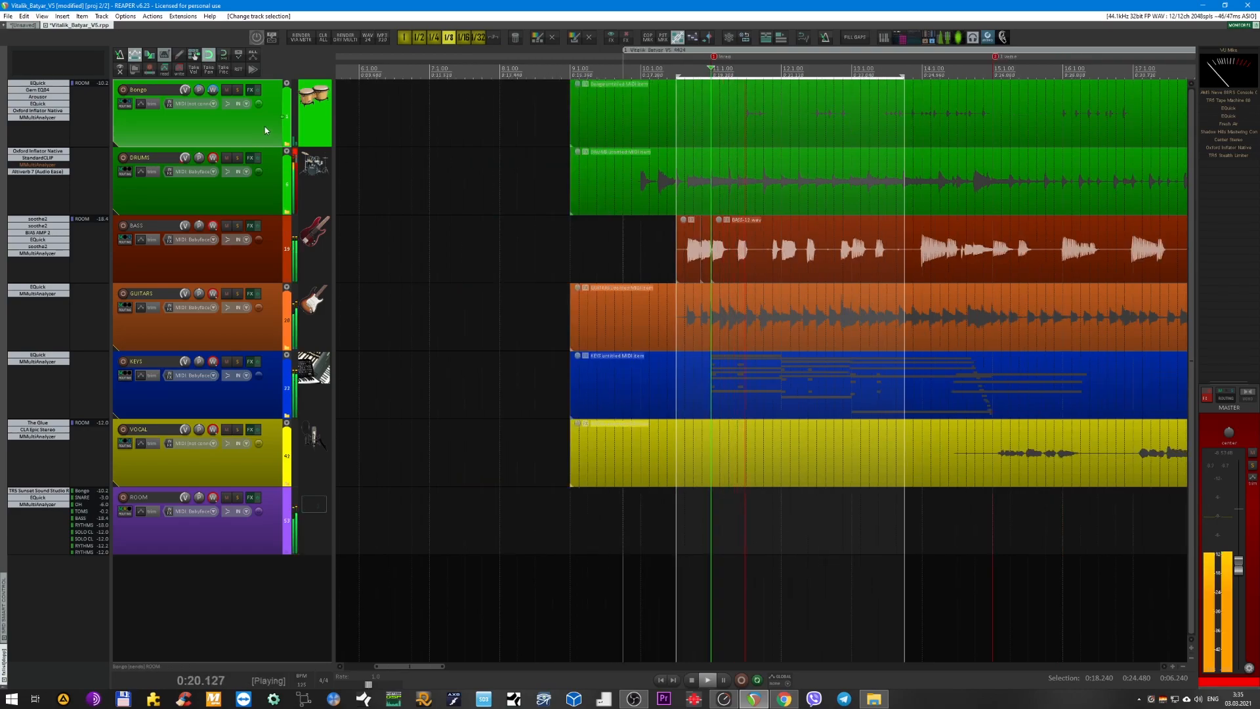
pyautogui.press('F6')
pyautogui.doubleClick(264, 127)
pyautogui.scroll(1, 265, 128)
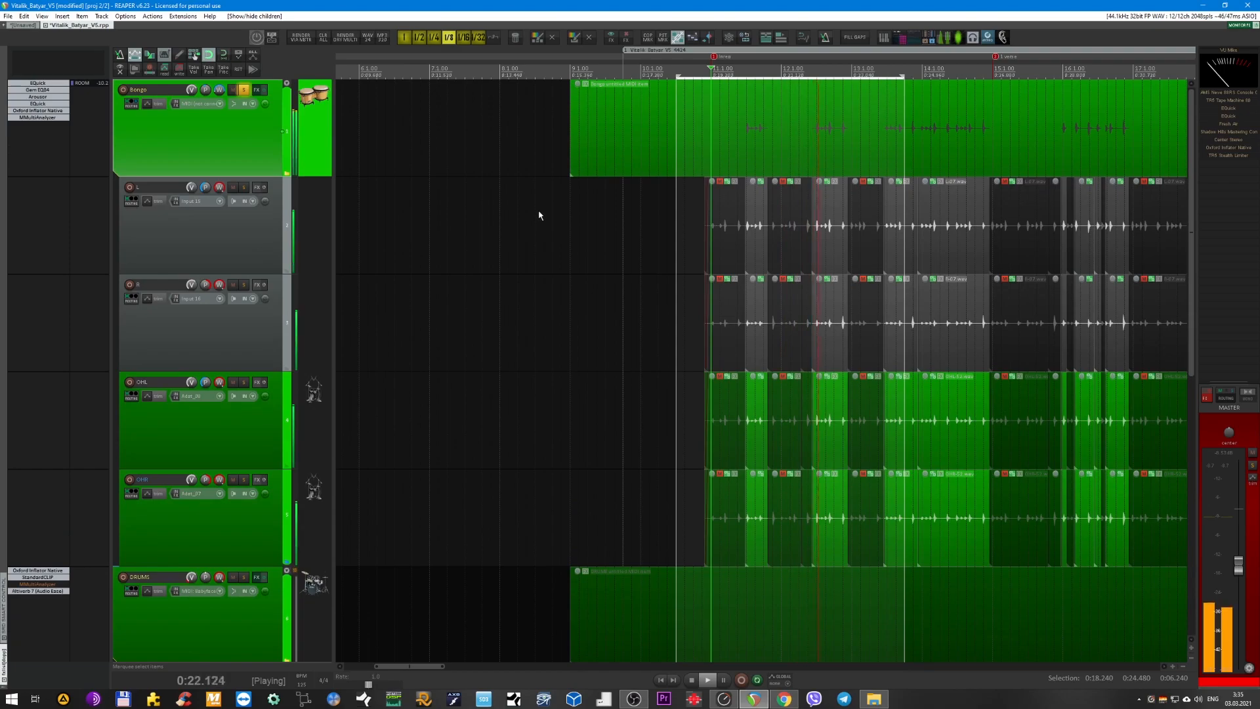
# Examine the split and muted clips on Bongo's L, R, OHL and OHR tracks while the soloed bus plays.
pyautogui.scroll(4, 539, 210)
pyautogui.scroll(-1, 581, 219)
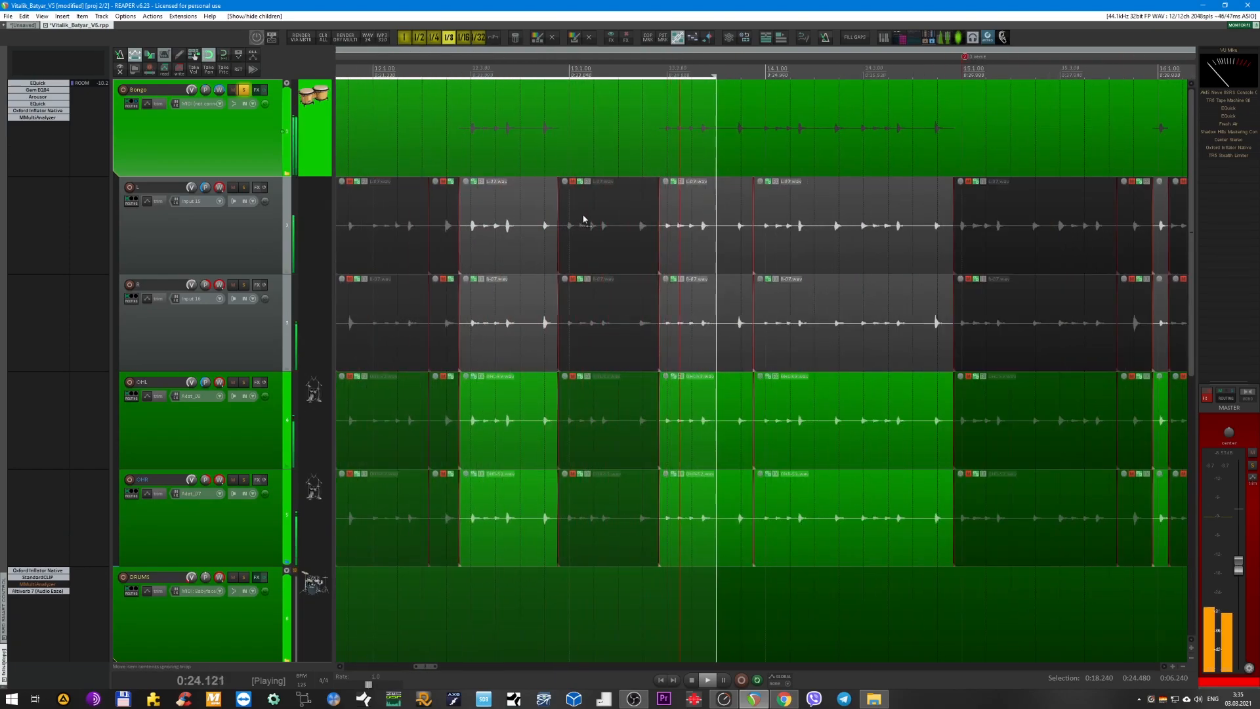
pyautogui.scroll(1, 593, 226)
pyautogui.scroll(-2, 597, 228)
pyautogui.hscroll(1, 604, 230)
pyautogui.scroll(-2, 614, 237)
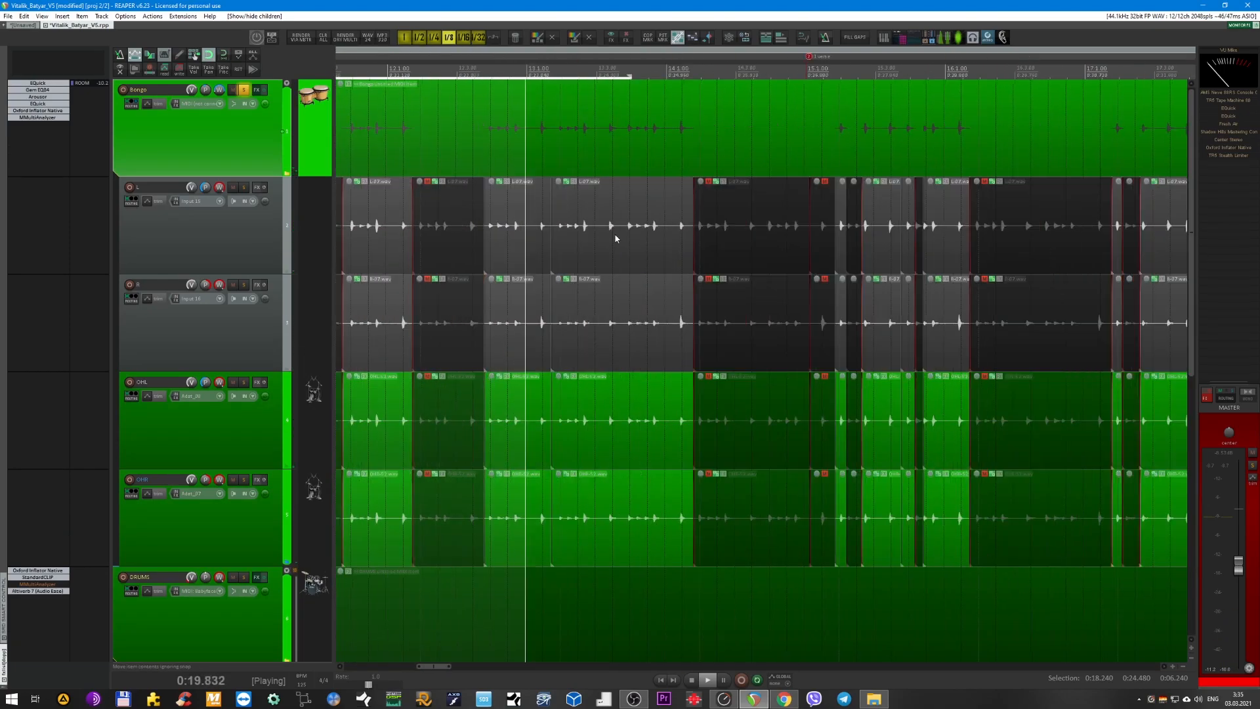
pyautogui.scroll(-2, 463, 257)
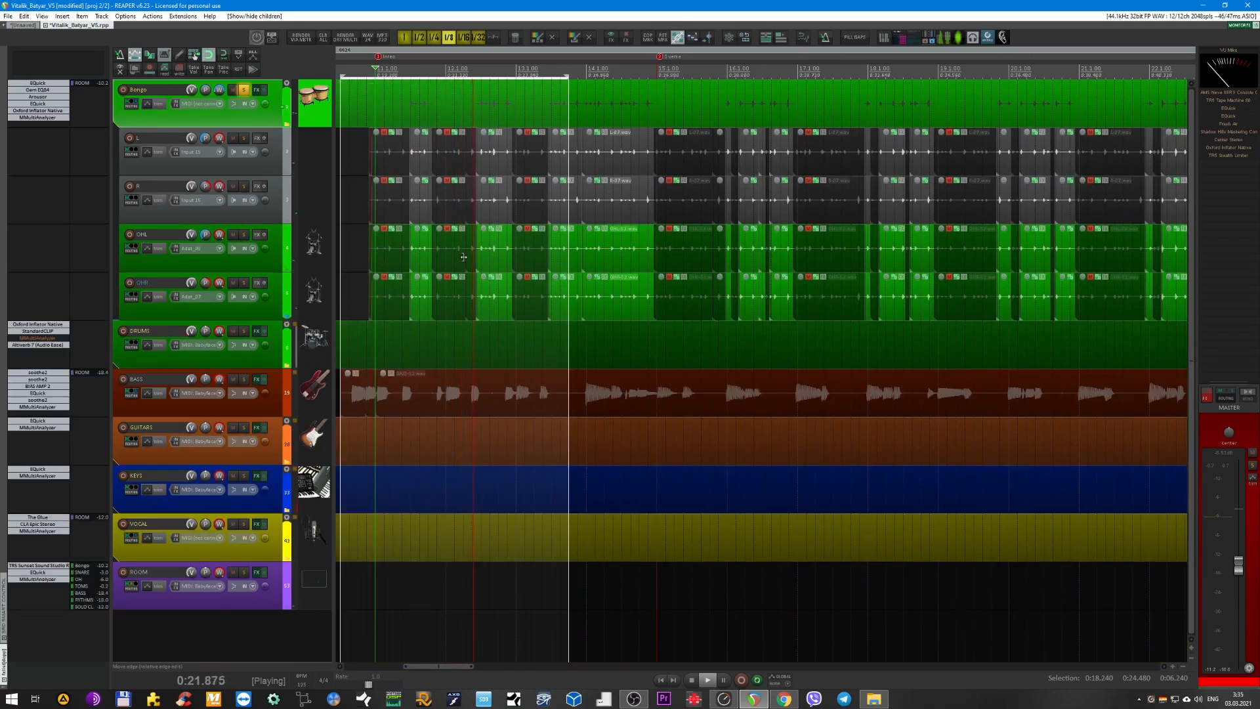
pyautogui.scroll(2, 483, 245)
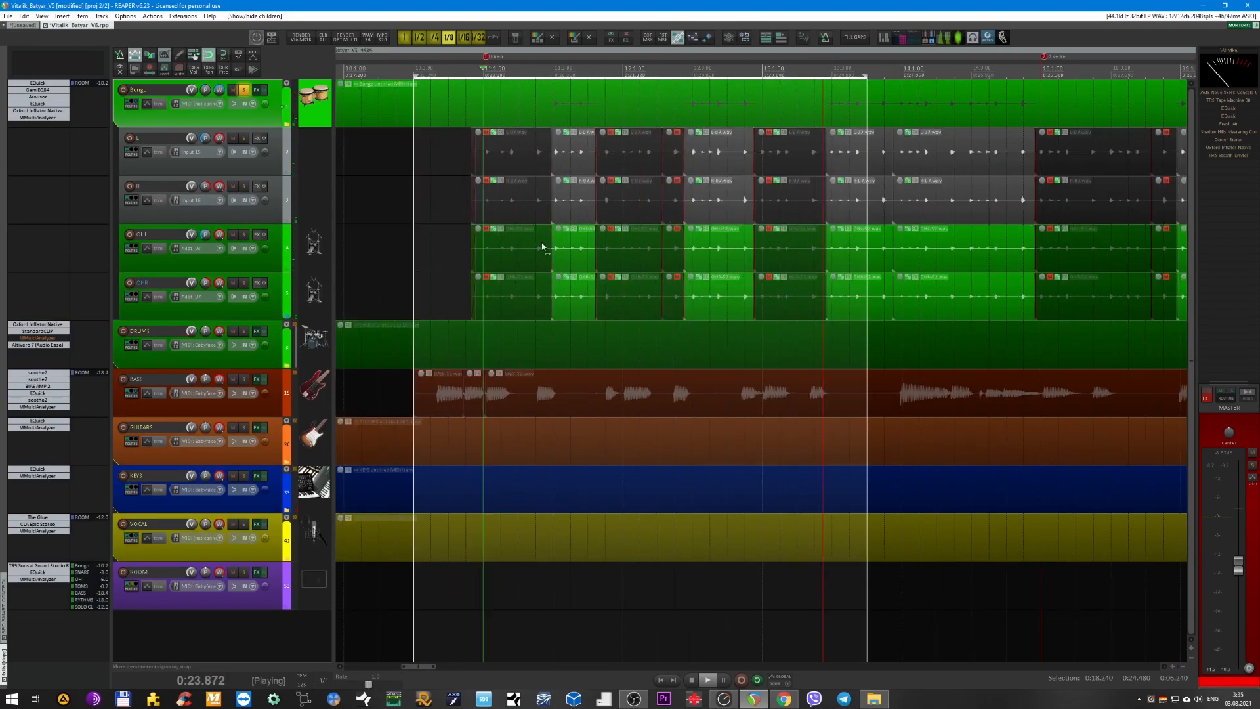
pyautogui.scroll(-1, 537, 242)
pyautogui.scroll(-2, 536, 241)
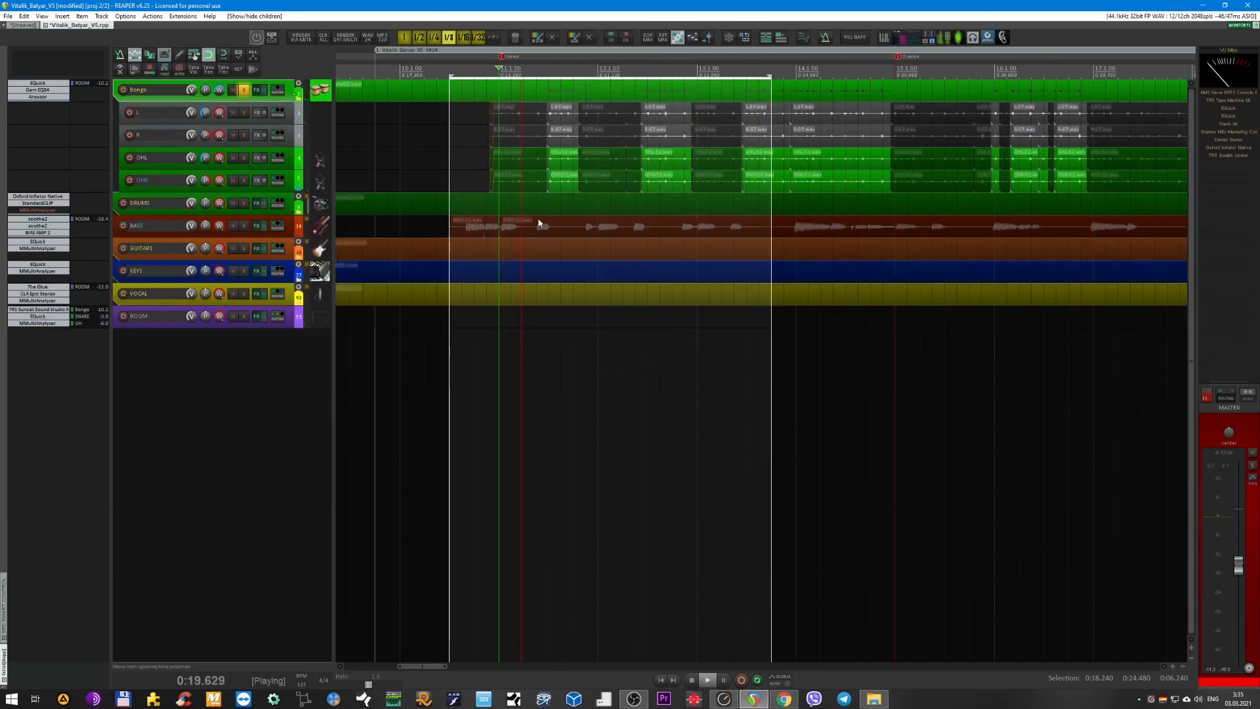
pyautogui.scroll(3, 540, 223)
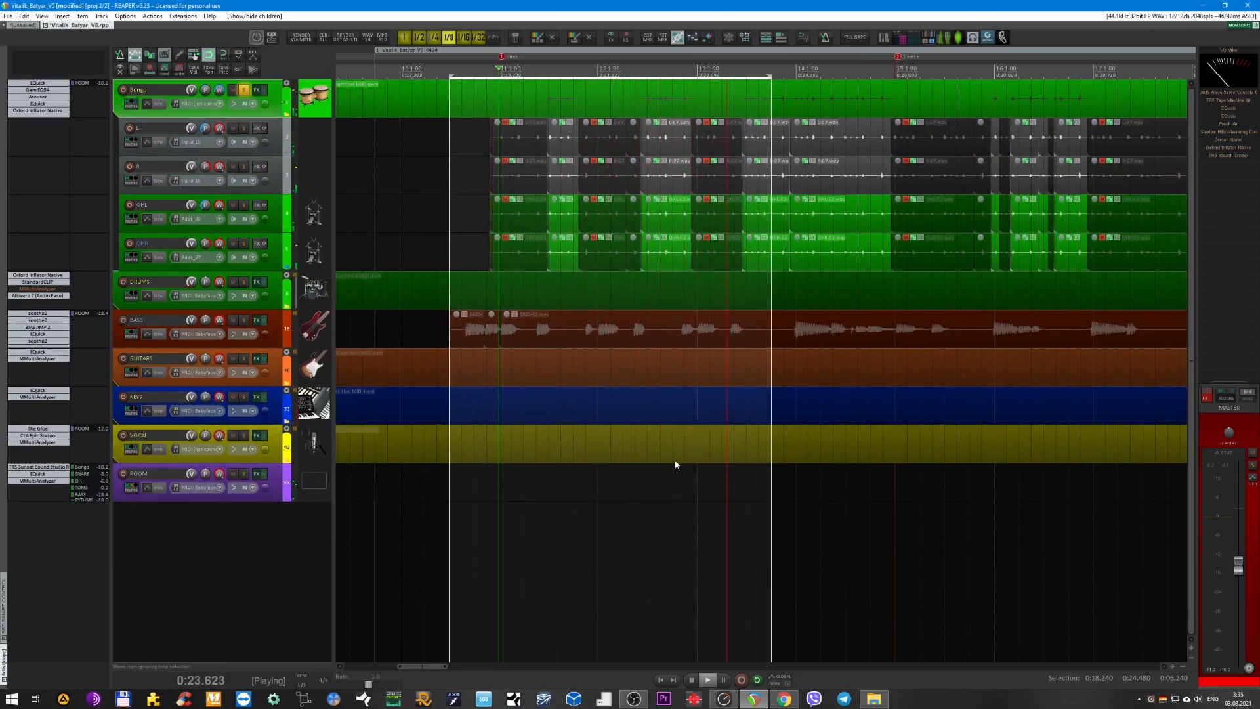
pyautogui.scroll(-3, 738, 502)
pyautogui.scroll(-3, 744, 505)
pyautogui.scroll(4, 718, 361)
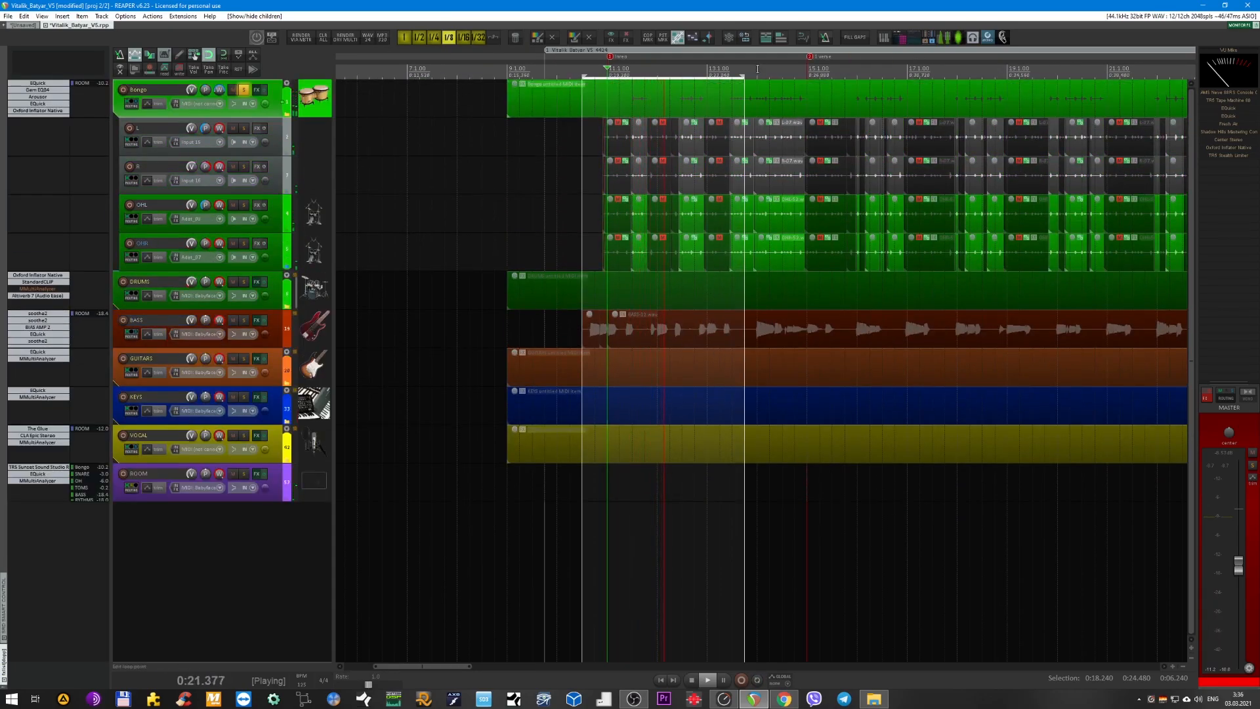
pyautogui.scroll(4, 797, 202)
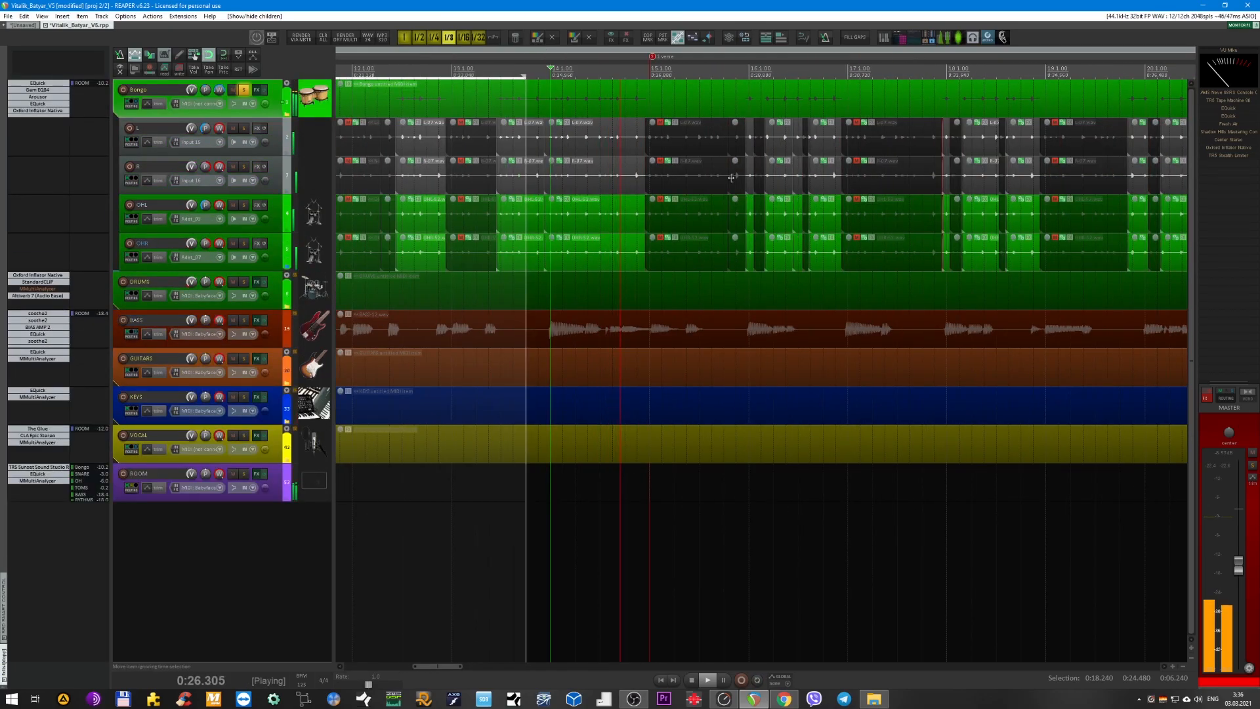
pyautogui.scroll(2, 281, 118)
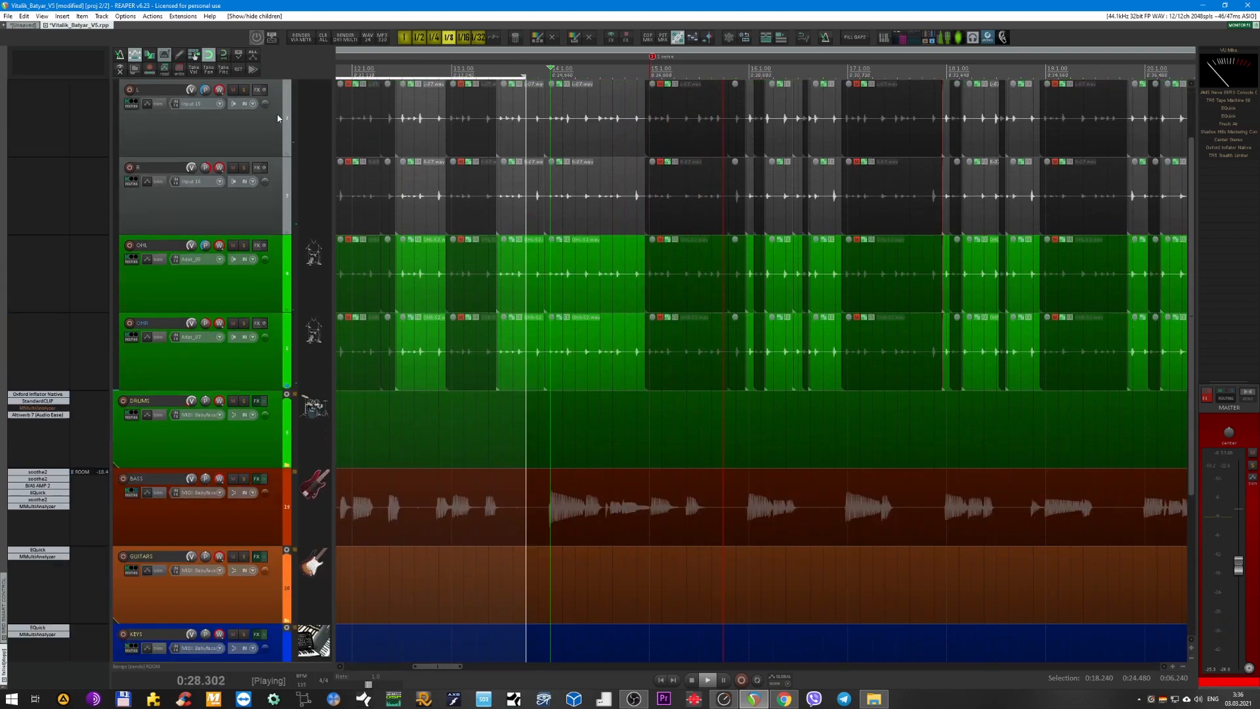
pyautogui.scroll(1, 369, 206)
# Solo Bongo's L and R tracks together and restart playback from 0:24.960 to hear them alone.
pyautogui.click(251, 209)
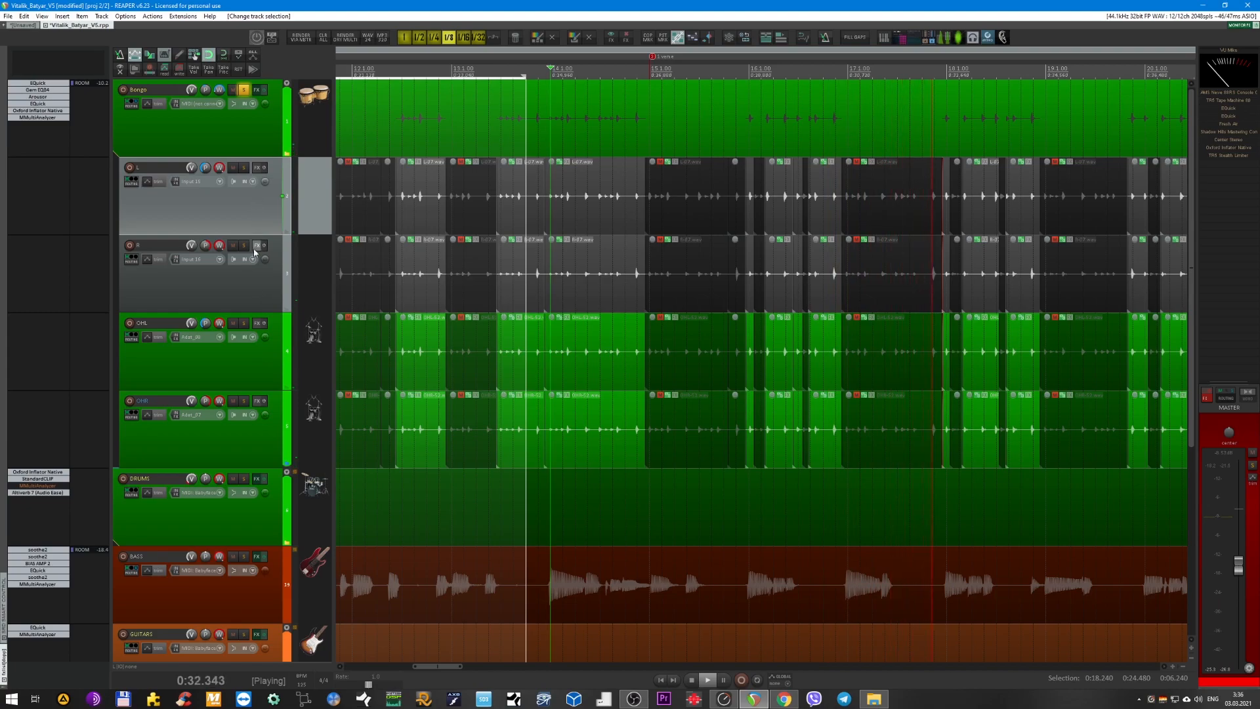
pyautogui.keyDown('ctrl'); pyautogui.click(250, 285); pyautogui.keyUp('ctrl')
pyautogui.press('F6')
pyautogui.press('space')
# Move the solo to Bongo's OHL and OHR tracks, play the overheads alone and unsolo them.
pyautogui.press('space')
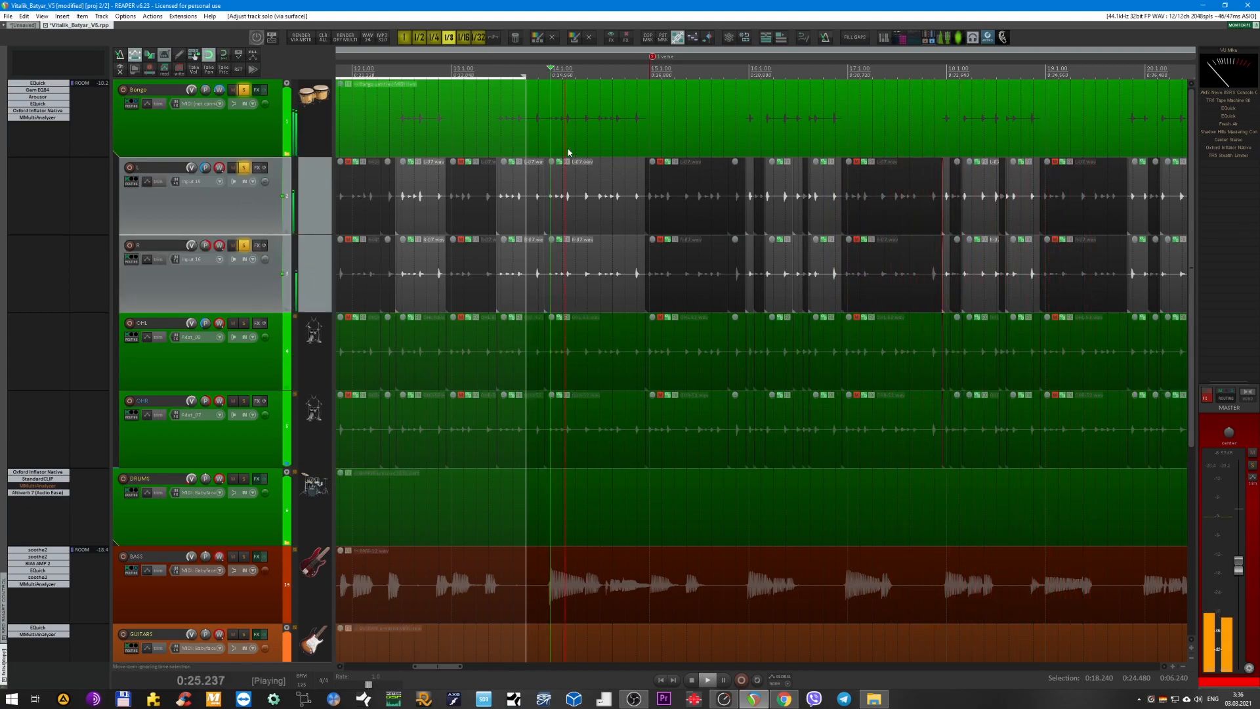
pyautogui.click(275, 349)
pyautogui.keyDown('ctrl'); pyautogui.click(262, 435); pyautogui.keyUp('ctrl')
pyautogui.press('space')
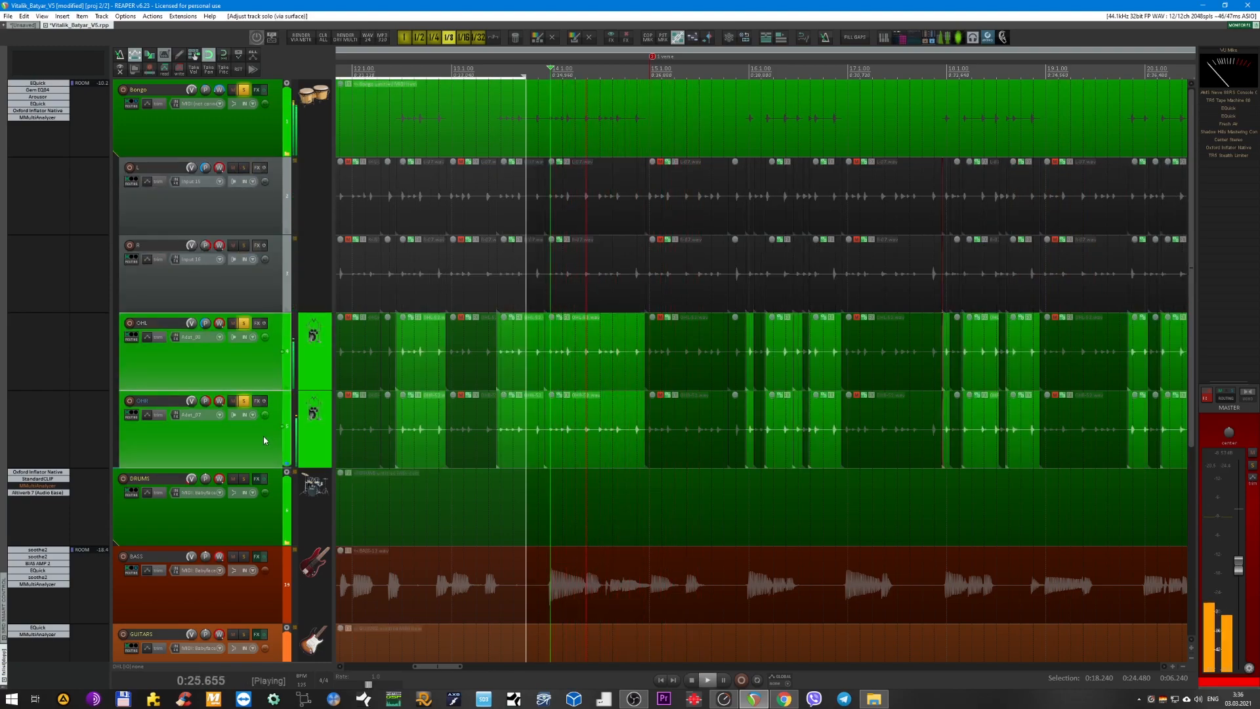
pyautogui.press('F6')
# Bypass the Bongo bus's effects chain and audition the soloed OHL and OHR tracks without processing.
pyautogui.click(265, 92)
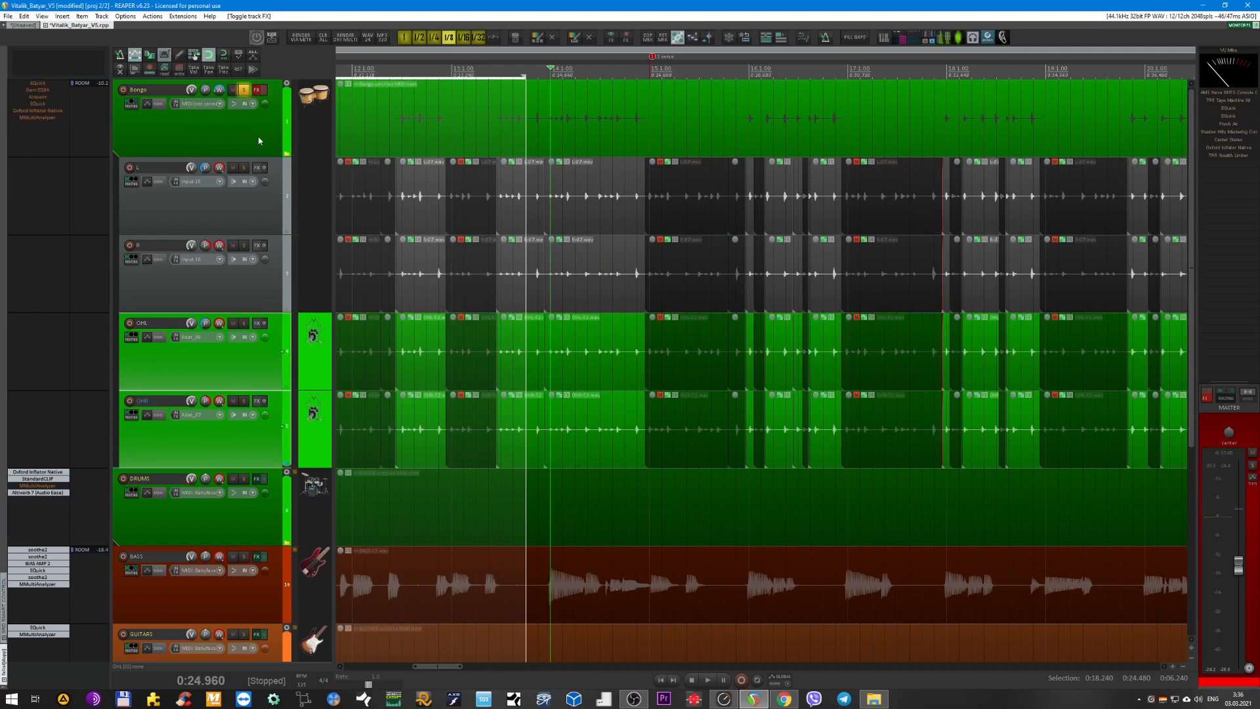
pyautogui.press('F6')
pyautogui.press('space')
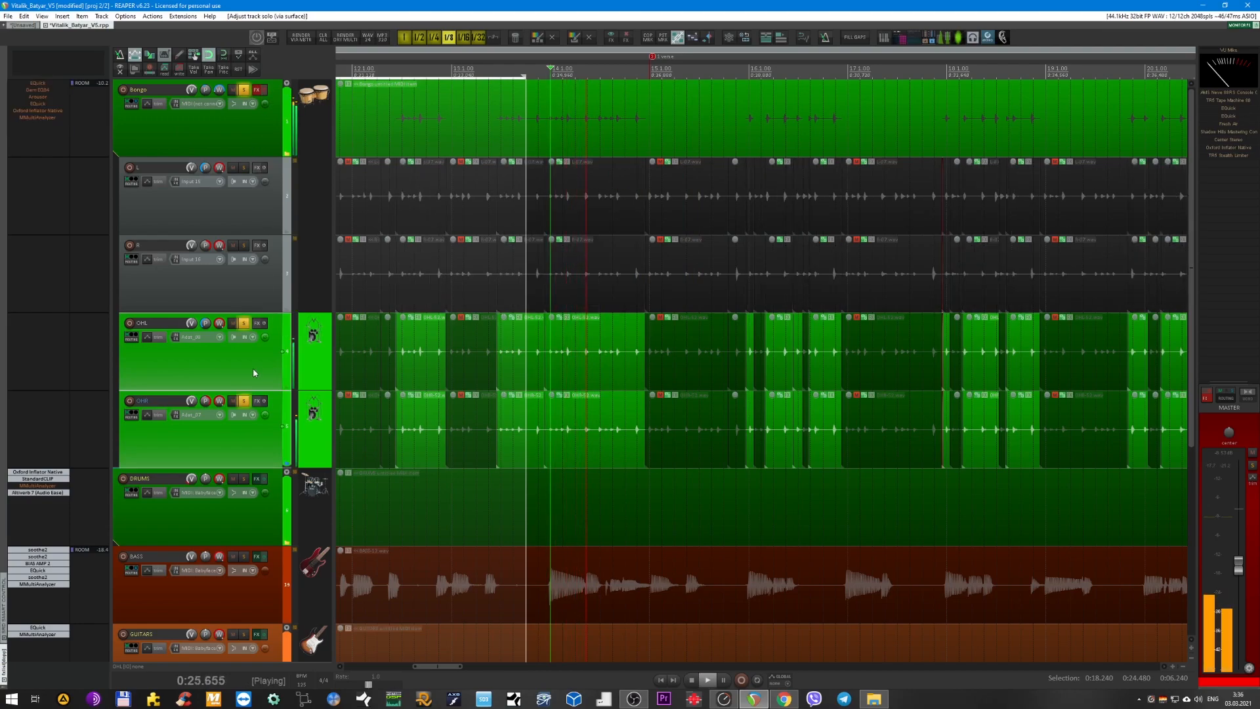
pyautogui.press('space')
pyautogui.press('F6')
# Solo Bongo's L and R tracks and listen to them with the bus effects bypassed.
pyautogui.click(244, 209)
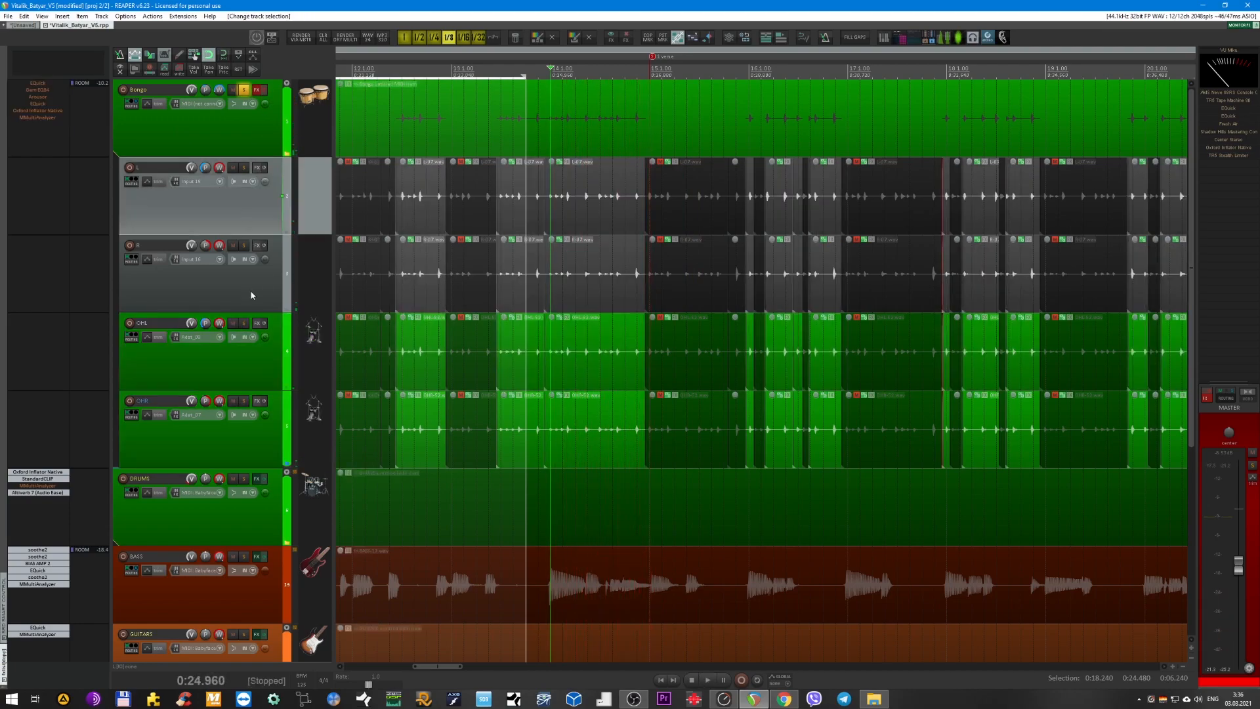
pyautogui.keyDown('shift'); pyautogui.click(251, 294); pyautogui.keyUp('shift')
pyautogui.press('F6')
pyautogui.press('space')
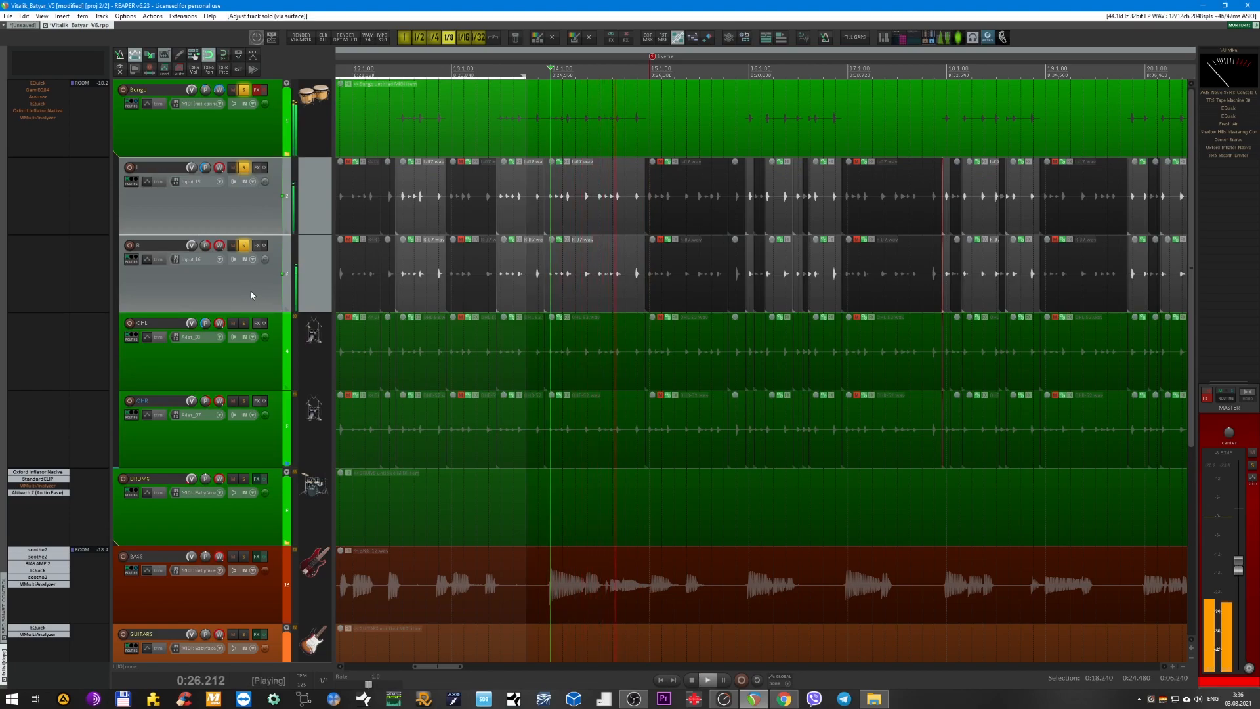
pyautogui.press('space')
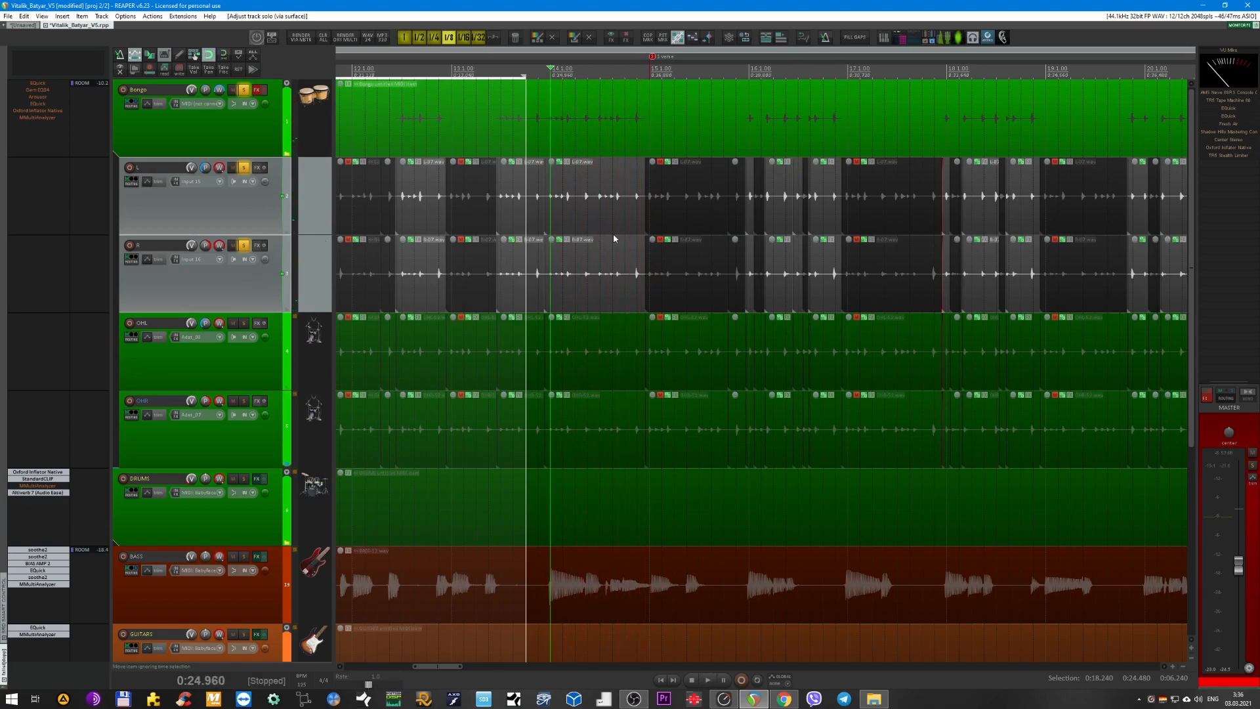
# Replay the unprocessed L and R tracks, stop, and move the edit cursor to 0:24.240.
pyautogui.scroll(-2, 627, 217)
pyautogui.press('space')
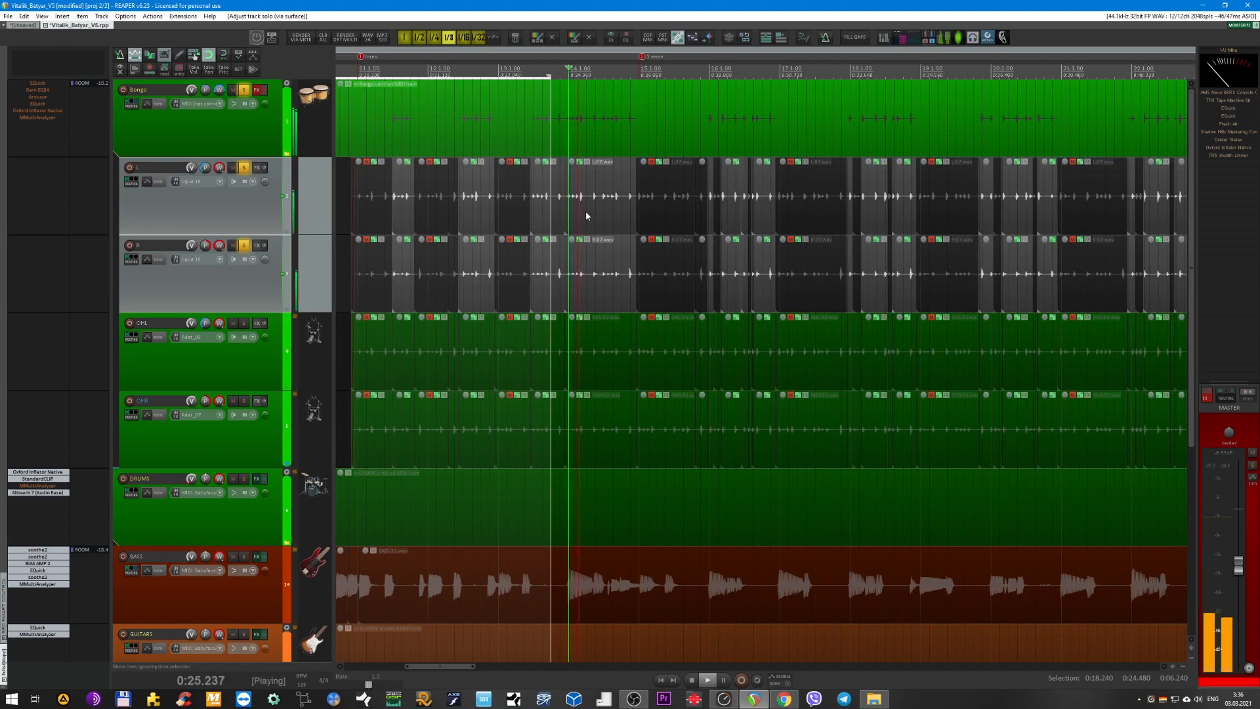
pyautogui.press('space')
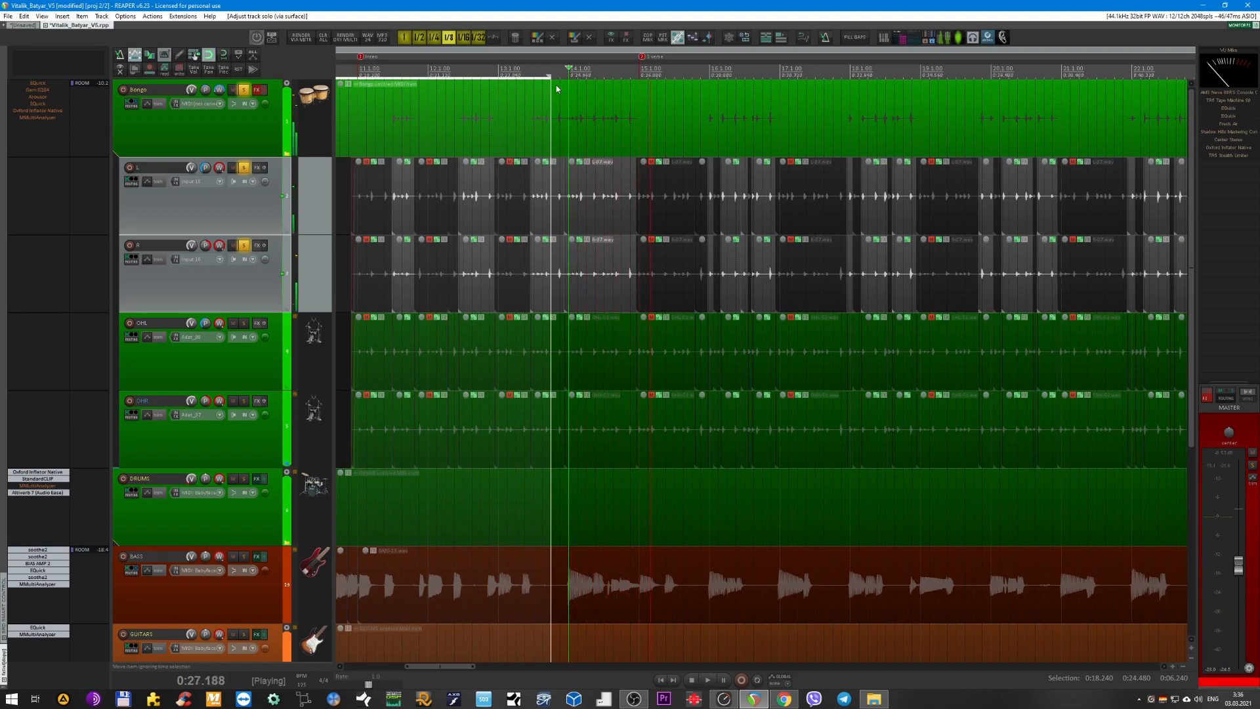
pyautogui.click(544, 71)
pyautogui.scroll(2, 557, 194)
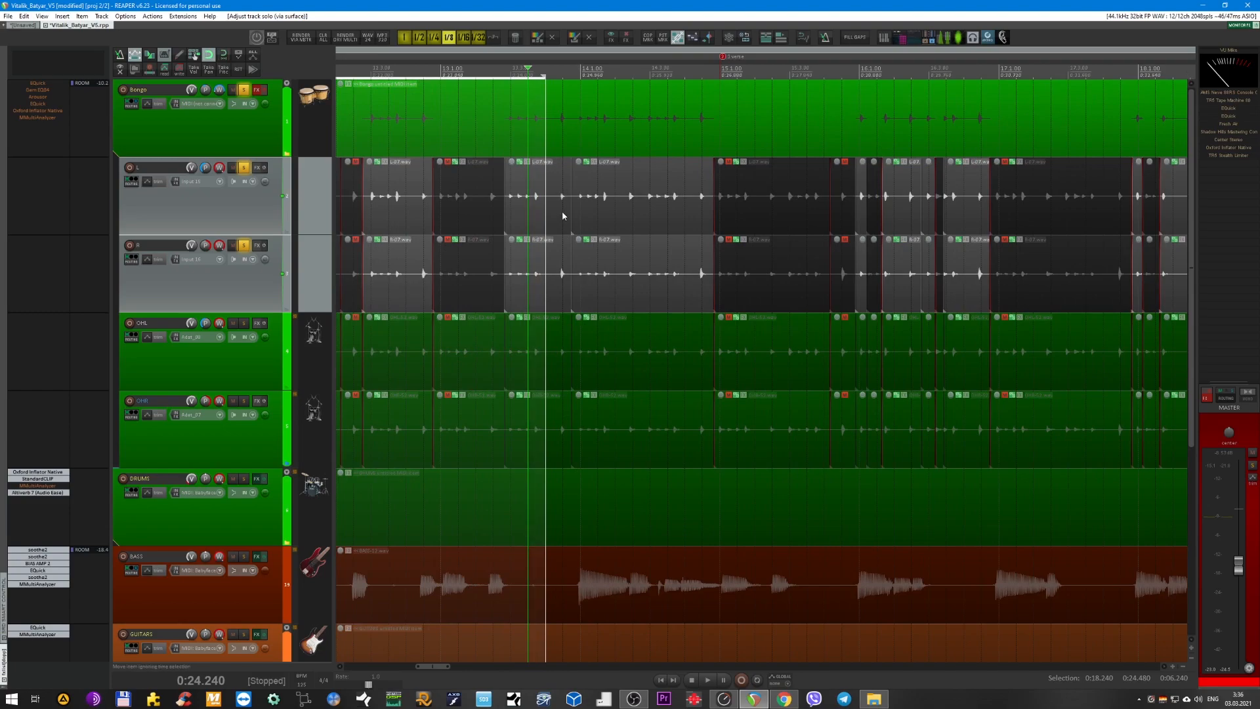
# Play the soloed L and R tracks from 0:24.240 with the Bongo bus effects bypassed.
pyautogui.scroll(1, 562, 211)
pyautogui.scroll(-4, 565, 222)
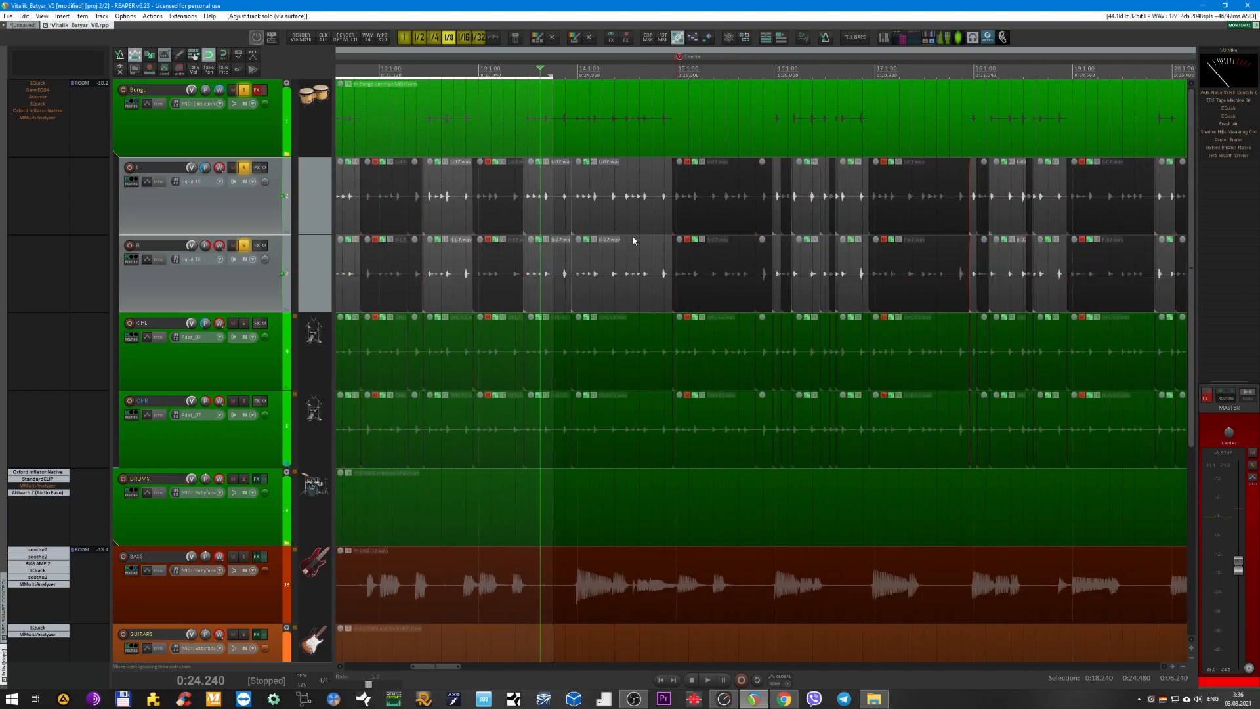
pyautogui.press('space')
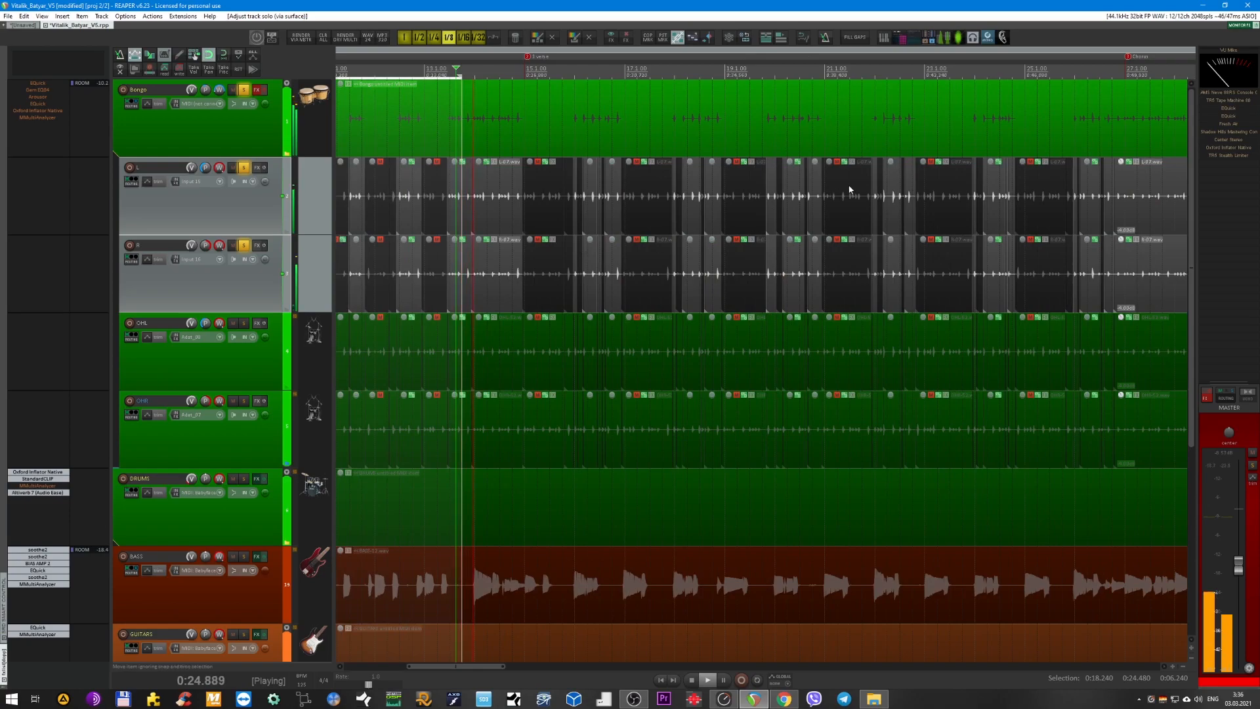
pyautogui.hscroll(3, 854, 192)
pyautogui.hscroll(-3, 563, 196)
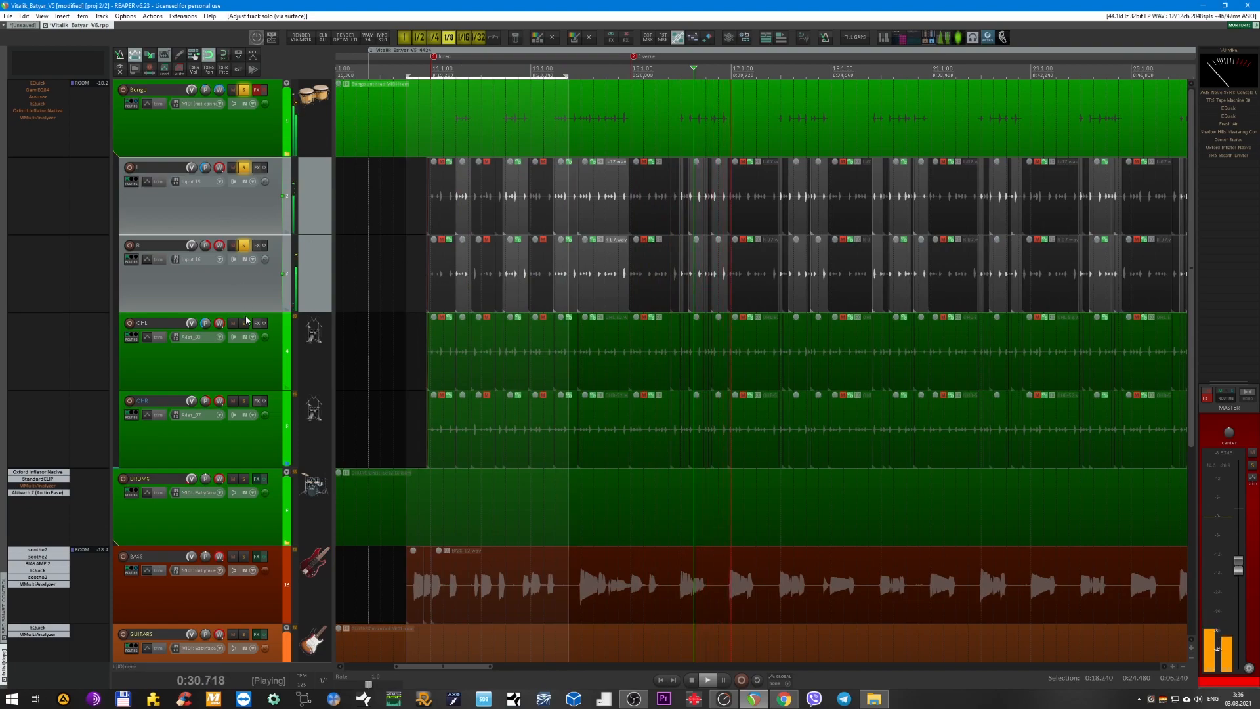
# Solo the whole Bongo bus instead of only L and R and re-enable its effects chain.
pyautogui.click(267, 146)
pyautogui.click(265, 94)
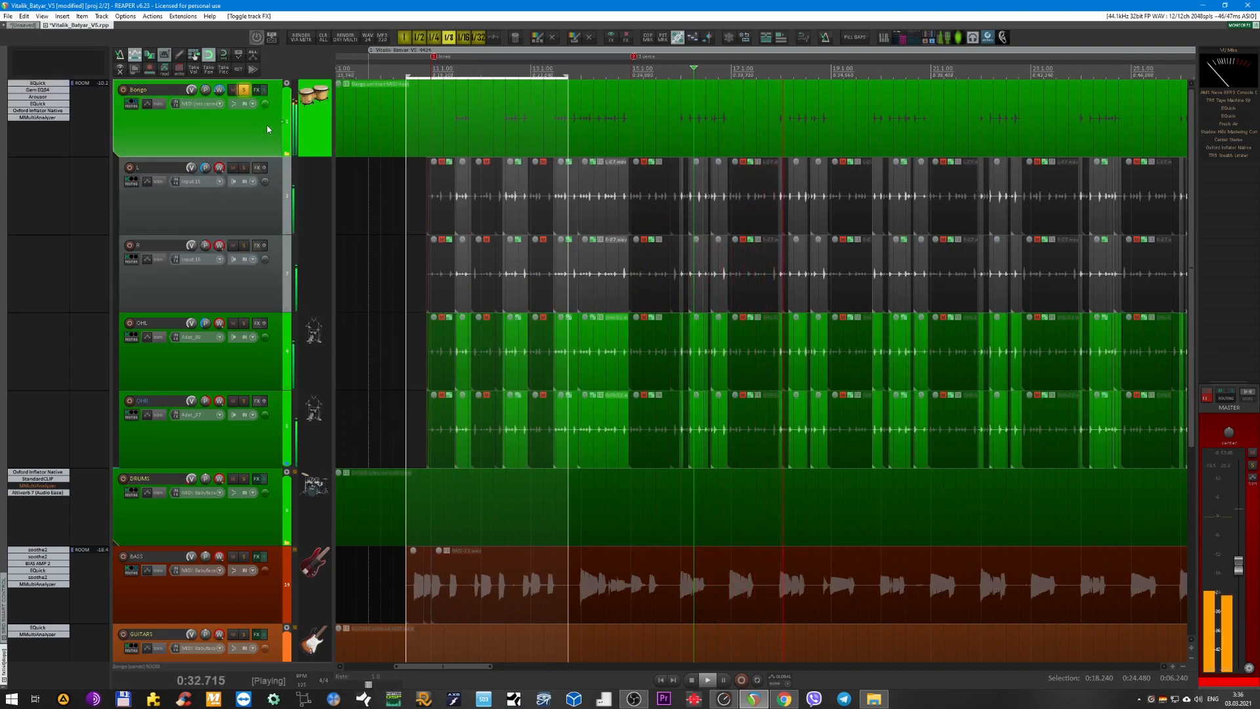
pyautogui.scroll(2, 244, 145)
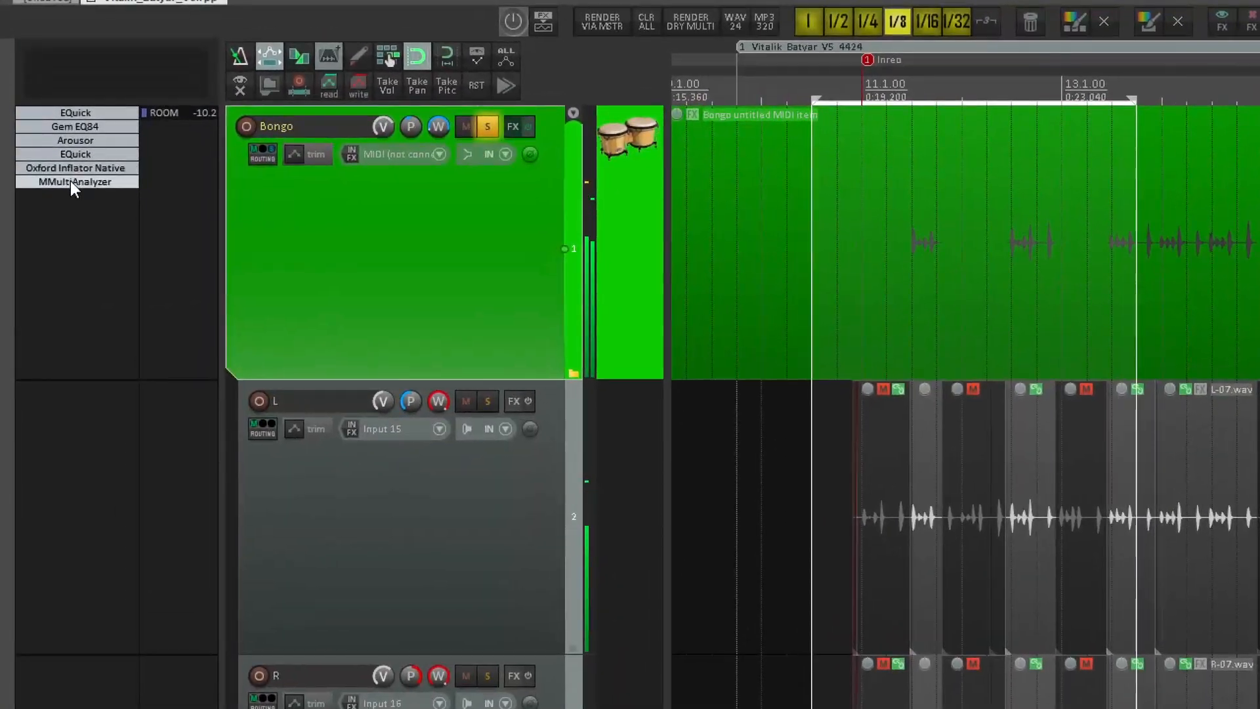
# Bypass each of the six plug-ins on the Bongo bus individually, from MMultiAnalyzer up to the first EQuick.
pyautogui.keyDown('shift'); pyautogui.click(70, 182); pyautogui.keyUp('shift')
pyautogui.keyDown('shift'); pyautogui.click(69, 169); pyautogui.keyUp('shift')
pyautogui.keyDown('shift'); pyautogui.click(69, 155); pyautogui.keyUp('shift')
pyautogui.keyDown('shift'); pyautogui.click(68, 141); pyautogui.keyUp('shift')
pyautogui.keyDown('shift'); pyautogui.click(68, 175); pyautogui.keyUp('shift')
pyautogui.keyDown('shift'); pyautogui.click(68, 161); pyautogui.keyUp('shift')
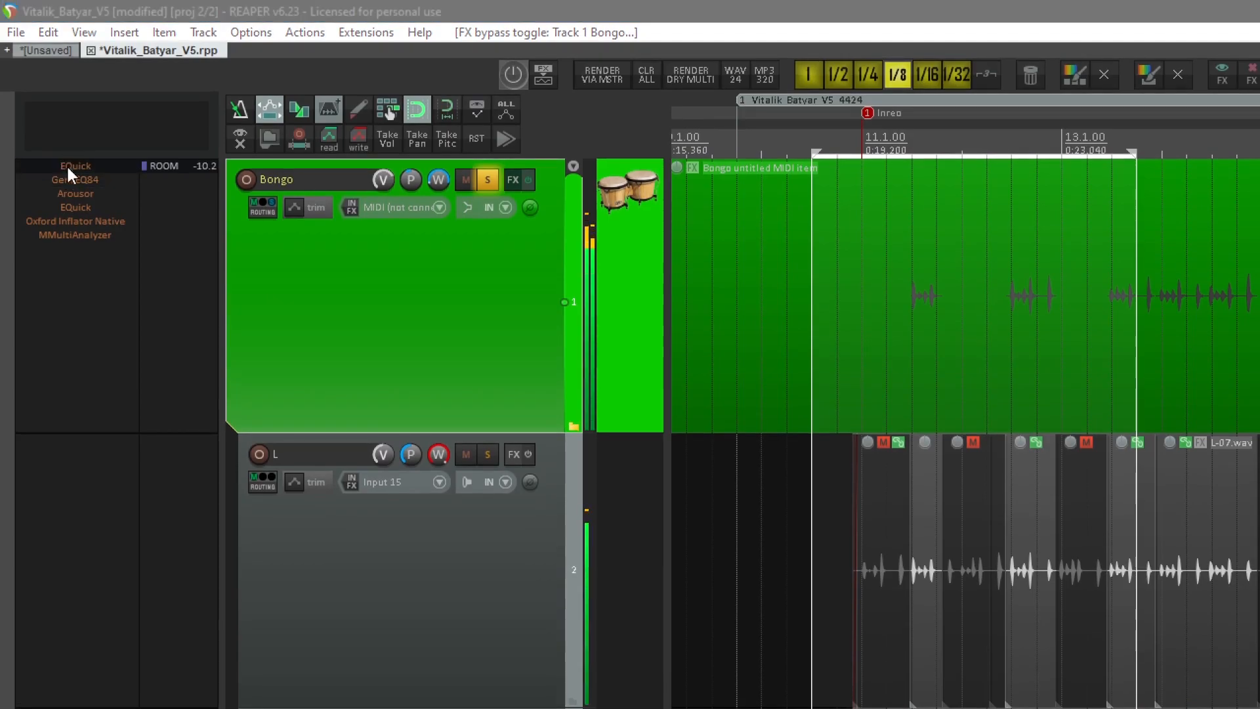
# Re-enable the first EQuick and Gem EQ84 on the Bongo bus, leaving only the Gem EQ84 window open.
pyautogui.click(68, 168)
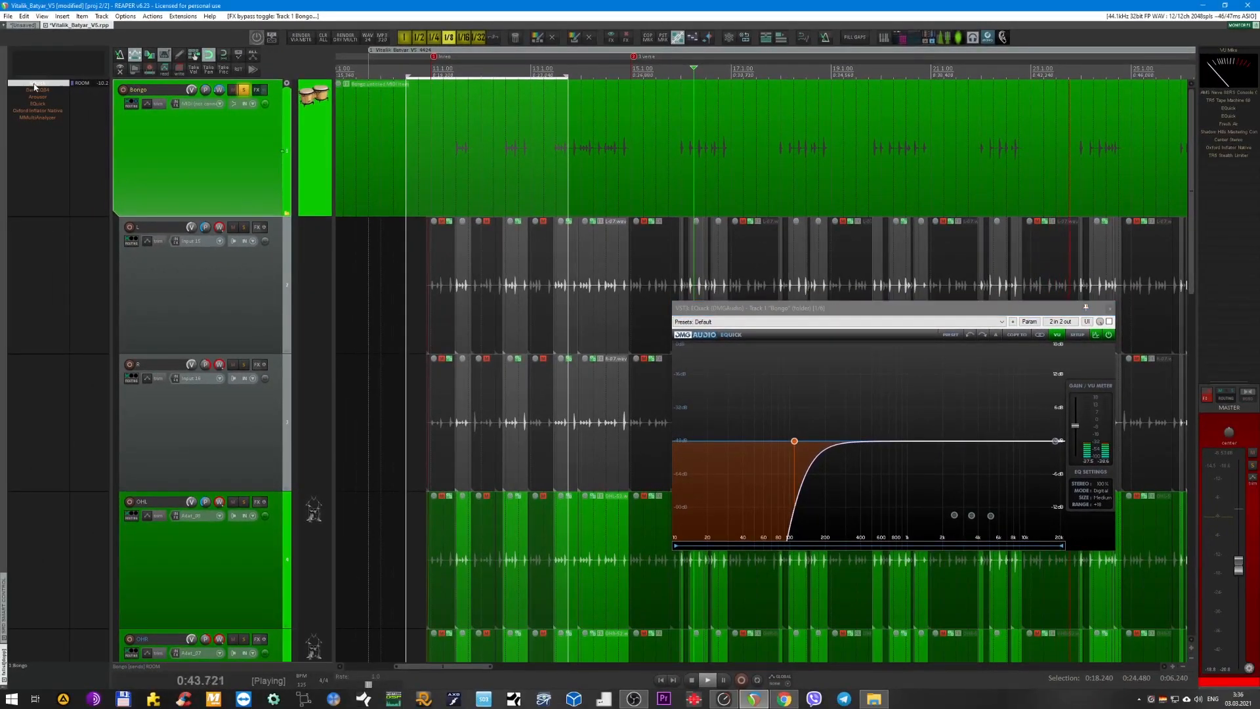
pyautogui.keyDown('shift'); pyautogui.click(34, 84); pyautogui.keyUp('shift')
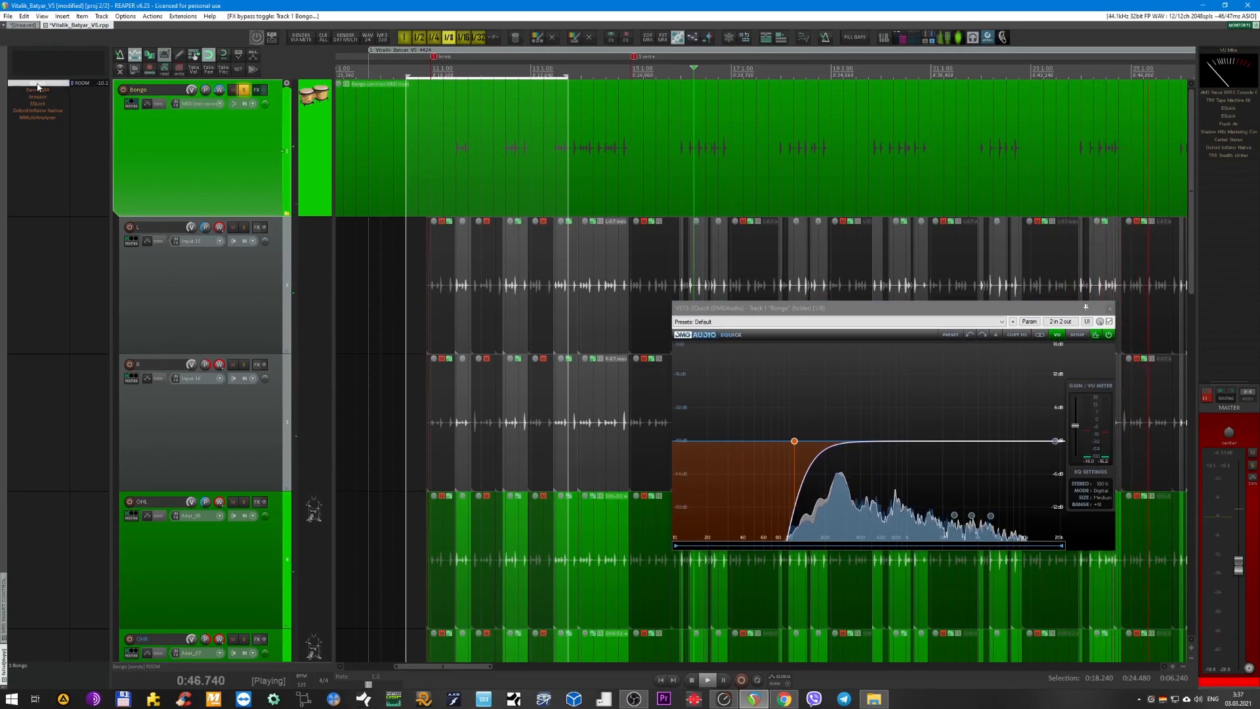
pyautogui.keyDown('shift'); pyautogui.click(40, 90); pyautogui.keyUp('shift')
pyautogui.click(40, 91)
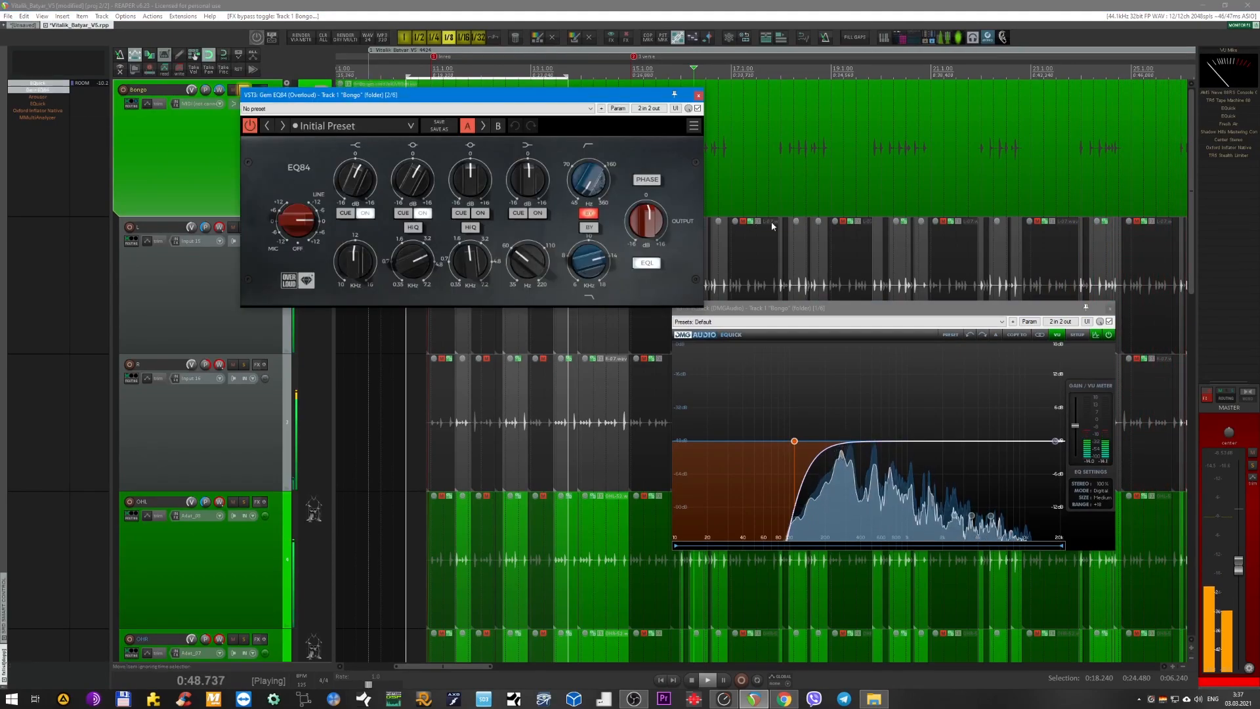
pyautogui.click(1108, 309)
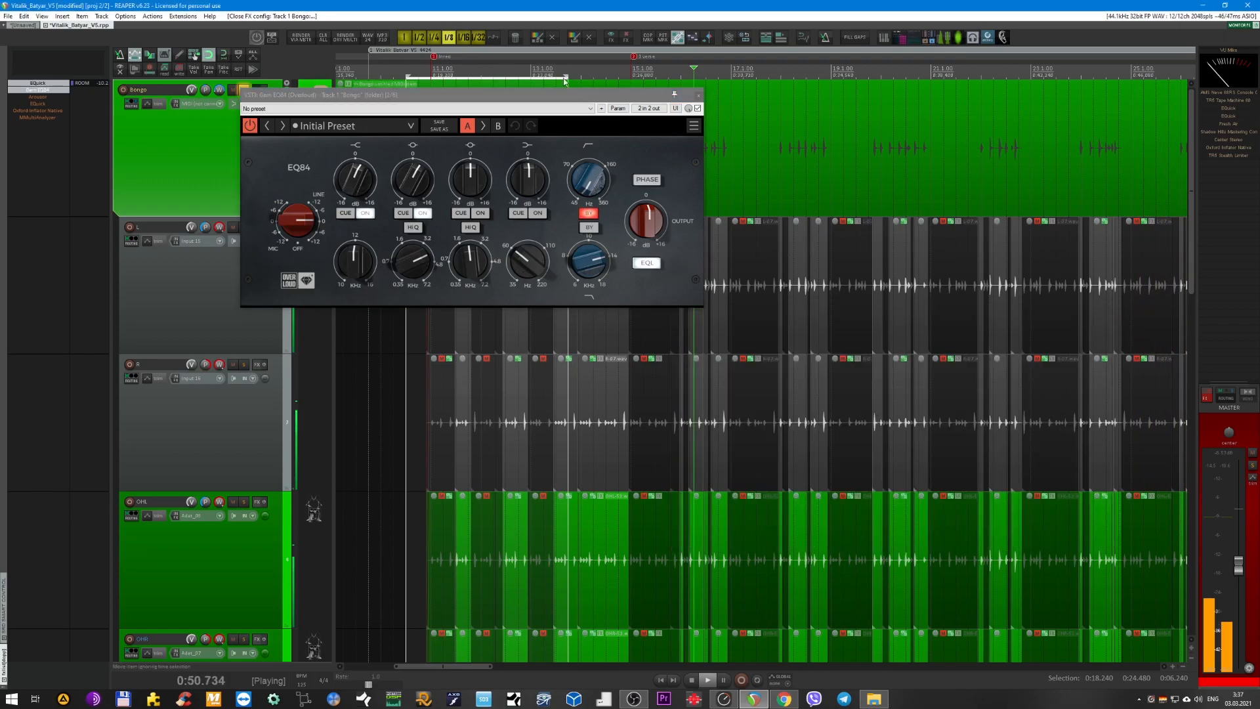
# Compare Gem EQ84's high-shelf band and the adjacent mid band off and on during playback, and close its window.
pyautogui.moveTo(509, 104); pyautogui.dragTo(586, 182)
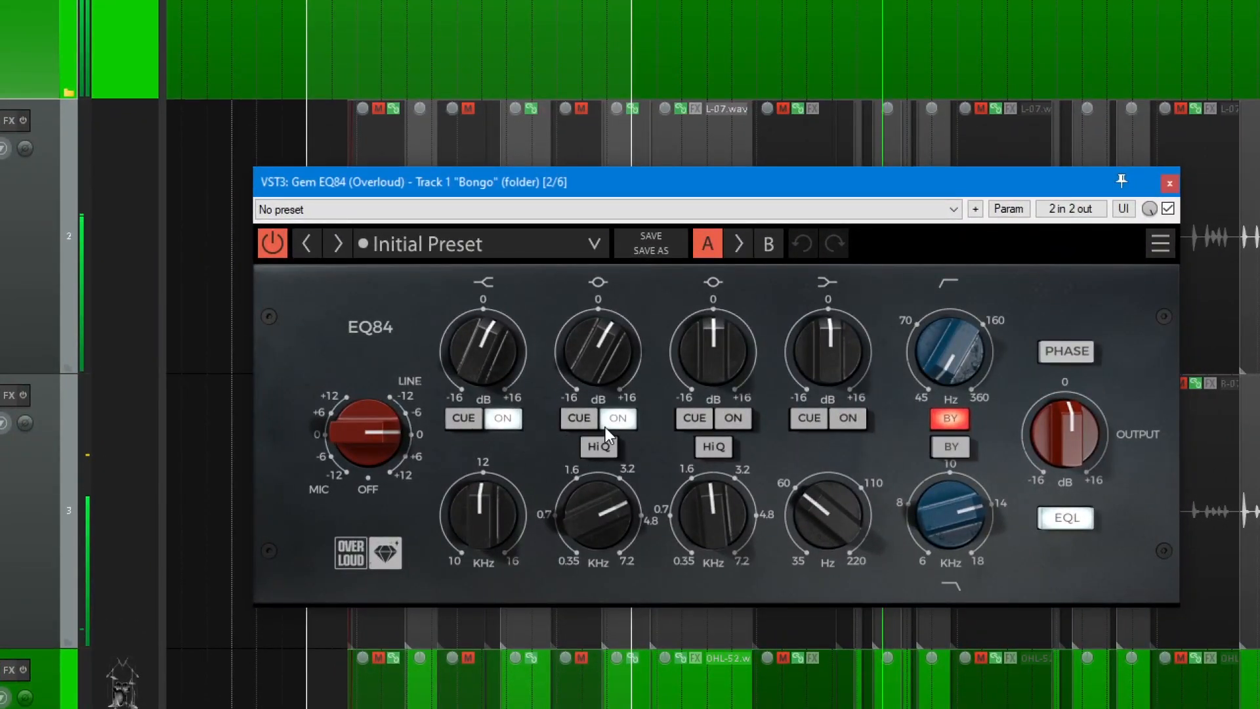
pyautogui.click(620, 420)
pyautogui.click(510, 421)
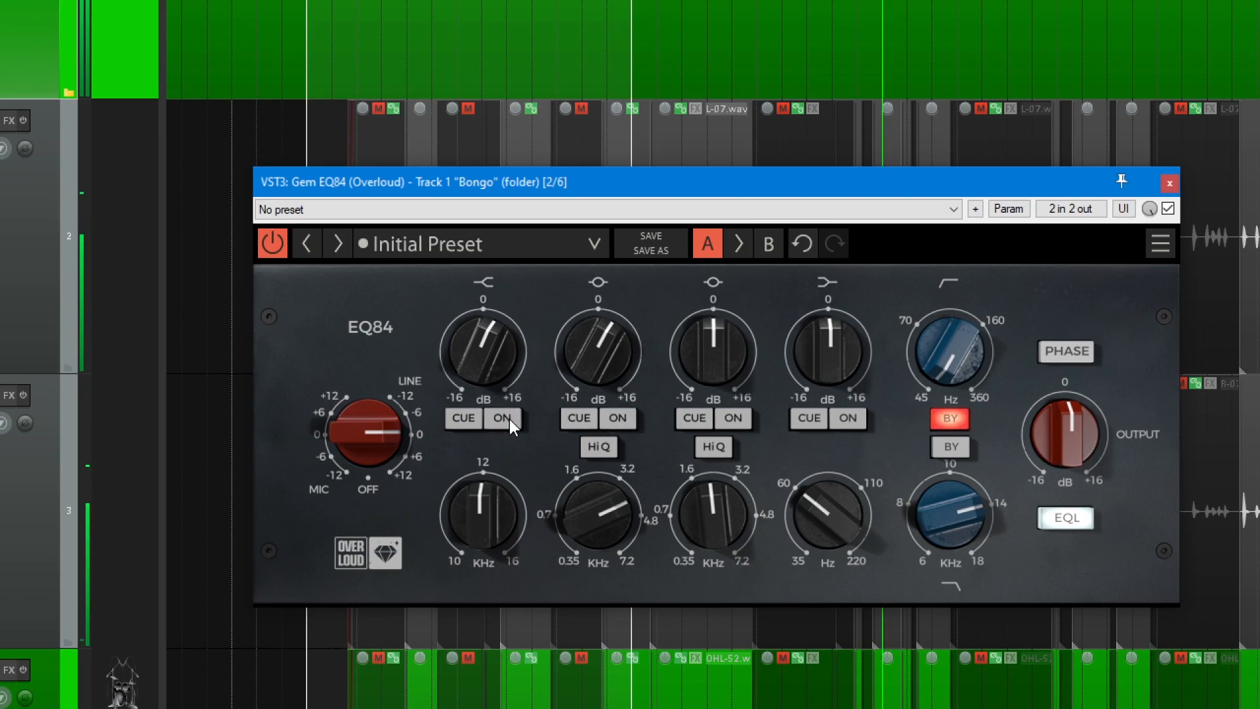
pyautogui.click(616, 418)
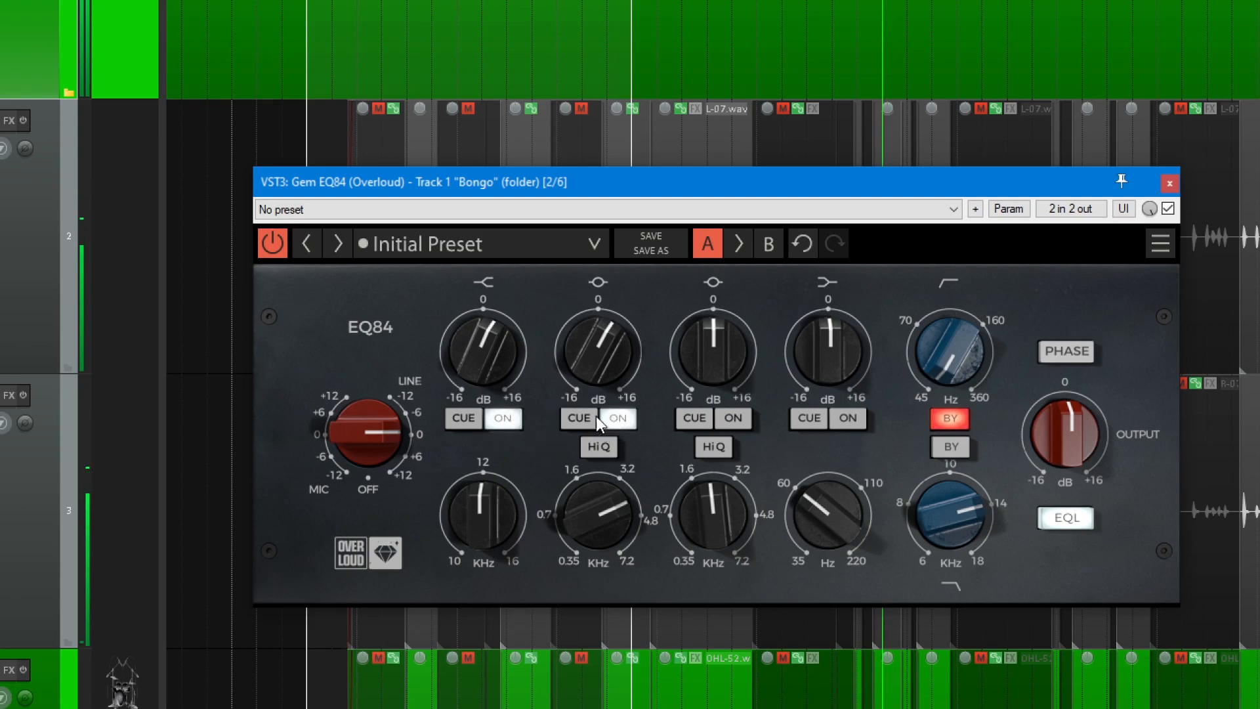
pyautogui.press('Escape')
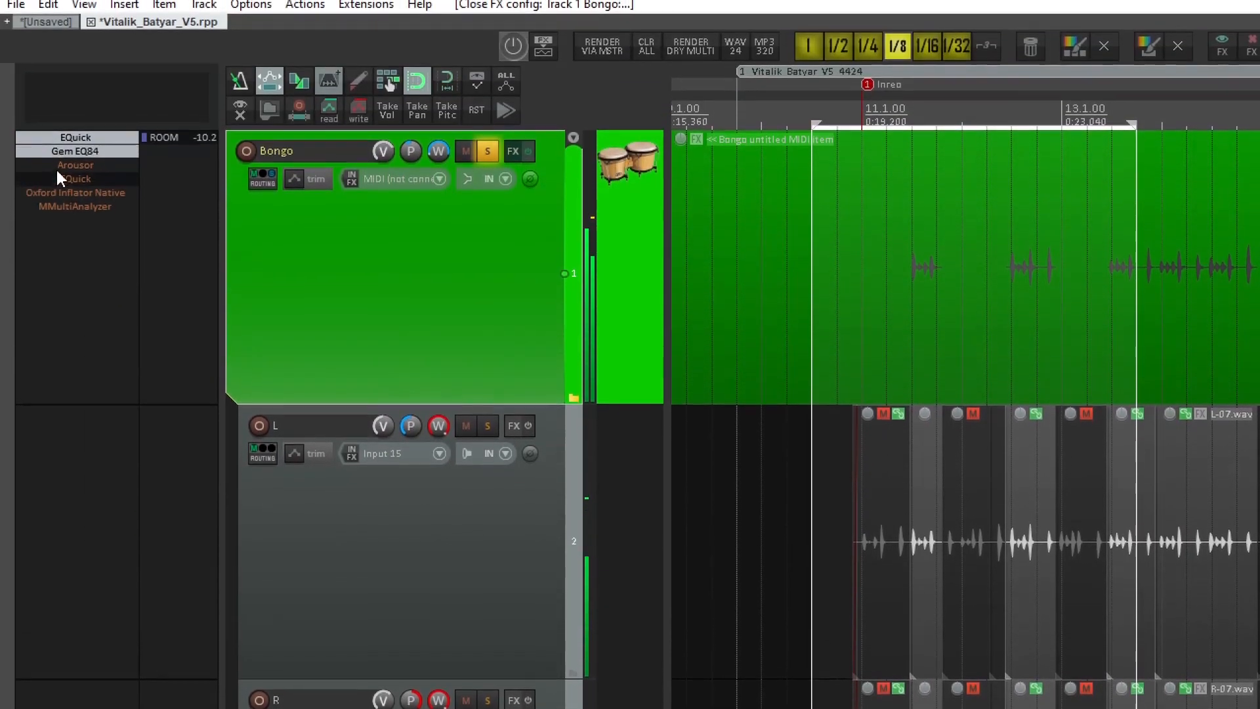
# Re-enable Arousor on the Bongo bus, review its compressor settings during playback and close its window.
pyautogui.keyDown('ctrl'); pyautogui.click(58, 166); pyautogui.keyUp('ctrl')
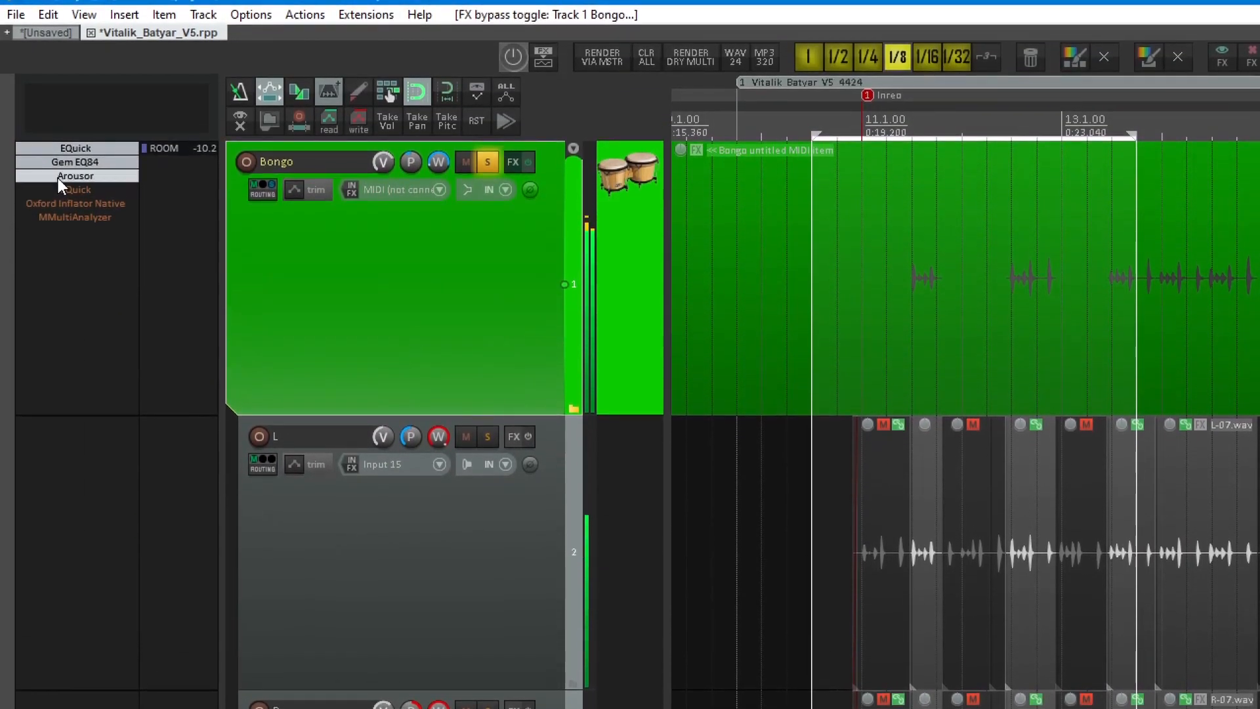
pyautogui.click(58, 179)
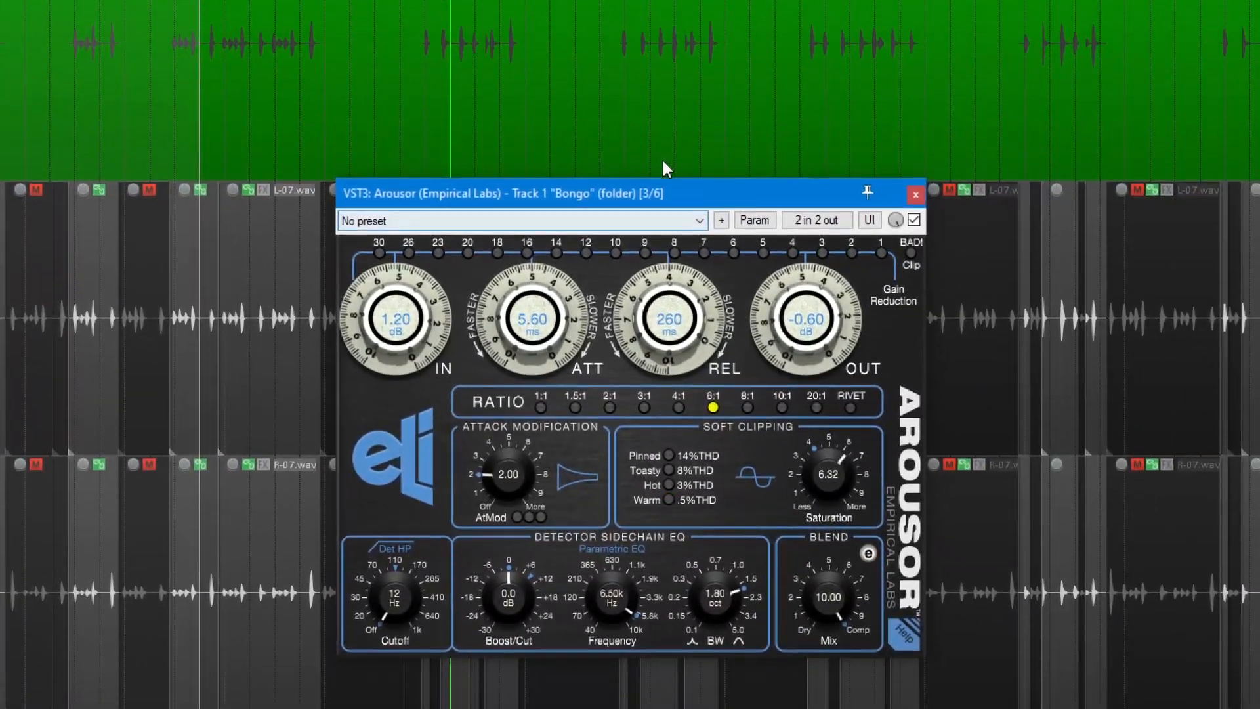
pyautogui.moveTo(688, 191); pyautogui.dragTo(557, 178)
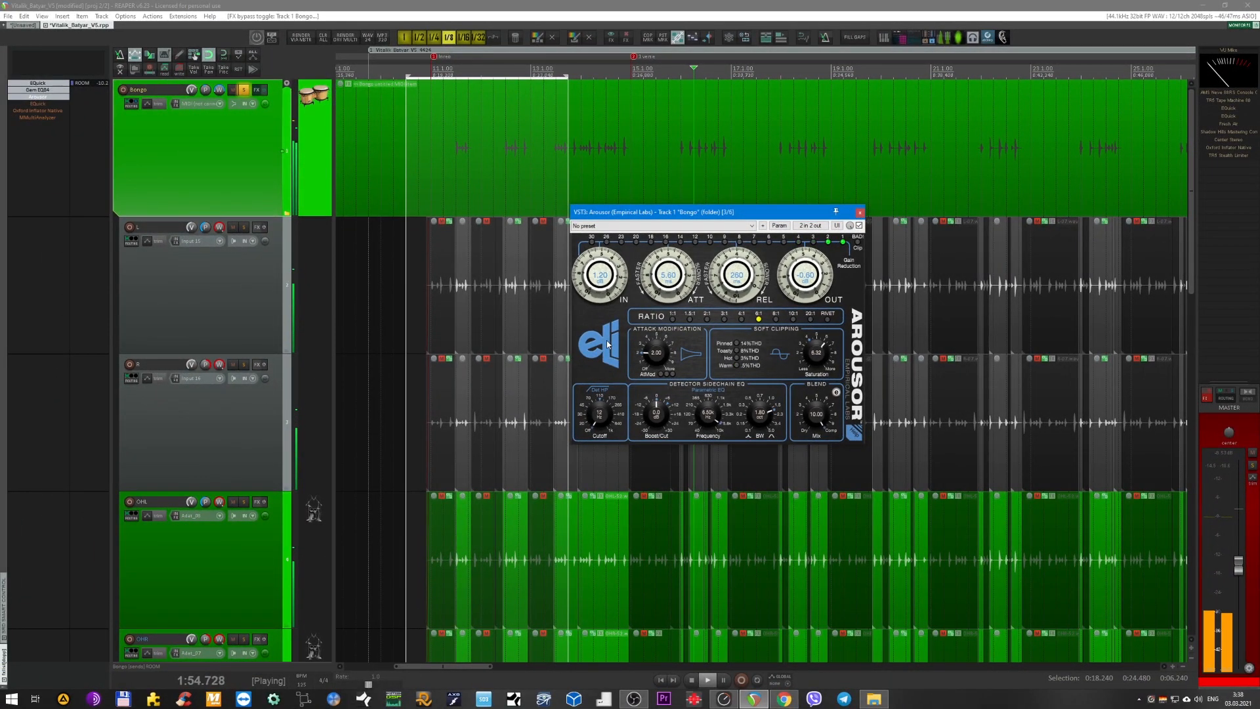
pyautogui.click(860, 212)
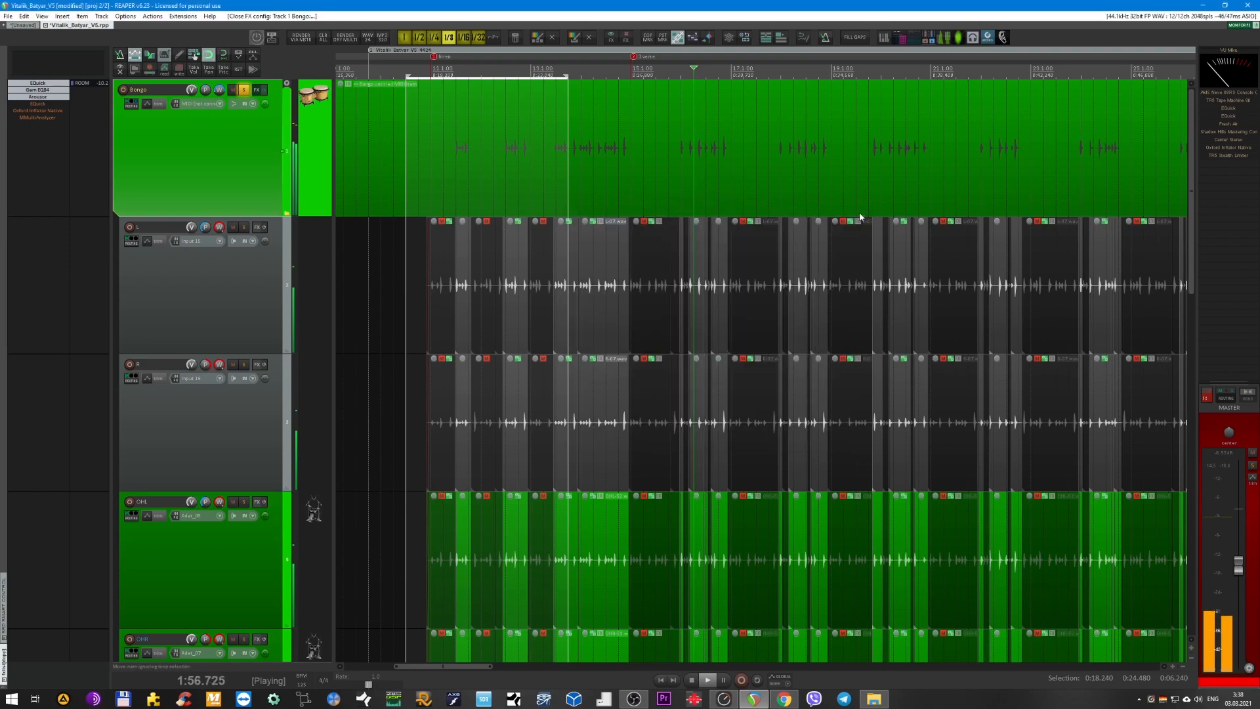
# Re-enable the second EQuick on the Bongo bus and inspect its high-pass and low-pass filter points.
pyautogui.scroll(2, 314, 198)
pyautogui.scroll(2, 313, 198)
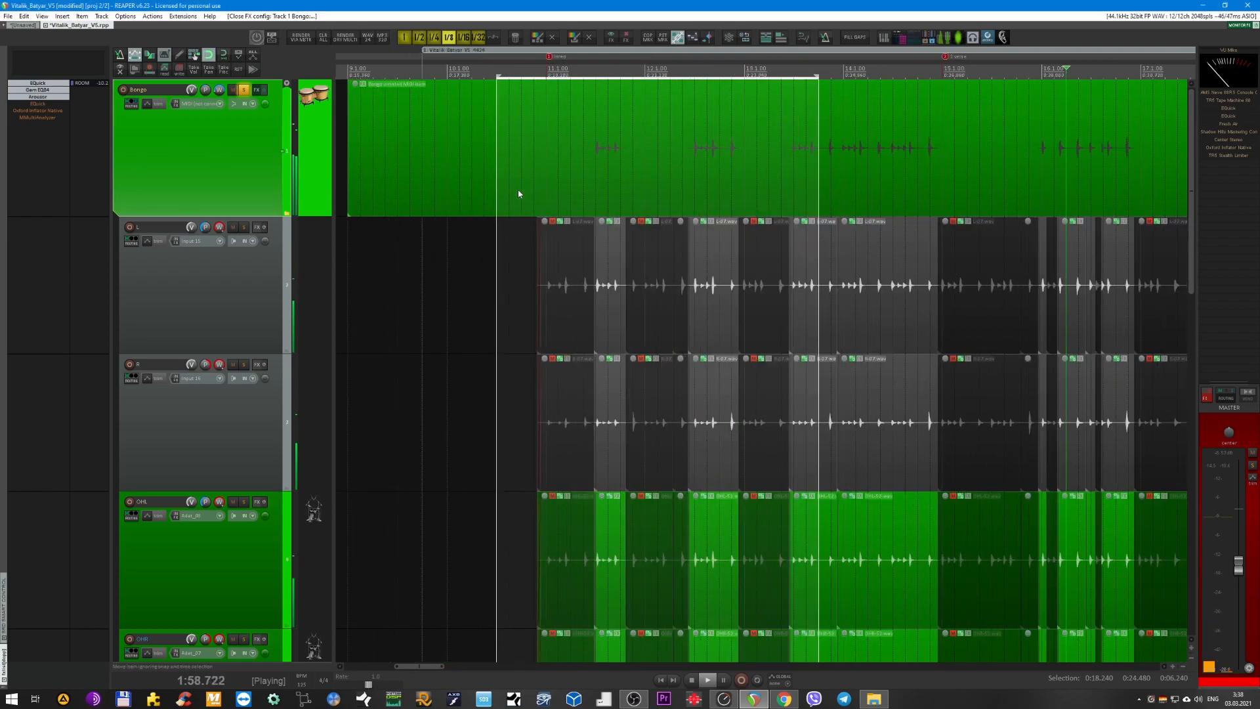
pyautogui.hscroll(2, 534, 192)
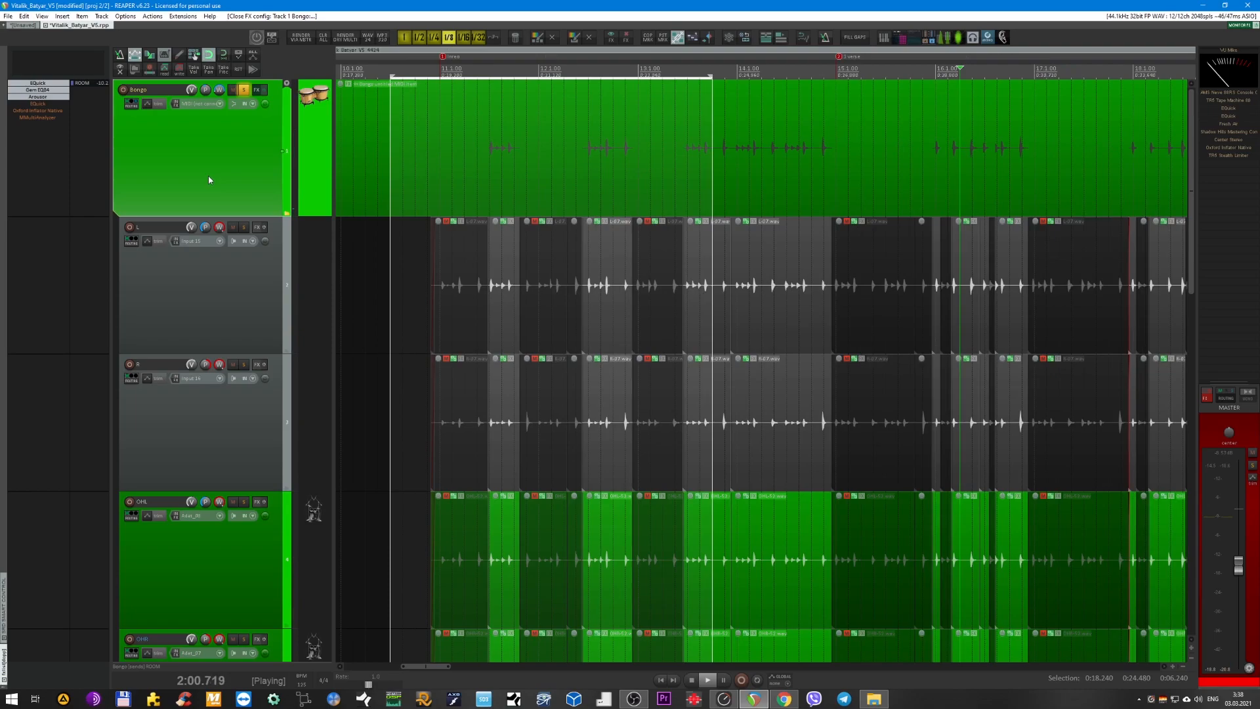
pyautogui.scroll(-2, 604, 210)
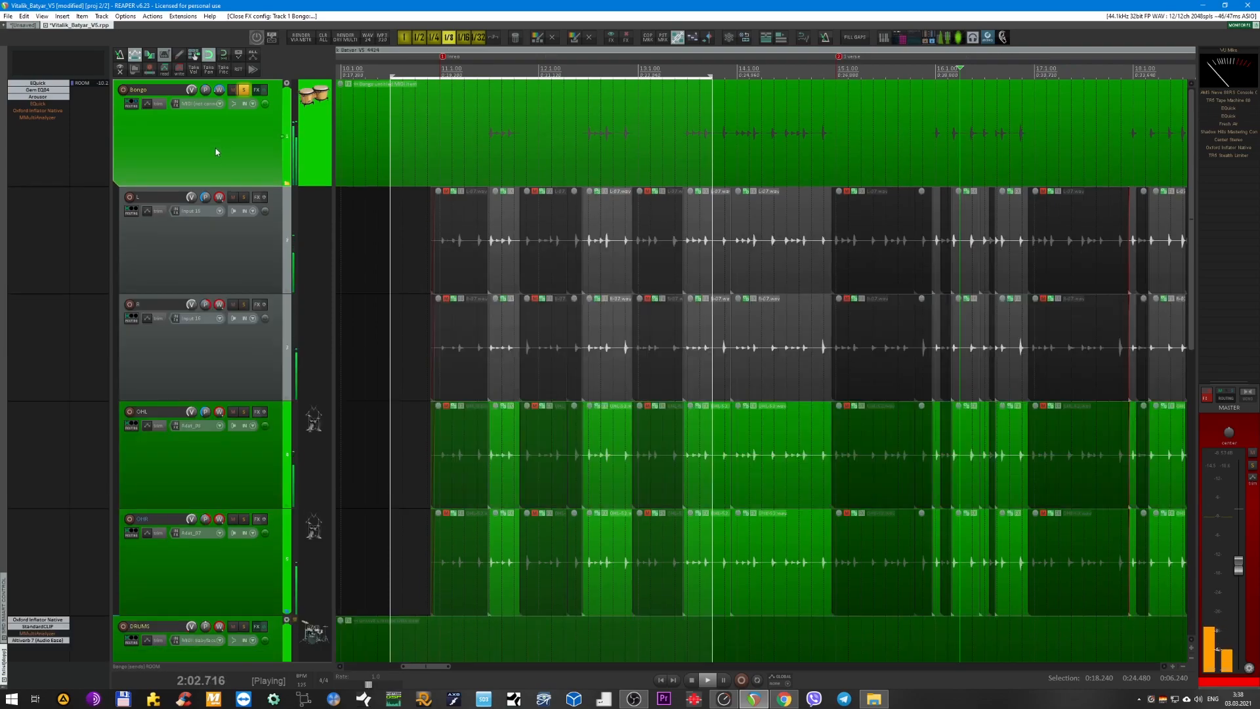
pyautogui.keyDown('shift'); pyautogui.click(41, 105); pyautogui.keyUp('shift')
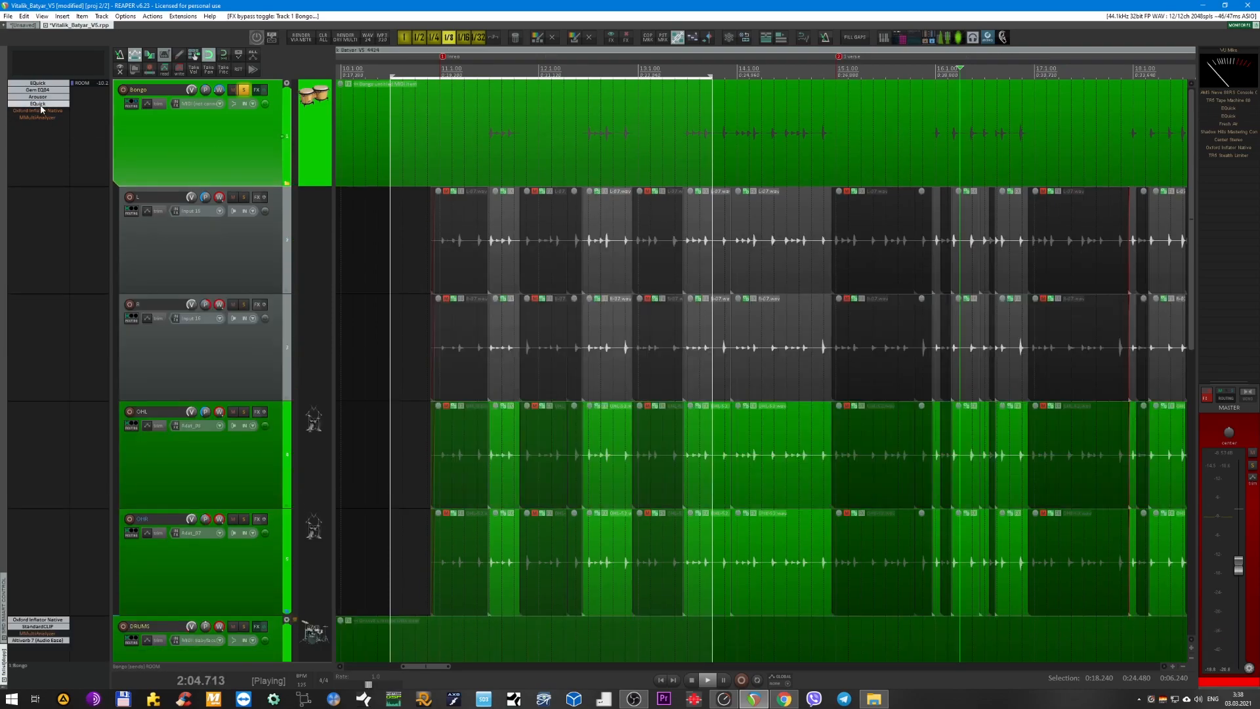
pyautogui.click(41, 105)
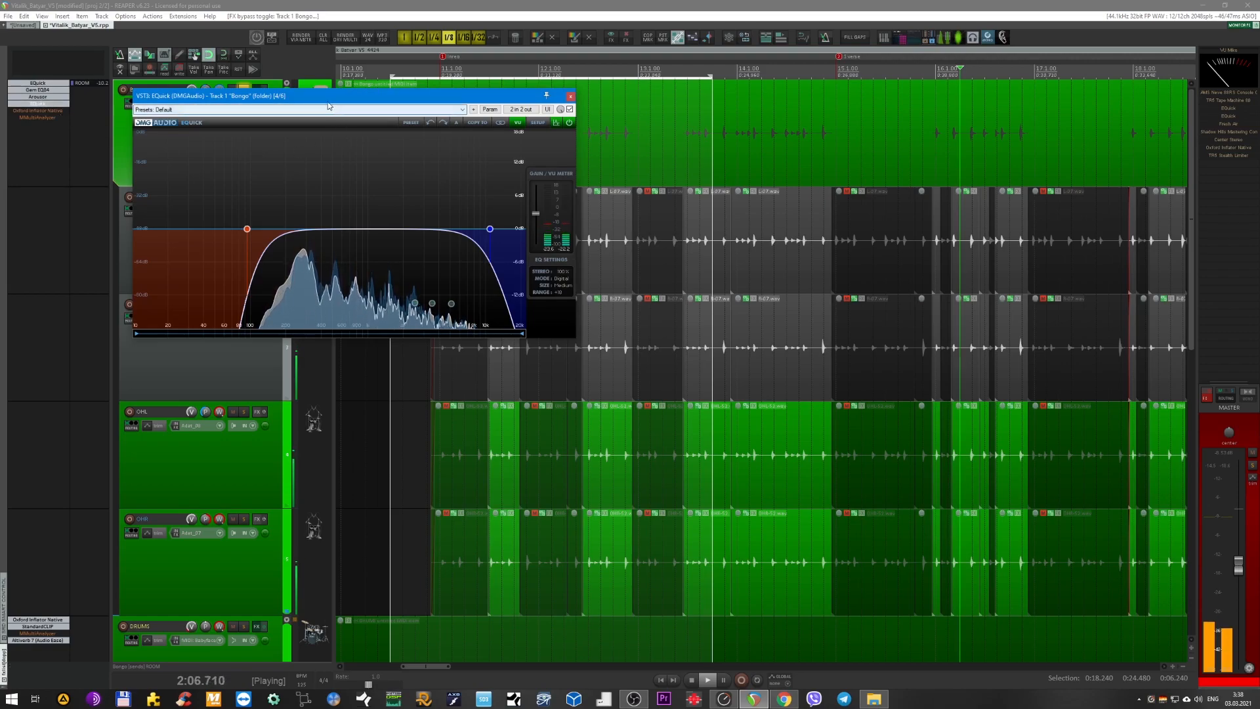
pyautogui.moveTo(296, 96); pyautogui.dragTo(508, 161)
pyautogui.moveTo(468, 302)
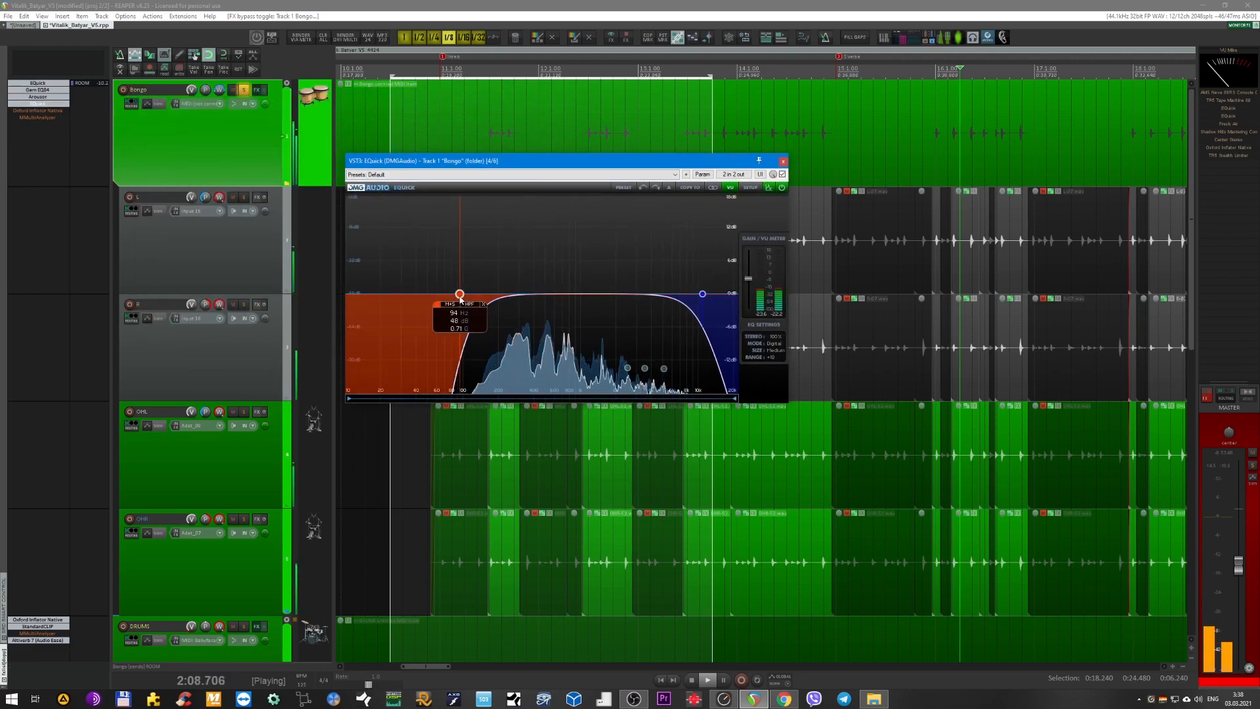
pyautogui.click(702, 294)
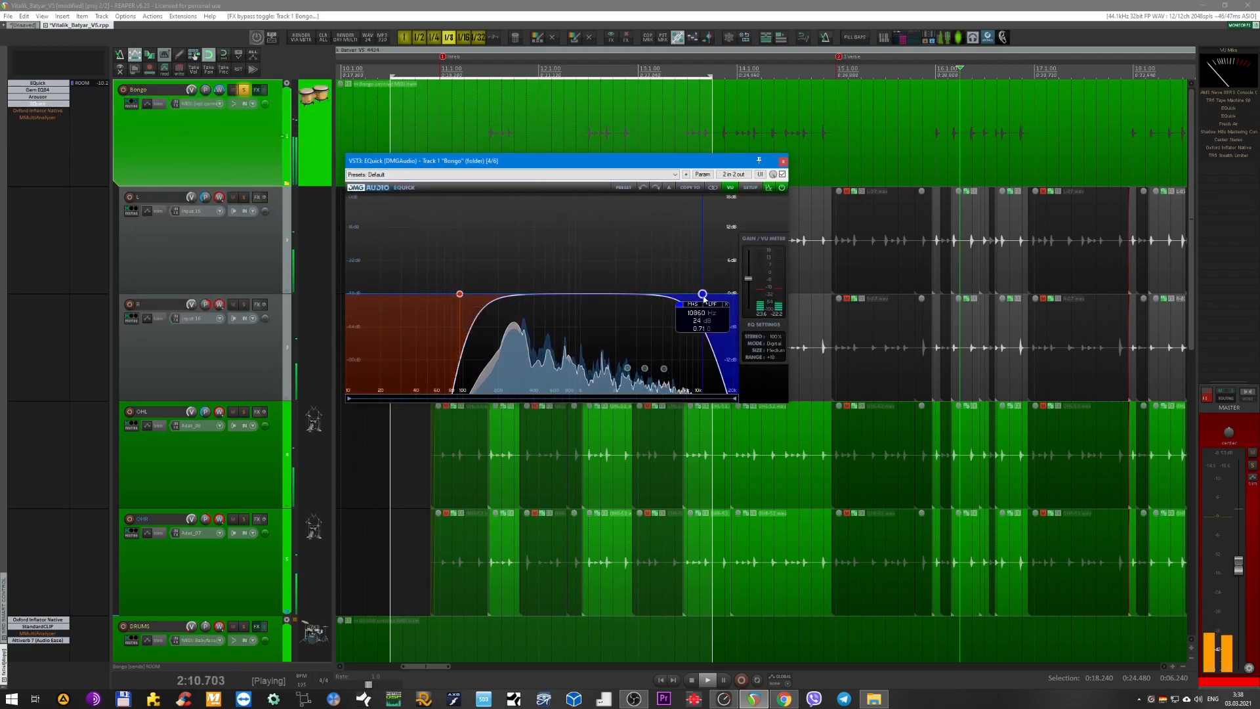
# Restart playback and loop the time range from 0:28.800 to 0:30.480.
pyautogui.press('space')
pyautogui.press('space')
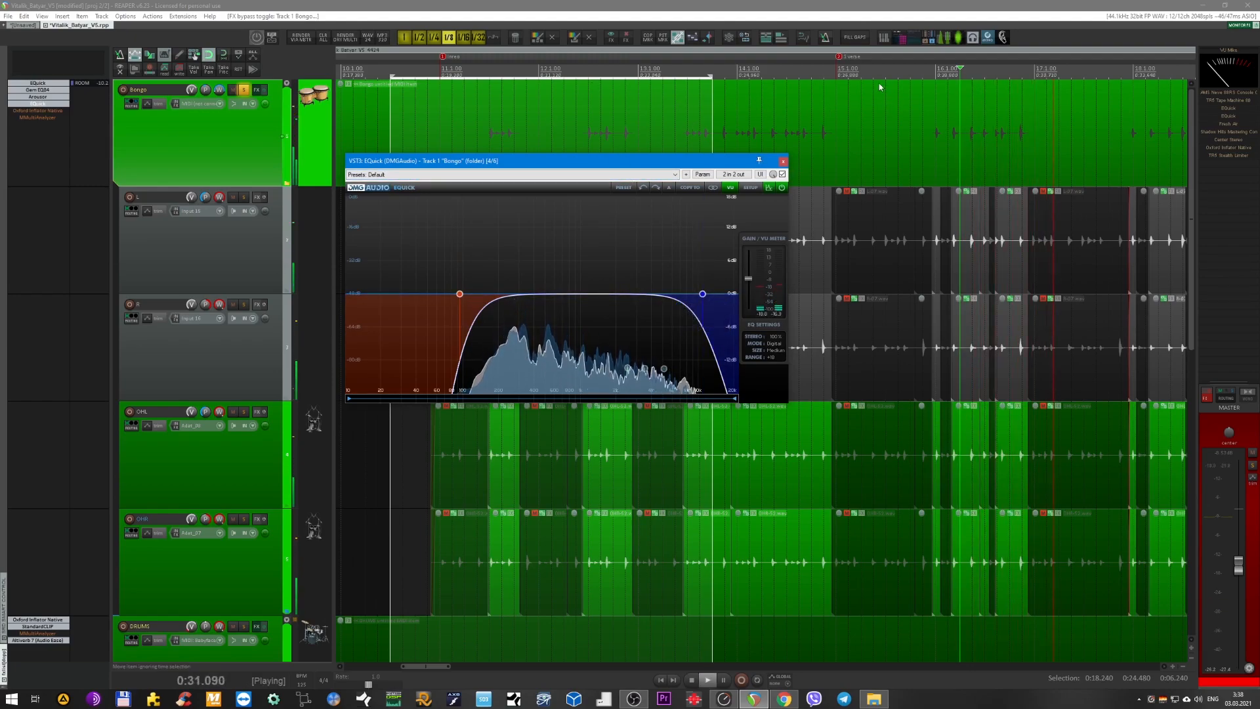
pyautogui.moveTo(935, 73); pyautogui.dragTo(1021, 74)
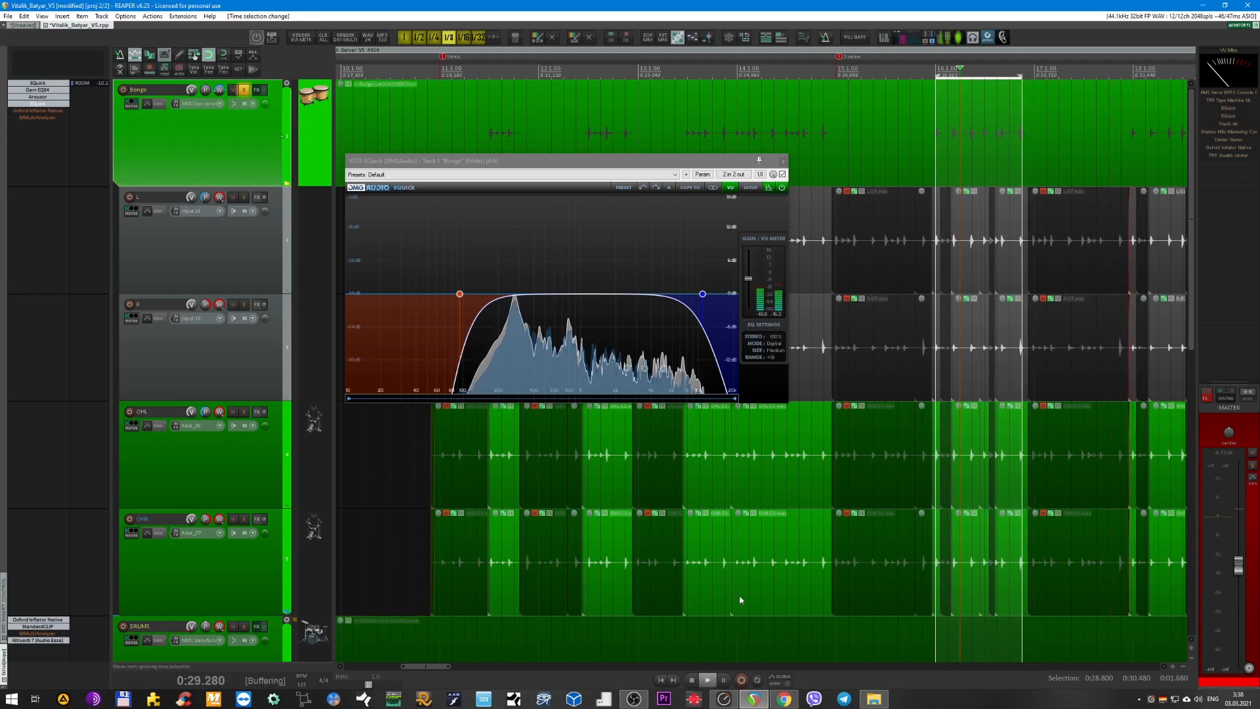
pyautogui.click(756, 681)
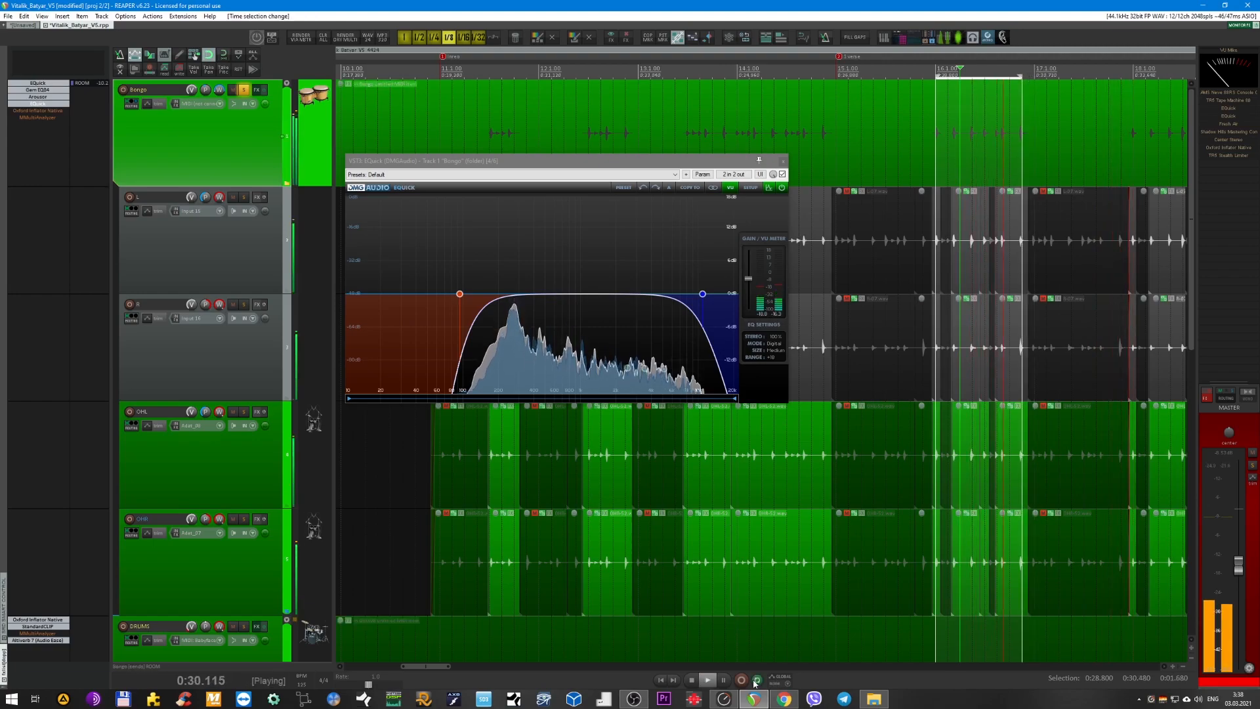
# Compare the looped bongos with the second EQuick bypassed and active, and close its window.
pyautogui.click(782, 174)
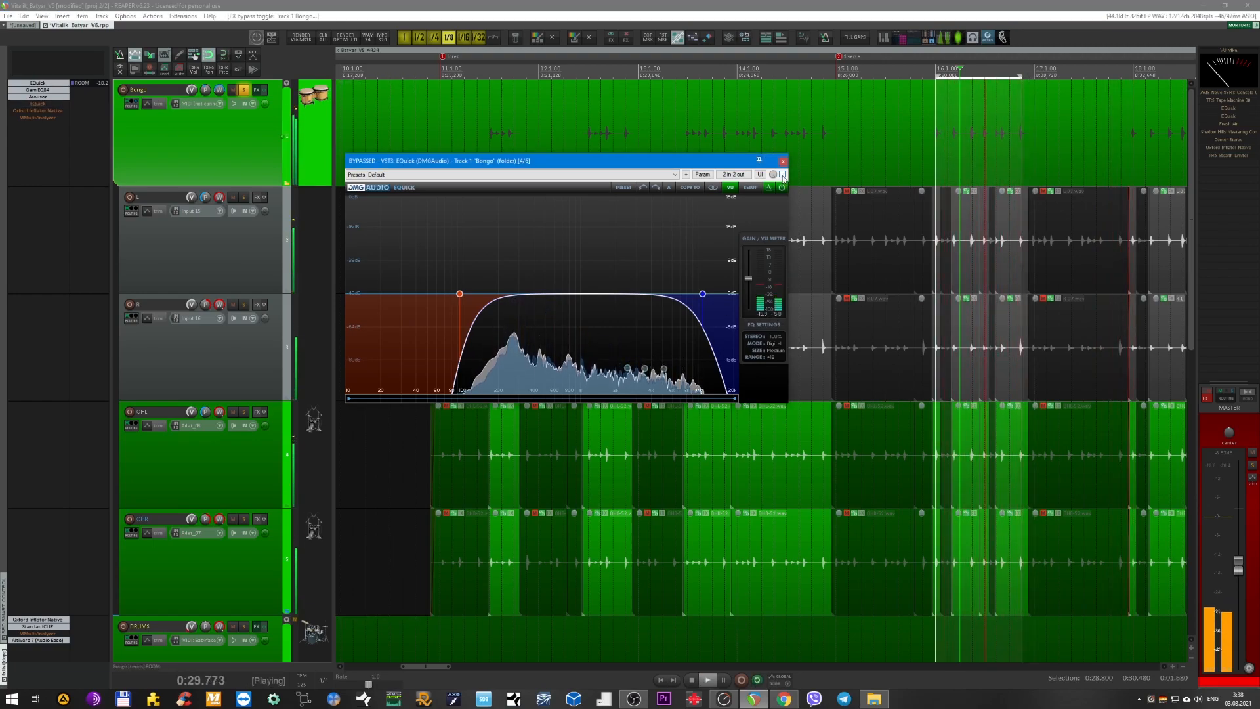
pyautogui.click(781, 175)
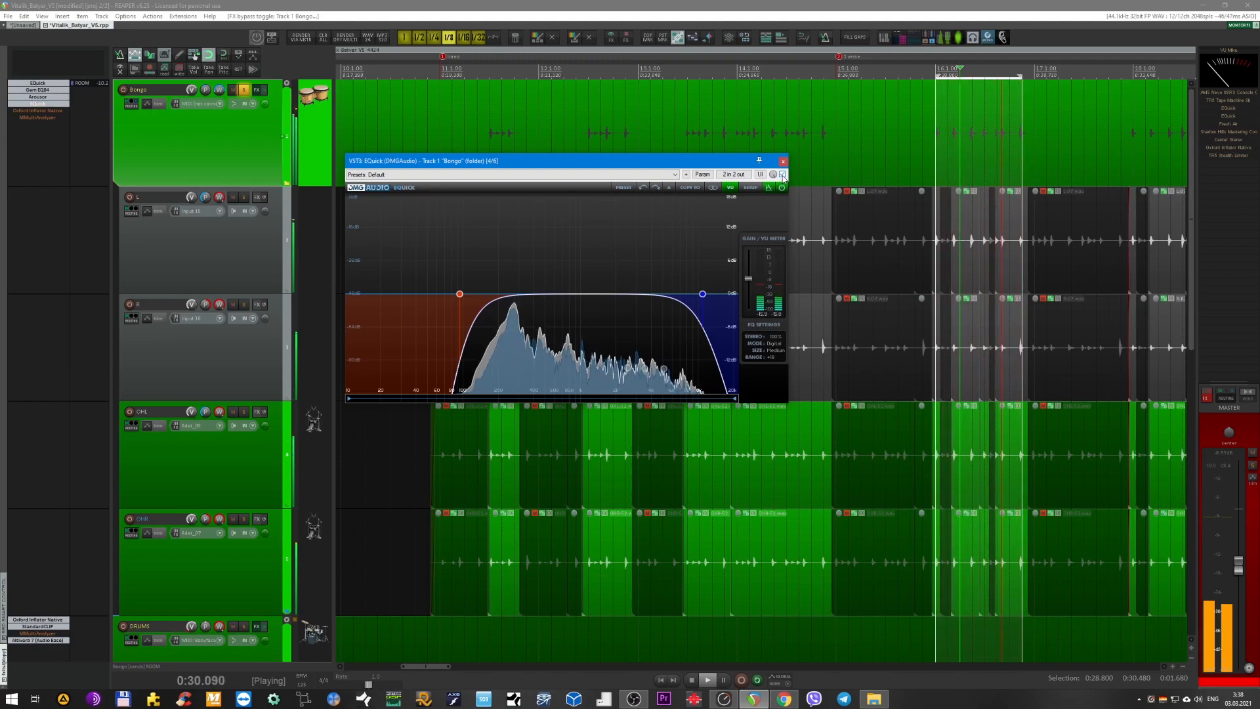
pyautogui.click(783, 162)
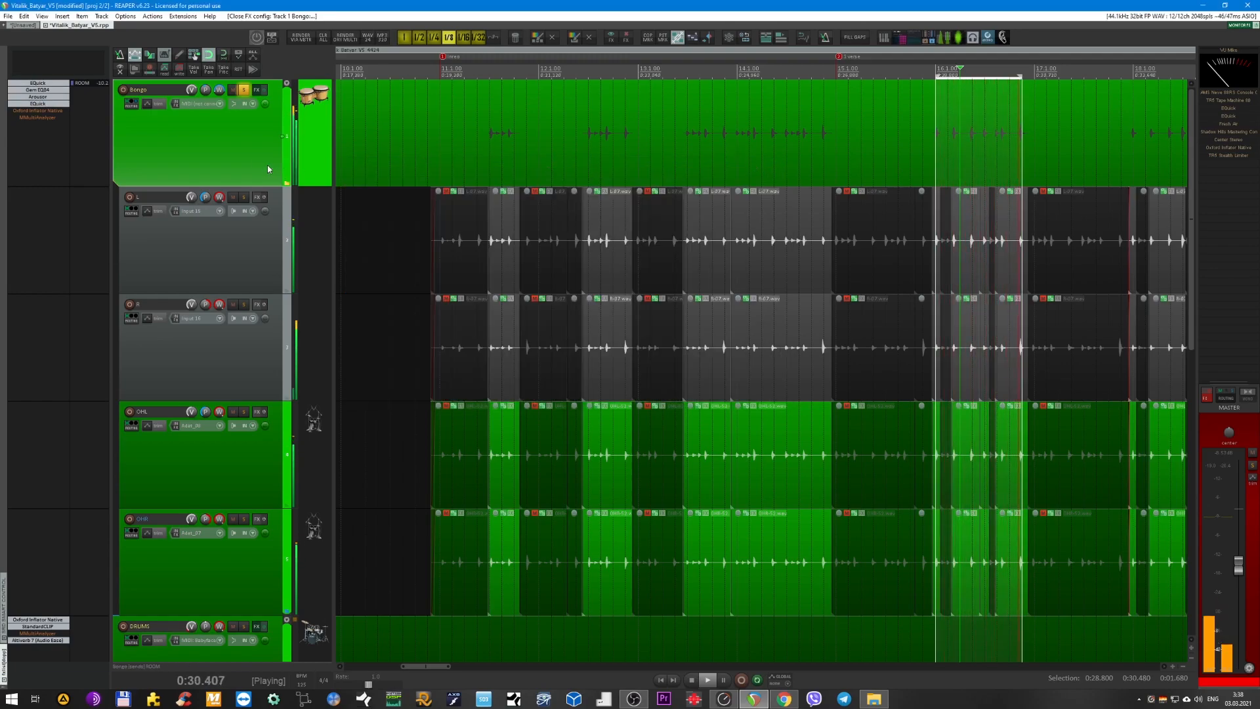
# Re-enable Oxford Inflator Native on the Bongo bus and compare the loop with its effect switched out and in.
pyautogui.click(58, 111)
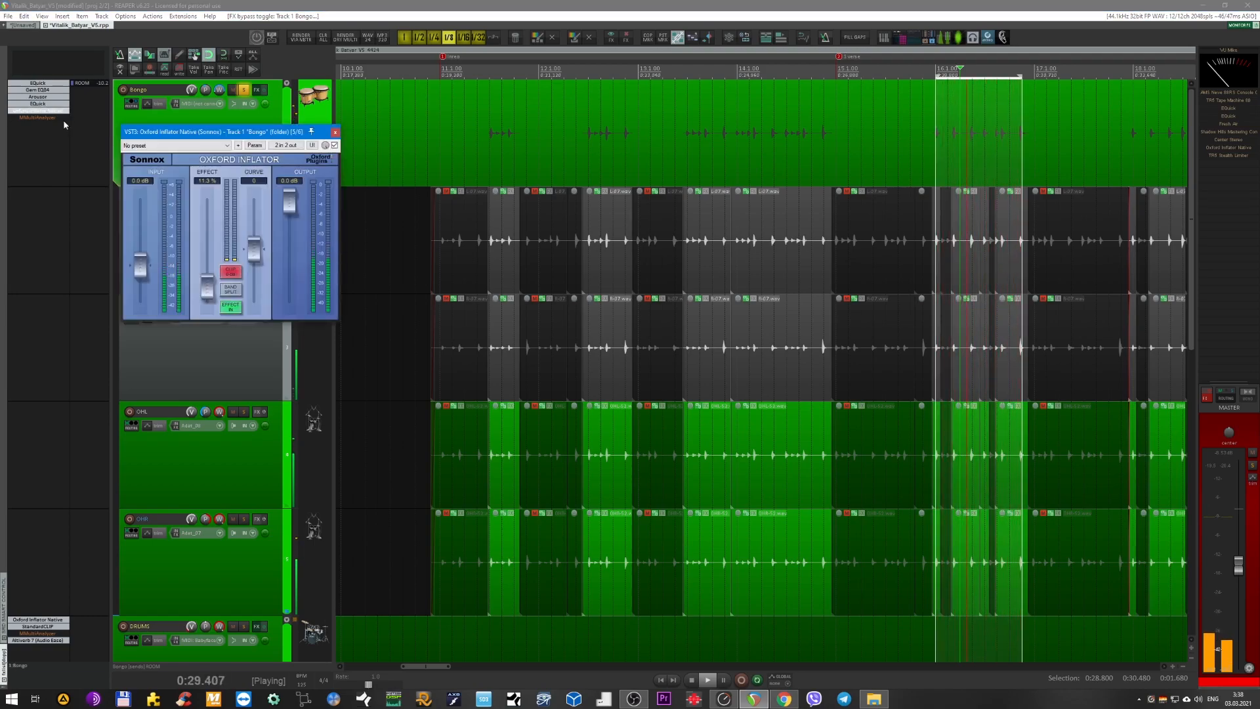
pyautogui.click(231, 307)
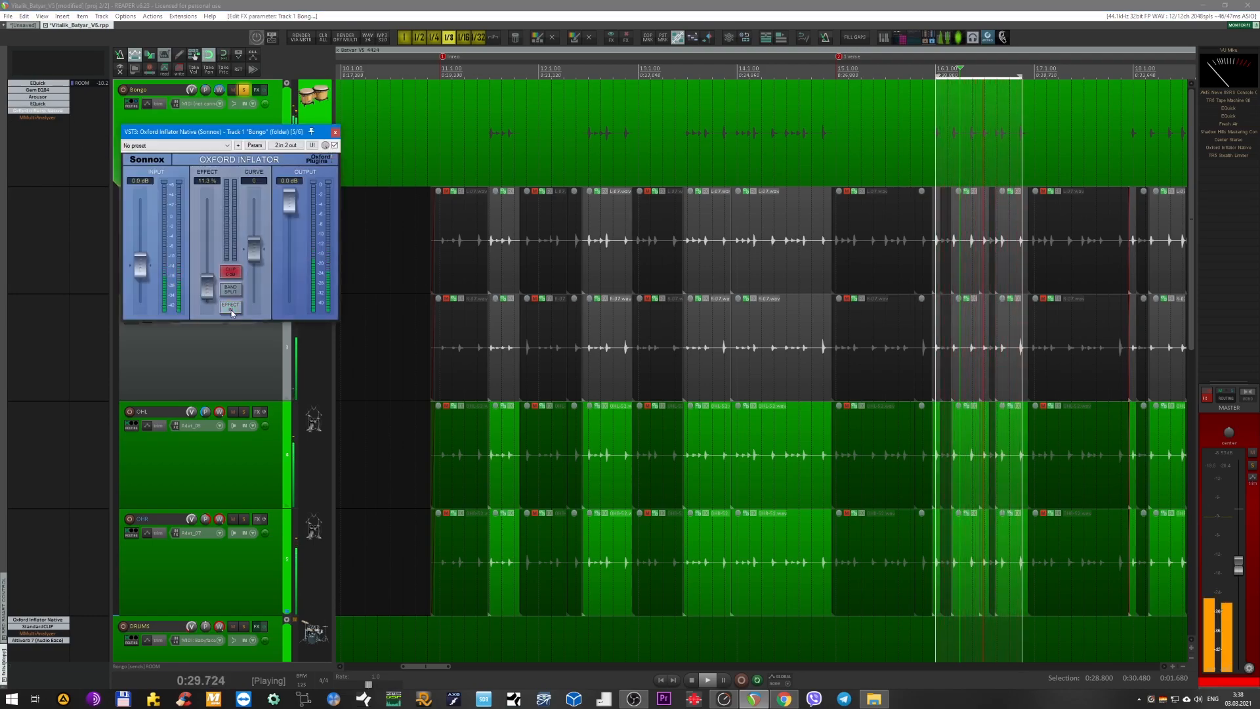
pyautogui.click(231, 311)
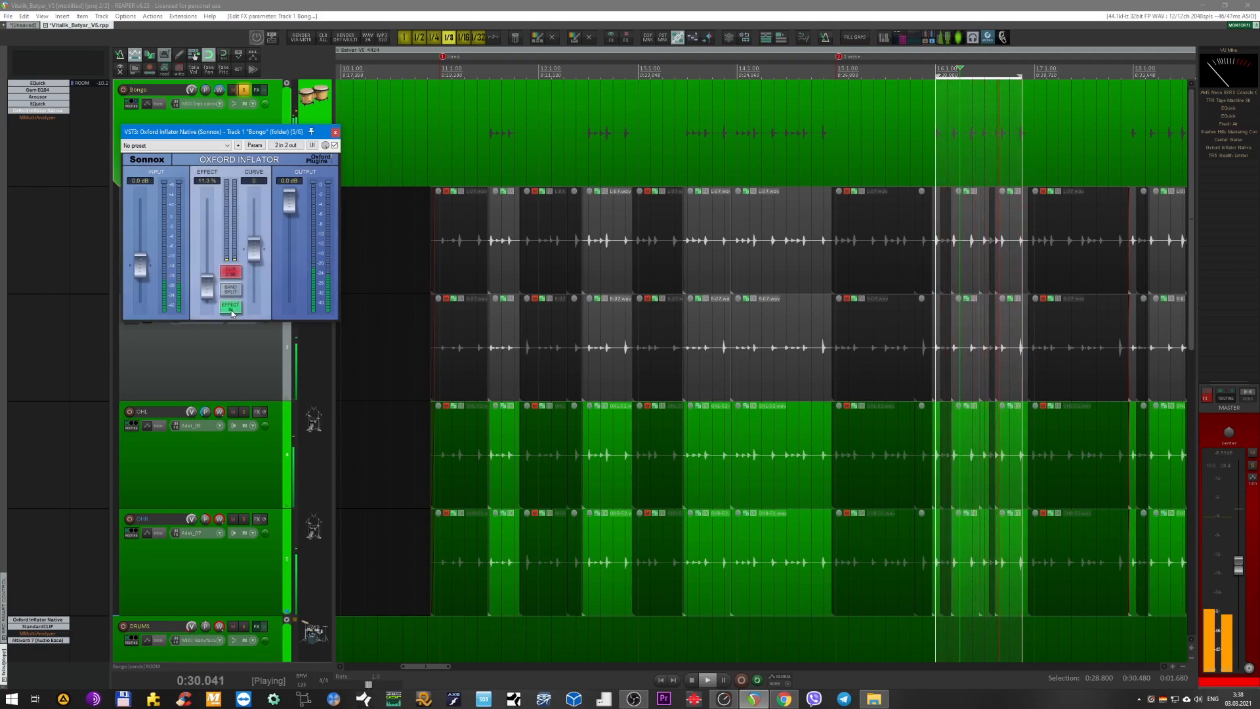
pyautogui.click(231, 311)
pyautogui.click(231, 312)
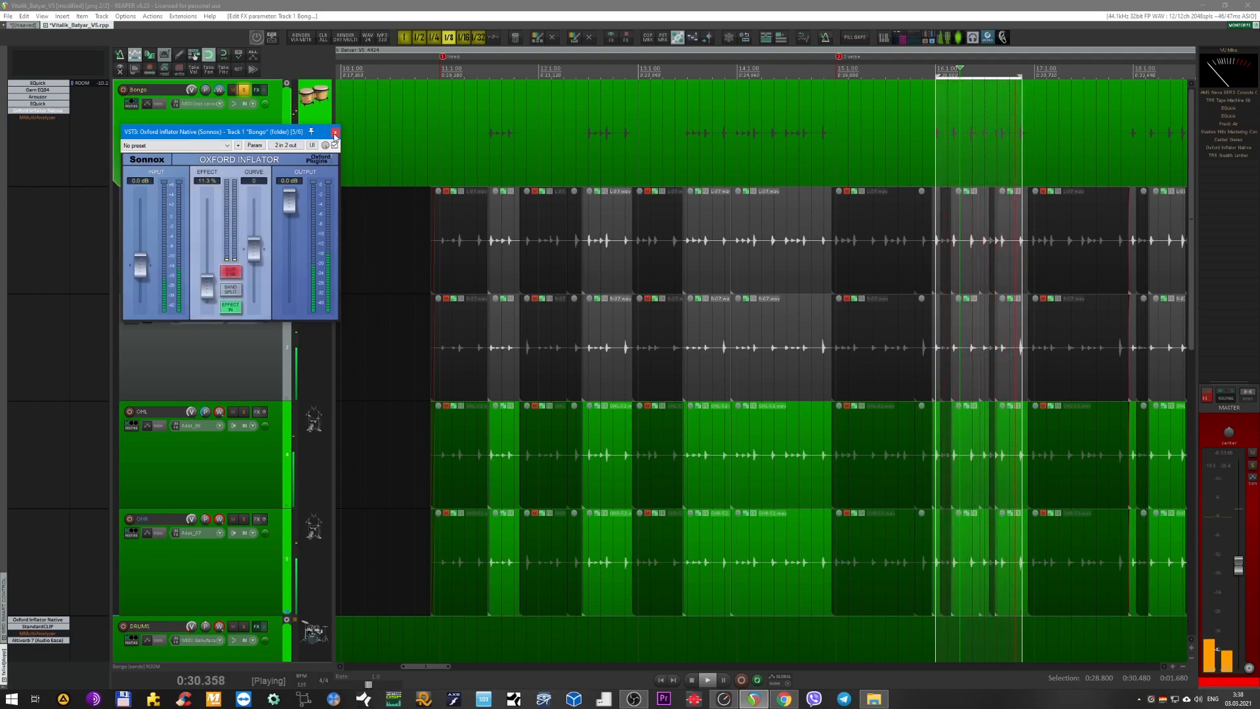
# Close Oxford Inflator Native, briefly view MMultiAnalyzer on the Bongo bus while switching it on, and leave it bypassed and closed.
pyautogui.click(335, 134)
pyautogui.keyDown('shift'); pyautogui.click(49, 120); pyautogui.keyUp('shift')
pyautogui.click(49, 120)
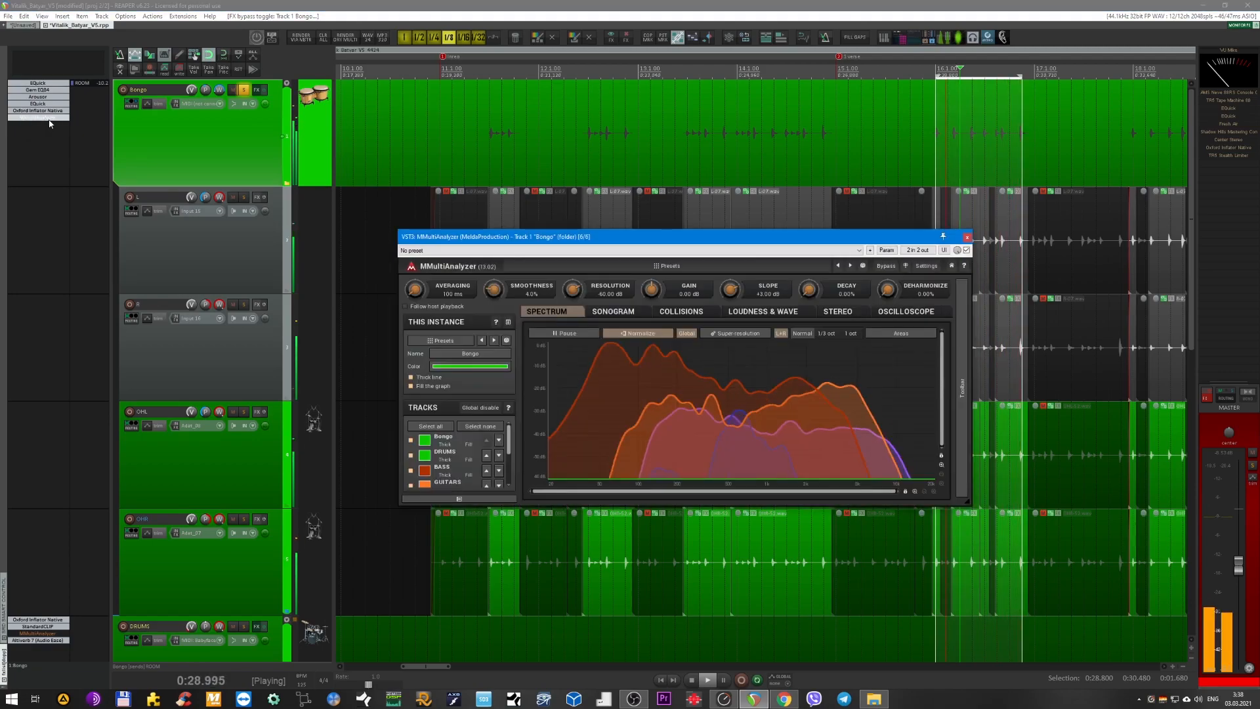
pyautogui.keyDown('shift'); pyautogui.click(50, 118); pyautogui.keyUp('shift')
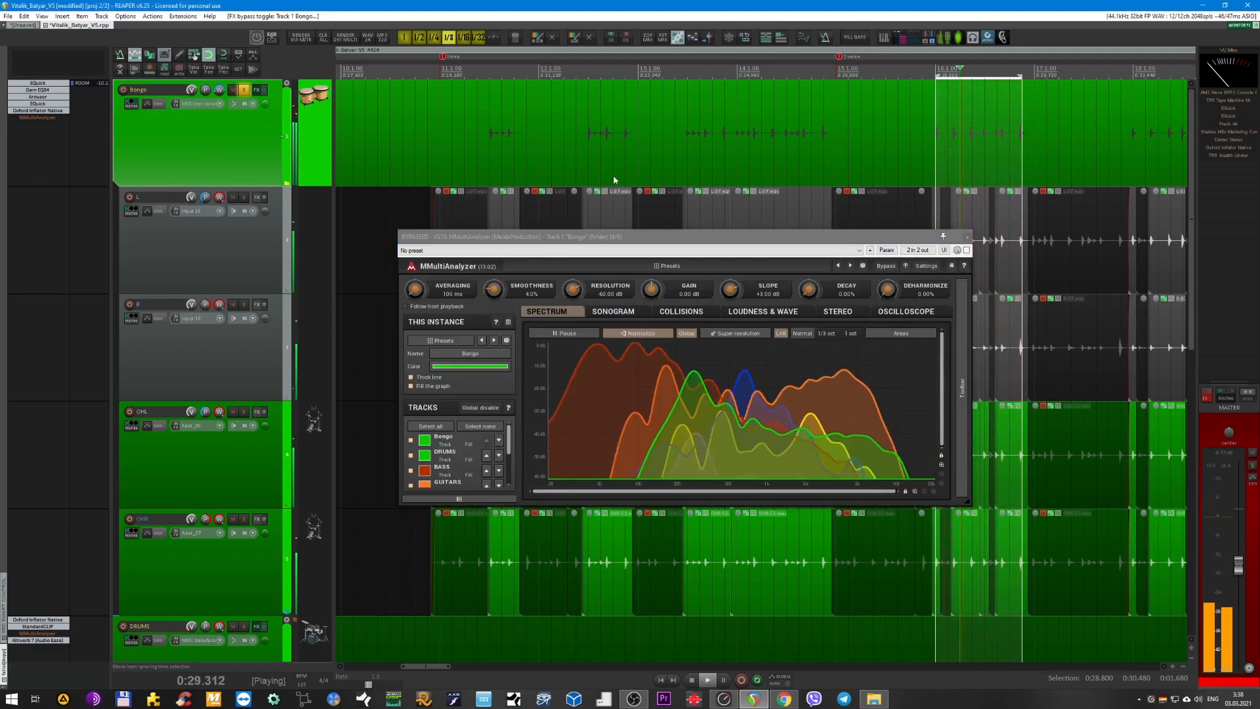
pyautogui.click(967, 236)
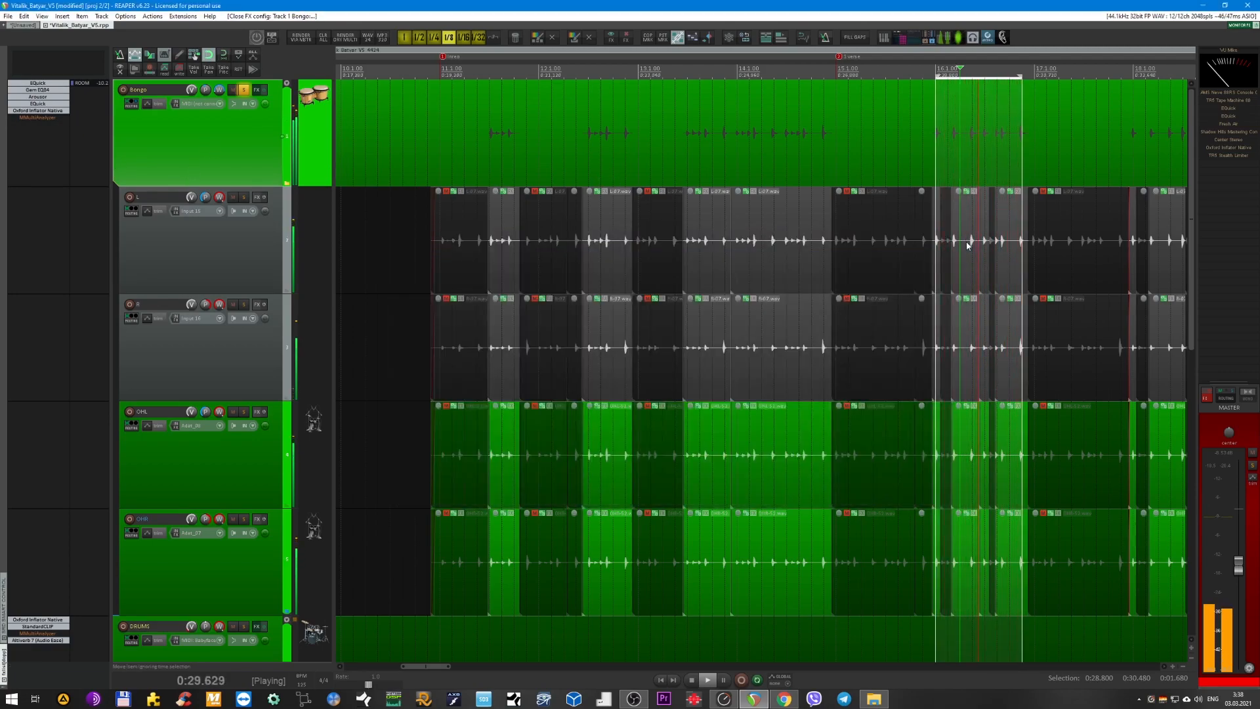
# Stop playback, unsolo the Bongo bus and collapse its child tracks.
pyautogui.press('space')
pyautogui.scroll(-6, 710, 277)
pyautogui.press('F6')
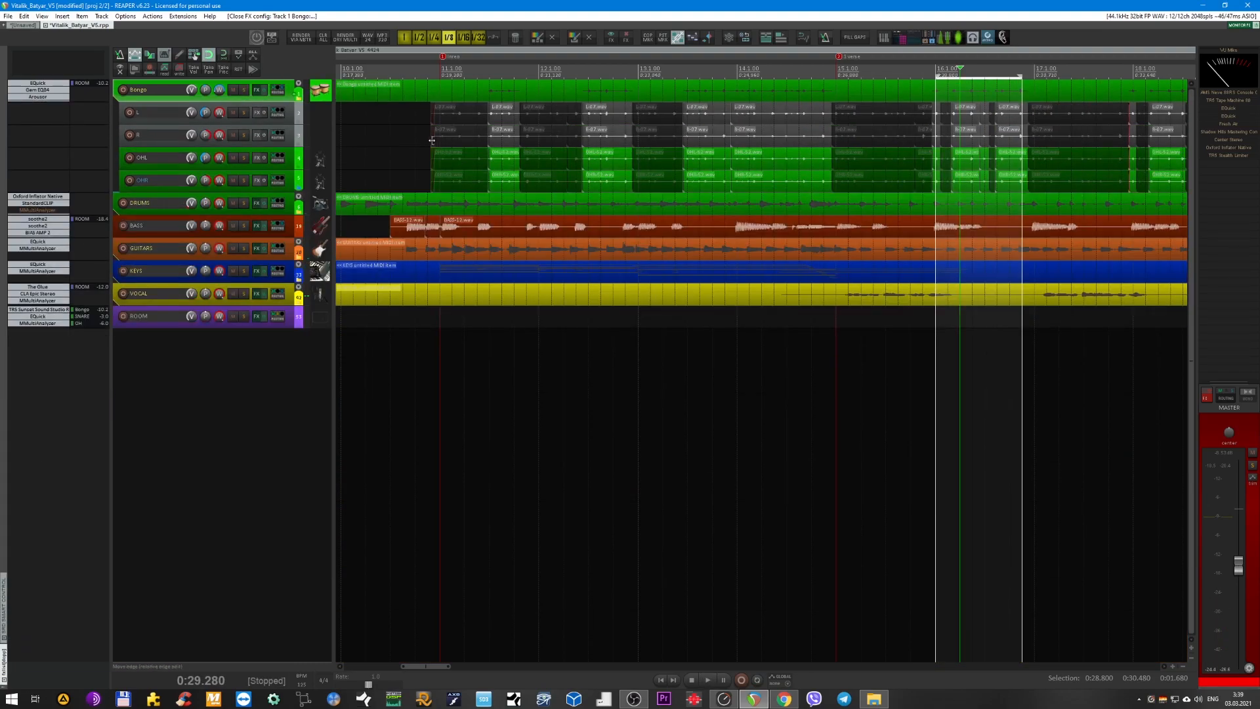
pyautogui.scroll(5, 413, 128)
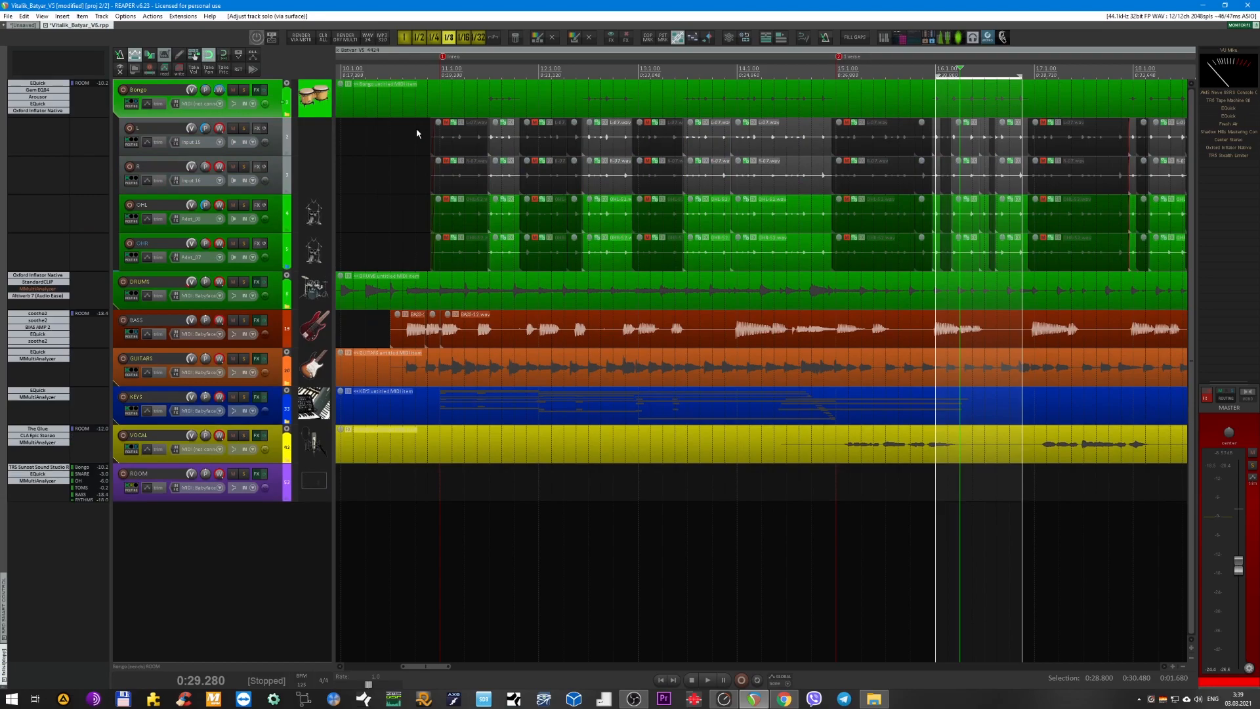
pyautogui.press('h')
pyautogui.scroll(4, 420, 134)
pyautogui.scroll(2, 299, 155)
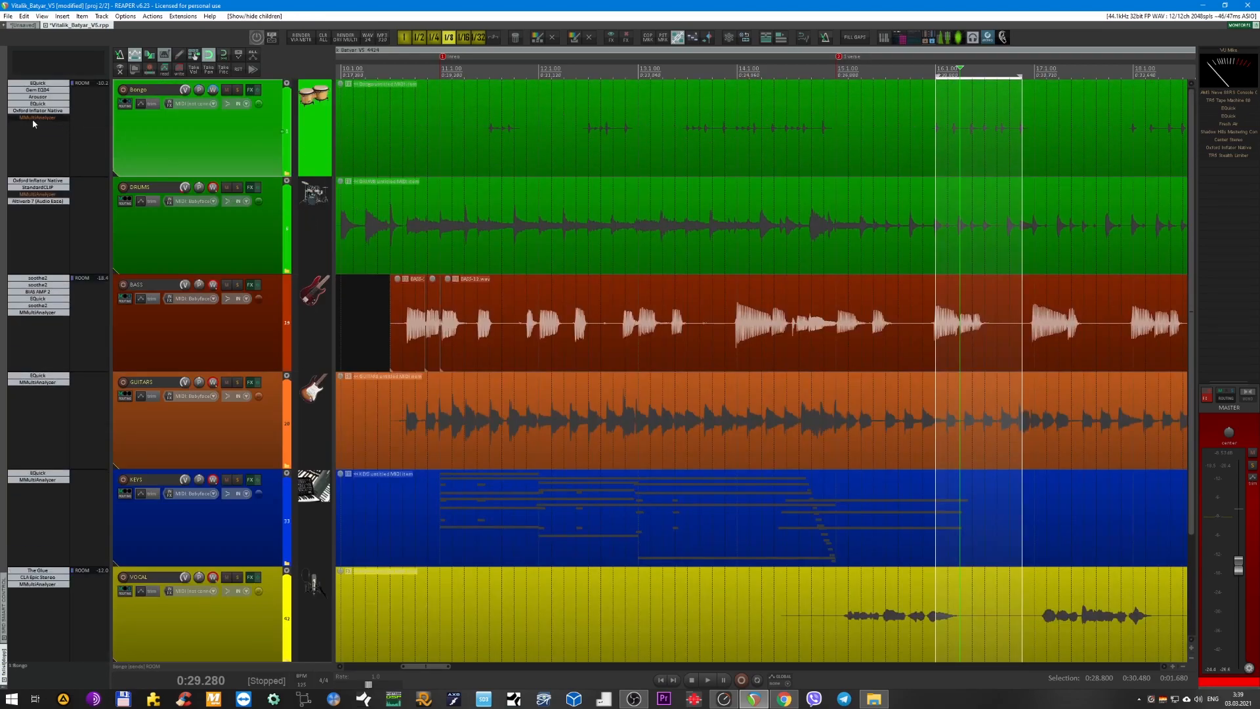
# Solo the BASS track and play it from about 0:23.
pyautogui.scroll(-3, 399, 283)
pyautogui.click(237, 154)
pyautogui.press('space')
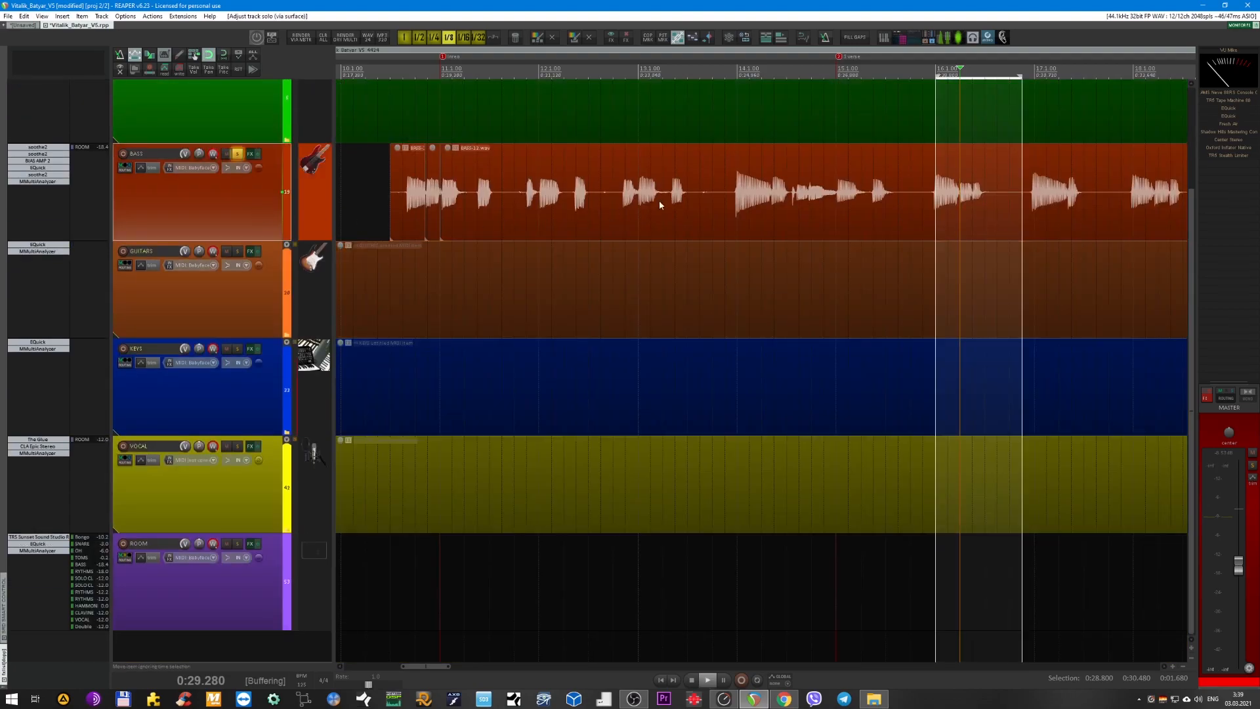
pyautogui.scroll(-4, 677, 202)
pyautogui.click(661, 73)
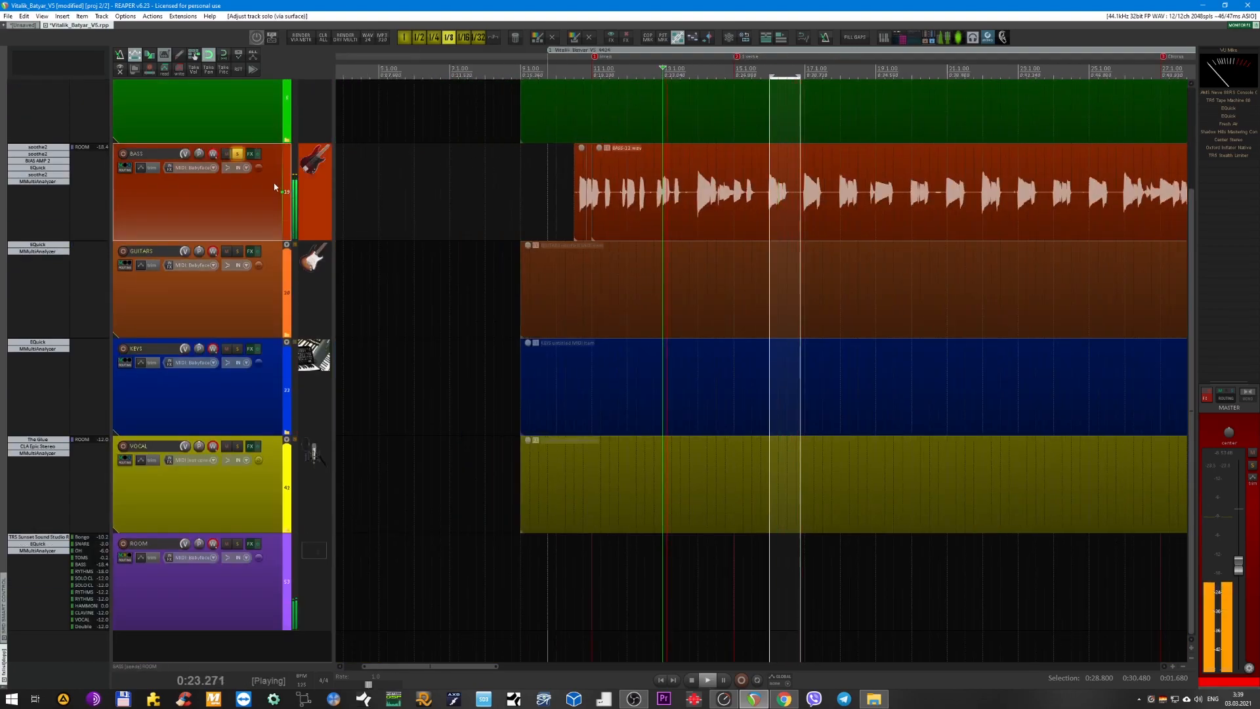
# Stop playback and bypass all six effects on the BASS track.
pyautogui.press('space')
pyautogui.keyDown('shift'); pyautogui.click(47, 182); pyautogui.keyUp('shift')
pyautogui.keyDown('shift'); pyautogui.click(45, 176); pyautogui.keyUp('shift')
pyautogui.keyDown('shift'); pyautogui.click(44, 168); pyautogui.keyUp('shift')
pyautogui.keyDown('shift'); pyautogui.click(42, 161); pyautogui.keyUp('shift')
pyautogui.keyDown('shift'); pyautogui.click(41, 154); pyautogui.keyUp('shift')
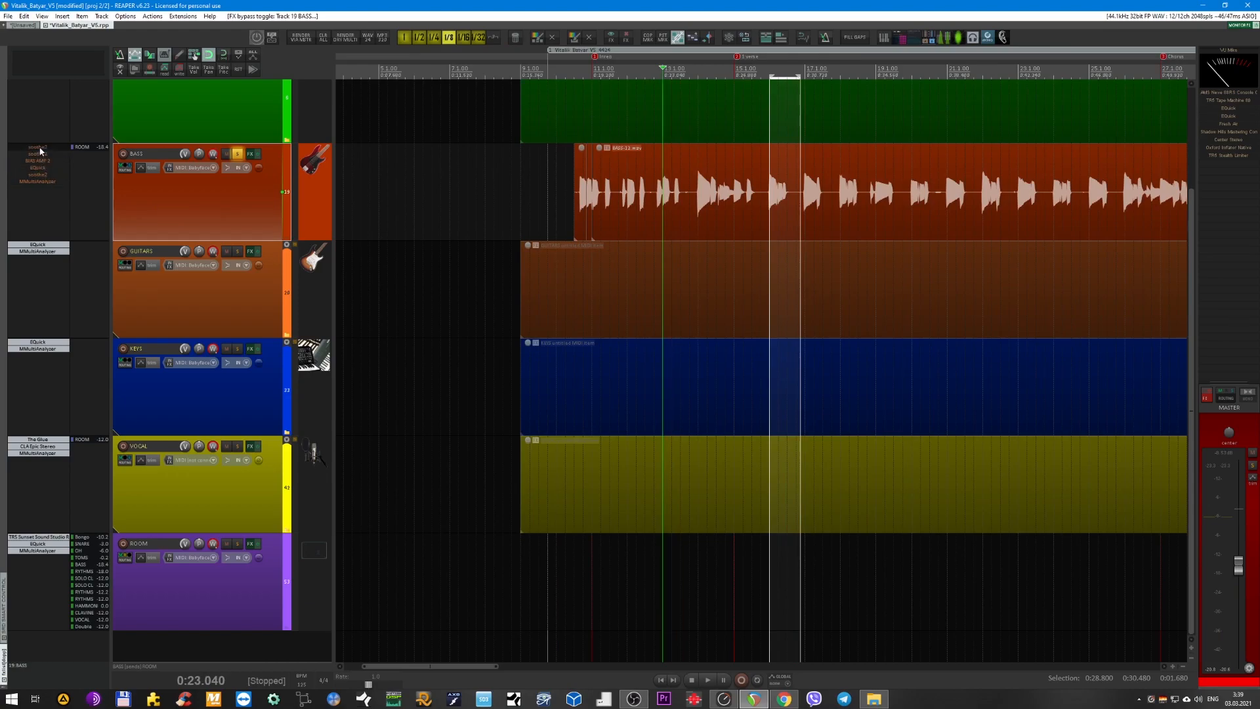
# Play the unprocessed bass and loop the time range from 0:18.240 to 0:29.760.
pyautogui.scroll(4, 594, 197)
pyautogui.press('space')
pyautogui.scroll(-4, 727, 157)
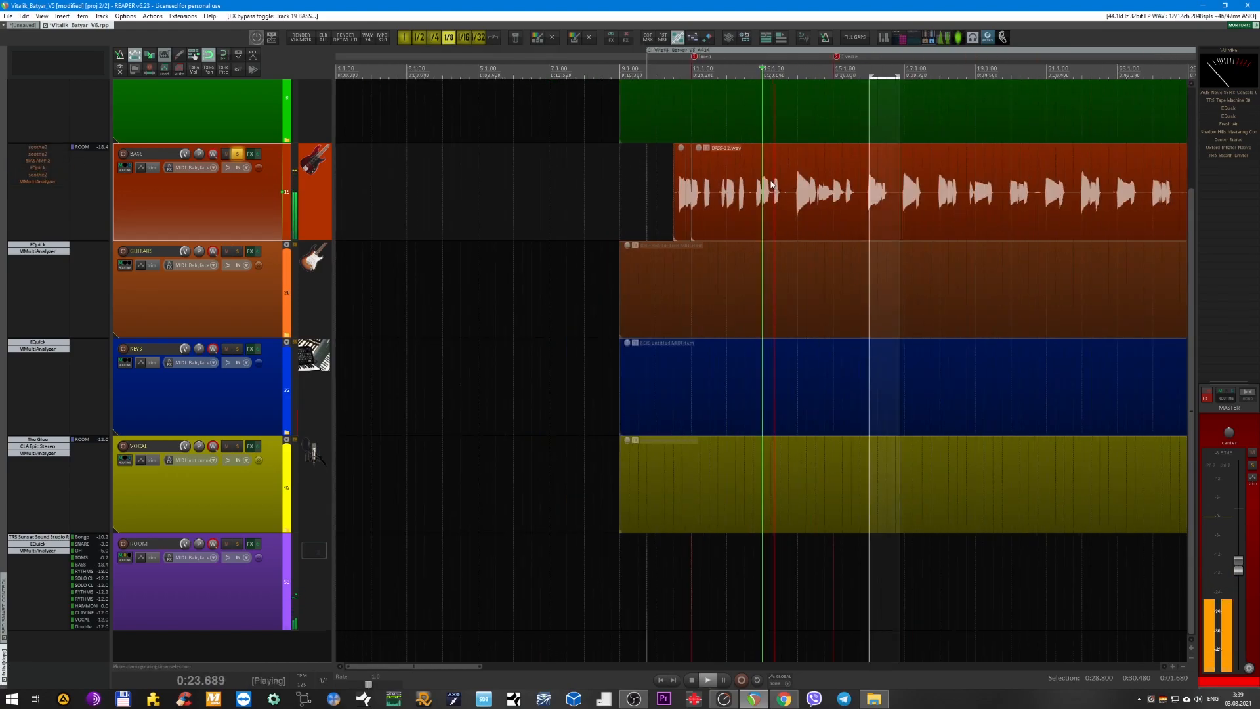
pyautogui.moveTo(674, 90); pyautogui.dragTo(887, 103)
pyautogui.scroll(2, 676, 420)
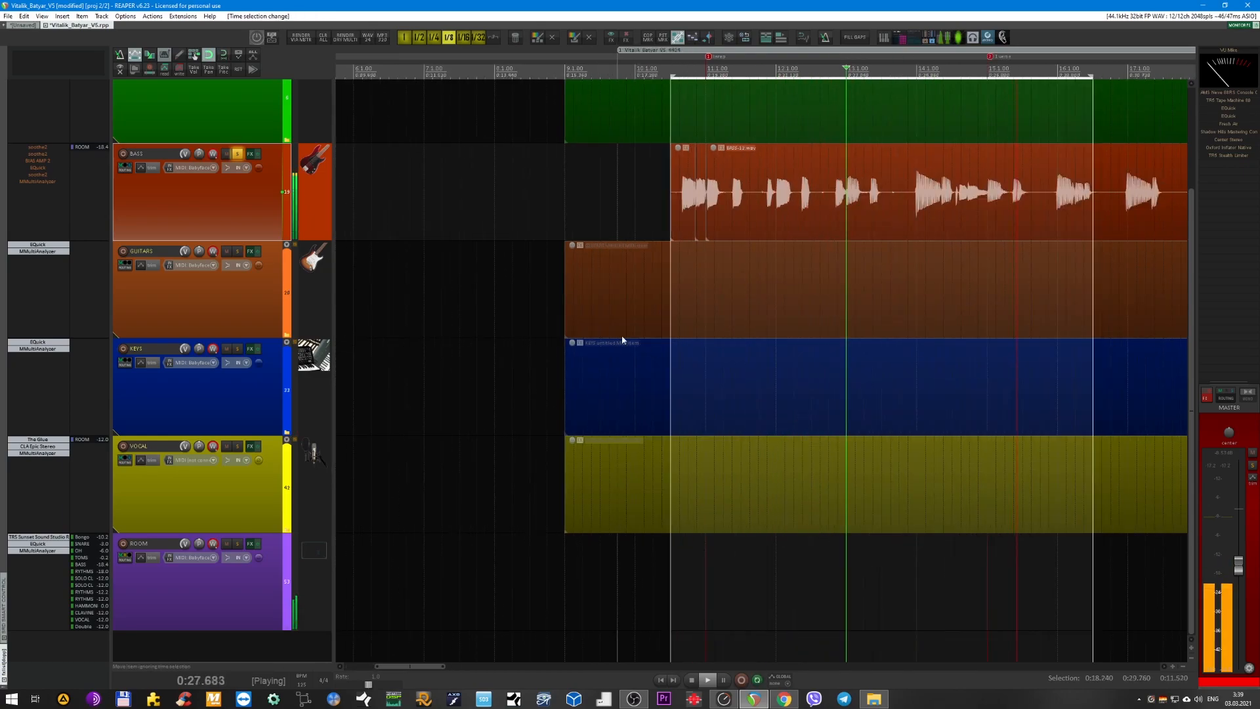
# Re-enable the first soothe2 on the BASS track and watch its resonance reduction while the loop plays.
pyautogui.click(44, 150)
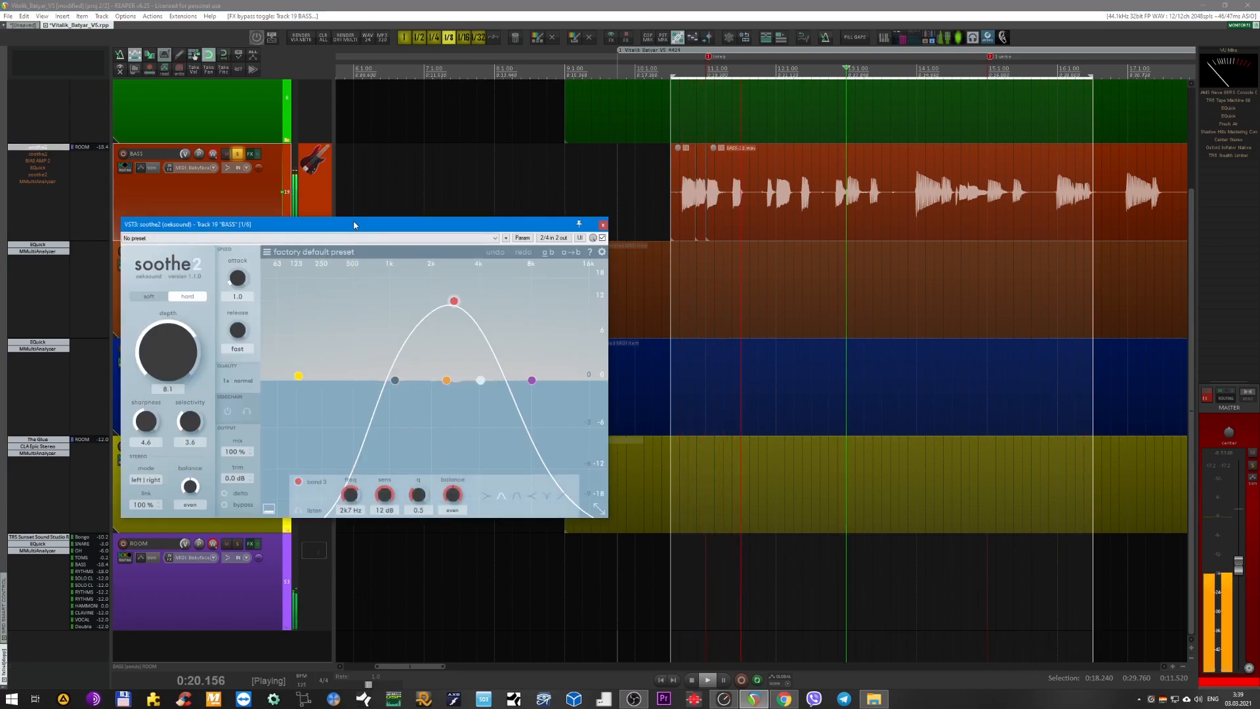
pyautogui.moveTo(354, 225); pyautogui.dragTo(583, 240)
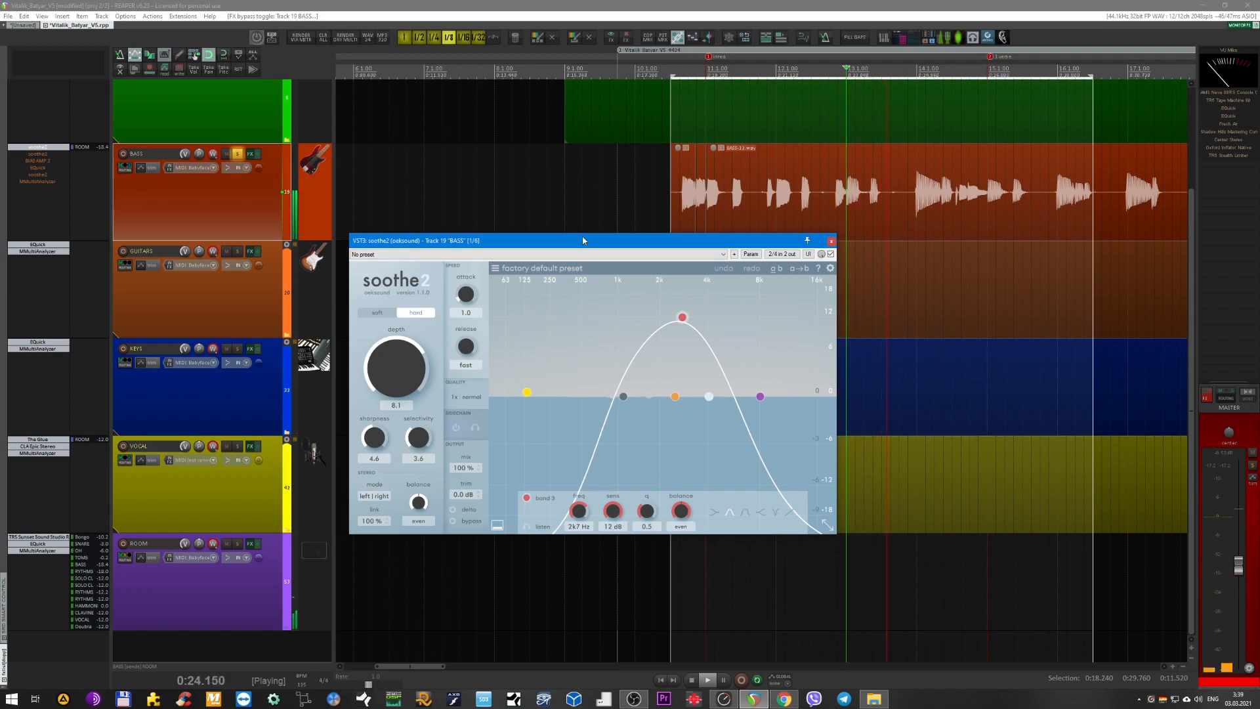
pyautogui.moveTo(583, 241); pyautogui.dragTo(587, 249)
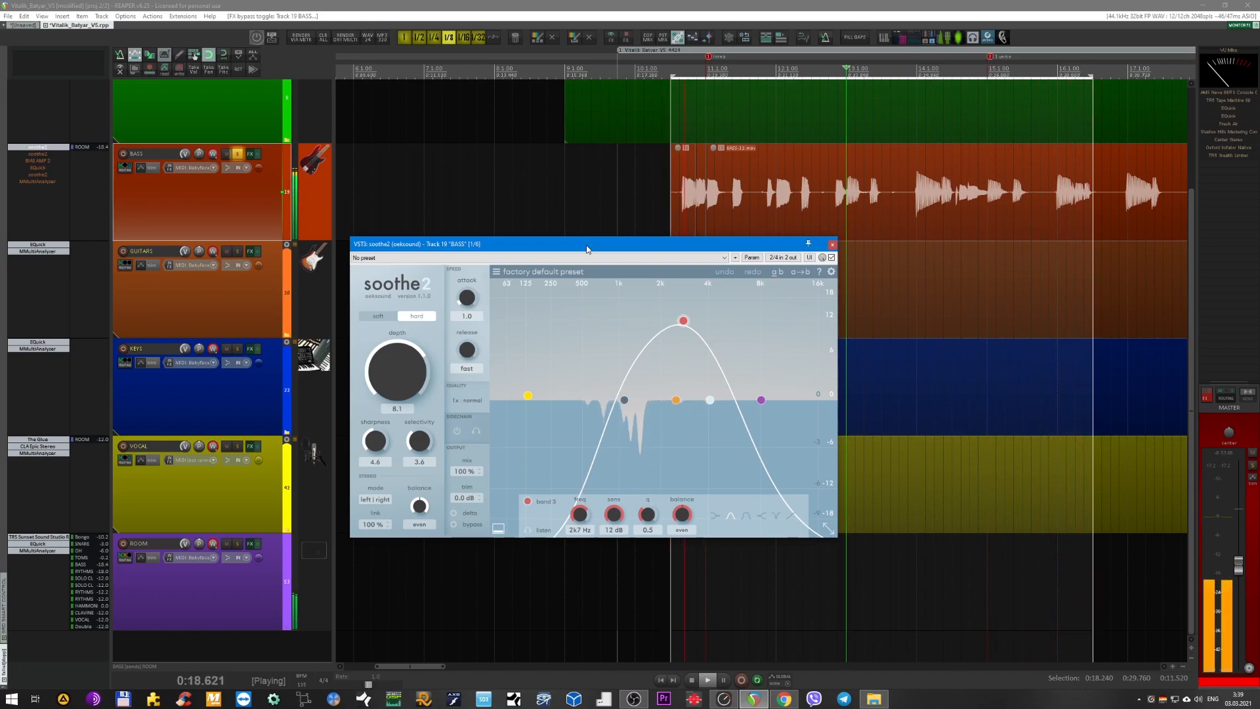
pyautogui.moveTo(586, 249); pyautogui.dragTo(641, 239)
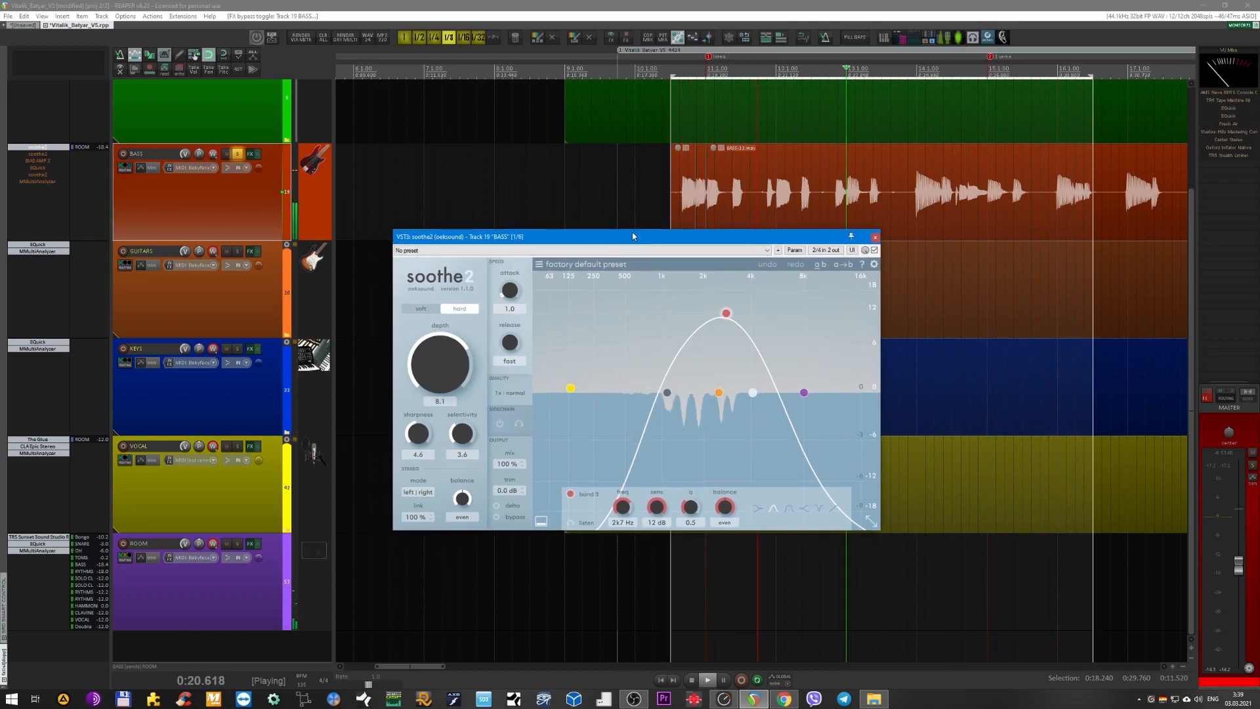
pyautogui.click(168, 209)
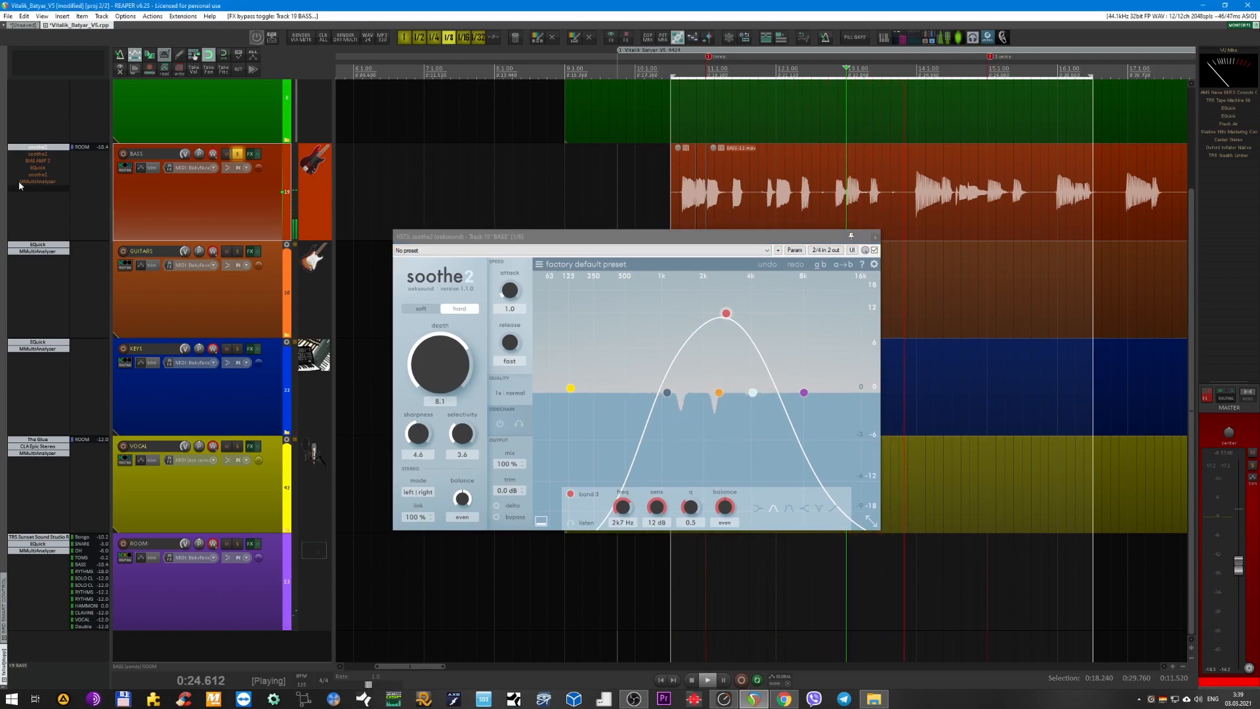
# Re-enable the second soothe2 on BASS, close the first one's window, compare the second bypassed and active, and close it.
pyautogui.click(38, 154)
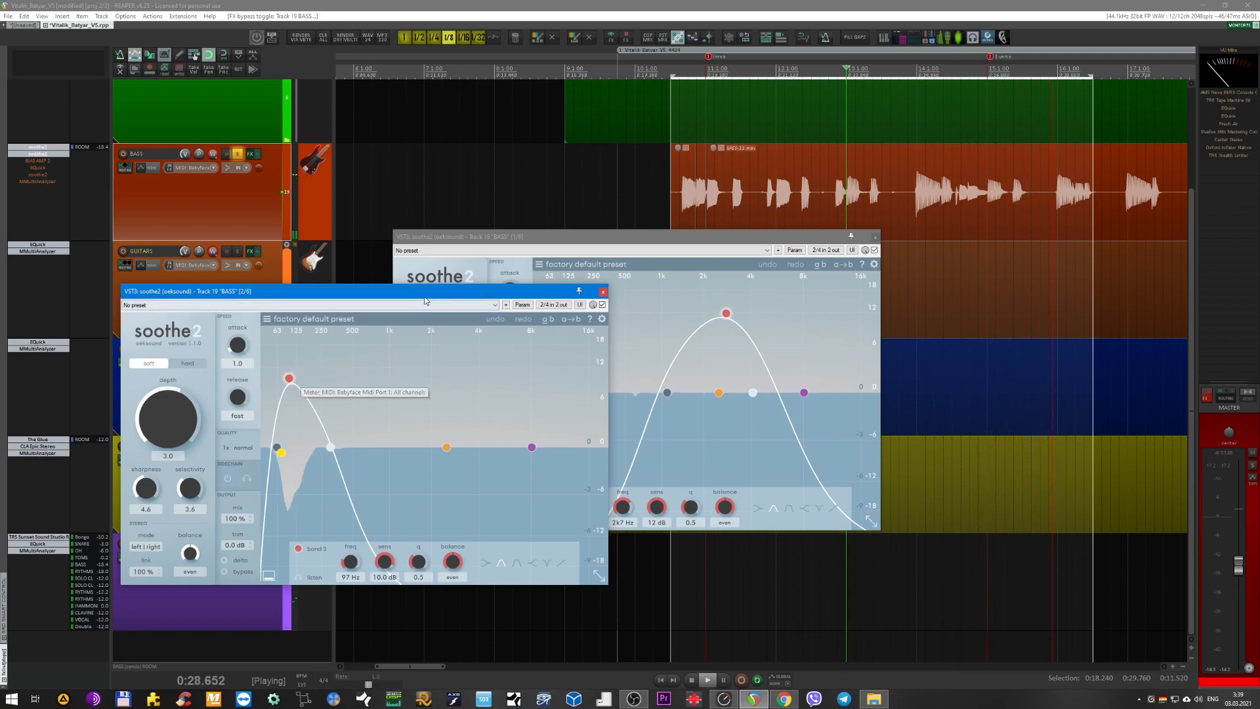
pyautogui.moveTo(426, 301); pyautogui.dragTo(503, 308)
pyautogui.click(877, 237)
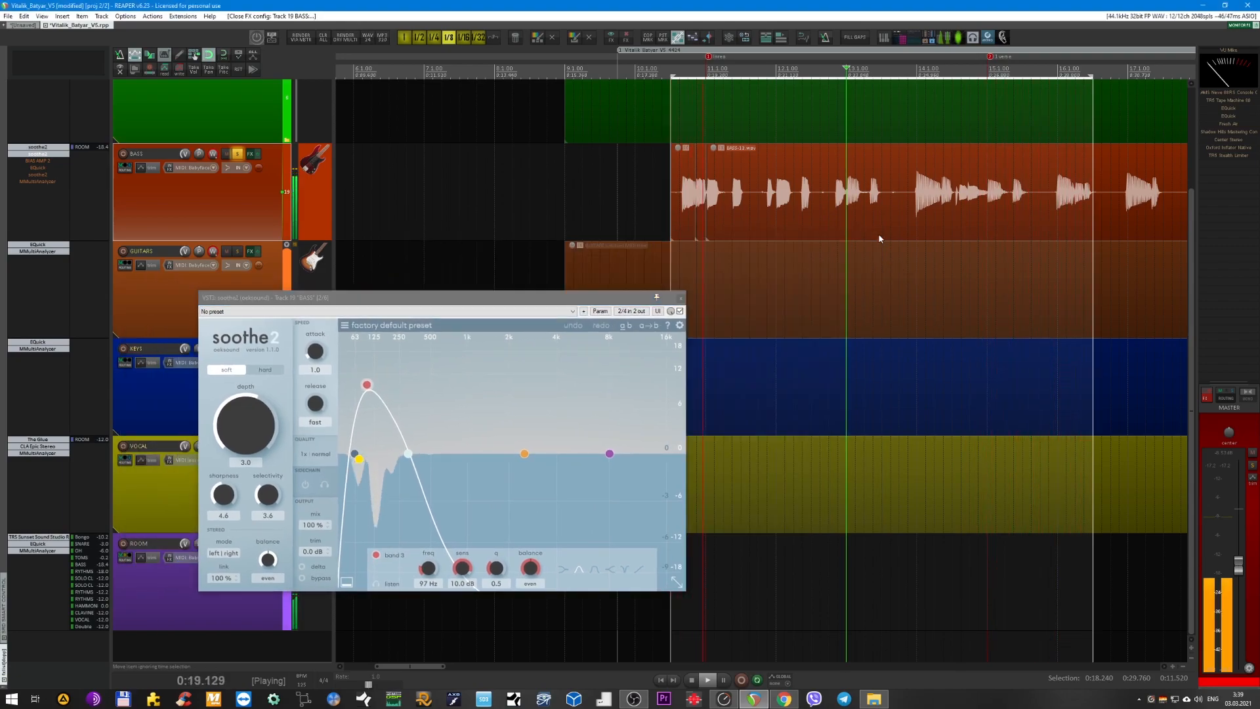
pyautogui.click(680, 311)
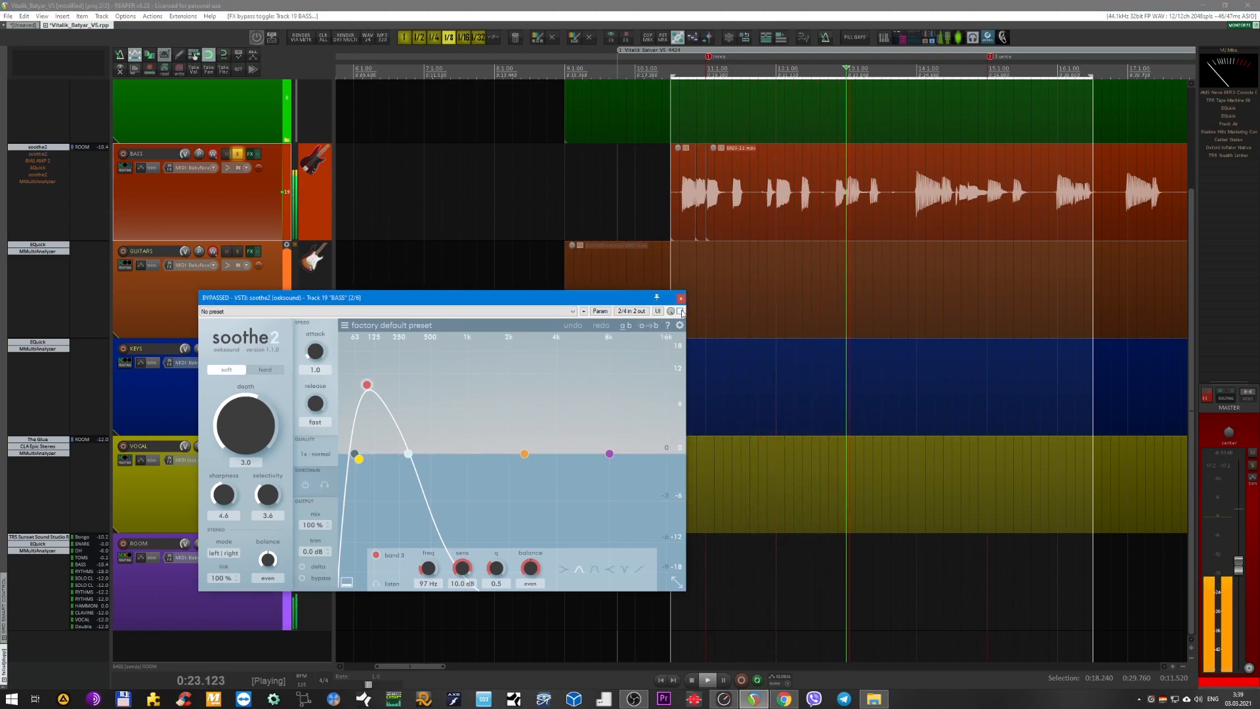
pyautogui.click(679, 311)
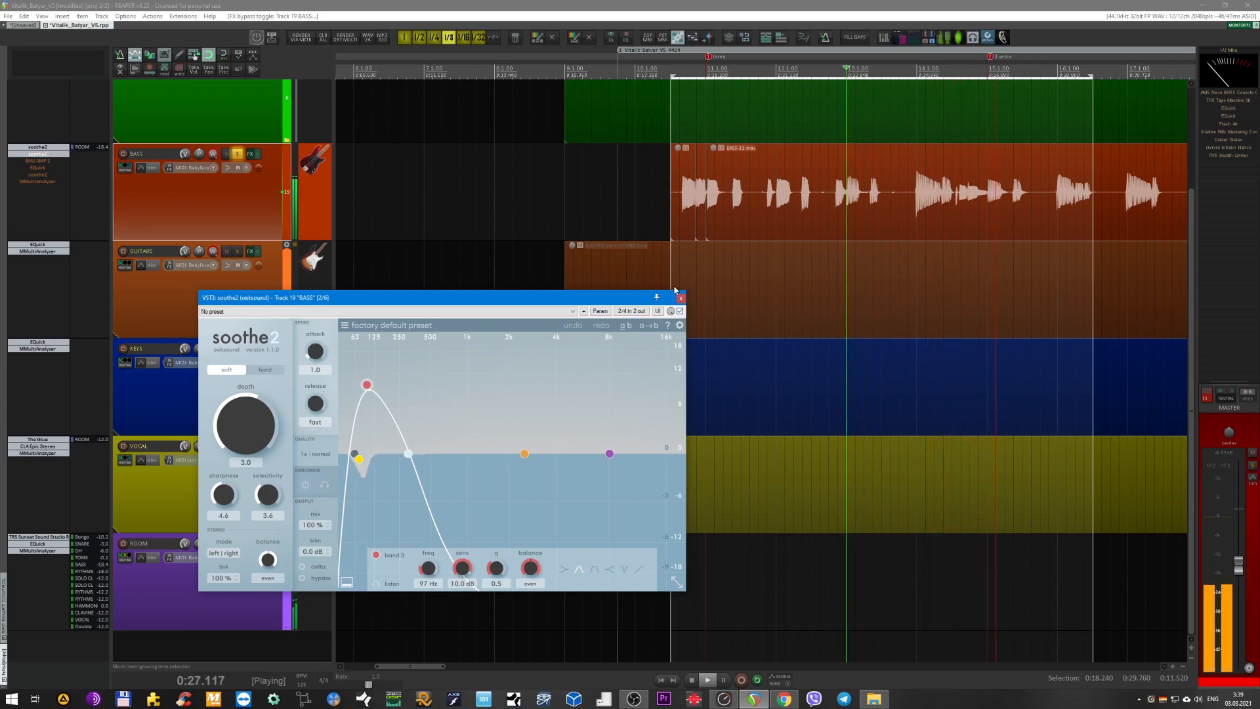
pyautogui.click(680, 298)
# Re-enable BIAS AMP 2 on the BASS track, view its SVT 400T amp settings and close its window.
pyautogui.keyDown('shift'); pyautogui.click(39, 161); pyautogui.keyUp('shift')
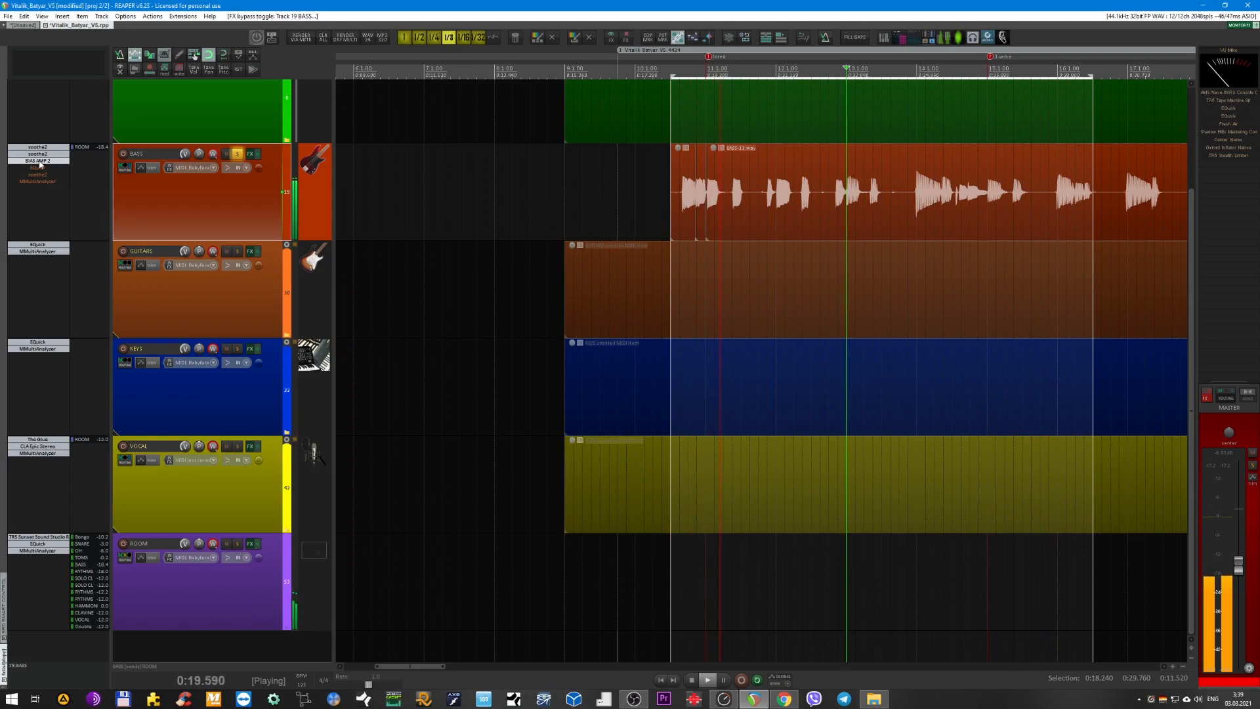
pyautogui.click(37, 161)
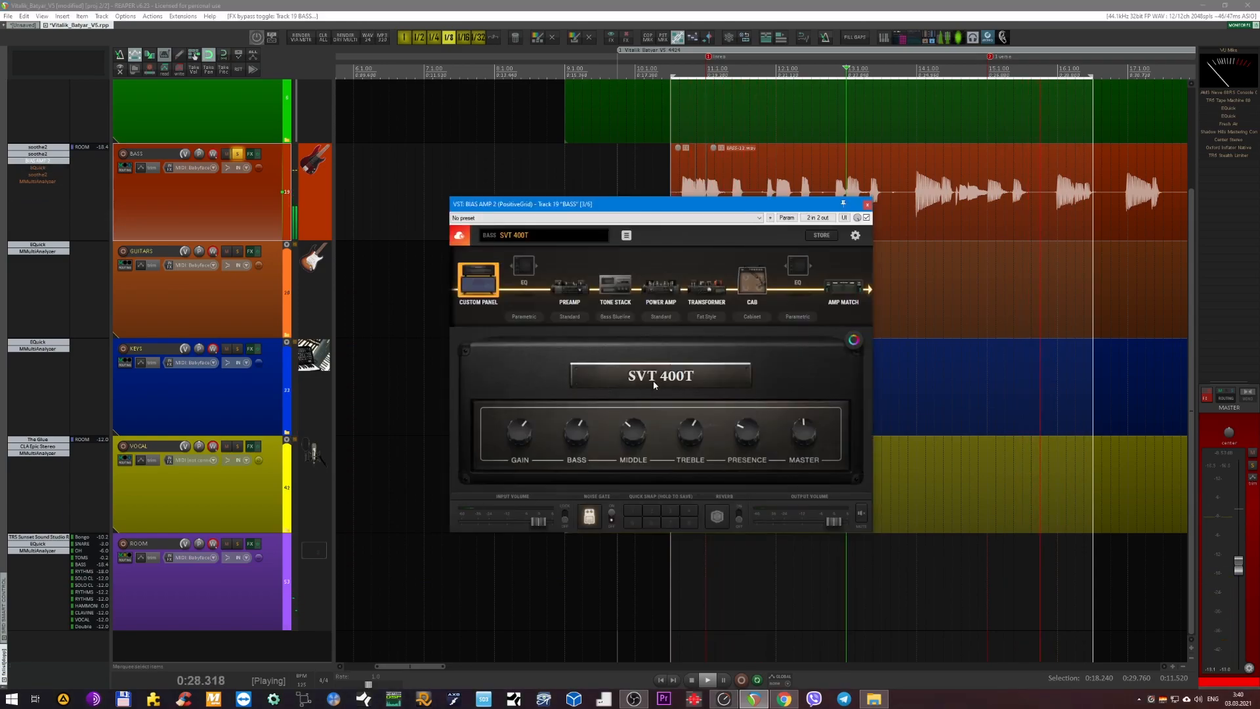
pyautogui.click(867, 205)
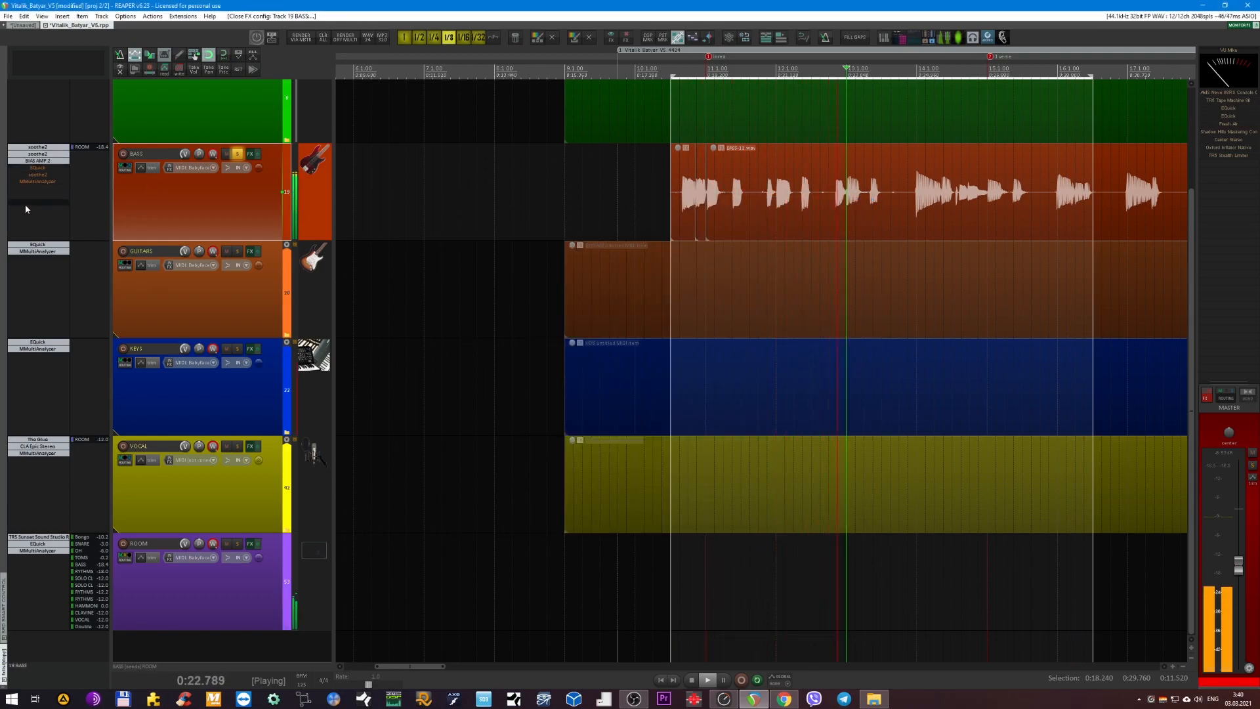
# Re-enable EQuick on the BASS track and inspect its EQ curve while the loop plays.
pyautogui.keyDown('shift'); pyautogui.click(44, 169); pyautogui.keyUp('shift')
pyautogui.click(45, 169)
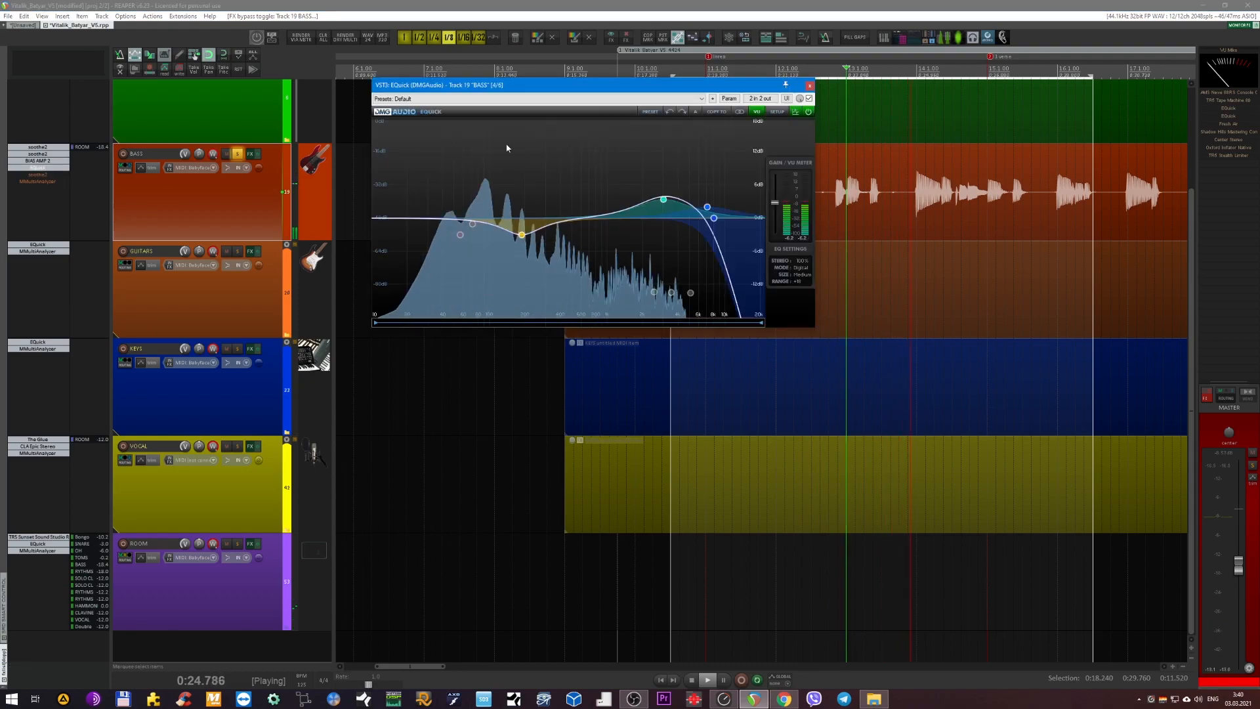
pyautogui.moveTo(595, 89); pyautogui.dragTo(636, 284)
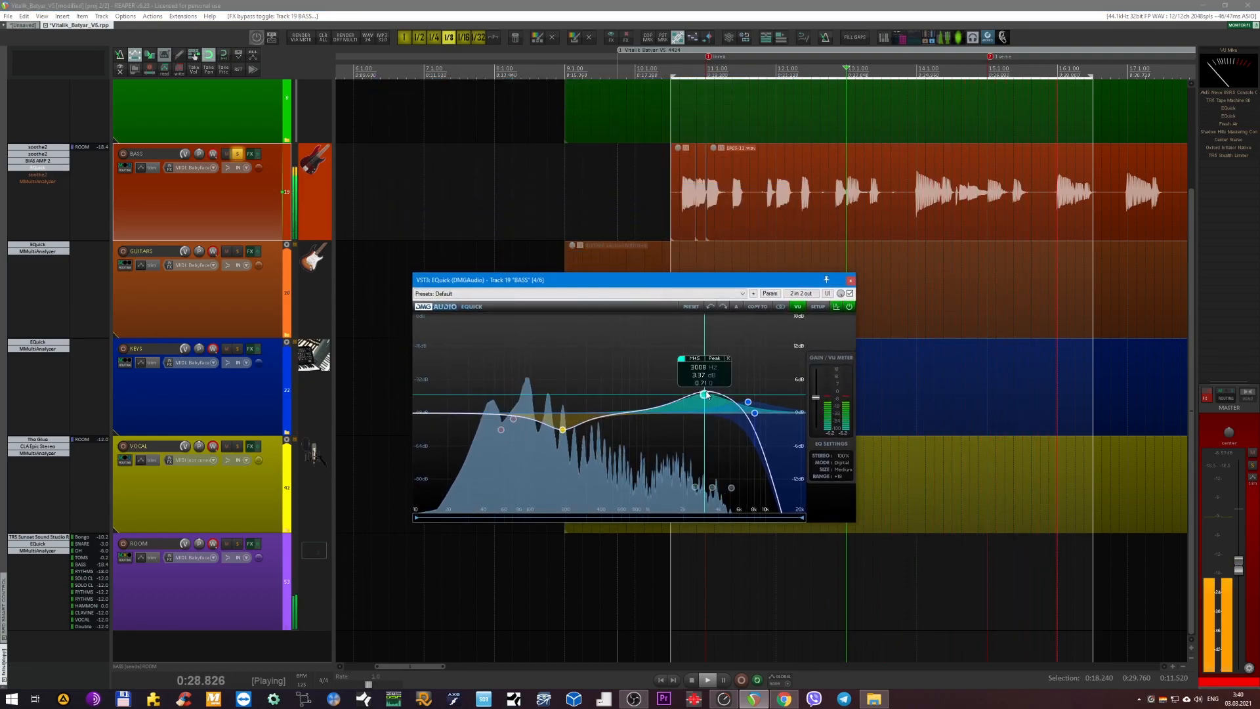
# Review the second and first soothe2 instances on BASS again and close their windows.
pyautogui.click(36, 154)
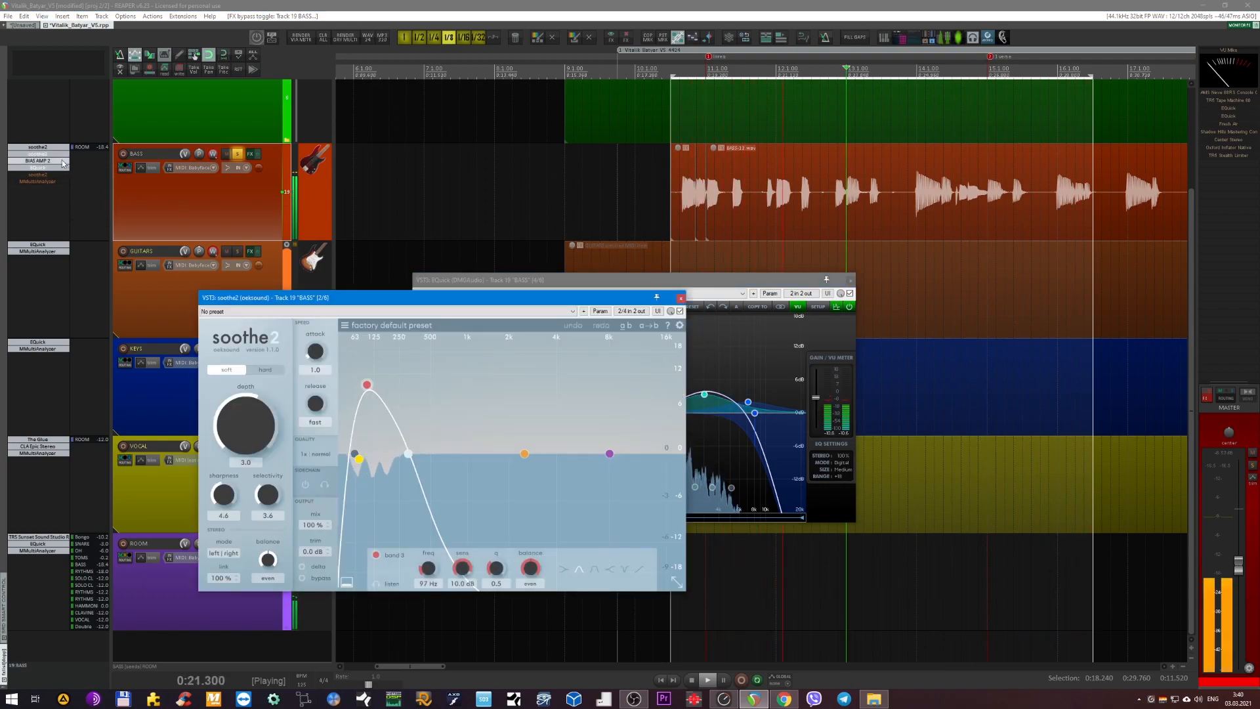
pyautogui.click(55, 155)
pyautogui.click(37, 147)
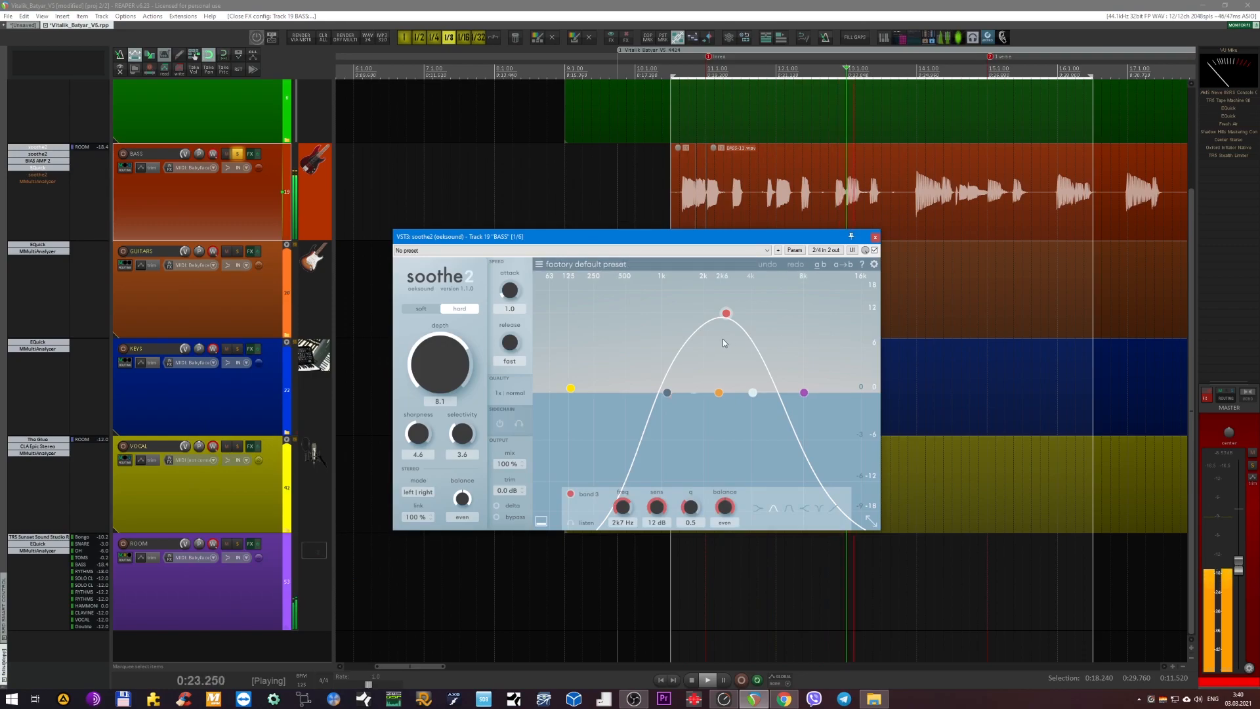
pyautogui.click(875, 237)
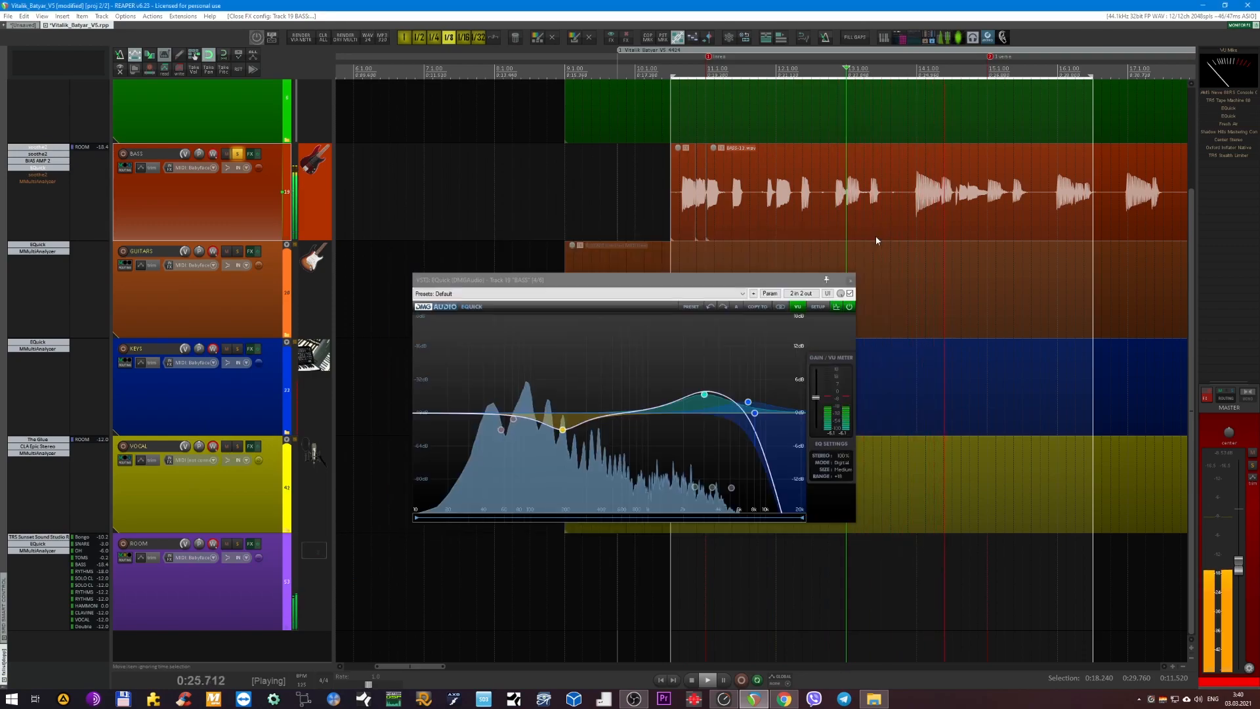
# Examine EQuick's 3008 Hz peak band, close its window and compare the bass loop with EQuick bypassed and active.
pyautogui.click(708, 398)
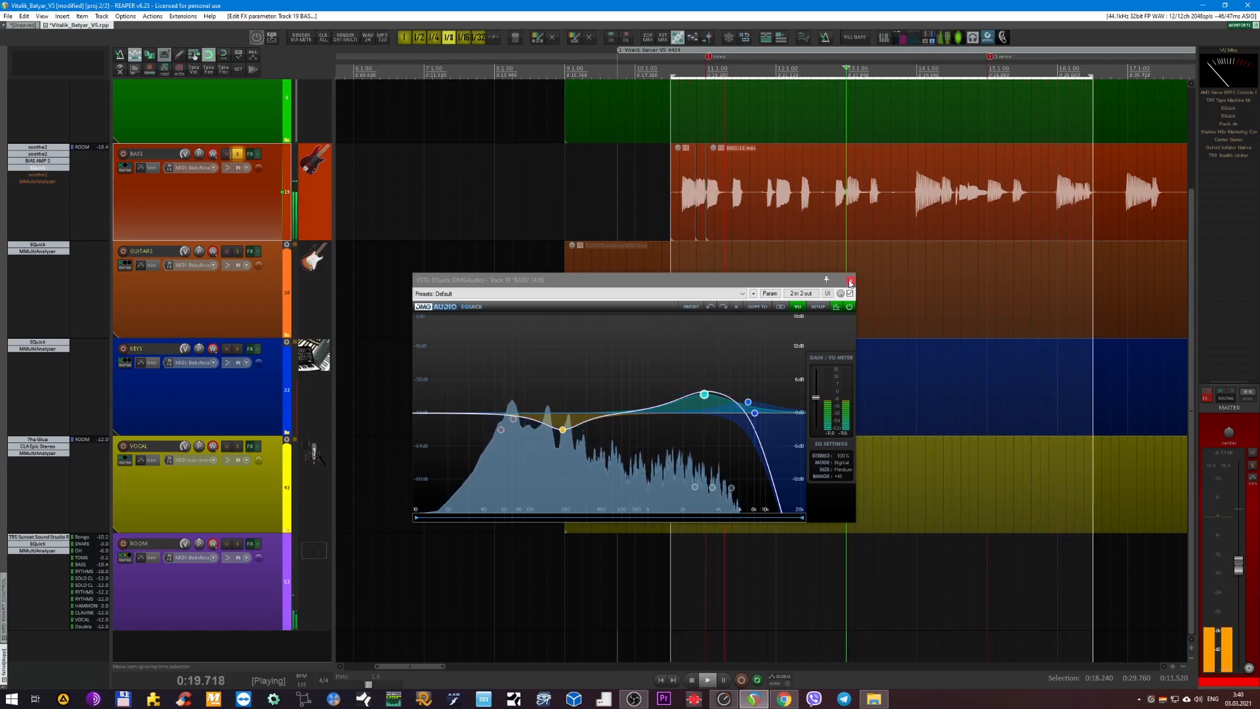
pyautogui.click(850, 281)
pyautogui.click(60, 169)
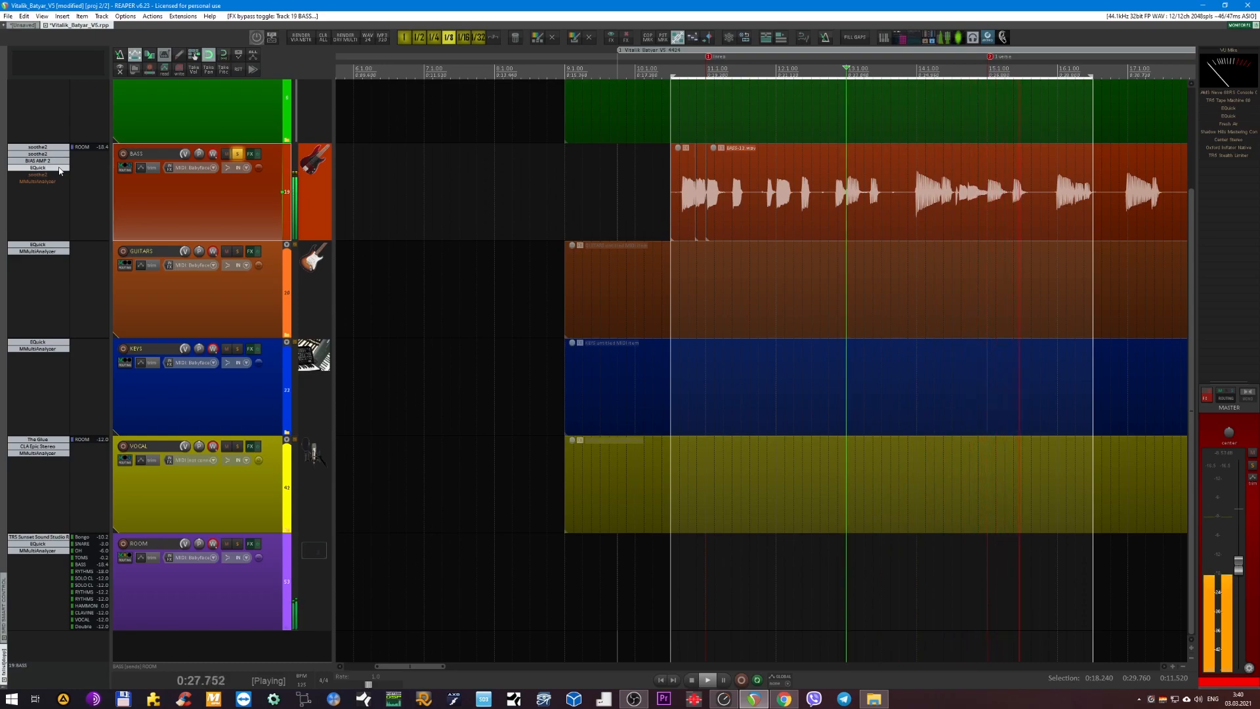
pyautogui.scroll(1, 212, 200)
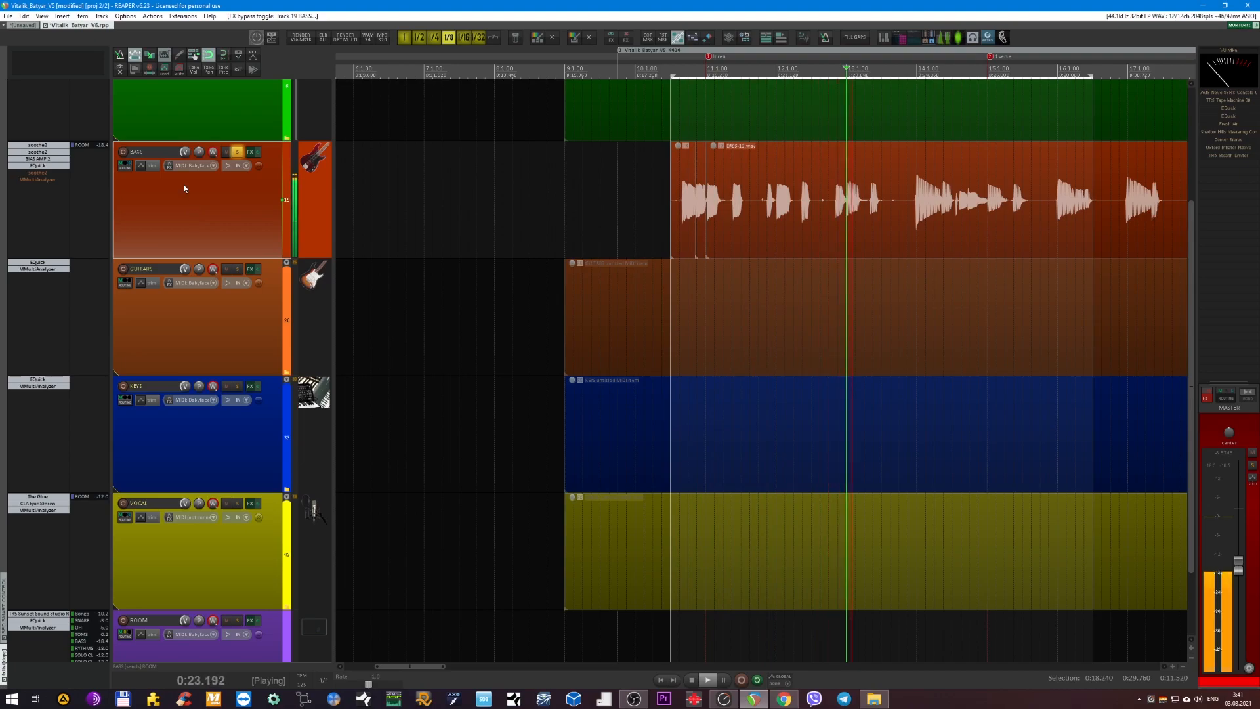
# Re-enable the third soothe2 on the BASS track, examine its 85 Hz band while the loop plays and close its window.
pyautogui.scroll(-1, 176, 210)
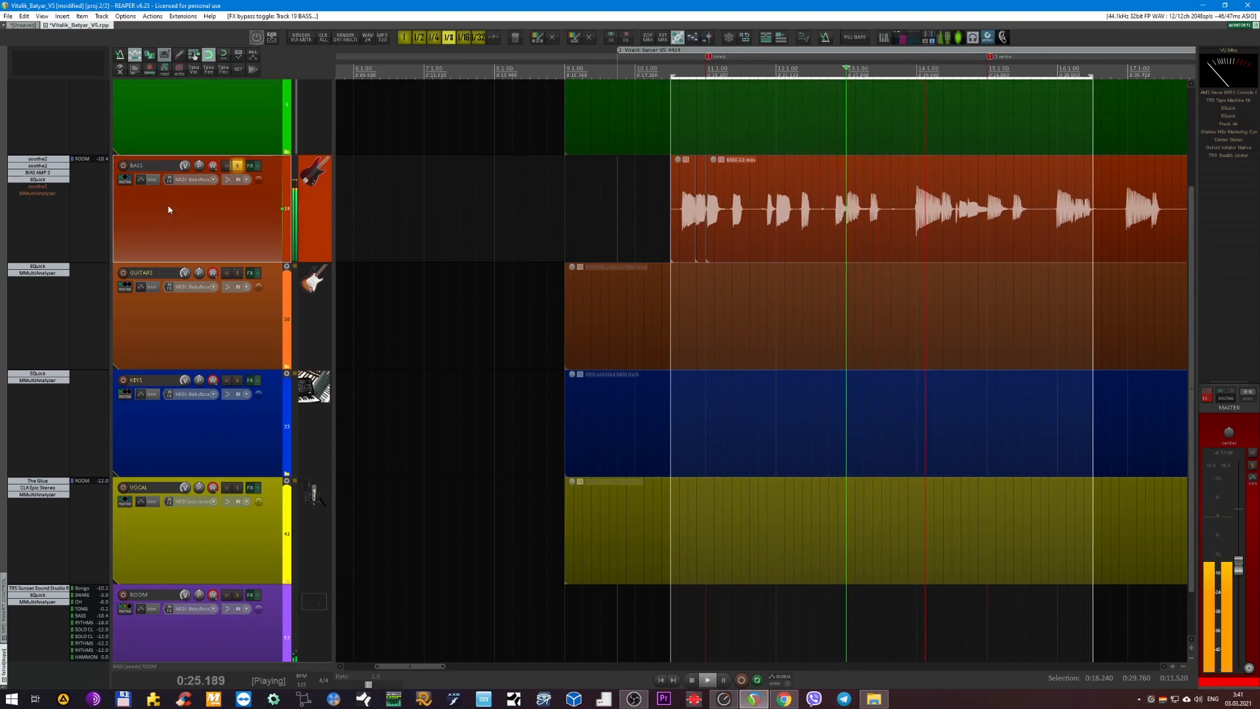
pyautogui.click(39, 187)
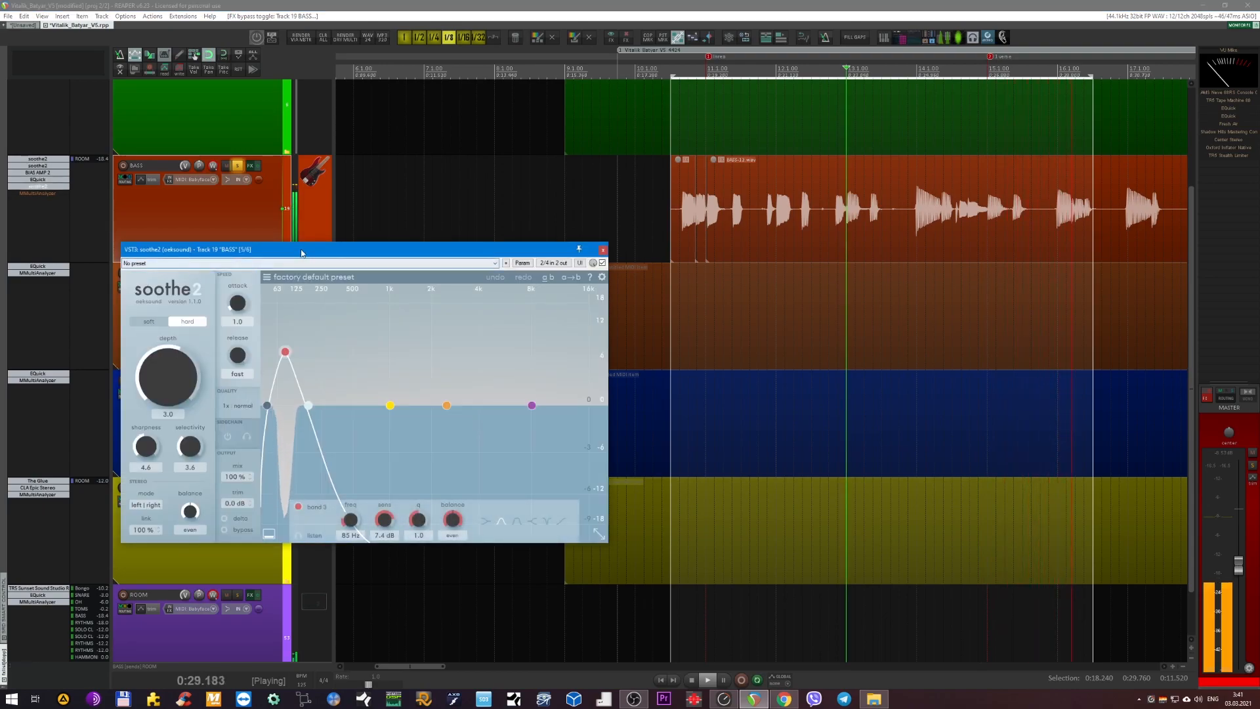
pyautogui.moveTo(301, 252); pyautogui.dragTo(385, 257)
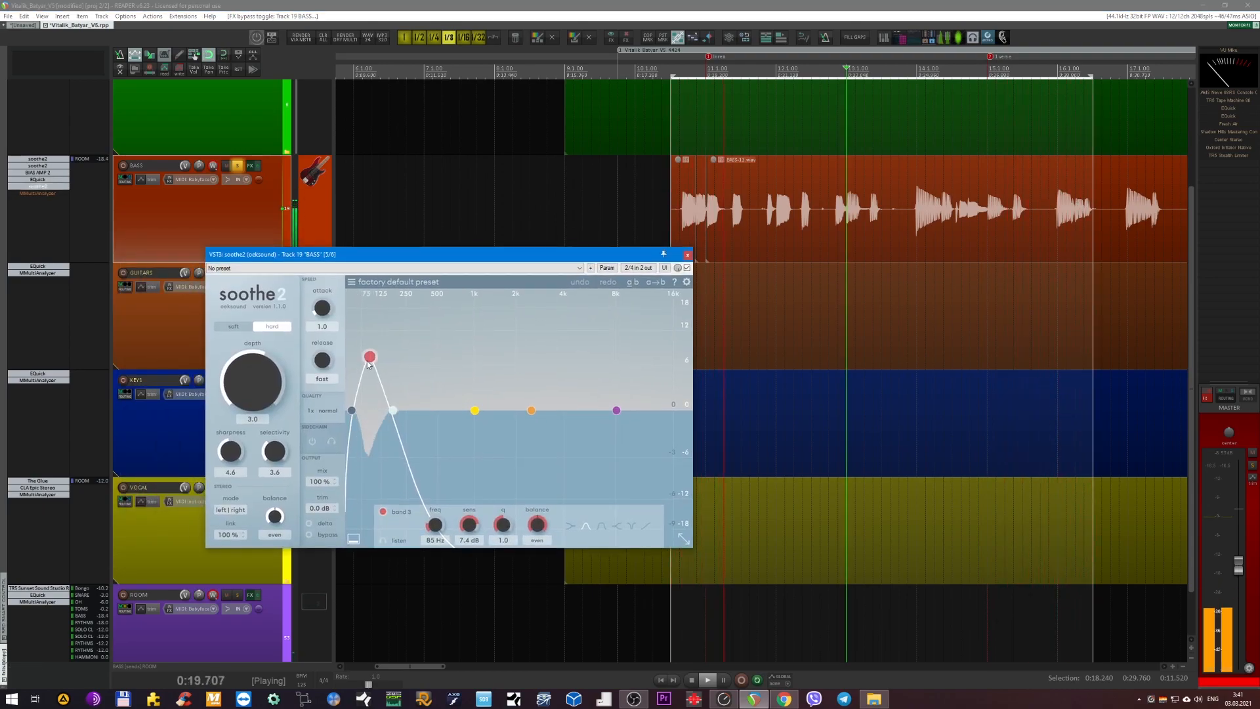
pyautogui.click(688, 255)
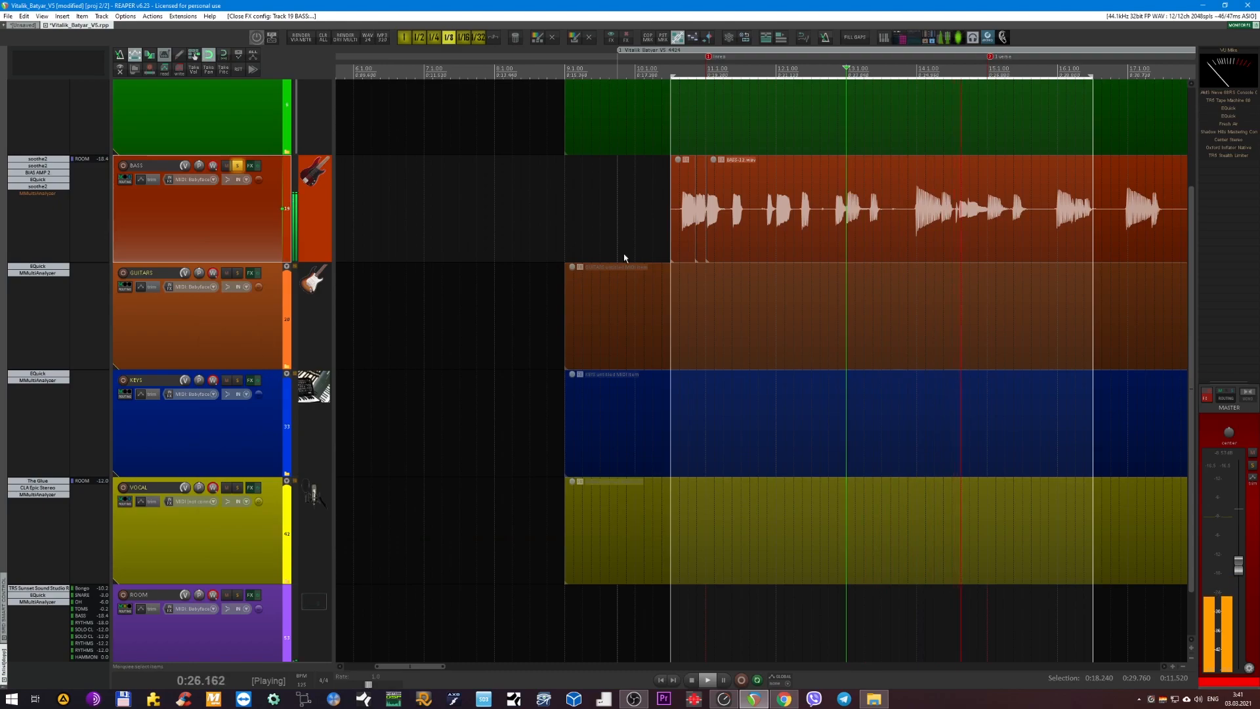
pyautogui.click(46, 187)
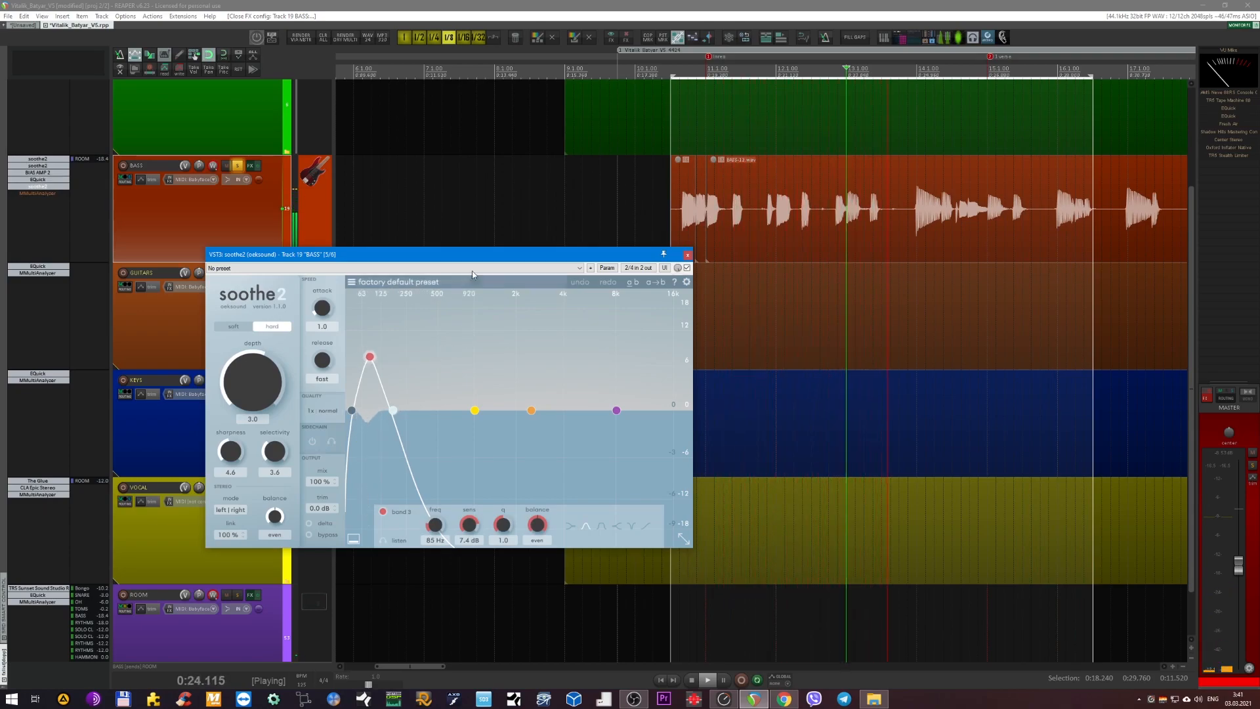
pyautogui.moveTo(472, 258); pyautogui.dragTo(518, 257)
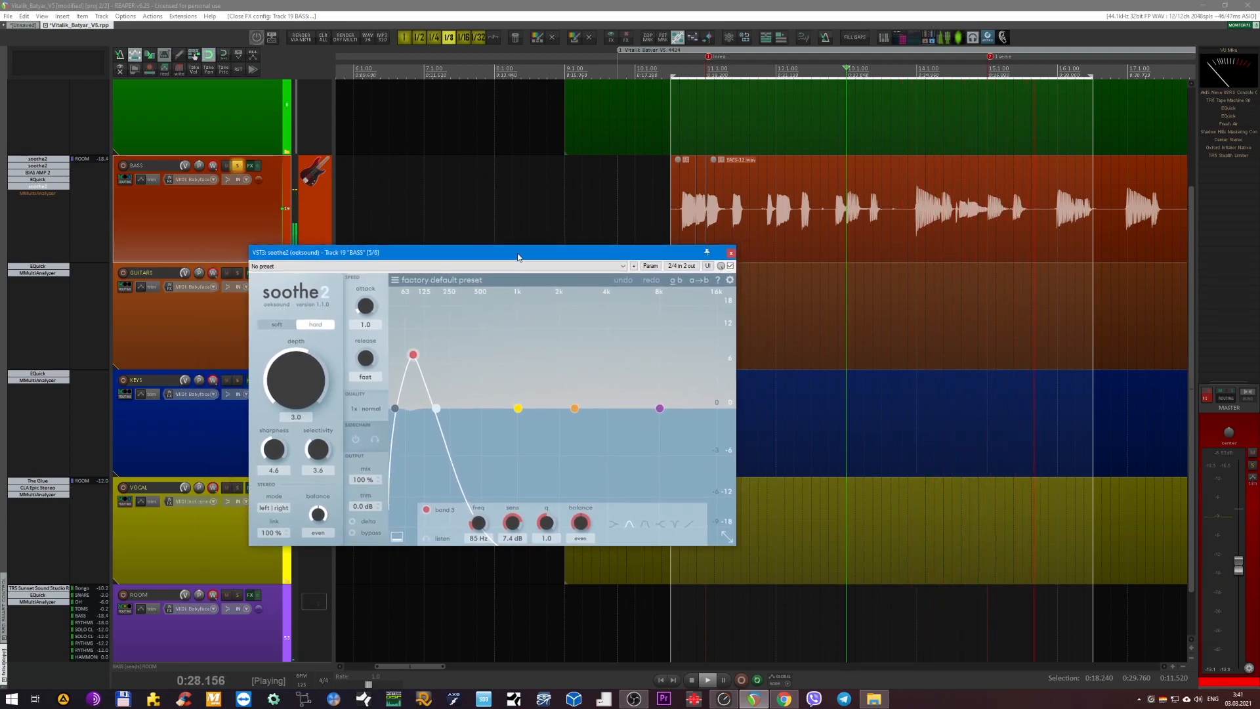
pyautogui.click(730, 252)
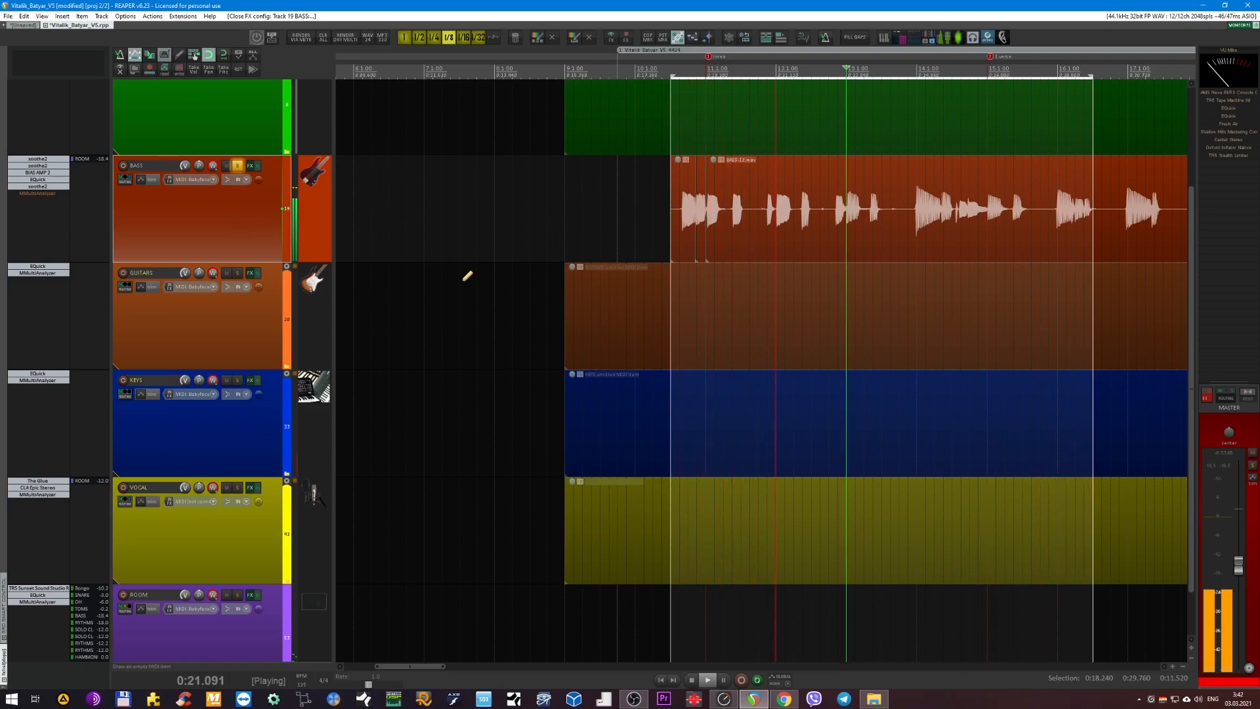
pyautogui.scroll(-2, 467, 276)
pyautogui.click(267, 126)
pyautogui.click(275, 193)
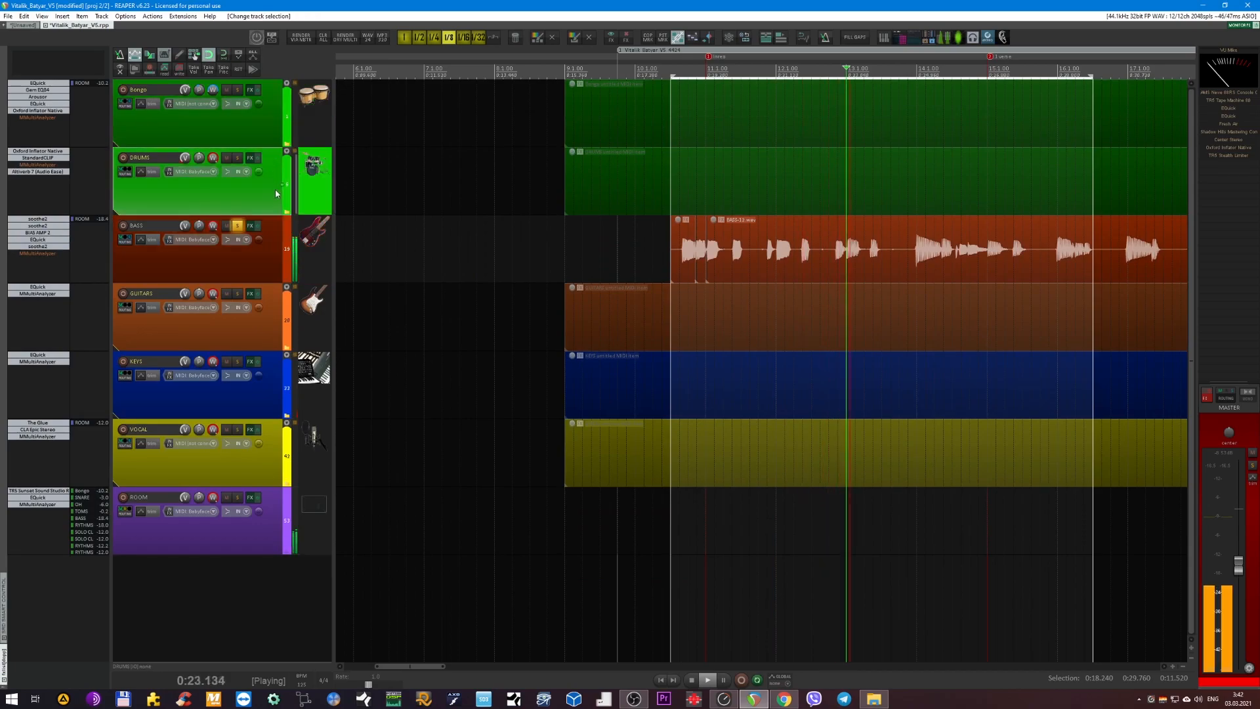
pyautogui.click(260, 261)
pyautogui.click(266, 197)
pyautogui.click(269, 126)
pyautogui.click(265, 205)
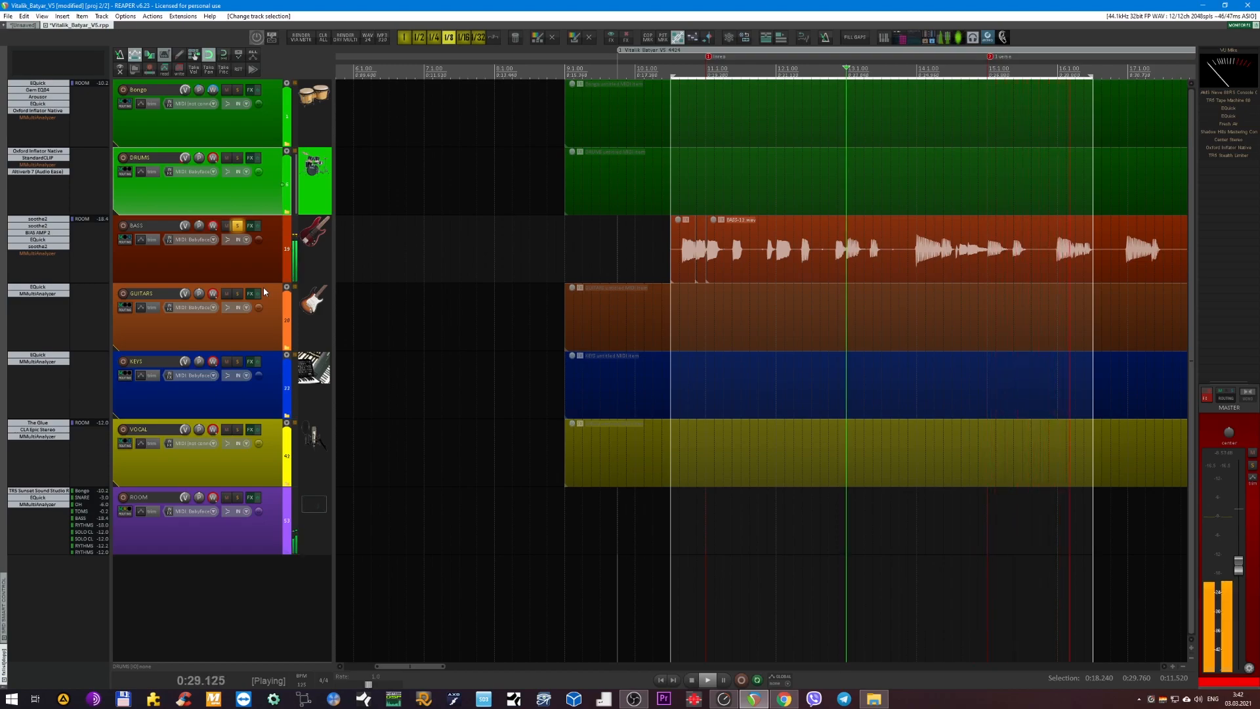
# Select the BASS track and turn off its solo to bring back the full mix.
pyautogui.click(216, 268)
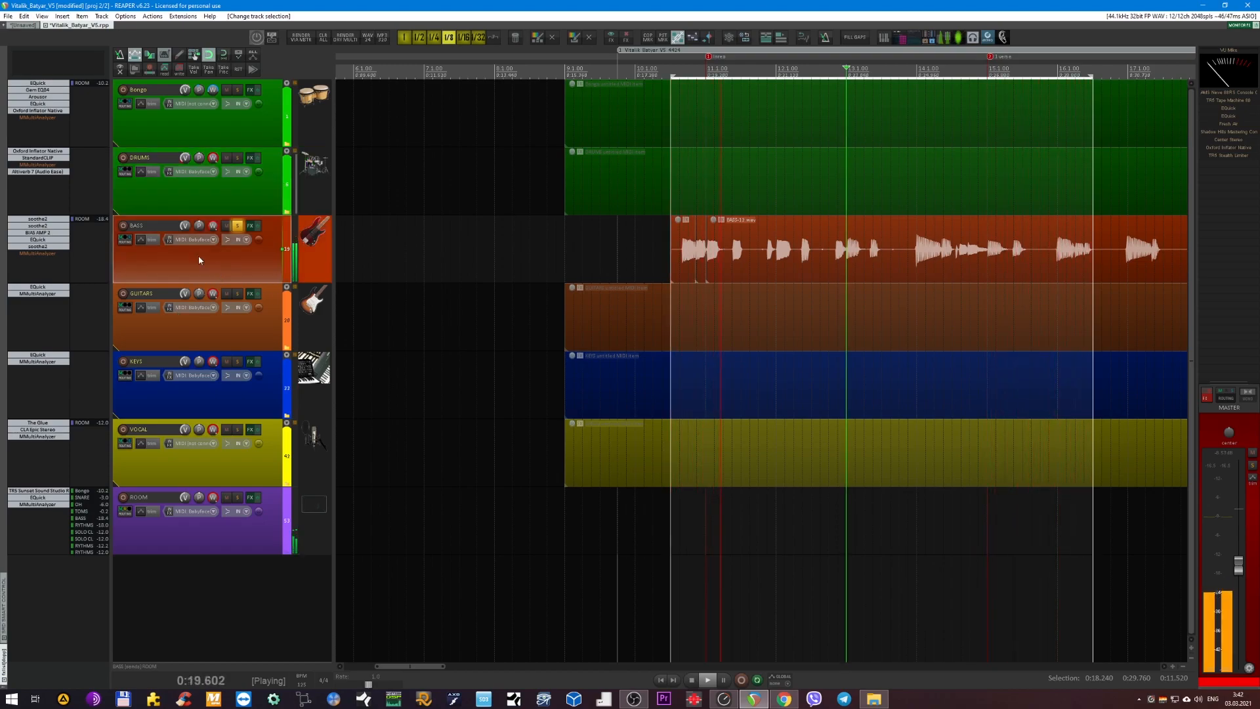
pyautogui.keyDown('shift'); pyautogui.click(45, 253); pyautogui.keyUp('shift')
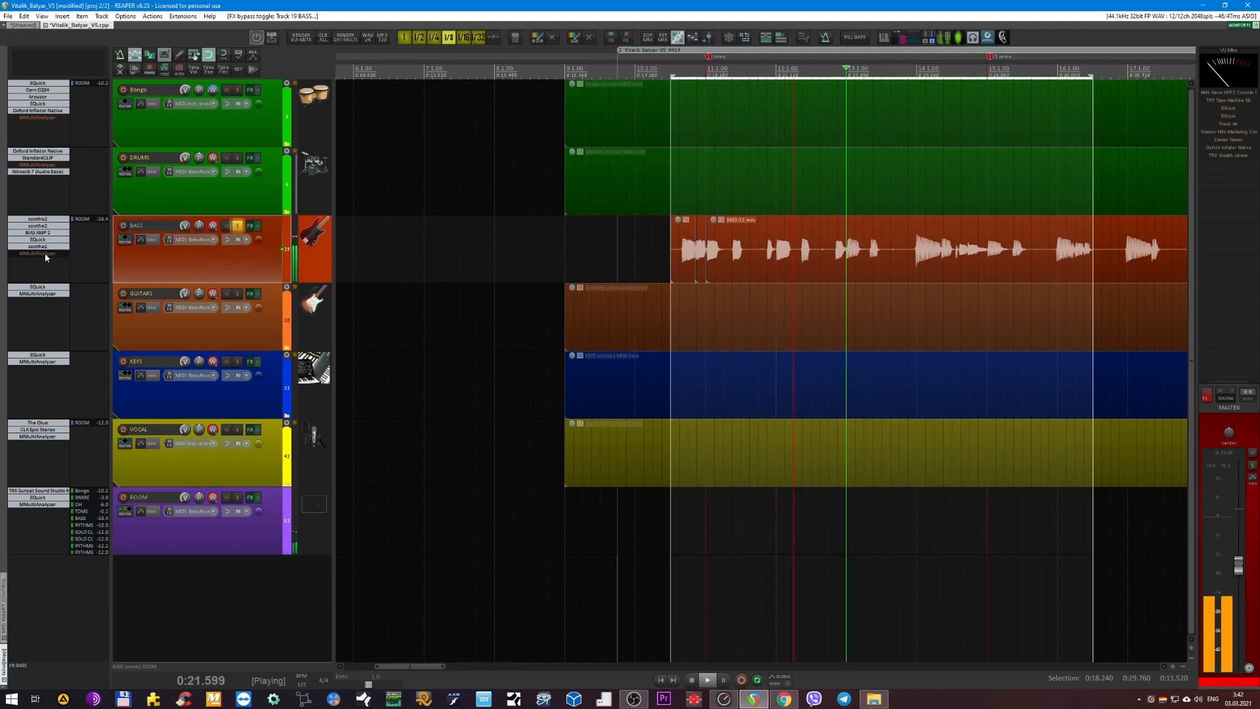
pyautogui.scroll(2, 445, 248)
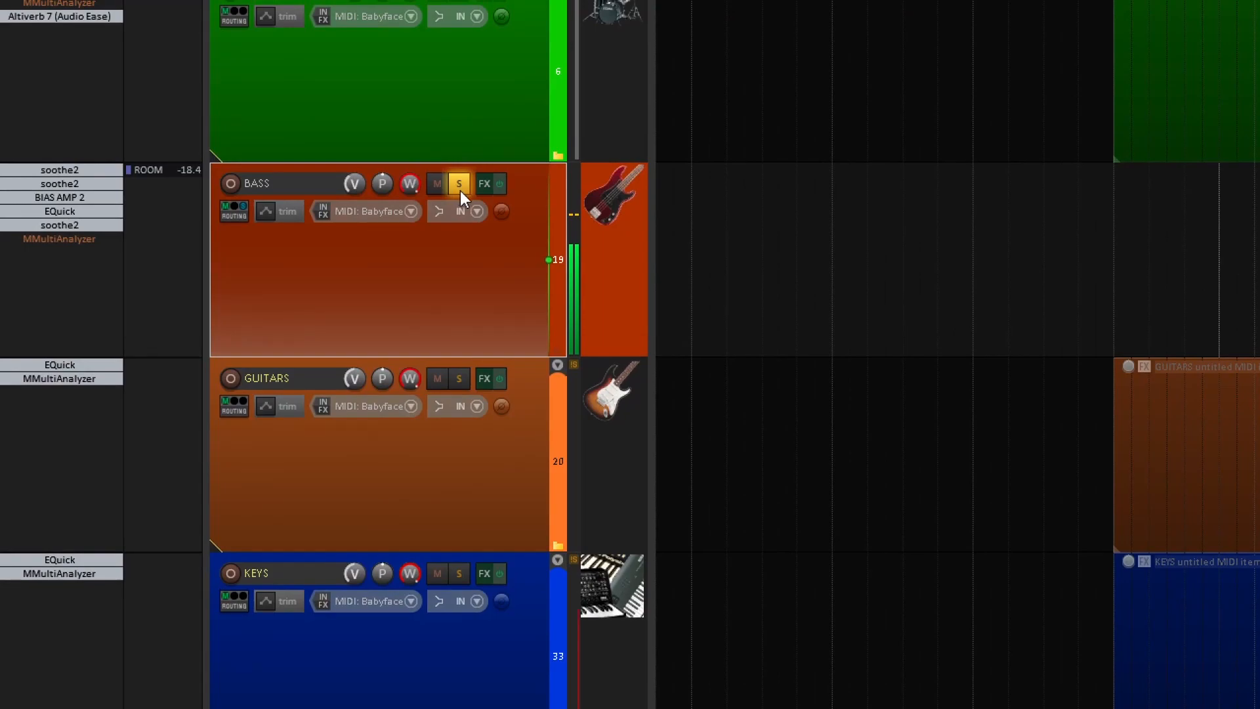
pyautogui.click(459, 184)
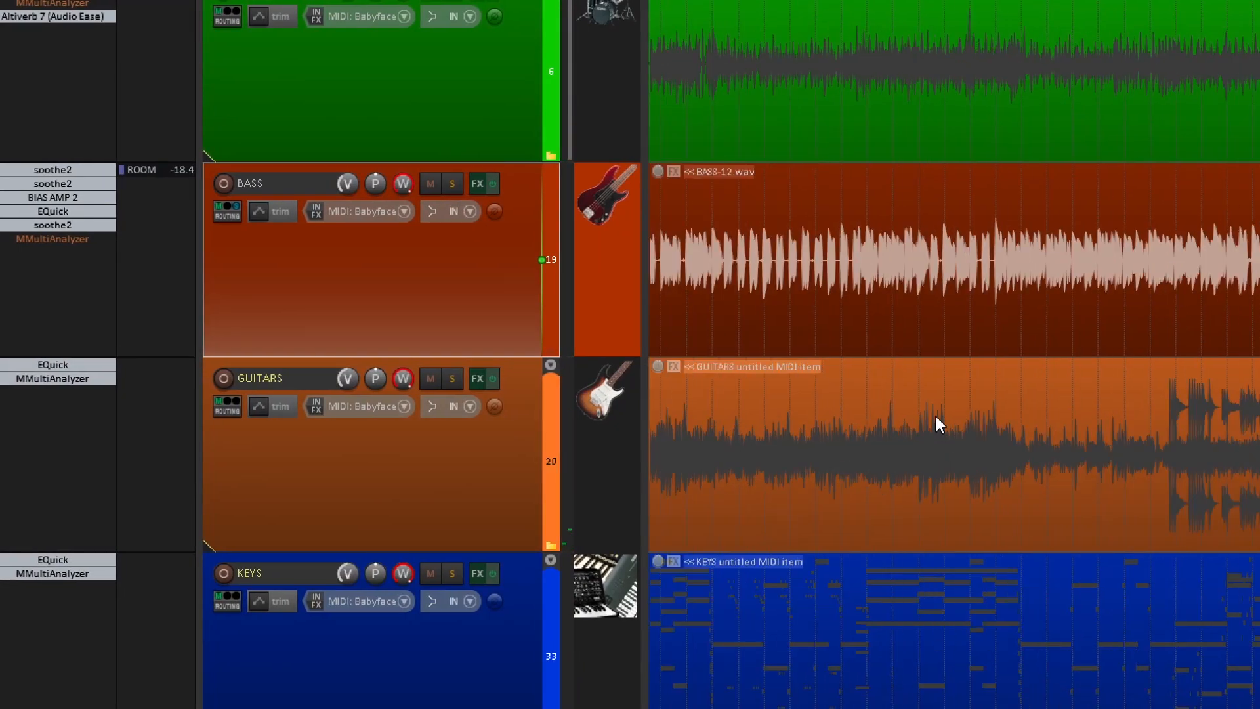
# Select the GUITARS folder track and expand it to show its child tracks.
pyautogui.scroll(-3, 936, 418)
pyautogui.hscroll(-10, 916, 393)
pyautogui.scroll(2, 912, 384)
pyautogui.hscroll(-4, 853, 243)
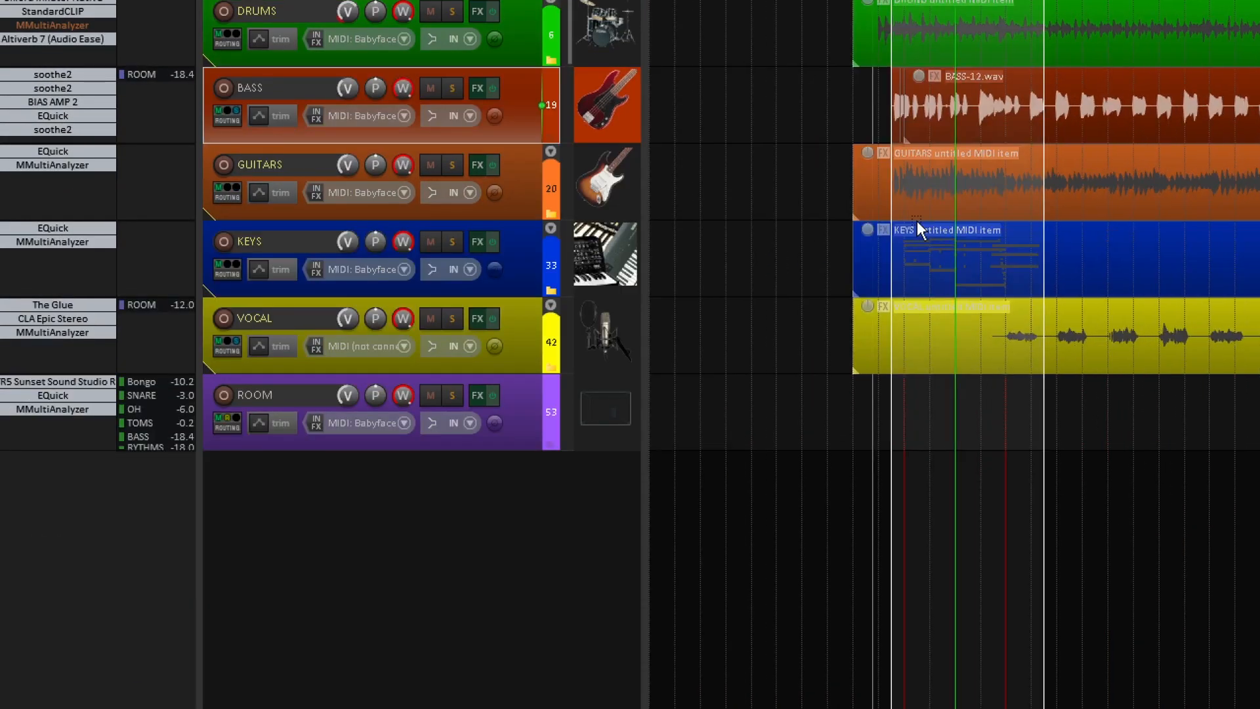
pyautogui.scroll(3, 918, 219)
pyautogui.scroll(1, 396, 154)
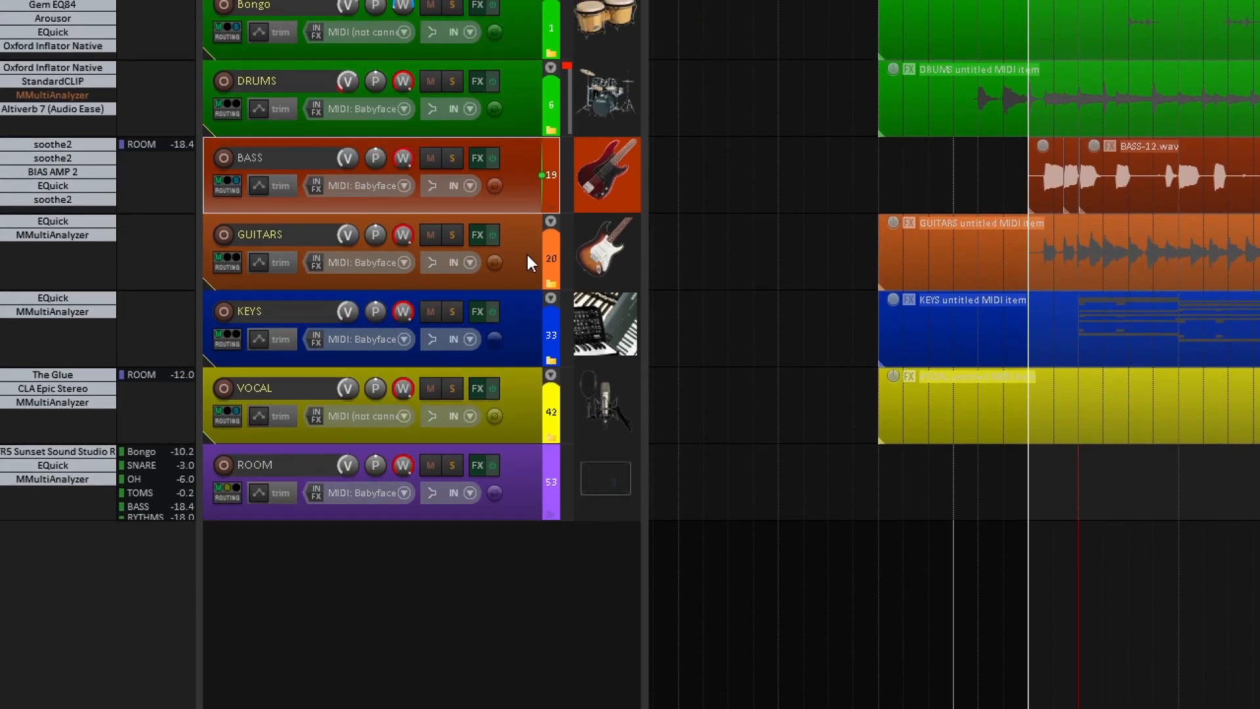
pyautogui.click(527, 256)
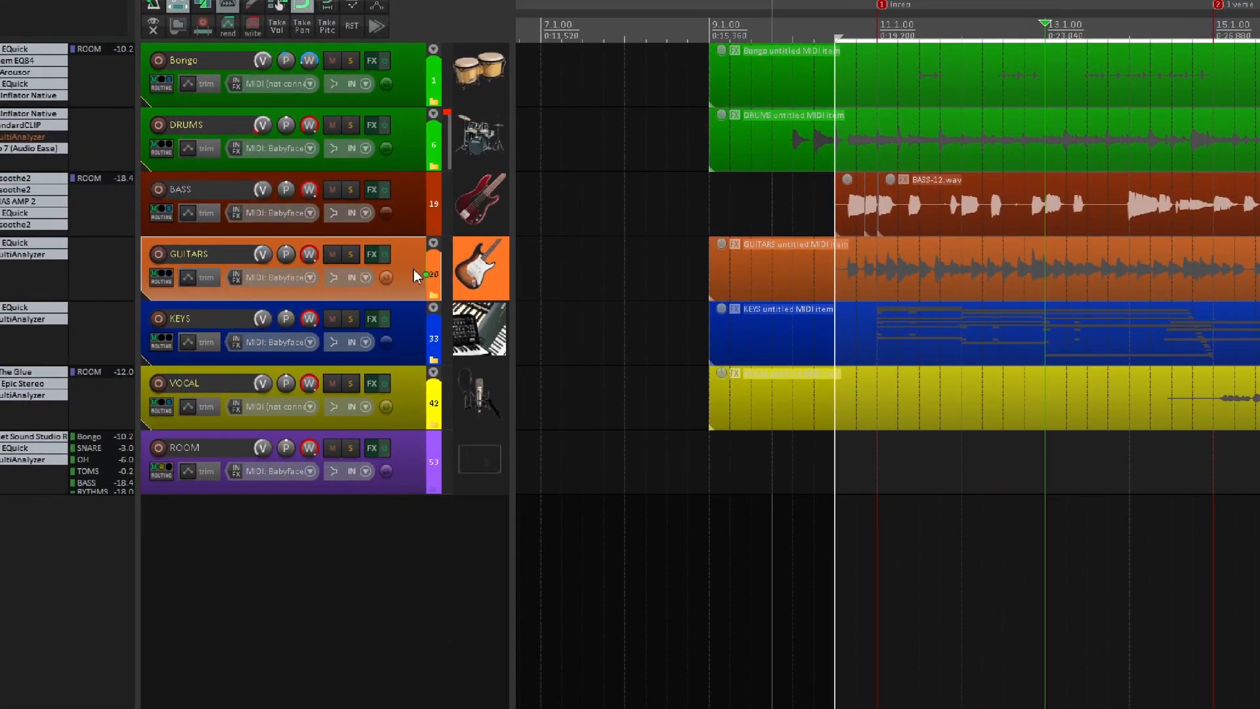
pyautogui.doubleClick(415, 271)
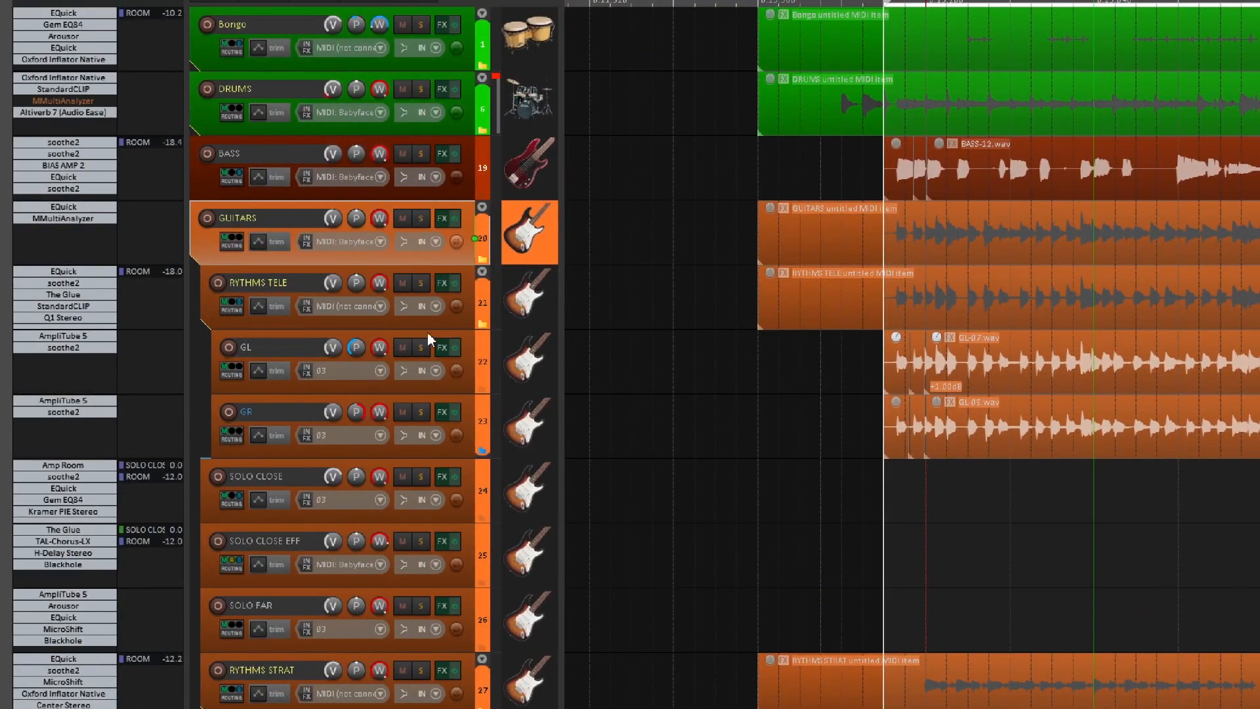
# Solo the RYTHMS TELE folder track and play the loop.
pyautogui.click(471, 300)
pyautogui.press('F6')
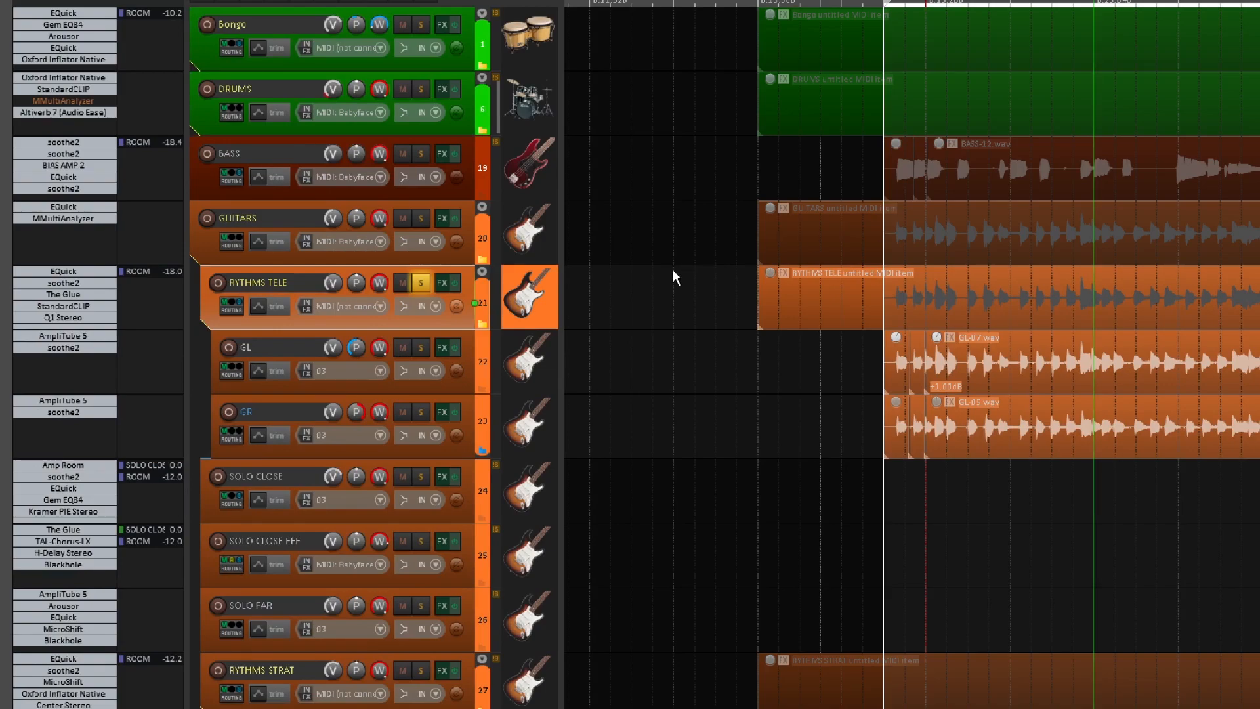
pyautogui.press('space')
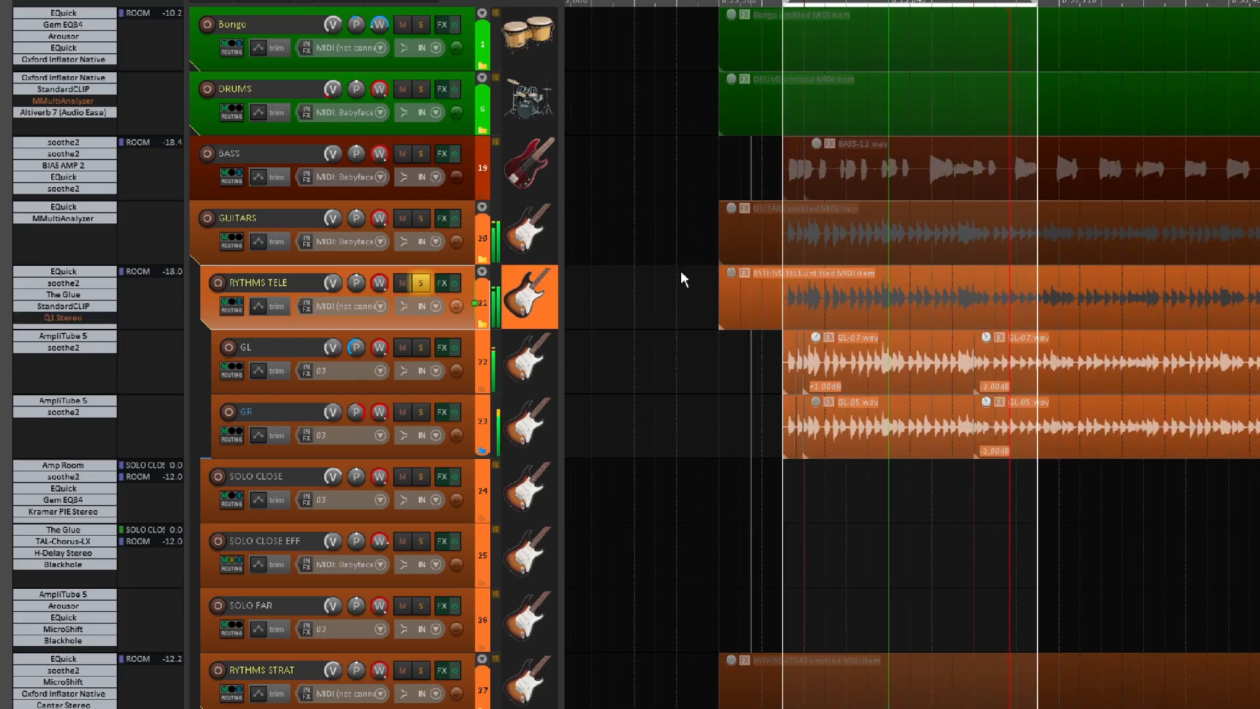
# Mute the RYTHMS TELE track's ROOM send and bypass its L2 Stereo, ending with playback stopped.
pyautogui.scroll(-3, 681, 272)
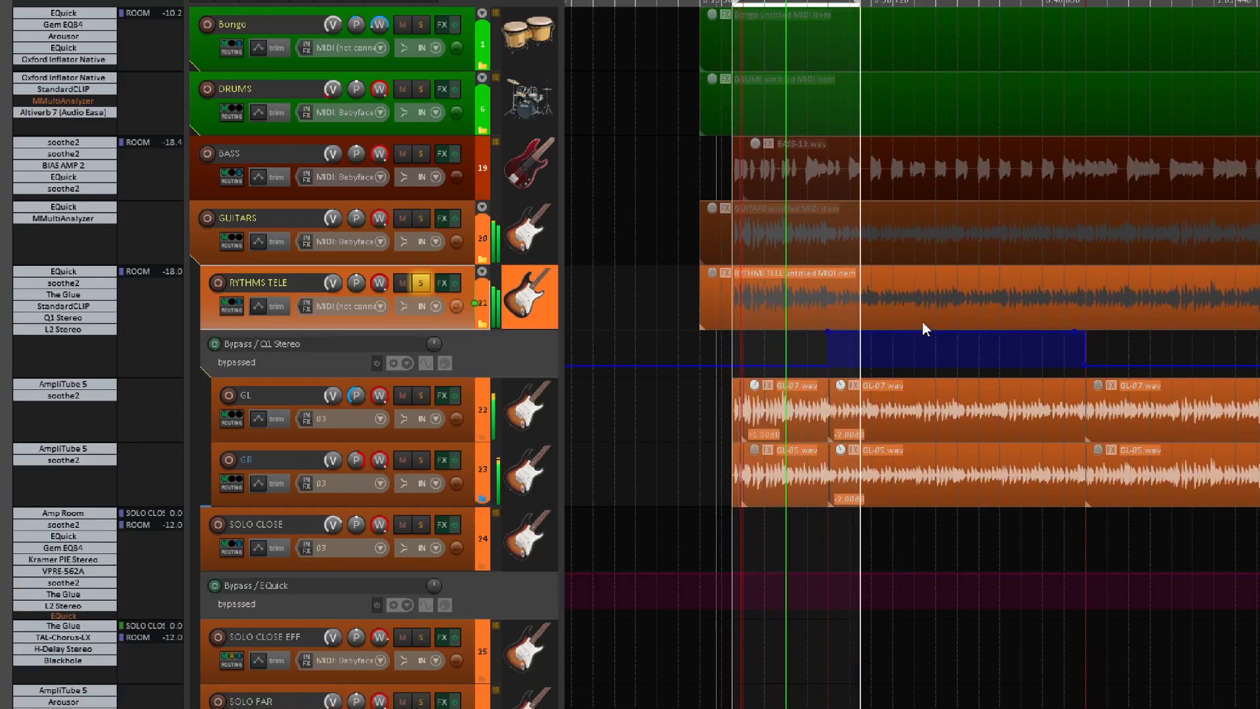
pyautogui.scroll(2, 796, 344)
pyautogui.scroll(1, 899, 359)
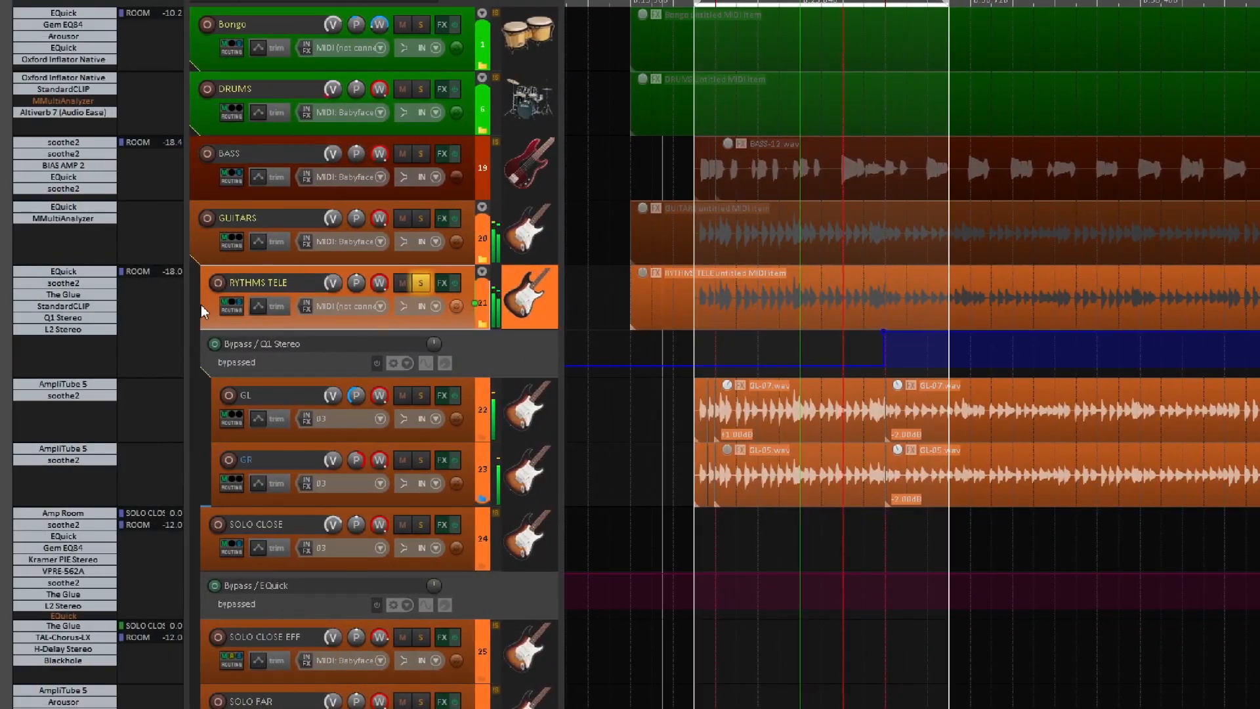
pyautogui.scroll(2, 365, 308)
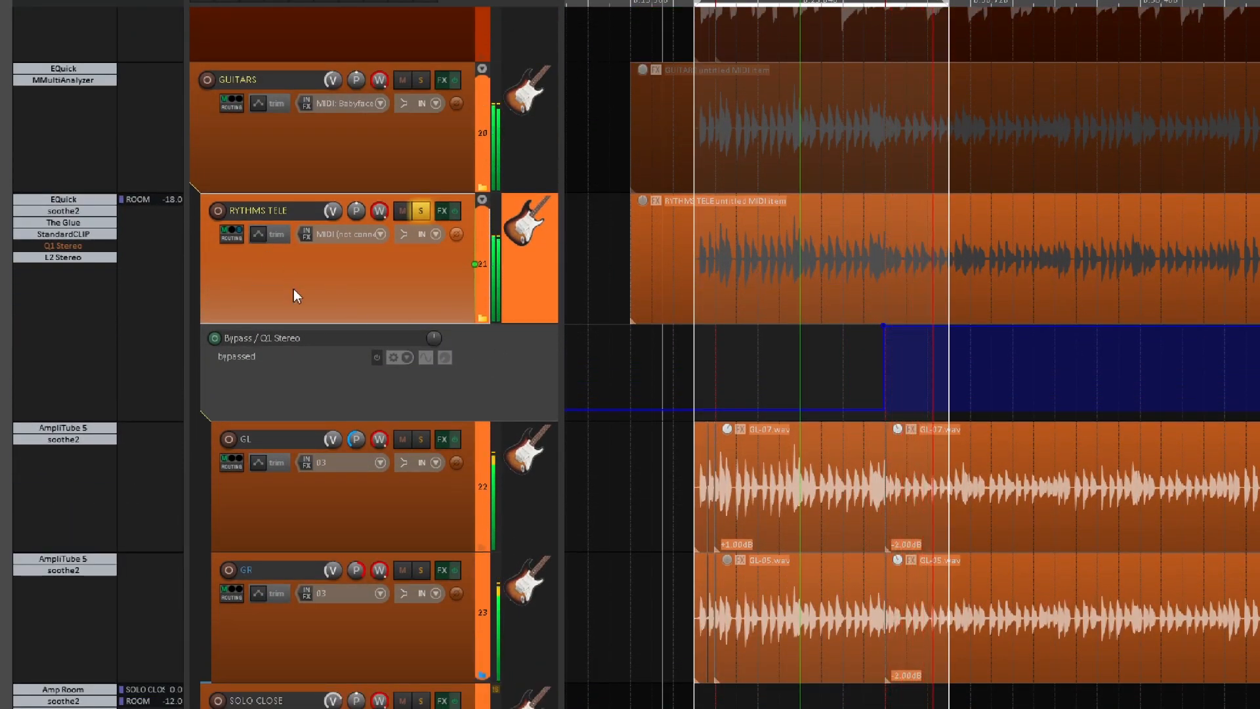
pyautogui.scroll(1, 364, 265)
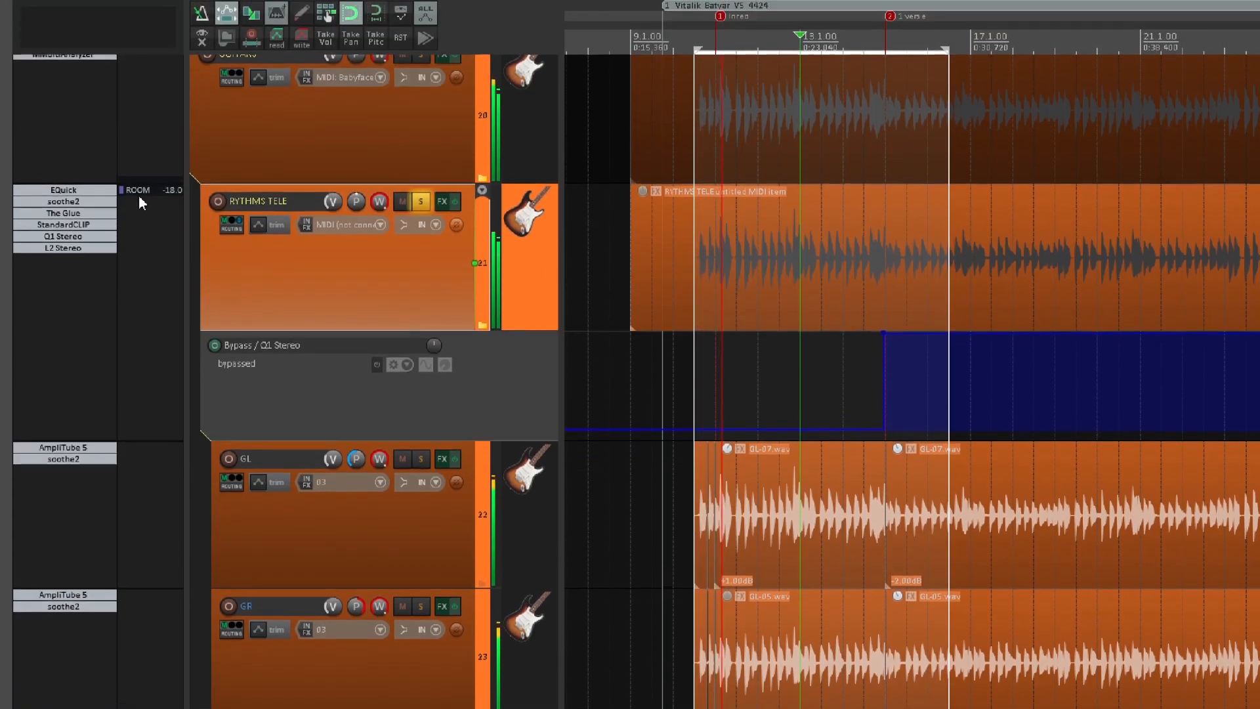
pyautogui.keyDown('shift'); pyautogui.click(62, 253); pyautogui.keyUp('shift')
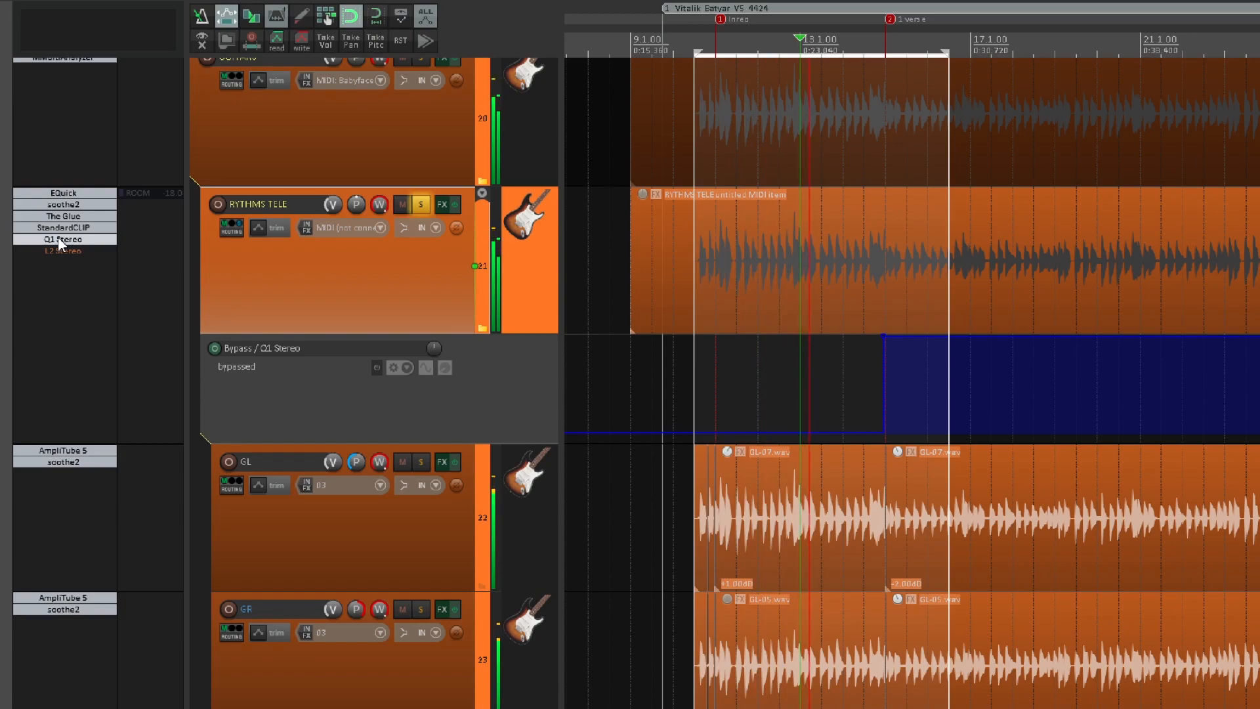
pyautogui.press('space')
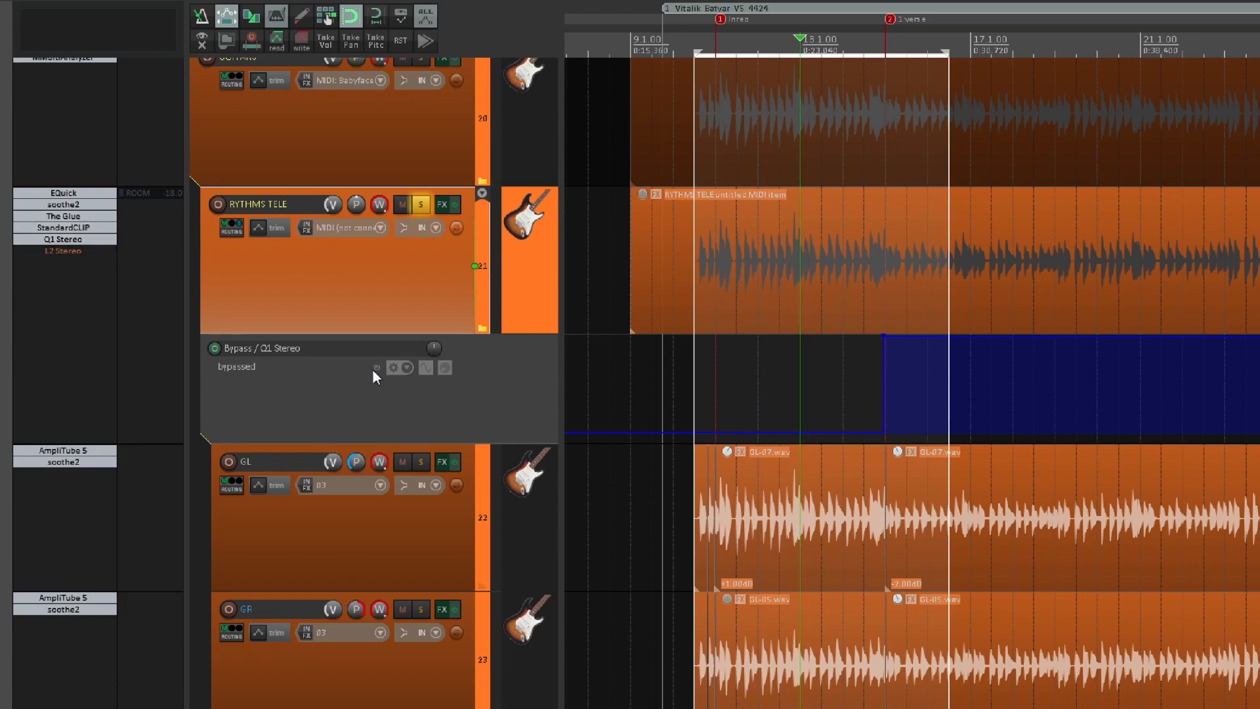
# Disable the Q1 Stereo bypass envelope on RYTHMS TELE and bypass Q1 Stereo, StandardCLIP, The Glue, soothe2 and EQuick.
pyautogui.click(373, 369)
pyautogui.keyDown('shift'); pyautogui.click(85, 240); pyautogui.keyUp('shift')
pyautogui.keyDown('shift'); pyautogui.click(81, 228); pyautogui.keyUp('shift')
pyautogui.keyDown('shift'); pyautogui.click(75, 217); pyautogui.keyUp('shift')
pyautogui.keyDown('shift'); pyautogui.click(75, 205); pyautogui.keyUp('shift')
pyautogui.keyDown('shift'); pyautogui.click(74, 194); pyautogui.keyUp('shift')
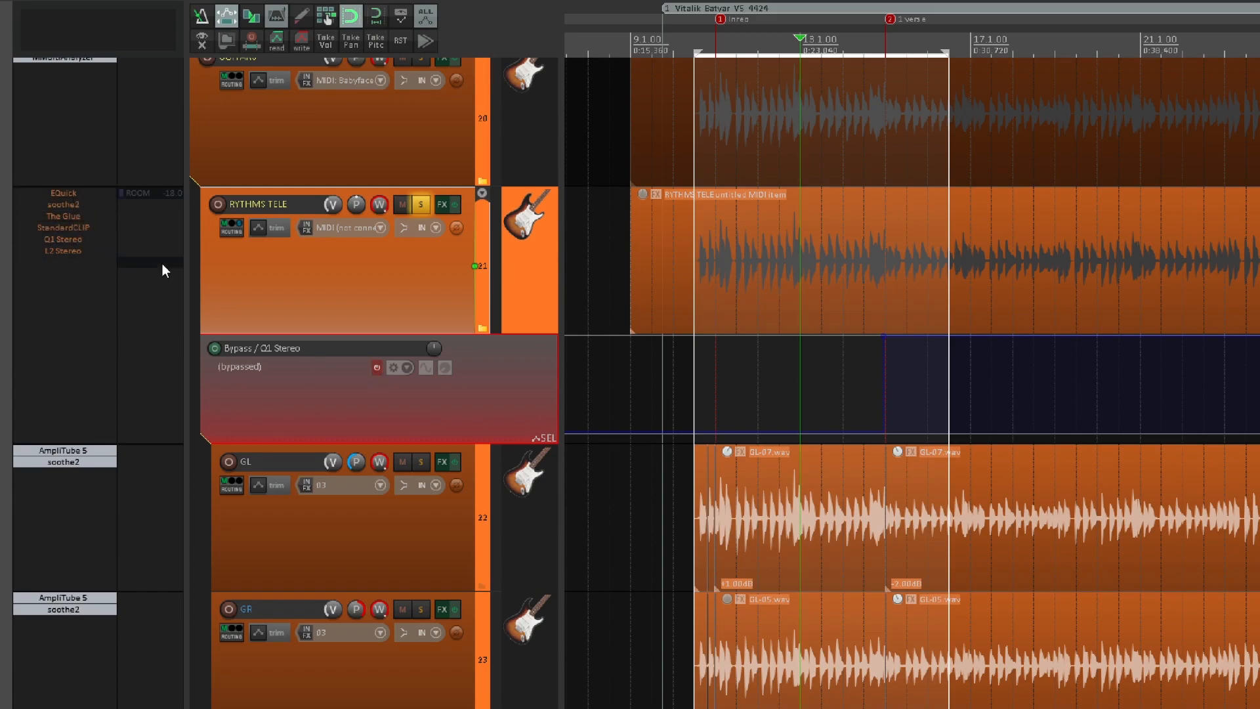
# Bypass AmpliTube 5 and soothe2 on the GL and GR tracks and audition the unprocessed guitars.
pyautogui.scroll(-3, 277, 313)
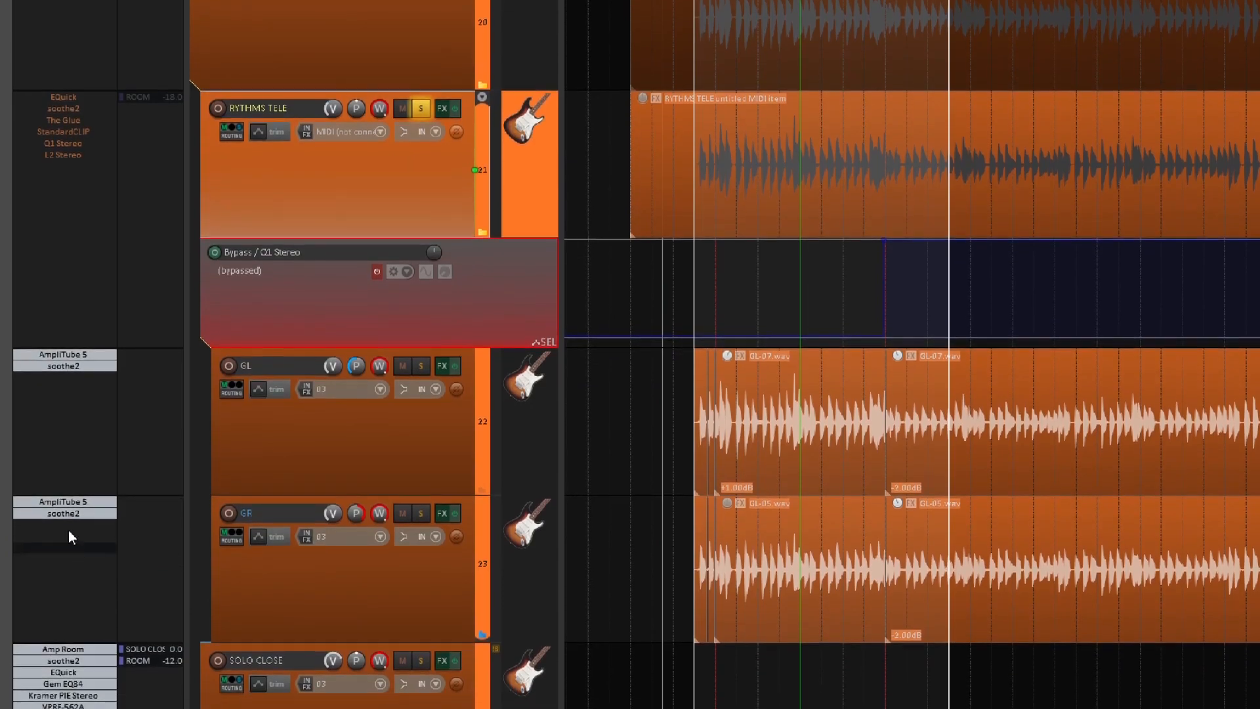
pyautogui.keyDown('shift'); pyautogui.click(63, 512); pyautogui.keyUp('shift')
pyautogui.keyDown('shift'); pyautogui.click(60, 500); pyautogui.keyUp('shift')
pyautogui.keyDown('shift'); pyautogui.click(59, 364); pyautogui.keyUp('shift')
pyautogui.keyDown('shift'); pyautogui.click(59, 353); pyautogui.keyUp('shift')
pyautogui.press('space')
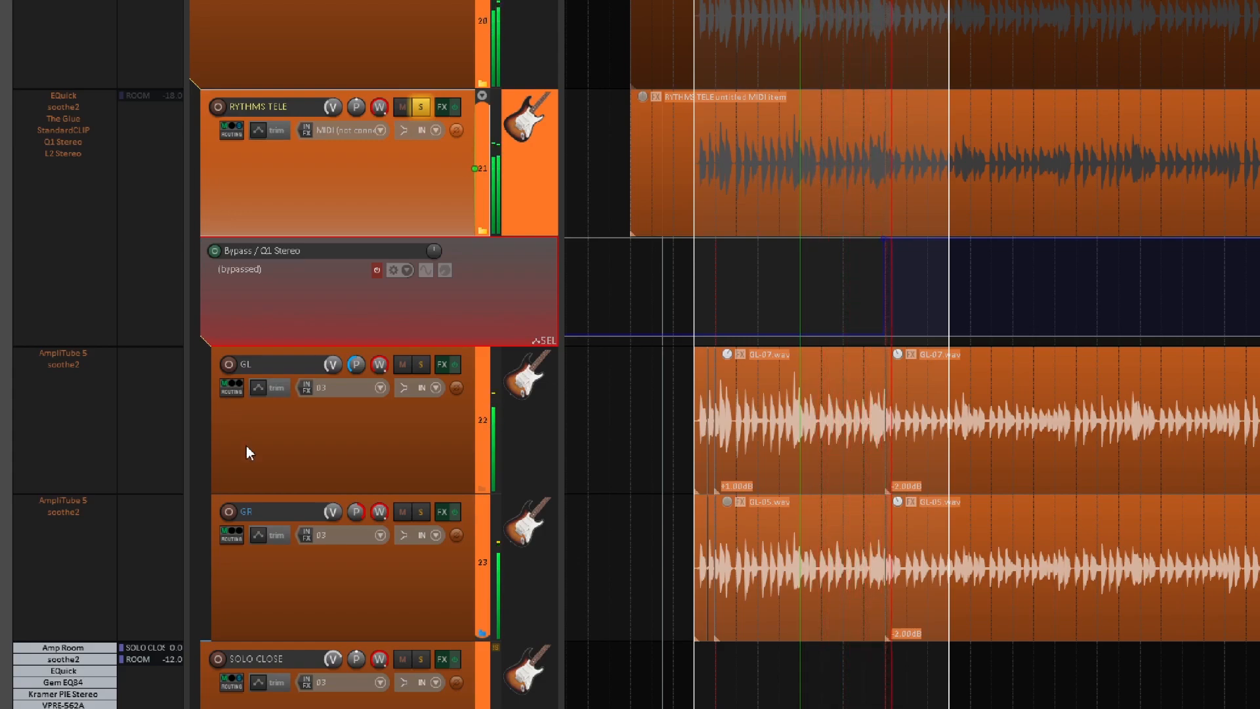
pyautogui.press('space')
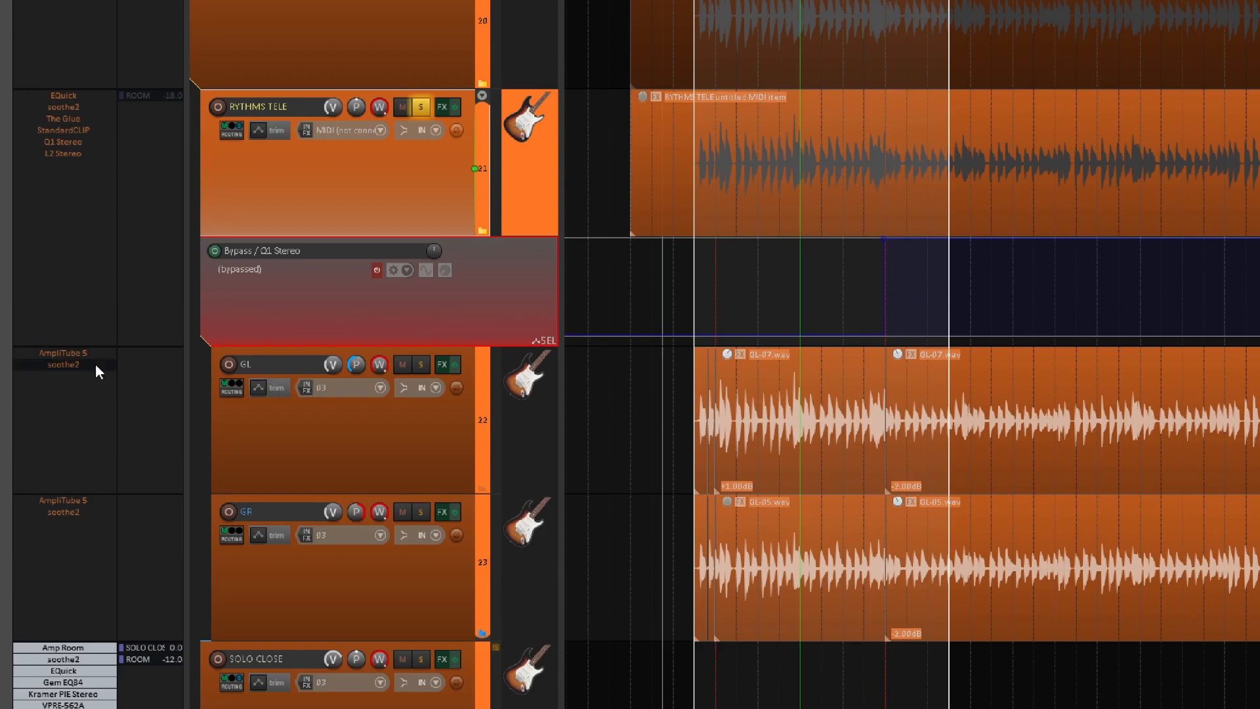
# Re-enable soothe2 and AmpliTube 5 on both the GL and GR tracks.
pyautogui.click(55, 366)
pyautogui.keyDown('shift'); pyautogui.click(55, 355); pyautogui.keyUp('shift')
pyautogui.click(65, 508)
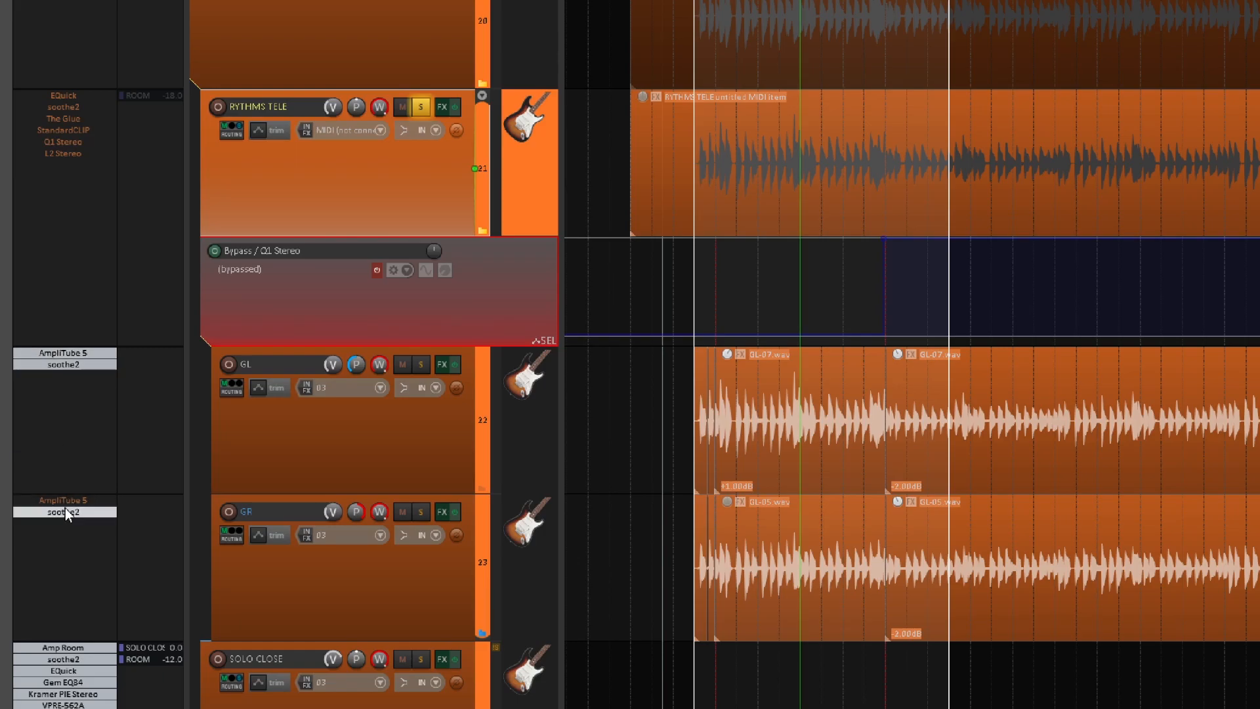
pyautogui.keyDown('shift'); pyautogui.click(66, 499); pyautogui.keyUp('shift')
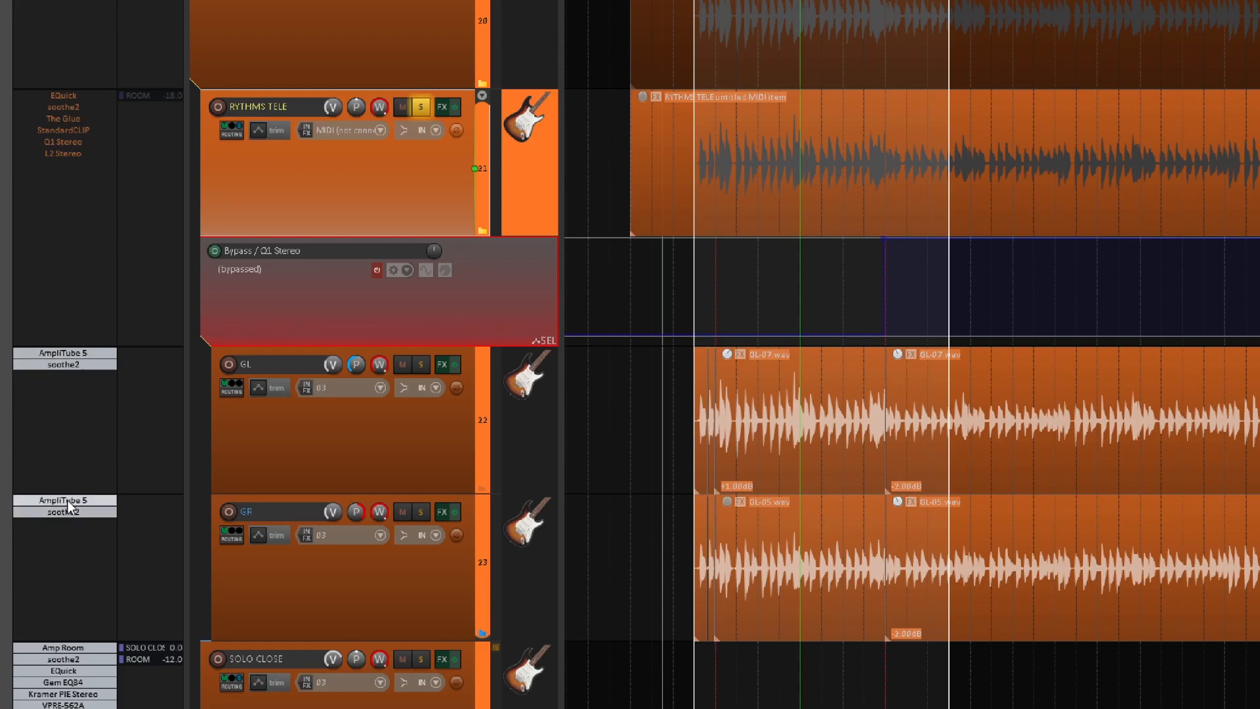
# View the AmpliTube 5 amp settings on the GL track and play the guitar loop with its window open.
pyautogui.doubleClick(75, 354)
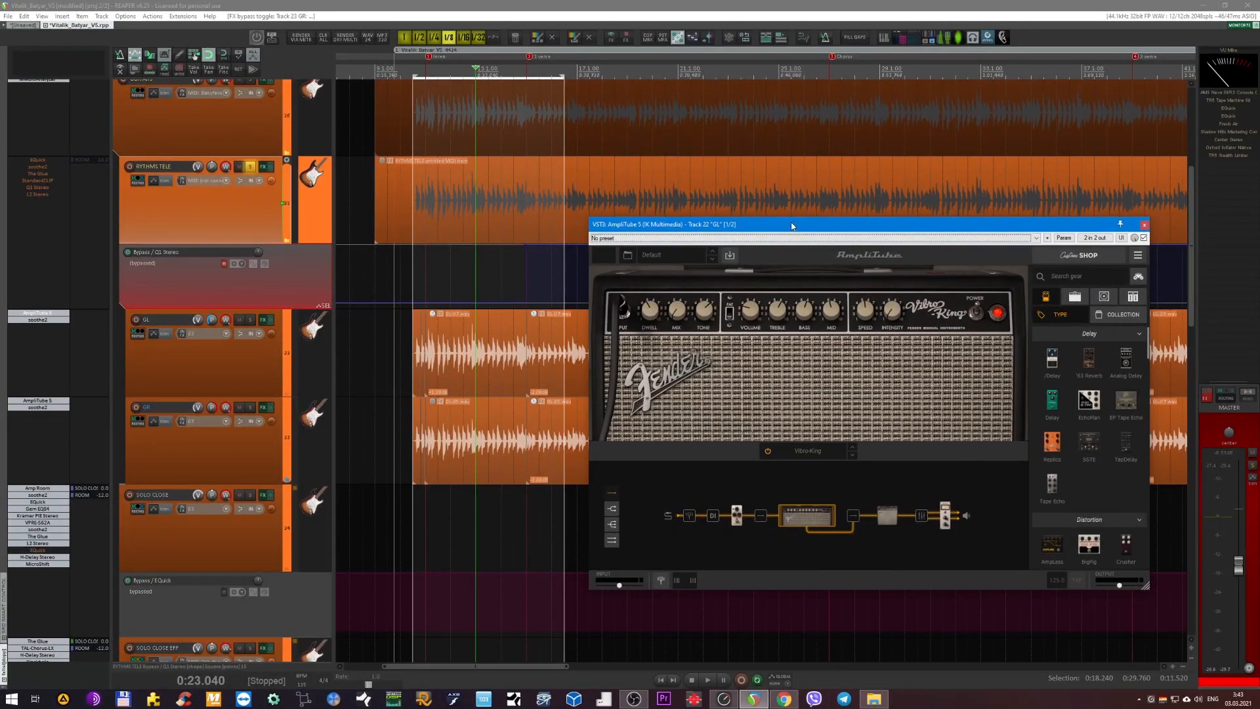
pyautogui.moveTo(869, 233); pyautogui.dragTo(733, 233)
pyautogui.press('space')
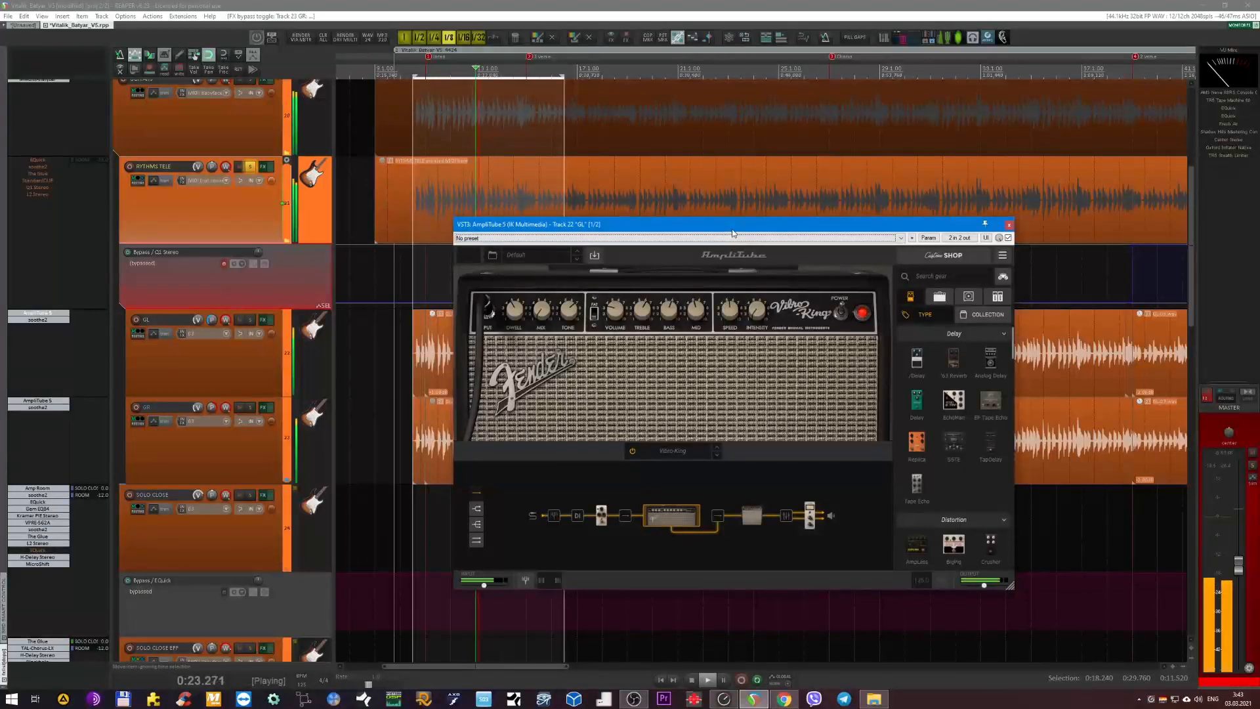
# Inspect the soothe2 curve on the GL track, close its window and select the GL track.
pyautogui.doubleClick(36, 320)
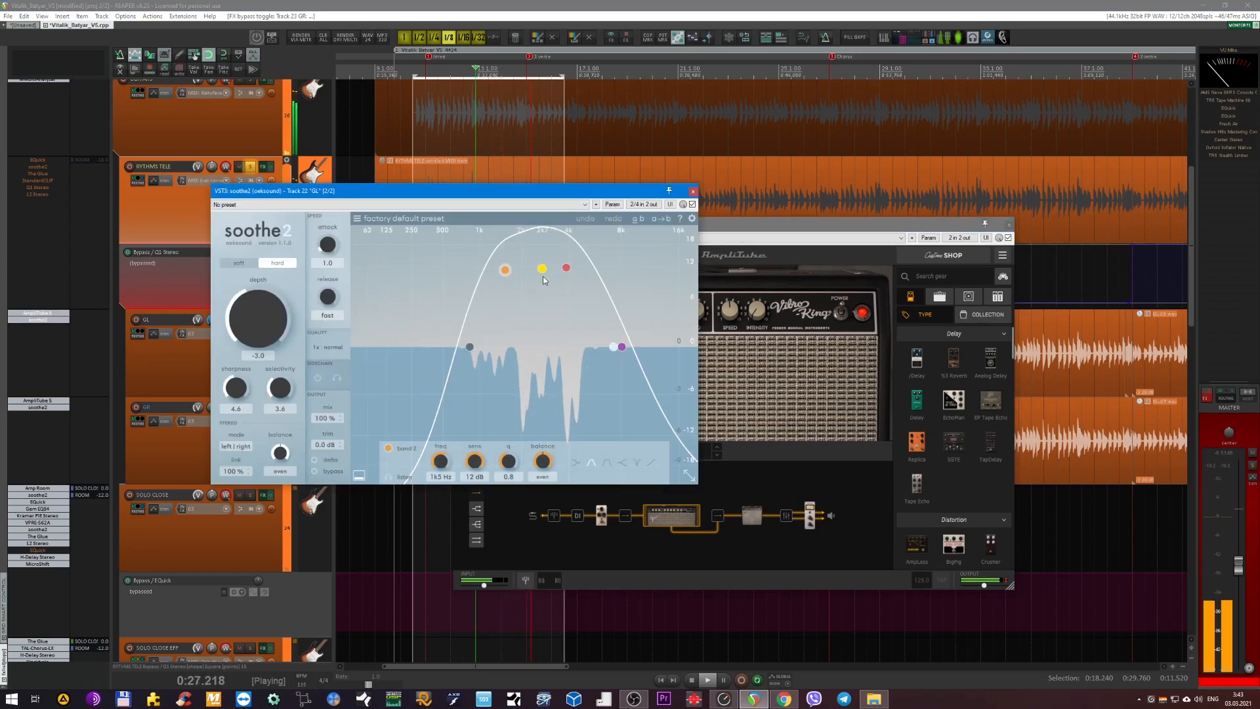
pyautogui.click(693, 194)
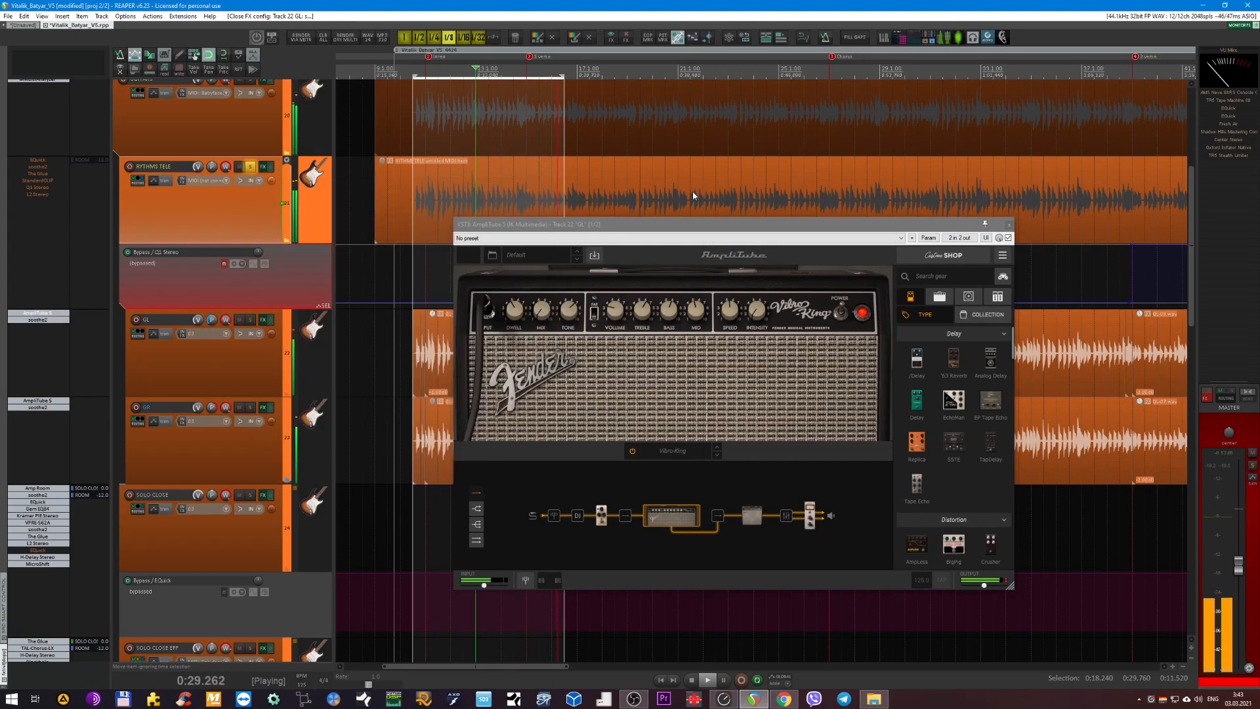
pyautogui.click(194, 362)
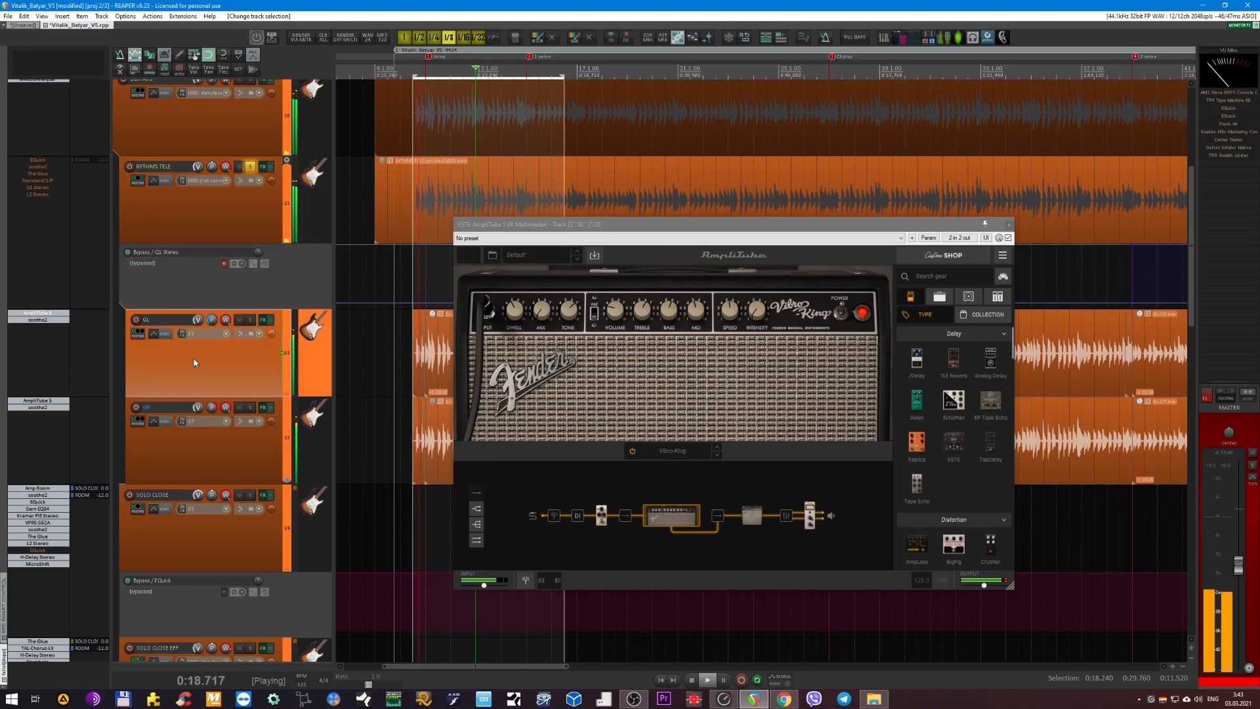
# Audition the guitars with soothe2 bypassed and enabled on the GL and GR tracks, ending enabled, and close the AmpliTube 5 window.
pyautogui.keyDown('shift'); pyautogui.click(36, 322); pyautogui.keyUp('shift')
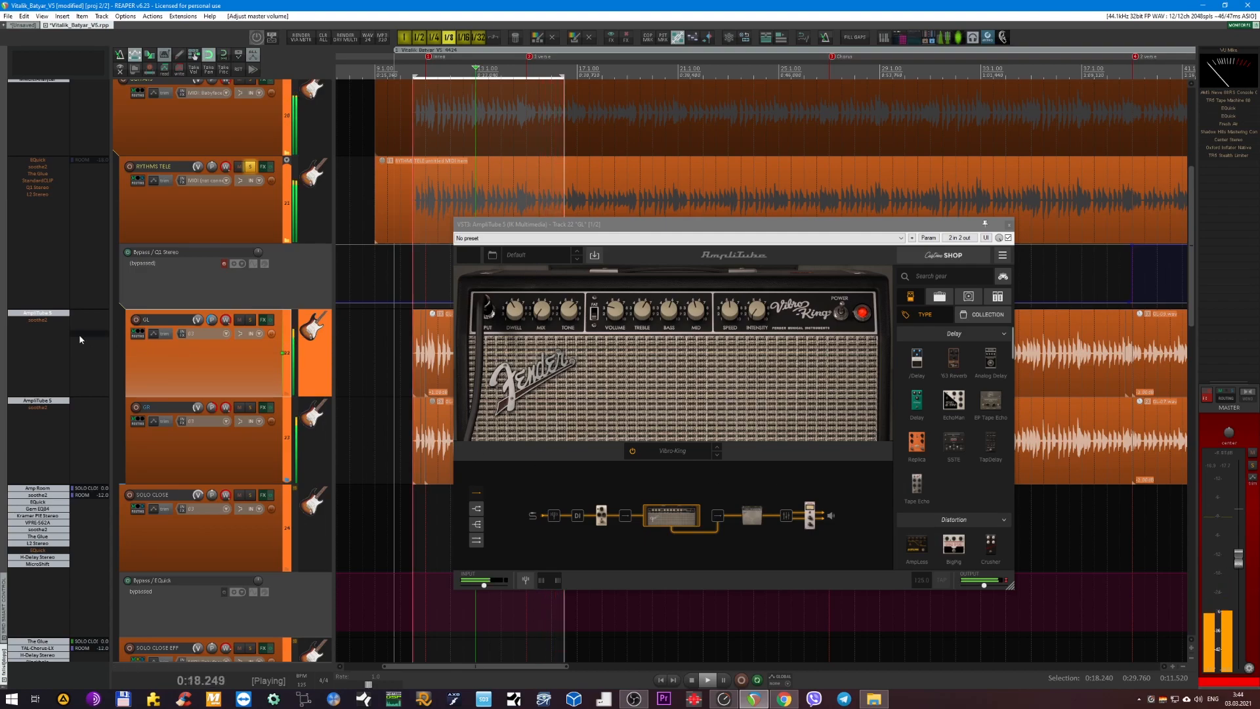
pyautogui.keyDown('shift'); pyautogui.click(40, 321); pyautogui.keyUp('shift')
pyautogui.keyDown('shift'); pyautogui.click(45, 408); pyautogui.keyUp('shift')
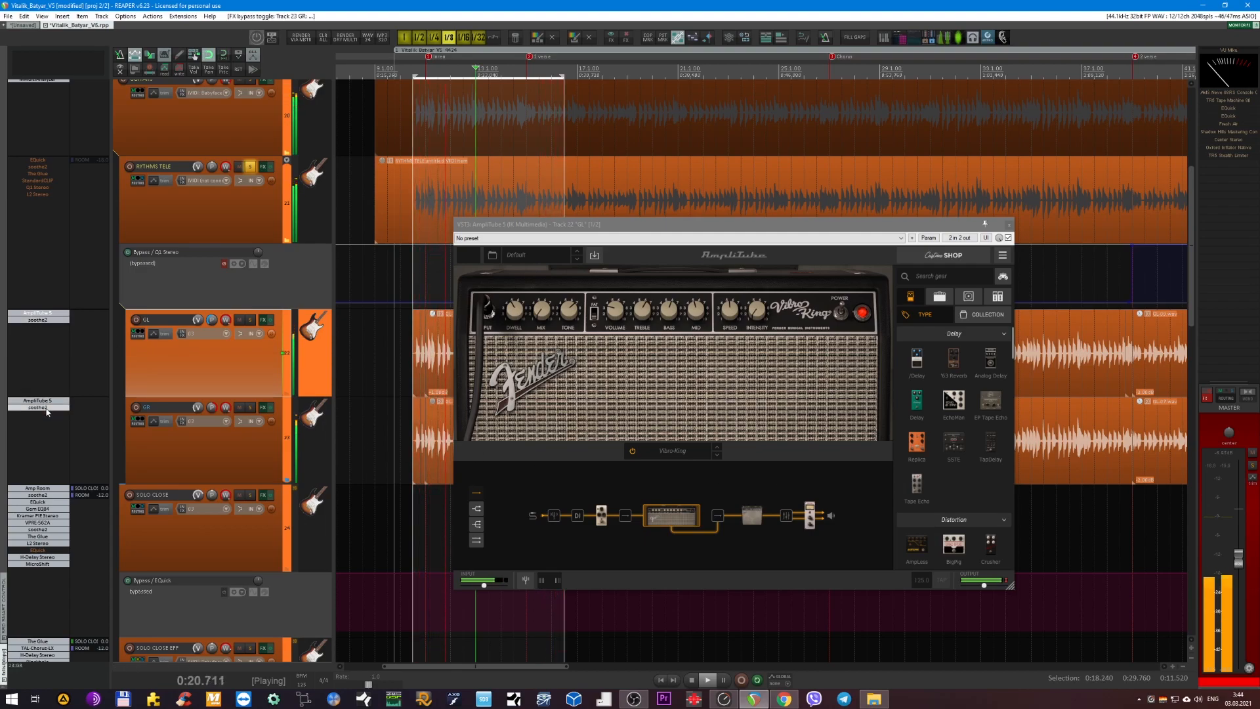
pyautogui.click(1008, 225)
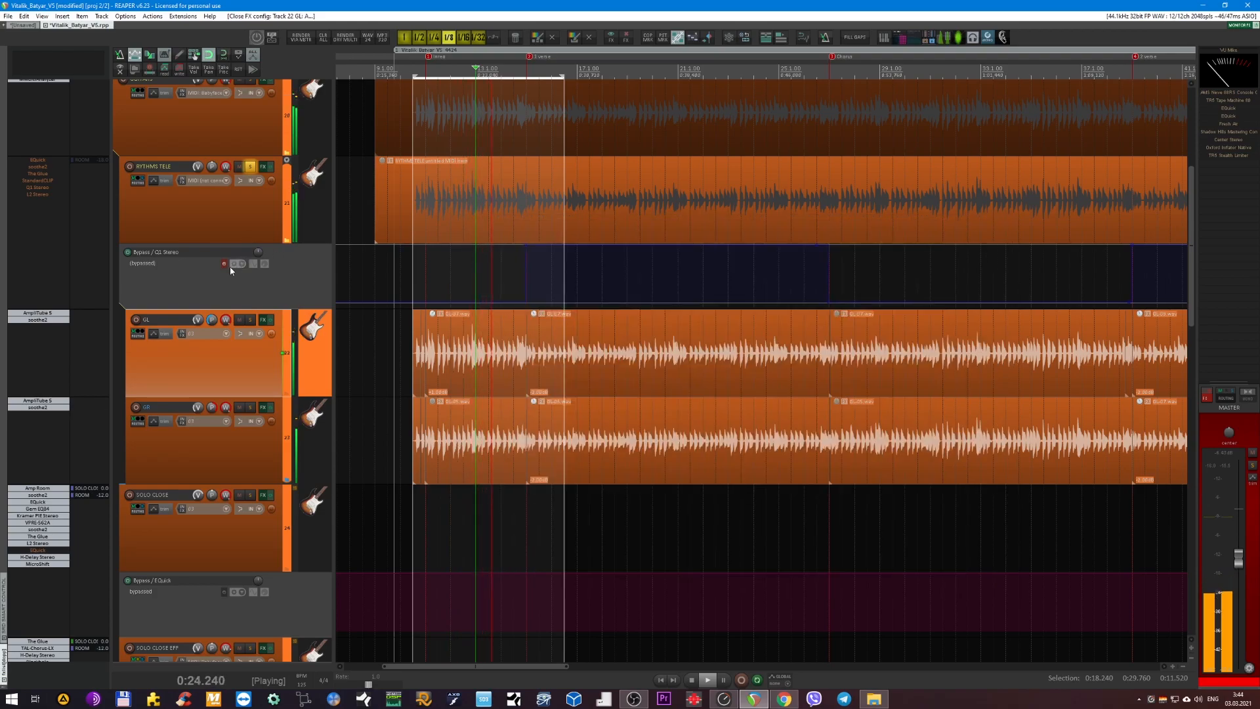
# Re-enable EQuick and soothe2 on the RYTHMS TELE folder track, viewing each plug-in's curve during playback.
pyautogui.click(212, 229)
pyautogui.scroll(5, 208, 229)
pyautogui.scroll(-3, 207, 230)
pyautogui.scroll(2, 471, 232)
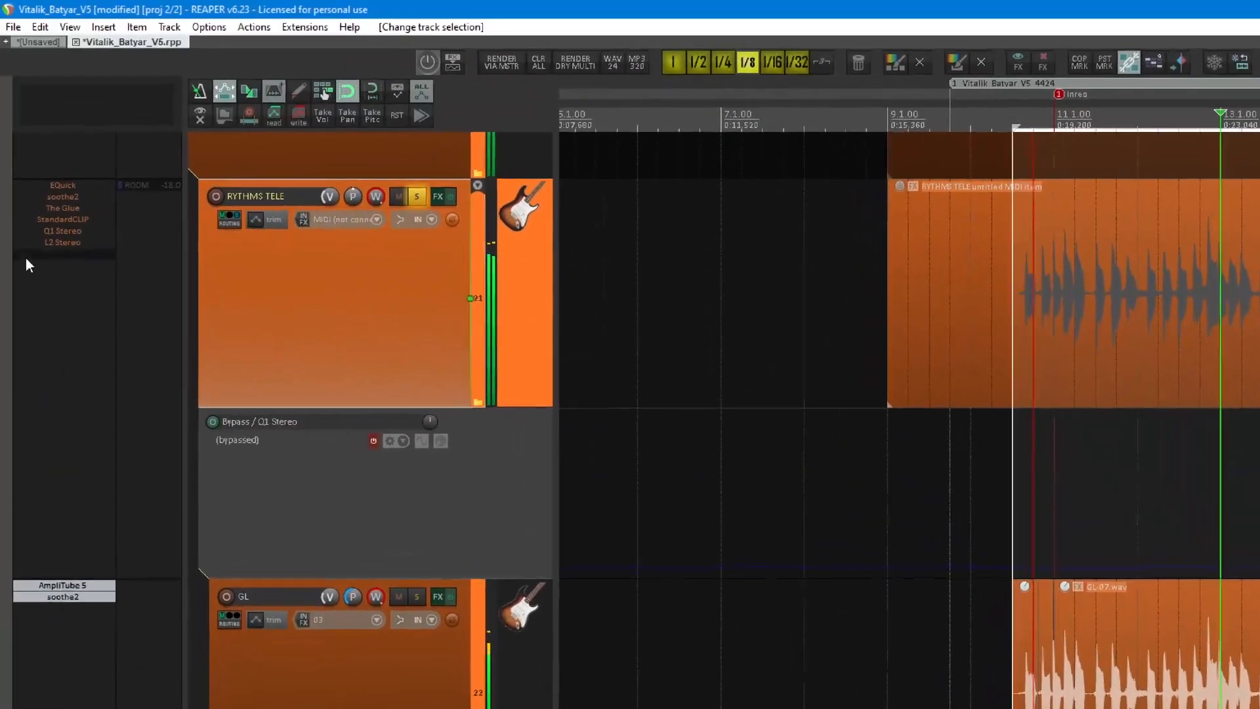
pyautogui.keyDown('shift'); pyautogui.click(63, 187); pyautogui.keyUp('shift')
pyautogui.click(63, 187)
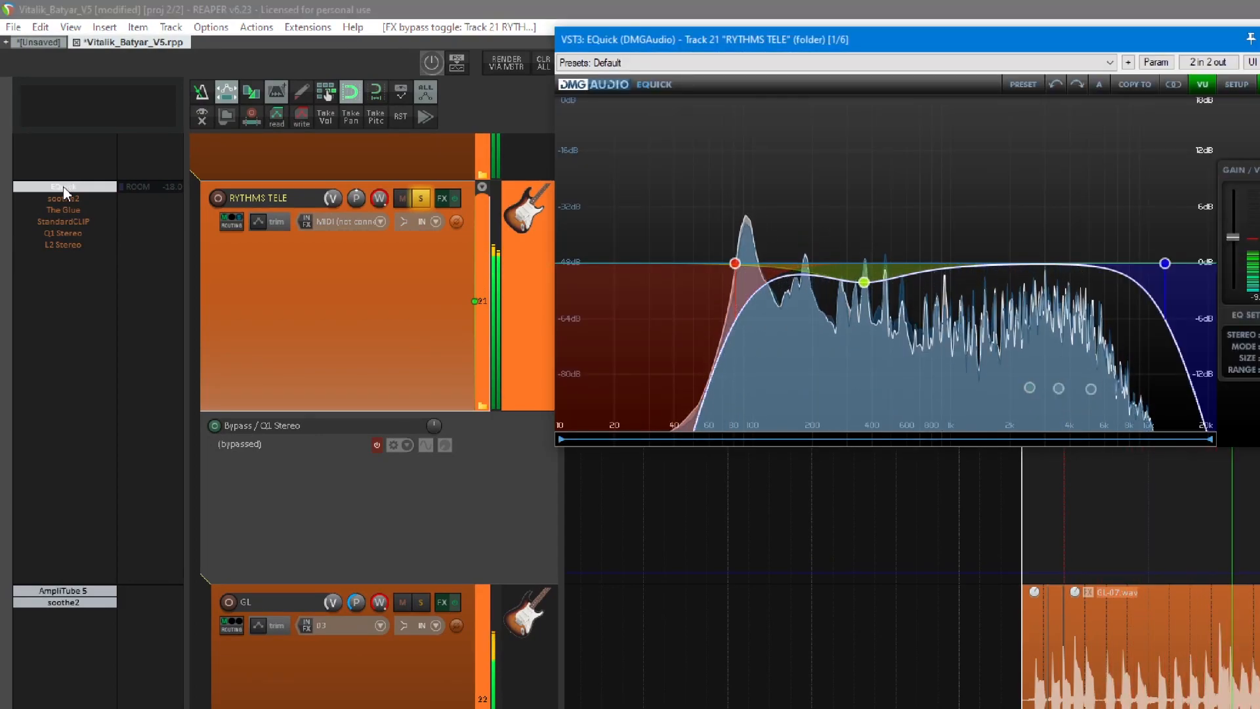
pyautogui.click(64, 188)
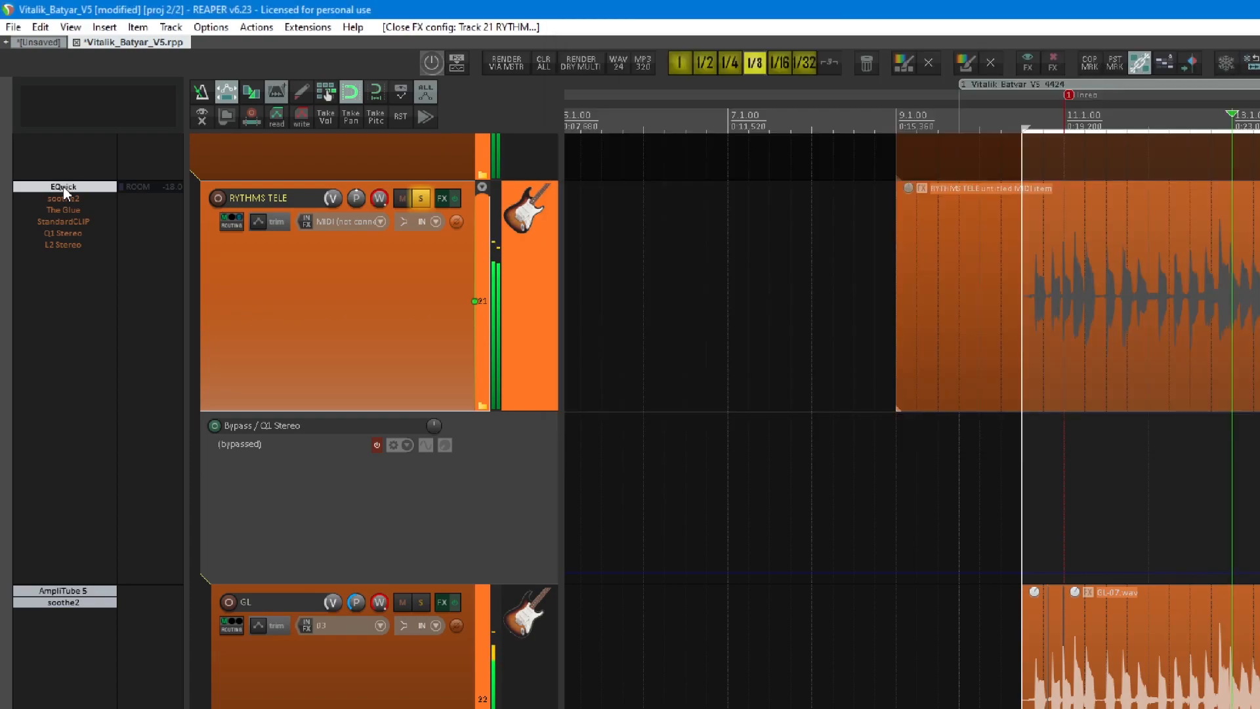
pyautogui.click(70, 199)
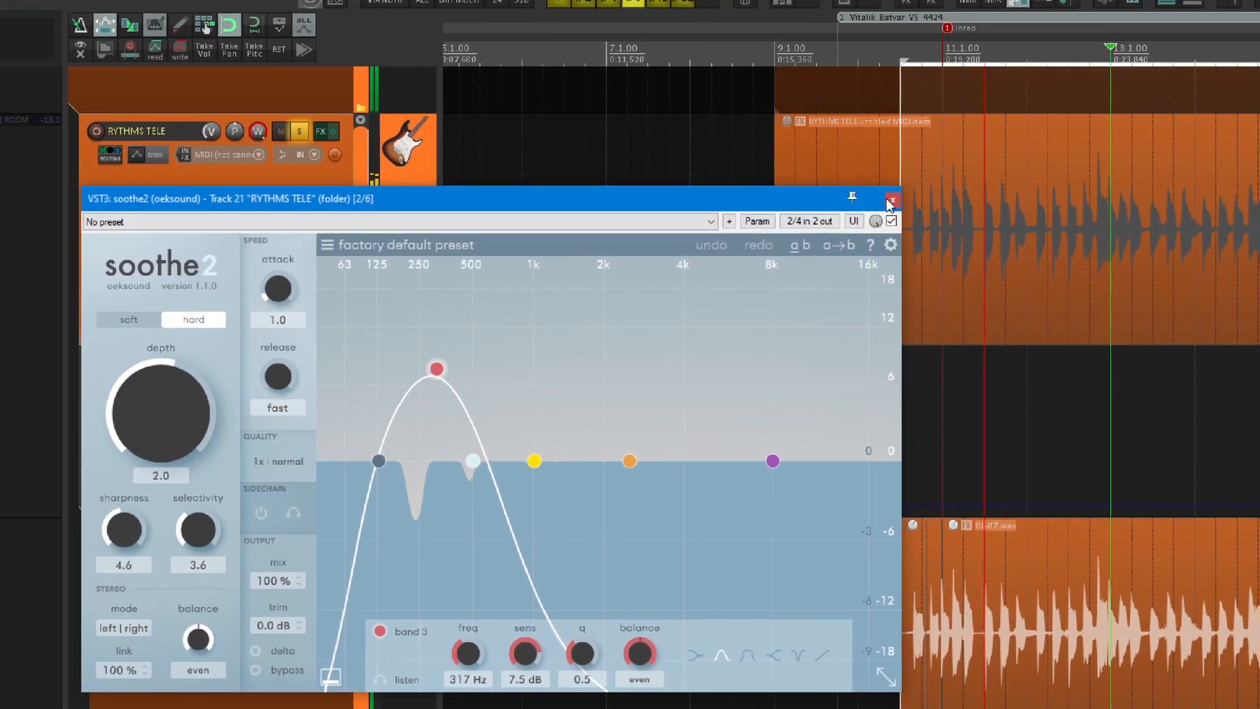
pyautogui.click(1013, 195)
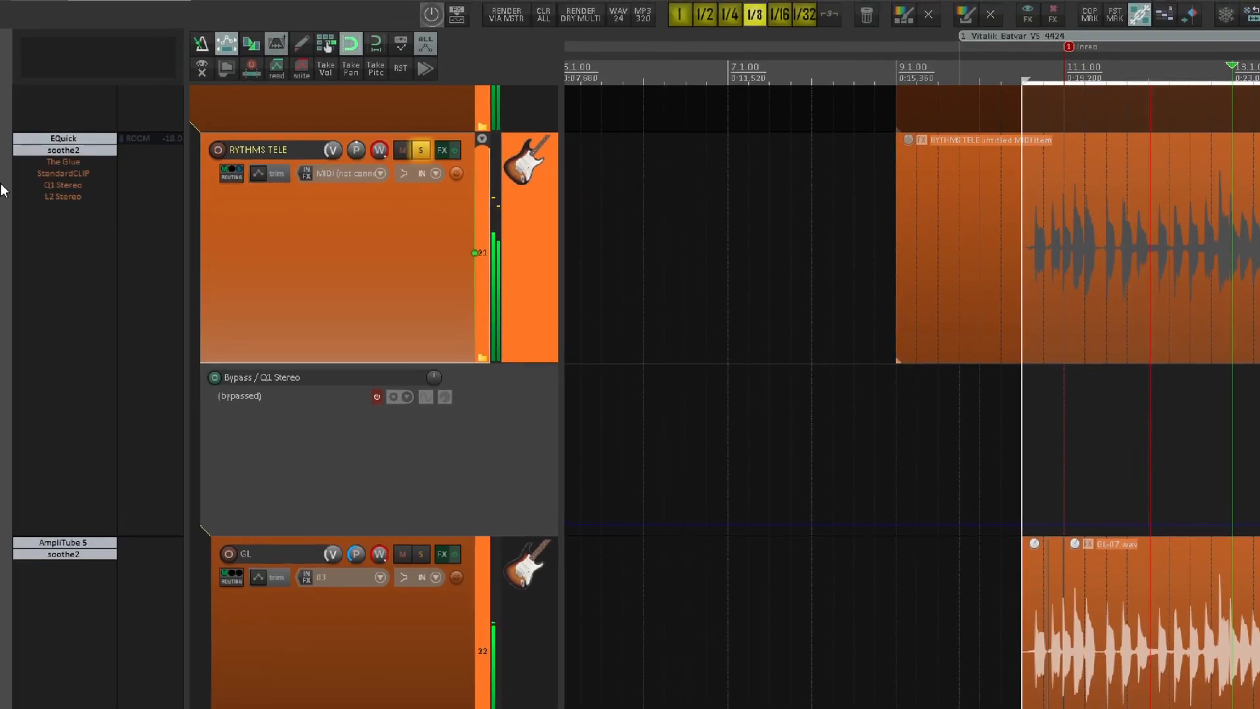
# Re-enable The Glue and StandardCLIP on the RYTHMS TELE track, inspecting each plug-in's settings before closing it.
pyautogui.click(62, 177)
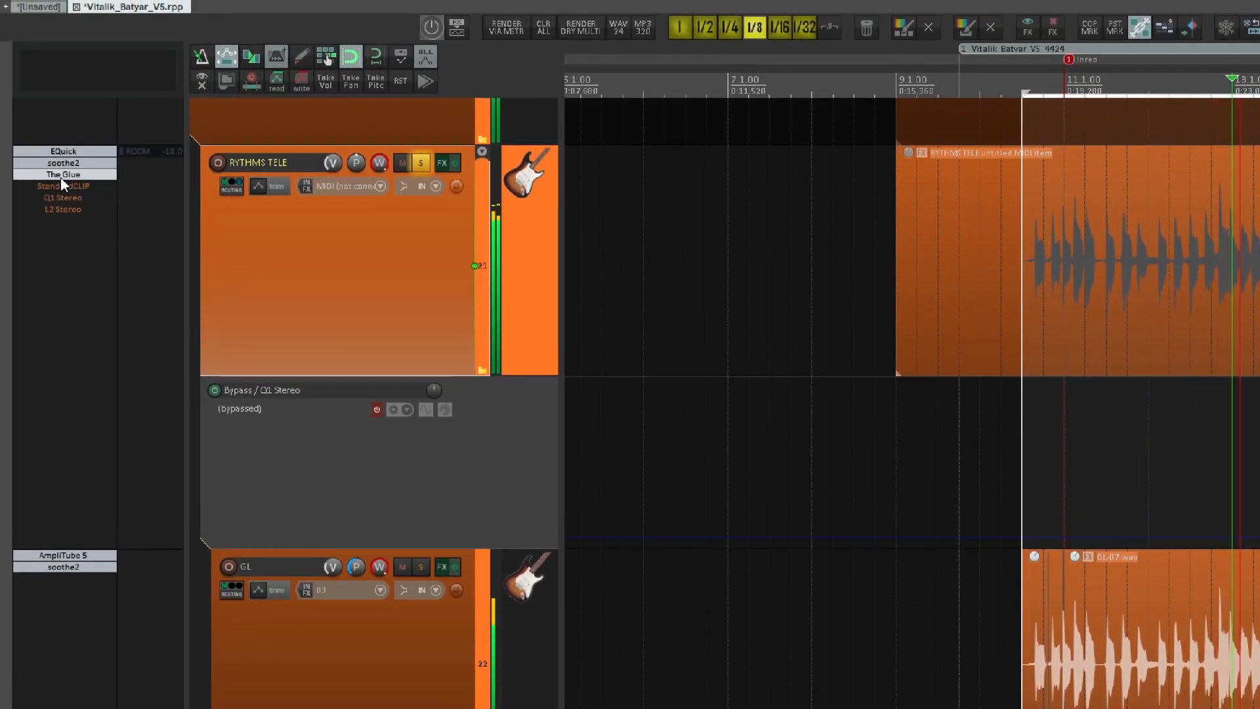
pyautogui.click(60, 178)
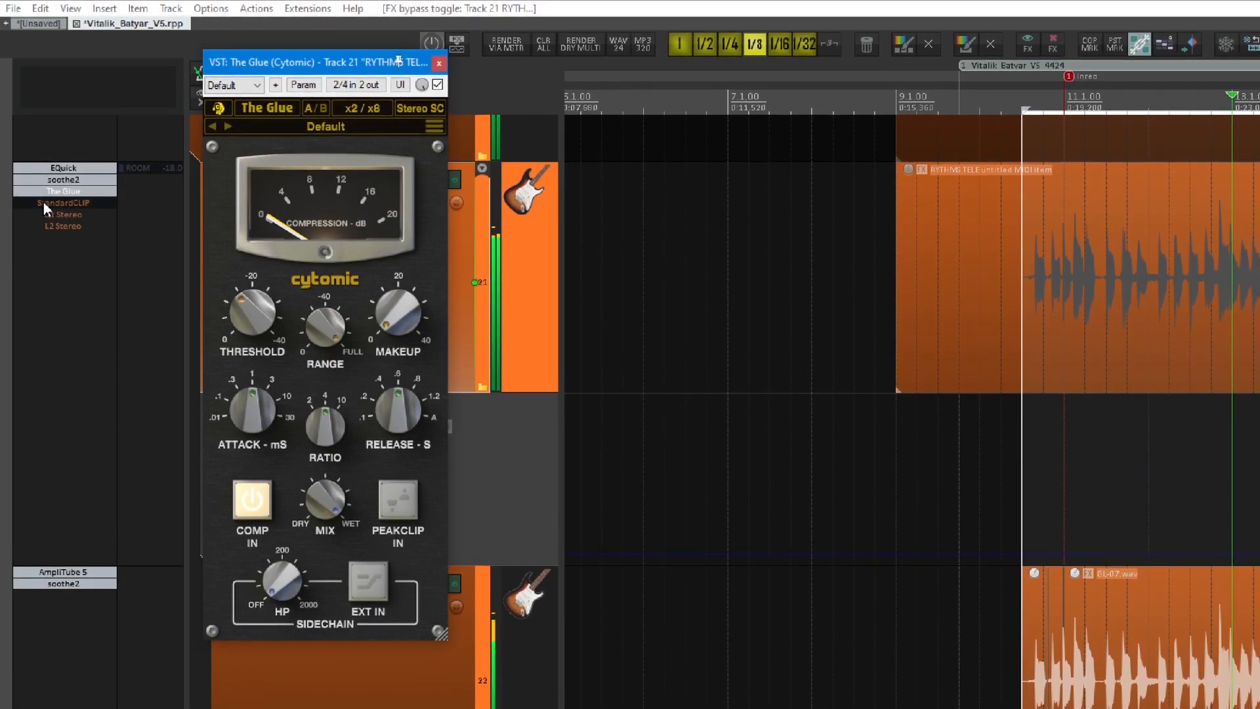
pyautogui.moveTo(320, 60); pyautogui.dragTo(720, 98)
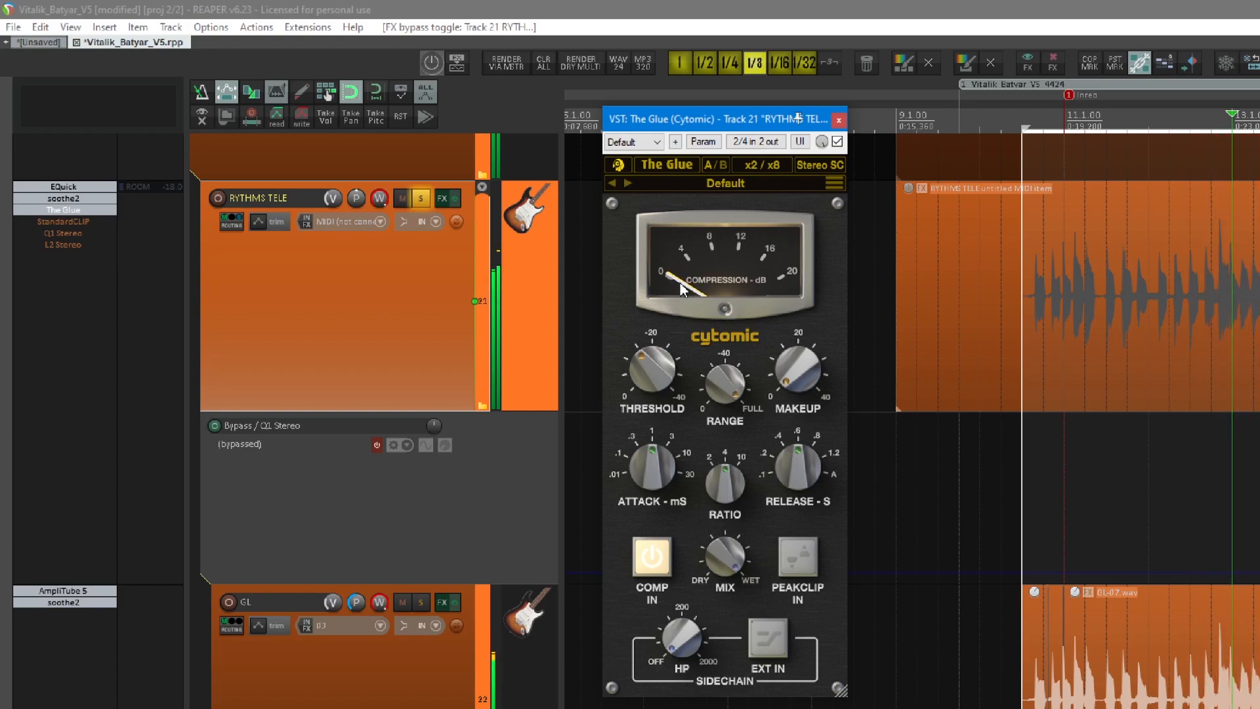
pyautogui.click(284, 330)
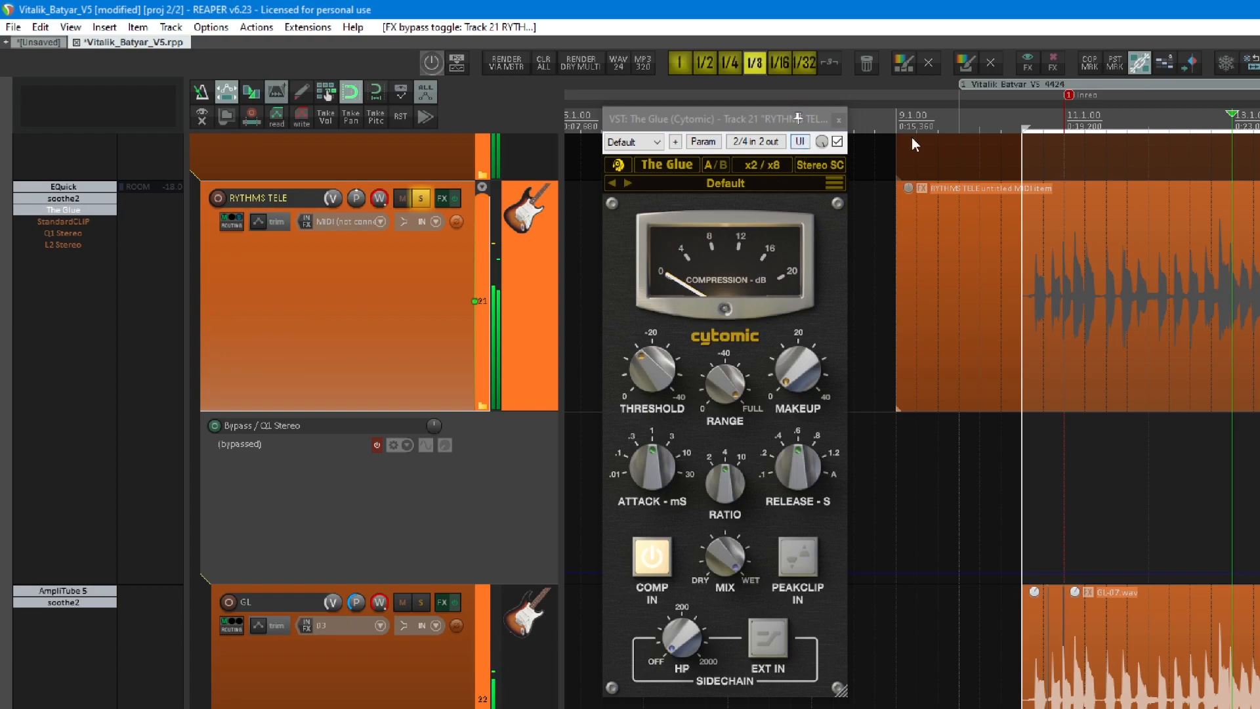
pyautogui.click(839, 120)
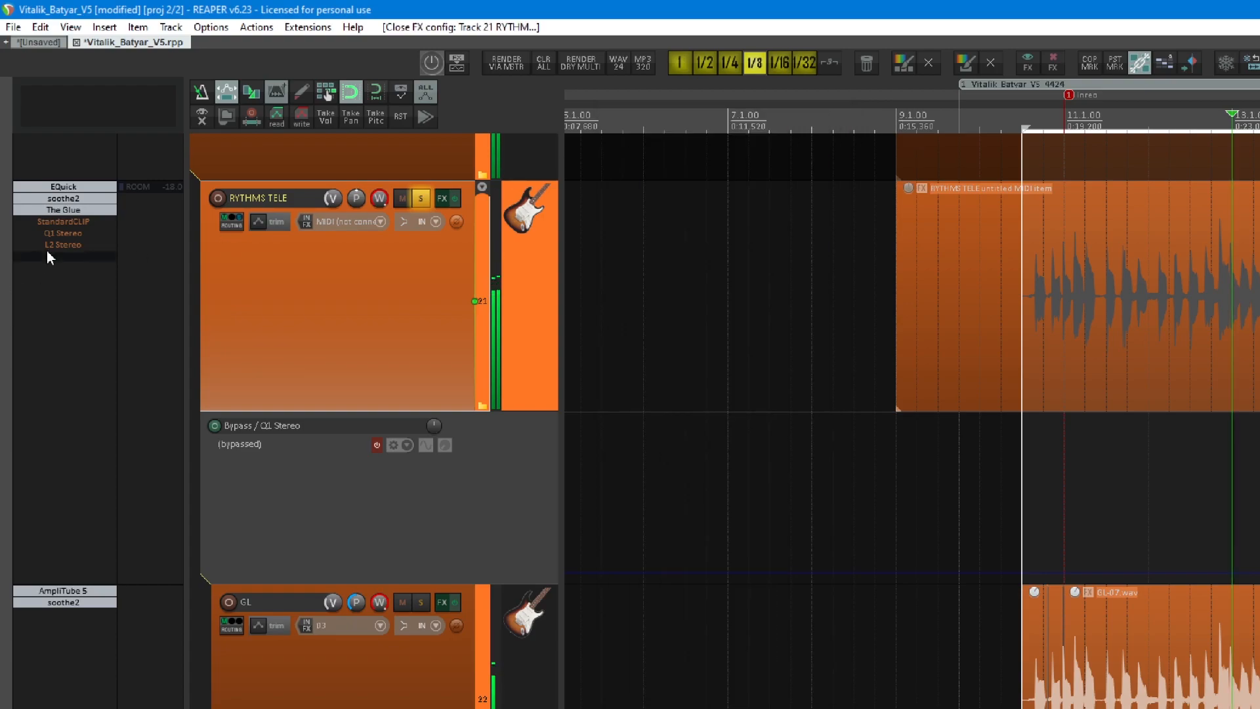
pyautogui.click(77, 220)
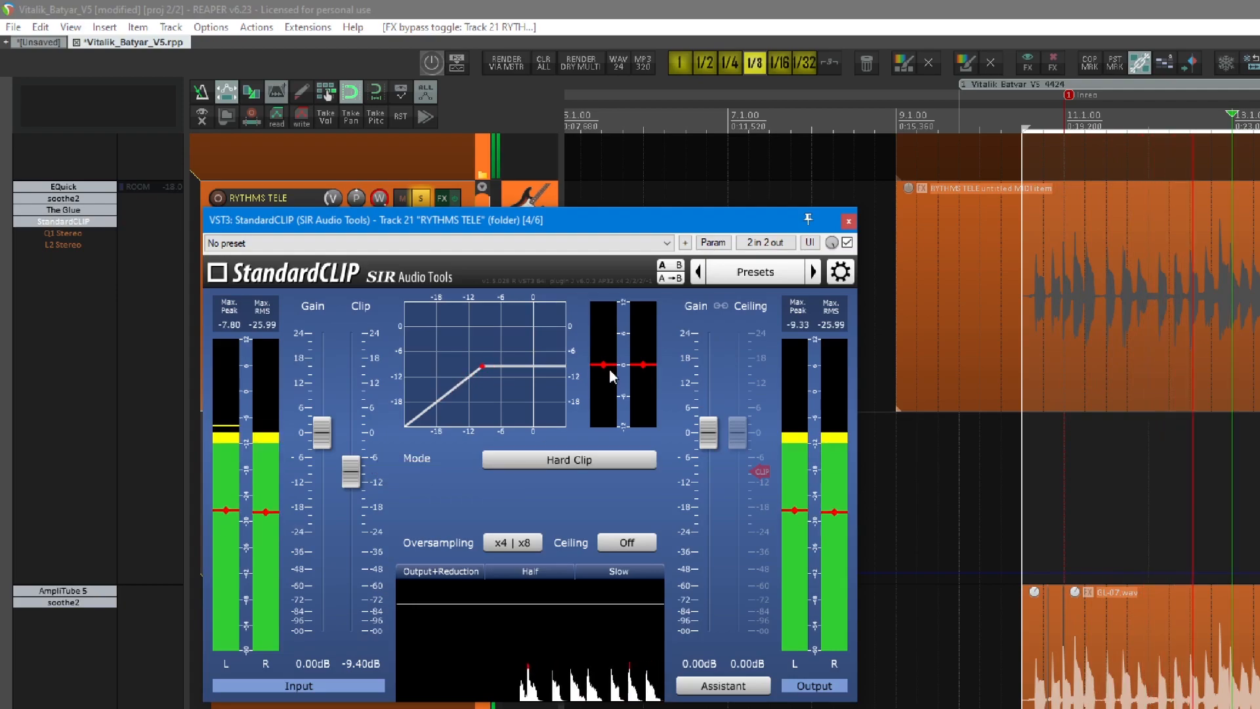
pyautogui.click(849, 221)
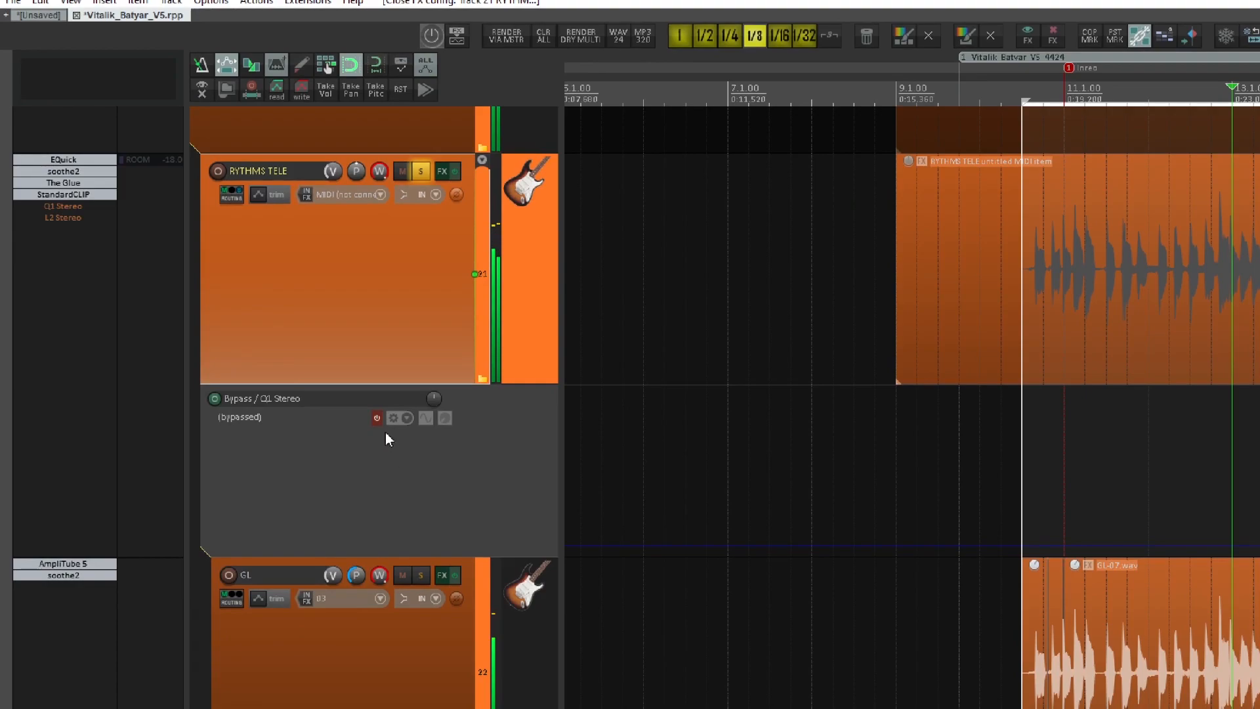
# Activate the Q1 Stereo bypass envelope on RYTHMS TELE, re-enable Q1 Stereo and view its settings.
pyautogui.click(378, 418)
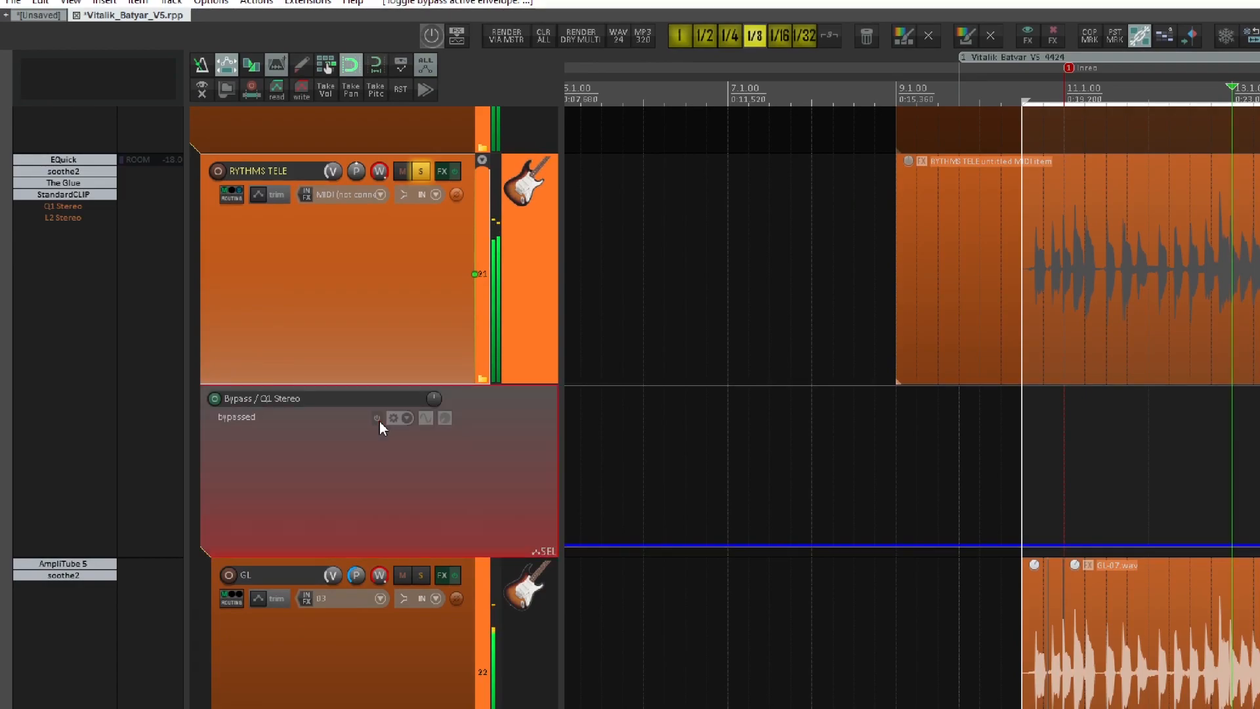
pyautogui.click(62, 209)
pyautogui.keyDown('shift'); pyautogui.click(63, 210); pyautogui.keyUp('shift')
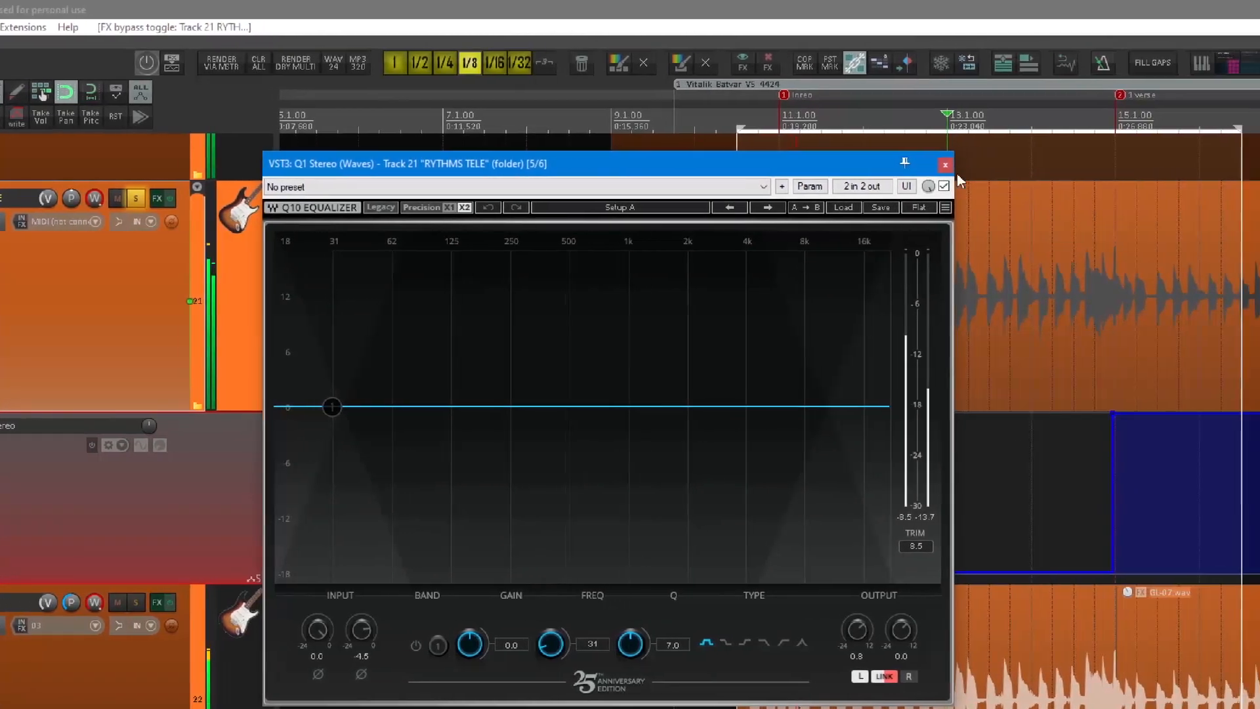
pyautogui.click(945, 165)
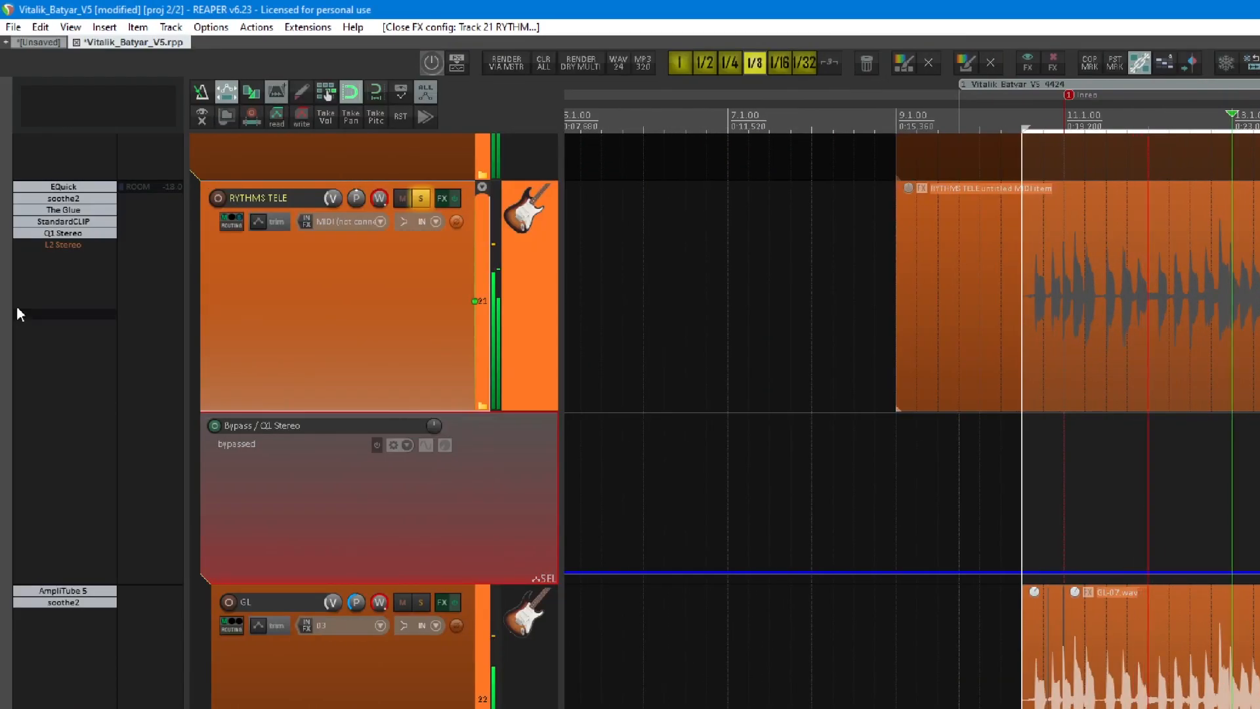
# Re-enable L2 Stereo on RYTHMS TELE and examine its limiting while comparing Q1 Stereo on and off.
pyautogui.keyDown('ctrl'); pyautogui.click(50, 246); pyautogui.keyUp('ctrl')
pyautogui.click(50, 247)
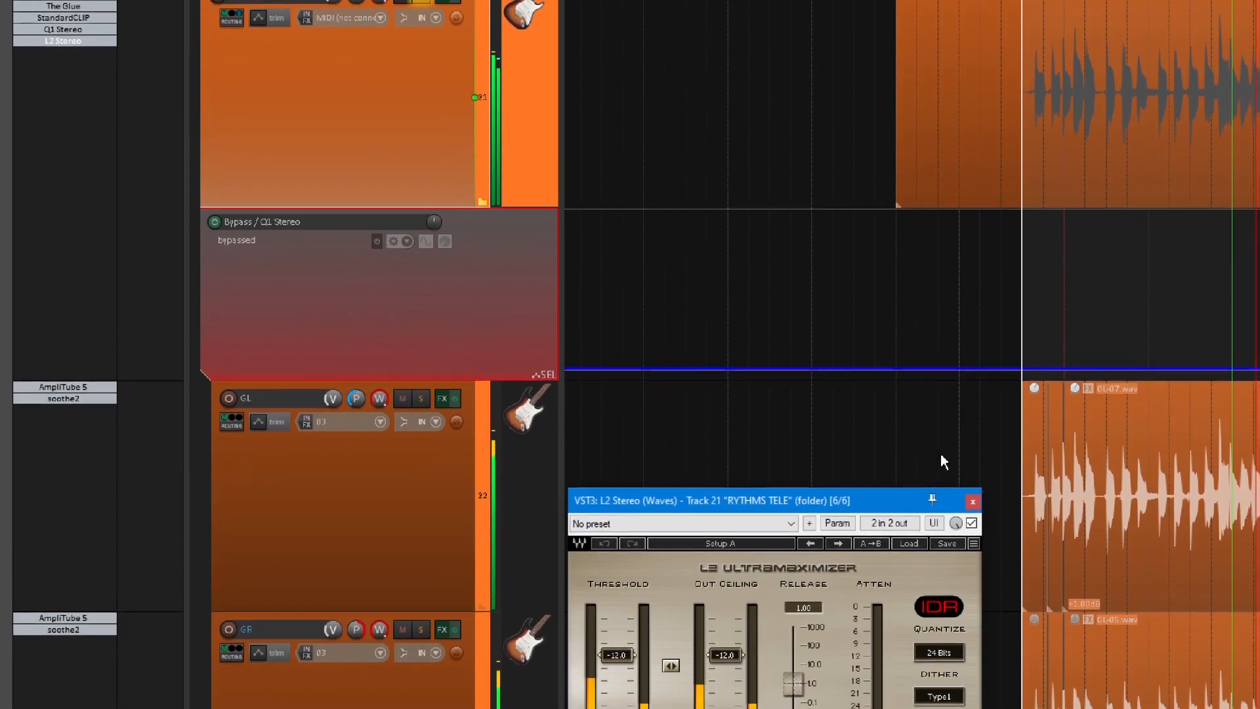
pyautogui.moveTo(790, 500); pyautogui.dragTo(839, 155)
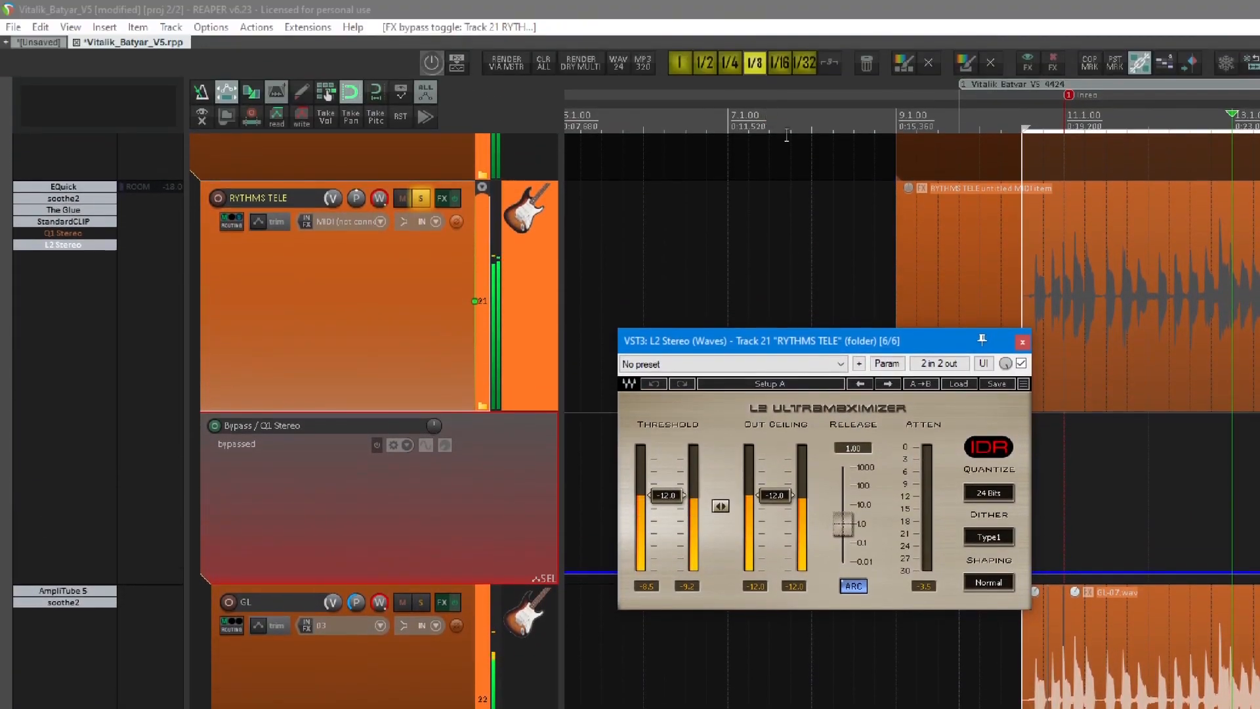
pyautogui.keyDown('ctrl'); pyautogui.click(65, 232); pyautogui.keyUp('ctrl')
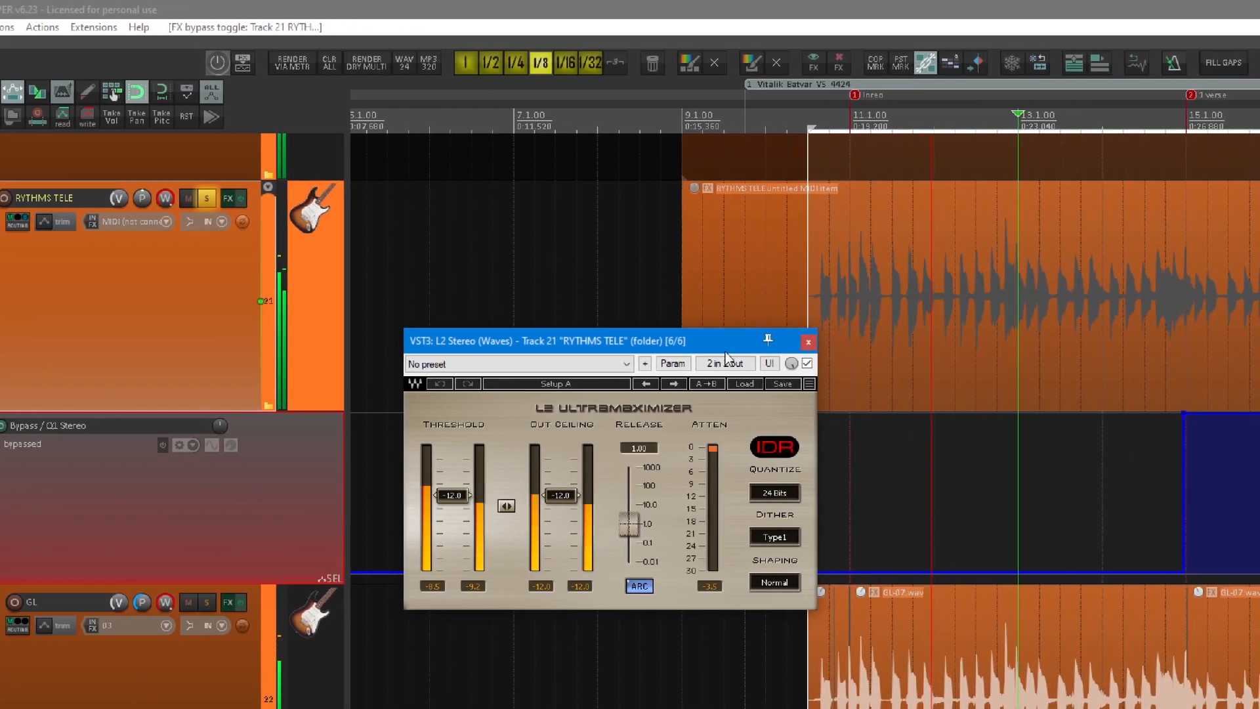
pyautogui.moveTo(930, 342); pyautogui.dragTo(872, 336)
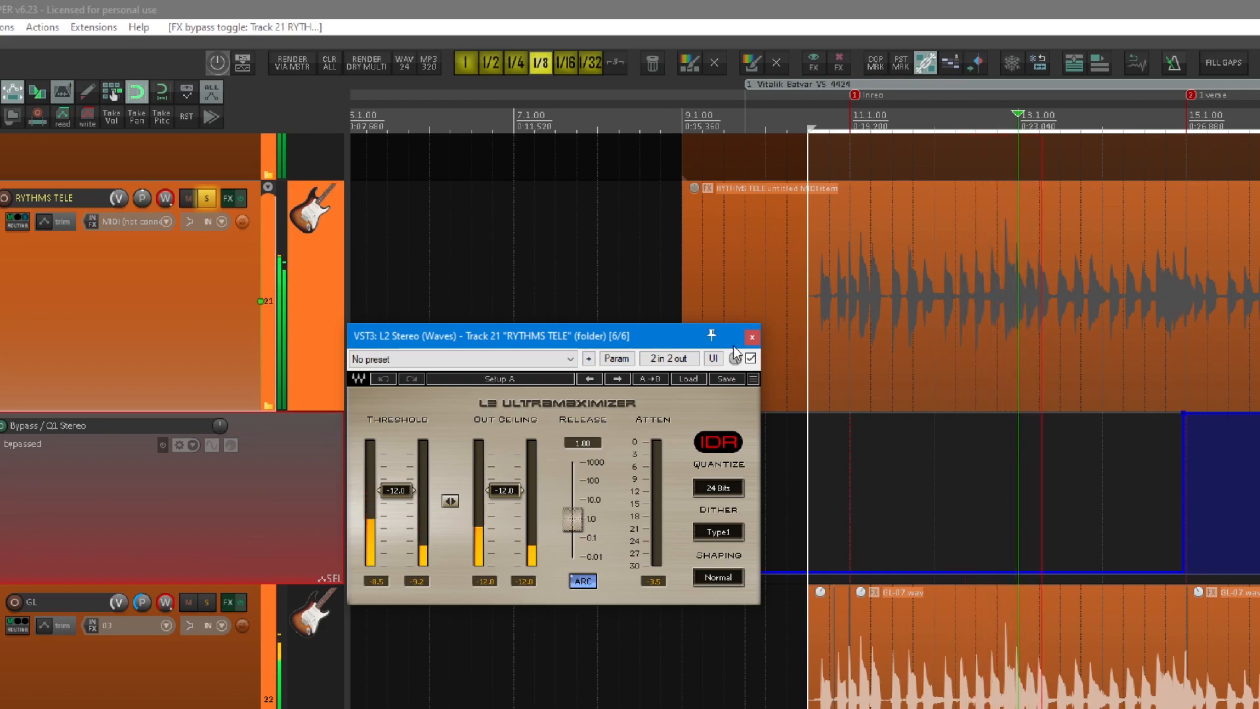
pyautogui.click(752, 337)
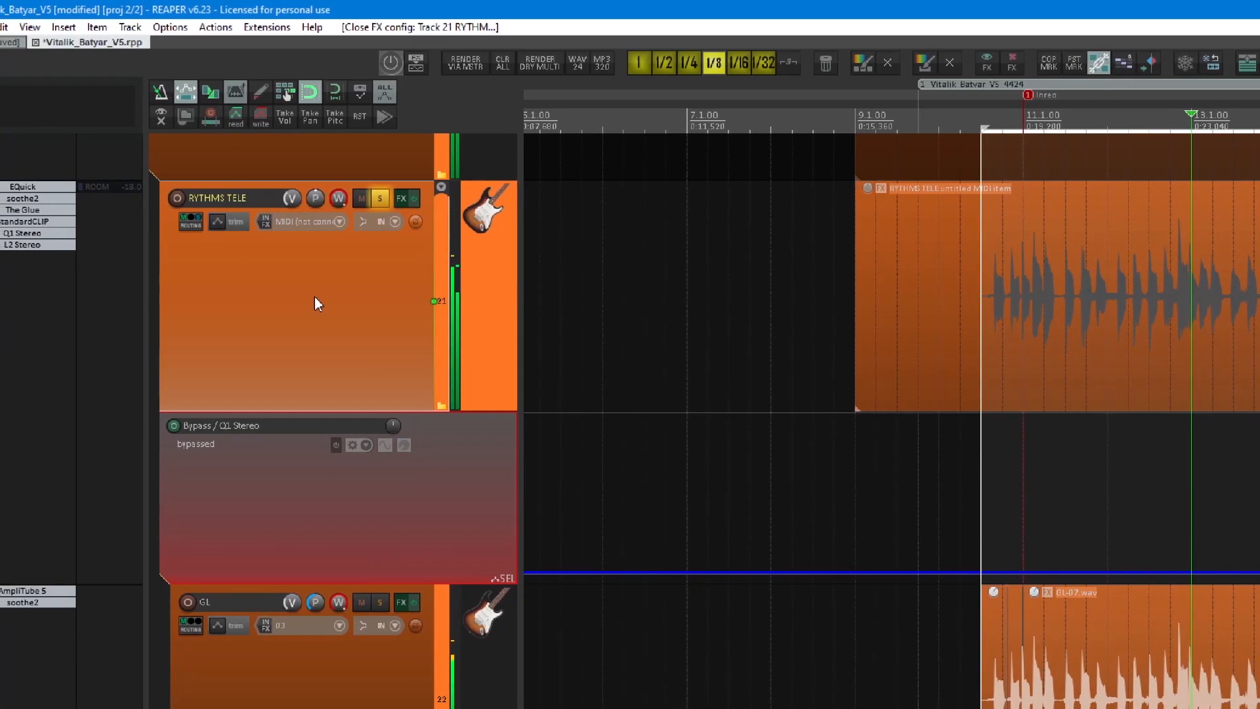
# Unmute the ROOM send on RYTHMS TELE and end the track's soloed playback.
pyautogui.keyDown('shift'); pyautogui.click(47, 233); pyautogui.keyUp('shift')
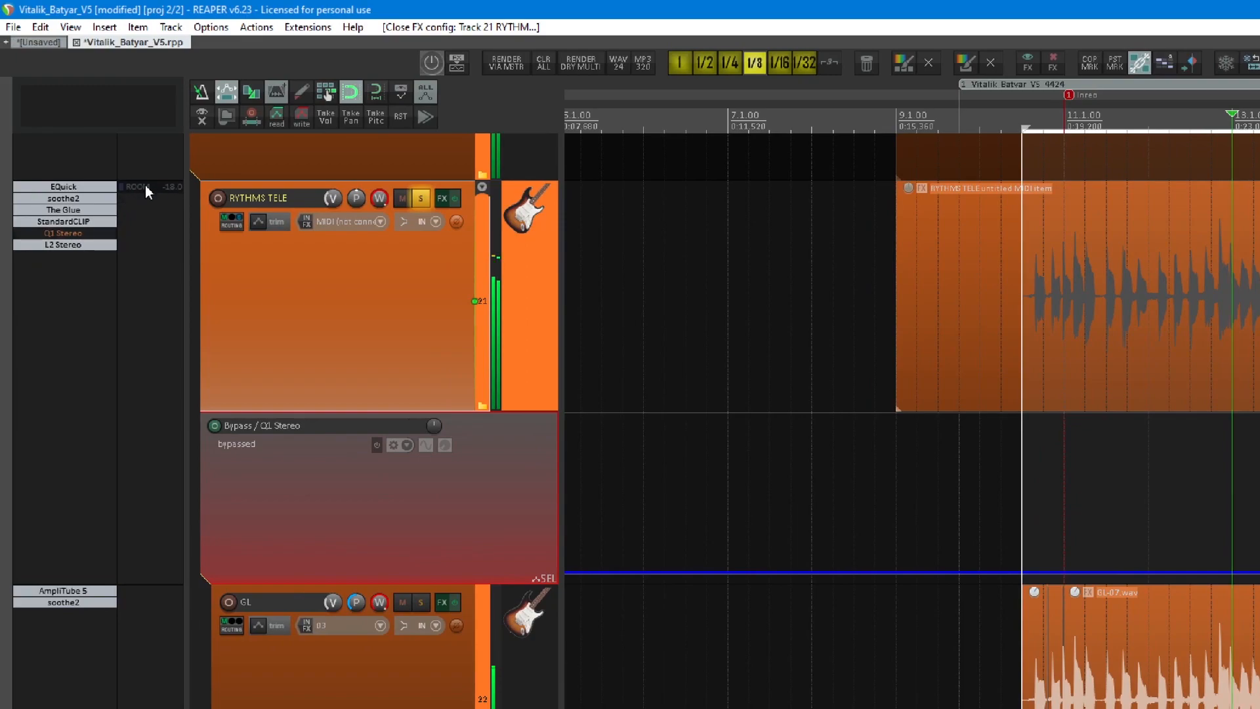
pyautogui.keyDown('shift'); pyautogui.click(105, 187); pyautogui.keyUp('shift')
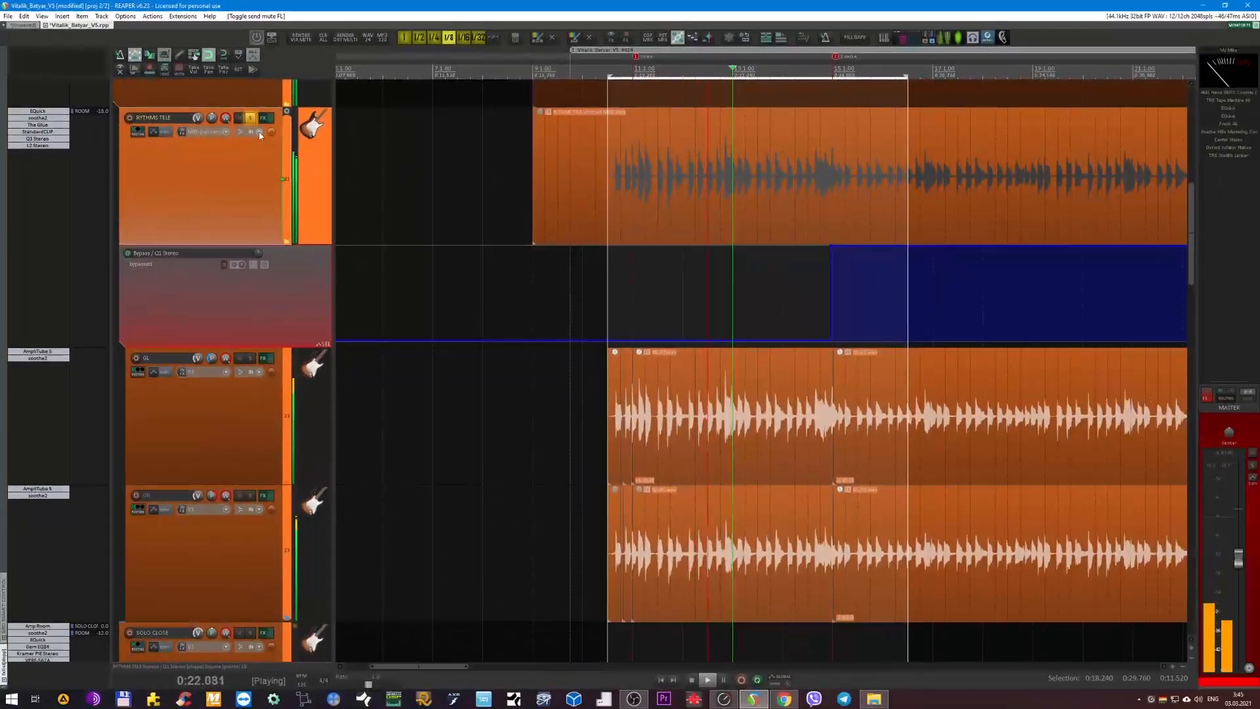
pyautogui.press('space')
pyautogui.click(252, 118)
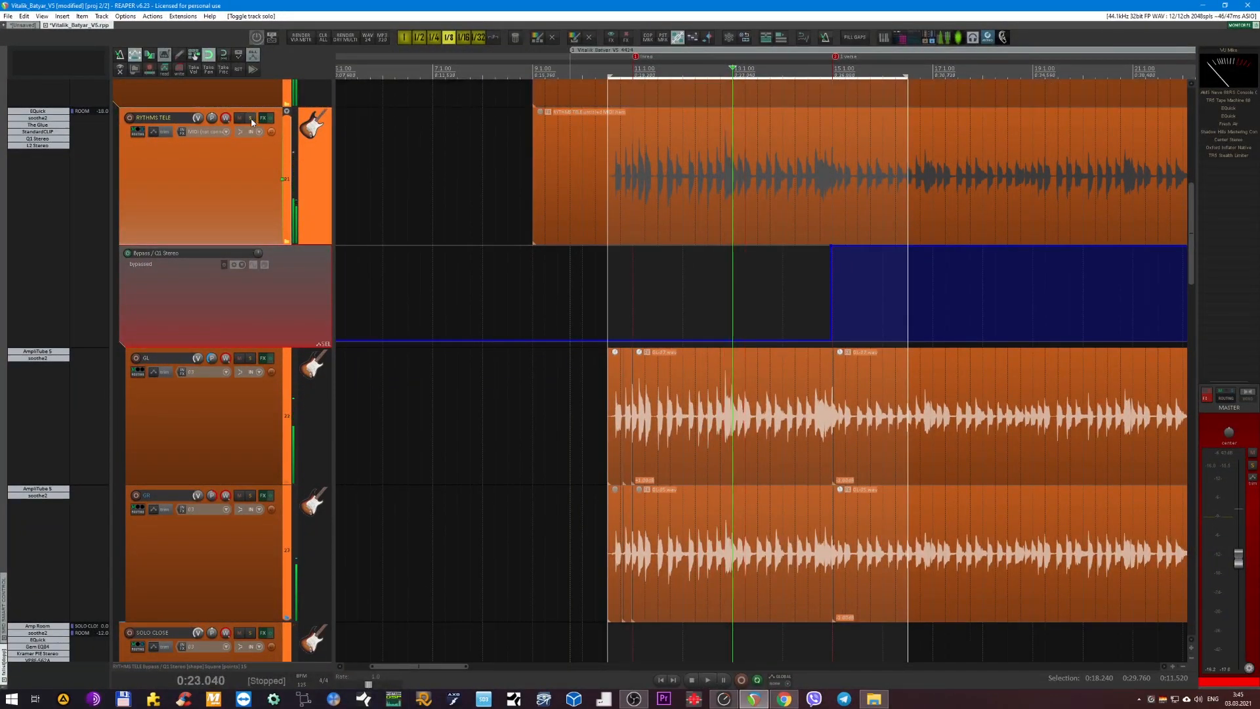
# Hide the child tracks of the RYTHMS TELE folder and all track envelopes.
pyautogui.doubleClick(254, 185)
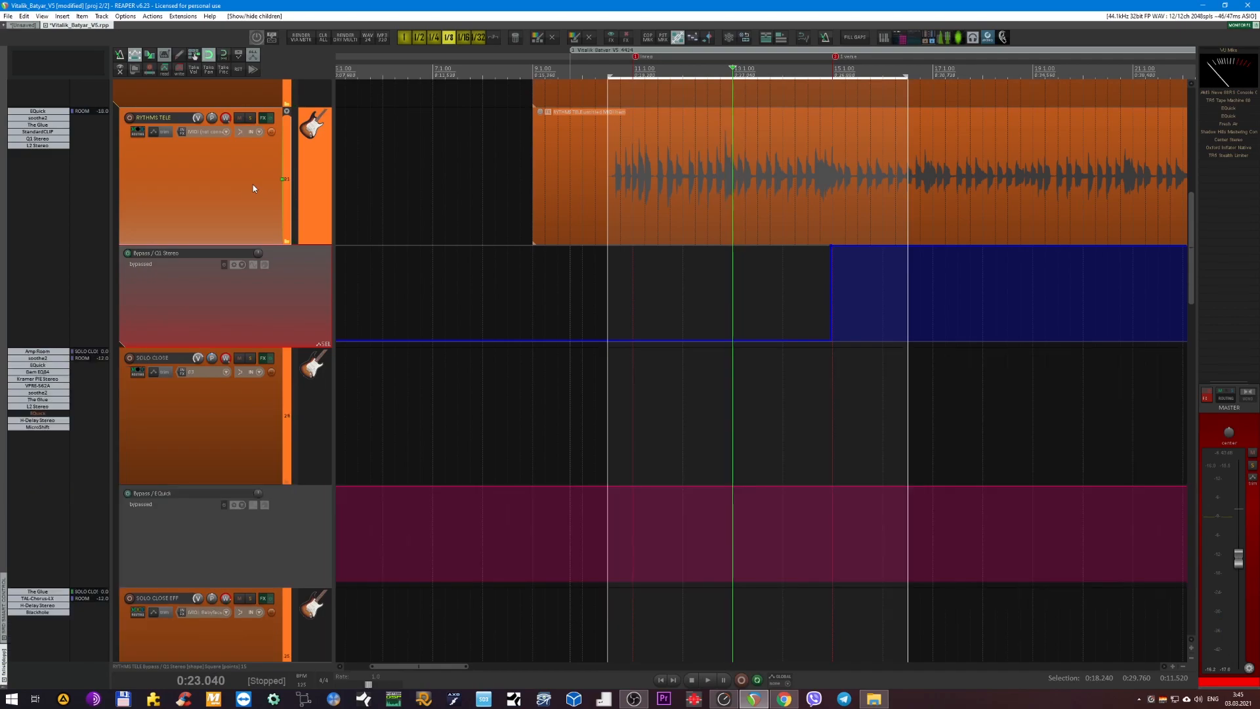
pyautogui.press('v')
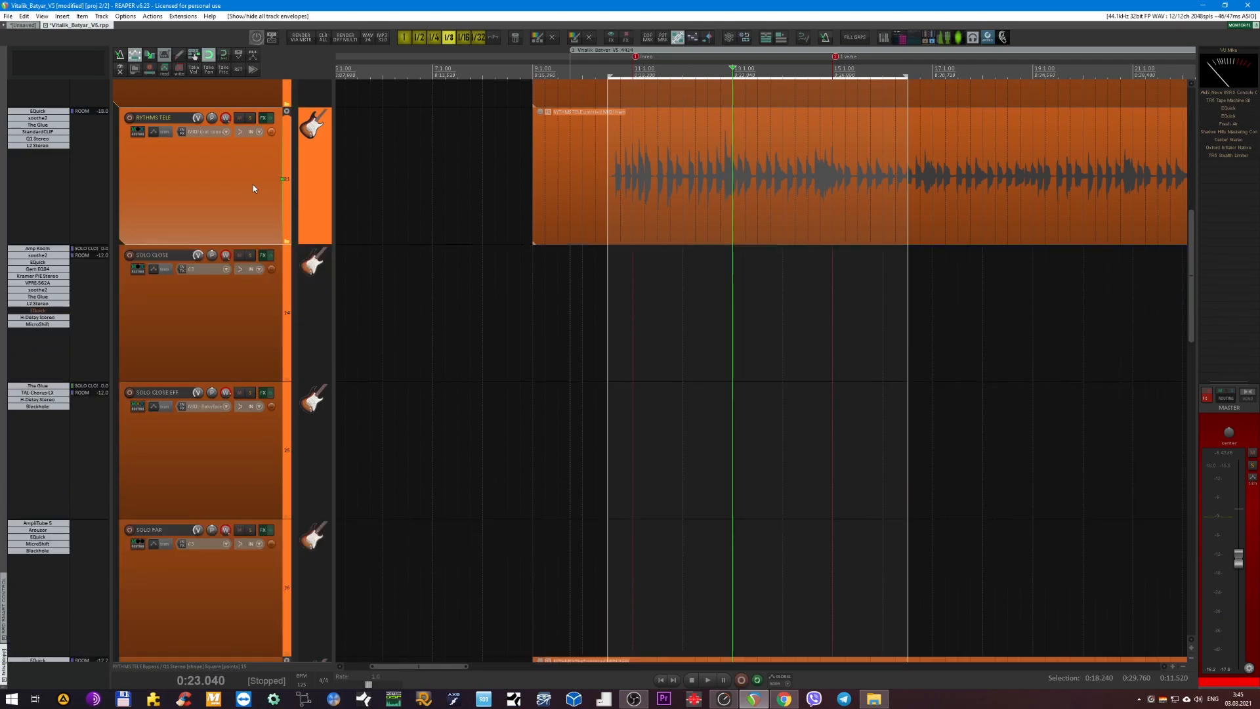
pyautogui.doubleClick(253, 186)
pyautogui.doubleClick(253, 186)
# Solo the RYTHMS STRAT folder track and play it from the intro at 0:19.200.
pyautogui.scroll(-2, 467, 331)
pyautogui.scroll(-6, 468, 328)
pyautogui.scroll(-4, 483, 332)
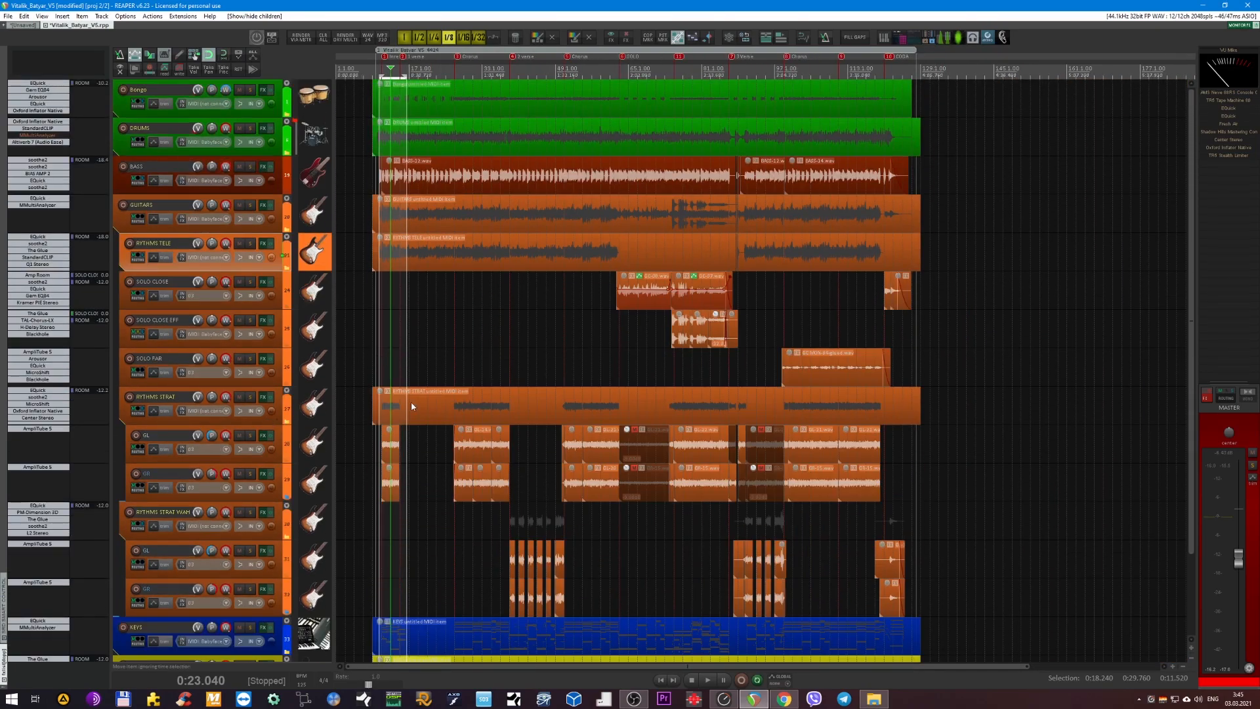
pyautogui.scroll(6, 410, 387)
pyautogui.click(588, 73)
pyautogui.click(250, 396)
pyautogui.press('space')
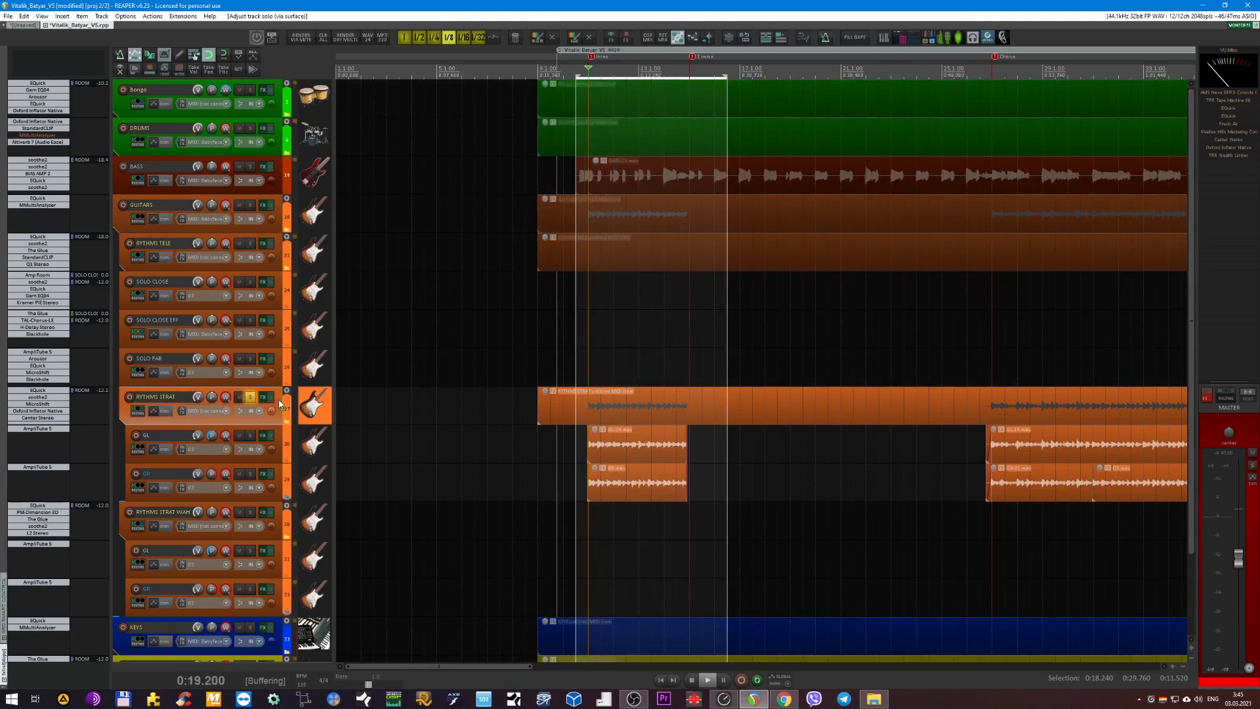
# Set the time selection over the first chorus from 0:49.920 to 1:12.960, audition the soloed RYTHMS STRAT there and stop playback.
pyautogui.scroll(1, 422, 433)
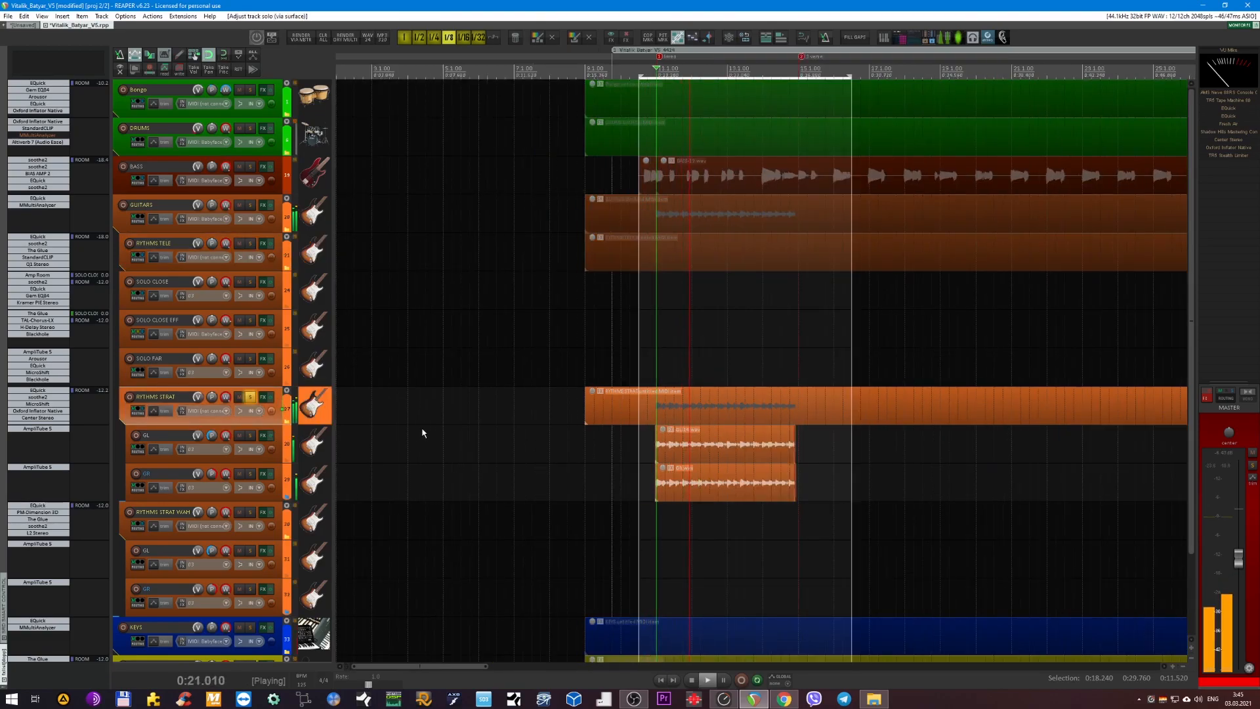
pyautogui.scroll(-2, 452, 427)
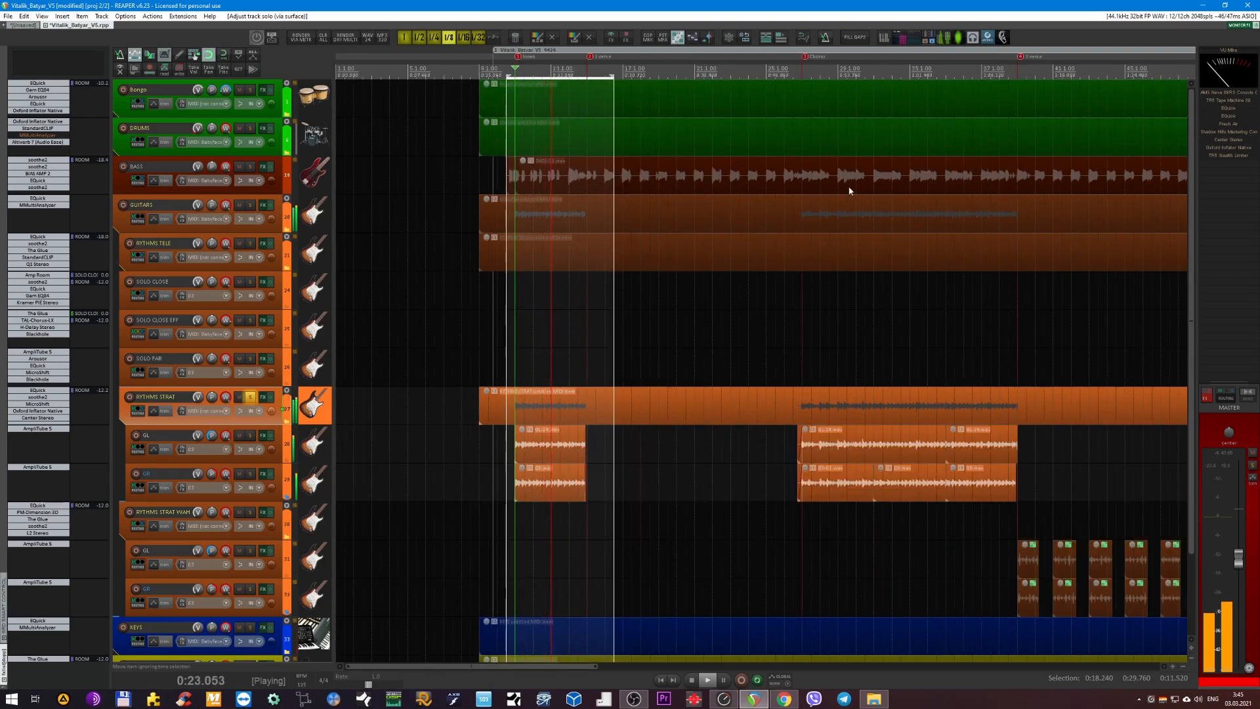
pyautogui.click(802, 75)
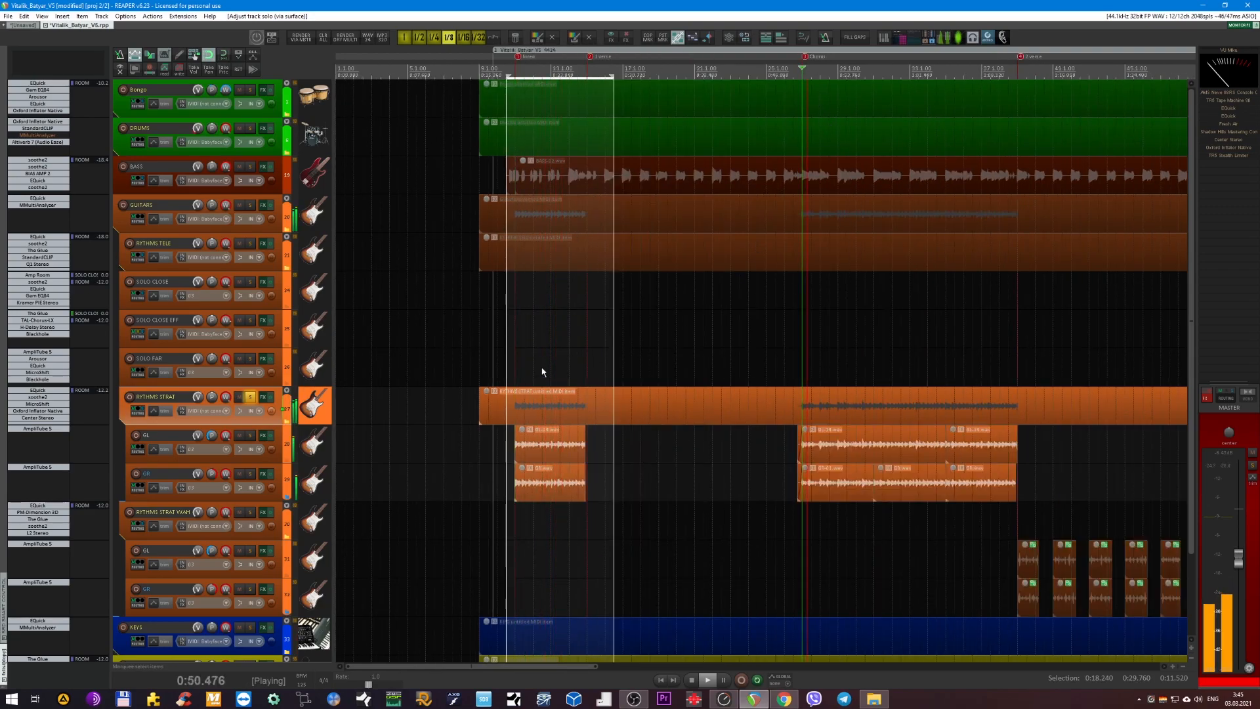
pyautogui.moveTo(805, 78); pyautogui.dragTo(1017, 79)
pyautogui.scroll(2, 781, 267)
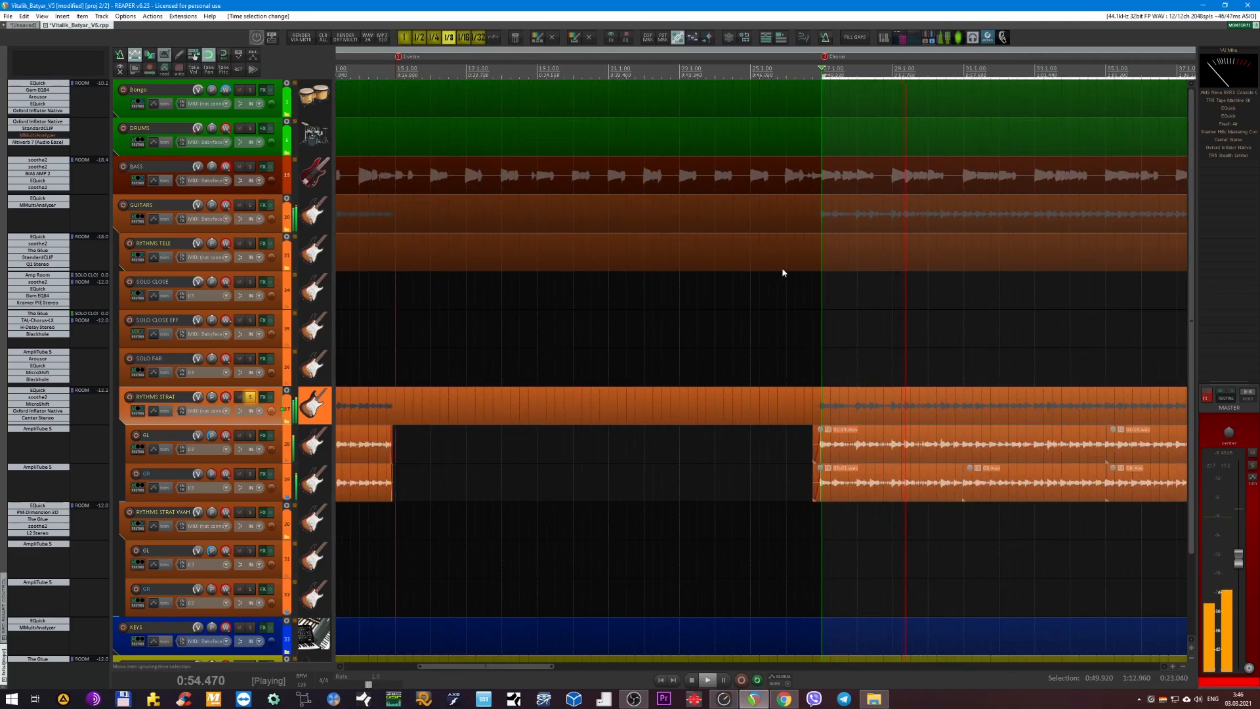
pyautogui.press('space')
pyautogui.scroll(2, 731, 349)
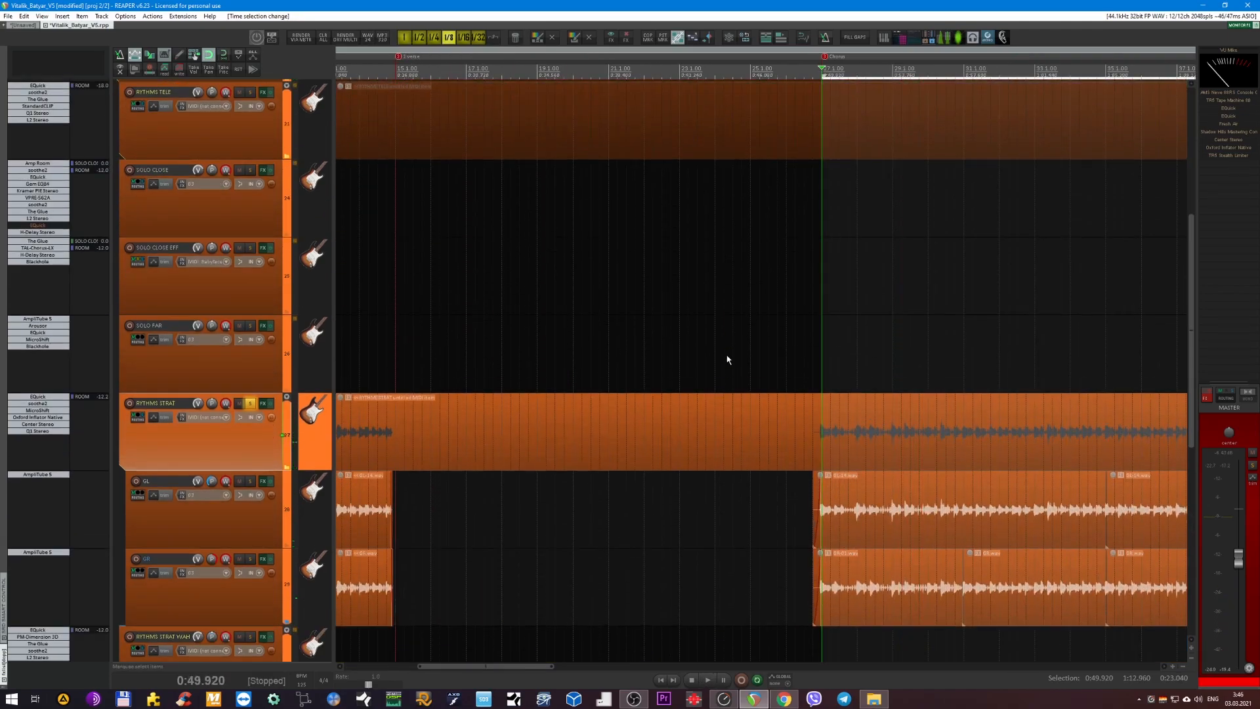
# Inspect the AmpliTube 5 amp settings on the GL track inside the RYTHMS STRAT folder and close the plug-in window.
pyautogui.scroll(3, 755, 354)
pyautogui.scroll(2, 605, 341)
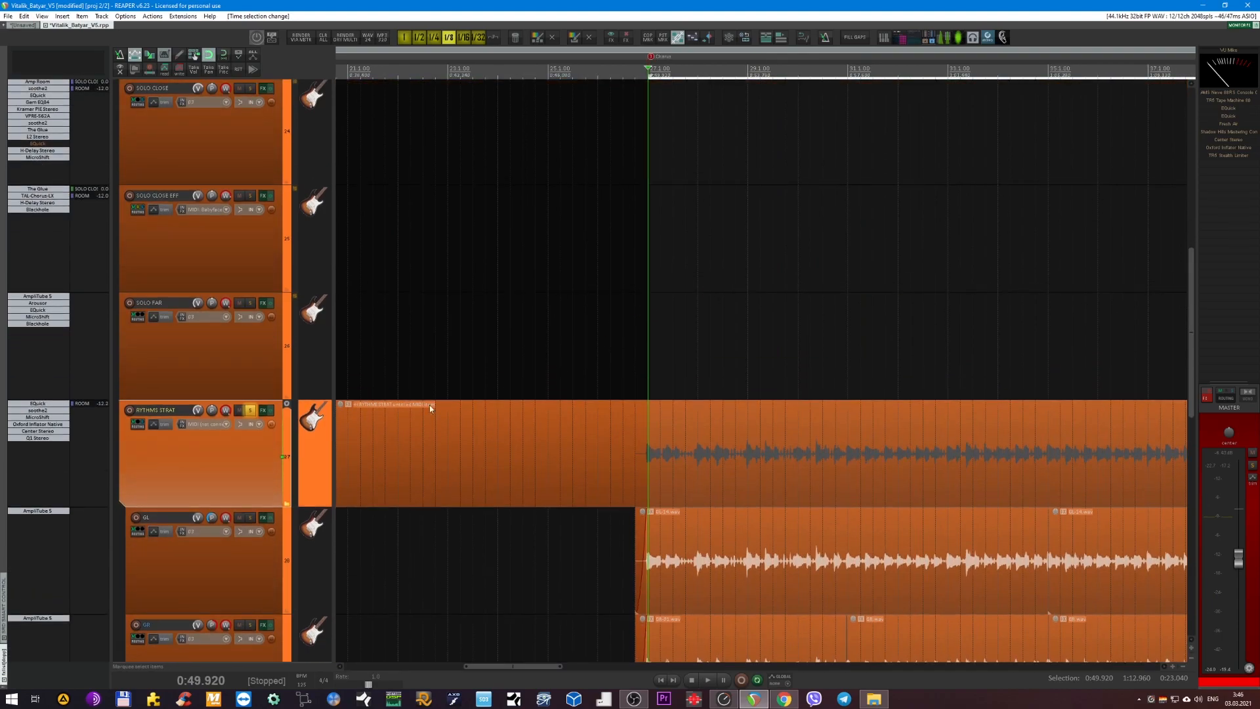
pyautogui.scroll(-3, 369, 473)
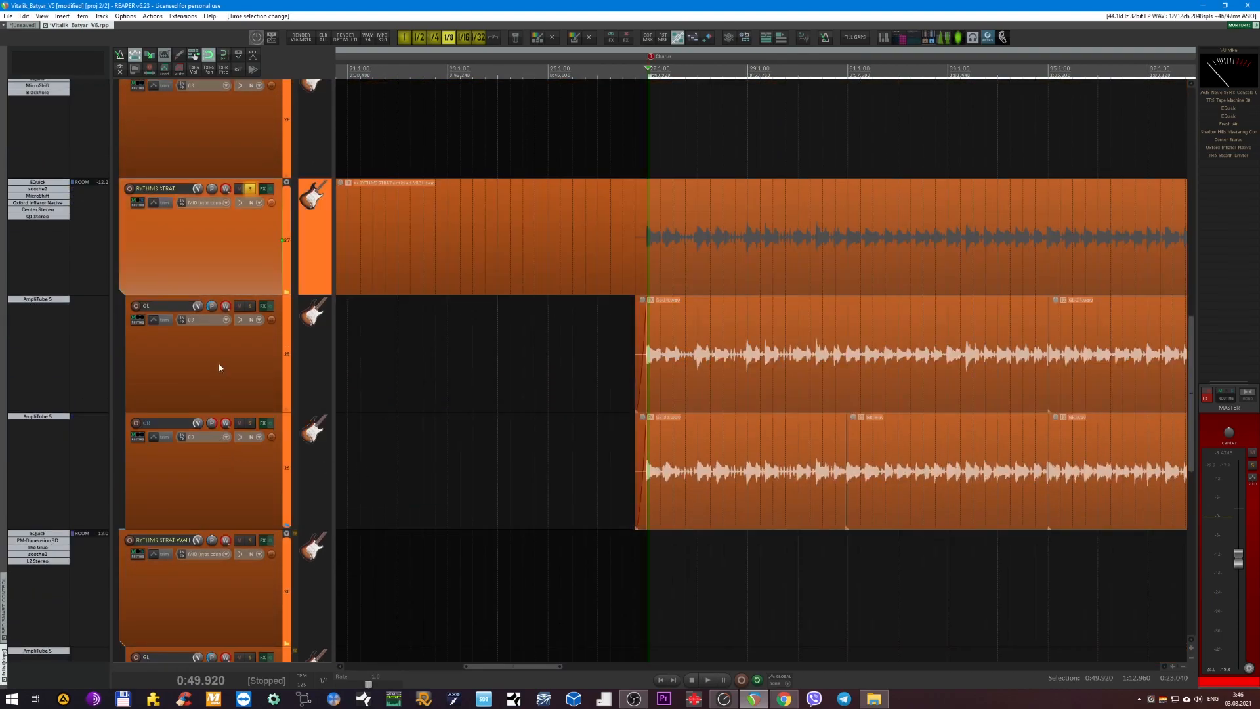
pyautogui.click(38, 300)
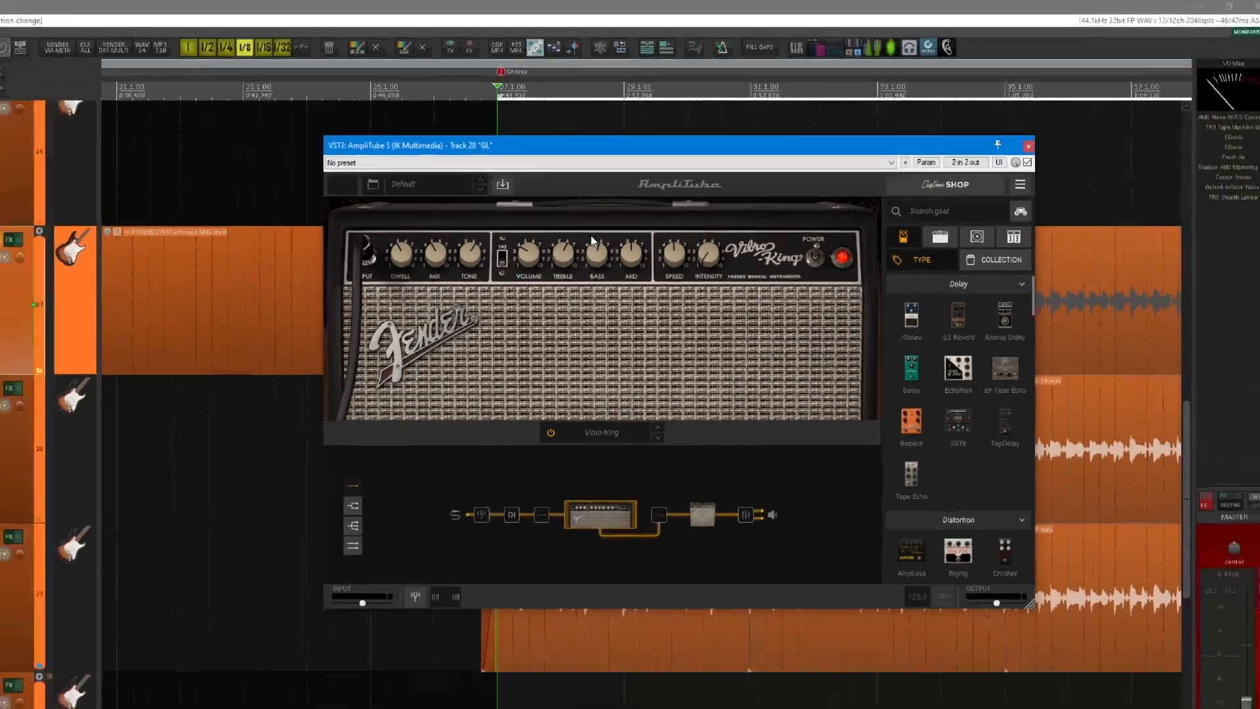
pyautogui.press('Escape')
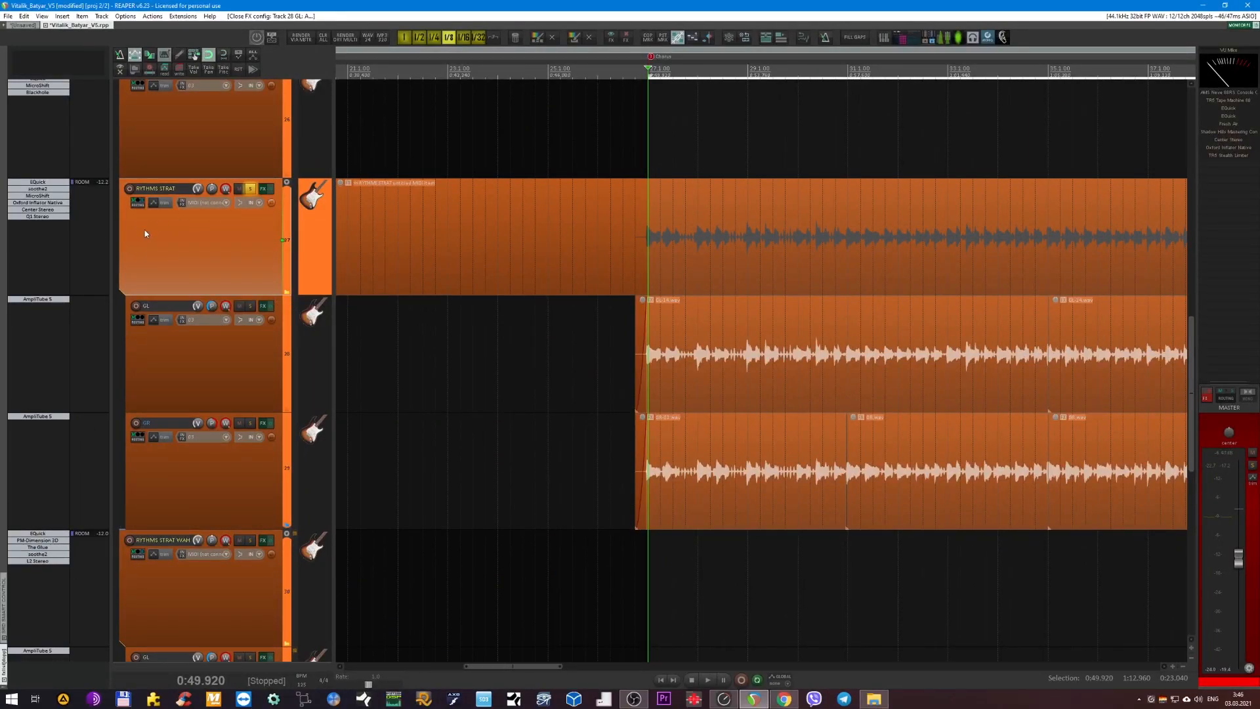
# Bypass Center Stereo, Oxford Inflator, MicroShift, soothe2 and EQuick on the RYTHMS STRAT folder track.
pyautogui.keyDown('shift'); pyautogui.click(54, 217); pyautogui.keyUp('shift')
pyautogui.keyDown('shift'); pyautogui.click(51, 210); pyautogui.keyUp('shift')
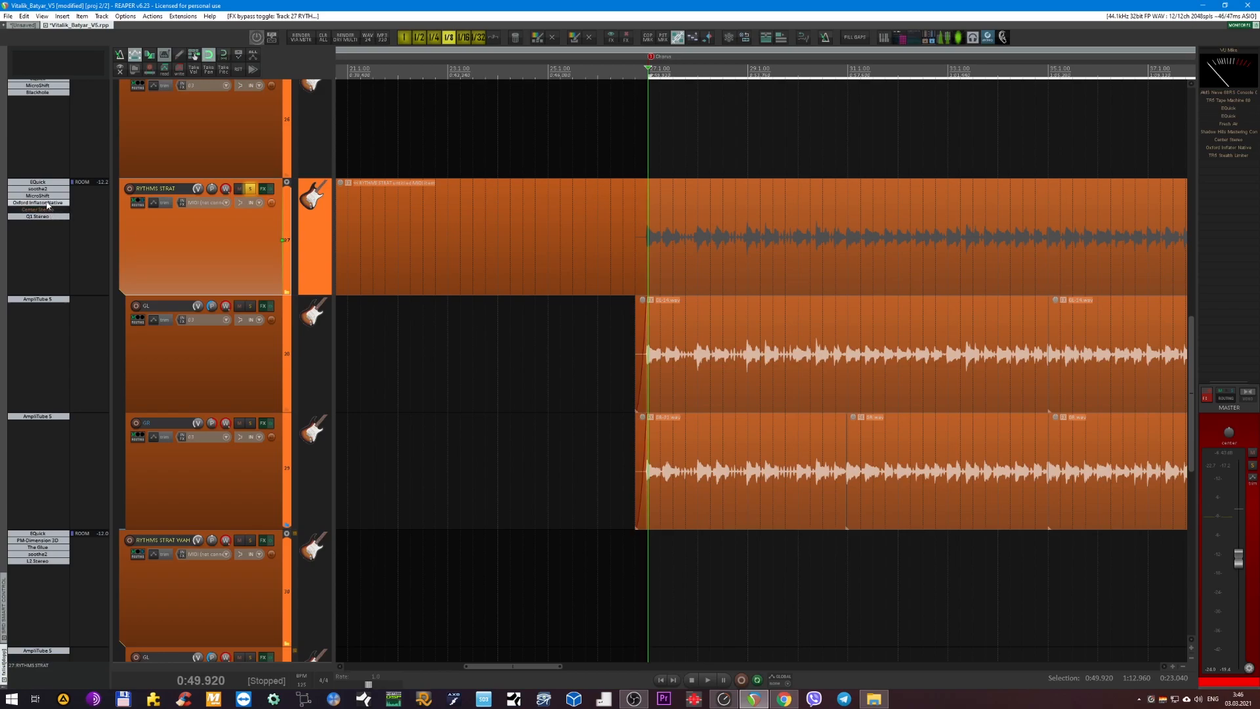
pyautogui.keyDown('shift'); pyautogui.click(46, 188); pyautogui.keyUp('shift')
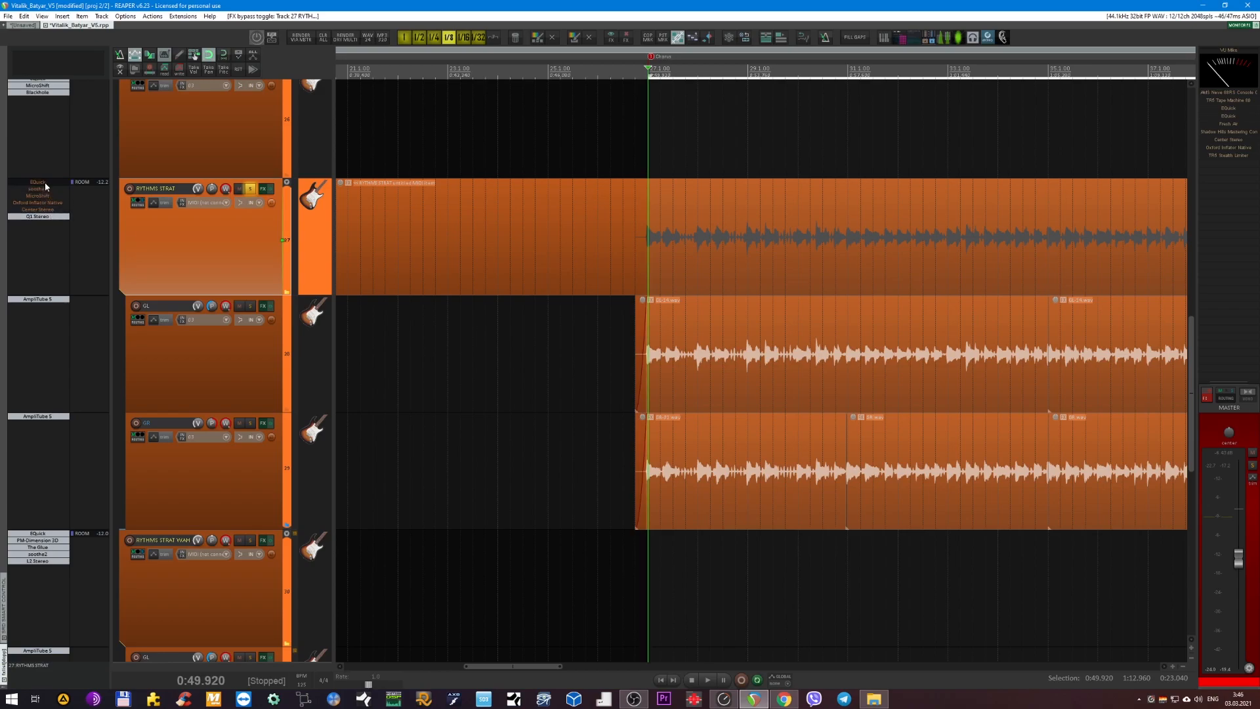
# Show the track envelopes, bypass the Q1 Stereo bypass envelope on RYTHMS STRAT and bypass the Q1 Stereo plug-in itself.
pyautogui.click(253, 55)
pyautogui.click(224, 490)
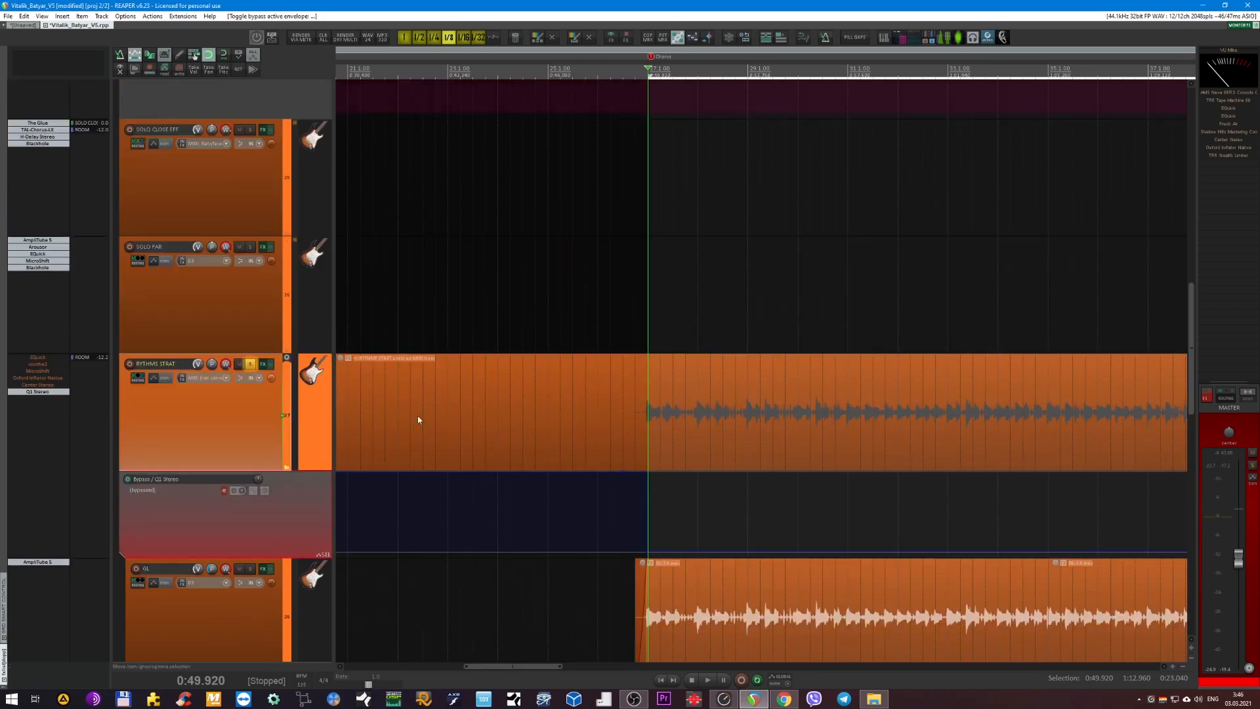
pyautogui.scroll(4, 563, 385)
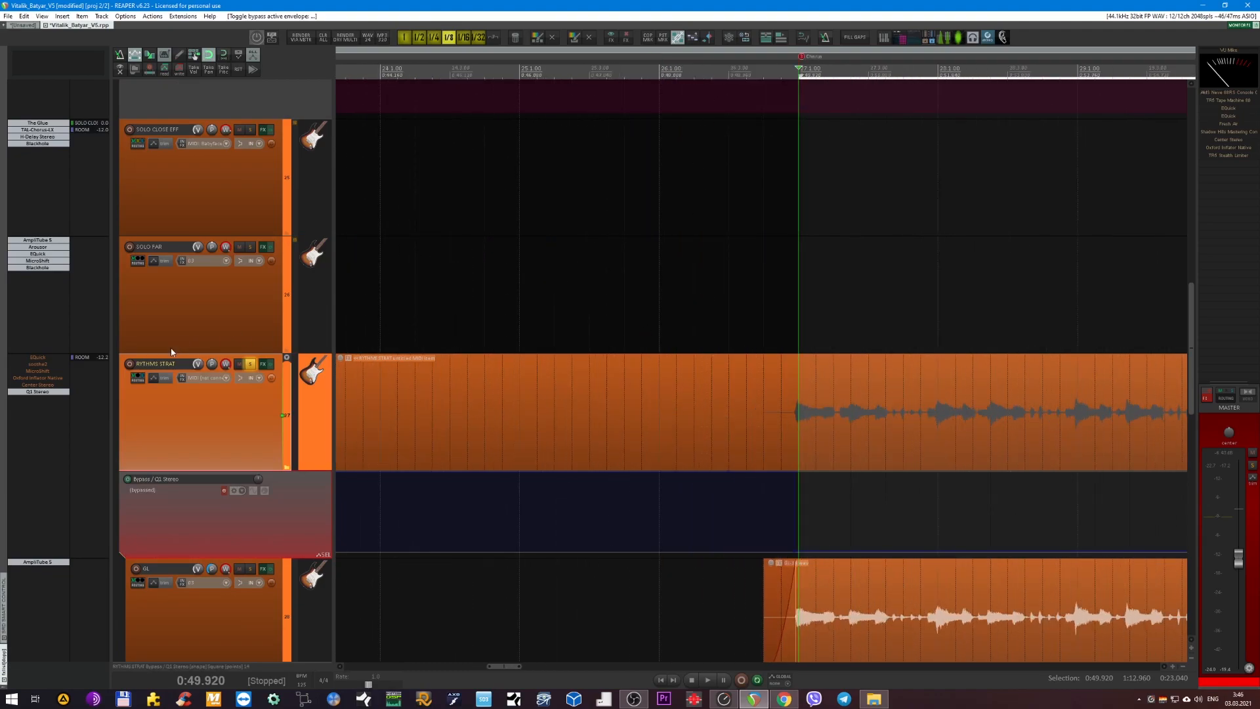
pyautogui.keyDown('shift'); pyautogui.click(45, 392); pyautogui.keyUp('shift')
# Play the chorus, re-enable EQuick on RYTHMS STRAT, open its window and compare the sound with the EQ bypassed and active.
pyautogui.press('space')
pyautogui.keyDown('shift'); pyautogui.click(42, 359); pyautogui.keyUp('shift')
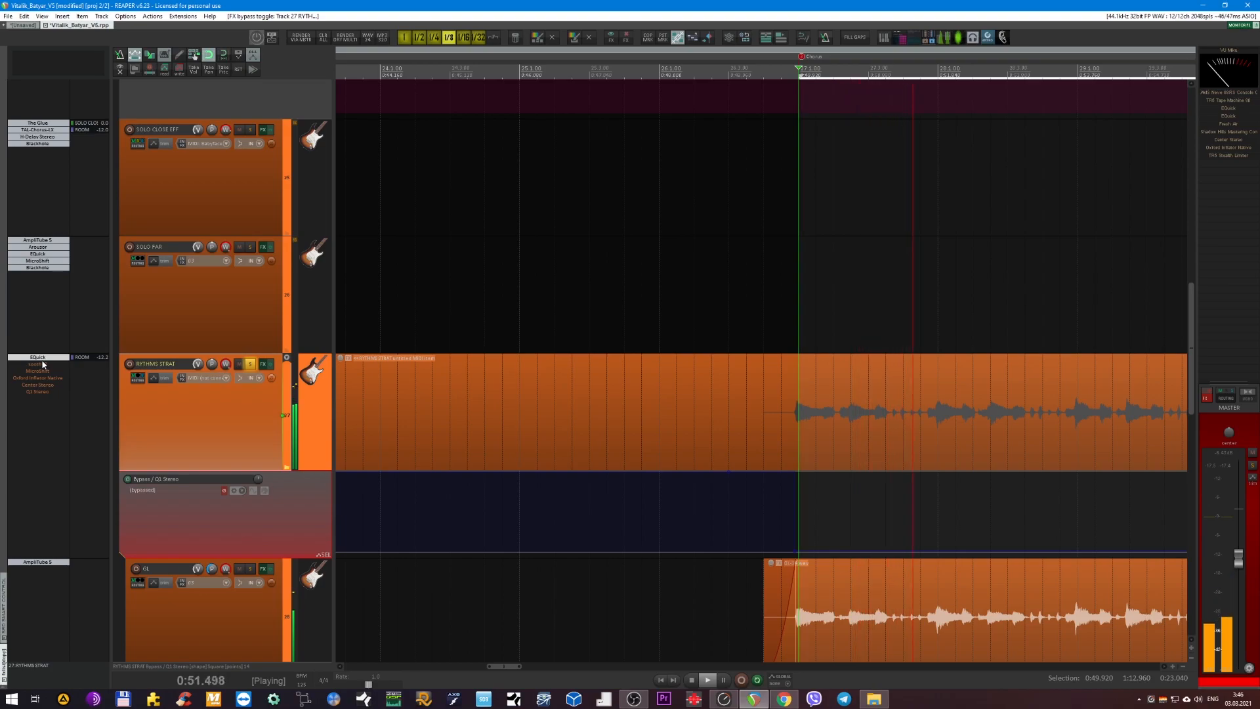
pyautogui.click(41, 359)
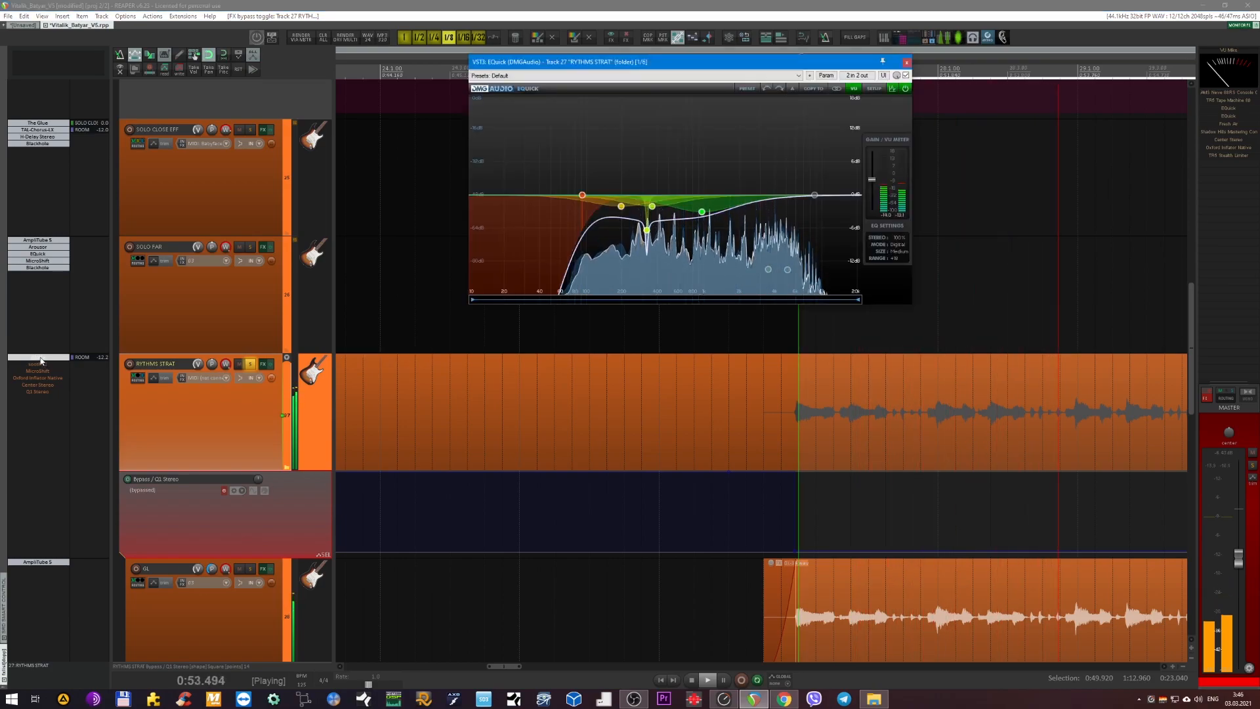
pyautogui.keyDown('shift'); pyautogui.click(40, 358); pyautogui.keyUp('shift')
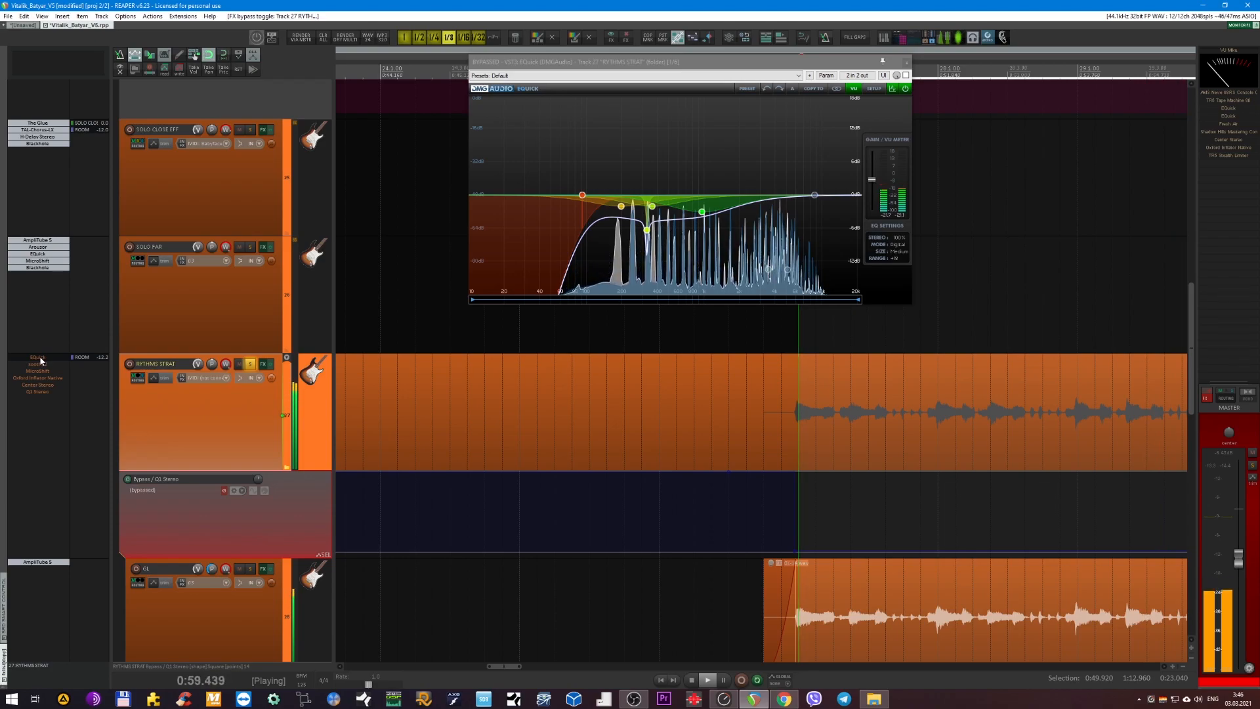
pyautogui.keyDown('shift'); pyautogui.click(40, 358); pyautogui.keyUp('shift')
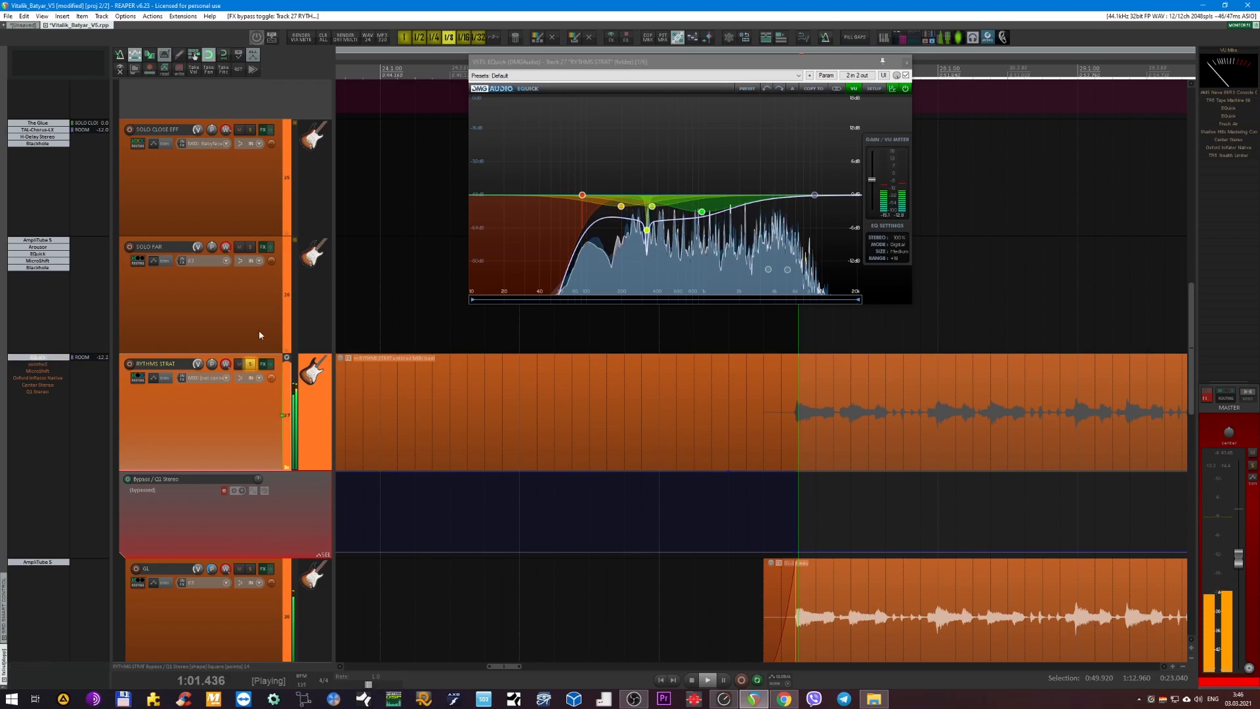
# Audition the narrow 326 Hz cut in EQuick in isolation, return to the full signal and close the plug-in window.
pyautogui.click(647, 231)
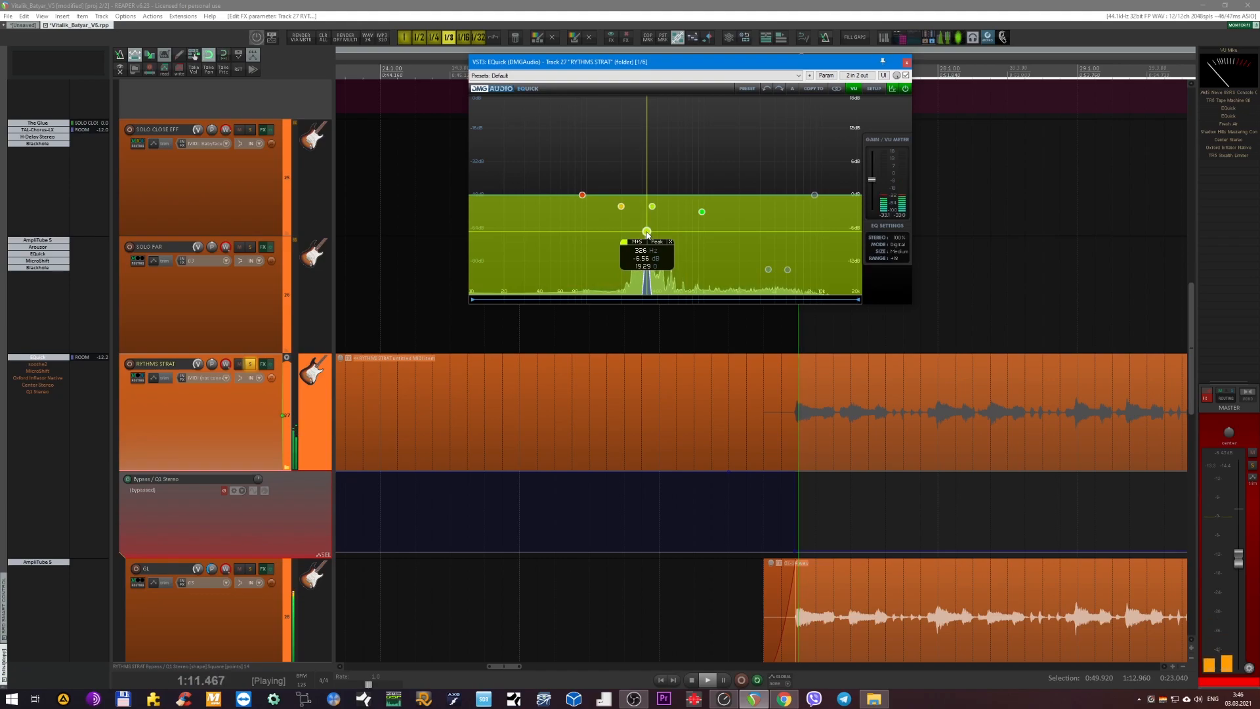
pyautogui.rightClick(647, 233)
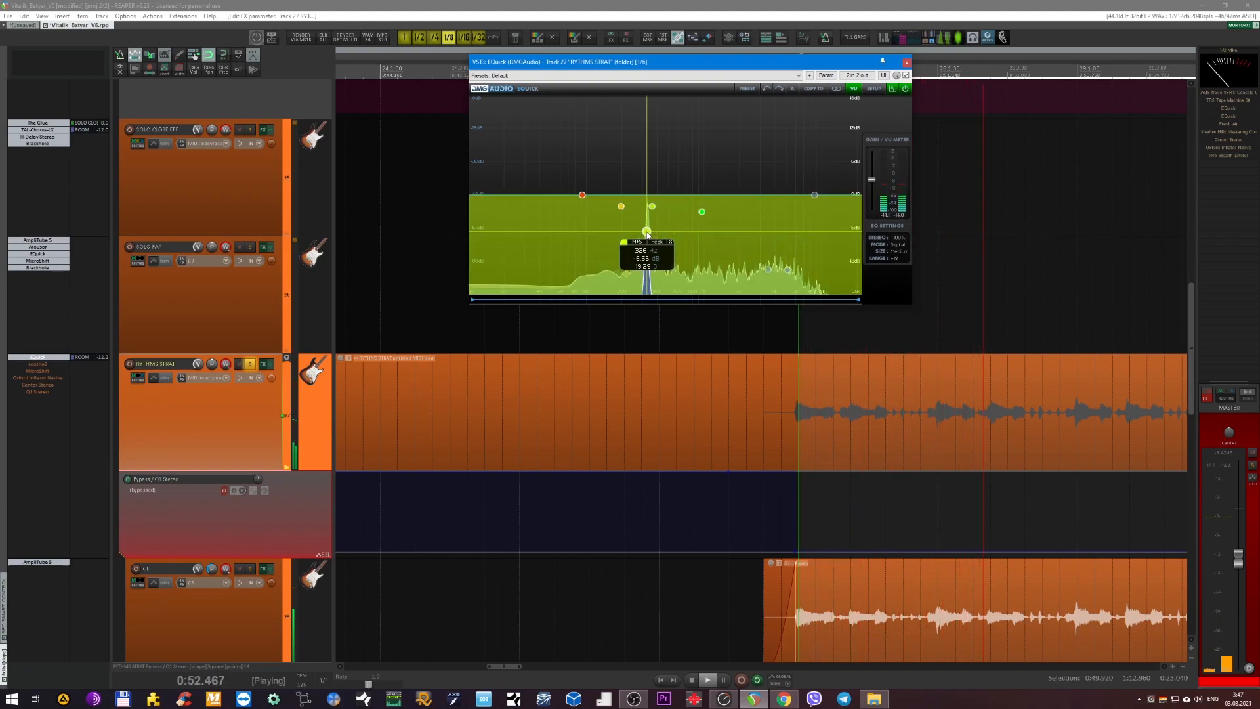
pyautogui.rightClick(648, 233)
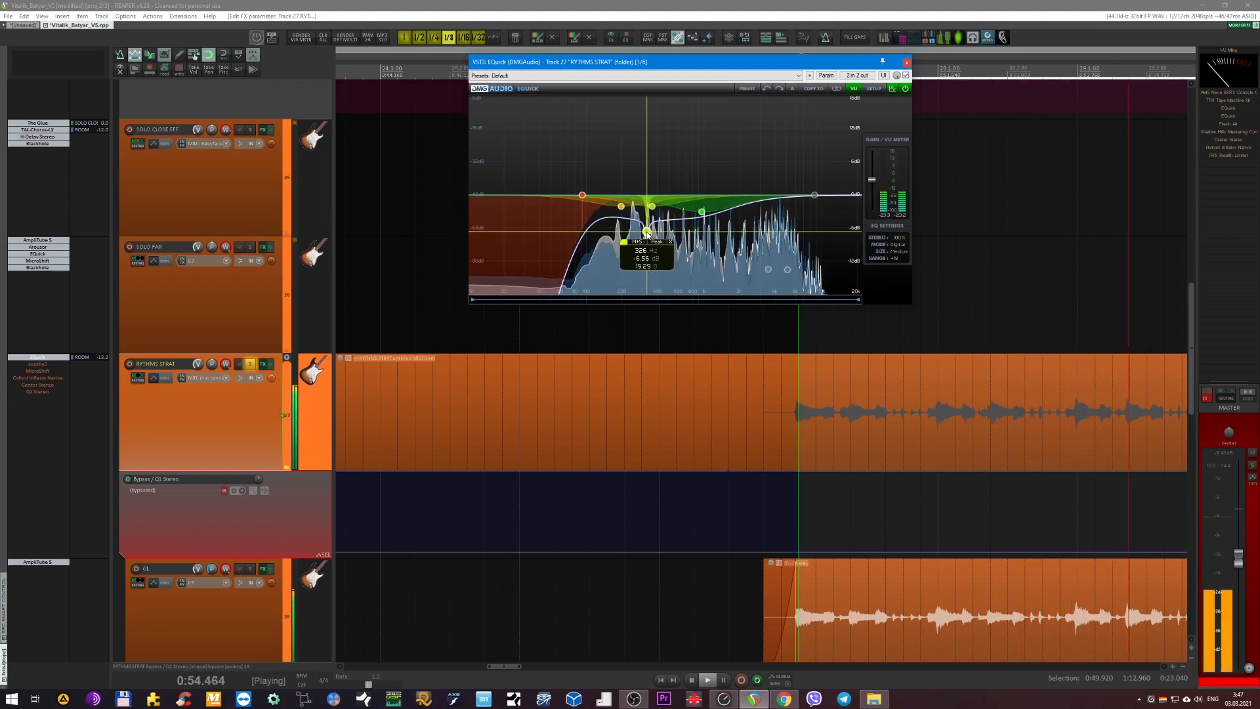
pyautogui.click(907, 62)
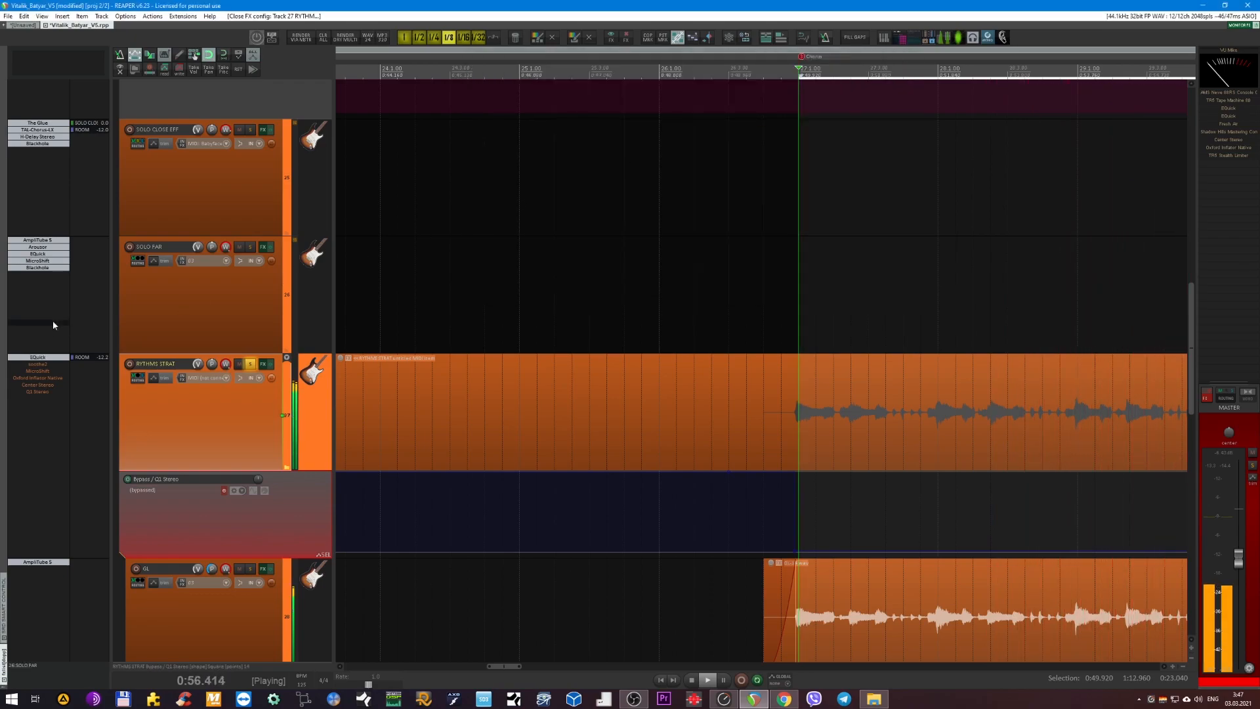
# Re-enable soothe2 on RYTHMS STRAT, view its settings, compare the sound with it bypassed and active, and close its window.
pyautogui.keyDown('shift'); pyautogui.click(36, 366); pyautogui.keyUp('shift')
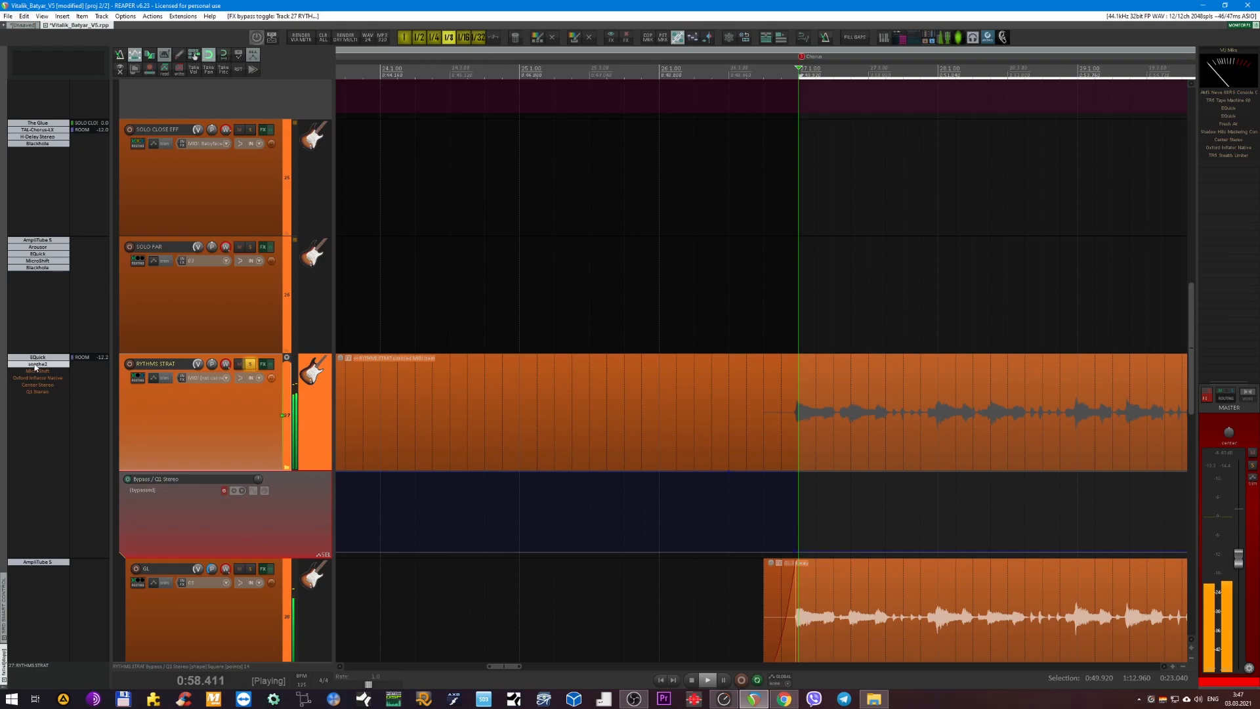
pyautogui.click(36, 366)
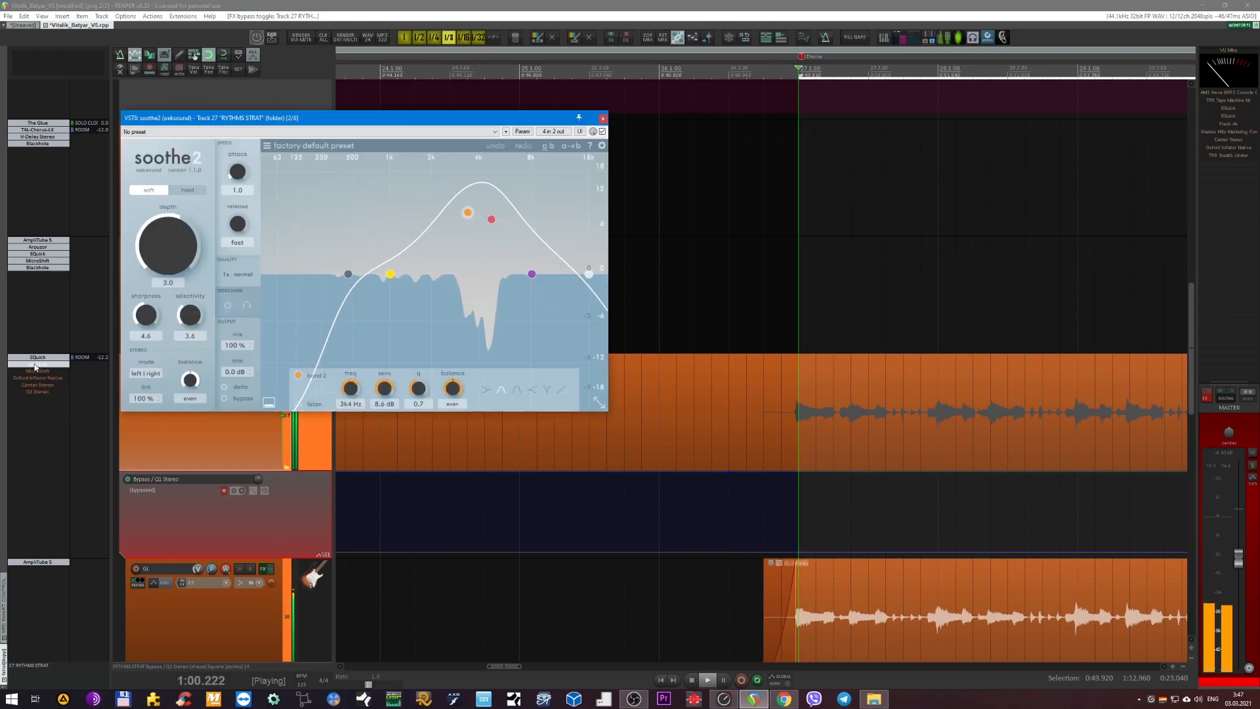
pyautogui.moveTo(318, 123); pyautogui.dragTo(592, 211)
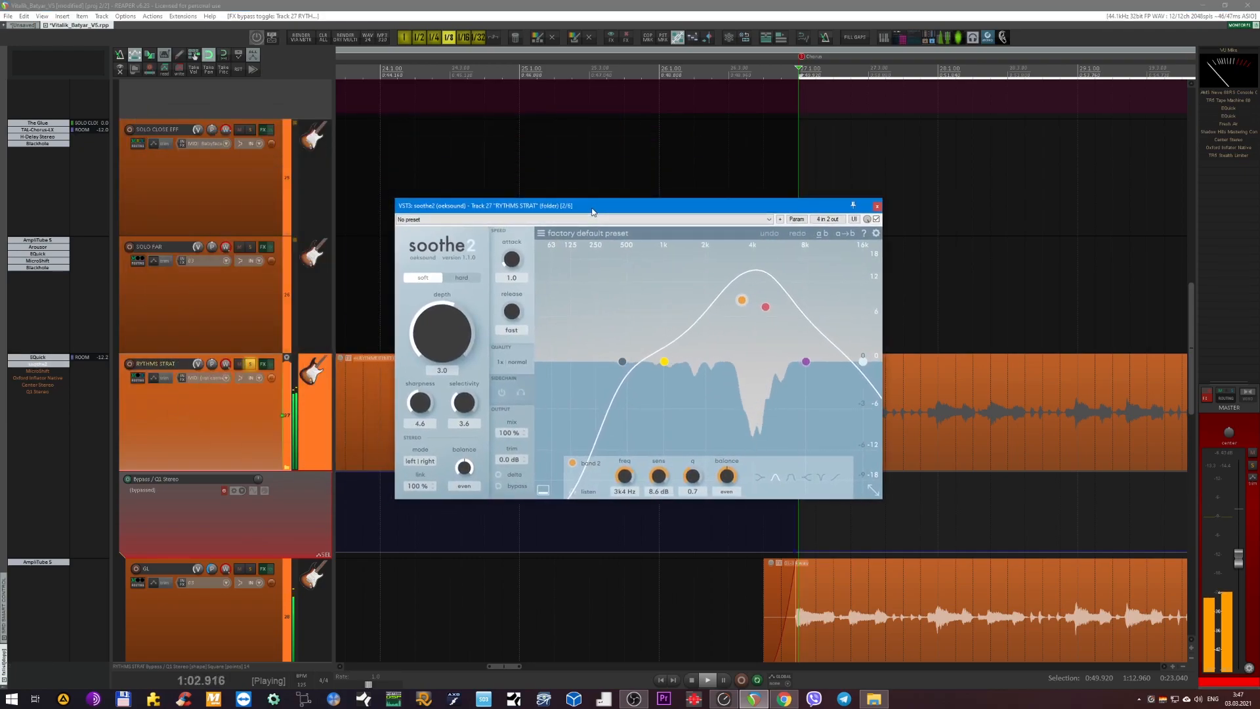
pyautogui.keyDown('shift'); pyautogui.click(44, 365); pyautogui.keyUp('shift')
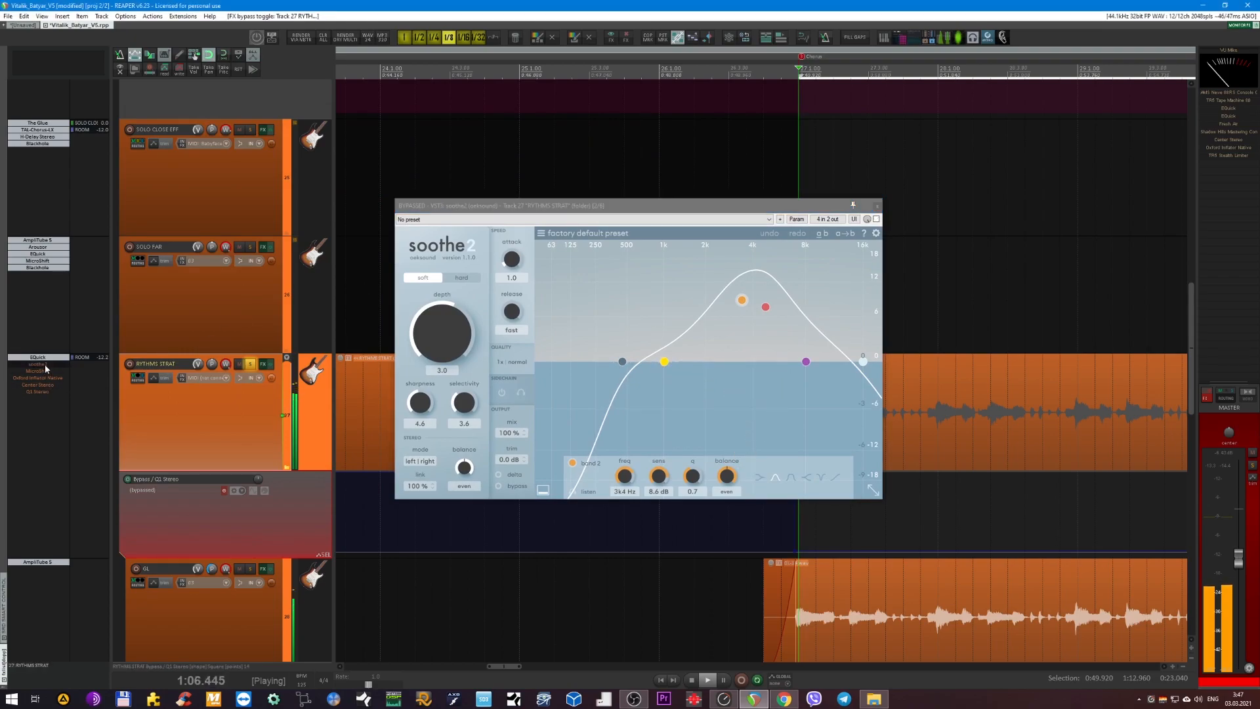
pyautogui.keyDown('shift'); pyautogui.click(45, 365); pyautogui.keyUp('shift')
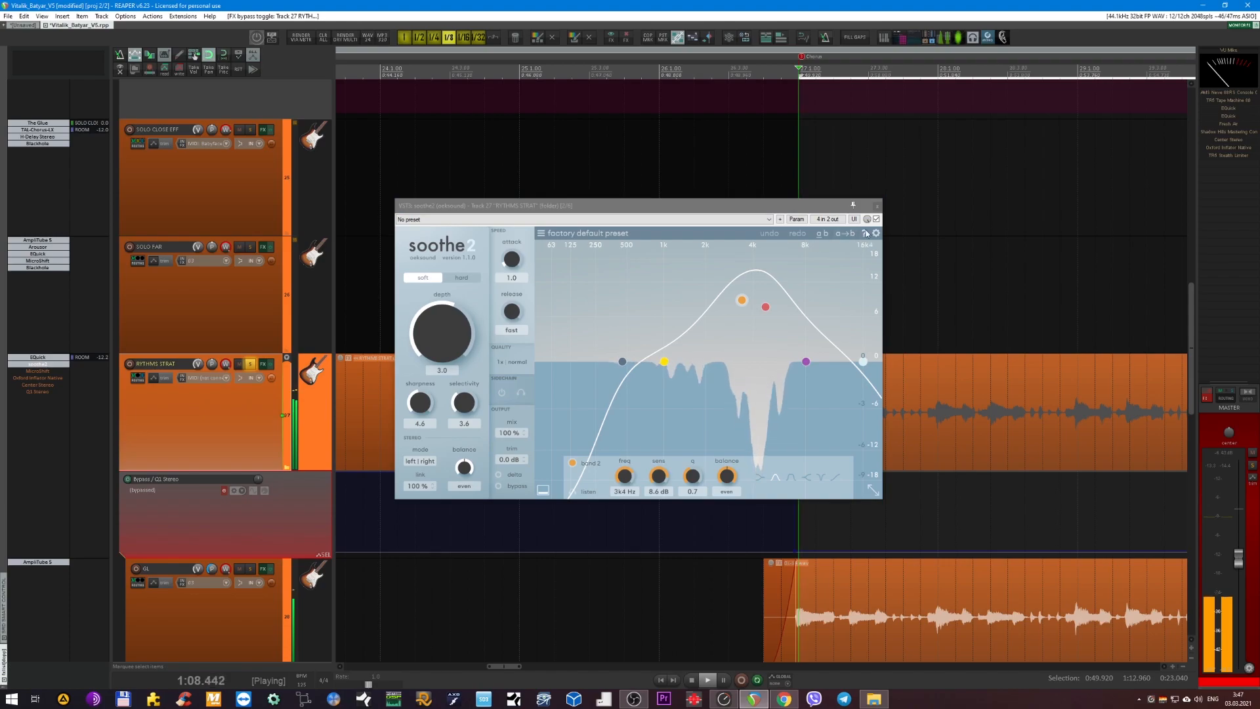
pyautogui.click(876, 205)
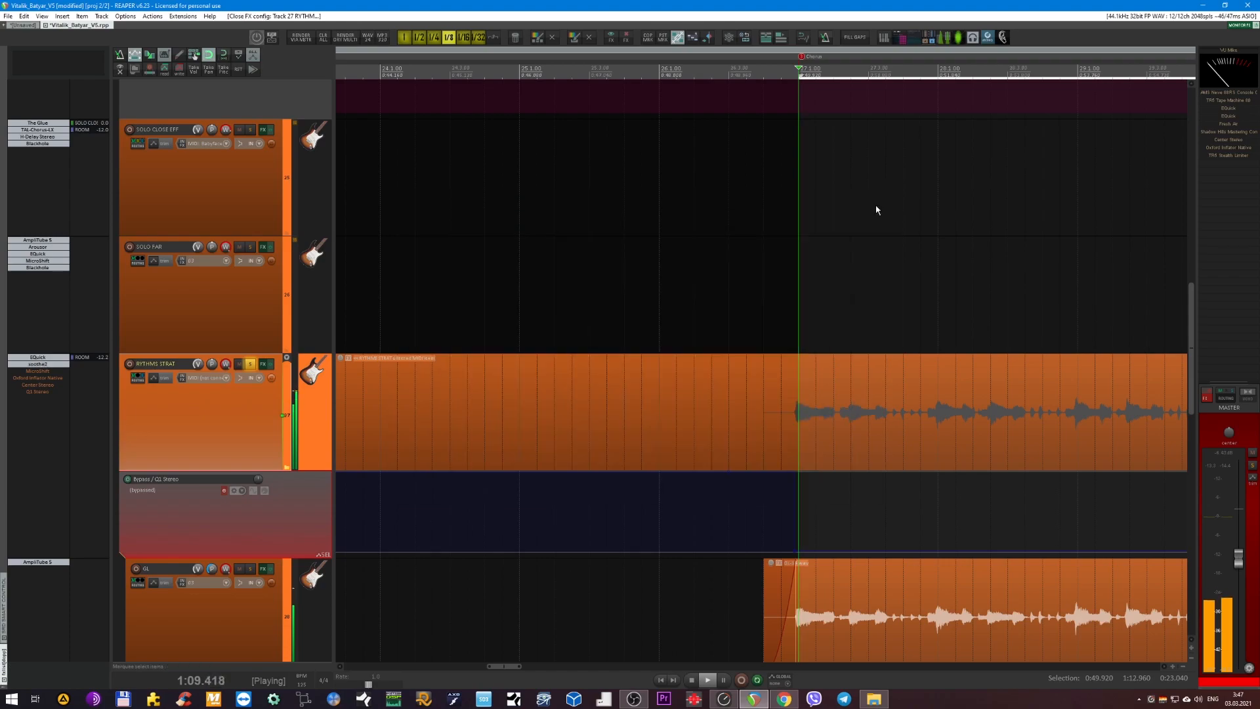
# Re-enable MicroShift on RYTHMS STRAT, view its settings, compare the sound with it bypassed and active, and close its window.
pyautogui.keyDown('shift'); pyautogui.click(37, 371); pyautogui.keyUp('shift')
pyautogui.click(36, 371)
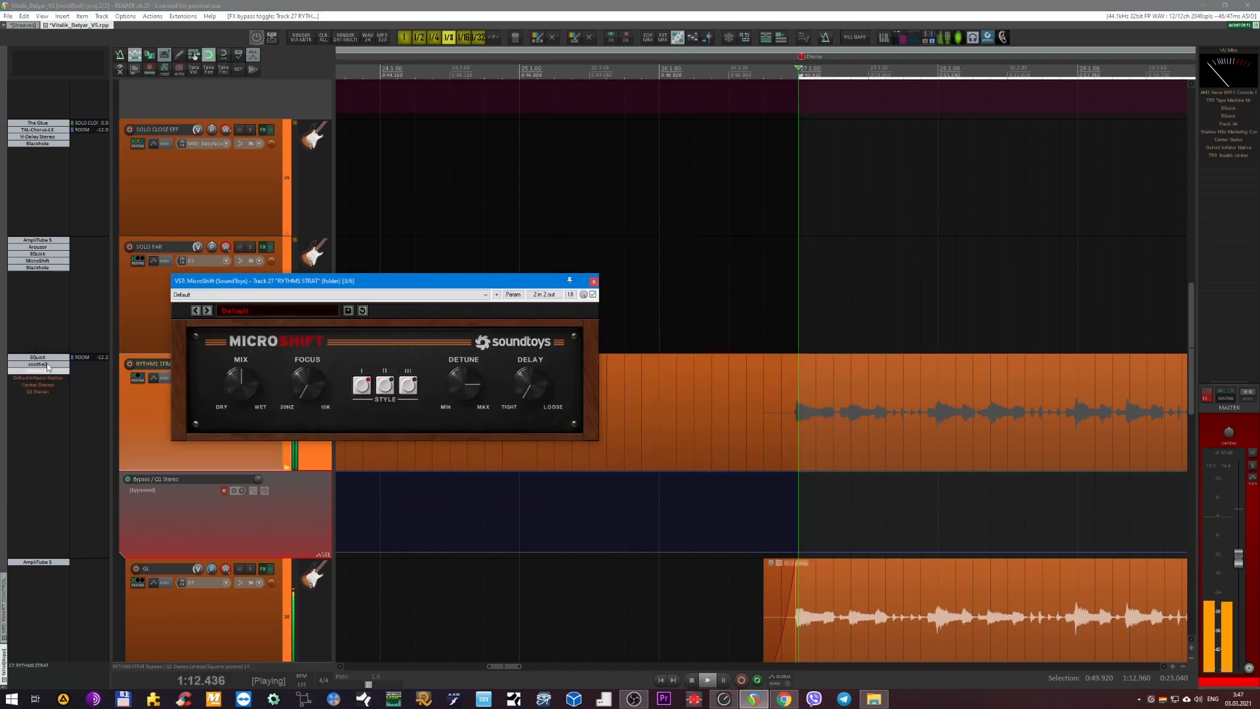
pyautogui.moveTo(410, 273); pyautogui.dragTo(624, 255)
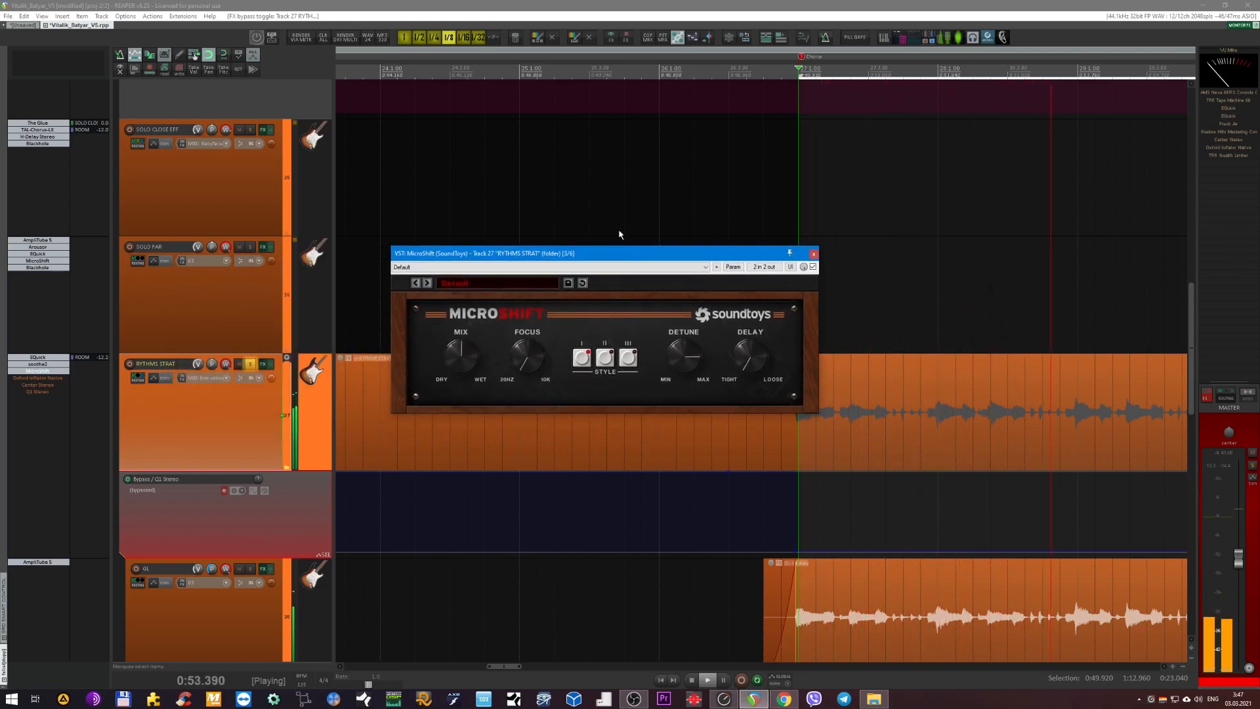
pyautogui.moveTo(616, 261); pyautogui.dragTo(641, 252)
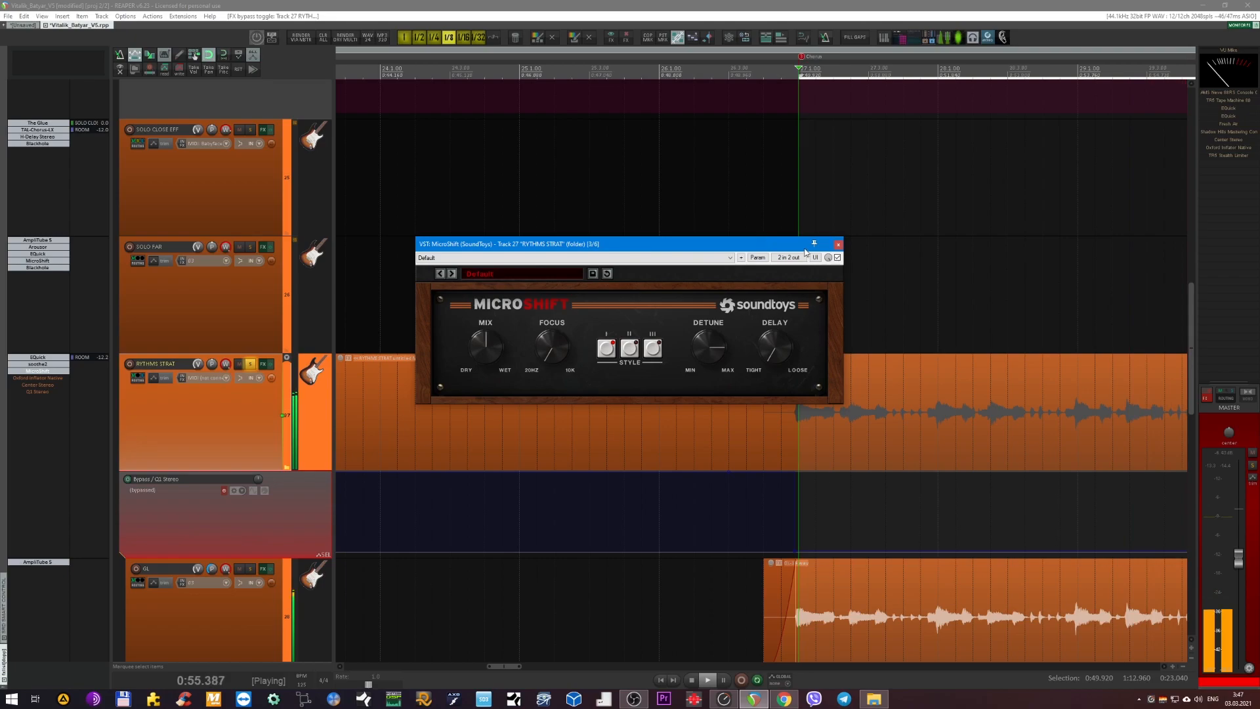
pyautogui.click(837, 258)
pyautogui.click(837, 258)
pyautogui.click(838, 245)
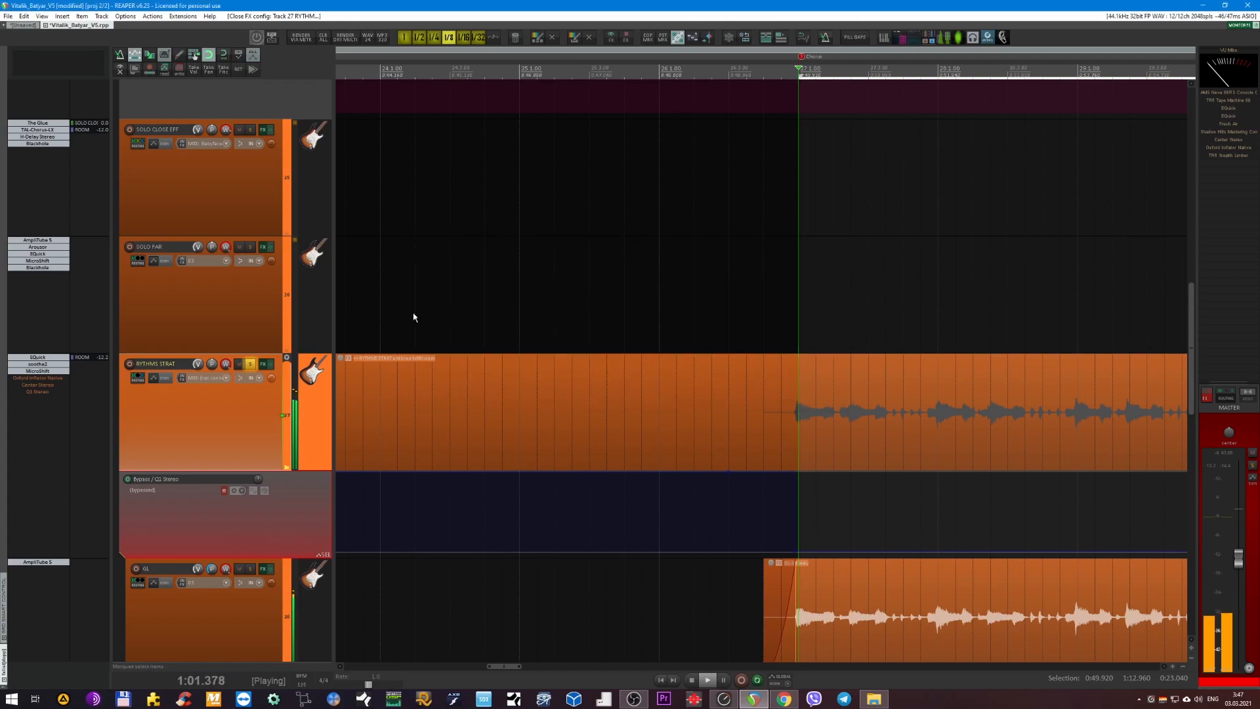
# Re-enable Oxford Inflator on RYTHMS STRAT, compare the sound with its effect switched out and in, and close its window.
pyautogui.click(38, 379)
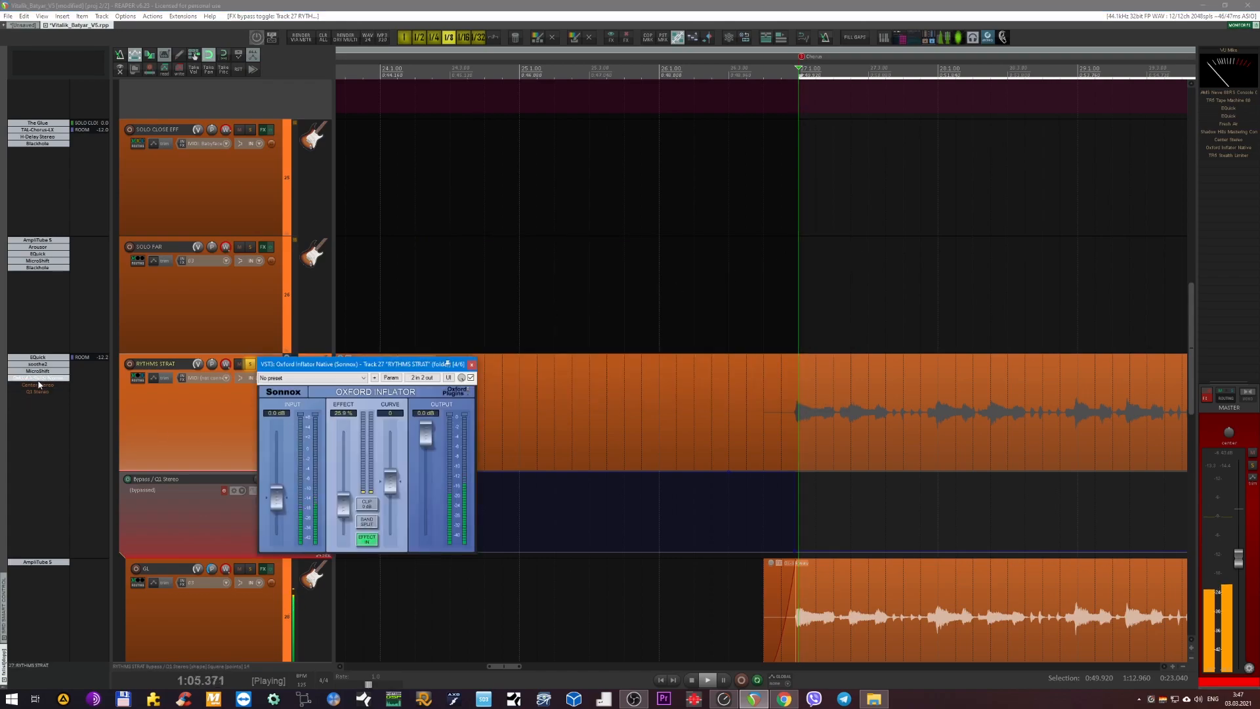
pyautogui.click(366, 539)
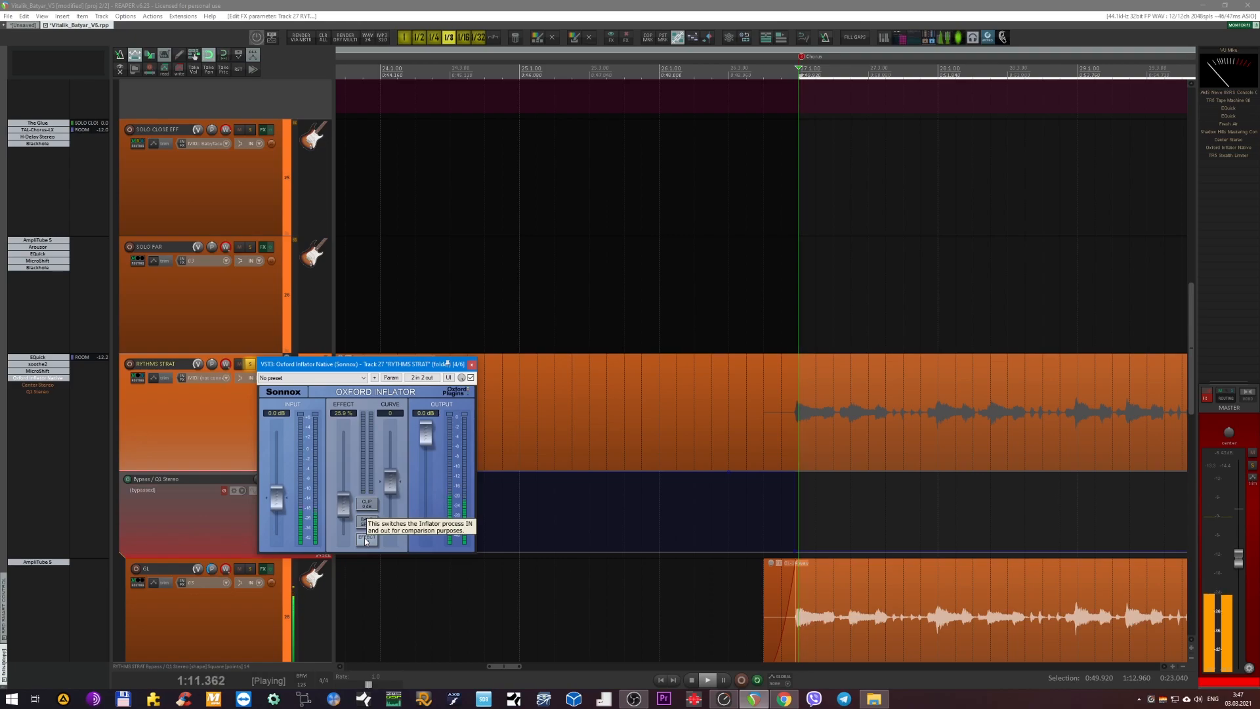
pyautogui.click(366, 539)
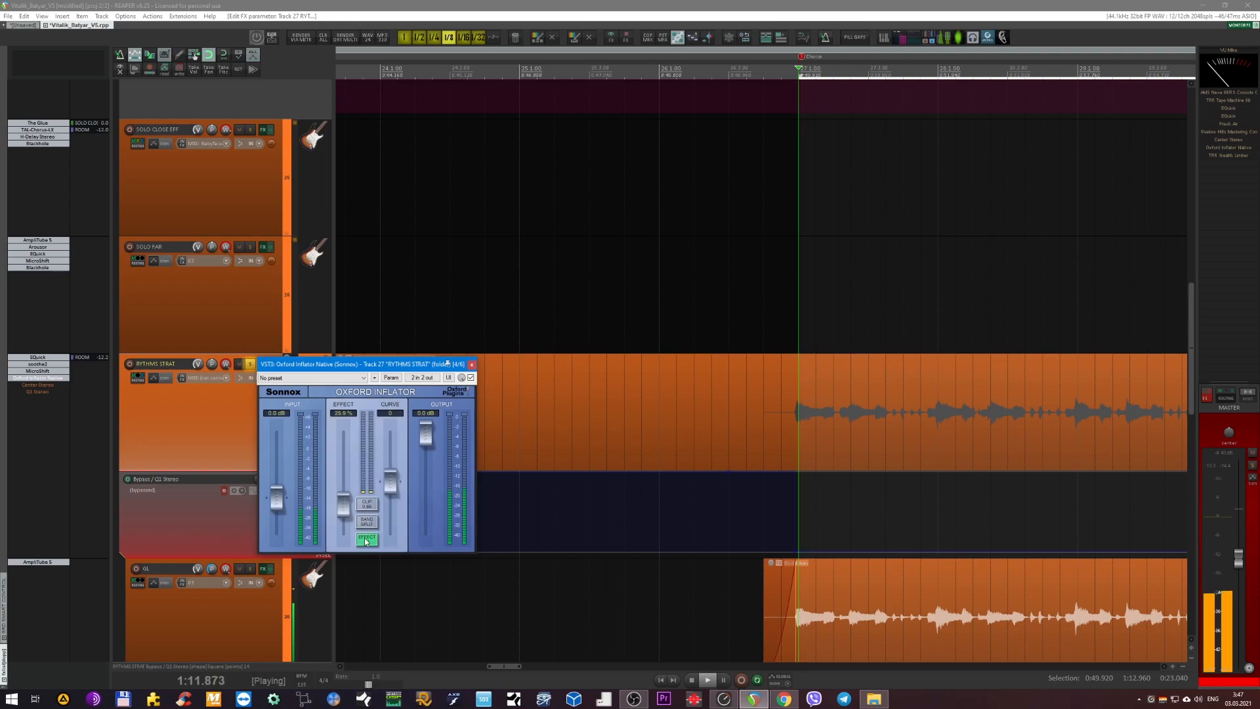
pyautogui.click(473, 365)
# Re-enable Center Stereo on RYTHMS STRAT, compare it bypassed and active, close its window and stop playback.
pyautogui.click(38, 385)
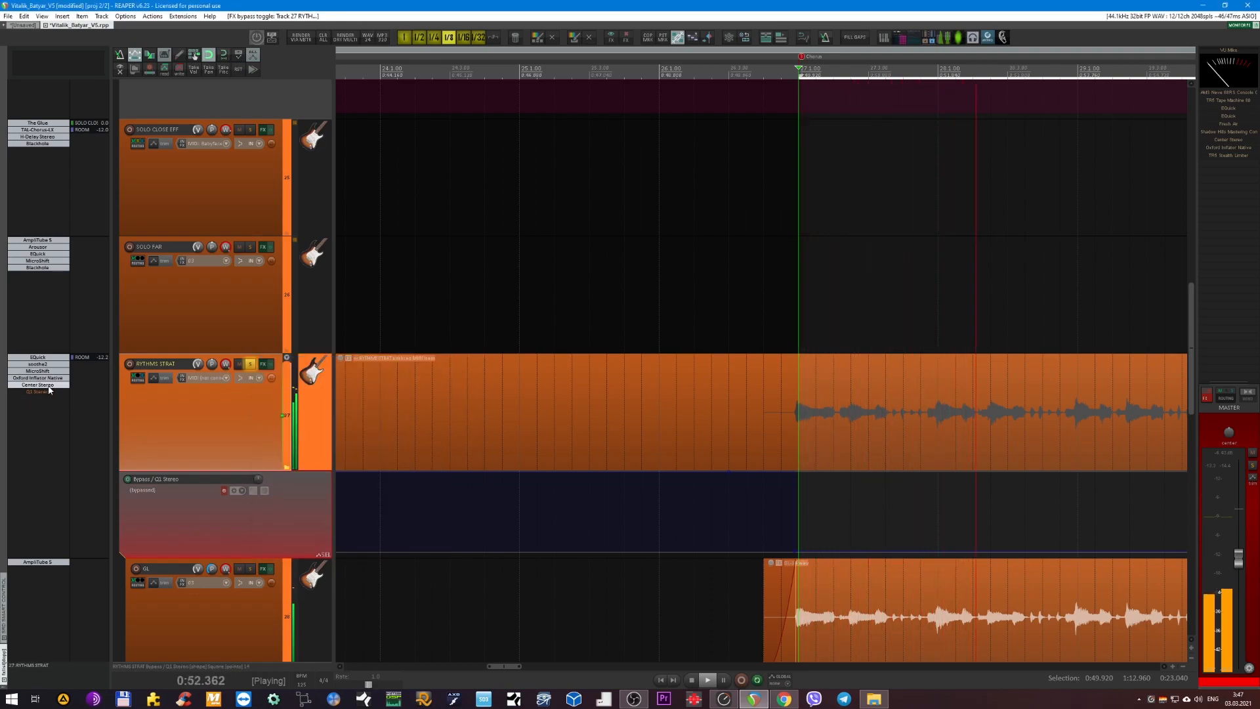
pyautogui.click(48, 390)
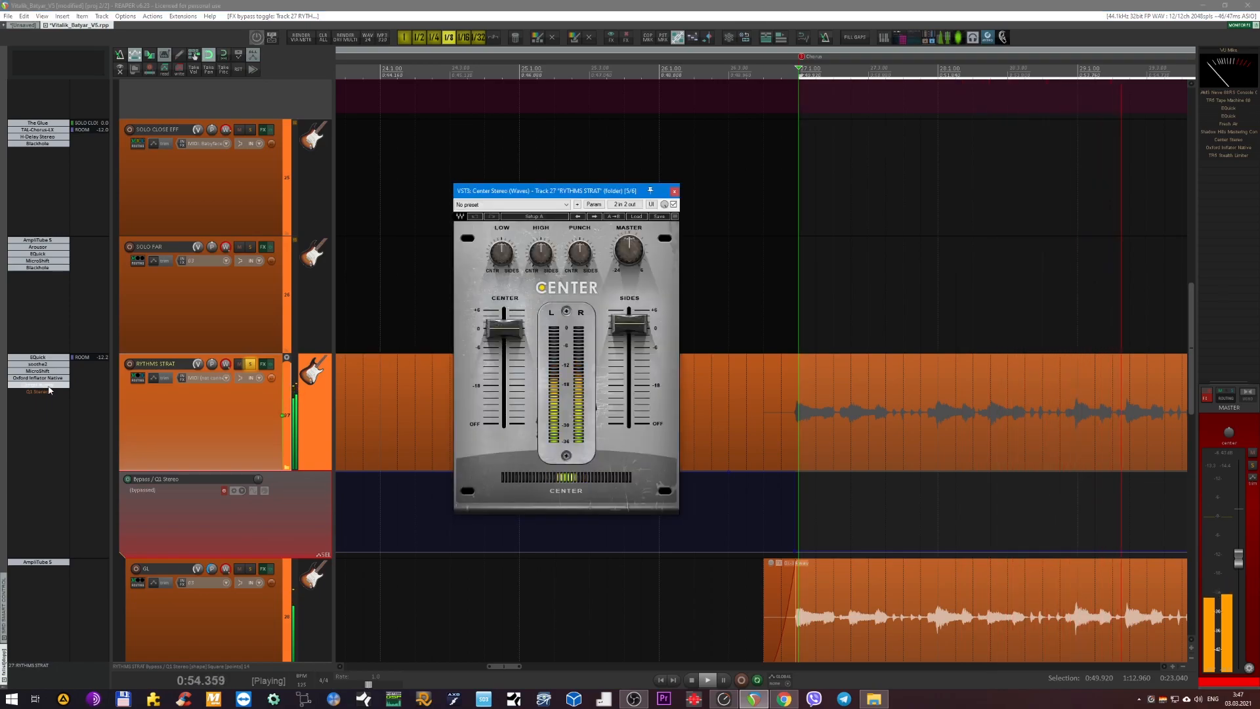
pyautogui.moveTo(621, 330)
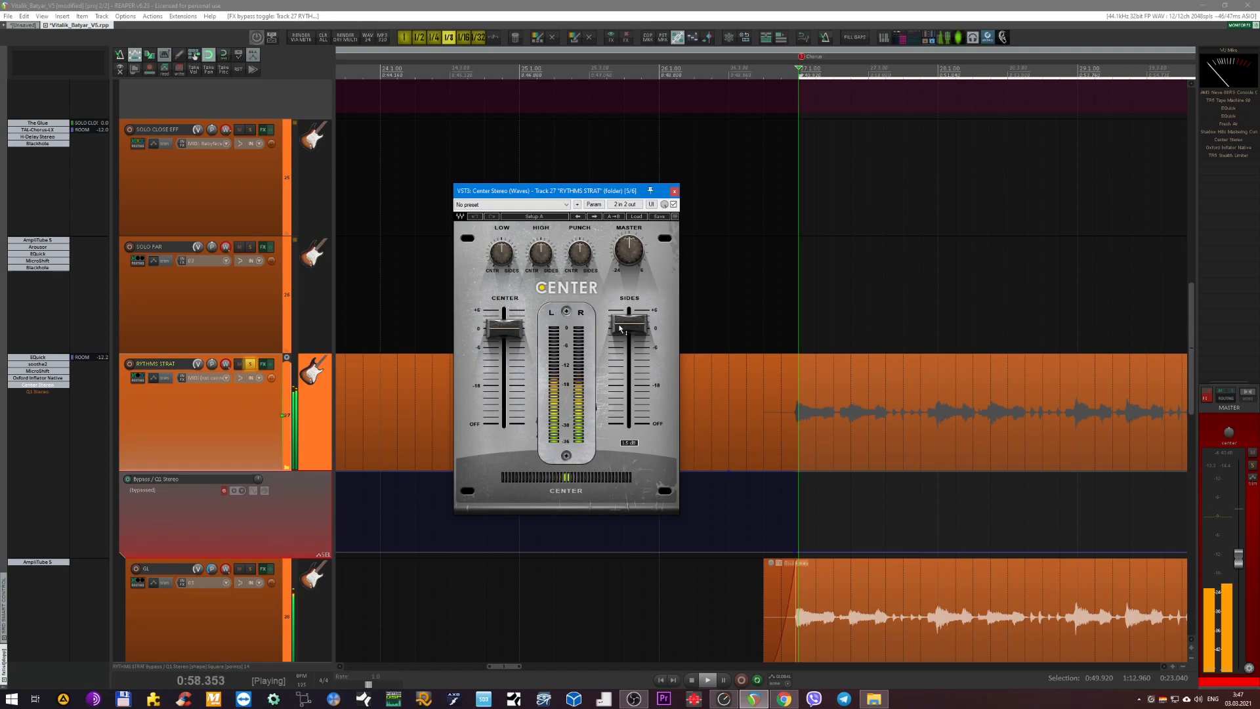
pyautogui.click(673, 204)
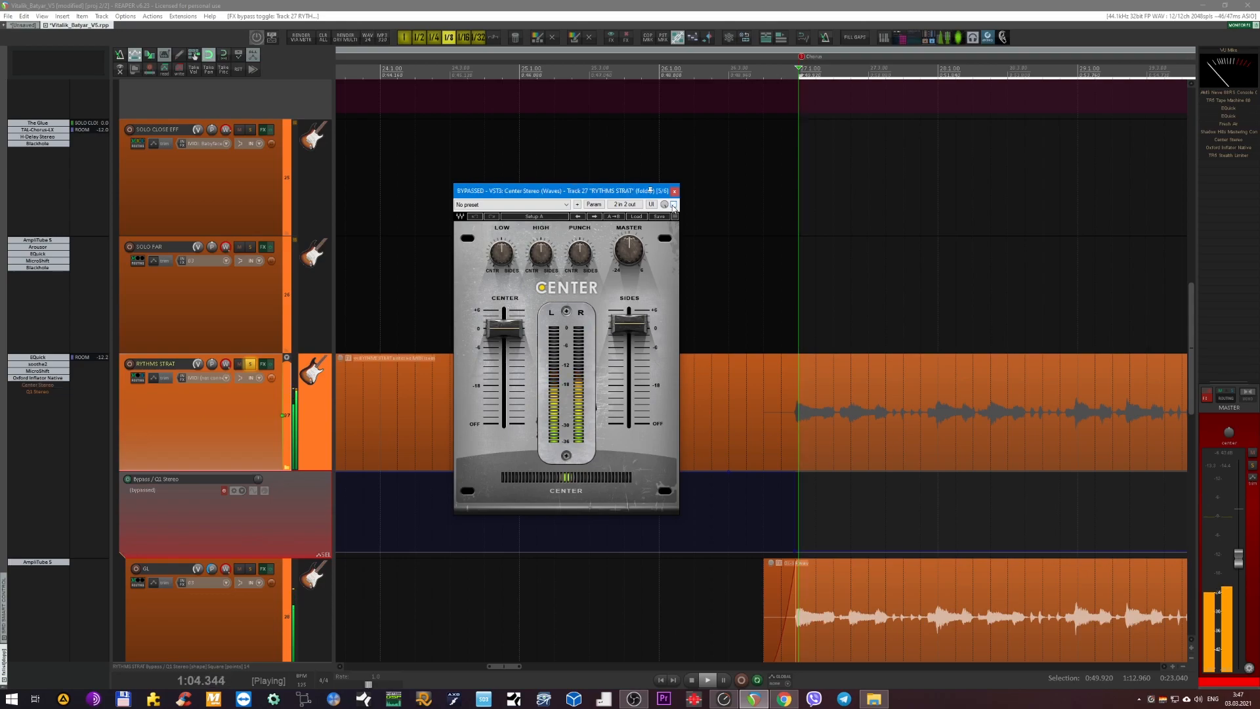
pyautogui.click(673, 205)
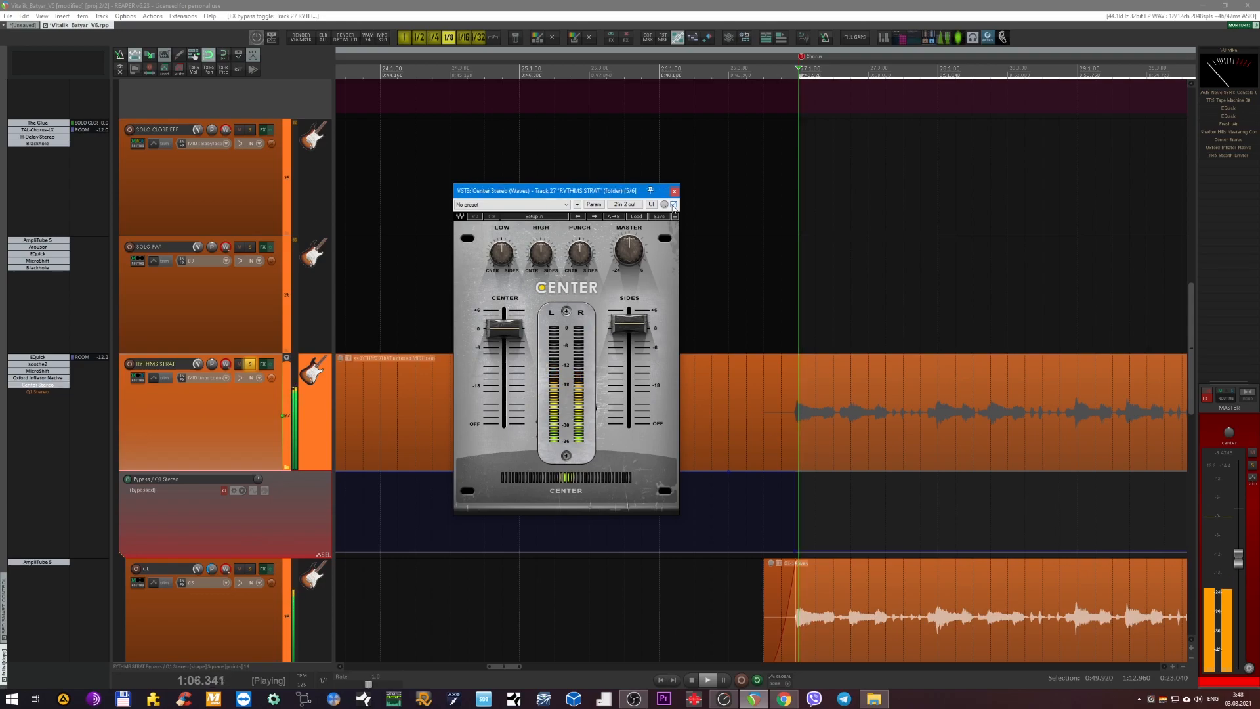
pyautogui.click(674, 192)
pyautogui.press('space')
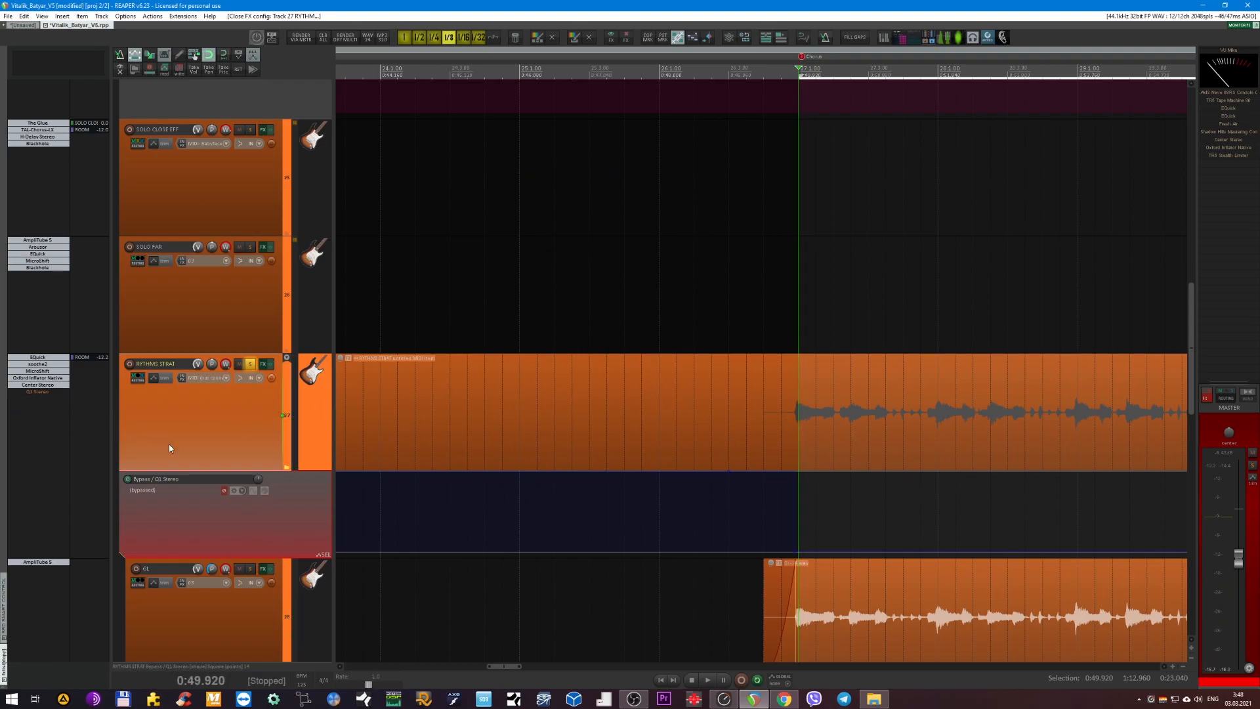
# Reactivate the Q1 Stereo bypass envelope on RYTHMS STRAT, view the plug-in's settings and close its window.
pyautogui.click(223, 490)
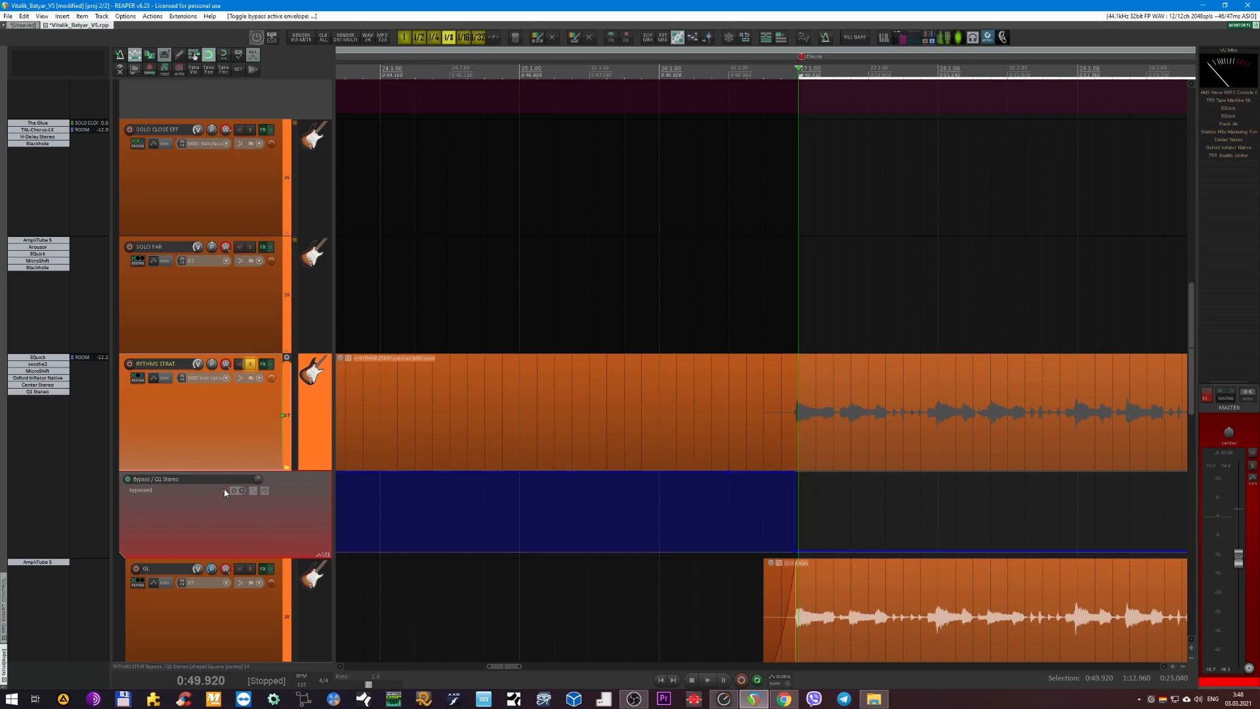
pyautogui.click(40, 392)
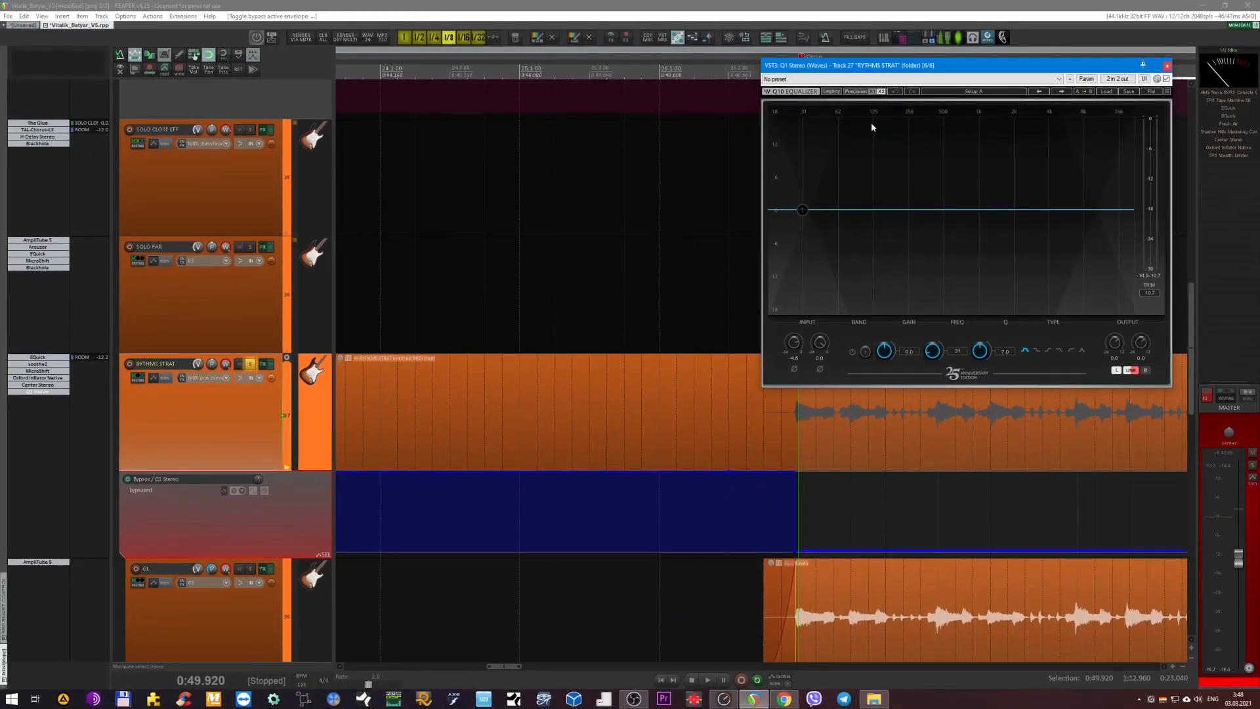
pyautogui.moveTo(904, 71); pyautogui.dragTo(689, 220)
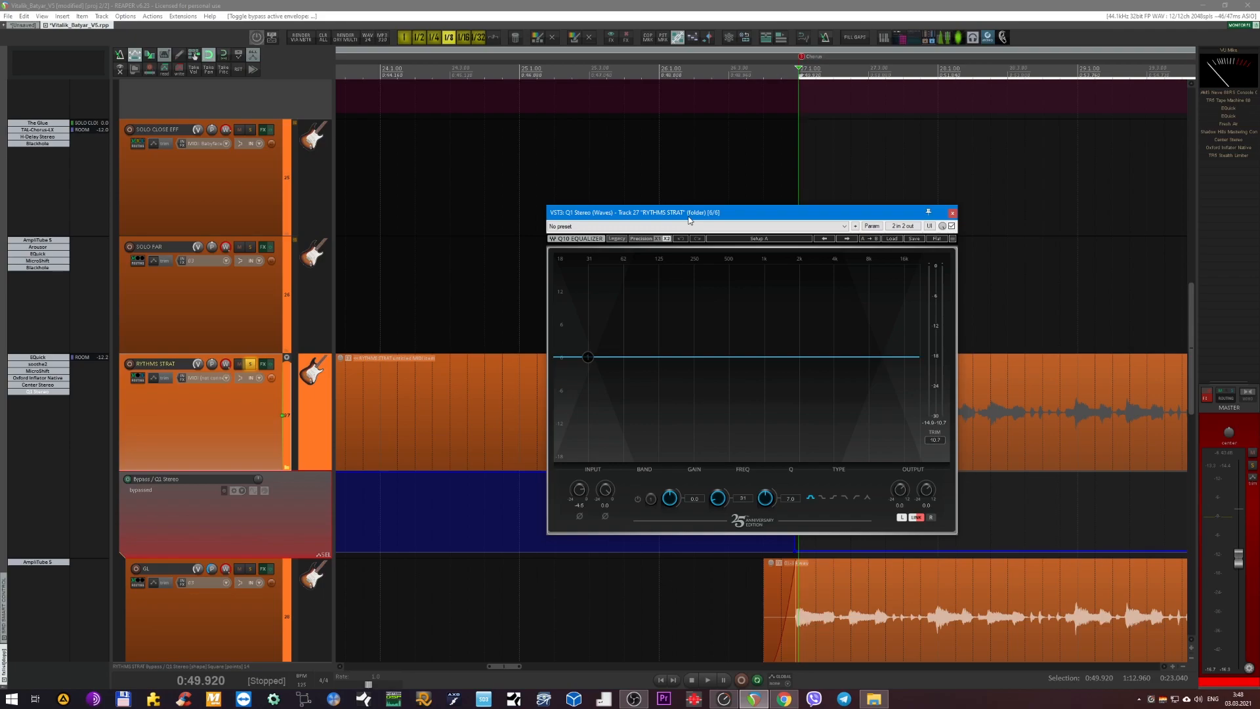
pyautogui.click(951, 214)
# Unsolo the RYTHMS STRAT track and hide all track envelopes.
pyautogui.scroll(-3, 771, 266)
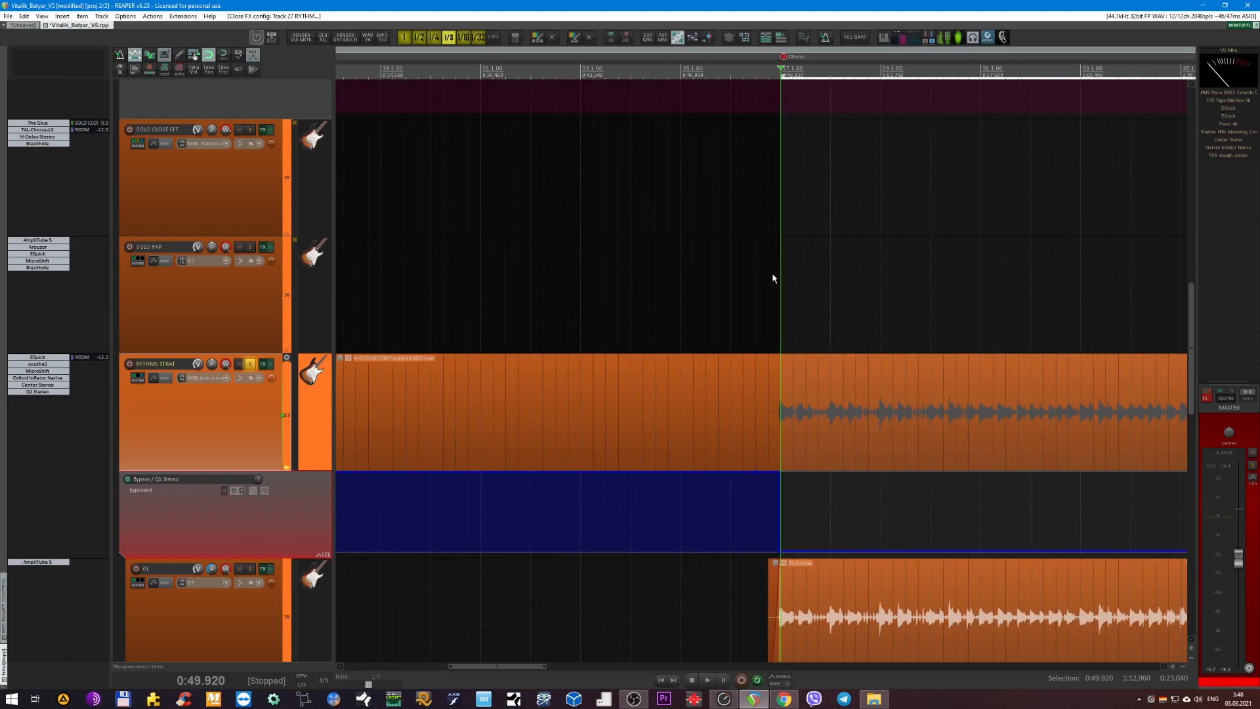
pyautogui.scroll(-2, 771, 275)
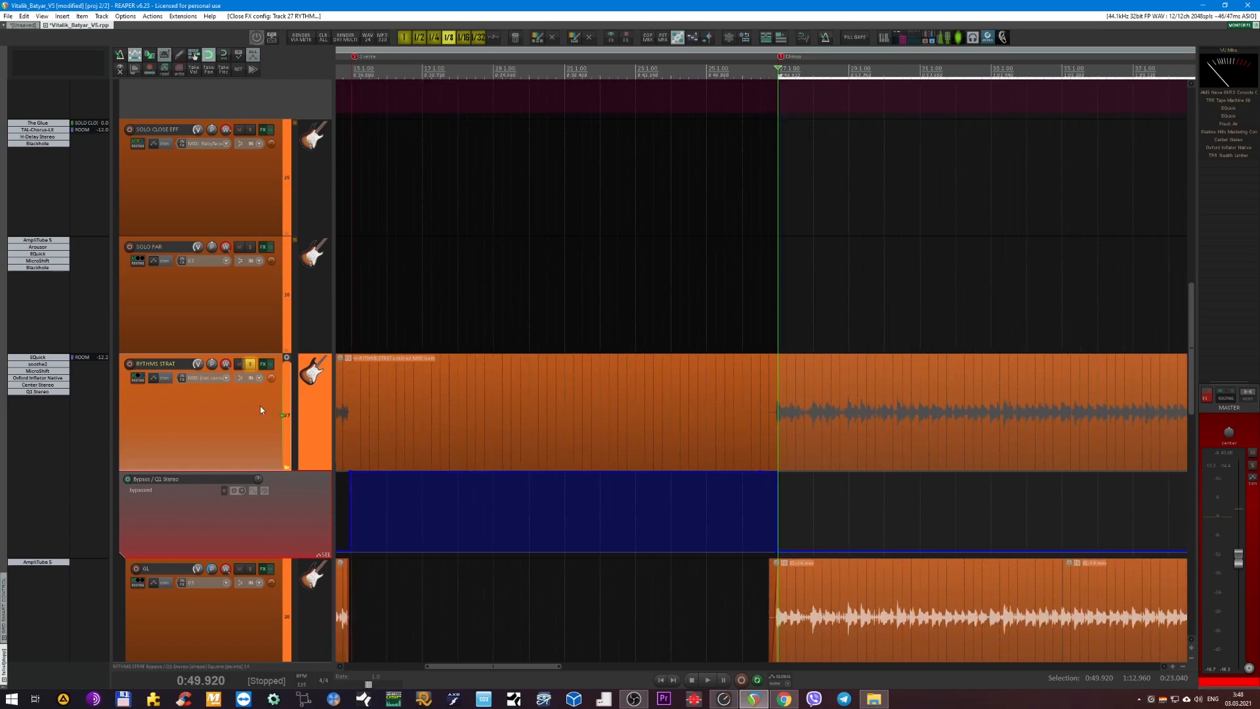
pyautogui.press('s')
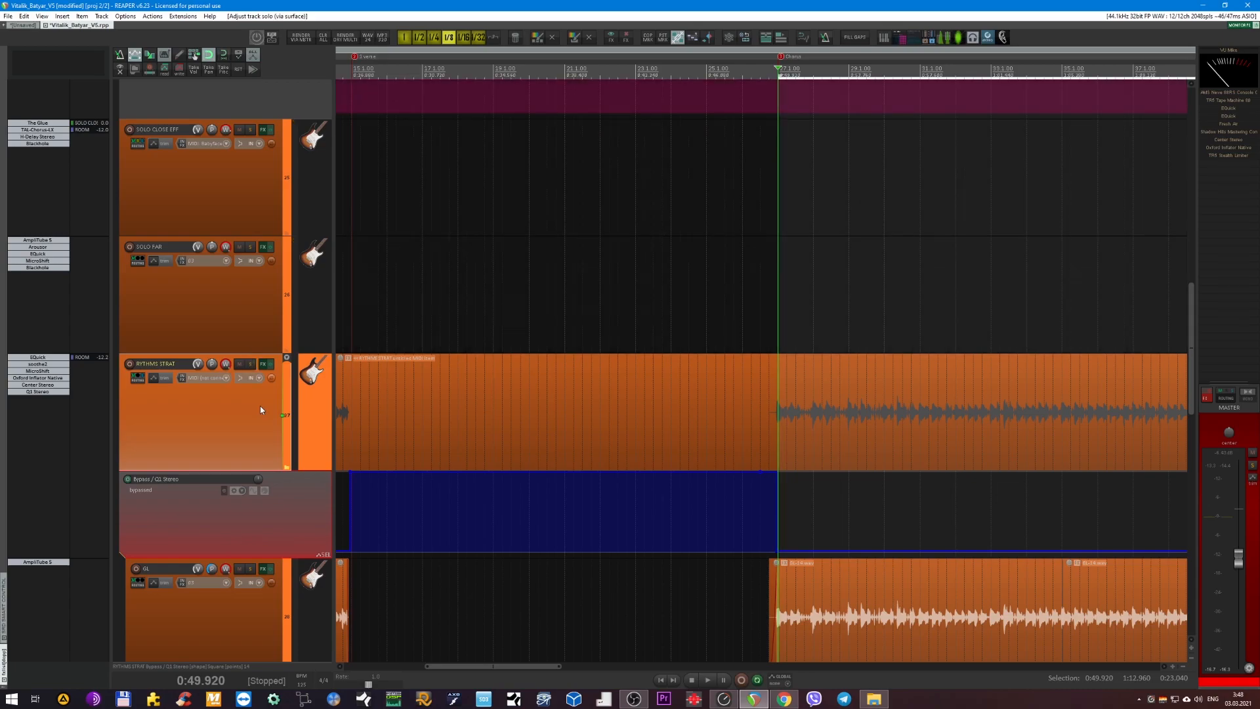
pyautogui.press('v')
# Find the RYTHMS STRAT WAH folder track and solo it.
pyautogui.scroll(-3, 435, 413)
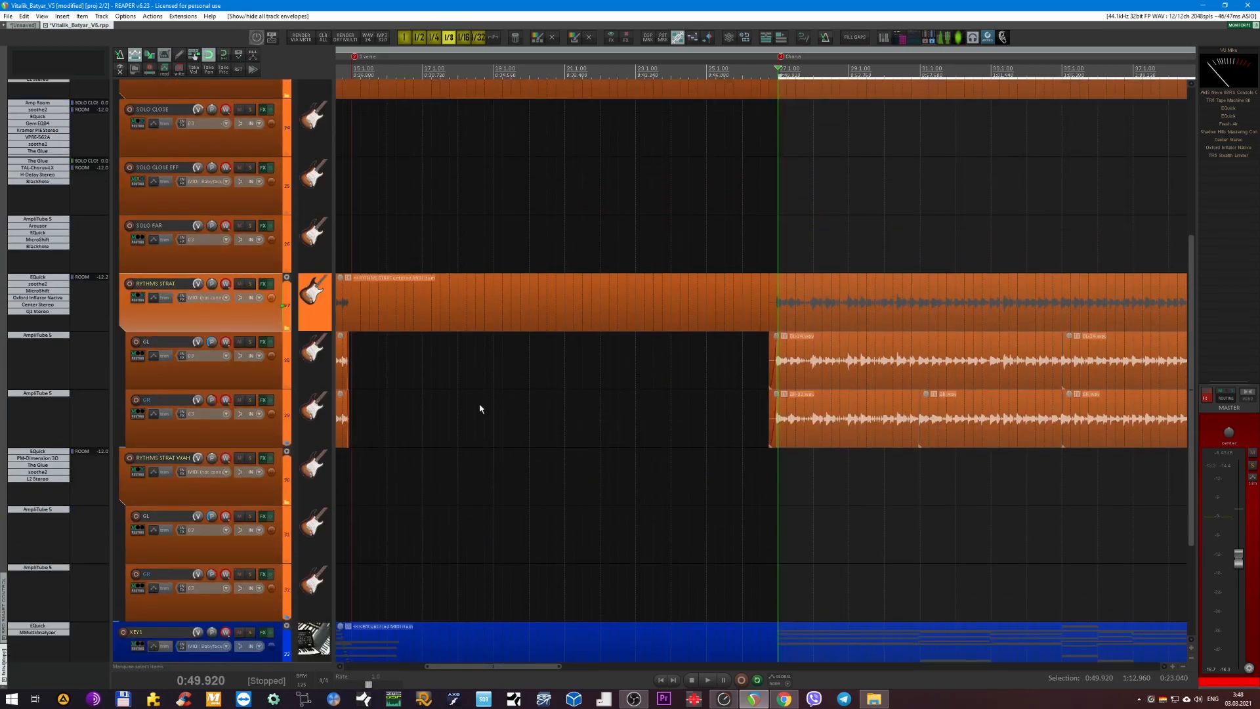
pyautogui.scroll(-6, 483, 408)
pyautogui.scroll(1, 483, 408)
pyautogui.scroll(4, 448, 377)
pyautogui.scroll(-4, 522, 378)
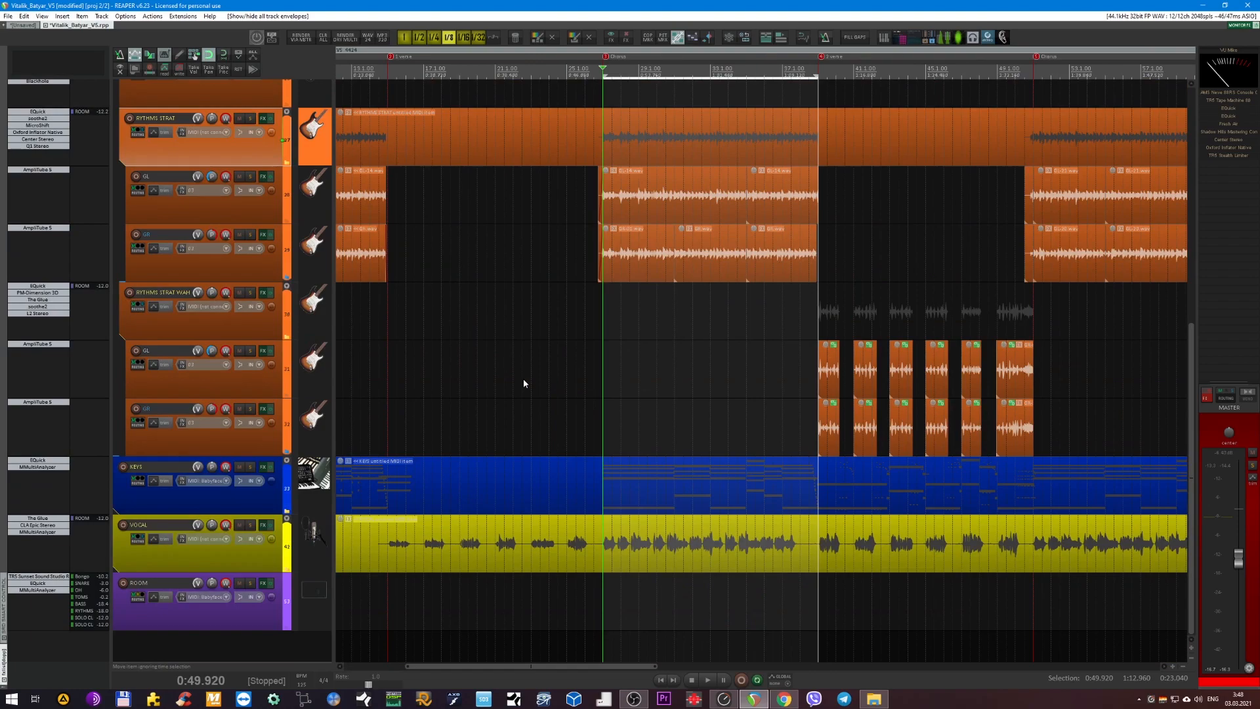
pyautogui.click(245, 333)
pyautogui.press('s')
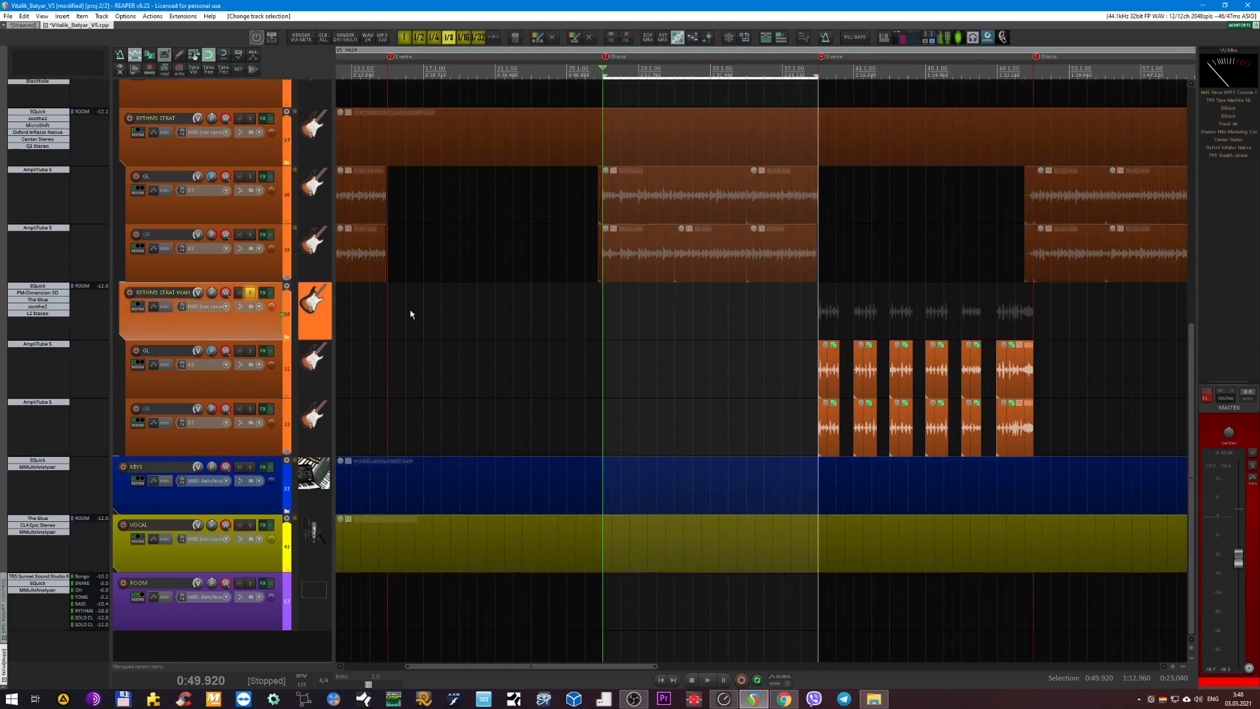
# Move the time selection to the section with the wah guitar clips, from 1:12.960 to 1:36.000.
pyautogui.scroll(2, 713, 275)
pyautogui.hscroll(2, 713, 272)
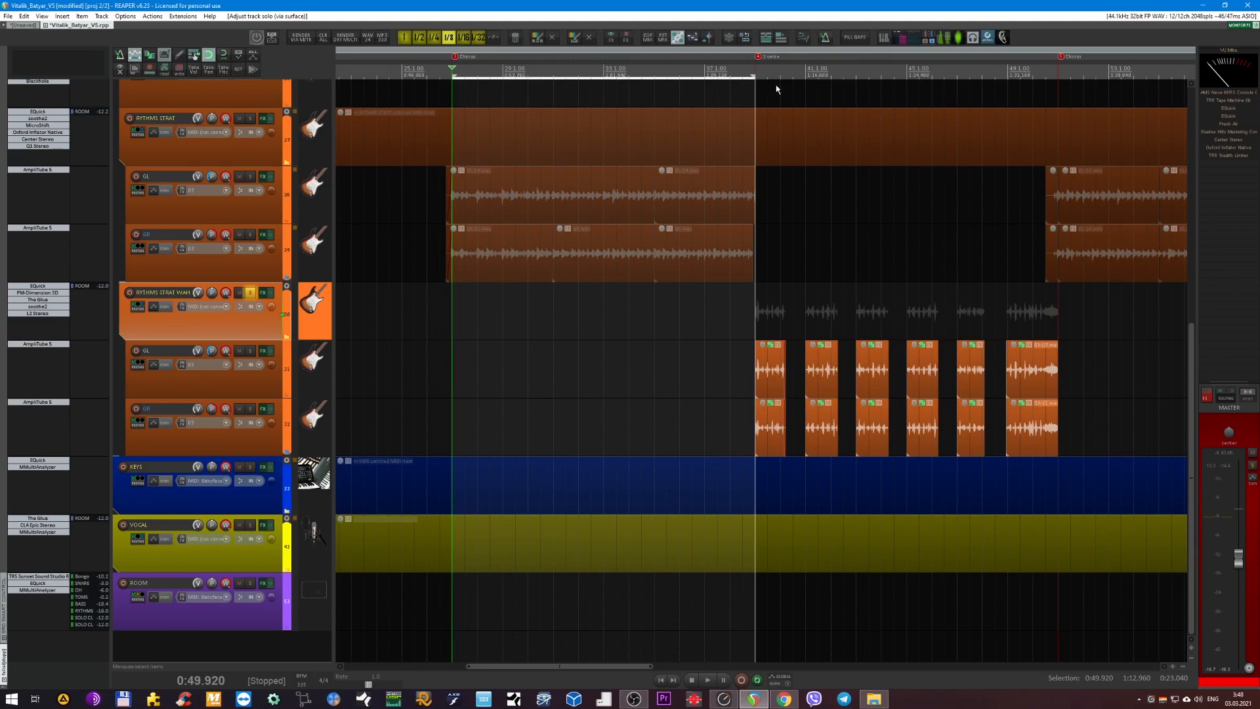
pyautogui.scroll(3, 764, 83)
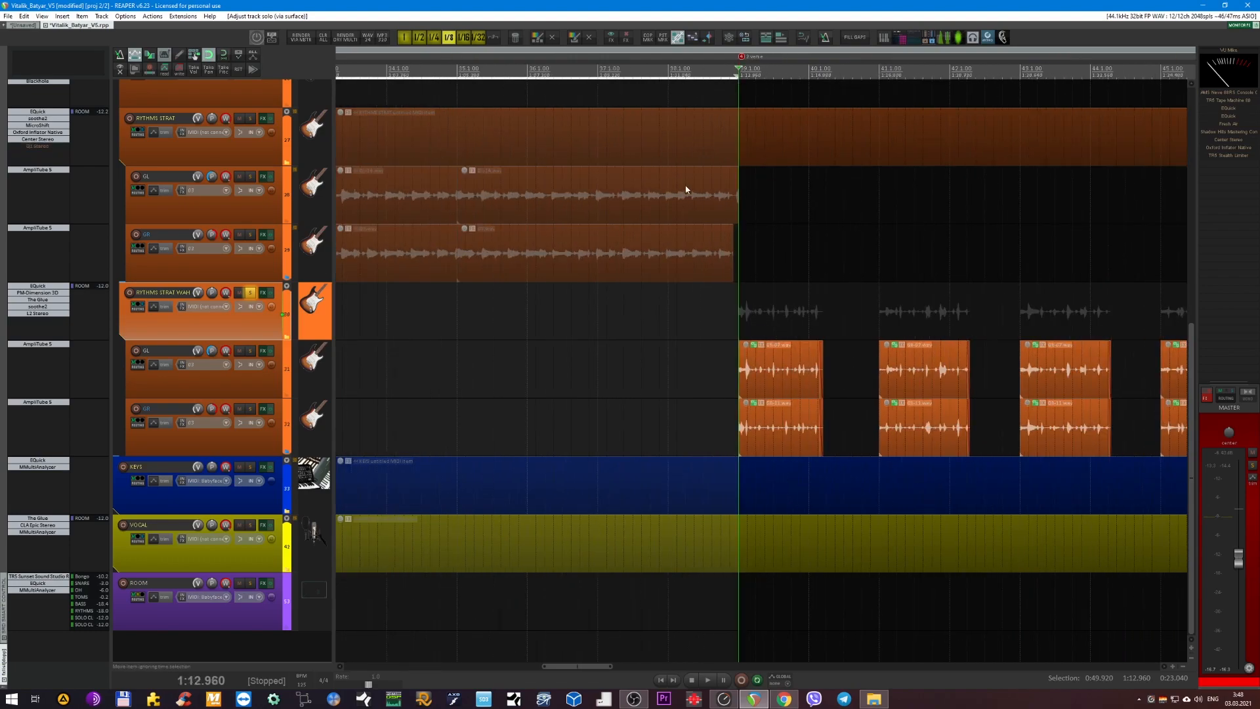
pyautogui.scroll(-3, 656, 313)
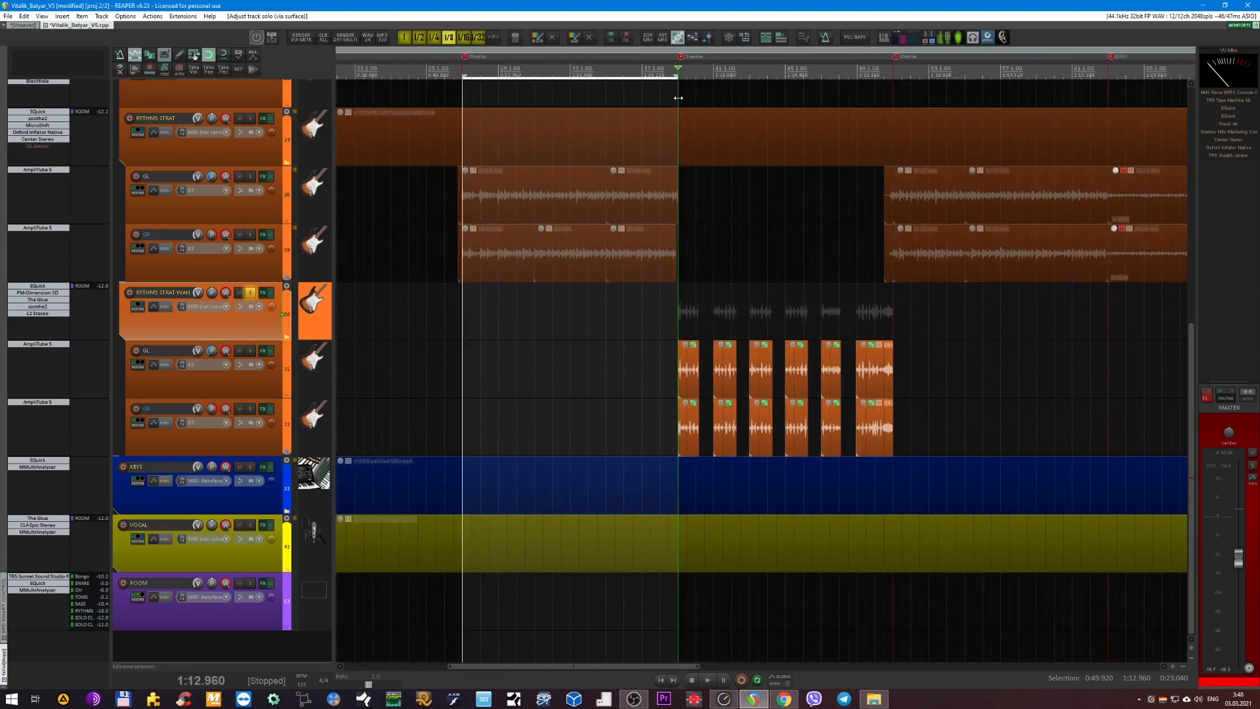
pyautogui.moveTo(678, 76); pyautogui.dragTo(890, 71)
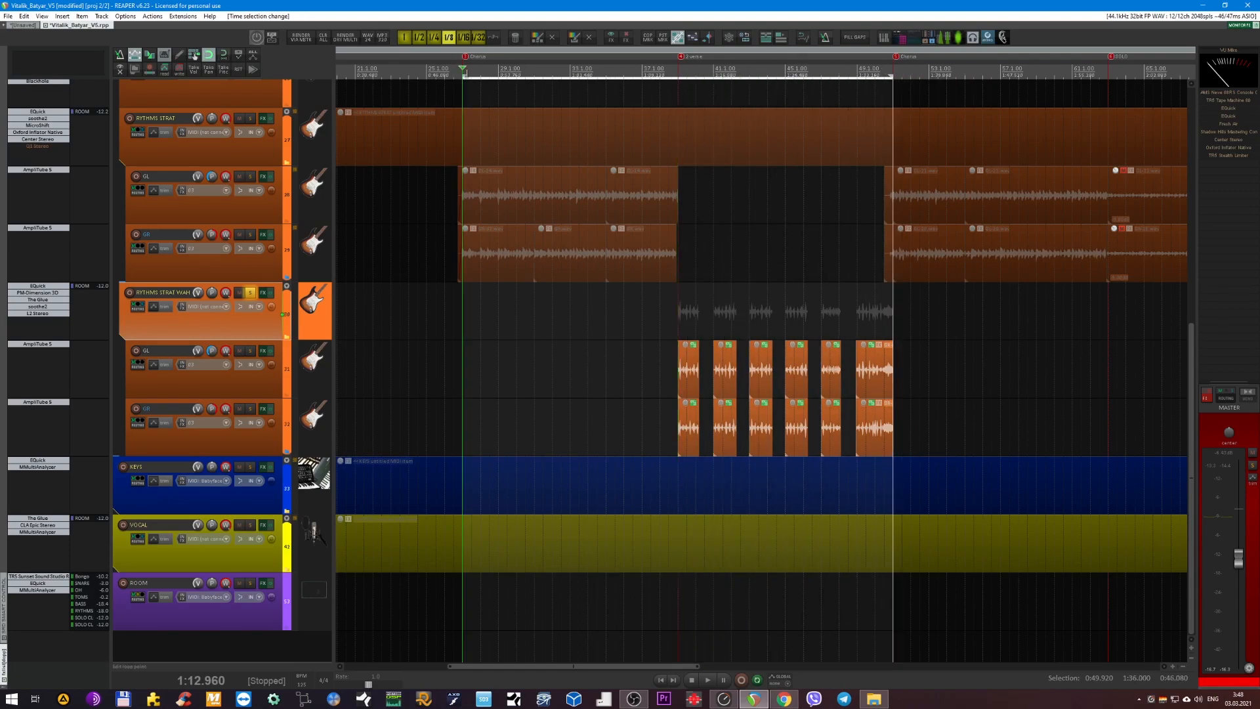
pyautogui.moveTo(464, 73); pyautogui.dragTo(658, 78)
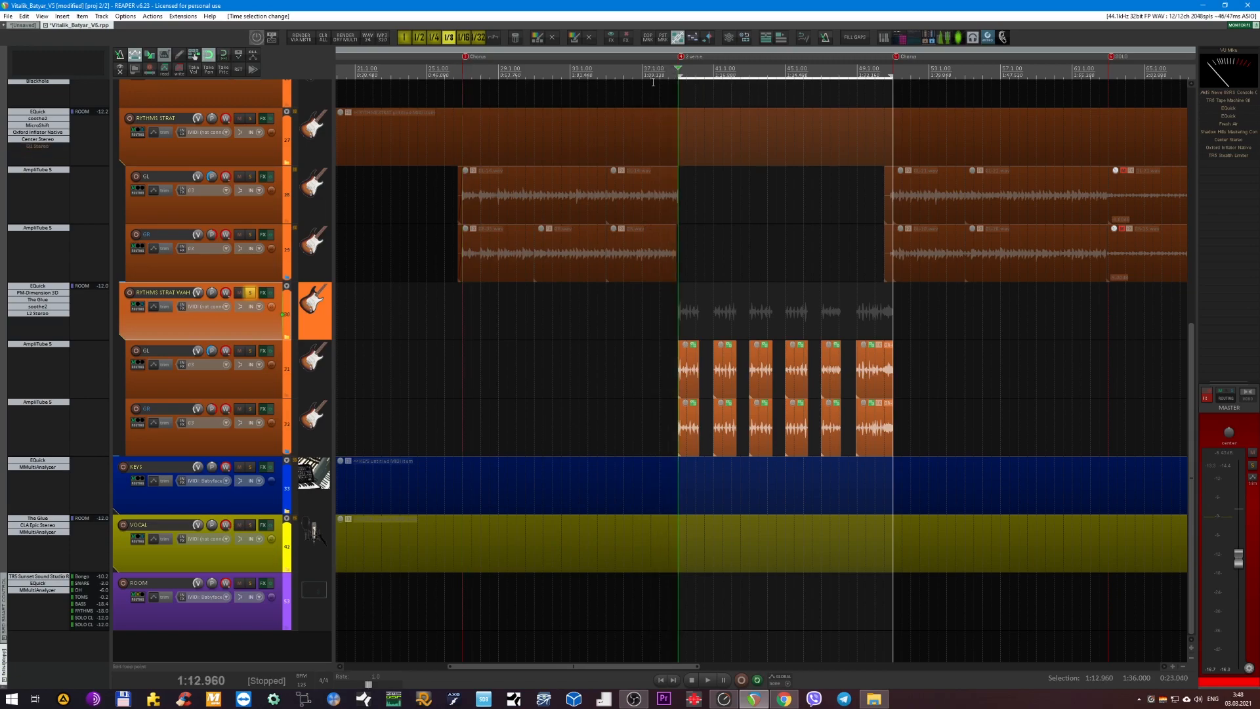
# Play the soloed wah guitars, view AmpliTube 5 on their GL track, close its window and stop playback.
pyautogui.press('space')
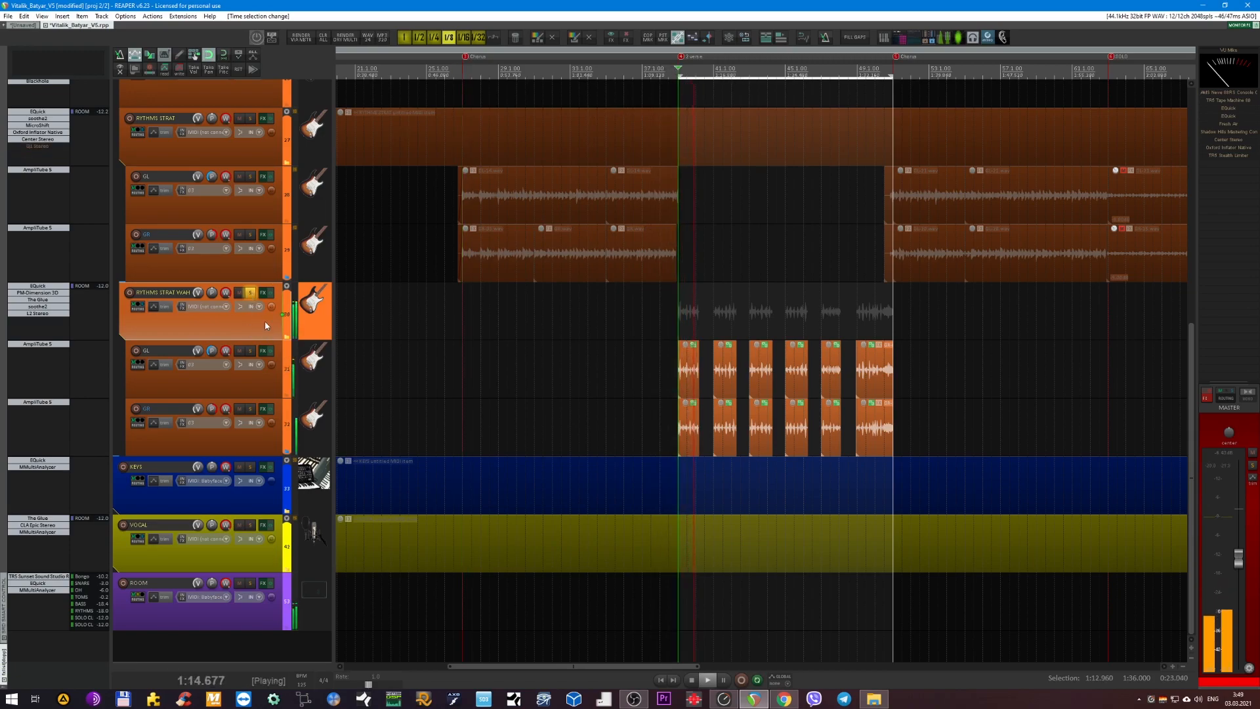
pyautogui.click(31, 346)
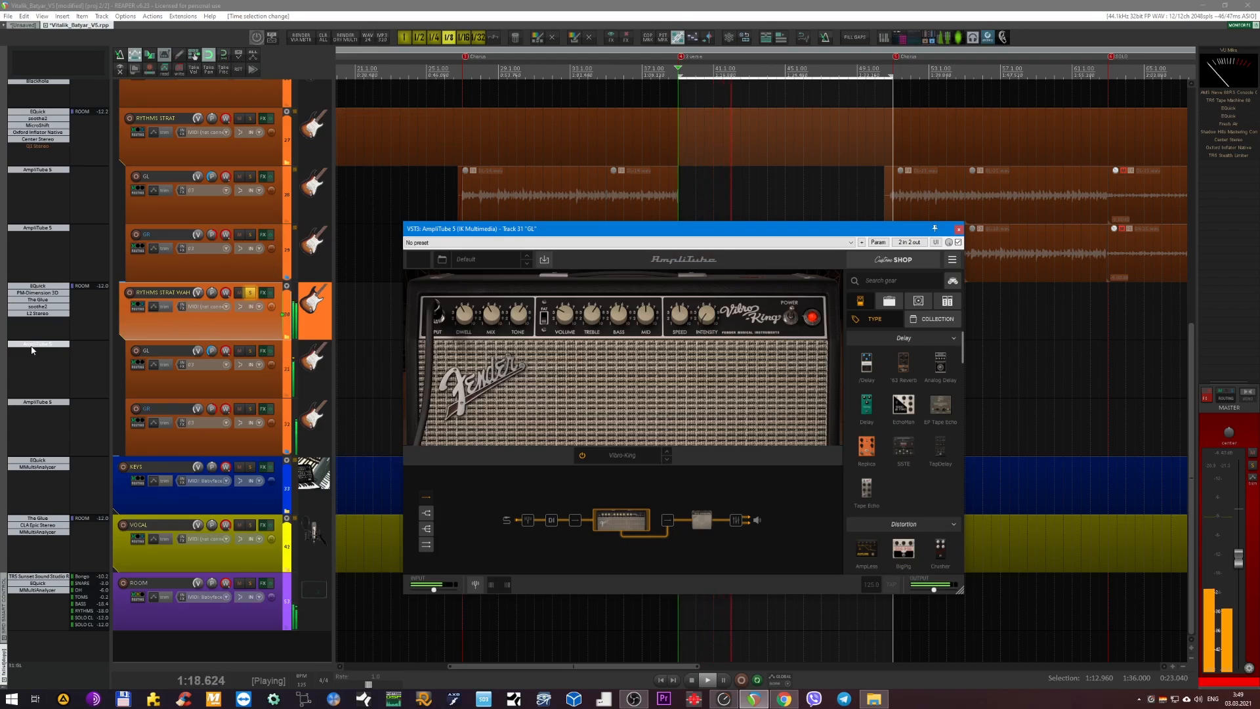
pyautogui.click(32, 348)
pyautogui.press('space')
# Open EQuick on RYTHMS STRAT WAH and bypass all the plug-ins on that track.
pyautogui.scroll(3, 621, 294)
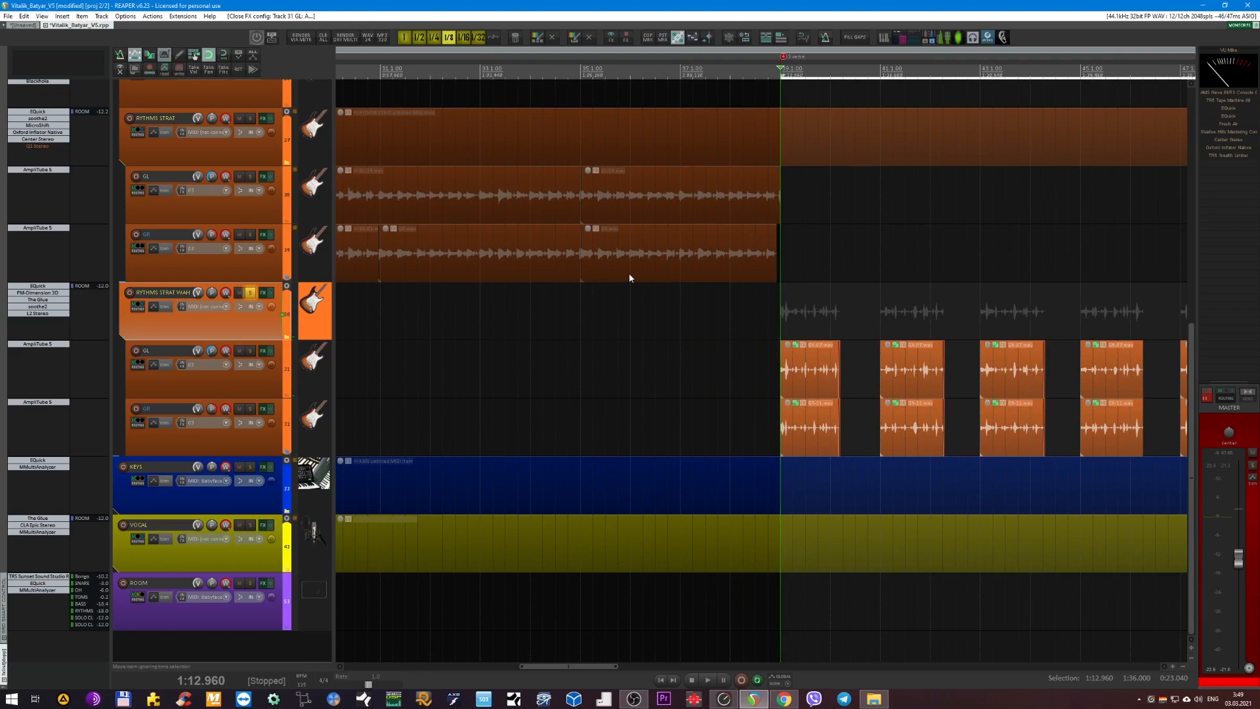
pyautogui.scroll(-4, 653, 293)
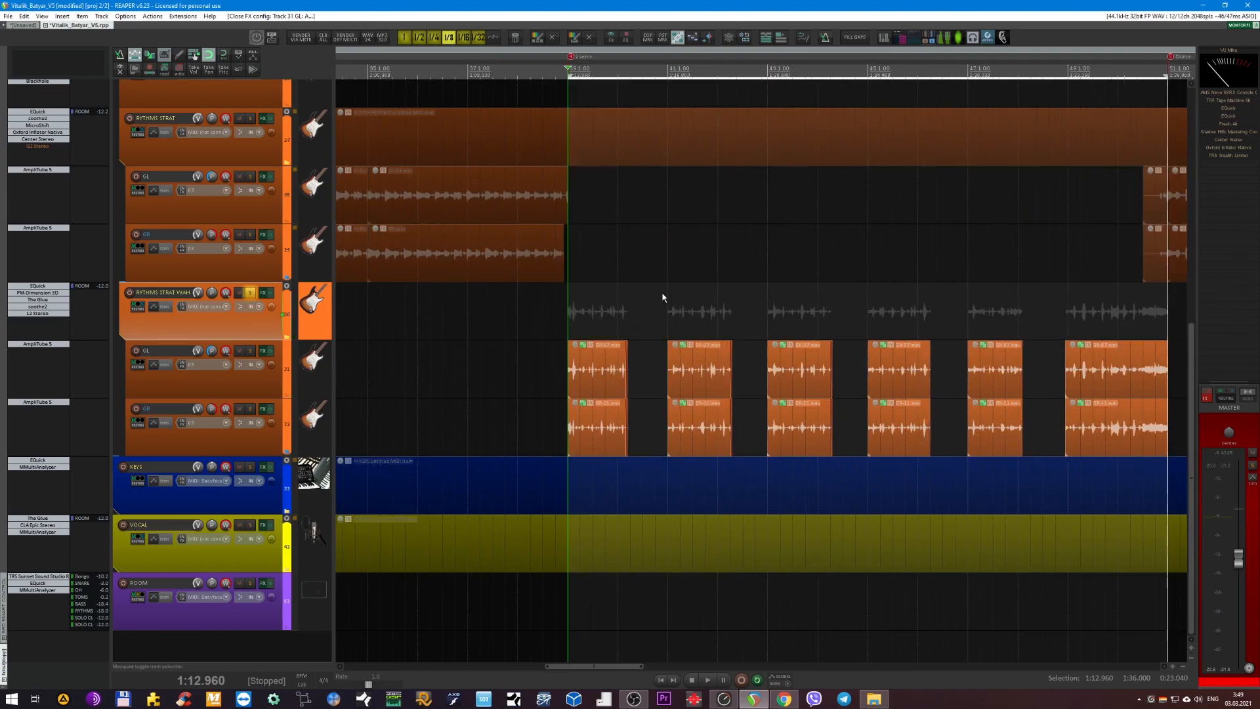
pyautogui.scroll(4, 669, 288)
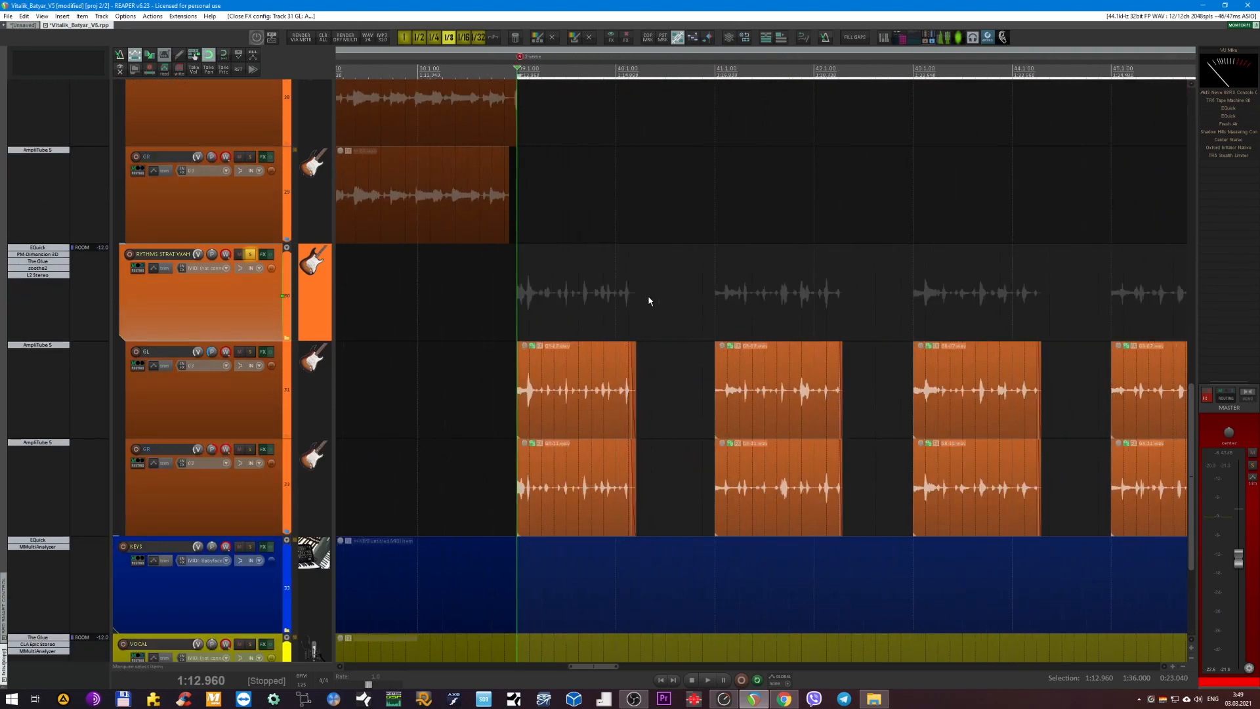
pyautogui.scroll(2, 459, 312)
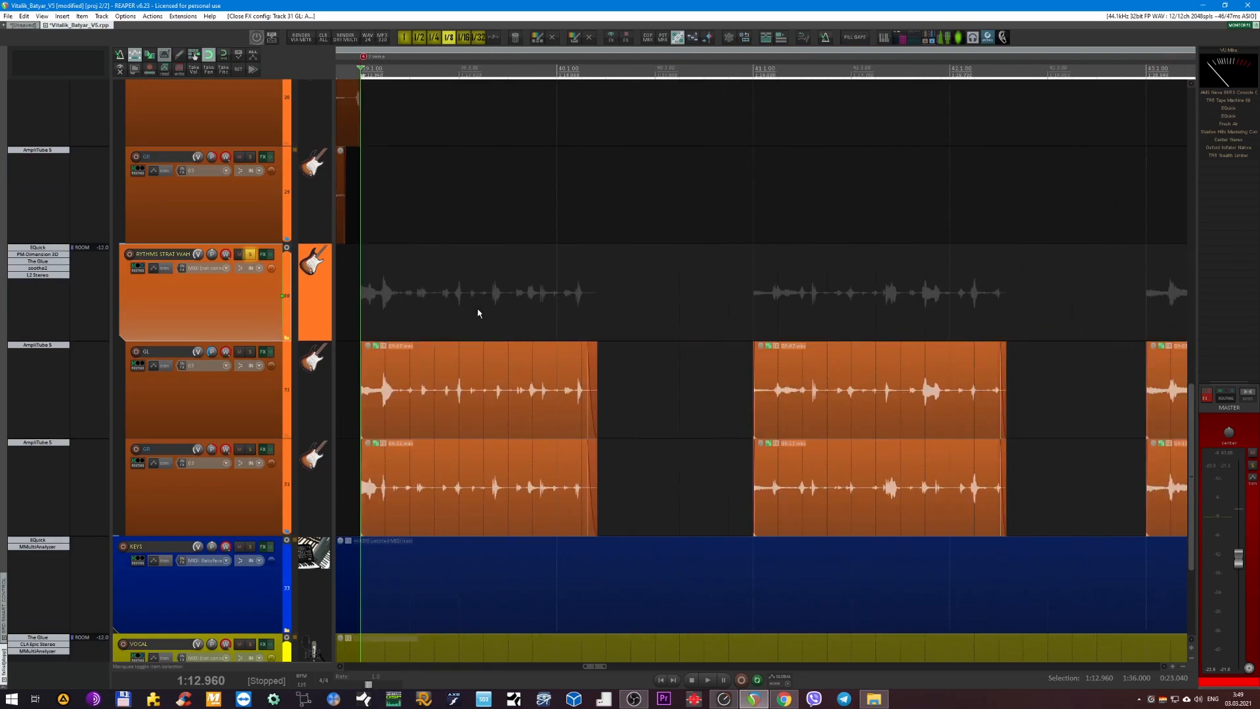
pyautogui.scroll(-2, 485, 305)
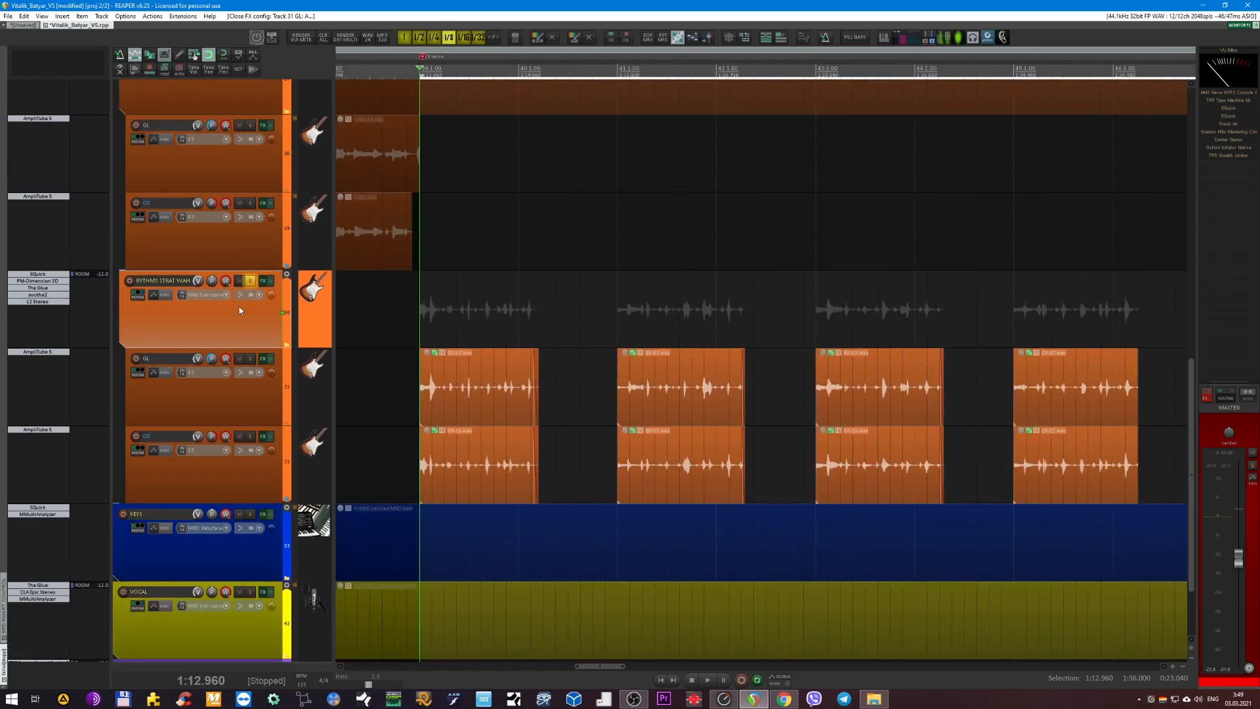
pyautogui.scroll(1, 210, 323)
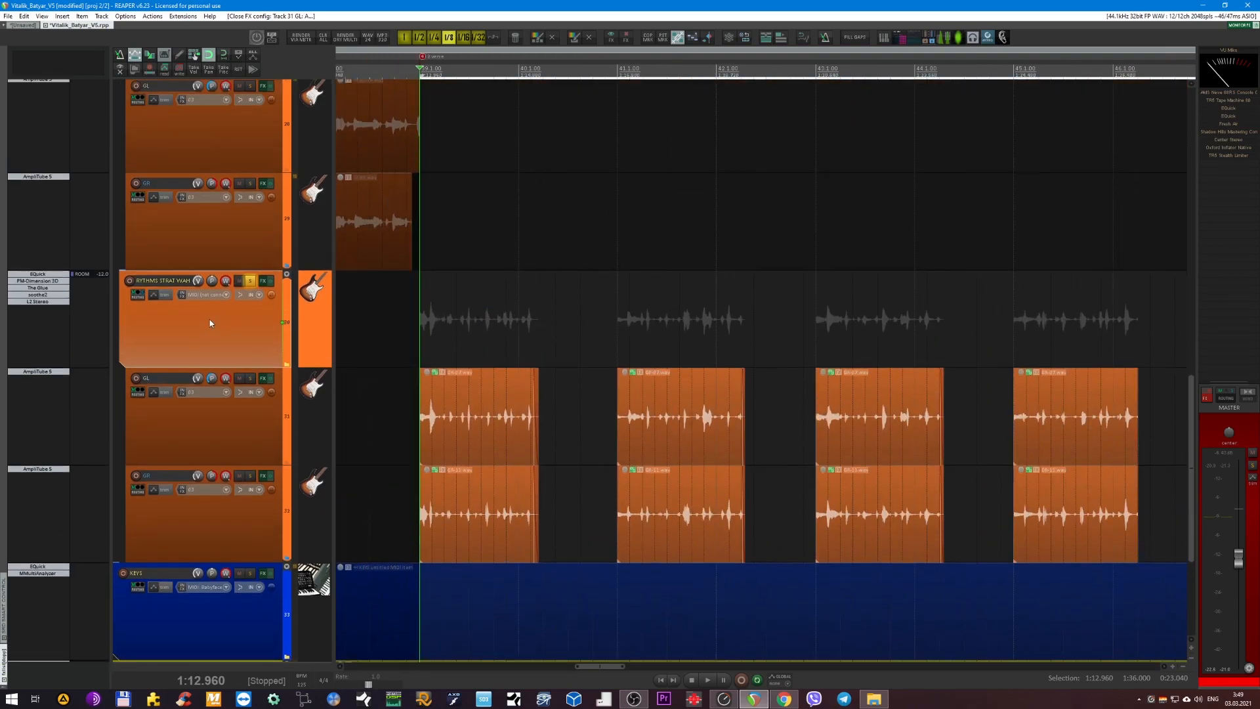
pyautogui.click(39, 275)
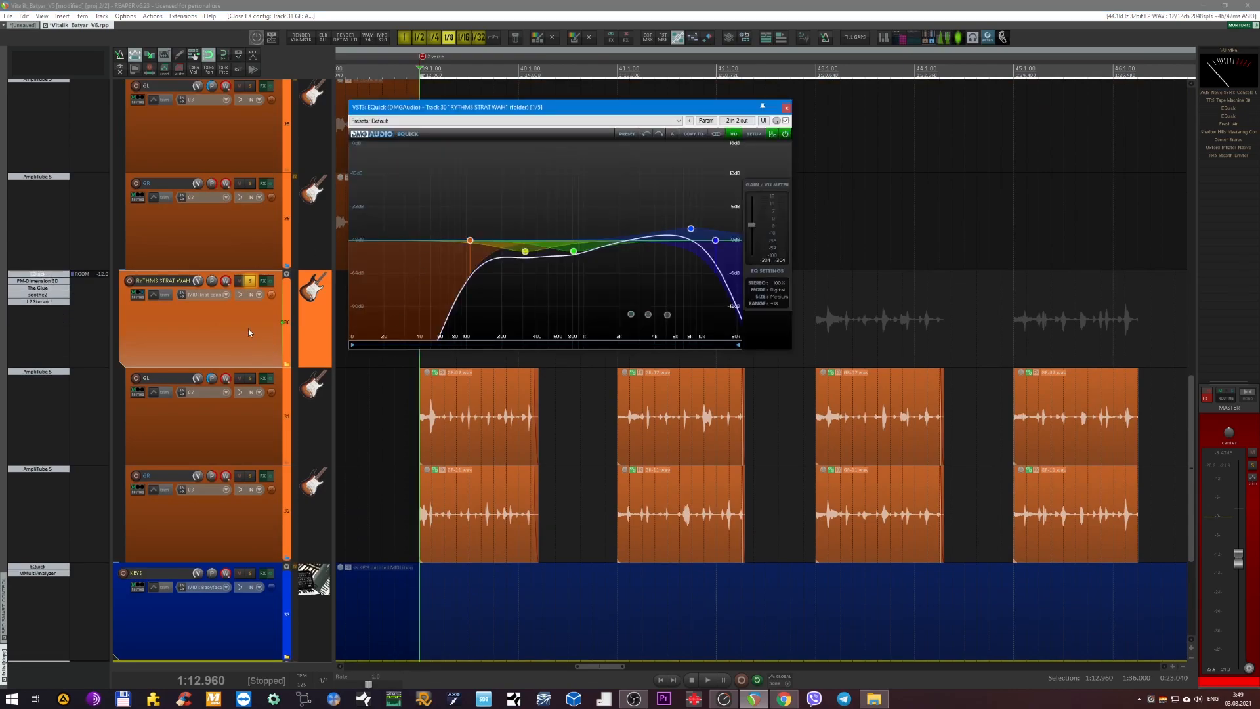
pyautogui.keyDown('shift'); pyautogui.click(42, 301); pyautogui.keyUp('shift')
pyautogui.keyDown('shift'); pyautogui.click(41, 295); pyautogui.keyUp('shift')
pyautogui.keyDown('shift'); pyautogui.click(39, 288); pyautogui.keyUp('shift')
pyautogui.keyDown('shift'); pyautogui.click(39, 275); pyautogui.keyUp('shift')
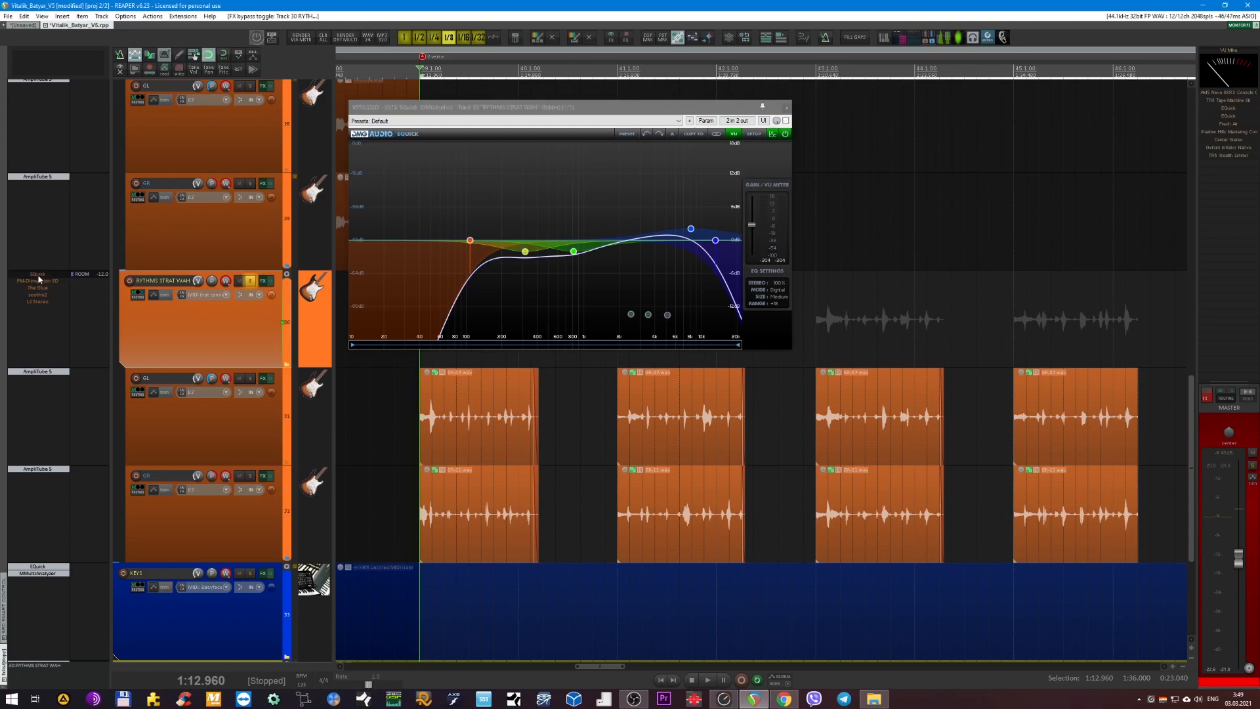
# Play RYTHMS STRAT WAH with EQuick bypassed, re-enable it to compare, stop playback, check its high peak band and close its window.
pyautogui.click(39, 275)
pyautogui.click(40, 275)
pyautogui.moveTo(567, 110); pyautogui.dragTo(731, 169)
pyautogui.press('space')
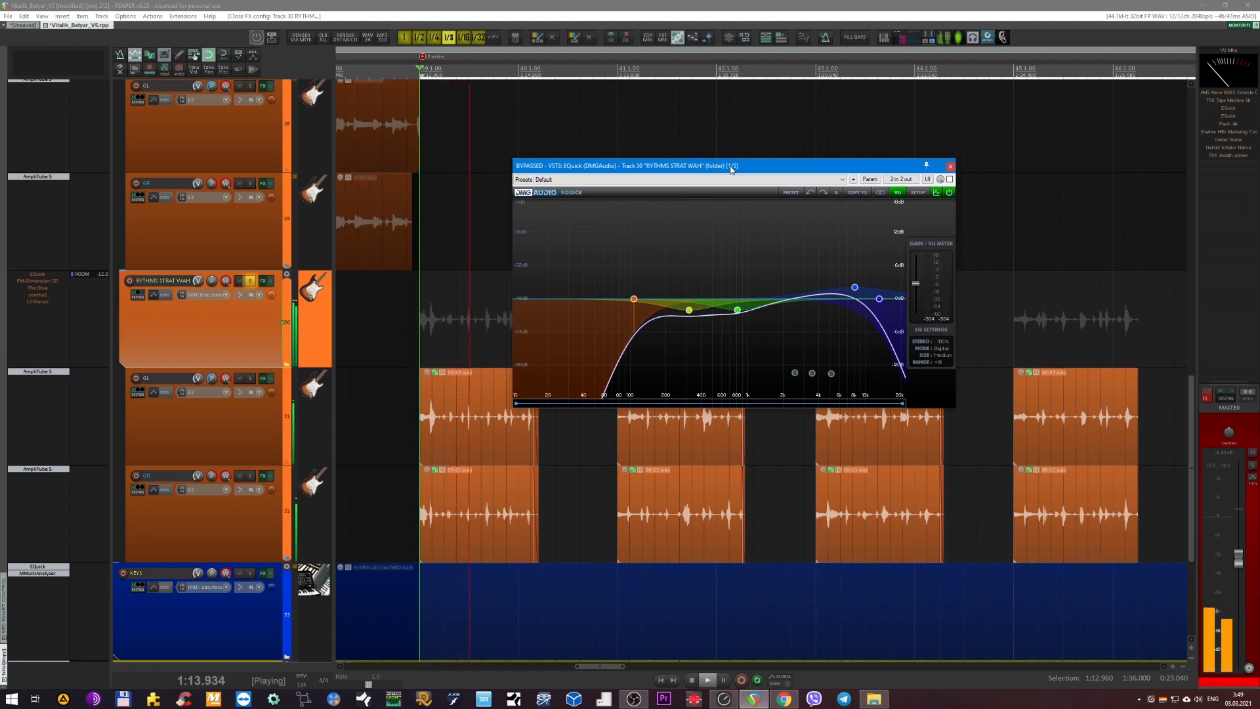
pyautogui.press('b')
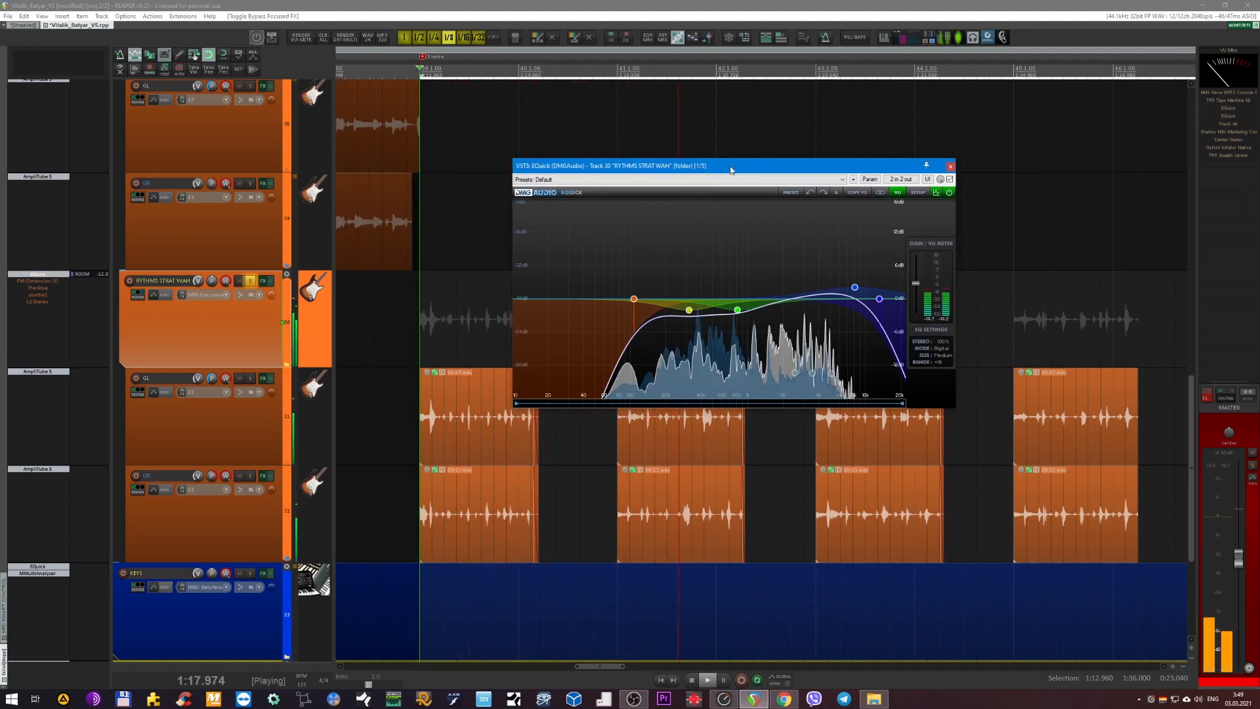
pyautogui.press('space')
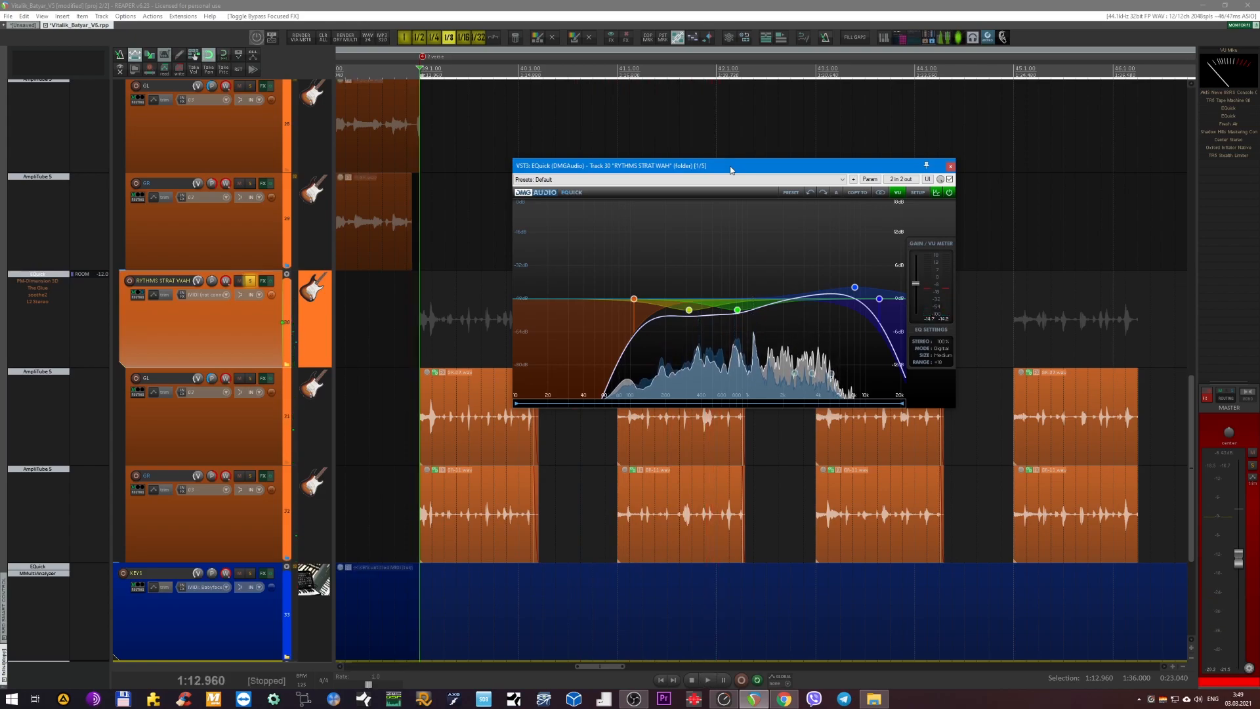
pyautogui.moveTo(854, 287)
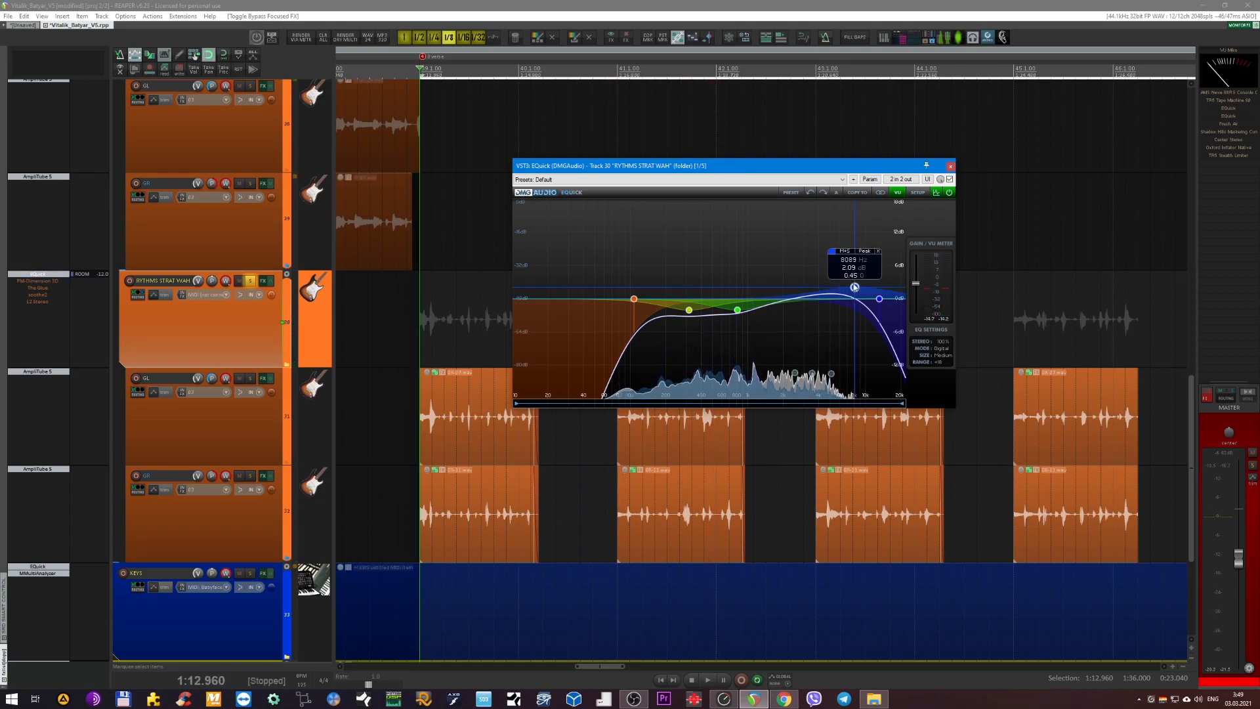
pyautogui.click(950, 167)
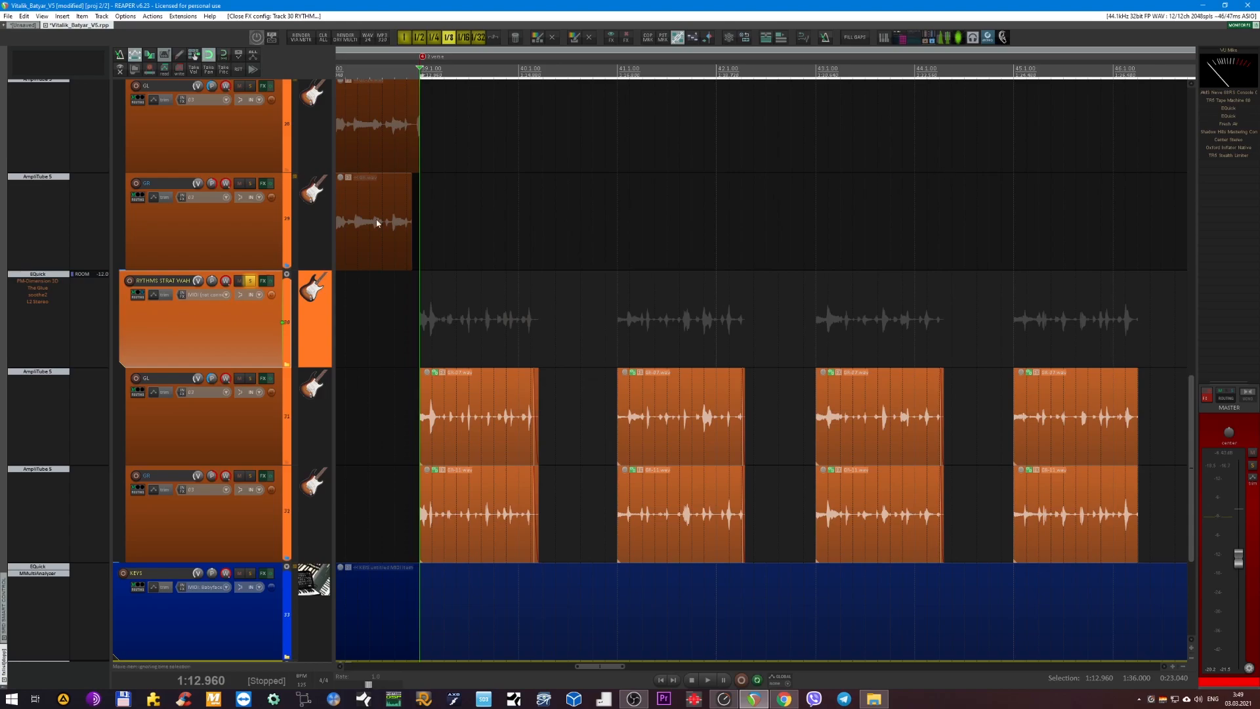
# Re-enable PM-Dimension 3D on RYTHMS STRAT WAH and place its open window over the arrangement.
pyautogui.click(46, 281)
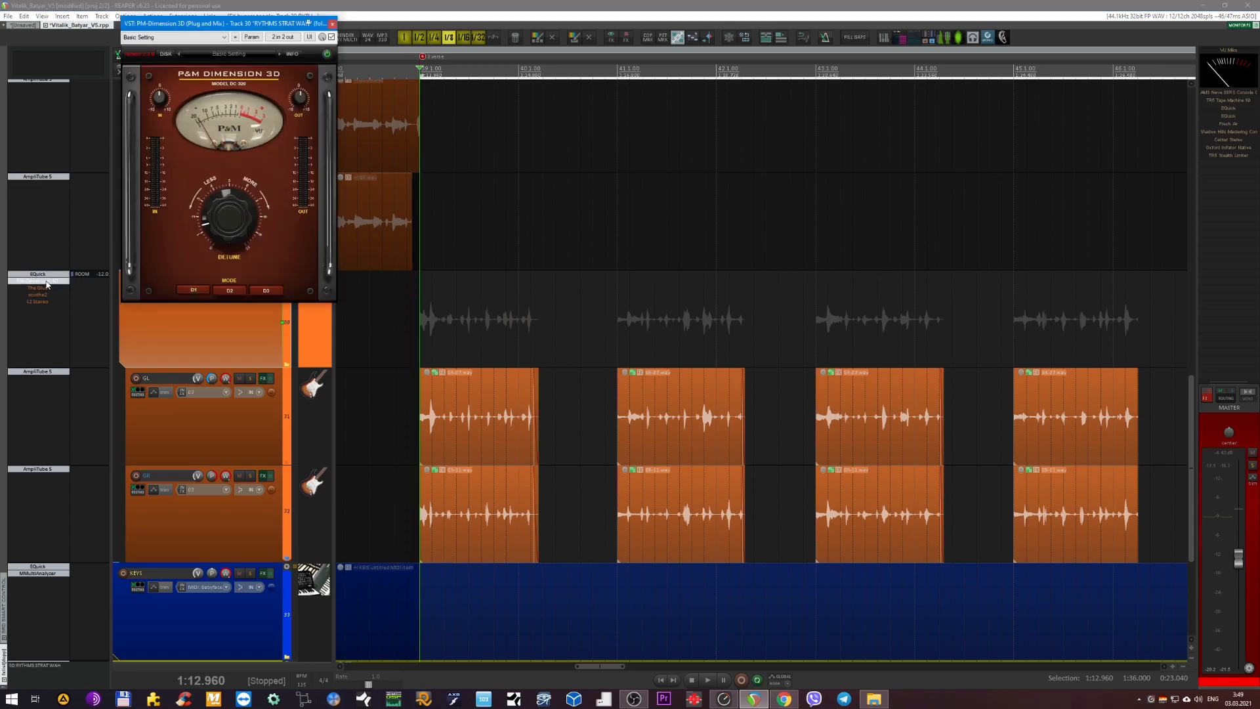
pyautogui.moveTo(210, 25); pyautogui.dragTo(697, 211)
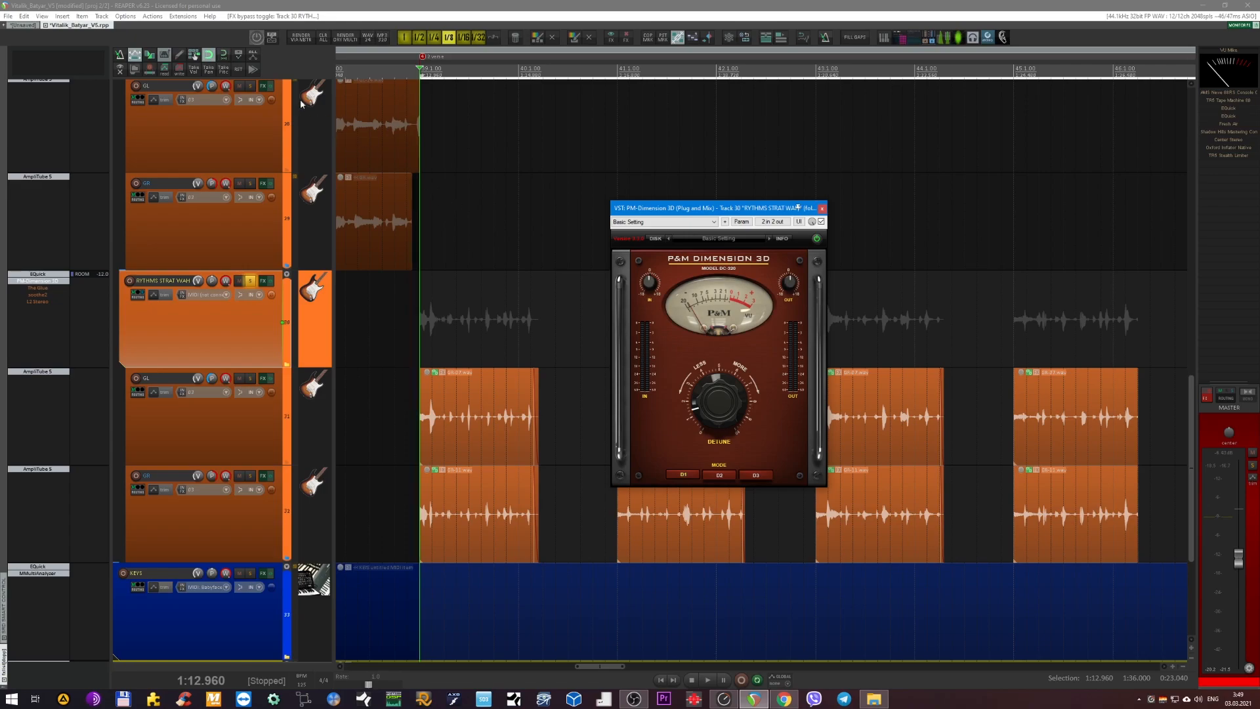
pyautogui.click(245, 321)
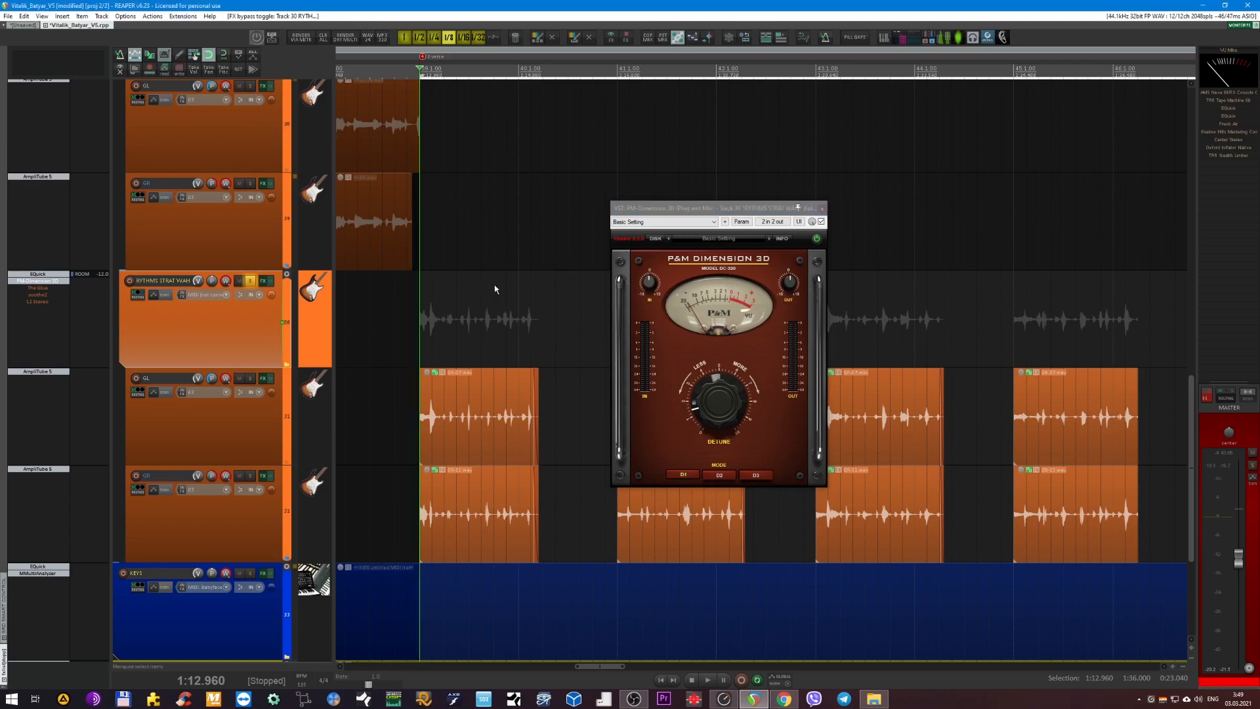
pyautogui.moveTo(679, 211); pyautogui.dragTo(642, 208)
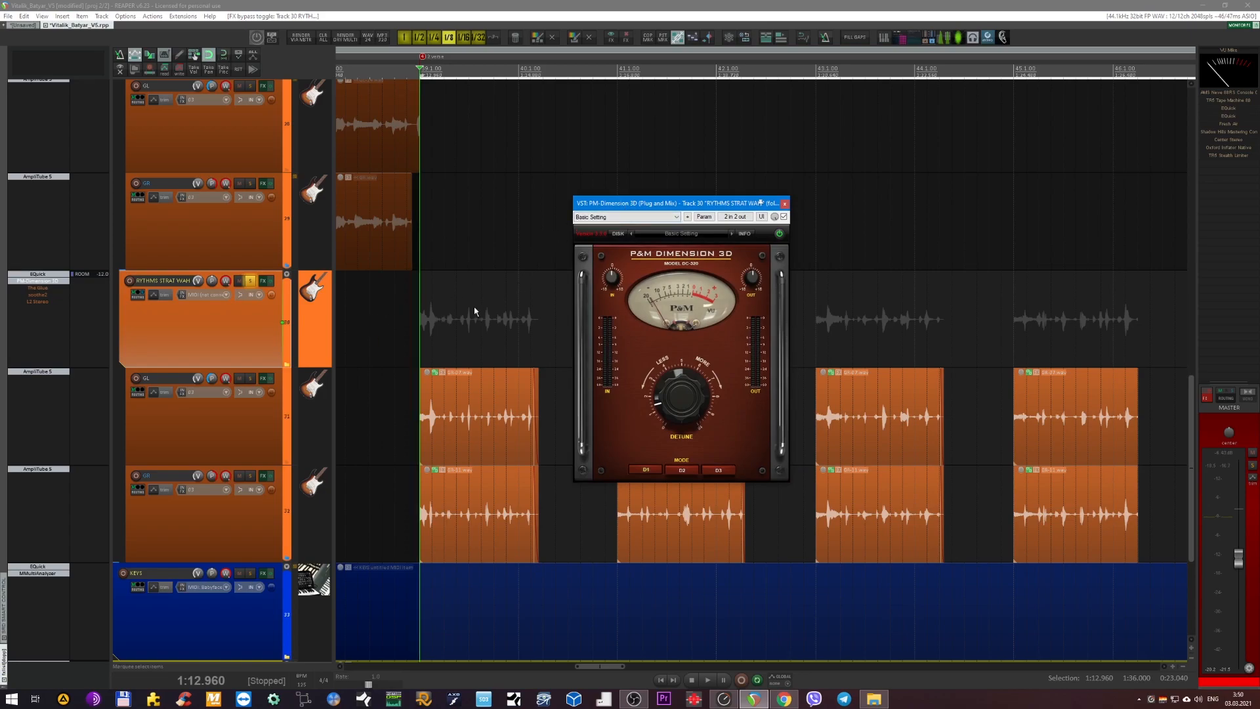
pyautogui.moveTo(699, 204); pyautogui.dragTo(746, 211)
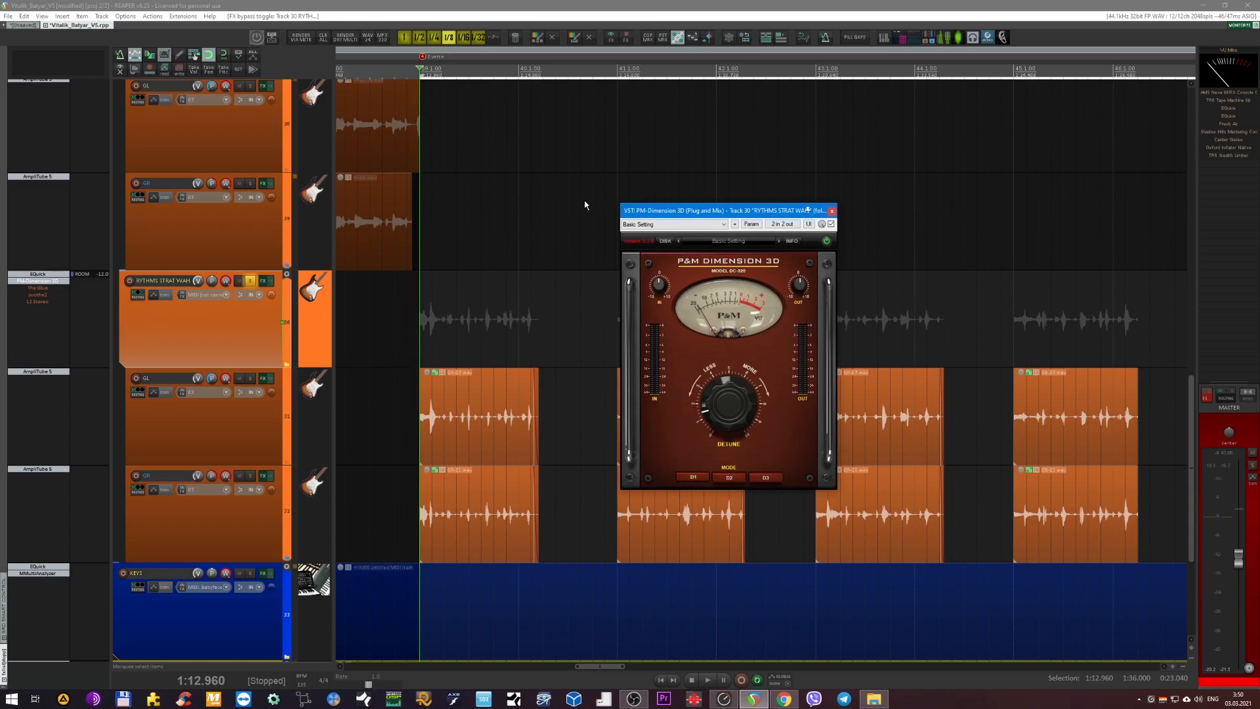
# Play the wah guitars, compare PM-Dimension 3D bypassed and active, stop playback and close its window.
pyautogui.press('space')
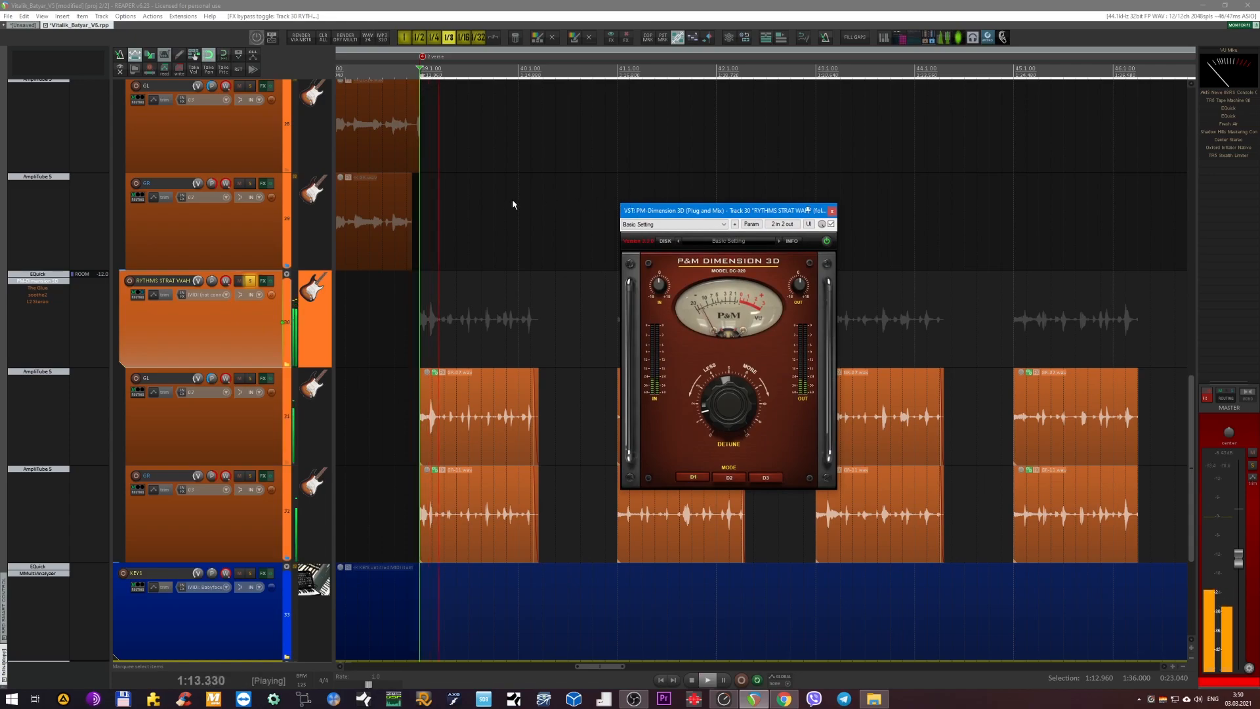
pyautogui.click(831, 223)
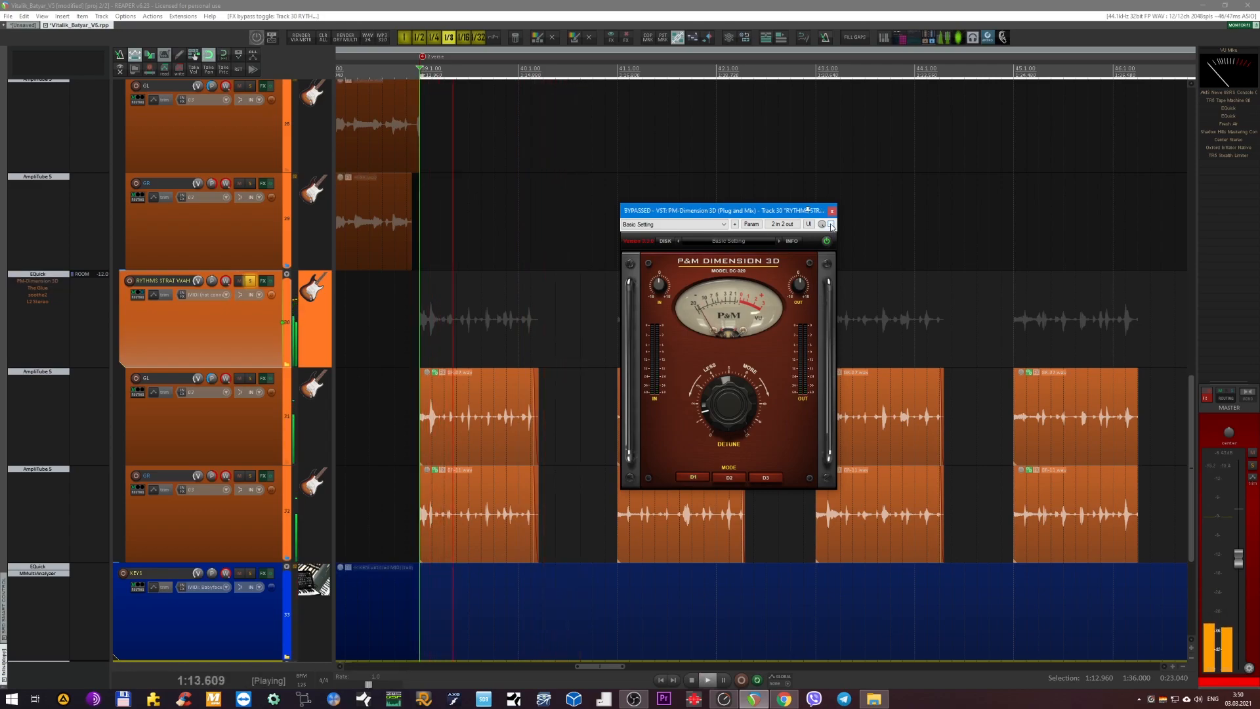
pyautogui.click(831, 223)
pyautogui.press('space')
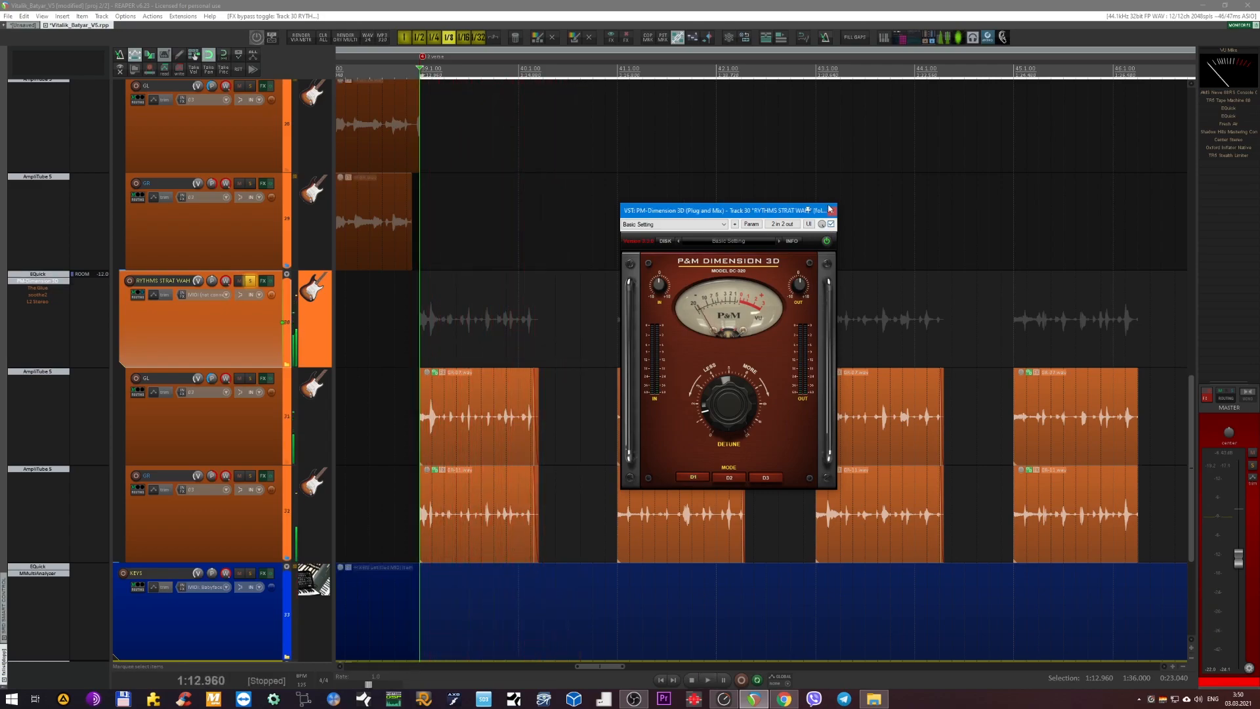
pyautogui.click(832, 212)
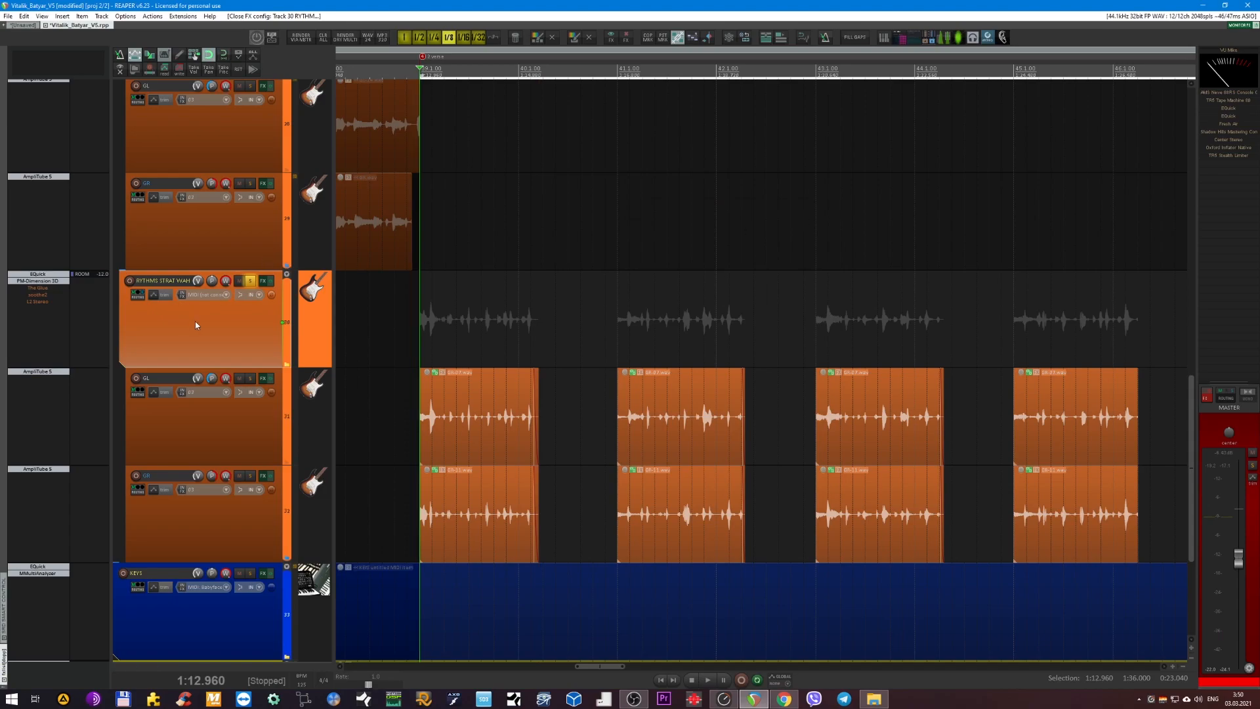
# Re-enable The Glue on RYTHMS STRAT WAH, play the guitars with its window open, stop playback and close the window.
pyautogui.click(37, 287)
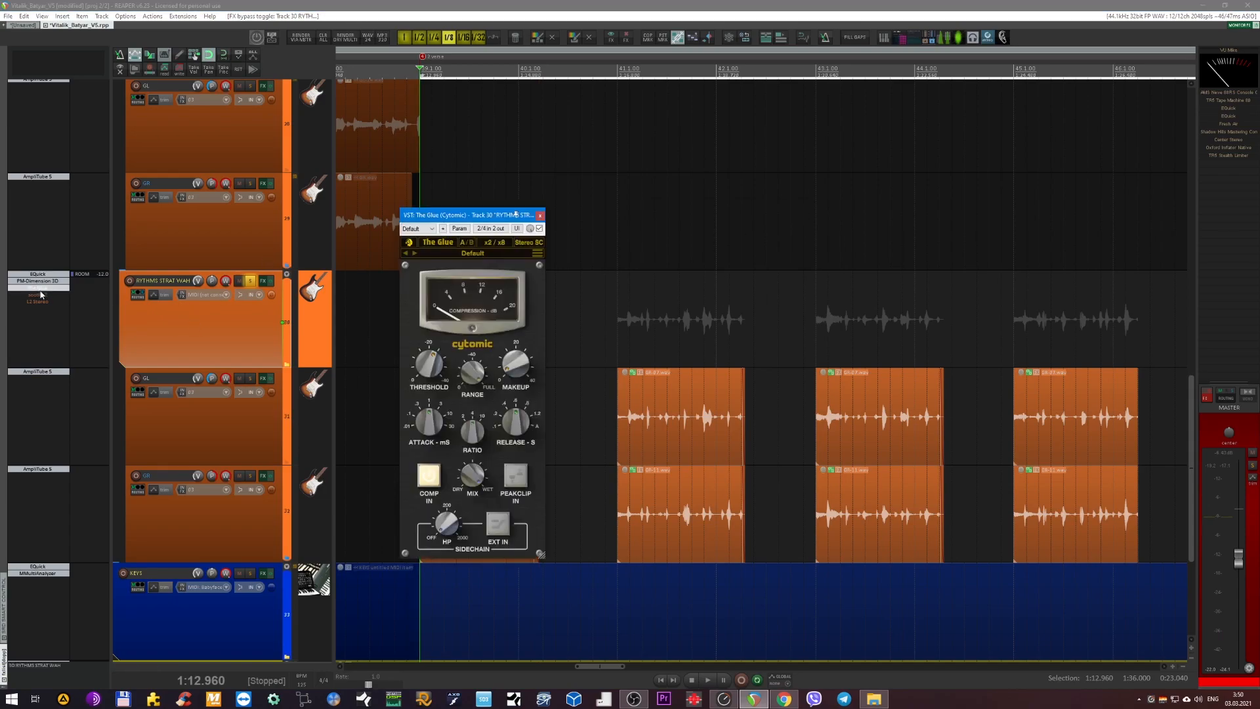
pyautogui.press('space')
pyautogui.moveTo(516, 215); pyautogui.dragTo(659, 180)
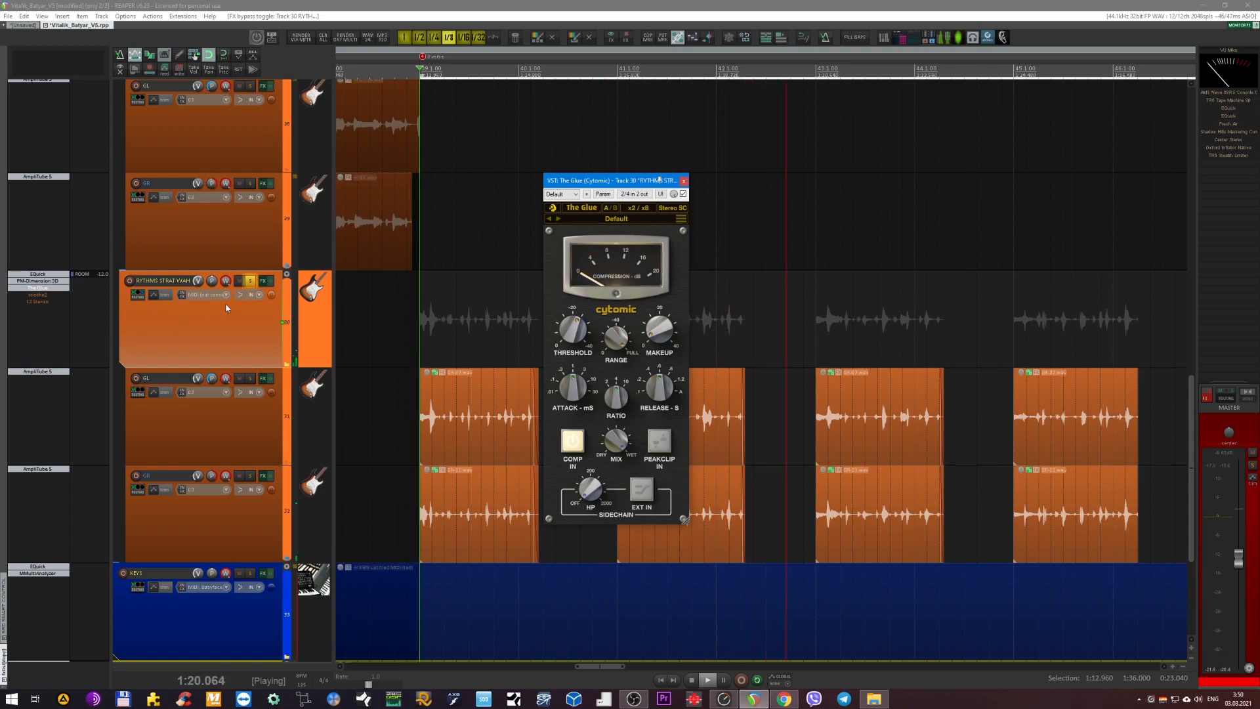
pyautogui.press('space')
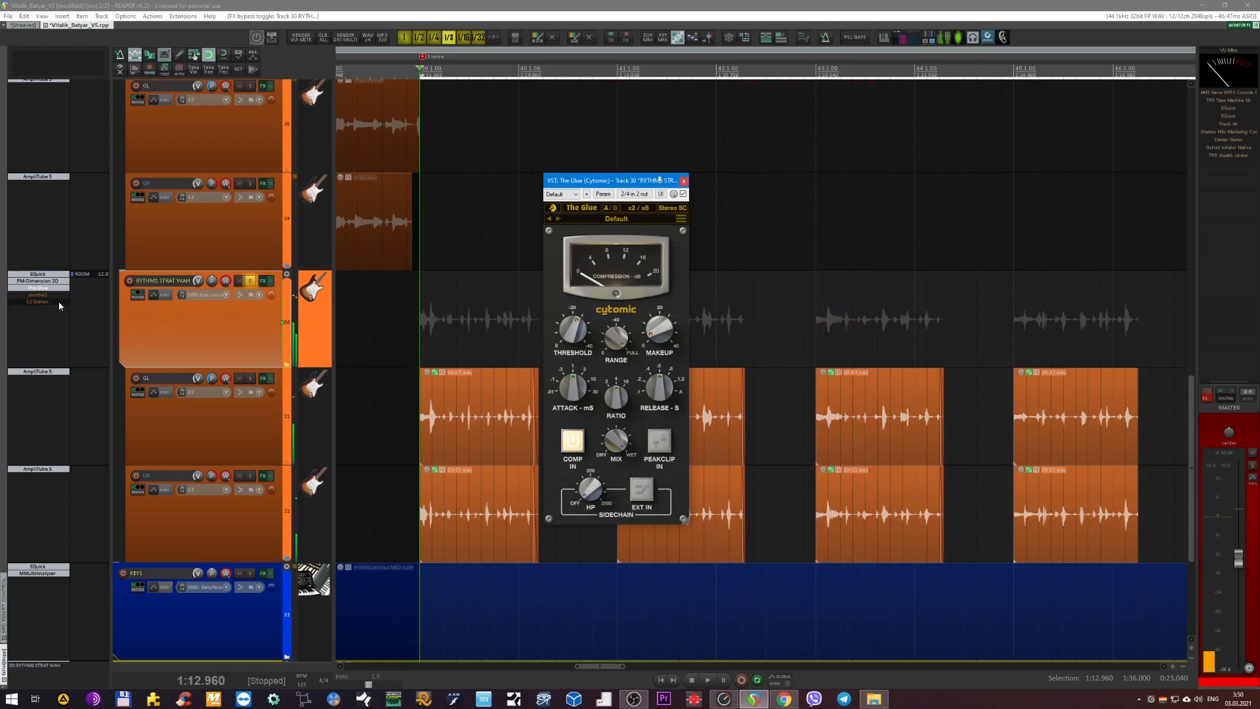
pyautogui.click(684, 182)
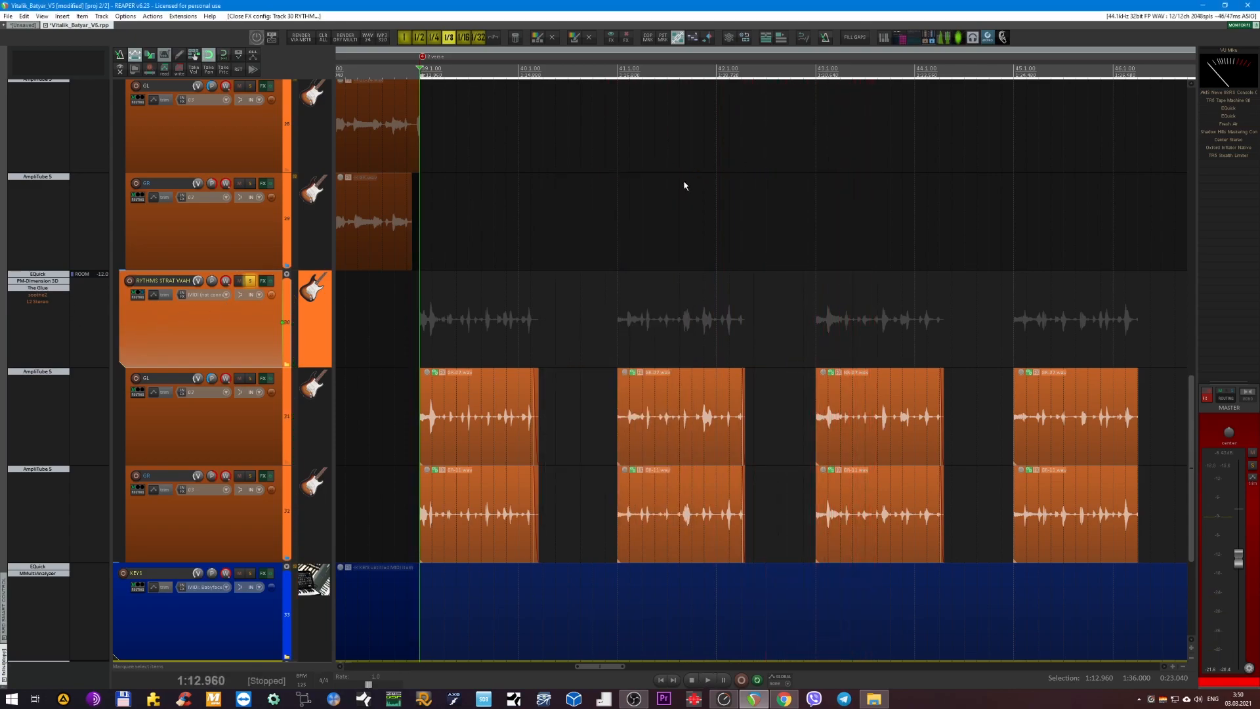
# Re-enable soothe2 on RYTHMS STRAT WAH, view its settings while playing the guitars, and close its window.
pyautogui.click(38, 294)
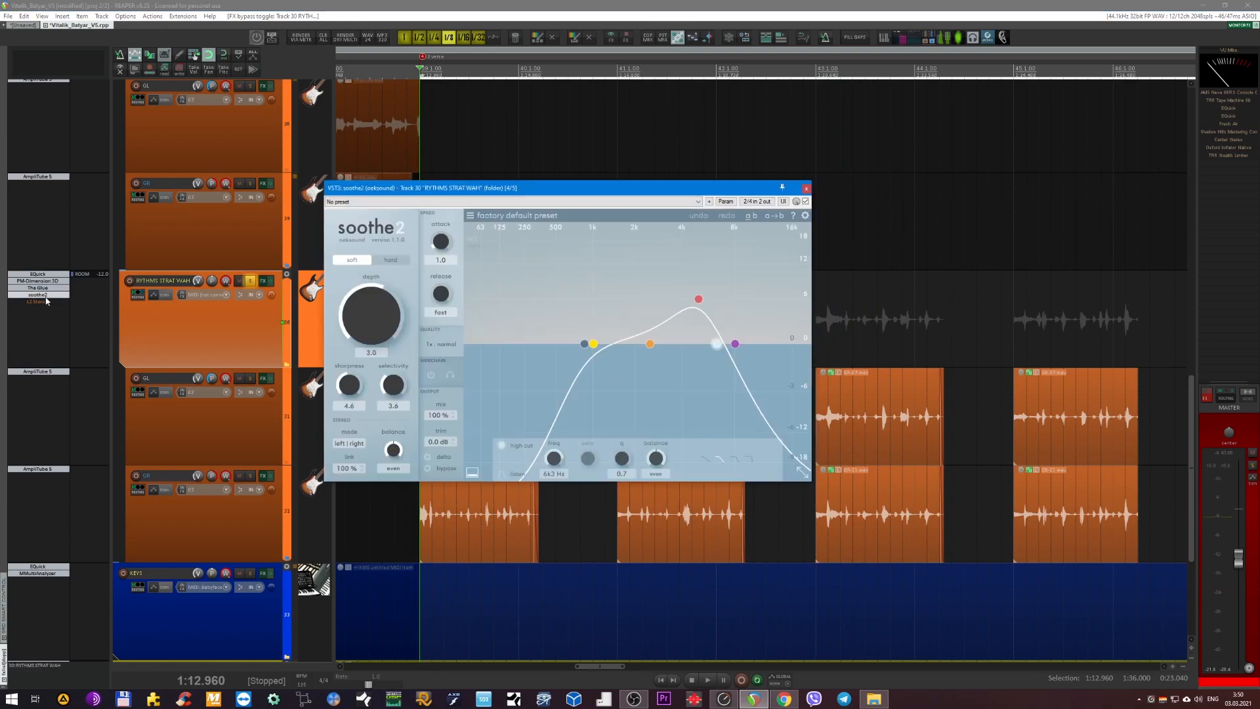
pyautogui.moveTo(579, 192); pyautogui.dragTo(752, 274)
pyautogui.press('space')
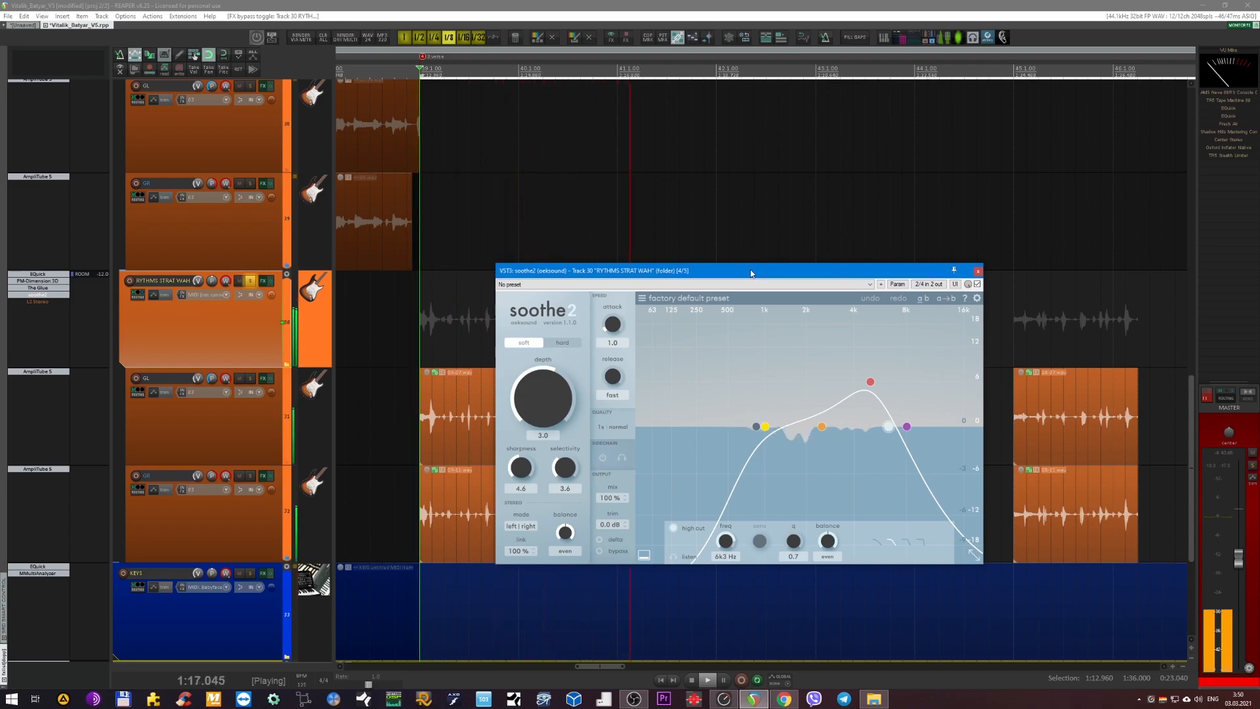
pyautogui.click(978, 272)
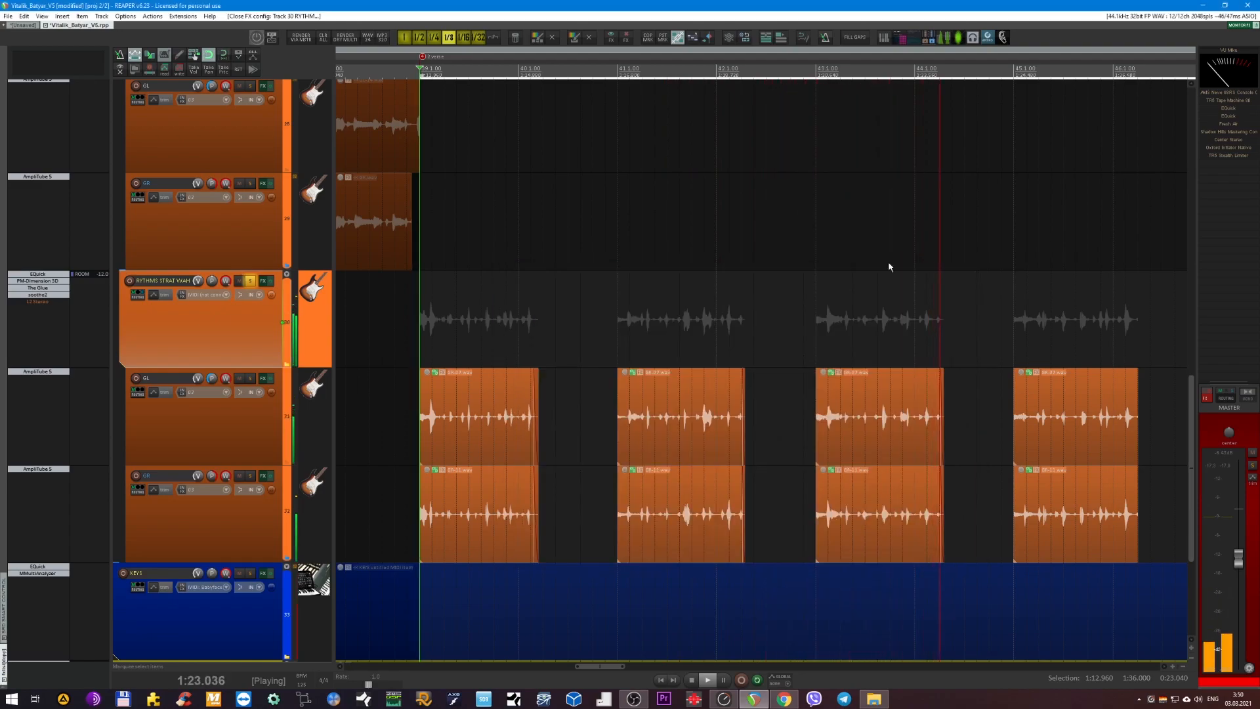
# Re-enable L2 Stereo on RYTHMS STRAT WAH, view its limiter settings during playback, stop and close its window.
pyautogui.keyDown('shift'); pyautogui.click(39, 302); pyautogui.keyUp('shift')
pyautogui.click(40, 302)
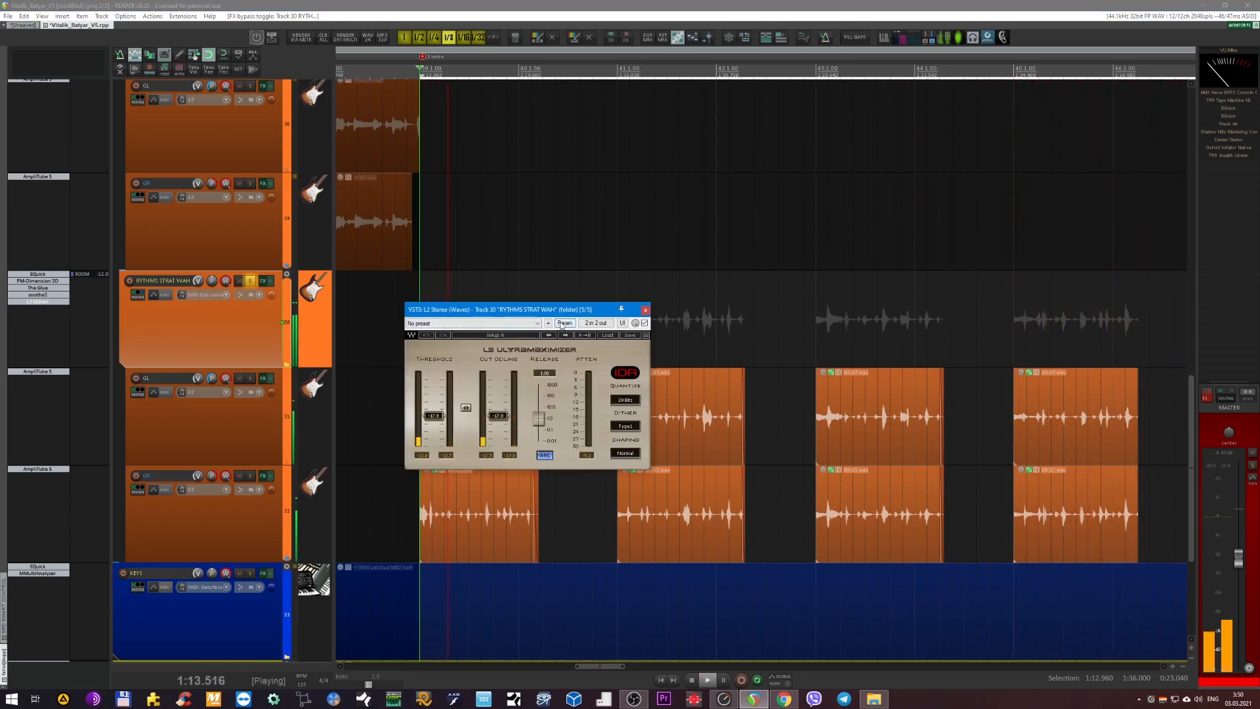
pyautogui.press('space')
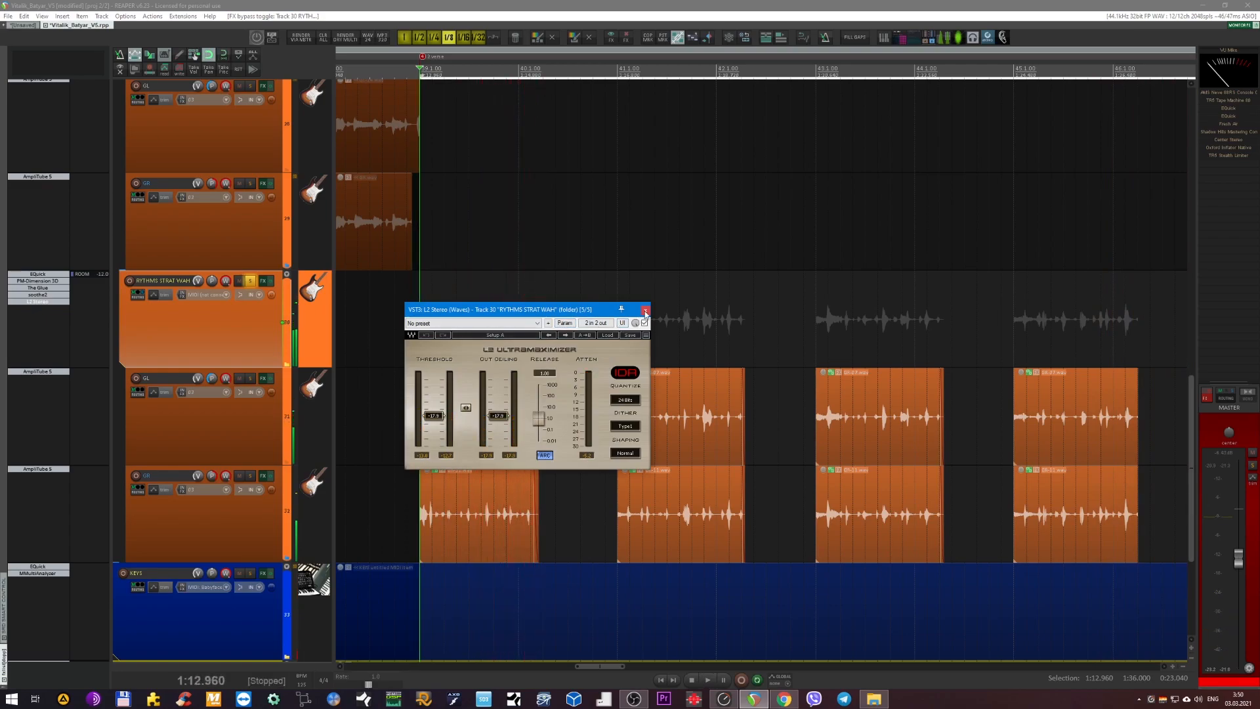
pyautogui.click(646, 310)
# Unsolo RYTHMS STRAT WAH, move the edit cursor to the solo section at 1:59.040 and solo the SOLO CLOSE track.
pyautogui.press('F6')
pyautogui.scroll(-4, 553, 306)
pyautogui.scroll(-5, 553, 307)
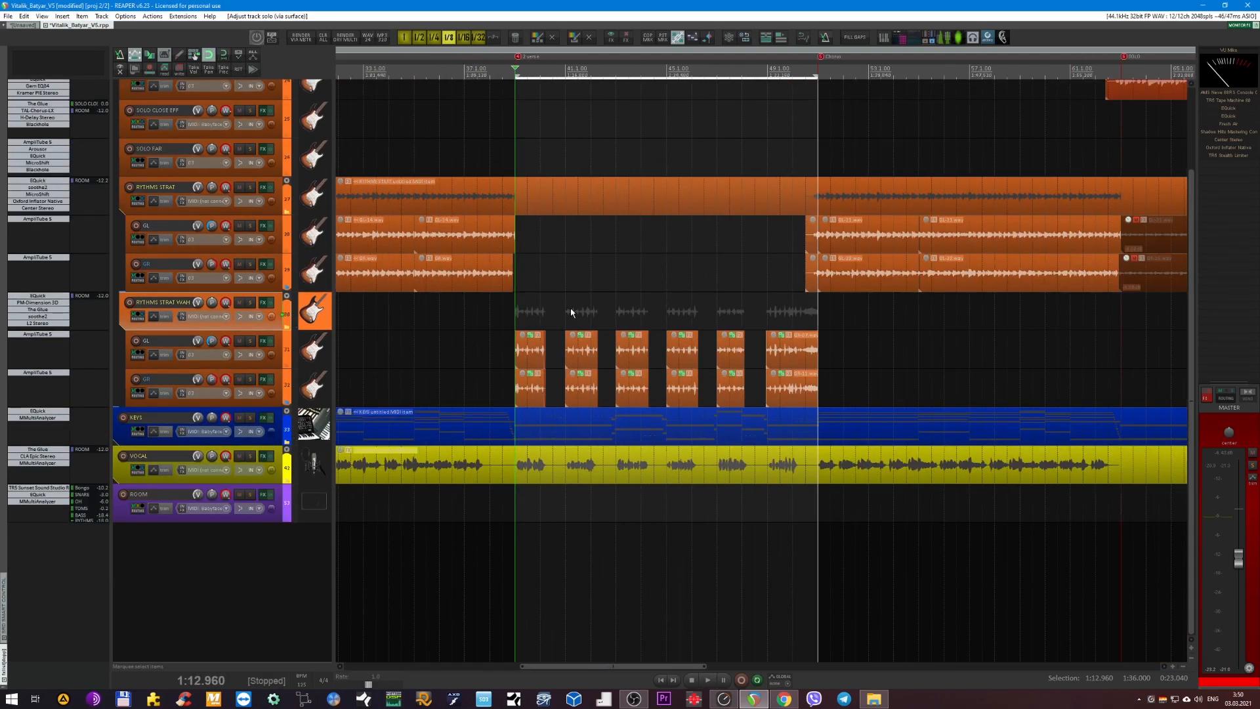
pyautogui.scroll(-4, 570, 309)
pyautogui.scroll(-4, 570, 309)
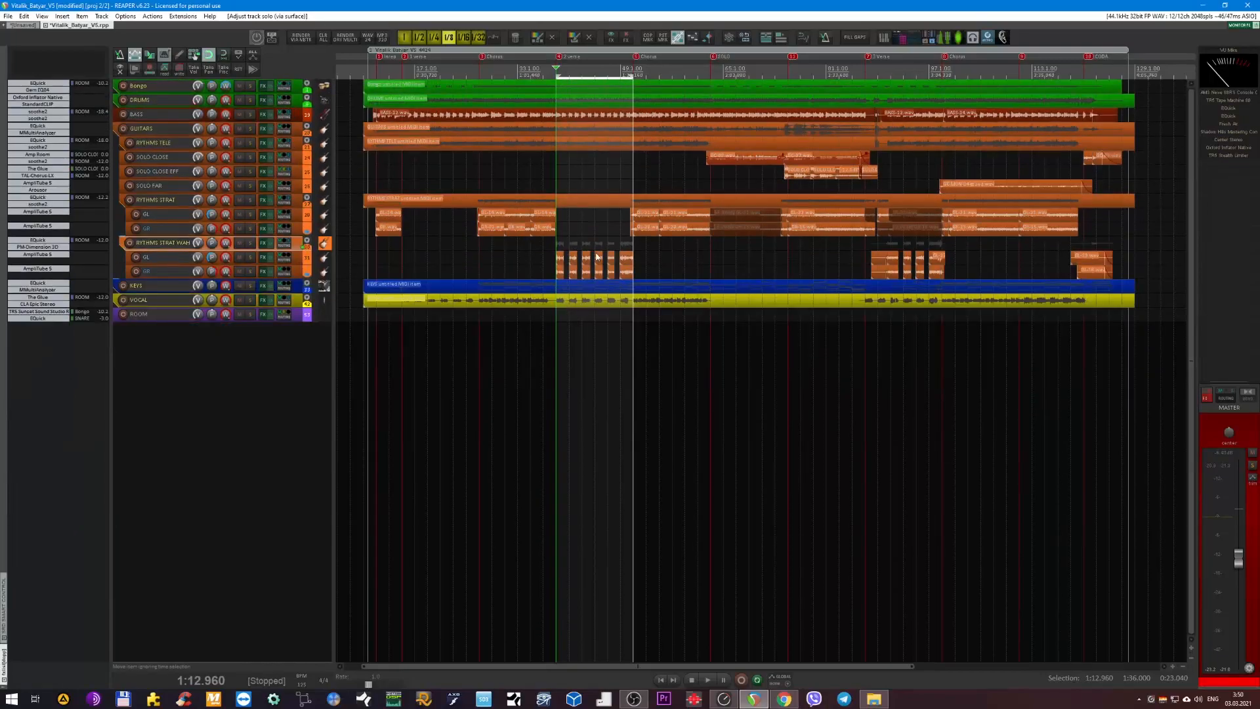
pyautogui.scroll(2, 666, 211)
pyautogui.scroll(3, 402, 284)
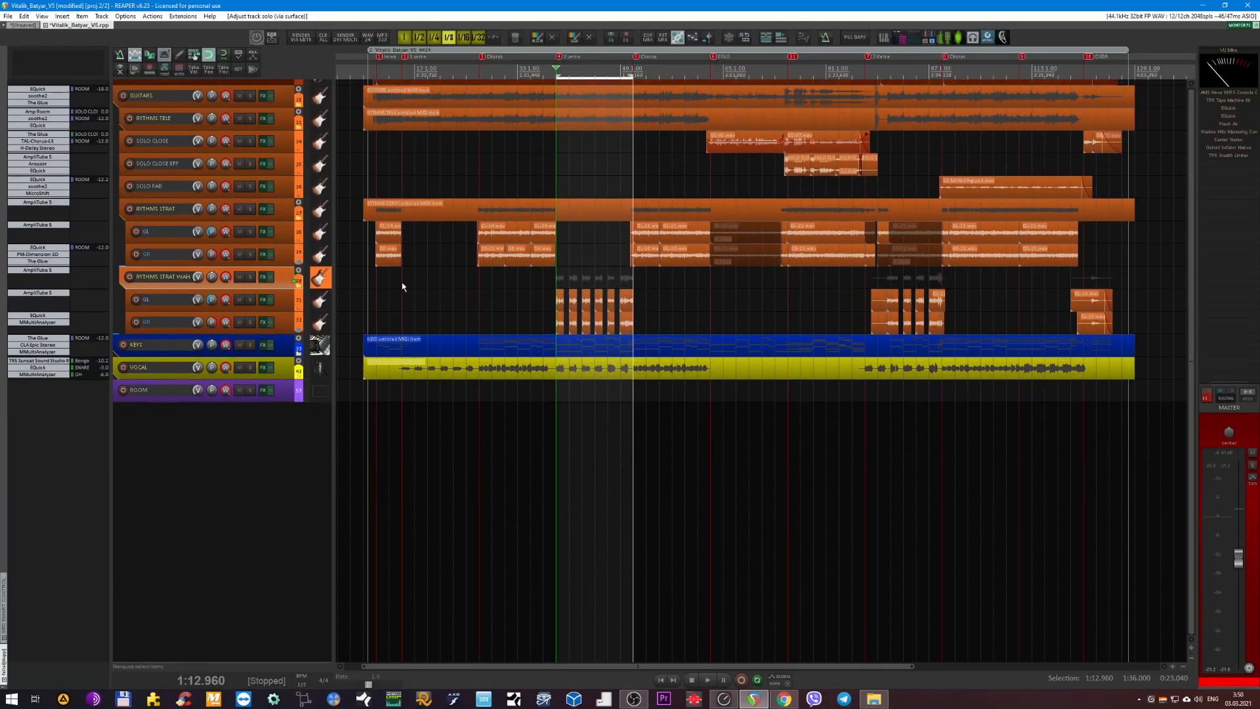
pyautogui.click(709, 74)
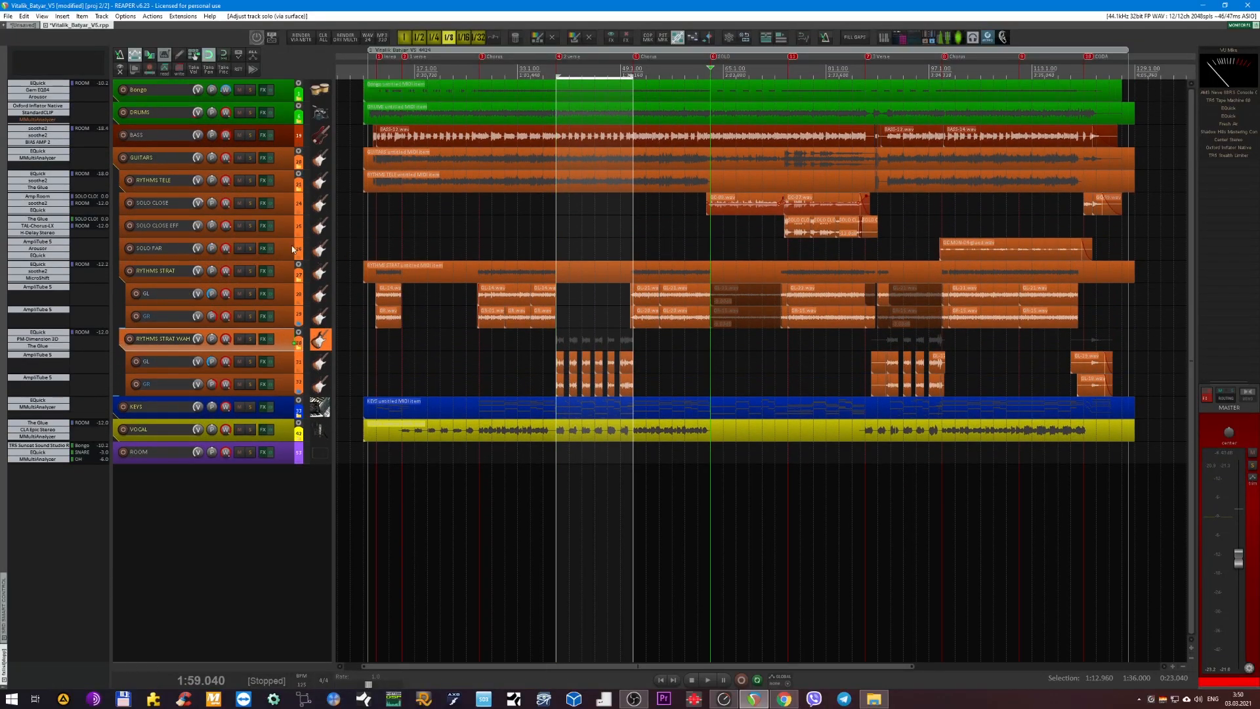
pyautogui.click(283, 202)
# View the automation envelopes around the SOLO CLOSE track and hide them again.
pyautogui.scroll(2, 515, 205)
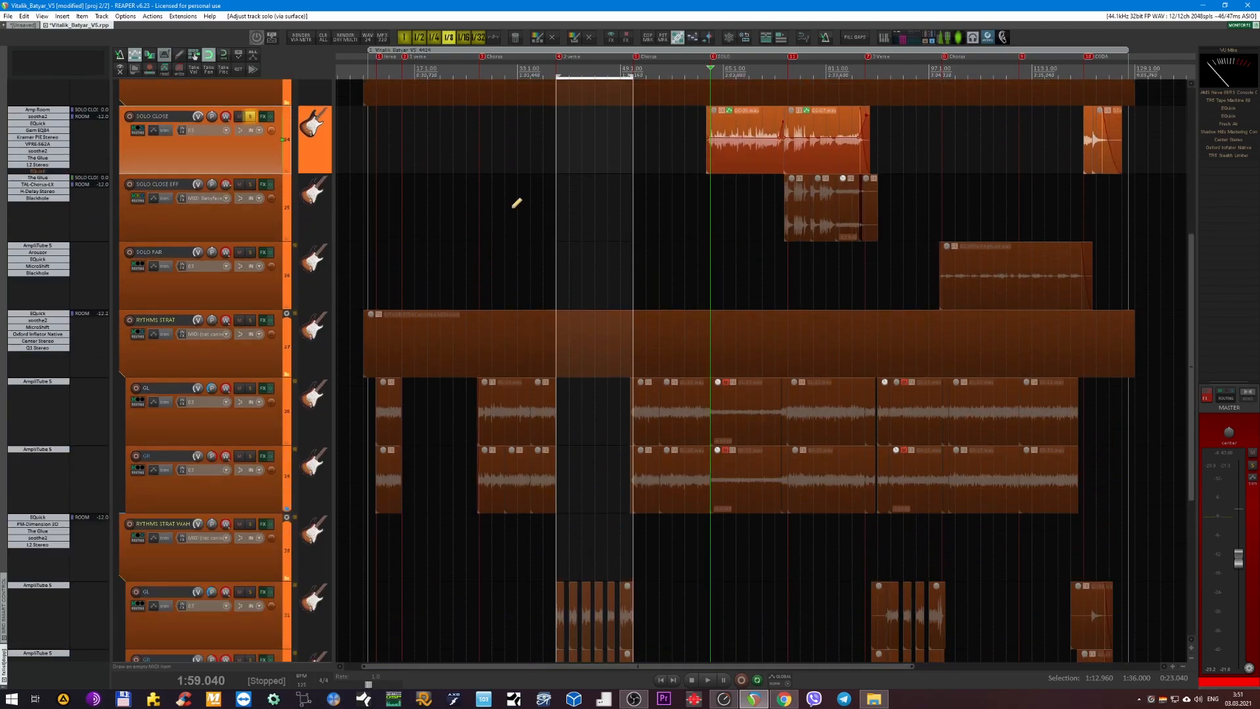
pyautogui.scroll(2, 613, 197)
pyautogui.scroll(3, 644, 369)
pyautogui.scroll(3, 657, 373)
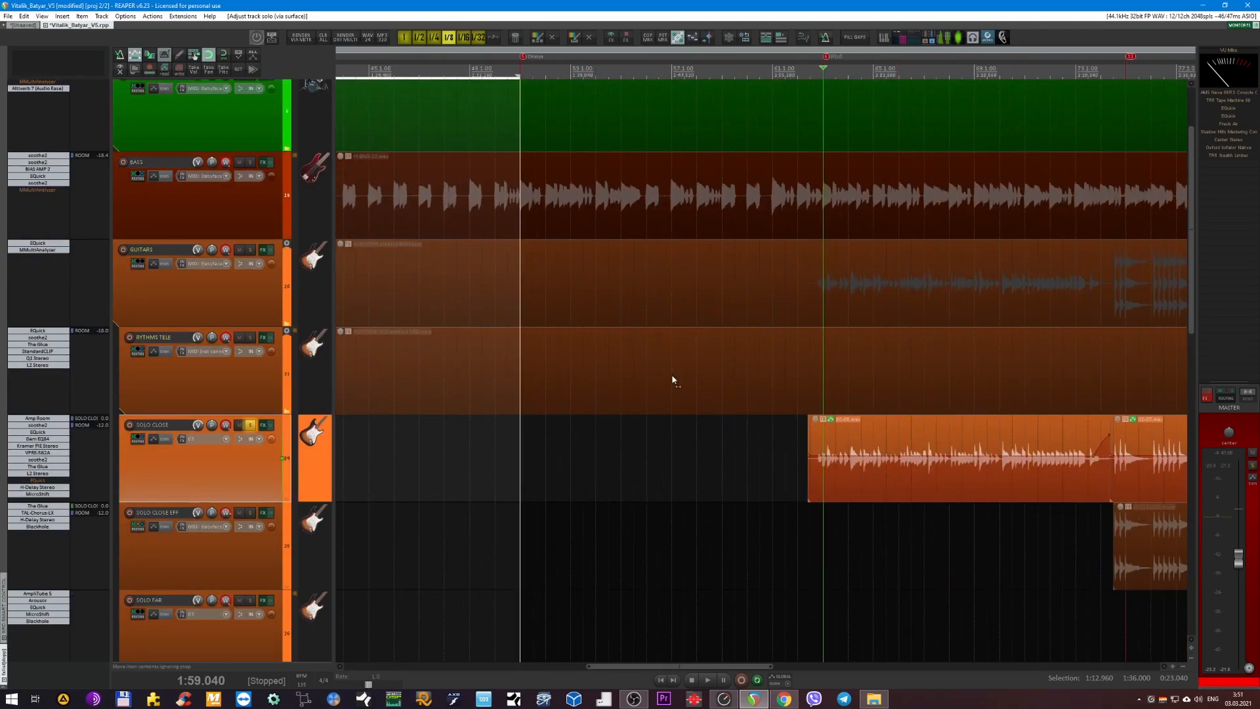
pyautogui.scroll(2, 631, 423)
pyautogui.press('v')
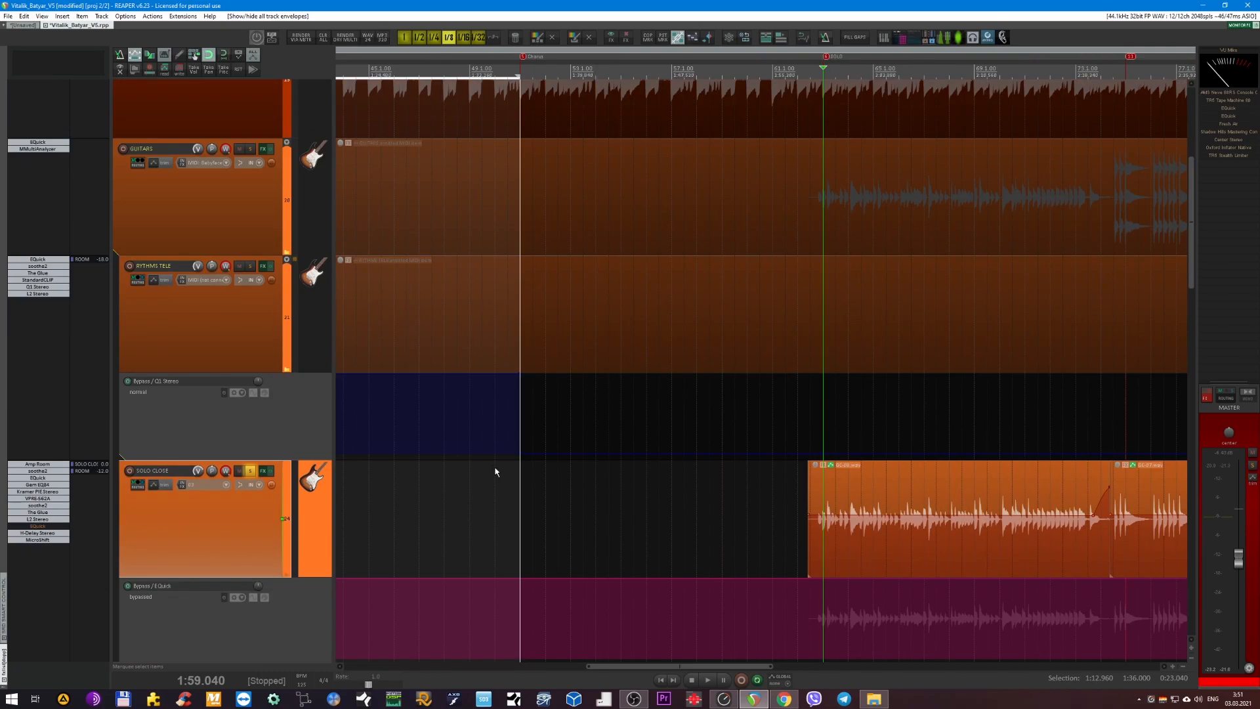
pyautogui.scroll(-2, 497, 472)
pyautogui.press('v')
pyautogui.scroll(-2, 634, 387)
pyautogui.hscroll(3, 631, 381)
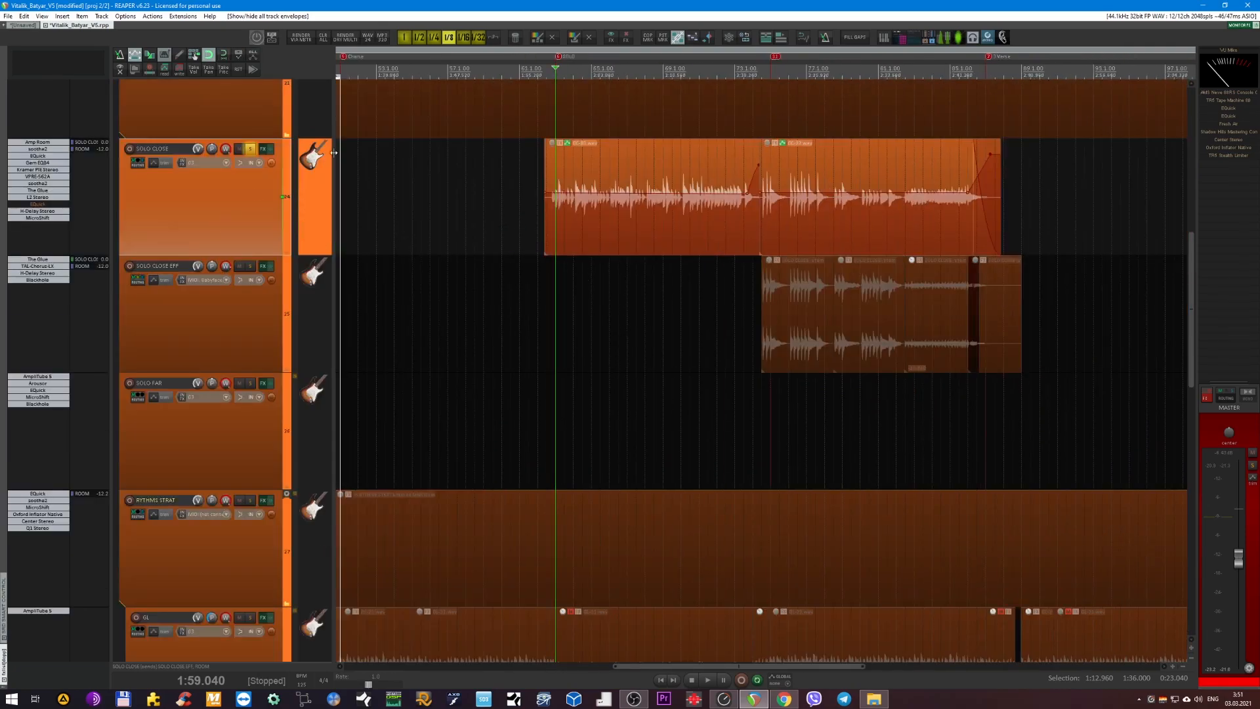
# Bypass all the plug-ins on the SOLO CLOSE track, from H-Delay Stereo up to Amp Room.
pyautogui.scroll(1, 248, 194)
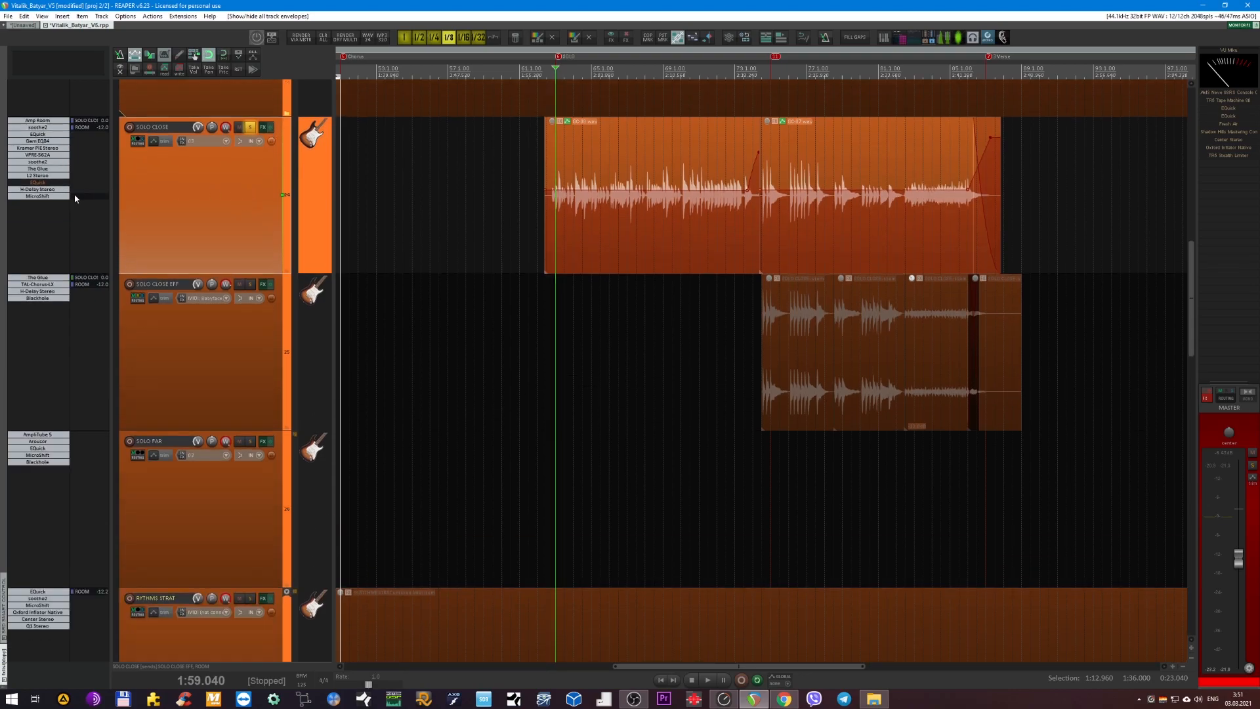
pyautogui.keyDown('shift'); pyautogui.click(33, 190); pyautogui.keyUp('shift')
pyautogui.keyDown('shift'); pyautogui.click(31, 177); pyautogui.keyUp('shift')
pyautogui.keyDown('shift'); pyautogui.click(29, 169); pyautogui.keyUp('shift')
pyautogui.keyDown('shift'); pyautogui.click(29, 161); pyautogui.keyUp('shift')
pyautogui.keyDown('shift'); pyautogui.click(28, 154); pyautogui.keyUp('shift')
pyautogui.keyDown('shift'); pyautogui.click(28, 148); pyautogui.keyUp('shift')
pyautogui.keyDown('shift'); pyautogui.click(27, 141); pyautogui.keyUp('shift')
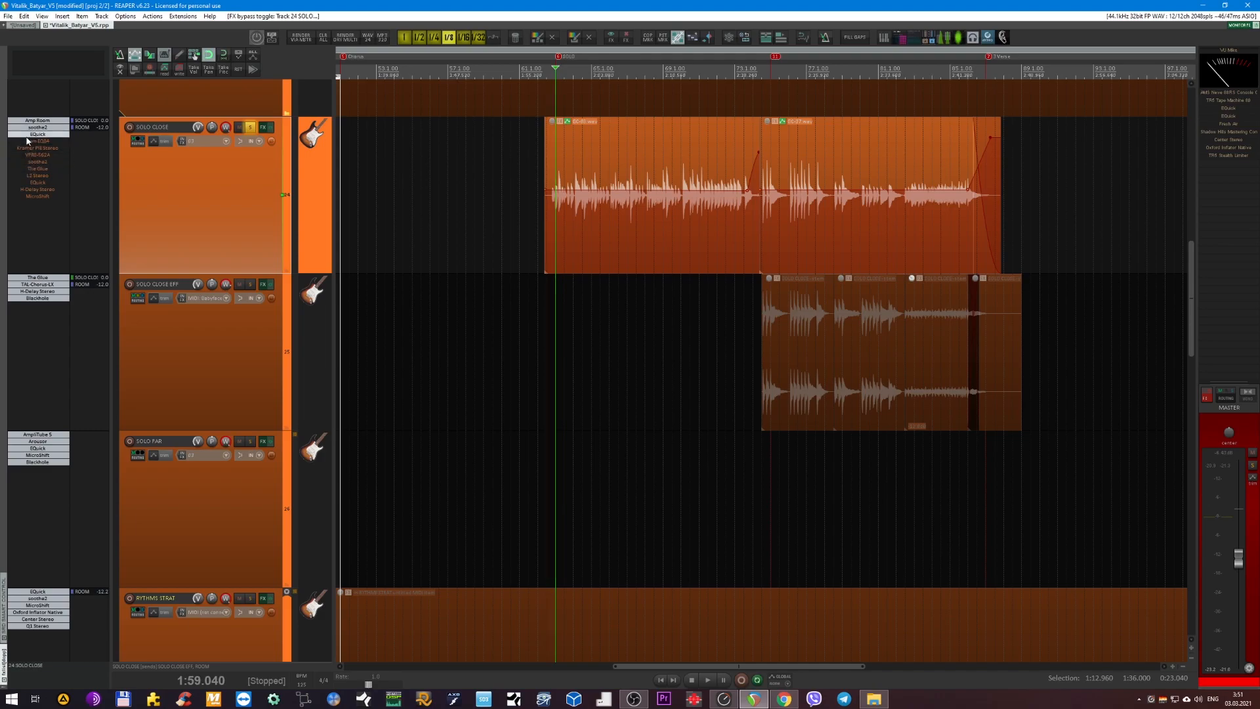
pyautogui.keyDown('shift'); pyautogui.click(28, 128); pyautogui.keyUp('shift')
pyautogui.keyDown('shift'); pyautogui.click(28, 120); pyautogui.keyUp('shift')
# Play SOLO CLOSE without plug-ins, stop, mute its send to ROOM and play the track again.
pyautogui.press('space')
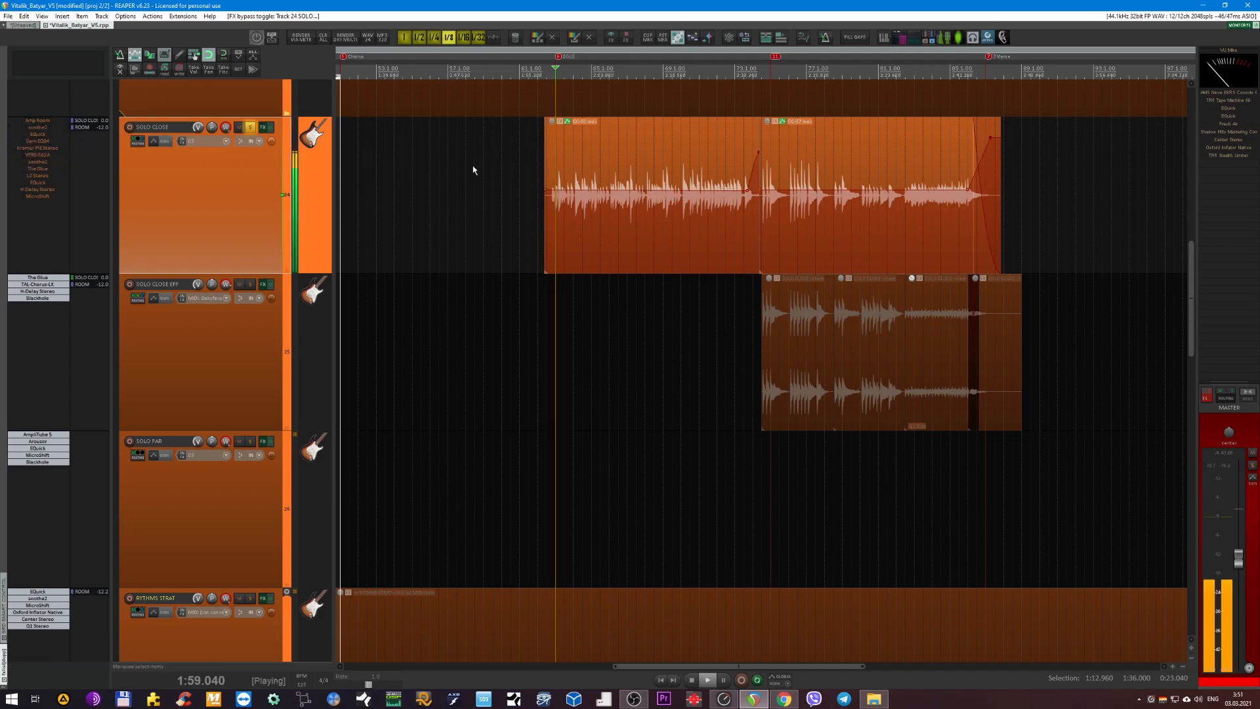
pyautogui.scroll(3, 484, 195)
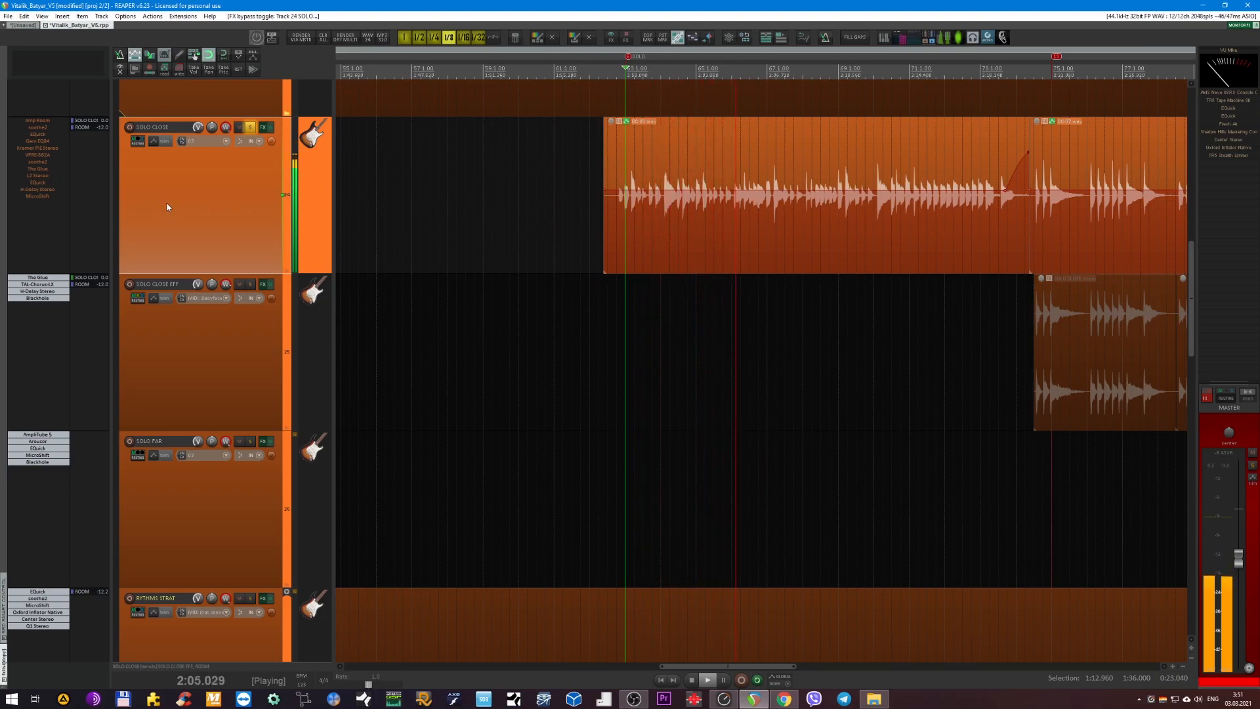
pyautogui.press('space')
pyautogui.click(88, 131)
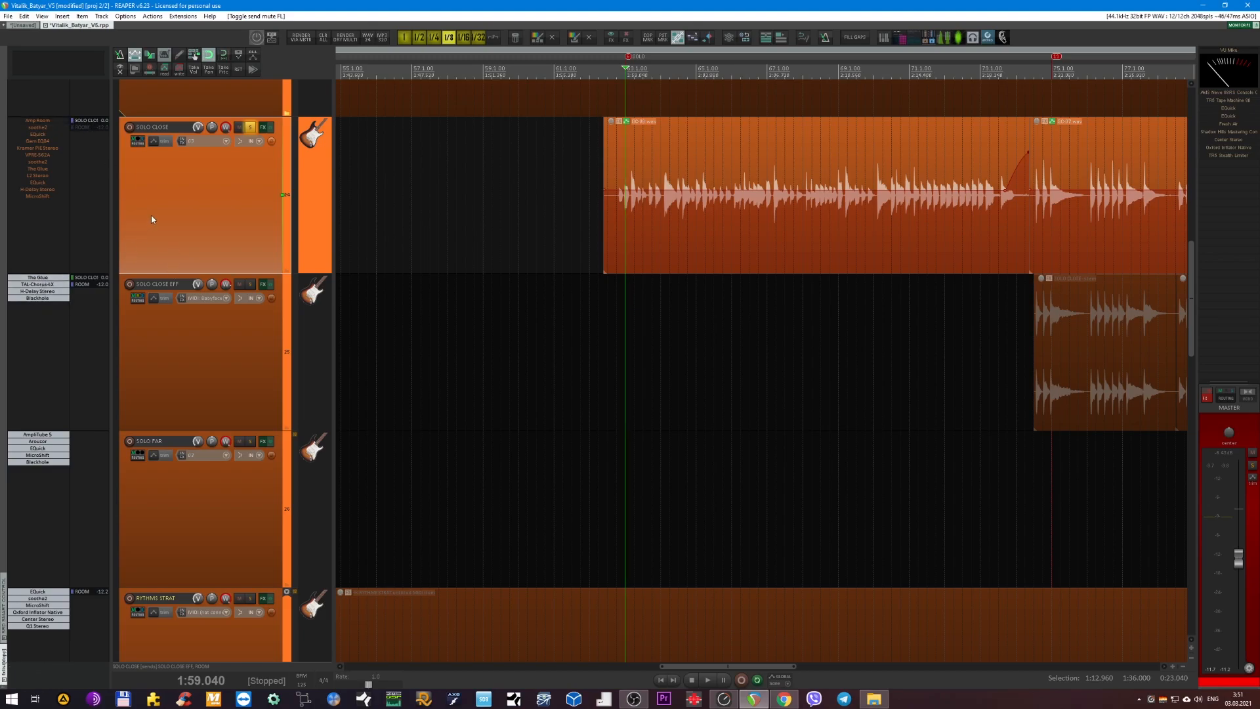
pyautogui.press('space')
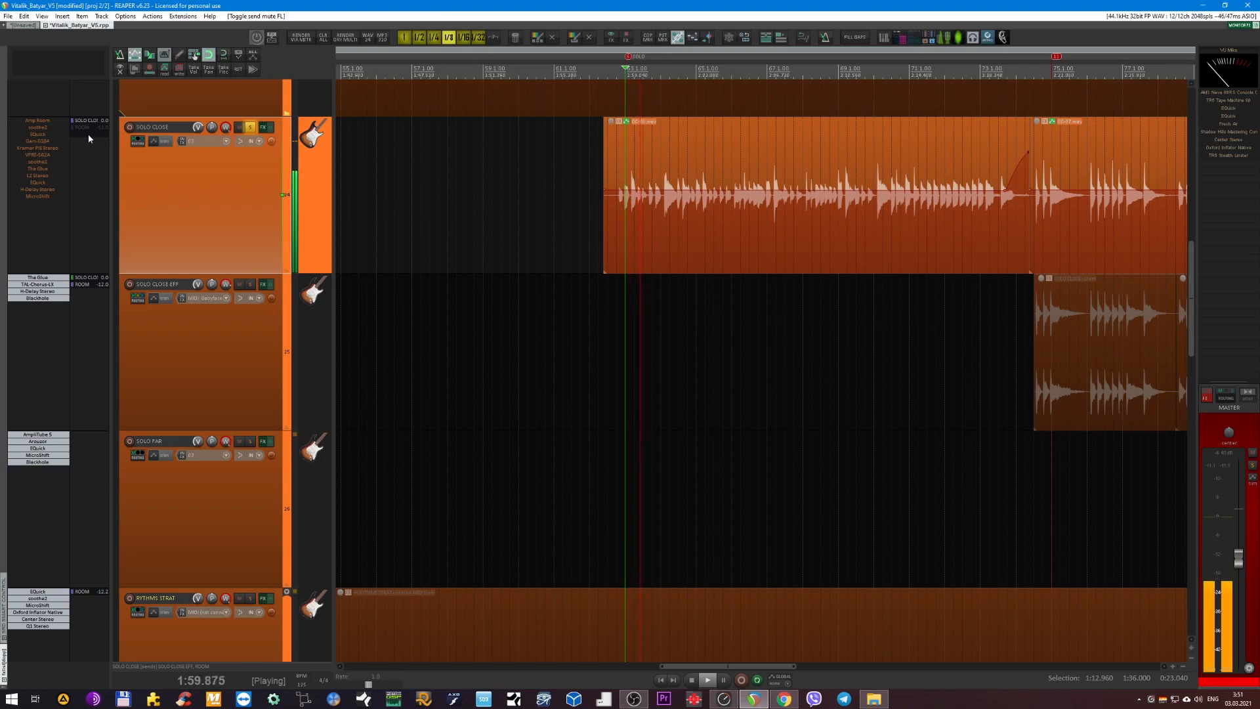
# Re-enable Amp Room on SOLO CLOSE during playback and open its window.
pyautogui.keyDown('shift'); pyautogui.click(38, 123); pyautogui.keyUp('shift')
pyautogui.scroll(-4, 438, 300)
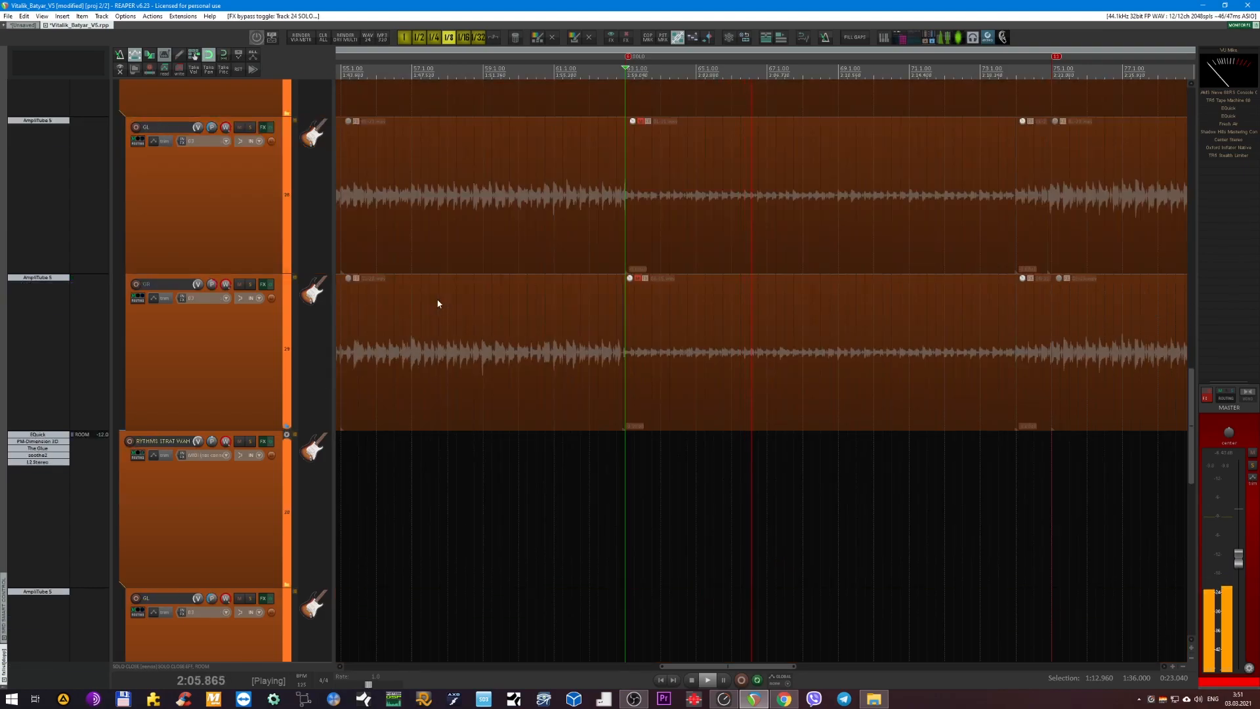
pyautogui.scroll(4, 439, 299)
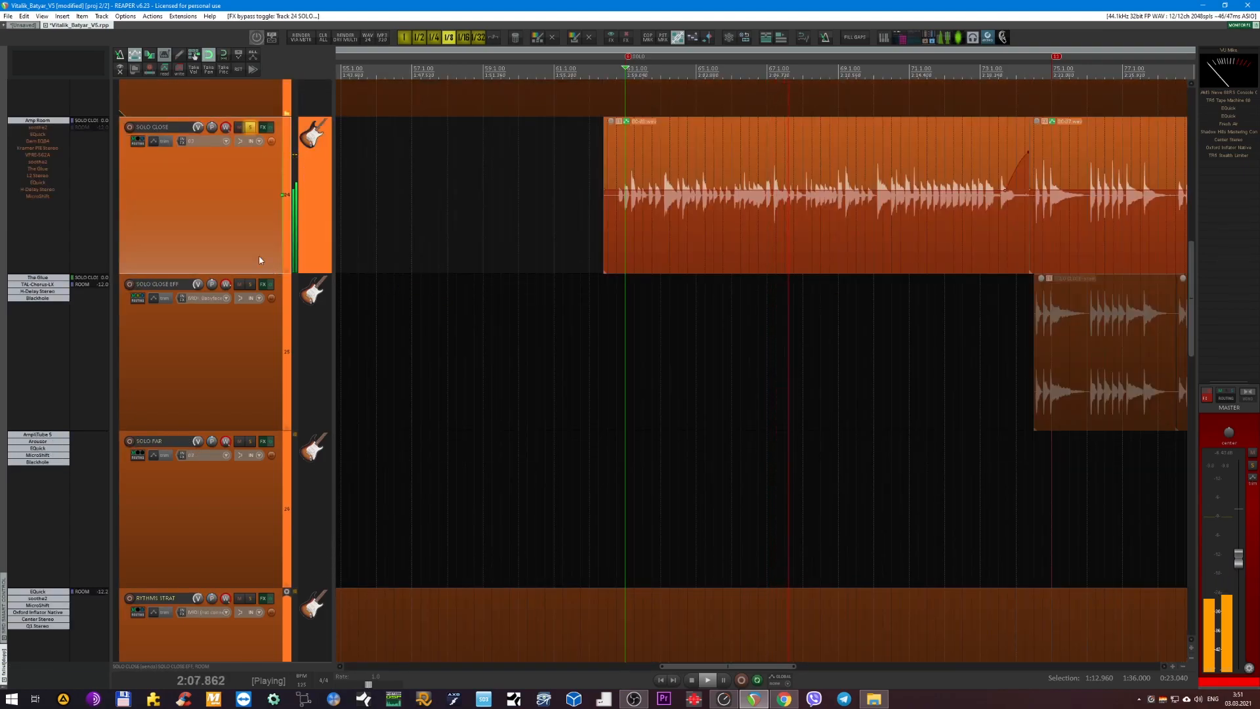
pyautogui.click(30, 123)
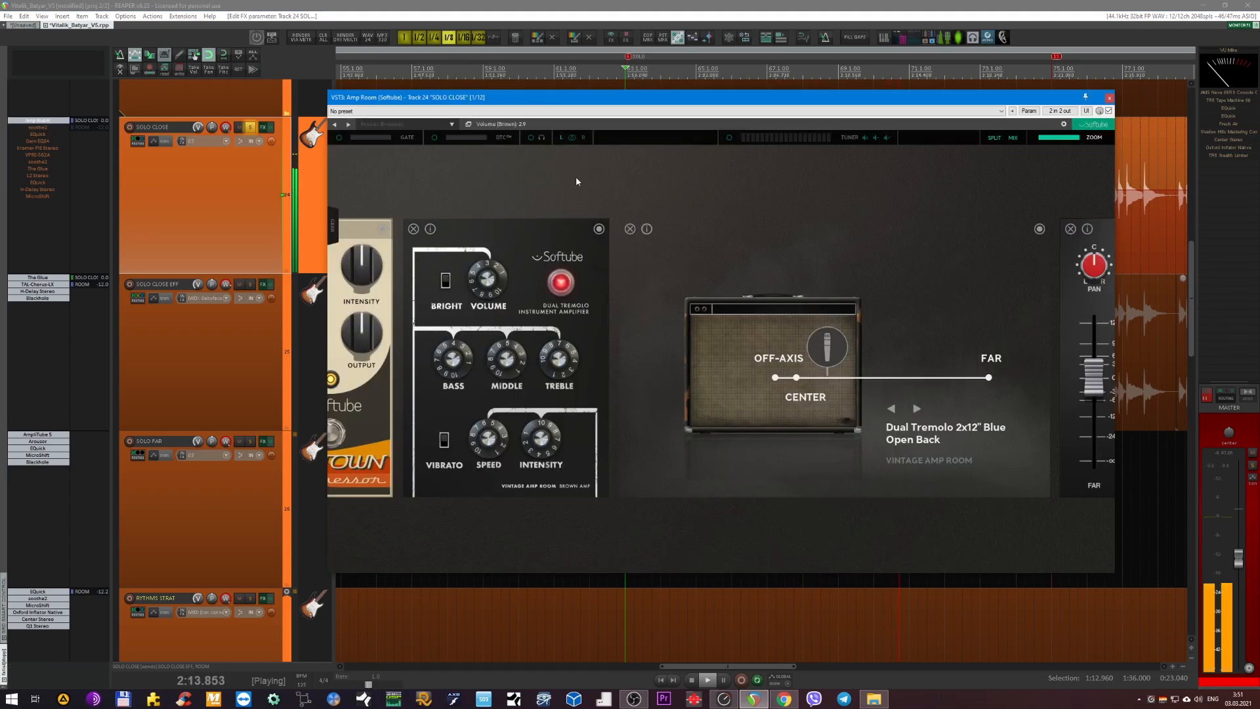
# Compare the sound with the Jet Town Compressor off and on, inspect Amp Room's cabinet and RoomIR modules, and close the plug-in window.
pyautogui.moveTo(618, 534); pyautogui.dragTo(758, 509)
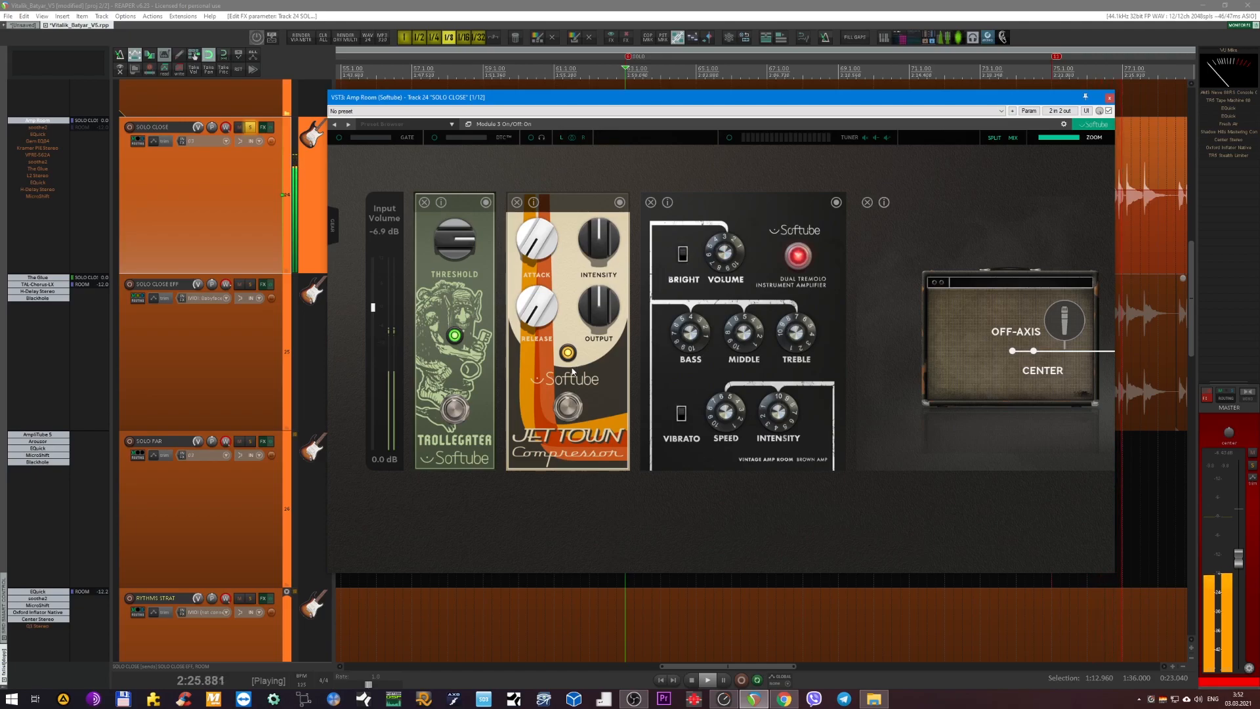
pyautogui.click(568, 408)
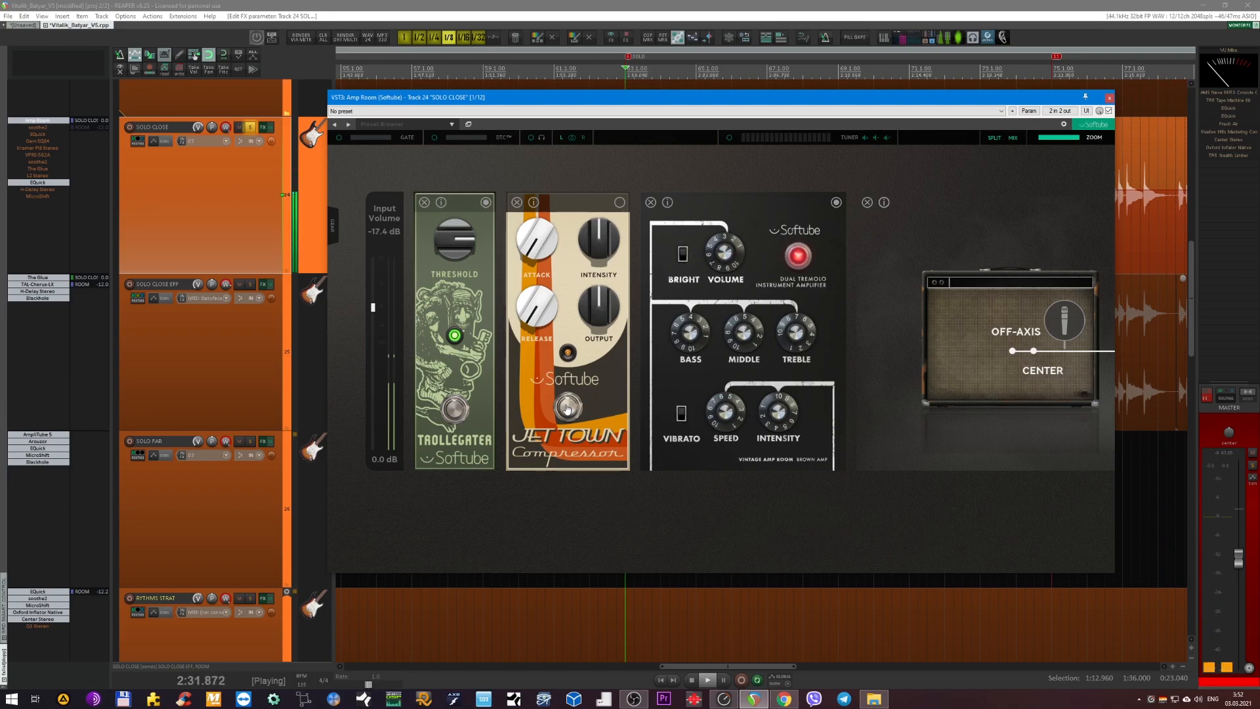
pyautogui.click(568, 408)
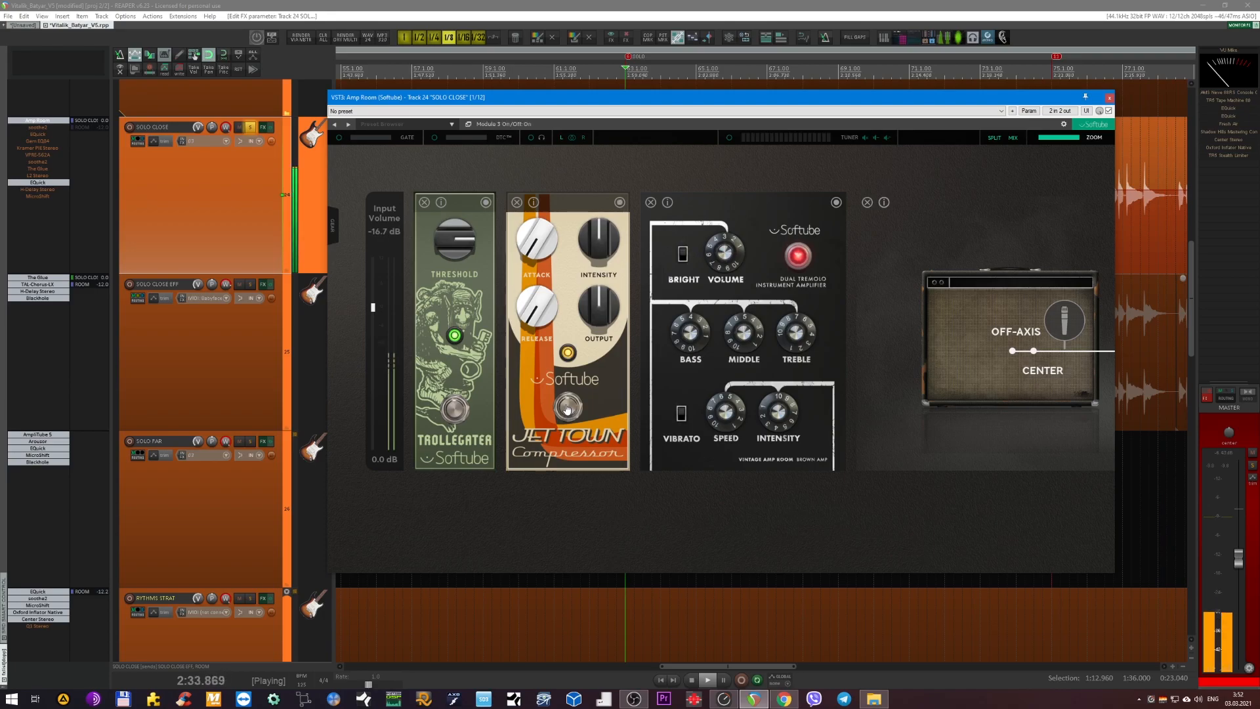
pyautogui.click(569, 408)
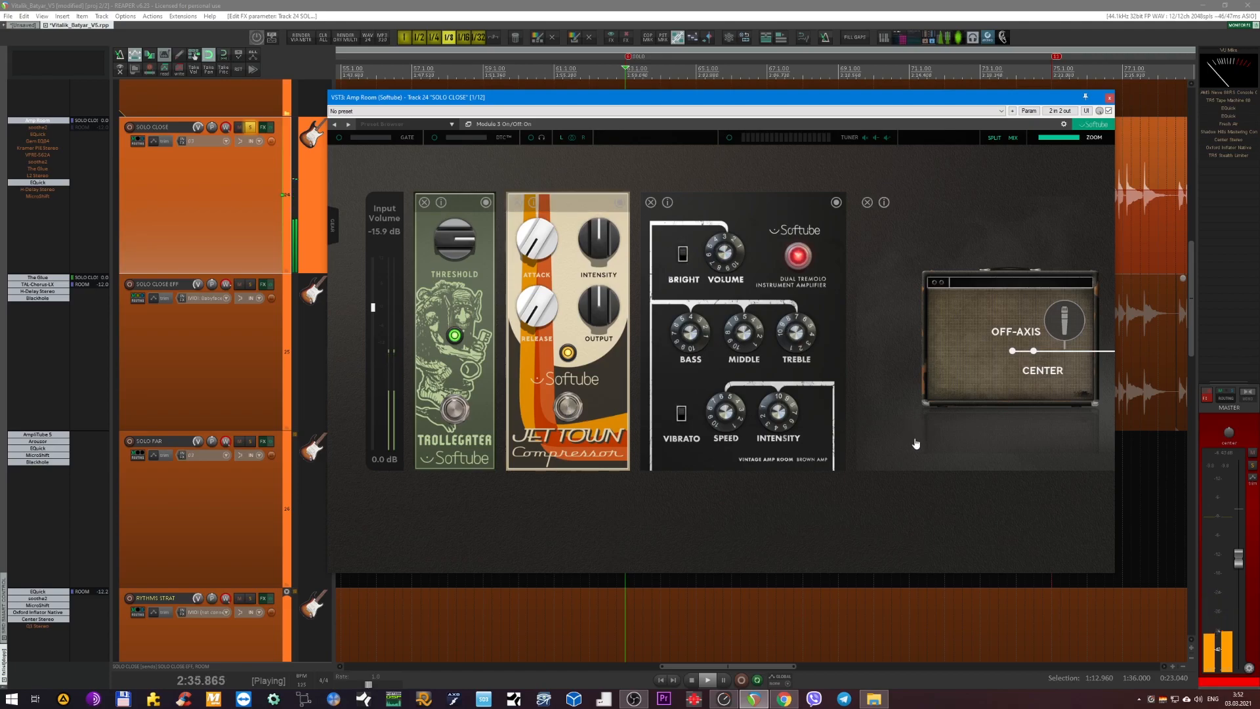
pyautogui.hscroll(10, 883, 517)
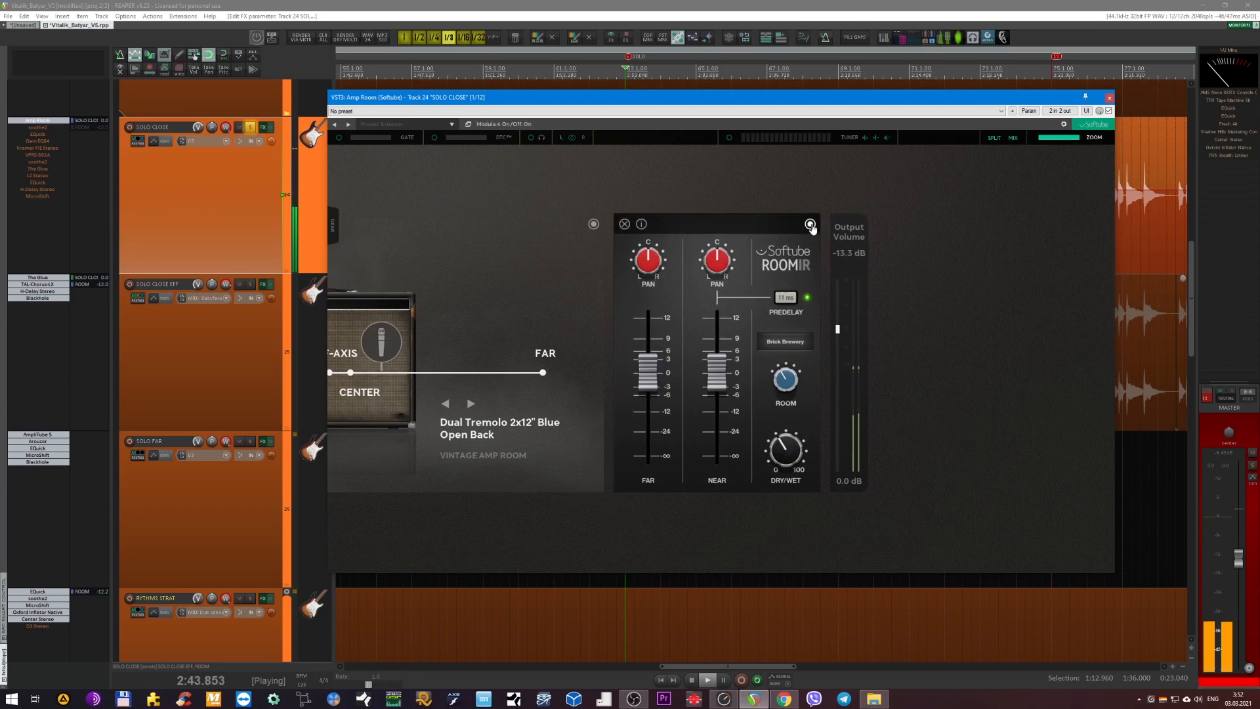
pyautogui.moveTo(1047, 201); pyautogui.dragTo(1110, 108)
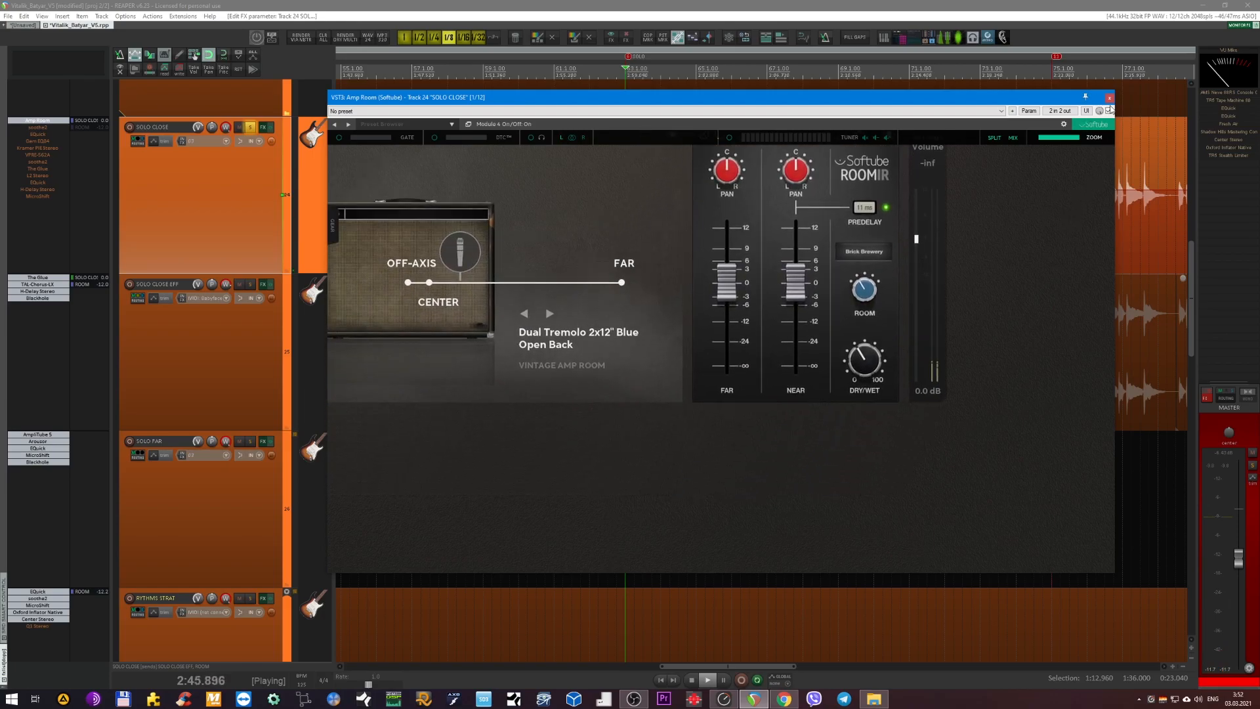
pyautogui.click(1109, 99)
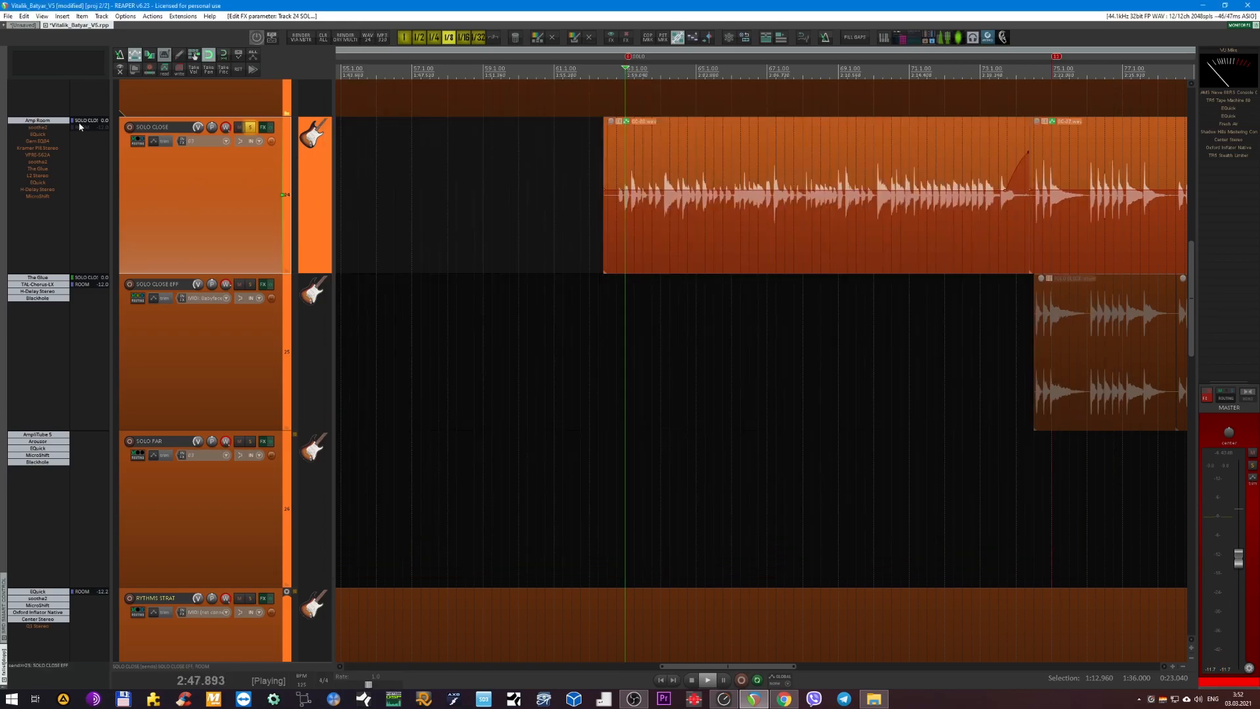
# Re-enable soothe2 on SOLO CLOSE, compare it bypassed and active during playback, close its window and stop.
pyautogui.doubleClick(37, 128)
pyautogui.press('space')
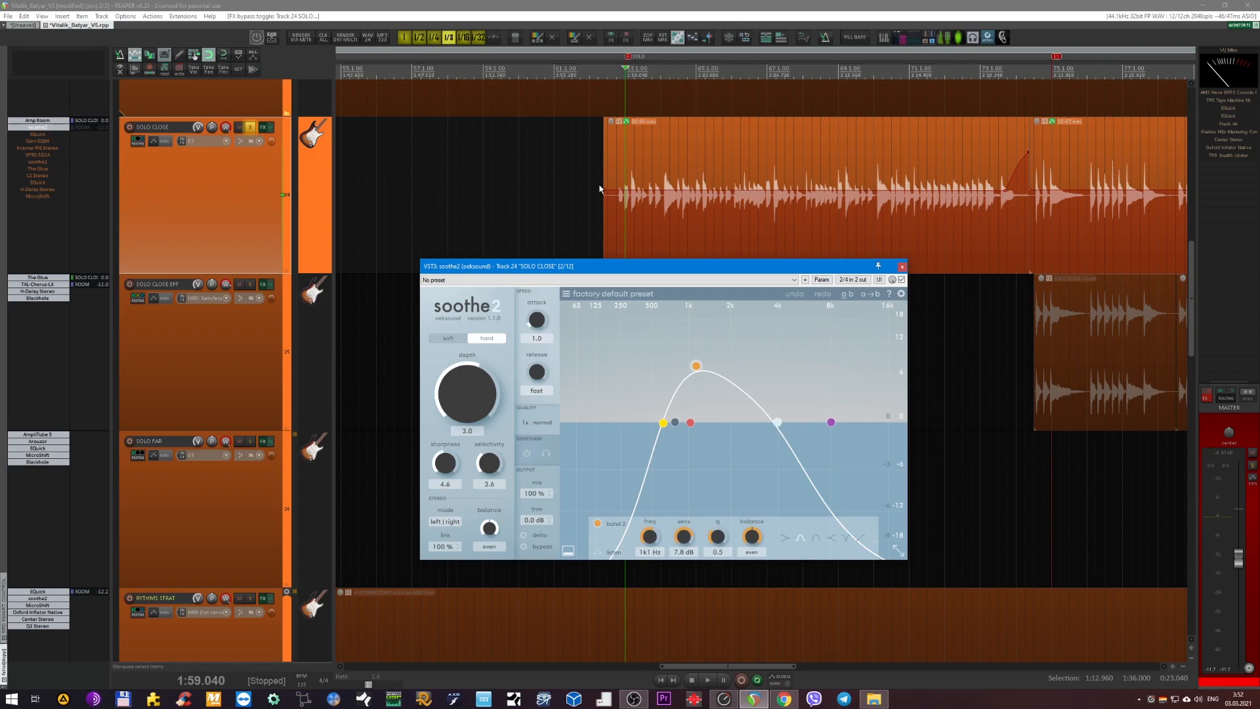
pyautogui.press('space')
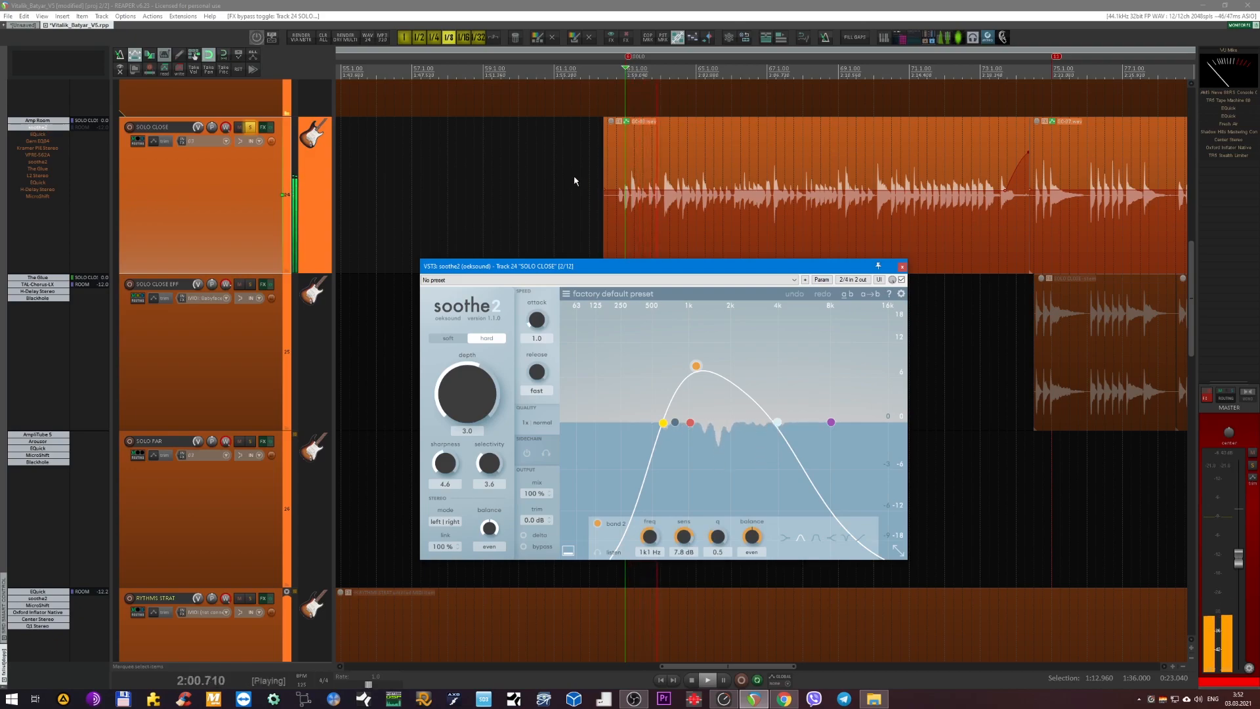
pyautogui.click(902, 279)
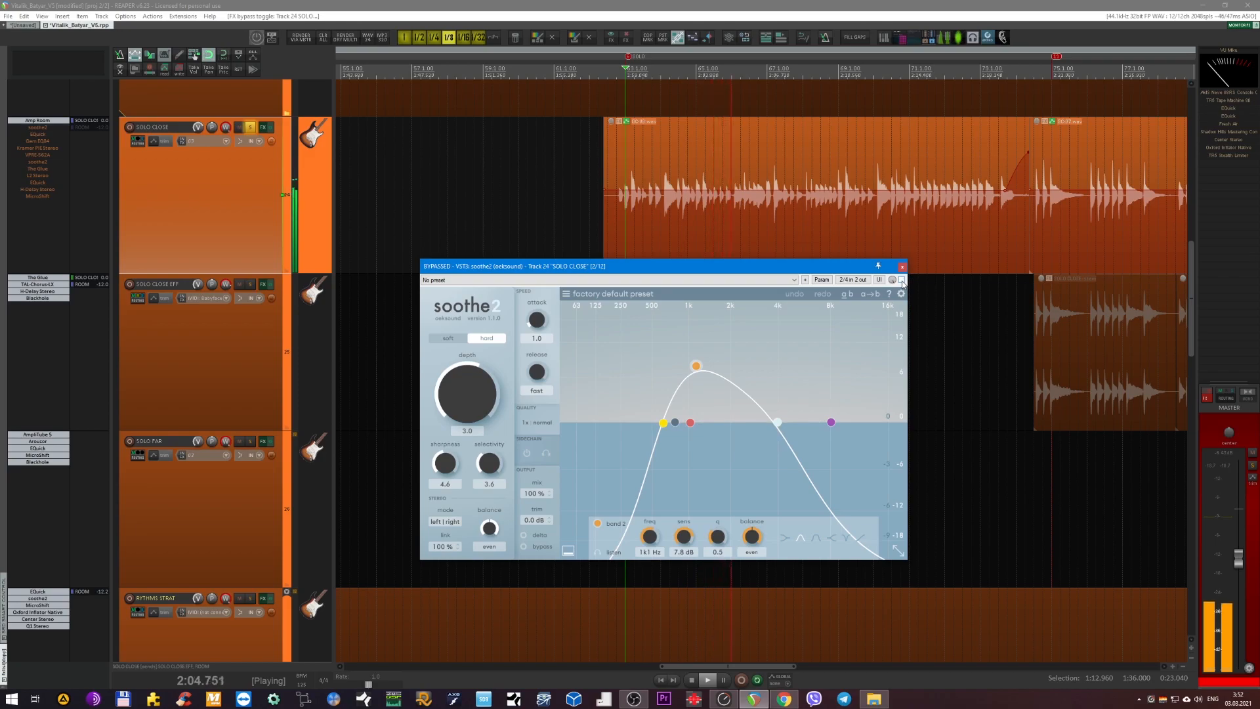
pyautogui.click(902, 279)
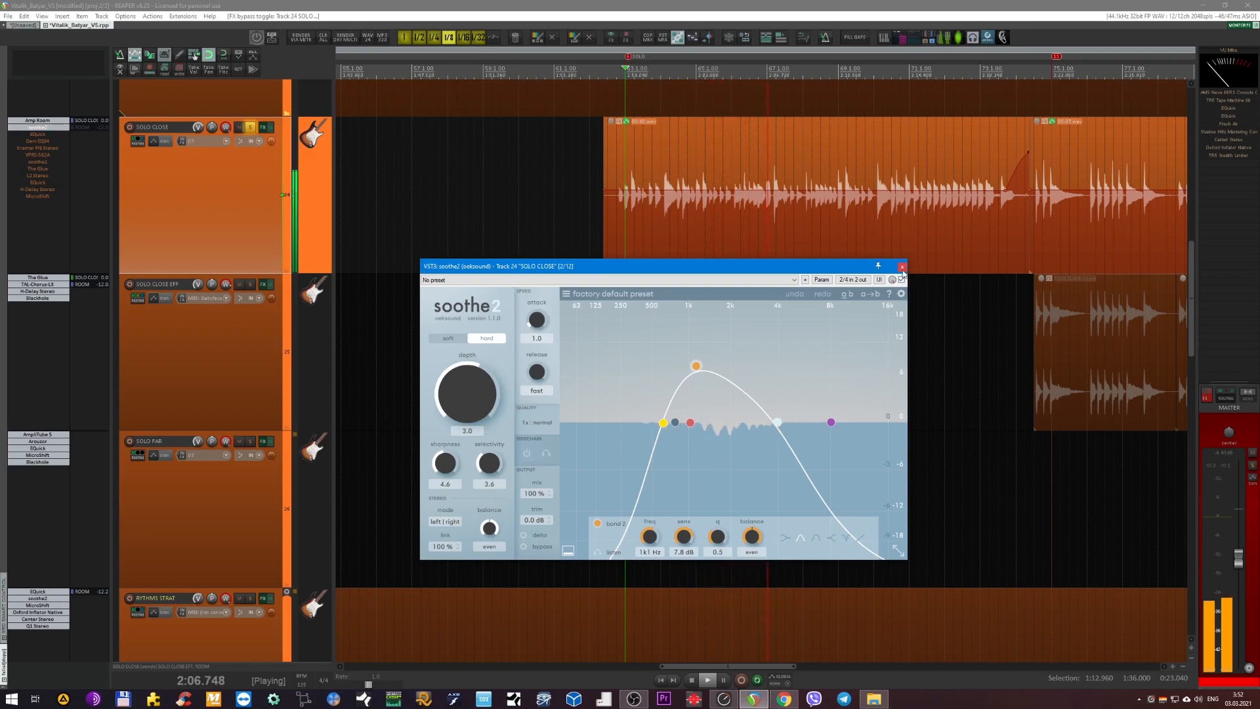
pyautogui.click(902, 267)
pyautogui.press('space')
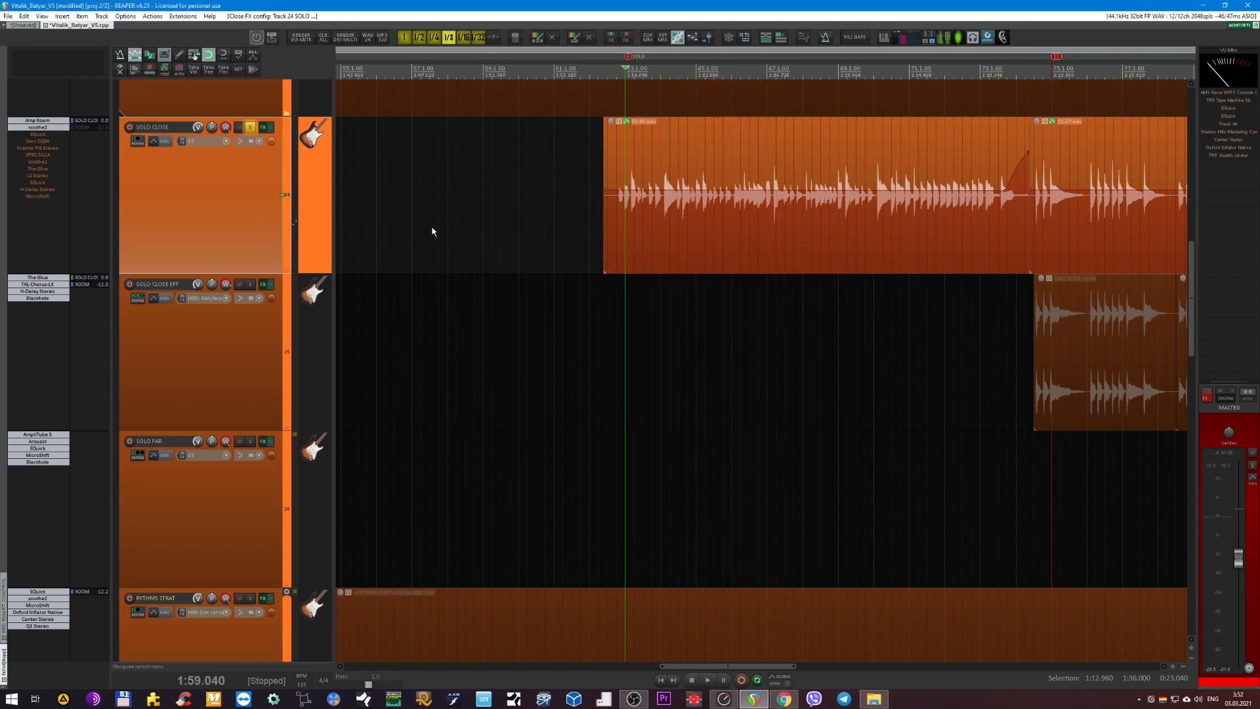
# Re-enable the first EQuick on SOLO CLOSE, compare its effect through its bypass during playback, and close its window.
pyautogui.click(41, 135)
pyautogui.click(41, 135)
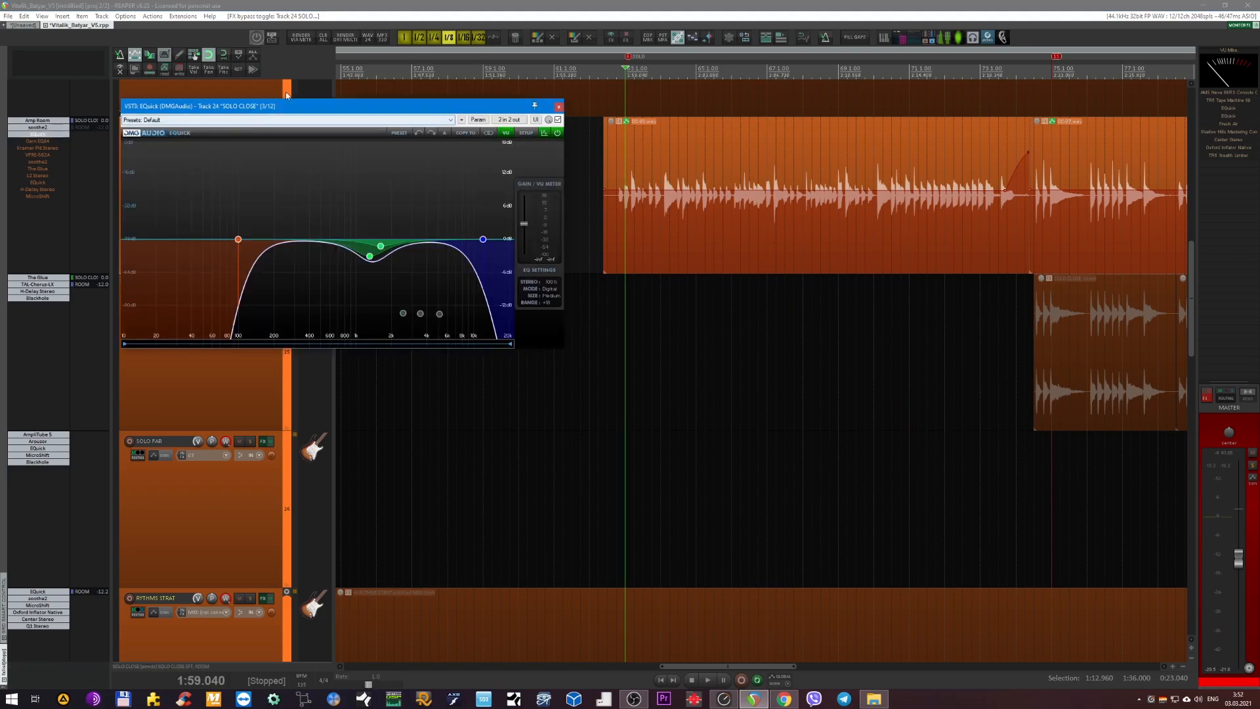
pyautogui.moveTo(290, 100); pyautogui.dragTo(611, 267)
pyautogui.scroll(2, 647, 171)
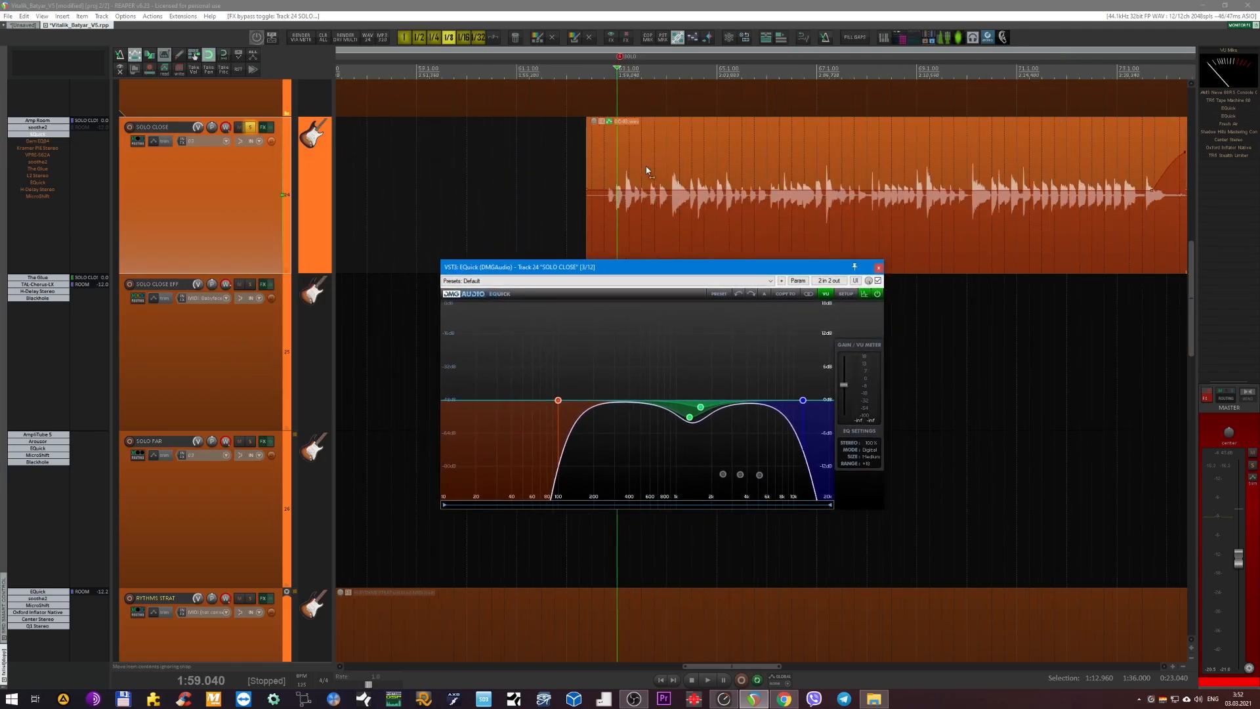
pyautogui.click(192, 228)
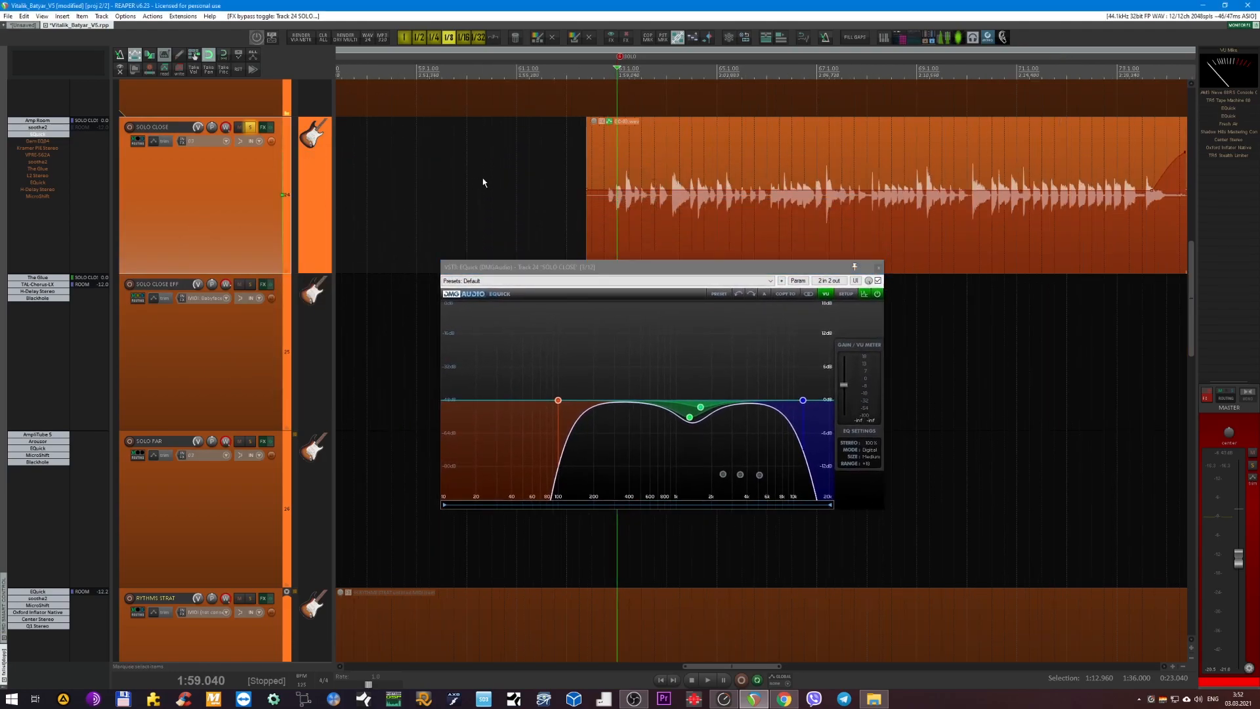
pyautogui.press('space')
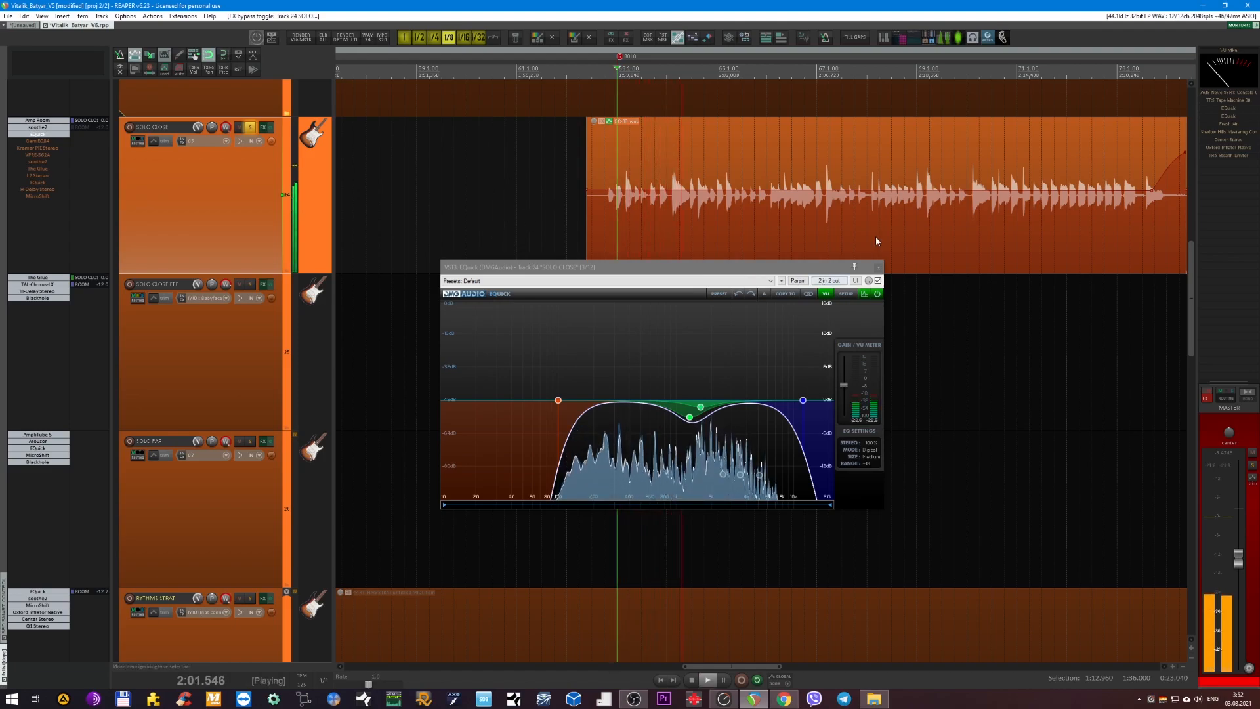
pyautogui.click(878, 281)
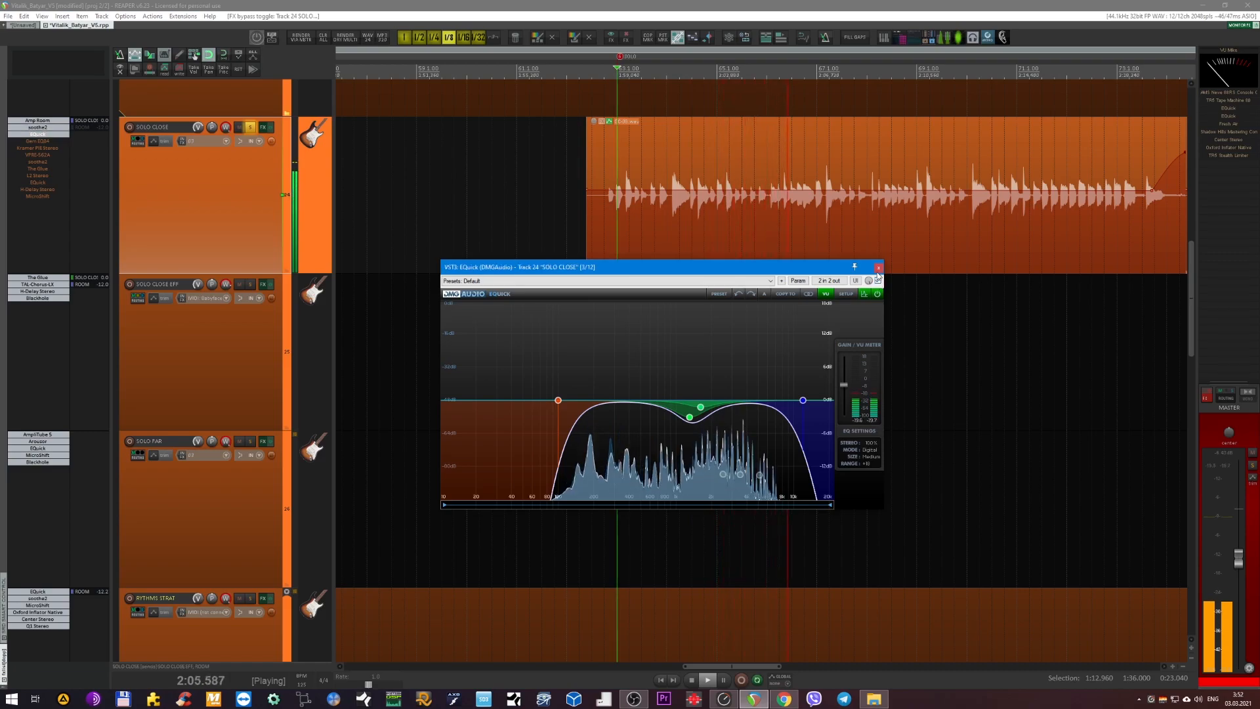
pyautogui.click(878, 268)
# Re-enable Gem EQ84 on SOLO CLOSE during playback, compare it bypassed and active, and close its window.
pyautogui.click(37, 140)
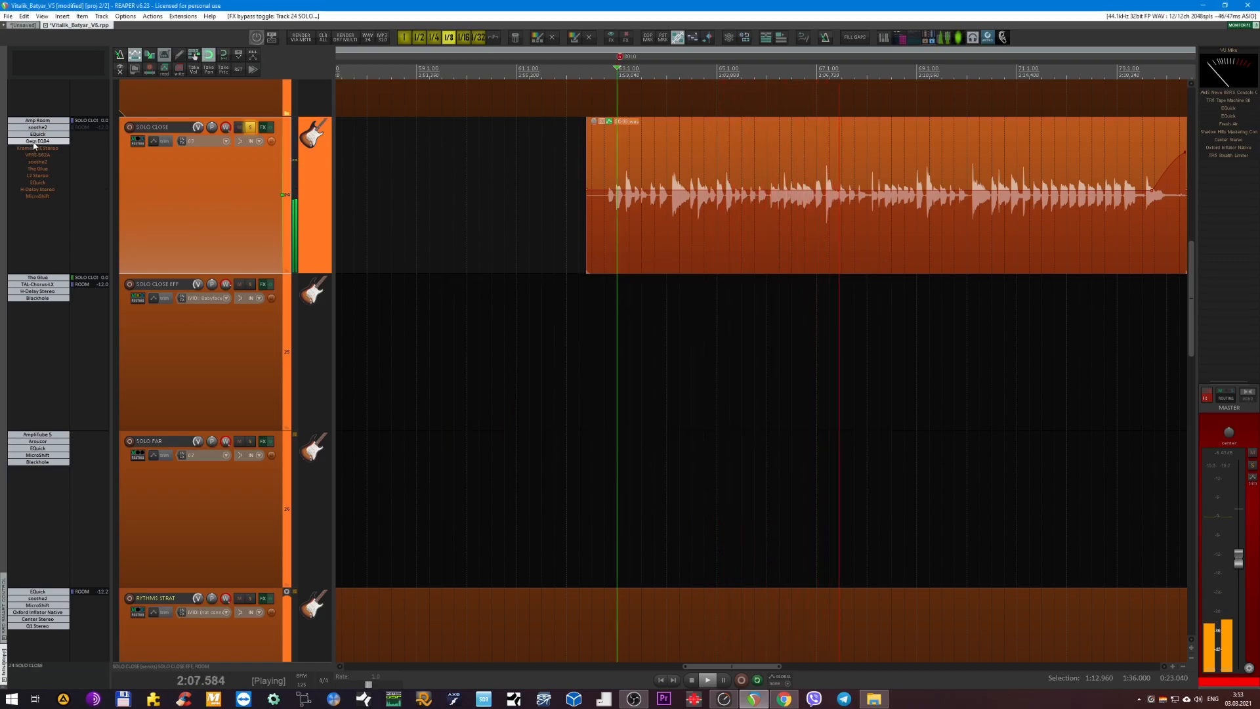
pyautogui.moveTo(828, 373); pyautogui.dragTo(792, 338)
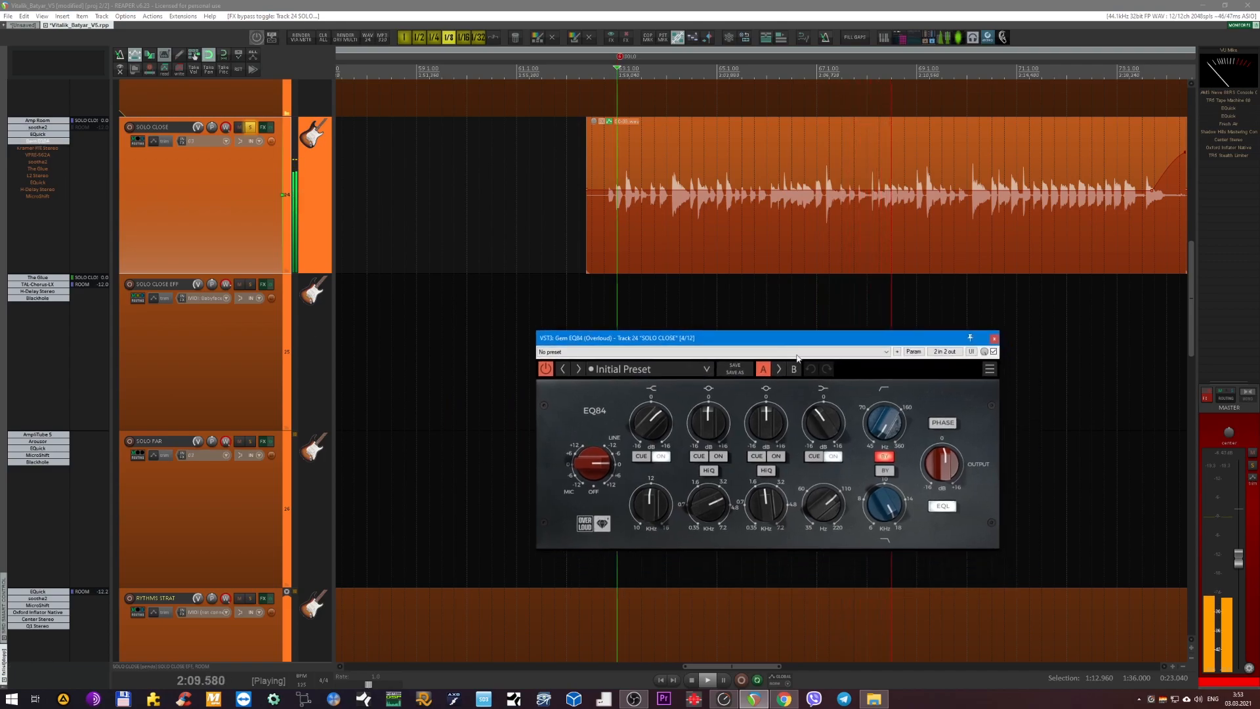
pyautogui.click(994, 352)
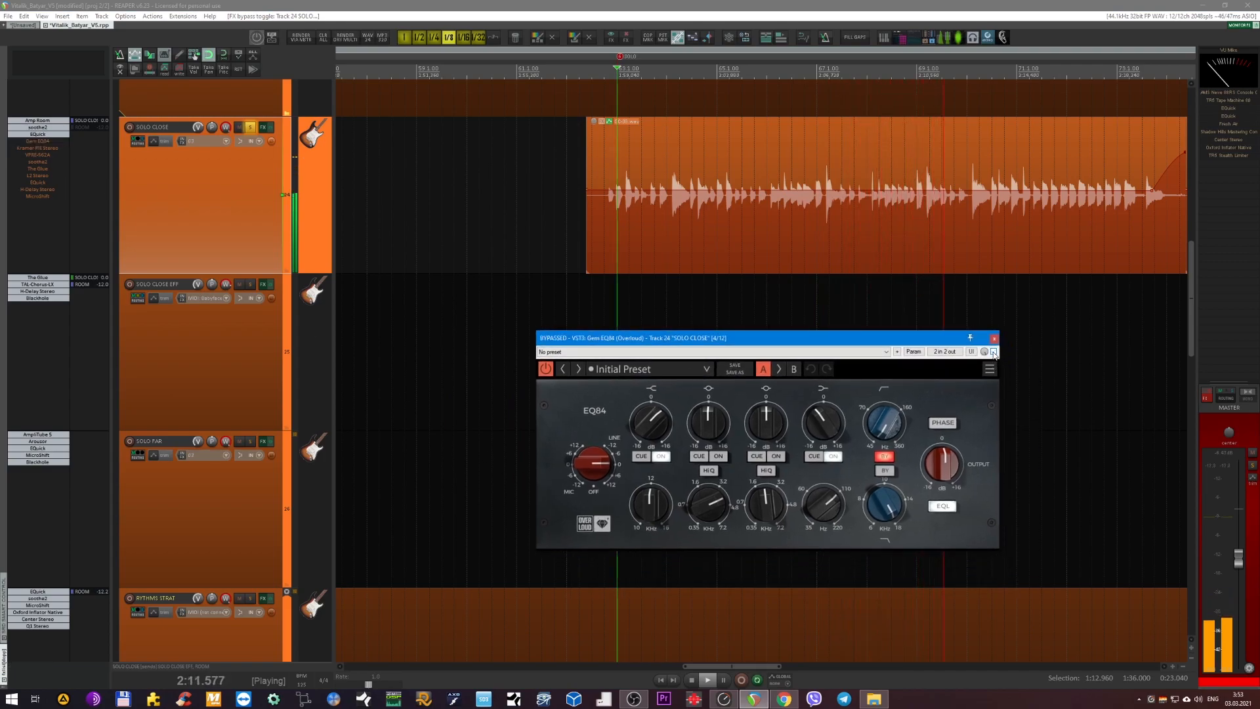
pyautogui.click(994, 353)
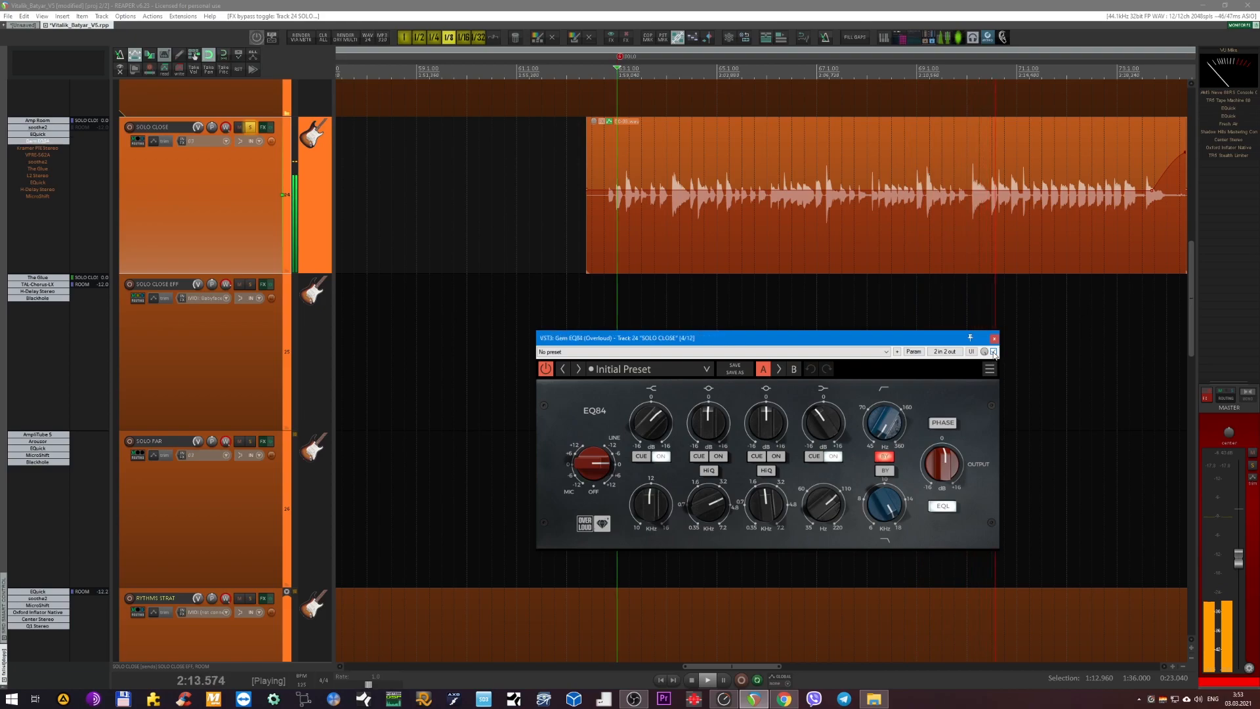
pyautogui.click(994, 338)
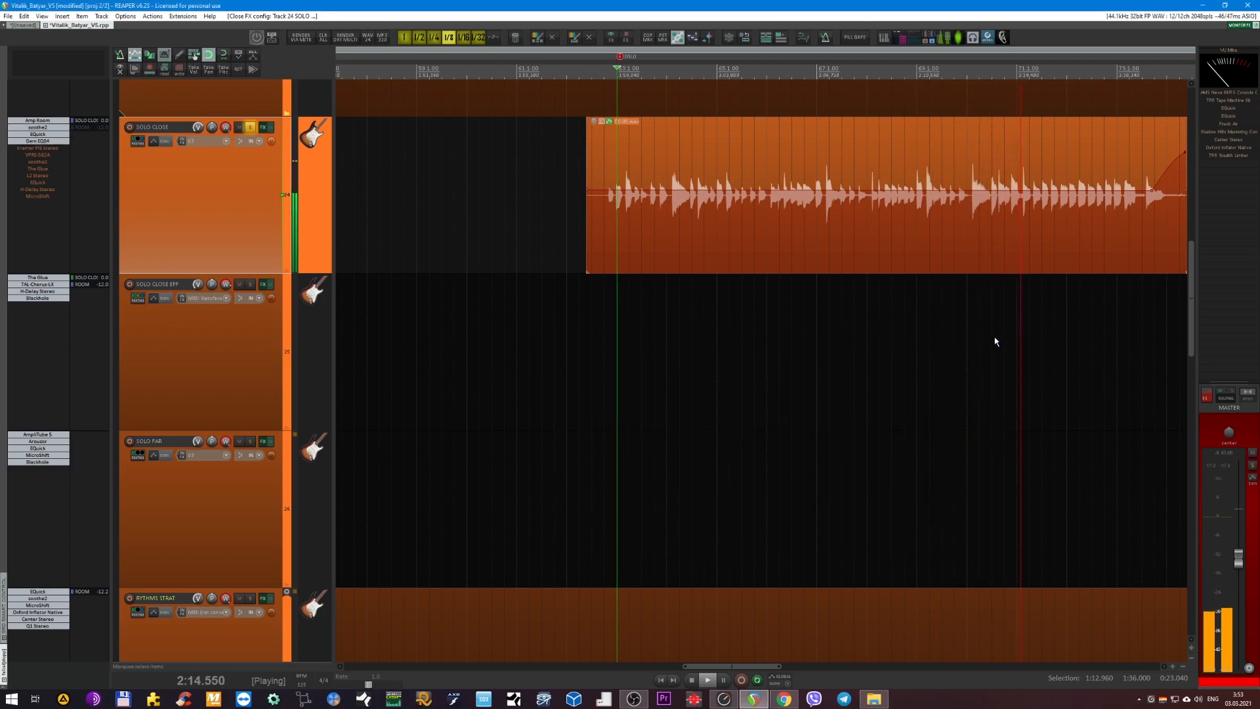
# Re-enable Kramer PIE Stereo on SOLO CLOSE, stop playback and place its open window below the track's waveform.
pyautogui.click(34, 149)
pyautogui.press('space')
pyautogui.moveTo(507, 290); pyautogui.dragTo(706, 257)
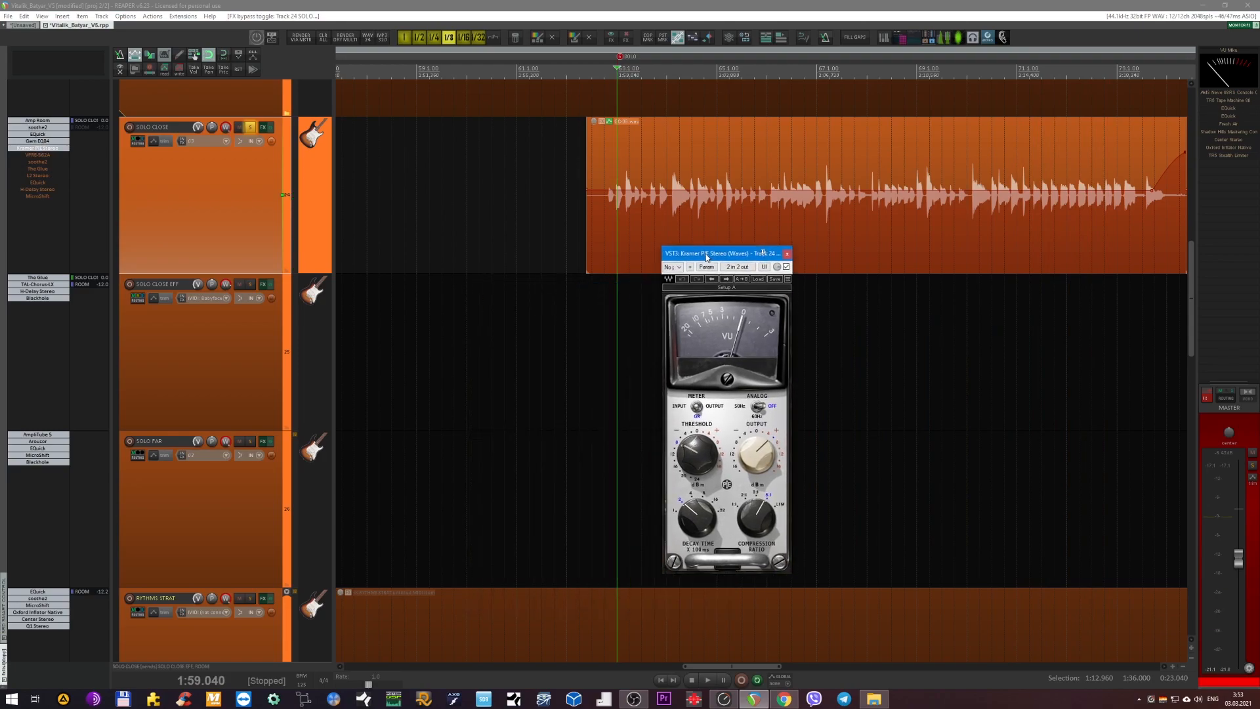
pyautogui.moveTo(707, 257); pyautogui.dragTo(628, 272)
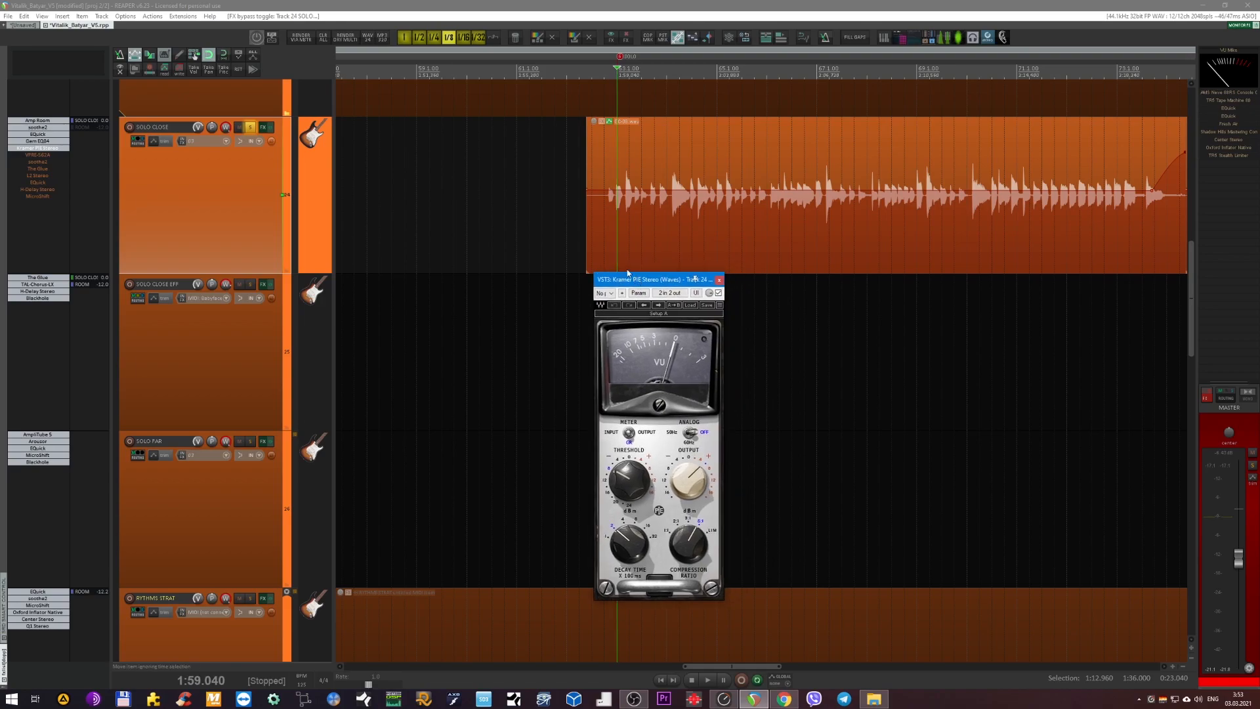
# Set the playback start to 1:58.560, just before the solo, and play SOLO CLOSE through Kramer PIE Stereo.
pyautogui.scroll(2, 577, 209)
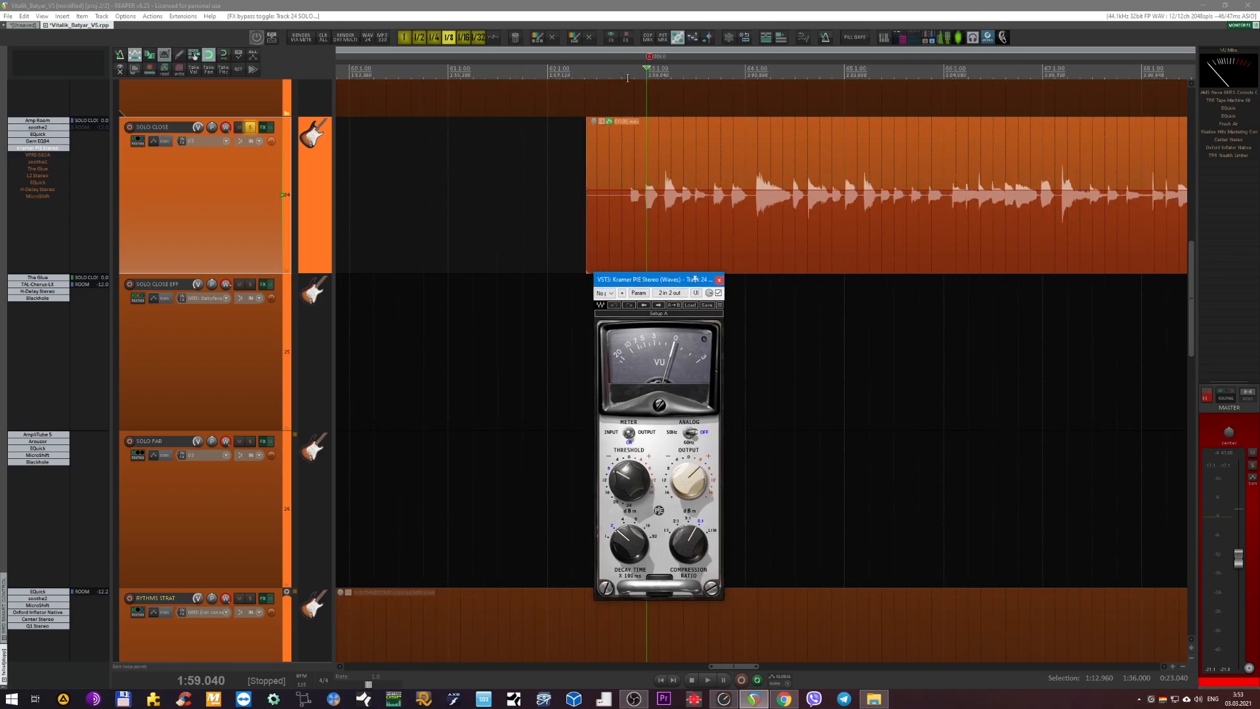
pyautogui.click(620, 76)
pyautogui.scroll(-1, 540, 218)
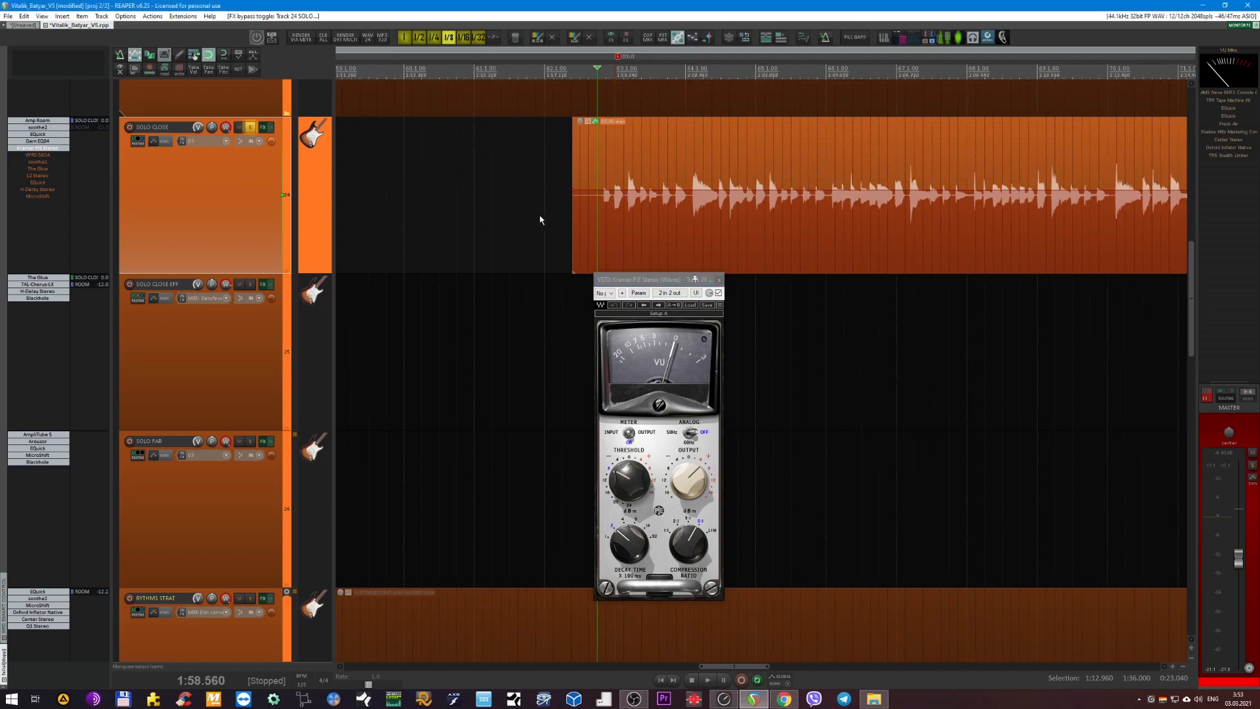
pyautogui.scroll(-1, 540, 220)
pyautogui.moveTo(653, 278); pyautogui.dragTo(593, 311)
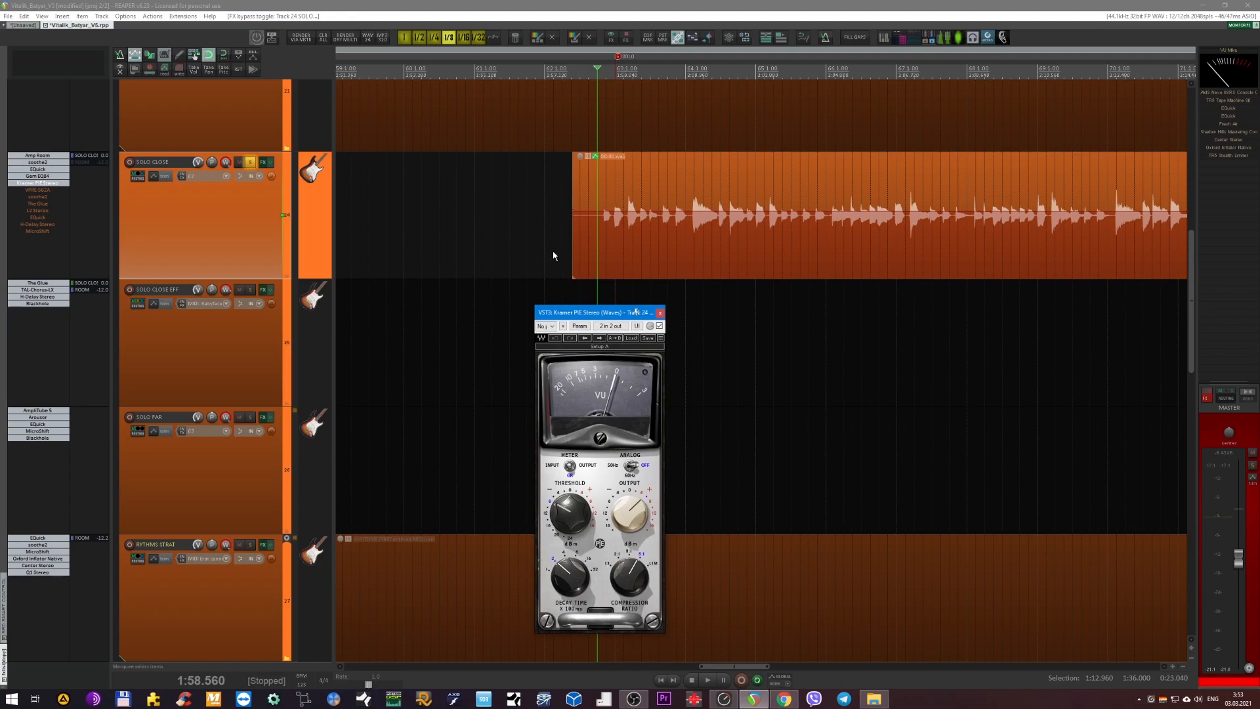
pyautogui.hscroll(2, 553, 255)
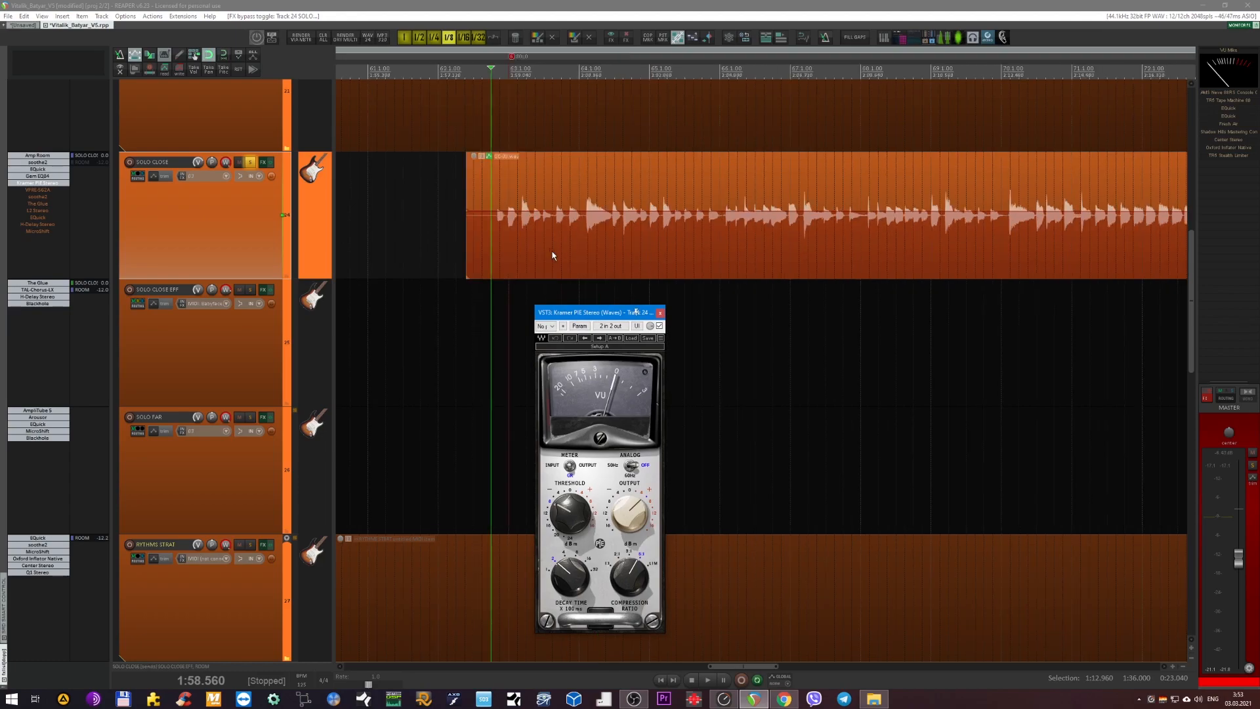
pyautogui.press('space')
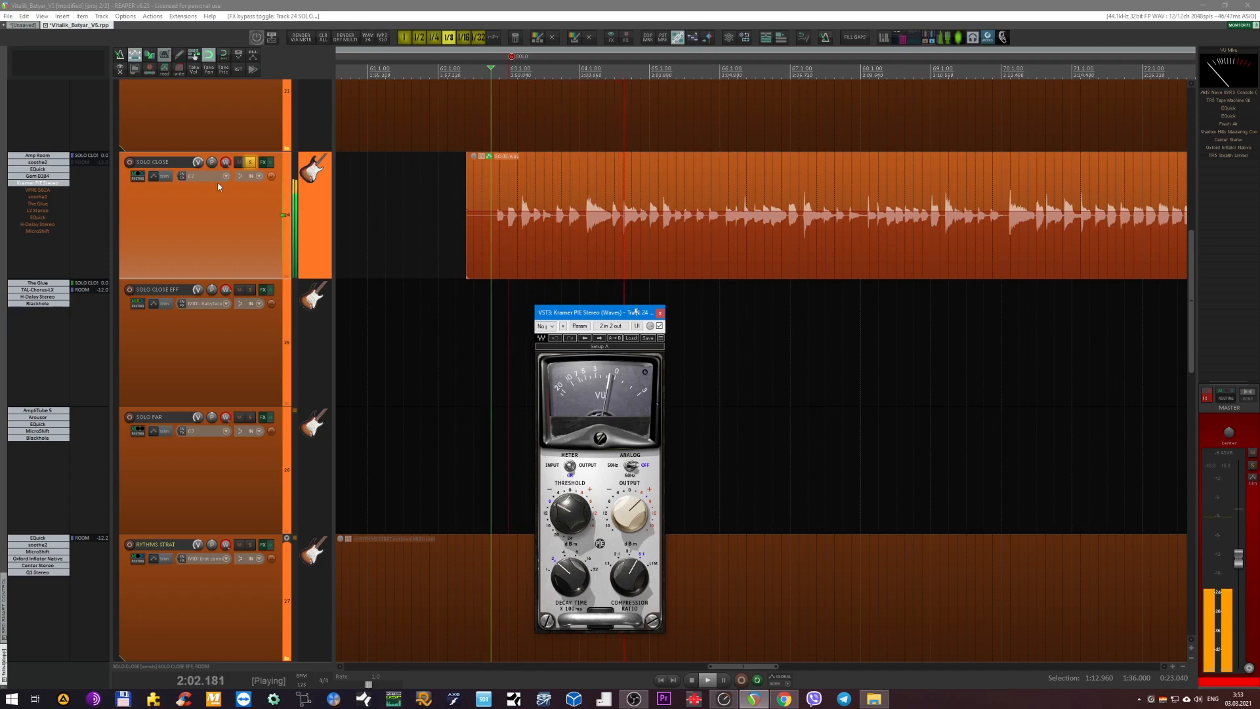
# Re-enable VPRE-562A on SOLO CLOSE and open its window, stop playback and close the Kramer PIE Stereo window.
pyautogui.keyDown('shift'); pyautogui.click(38, 191); pyautogui.keyUp('shift')
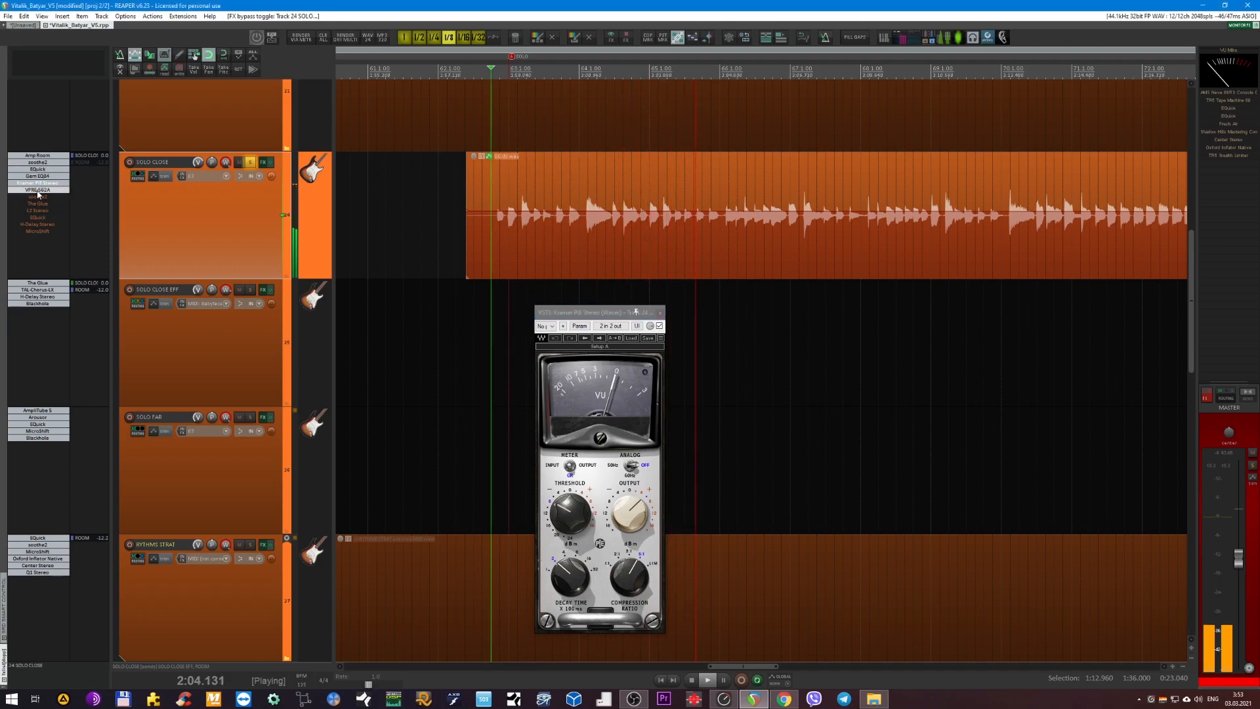
pyautogui.click(37, 190)
pyautogui.press('space')
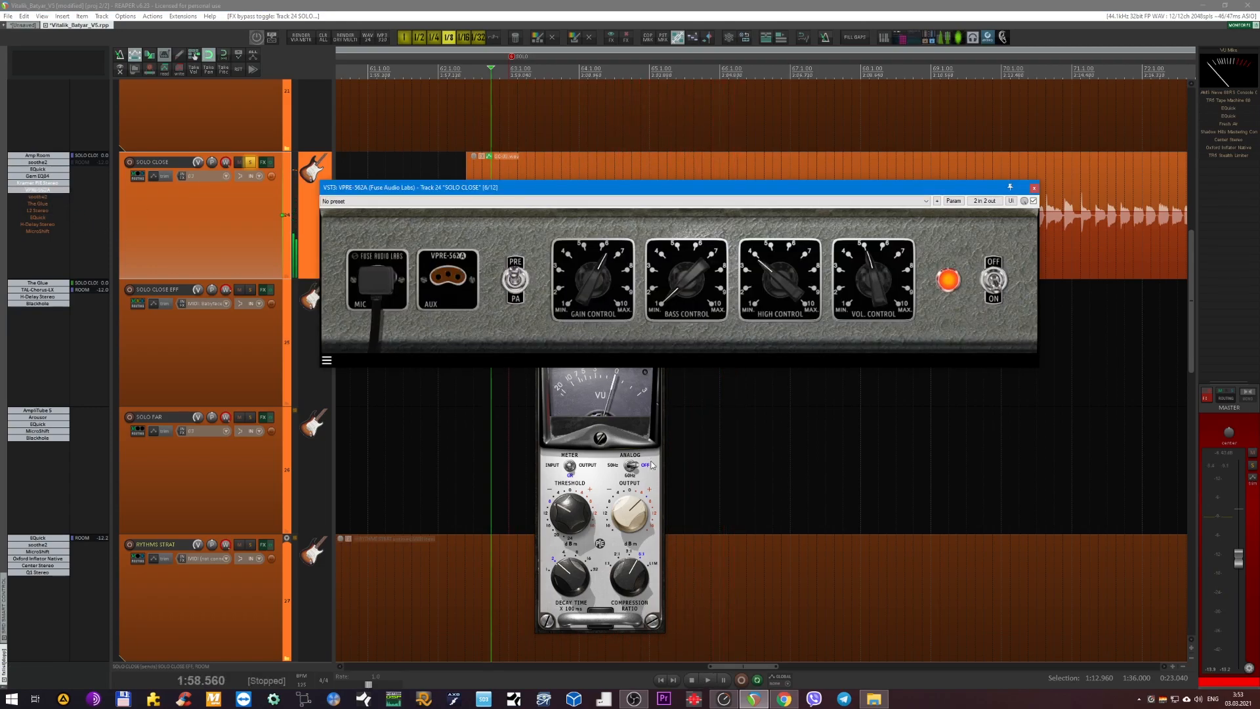
pyautogui.click(651, 465)
pyautogui.click(659, 314)
# Lower the master volume slightly, move the VPRE-562A window clear of the controls, and briefly play SOLO CLOSE.
pyautogui.moveTo(1239, 562); pyautogui.dragTo(1238, 578)
pyautogui.moveTo(695, 191); pyautogui.dragTo(629, 257)
pyautogui.press('space')
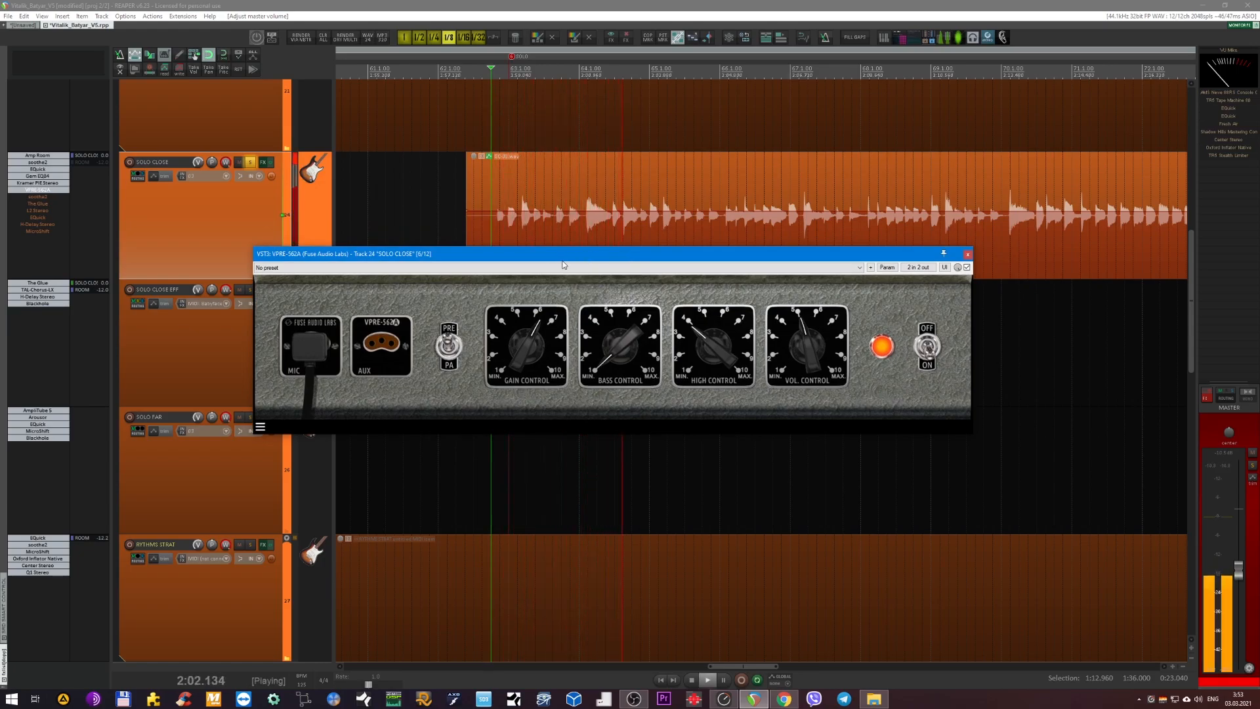
pyautogui.press('space')
# Move the VPRE-562A window below the waveform, set the playback start near the SOLO marker and play SOLO CLOSE.
pyautogui.moveTo(784, 261); pyautogui.dragTo(835, 330)
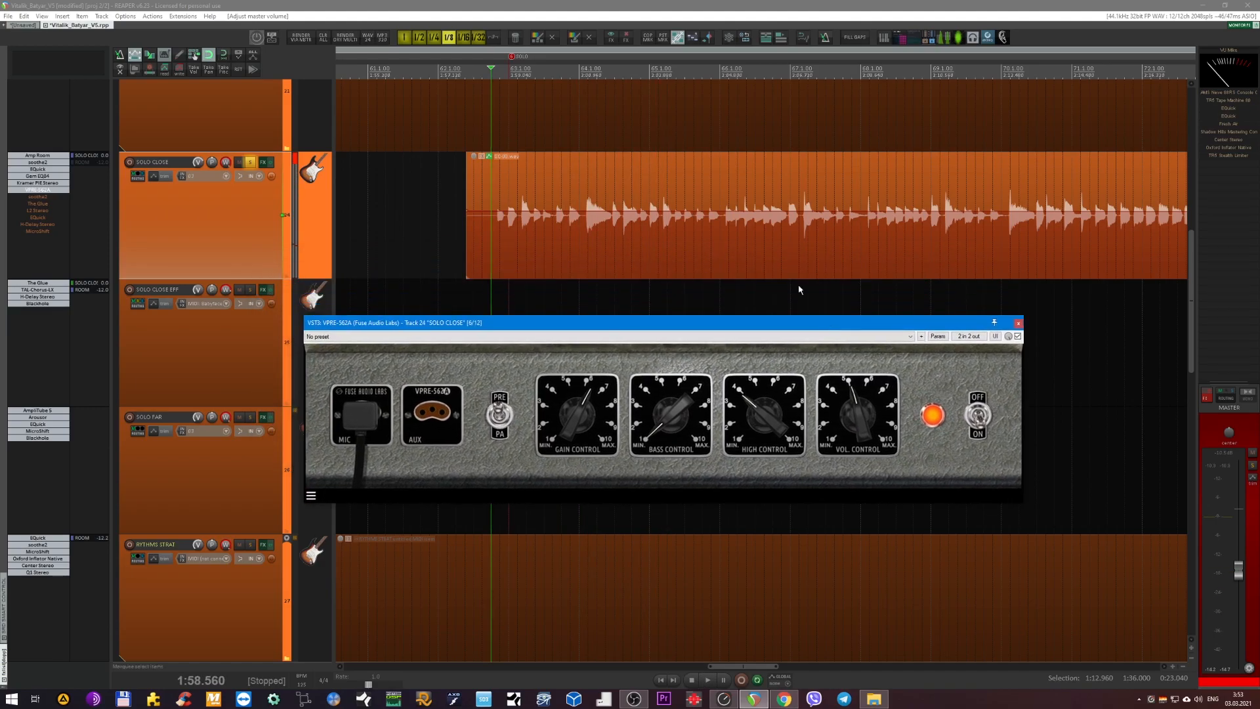
pyautogui.click(509, 73)
pyautogui.scroll(3, 592, 146)
pyautogui.scroll(-3, 568, 177)
pyautogui.press('space')
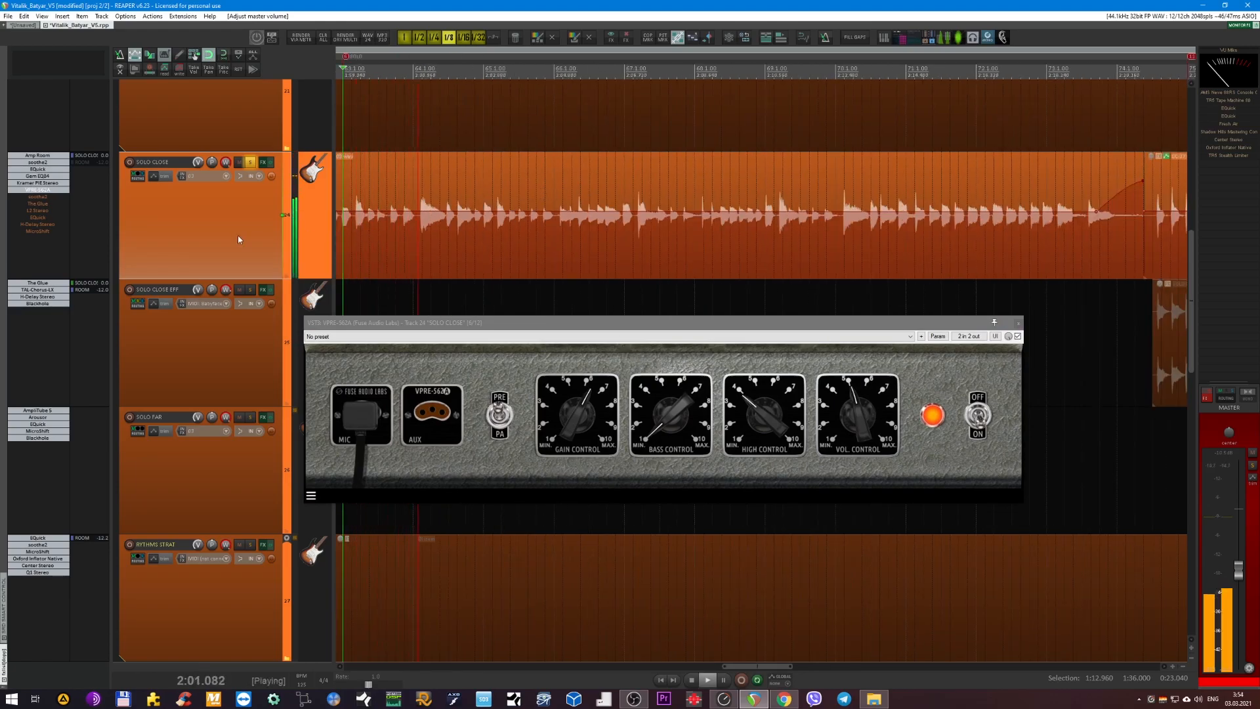
pyautogui.press('space')
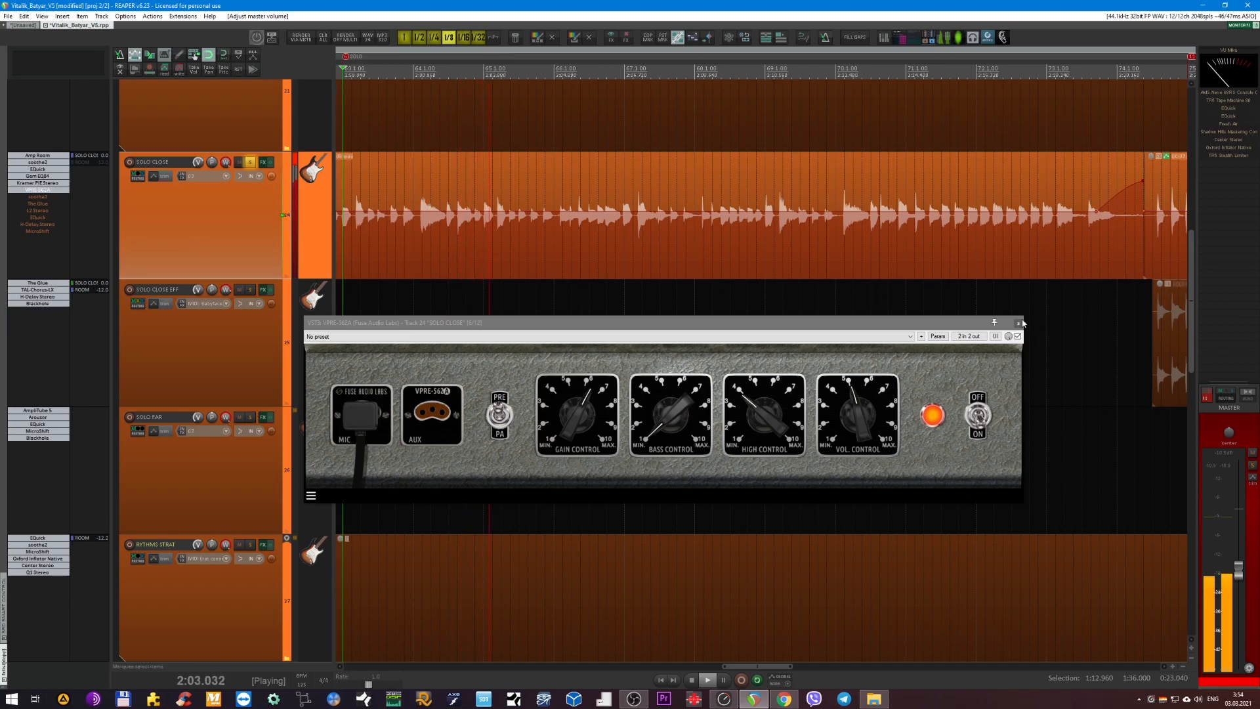
# Close the VPRE-562A window, re-enable the second soothe2 on SOLO CLOSE, move its window below the waveform and play the solo.
pyautogui.press('Escape')
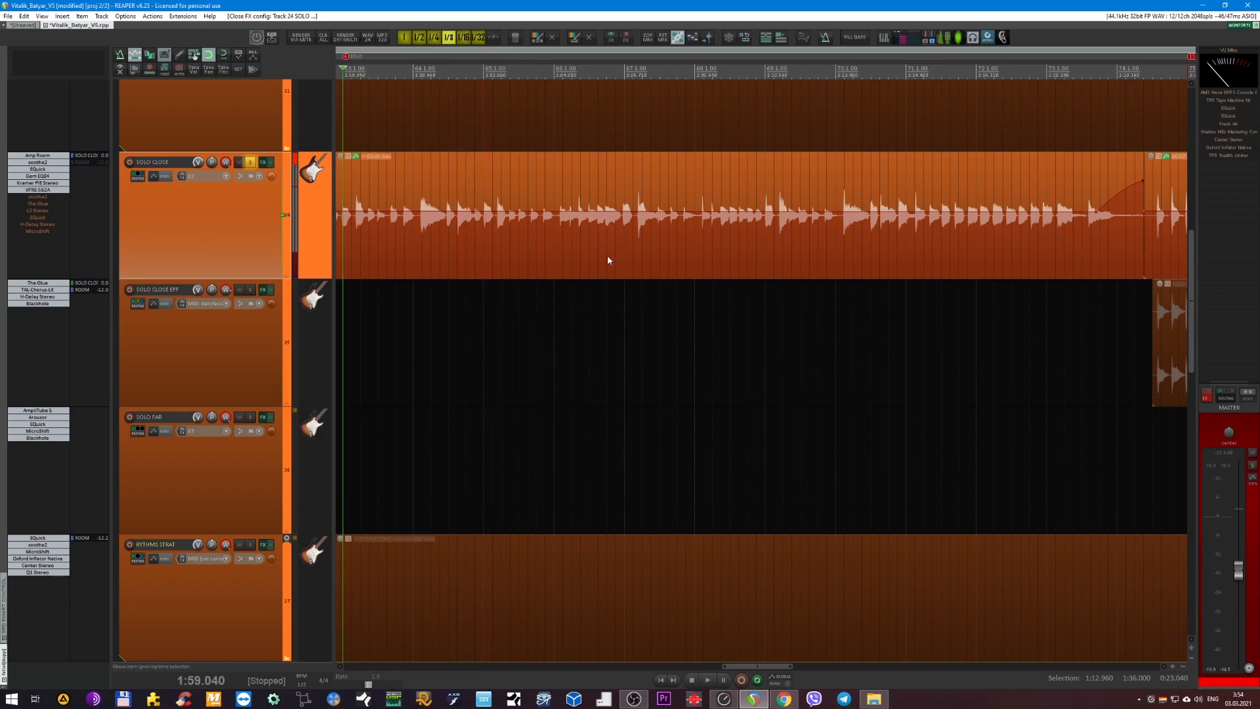
pyautogui.click(27, 198)
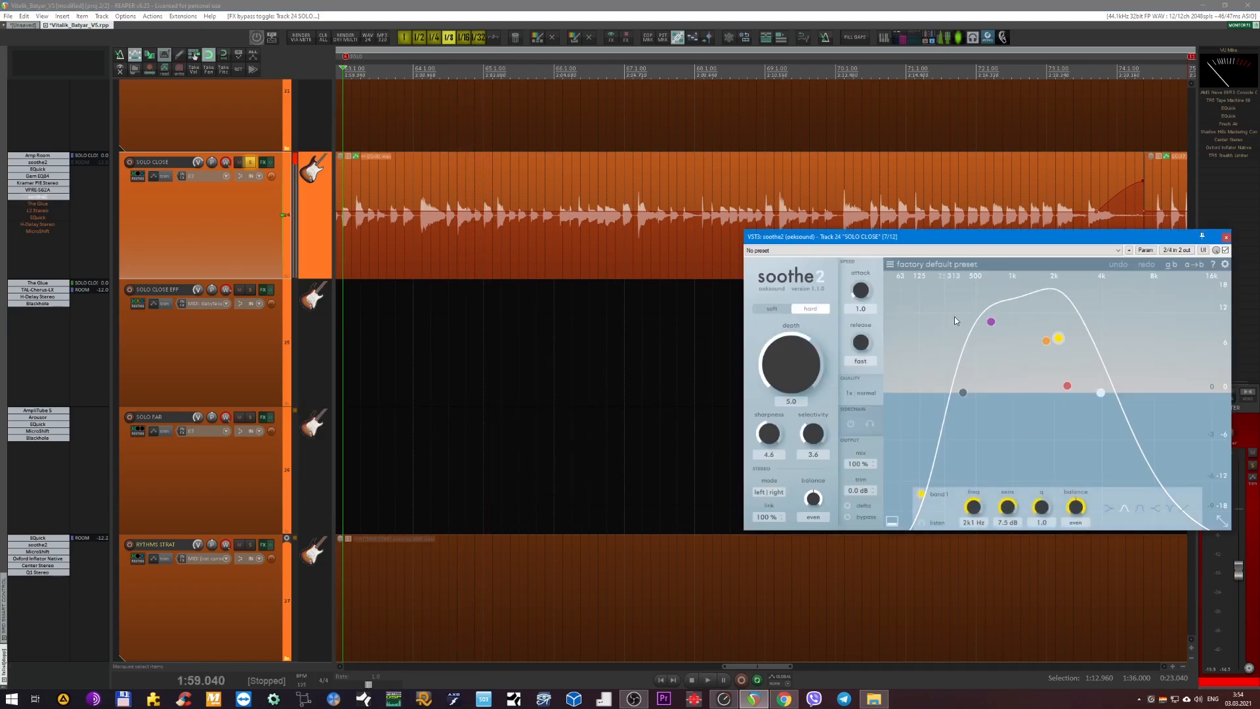
pyautogui.moveTo(970, 239); pyautogui.dragTo(705, 351)
pyautogui.press('space')
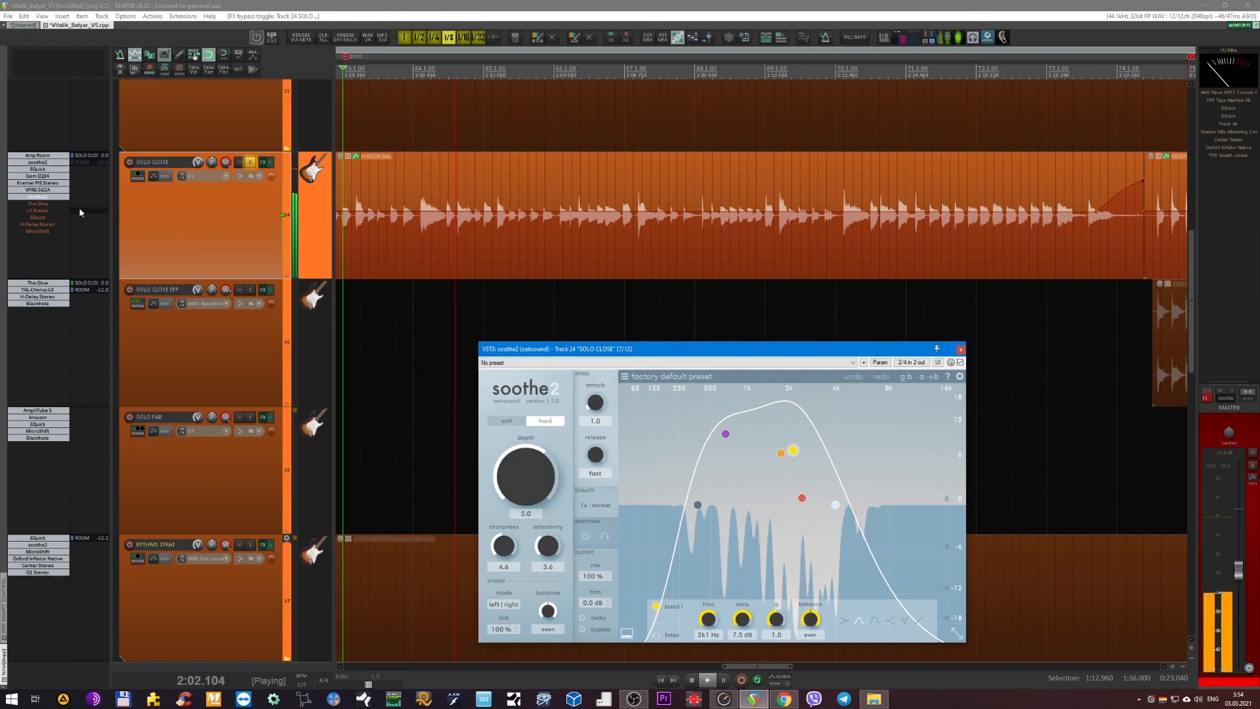
# Re-enable The Glue on SOLO CLOSE with its window open, close the soothe2 window and move The Glue clear of the track controls.
pyautogui.doubleClick(45, 204)
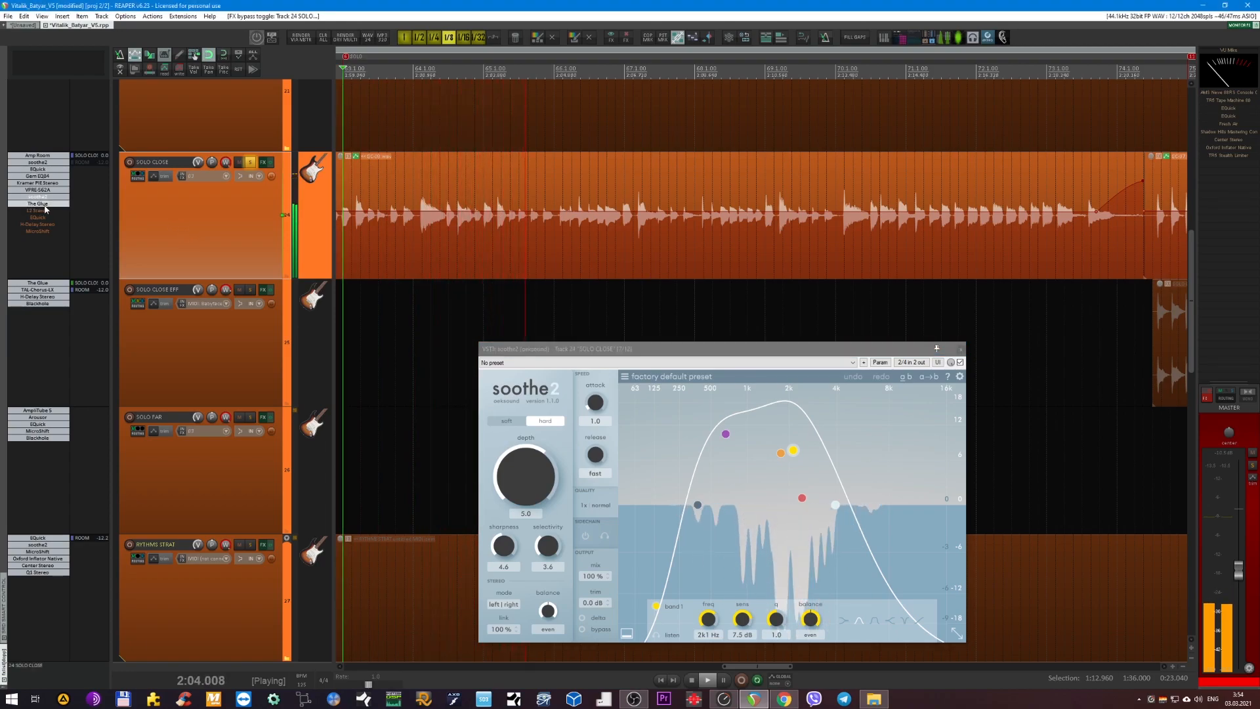
pyautogui.click(960, 349)
pyautogui.moveTo(324, 124); pyautogui.dragTo(626, 194)
pyautogui.click(195, 235)
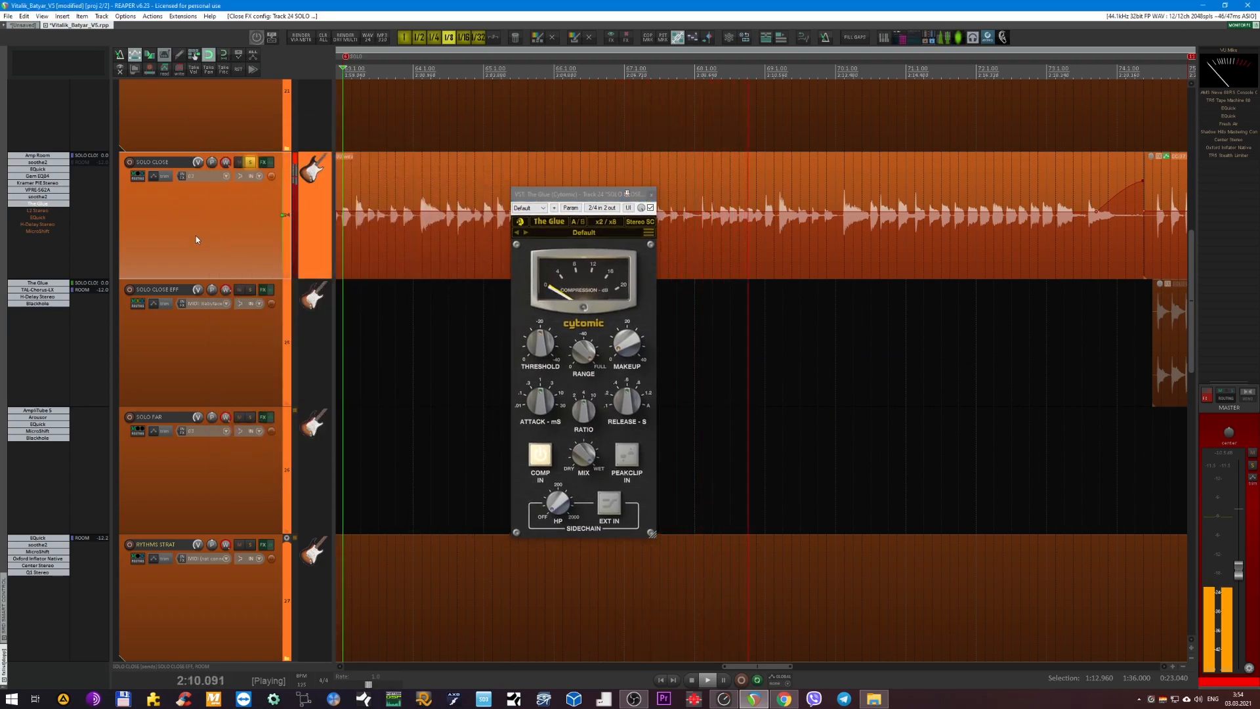
# Re-enable L2 Stereo on SOLO CLOSE and show its window during playback, closing The Glue's window and then the L2 window.
pyautogui.keyDown('shift'); pyautogui.click(43, 211); pyautogui.keyUp('shift')
pyautogui.click(43, 212)
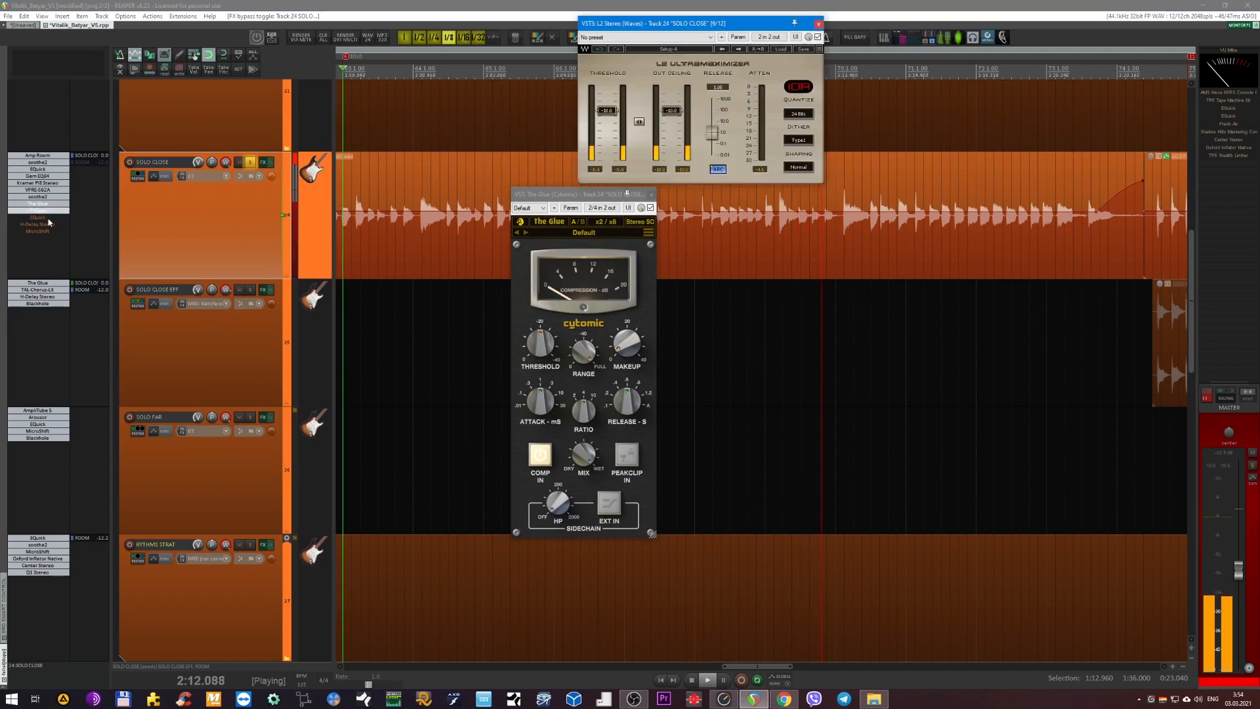
pyautogui.moveTo(692, 21); pyautogui.dragTo(795, 211)
pyautogui.click(652, 195)
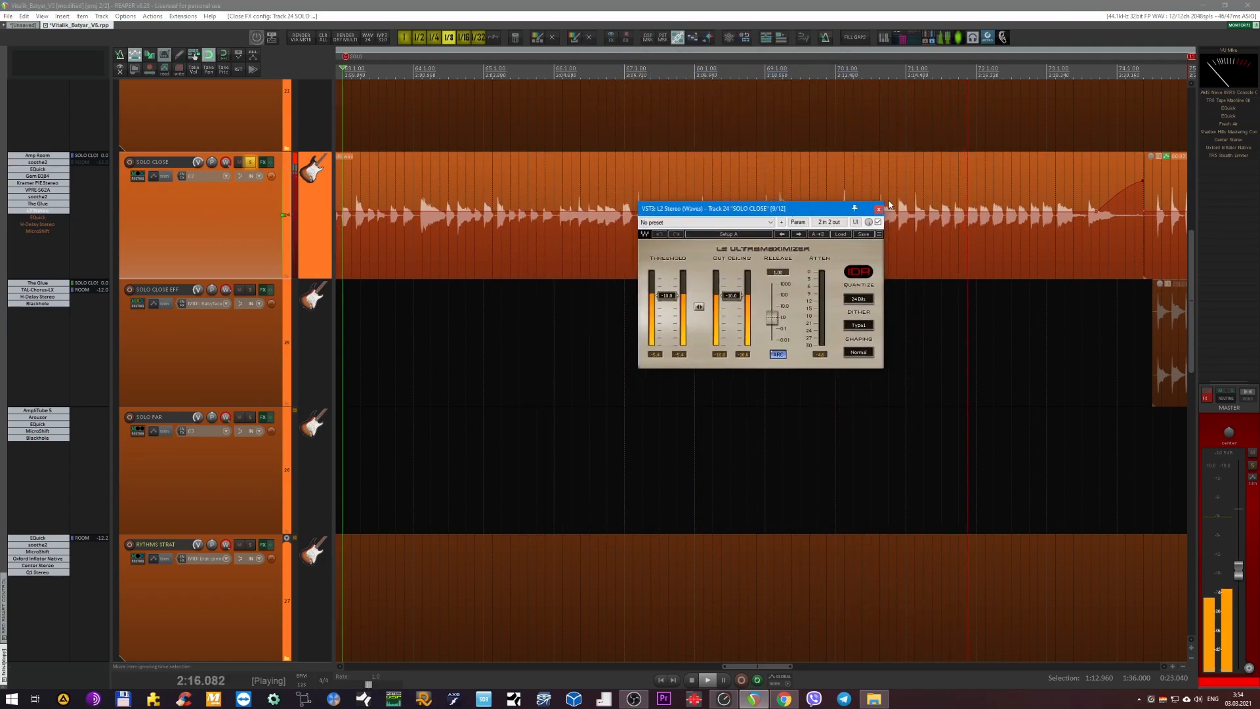
pyautogui.click(878, 208)
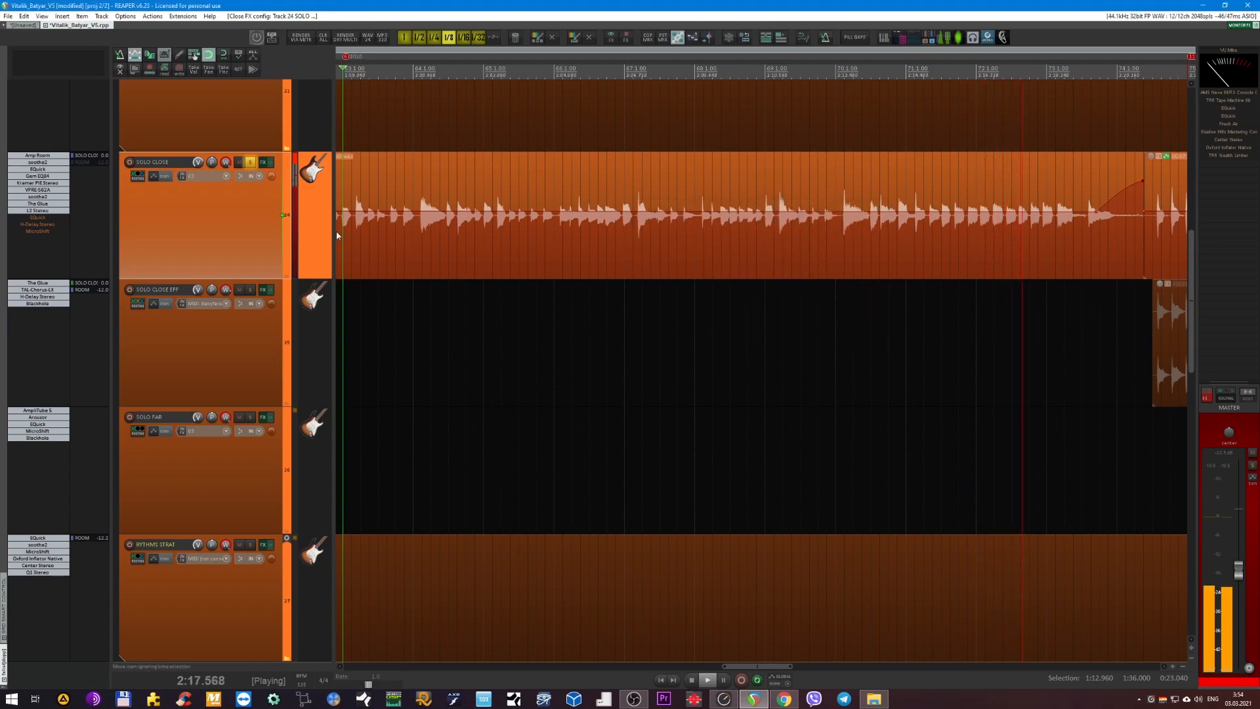
# Re-enable H-Delay Stereo on SOLO CLOSE and open the window of the EQuick placed after L2 Stereo.
pyautogui.keyDown('shift'); pyautogui.click(32, 221); pyautogui.keyUp('shift')
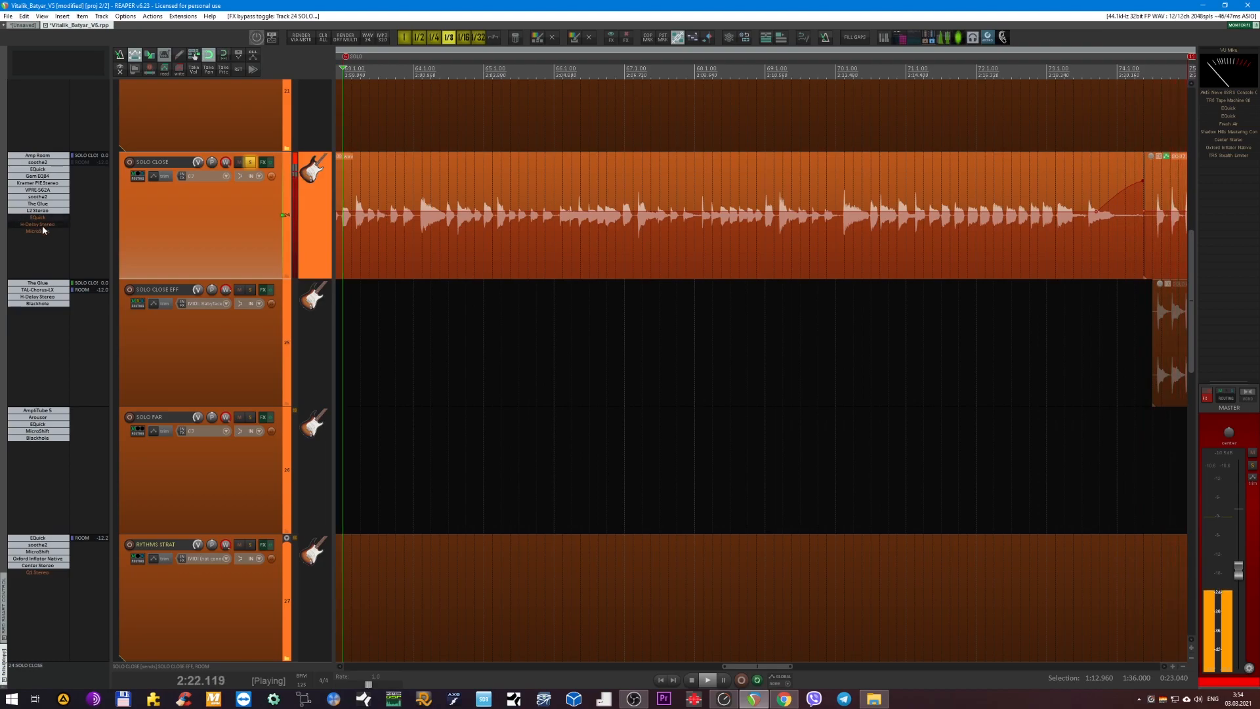
pyautogui.keyDown('shift'); pyautogui.click(42, 225); pyautogui.keyUp('shift')
pyautogui.click(38, 218)
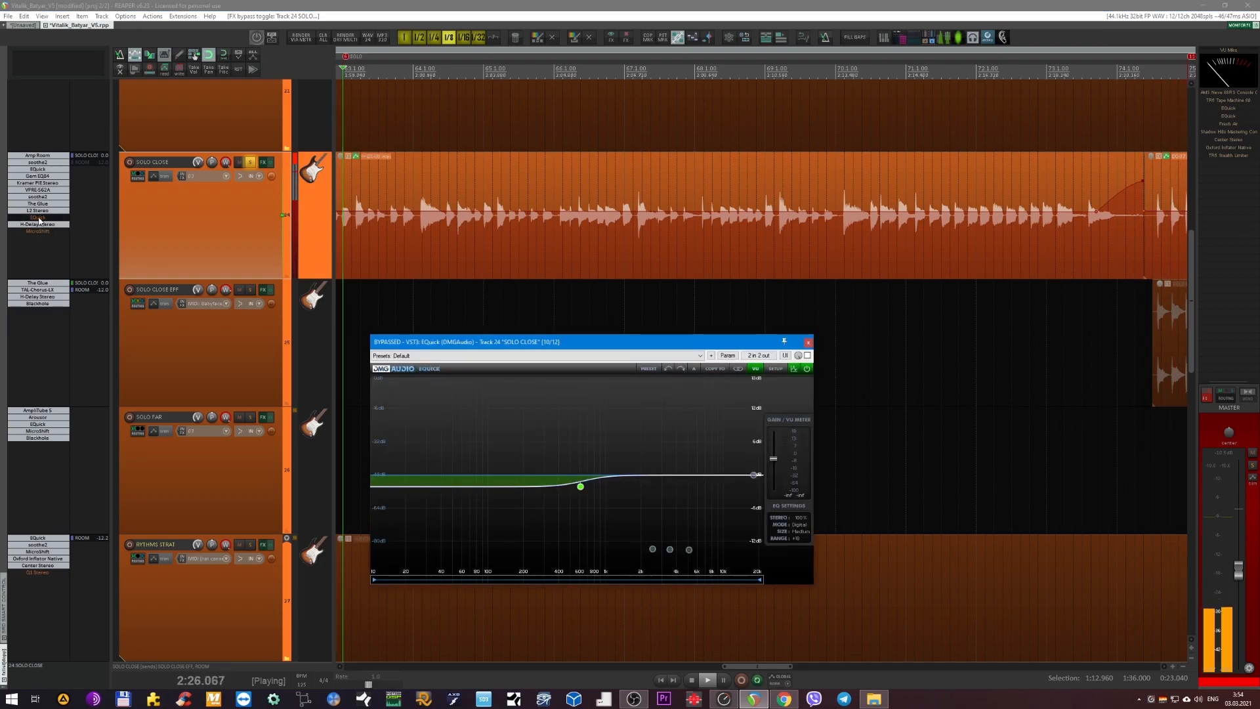
pyautogui.click(224, 241)
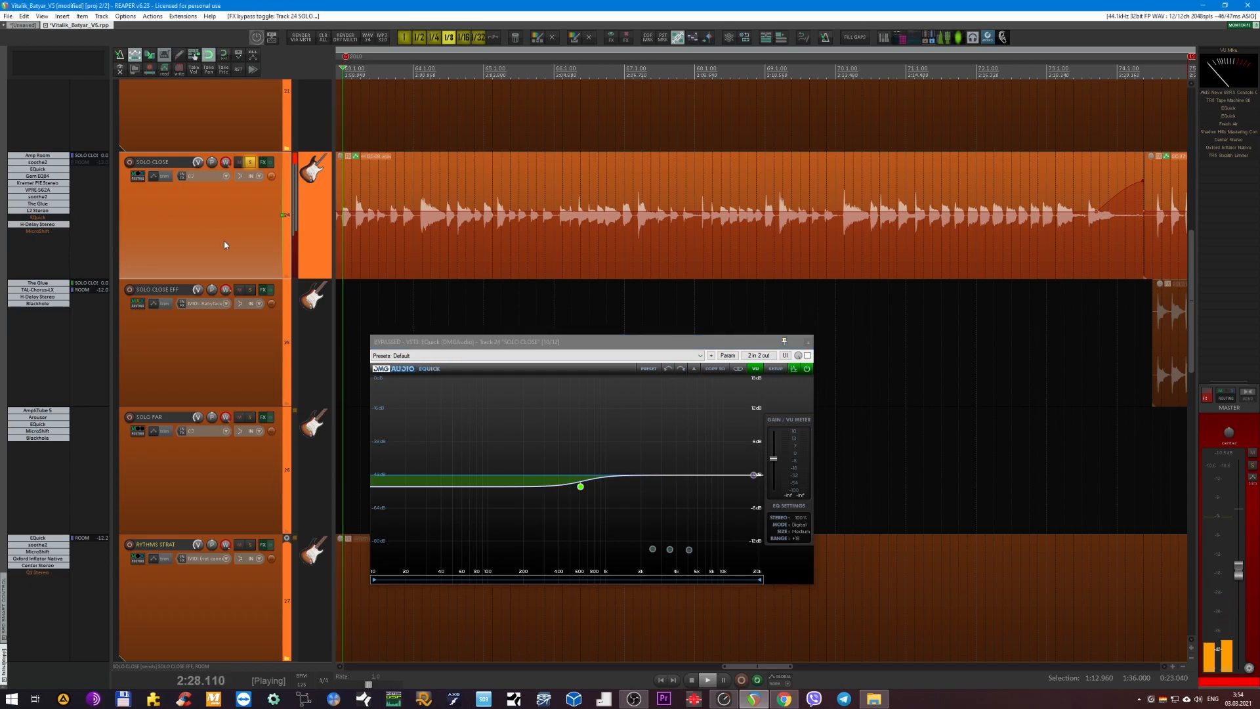
# Show all track envelopes and play SOLO CLOSE through the section where the EQuick bypass automation switches the equalizer on.
pyautogui.press('v')
pyautogui.scroll(-5, 498, 276)
pyautogui.scroll(-4, 525, 270)
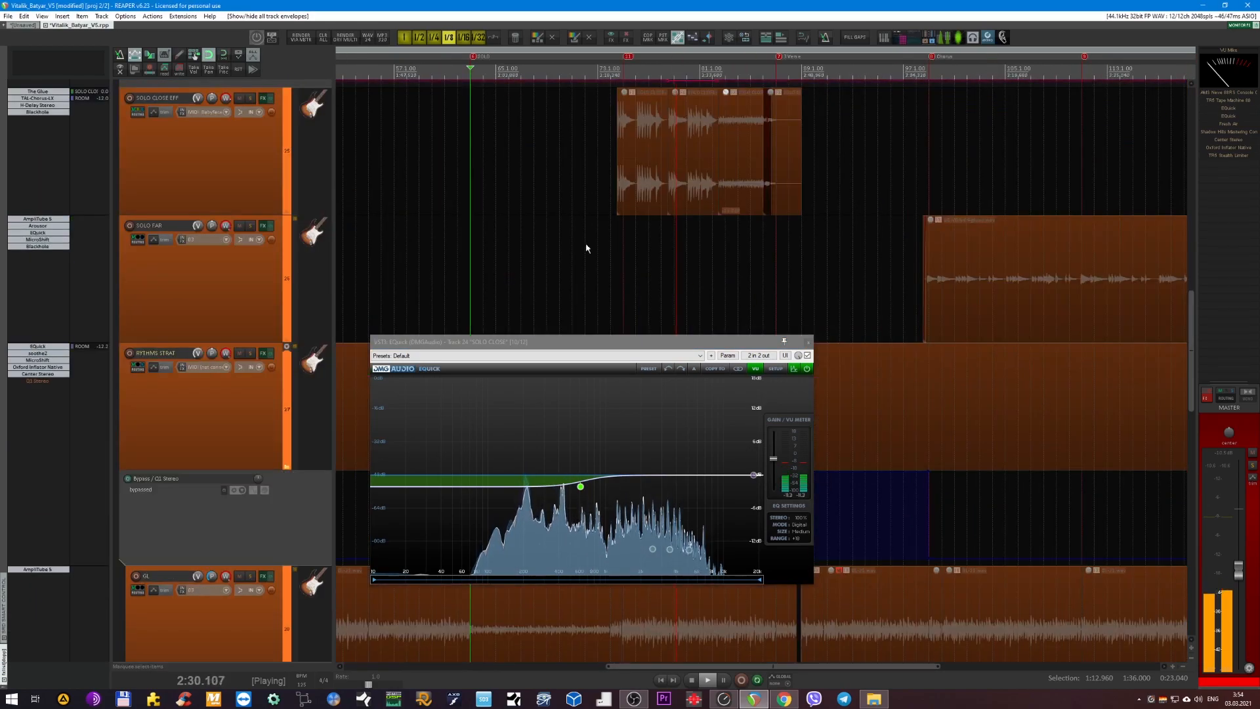
pyautogui.scroll(2, 661, 200)
pyautogui.click(636, 69)
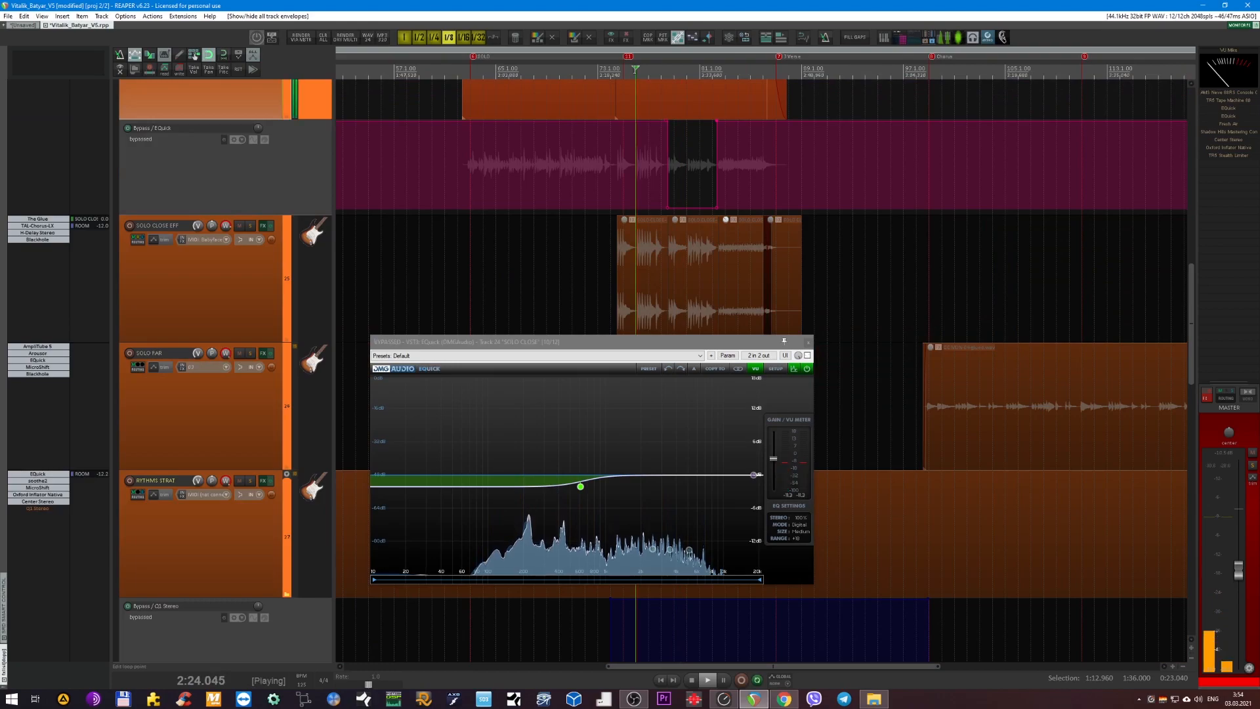
pyautogui.click(678, 72)
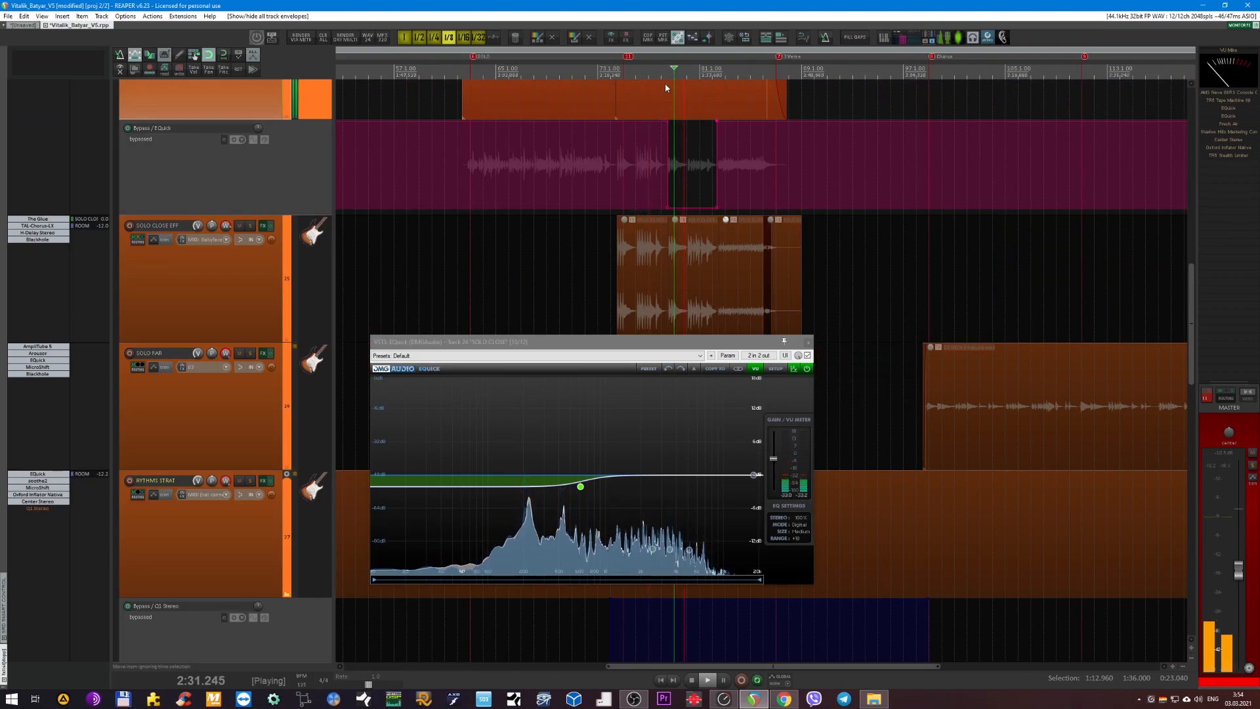
pyautogui.scroll(-5, 681, 203)
pyautogui.scroll(5, 686, 256)
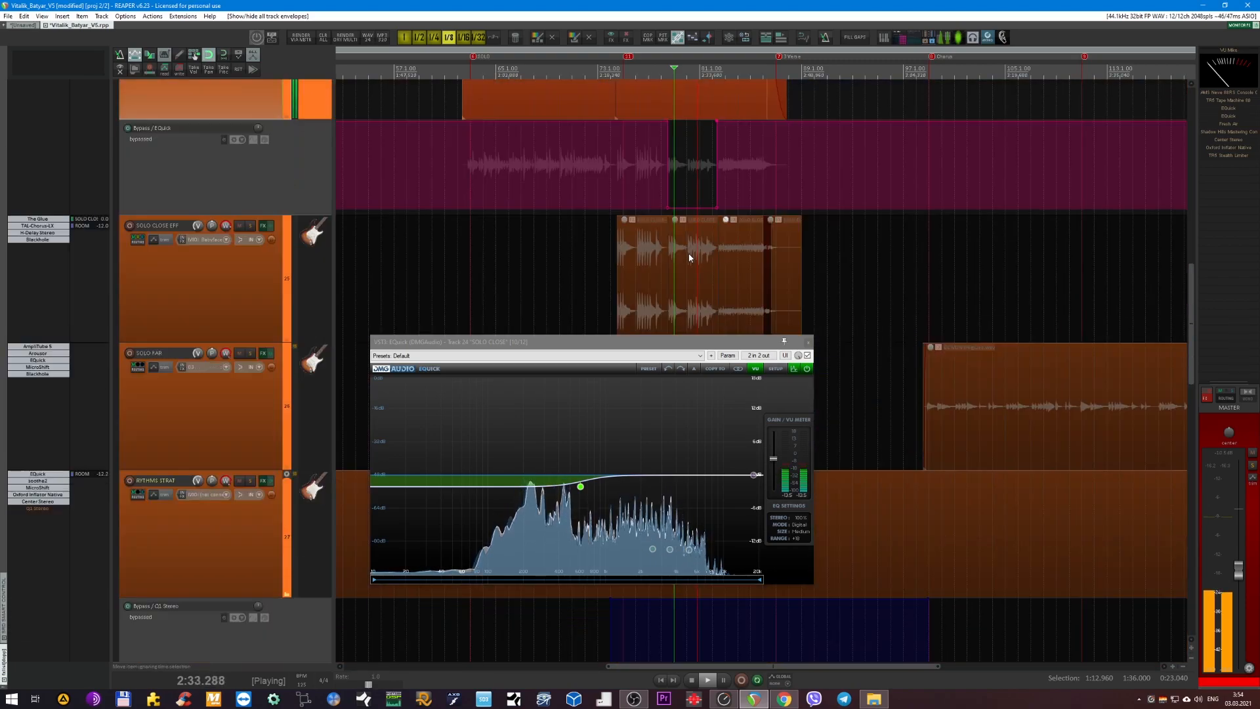
# Play SOLO CLOSE from 2:28.800 with the EQuick bypass envelope deactivated, then stop and reactivate the envelope.
pyautogui.scroll(5, 686, 256)
pyautogui.press('space')
pyautogui.click(612, 72)
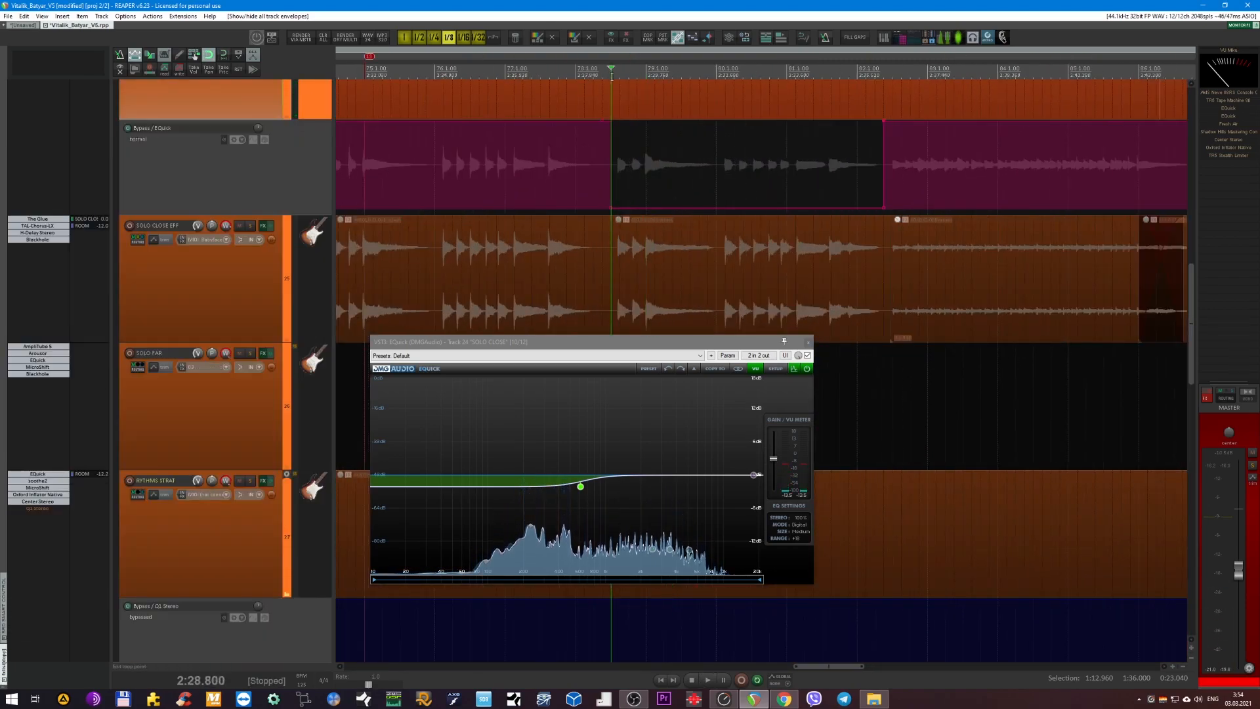
pyautogui.click(223, 140)
pyautogui.press('space')
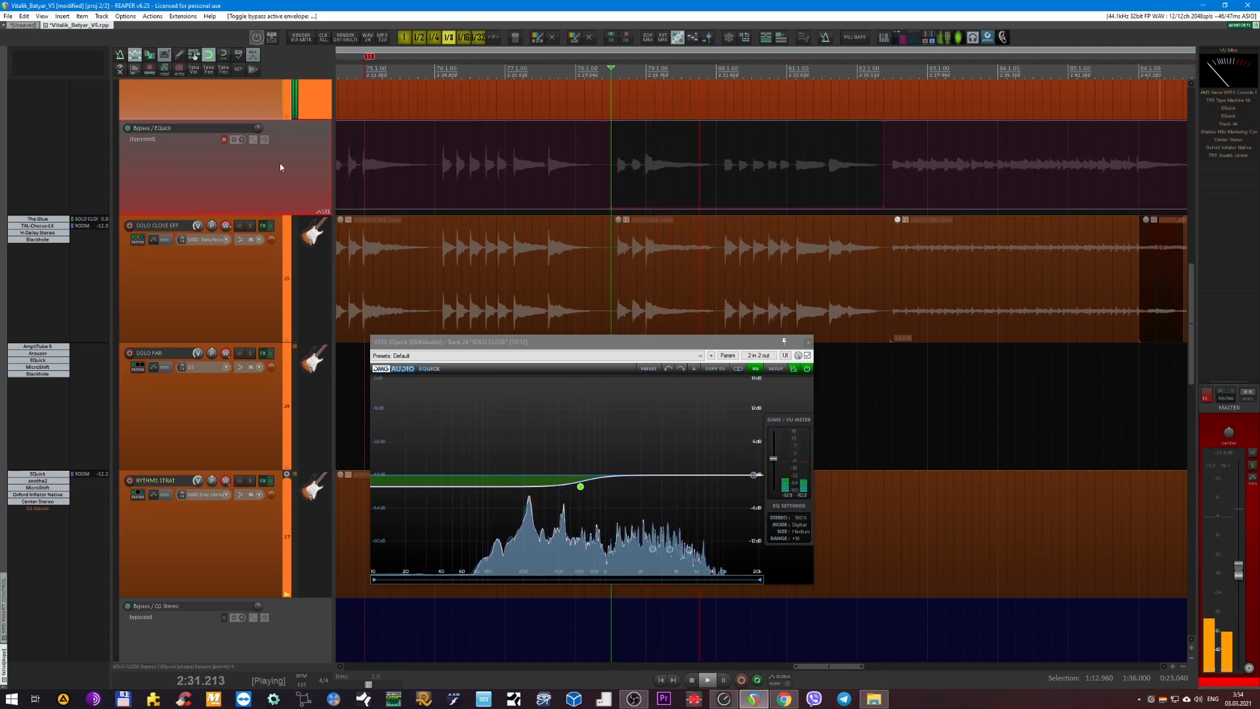
pyautogui.press('space')
pyautogui.click(223, 139)
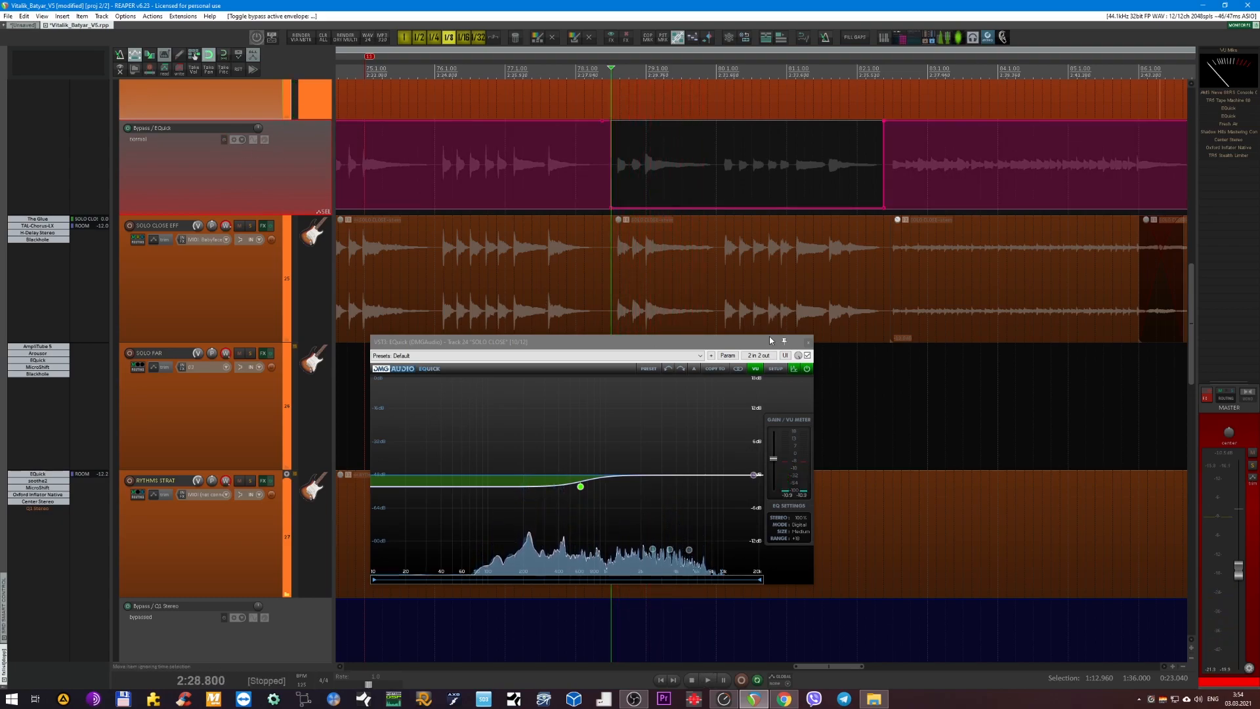
pyautogui.moveTo(769, 341); pyautogui.dragTo(764, 339)
pyautogui.scroll(-2, 673, 275)
pyautogui.keyDown('ctrl'); pyautogui.scroll(-2, 674, 275); pyautogui.keyUp('ctrl')
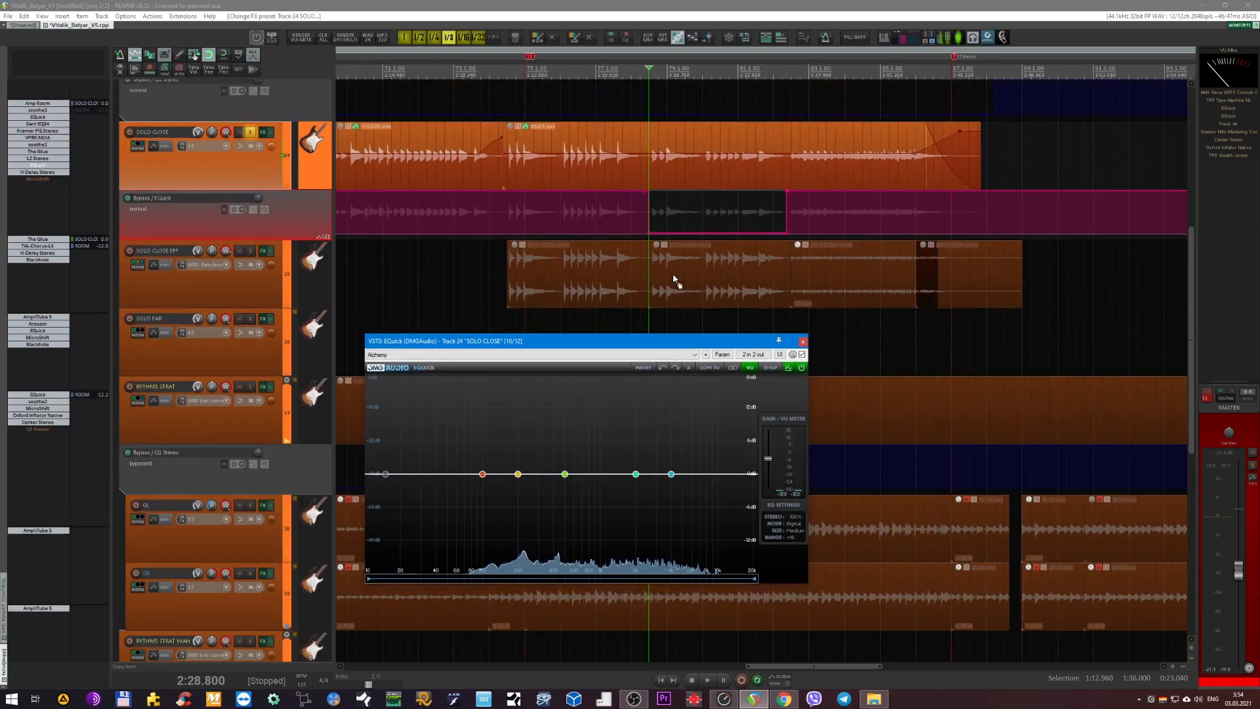
pyautogui.hotkey('ctrl', 'z')
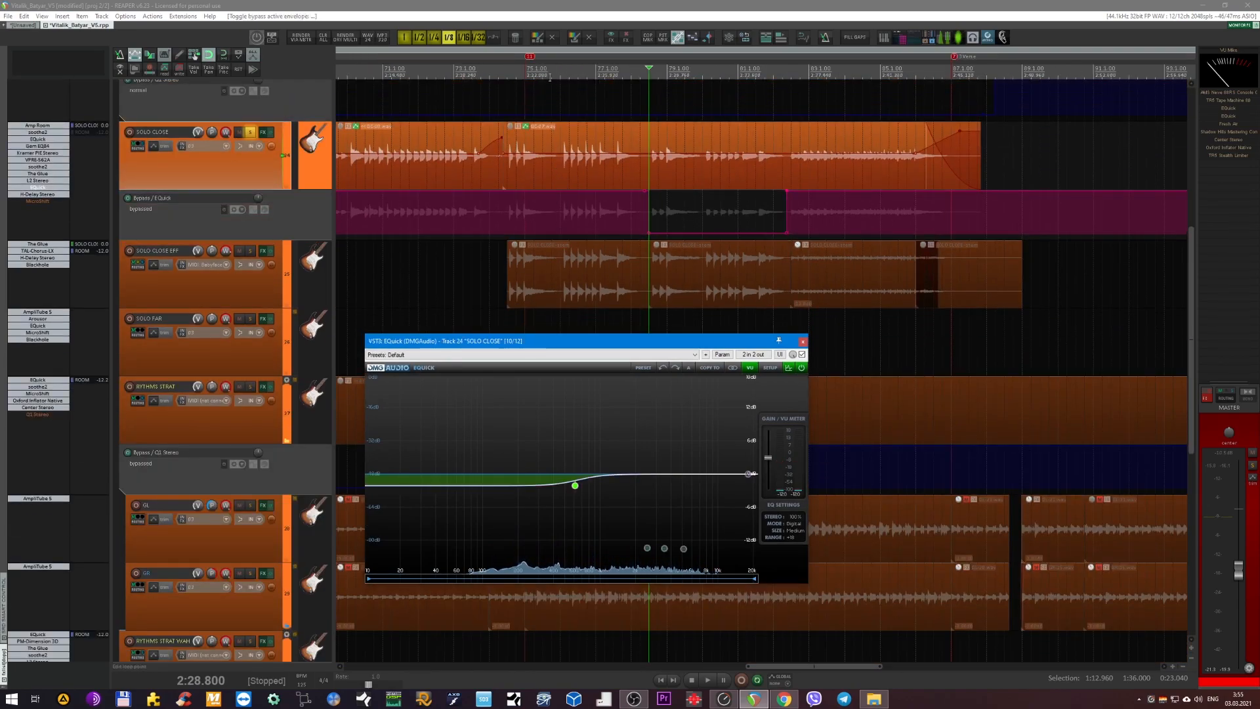
# Set the playback start just after the marker in mid-solo, play SOLO CLOSE and close the EQuick window.
pyautogui.click(551, 72)
pyautogui.press('space')
pyautogui.click(804, 343)
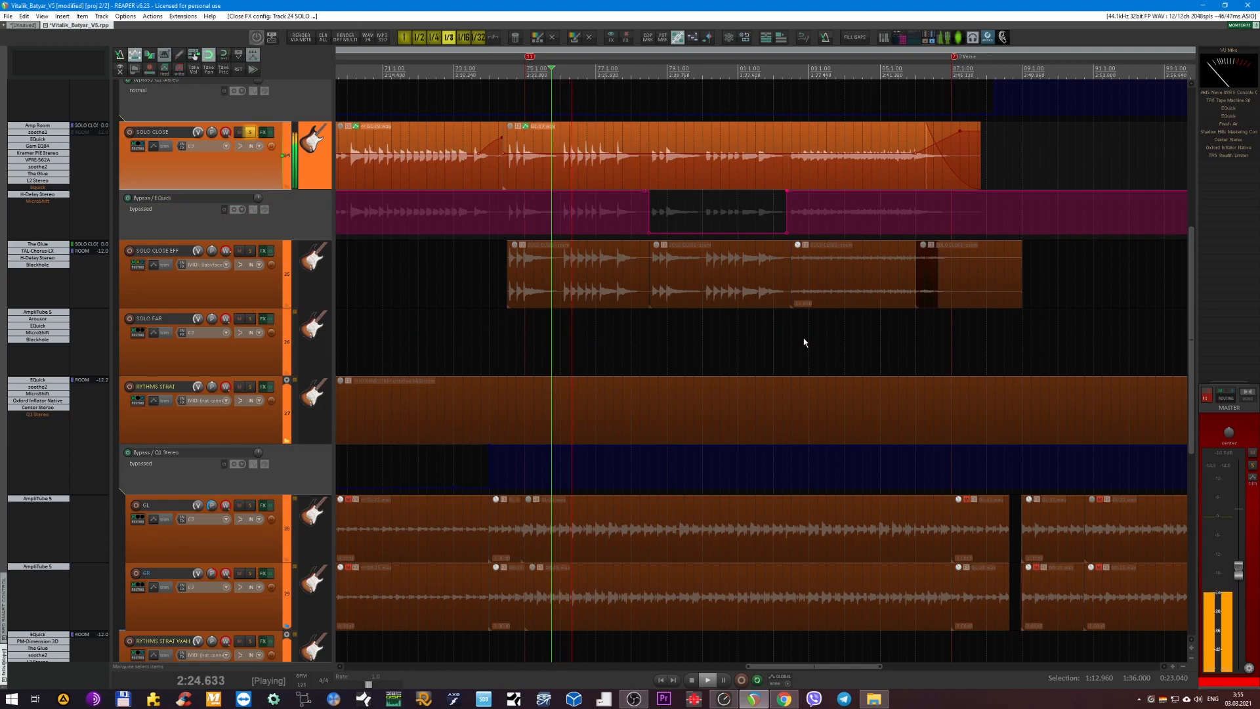
pyautogui.keyDown('ctrl'); pyautogui.scroll(3, 134, 164); pyautogui.keyUp('ctrl')
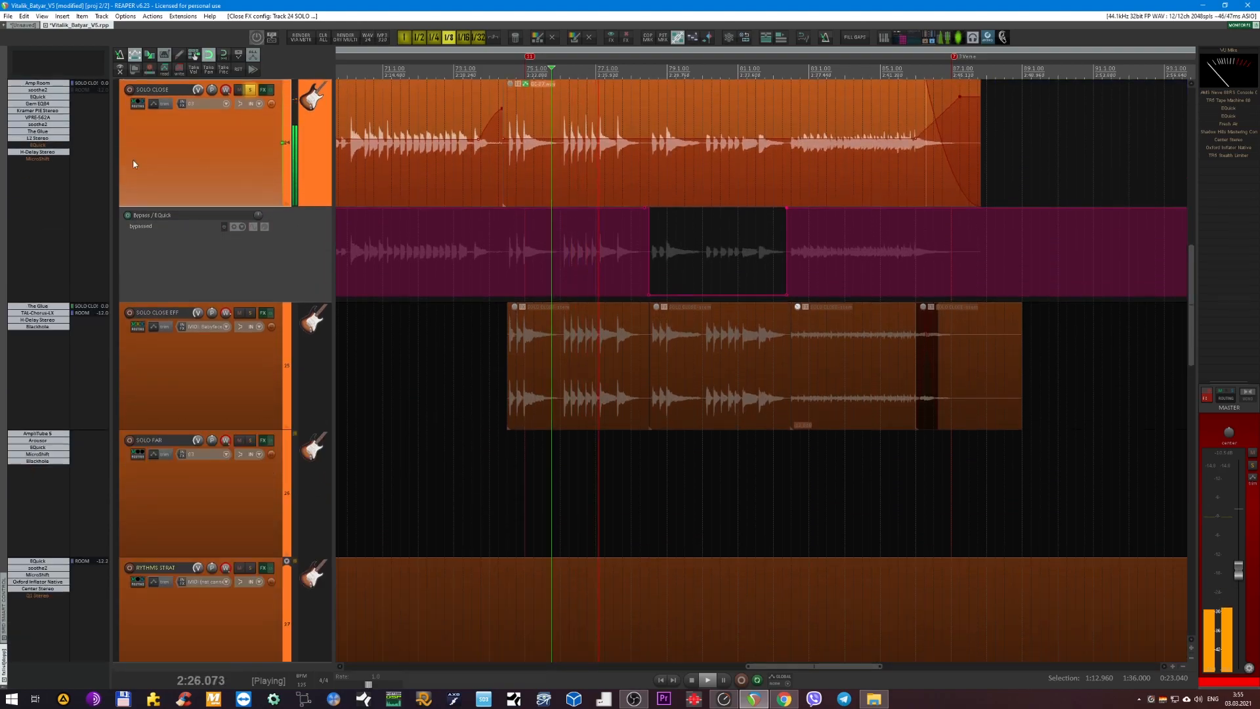
# Re-enable MicroShift on SOLO CLOSE, open its window and play the track from near the SOLO marker.
pyautogui.keyDown('shift'); pyautogui.click(48, 159); pyautogui.keyUp('shift')
pyautogui.click(47, 159)
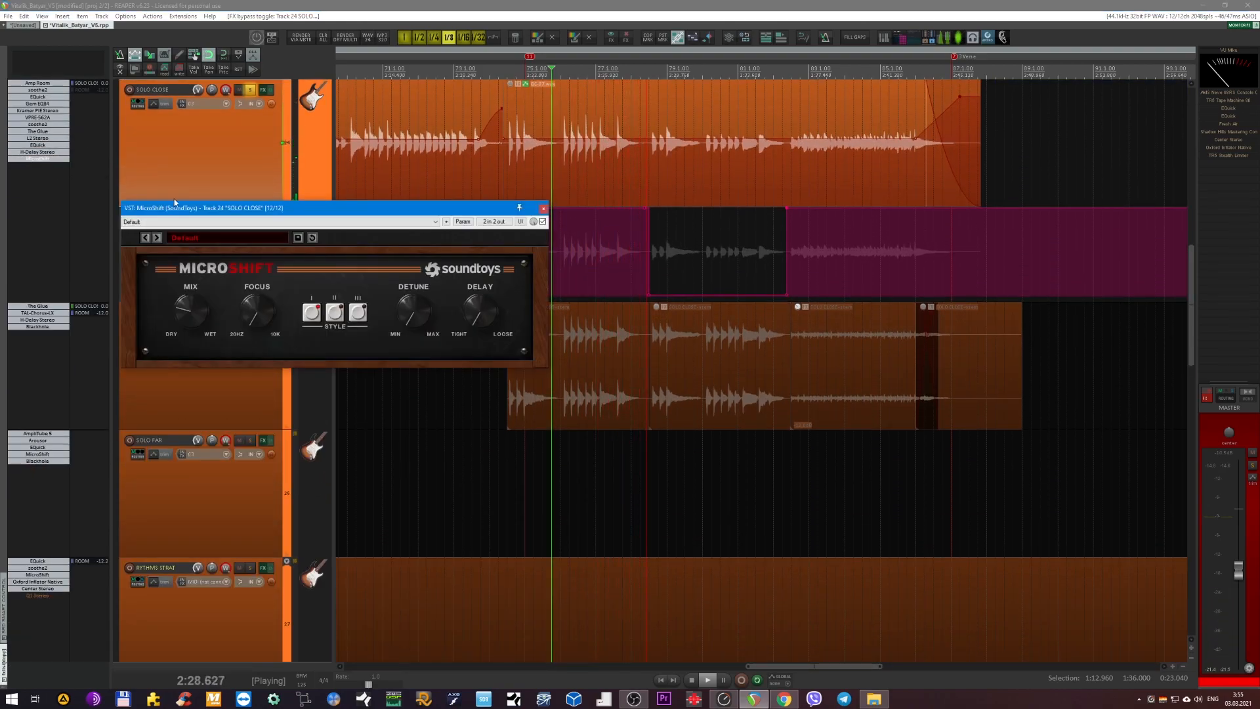
pyautogui.scroll(-2, 526, 119)
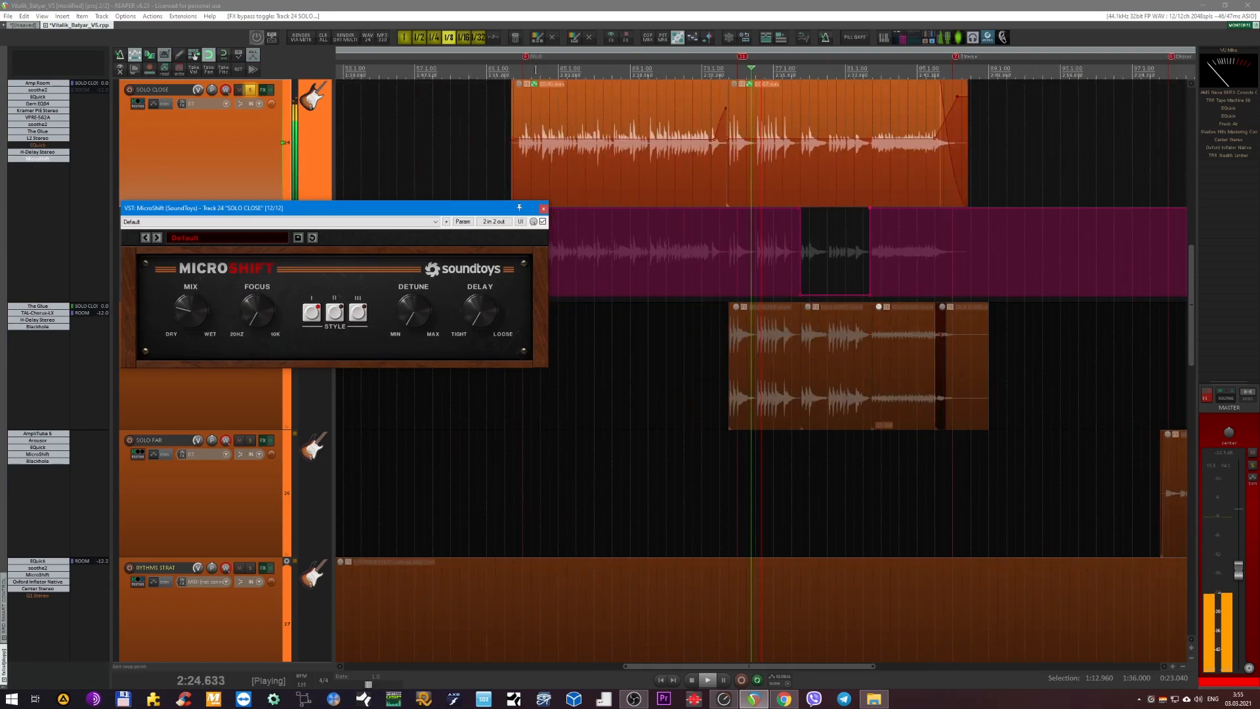
pyautogui.click(531, 121)
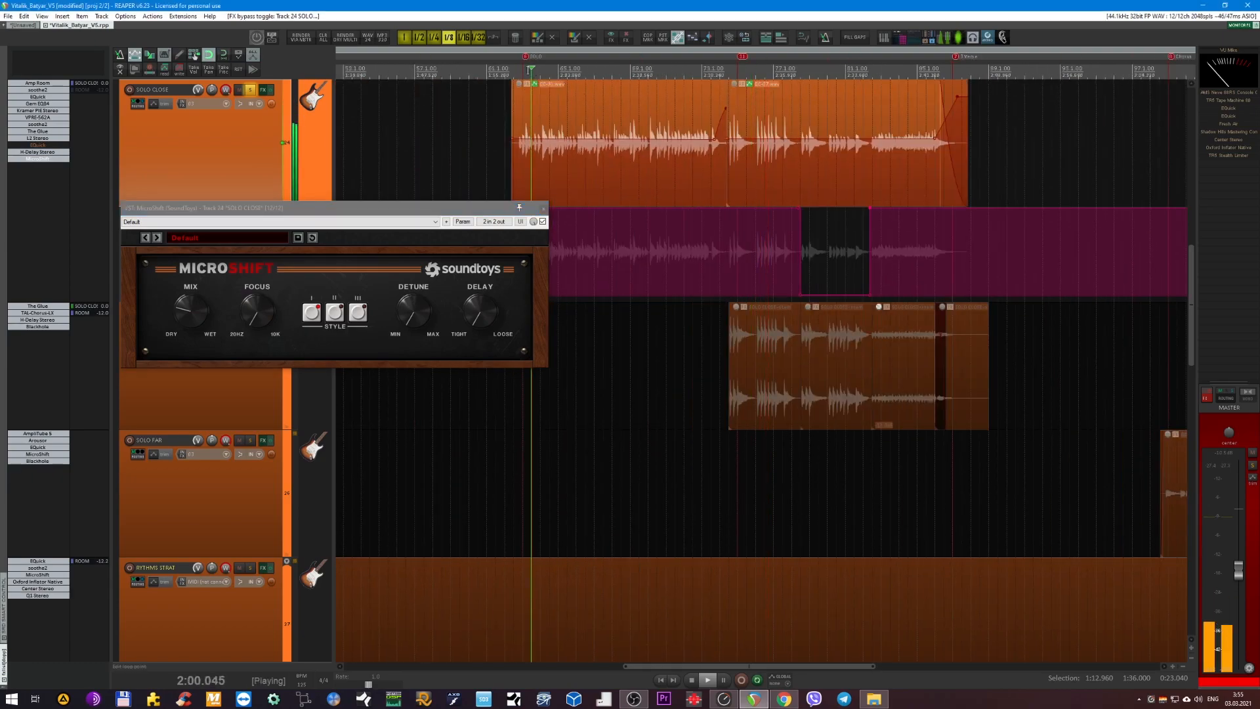
# Bypass and re-enable MicroShift during playback to compare the sound, and close its window.
pyautogui.click(542, 222)
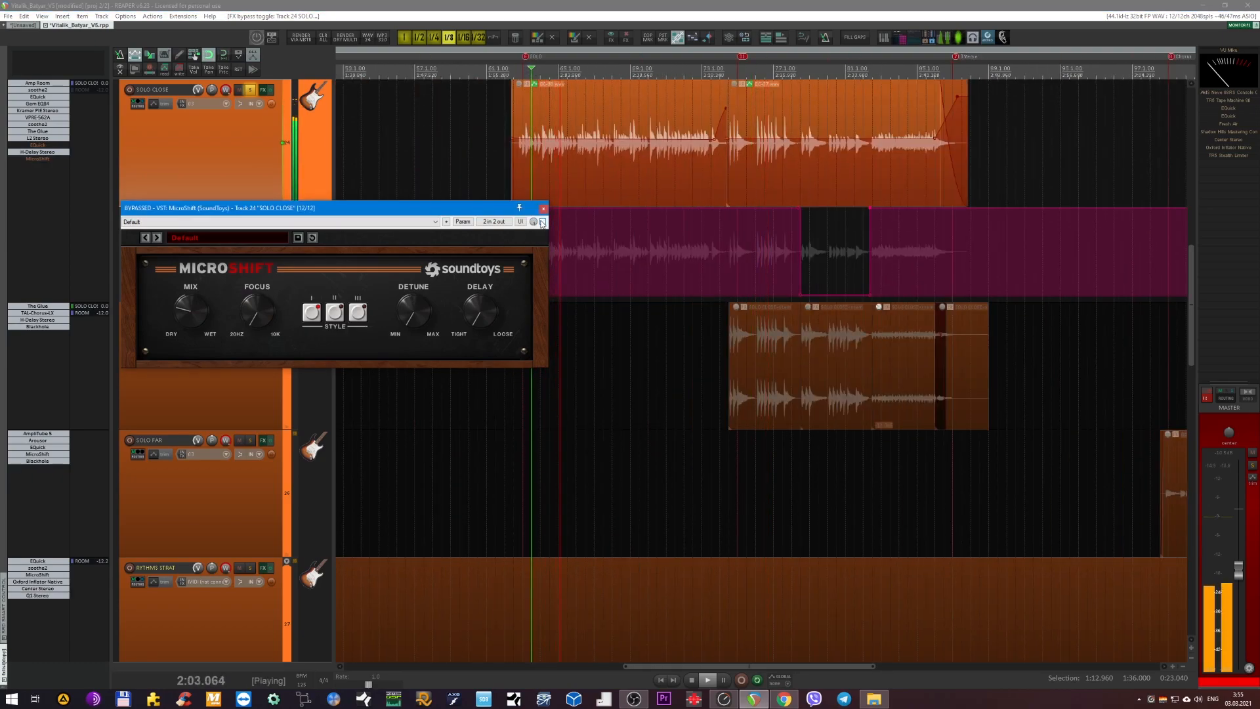
pyautogui.click(542, 222)
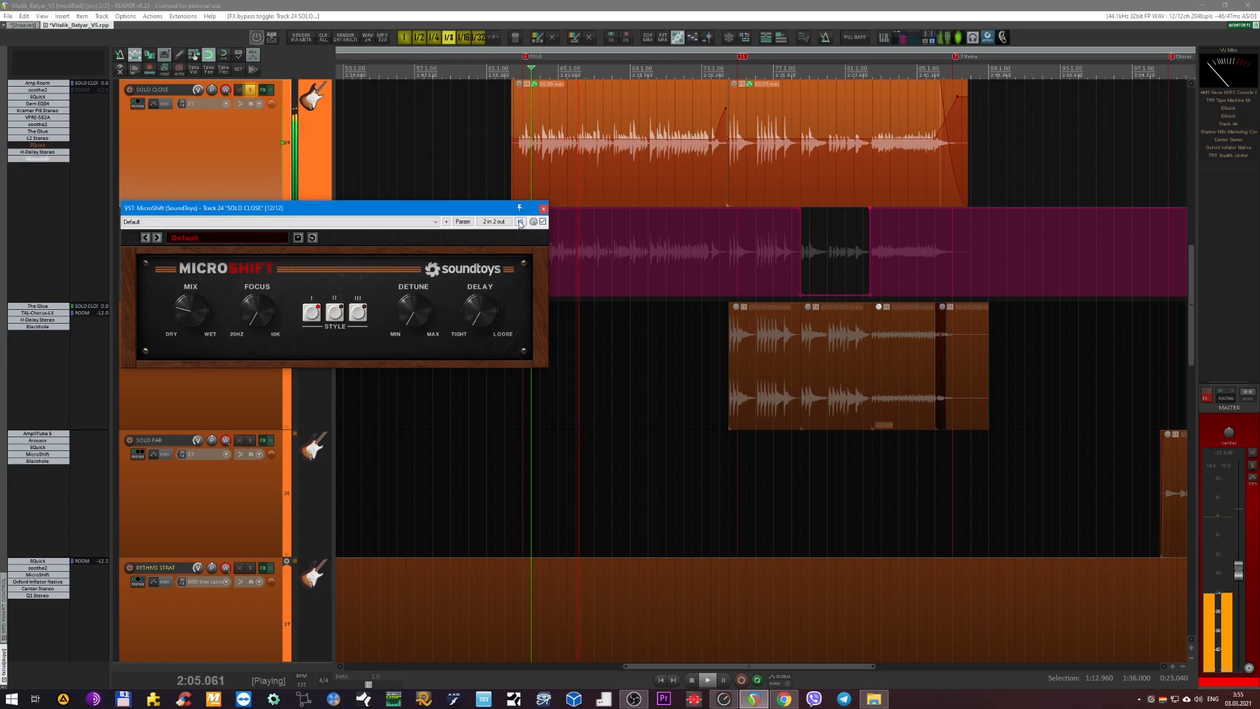
pyautogui.click(543, 208)
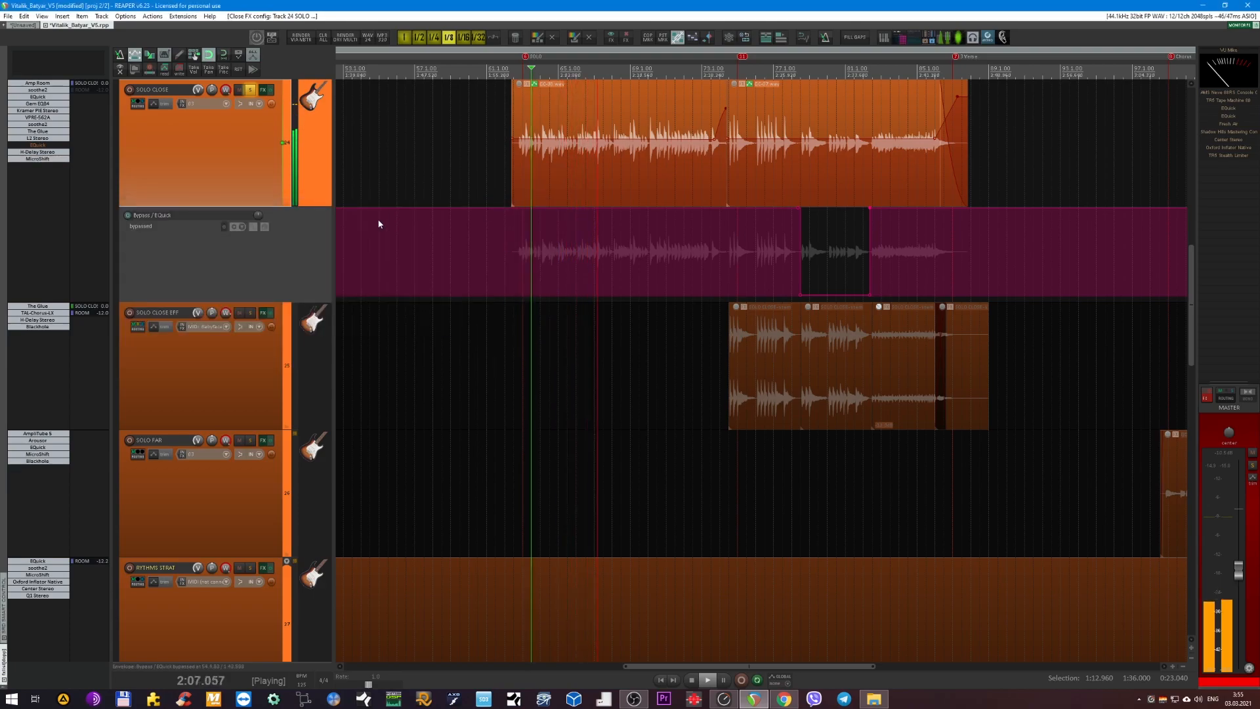
# Hide all track envelopes and unsolo SOLO CLOSE to hear it within the full mix.
pyautogui.press('e')
pyautogui.scroll(-4, 464, 233)
pyautogui.scroll(1, 427, 250)
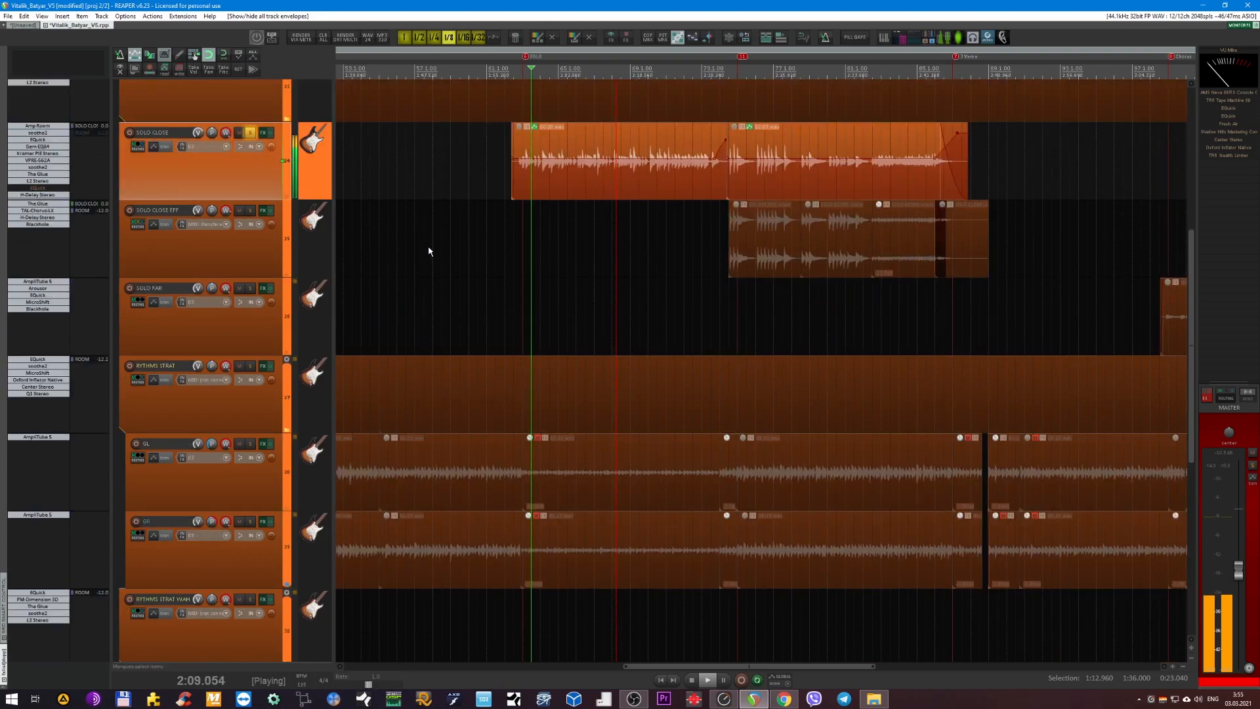
pyautogui.scroll(-2, 427, 244)
pyautogui.scroll(4, 354, 191)
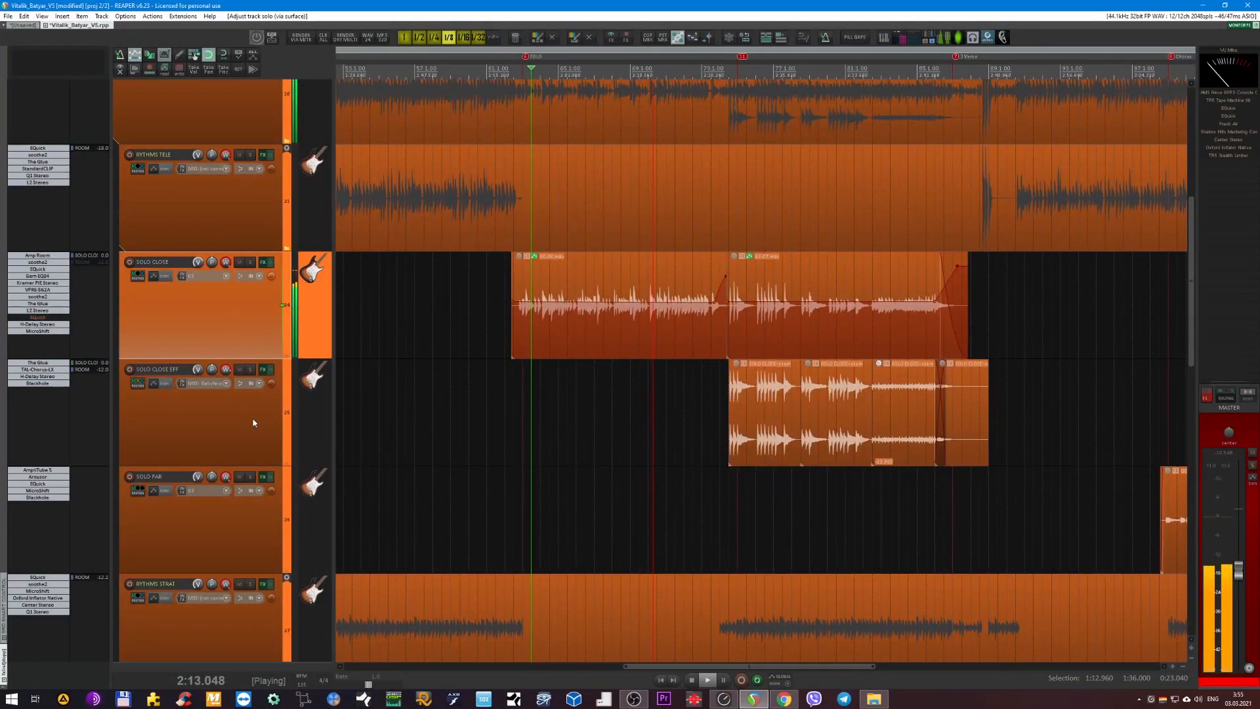
# Stop playback, solo and unsolo SOLO CLOSE EFF, and solo SOLO CLOSE again.
pyautogui.click(247, 425)
pyautogui.press('space')
pyautogui.press('F6')
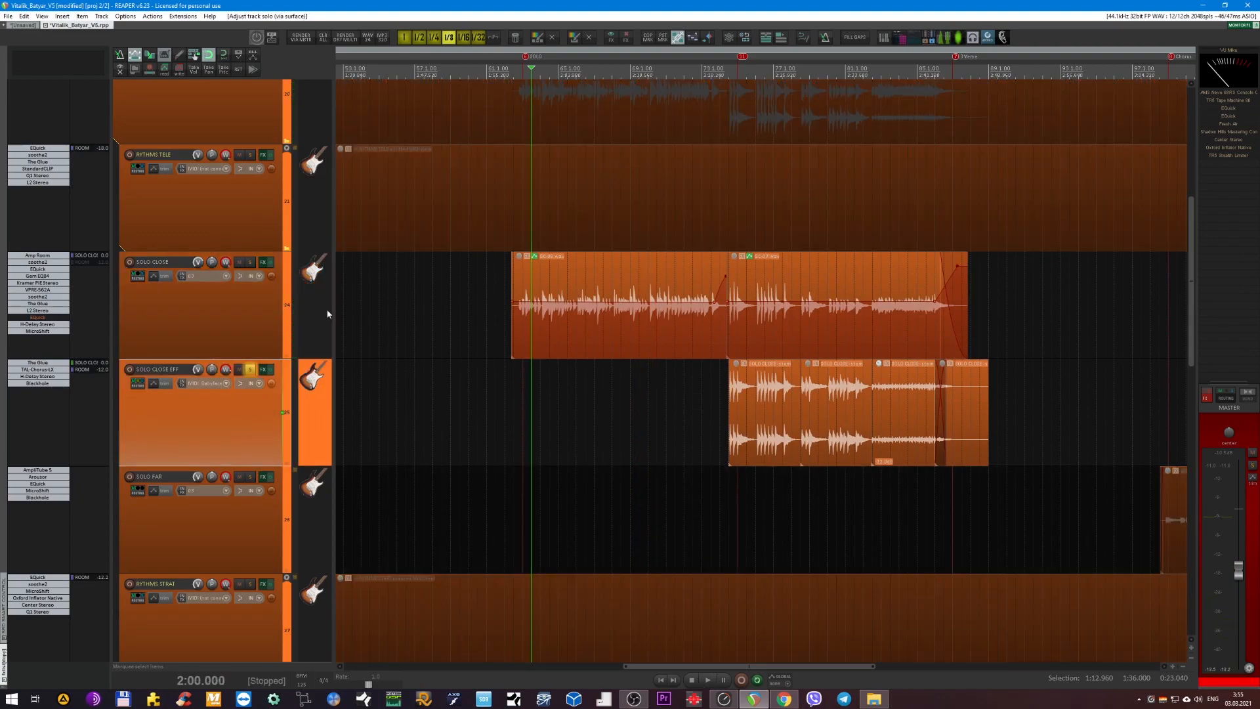
pyautogui.press('F6')
pyautogui.click(225, 333)
pyautogui.press('F6')
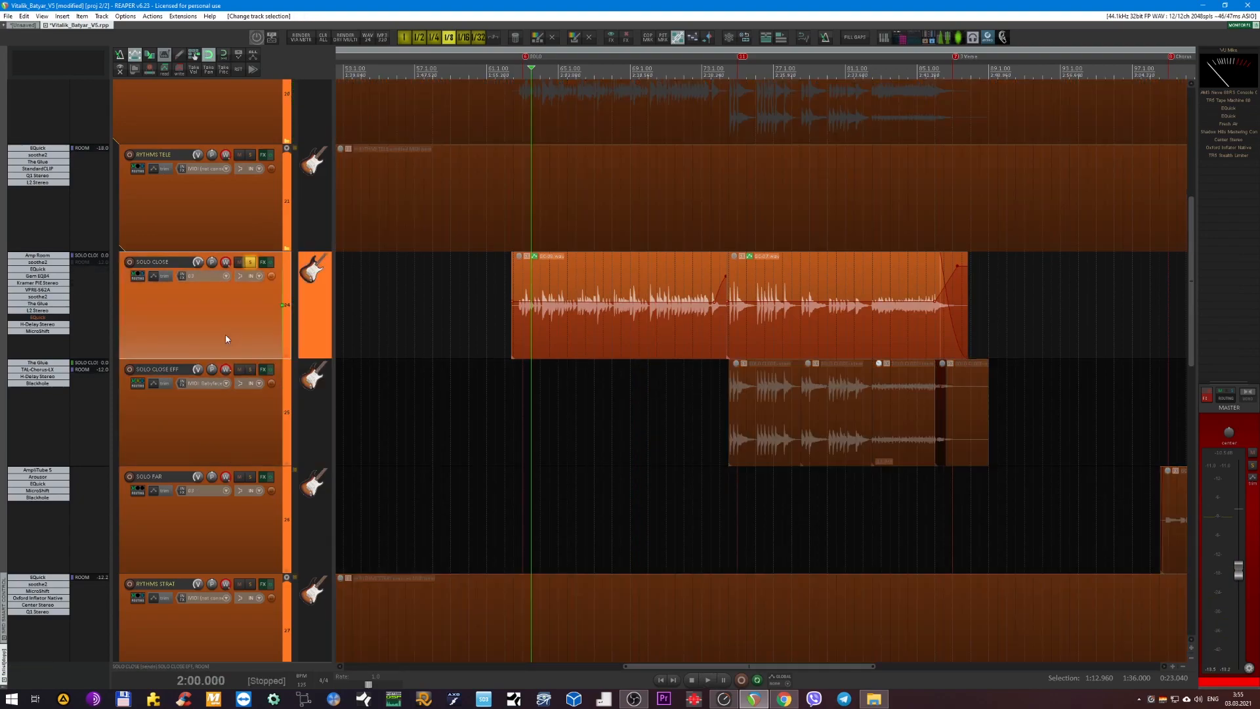
# Play SOLO CLOSE, unmute its send to ROOM during playback, and stop.
pyautogui.scroll(4, 501, 261)
pyautogui.press('space')
pyautogui.click(88, 264)
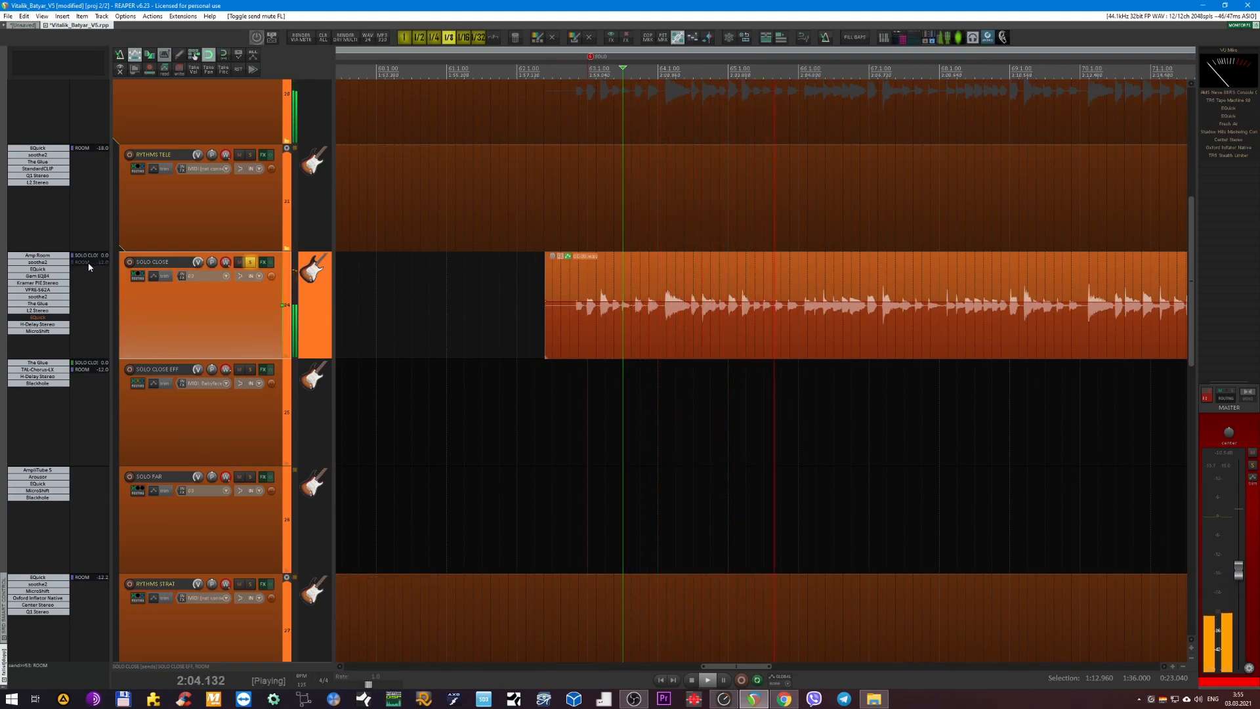
pyautogui.press('space')
# Unsolo the SOLO CLOSE guitar track.
pyautogui.scroll(-4, 505, 314)
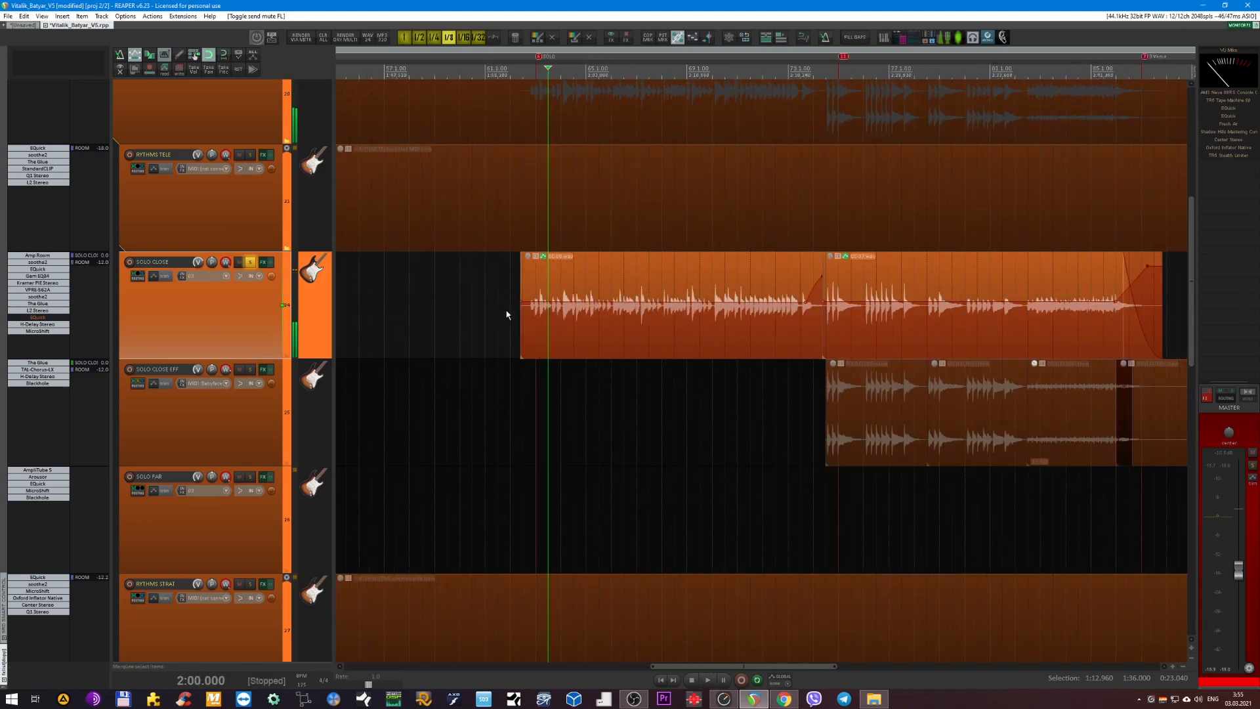
pyautogui.hscroll(4, 524, 315)
pyautogui.press('F6')
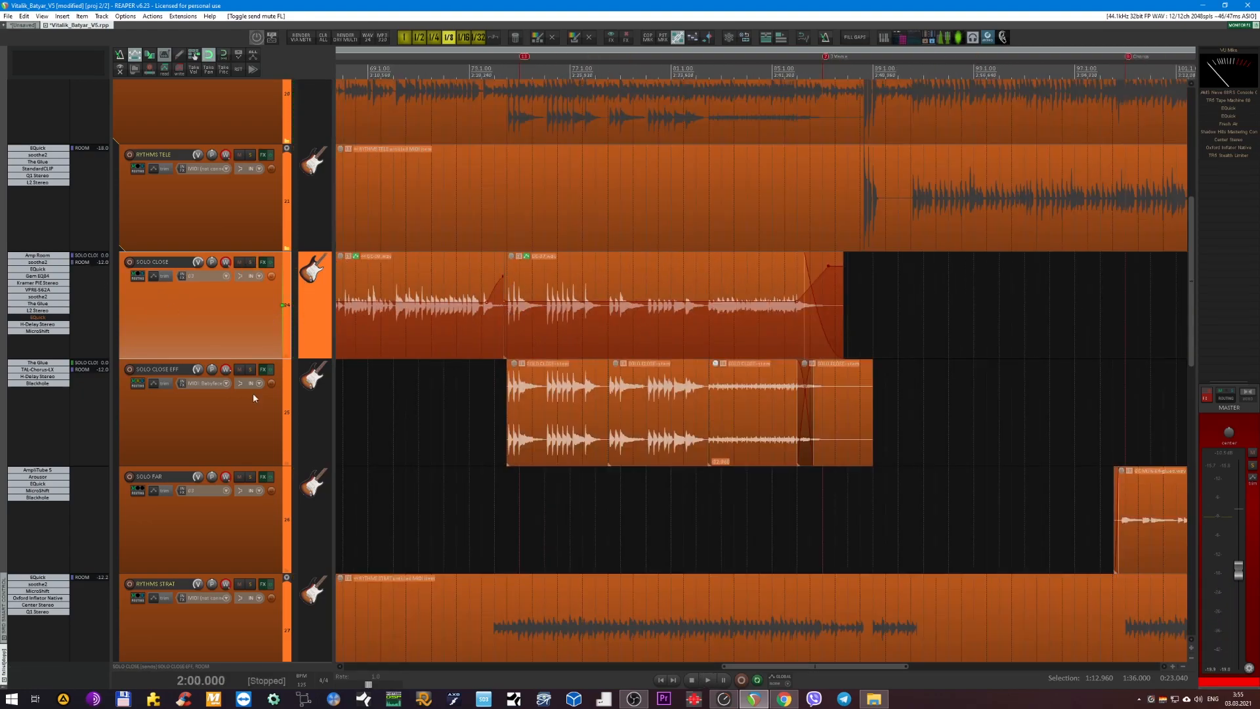
# Solo the SOLO CLOSE EFF track and play it from the start of its first item.
pyautogui.click(257, 405)
pyautogui.press('F6')
pyautogui.press('space')
pyautogui.click(508, 84)
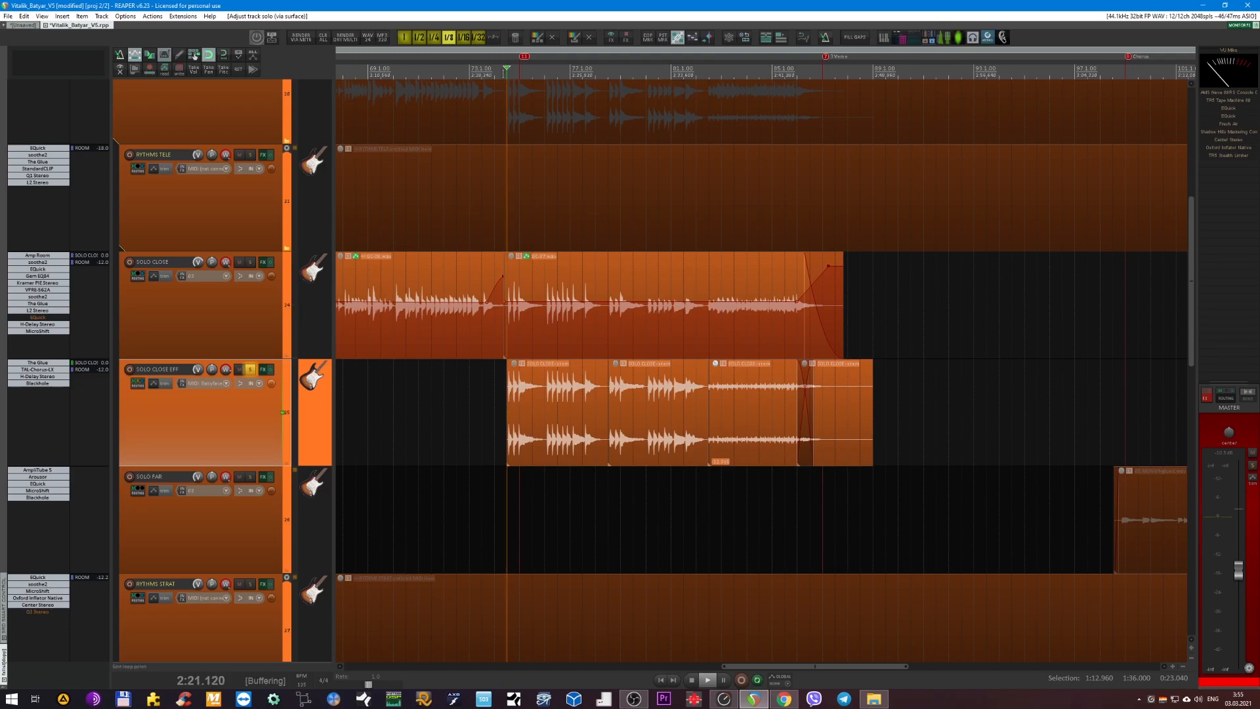
pyautogui.press('space')
pyautogui.scroll(-2, 546, 263)
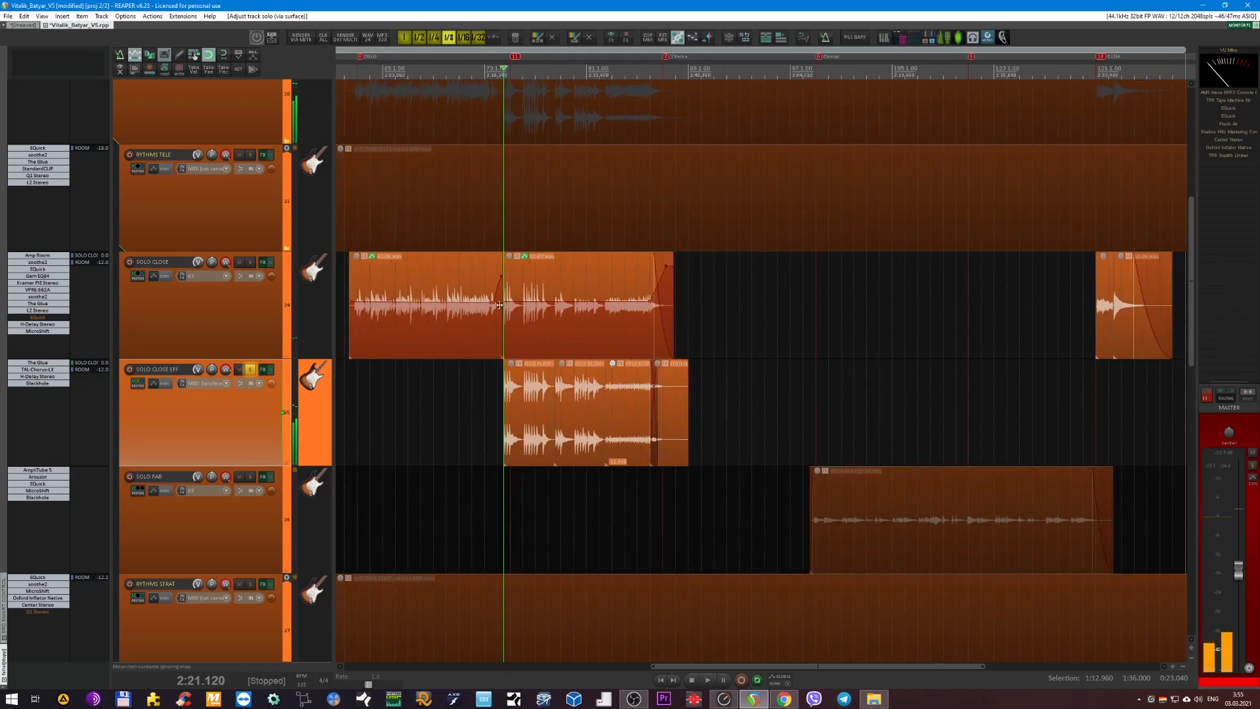
pyautogui.press('space')
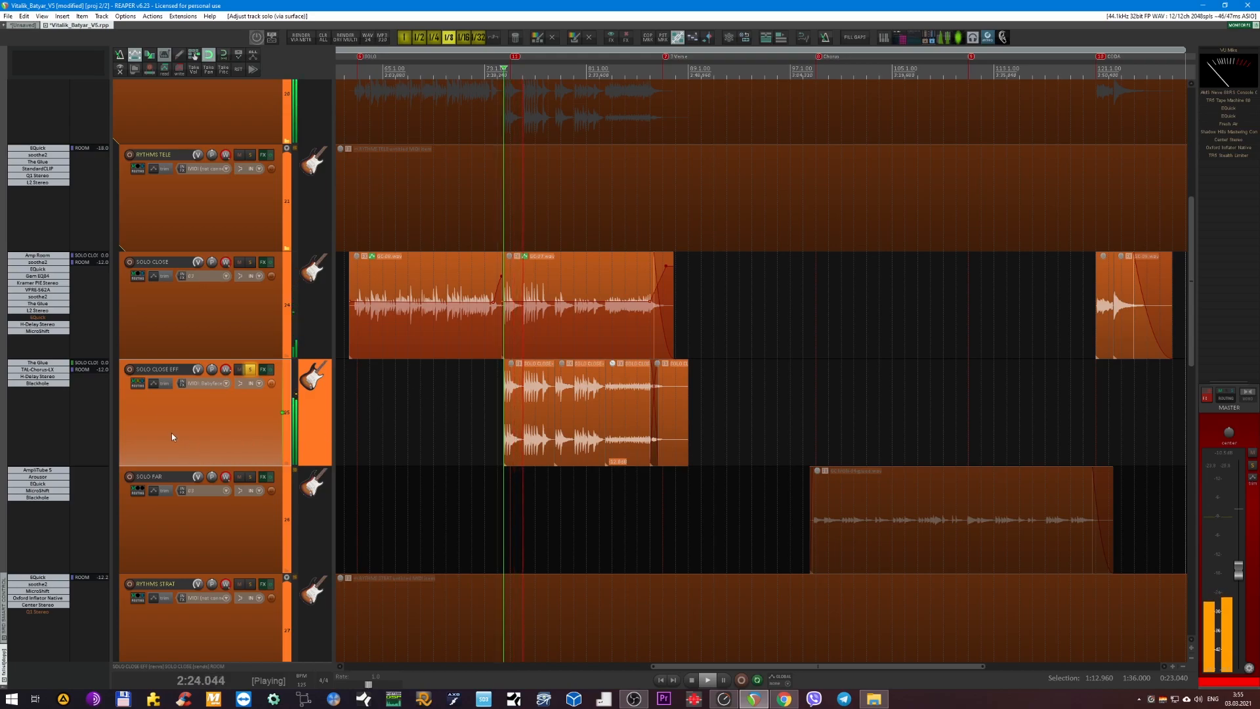
# Bypass Blackhole, H-Delay Stereo, TAL-Chorus-LX and The Glue on SOLO CLOSE EFF during playback, and stop.
pyautogui.keyDown('shift'); pyautogui.click(40, 385); pyautogui.keyUp('shift')
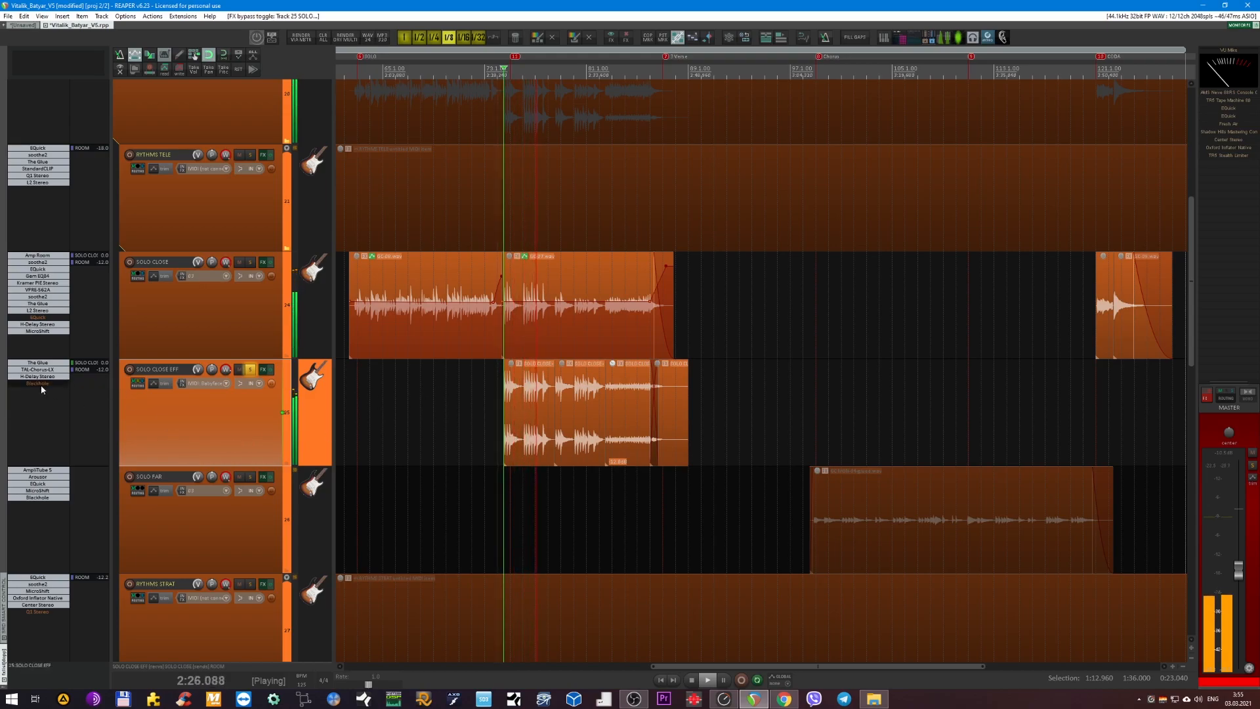
pyautogui.keyDown('shift'); pyautogui.click(40, 378); pyautogui.keyUp('shift')
pyautogui.keyDown('shift'); pyautogui.click(40, 371); pyautogui.keyUp('shift')
pyautogui.keyDown('shift'); pyautogui.click(39, 362); pyautogui.keyUp('shift')
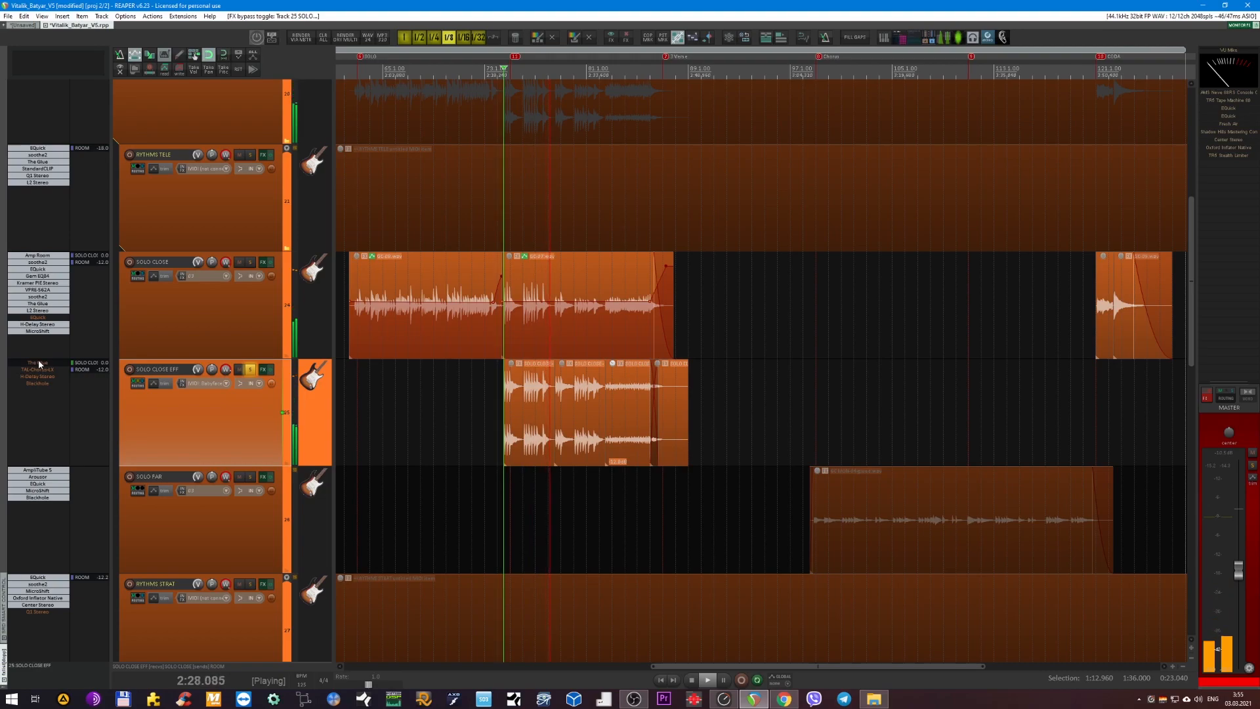
pyautogui.press('space')
# Examine the SOLO CLOSE EFF items and compare them with the matching solo item on SOLO CLOSE.
pyautogui.scroll(6, 549, 371)
pyautogui.hscroll(-2, 522, 380)
pyautogui.scroll(4, 518, 375)
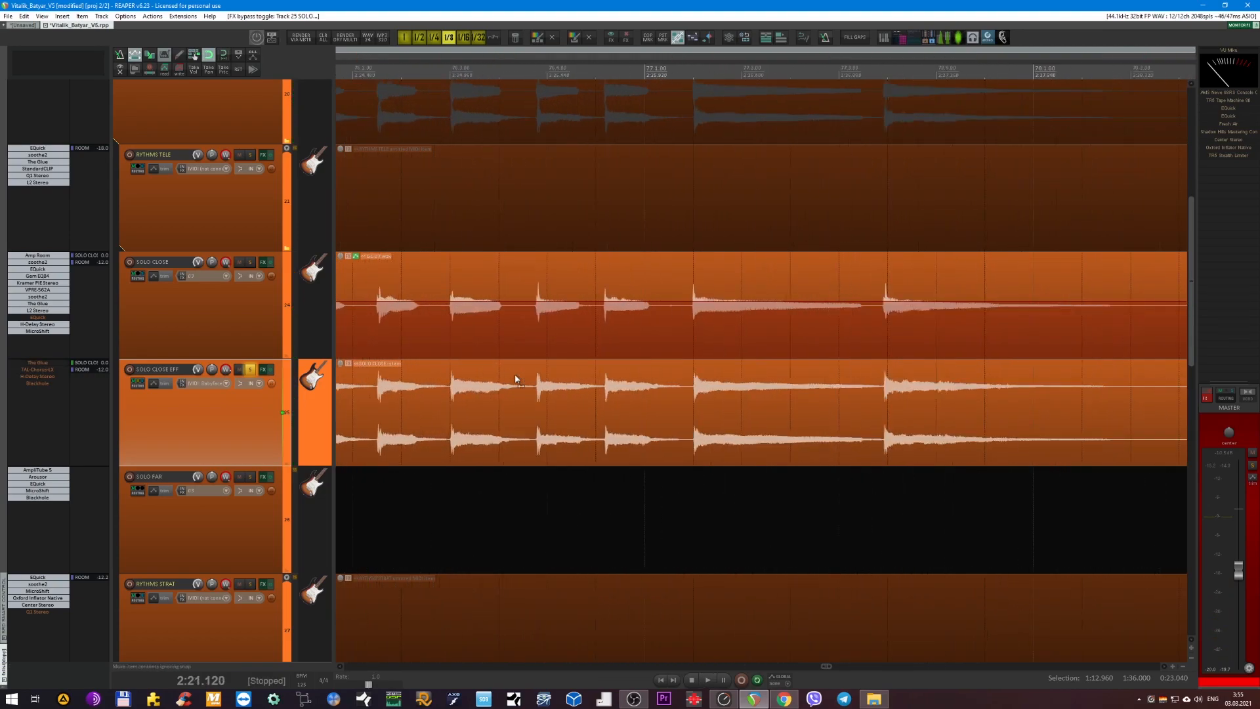
pyautogui.scroll(-5, 538, 371)
pyautogui.click(229, 342)
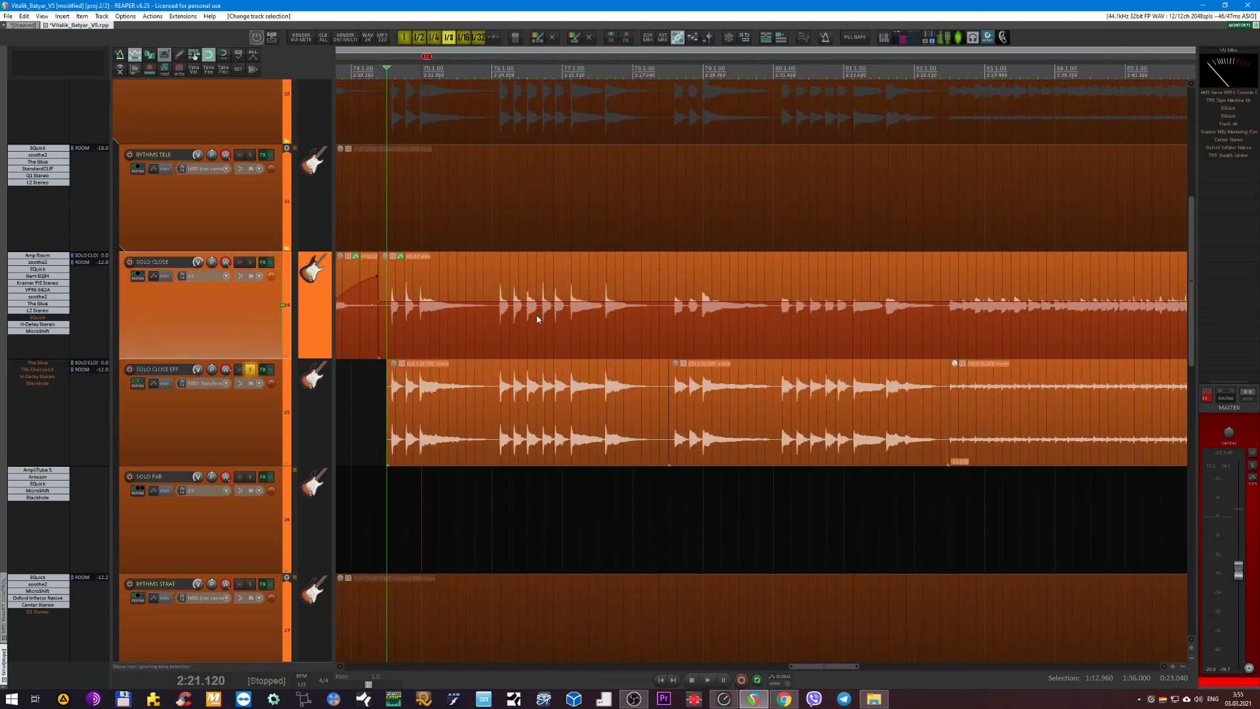
pyautogui.scroll(-6, 590, 325)
pyautogui.click(561, 310)
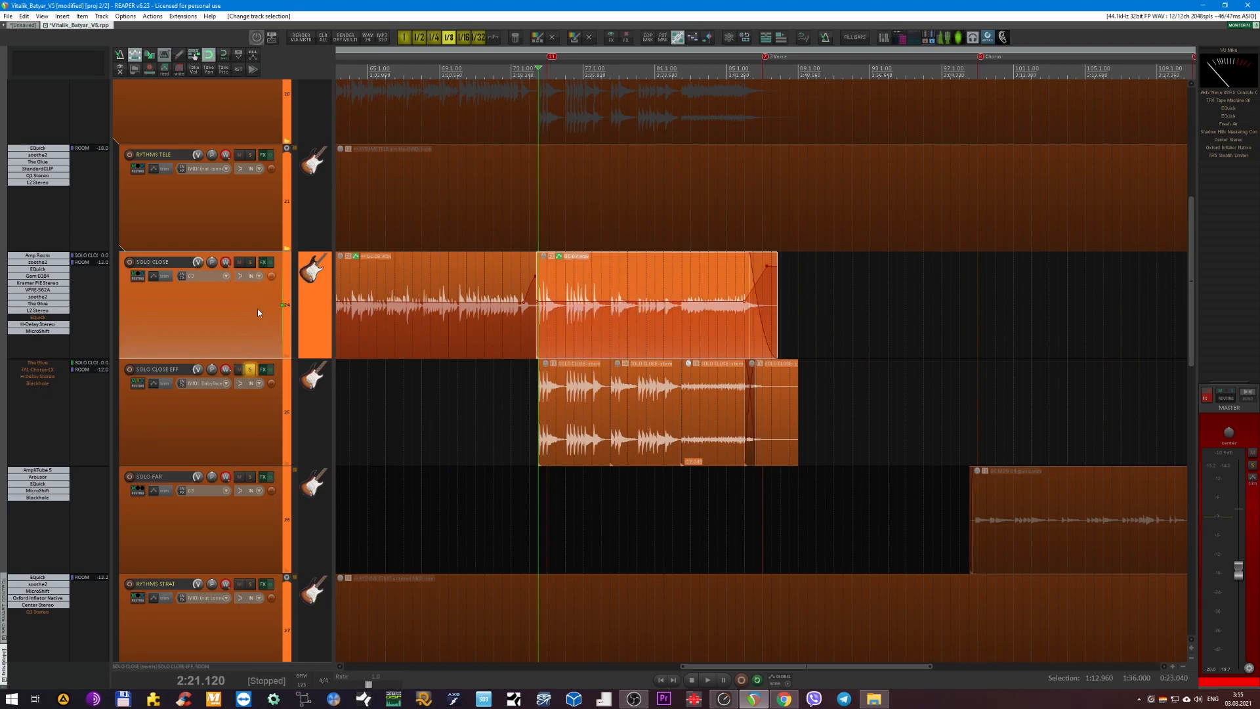
pyautogui.click(243, 412)
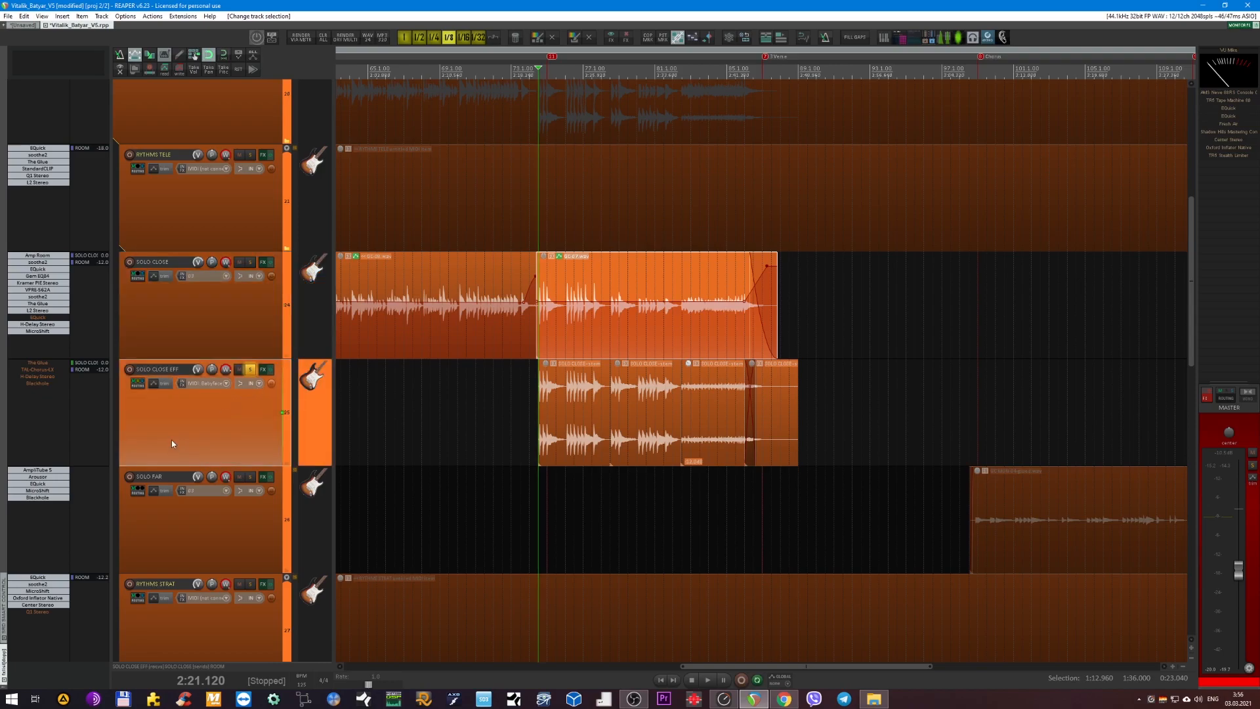
# Enable The Glue on SOLO CLOSE EFF, show its settings clear of the solo's start, and audition it briefly.
pyautogui.keyDown('shift'); pyautogui.click(36, 365); pyautogui.keyUp('shift')
pyautogui.click(35, 365)
pyautogui.press('space')
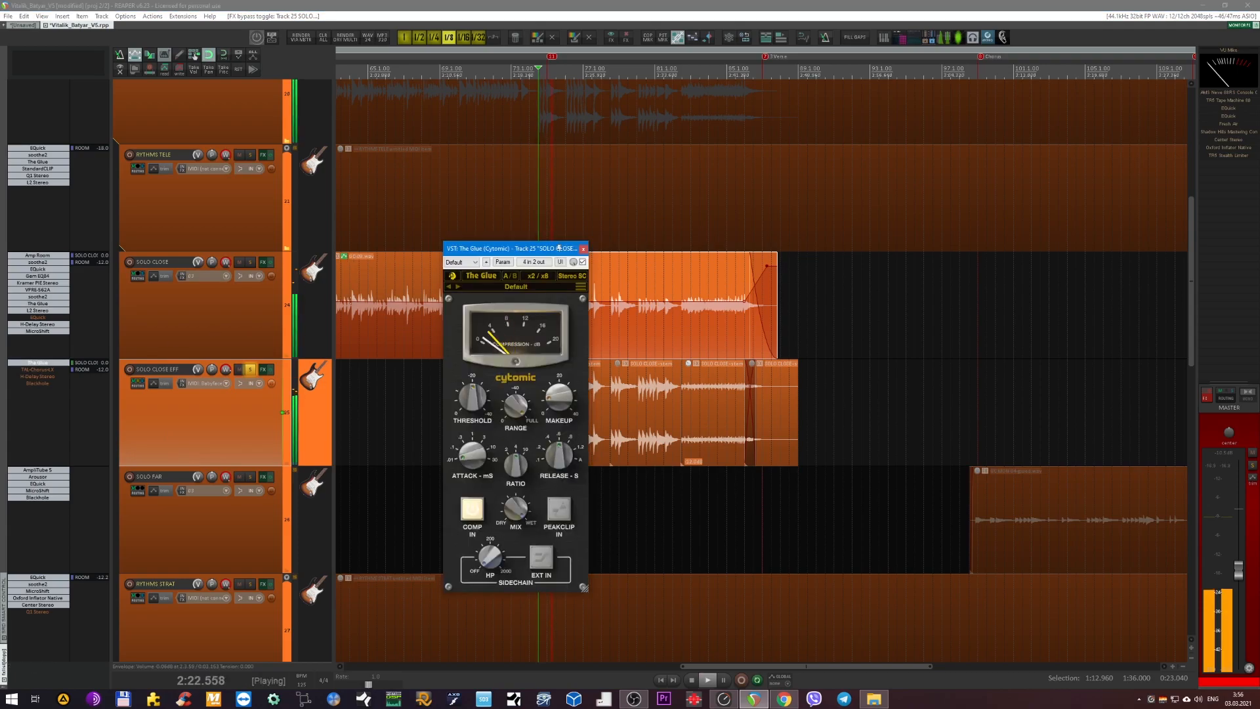
pyautogui.moveTo(472, 247); pyautogui.dragTo(805, 229)
pyautogui.press('space')
pyautogui.scroll(3, 498, 276)
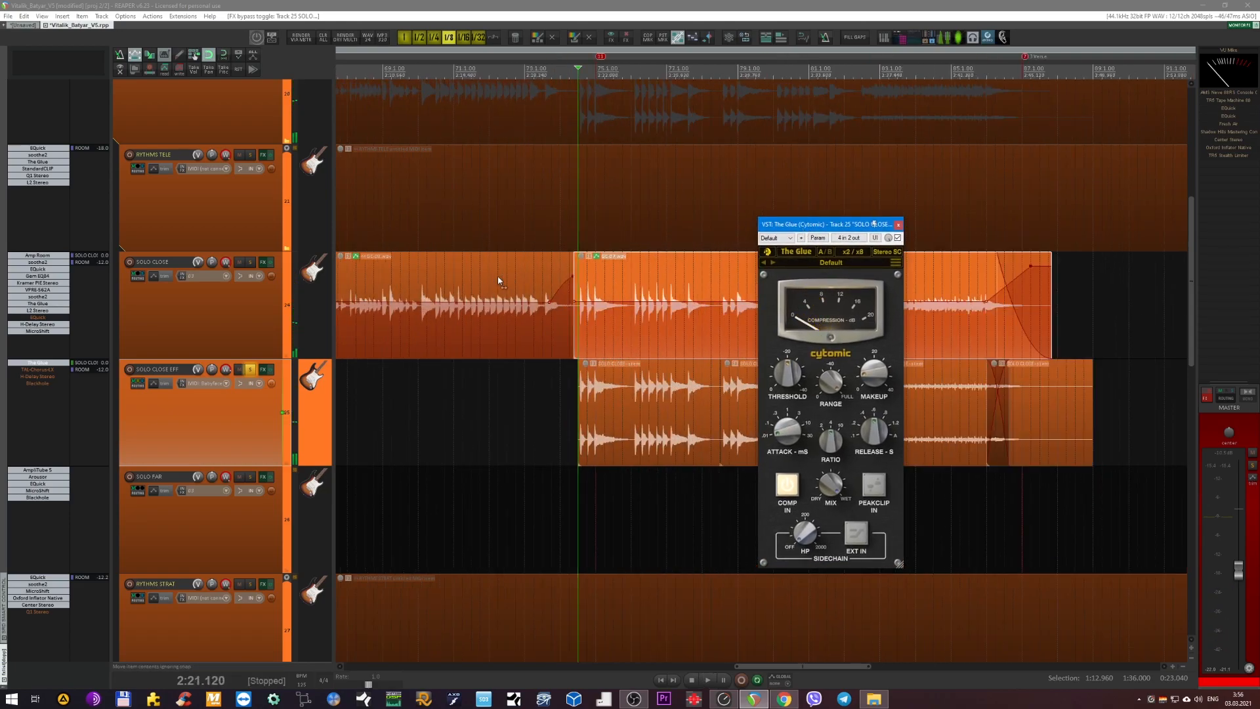
# Play SOLO CLOSE EFF with only The Glue active while watching its compression meter, and stop.
pyautogui.click(251, 318)
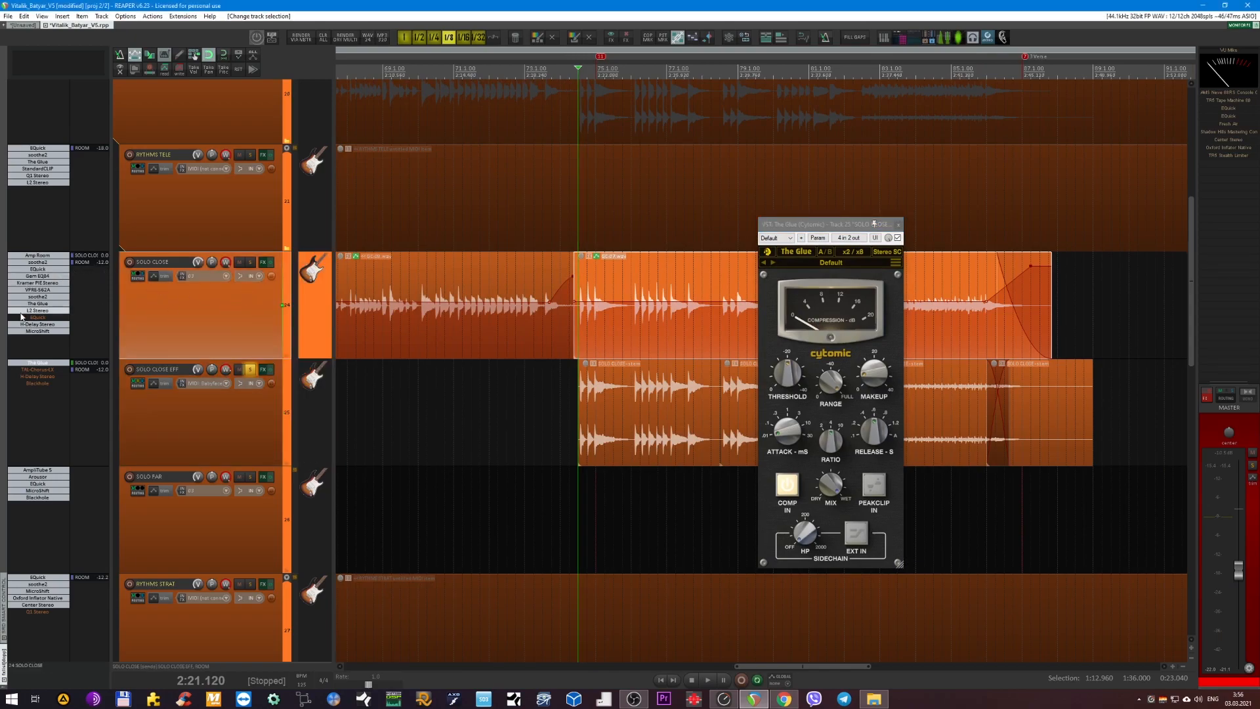
pyautogui.click(243, 437)
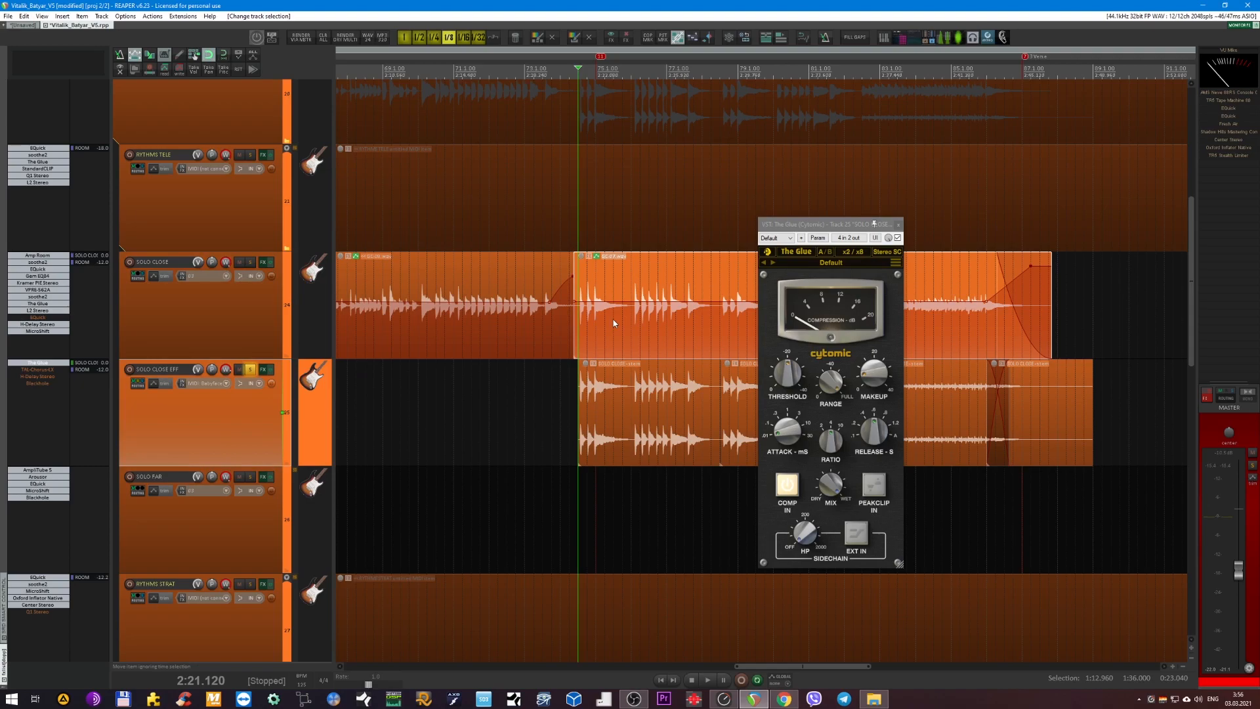
pyautogui.press('space')
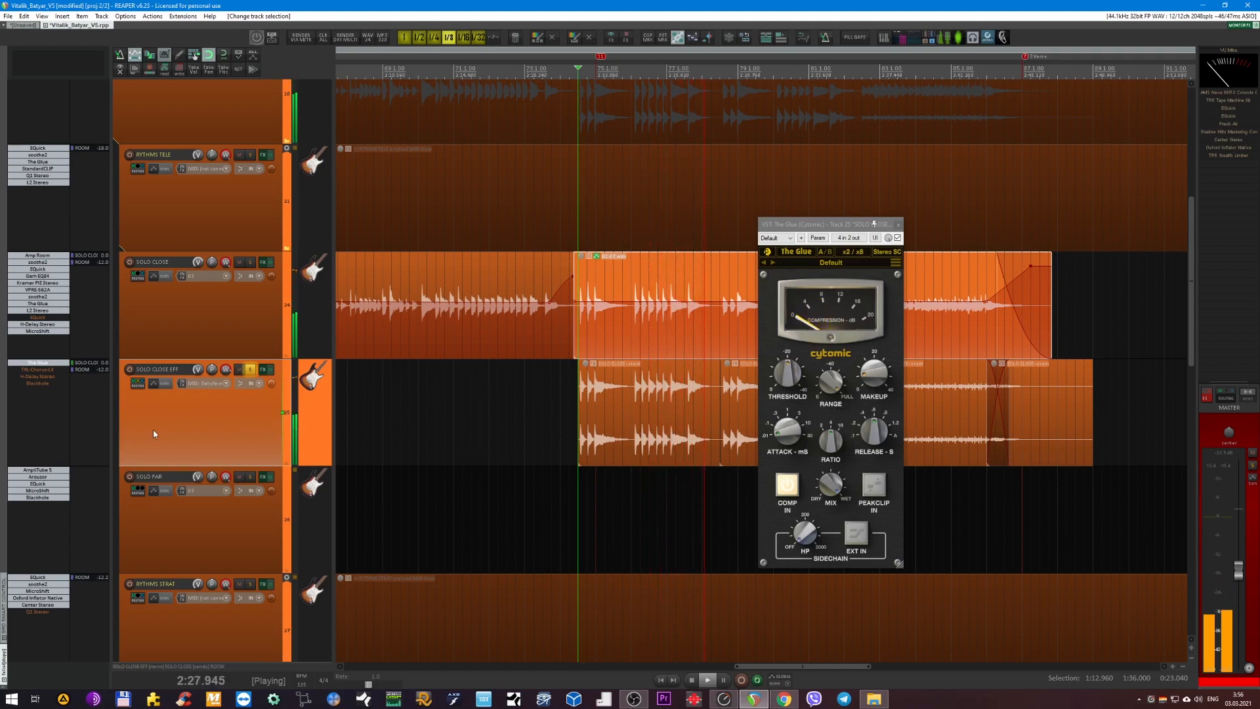
pyautogui.scroll(2, 472, 347)
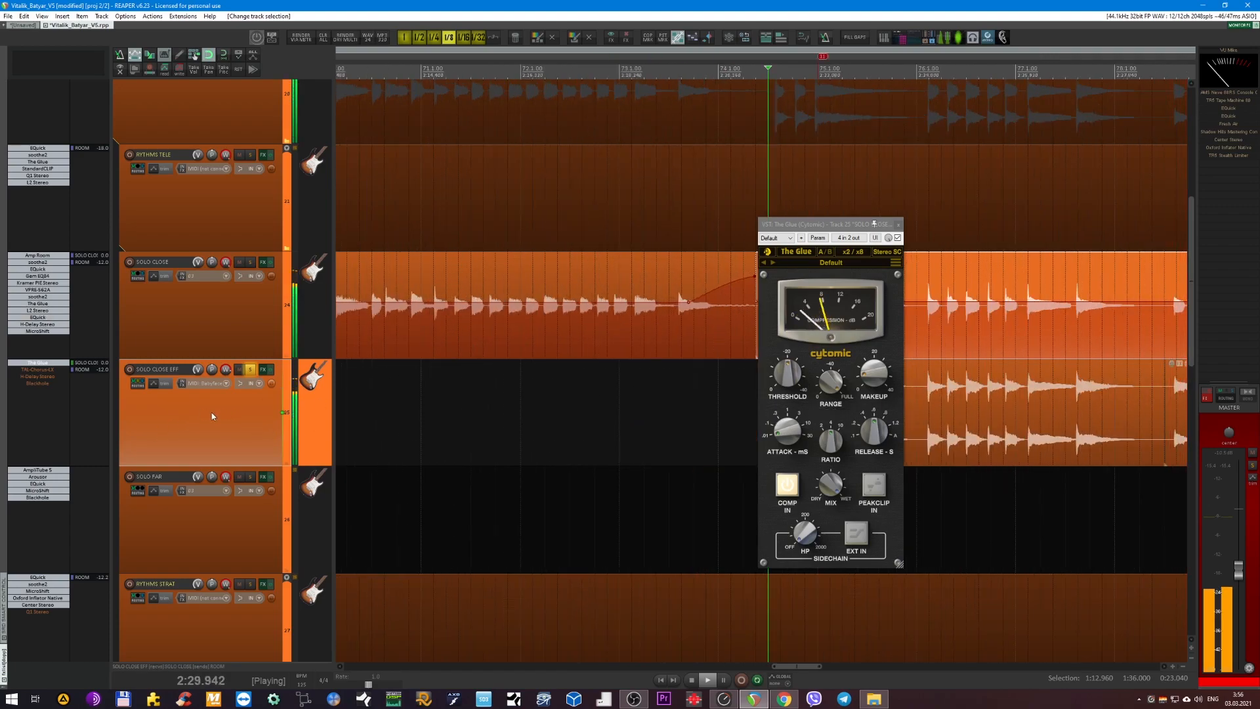
pyautogui.press('space')
# Enable TAL-Chorus-LX on SOLO CLOSE EFF and show its settings during playback, closing The Glue's window.
pyautogui.click(44, 372)
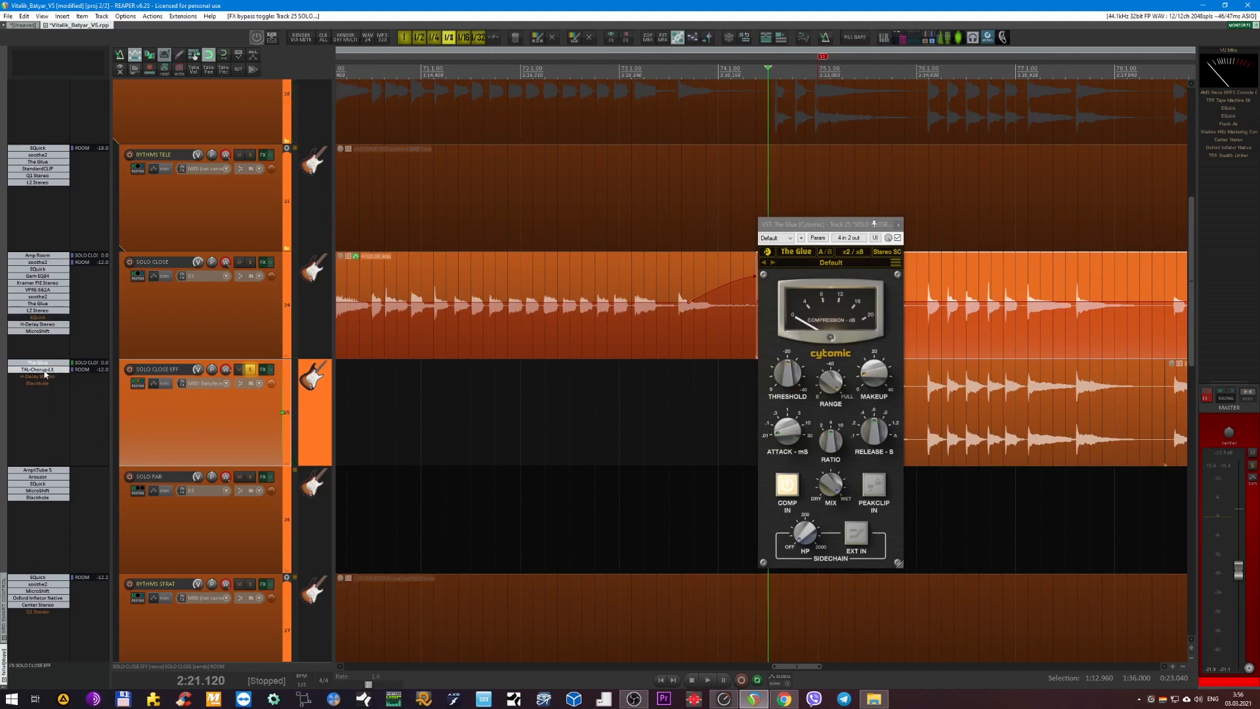
pyautogui.click(44, 372)
pyautogui.press('space')
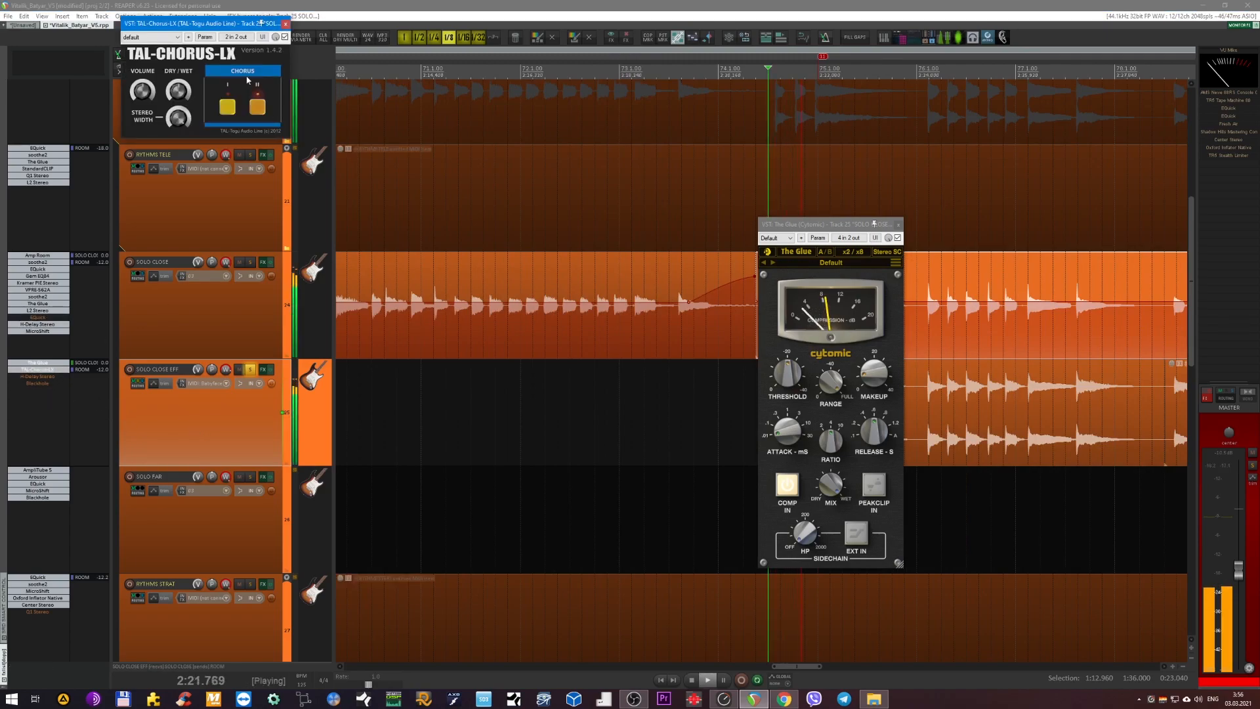
pyautogui.moveTo(211, 29); pyautogui.dragTo(583, 342)
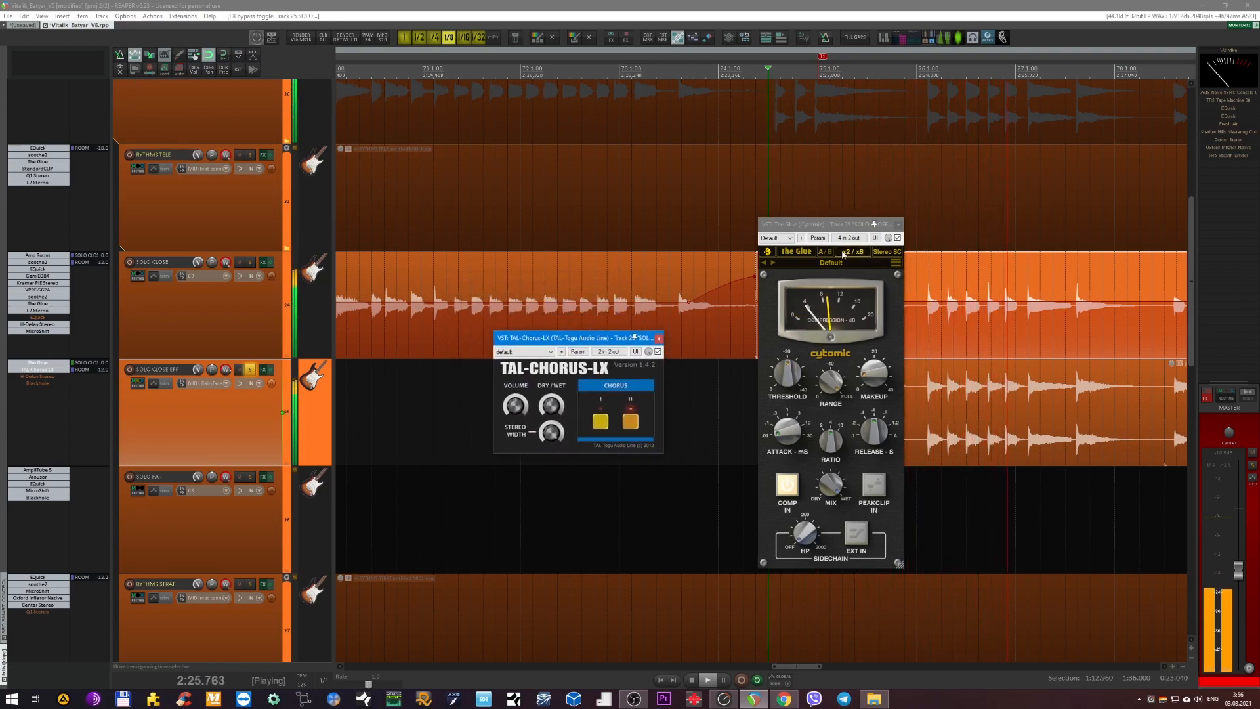
pyautogui.click(898, 224)
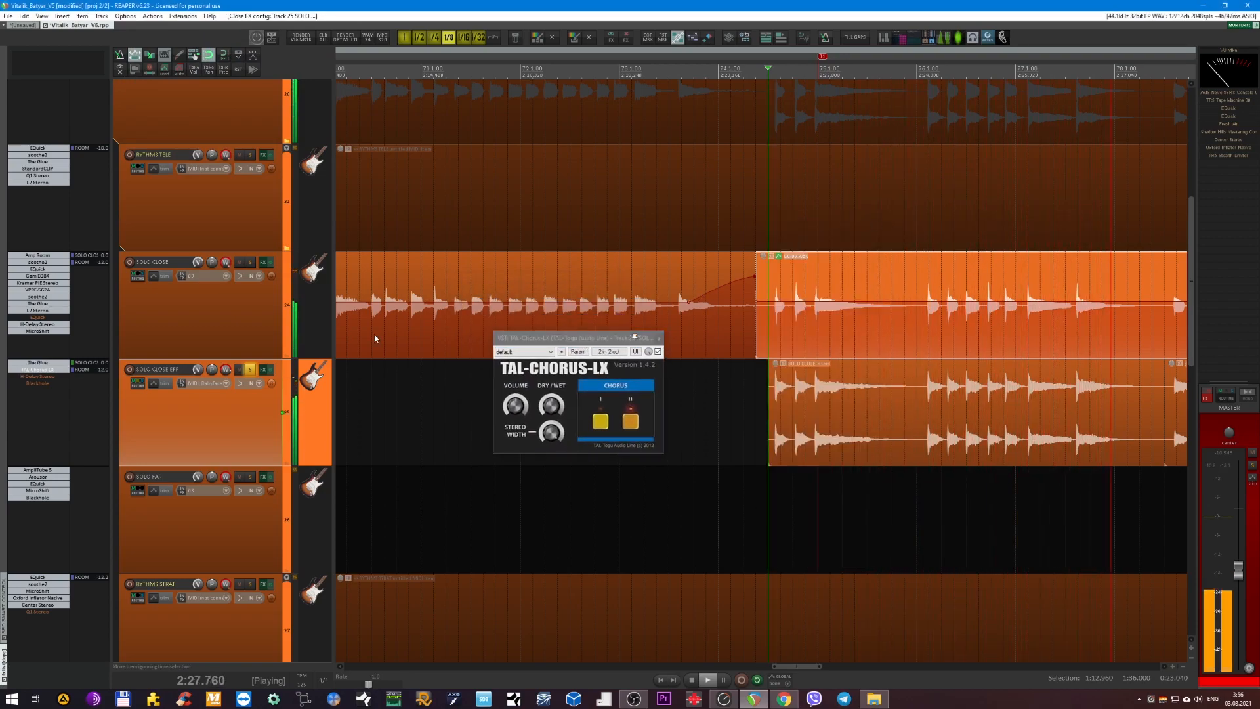
# Enable H-Delay Stereo on SOLO CLOSE EFF, view its settings, and close both open plug-in windows.
pyautogui.keyDown('shift'); pyautogui.click(51, 377); pyautogui.keyUp('shift')
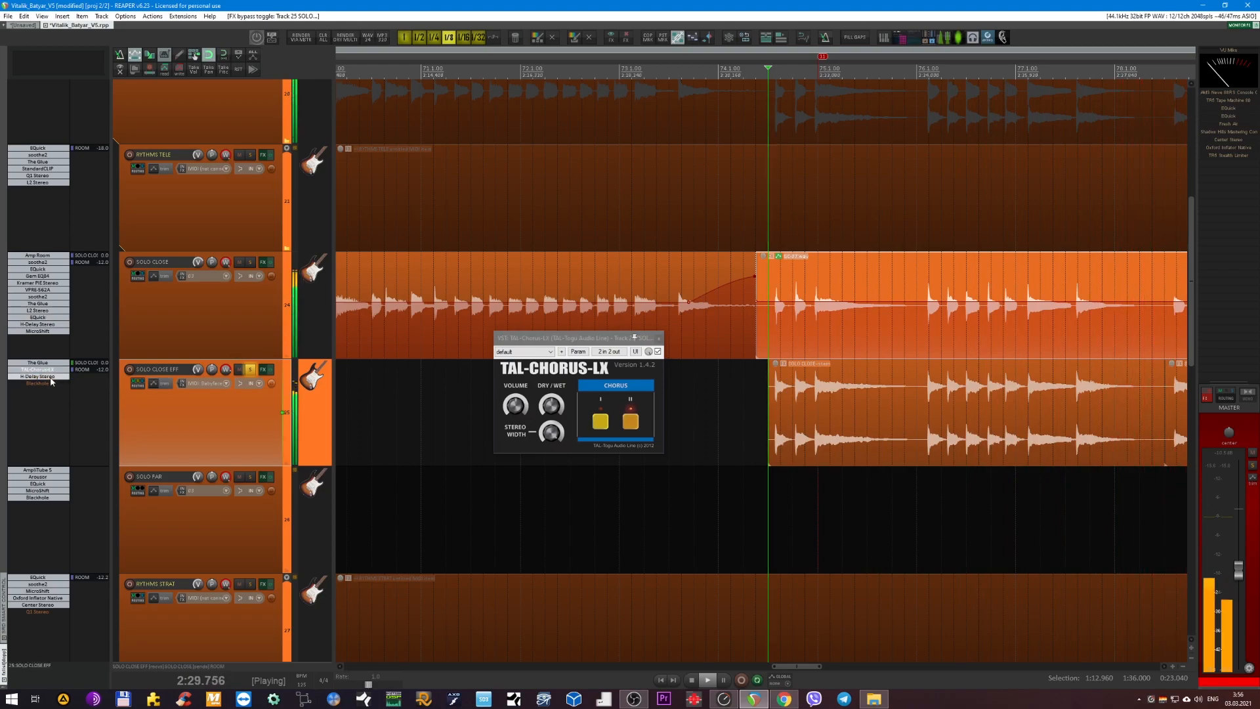
pyautogui.click(52, 378)
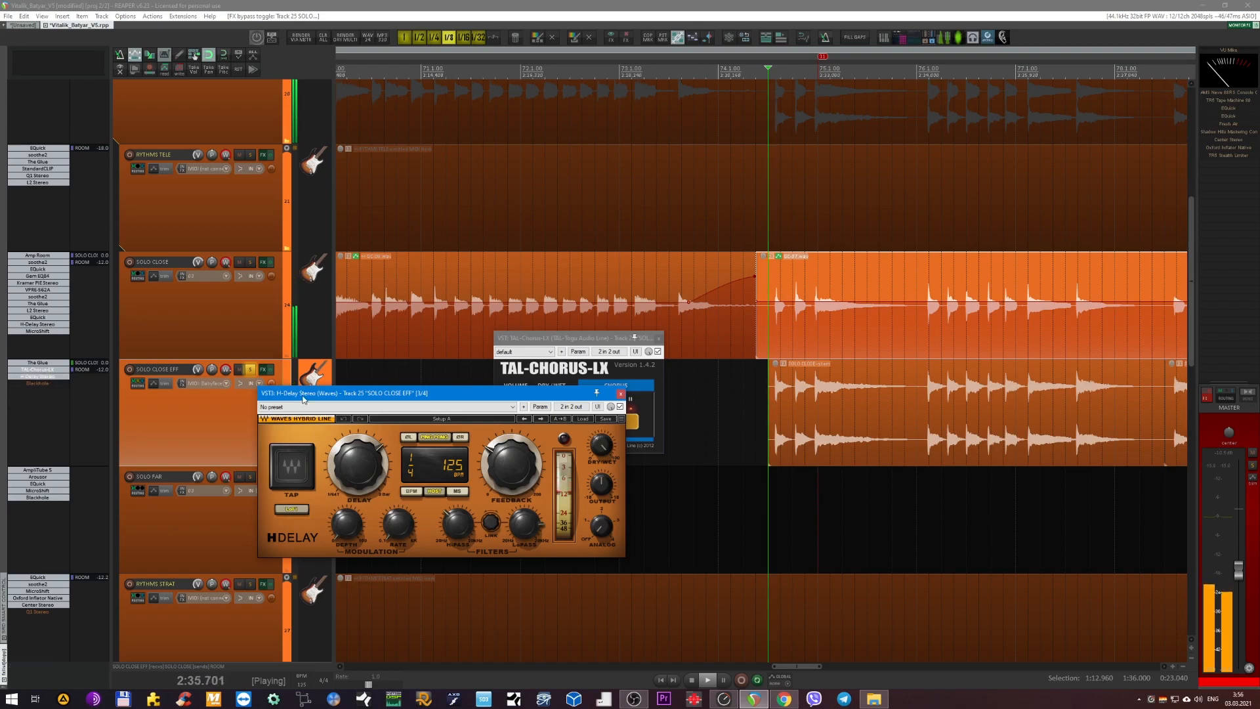
pyautogui.click(620, 394)
pyautogui.click(659, 338)
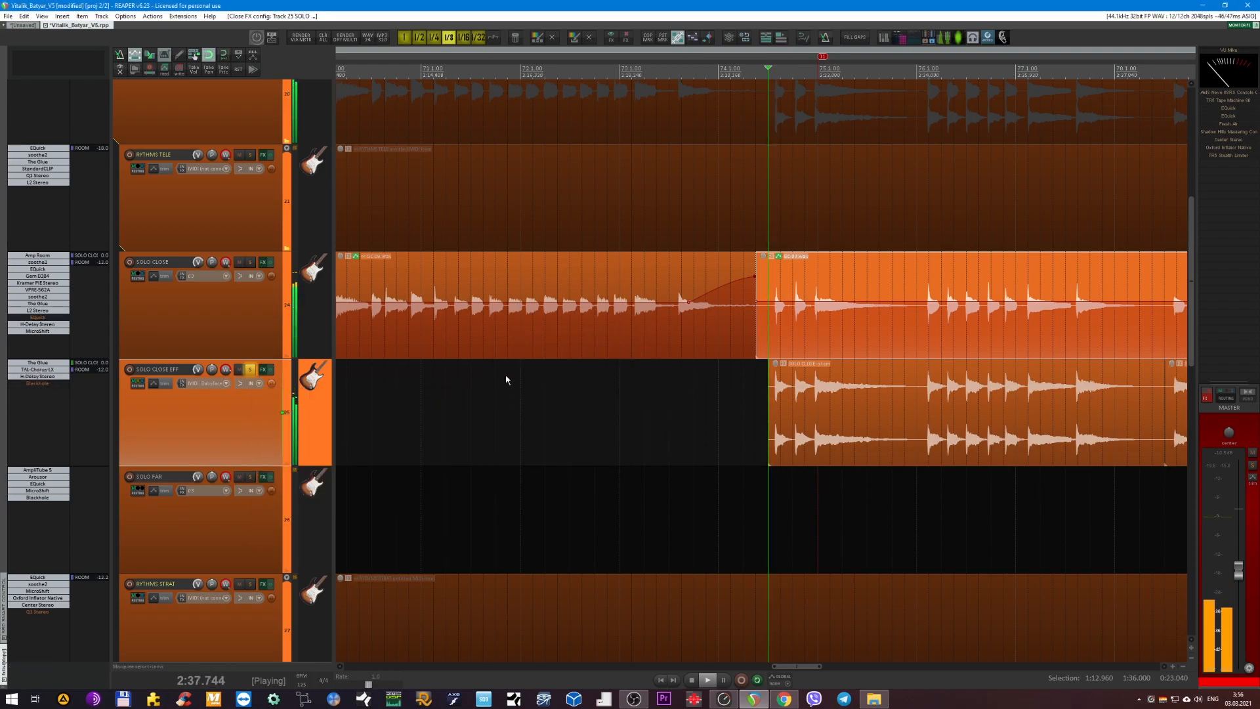
# Enable Blackhole and audition The Glue at the end of the SOLO CLOSE EFF chain before returning it to first place.
pyautogui.moveTo(36, 367); pyautogui.dragTo(43, 385)
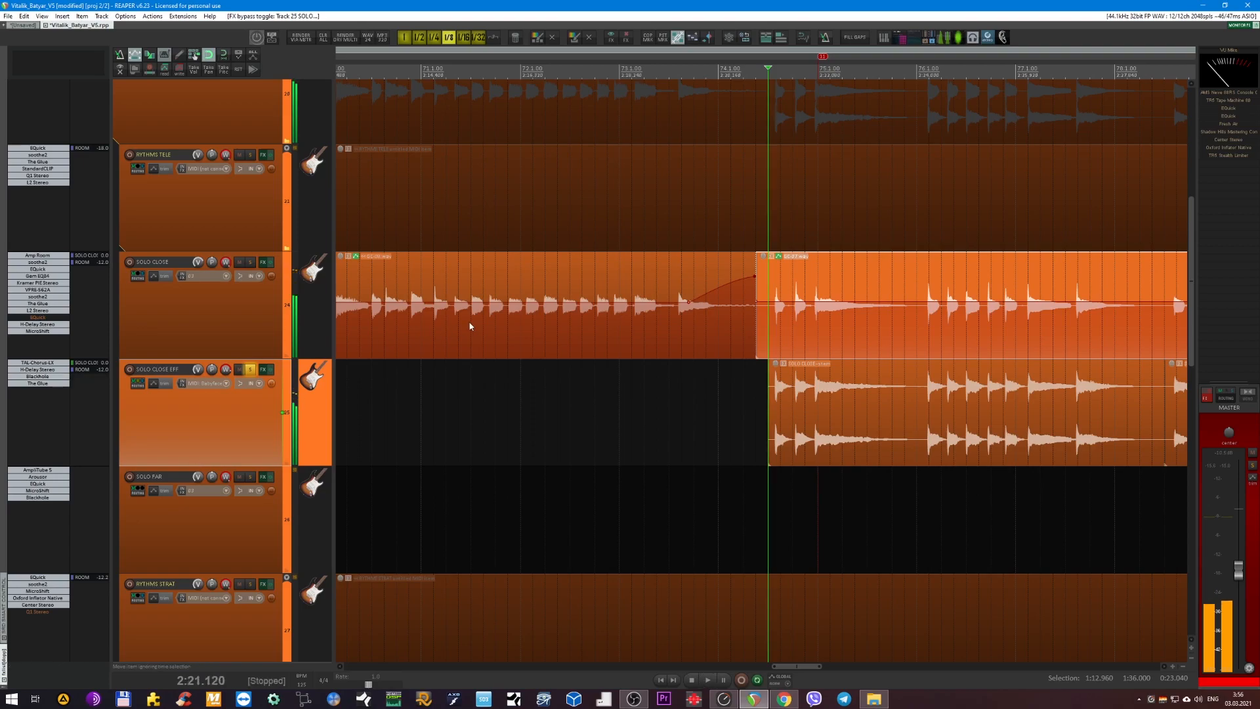
pyautogui.press('space')
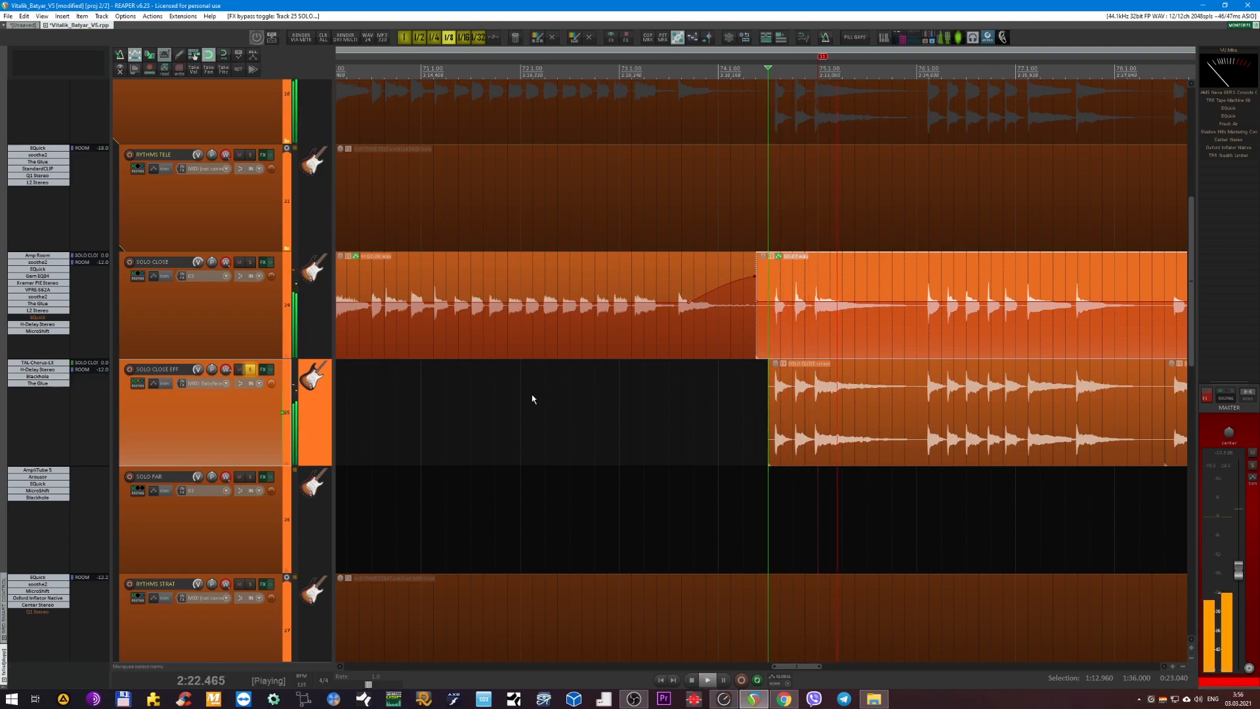
pyautogui.scroll(-1, 532, 399)
pyautogui.moveTo(37, 376); pyautogui.dragTo(38, 363)
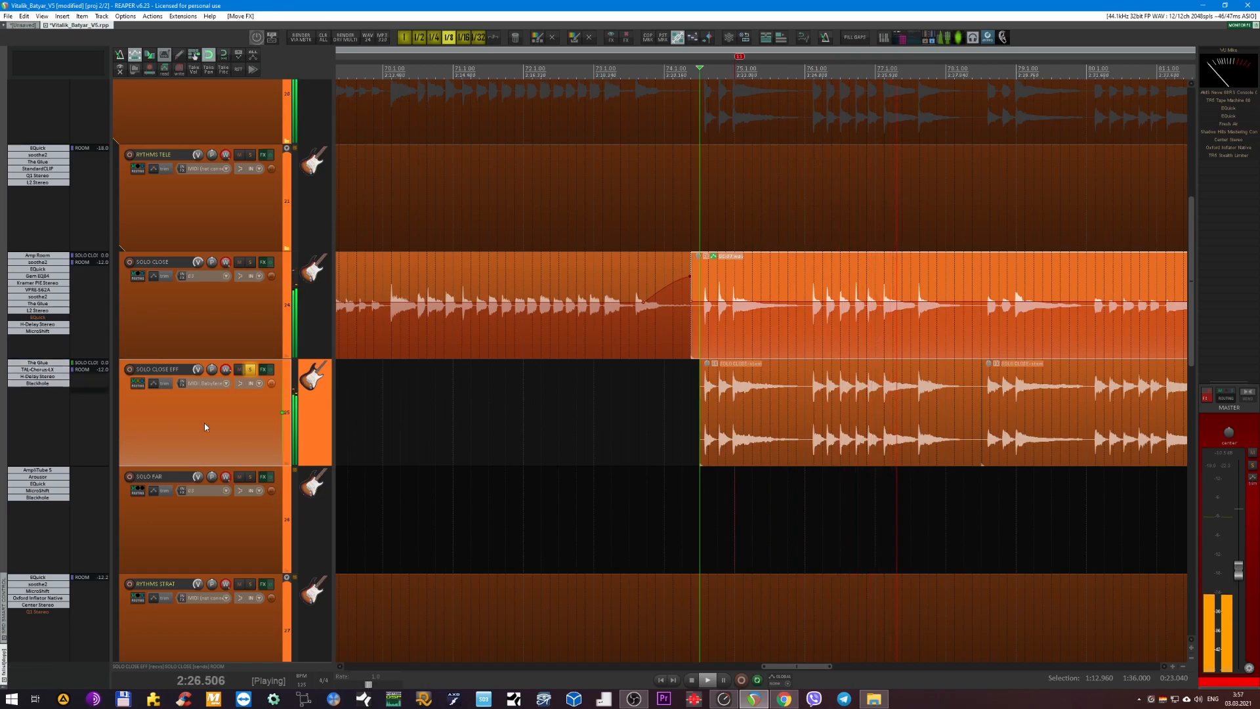
# Listen to the complete SOLO CLOSE EFF chain, stop playback, and unsolo the track.
pyautogui.scroll(-1, 470, 414)
pyautogui.scroll(-2, 494, 389)
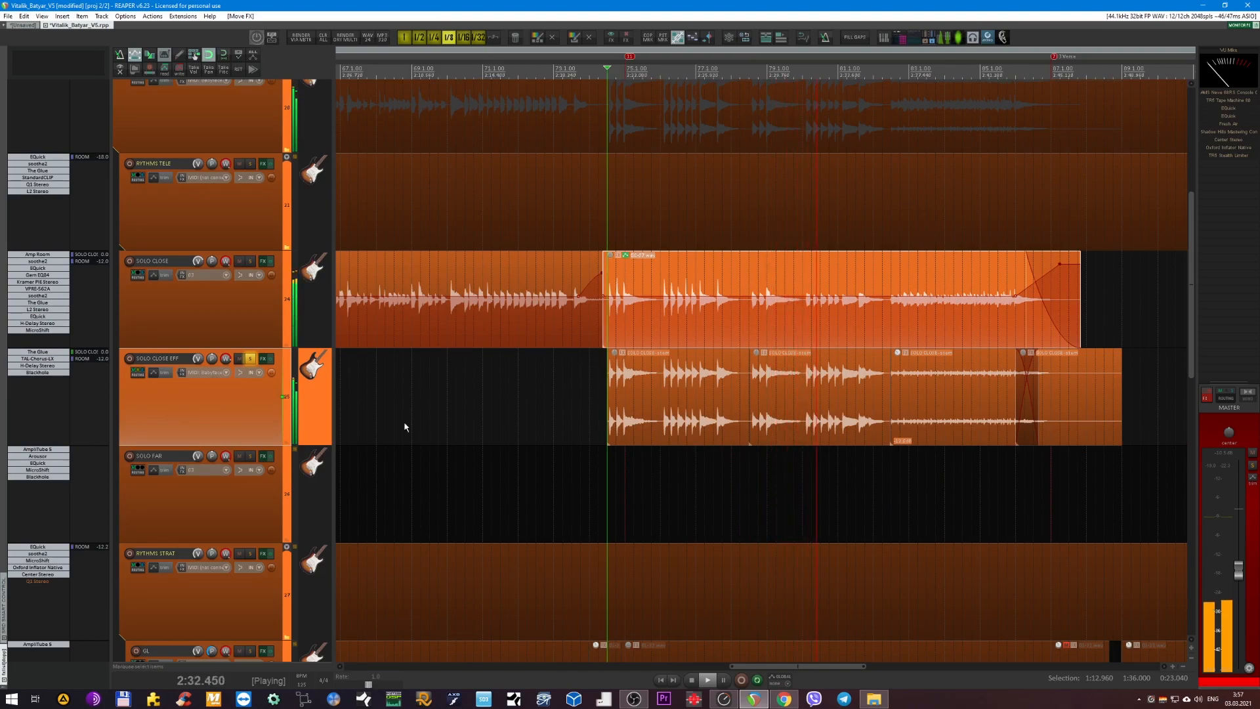
pyautogui.click(239, 308)
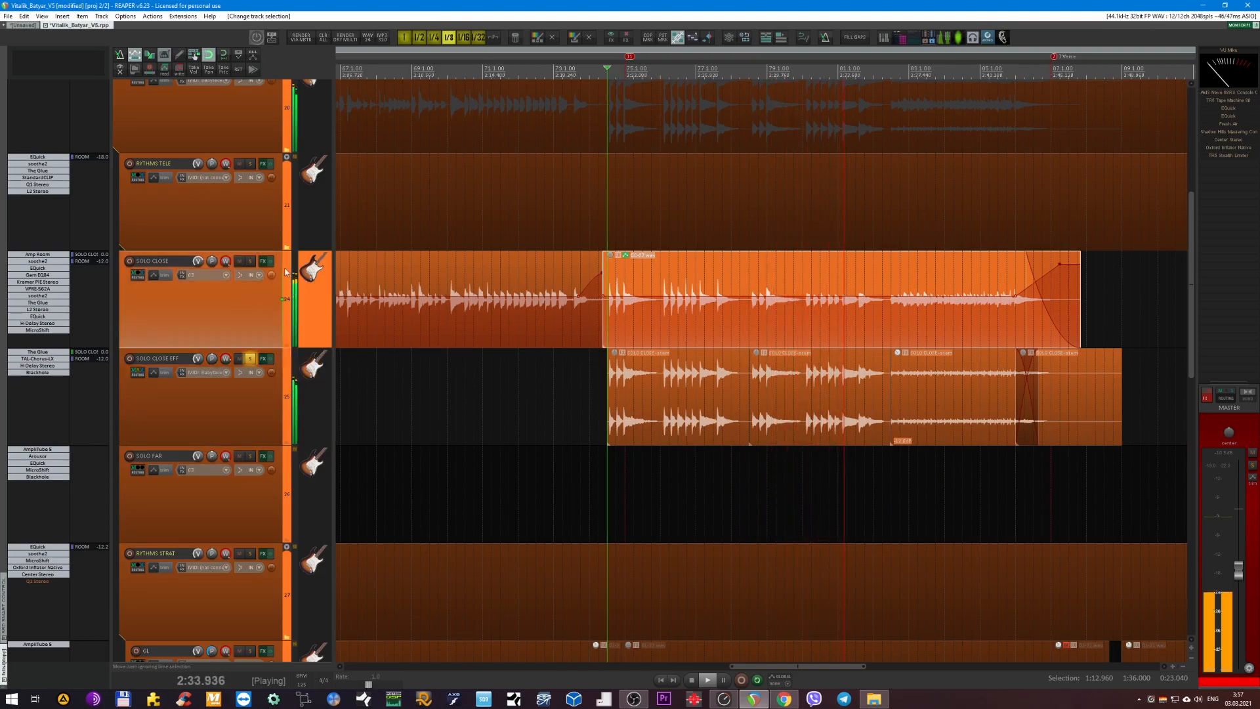
pyautogui.press('space')
pyautogui.click(251, 360)
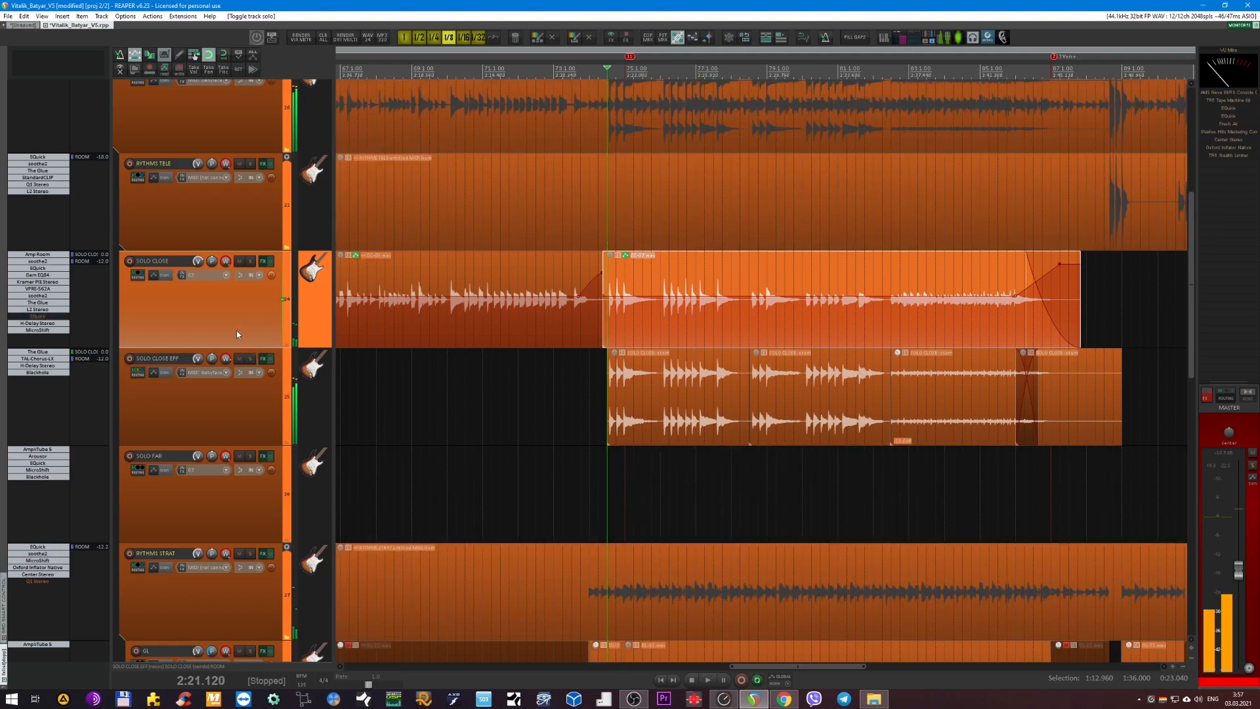
pyautogui.click(246, 396)
# Play the full mix from shortly before the SOLO CLOSE EFF items begin.
pyautogui.scroll(-5, 443, 327)
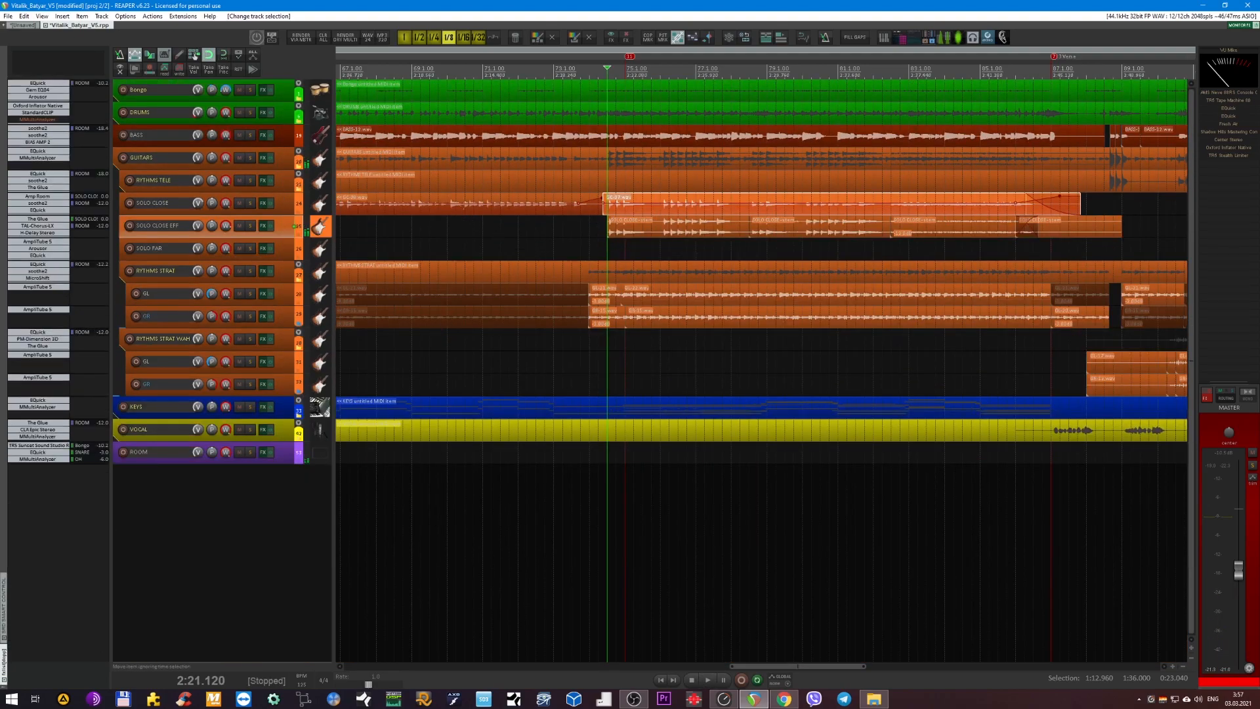
pyautogui.click(553, 70)
pyautogui.press('space')
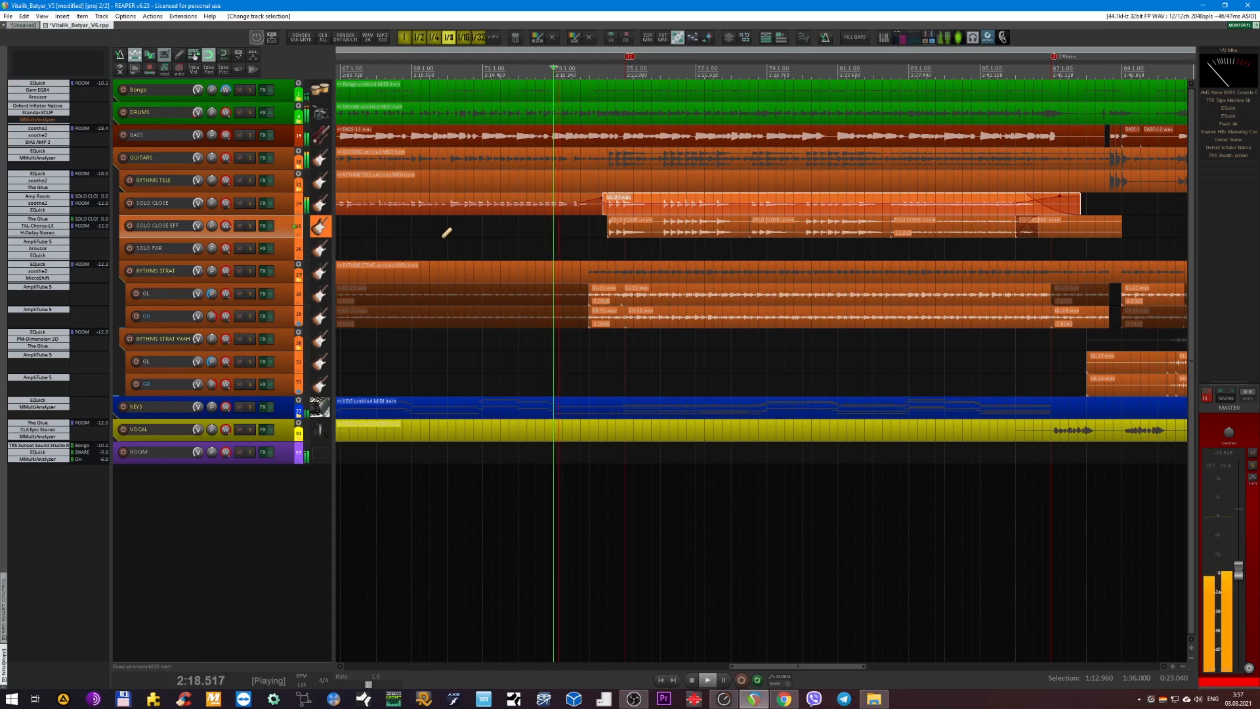
pyautogui.scroll(5, 446, 230)
pyautogui.click(221, 269)
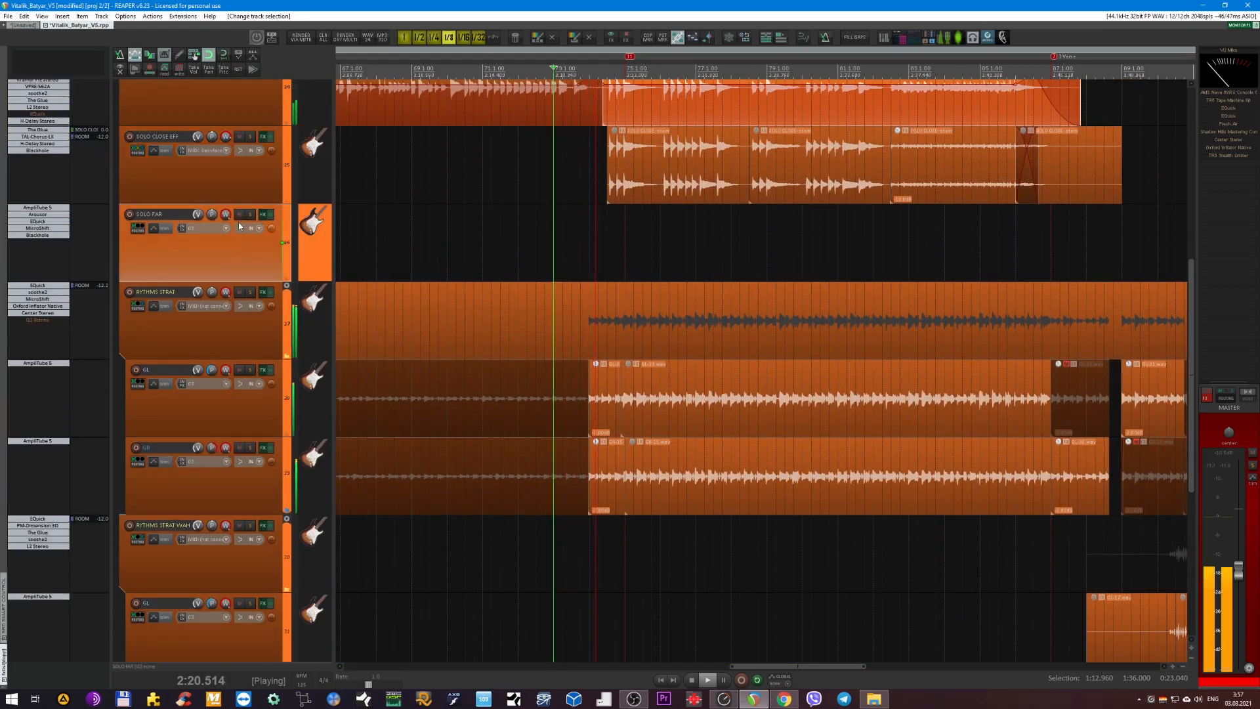
pyautogui.click(240, 214)
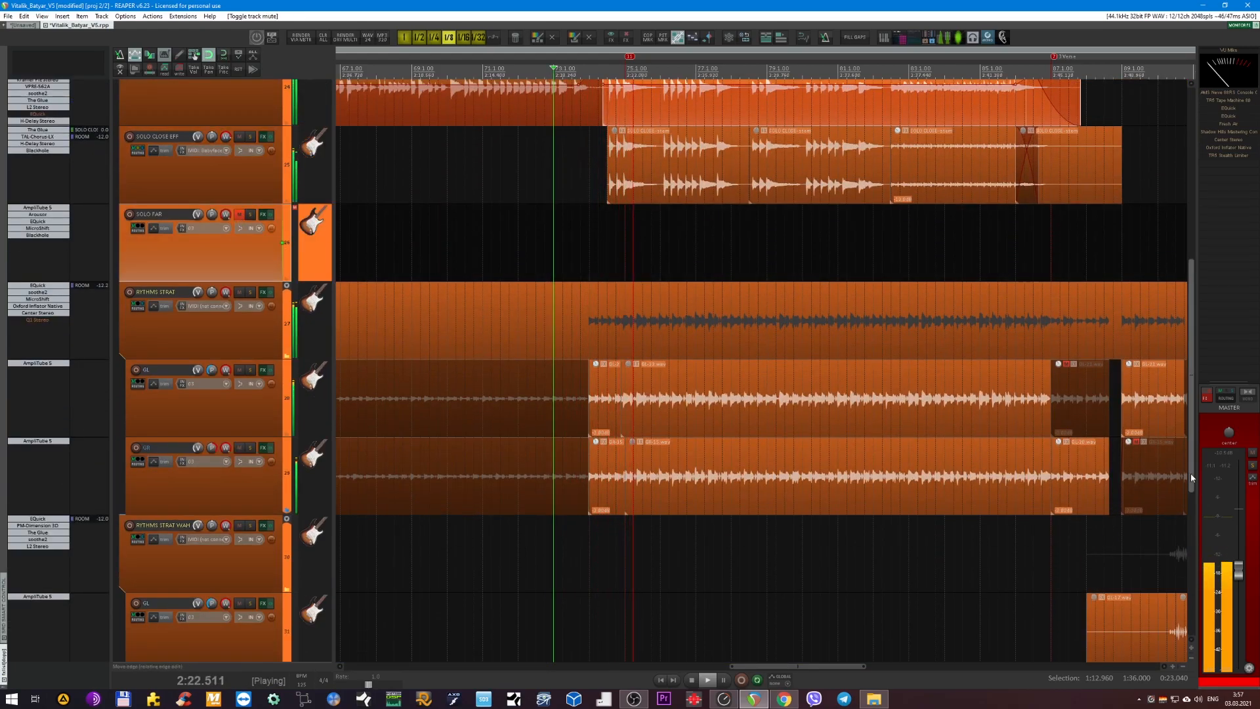
pyautogui.click(1239, 569)
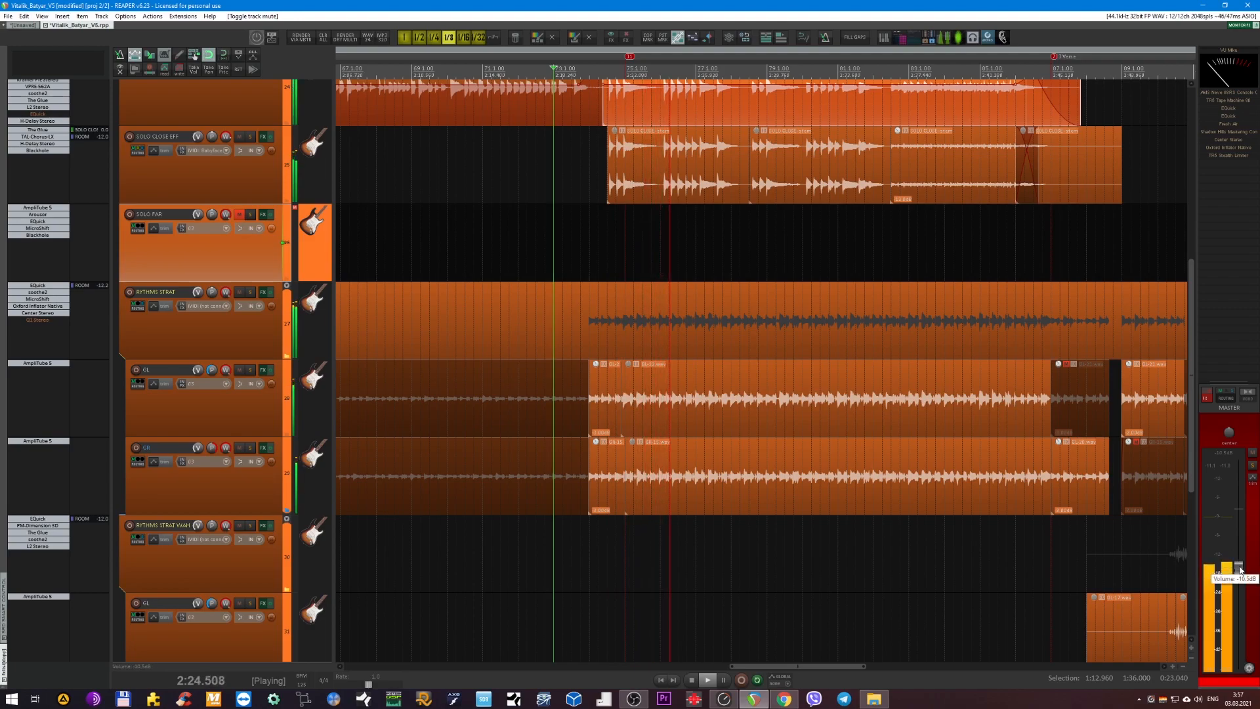
pyautogui.click(239, 216)
# Mute SOLO CLOSE EFF and restart playback to hear the full mix without it.
pyautogui.click(239, 137)
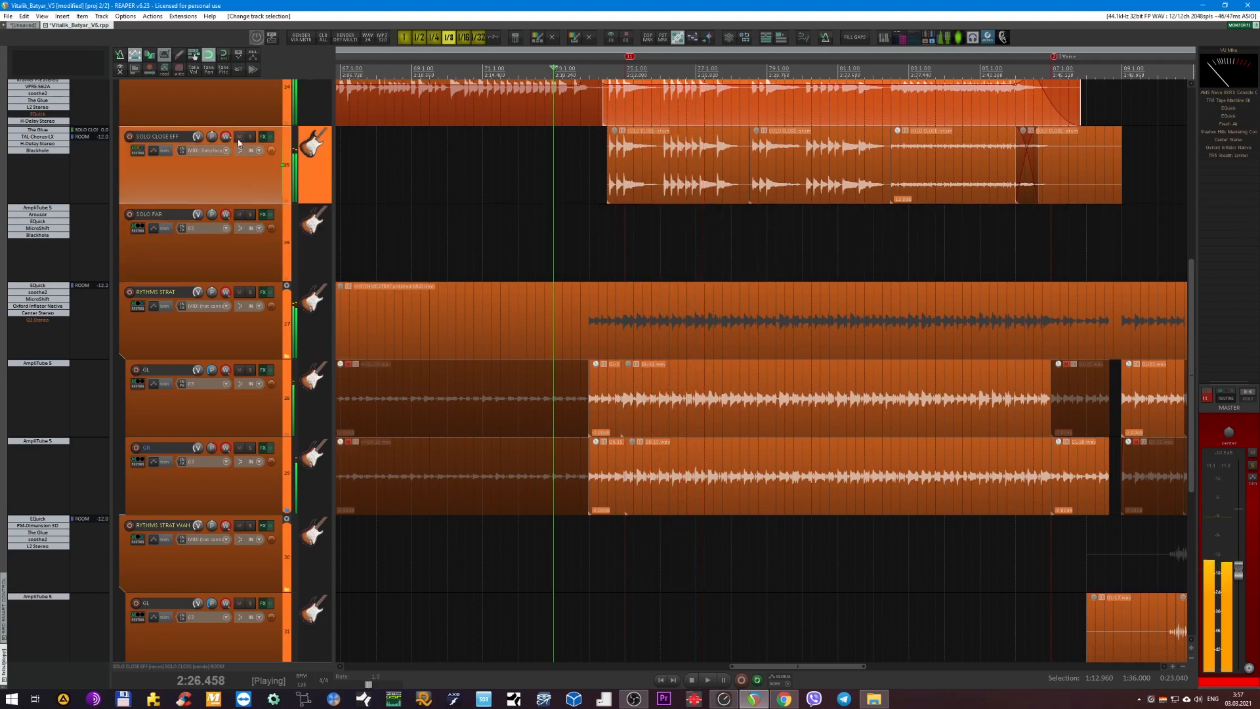
pyautogui.press('space')
pyautogui.press('space')
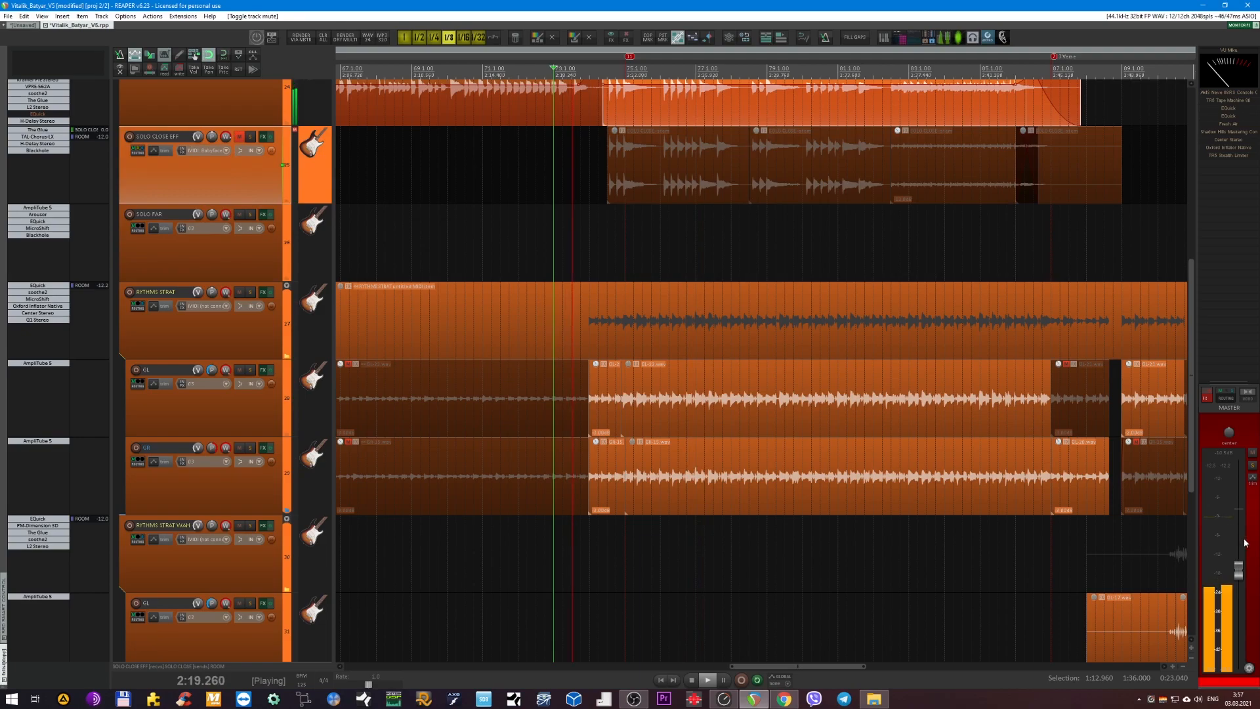
# Raise the master volume slightly, stop playback, and unmute the SOLO CLOSE EFF track.
pyautogui.moveTo(1239, 575); pyautogui.dragTo(1236, 569)
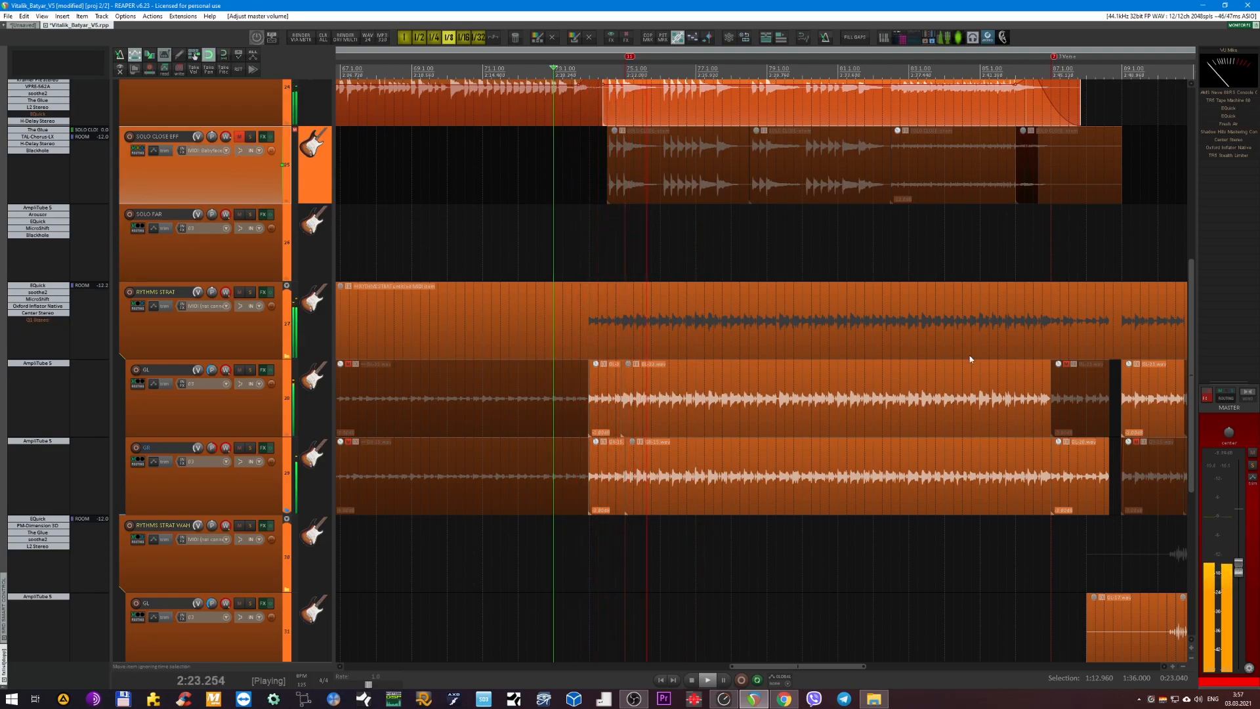
pyautogui.scroll(5, 605, 260)
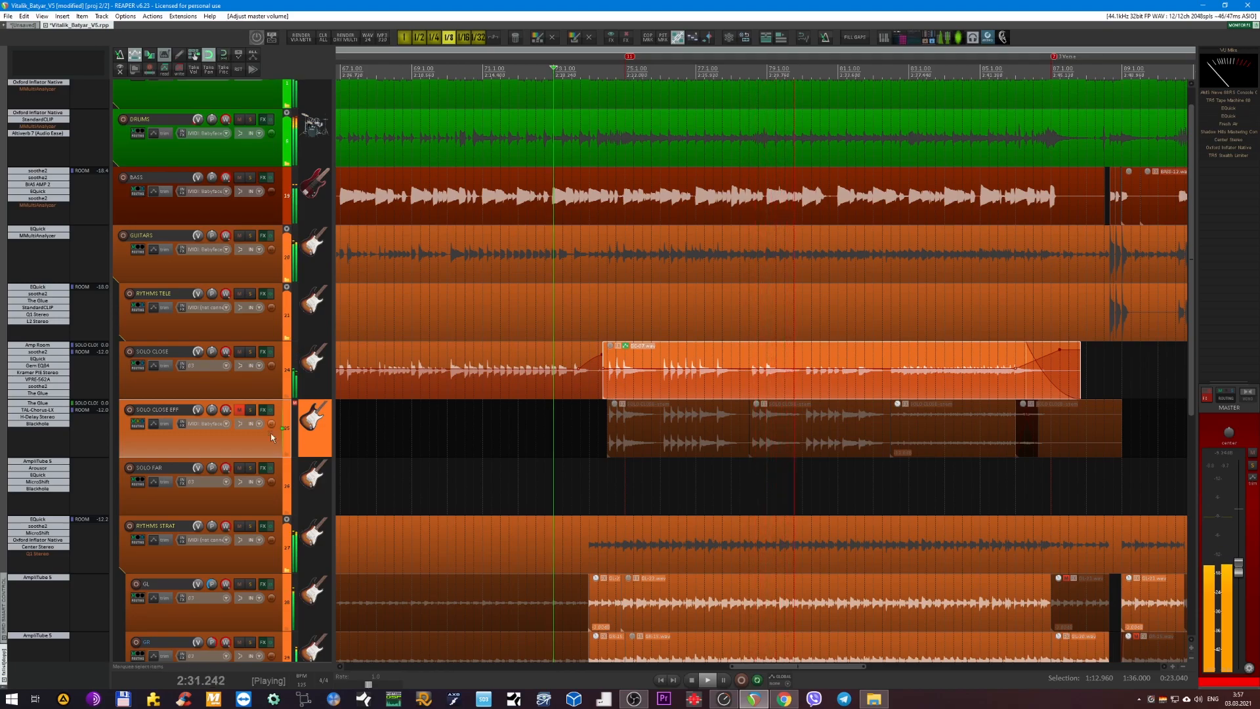
pyautogui.press('space')
pyautogui.click(240, 410)
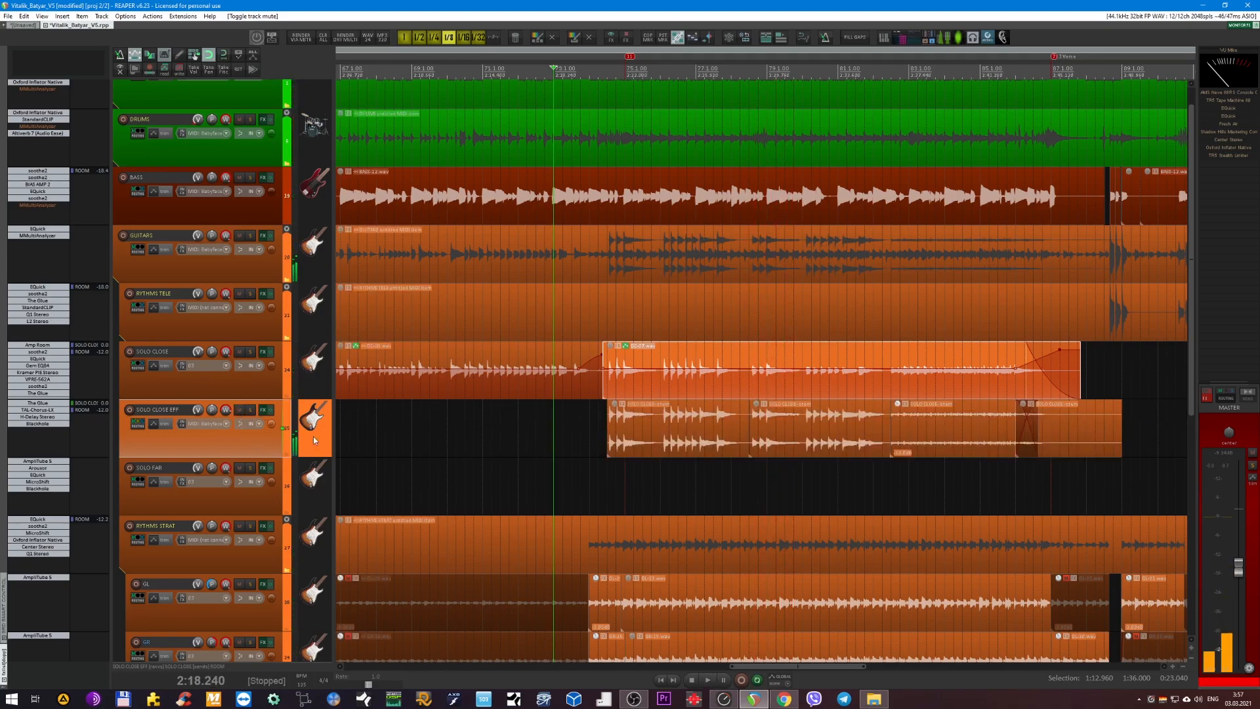
# Listen to the full mix again with SOLO CLOSE EFF included, and stop playback.
pyautogui.scroll(-2, 568, 418)
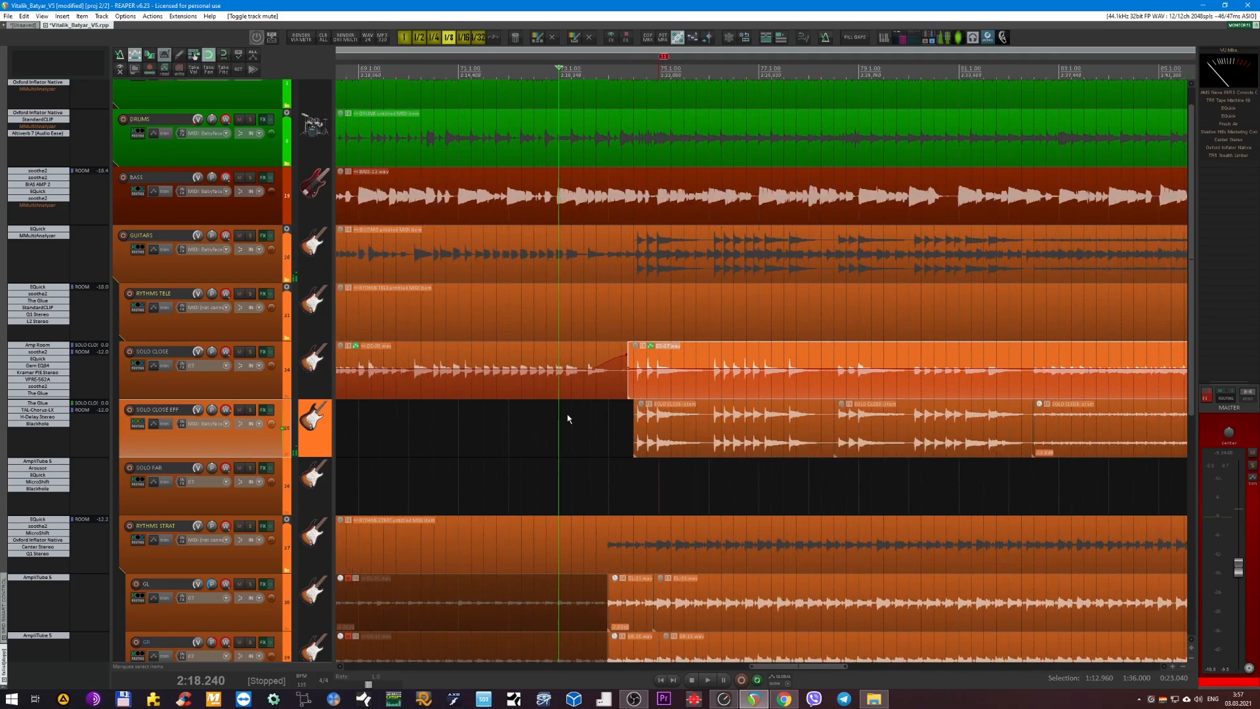
pyautogui.scroll(1, 591, 430)
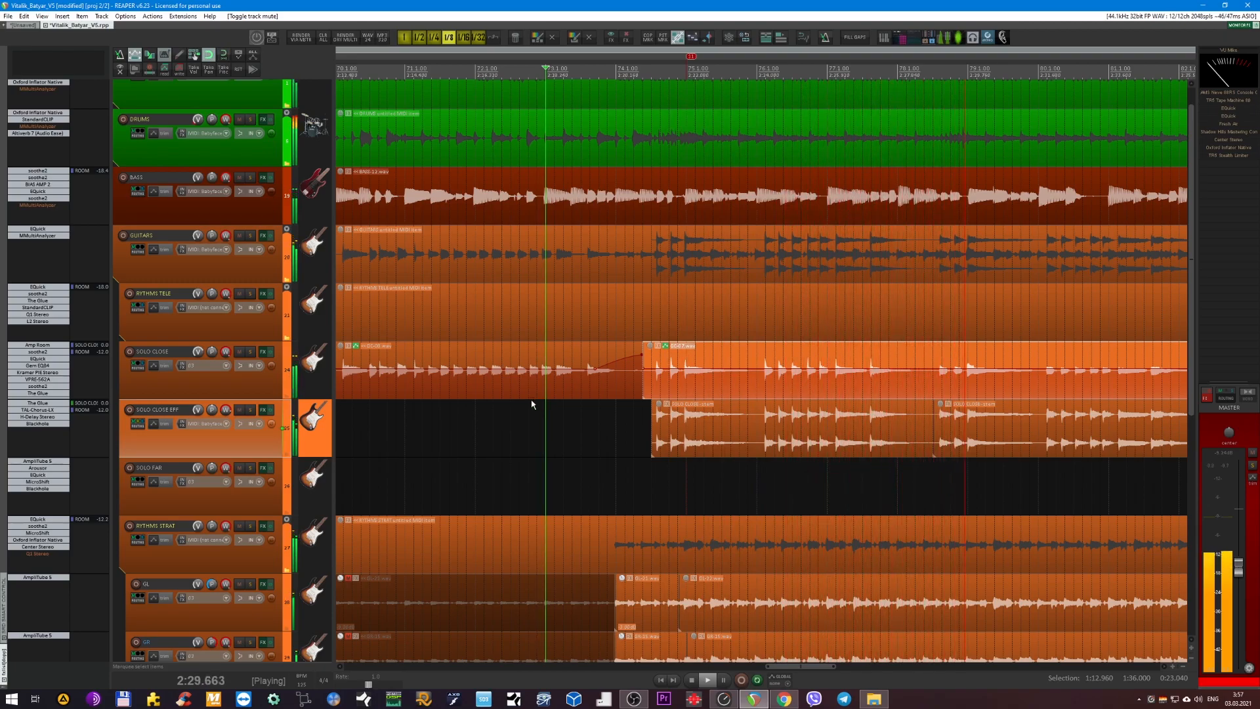
pyautogui.press('space')
# Select and solo the SOLO FAR track and start playback at the beginning of its recorded item.
pyautogui.scroll(-3, 590, 421)
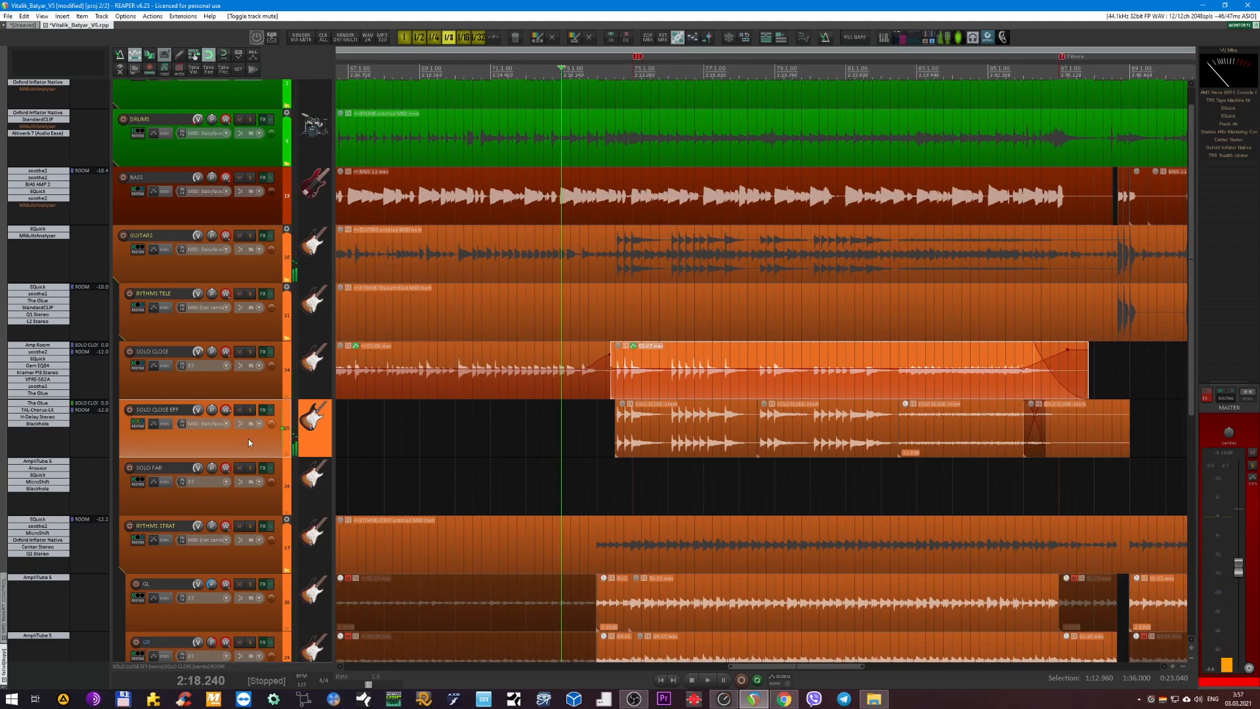
pyautogui.click(283, 506)
pyautogui.scroll(-5, 449, 480)
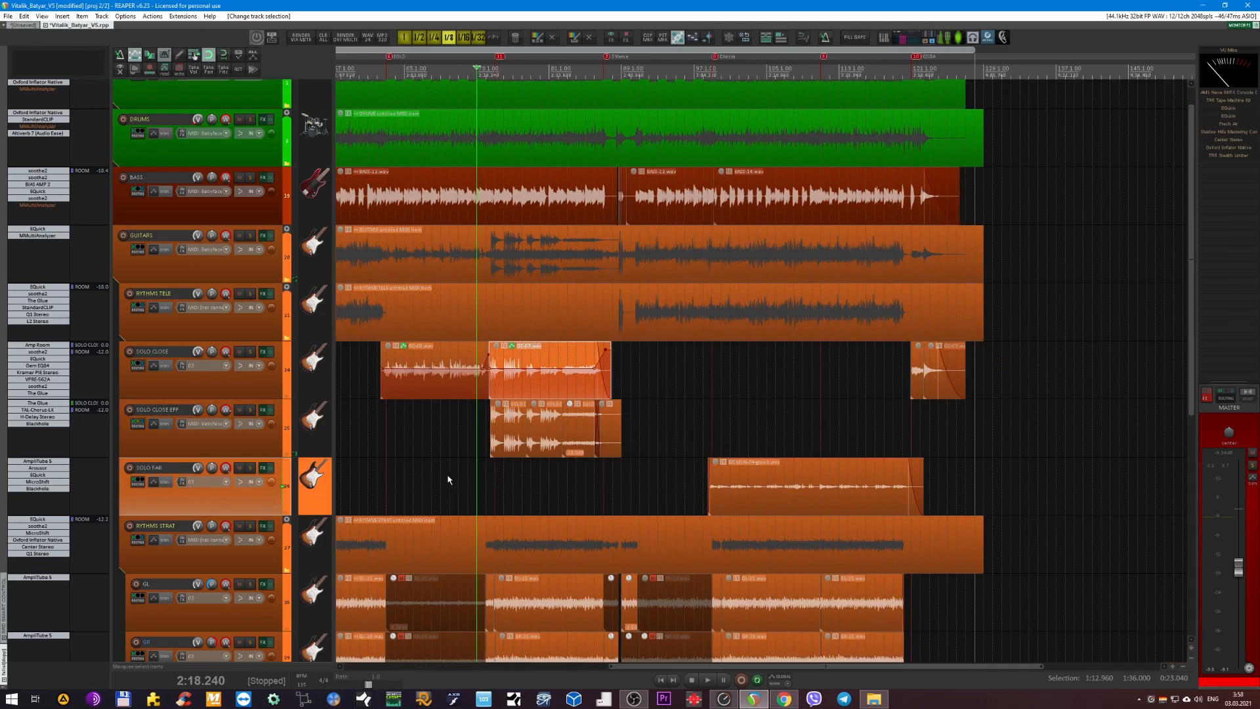
pyautogui.click(712, 73)
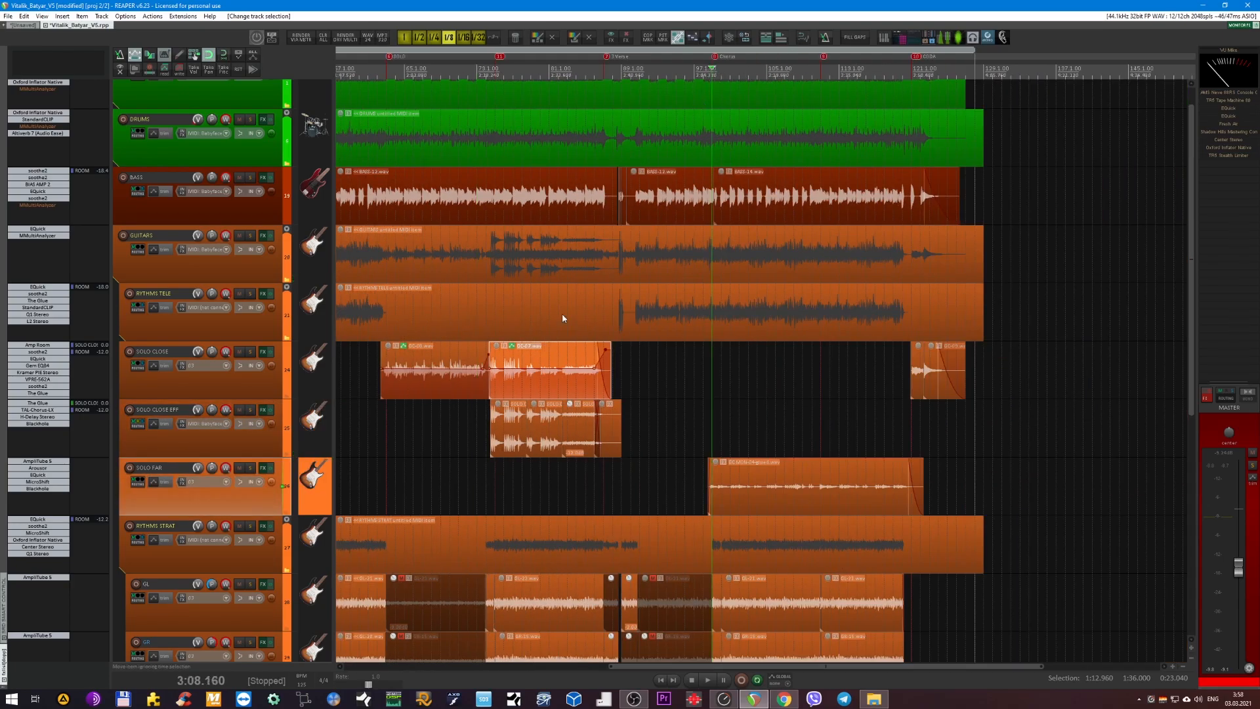
pyautogui.click(250, 468)
pyautogui.press('space')
pyautogui.scroll(2, 819, 422)
pyautogui.scroll(2, 819, 422)
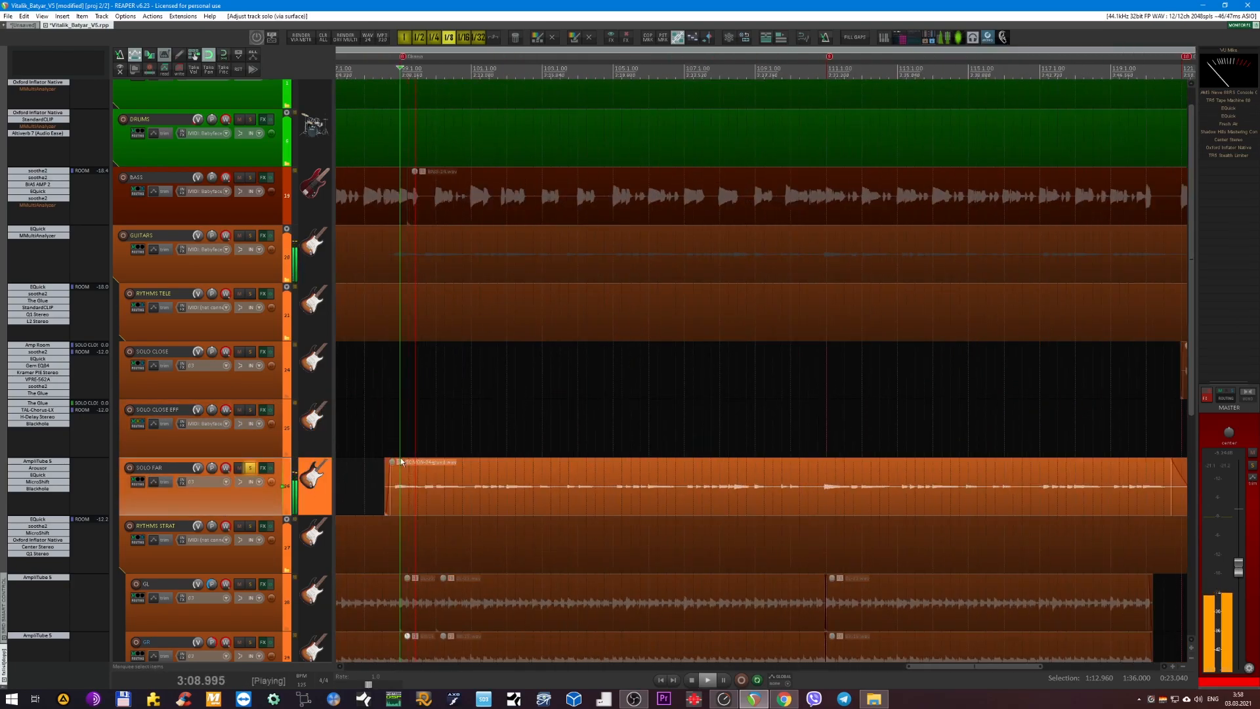
pyautogui.scroll(-3, 413, 452)
pyautogui.hscroll(-3, 428, 431)
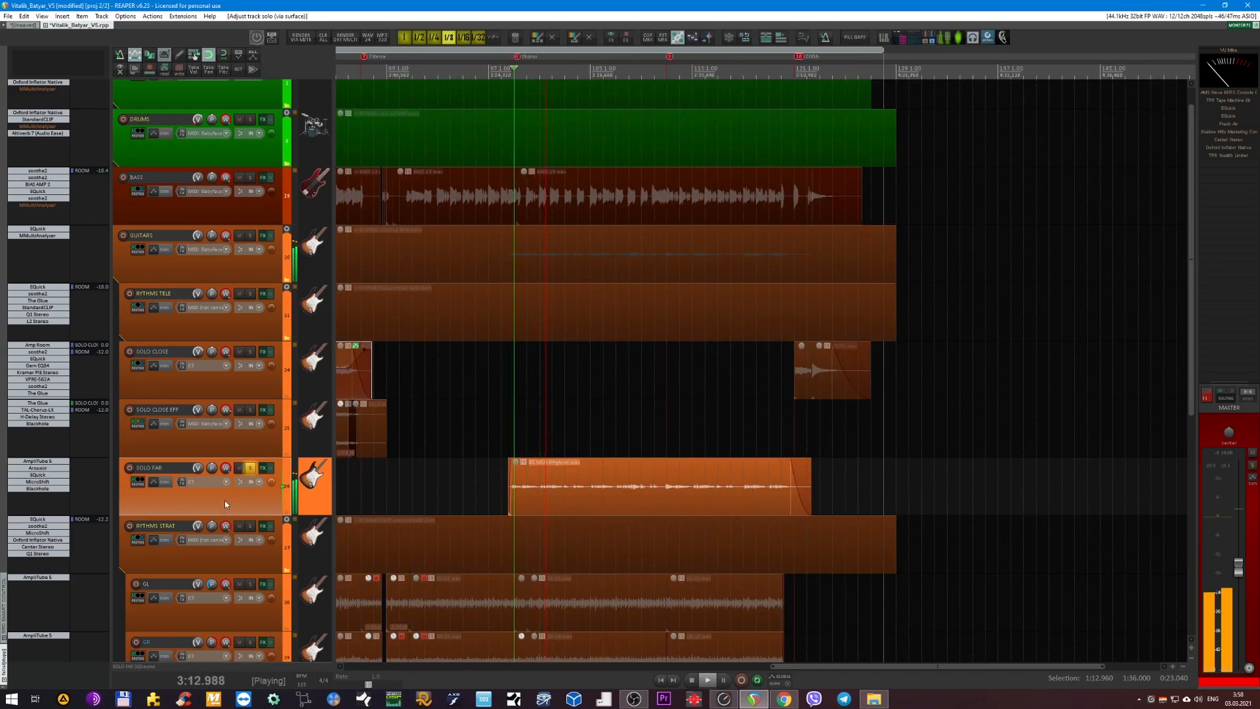
# Bypass Blackhole, MicroShift, EQuick and Arousor on SOLO FAR so that only AmpliTube 5 processes the guitar.
pyautogui.scroll(3, 436, 464)
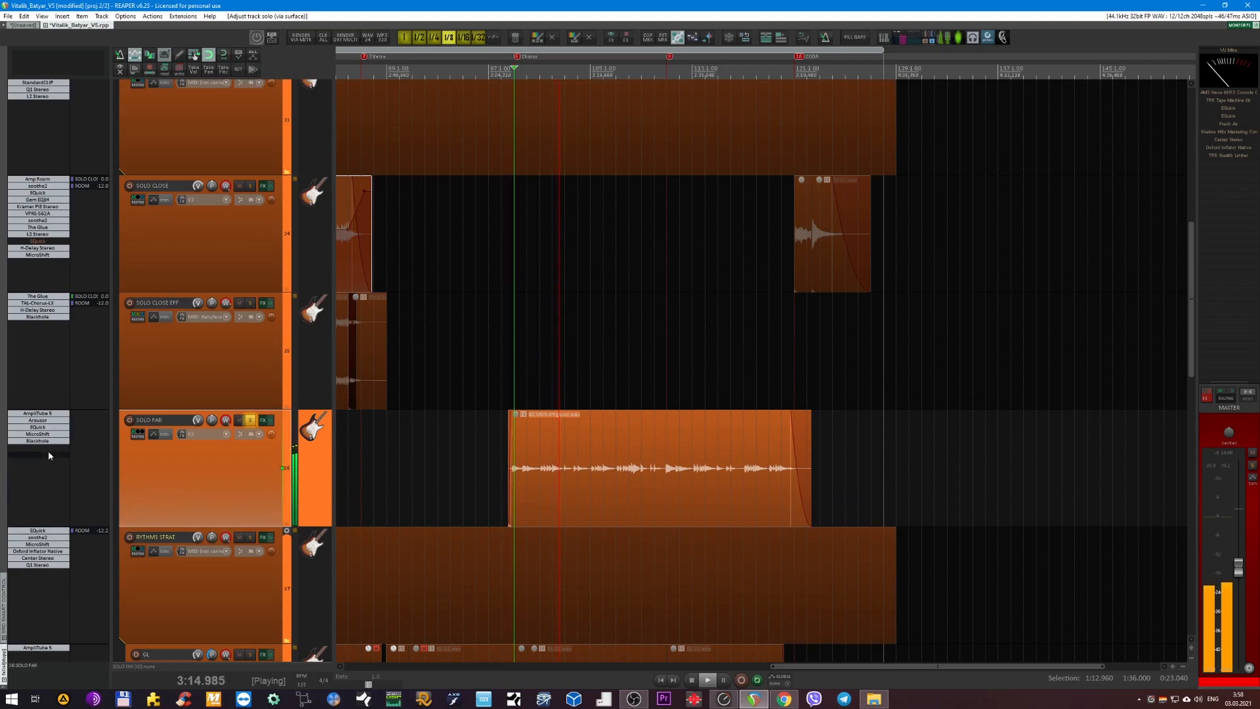
pyautogui.click(40, 441)
pyautogui.click(44, 427)
pyautogui.click(44, 420)
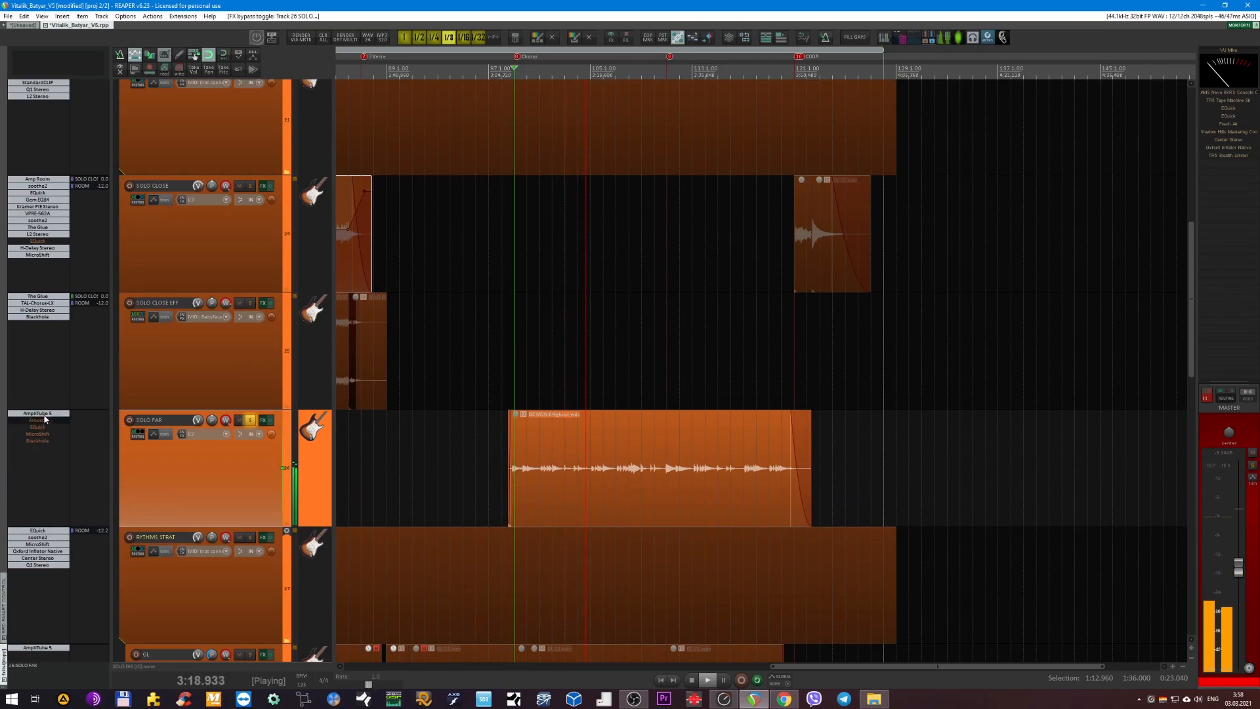
# Examine the AmpliTube 5 amp settings on SOLO FAR during playback and close the plug-in window.
pyautogui.click(41, 412)
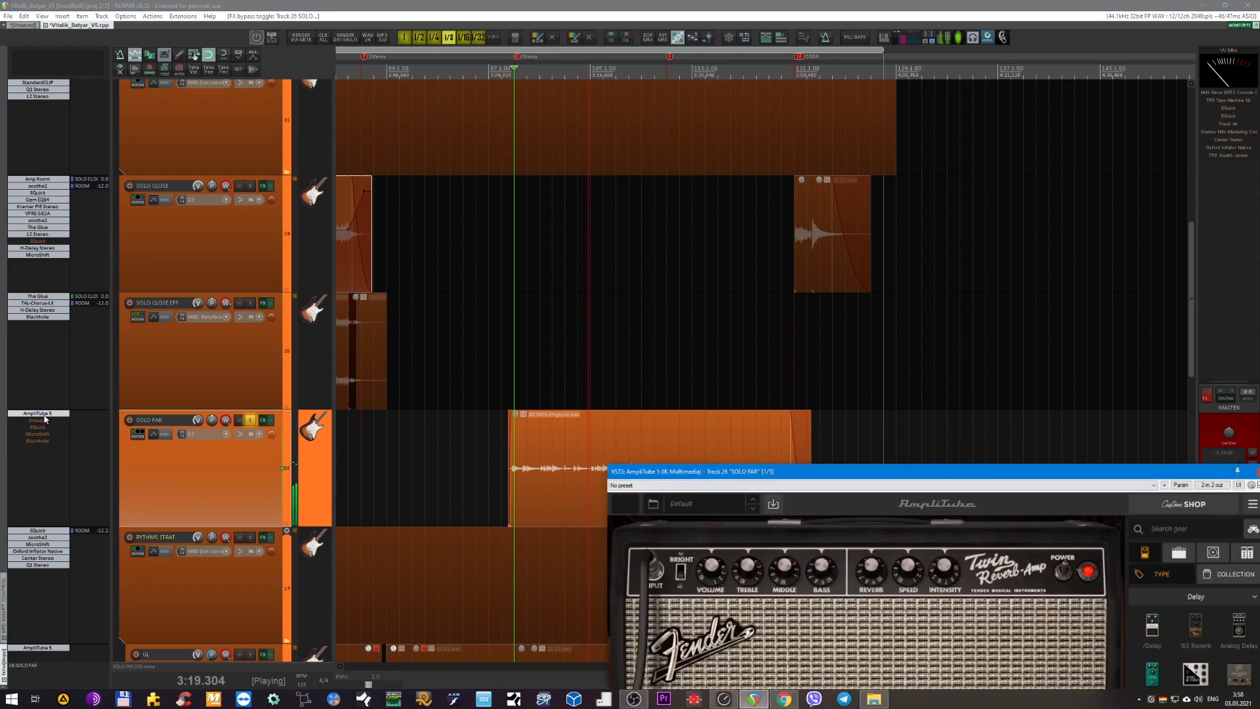
pyautogui.moveTo(779, 471); pyautogui.dragTo(619, 174)
pyautogui.press('Escape')
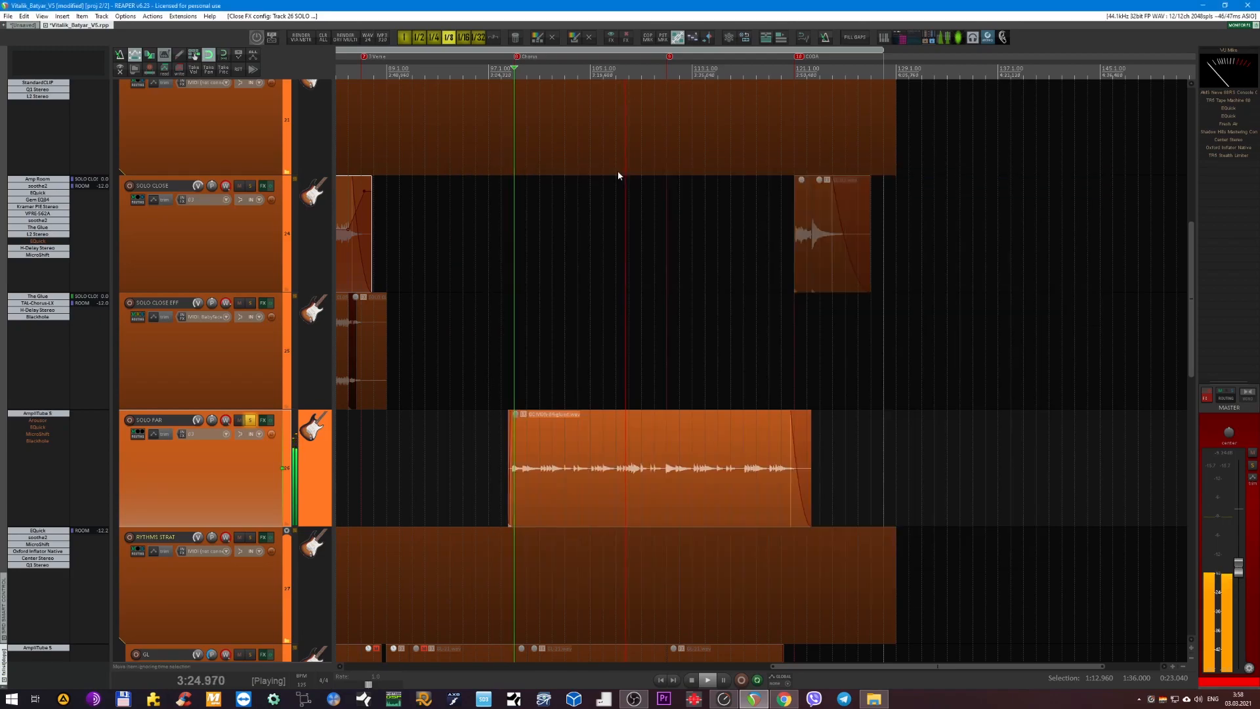
# Enable Arousor on SOLO FAR and display its compressor settings in the middle of the arrangement while listening.
pyautogui.keyDown('shift'); pyautogui.click(43, 422); pyautogui.keyUp('shift')
pyautogui.click(41, 421)
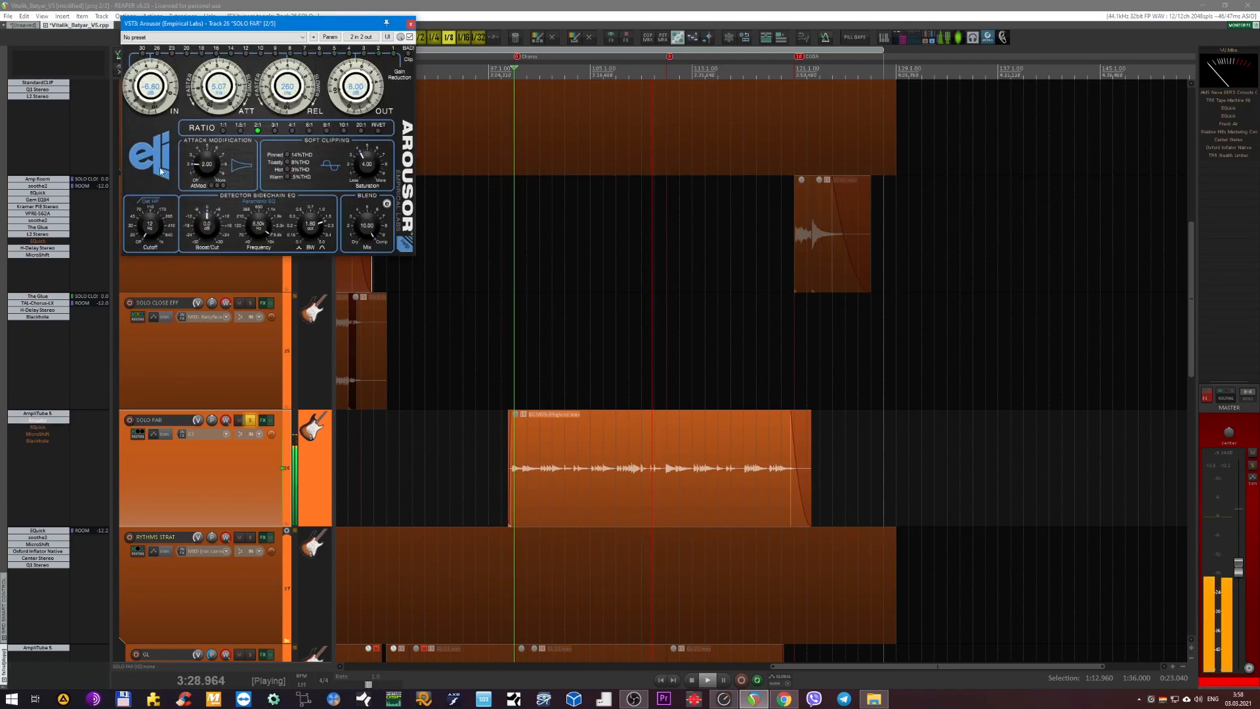
pyautogui.moveTo(271, 23); pyautogui.dragTo(657, 308)
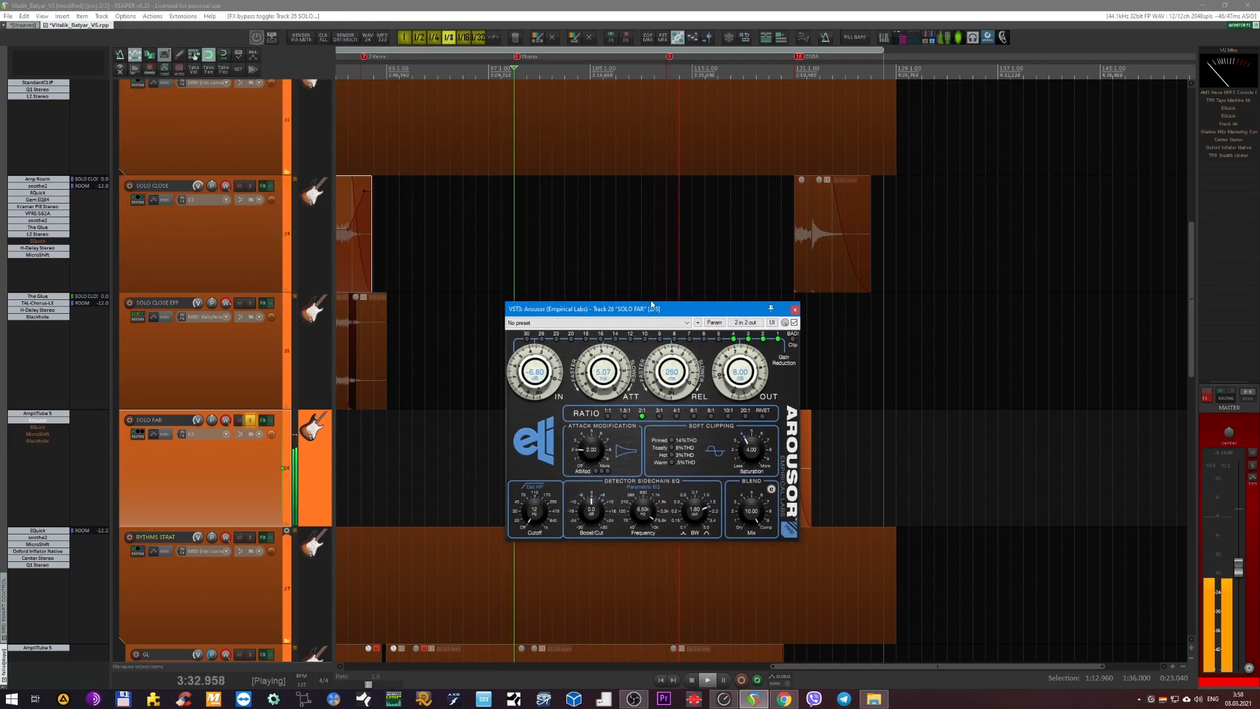
pyautogui.click(39, 421)
# Enable EQuick on SOLO FAR, listen with its EQ curve displayed over the arrangement, and stop playback.
pyautogui.click(41, 430)
pyautogui.moveTo(344, 263); pyautogui.dragTo(608, 308)
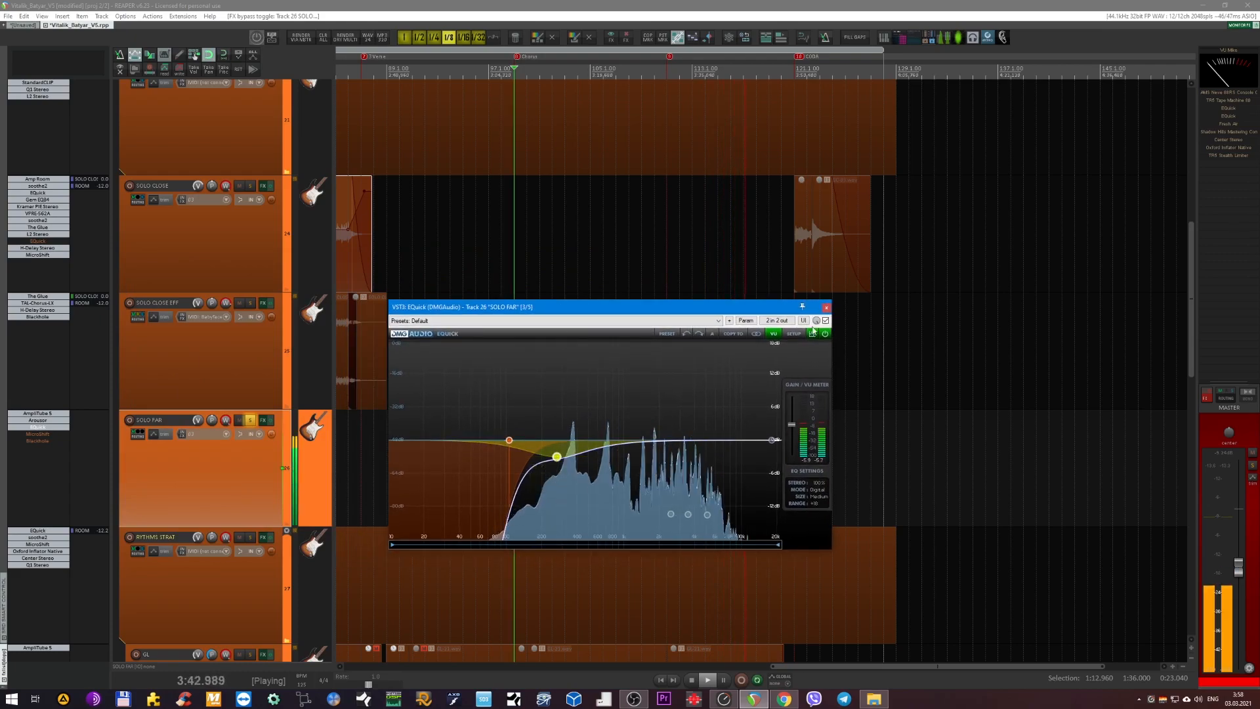
pyautogui.press('space')
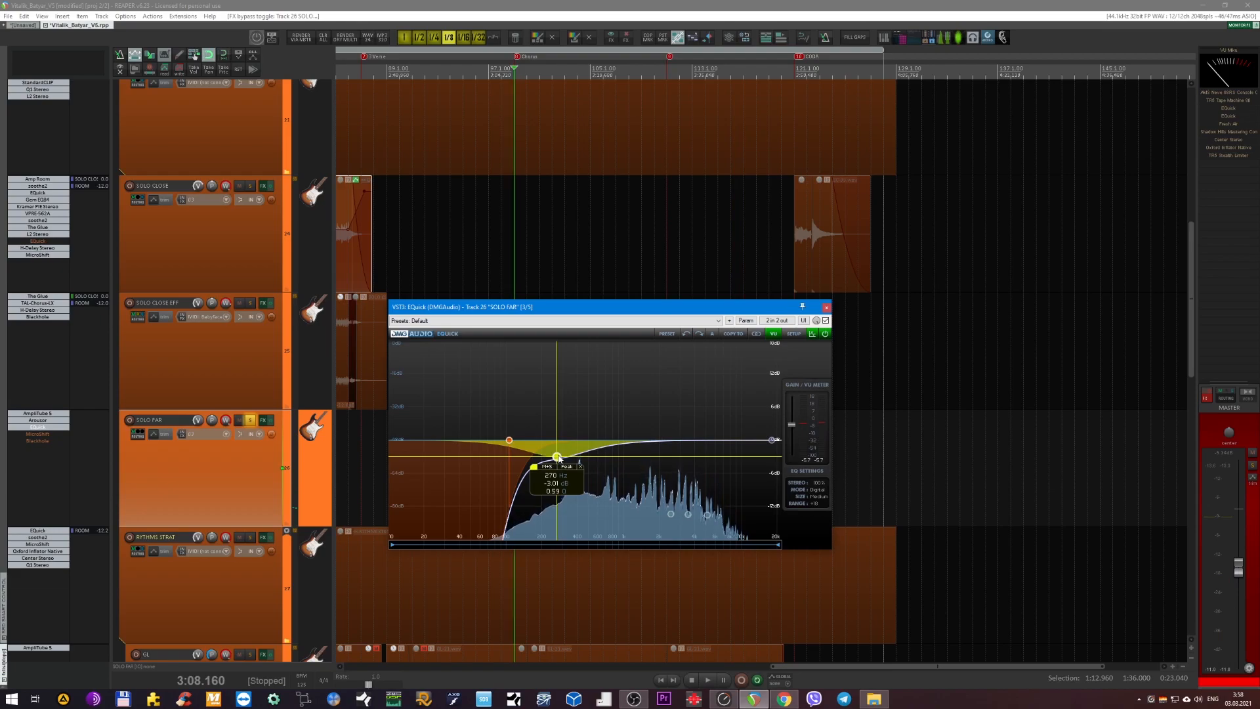
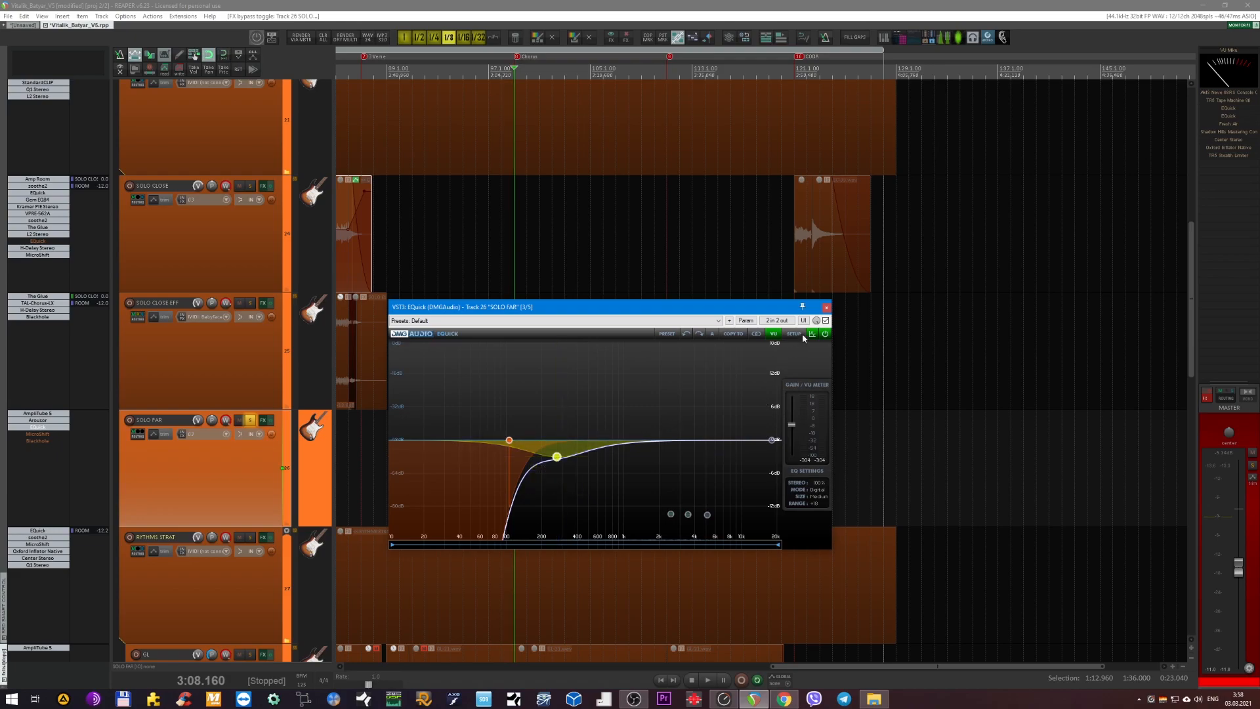
# Enable MicroShift on SOLO FAR, listen with its settings displayed over the arrangement, and close its window.
pyautogui.click(826, 308)
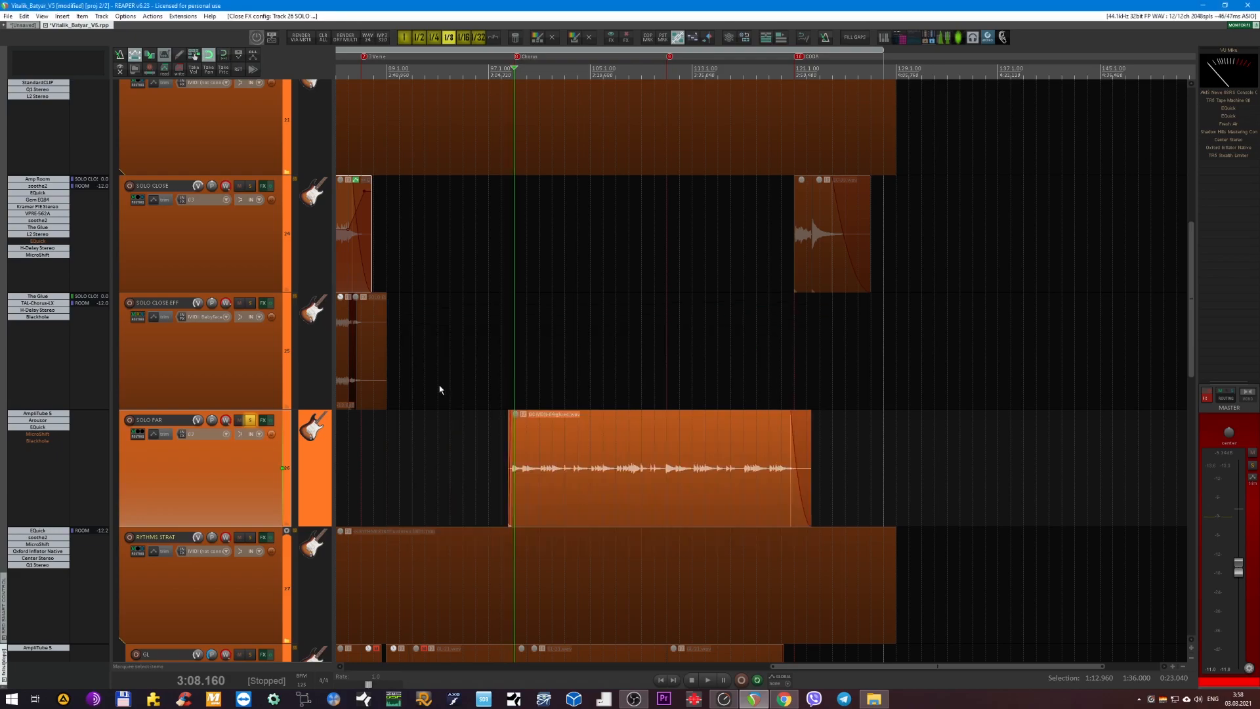
pyautogui.scroll(-2, 386, 442)
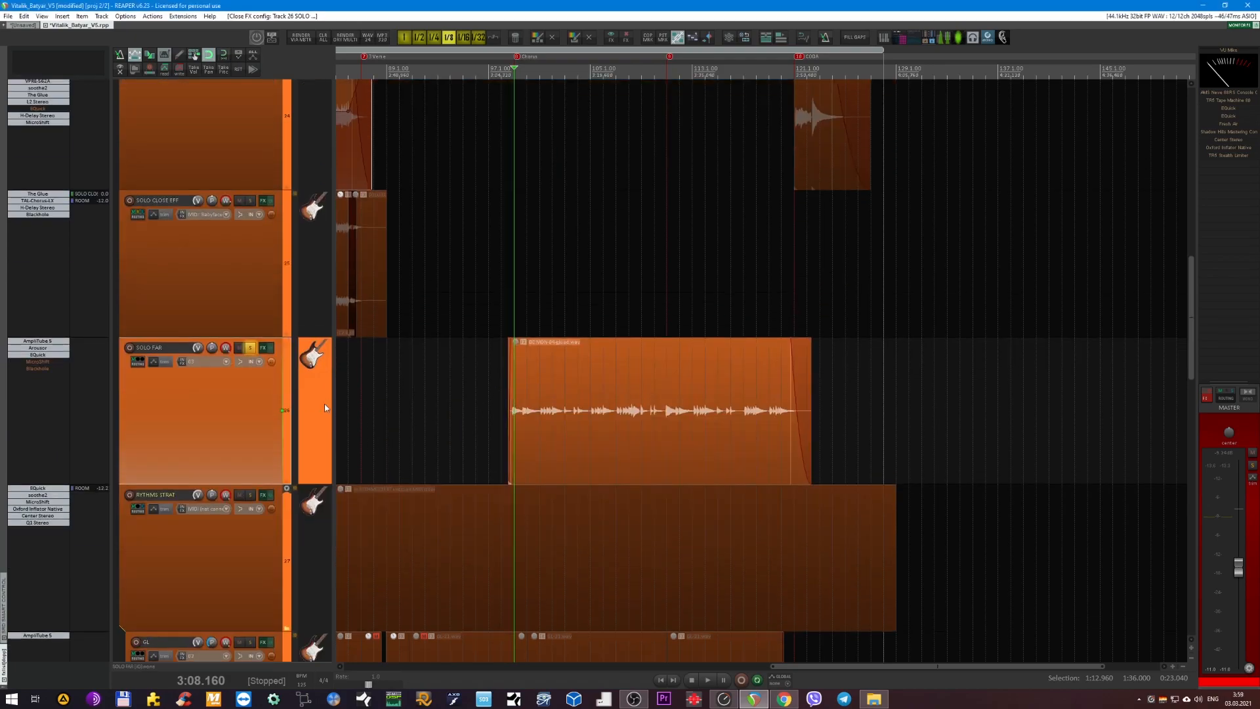
pyautogui.keyDown('shift'); pyautogui.click(46, 363); pyautogui.keyUp('shift')
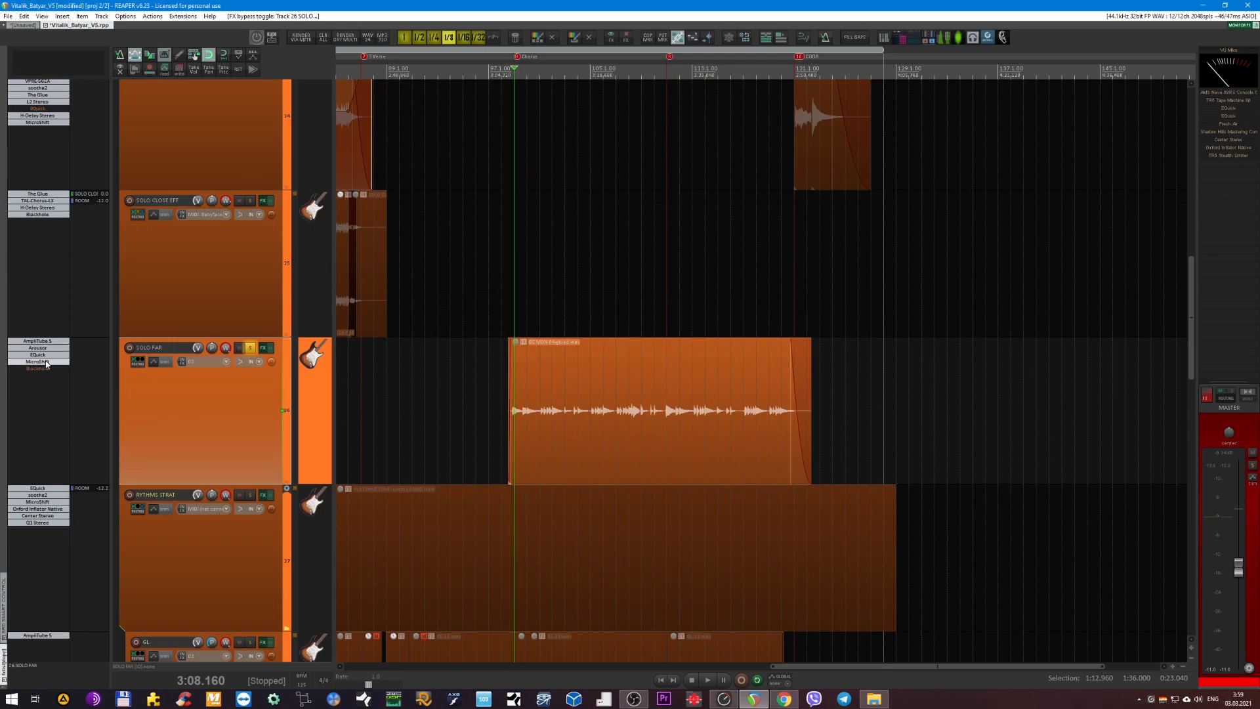
pyautogui.click(46, 363)
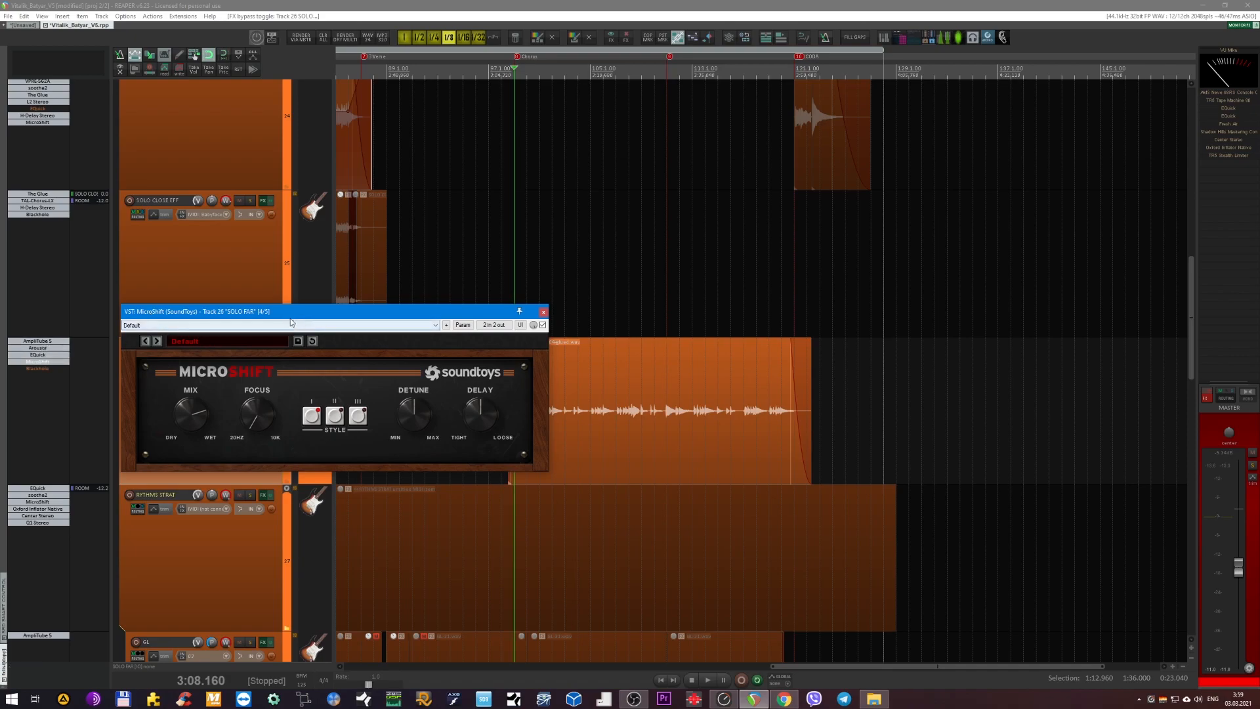
pyautogui.moveTo(297, 314); pyautogui.dragTo(500, 342)
pyautogui.press('space')
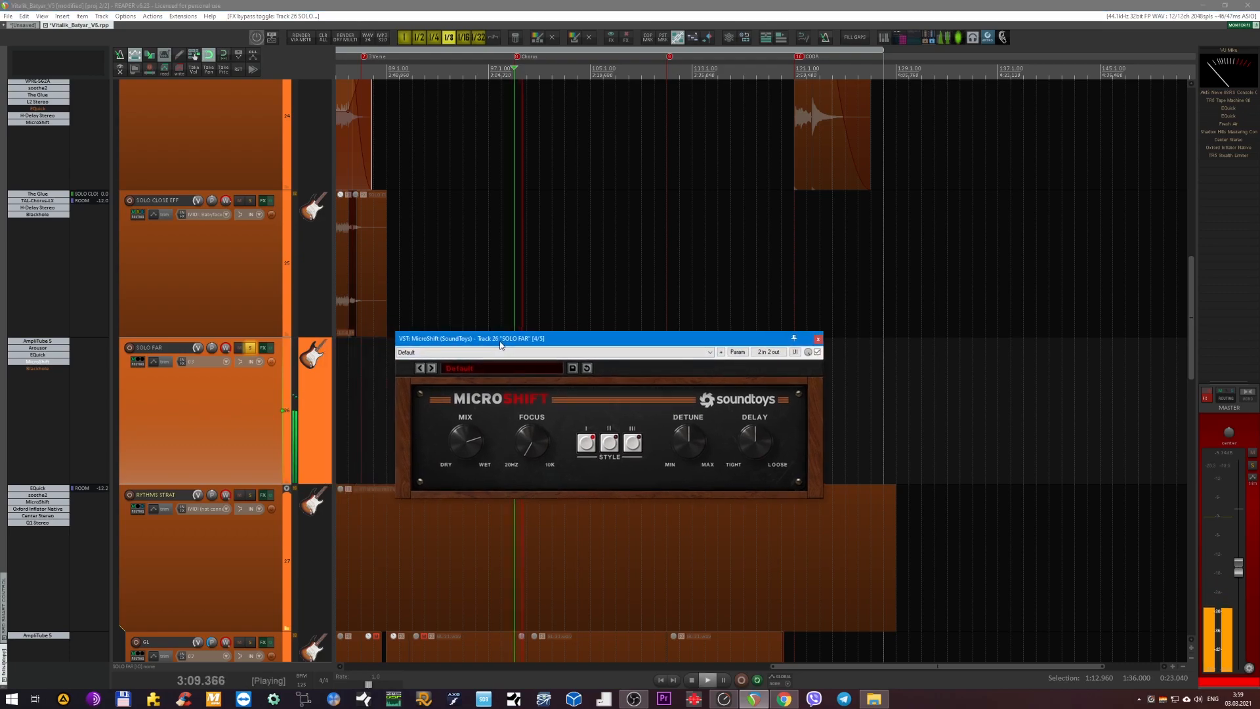
pyautogui.click(818, 338)
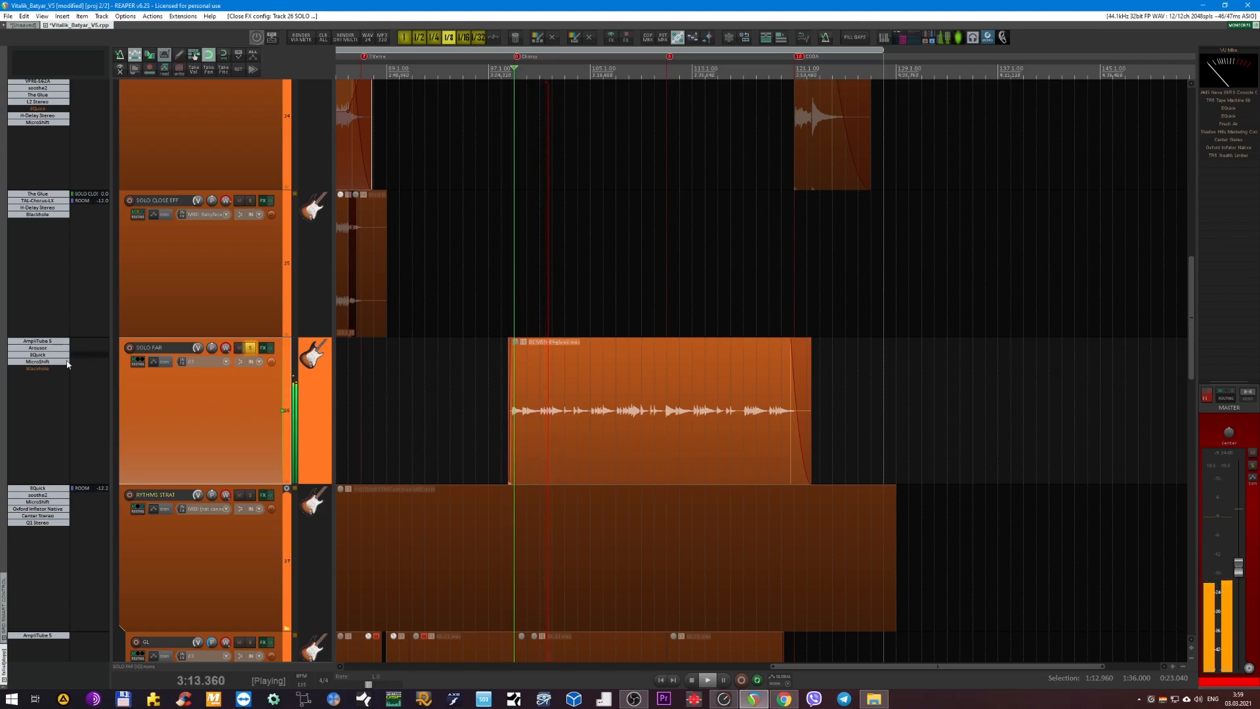
# Enable Blackhole on SOLO FAR, view its reverb settings during playback, and close the plug-in window.
pyautogui.click(40, 369)
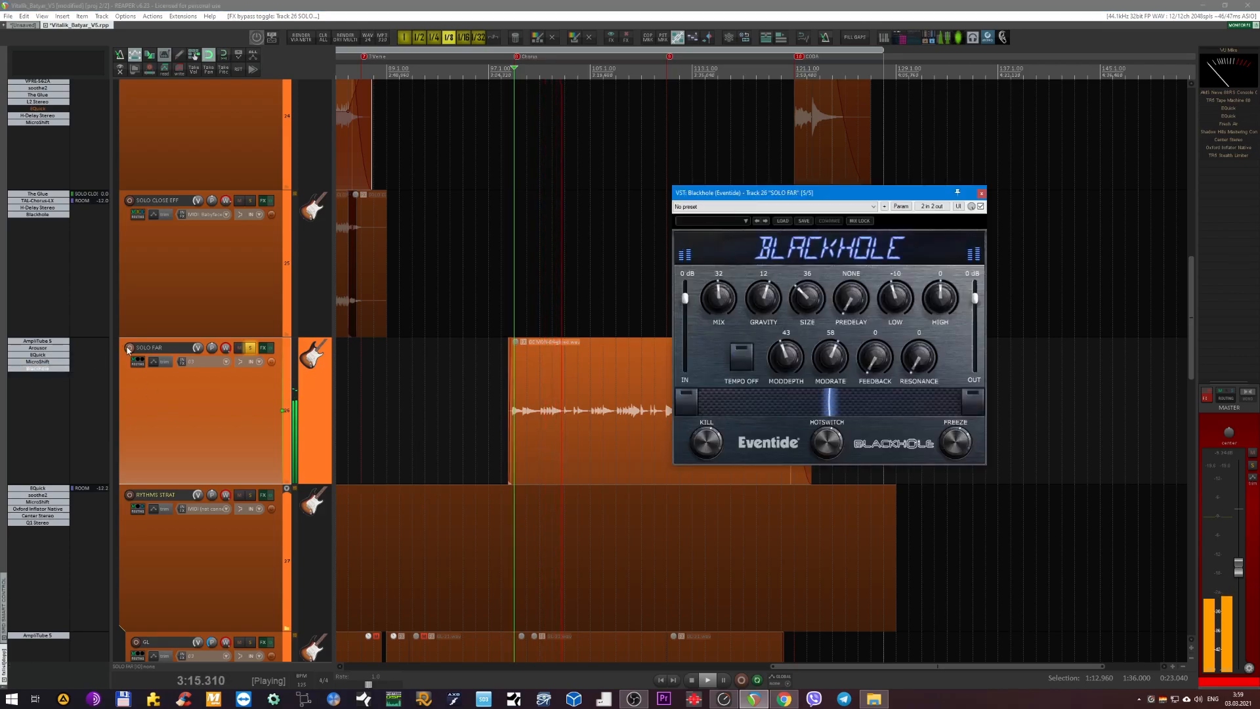
pyautogui.click(190, 418)
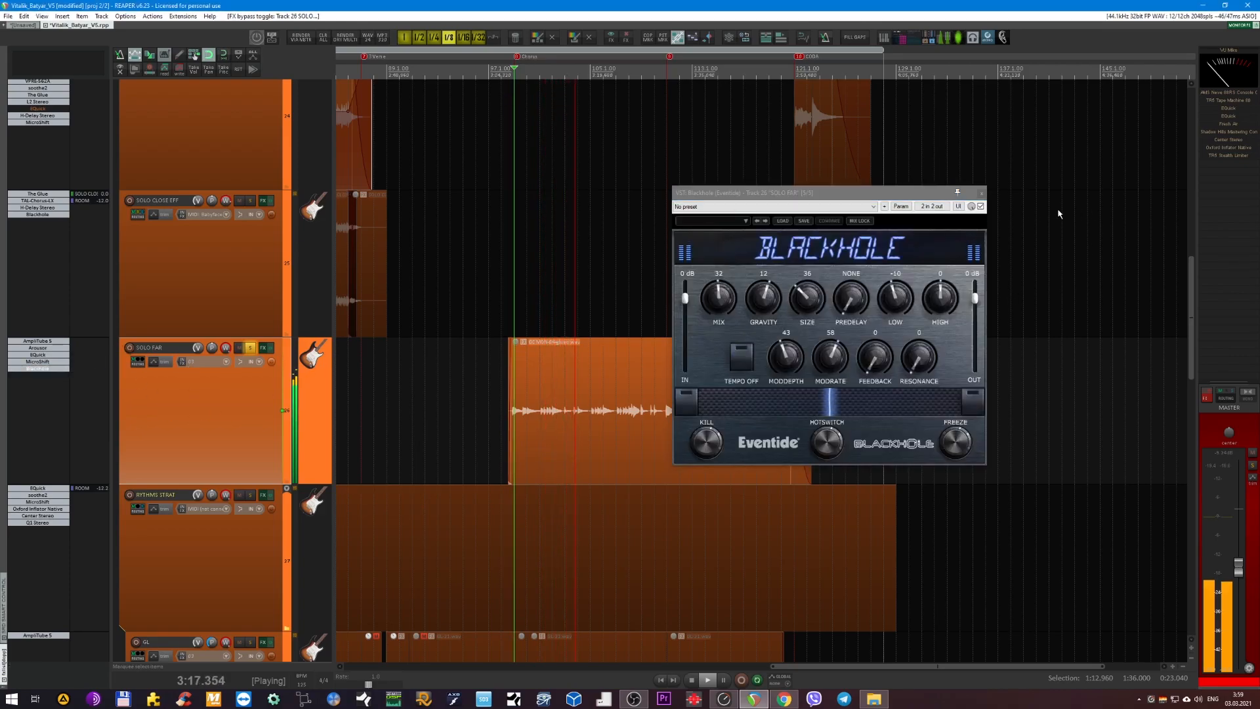
pyautogui.click(981, 193)
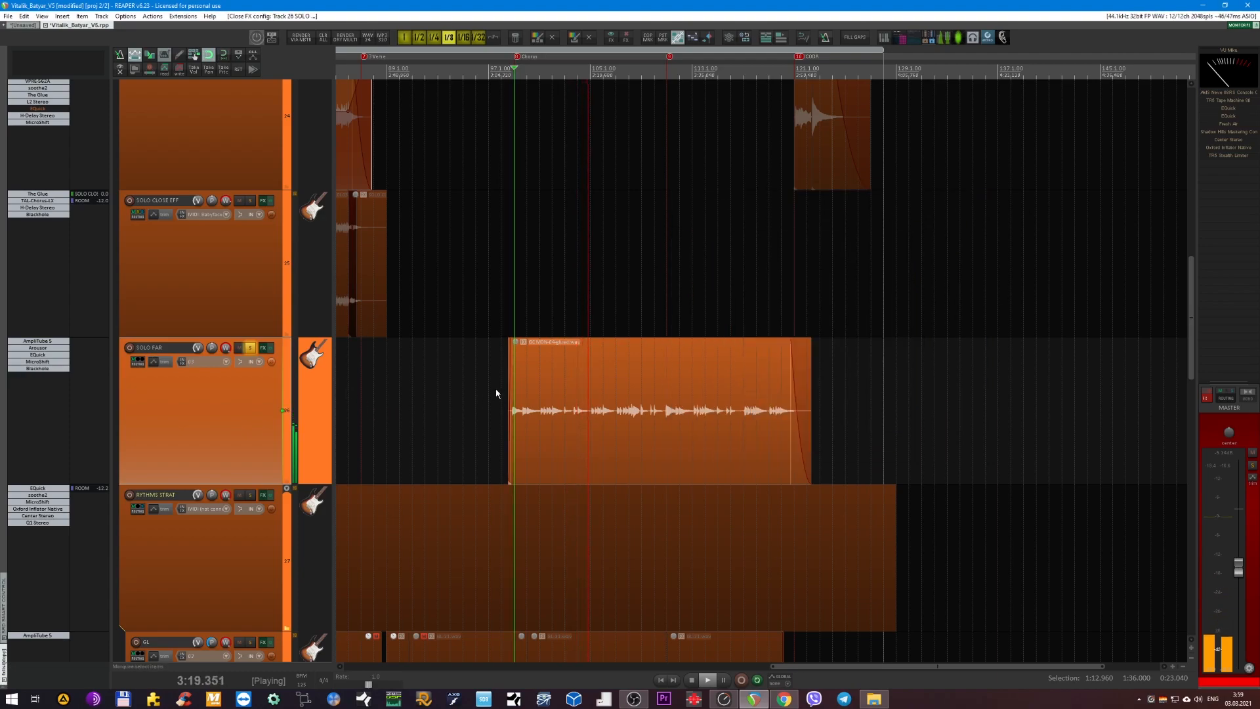
# Unsolo SOLO FAR to hear it in the full mix and stop playback.
pyautogui.press('F6')
pyautogui.scroll(-2, 501, 386)
pyautogui.scroll(-1, 501, 385)
pyautogui.scroll(-2, 505, 384)
pyautogui.scroll(2, 505, 385)
pyautogui.hscroll(-3, 512, 385)
pyautogui.press('space')
# Collapse the GUITARS folder and expand the KEYS folder to show its Hammond, Rhodes and Clavinet tracks.
pyautogui.scroll(-1, 577, 342)
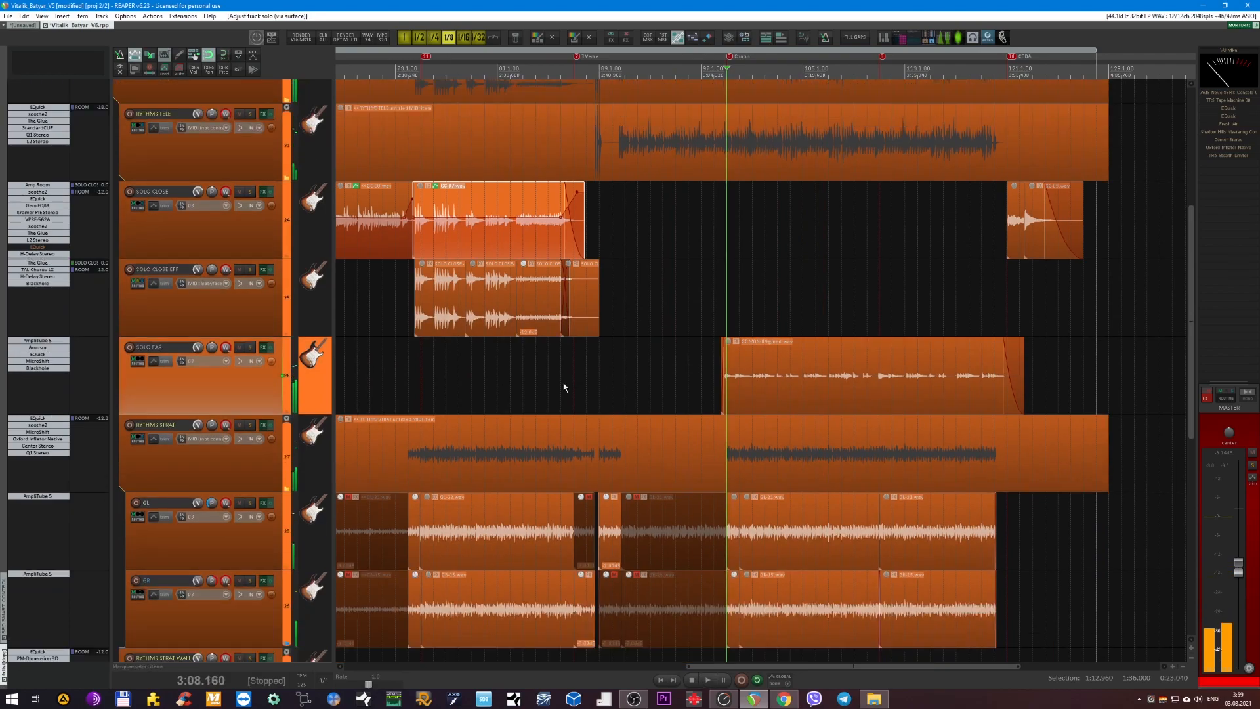
pyautogui.scroll(-2, 415, 387)
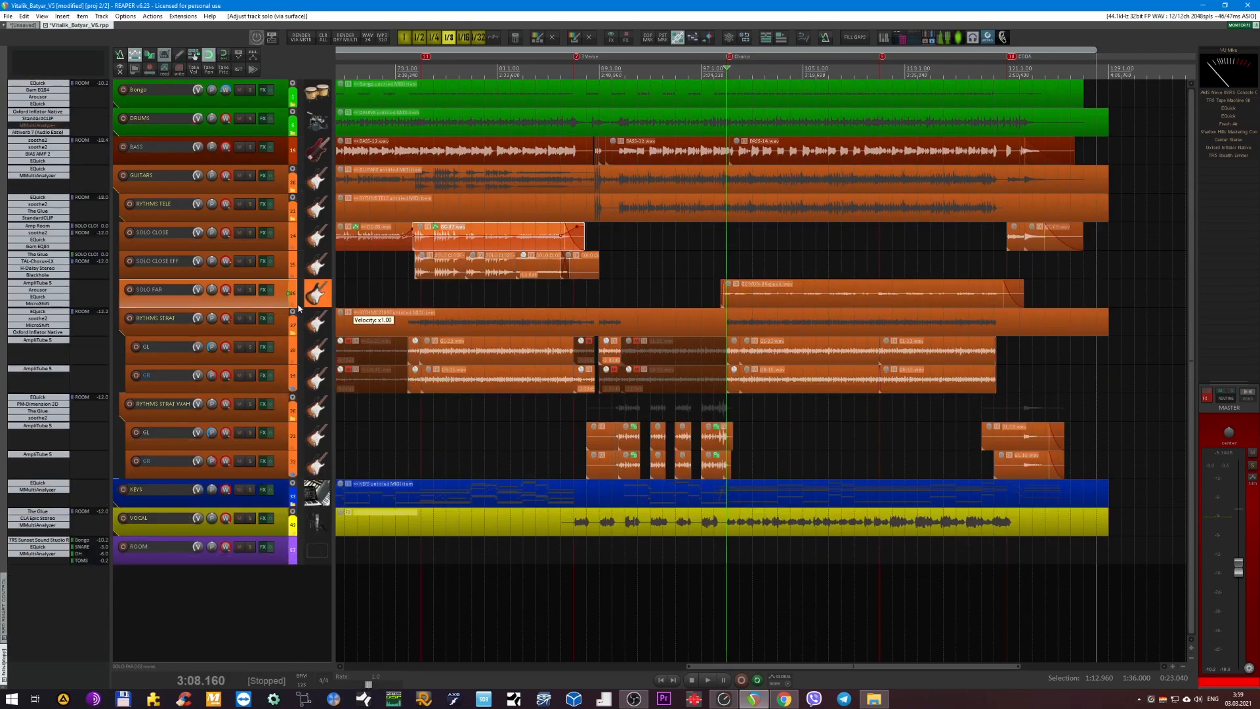
pyautogui.click(278, 187)
pyautogui.doubleClick(278, 187)
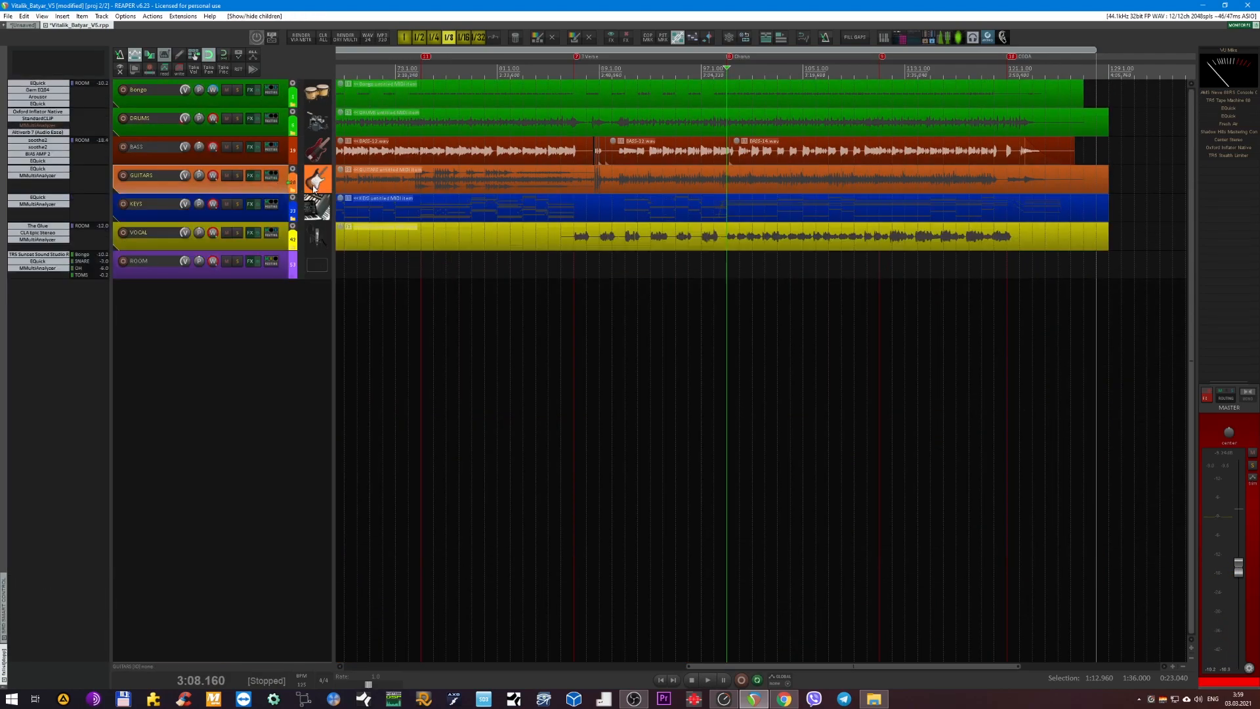
pyautogui.doubleClick(279, 213)
pyautogui.scroll(2, 485, 212)
pyautogui.scroll(-4, 484, 212)
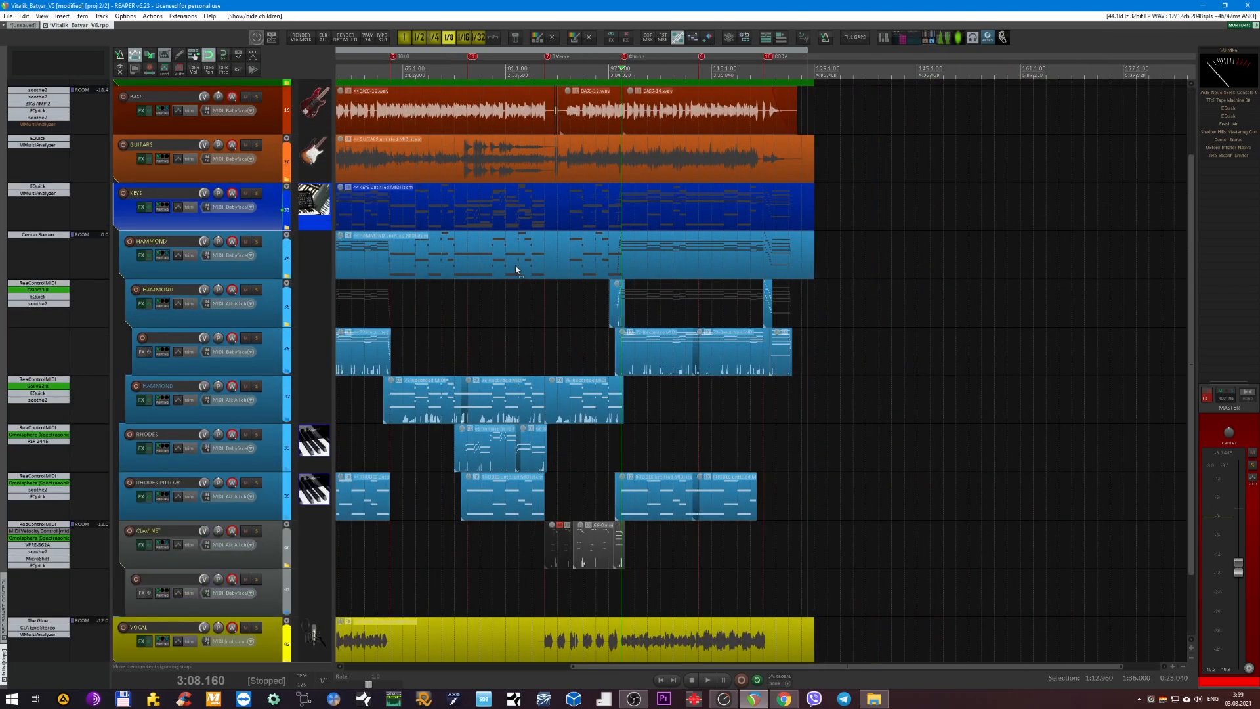
# Place the edit cursor at 0:53.760 in the first chorus and select the outer HAMMOND folder track.
pyautogui.click(567, 68)
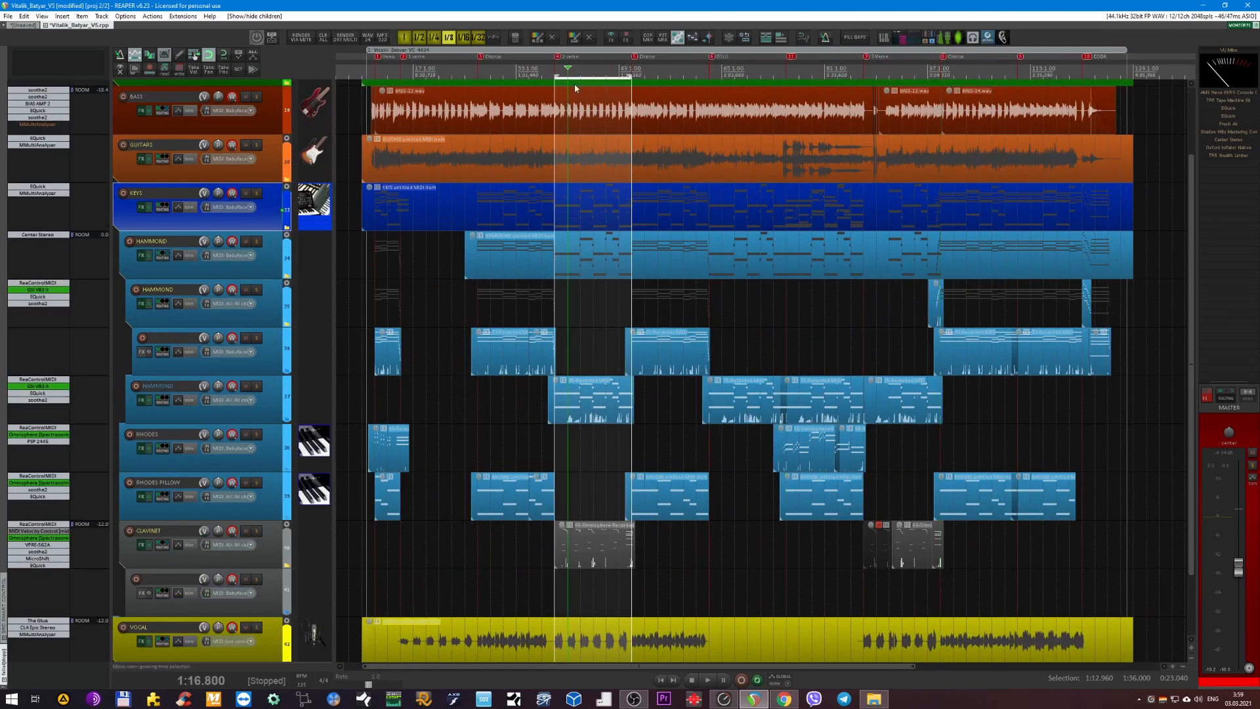
pyautogui.scroll(2, 650, 275)
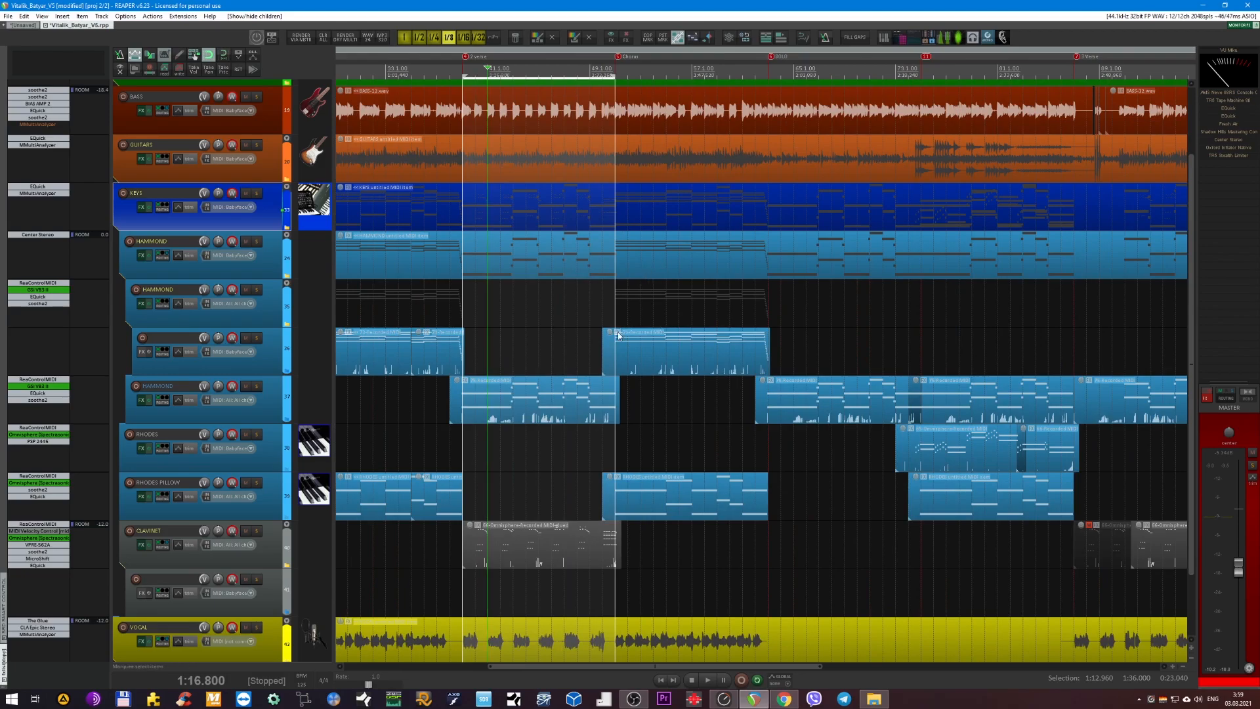
pyautogui.scroll(-2, 618, 336)
pyautogui.hscroll(-3, 613, 337)
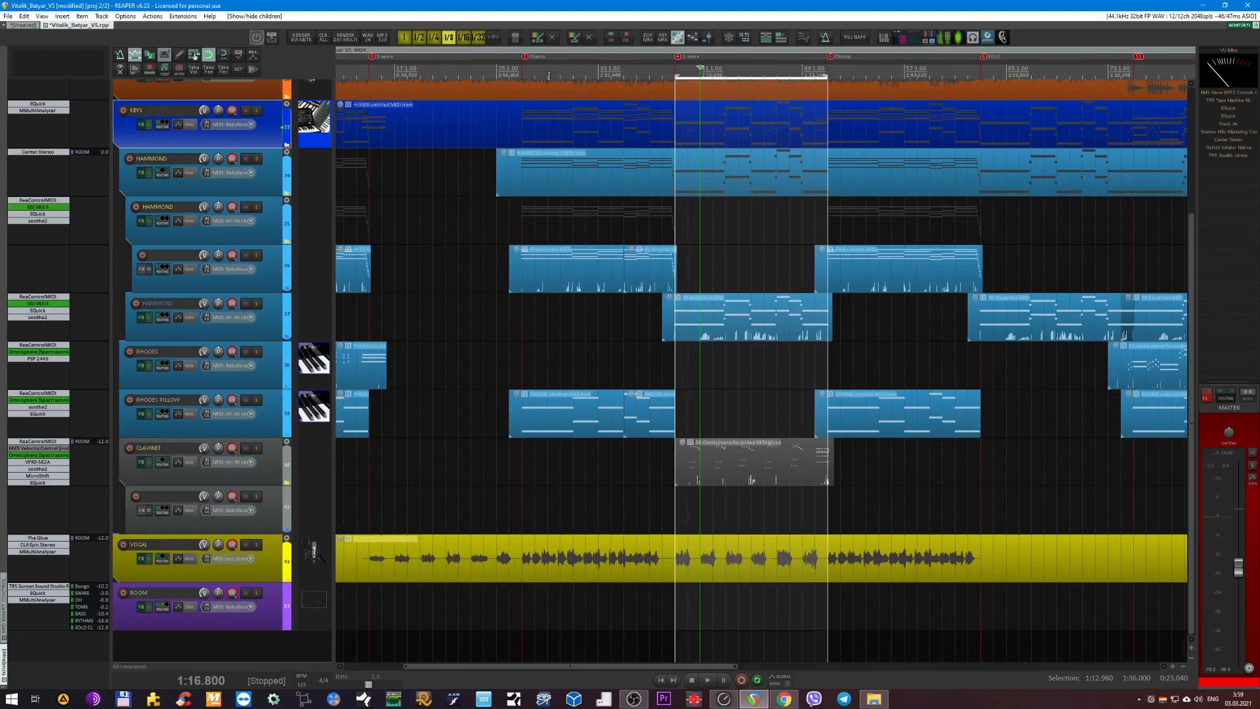
pyautogui.click(549, 77)
pyautogui.hscroll(-2, 549, 76)
pyautogui.click(268, 180)
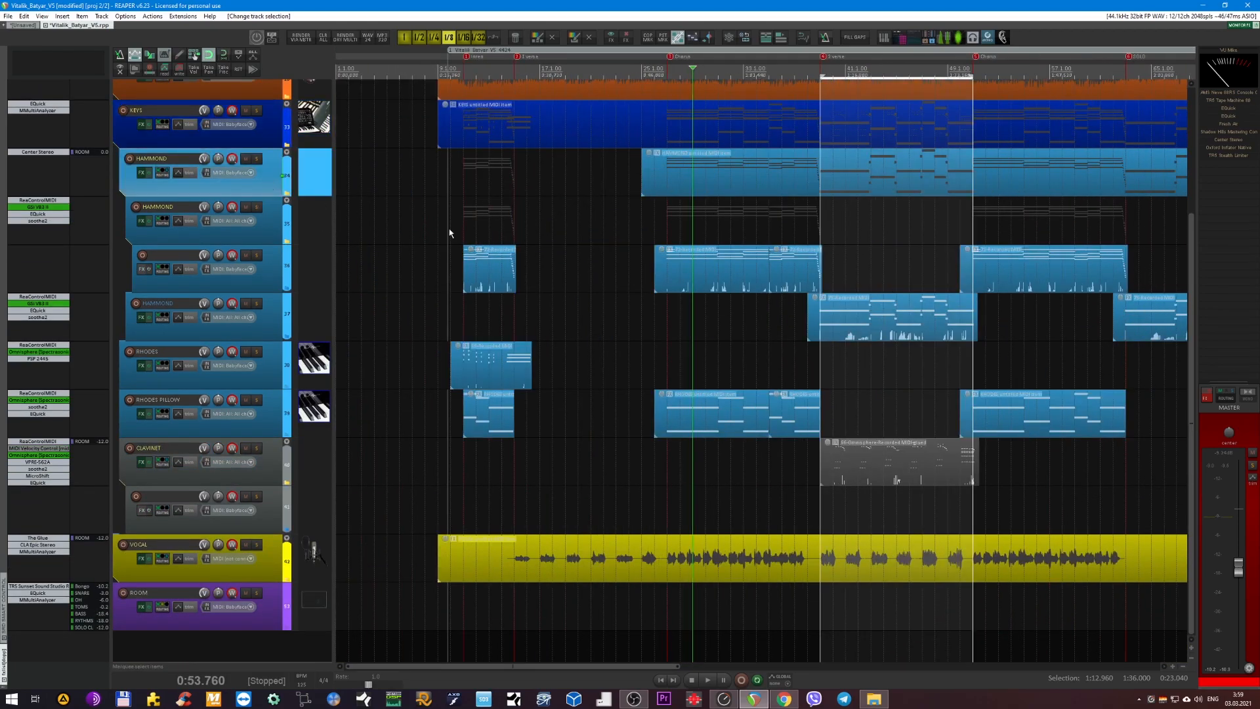
# Solo the outer HAMMOND folder, listen to the organ from the first chorus, stop playback and unsolo it.
pyautogui.scroll(-3, 453, 231)
pyautogui.press('space')
pyautogui.click(256, 159)
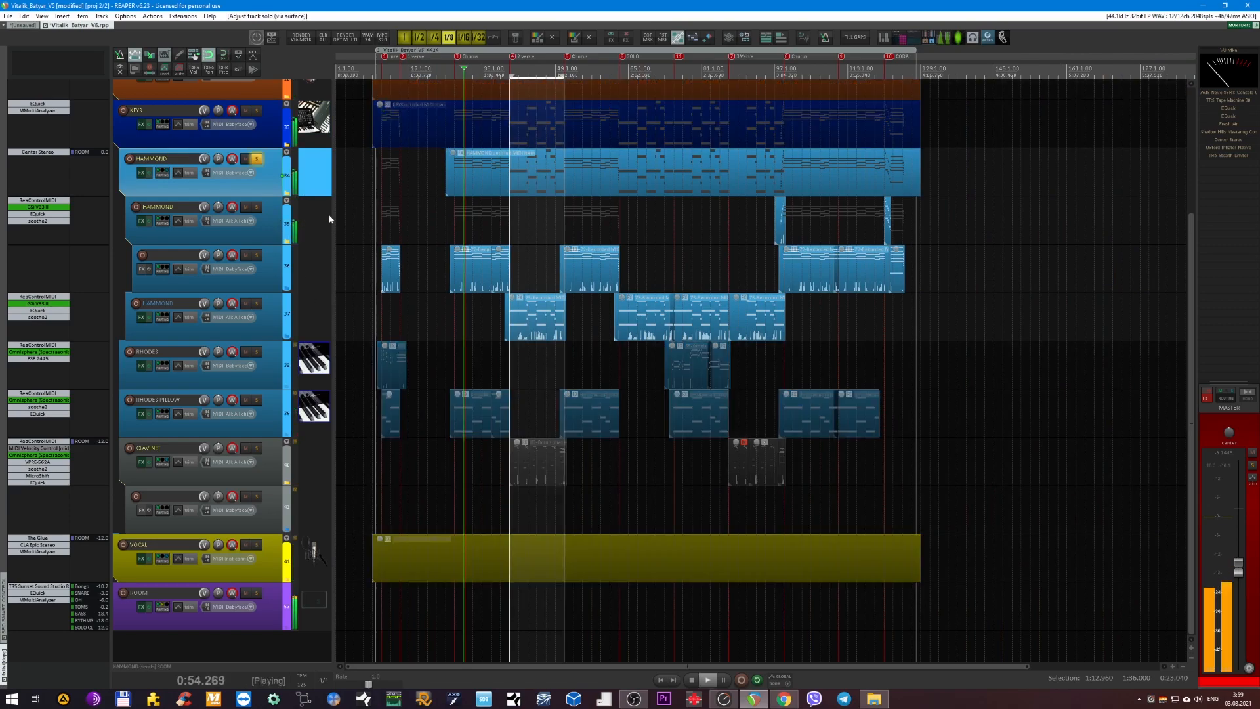
pyautogui.scroll(3, 420, 208)
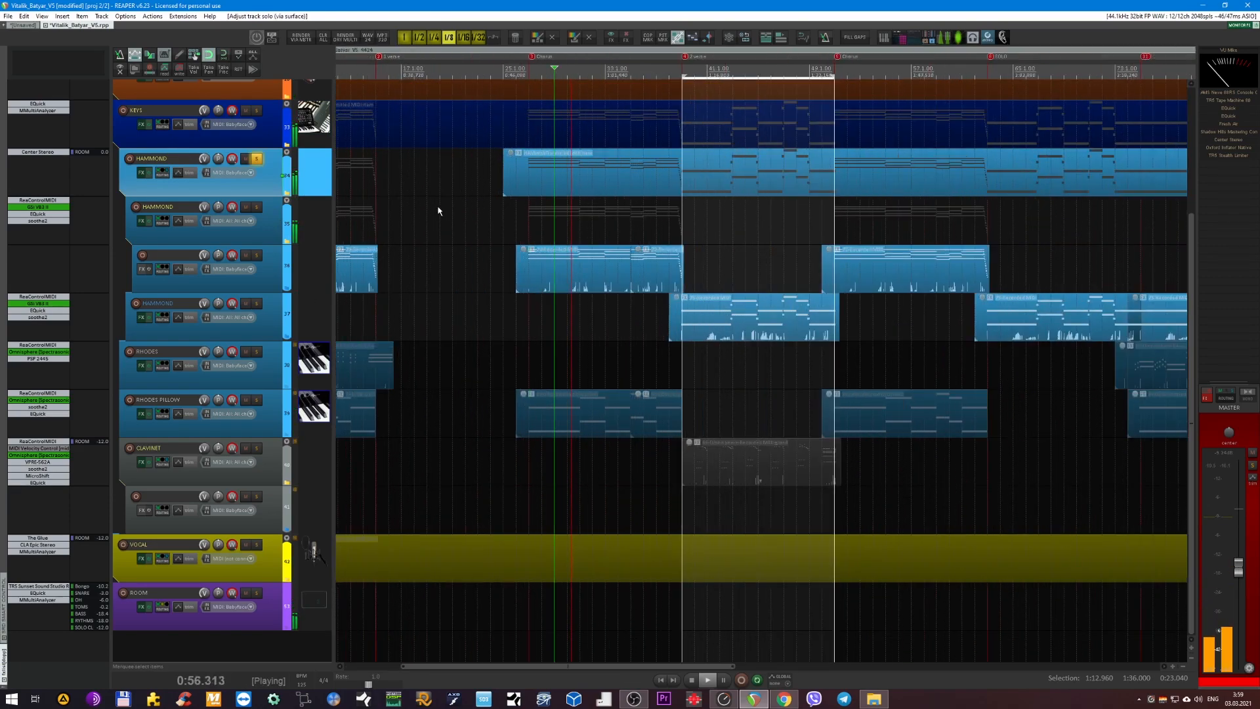
pyautogui.scroll(2, 453, 216)
pyautogui.scroll(1, 466, 252)
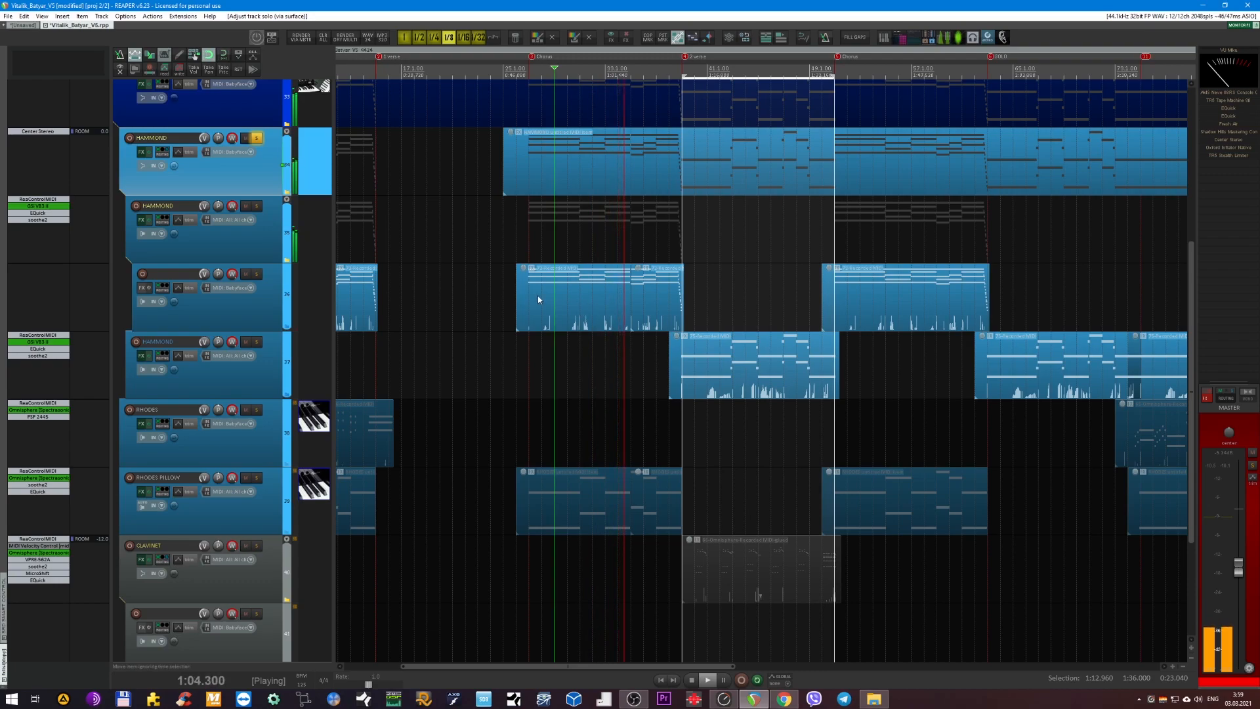
pyautogui.press('space')
# Play the full mix from 0:48.000, mute and unmute the KEYS folder to compare, and stop playback.
pyautogui.scroll(-3, 525, 282)
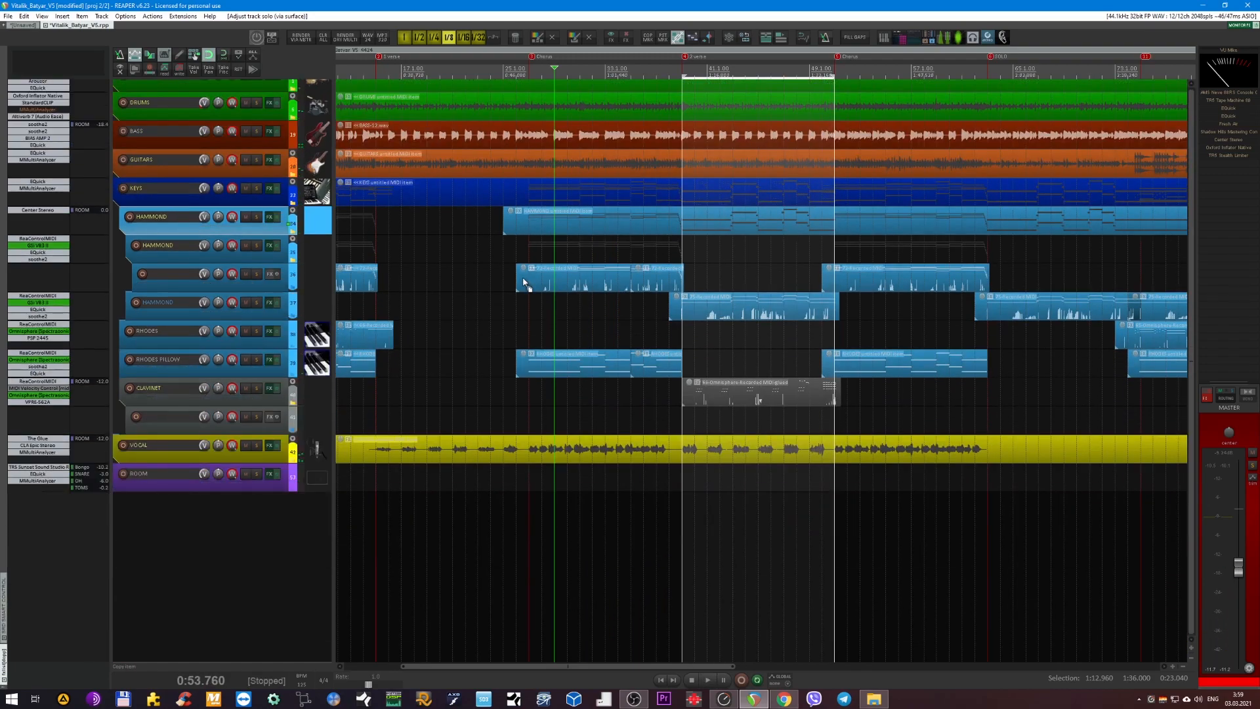
pyautogui.click(517, 74)
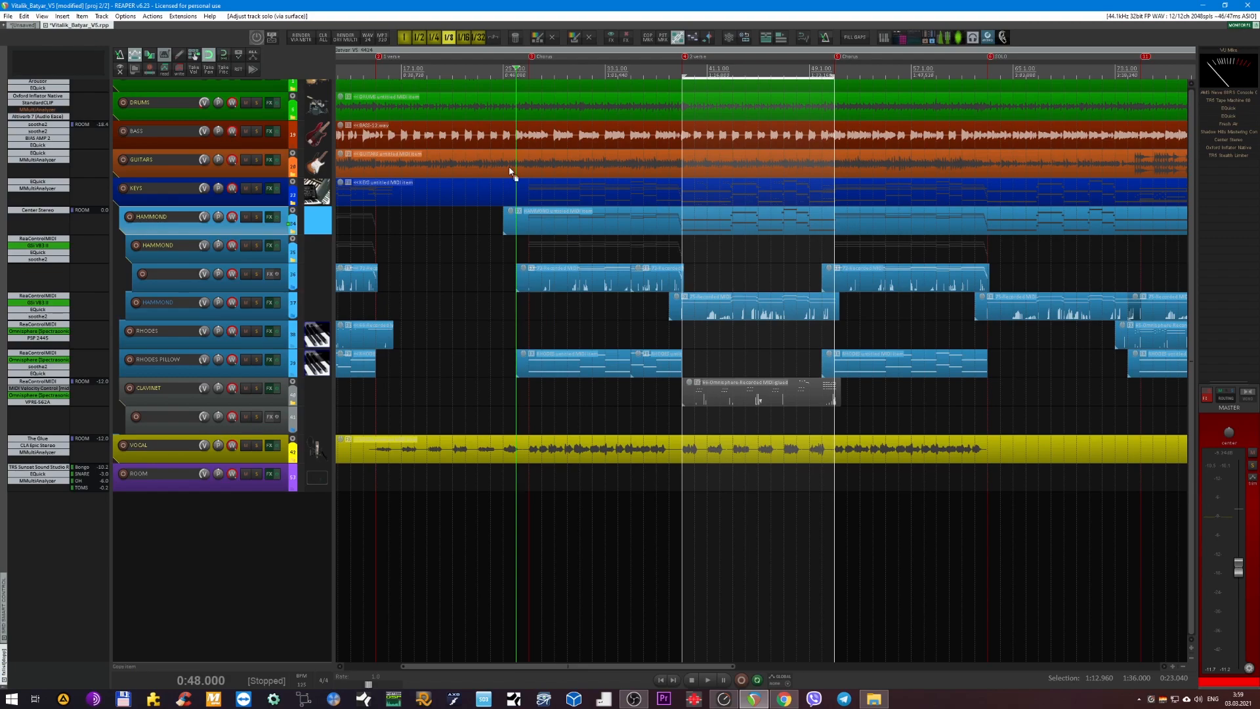
pyautogui.scroll(-1, 510, 187)
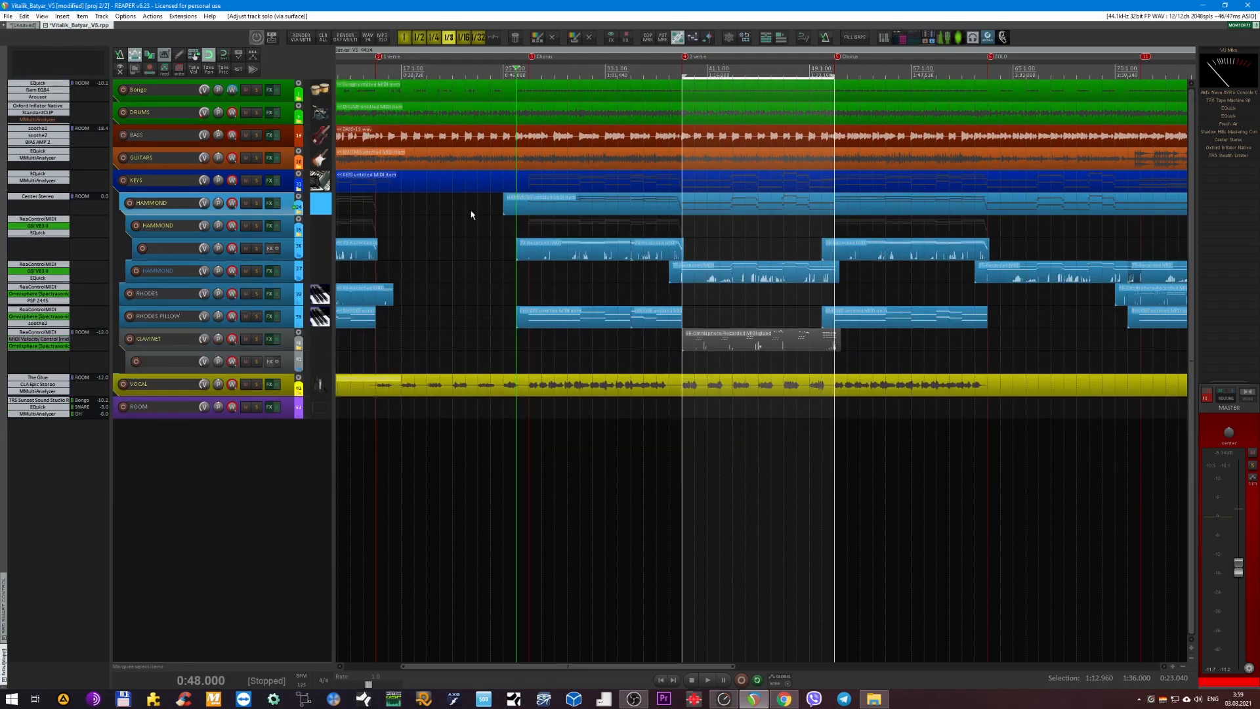
pyautogui.press('space')
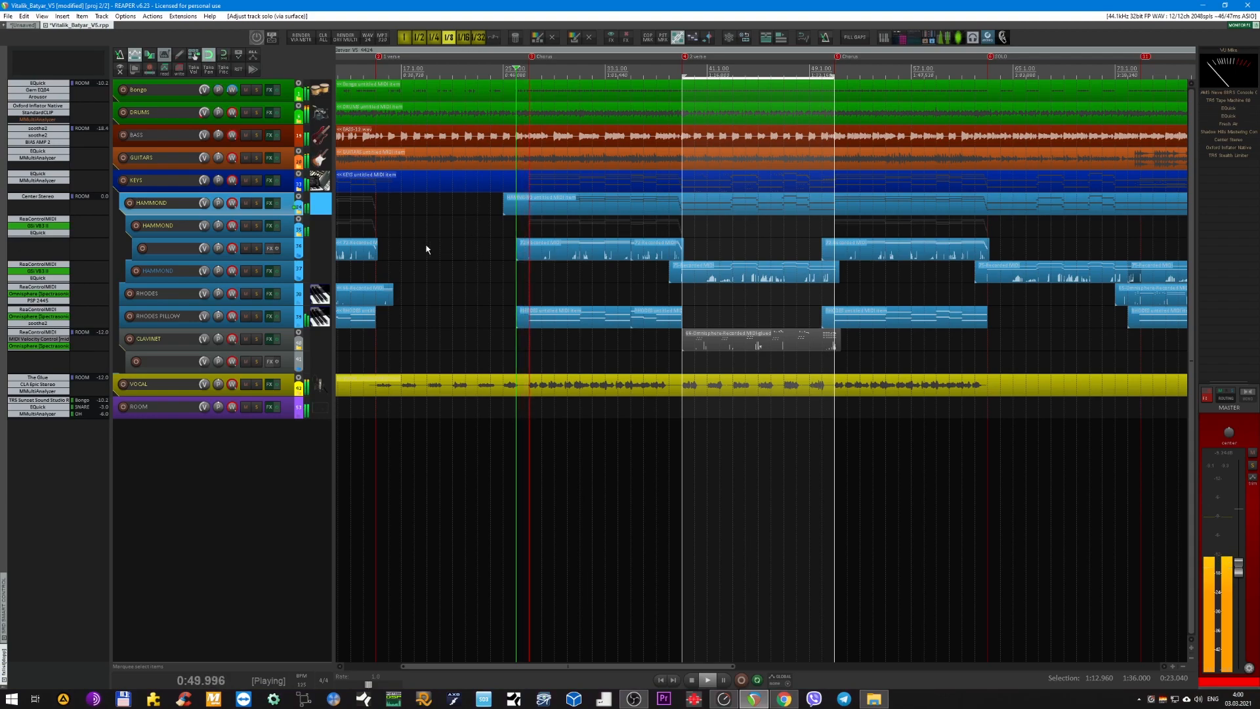
pyautogui.click(246, 181)
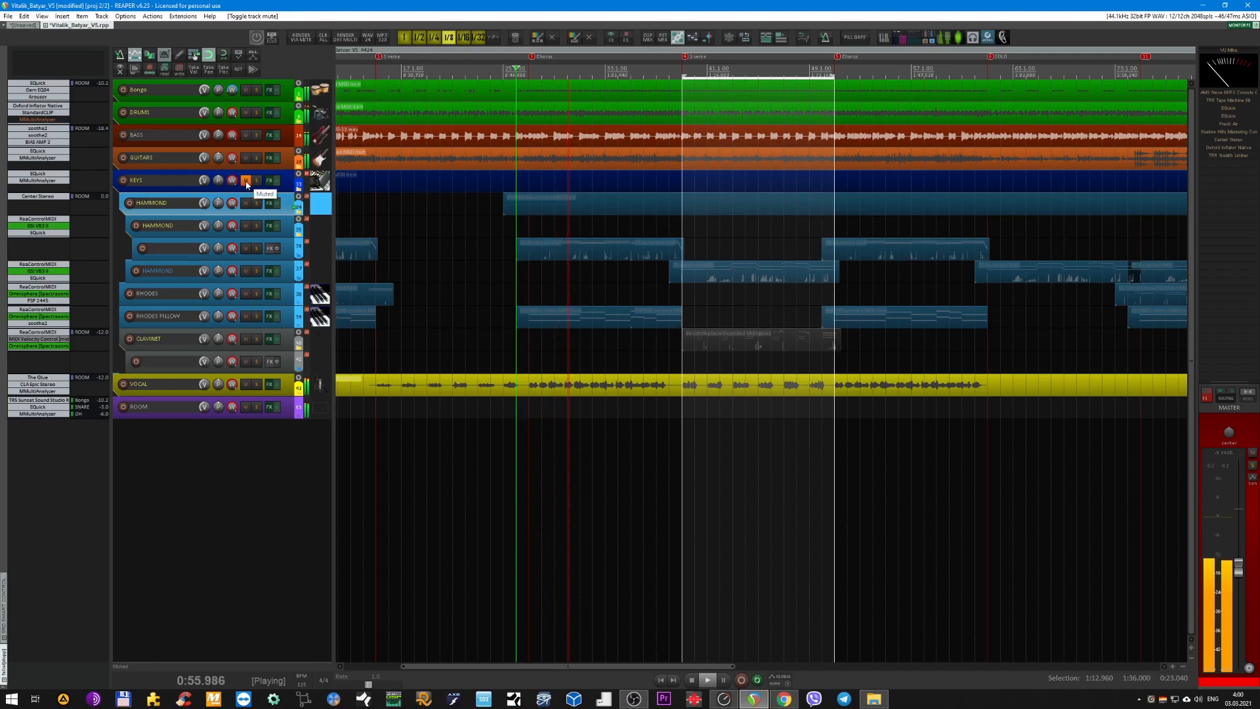
pyautogui.click(246, 181)
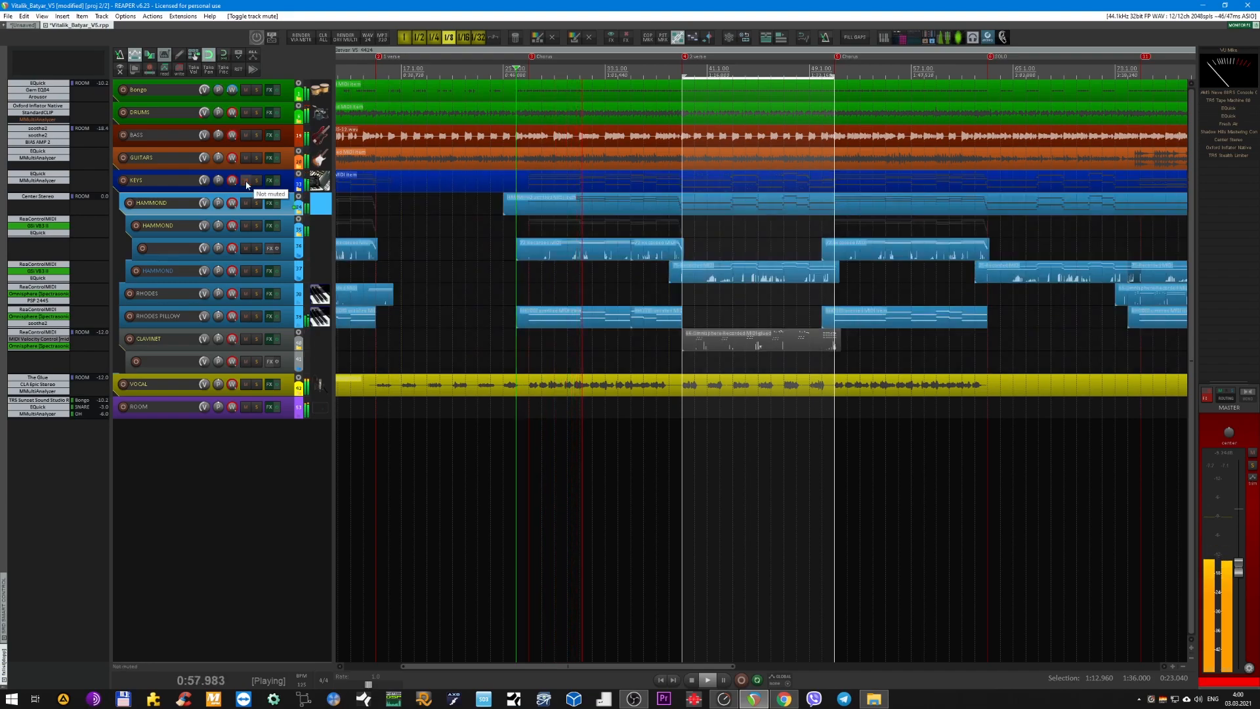
pyautogui.press('space')
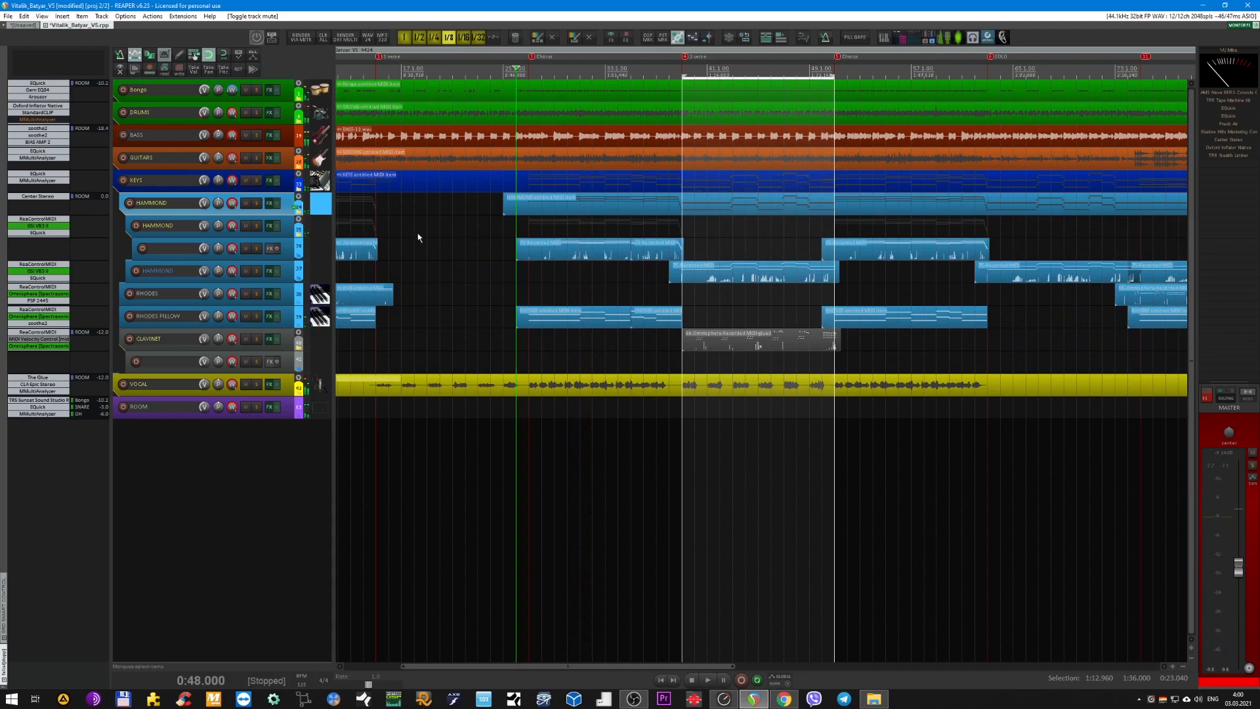
# Display the EQuick curve on the inner HAMMOND track and close the plug-in window.
pyautogui.scroll(2, 431, 239)
pyautogui.scroll(2, 434, 235)
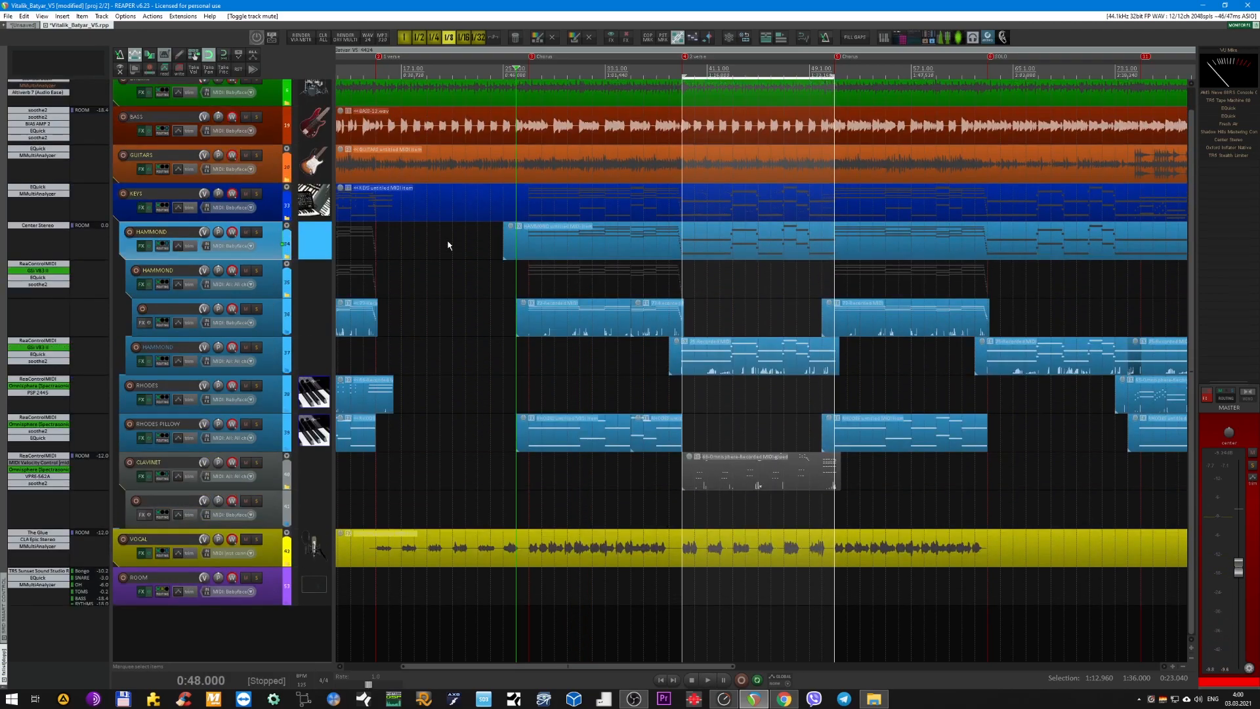
pyautogui.scroll(2, 485, 319)
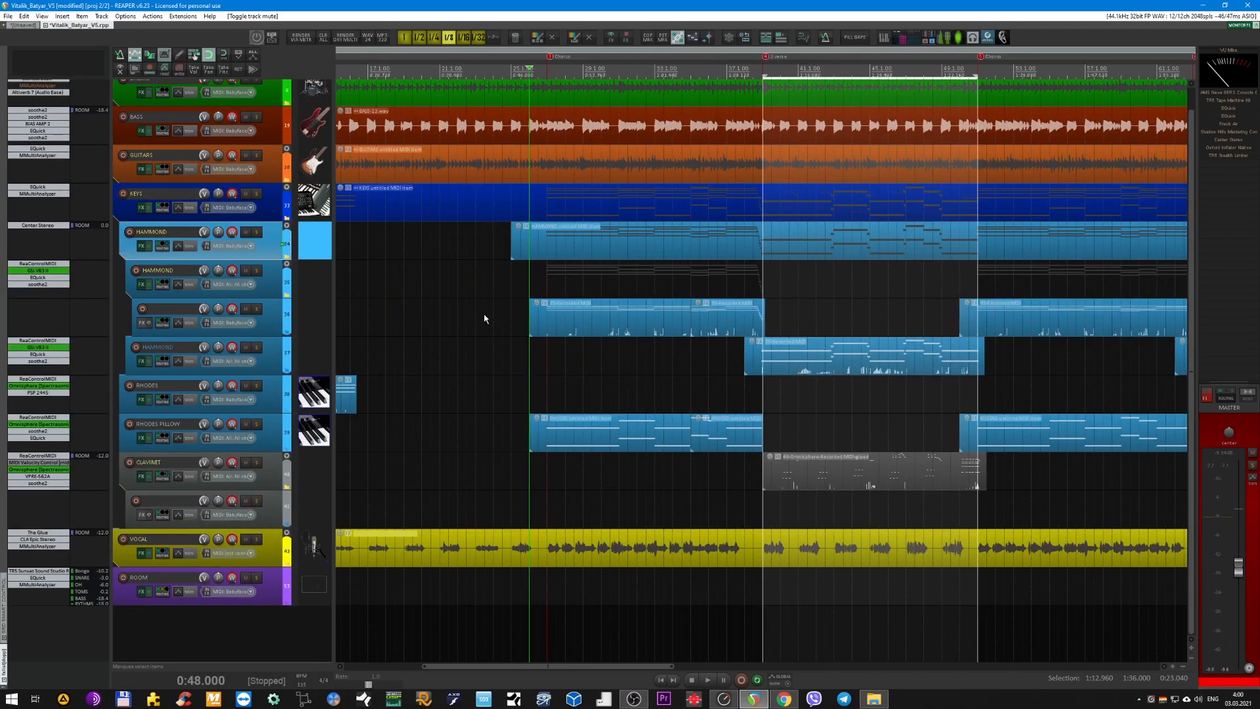
pyautogui.scroll(-2, 498, 335)
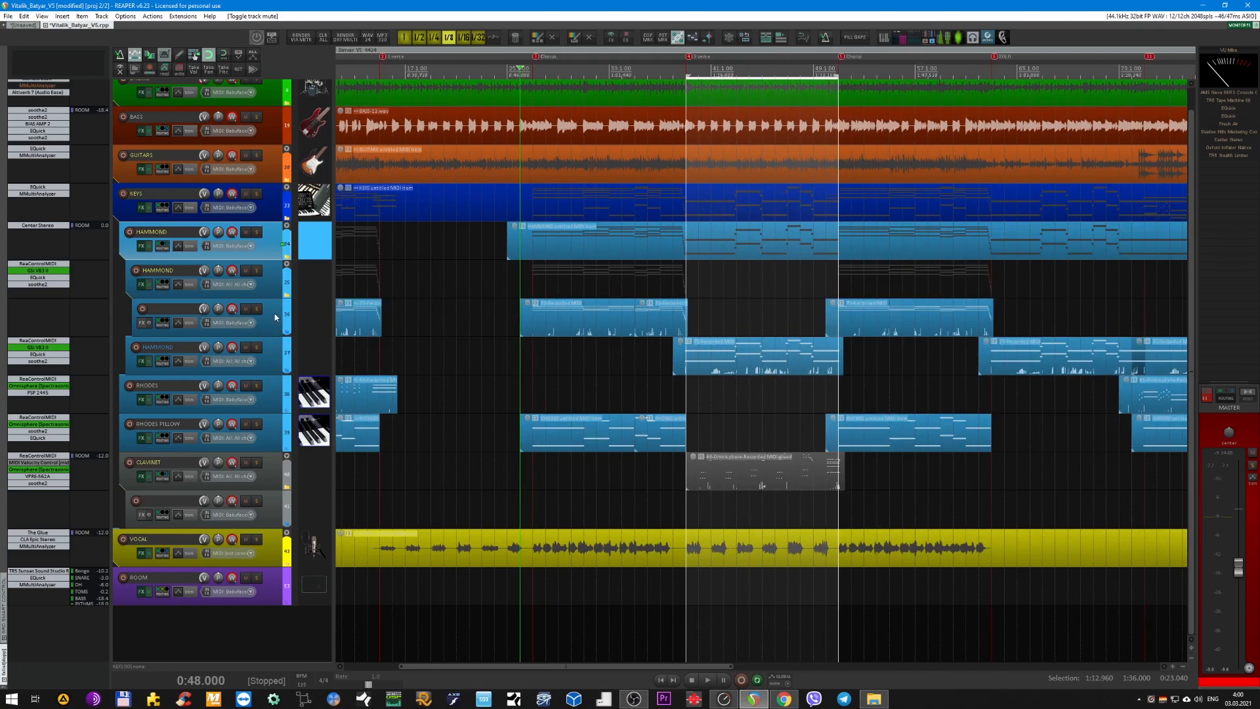
pyautogui.scroll(2, 270, 244)
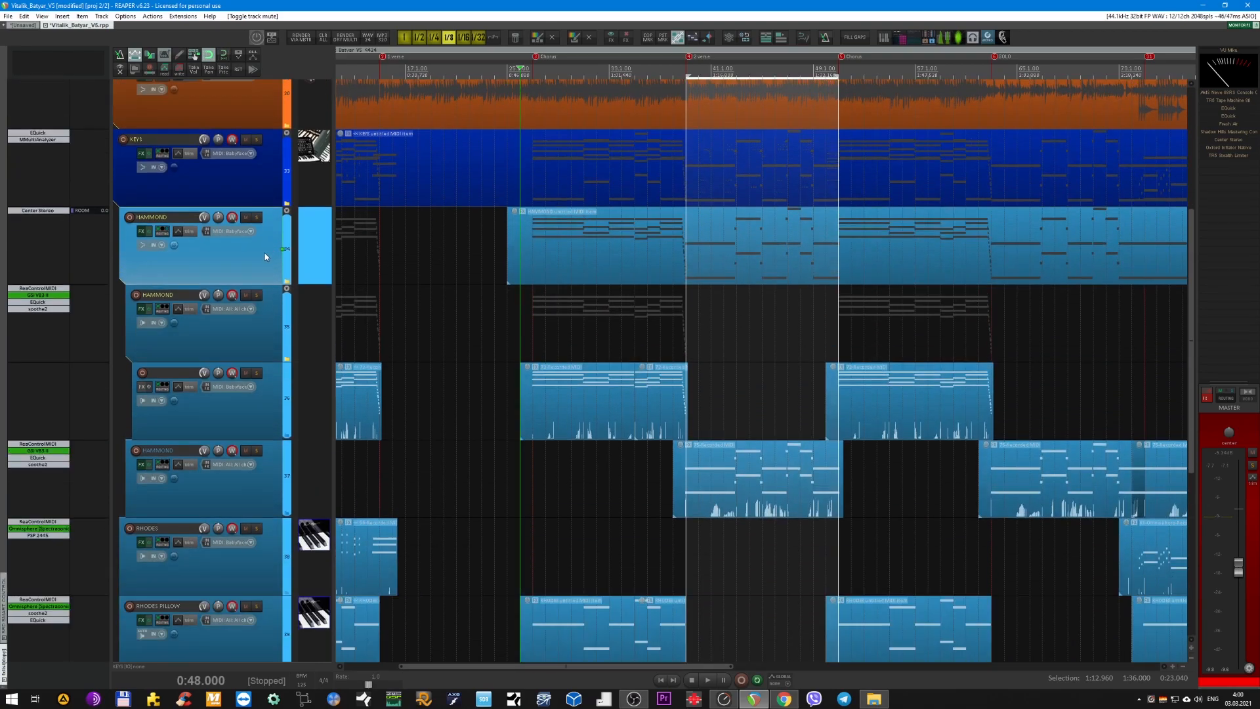
pyautogui.doubleClick(39, 301)
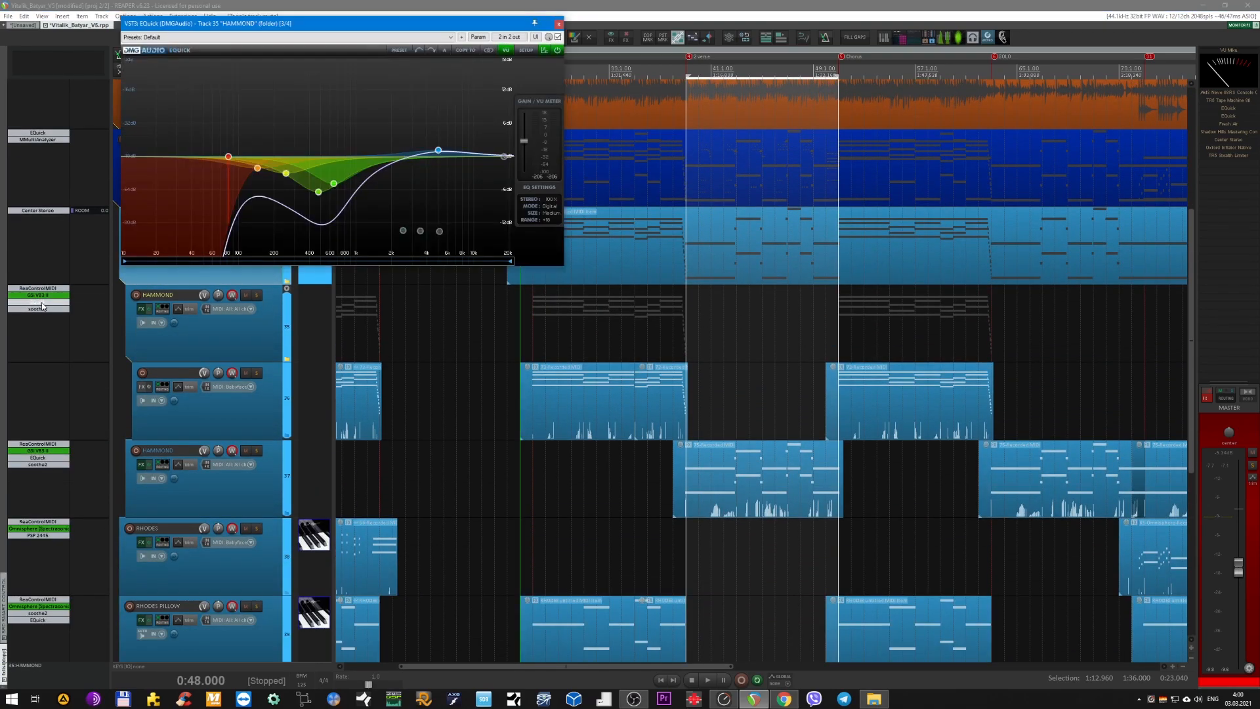
pyautogui.click(44, 309)
pyautogui.click(45, 311)
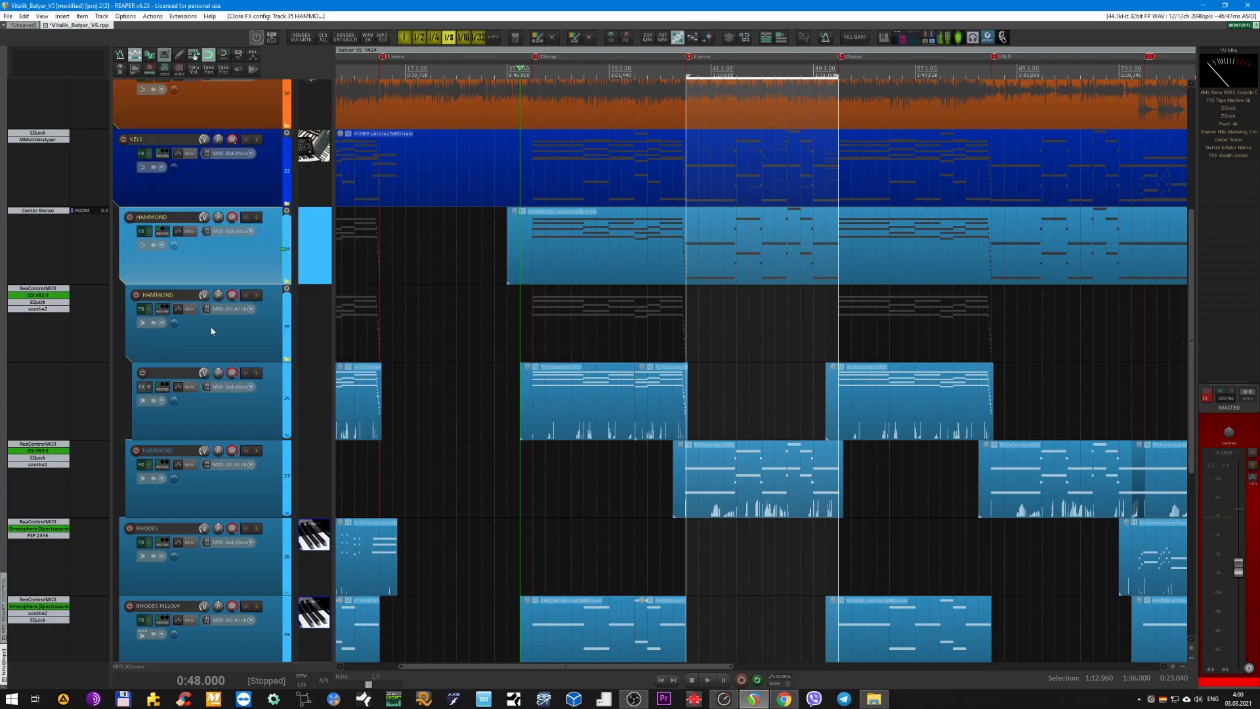
# Solo the inner HAMMOND track, play it from the first chorus, and bypass its soothe2 and EQuick plug-ins.
pyautogui.scroll(-4, 423, 336)
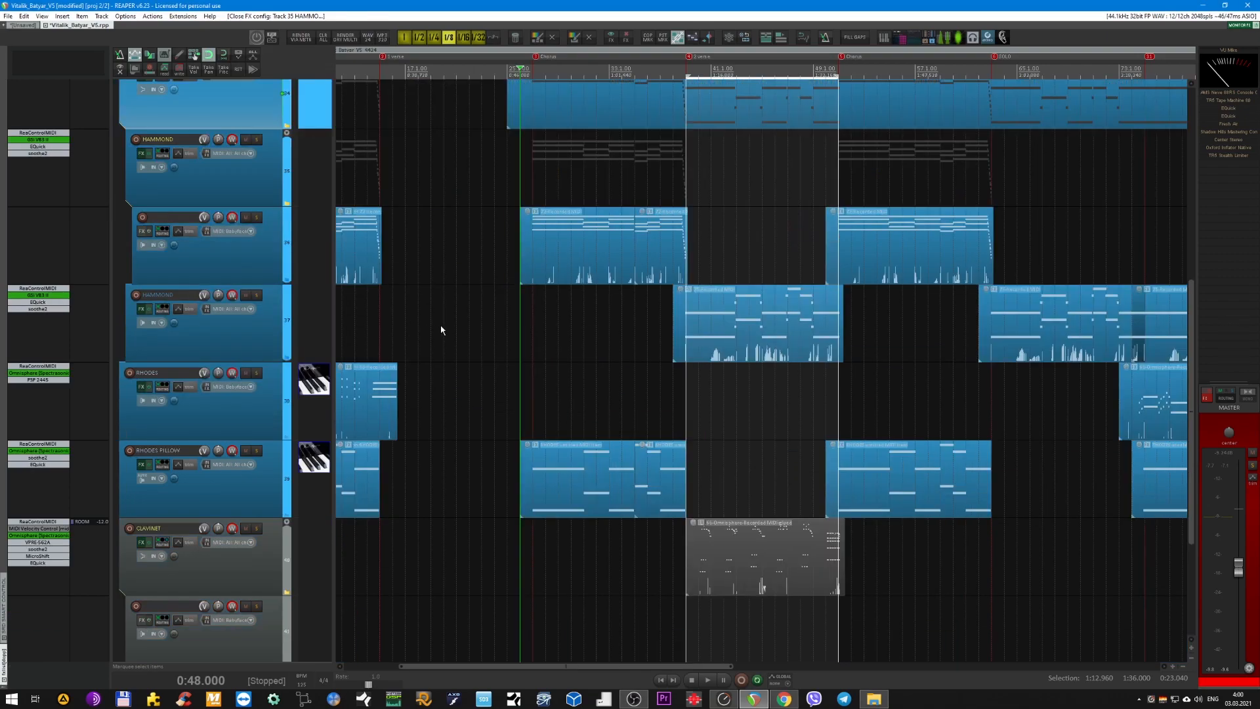
pyautogui.click(255, 193)
pyautogui.press('F6')
pyautogui.press('space')
pyautogui.click(534, 71)
pyautogui.keyDown('shift'); pyautogui.click(44, 154); pyautogui.keyUp('shift')
pyautogui.keyDown('shift'); pyautogui.click(43, 148); pyautogui.keyUp('shift')
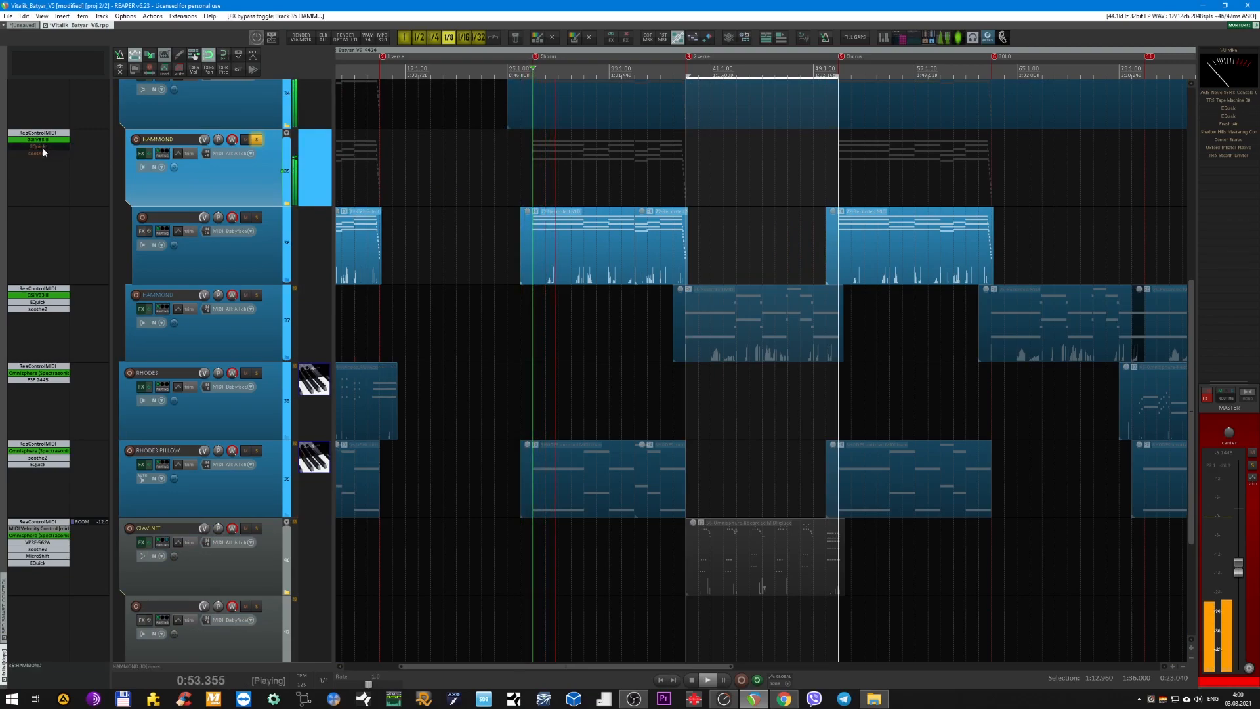
# Re-enable EQuick and soothe2 on the inner HAMMOND track, compare it unsoloed in the full mix, and stop playback.
pyautogui.keyDown('shift'); pyautogui.click(42, 148); pyautogui.keyUp('shift')
pyautogui.keyDown('shift'); pyautogui.click(44, 153); pyautogui.keyUp('shift')
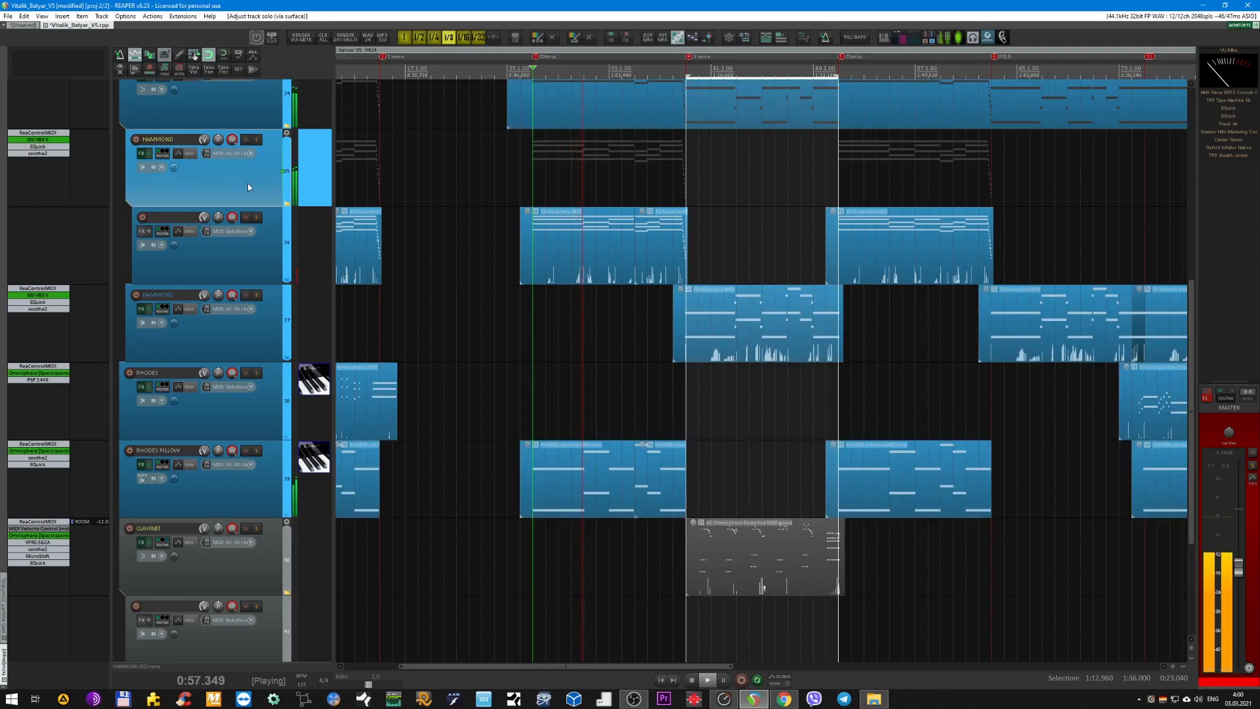
pyautogui.press('space')
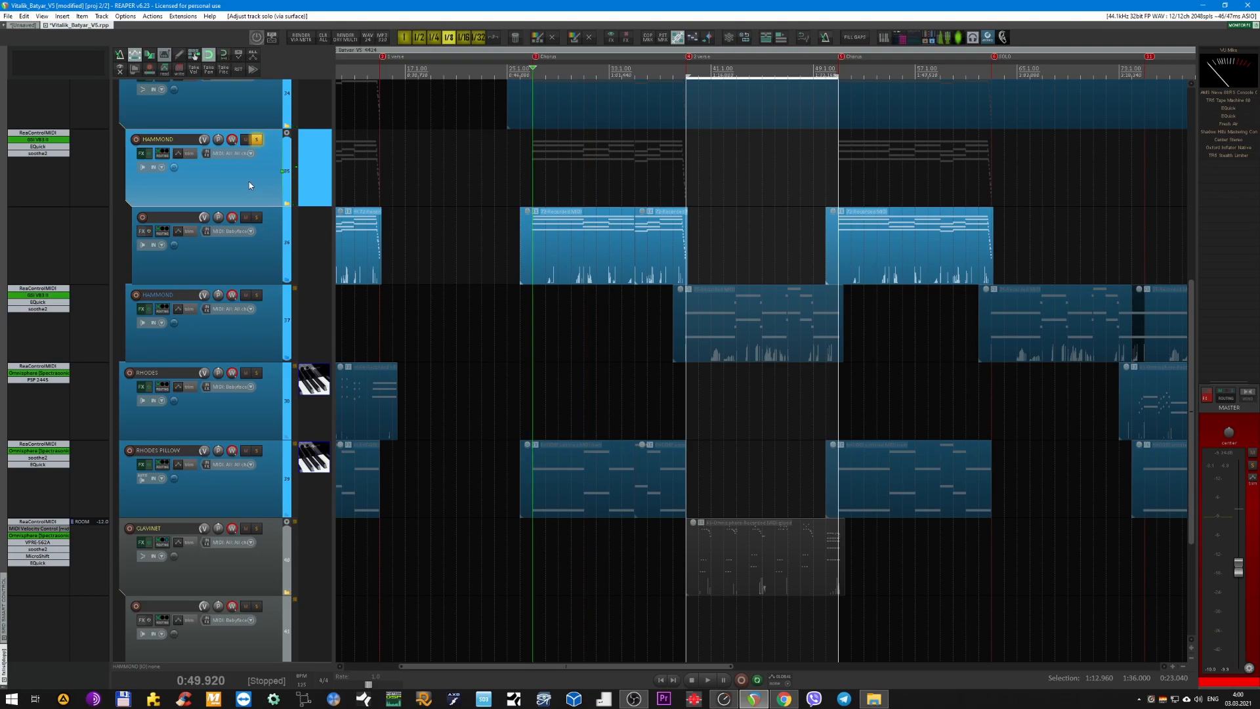
# Play the soloed inner HAMMOND from 0:49.920, bypass soothe2 and EQuick, unsolo the track, and stop playback.
pyautogui.scroll(3, 554, 166)
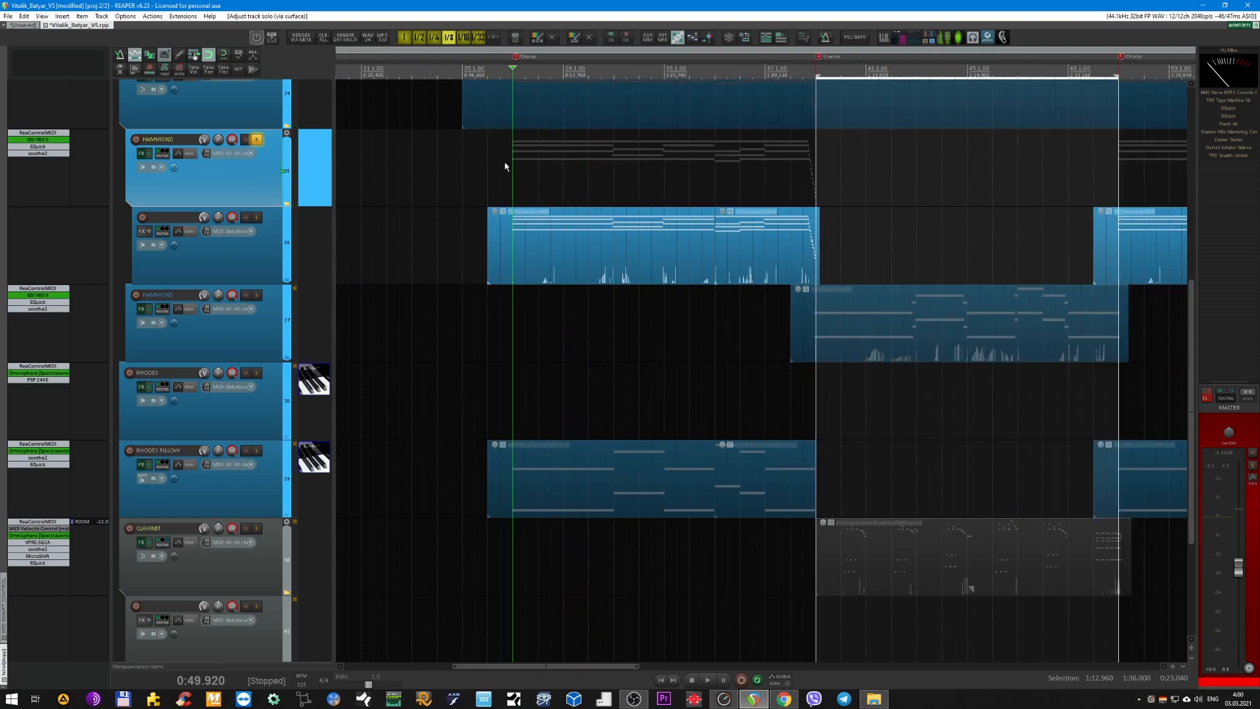
pyautogui.press('space')
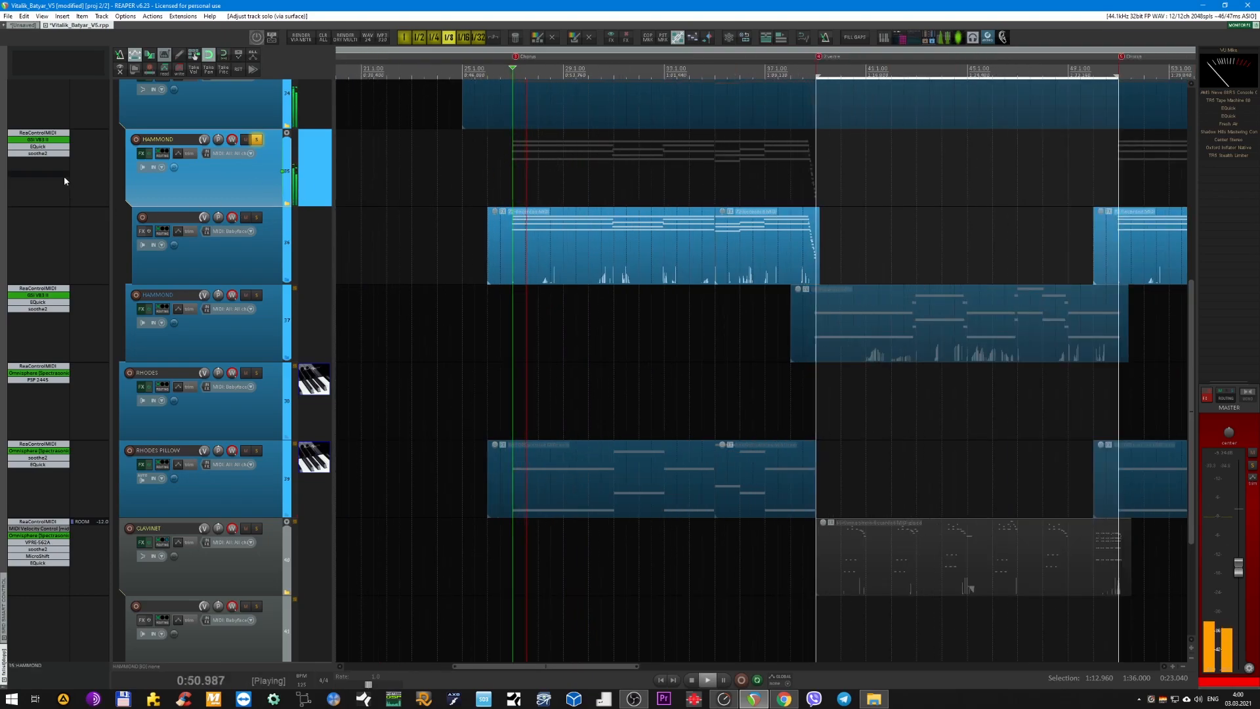
pyautogui.keyDown('shift'); pyautogui.click(40, 155); pyautogui.keyUp('shift')
pyautogui.keyDown('shift'); pyautogui.click(38, 148); pyautogui.keyUp('shift')
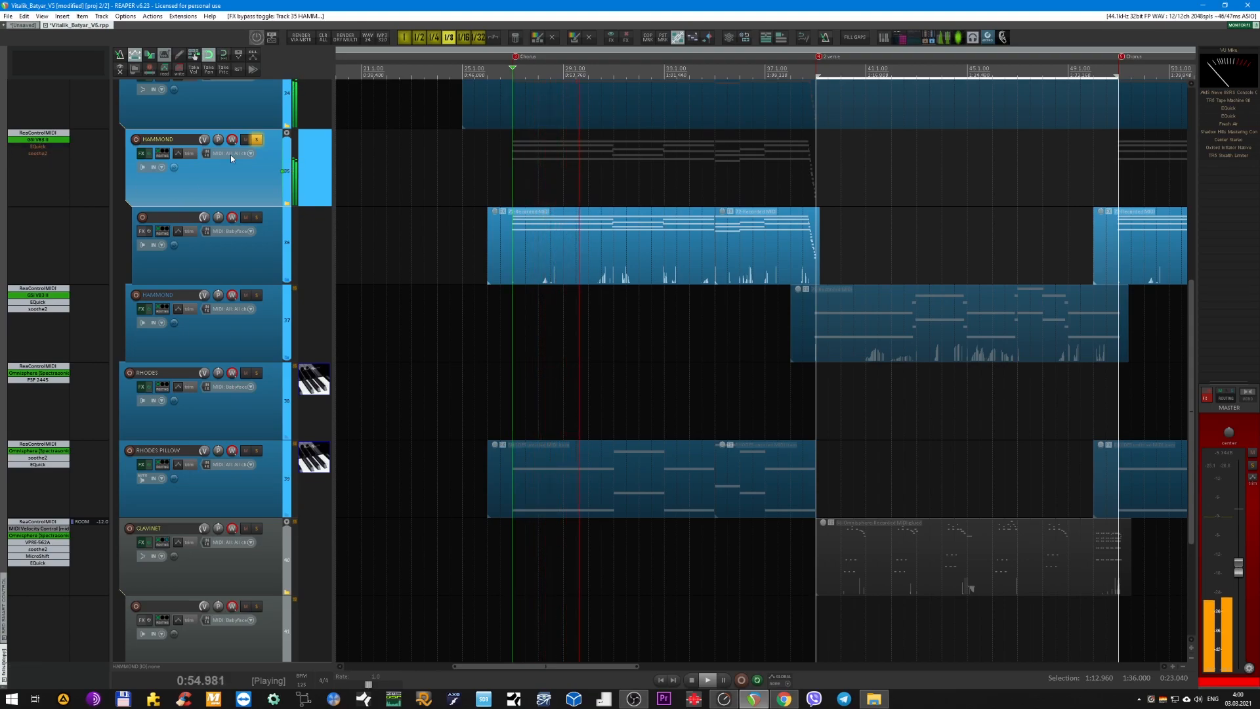
pyautogui.click(257, 140)
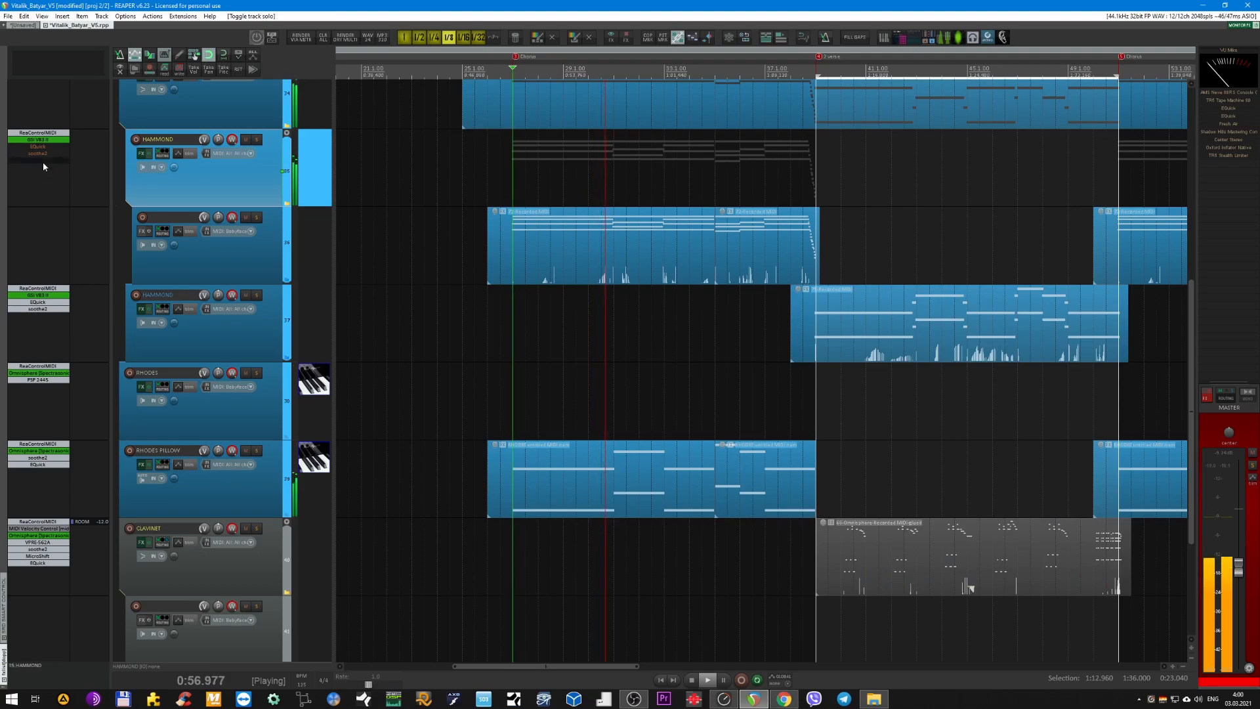
pyautogui.press('space')
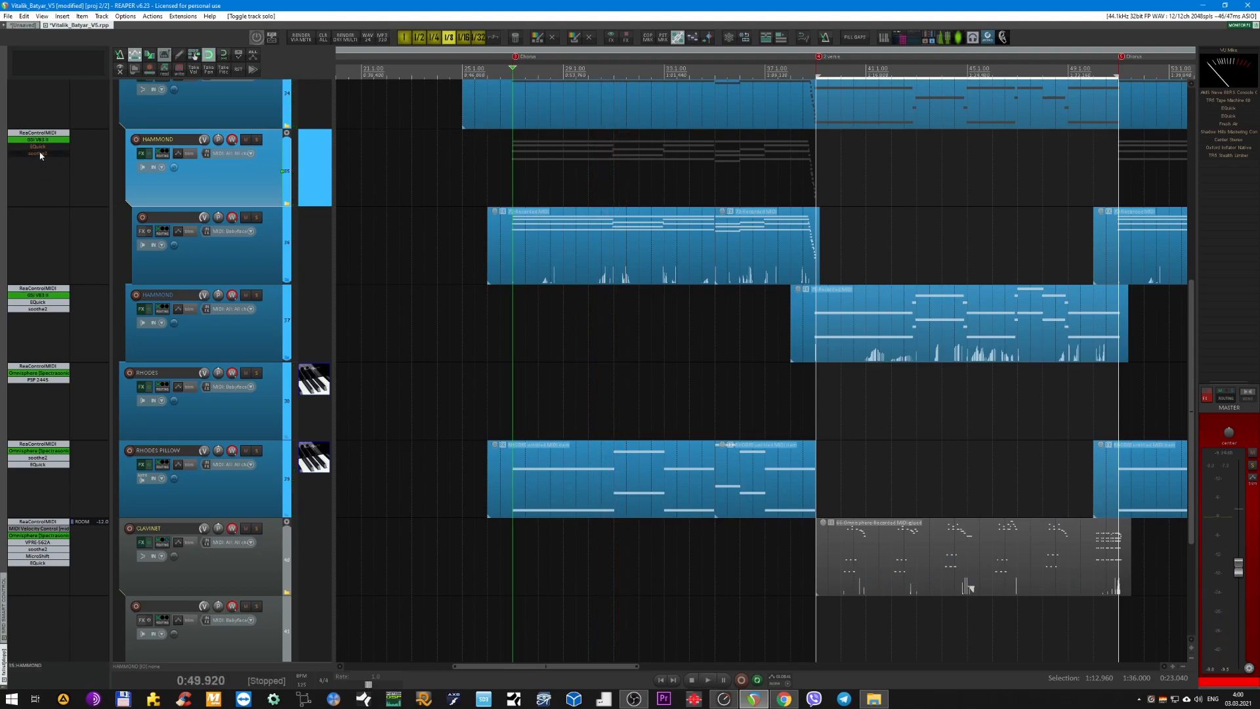
# Play the full mix from 0:49.920, re-enable soothe2 and EQuick on the inner HAMMOND track, and stop playback.
pyautogui.press('space')
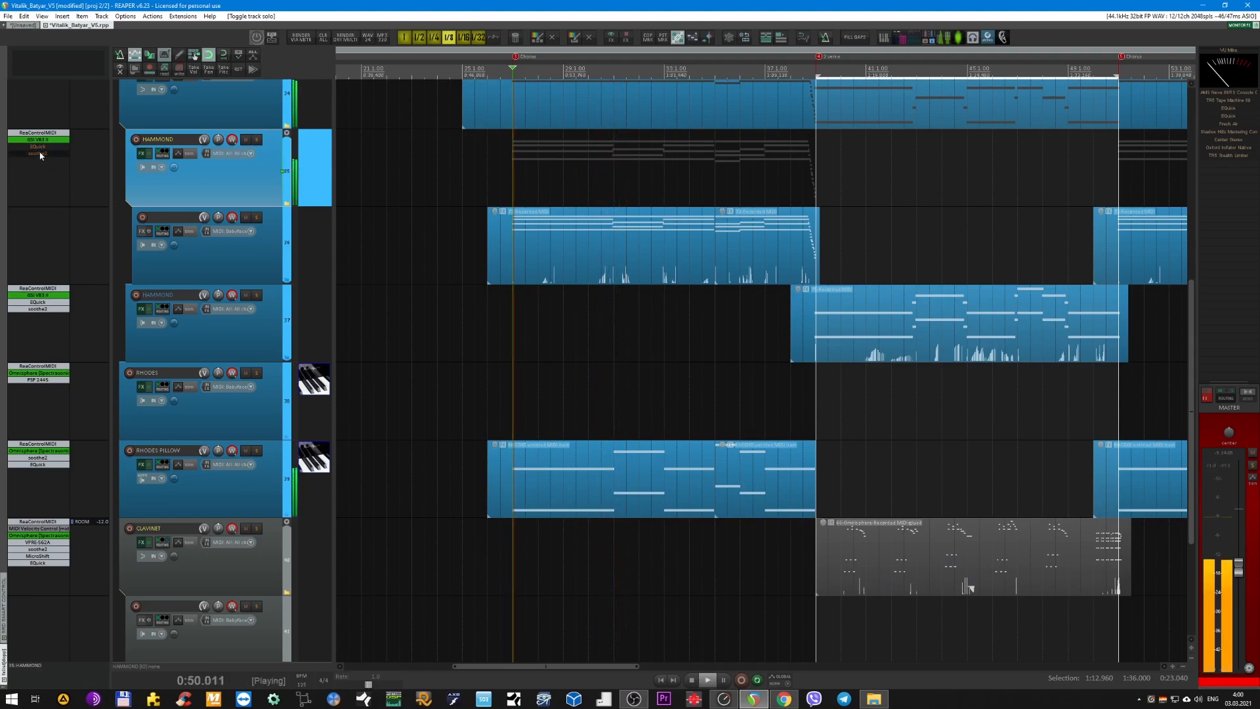
pyautogui.keyDown('shift'); pyautogui.click(42, 154); pyautogui.keyUp('shift')
pyautogui.keyDown('shift'); pyautogui.click(42, 147); pyautogui.keyUp('shift')
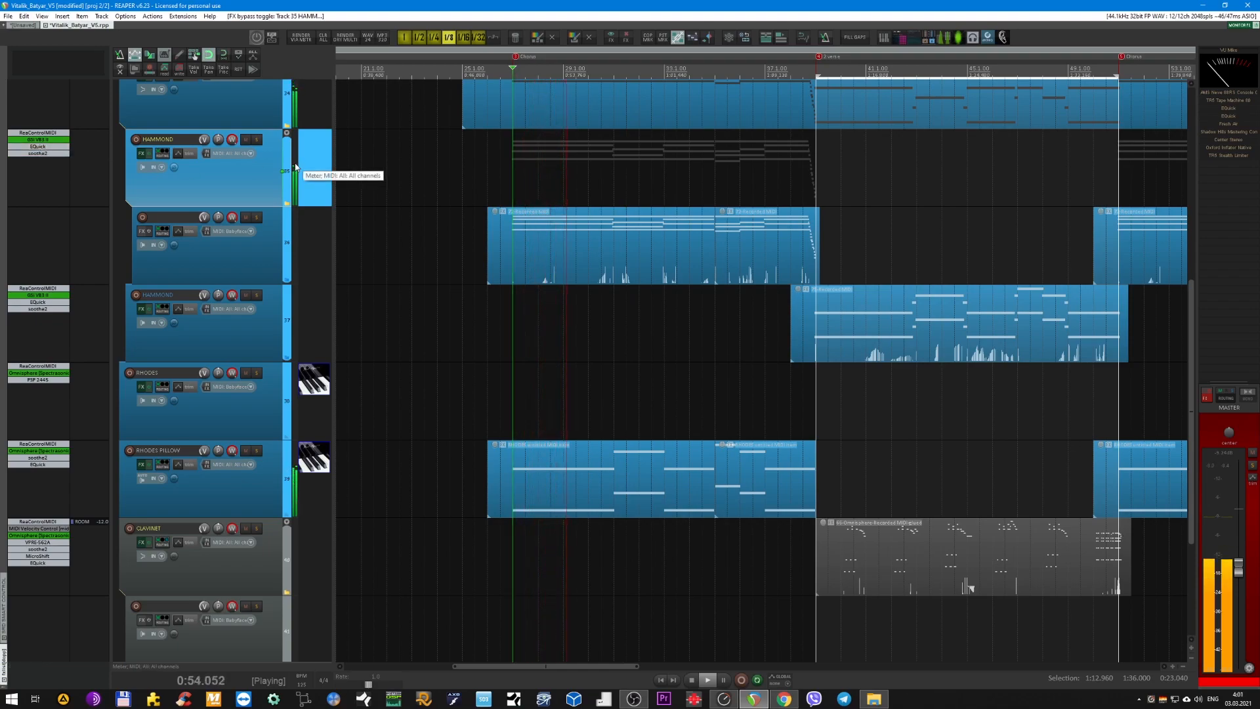
pyautogui.press('space')
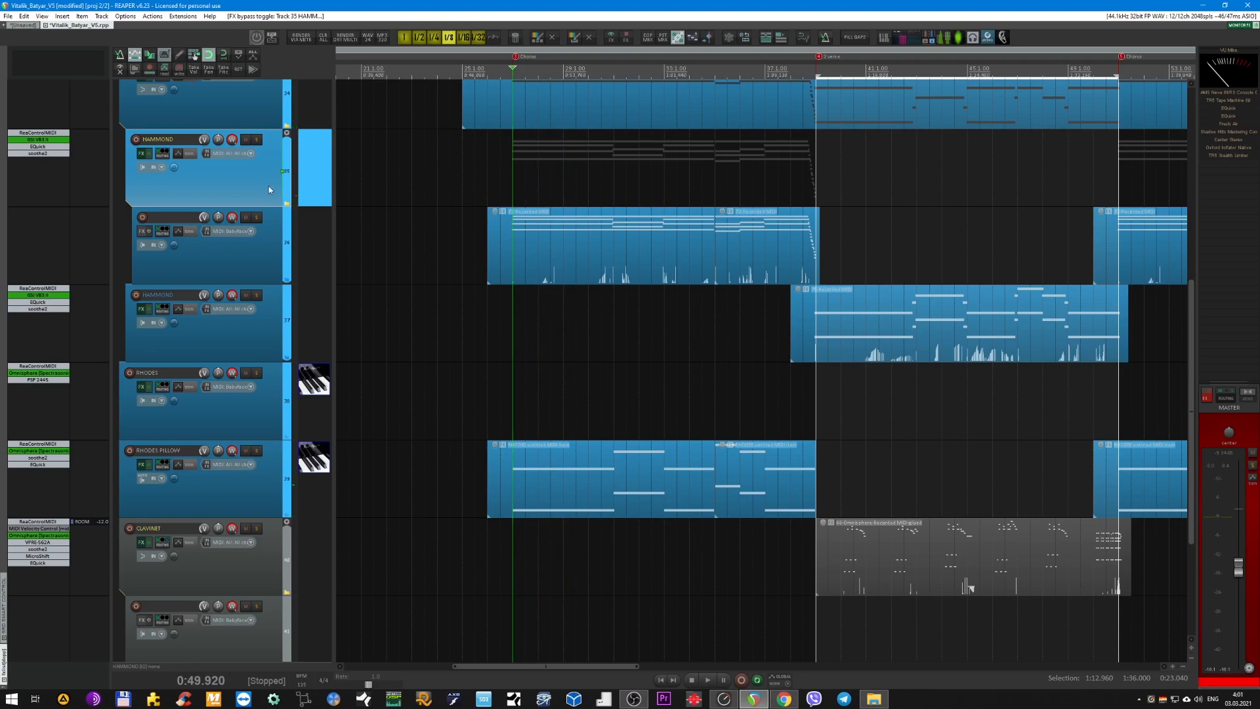
# Collapse the outer HAMMOND folder so its child tracks are hidden.
pyautogui.click(260, 337)
pyautogui.click(234, 125)
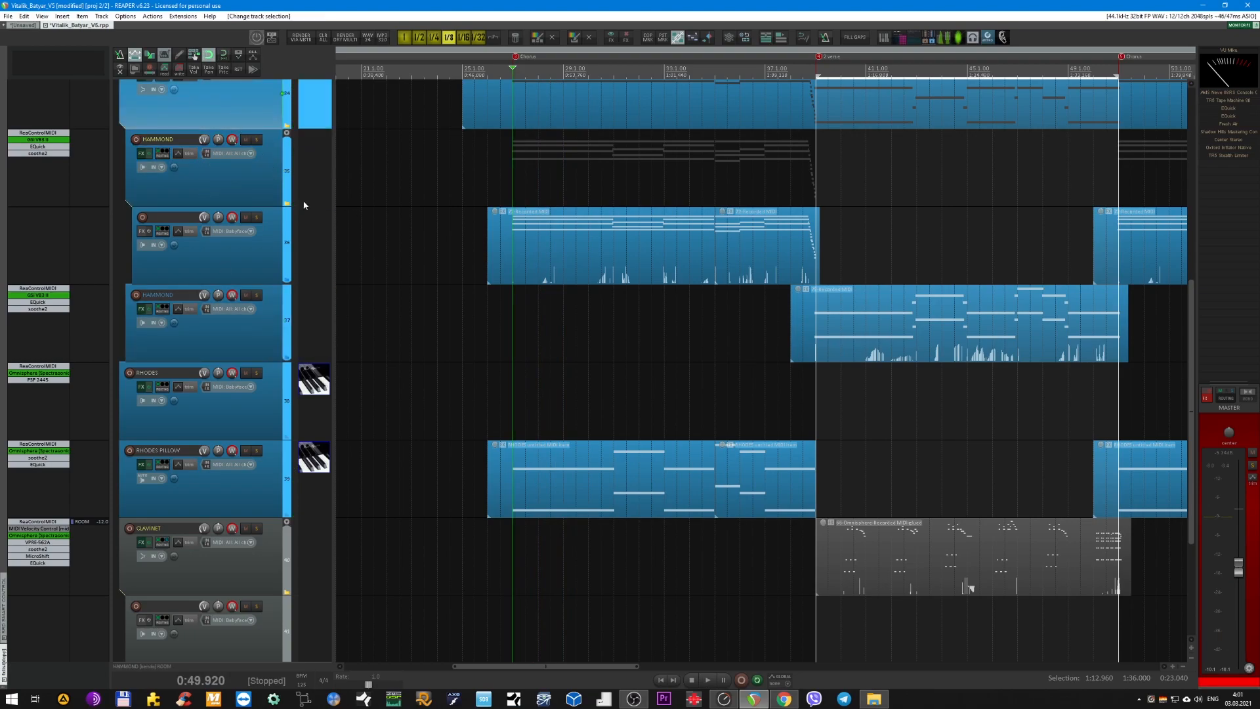
pyautogui.press('h')
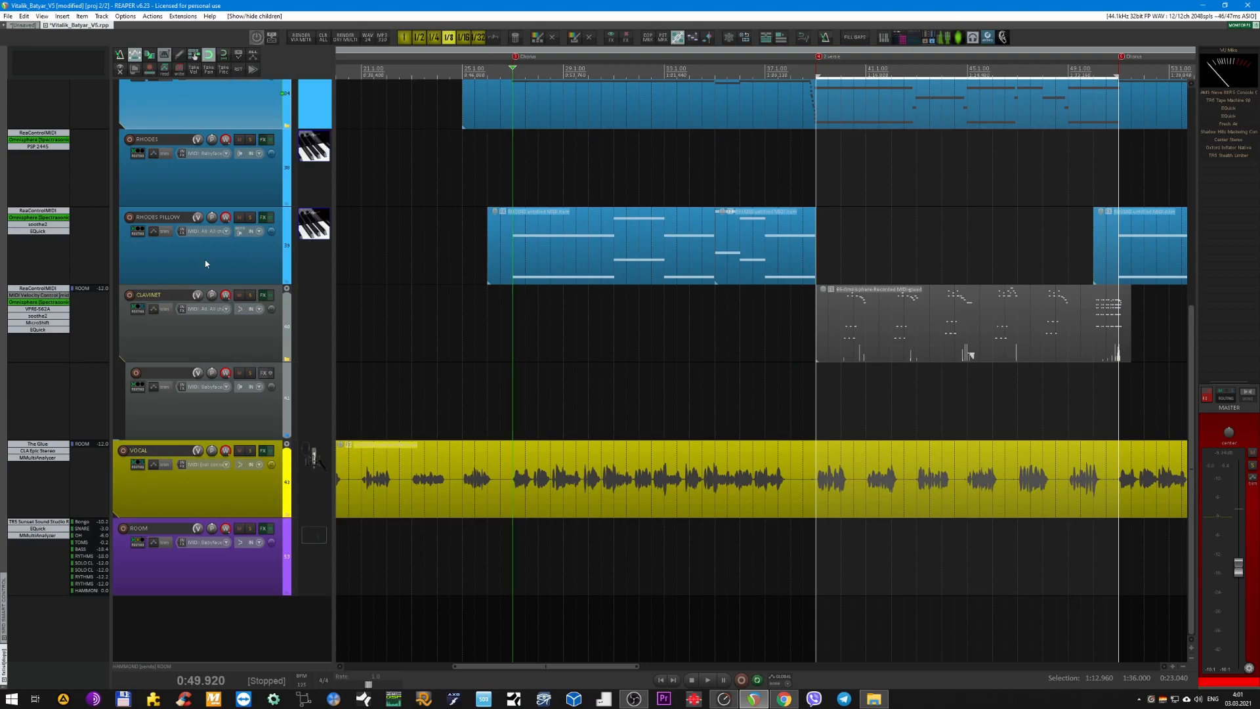
# Solo the RHODES track, listen to it from 0:23.040 in the intro, and stop playback.
pyautogui.click(198, 178)
pyautogui.scroll(-8, 394, 239)
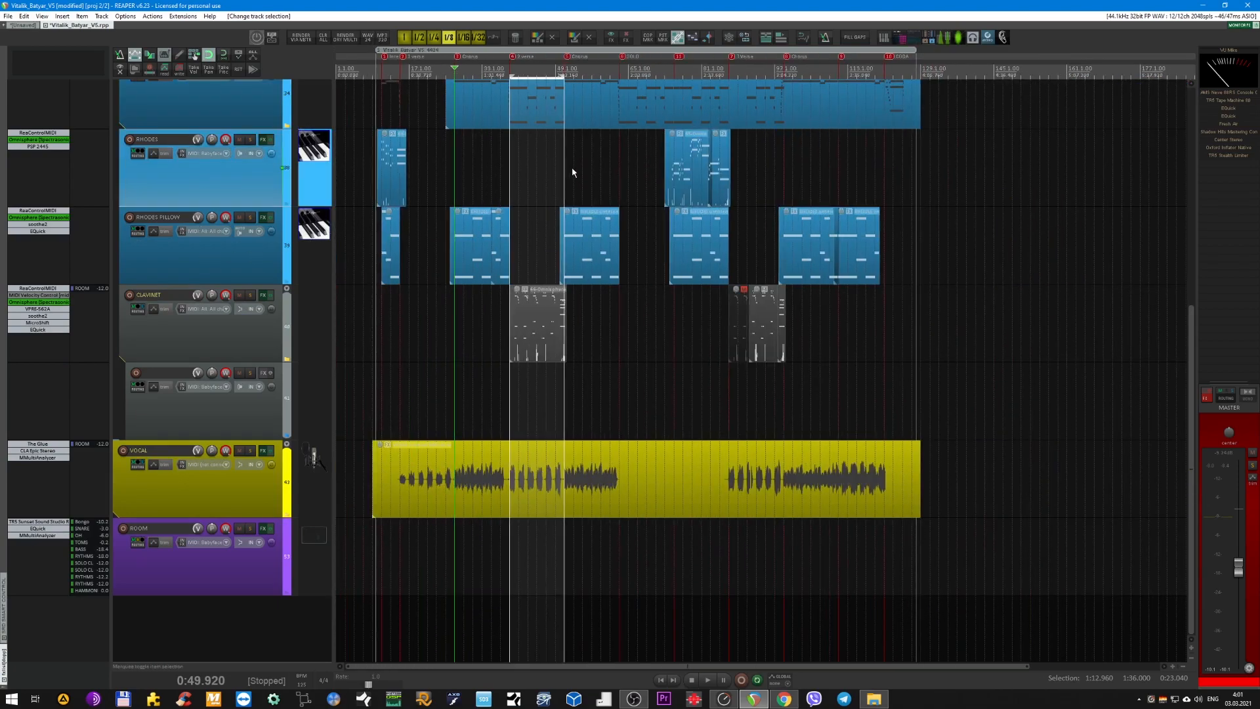
pyautogui.click(390, 68)
pyautogui.press('F7')
pyautogui.press('space')
pyautogui.scroll(4, 365, 189)
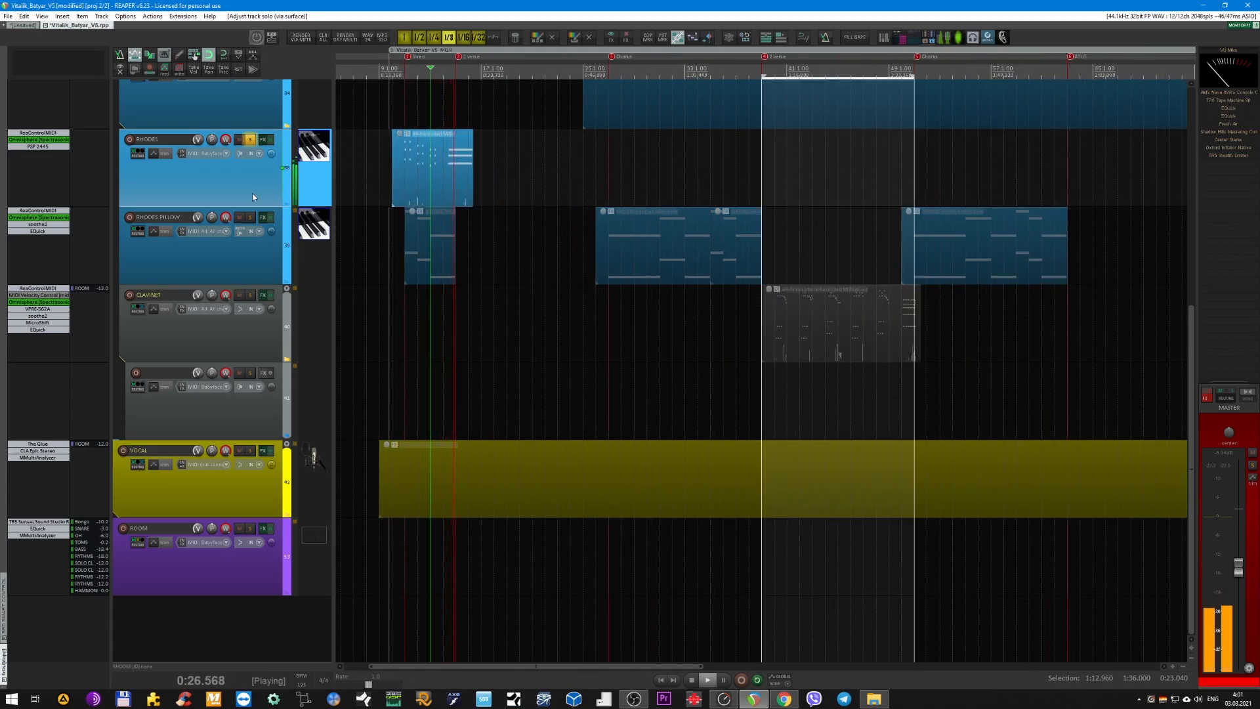
pyautogui.press('space')
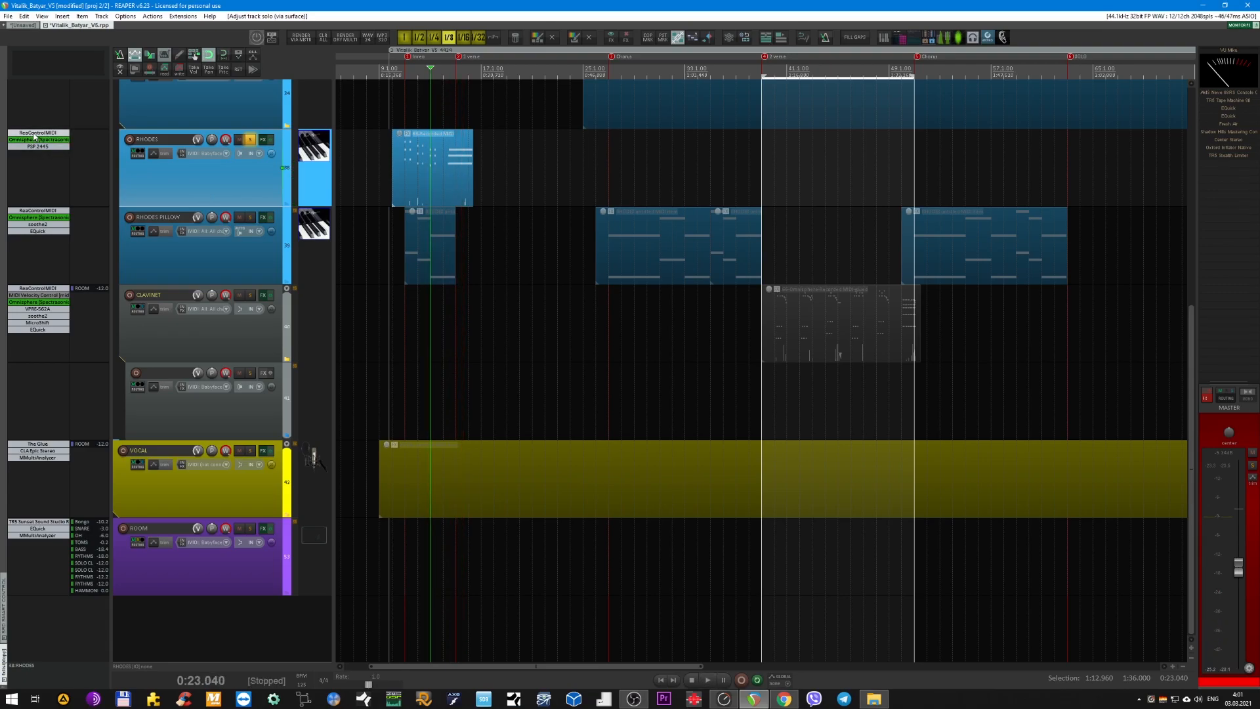
# Solo the RHODES PILLOW track instead of RHODES and play it from the first chorus at 0:49.920.
pyautogui.hscroll(5, 745, 149)
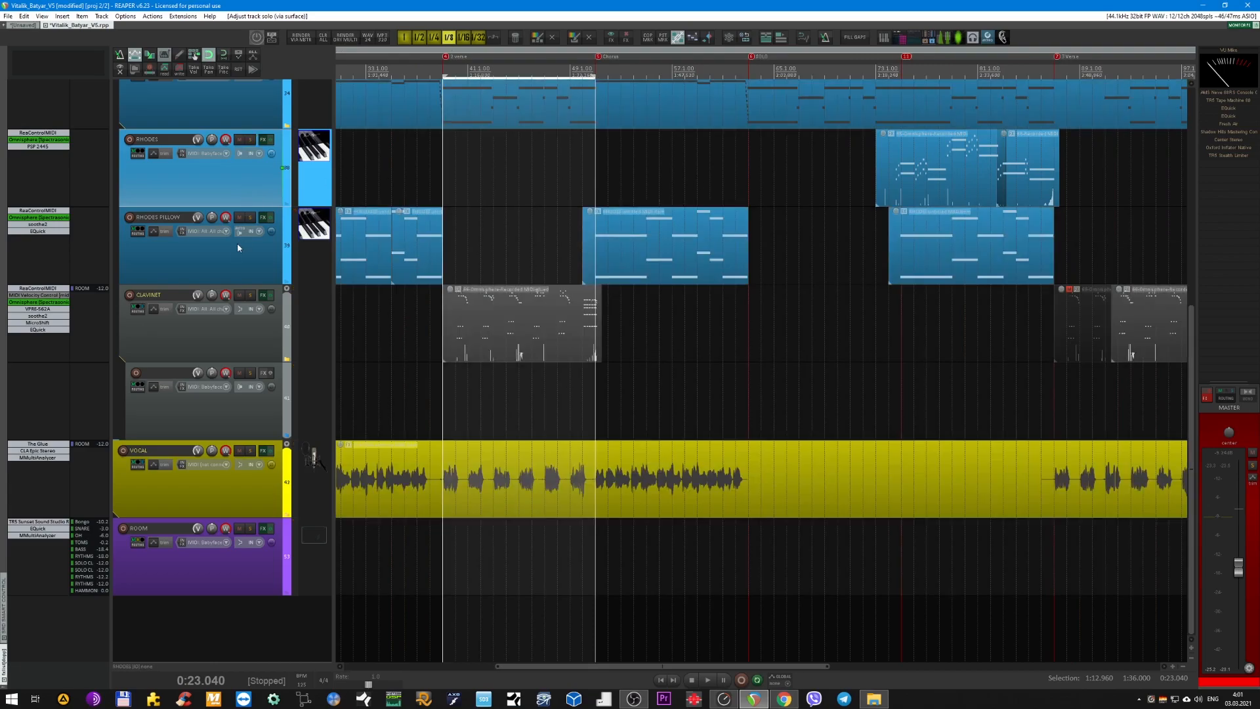
pyautogui.click(238, 243)
pyautogui.hscroll(-3, 467, 186)
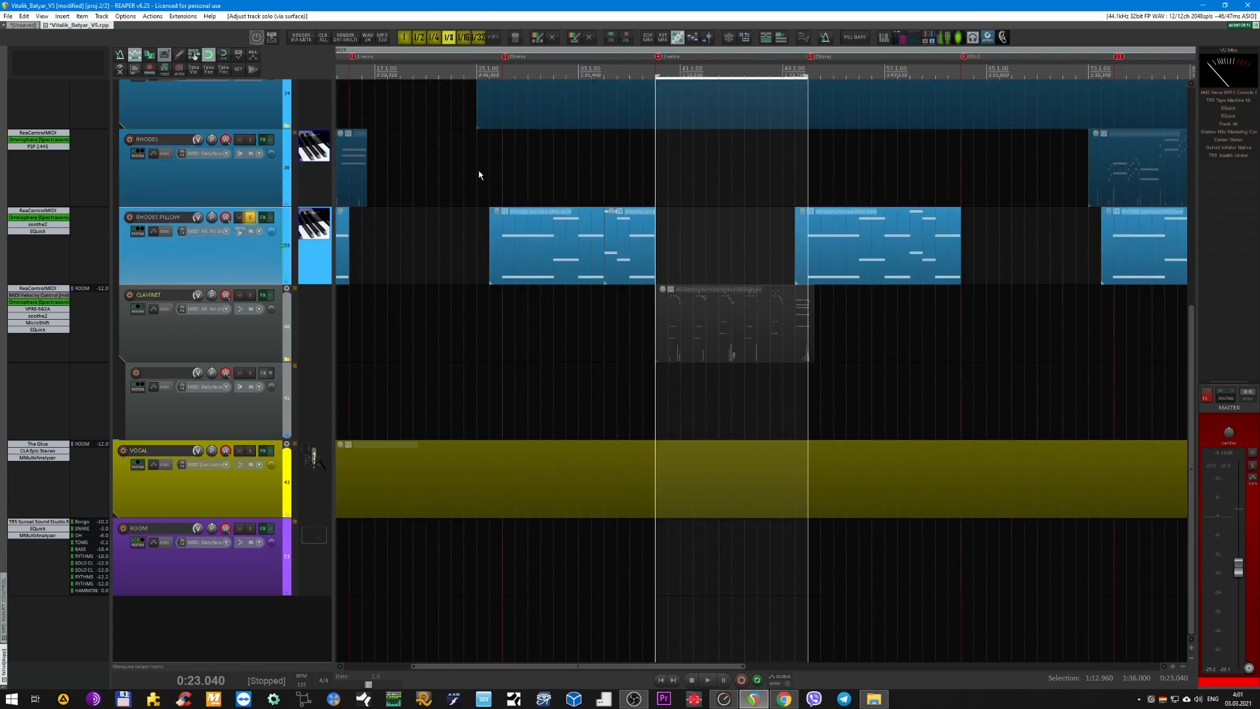
pyautogui.click(502, 72)
pyautogui.press('space')
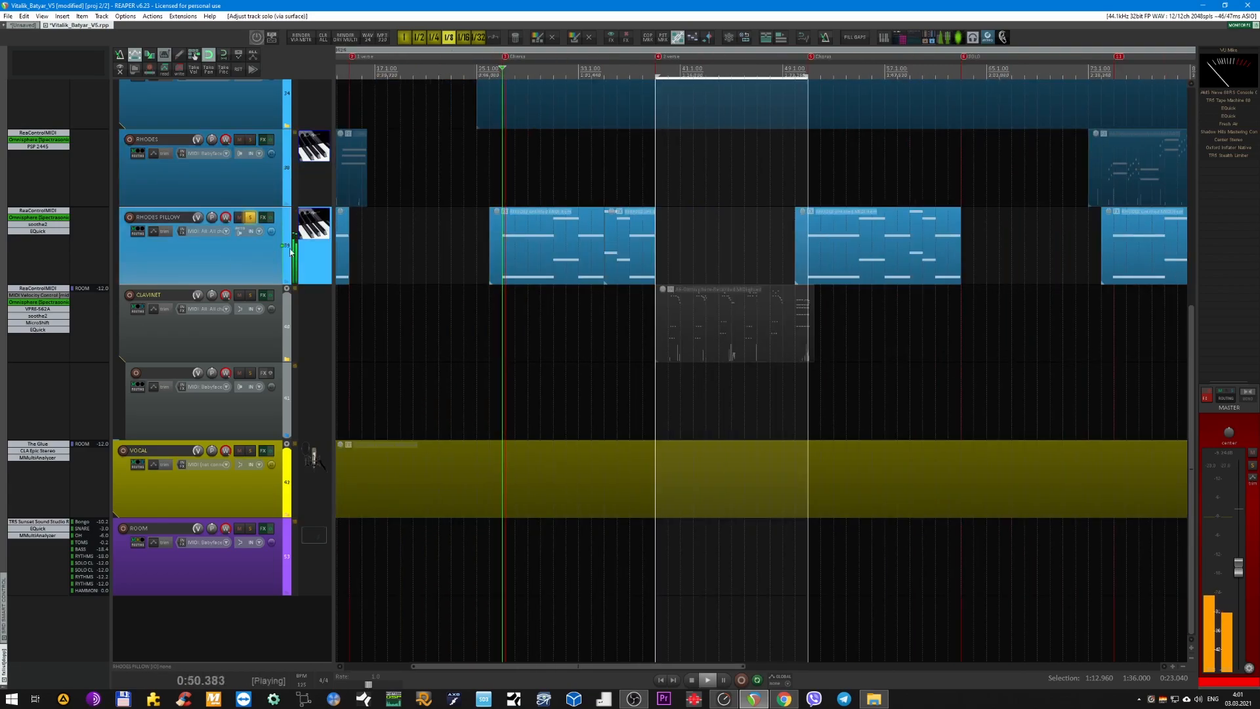
# Unsolo RHODES PILLOW, mute and unmute it to compare within the full mix, and stop playback.
pyautogui.press('s')
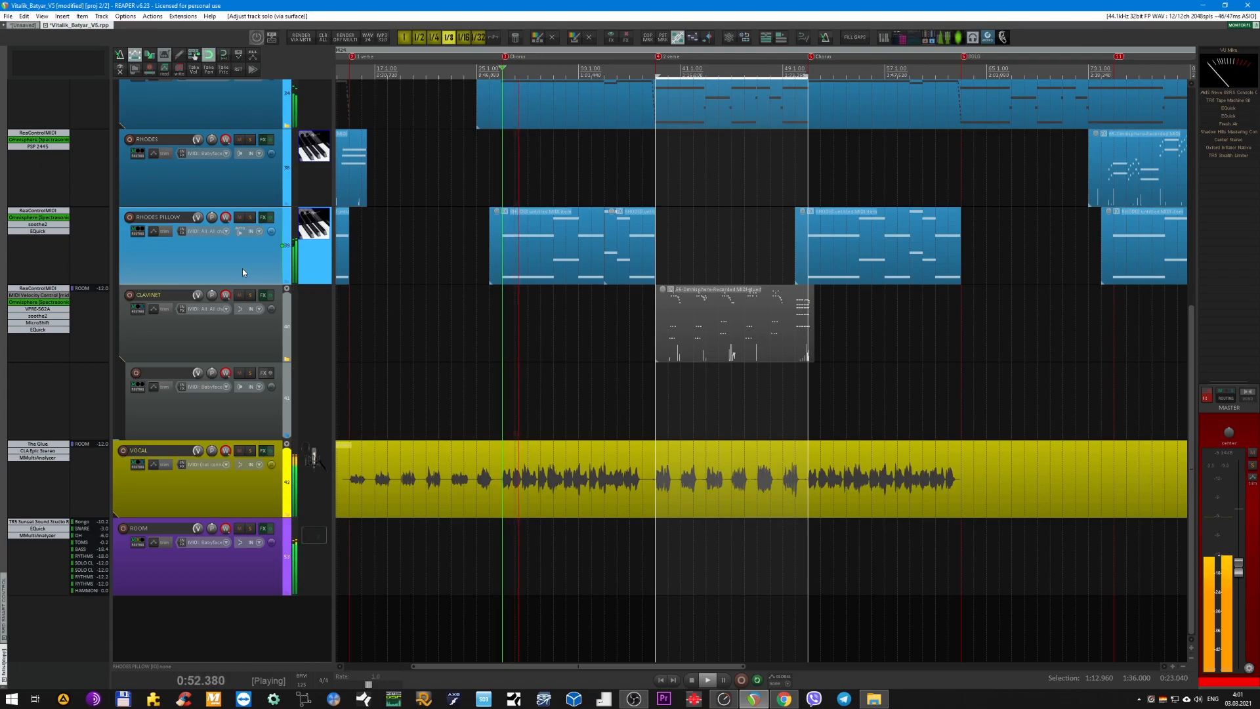
pyautogui.click(240, 217)
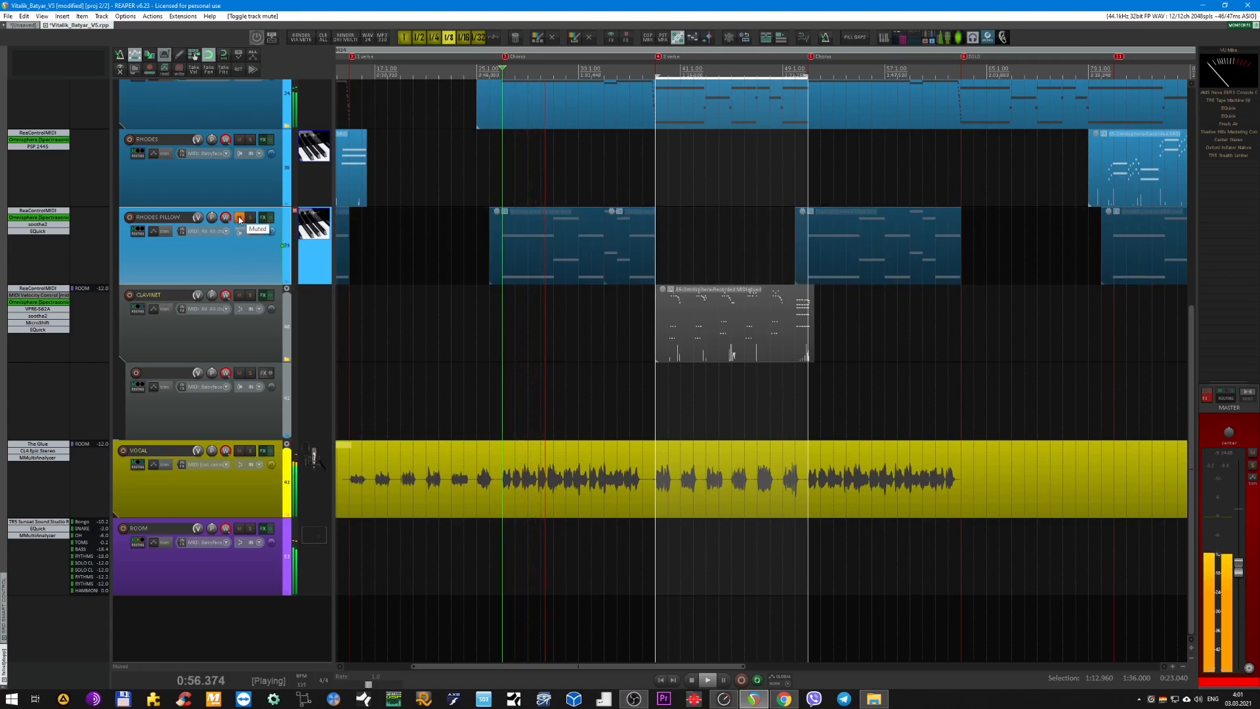
pyautogui.click(240, 218)
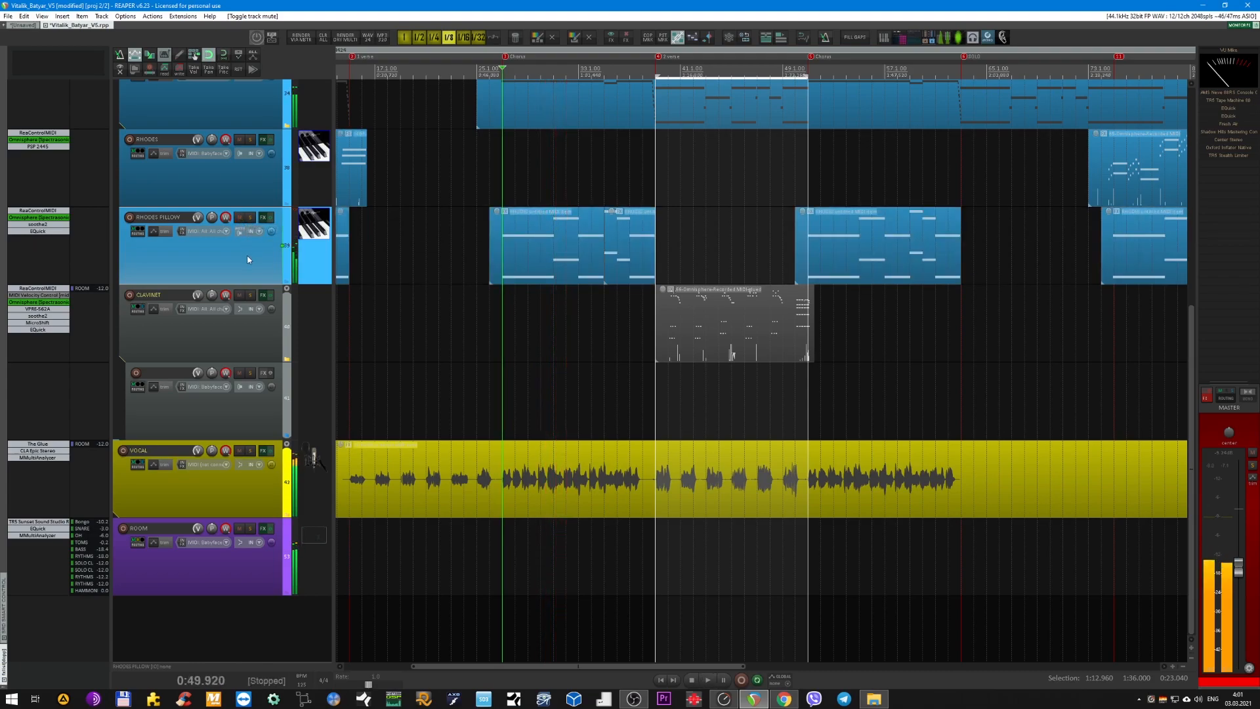
pyautogui.press('space')
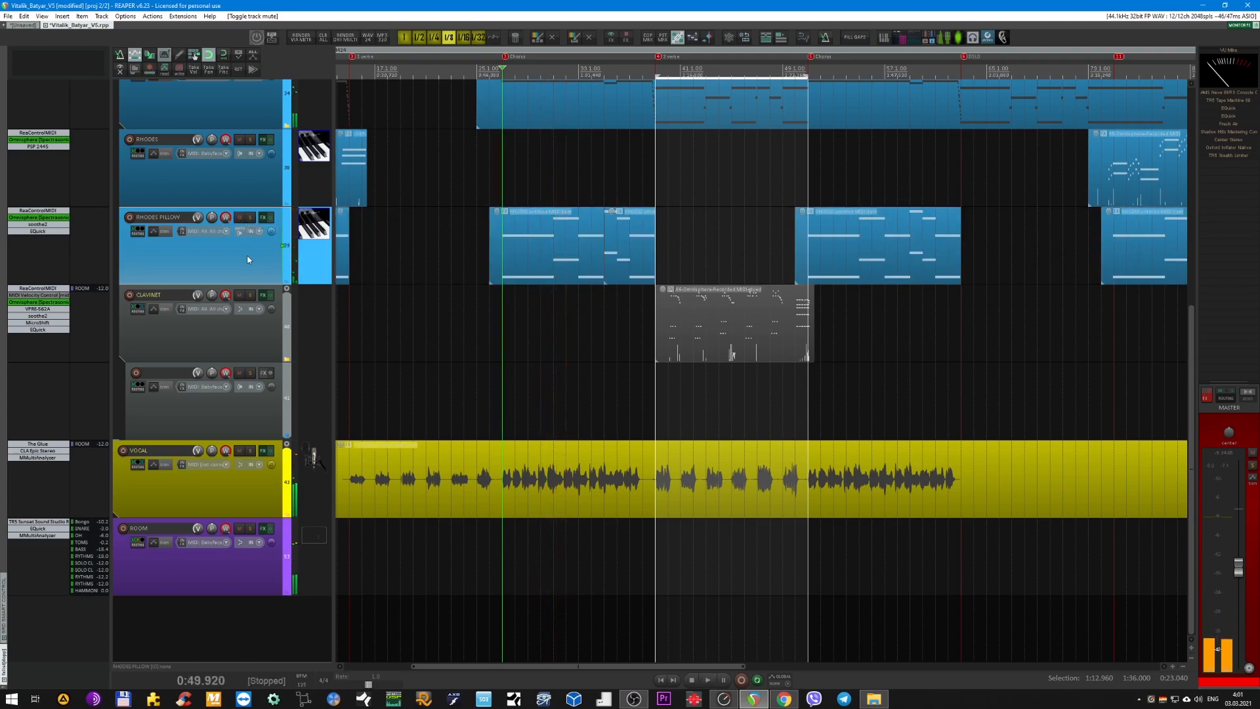
# Solo the CLAVINET track, listen to it from 1:14.880, and stop playback.
pyautogui.scroll(-2, 445, 262)
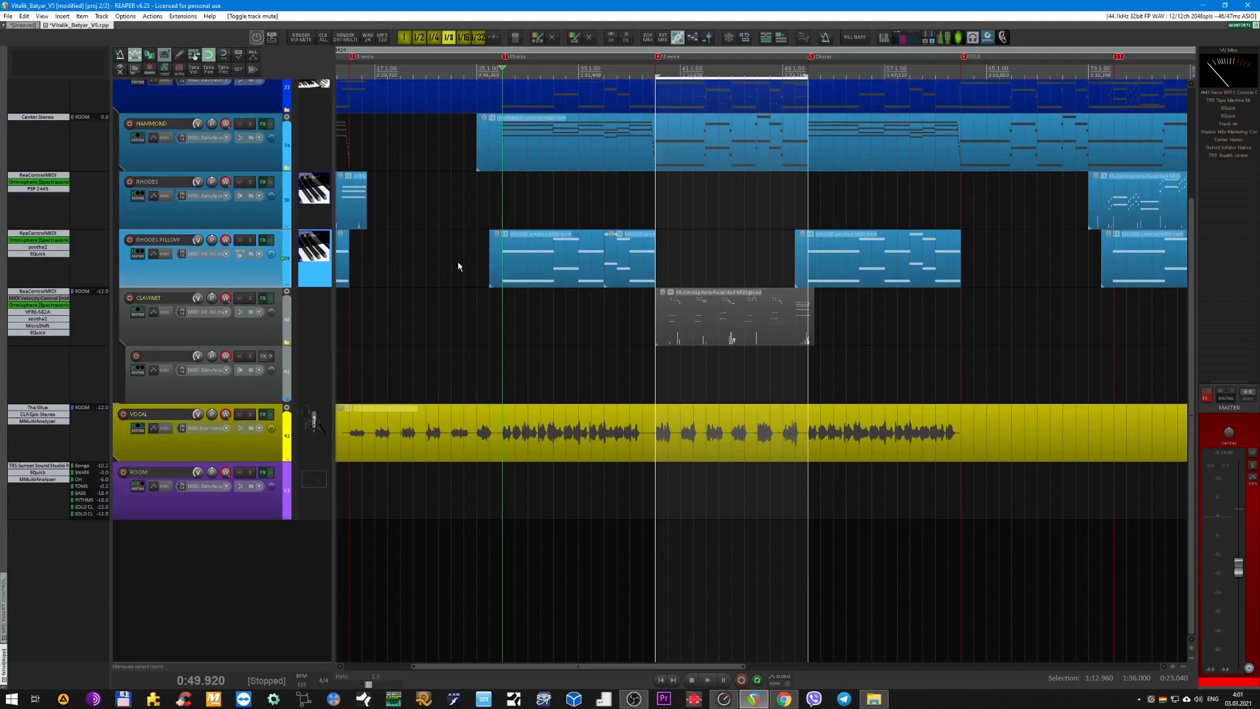
pyautogui.scroll(-3, 467, 266)
pyautogui.click(568, 72)
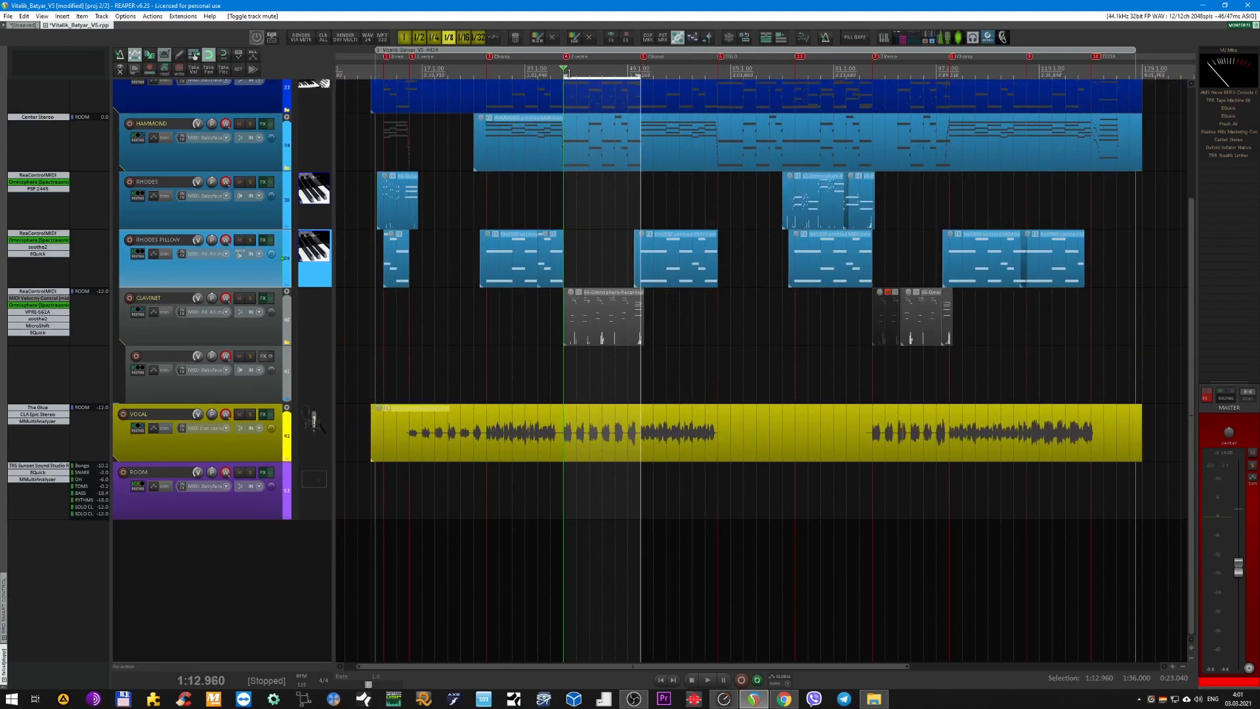
pyautogui.scroll(3, 588, 122)
pyautogui.click(552, 71)
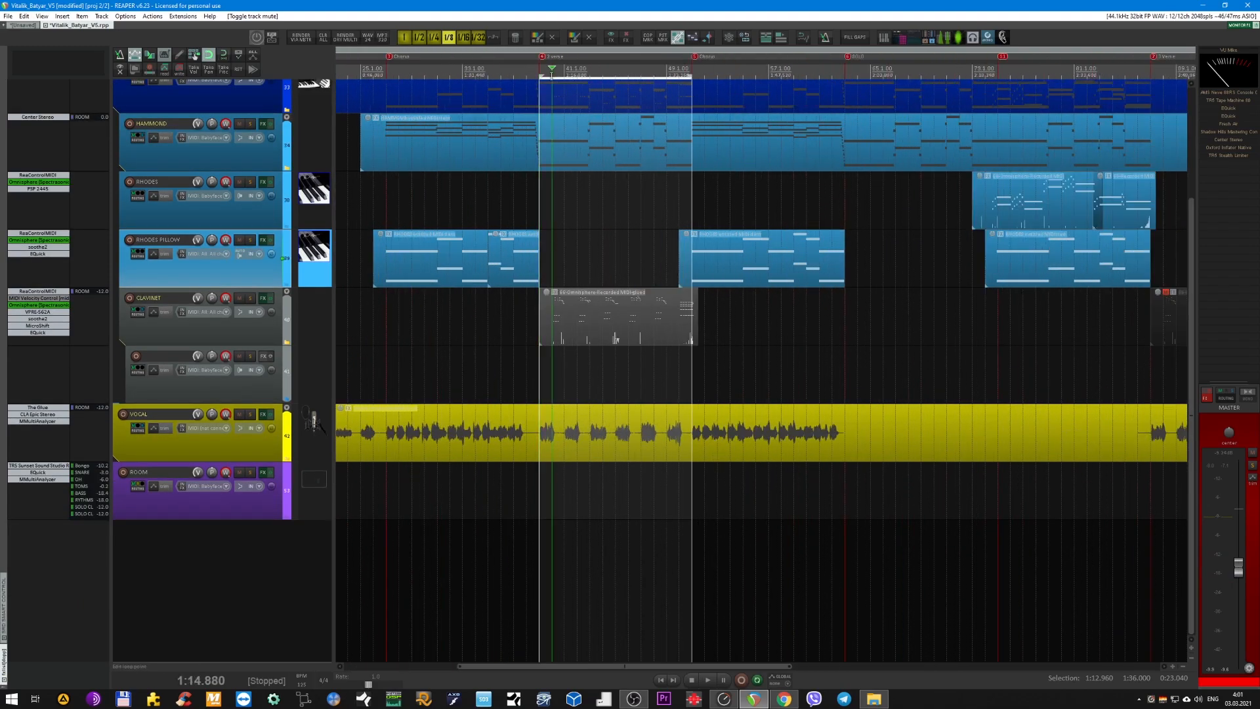
pyautogui.click(289, 342)
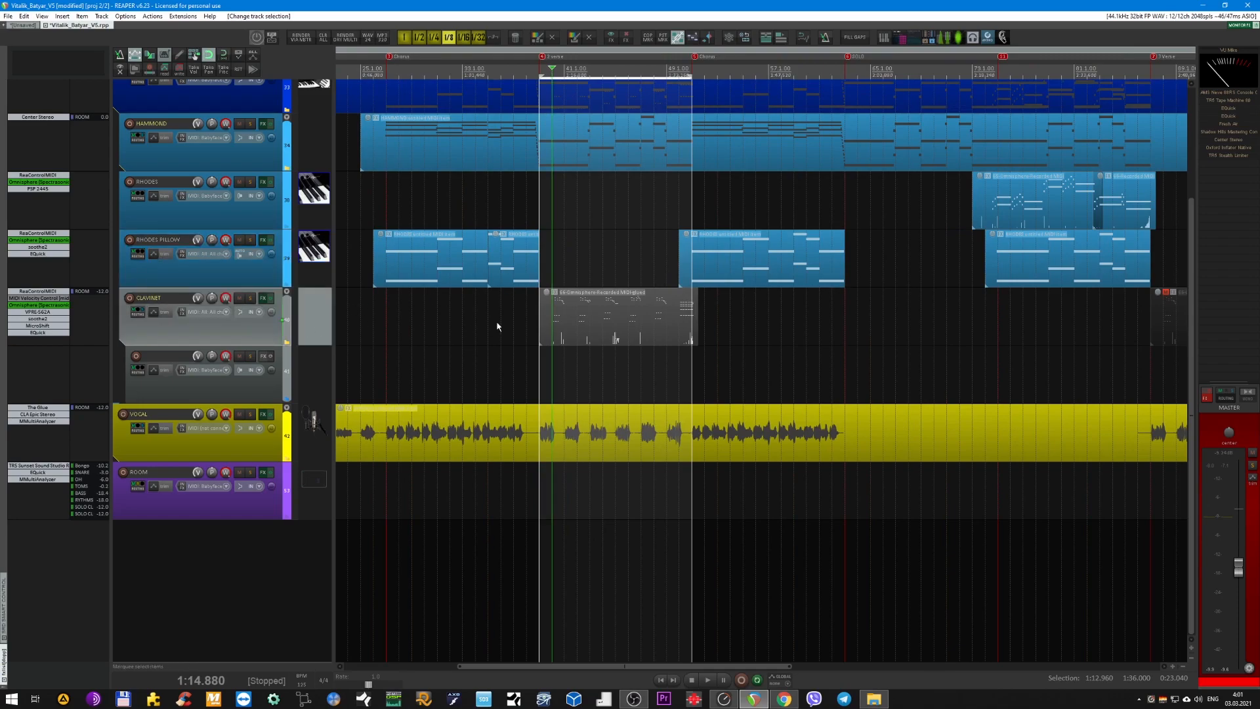
pyautogui.press('F6')
pyautogui.press('space')
pyautogui.scroll(-2, 558, 306)
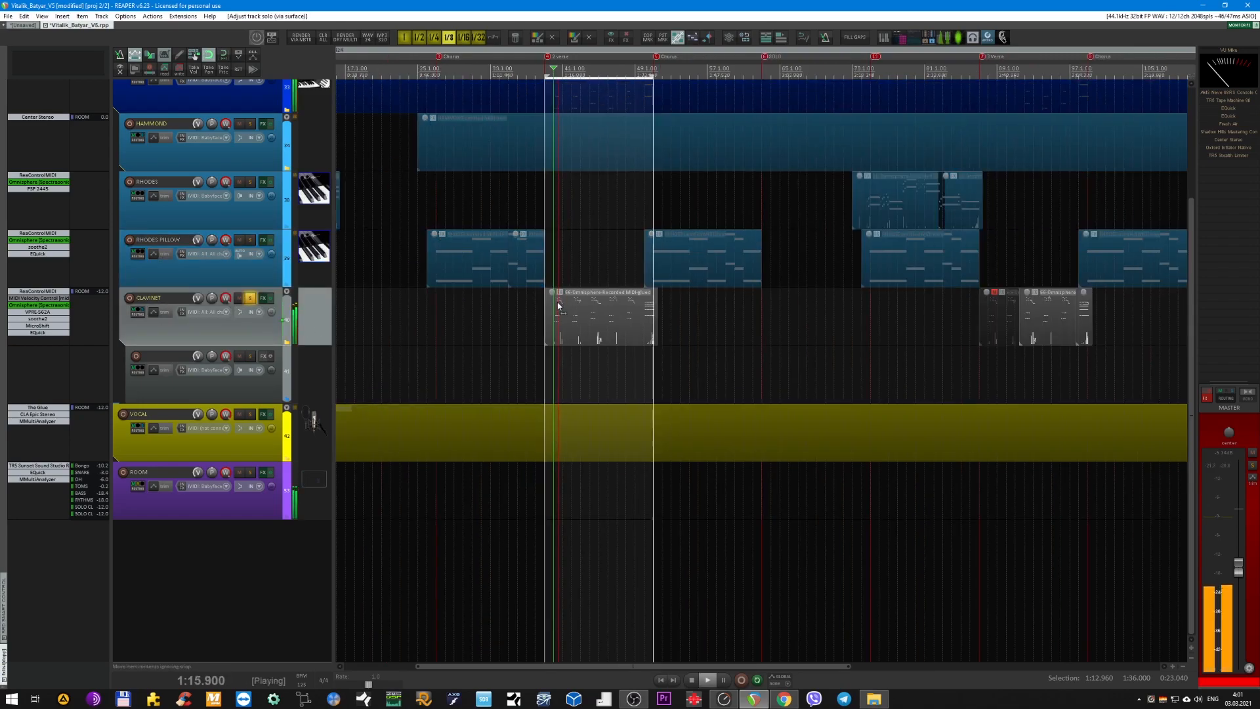
pyautogui.scroll(2, 487, 317)
pyautogui.keyDown('ctrl'); pyautogui.scroll(-1, 565, 290); pyautogui.keyUp('ctrl')
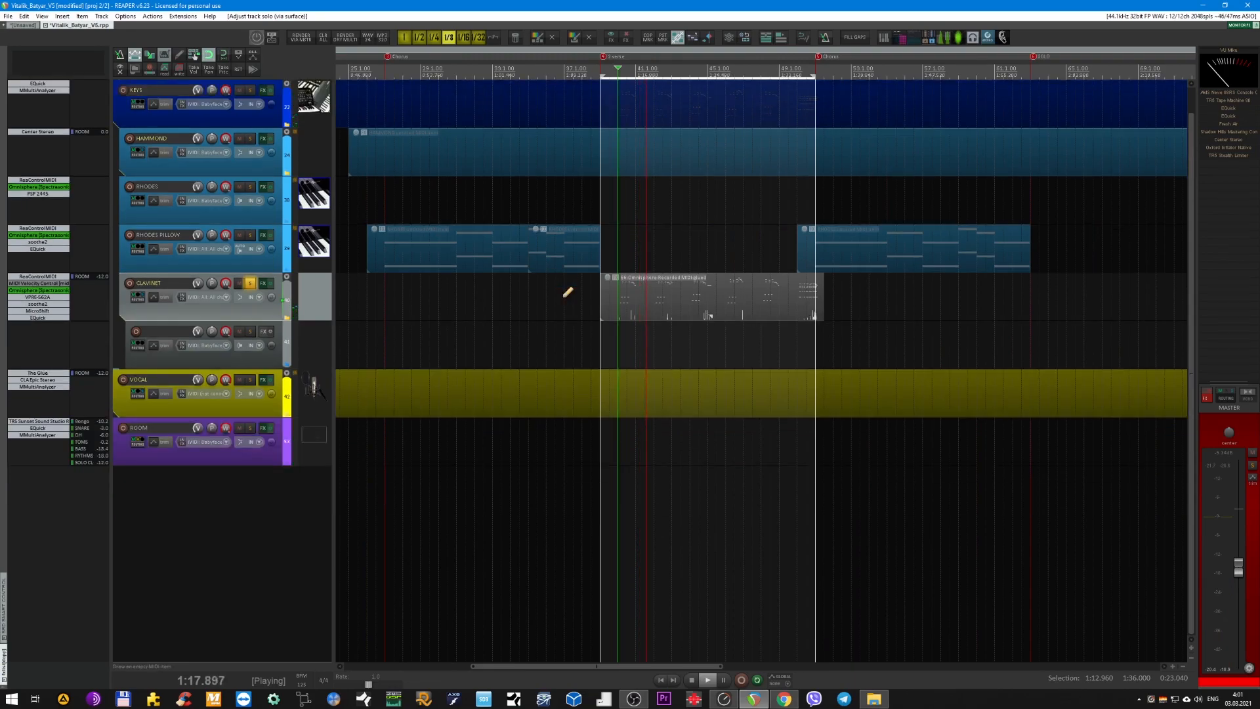
pyautogui.scroll(-2, 551, 282)
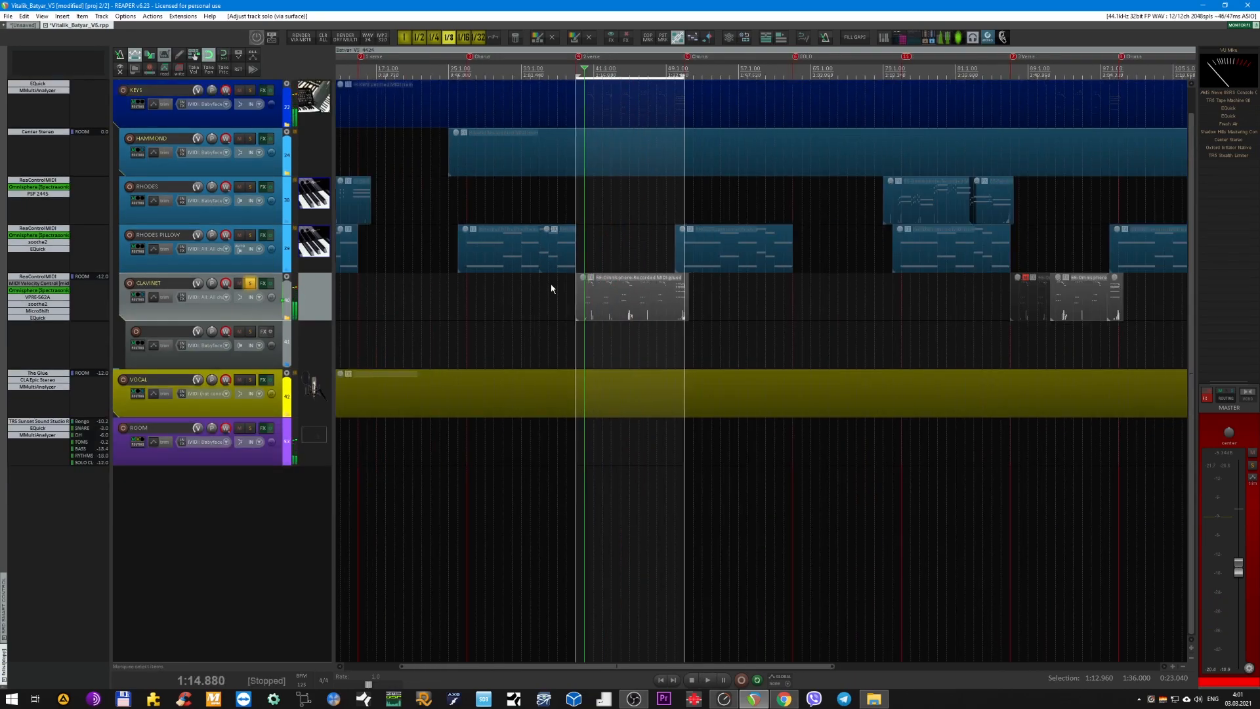
# Unsolo CLAVINET, listen to it within the full mix from 1:14.880, and stop playback.
pyautogui.press('F6')
pyautogui.press('space')
pyautogui.keyDown('ctrl'); pyautogui.scroll(-2, 533, 279); pyautogui.keyUp('ctrl')
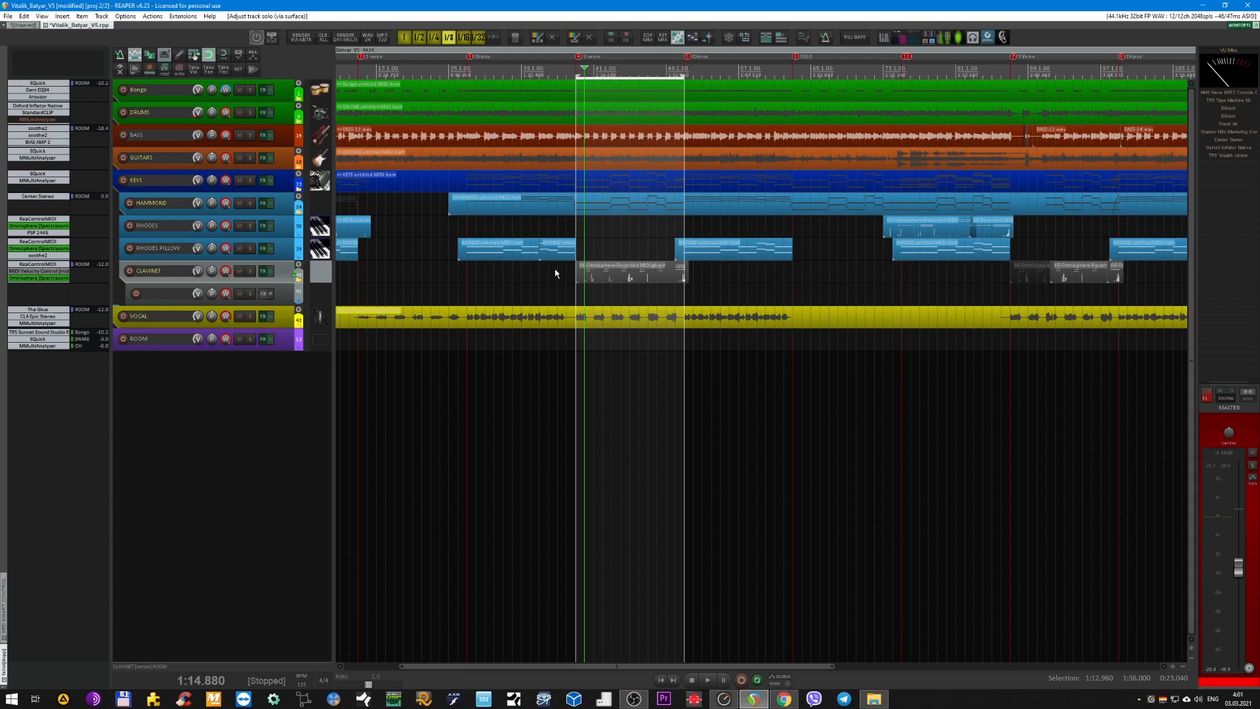
pyautogui.keyDown('ctrl'); pyautogui.scroll(2, 555, 273); pyautogui.keyUp('ctrl')
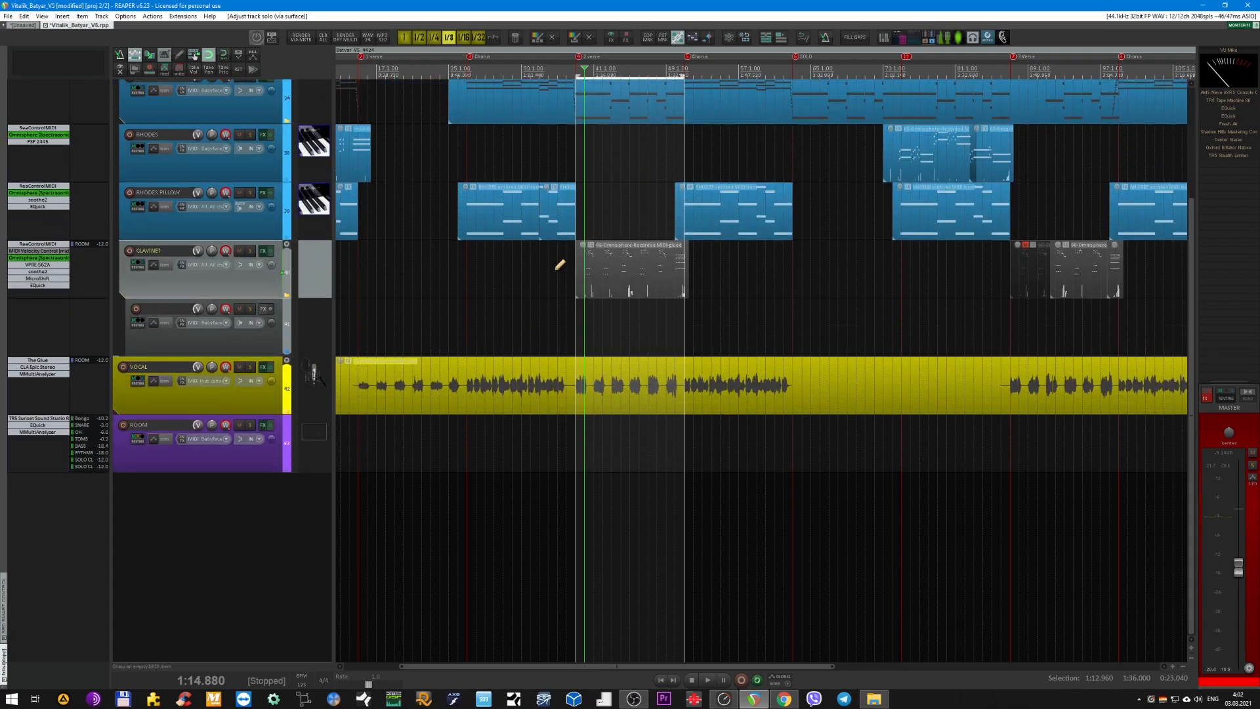
# Select the first MIDI item on the CLAVINET track and place the edit cursor just before it at 1:11.040.
pyautogui.scroll(3, 555, 274)
pyautogui.hscroll(3, 555, 274)
pyautogui.click(555, 273)
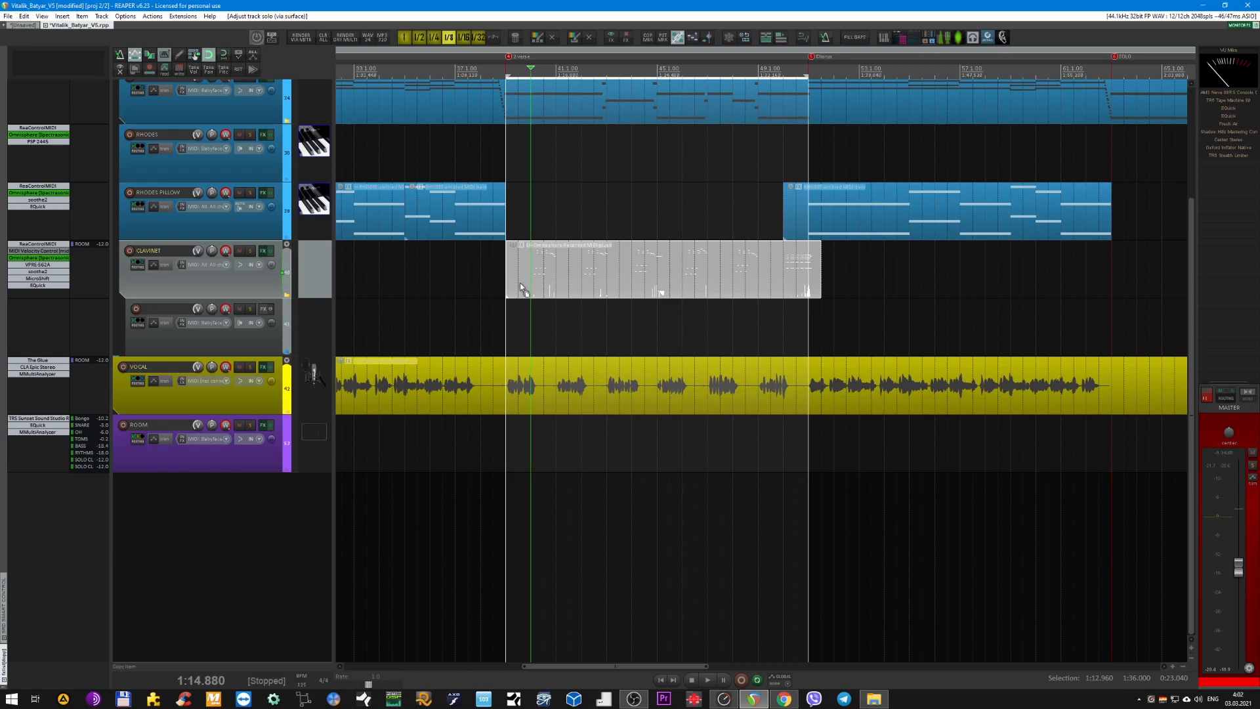
pyautogui.keyDown('ctrl'); pyautogui.scroll(-5, 521, 281); pyautogui.keyUp('ctrl')
pyautogui.scroll(-3, 523, 289)
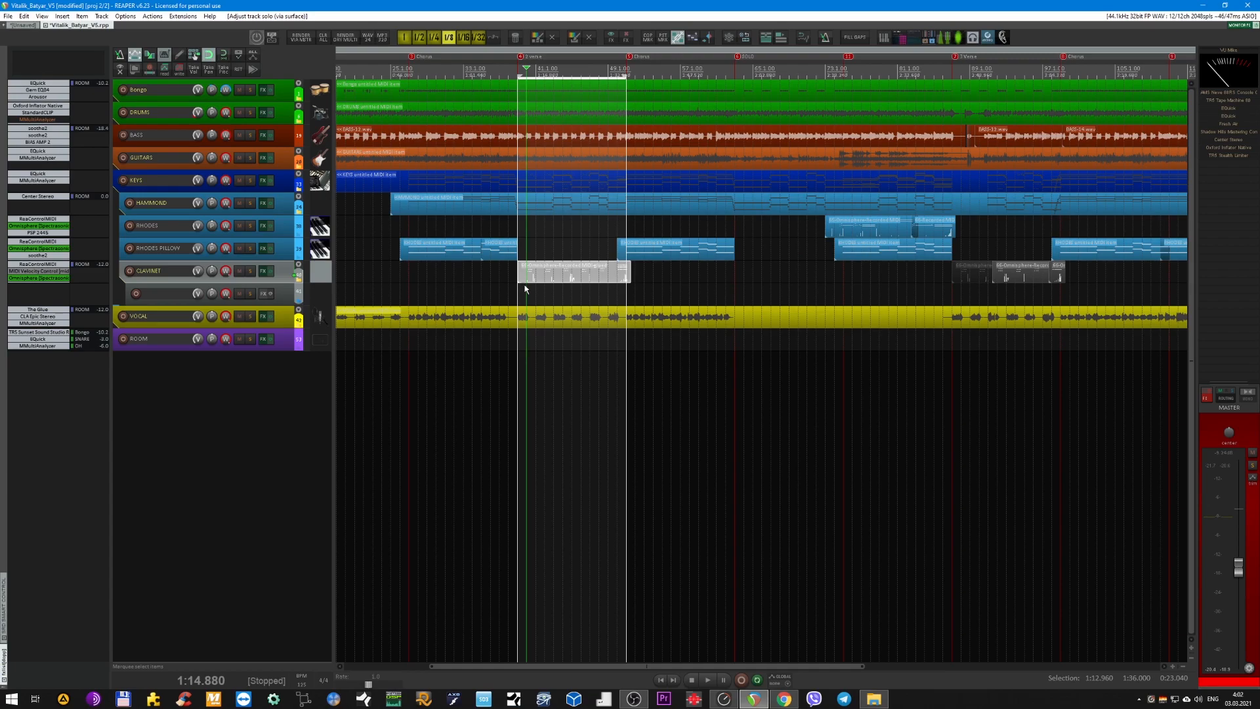
pyautogui.keyDown('ctrl'); pyautogui.scroll(4, 524, 327); pyautogui.keyUp('ctrl')
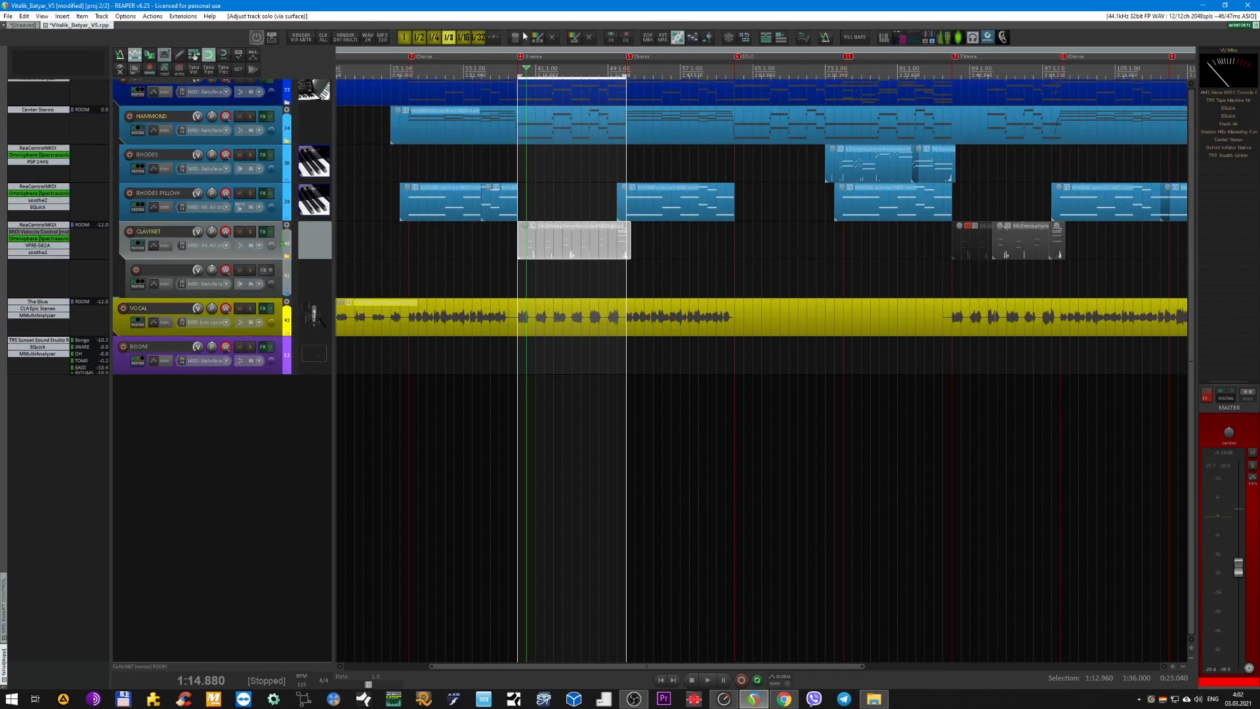
pyautogui.click(512, 68)
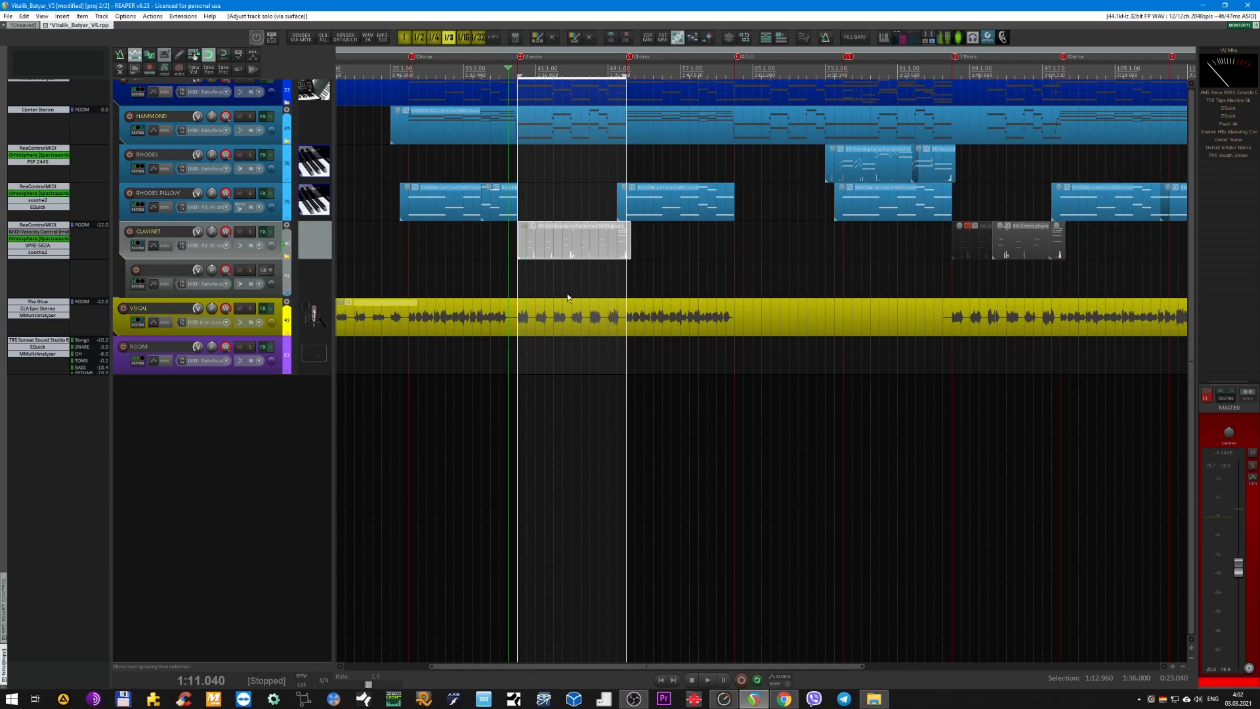
# Turn off repeat, play the full mix from 1:11.040 while raising the master volume slightly, and stop playback.
pyautogui.click(756, 680)
pyautogui.press('space')
pyautogui.keyDown('ctrl'); pyautogui.scroll(4, 532, 394); pyautogui.keyUp('ctrl')
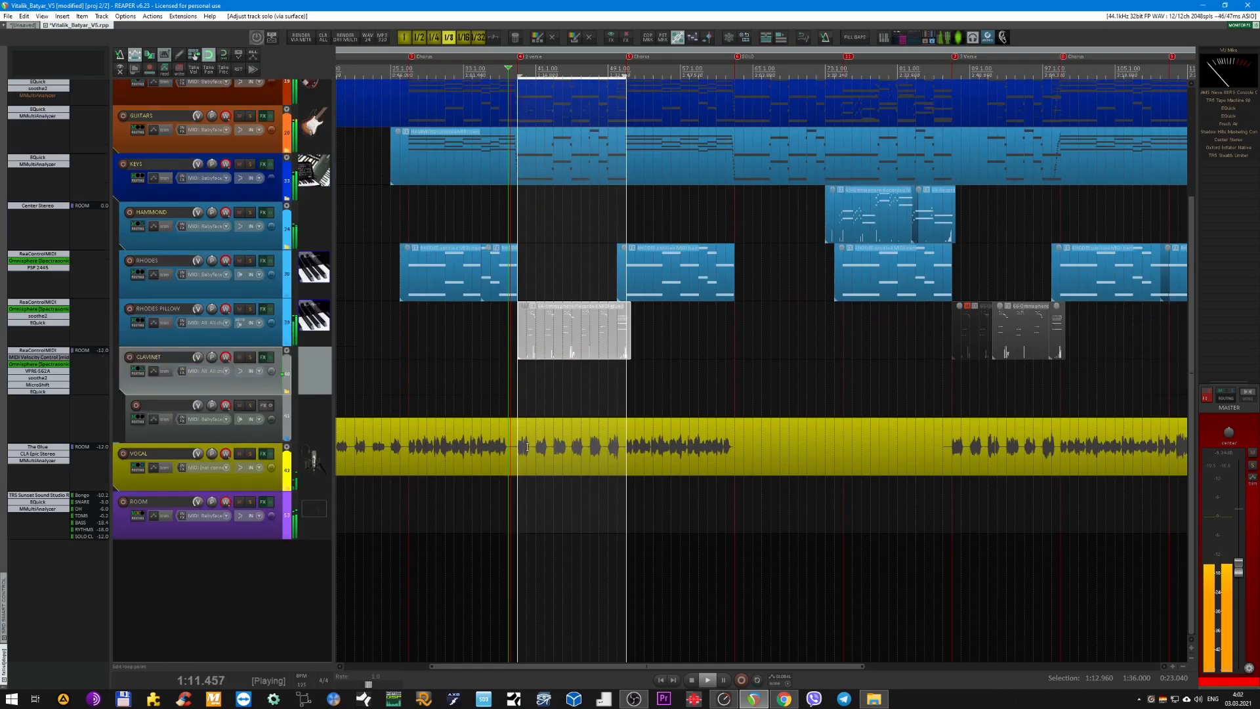
pyautogui.scroll(4, 553, 420)
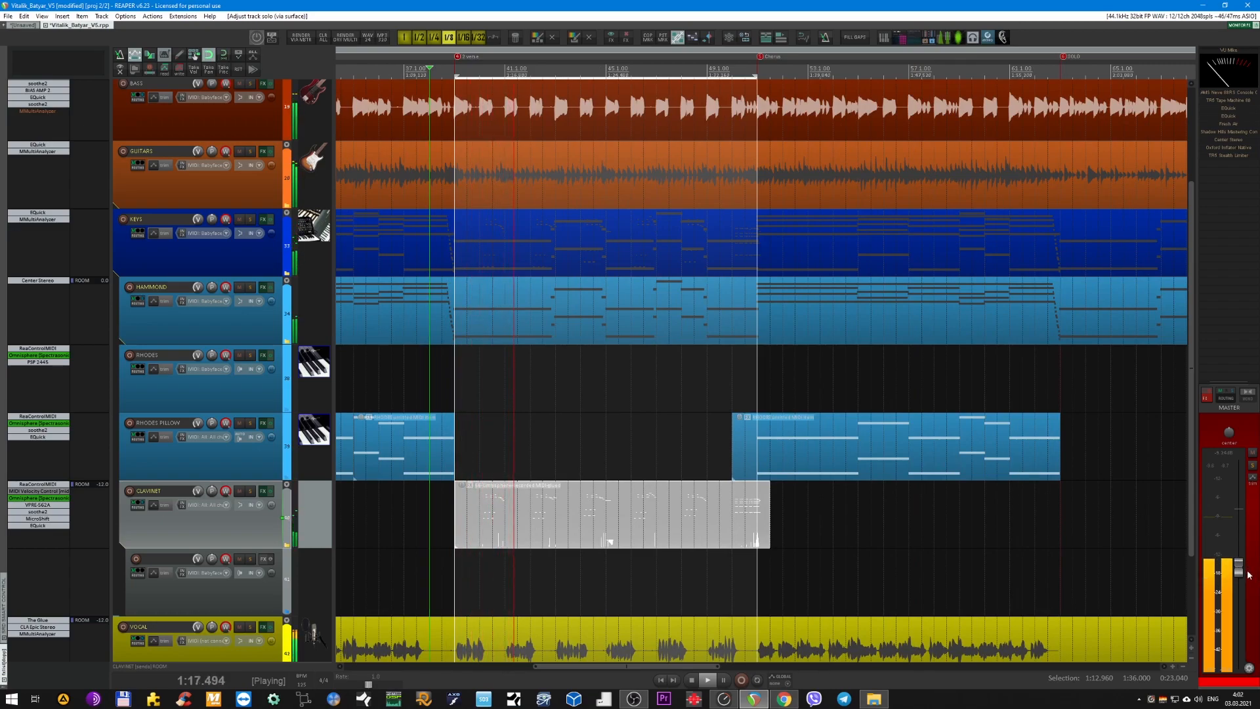
pyautogui.moveTo(1238, 572); pyautogui.dragTo(1240, 569)
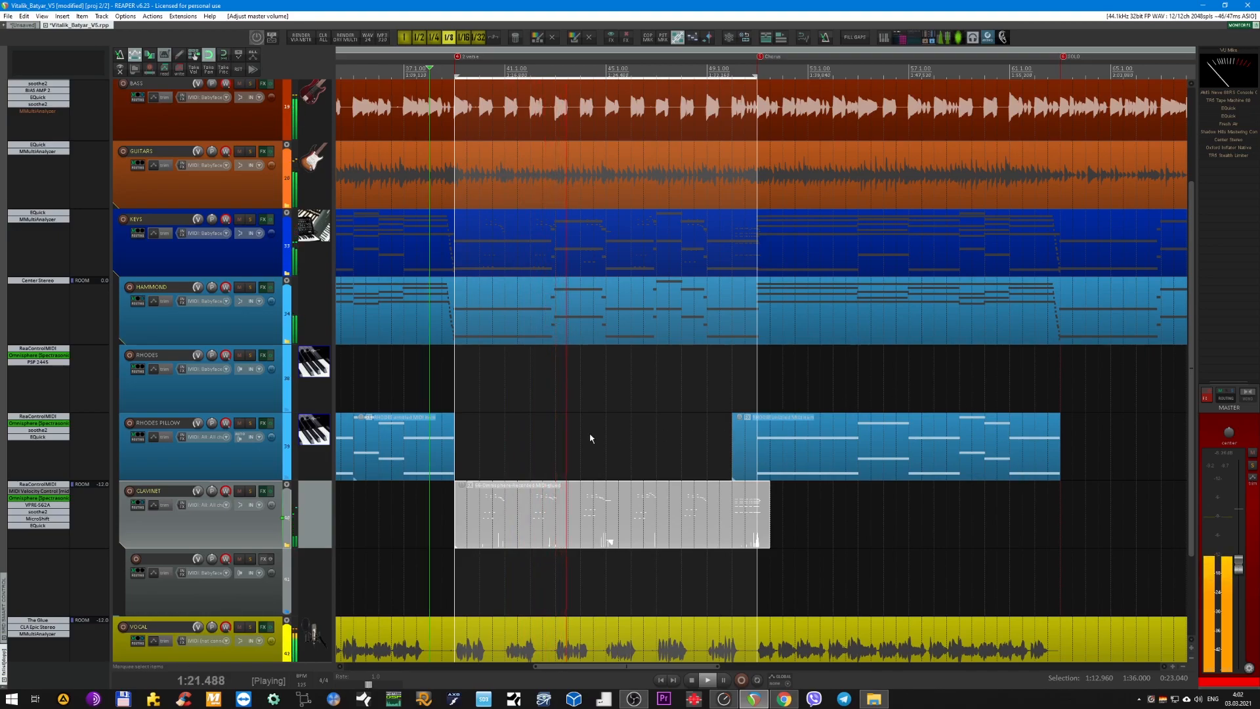
pyautogui.press('space')
# Collapse the KEYS folder and expand the VOCAL folder to show its child tracks.
pyautogui.scroll(-4, 586, 436)
pyautogui.scroll(3, 555, 331)
pyautogui.scroll(2, 553, 328)
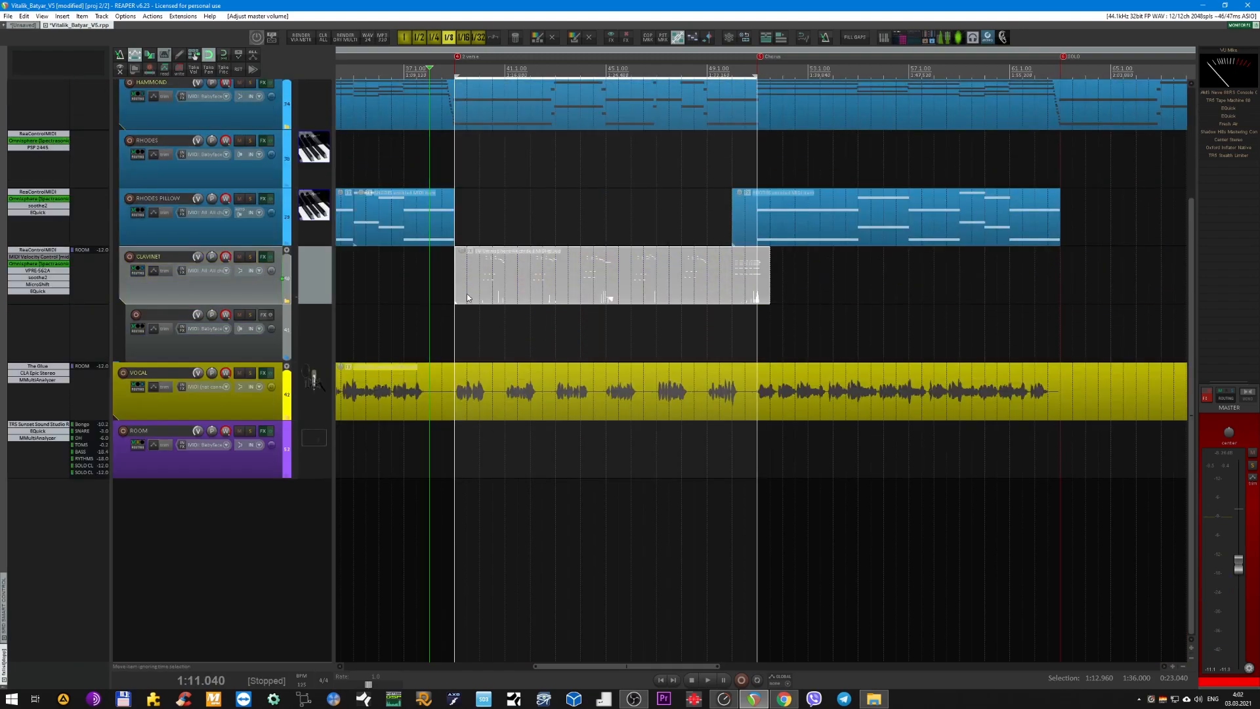
pyautogui.scroll(2, 262, 297)
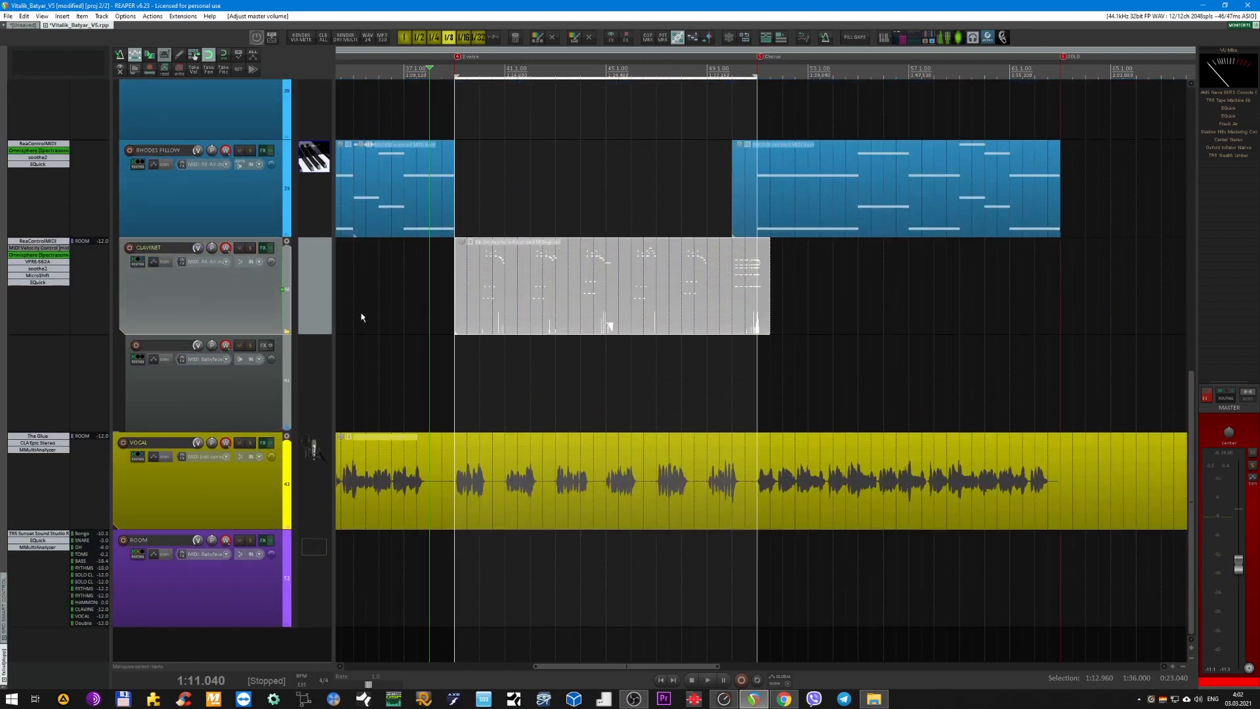
pyautogui.scroll(-3, 555, 301)
pyautogui.scroll(-1, 694, 309)
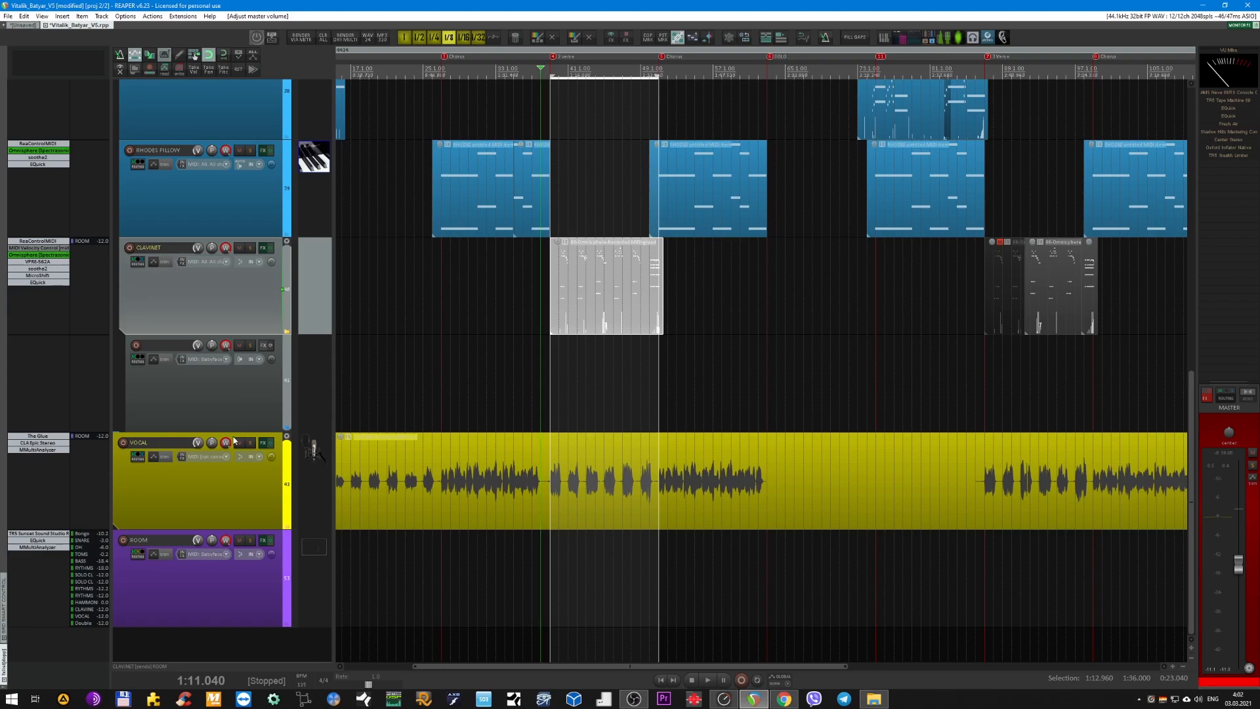
pyautogui.scroll(-3, 493, 343)
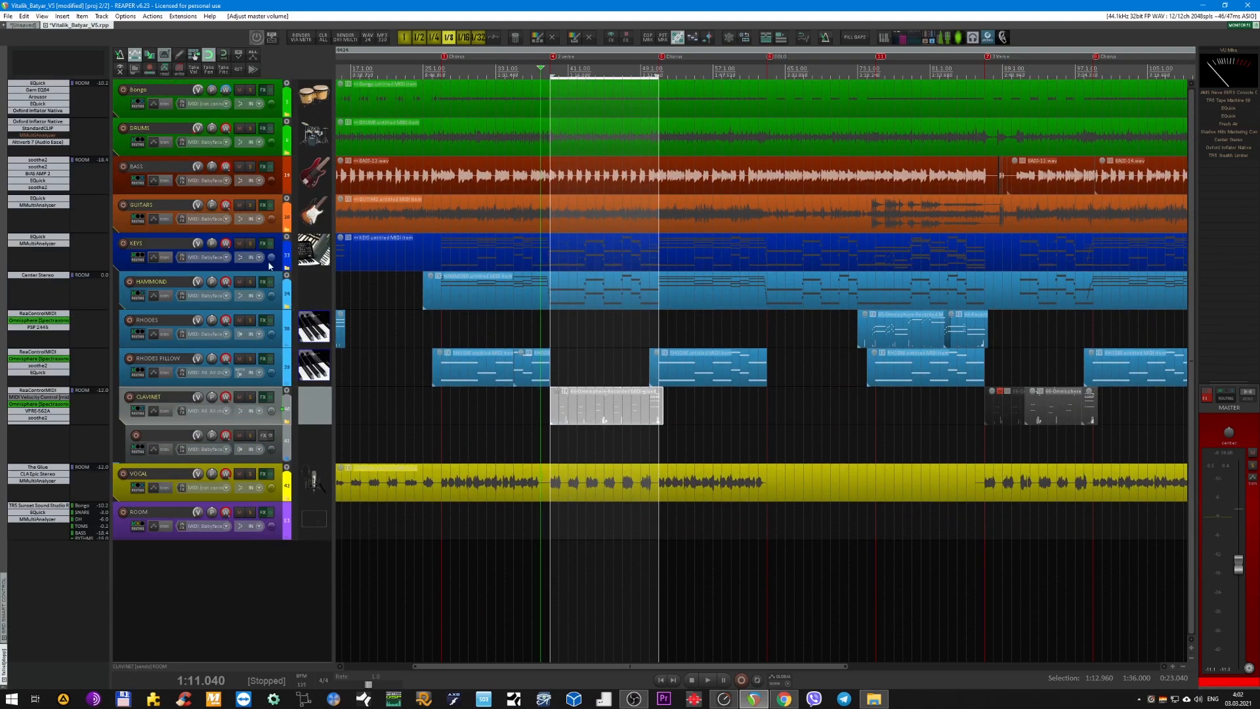
pyautogui.doubleClick(280, 254)
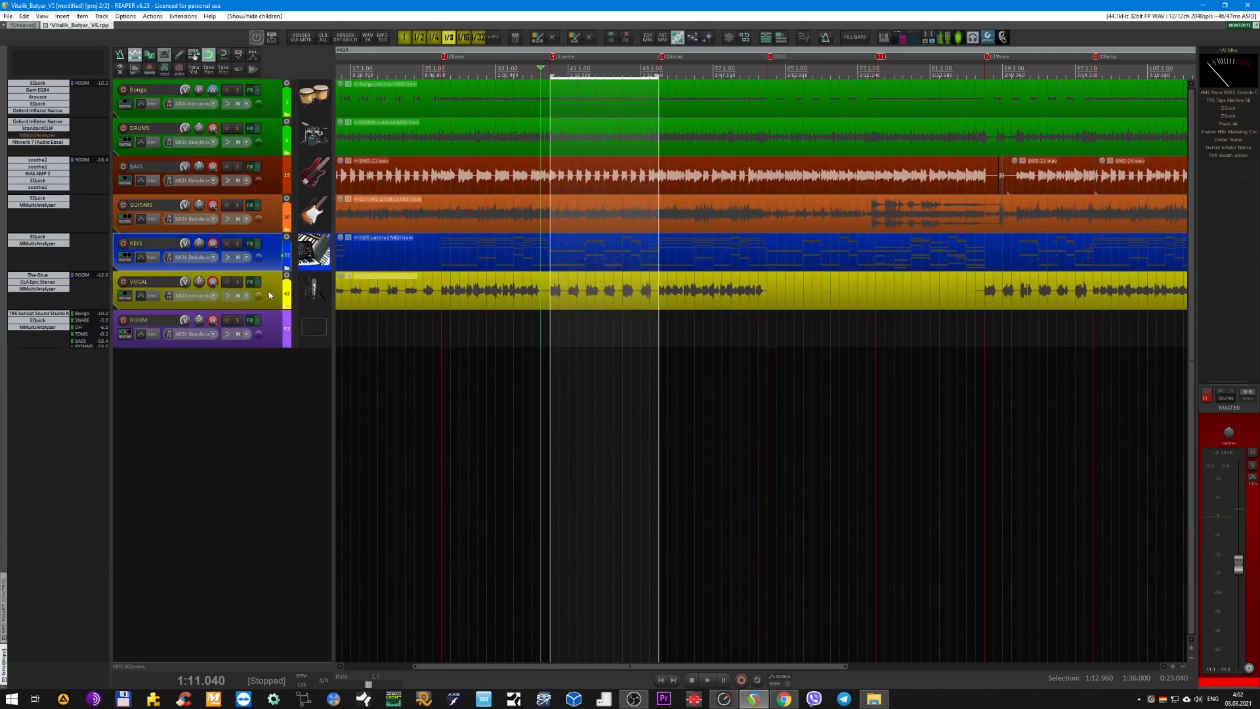
pyautogui.doubleClick(270, 292)
pyautogui.scroll(-2, 412, 337)
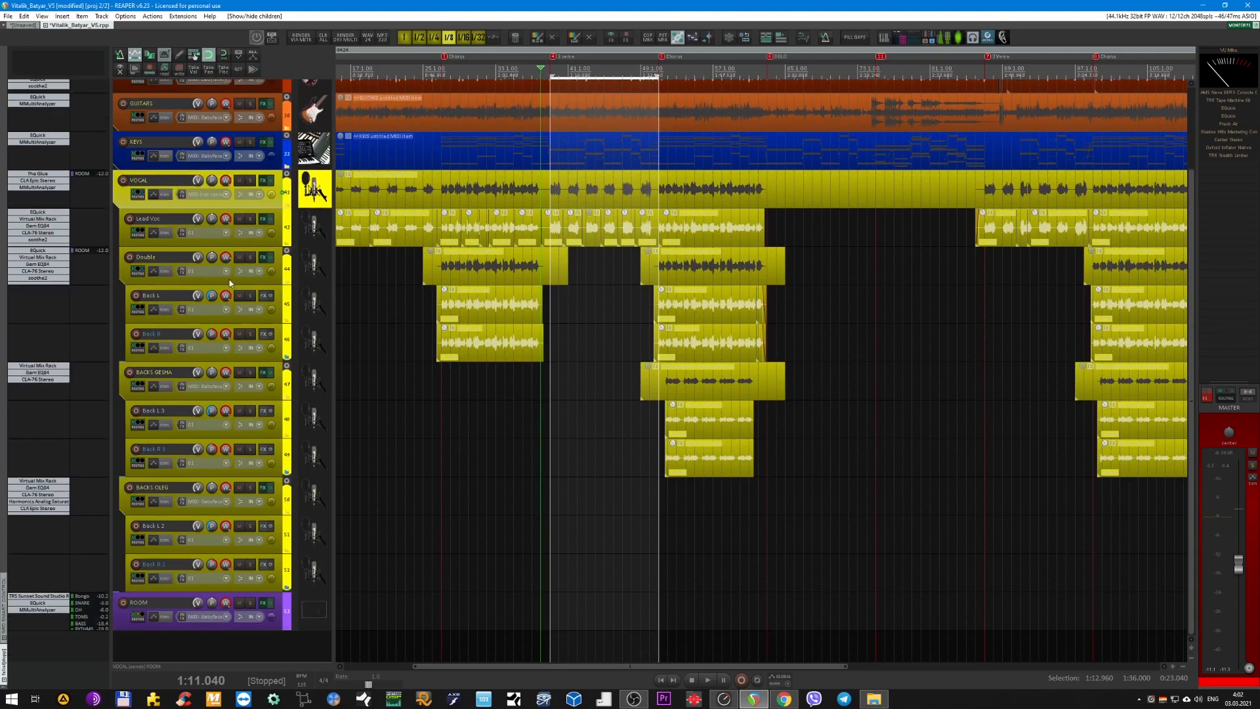
# Mute the Double track and both BACKS folder tracks inside the VOCAL folder.
pyautogui.click(240, 258)
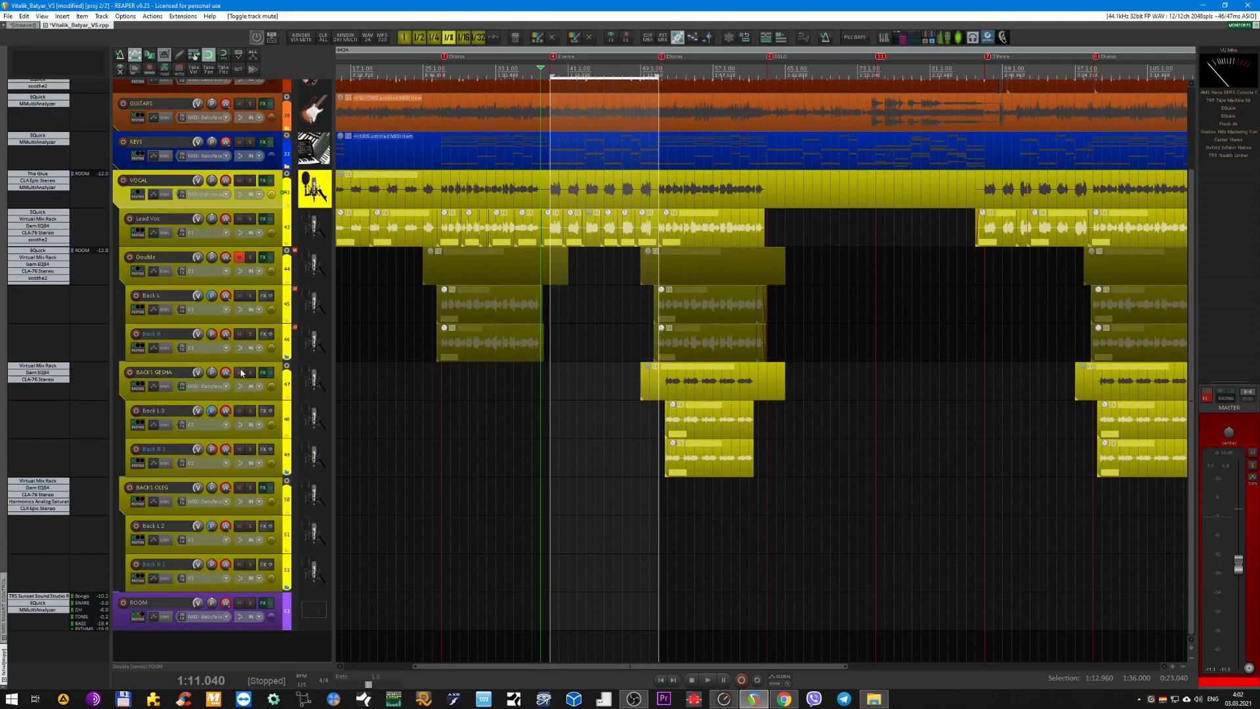
pyautogui.click(240, 373)
pyautogui.click(240, 490)
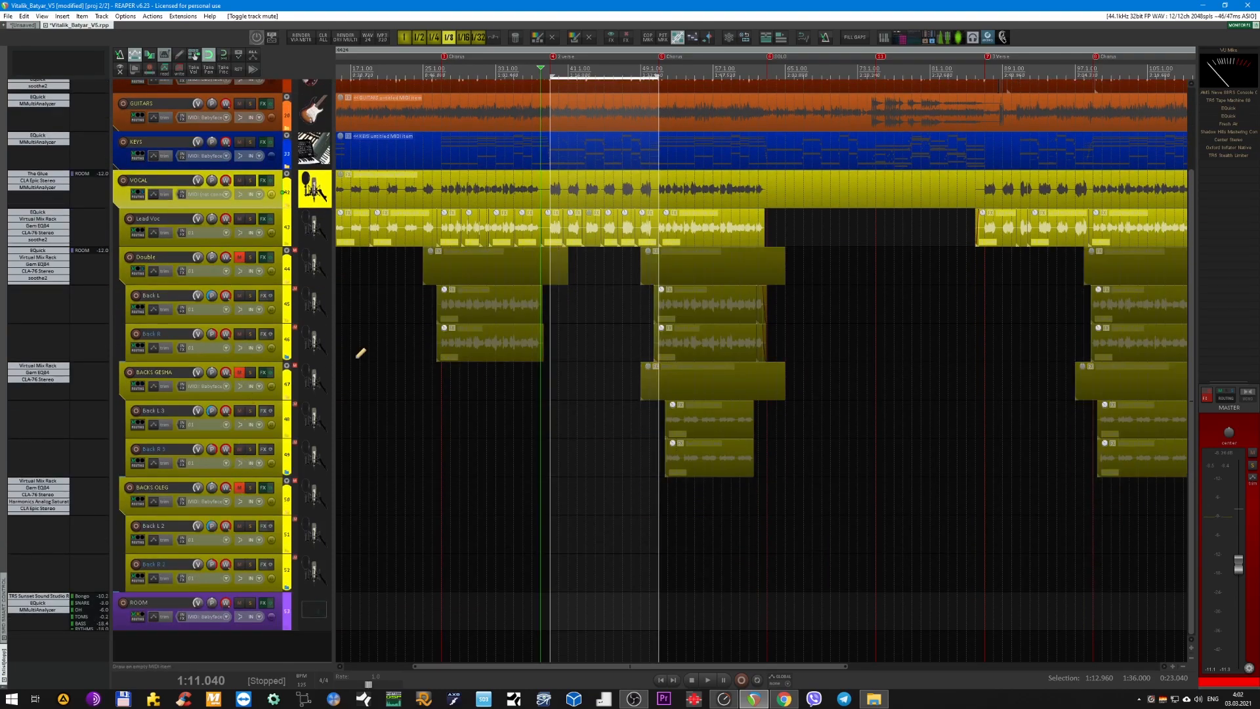
# Move the time selection to the first verse, 0:26.880 to 0:49.920, and play the mix there.
pyautogui.scroll(2, 359, 347)
pyautogui.scroll(3, 508, 279)
pyautogui.hscroll(-2, 510, 274)
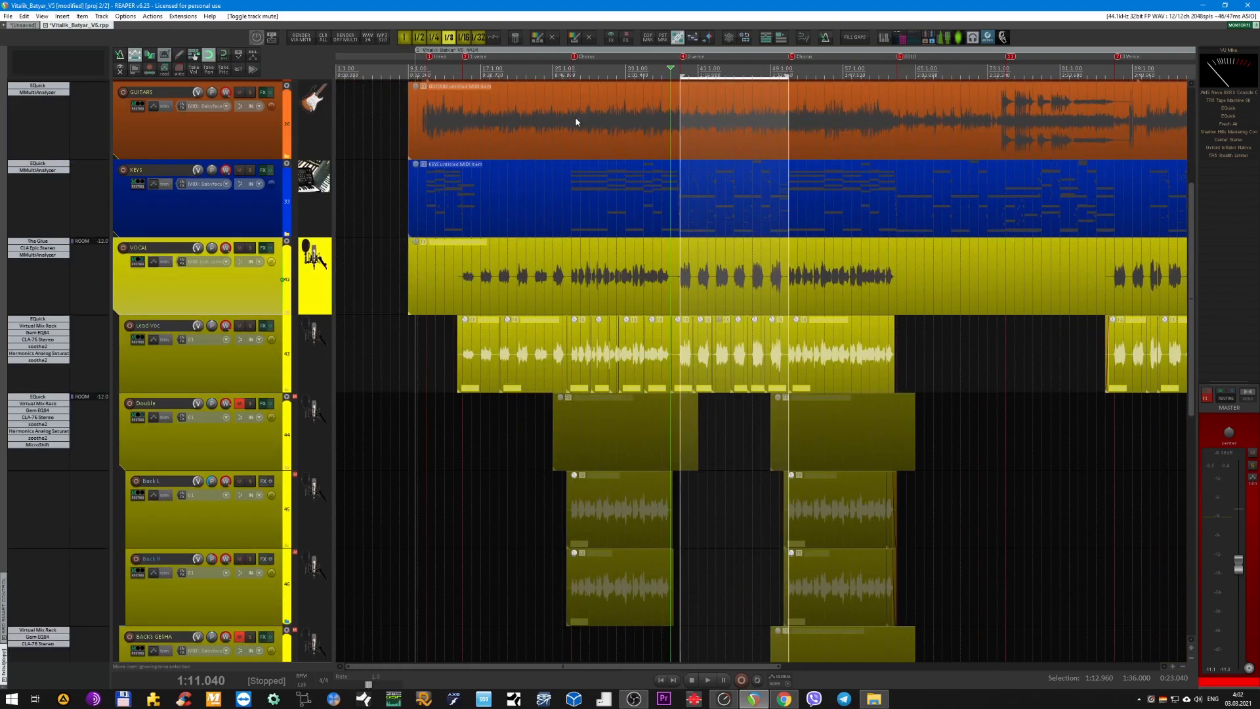
pyautogui.moveTo(788, 77); pyautogui.dragTo(571, 76)
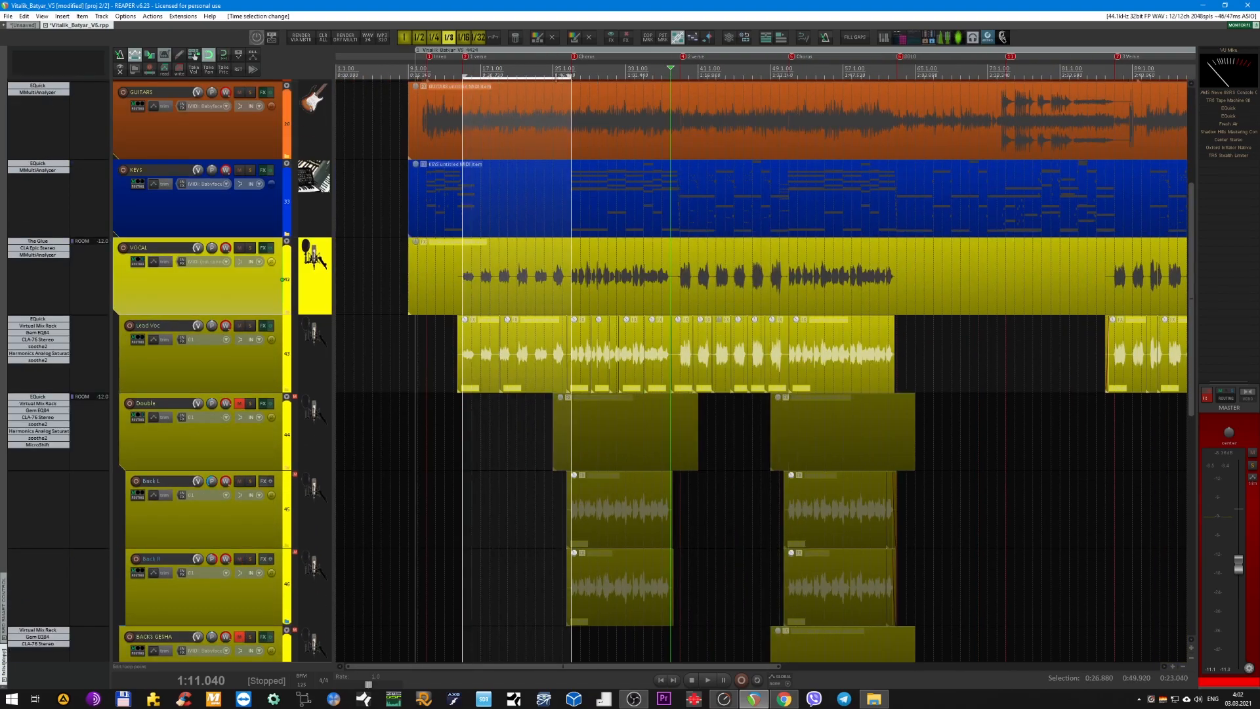
pyautogui.press('space')
pyautogui.scroll(4, 492, 217)
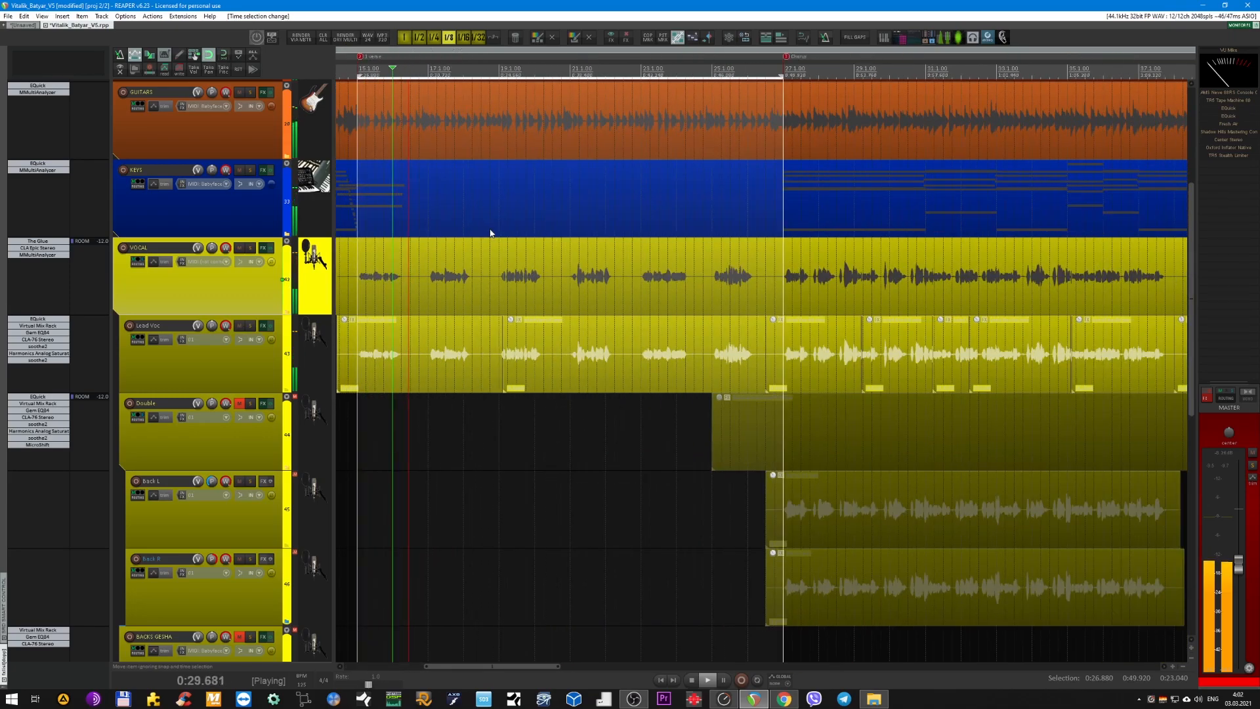
pyautogui.scroll(2, 460, 271)
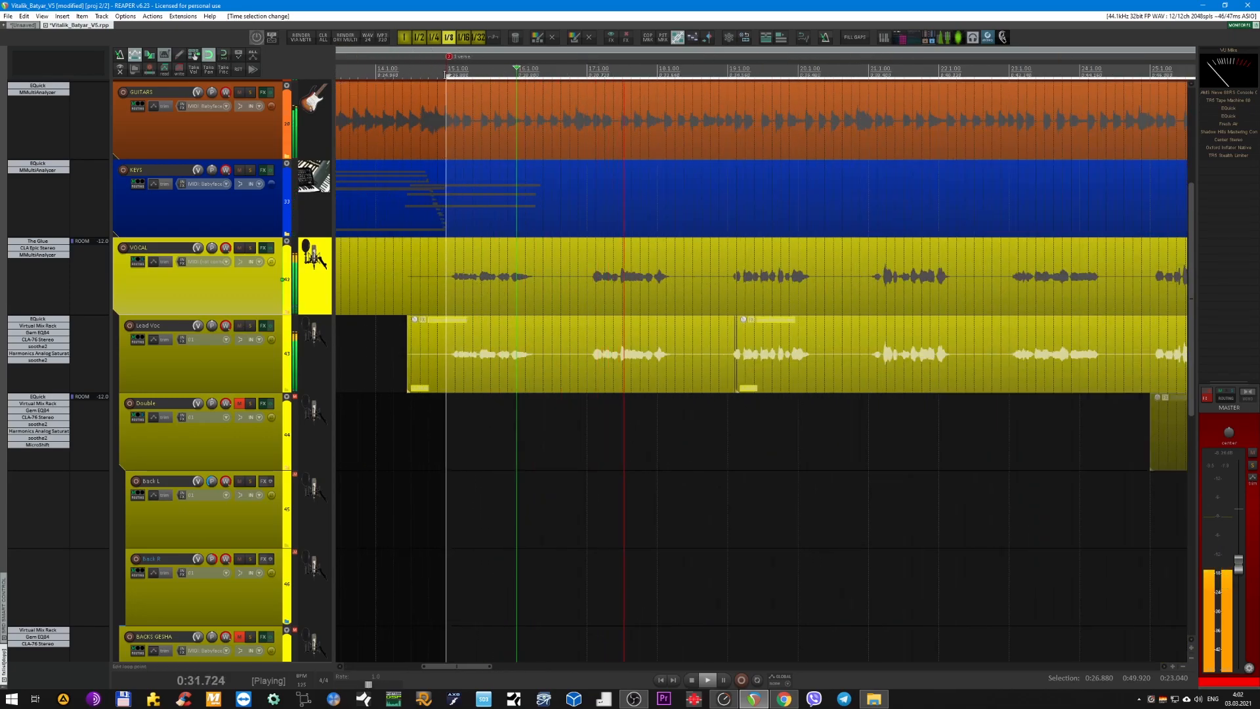
pyautogui.scroll(-3, 520, 431)
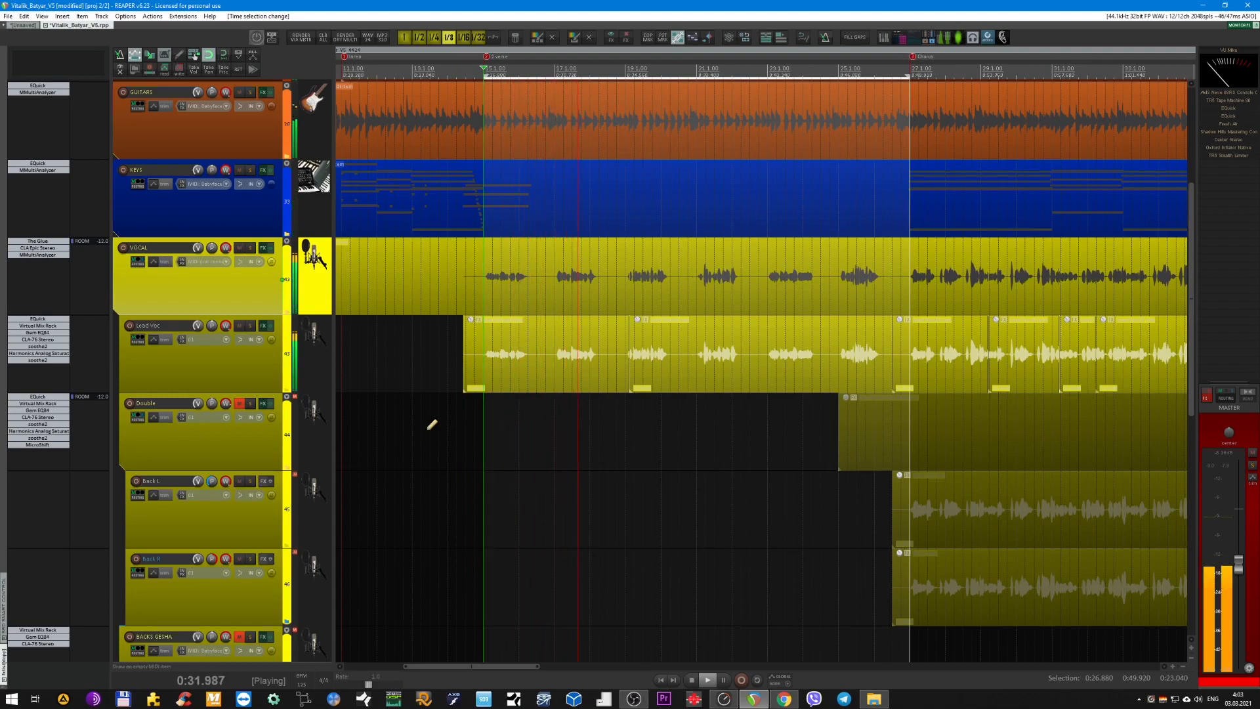
pyautogui.scroll(-1, 430, 439)
# Solo the Lead Voc track during playback and bypass all of its insert plug-ins, from the last soothe2 up to EQuick.
pyautogui.click(223, 384)
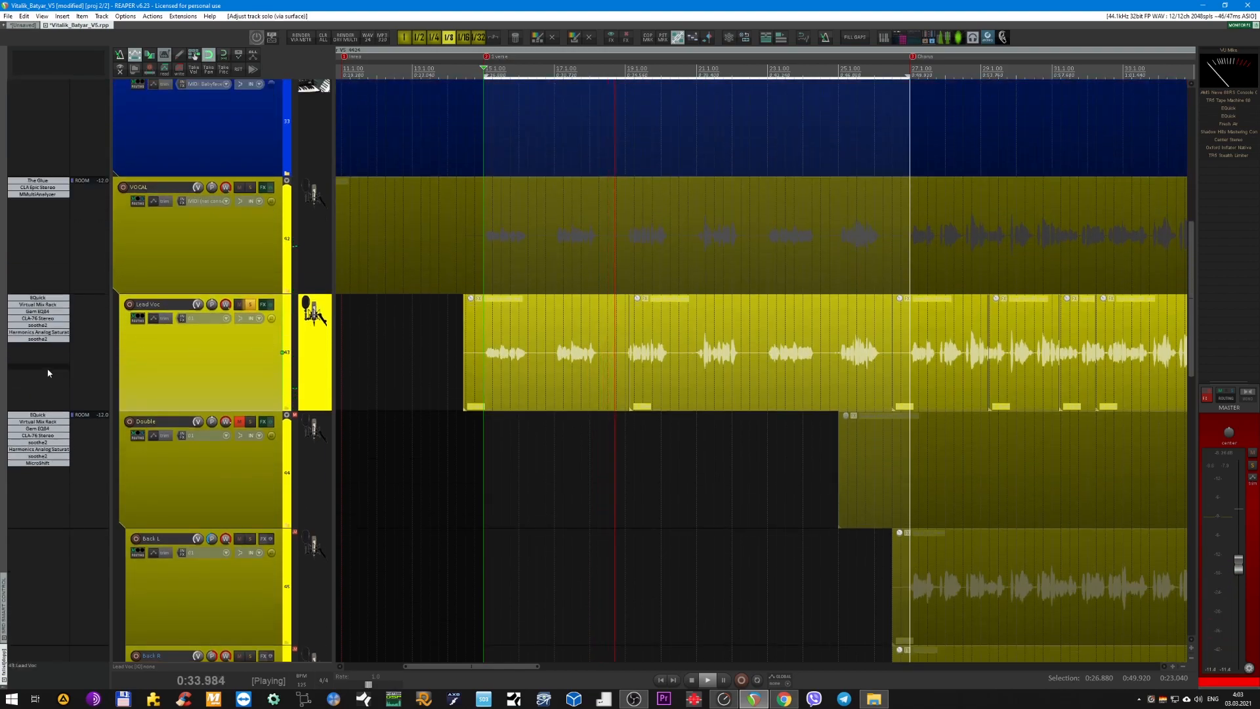
pyautogui.keyDown('shift'); pyautogui.click(47, 334); pyautogui.keyUp('shift')
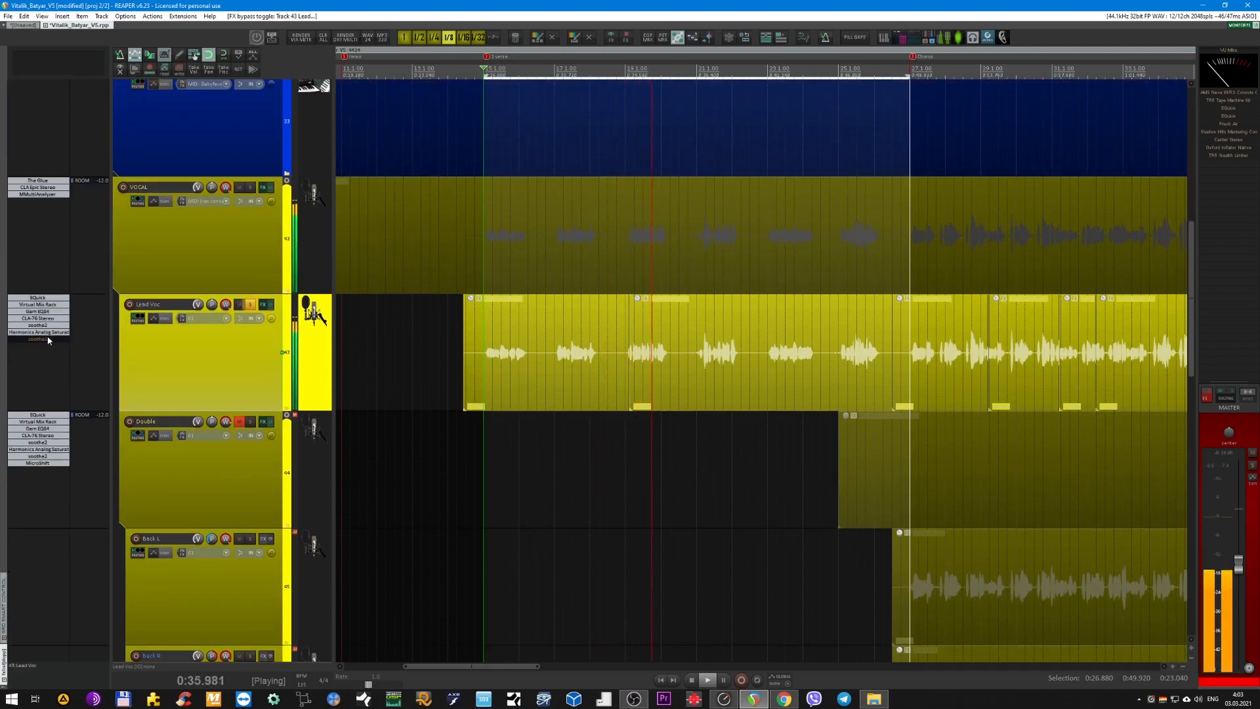
pyautogui.keyDown('shift'); pyautogui.click(38, 324); pyautogui.keyUp('shift')
pyautogui.keyDown('shift'); pyautogui.click(38, 318); pyautogui.keyUp('shift')
pyautogui.keyDown('shift'); pyautogui.click(38, 311); pyautogui.keyUp('shift')
pyautogui.keyDown('shift'); pyautogui.click(40, 305); pyautogui.keyUp('shift')
pyautogui.keyDown('shift'); pyautogui.click(38, 298); pyautogui.keyUp('shift')
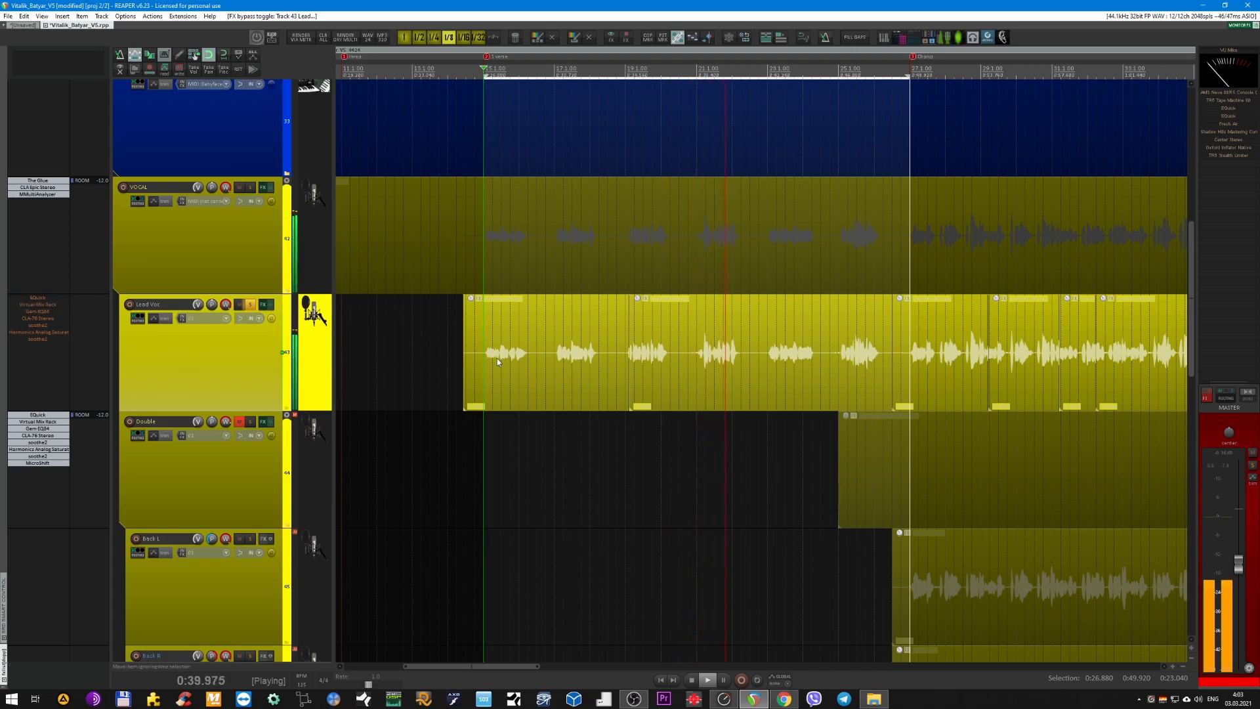
# Raise the master volume while listening to the unprocessed lead vocal, and stop playback.
pyautogui.scroll(2, 459, 328)
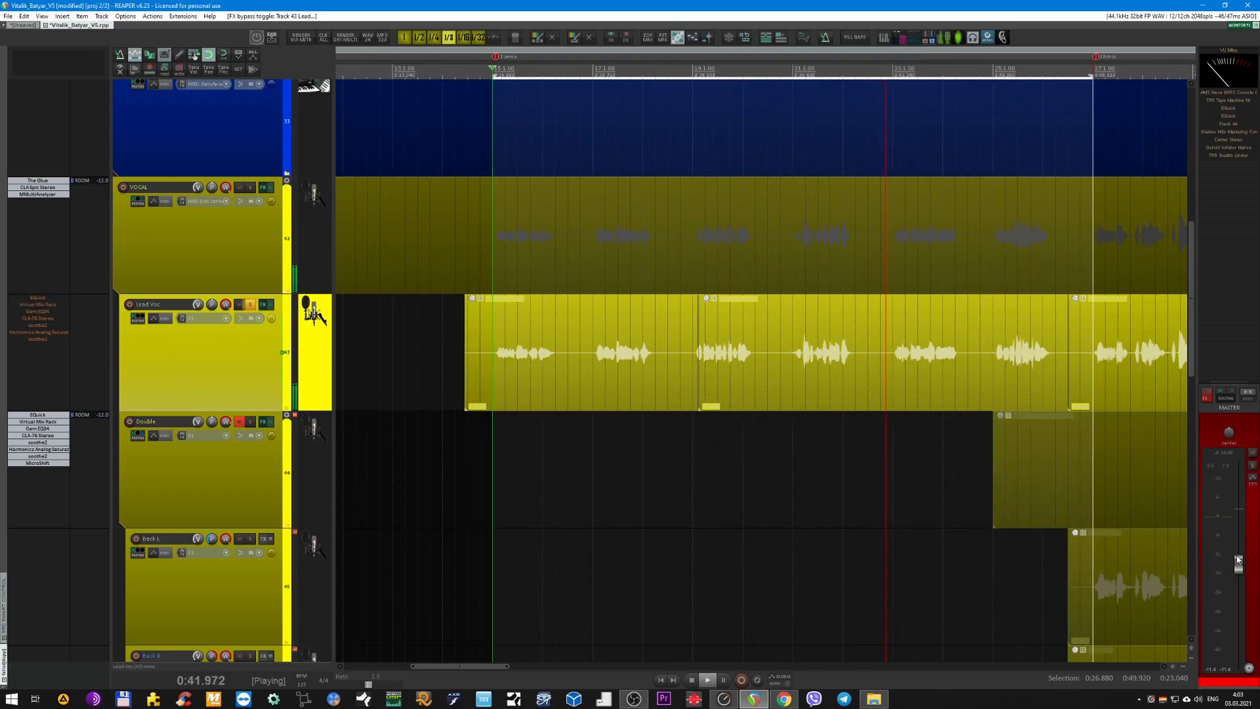
pyautogui.moveTo(1239, 564); pyautogui.dragTo(1239, 555)
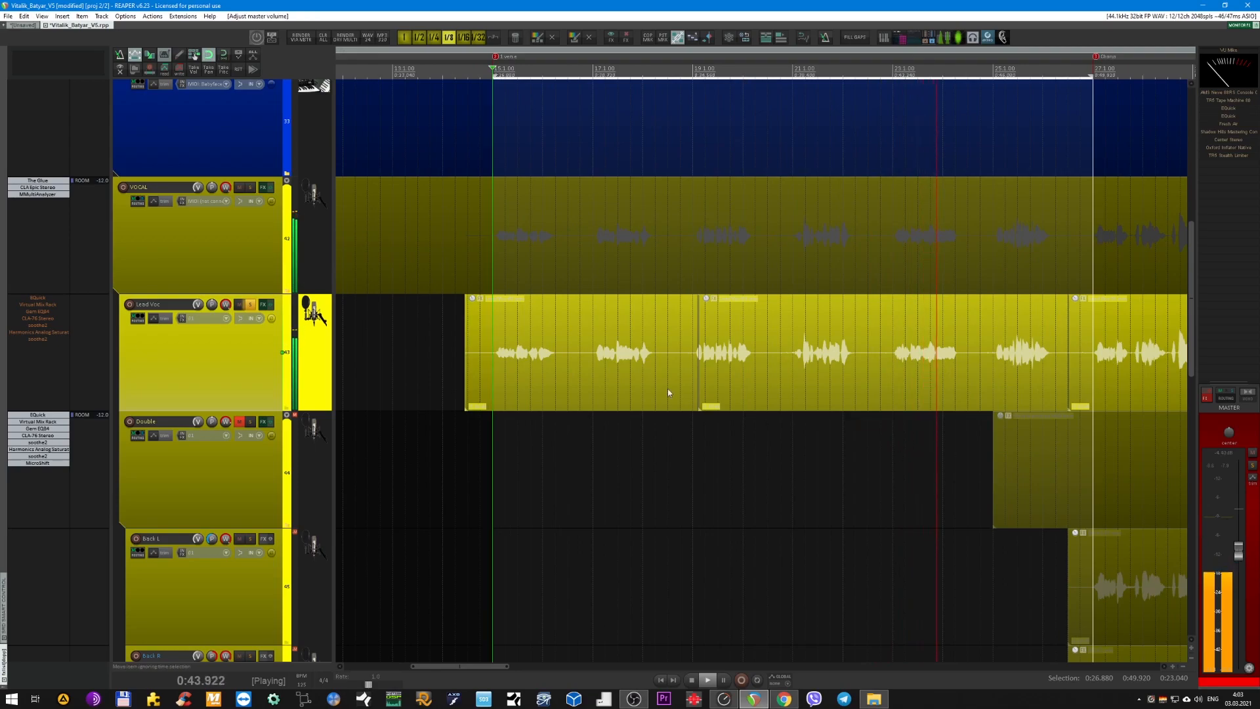
pyautogui.press('space')
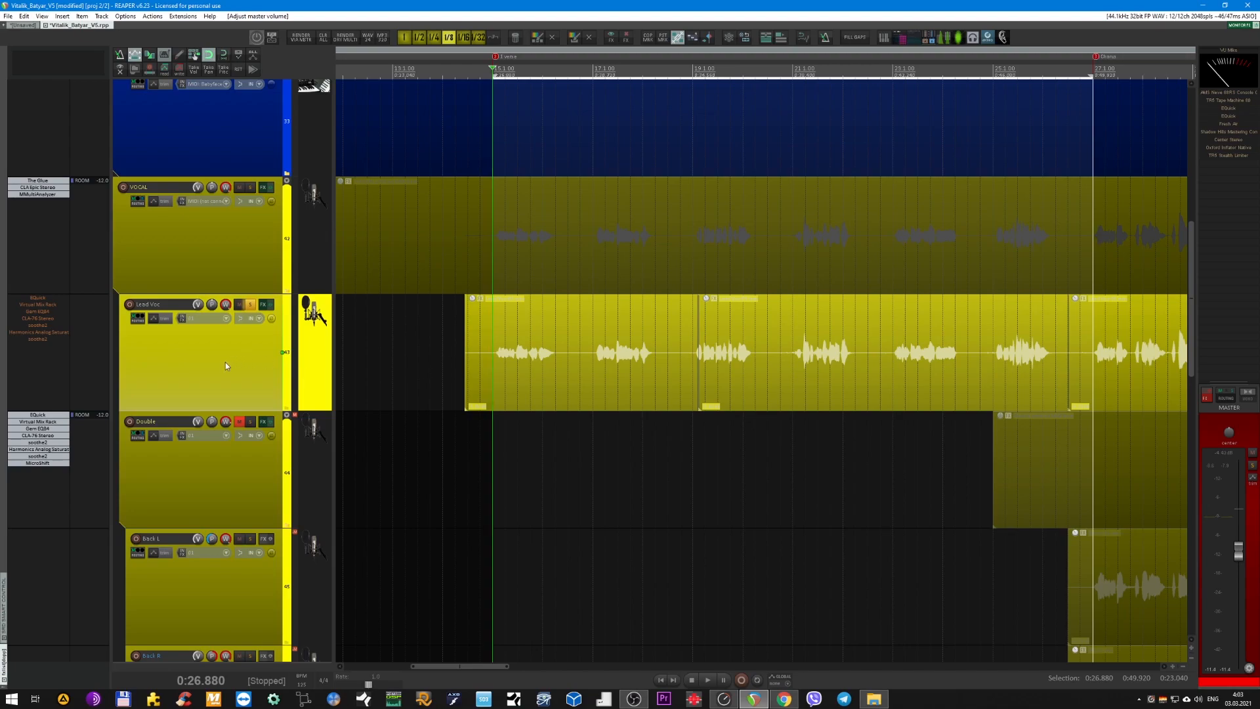
# Re-enable EQuick on Lead Voc, audition the vocal from 0:26.880 with the EQ window open, and close the window.
pyautogui.click(268, 306)
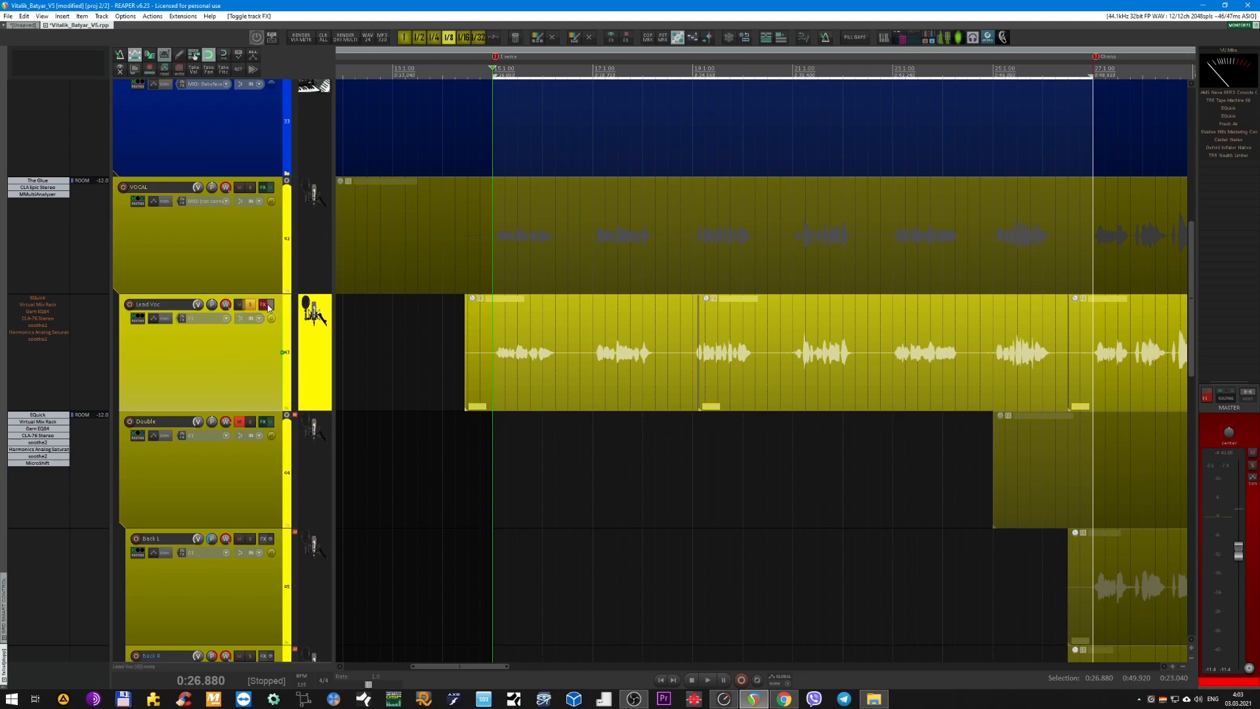
pyautogui.keyDown('shift'); pyautogui.click(40, 299); pyautogui.keyUp('shift')
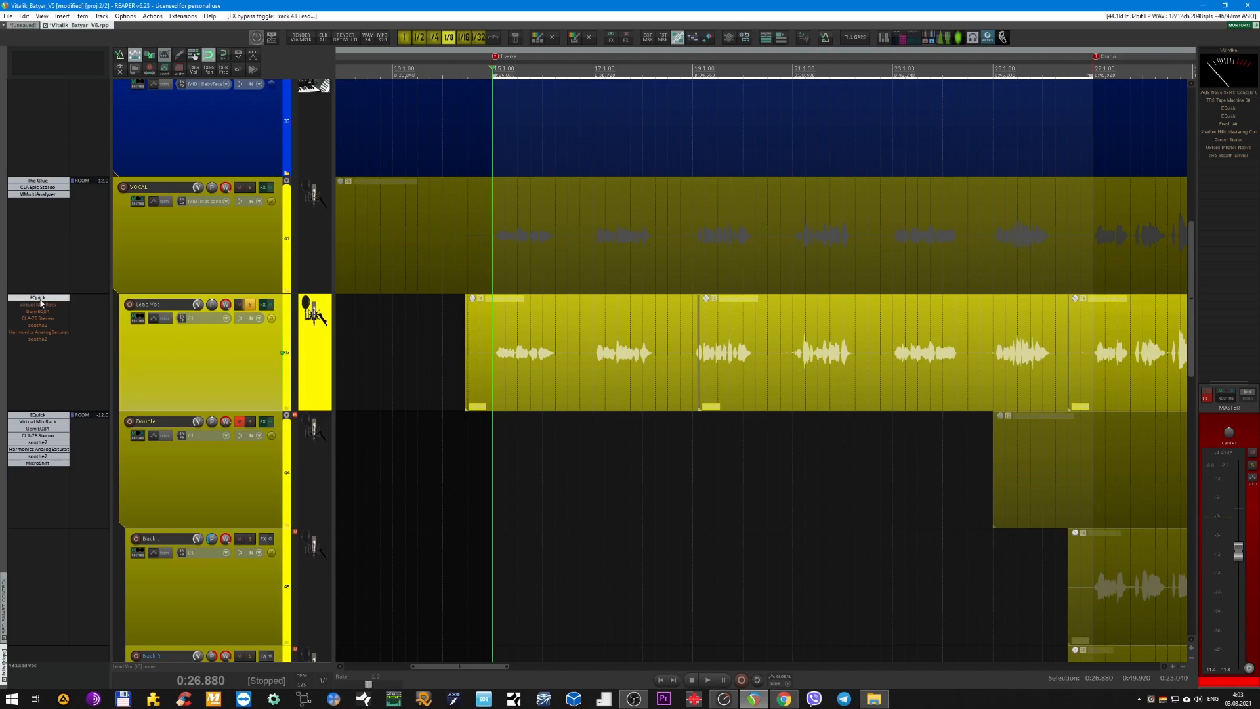
pyautogui.click(40, 300)
pyautogui.moveTo(294, 191); pyautogui.dragTo(555, 347)
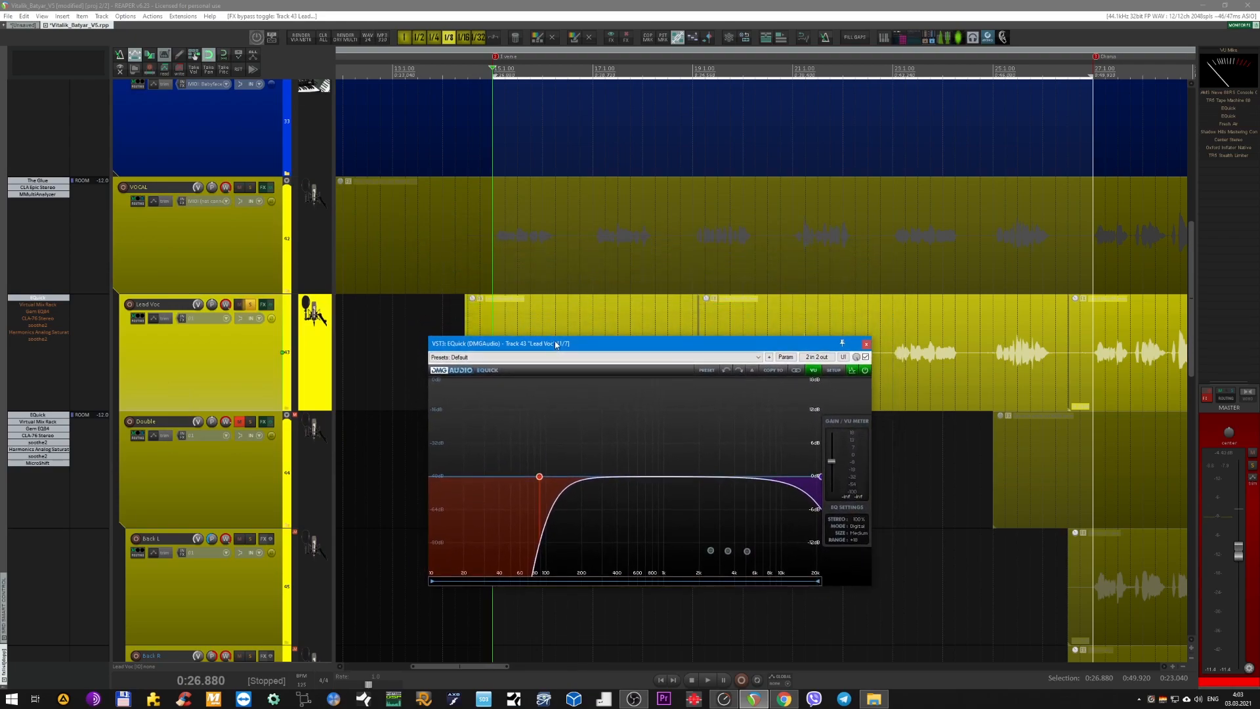
pyautogui.press('space')
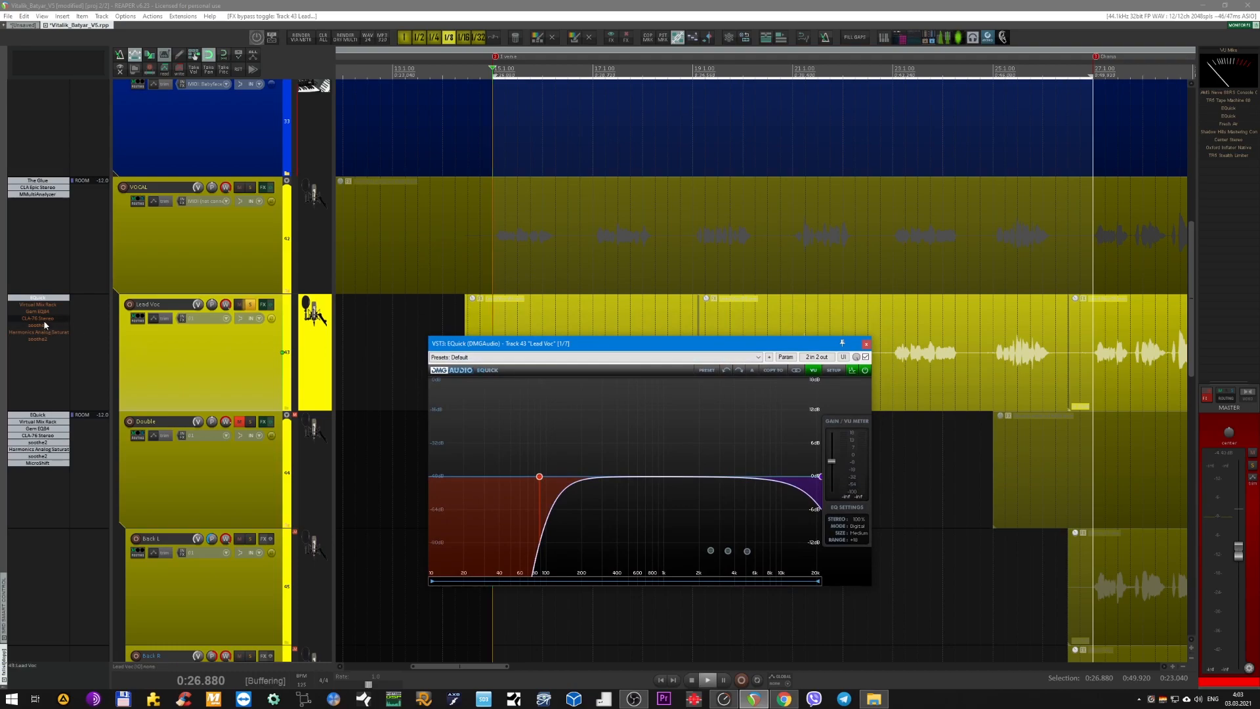
pyautogui.moveTo(818, 477)
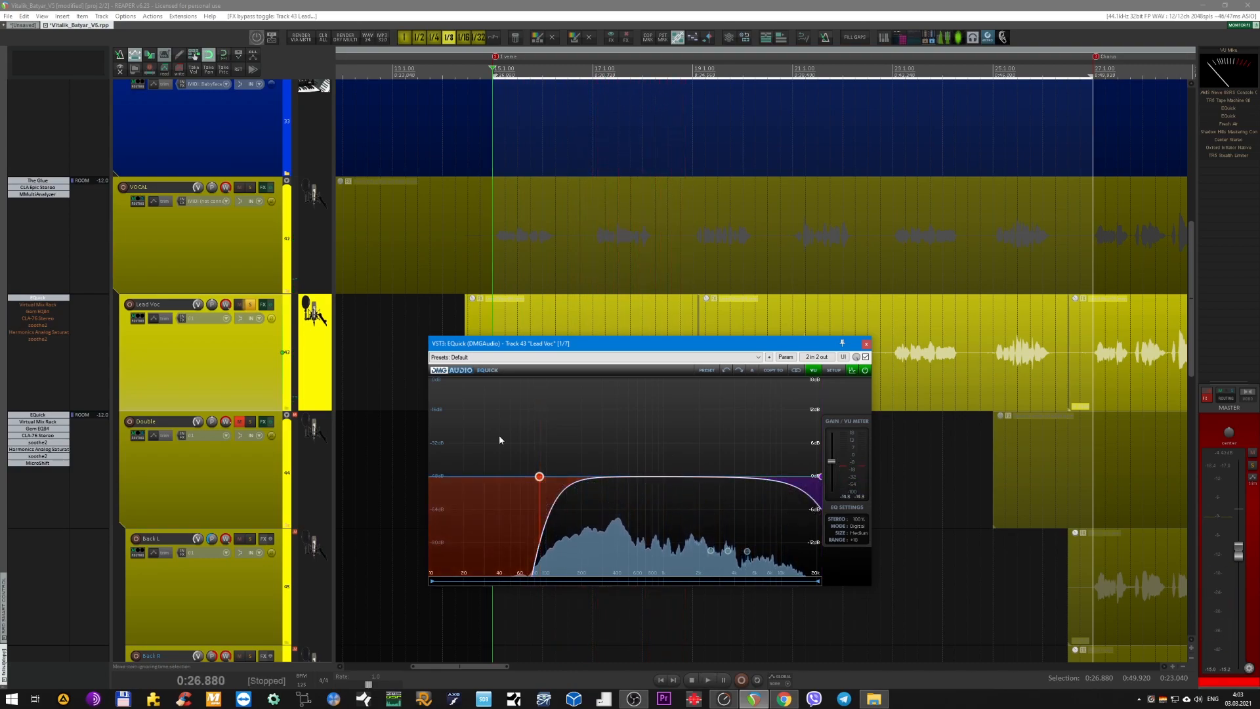
pyautogui.press('space')
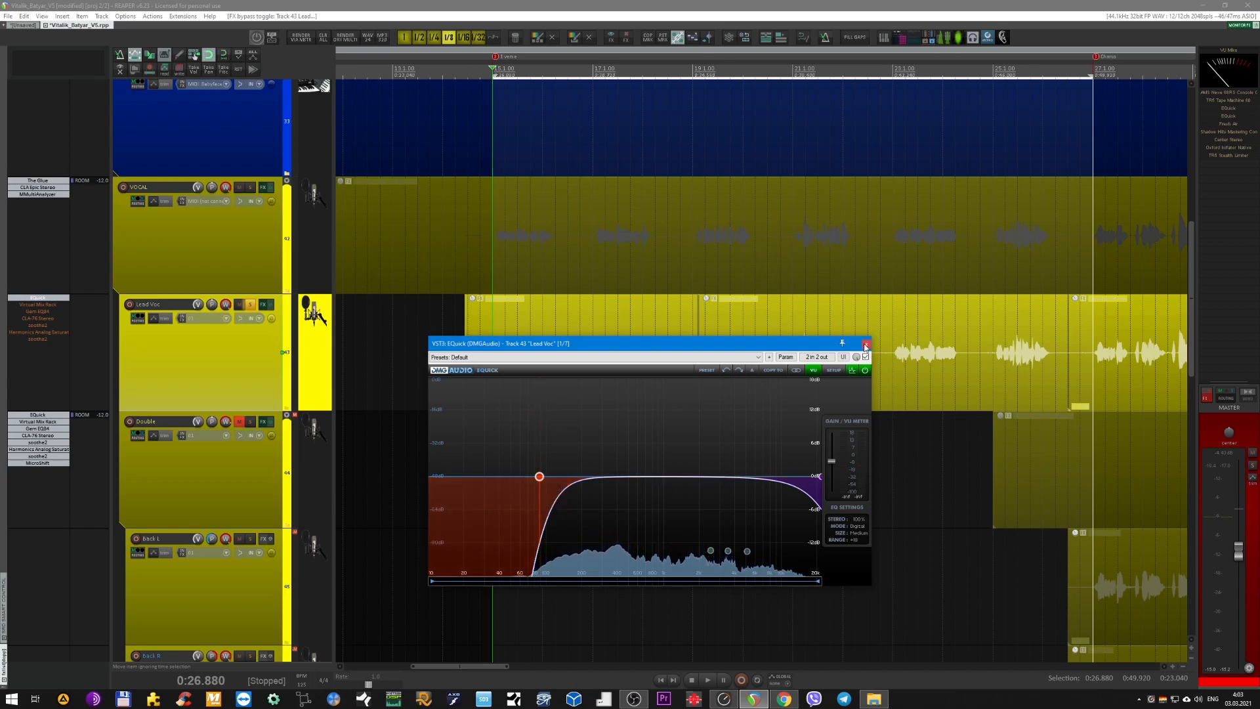
pyautogui.click(866, 343)
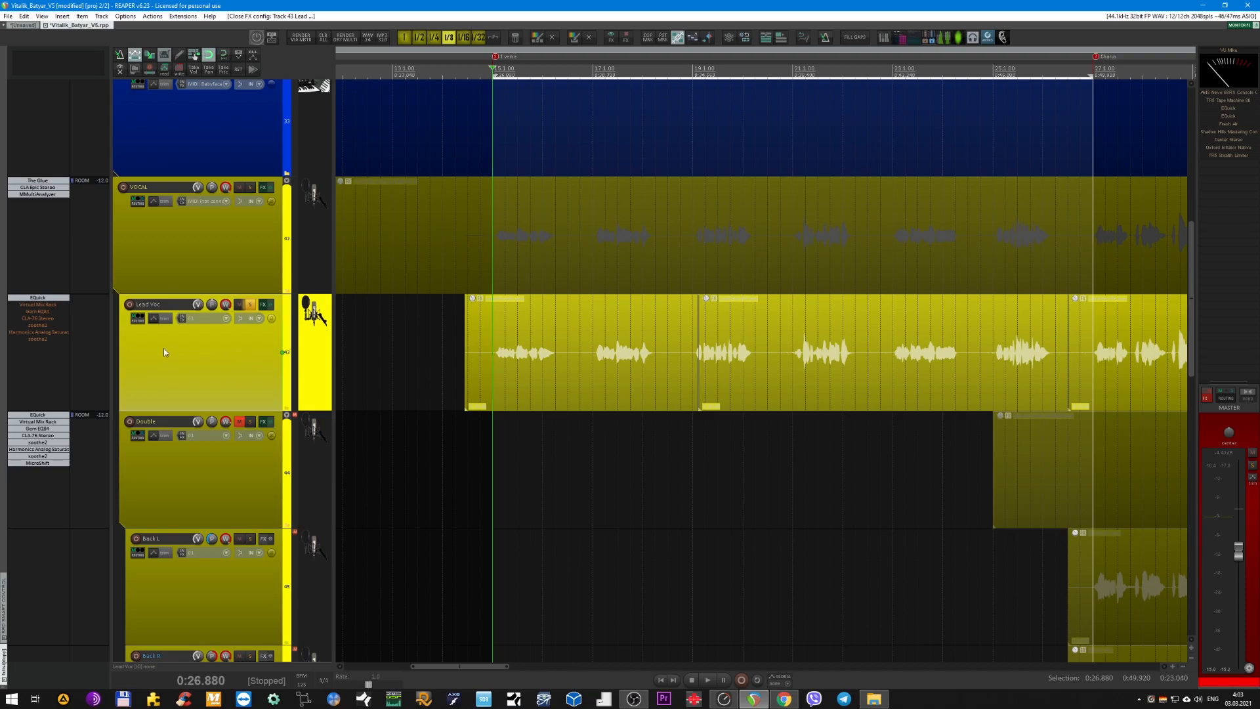
# Re-enable Virtual Mix Rack on Lead Voc, review its Classic Tubes and Gate:Classic modules with a short playback, and close its window.
pyautogui.click(39, 304)
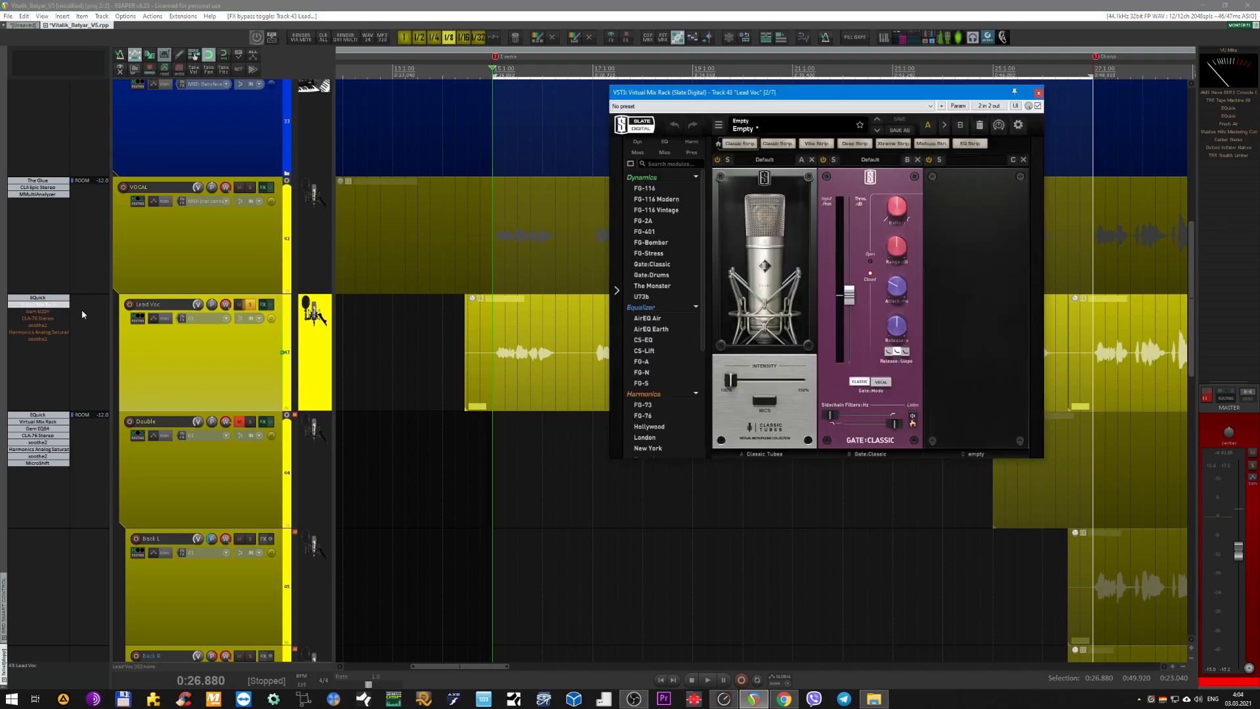
pyautogui.moveTo(878, 96); pyautogui.dragTo(714, 255)
pyautogui.press('space')
pyautogui.press('space')
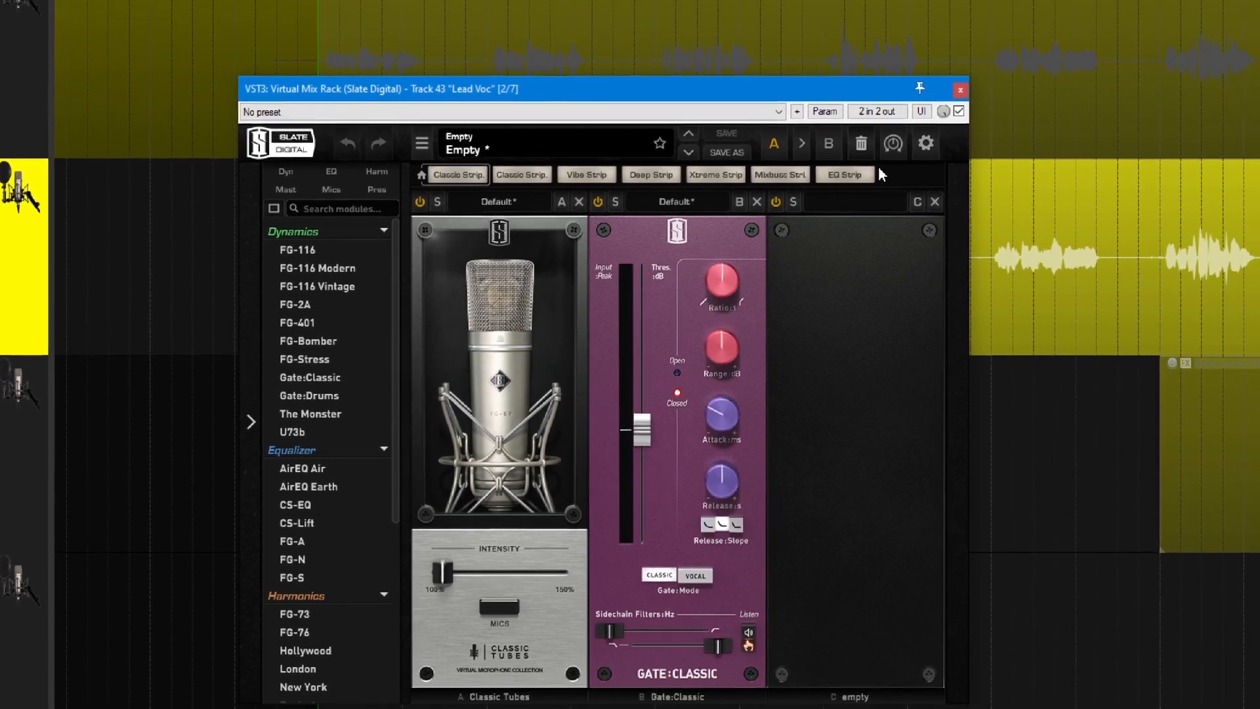
pyautogui.scroll(-5, 542, 469)
pyautogui.scroll(5, 356, 511)
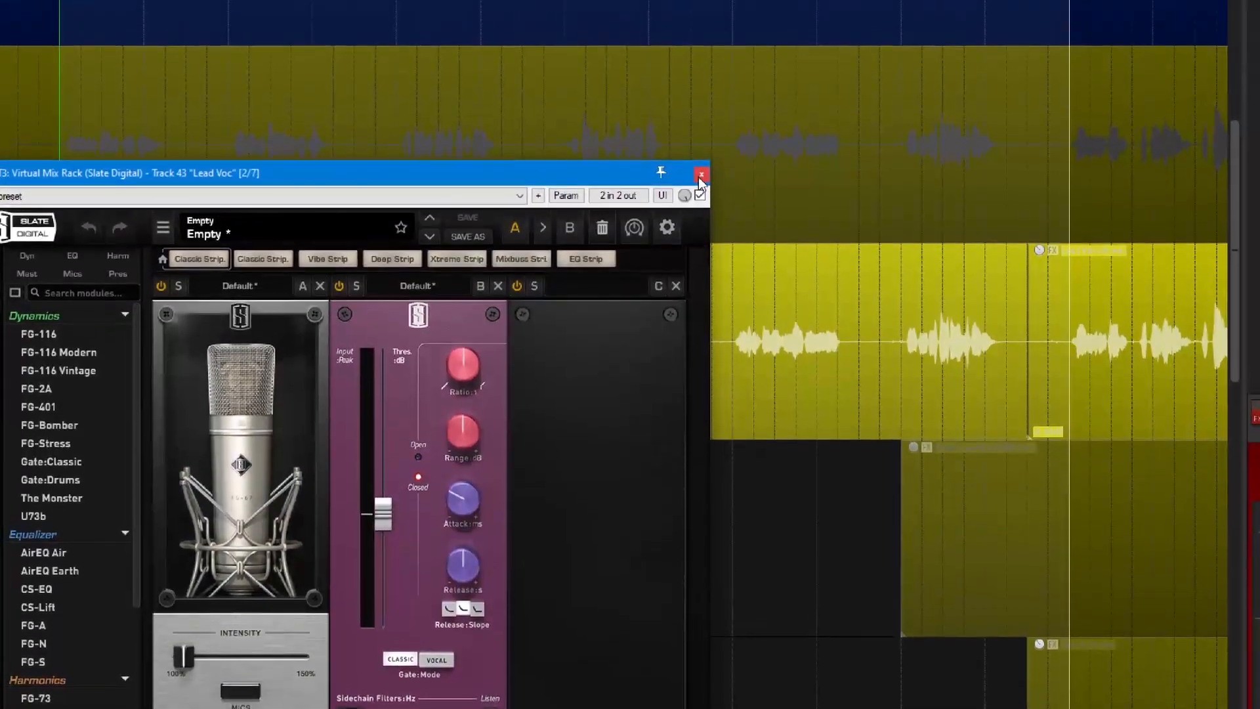
pyautogui.click(1149, 114)
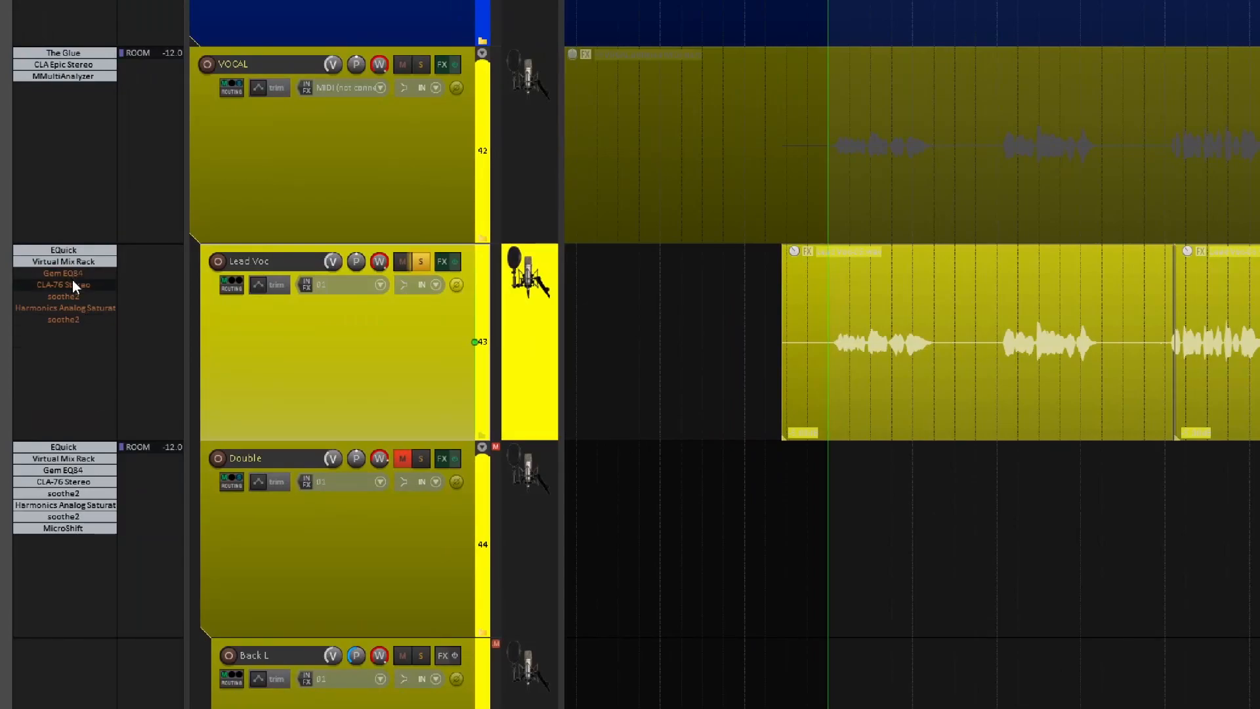
# Re-enable Gem EQ84 on Lead Voc and compare it bypassed and active during playback with its window open.
pyautogui.doubleClick(69, 273)
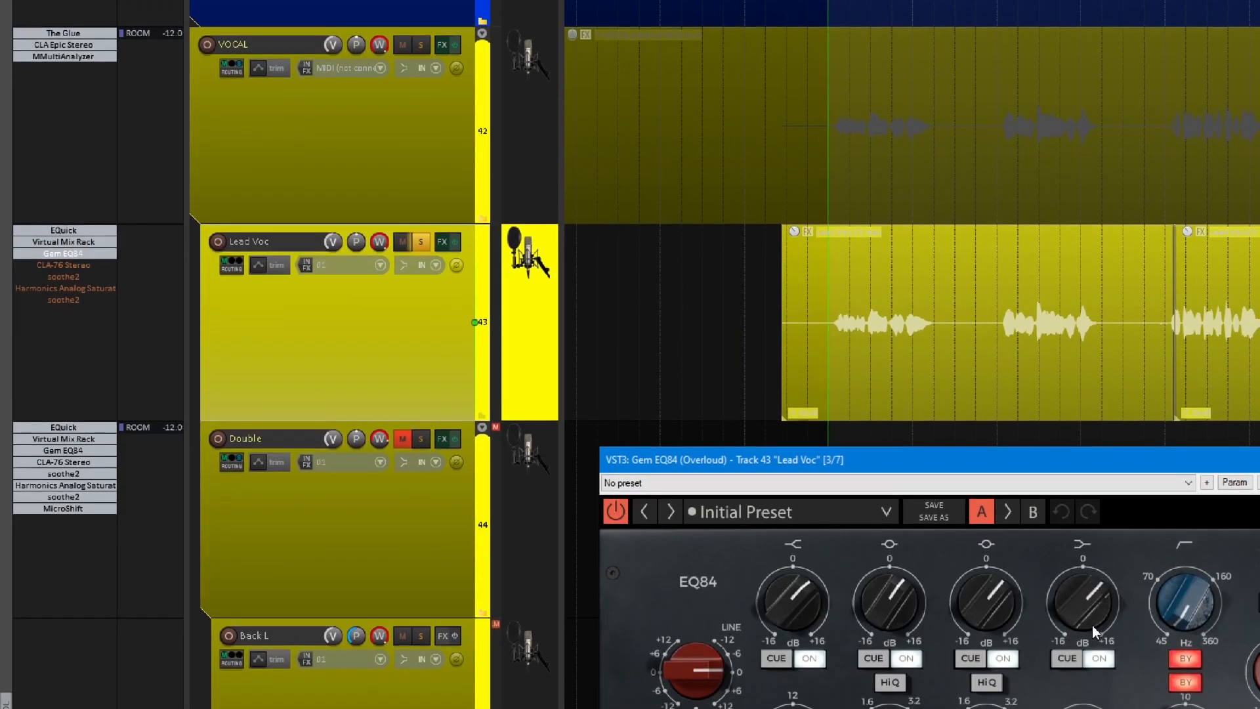
pyautogui.press('space')
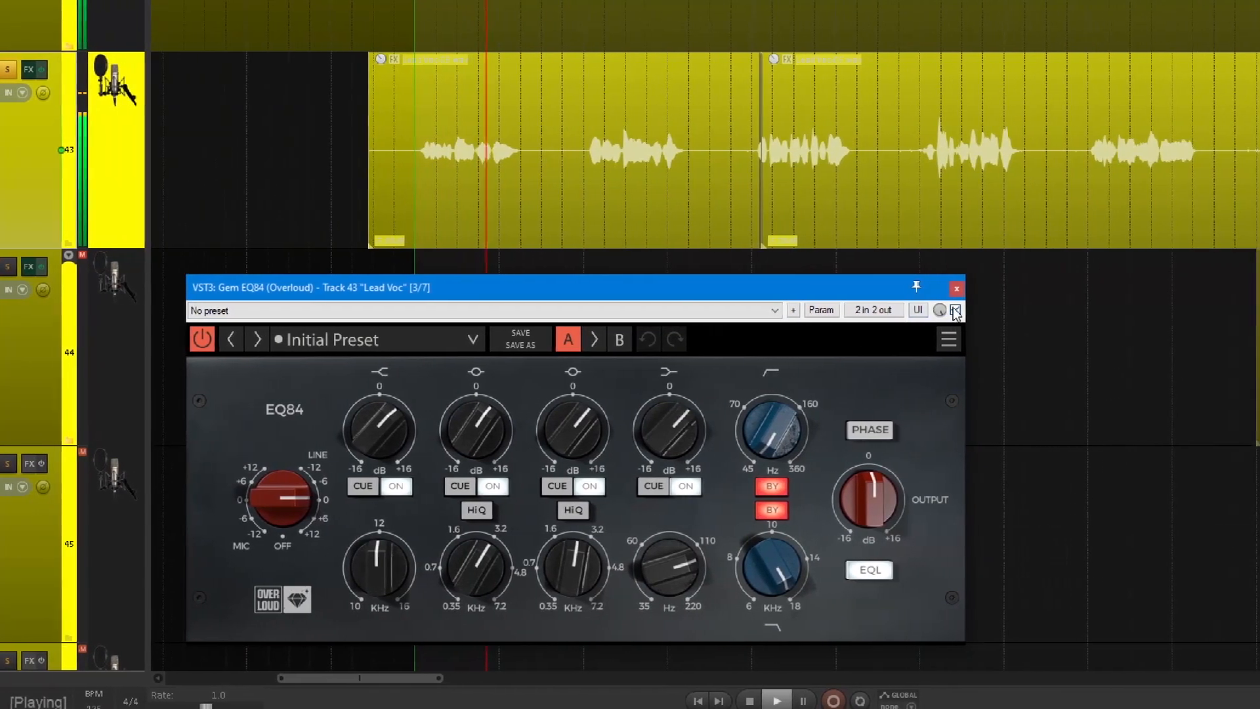
pyautogui.click(958, 311)
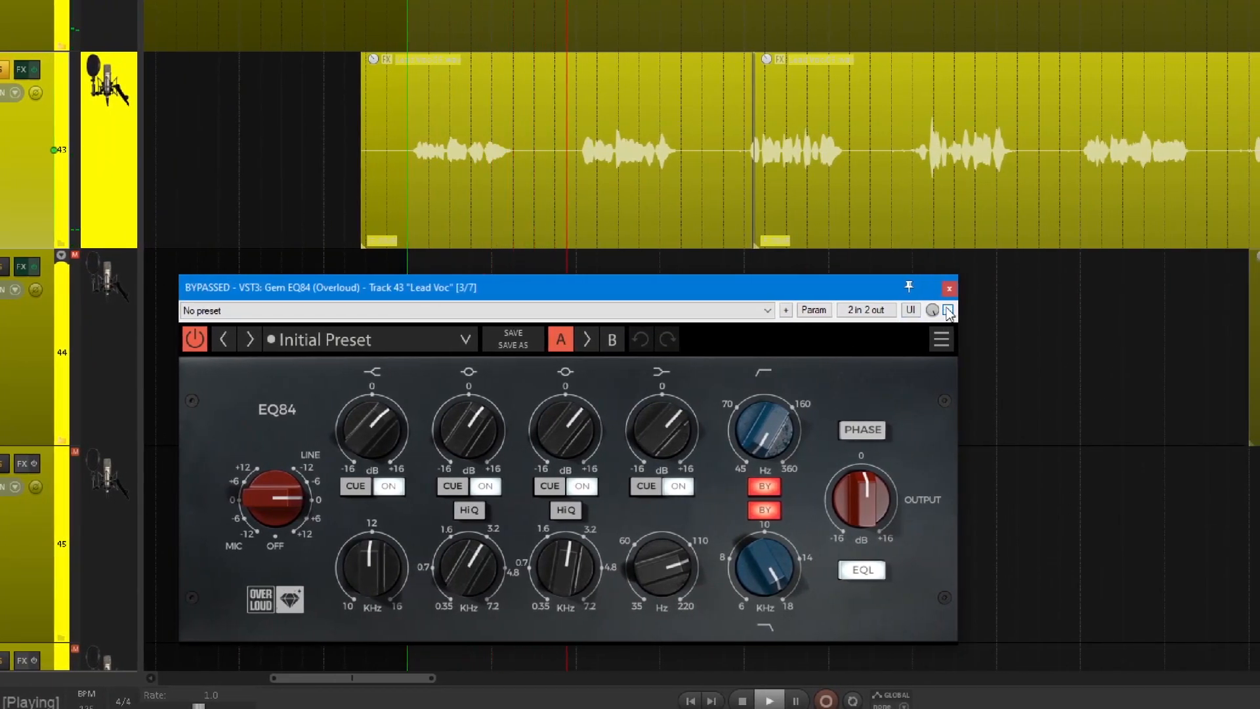
pyautogui.click(949, 311)
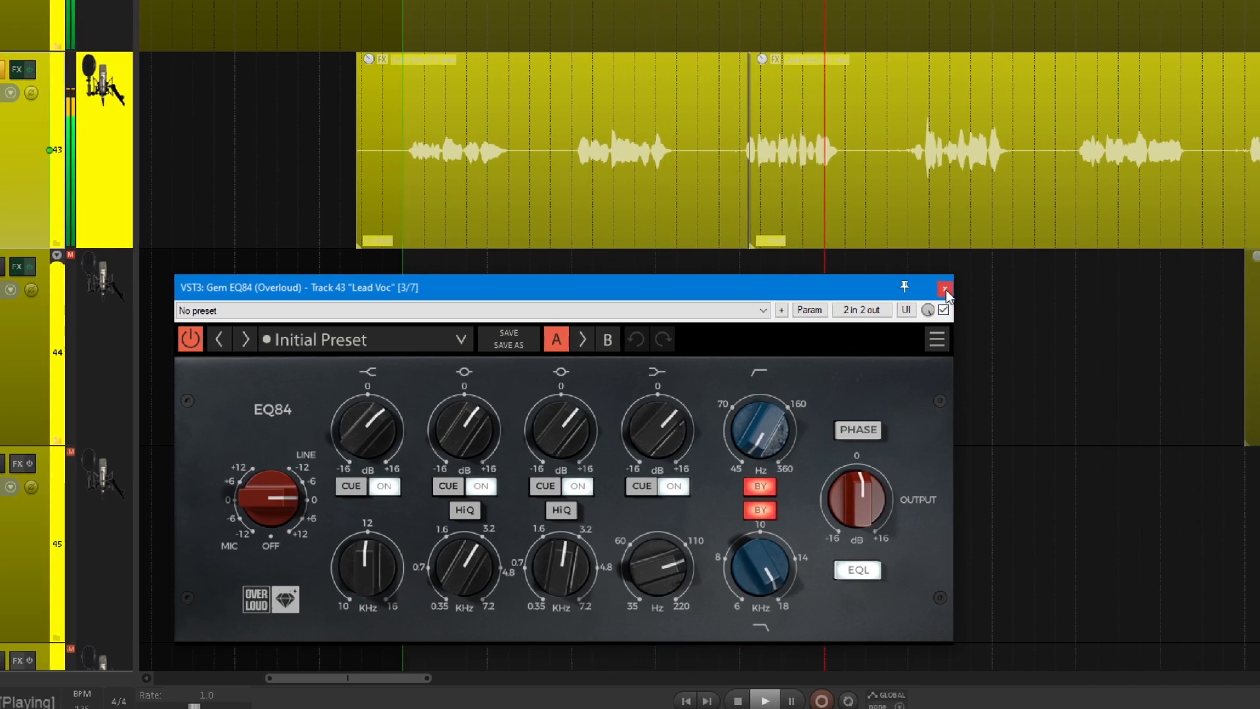
# Stop playback and close the Gem EQ84 window.
pyautogui.press('space')
pyautogui.click(945, 289)
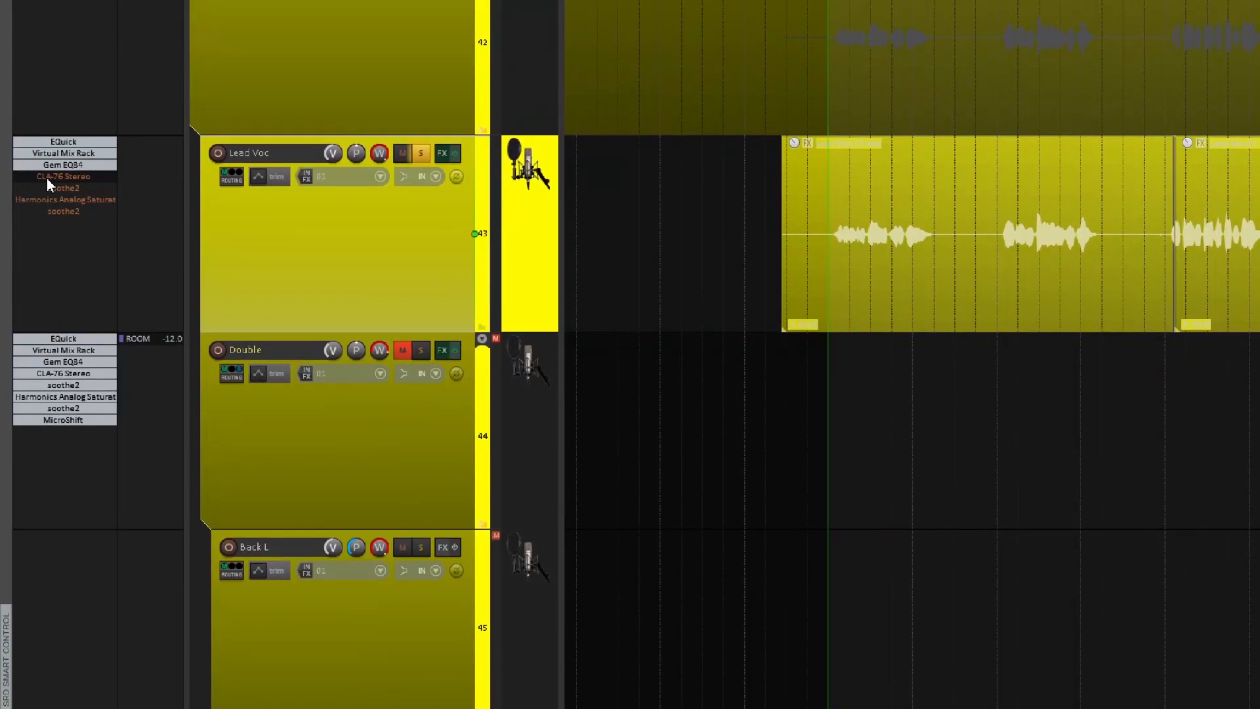
# Re-enable CLA-76 Stereo on Lead Voc, audition the vocal with the compressor window open, and close the window.
pyautogui.click(46, 178)
pyautogui.click(47, 178)
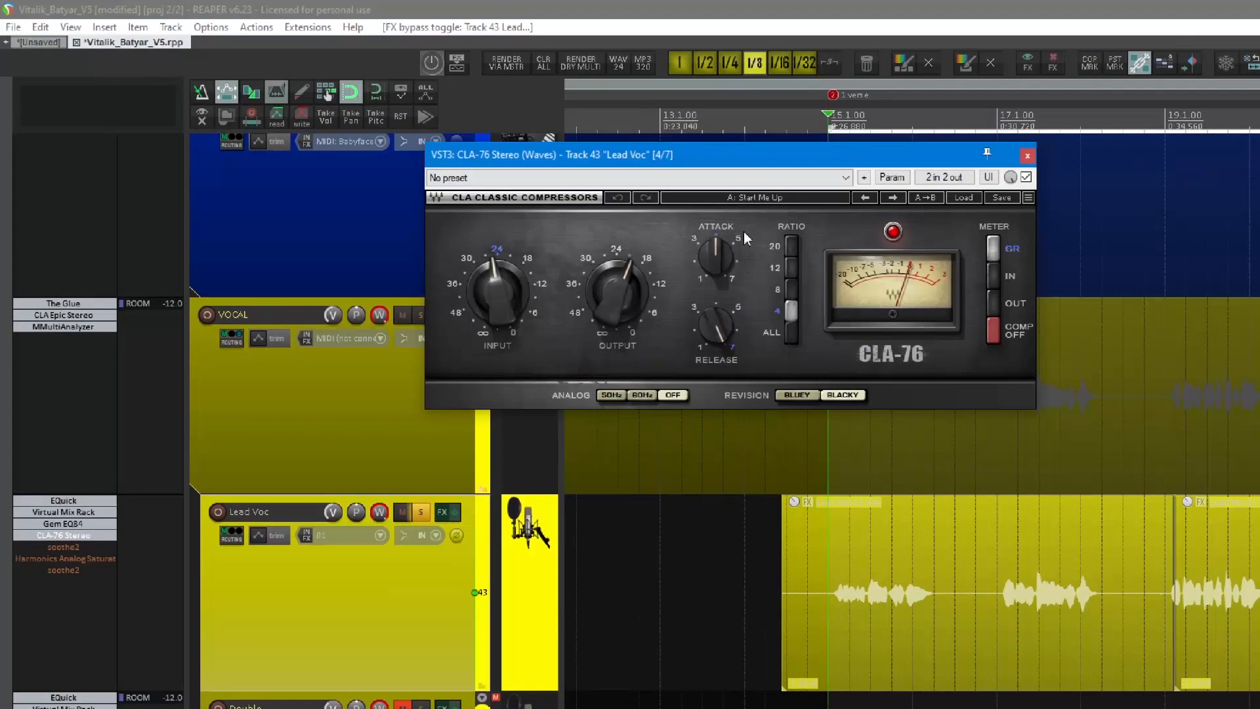
pyautogui.moveTo(740, 152); pyautogui.dragTo(823, 362)
pyautogui.press('space')
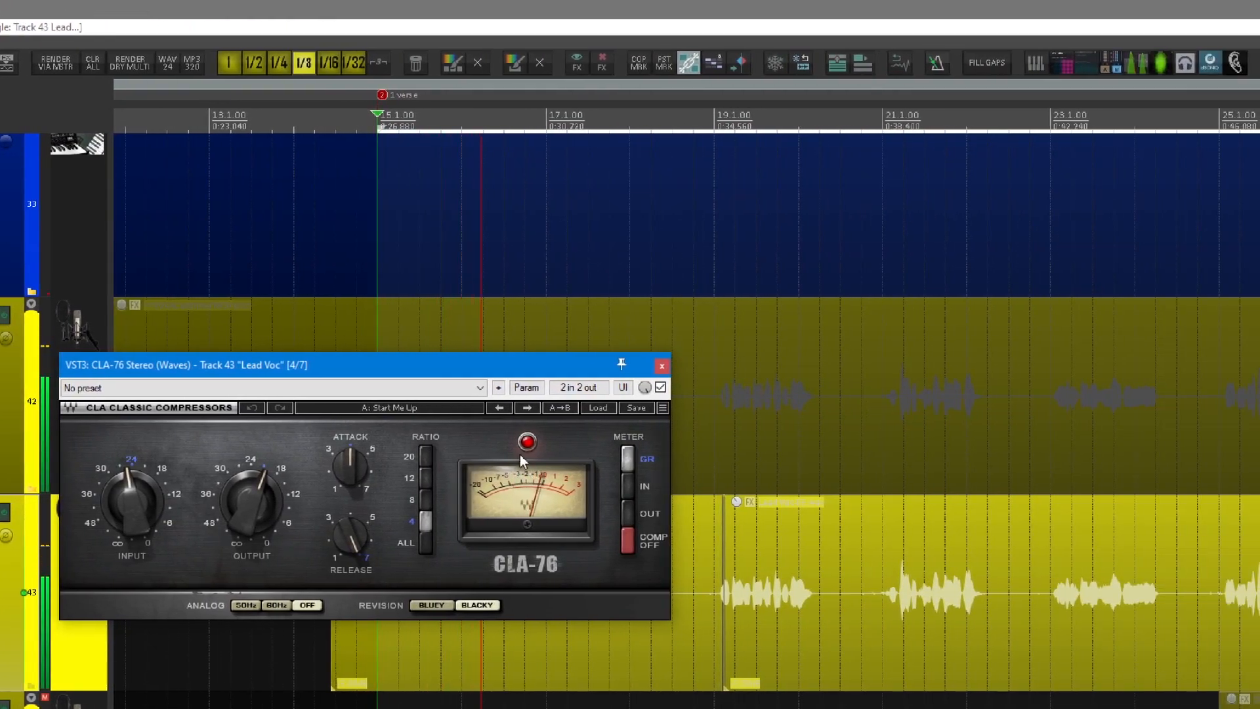
pyautogui.moveTo(499, 366); pyautogui.dragTo(734, 485)
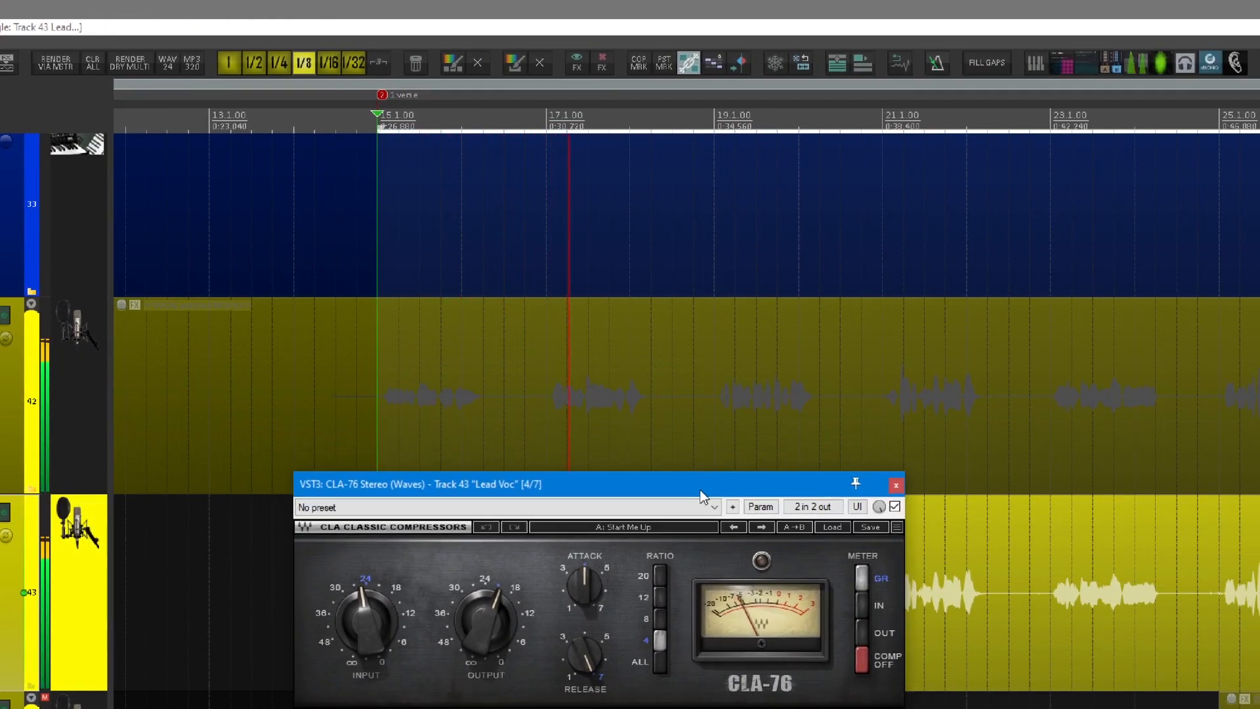
pyautogui.click(895, 485)
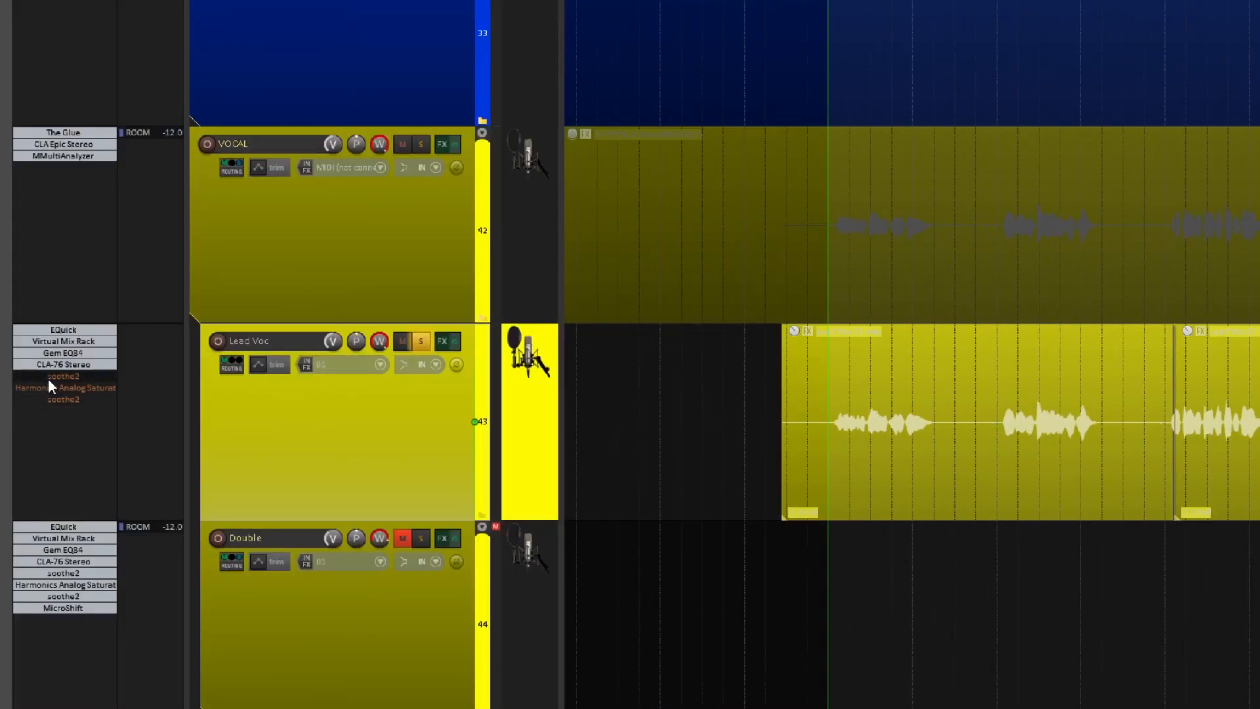
# Re-enable the first soothe2 on Lead Voc, listen to its delta signal during playback, and close its window.
pyautogui.click(48, 375)
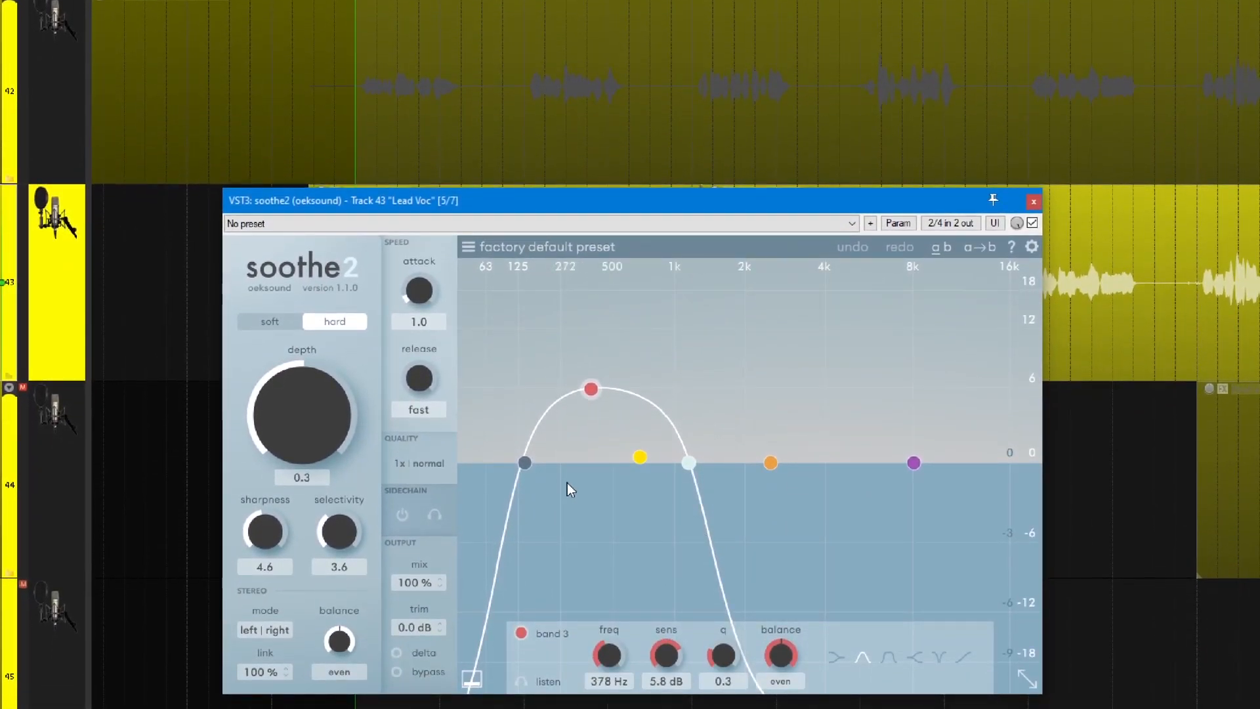
pyautogui.press('space')
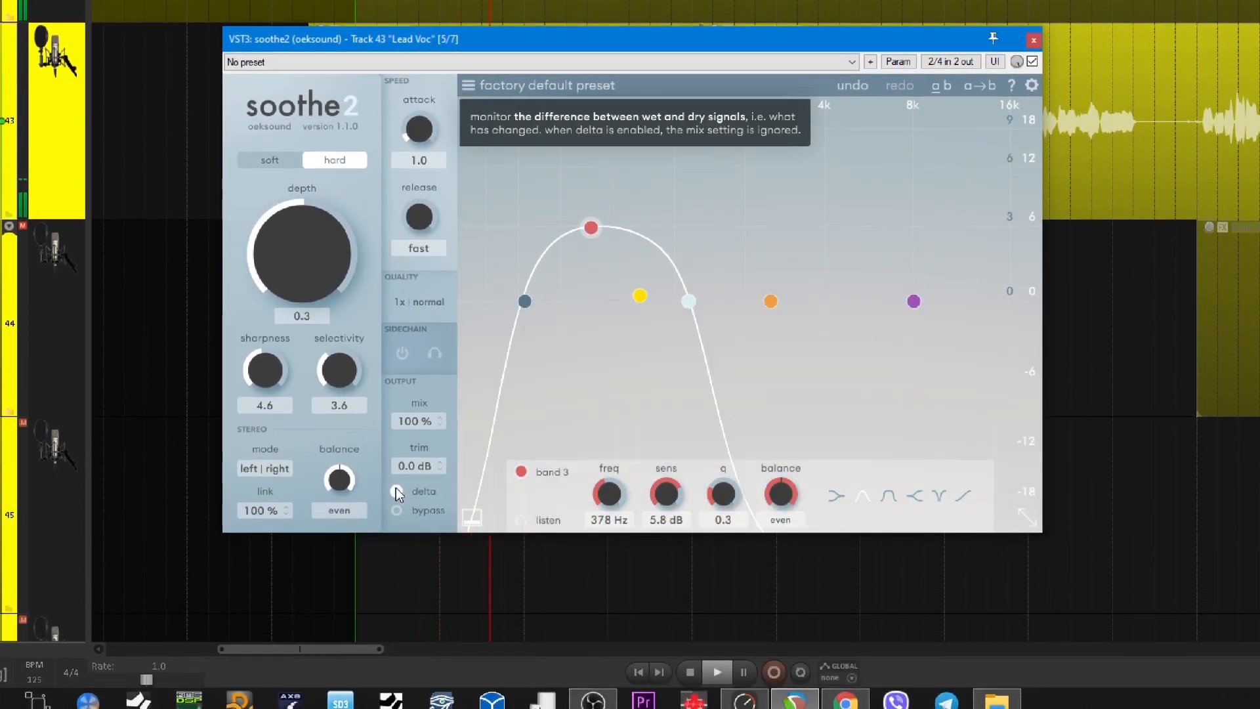
pyautogui.click(399, 492)
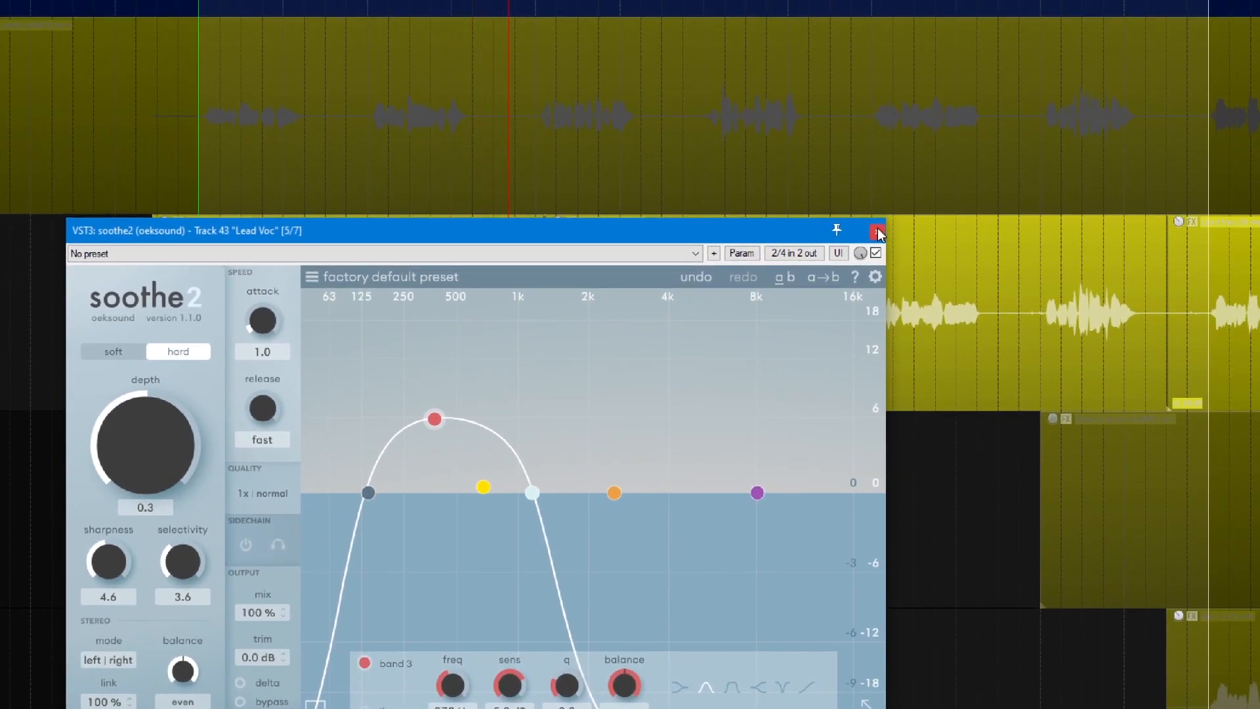
pyautogui.click(877, 232)
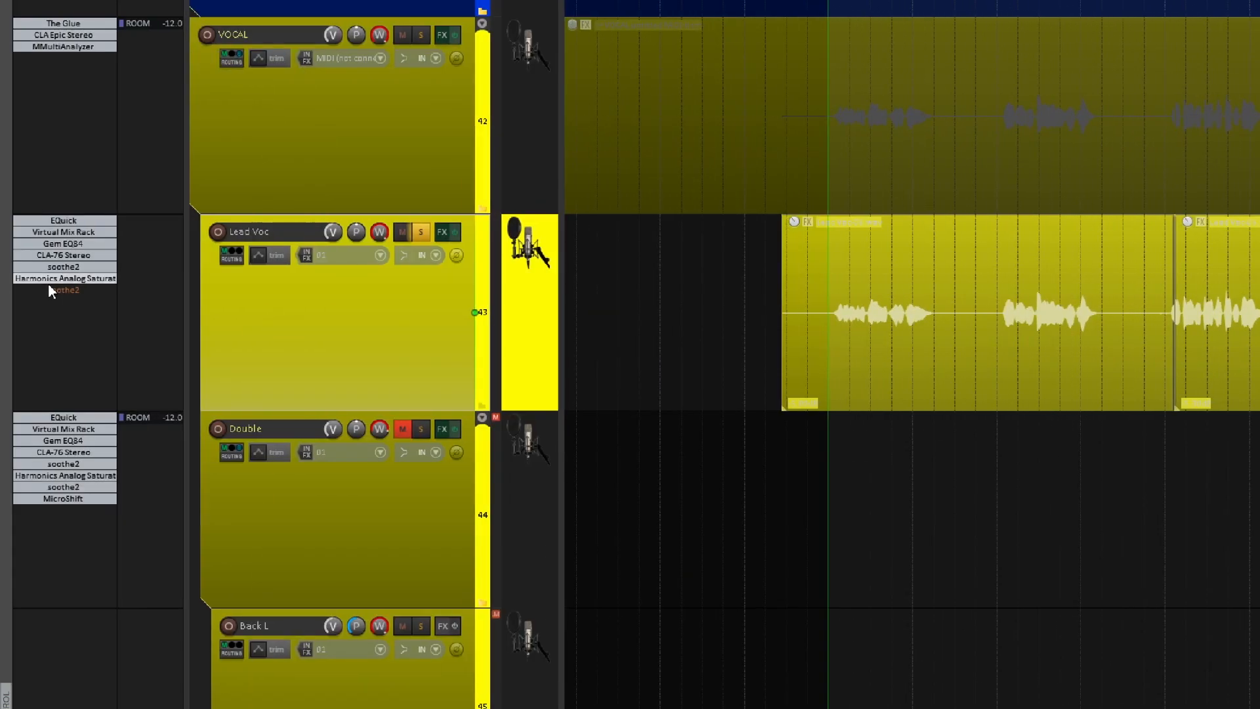
# Re-enable Harmonics Analog Saturation Processor on Lead Voc, review its saturation controls, and close its window.
pyautogui.click(46, 279)
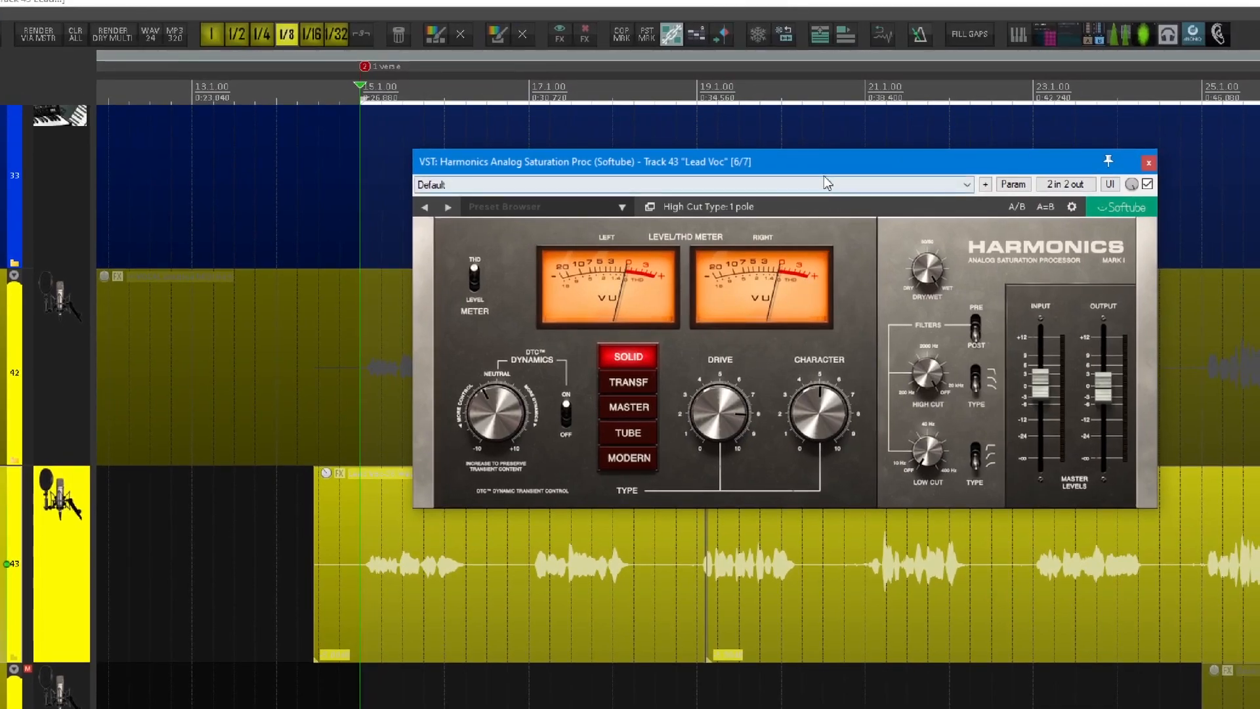
pyautogui.moveTo(825, 170); pyautogui.dragTo(594, 345)
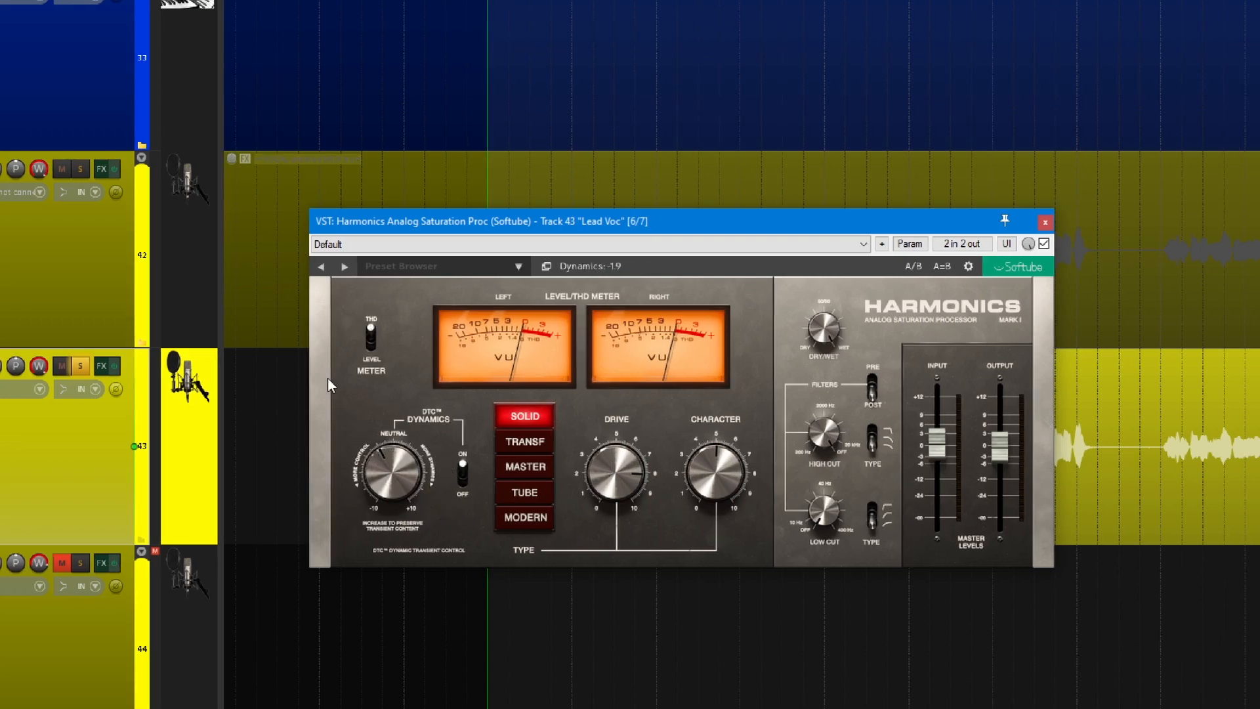
pyautogui.moveTo(437, 219); pyautogui.dragTo(468, 222)
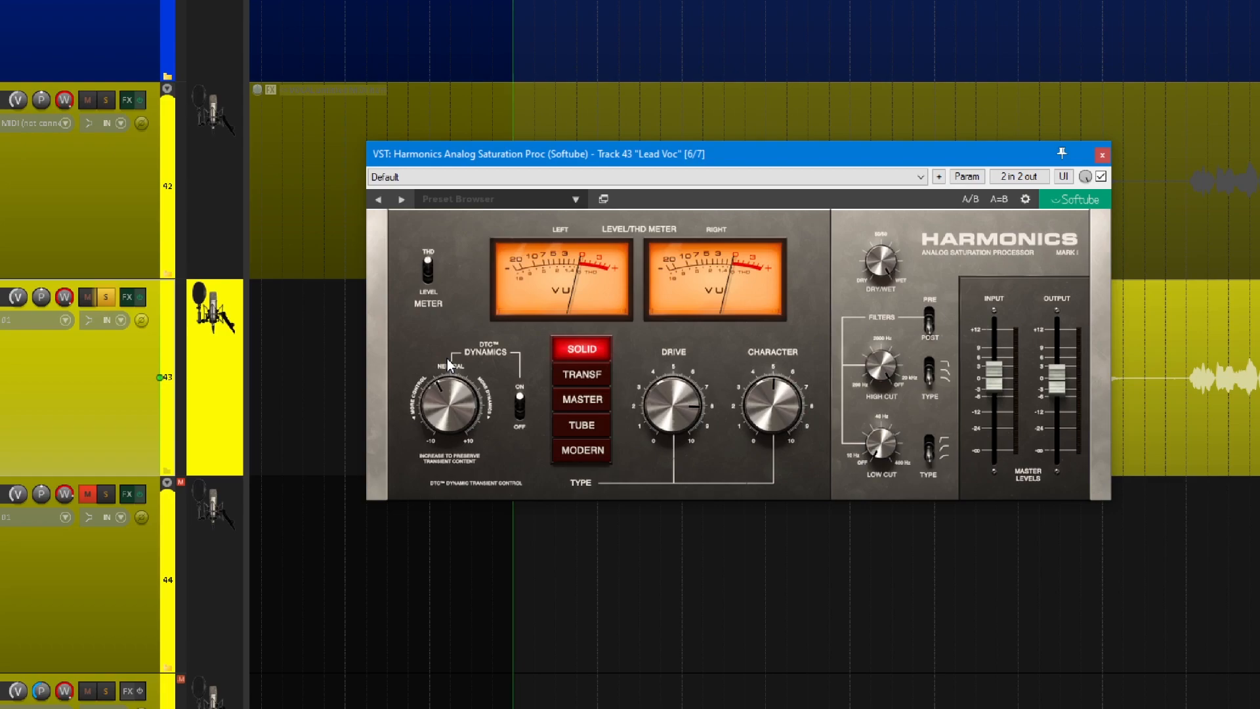
pyautogui.moveTo(455, 391)
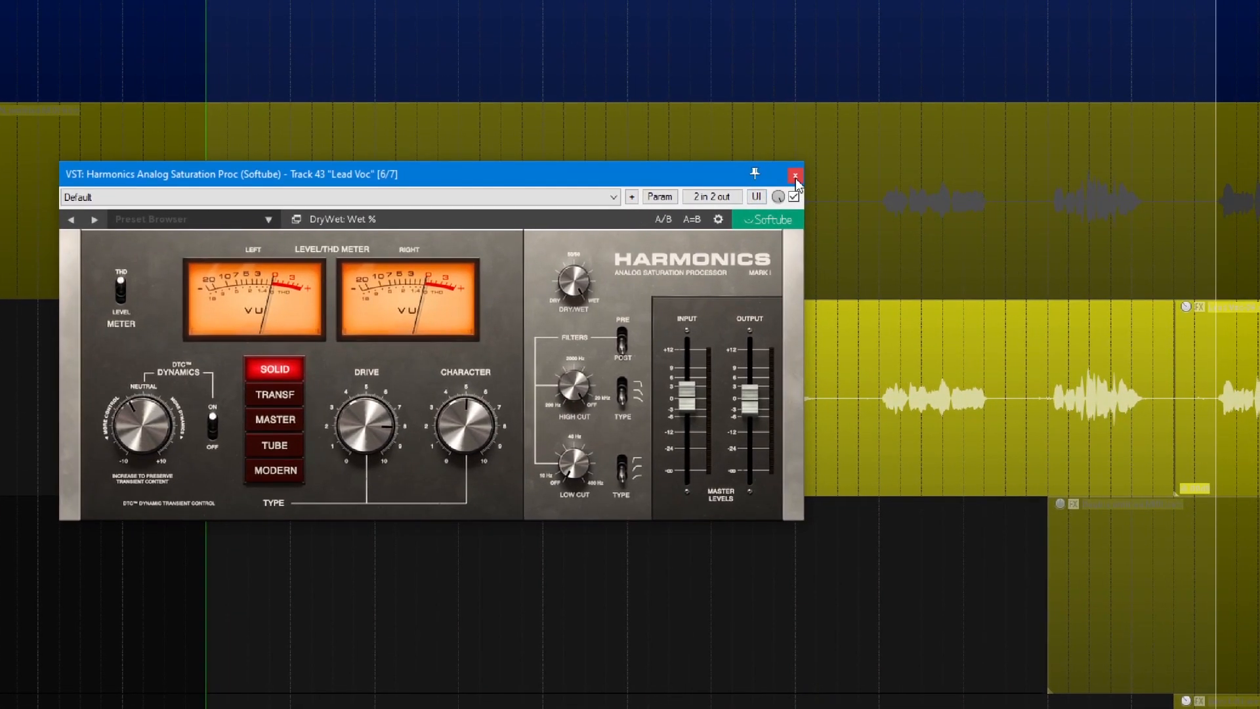
pyautogui.click(796, 177)
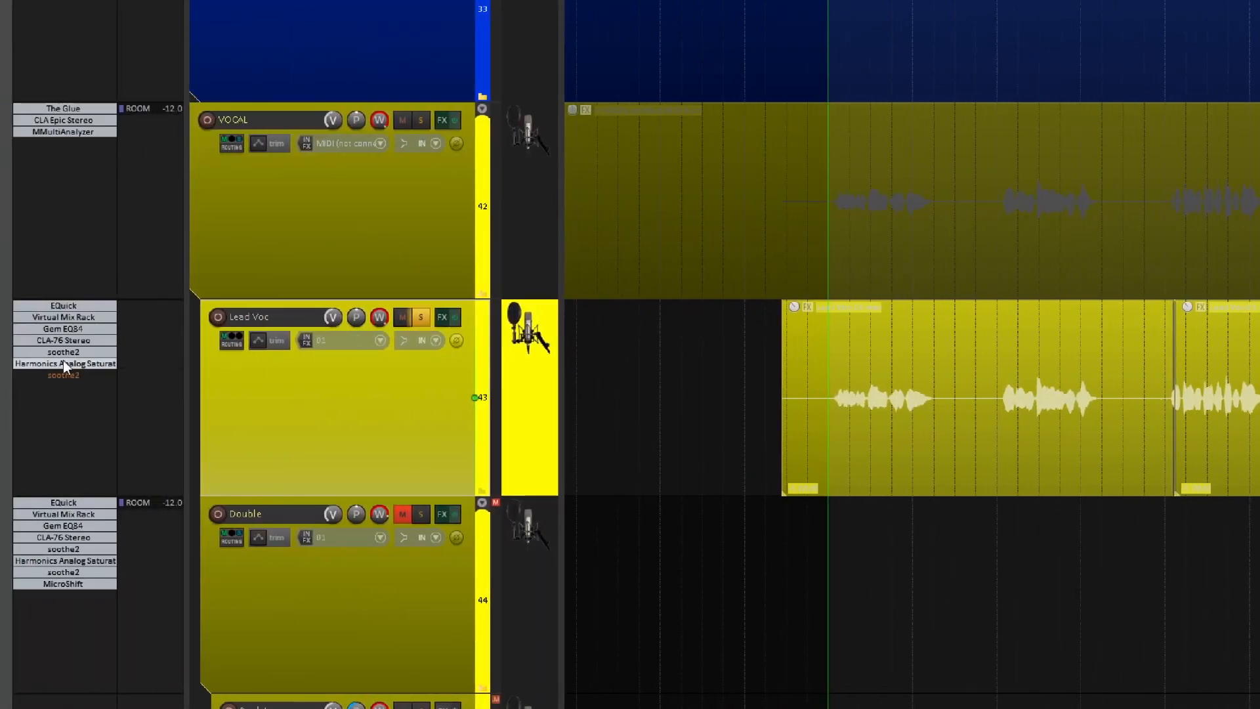
pyautogui.click(65, 364)
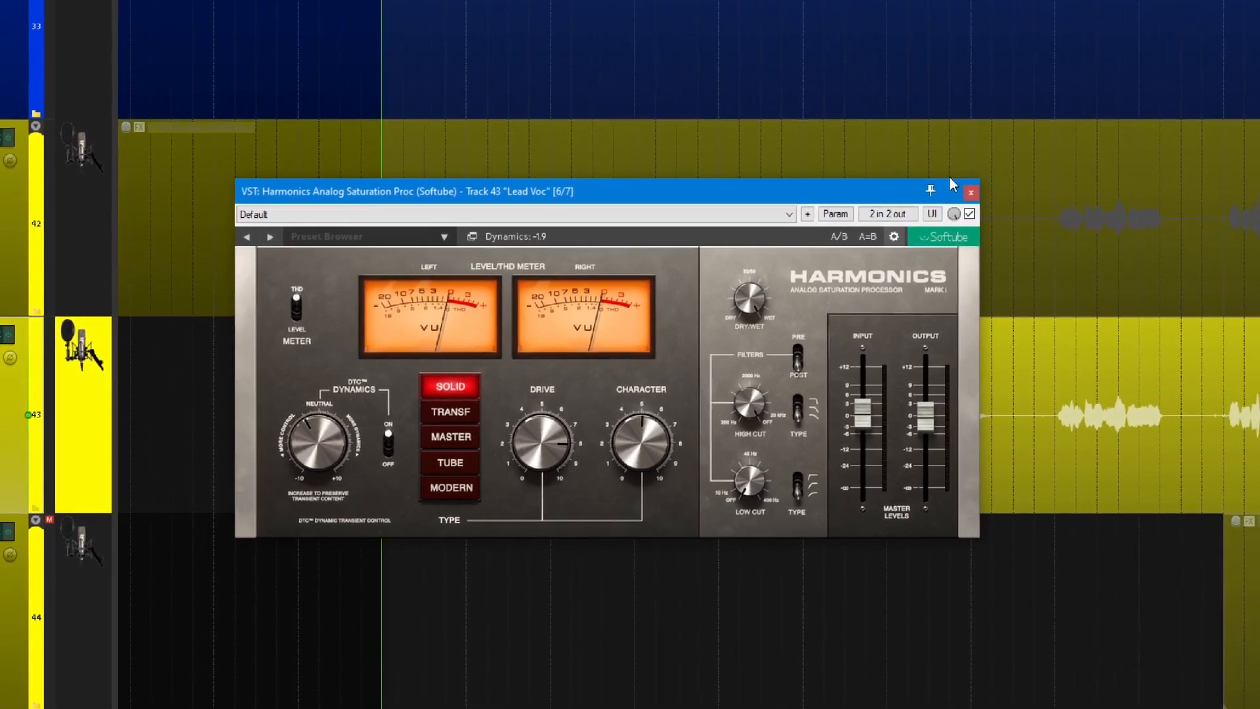
pyautogui.click(971, 192)
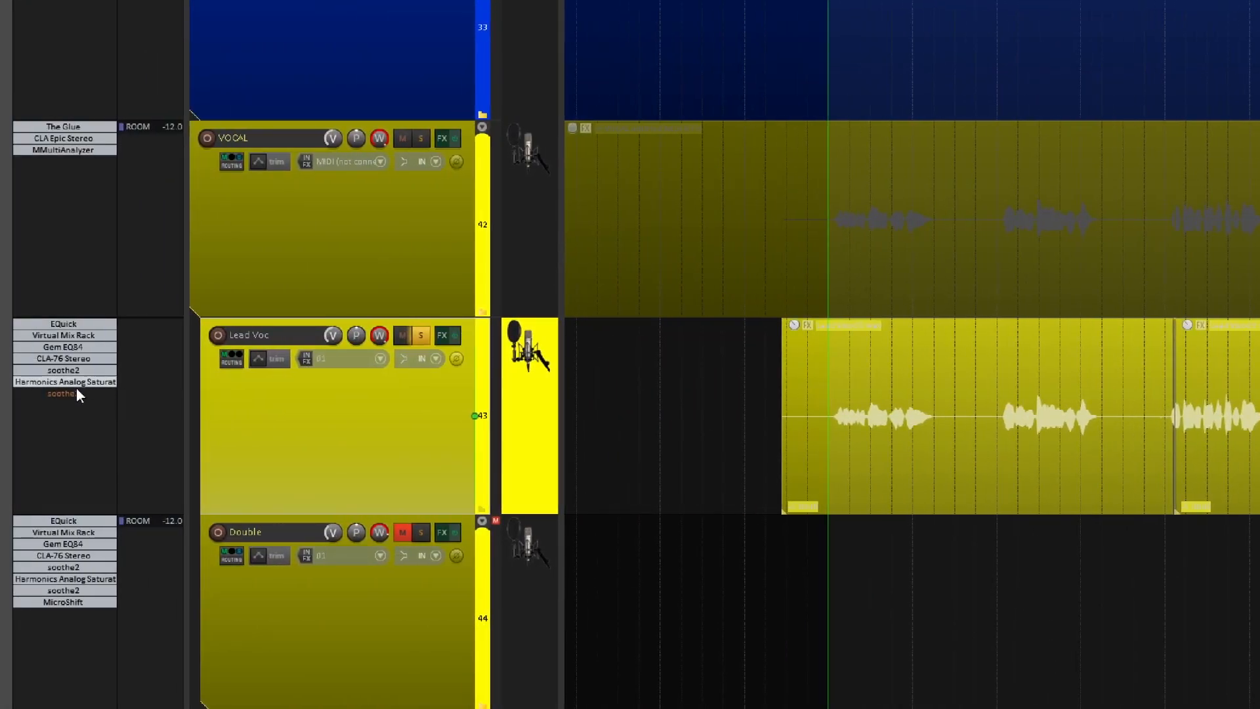
# Re-enable the last soothe2 on Lead Voc, compare its bypass and delta modes during playback, and close its window.
pyautogui.press('space')
pyautogui.press('space')
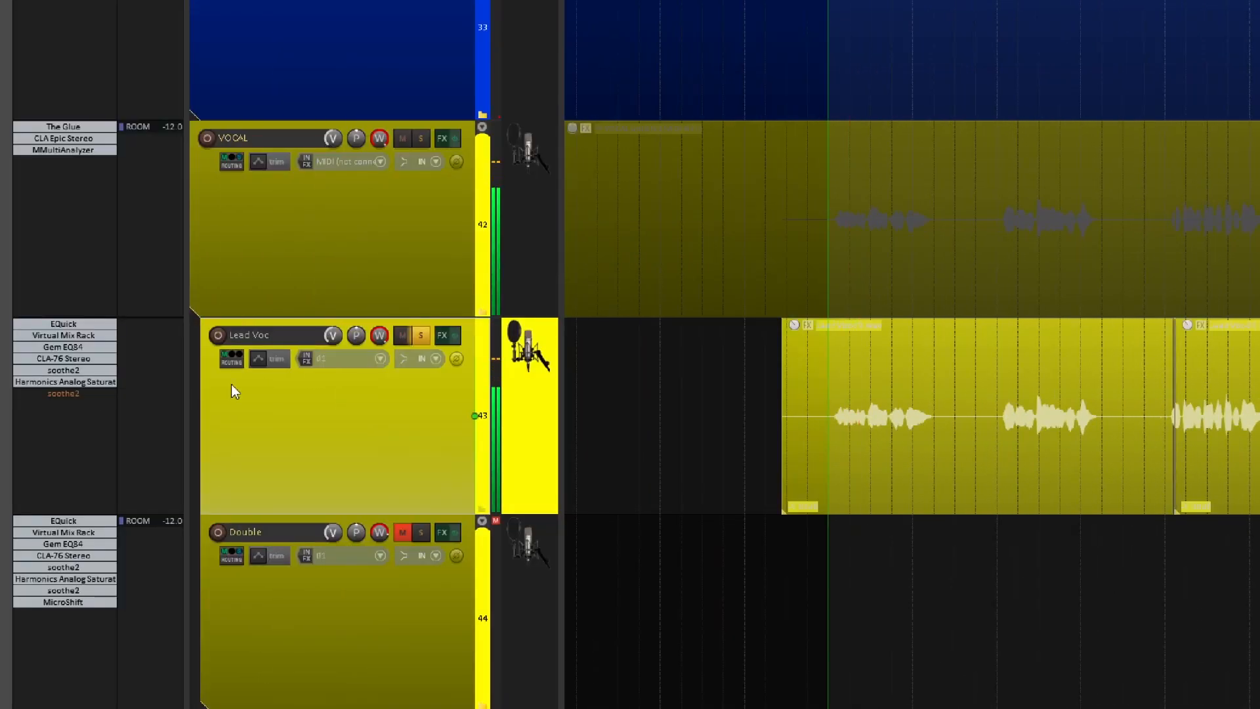
pyautogui.click(60, 391)
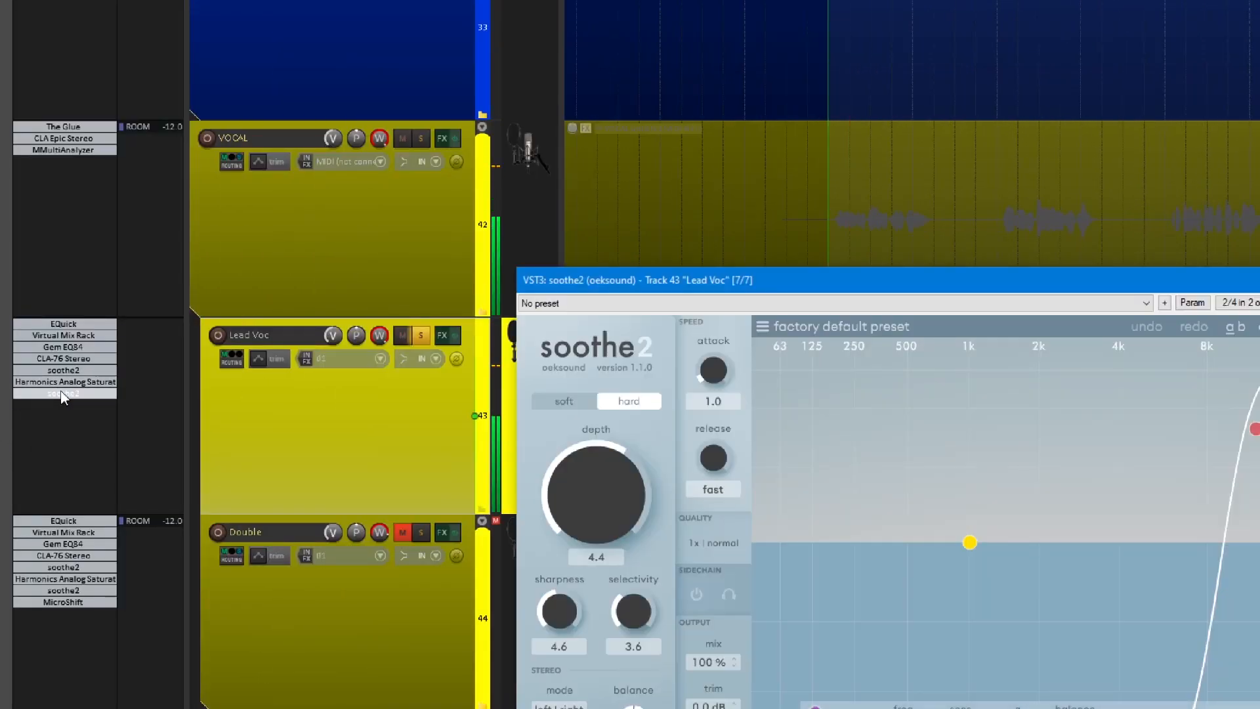
pyautogui.press('space')
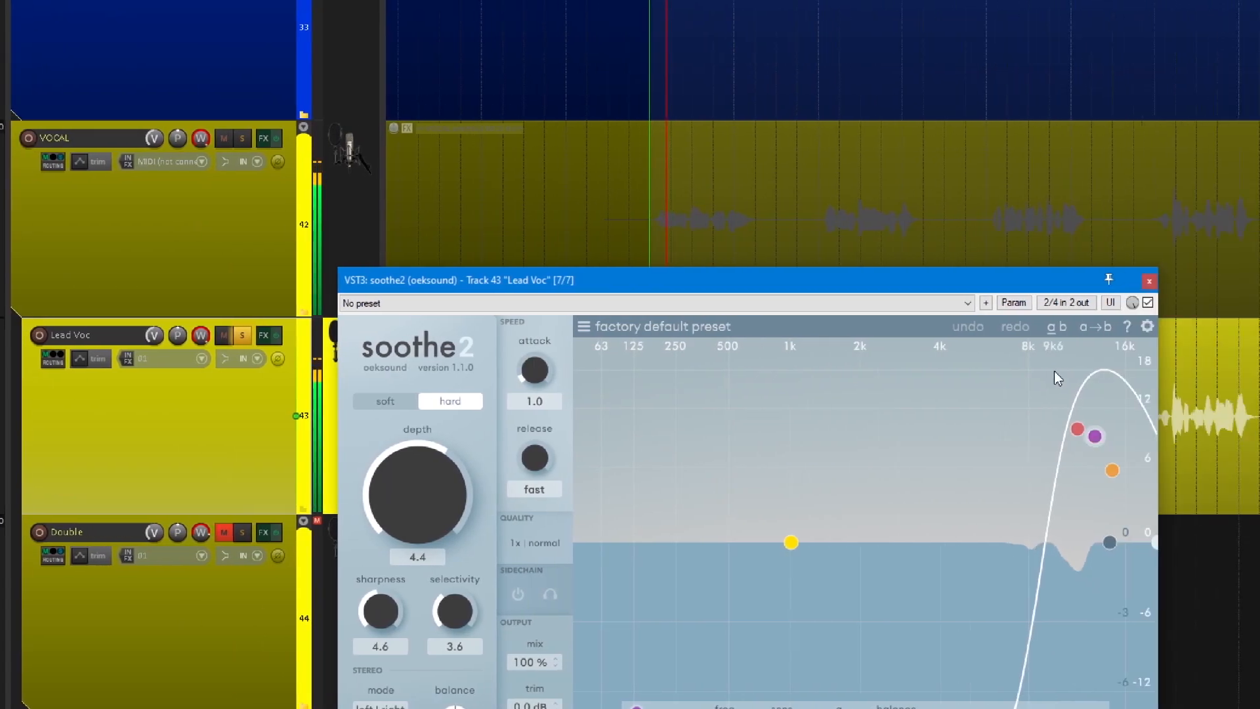
pyautogui.moveTo(920, 279); pyautogui.dragTo(1015, 20)
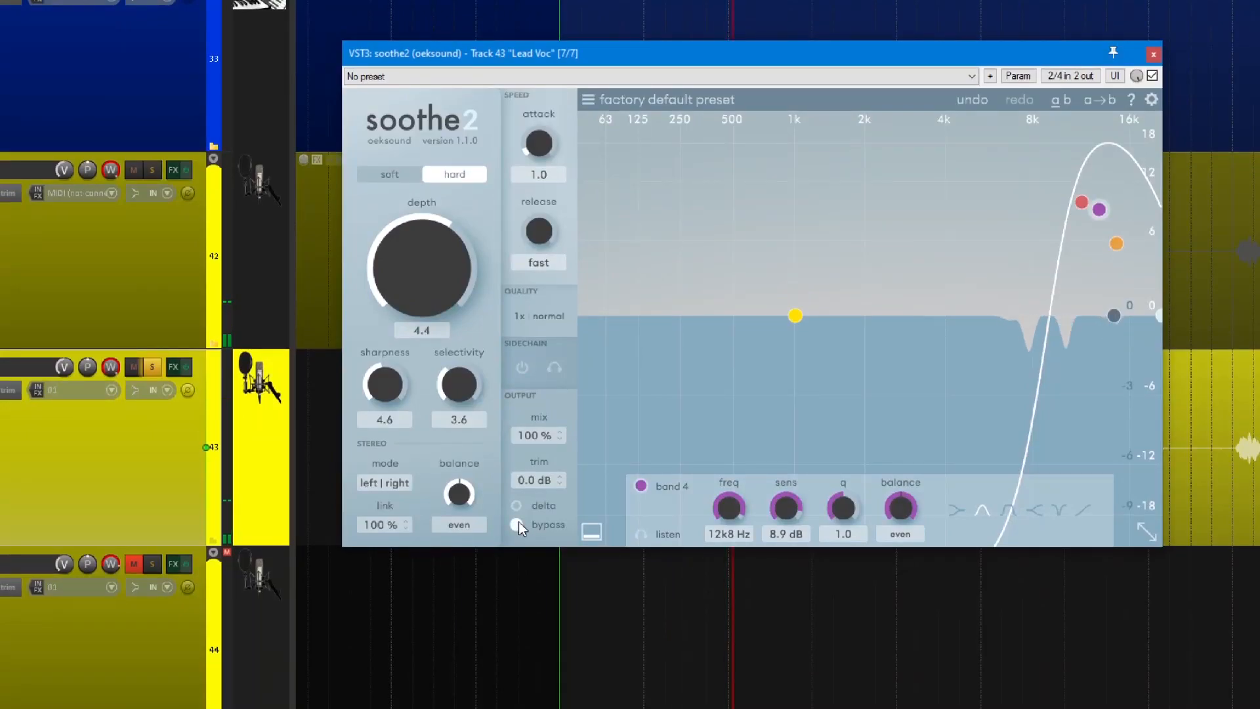
pyautogui.click(519, 524)
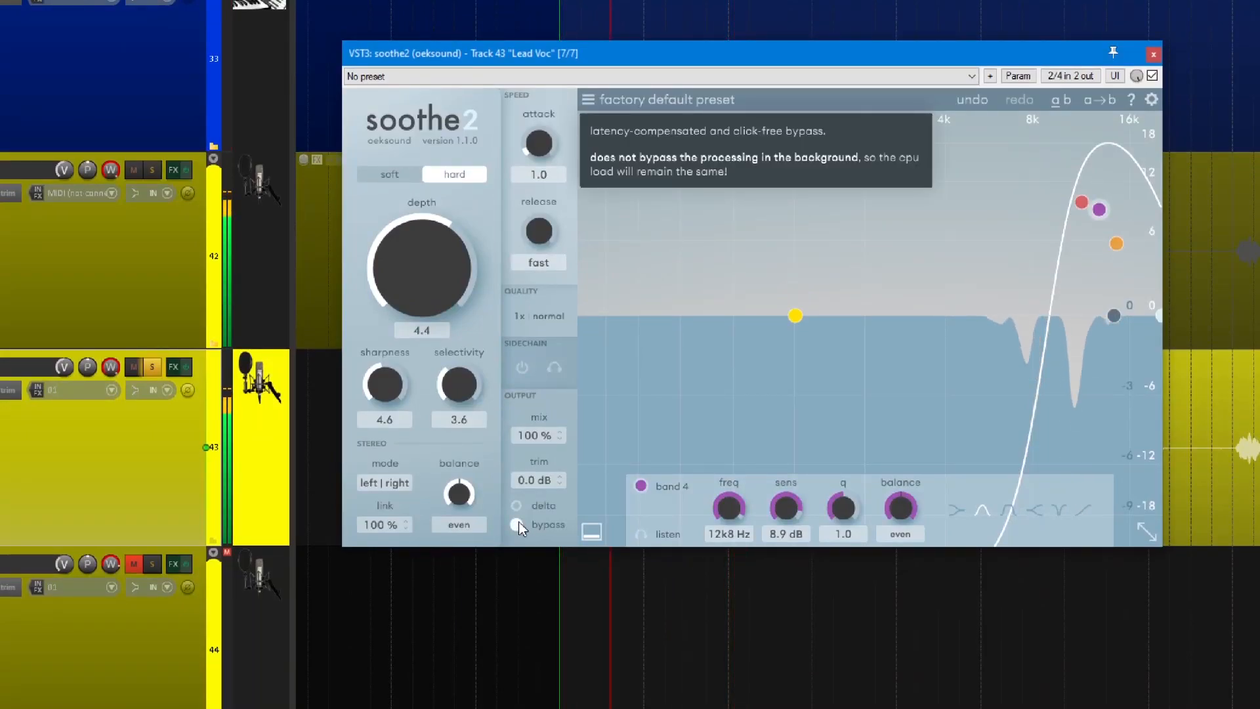
pyautogui.click(515, 504)
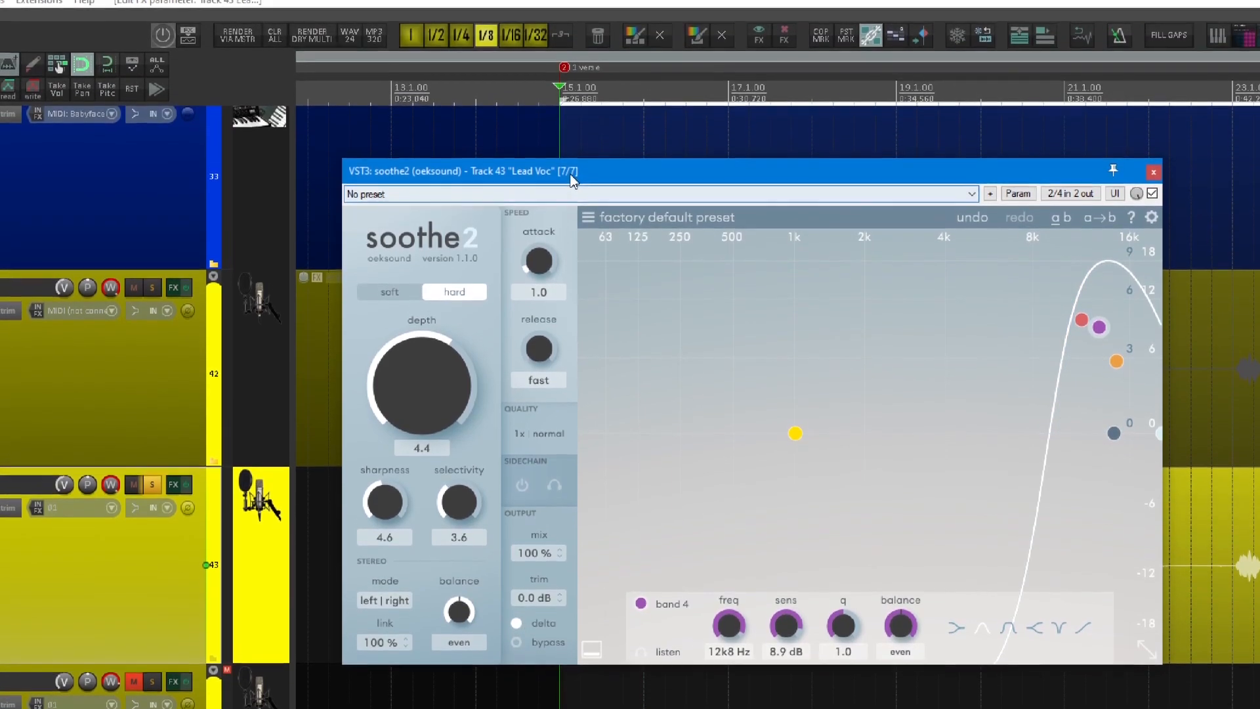
pyautogui.moveTo(574, 58); pyautogui.dragTo(548, 69)
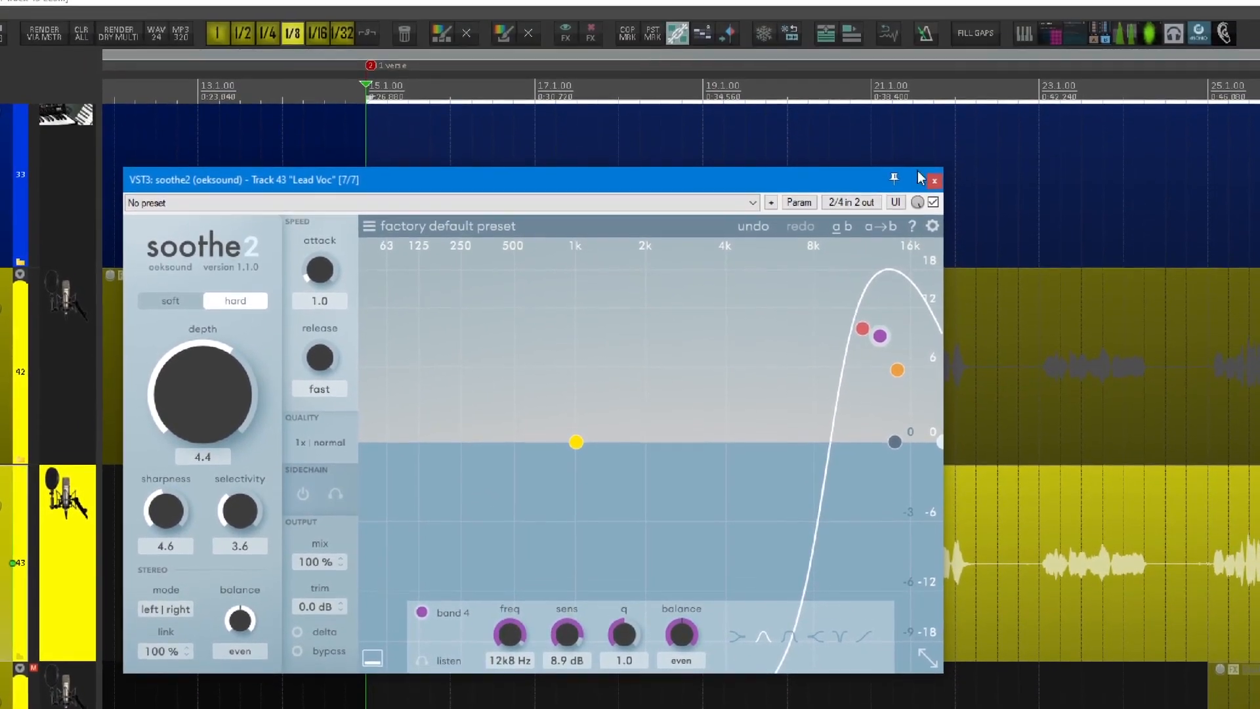
pyautogui.click(1060, 83)
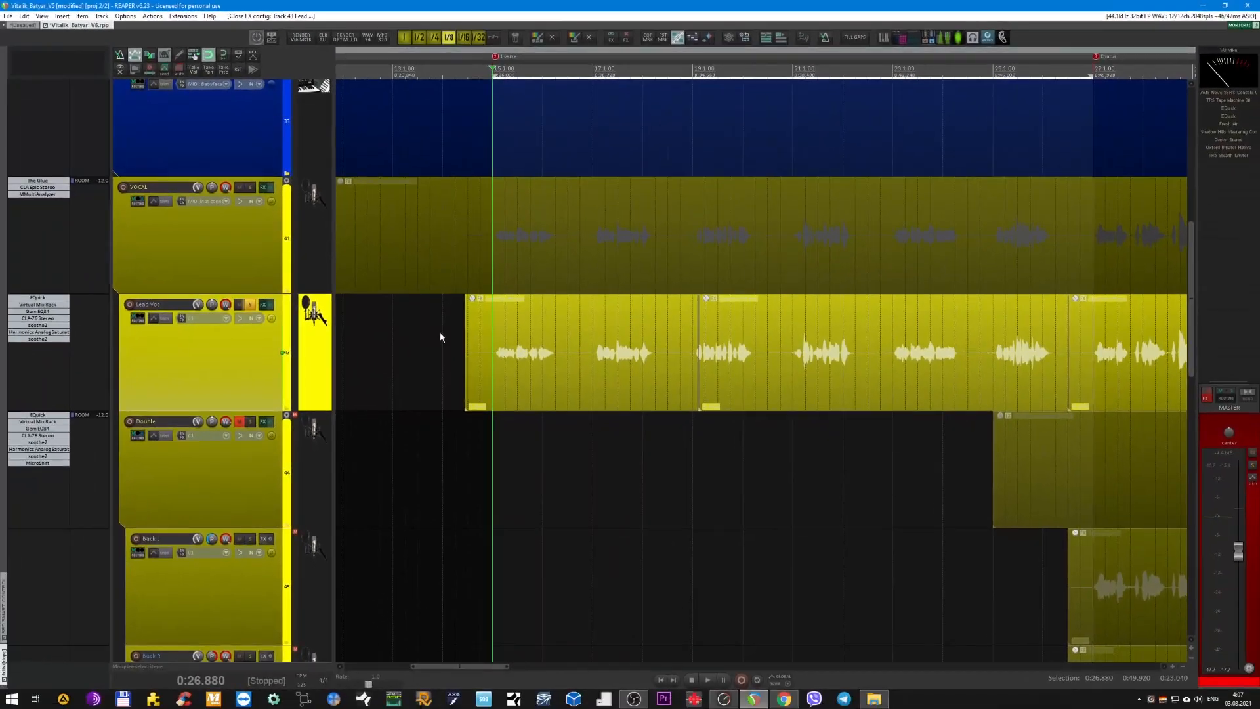
# Review The Glue compressor on the VOCAL folder track with a short playback and close its window.
pyautogui.click(179, 256)
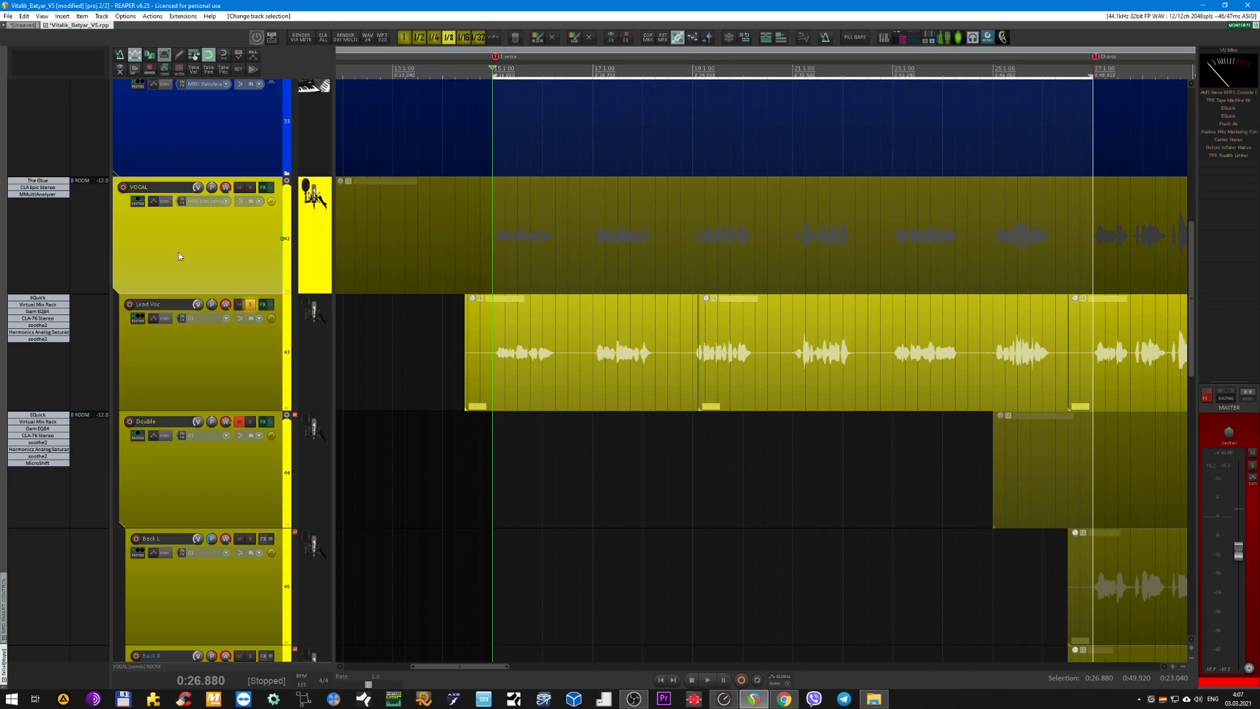
pyautogui.click(39, 182)
pyautogui.press('space')
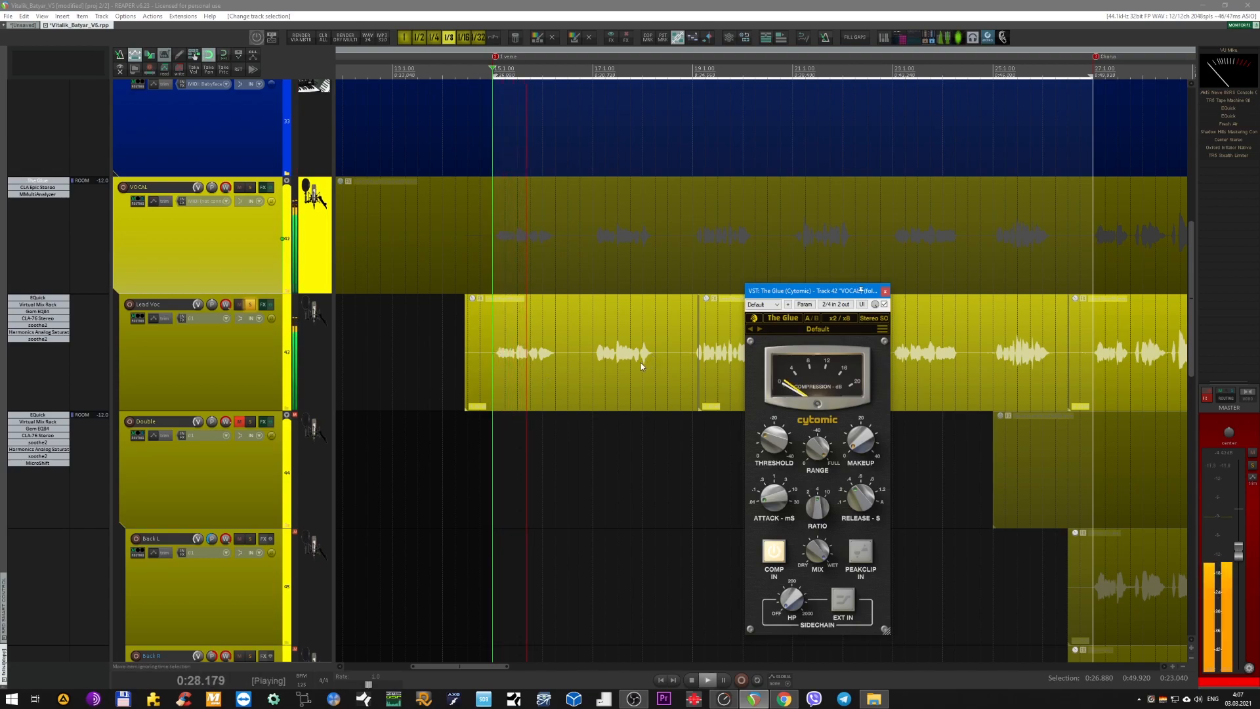
pyautogui.press('space')
pyautogui.click(207, 255)
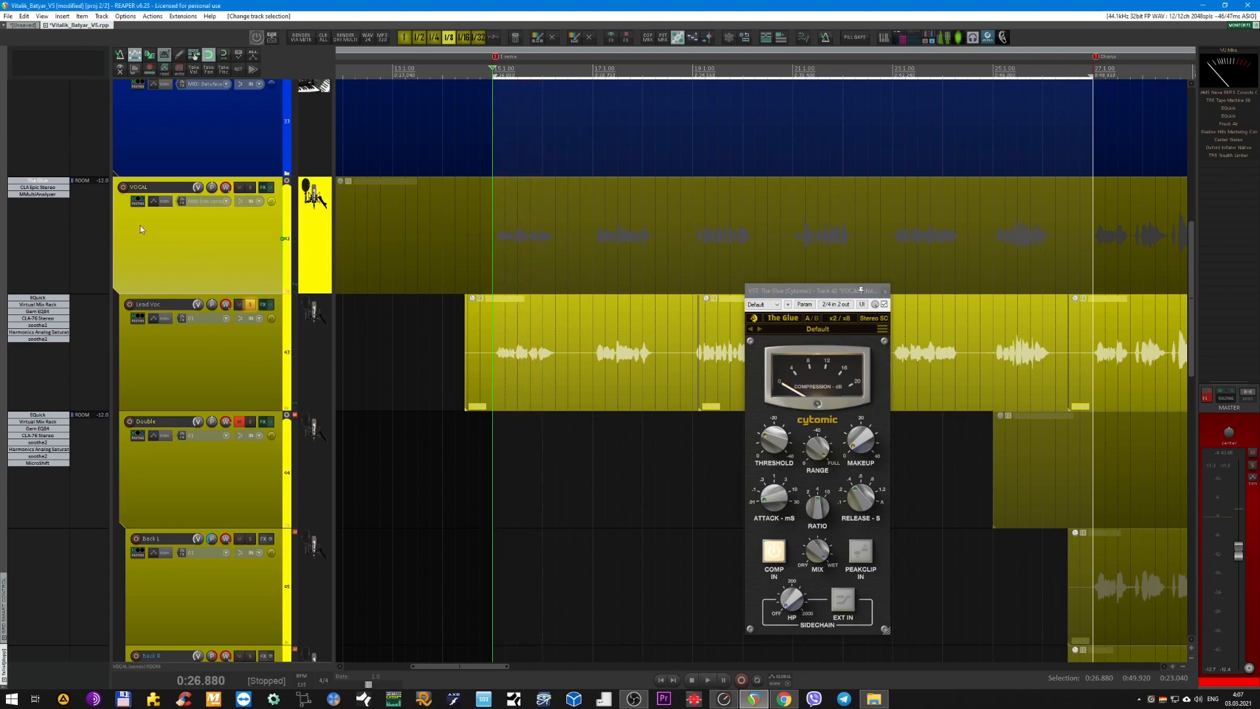
pyautogui.click(885, 291)
# Unsolo the Lead Voc track, and unmute and solo the Double track.
pyautogui.click(244, 361)
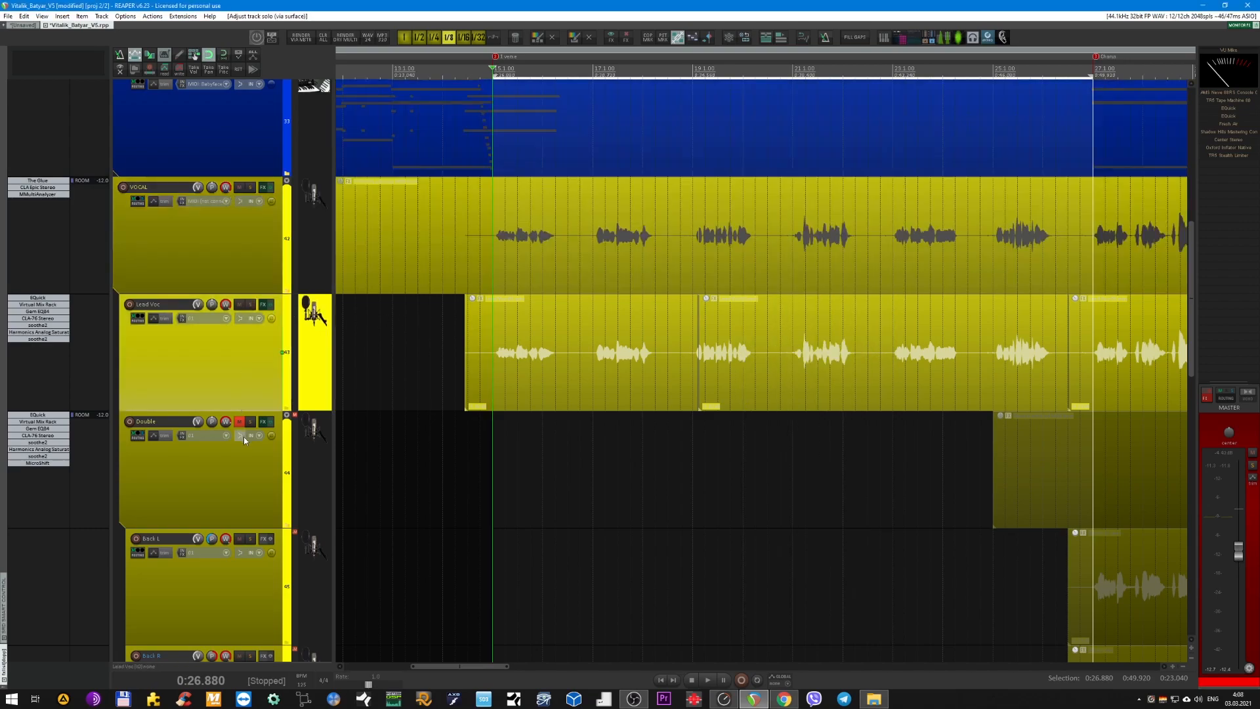
pyautogui.click(237, 422)
pyautogui.click(245, 463)
pyautogui.press('F6')
# Audition the soloed Double track in the chorus from 0:50.880 and stop playback.
pyautogui.scroll(-4, 512, 462)
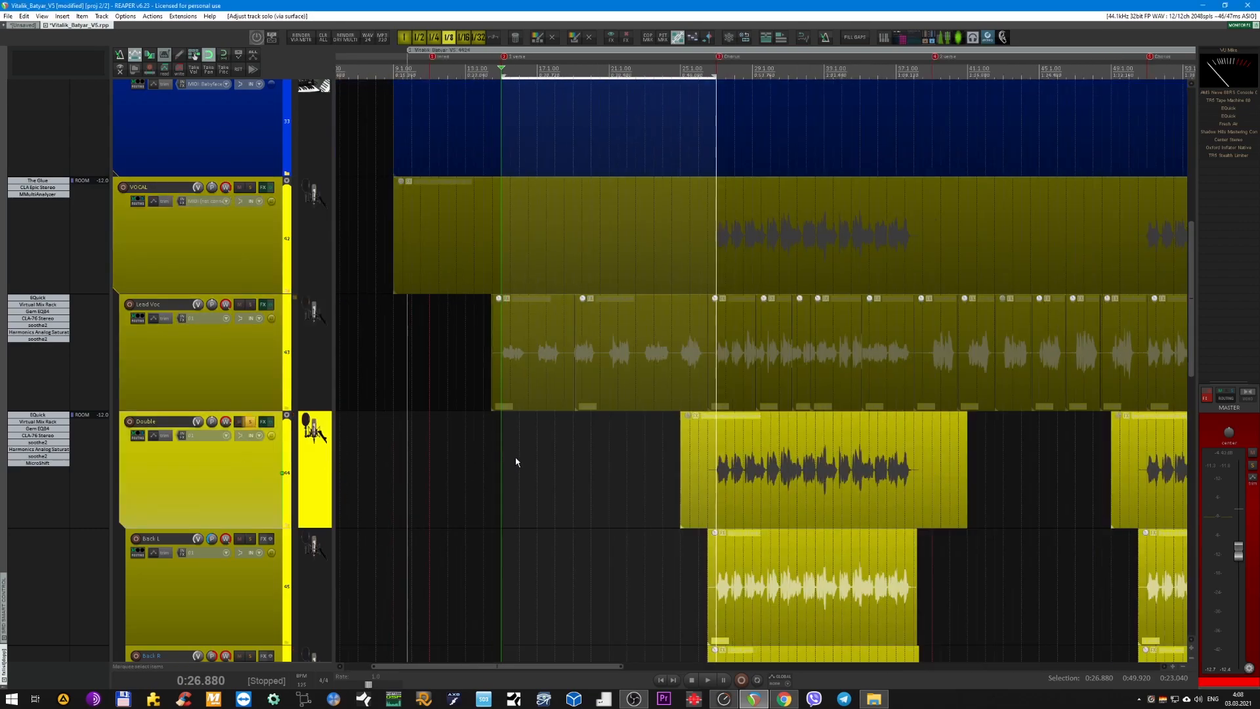
pyautogui.scroll(-1, 517, 458)
pyautogui.scroll(-4, 779, 365)
pyautogui.press('space')
pyautogui.scroll(2, 624, 260)
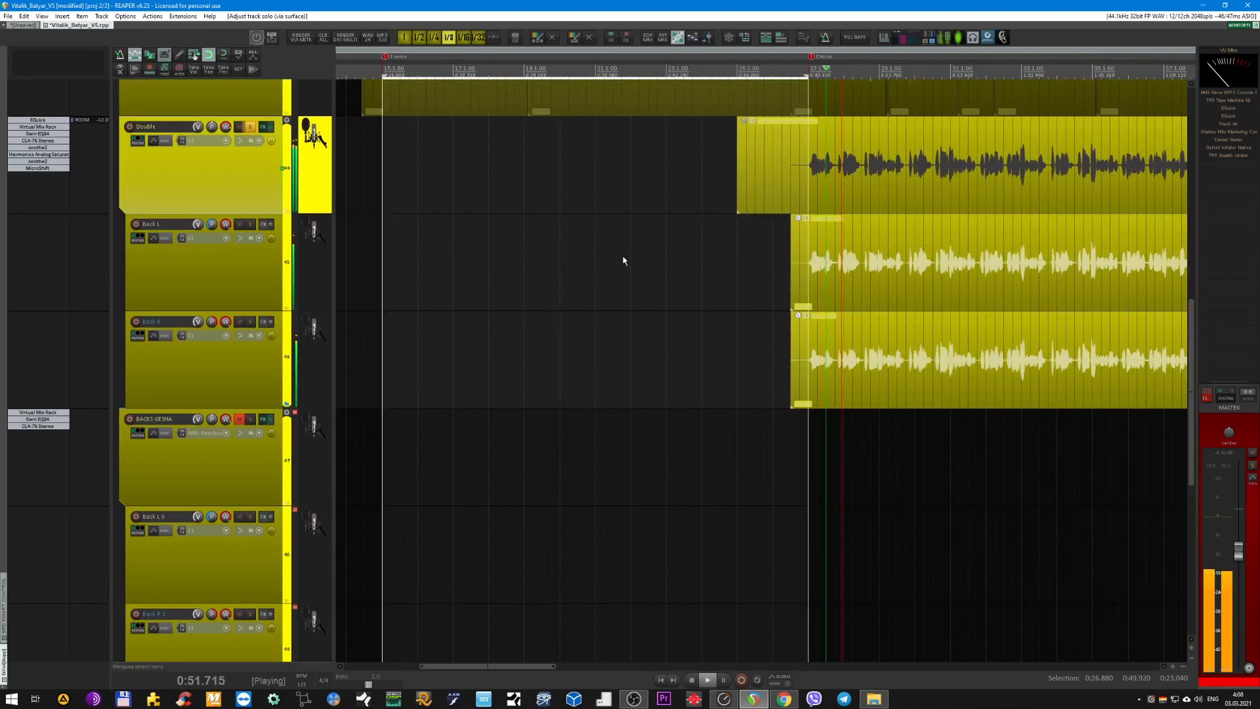
pyautogui.hscroll(2, 624, 260)
pyautogui.press('space')
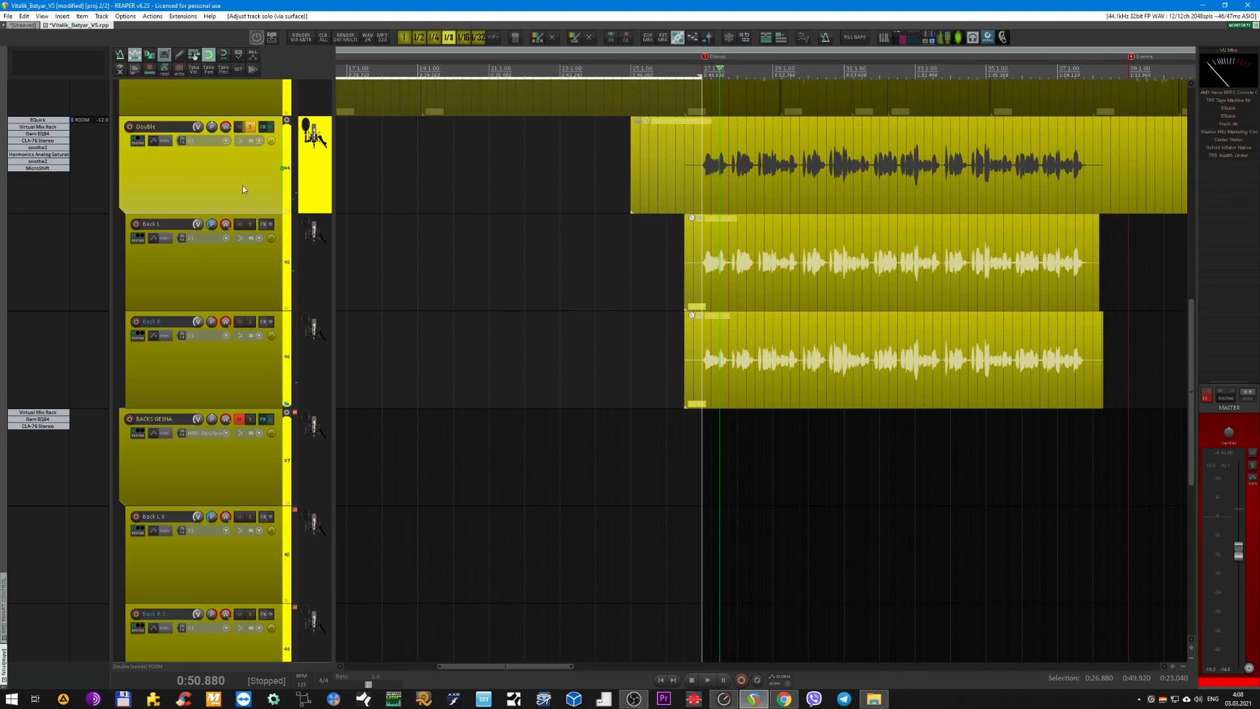
# Compare MicroShift on the Double track bypassed and active during playback, and close its window.
pyautogui.scroll(2, 480, 211)
pyautogui.scroll(2, 643, 376)
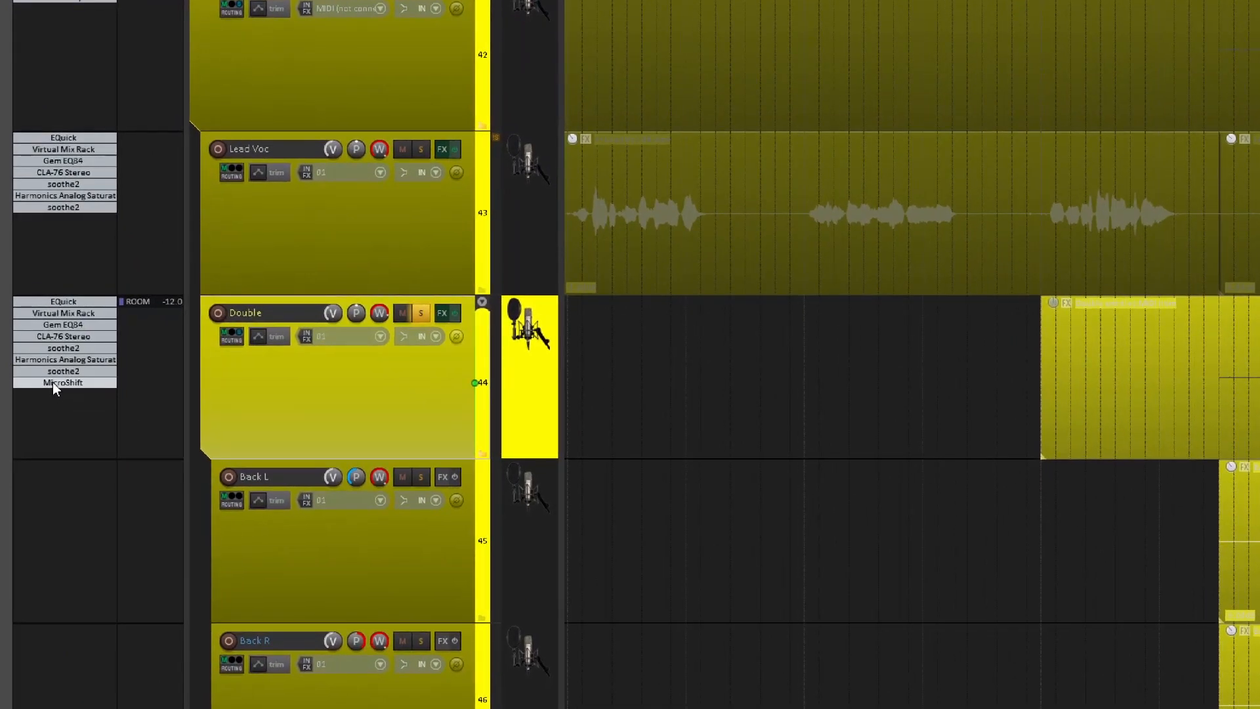
pyautogui.click(32, 362)
pyautogui.moveTo(572, 391); pyautogui.dragTo(797, 396)
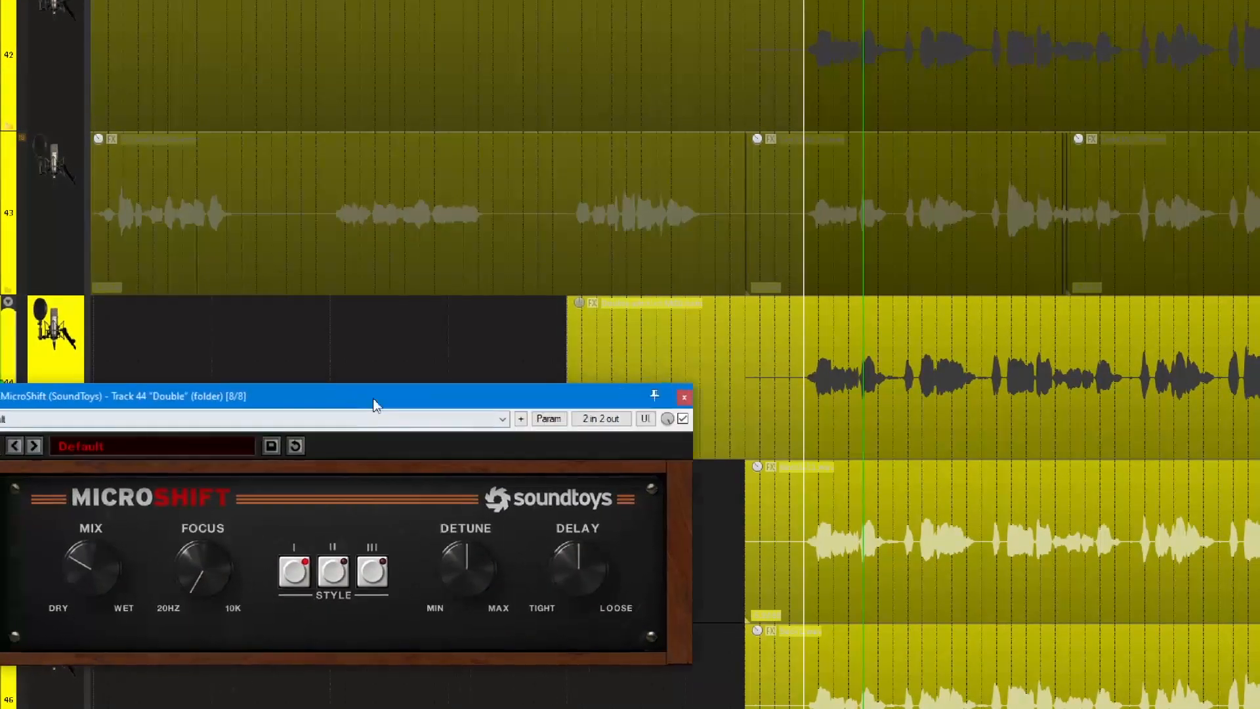
pyautogui.moveTo(374, 404); pyautogui.dragTo(489, 373)
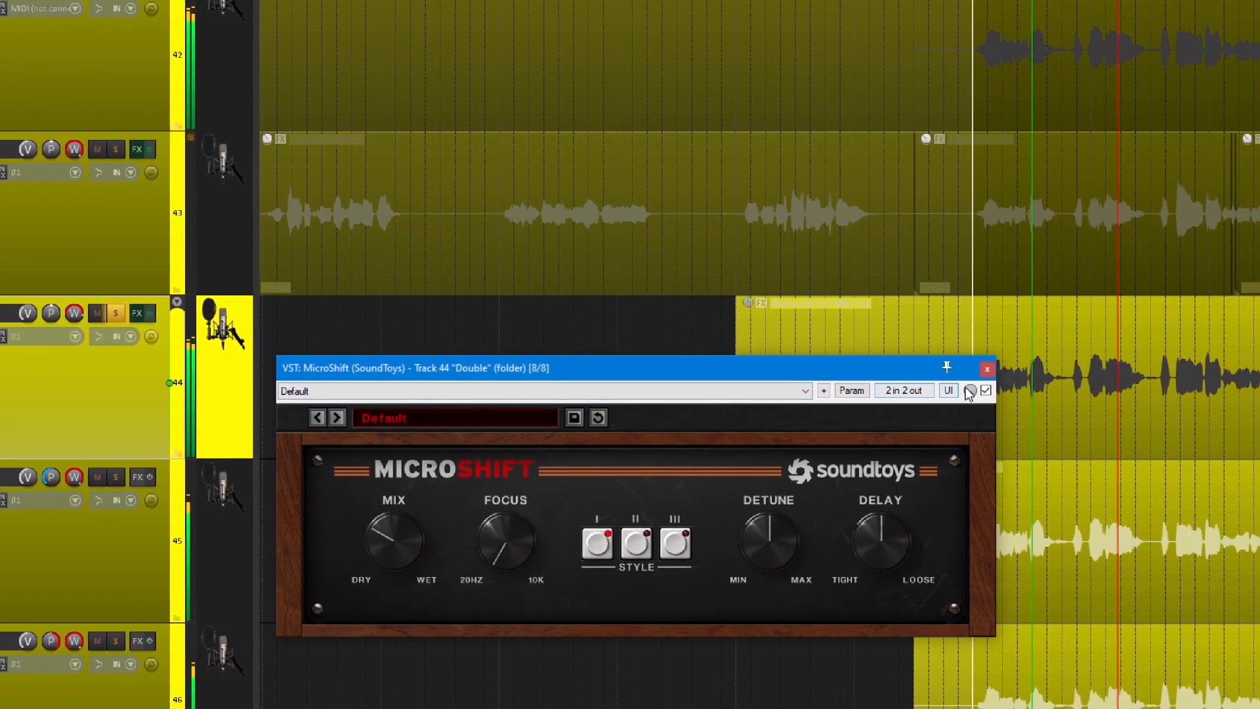
pyautogui.click(985, 392)
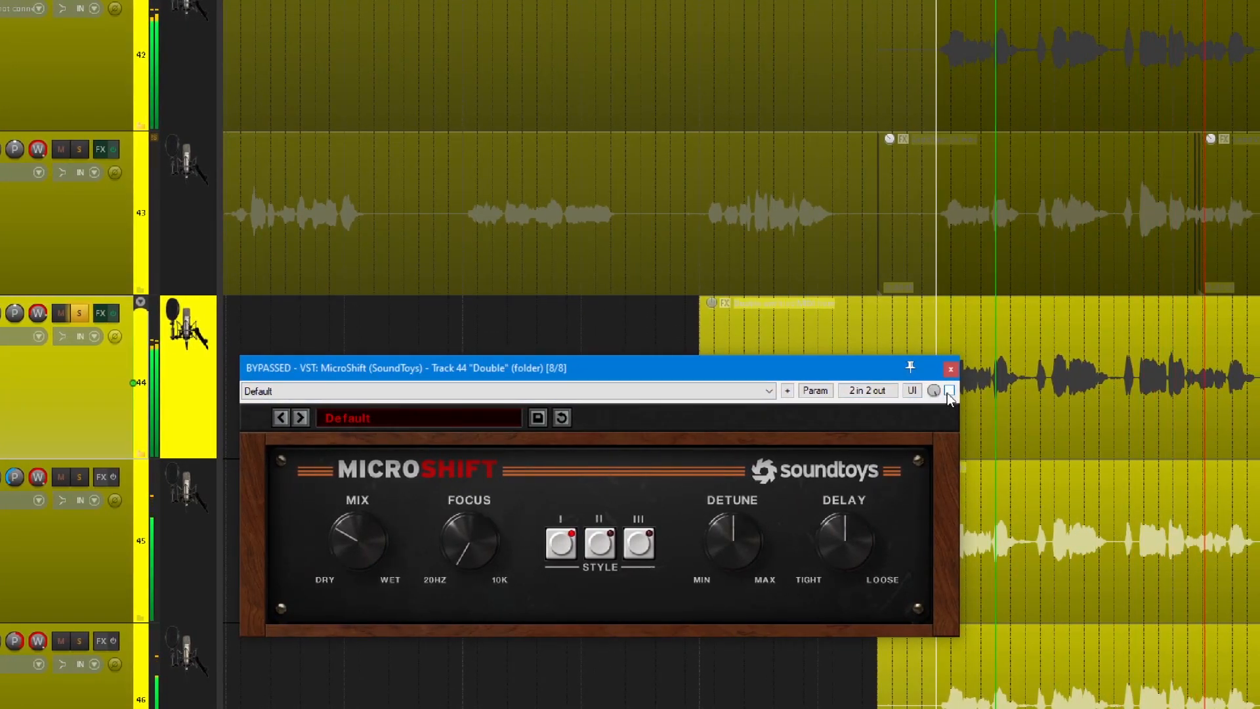
pyautogui.click(950, 390)
pyautogui.click(944, 372)
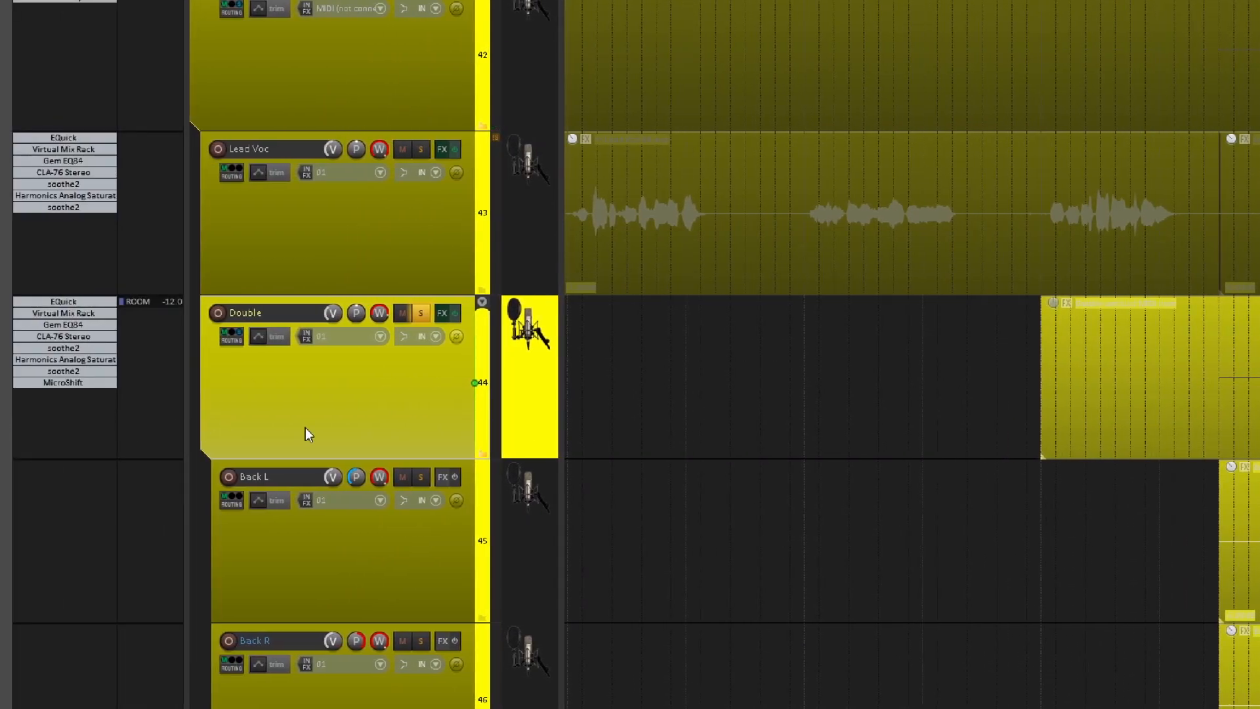
# Unsolo the Double track, collapse its Back L and Back R child tracks, and select the backing-vocals folder track 47.
pyautogui.click(421, 313)
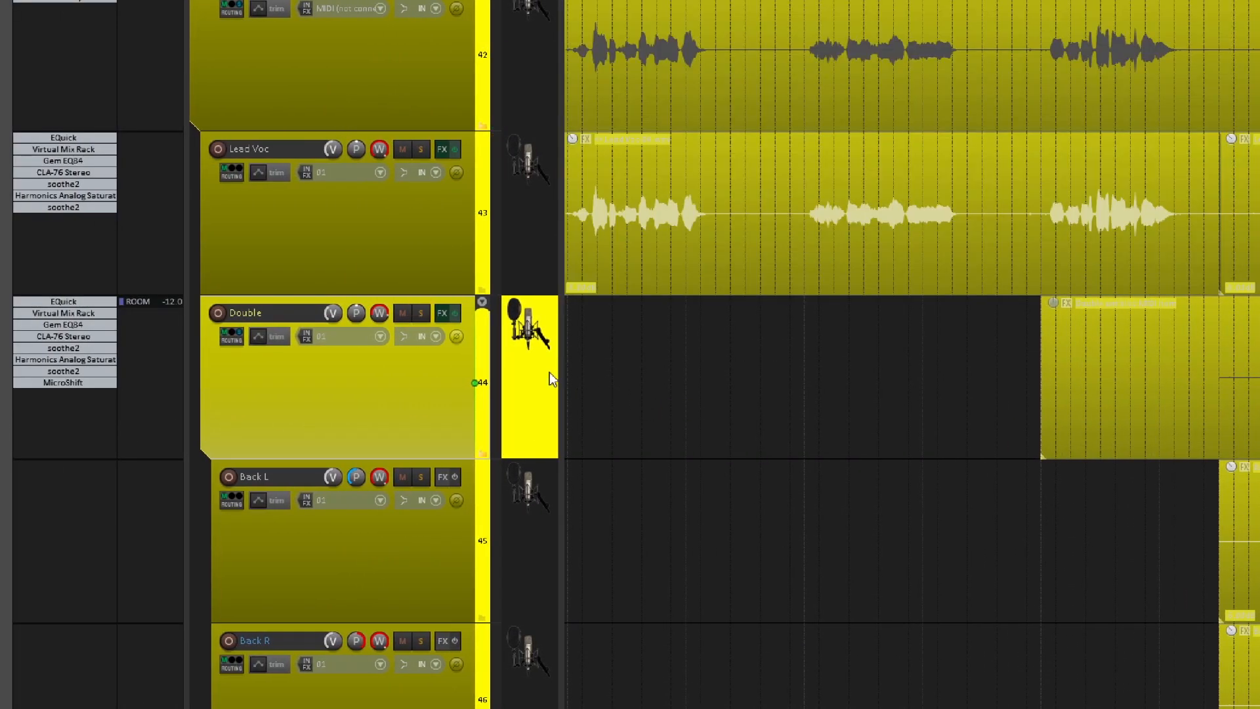
pyautogui.scroll(-2, 703, 415)
pyautogui.scroll(-3, 715, 408)
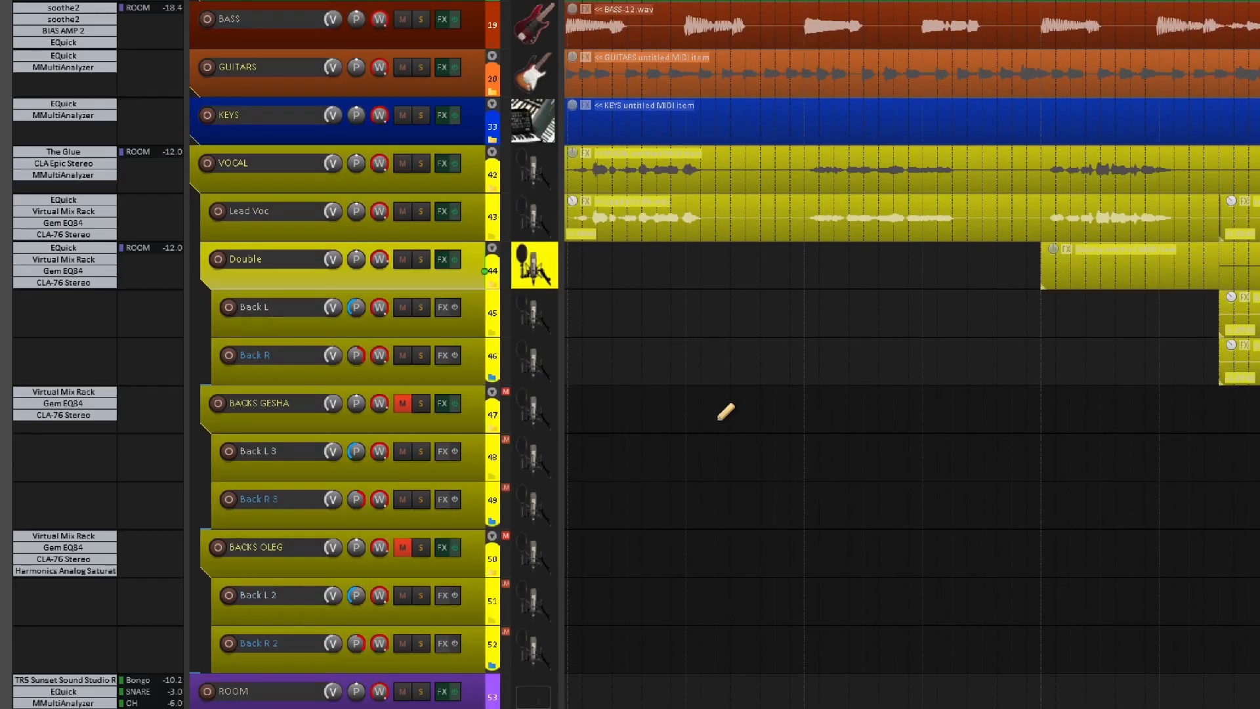
pyautogui.press('f')
pyautogui.click(471, 304)
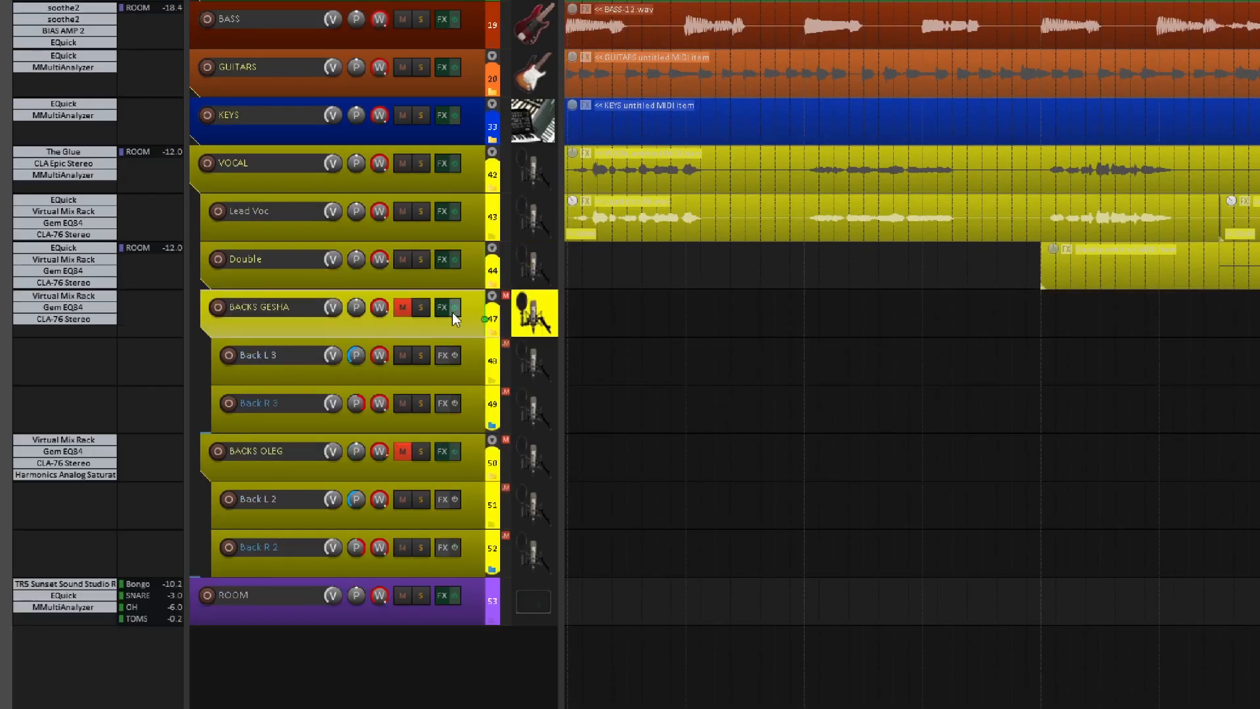
# Unmute and solo the backing-vocals folder track 47, and play its part in the chorus.
pyautogui.click(402, 308)
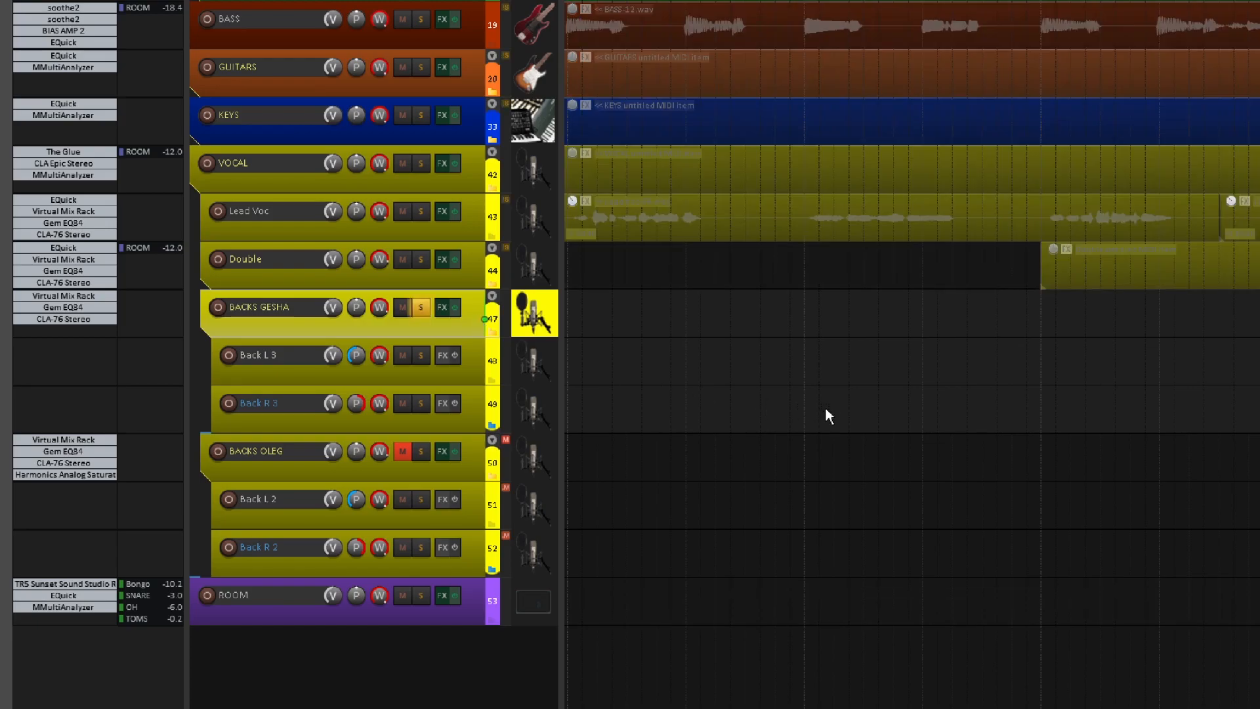
pyautogui.scroll(-7, 827, 406)
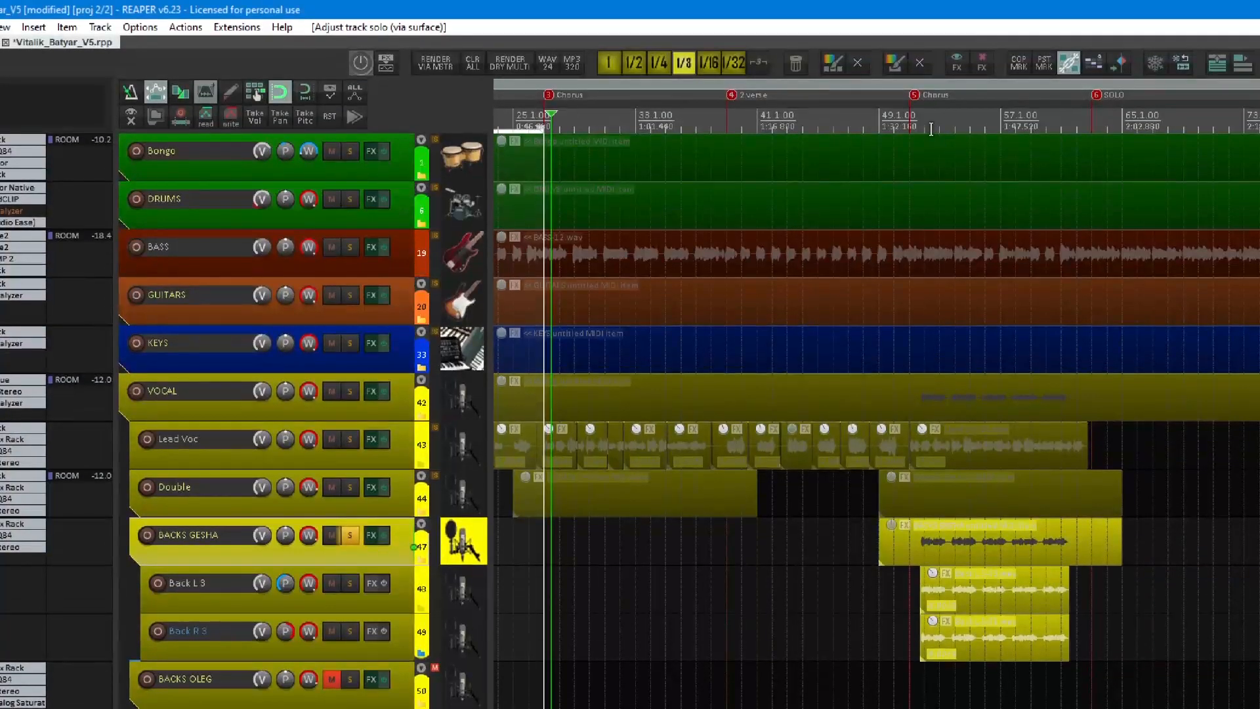
pyautogui.click(929, 124)
pyautogui.press('space')
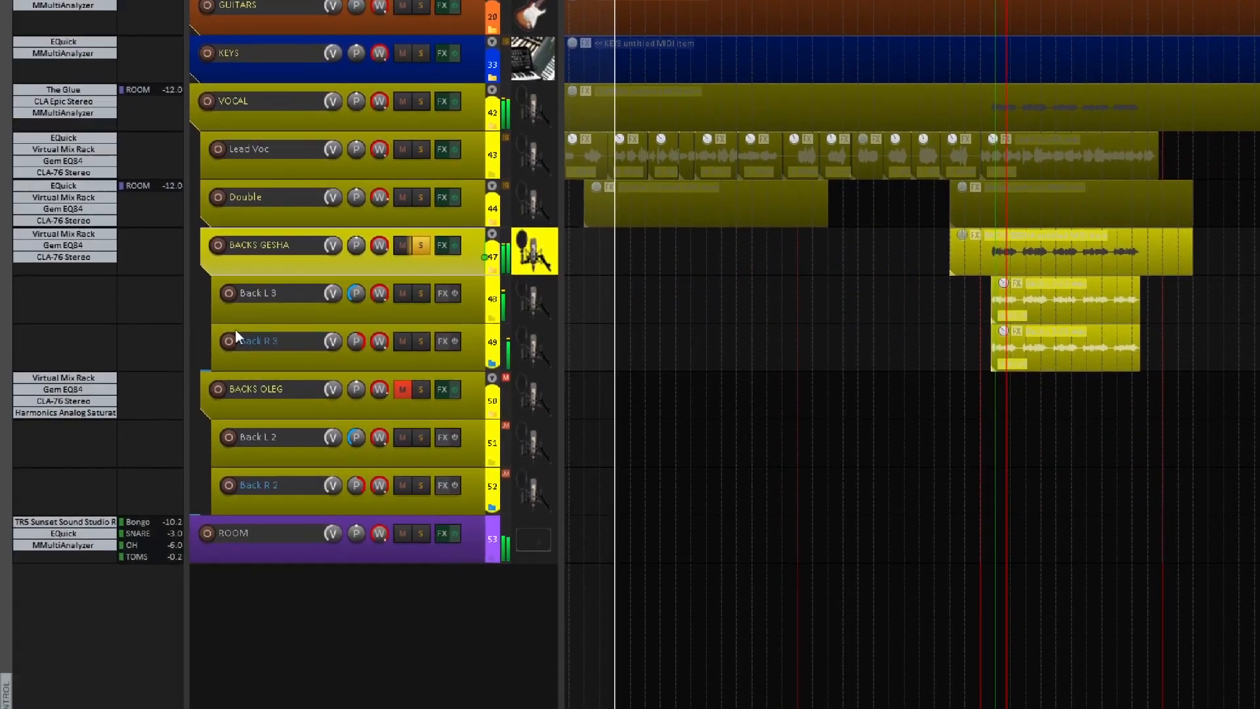
# Bypass all three plug-ins on folder track 47, and review Virtual Mix Rack back in the active state before closing its window.
pyautogui.scroll(3, 446, 207)
pyautogui.keyDown('shift'); pyautogui.click(45, 303); pyautogui.keyUp('shift')
pyautogui.keyDown('shift'); pyautogui.click(43, 293); pyautogui.keyUp('shift')
pyautogui.keyDown('shift'); pyautogui.click(42, 282); pyautogui.keyUp('shift')
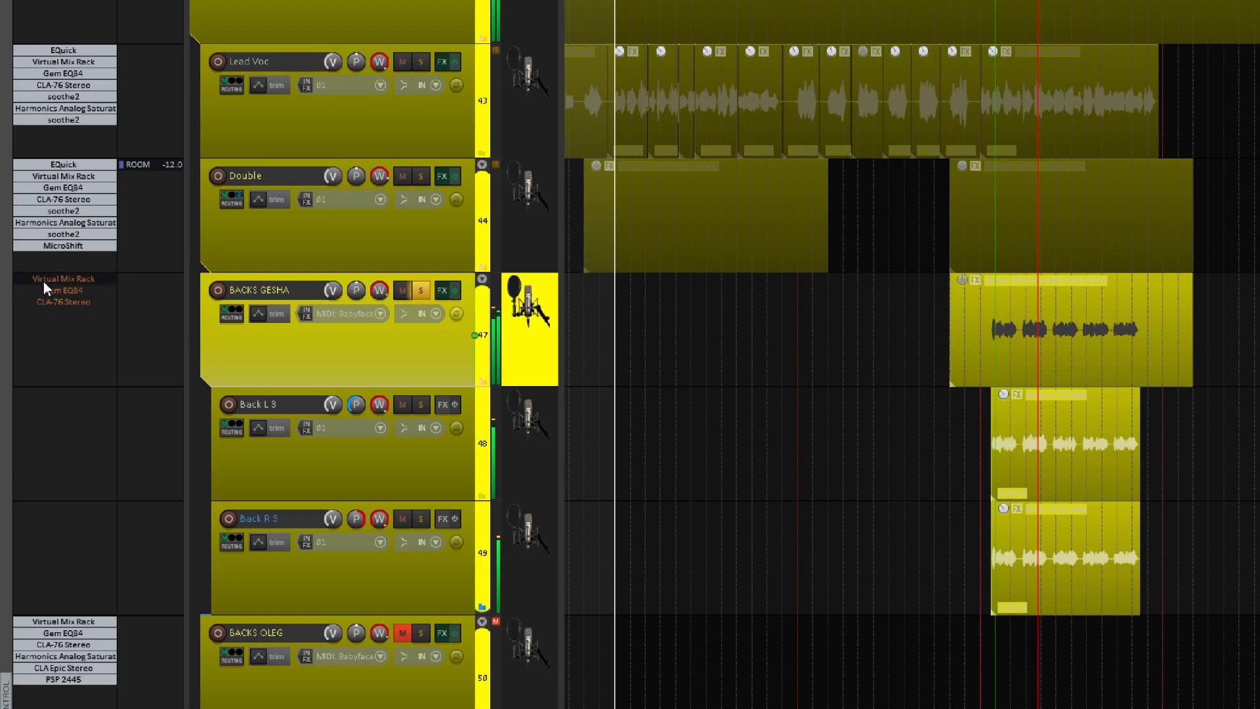
pyautogui.click(43, 281)
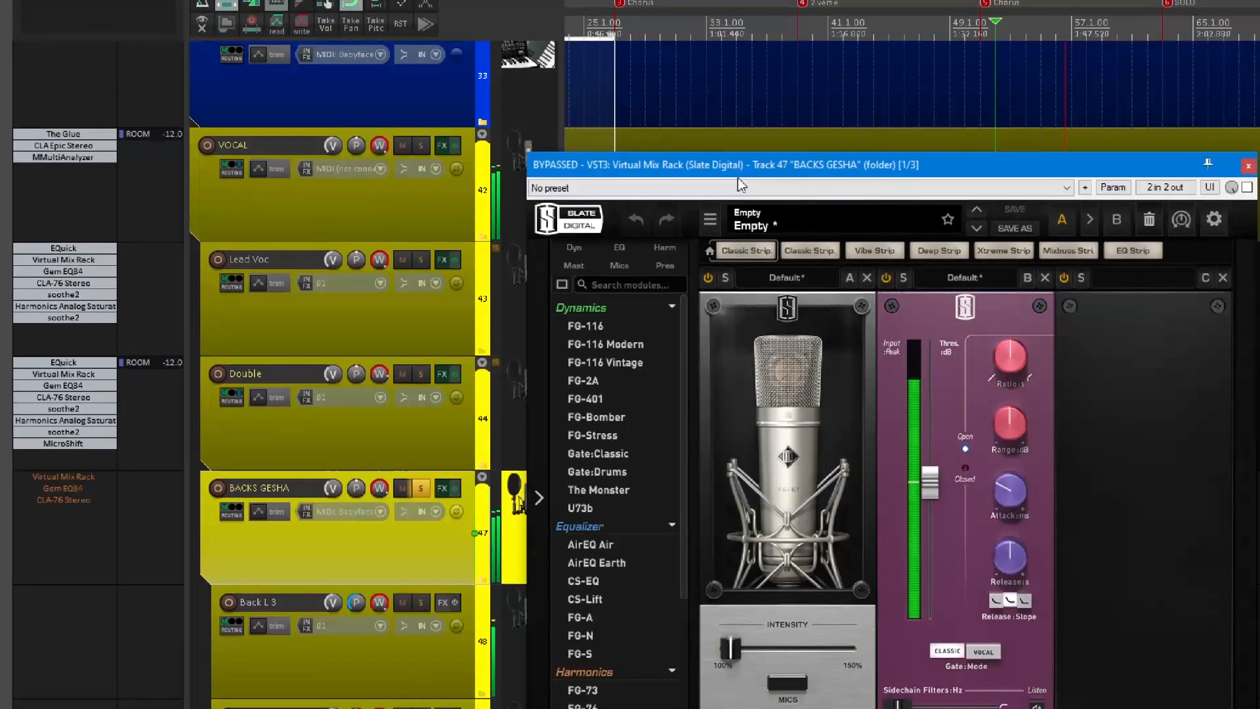
pyautogui.moveTo(744, 82); pyautogui.dragTo(663, 71)
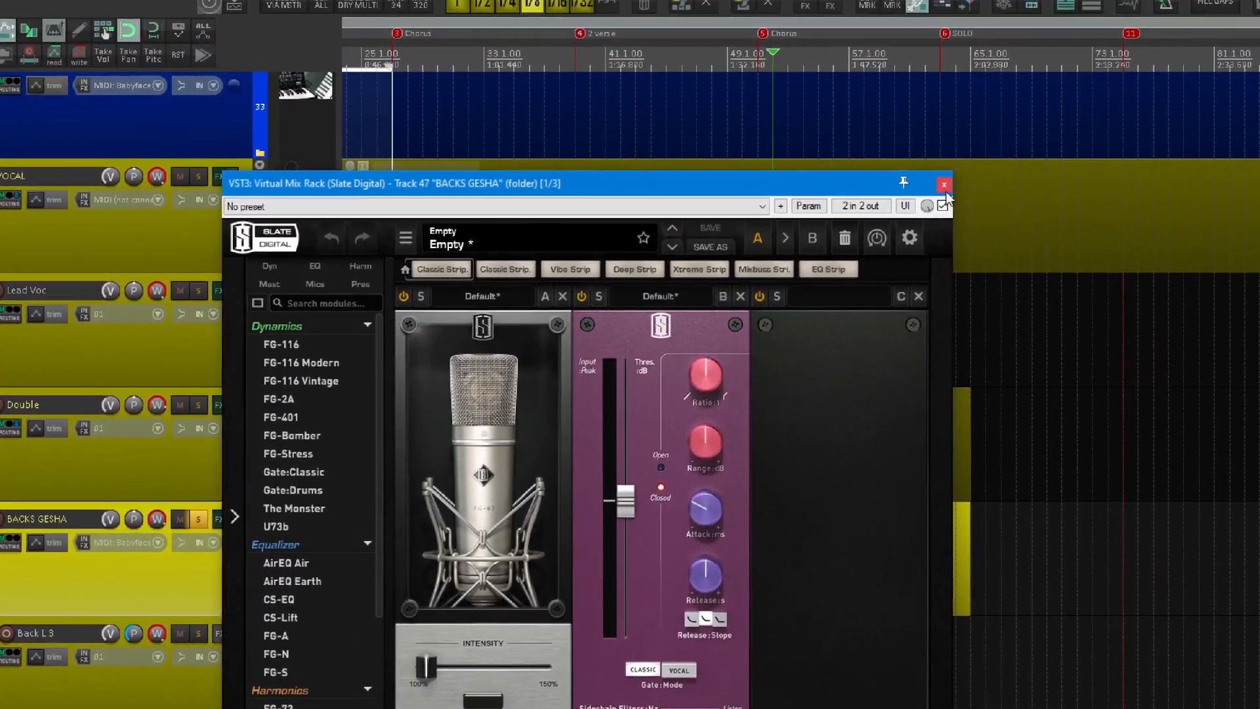
pyautogui.click(946, 184)
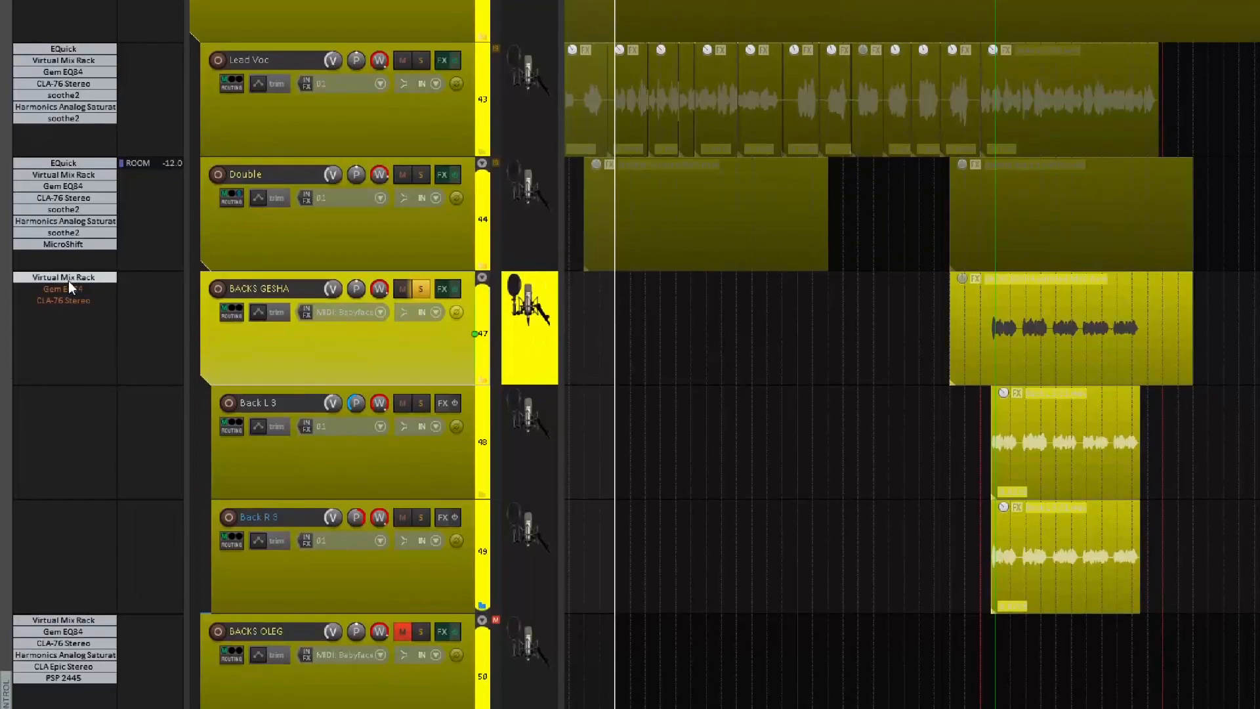
# Re-enable Gem EQ84 on folder track 47, compare its high-shelf band off and on during playback, and close its window.
pyautogui.click(69, 289)
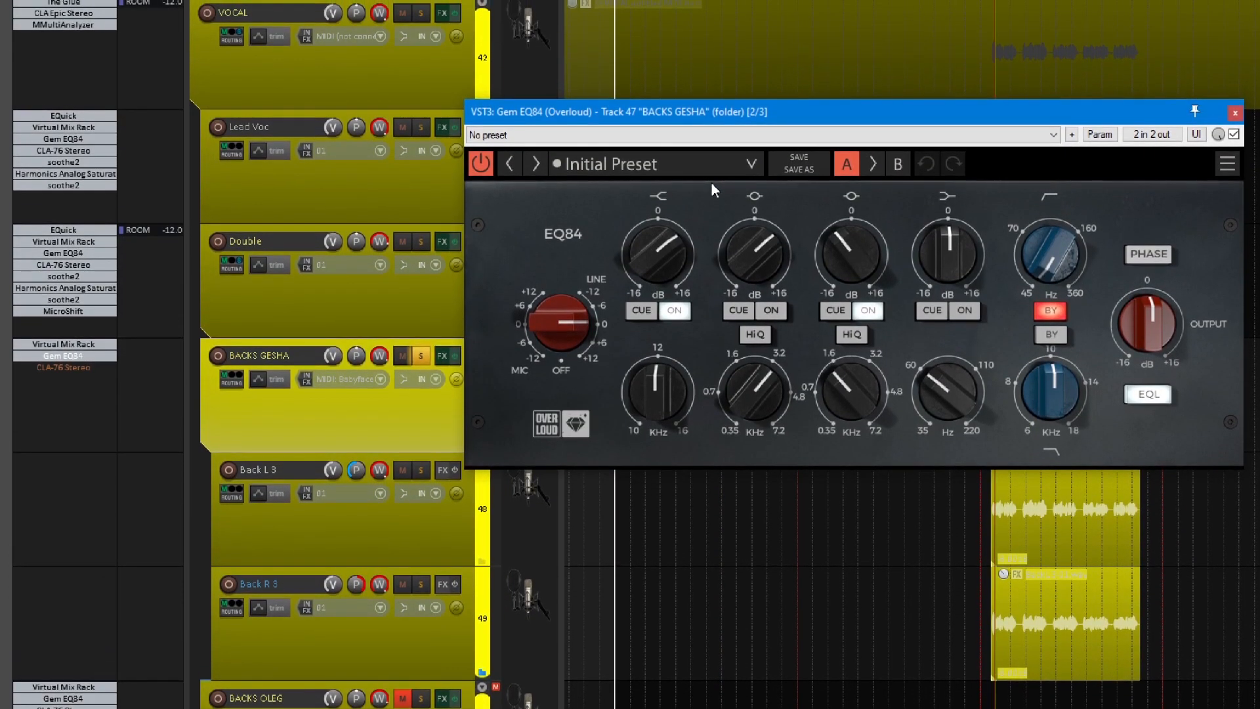
pyautogui.click(673, 308)
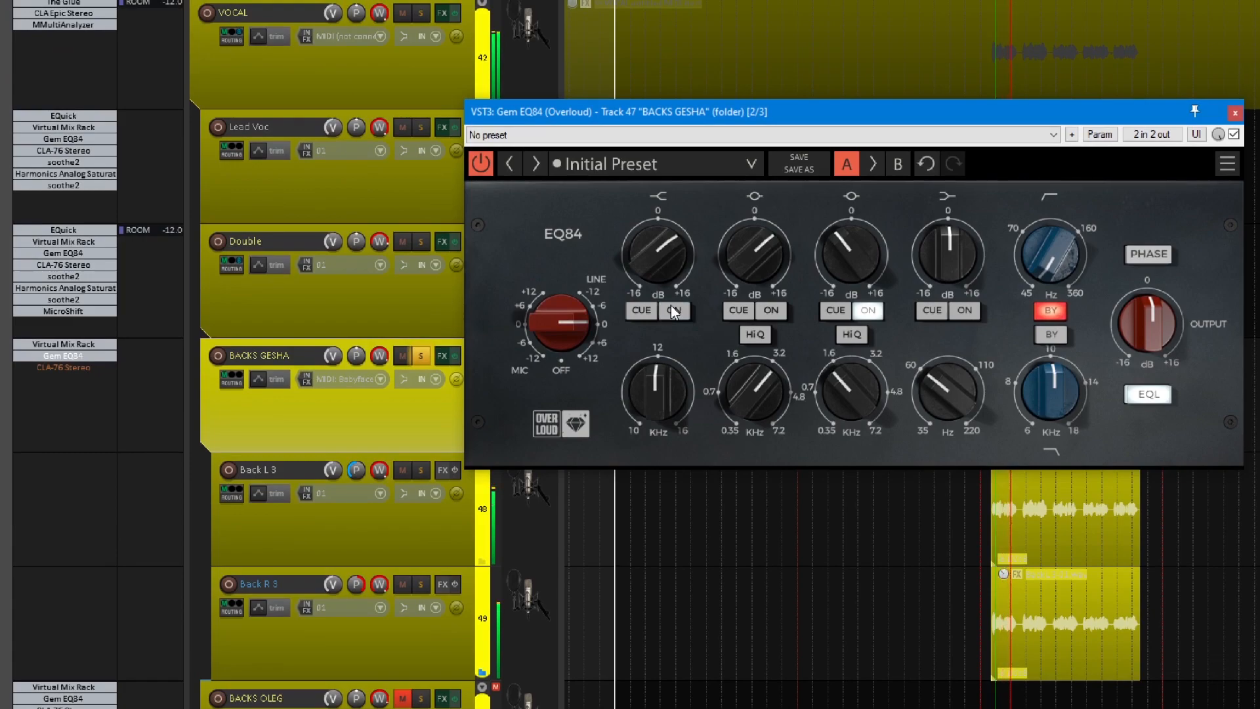
pyautogui.click(676, 310)
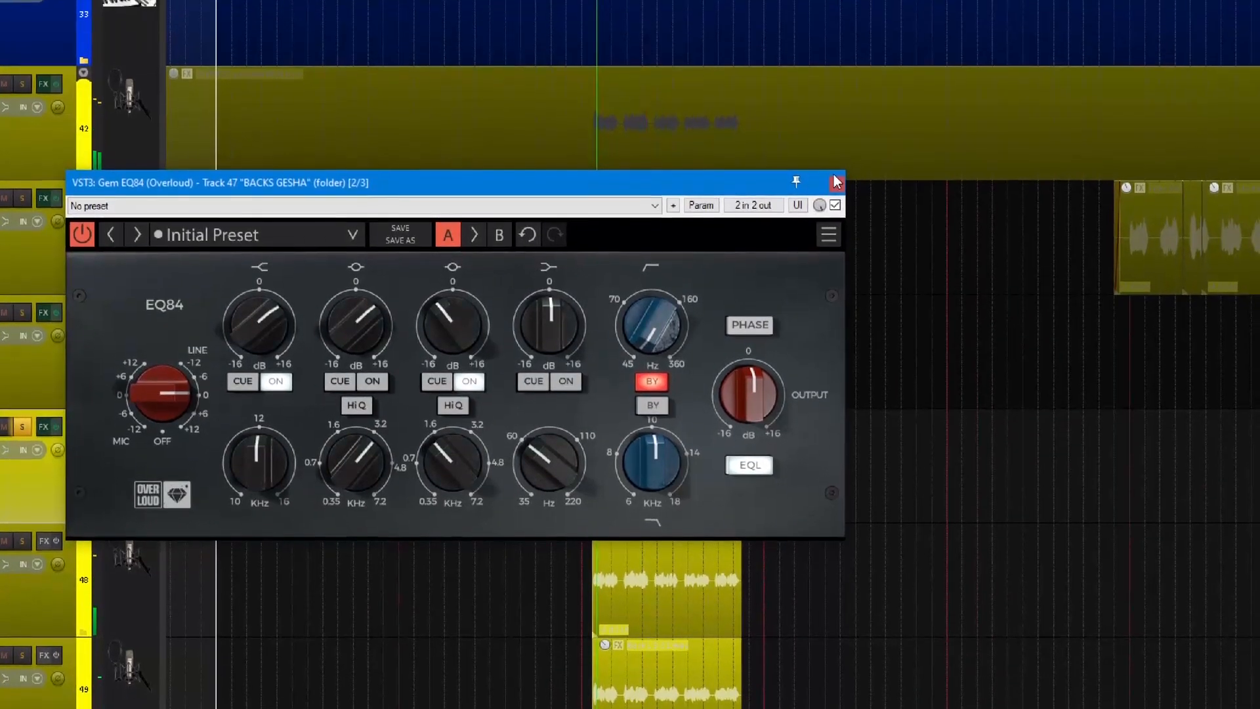
pyautogui.click(837, 183)
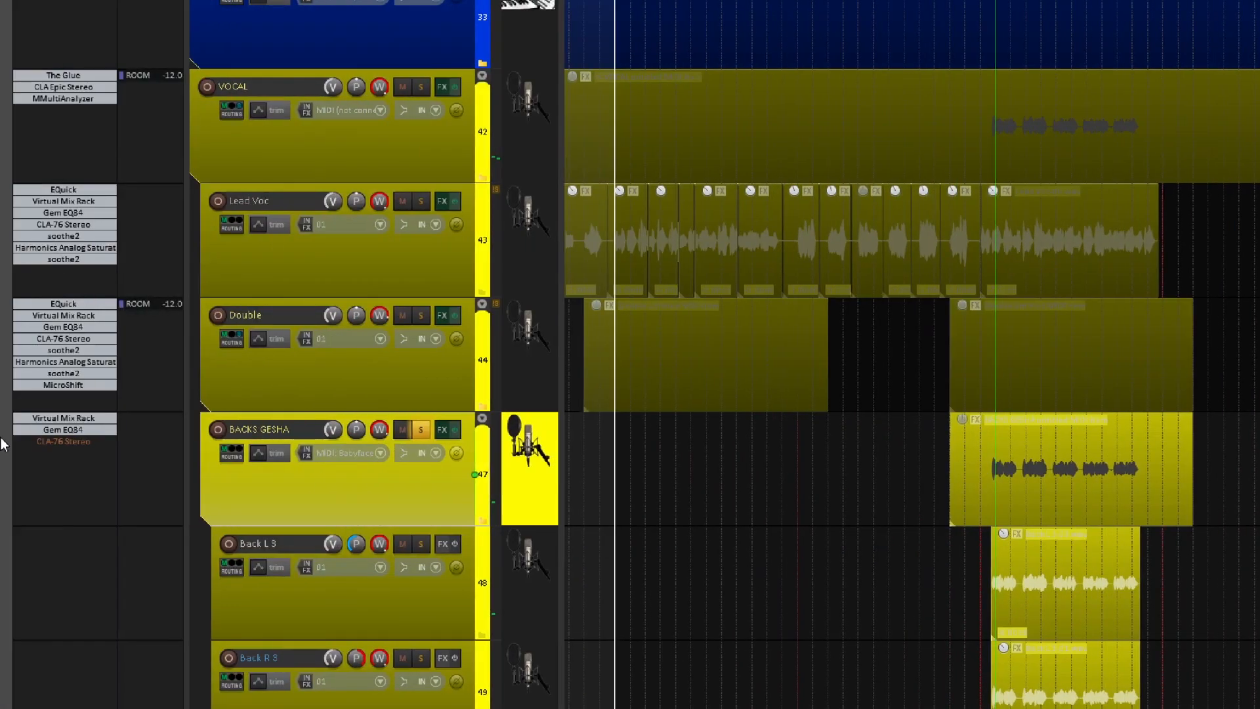
# Re-enable CLA-76 Stereo on folder track 47, compare it bypassed and active during playback, and close its window.
pyautogui.click(48, 443)
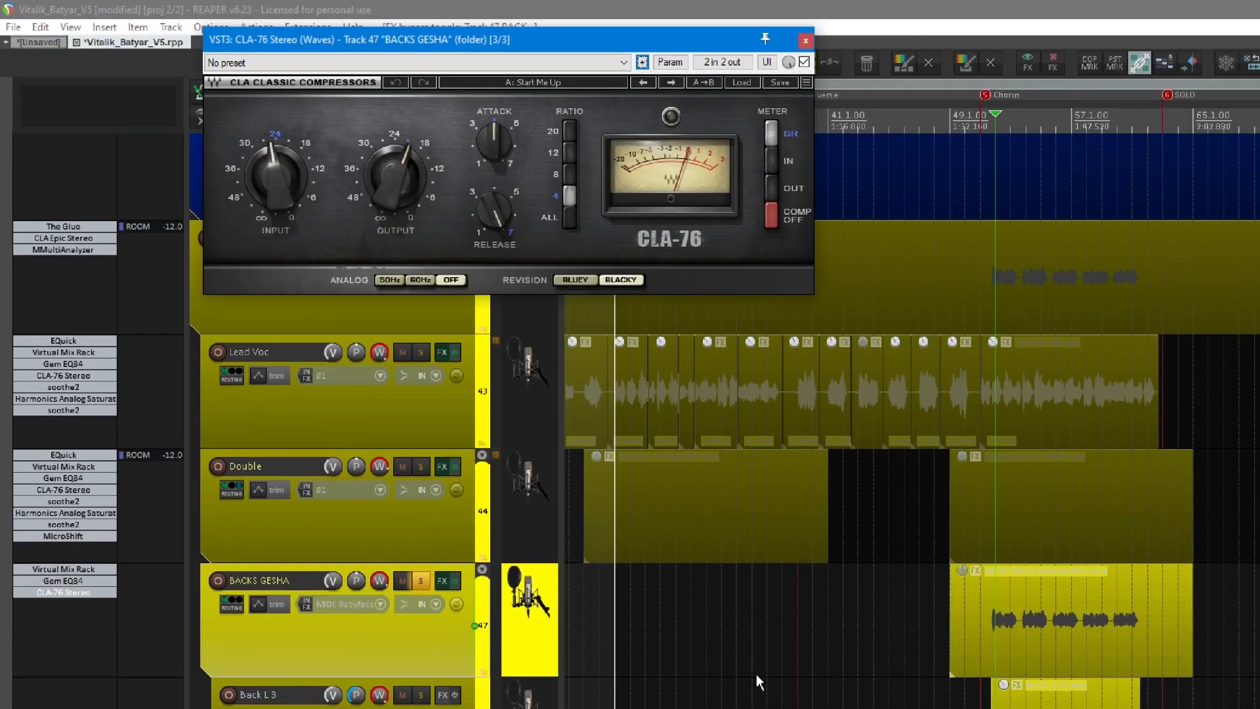
pyautogui.press('m')
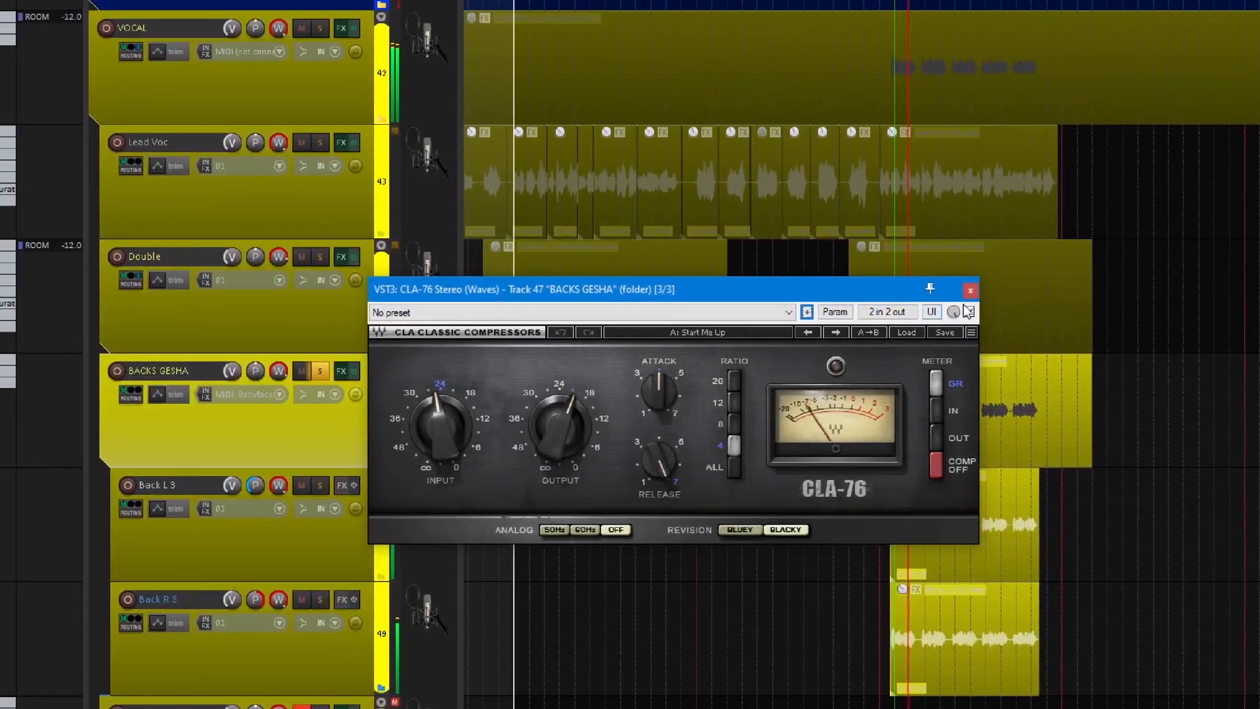
pyautogui.click(968, 311)
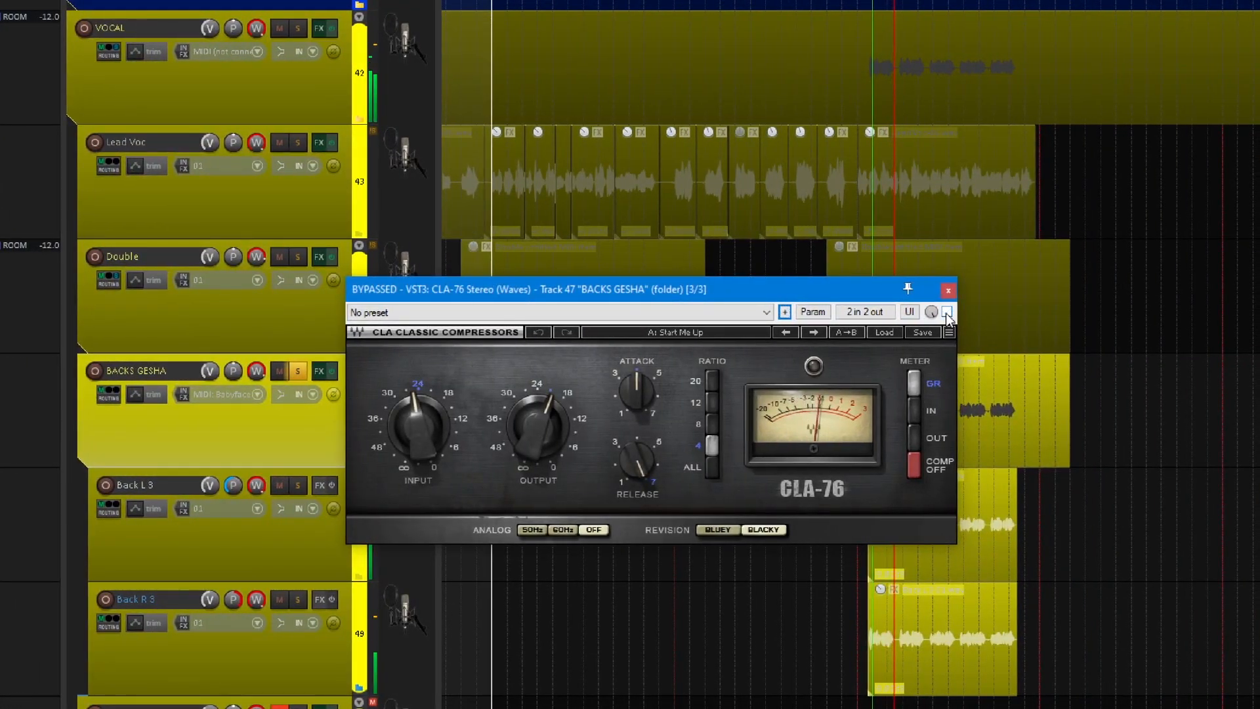
pyautogui.click(946, 312)
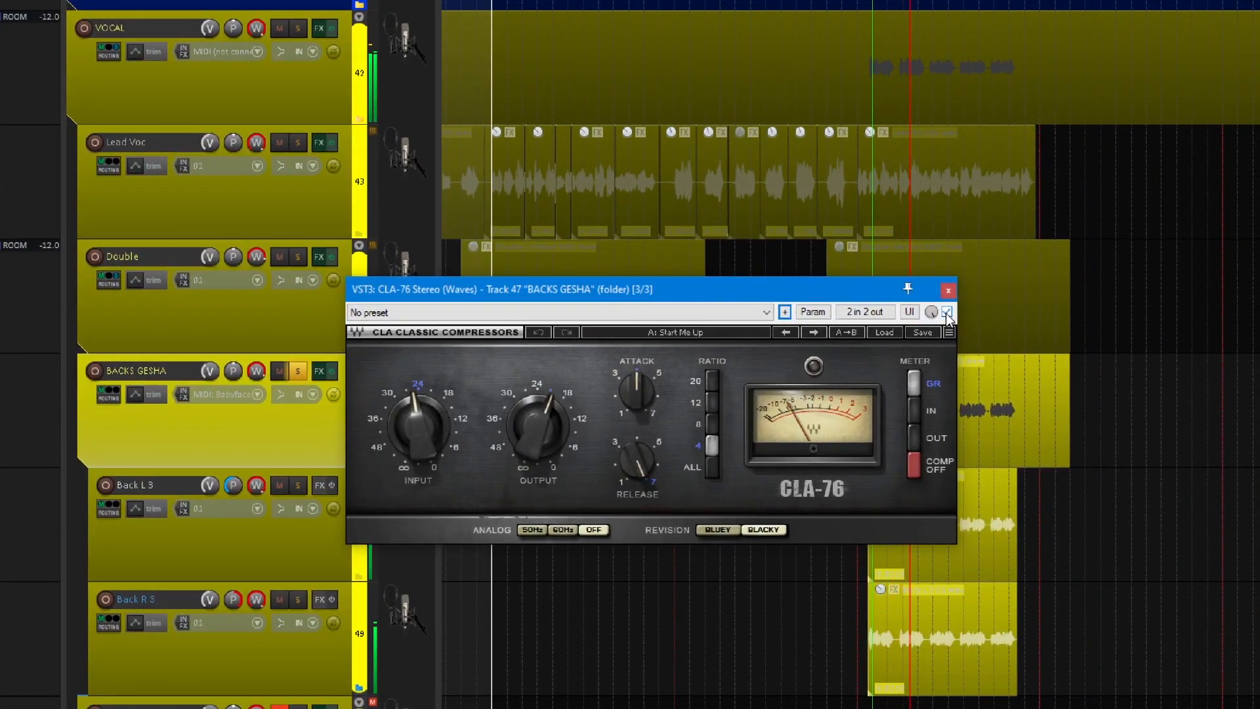
pyautogui.press('space')
pyautogui.moveTo(659, 289); pyautogui.dragTo(720, 286)
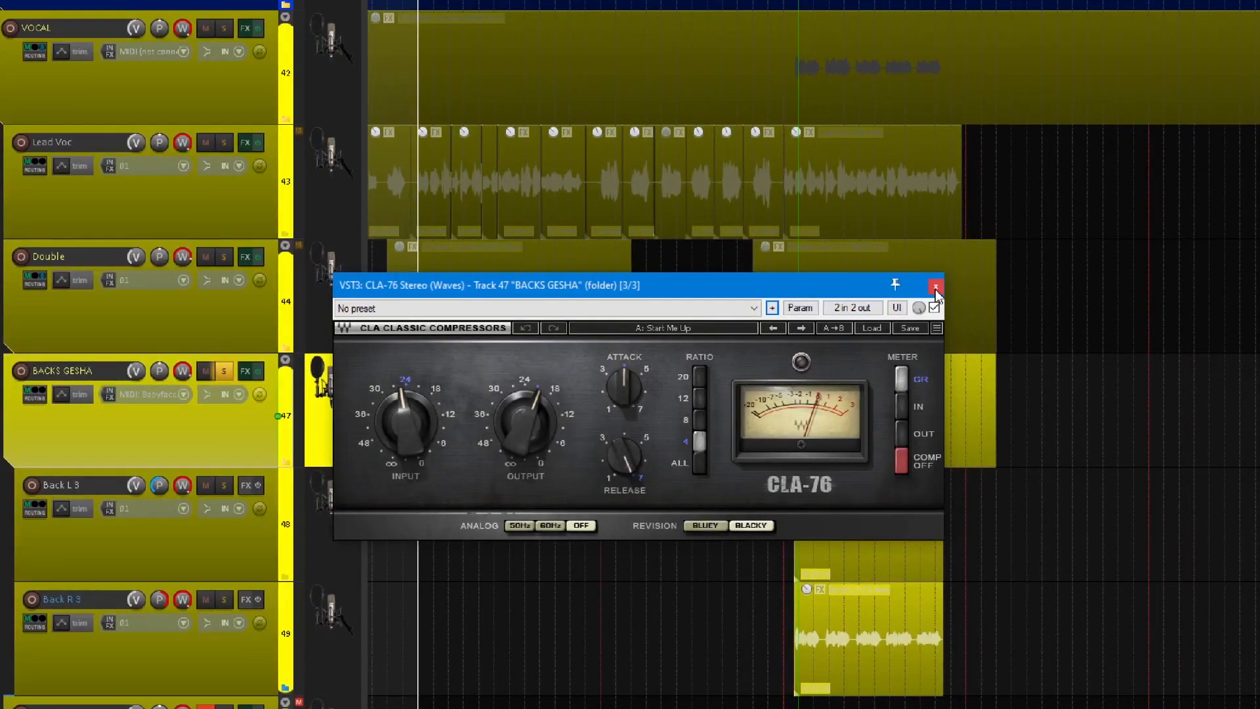
pyautogui.click(936, 287)
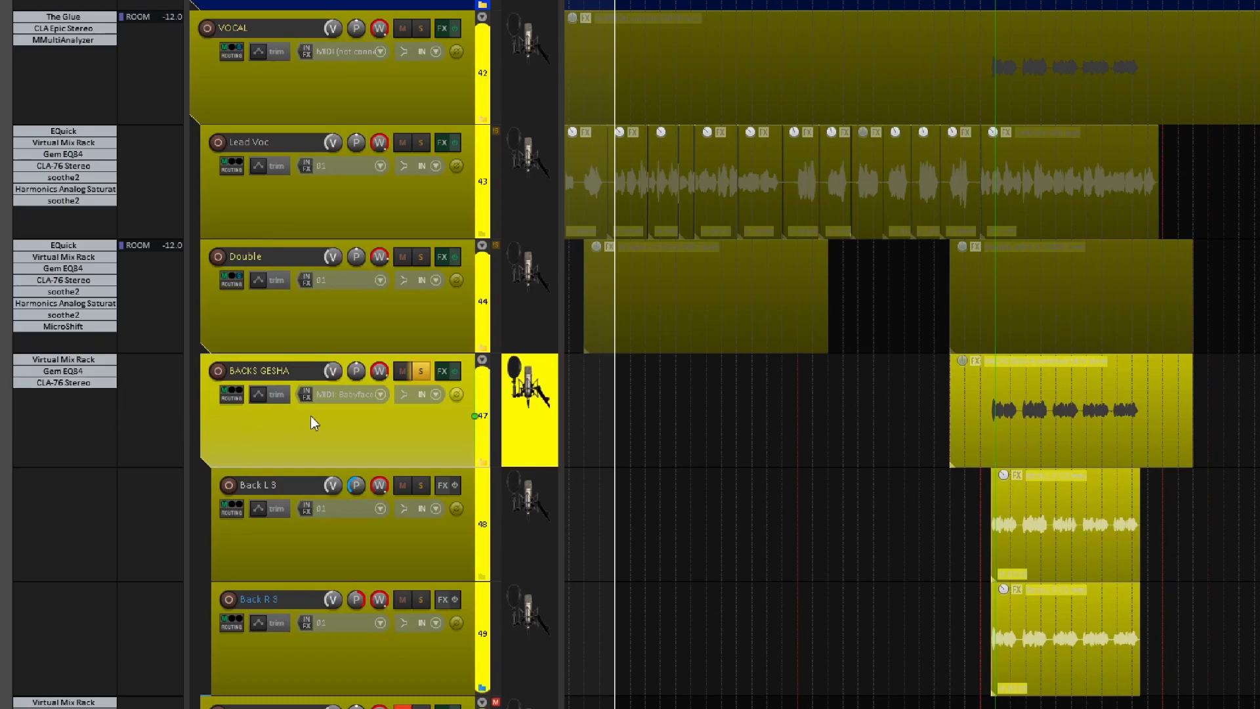
# Unsolo the backing-vocals folder track 47 and unmute the backing-vocals folder track 50.
pyautogui.press('F6')
pyautogui.scroll(-3, 842, 411)
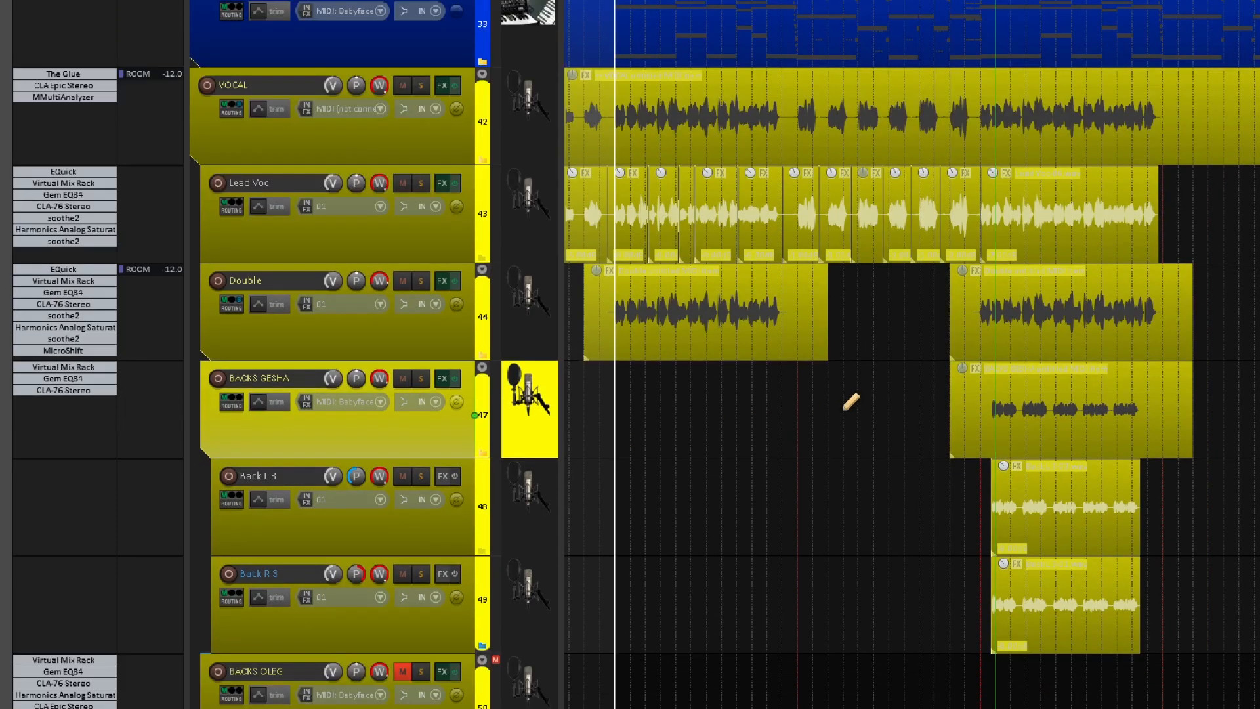
pyautogui.scroll(-2, 843, 411)
pyautogui.click(402, 523)
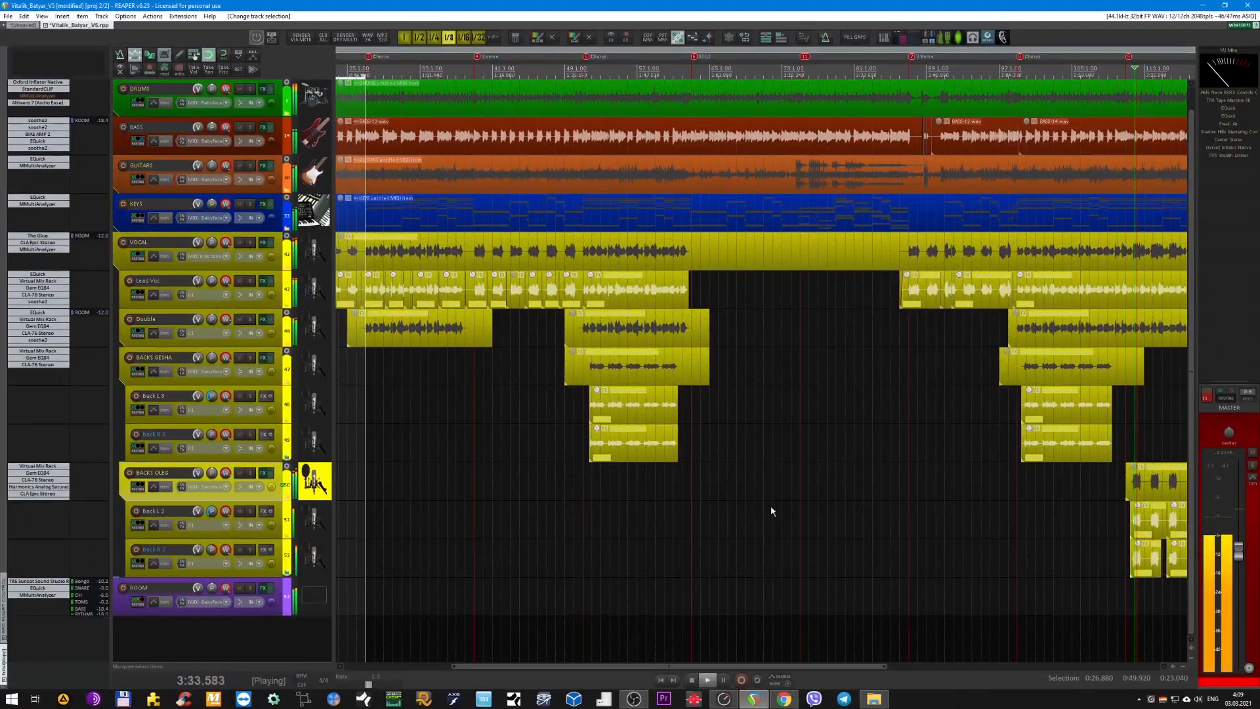
# Solo the backing-vocals folder track 50, audition its part near the end of the song from 3:33.120, and stop playback.
pyautogui.press('F6')
pyautogui.scroll(3, 938, 459)
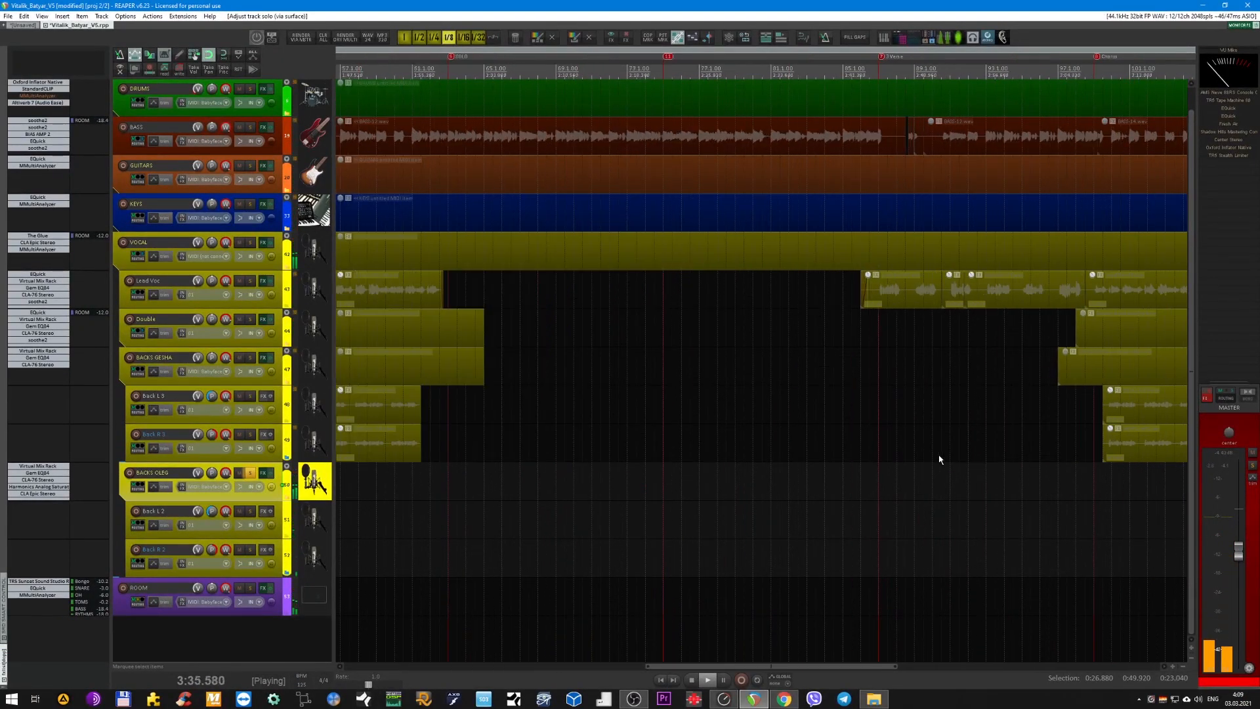
pyautogui.hscroll(5, 939, 458)
pyautogui.scroll(2, 820, 475)
pyautogui.hscroll(2, 820, 475)
pyautogui.scroll(1, 720, 478)
pyautogui.hscroll(-1, 644, 466)
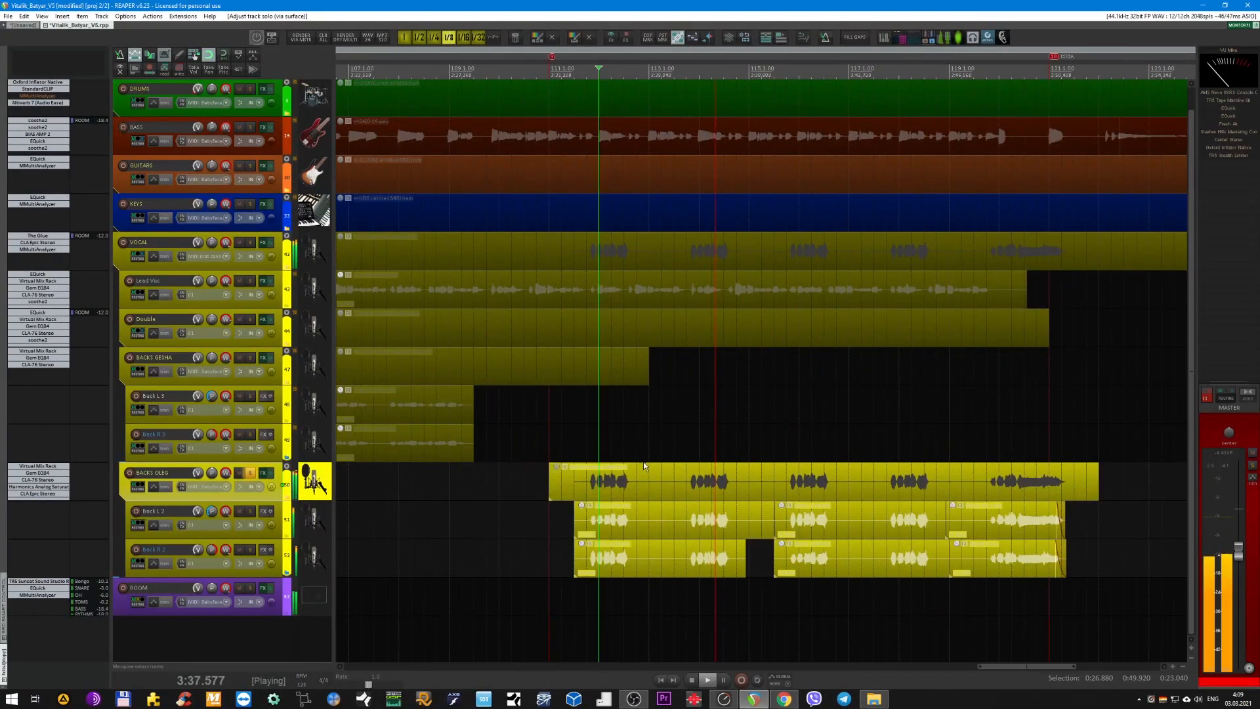
pyautogui.scroll(5, 643, 463)
pyautogui.press('space')
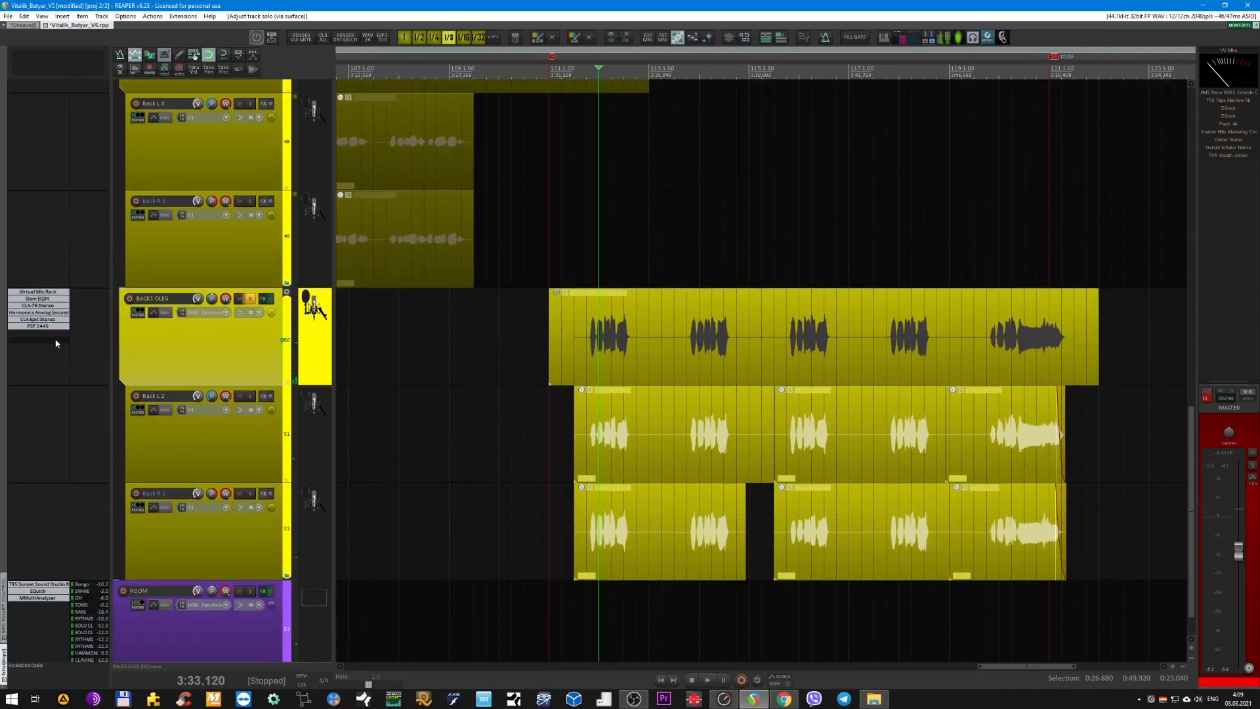
# Bypass all plug-ins on folder track 50, view Virtual Mix Rack, and re-enable it with its window closed for playback.
pyautogui.keyDown('shift'); pyautogui.click(46, 326); pyautogui.keyUp('shift')
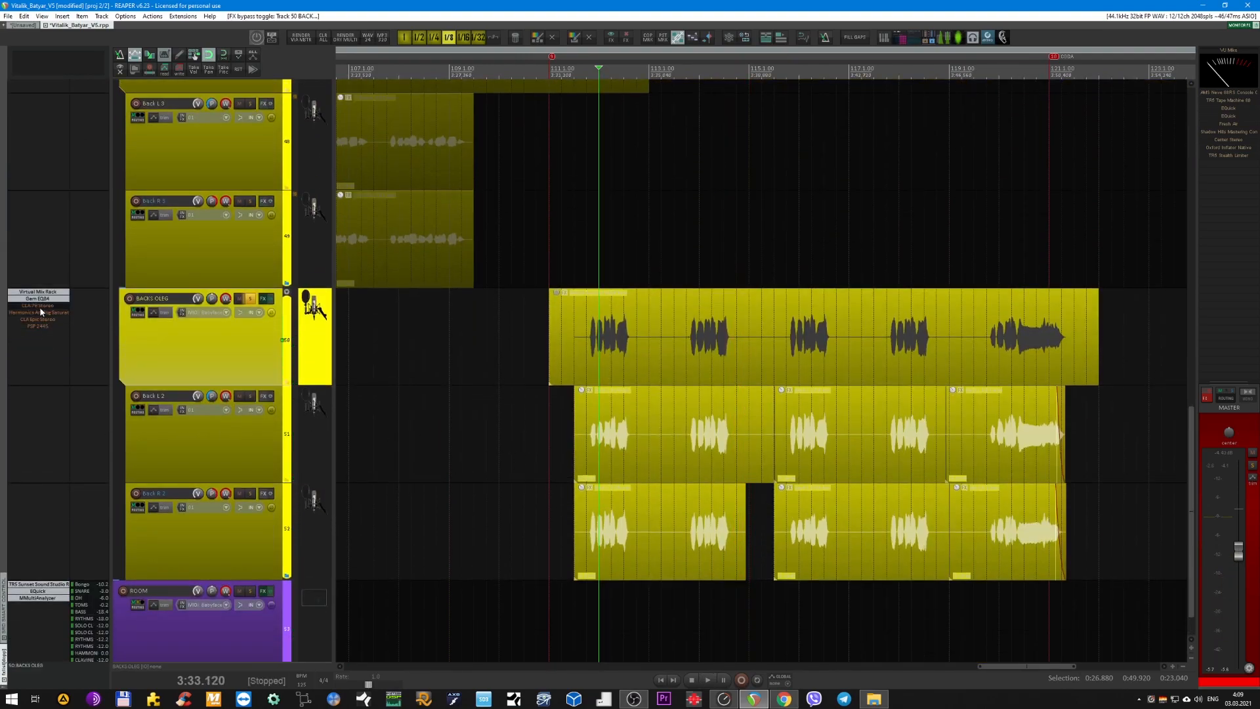
pyautogui.click(38, 296)
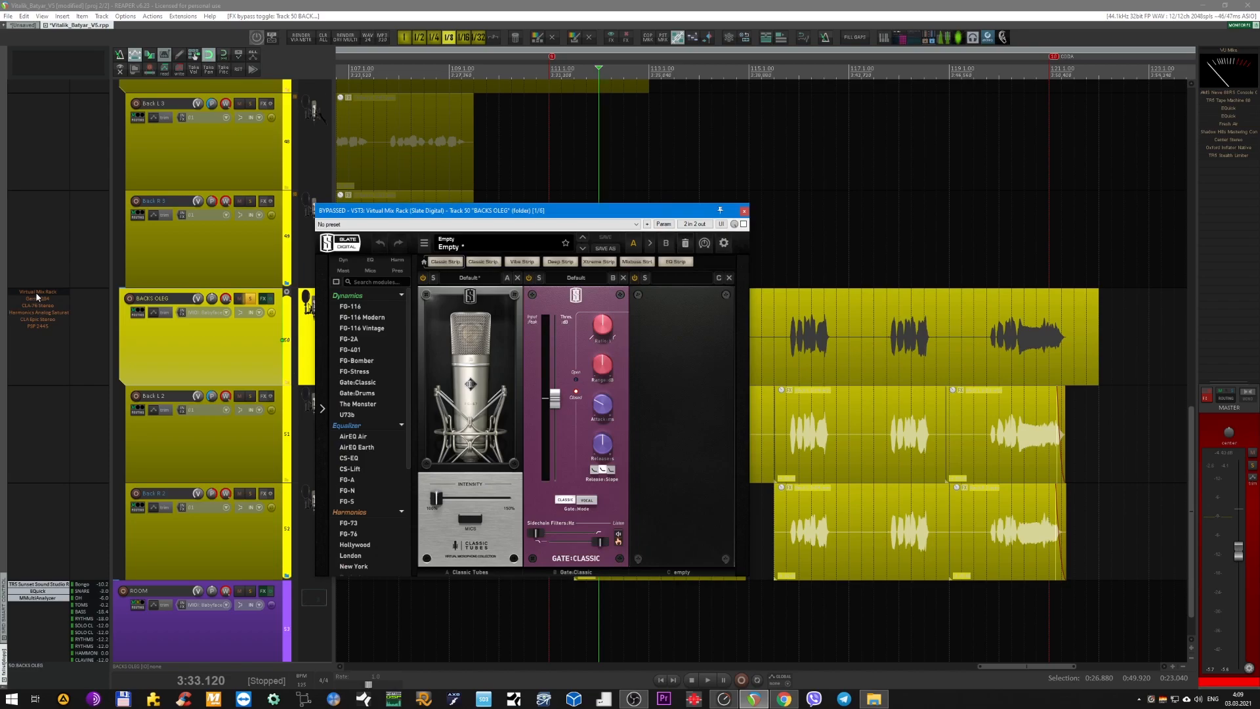
pyautogui.click(37, 296)
pyautogui.press('space')
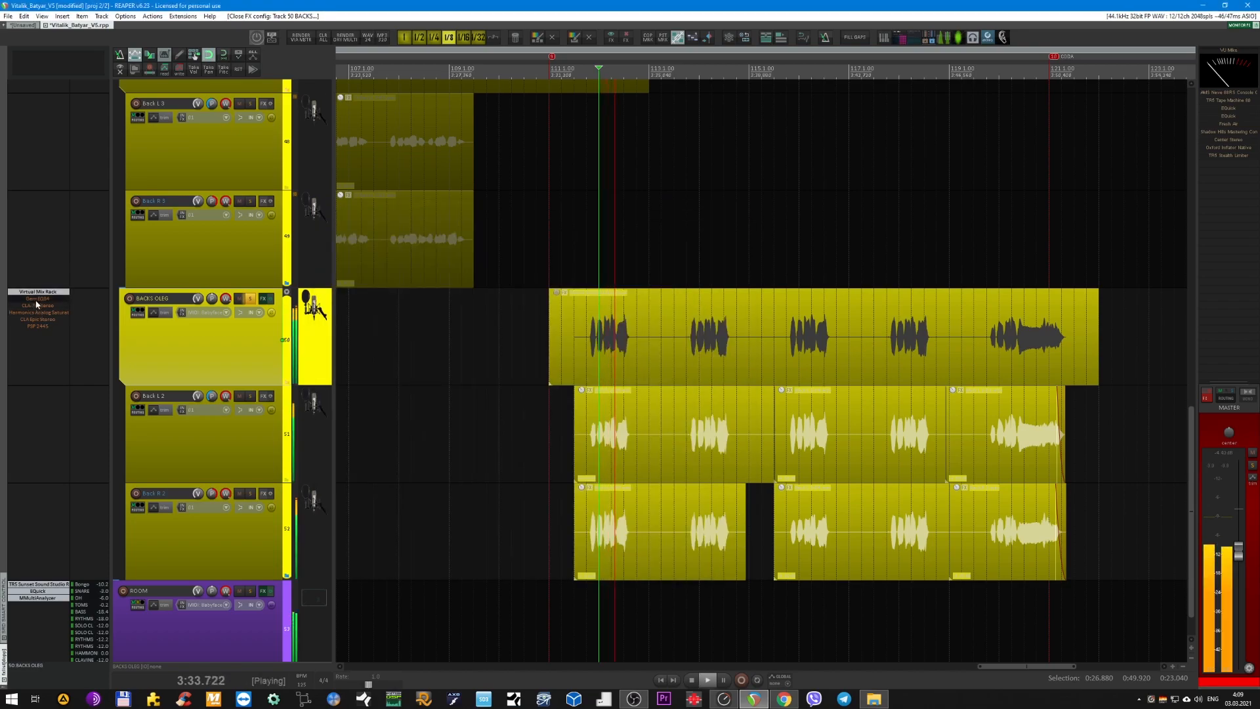
# Re-enable and view Gem EQ84 on folder track 50, close its window, and re-enable CLA-76 Stereo with a short playback.
pyautogui.click(38, 299)
pyautogui.press('space')
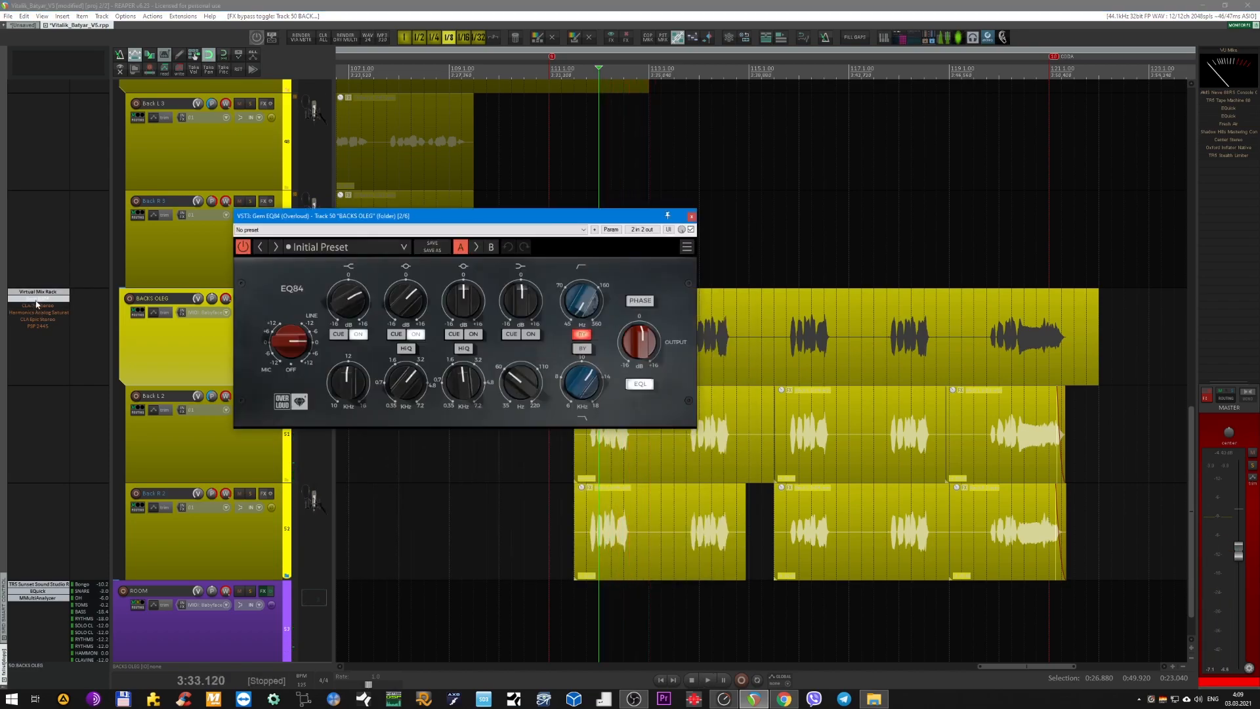
pyautogui.click(38, 298)
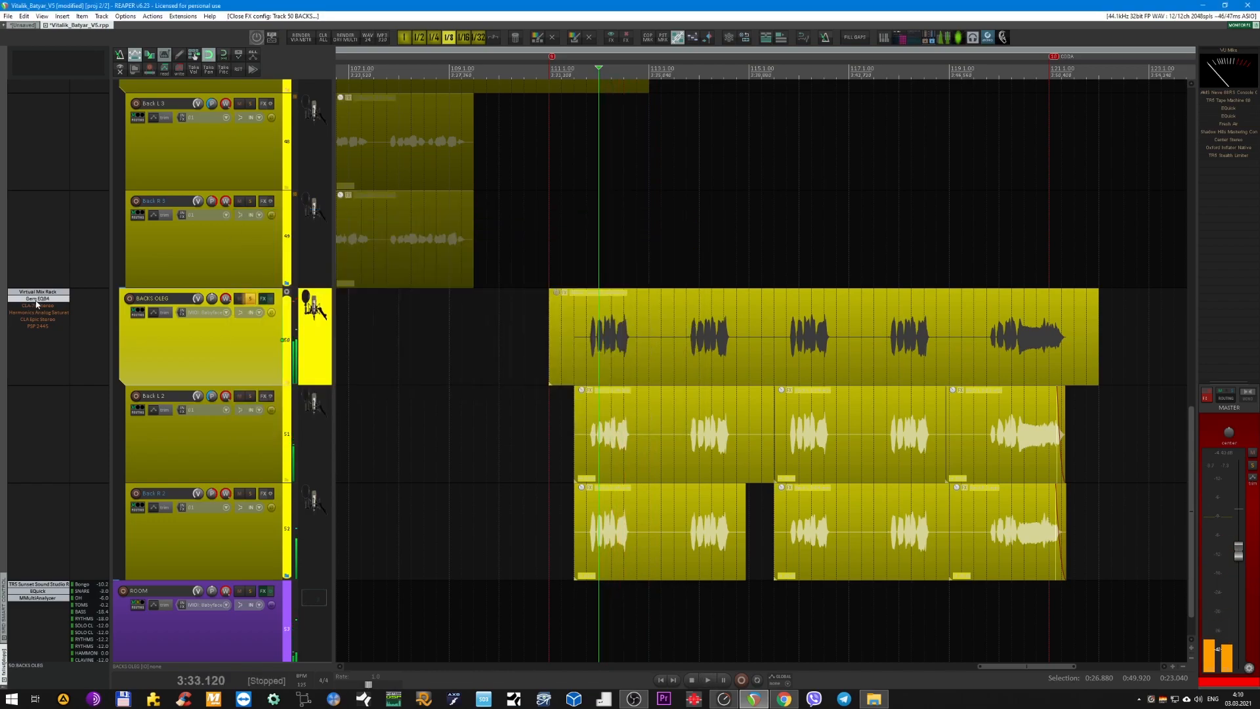
pyautogui.press('space')
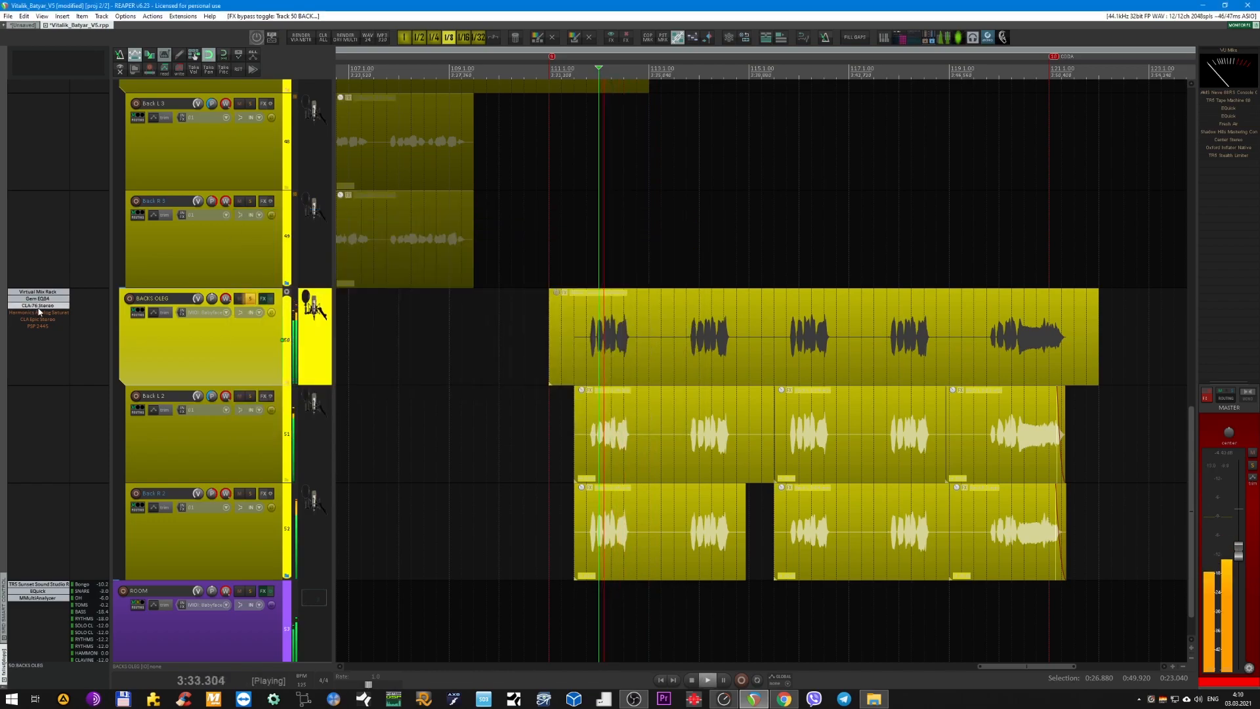
pyautogui.press('space')
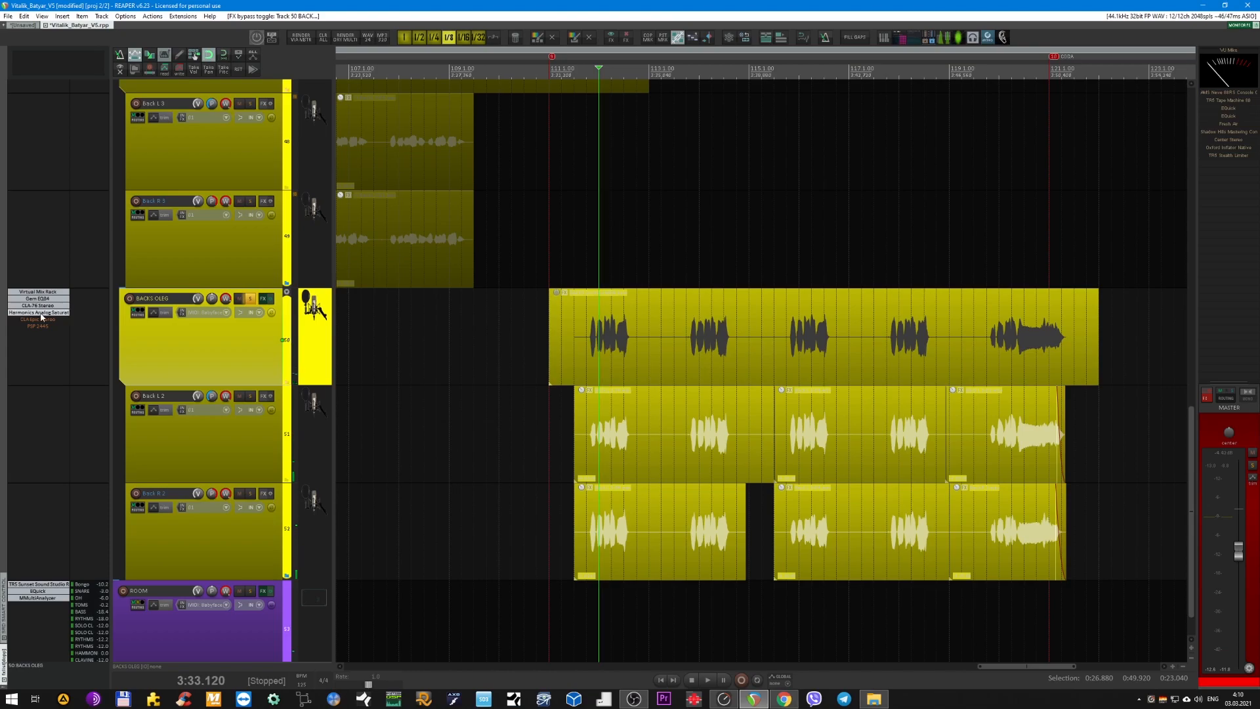
# Open Harmonics Analog Saturation on folder track 50 and compare it active and bypassed with short playbacks.
pyautogui.click(40, 313)
pyautogui.press('space')
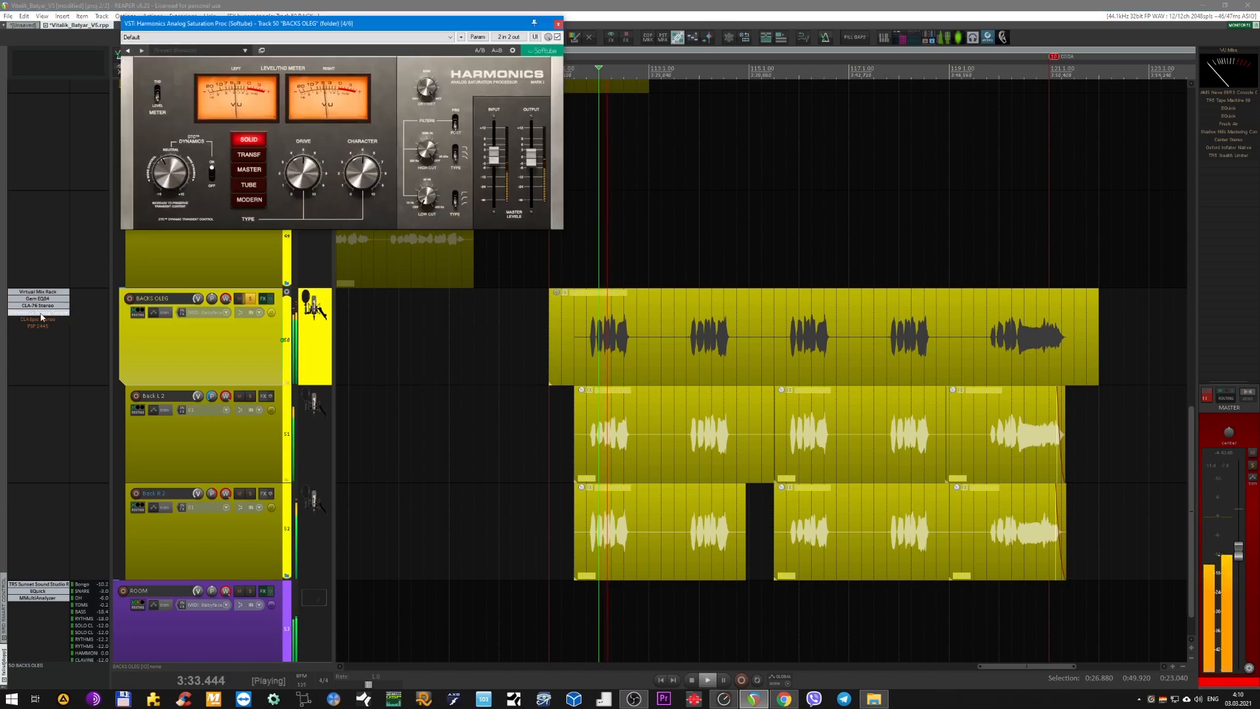
pyautogui.keyDown('shift'); pyautogui.click(41, 315); pyautogui.keyUp('shift')
pyautogui.press('space')
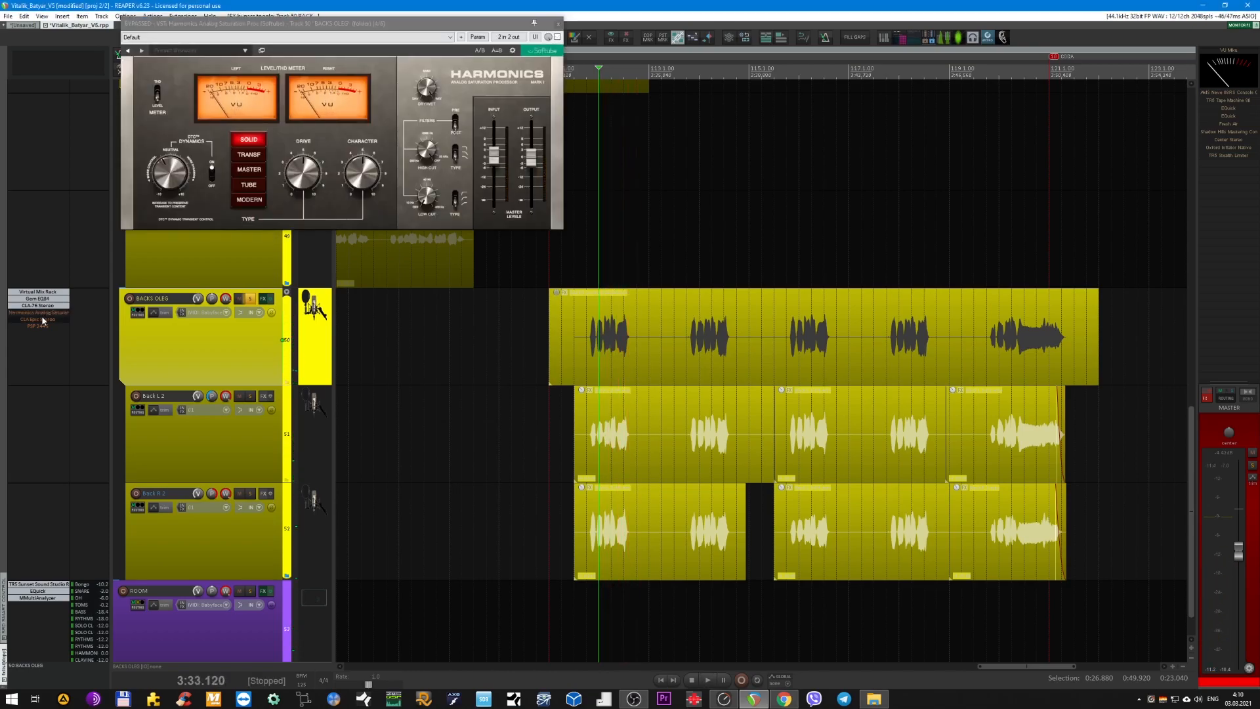
# Open the re-enabled CLA Epic Stereo on folder track 50 during playback, and close the Harmonics window.
pyautogui.click(45, 320)
pyautogui.press('space')
pyautogui.click(558, 24)
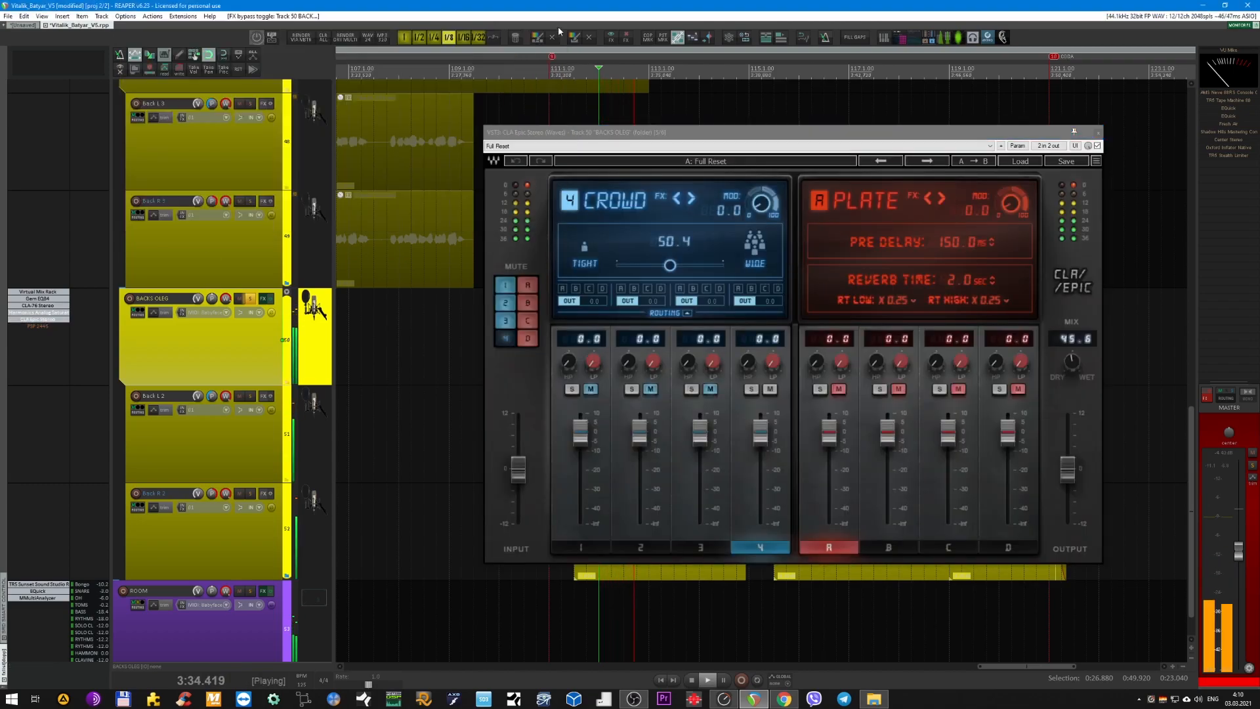
# Close CLA Epic Stereo on folder track 50, and re-enable and open PSP 2445 with short playbacks.
pyautogui.press('space')
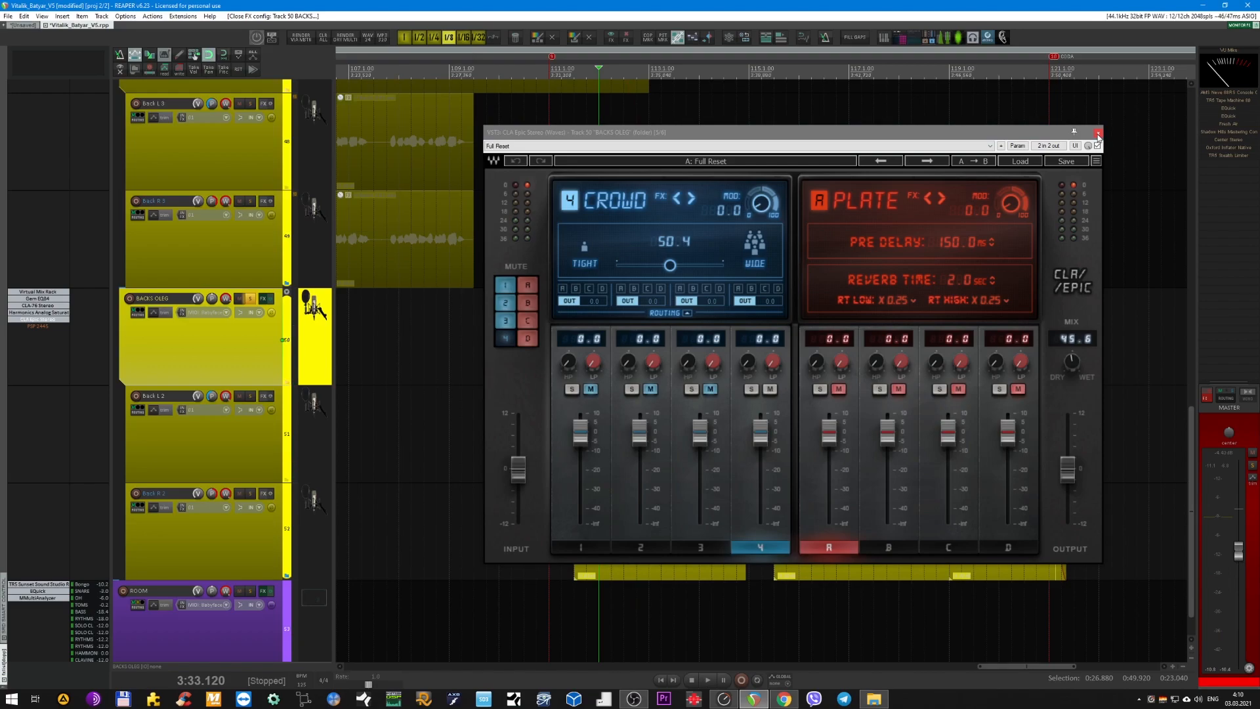
pyautogui.click(1098, 133)
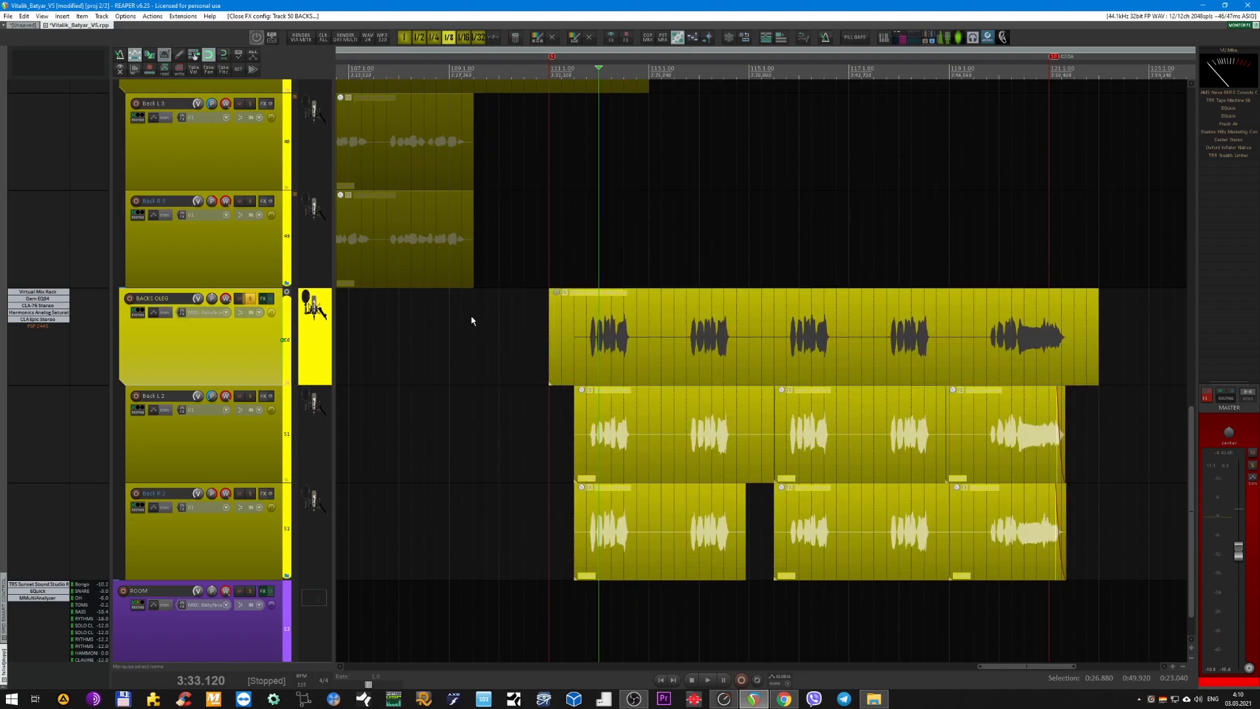
pyautogui.press('space')
pyautogui.click(46, 327)
pyautogui.click(46, 328)
pyautogui.press('space')
pyautogui.press('space')
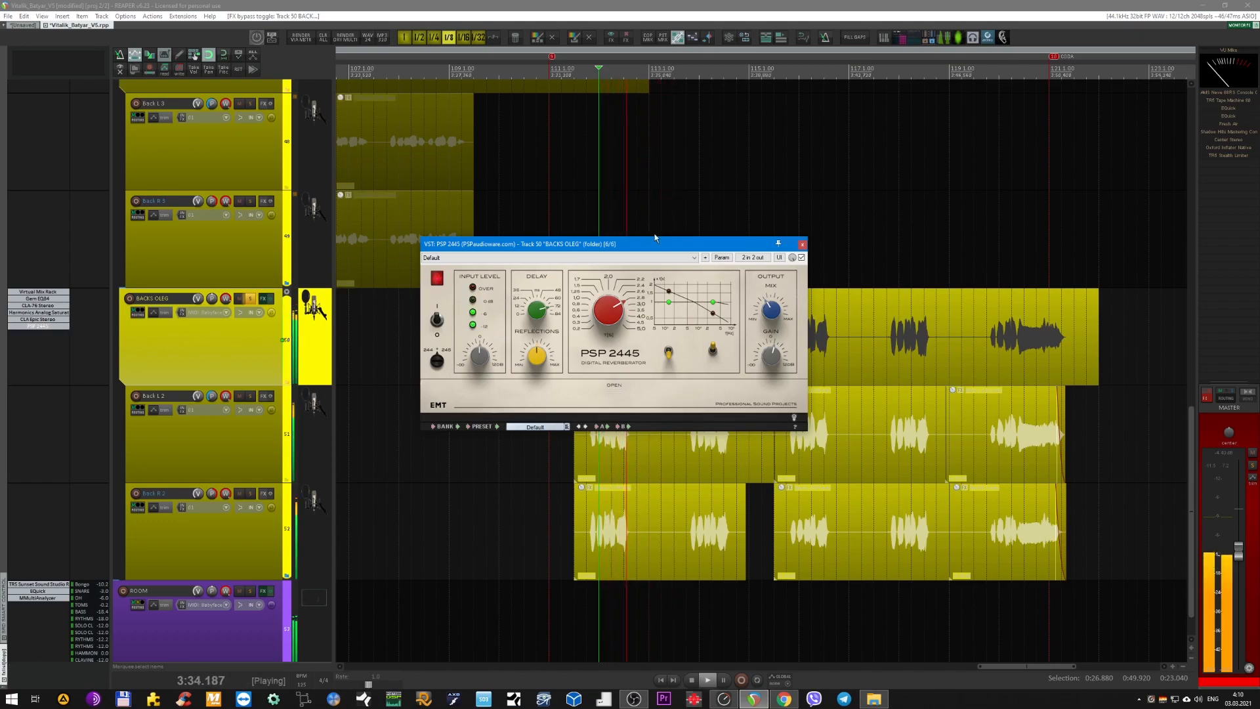
# Stop playback and view PSP 2445's settings on folder track 50 once more, leaving its window closed.
pyautogui.press('space')
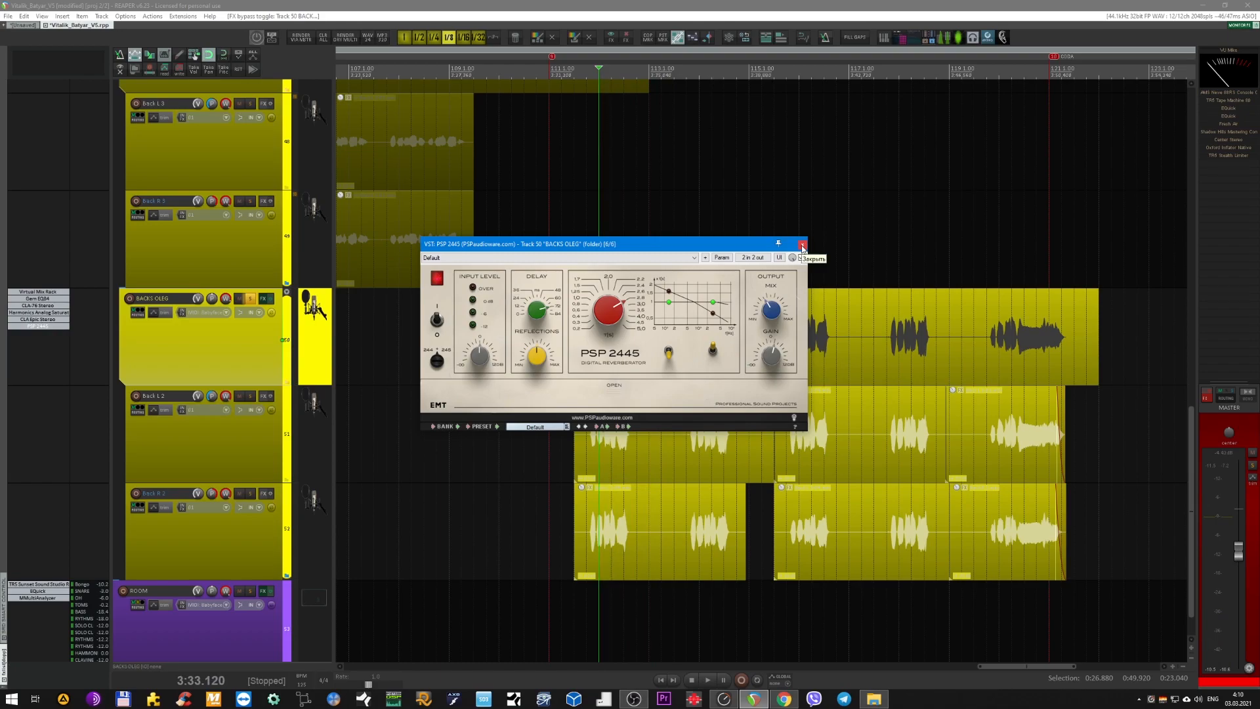
pyautogui.click(802, 245)
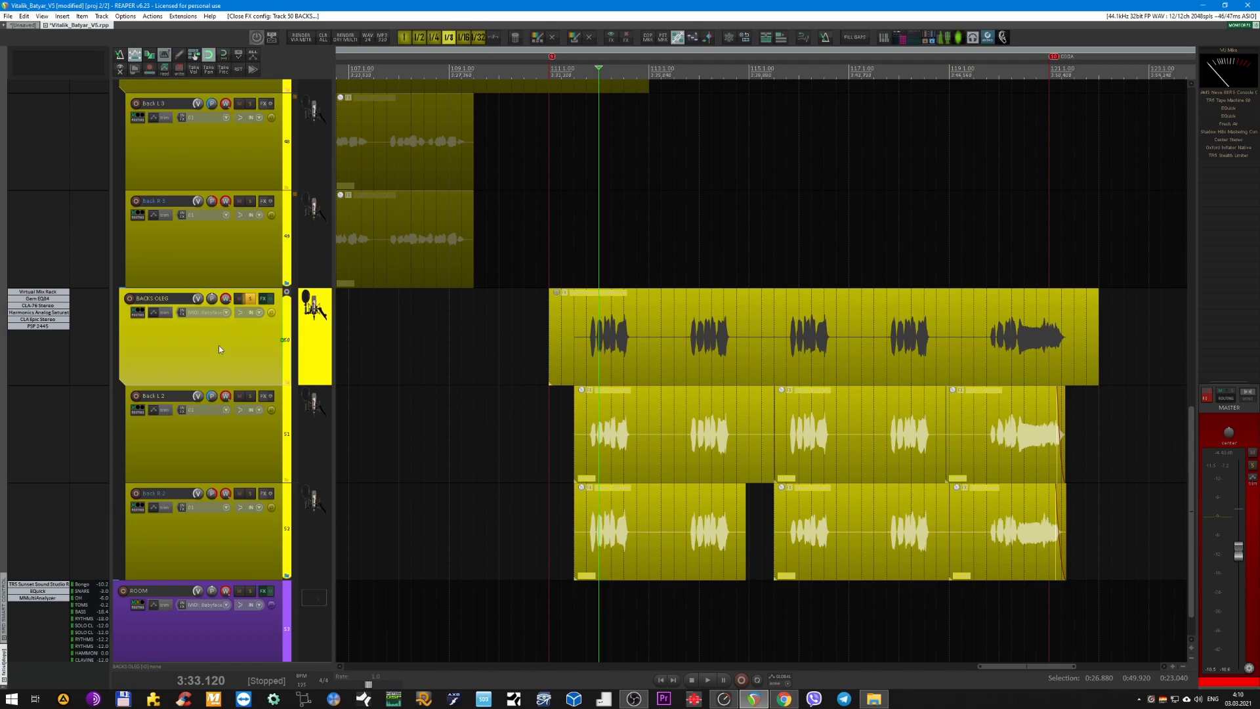
pyautogui.click(43, 327)
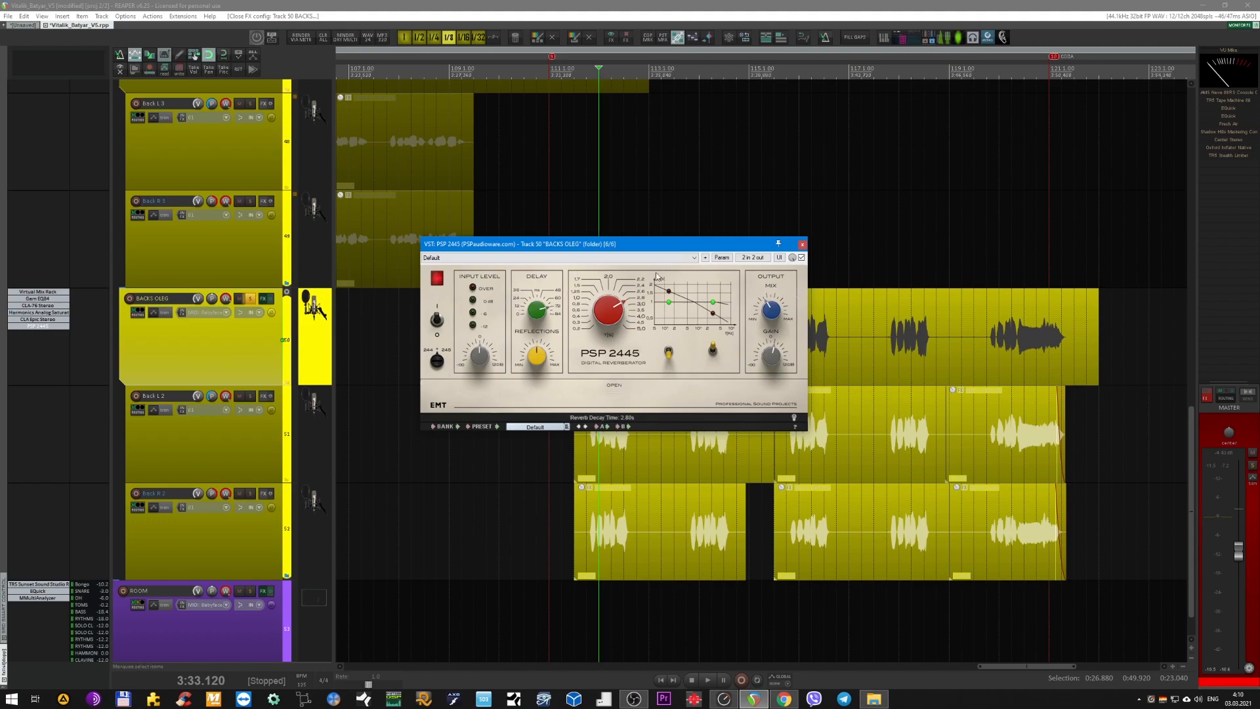
pyautogui.click(802, 246)
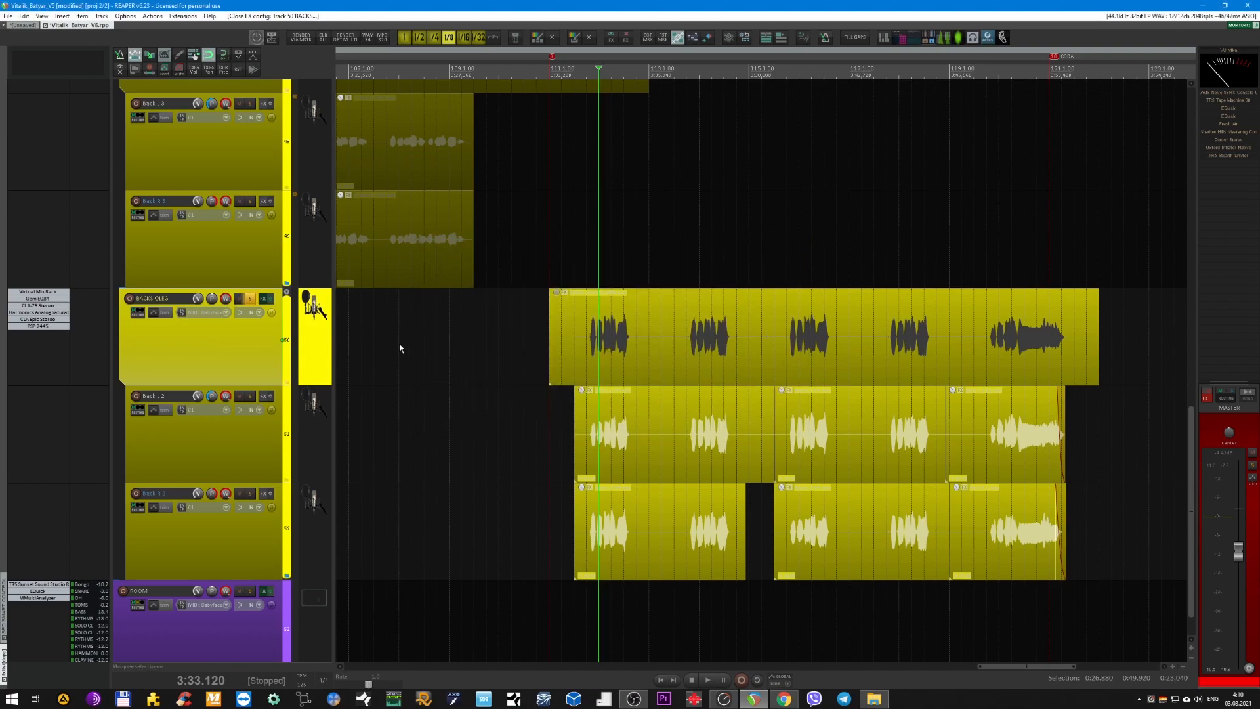
# Switch the solo from folder track 50 to the VOCAL folder track and audition it with a short playback.
pyautogui.scroll(8, 400, 348)
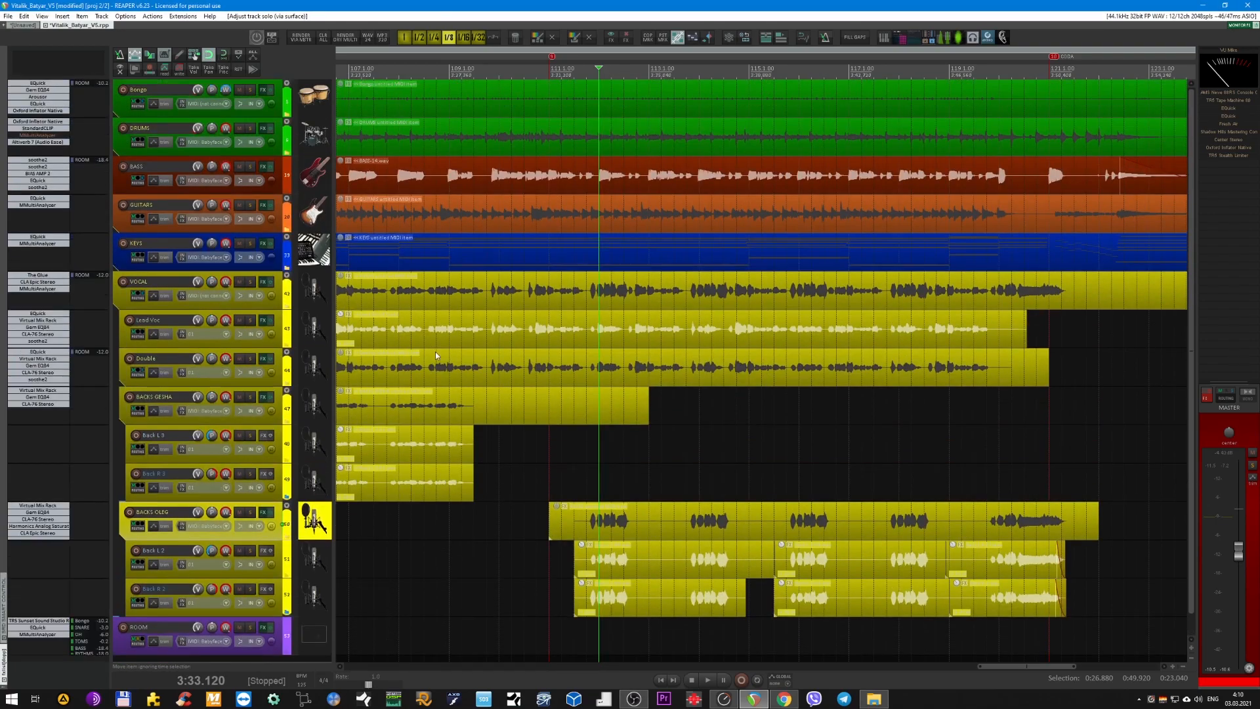
pyautogui.click(277, 293)
pyautogui.press('F6')
pyautogui.scroll(4, 422, 299)
pyautogui.scroll(4, 405, 304)
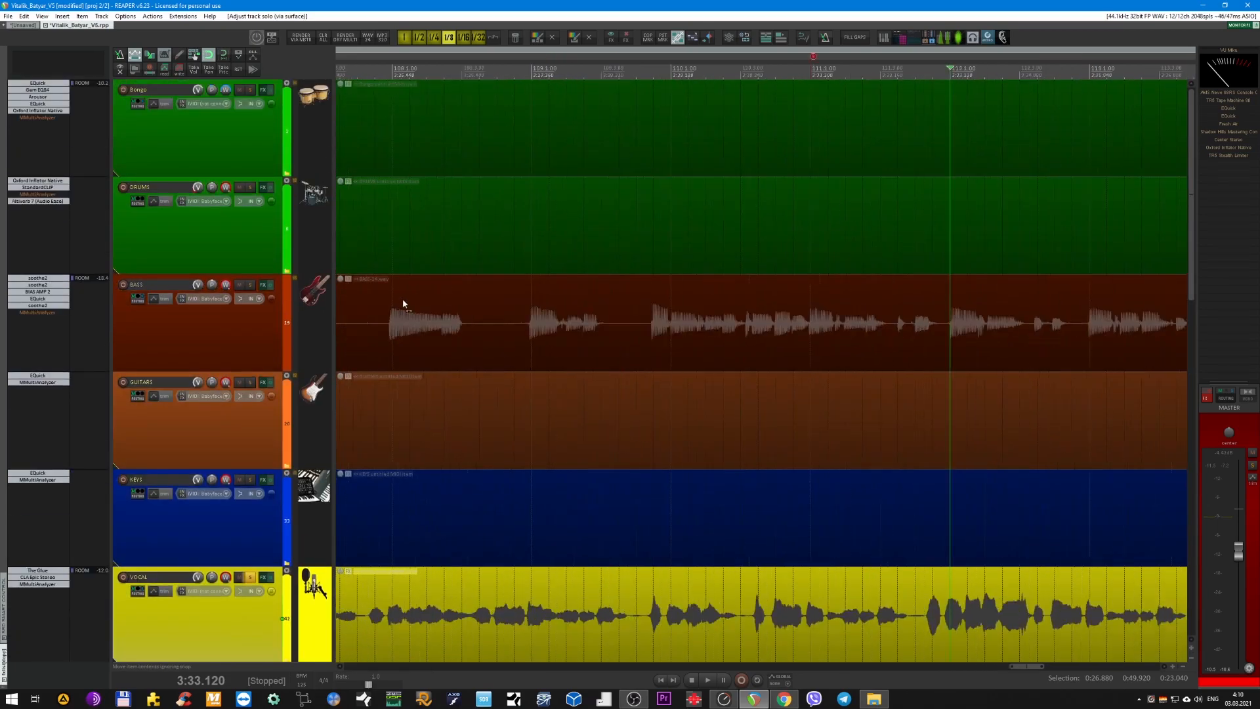
pyautogui.scroll(4, 405, 305)
pyautogui.scroll(-7, 422, 340)
pyautogui.scroll(3, 460, 267)
pyautogui.press('space')
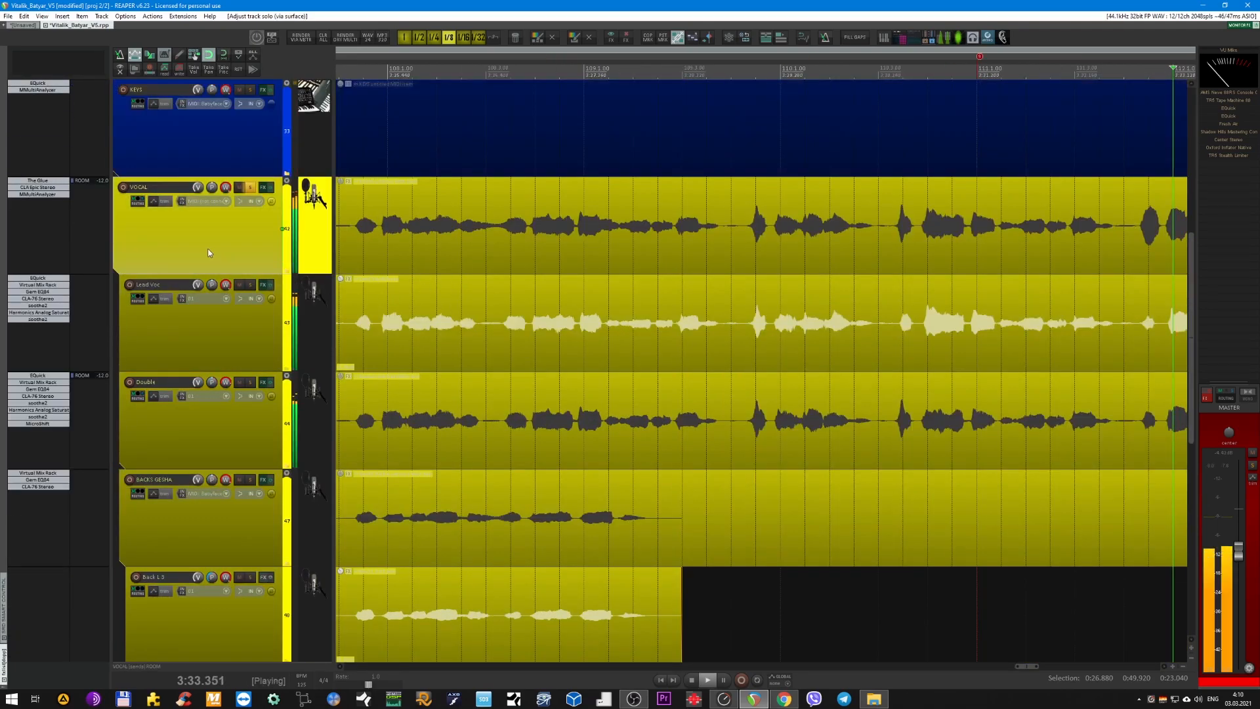
pyautogui.press('space')
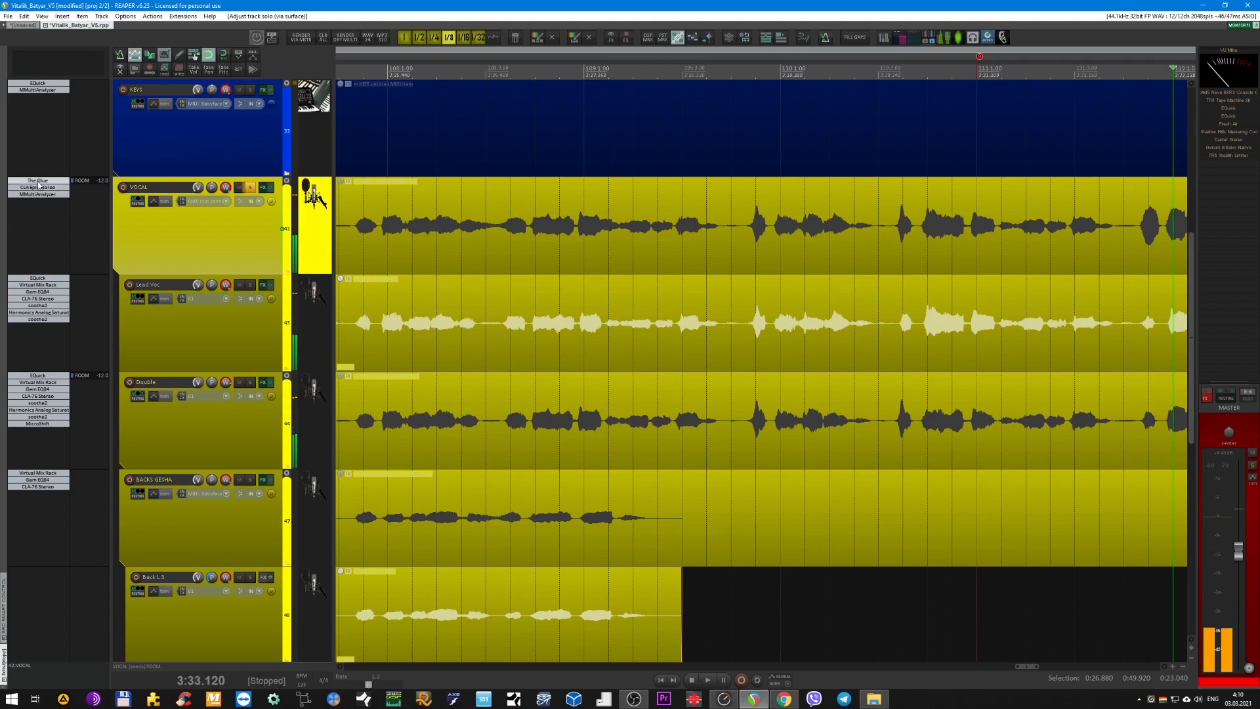
# Open The Glue on the VOCAL folder for a short playback, and bypass The Glue, CLA Epic Stereo and MMultiAnalyzer.
pyautogui.click(38, 181)
pyautogui.press('space')
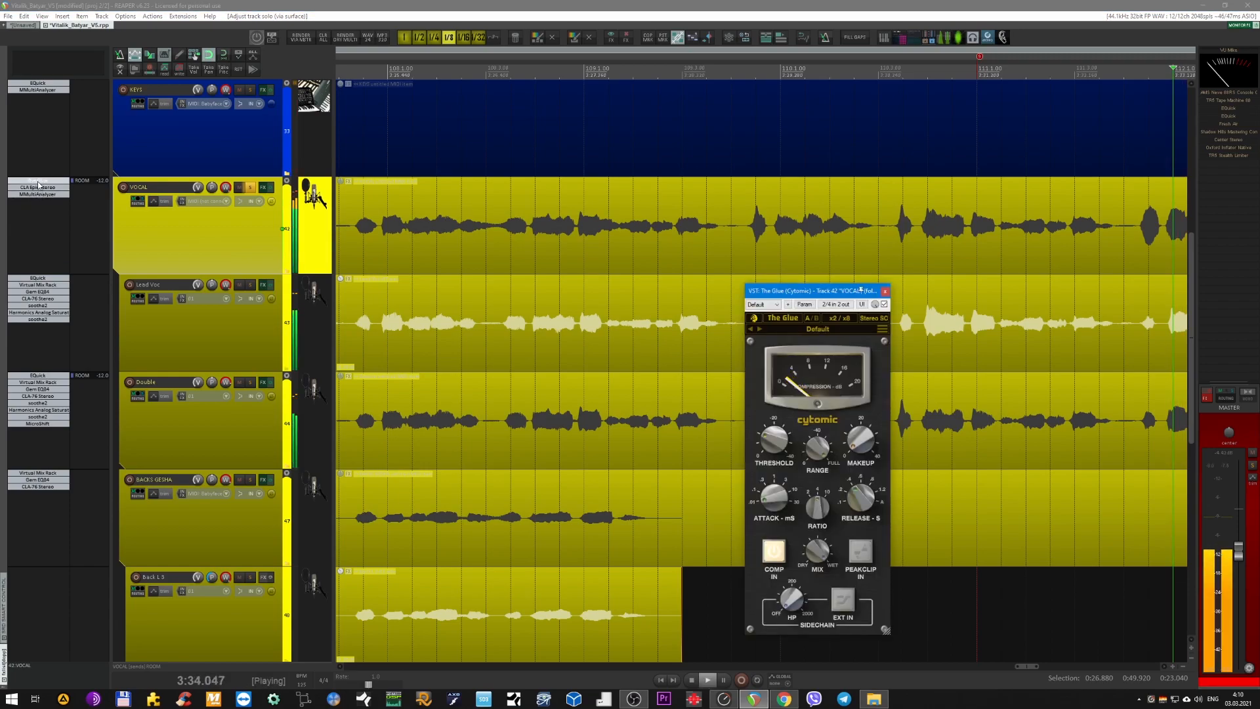
pyautogui.press('space')
pyautogui.keyDown('shift'); pyautogui.click(43, 195); pyautogui.keyUp('shift')
pyautogui.keyDown('shift'); pyautogui.click(40, 188); pyautogui.keyUp('shift')
pyautogui.keyDown('shift'); pyautogui.click(37, 182); pyautogui.keyUp('shift')
# Play the VOCAL folder unprocessed, re-enable The Glue during playback, and close its window once stopped.
pyautogui.press('space')
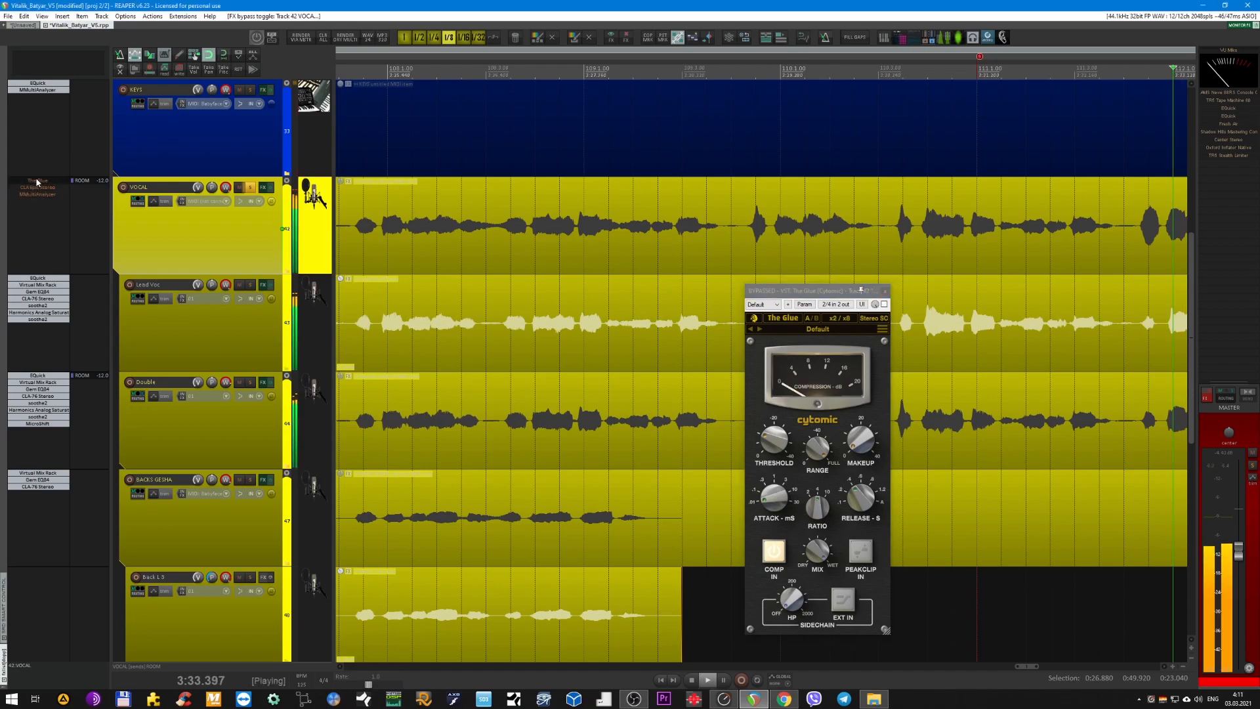
pyautogui.keyDown('shift'); pyautogui.click(38, 185); pyautogui.keyUp('shift')
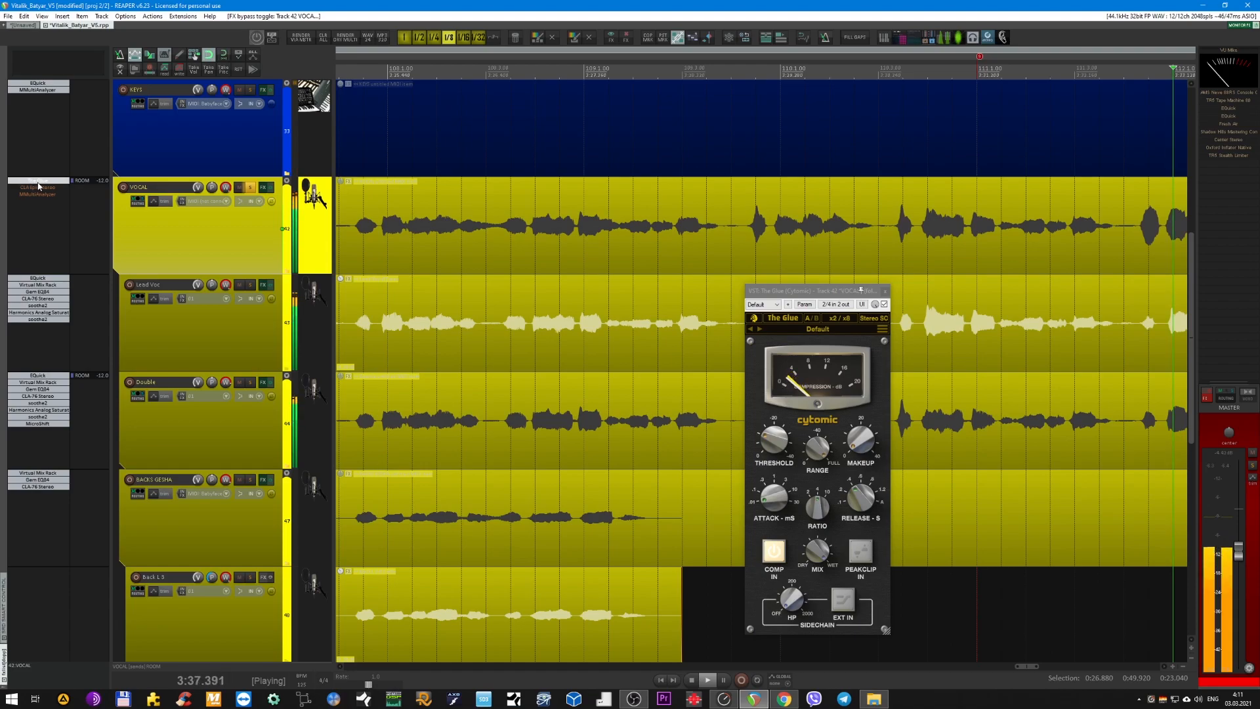
pyautogui.press('space')
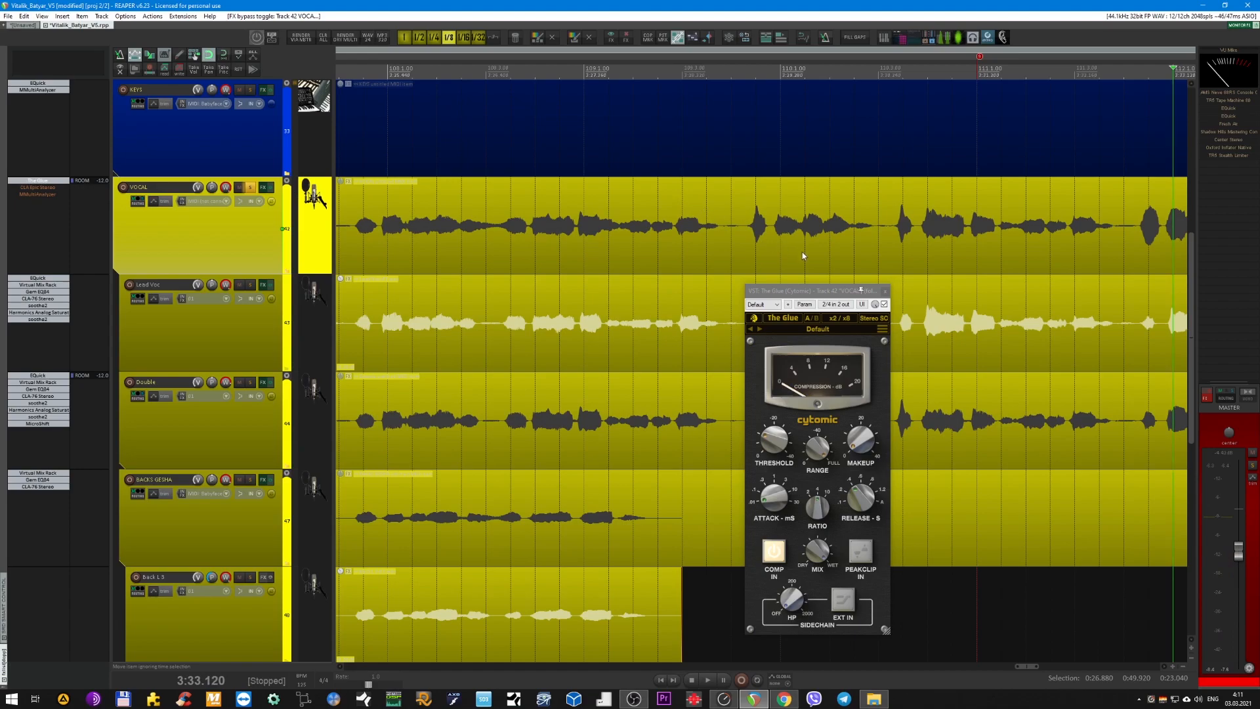
pyautogui.click(885, 291)
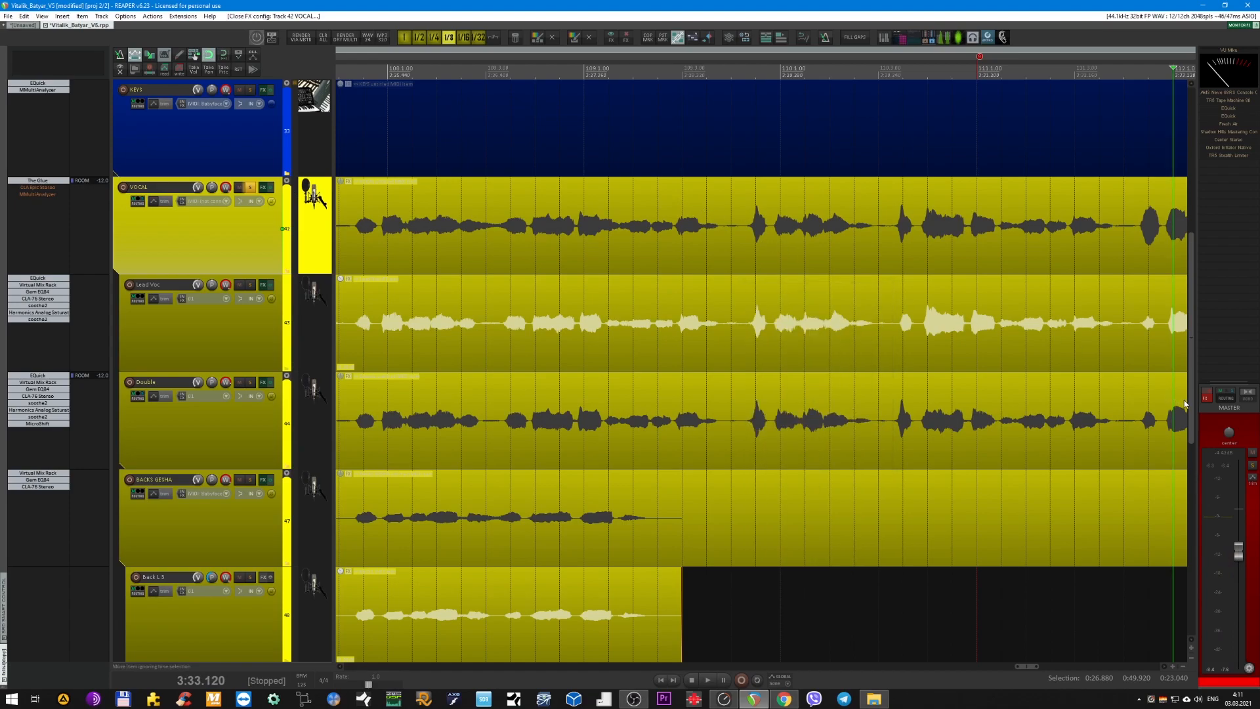
# Re-enable and open CLA Epic Stereo on the VOCAL folder, and compare it bypassed and active during playback.
pyautogui.click(1215, 441)
pyautogui.click(199, 231)
pyautogui.keyDown('ctrl'); pyautogui.click(40, 187); pyautogui.keyUp('ctrl')
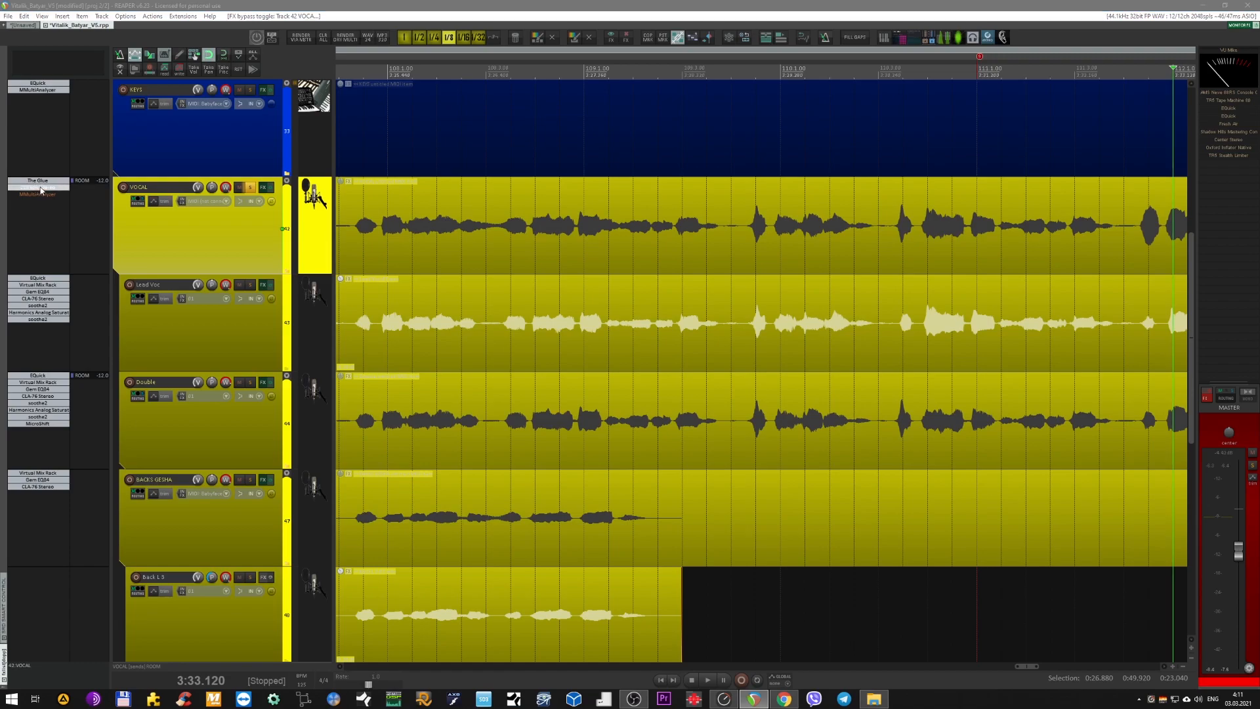
pyautogui.press('space')
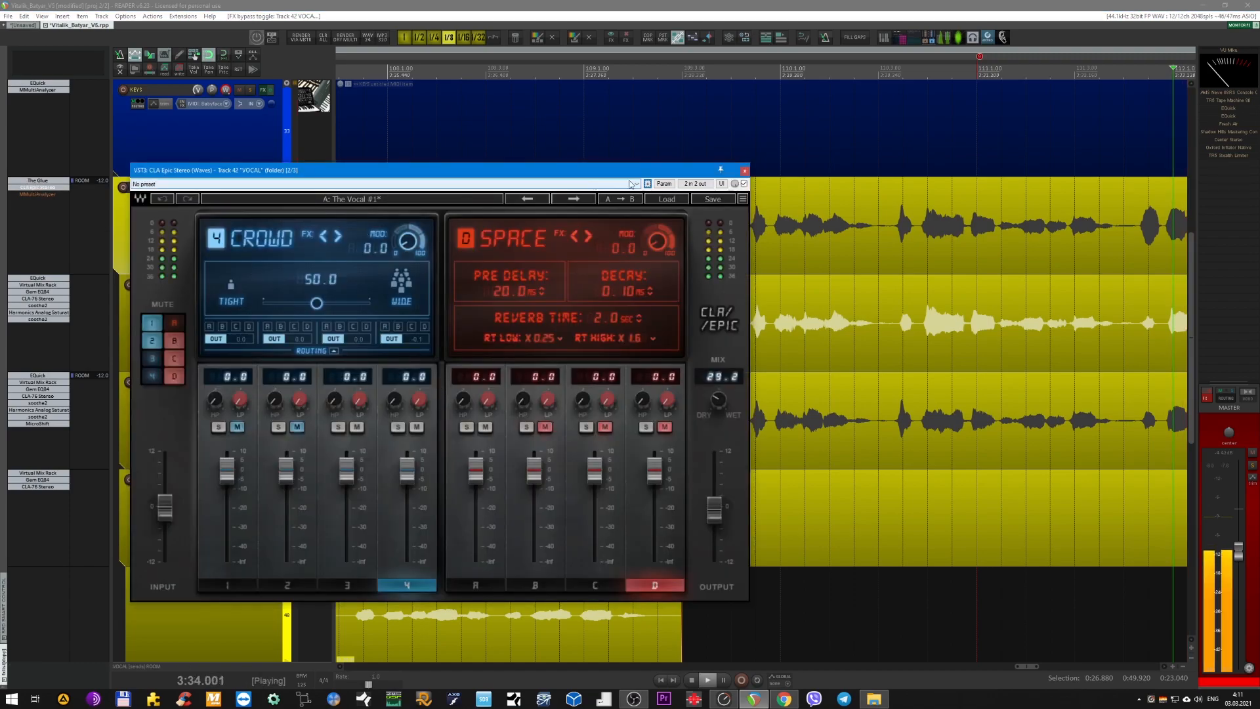
pyautogui.click(744, 184)
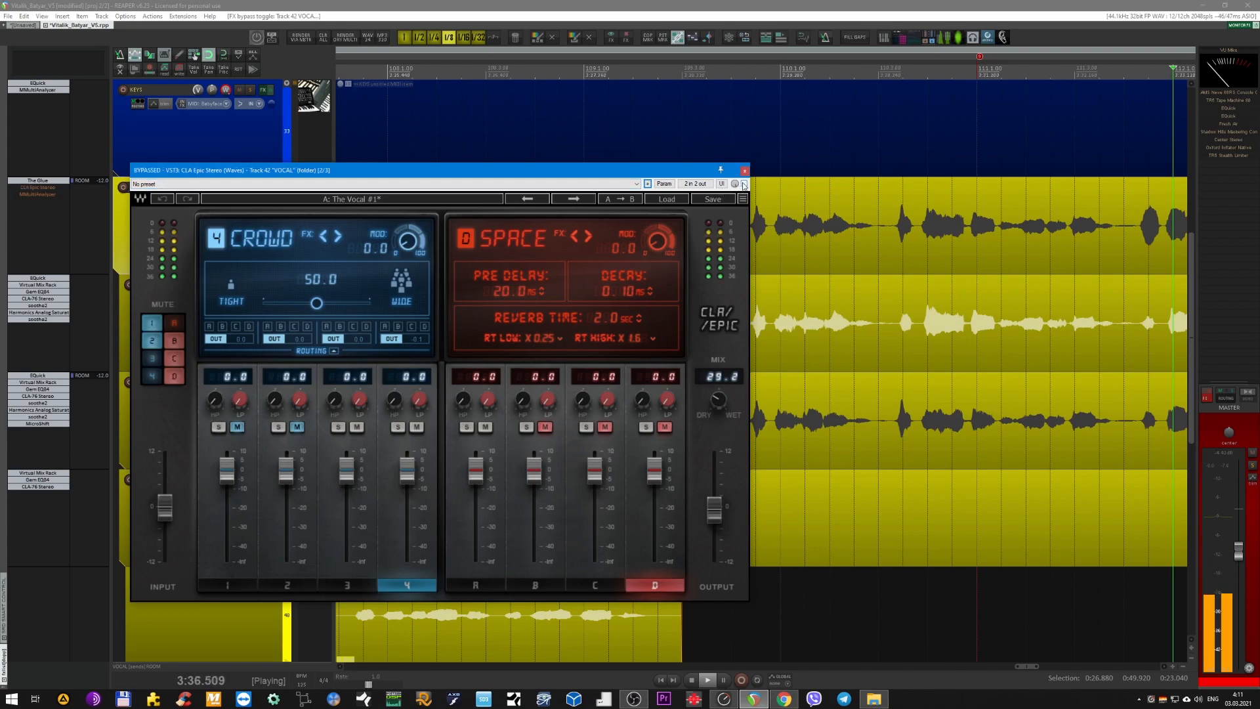
pyautogui.click(744, 184)
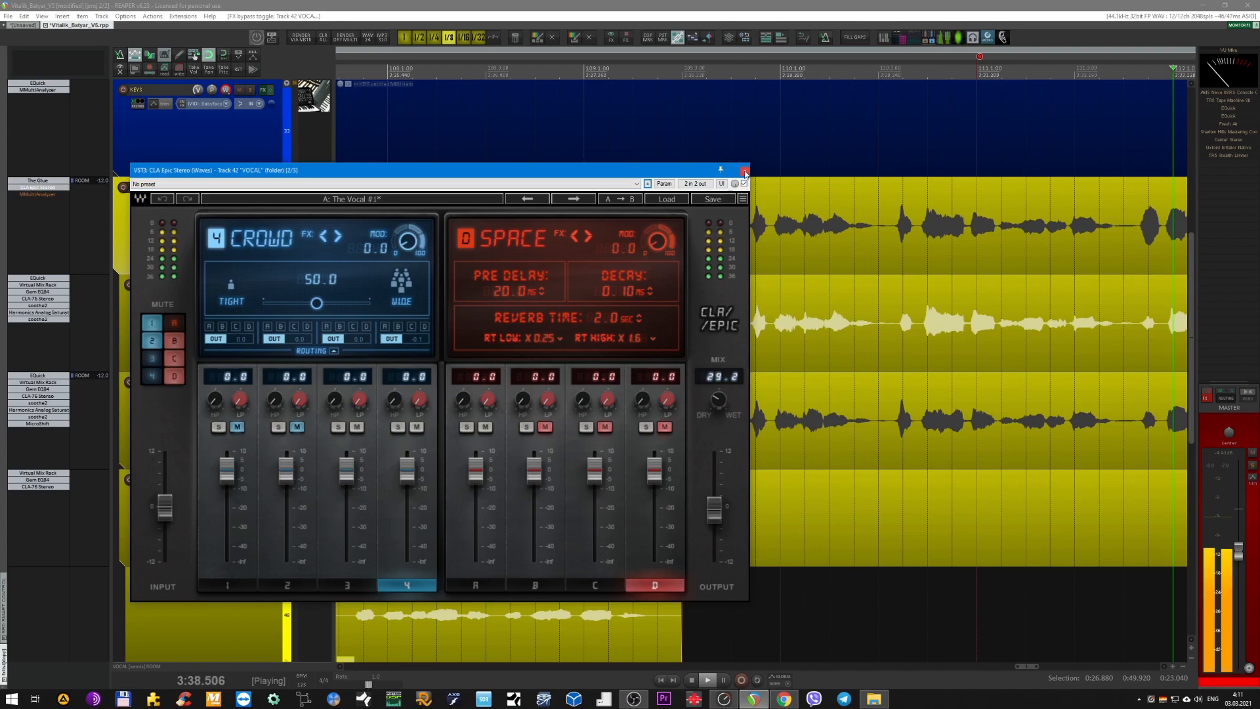
pyautogui.press('space')
pyautogui.click(744, 171)
# Enable MMultiAnalyzer on the VOCAL folder to view its spectrum, and bypass it again with its window closed.
pyautogui.keyDown('shift'); pyautogui.click(56, 195); pyautogui.keyUp('shift')
pyautogui.click(56, 196)
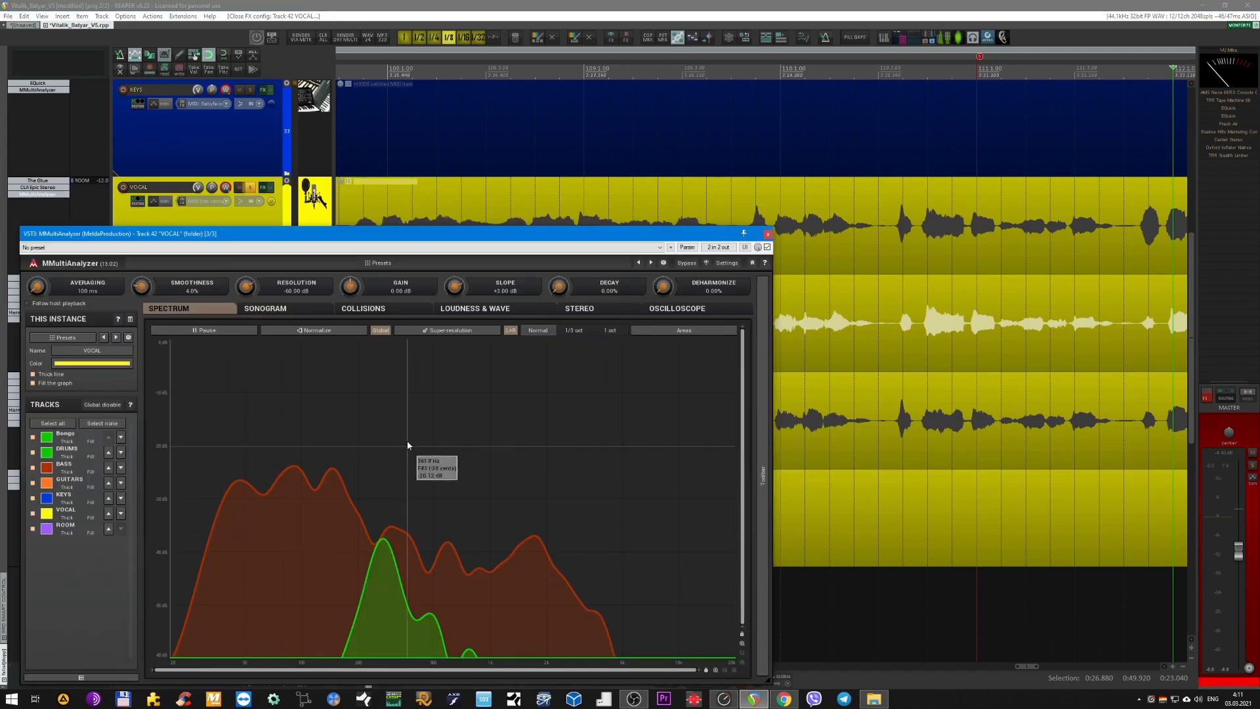
pyautogui.moveTo(406, 234); pyautogui.dragTo(391, 73)
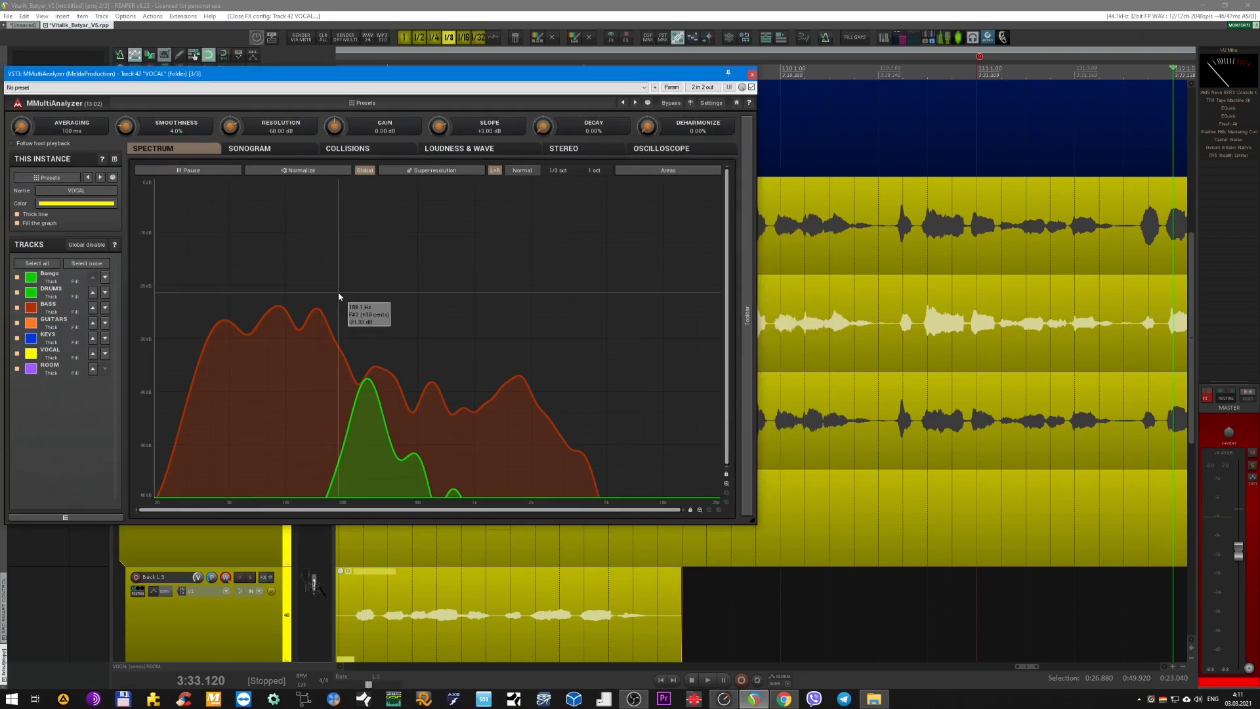
pyautogui.moveTo(693, 74); pyautogui.dragTo(1028, 9)
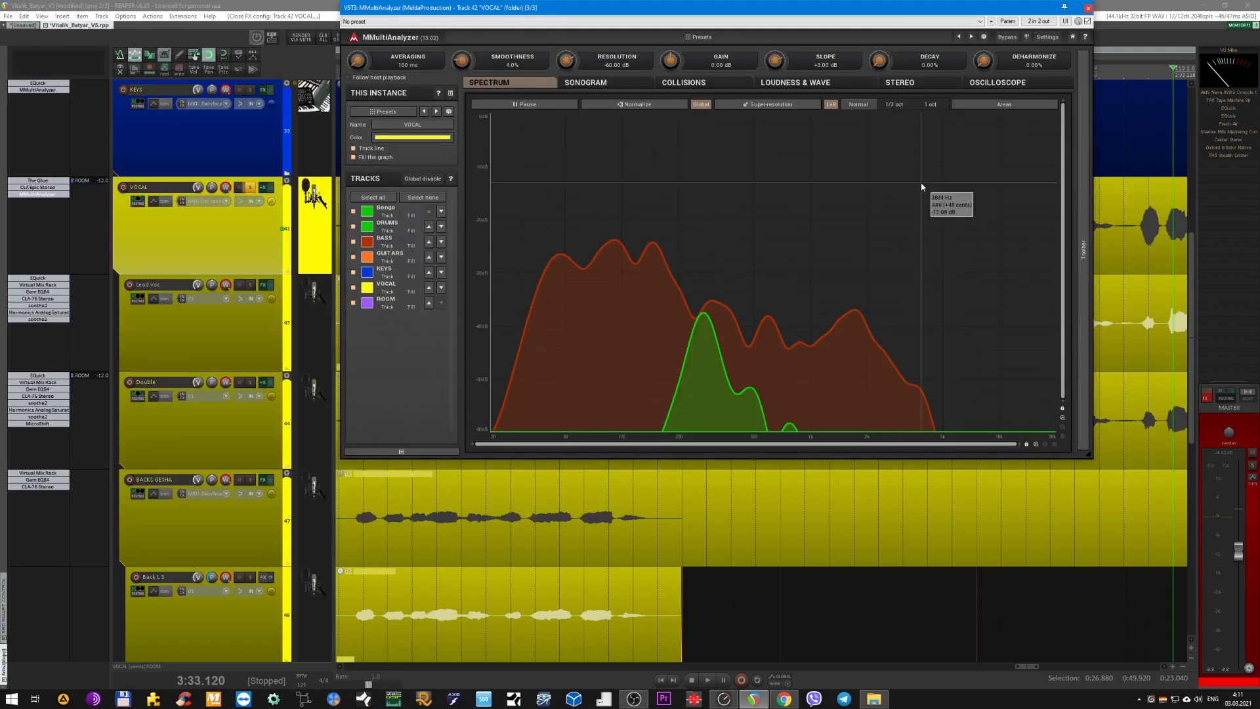
pyautogui.press('Escape')
pyautogui.keyDown('shift'); pyautogui.click(32, 196); pyautogui.keyUp('shift')
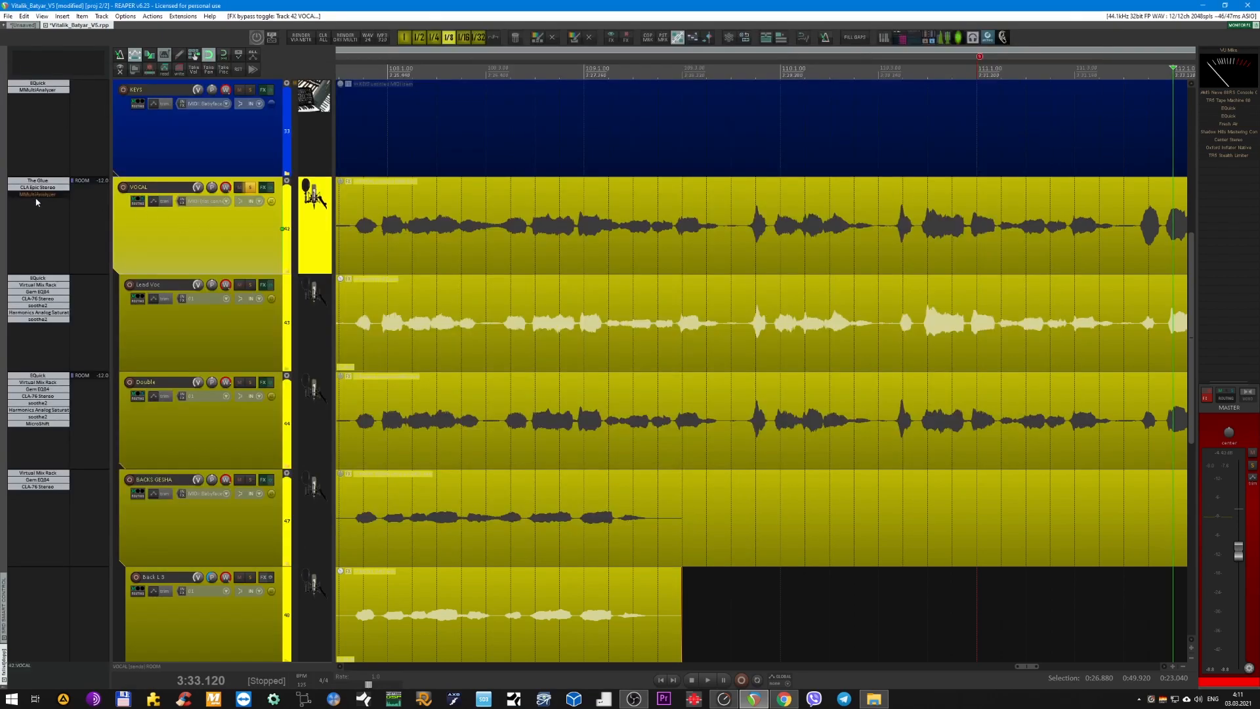
# Collapse the VOCAL folder and switch the solo to the ROOM track with playback running.
pyautogui.scroll(-1, 282, 237)
pyautogui.doubleClick(270, 246)
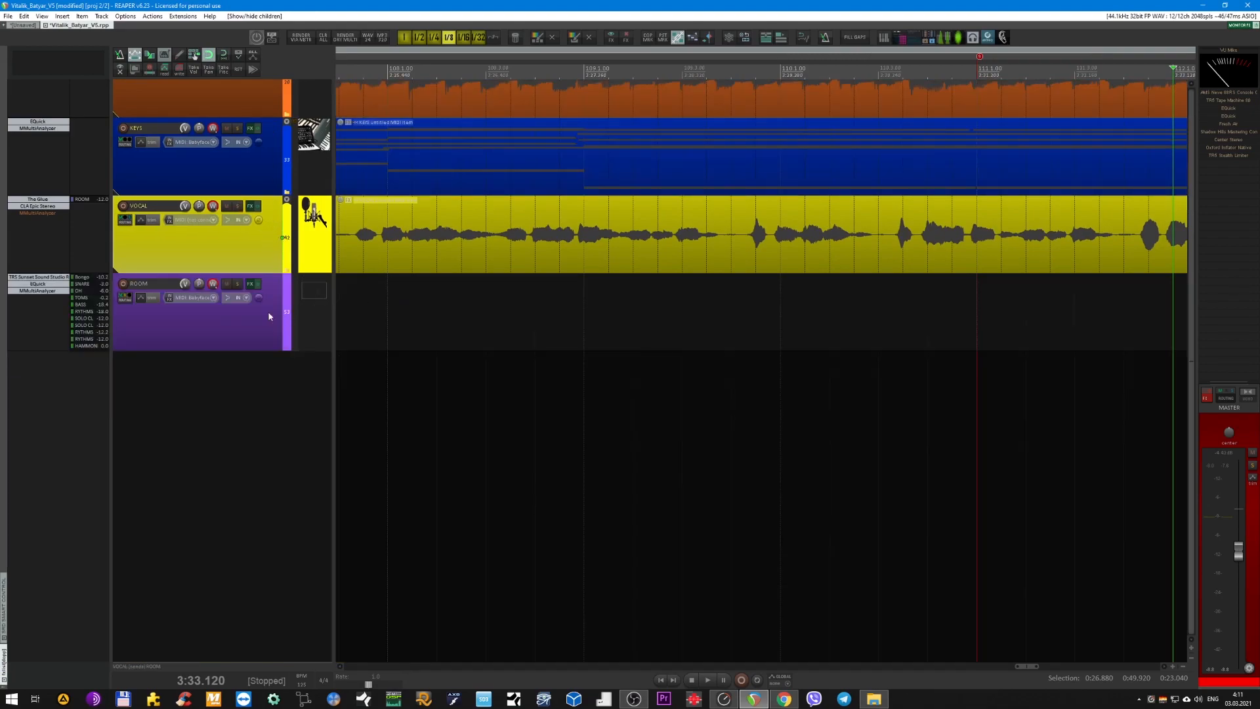
pyautogui.click(241, 338)
pyautogui.press('F6')
pyautogui.scroll(-9, 504, 299)
pyautogui.press('space')
pyautogui.hscroll(-3, 505, 299)
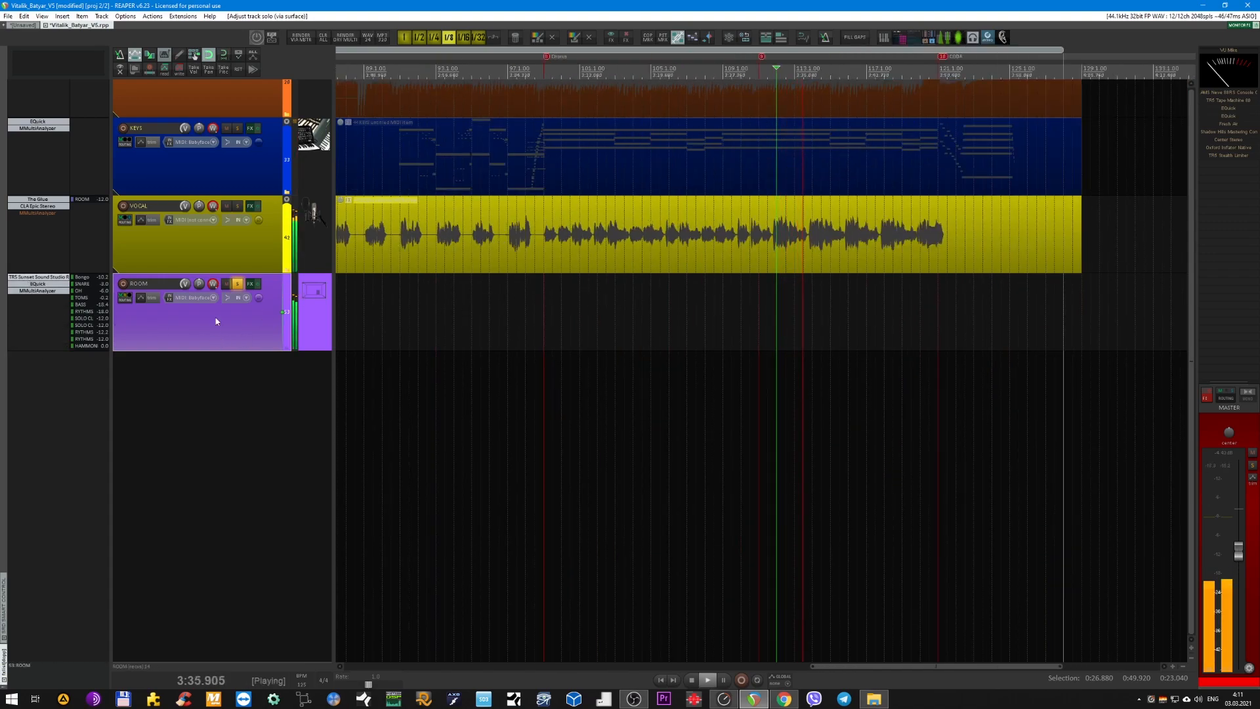
# View TR5 Sunset Sound Studio Reverb on the ROOM track during playback and close its window.
pyautogui.click(37, 277)
pyautogui.moveTo(680, 158); pyautogui.dragTo(663, 274)
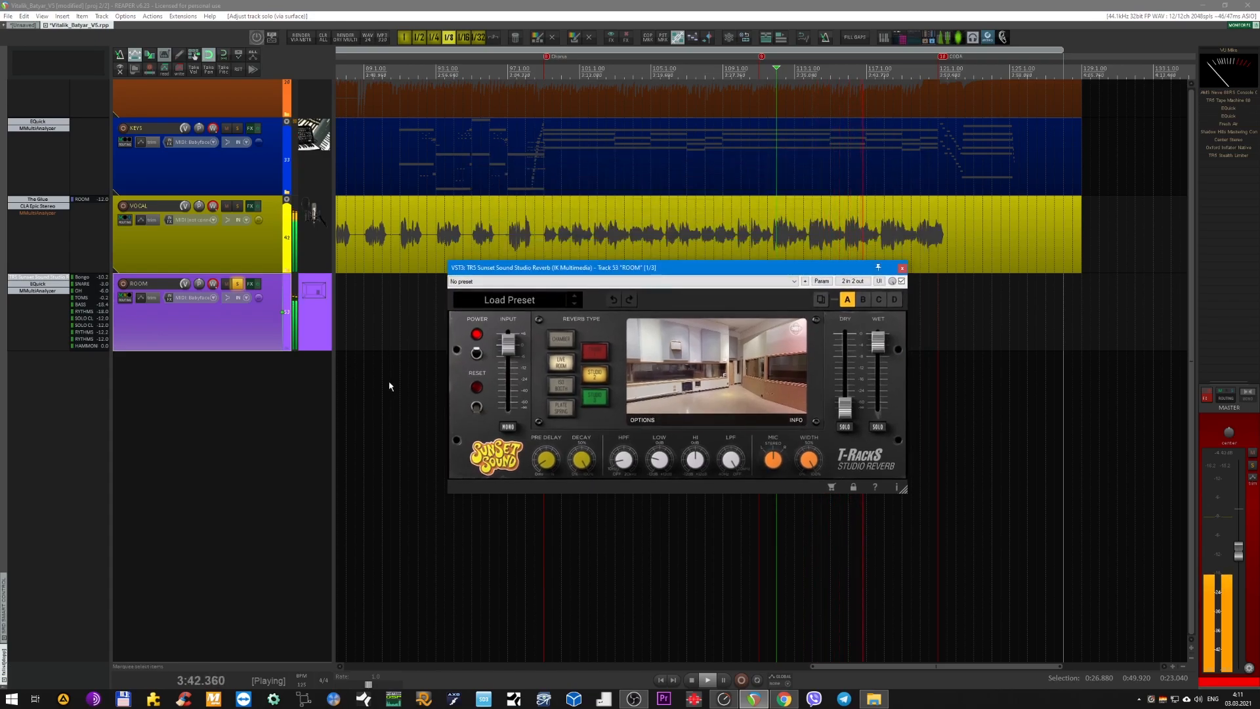
pyautogui.click(902, 269)
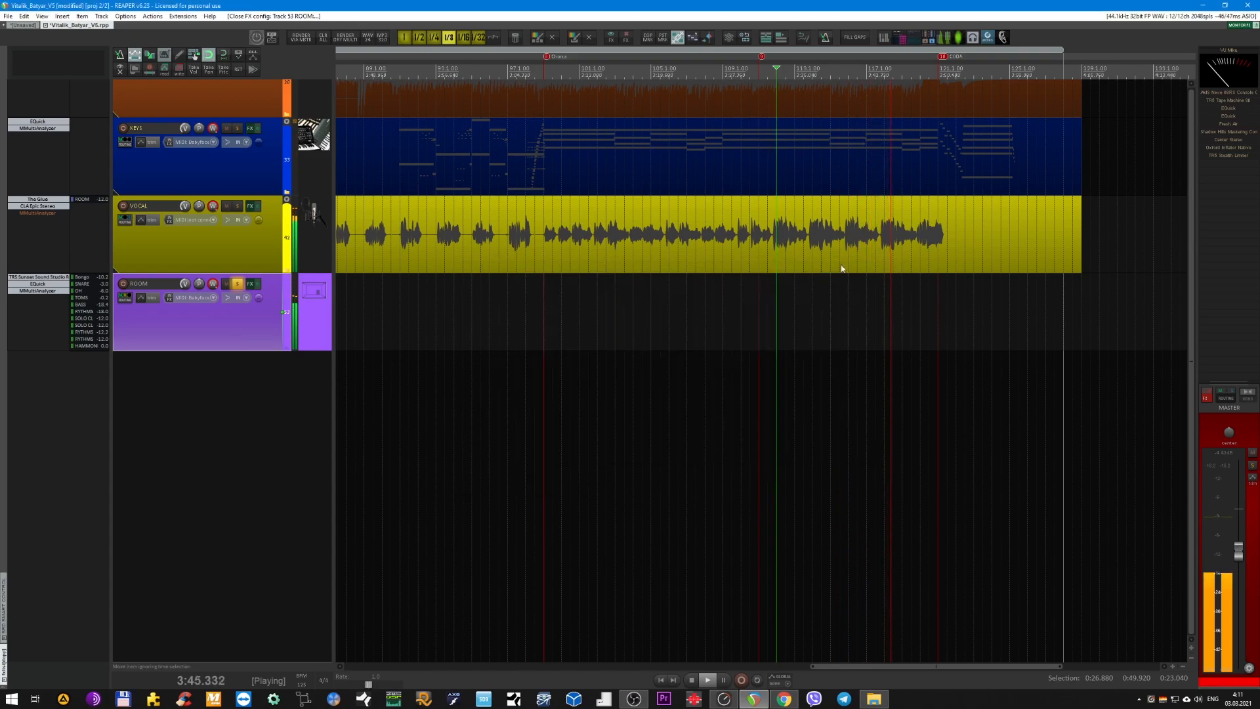
# Compare EQuick bypassed and active on the ROOM track during playback, and briefly view the track's MMultiAnalyzer.
pyautogui.click(63, 285)
pyautogui.click(558, 379)
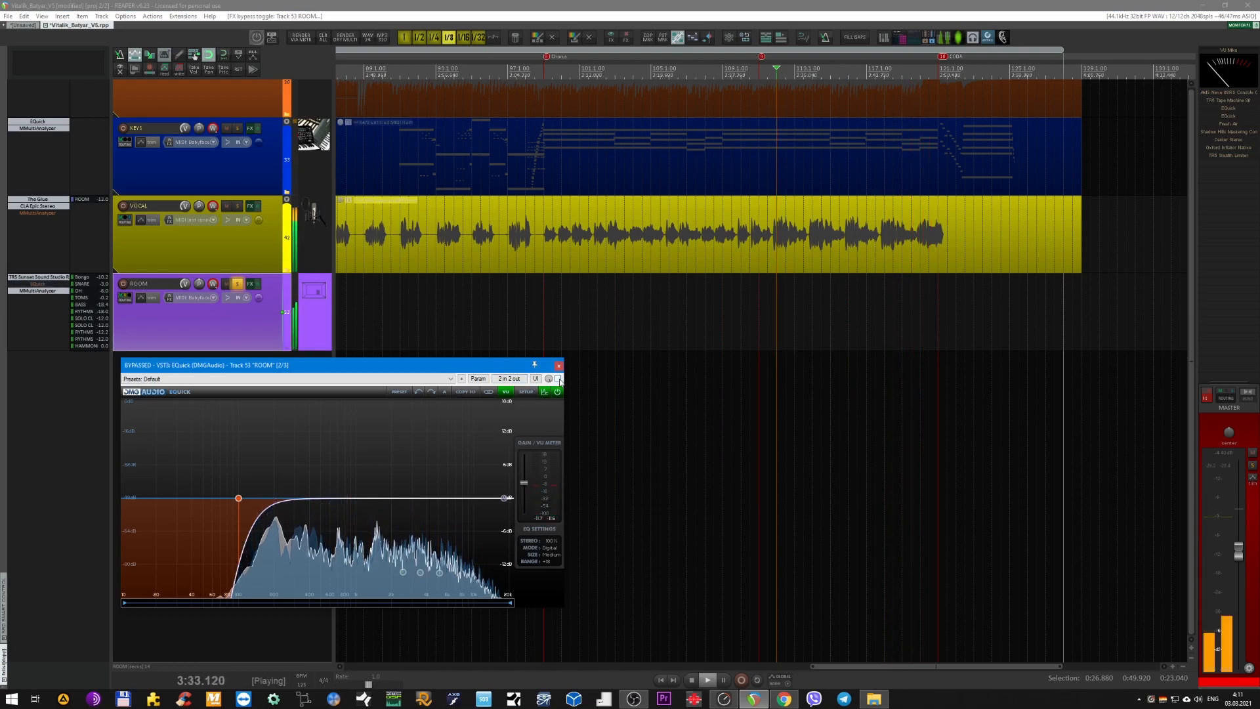
pyautogui.click(558, 379)
pyautogui.press('space')
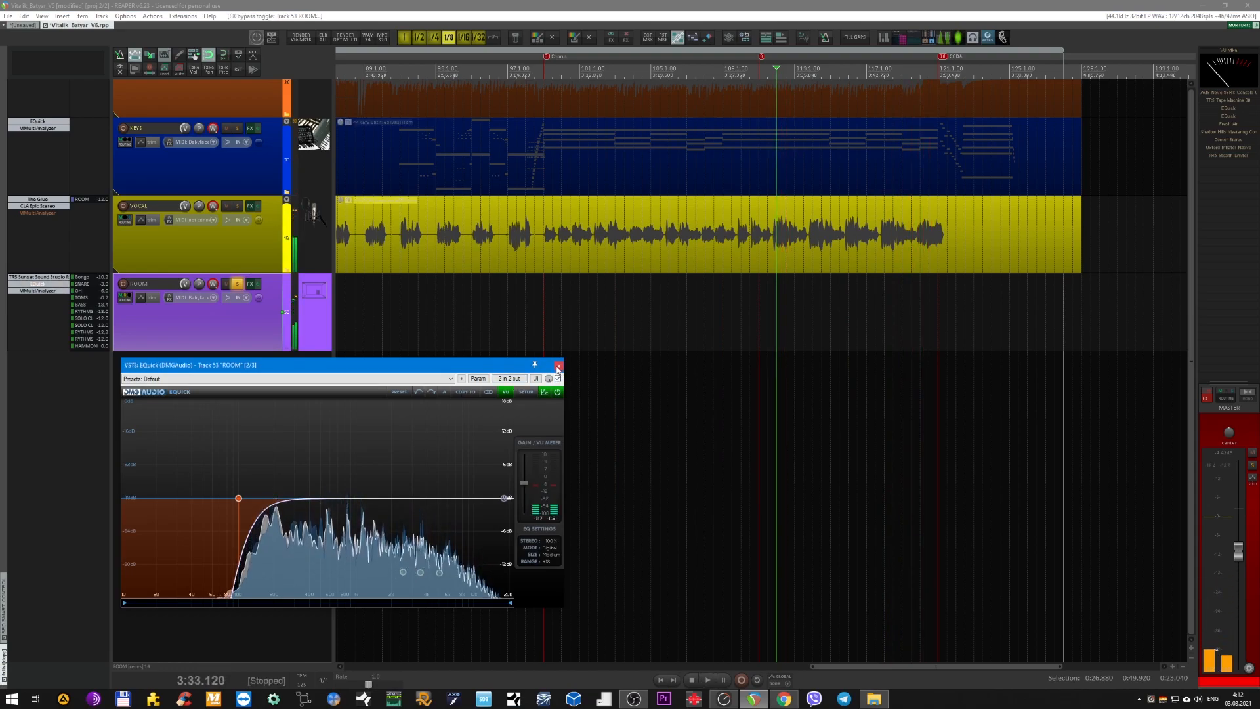
pyautogui.click(558, 366)
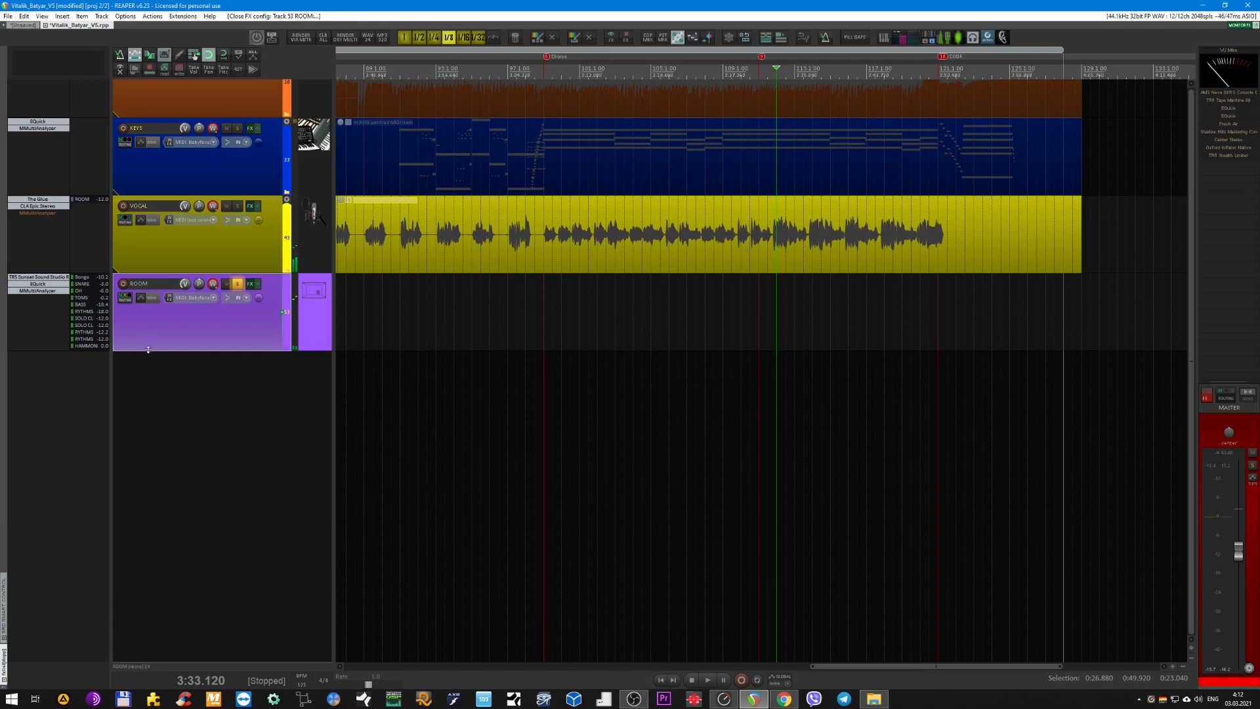
pyautogui.click(31, 294)
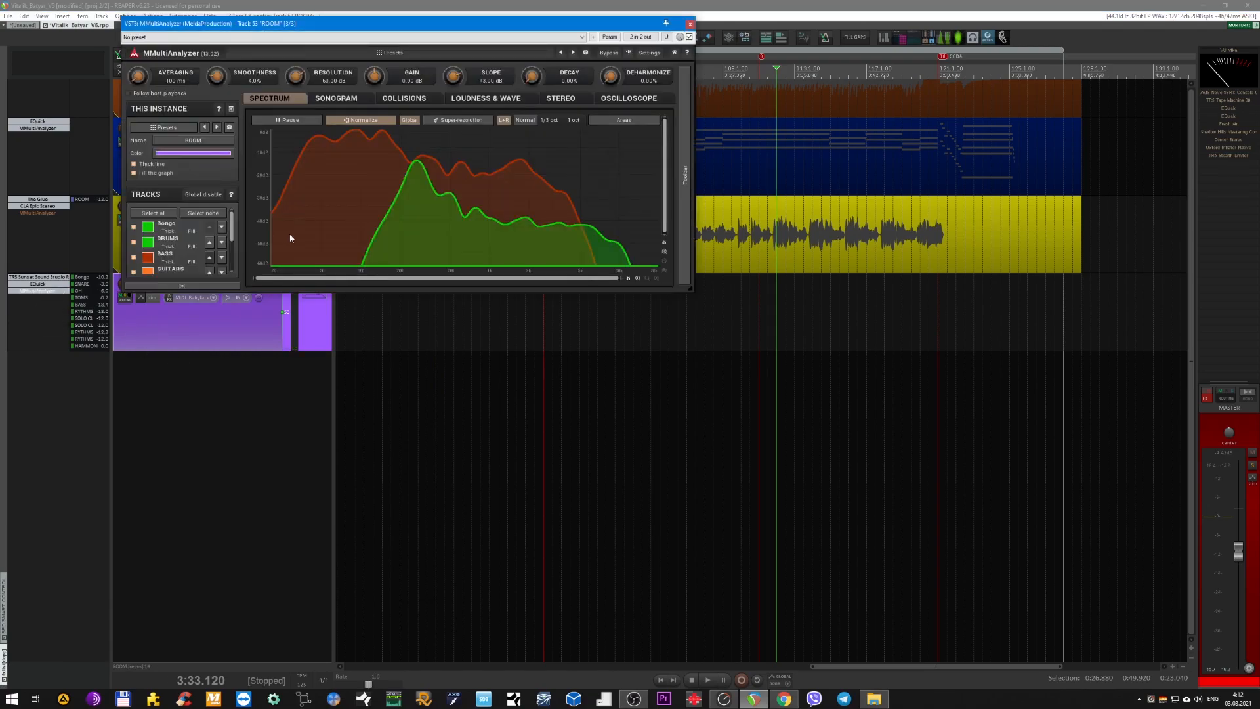
pyautogui.click(30, 291)
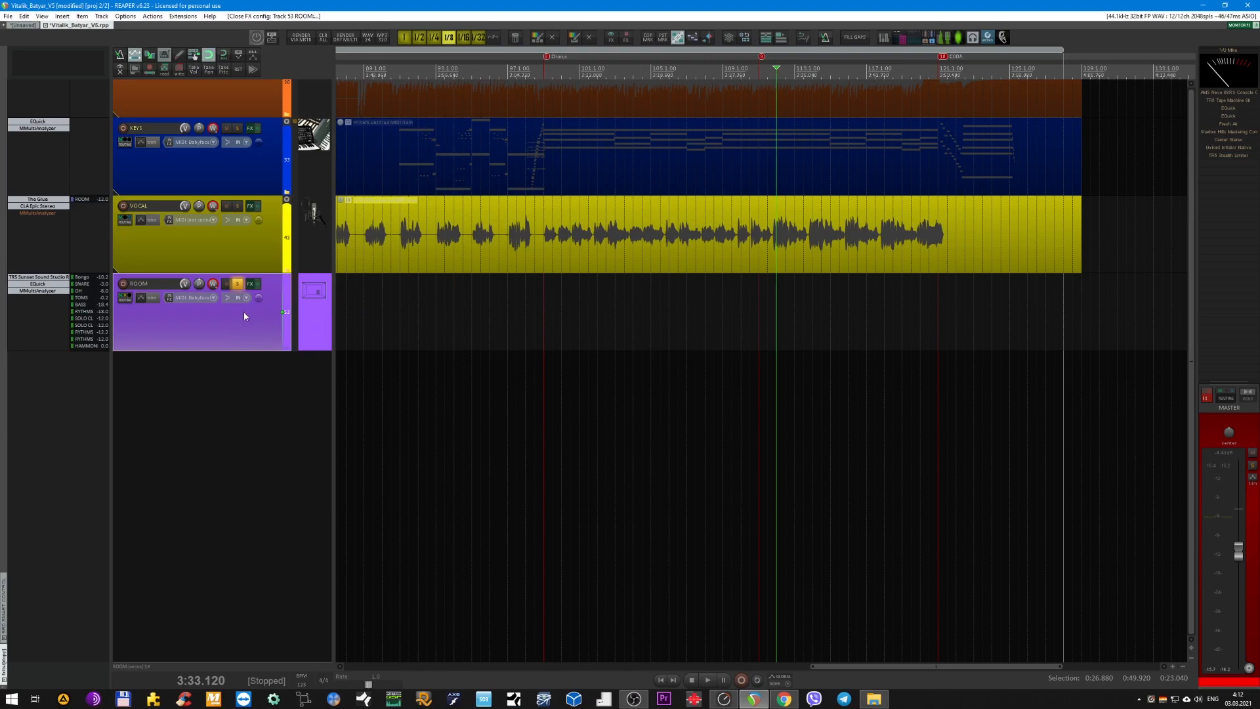
# Audition the soloed ROOM track with a short playback and turn off its solo.
pyautogui.scroll(2, 234, 320)
pyautogui.press('space')
pyautogui.scroll(-2, 484, 290)
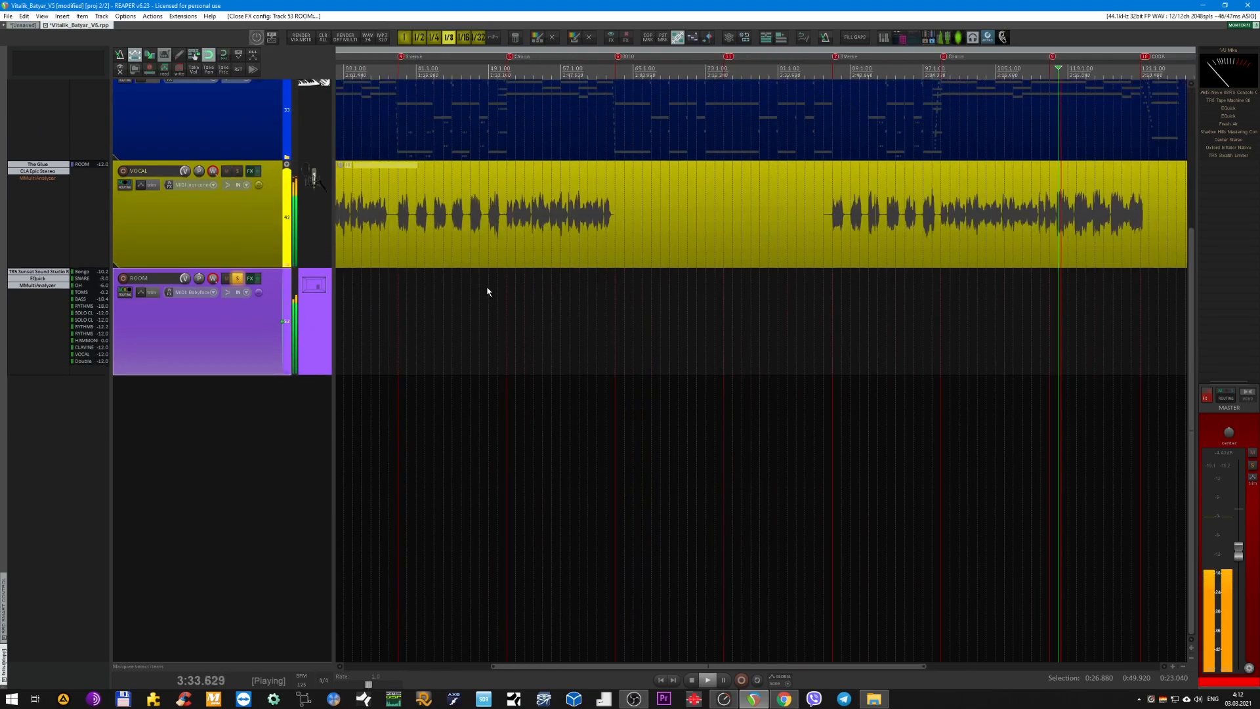
pyautogui.scroll(-2, 457, 249)
pyautogui.press('space')
pyautogui.scroll(-4, 239, 332)
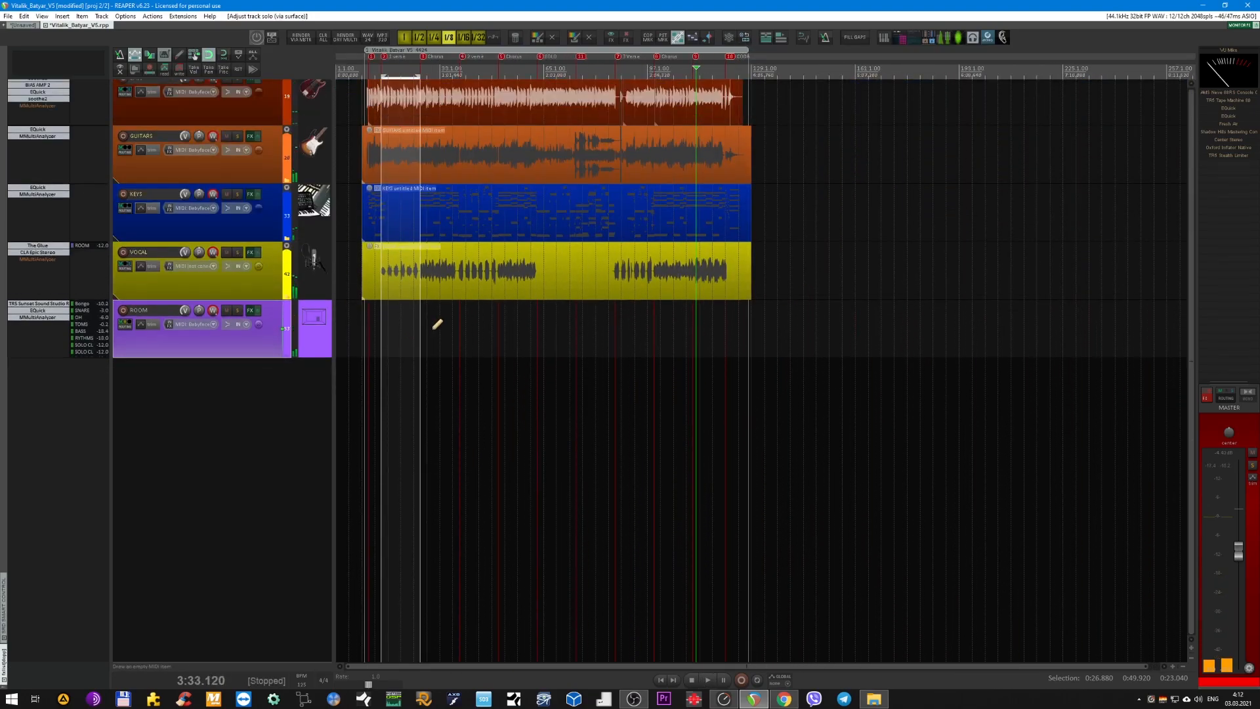
pyautogui.scroll(2, 422, 229)
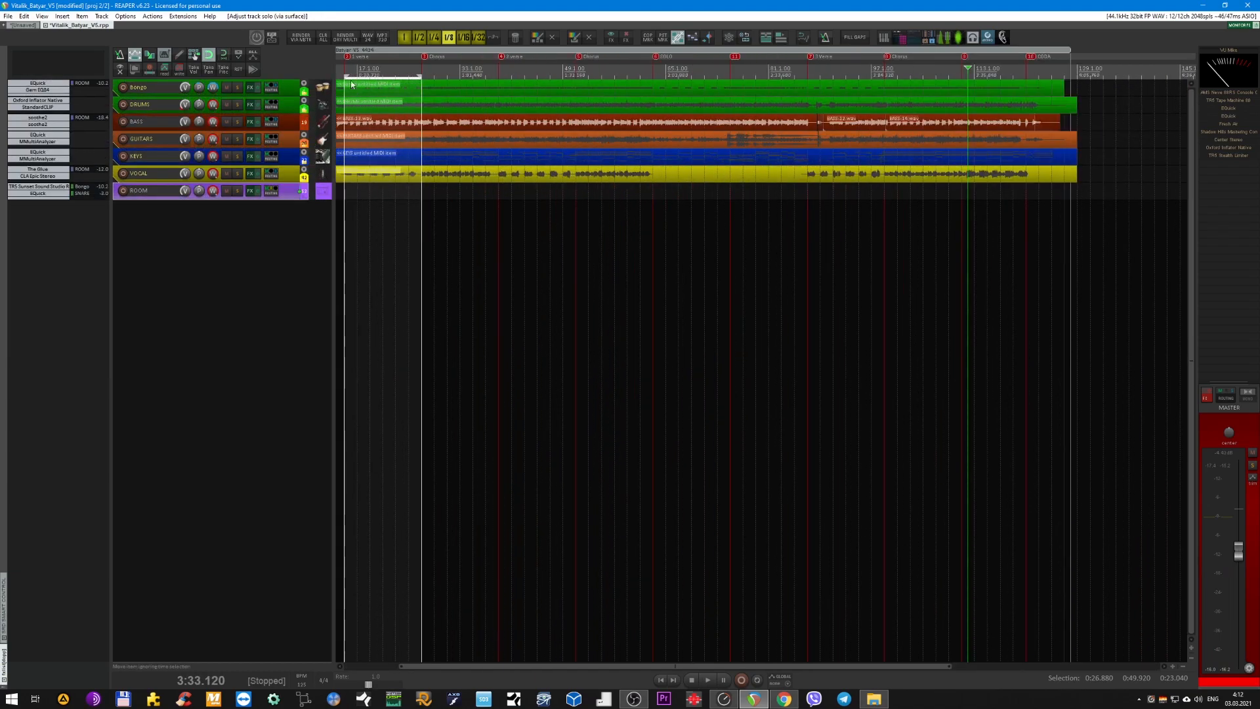
# Set the playback position at the start of the first-verse time selection, play it briefly, and enlarge the track heights.
pyautogui.hscroll(-2, 355, 86)
pyautogui.click(430, 73)
pyautogui.scroll(2, 441, 164)
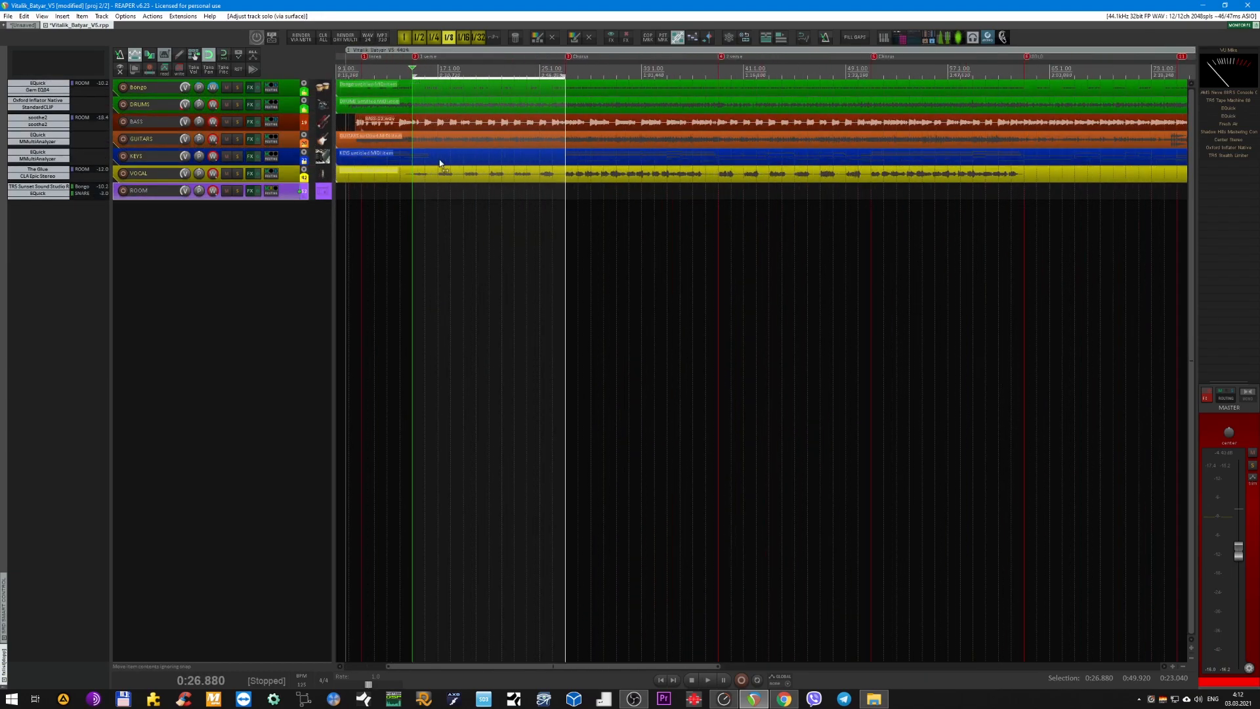
pyautogui.press('space')
pyautogui.press('space')
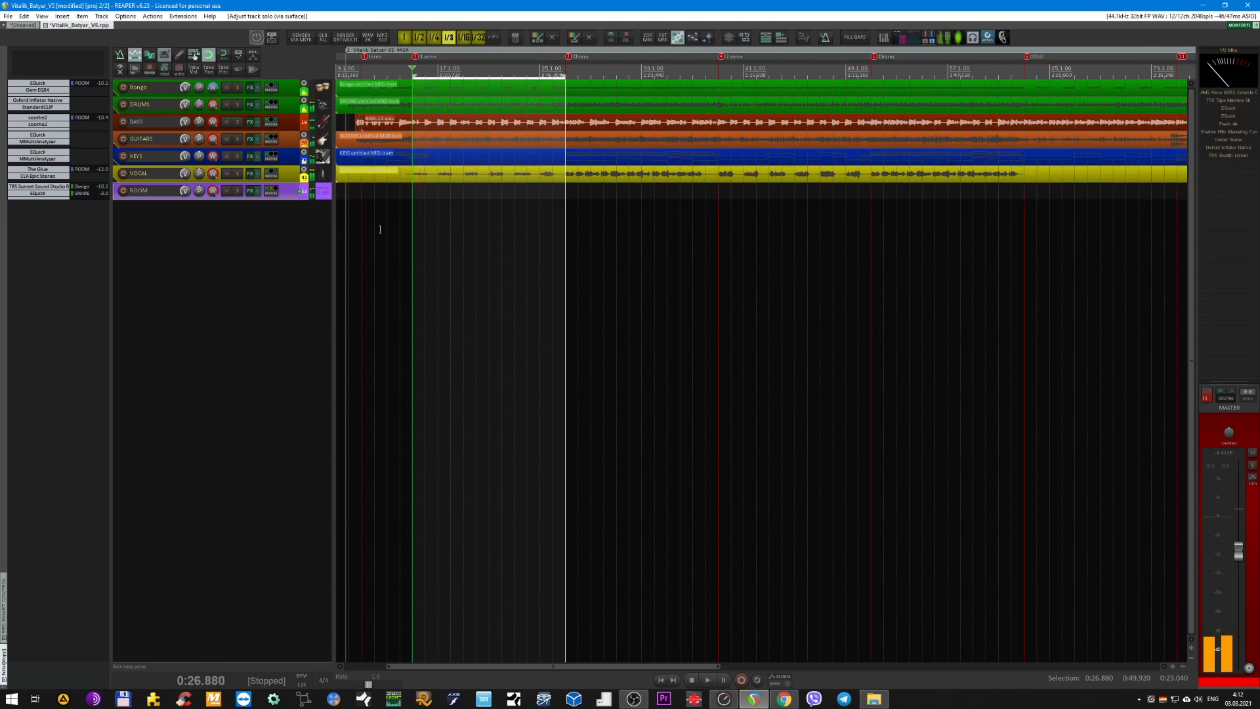
pyautogui.scroll(4, 403, 262)
pyautogui.scroll(3, 405, 266)
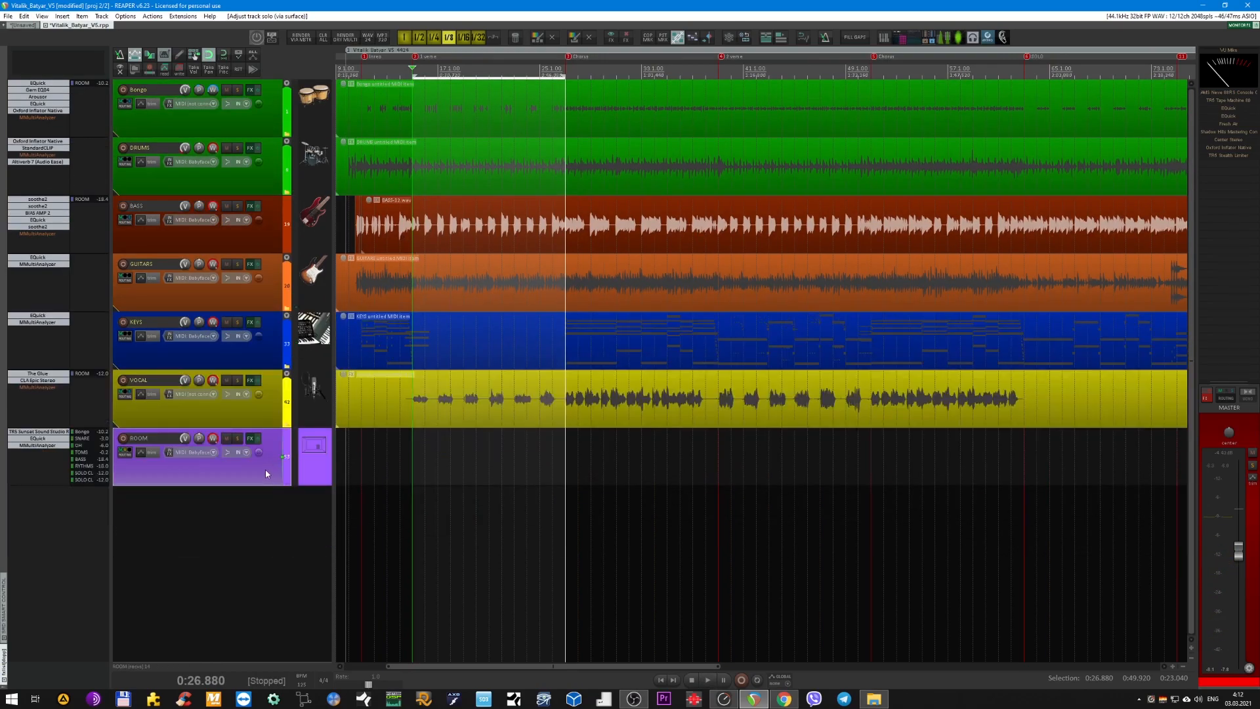
# Compare the full mix with the ROOM track muted and unmuted during playback of the first verse, leaving it unmuted.
pyautogui.click(226, 438)
pyautogui.press('space')
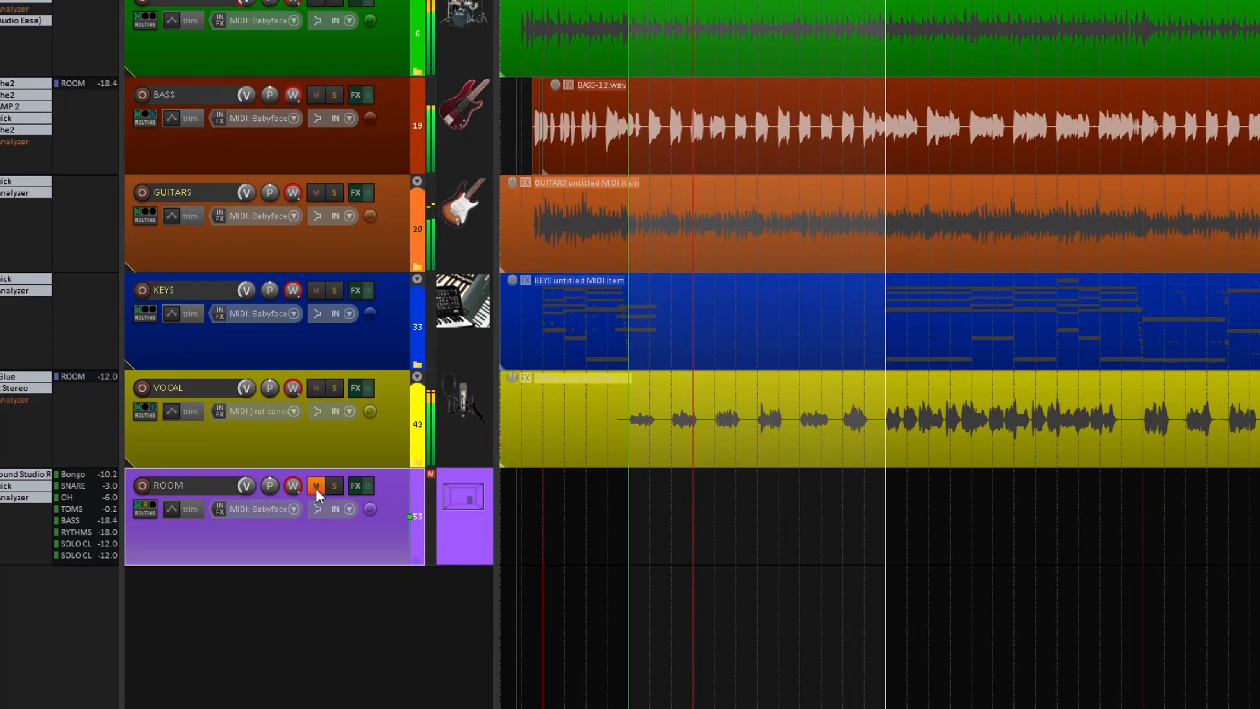
pyautogui.click(316, 489)
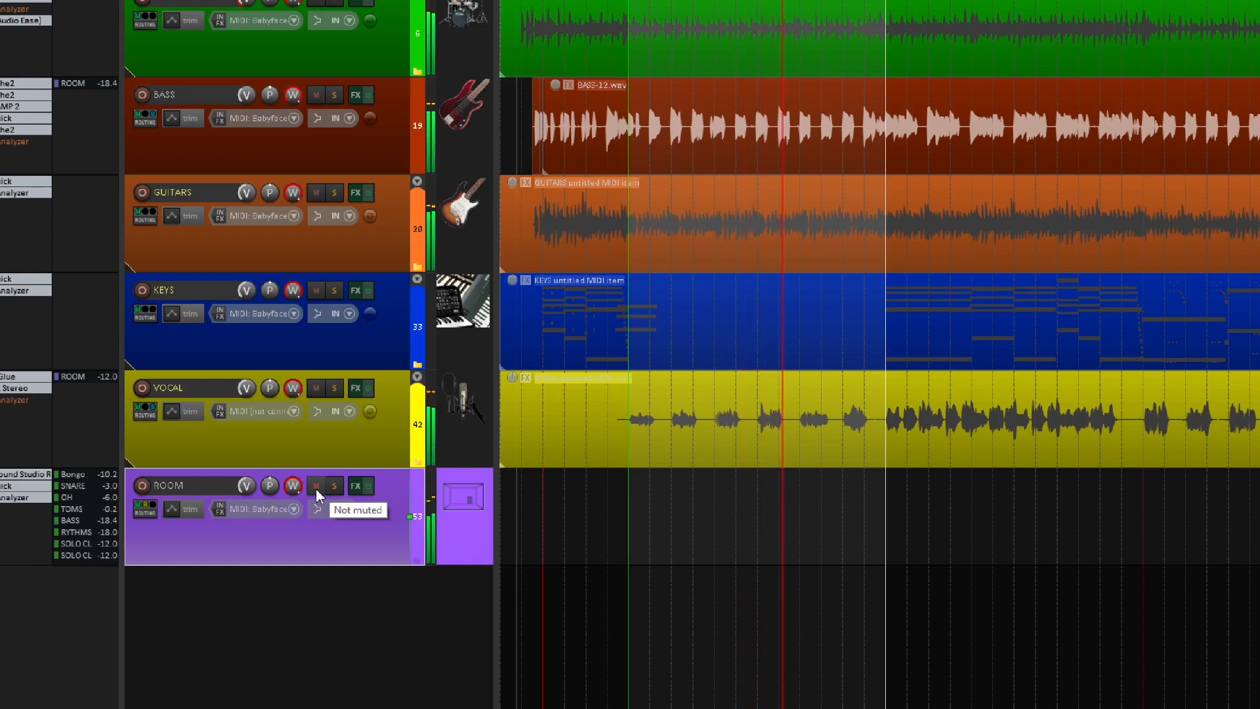
pyautogui.click(317, 489)
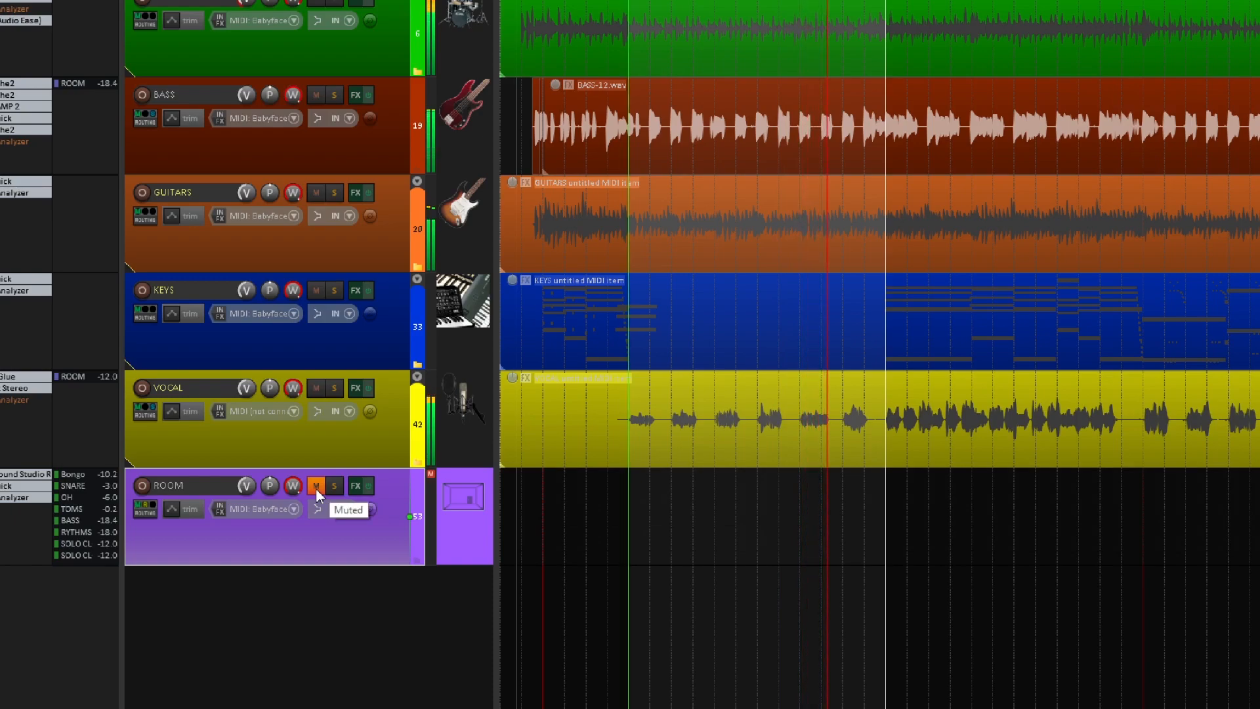
pyautogui.click(317, 487)
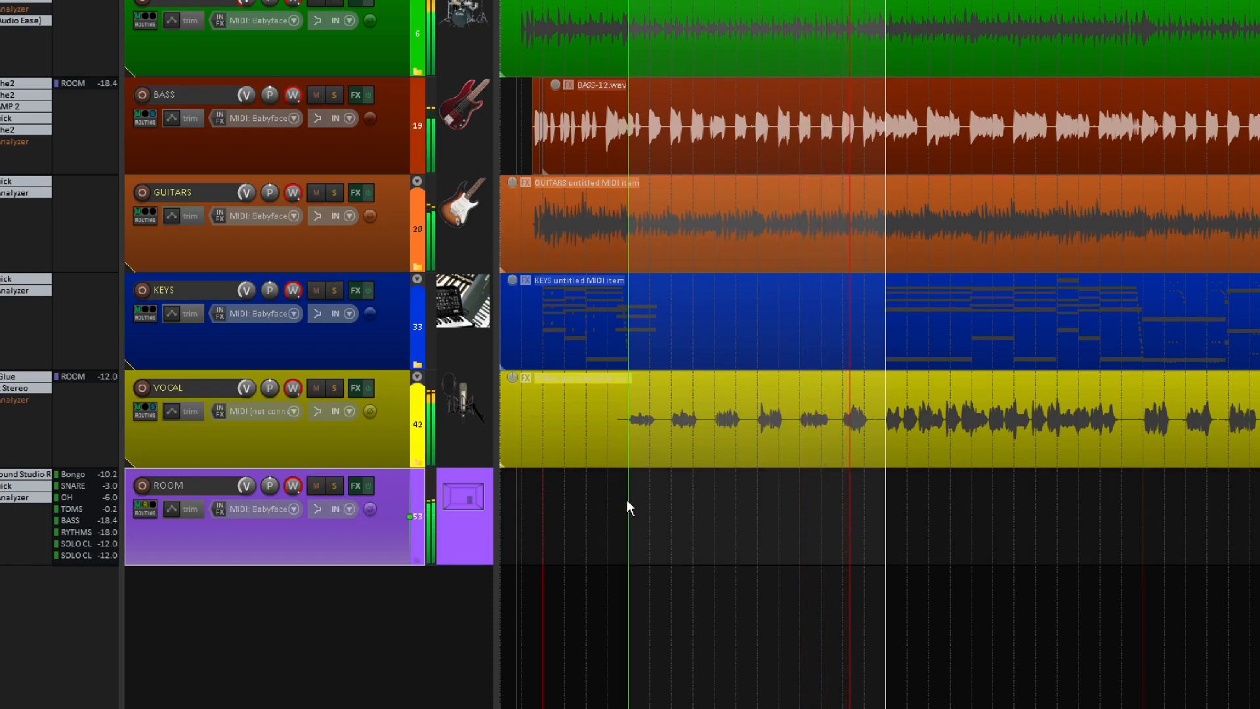
pyautogui.press('space')
# Enable the master track's effects and lower its volume fader.
pyautogui.scroll(-1, 695, 492)
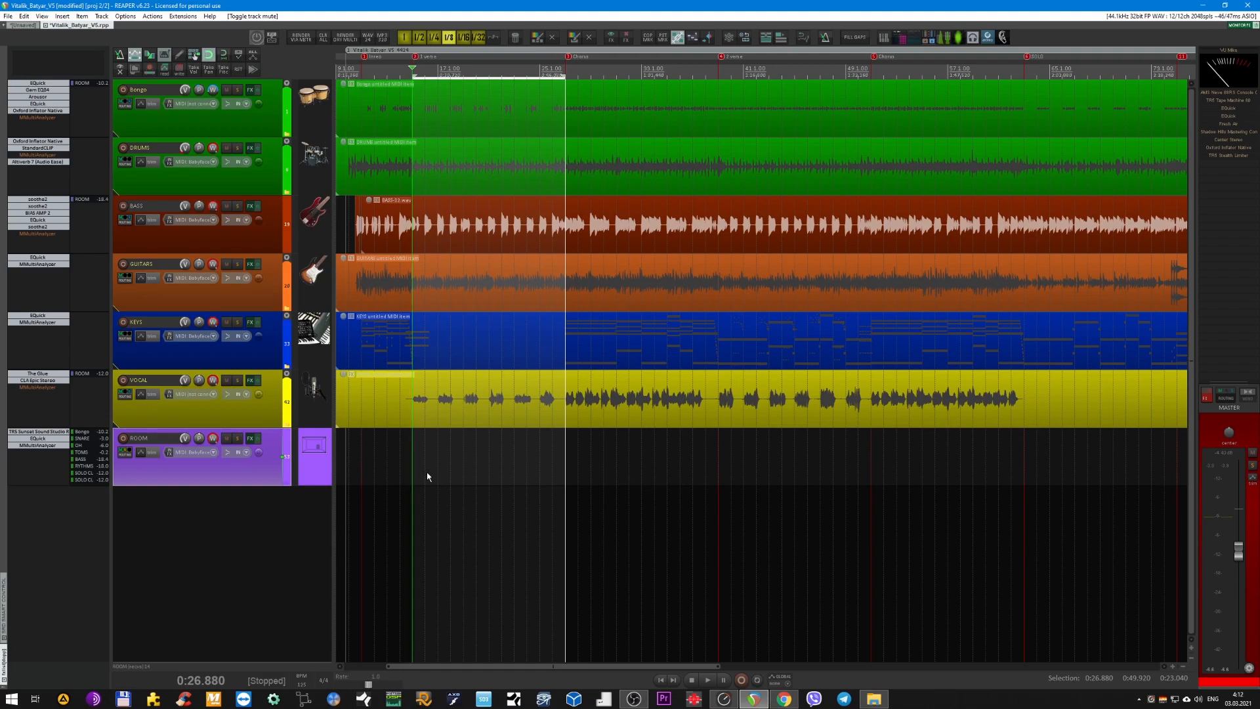
pyautogui.scroll(-1, 424, 450)
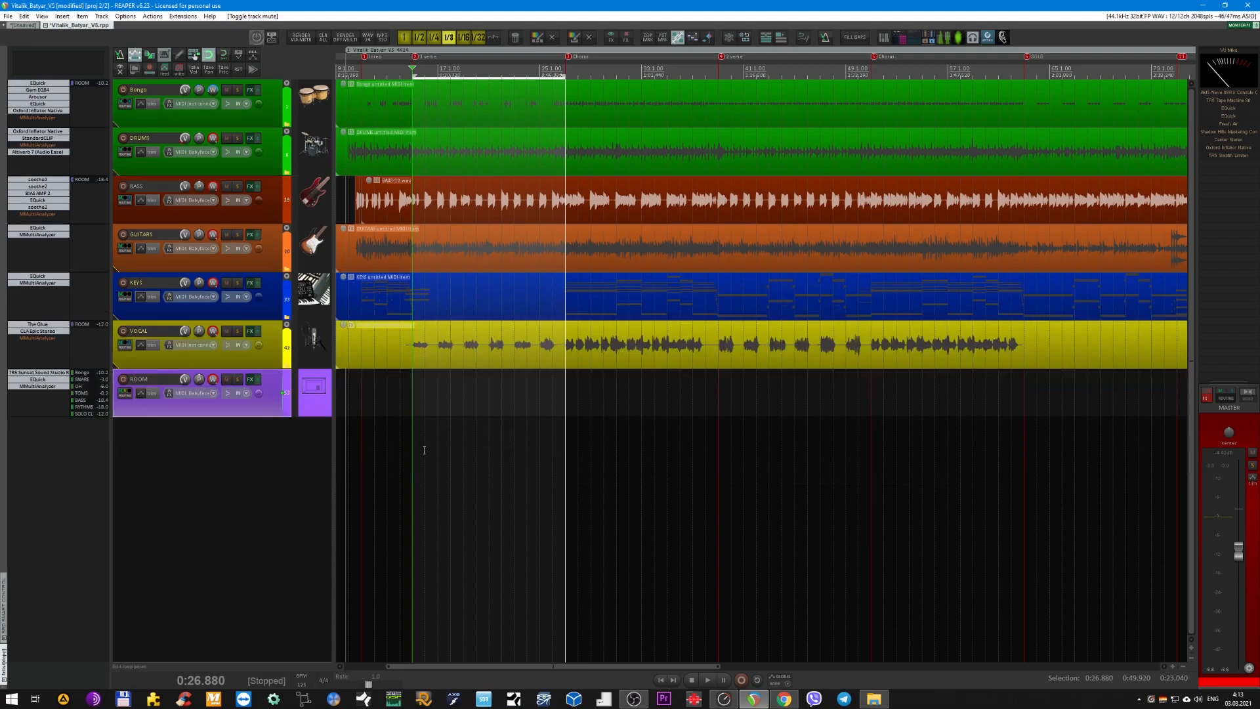
pyautogui.scroll(2, 425, 454)
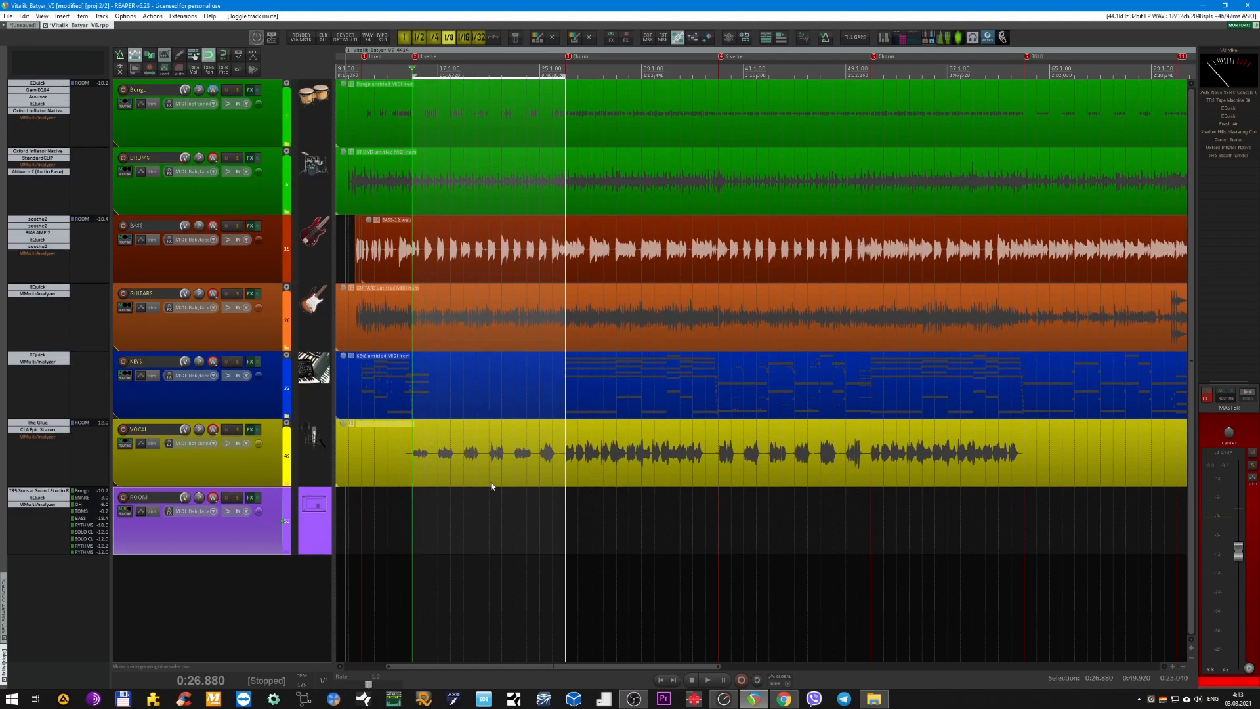
pyautogui.scroll(-2, 491, 486)
pyautogui.scroll(-1, 499, 510)
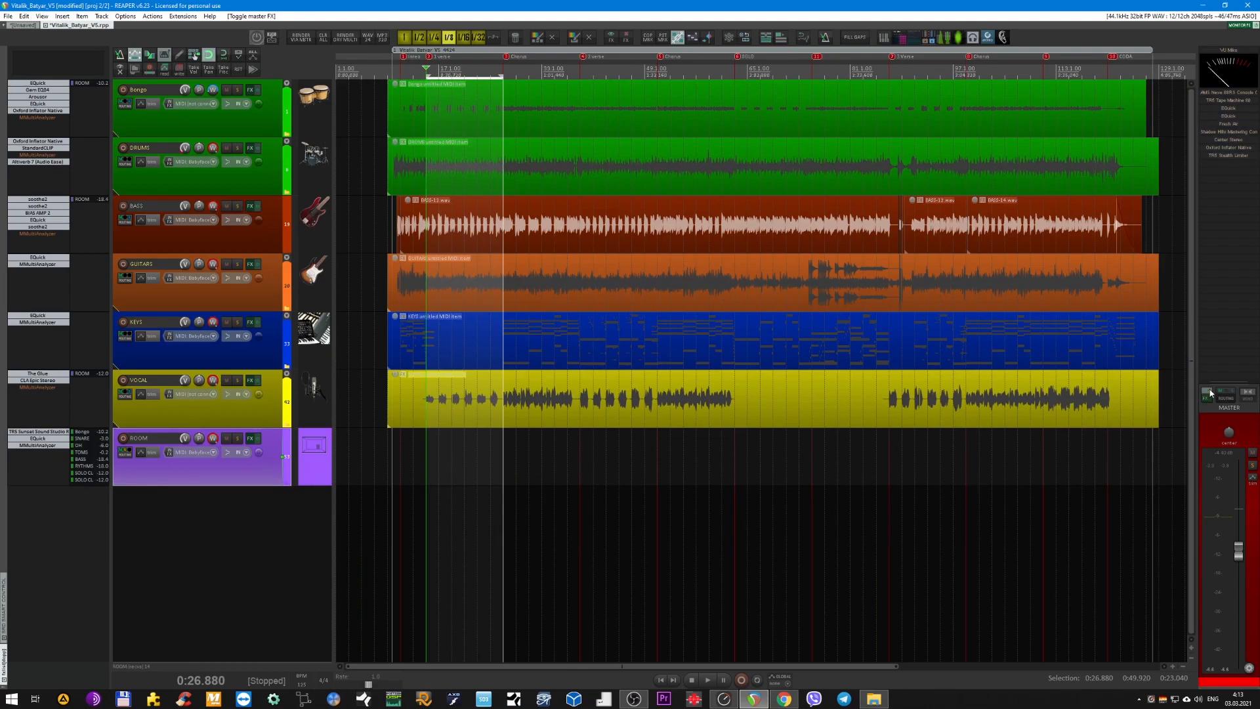
pyautogui.click(1212, 434)
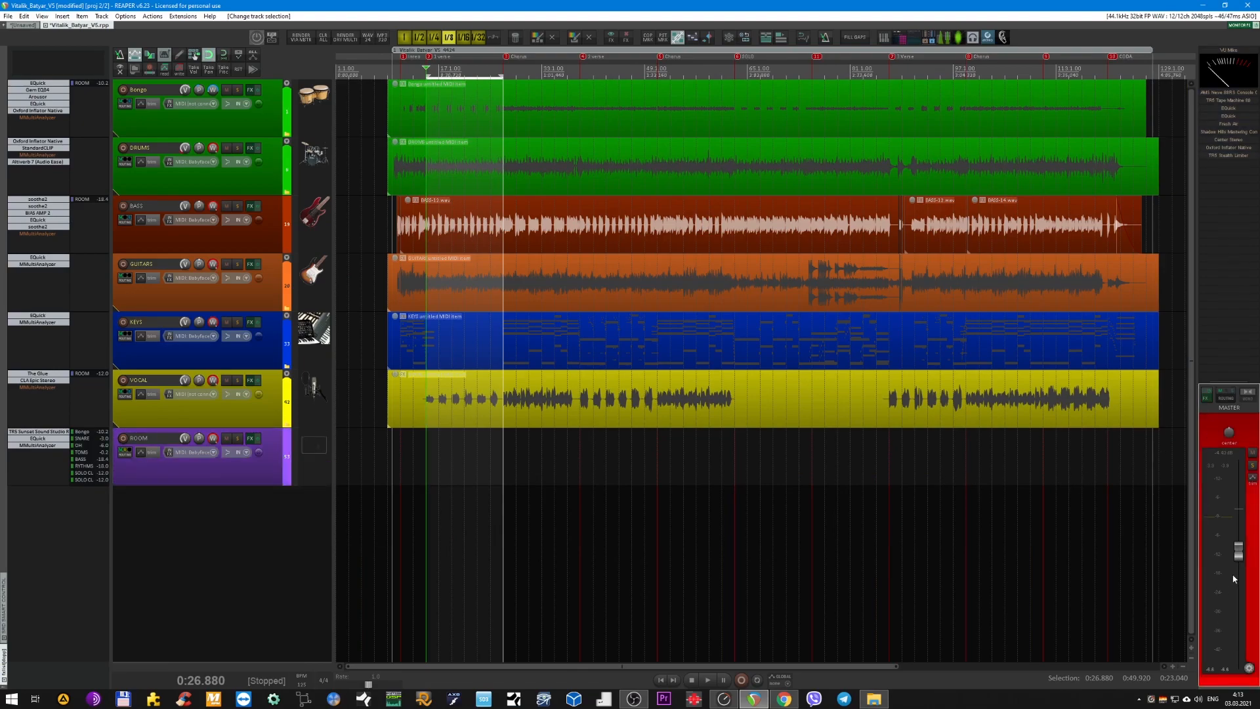
pyautogui.moveTo(1240, 560); pyautogui.dragTo(1239, 589)
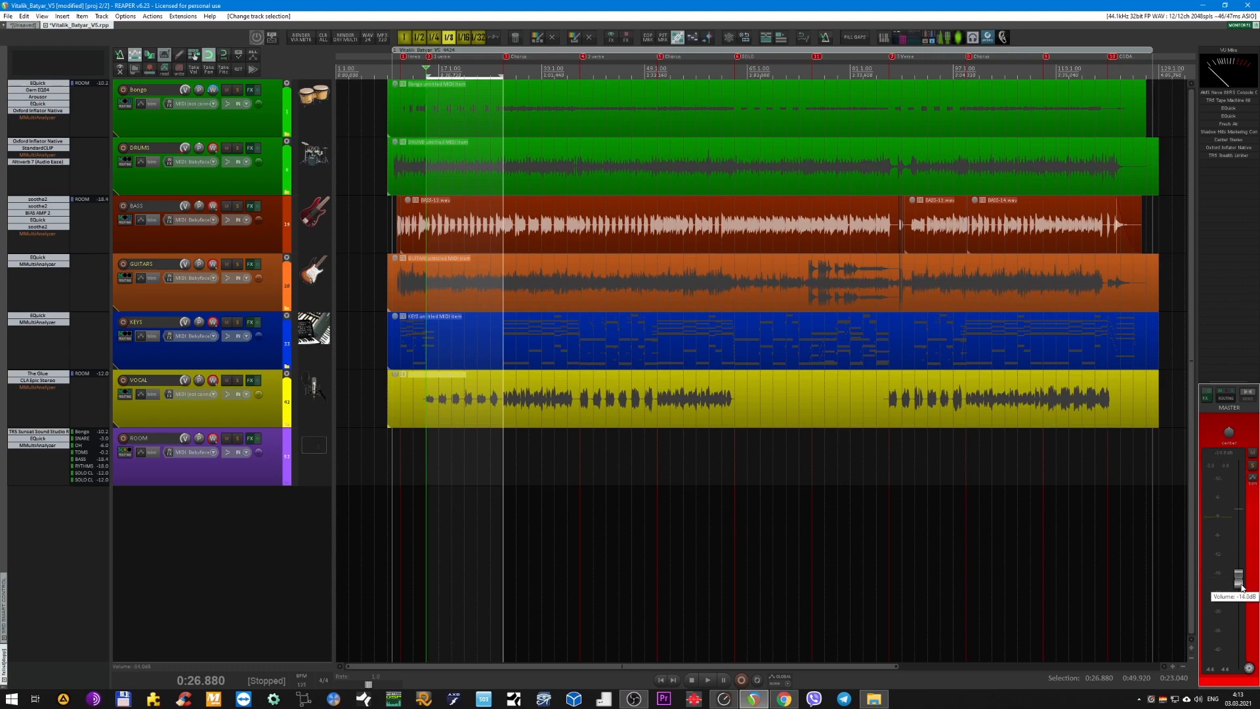
# Bypass the individual plug-ins in the master track's effects chain, including EQuick.
pyautogui.click(1223, 156)
pyautogui.click(1223, 155)
pyautogui.keyDown('shift'); pyautogui.click(1223, 147); pyautogui.keyUp('shift')
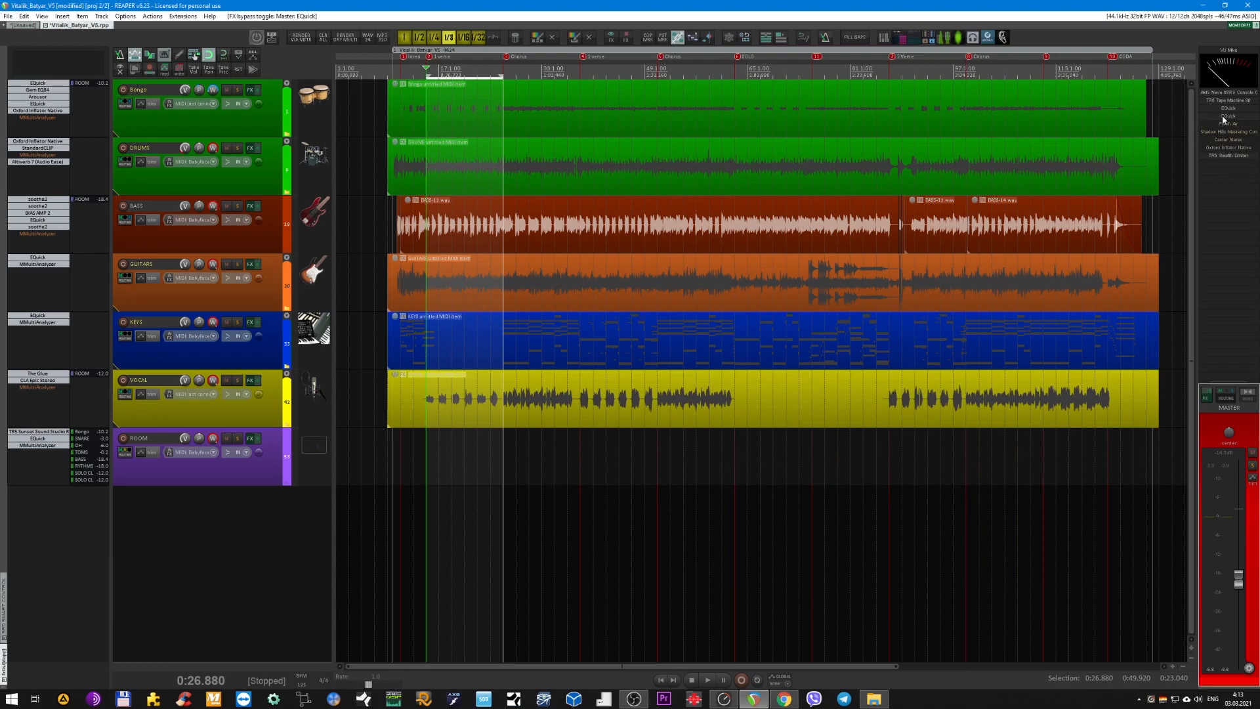
pyautogui.keyDown('shift'); pyautogui.click(1218, 93); pyautogui.keyUp('shift')
# Play the first verse briefly and move the time selection to the first chorus, from 0:49.920 to 1:12.960.
pyautogui.press('space')
pyautogui.press('space')
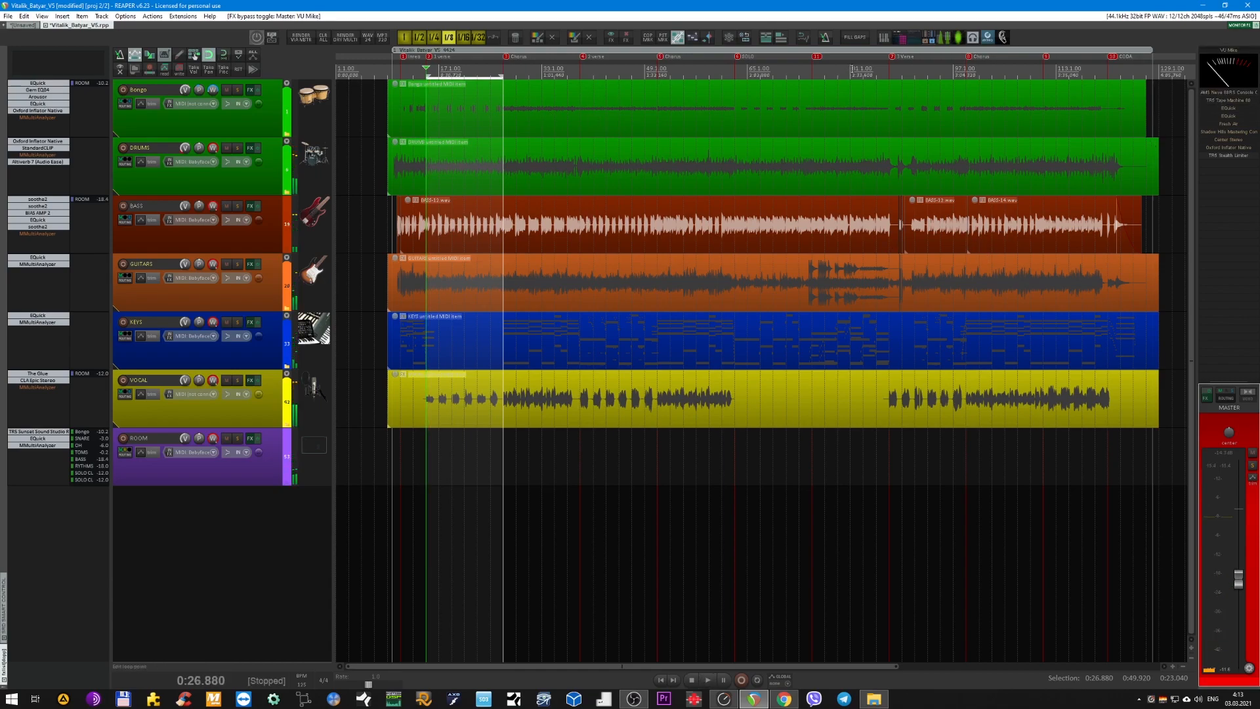
pyautogui.moveTo(502, 76); pyautogui.dragTo(580, 76)
pyautogui.moveTo(426, 76); pyautogui.dragTo(502, 77)
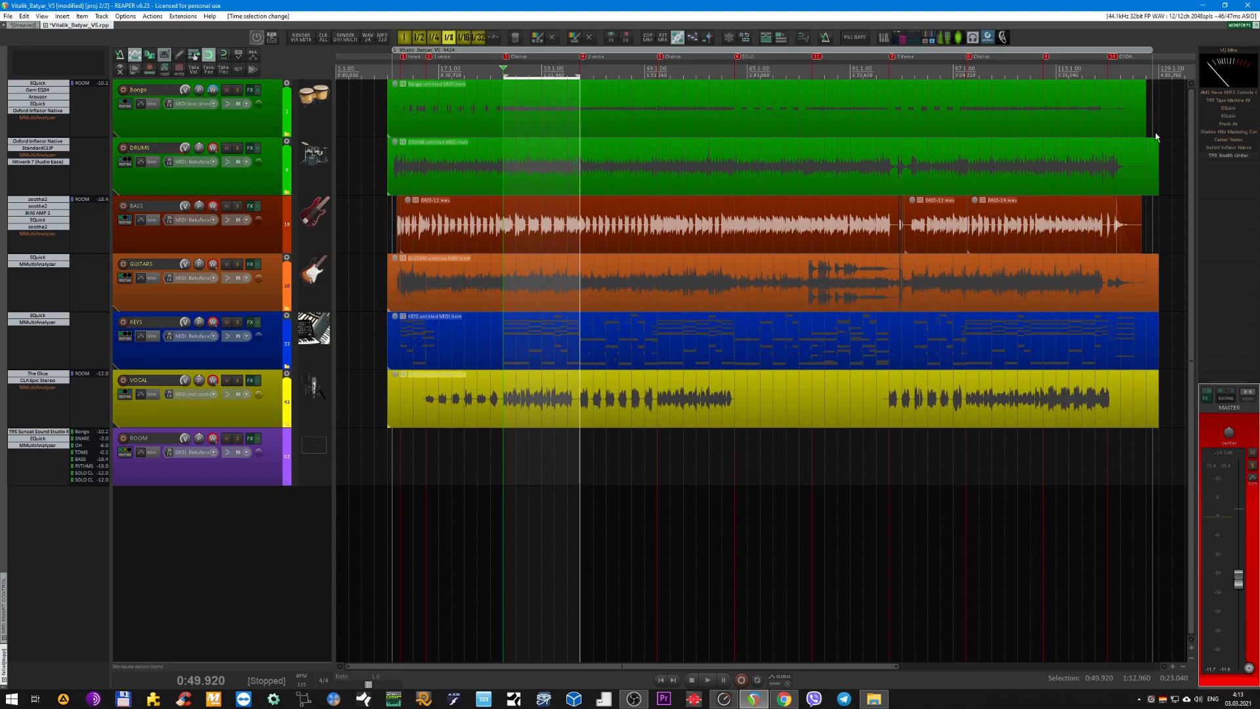
# View the master track's VU Mike meter during a short playback of the chorus and reposition its window over the arrangement.
pyautogui.click(1221, 53)
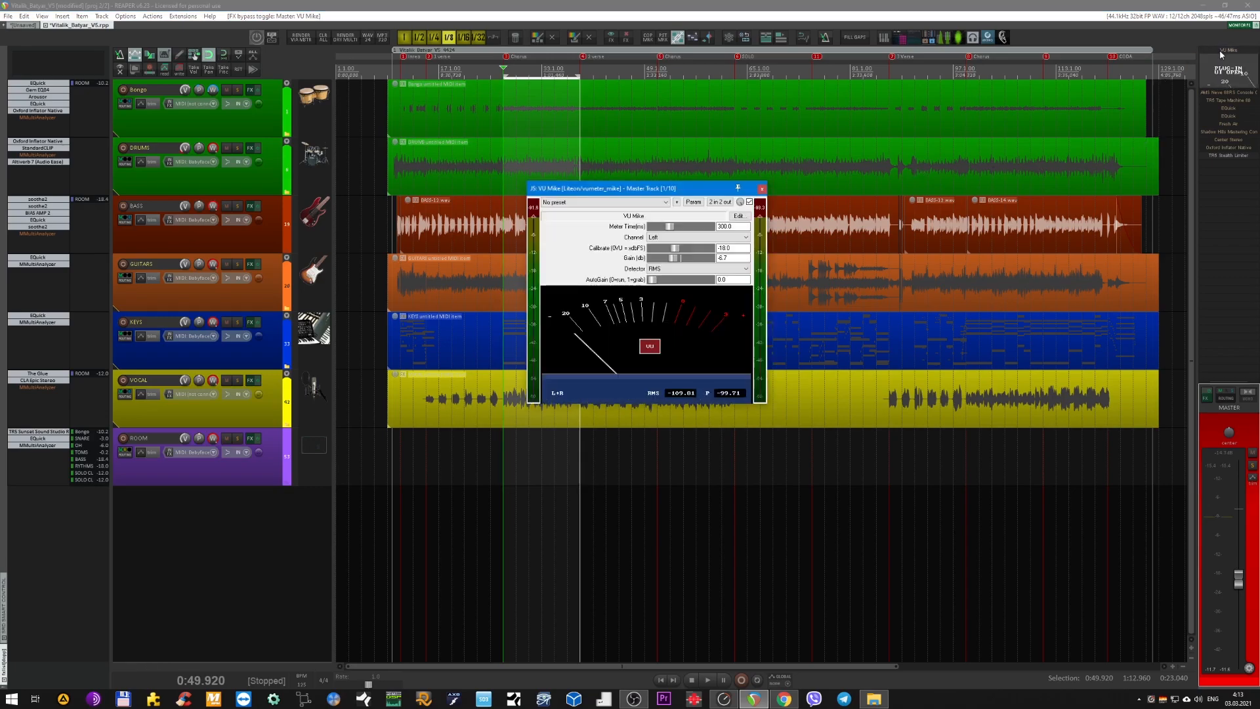
pyautogui.moveTo(668, 190); pyautogui.dragTo(672, 243)
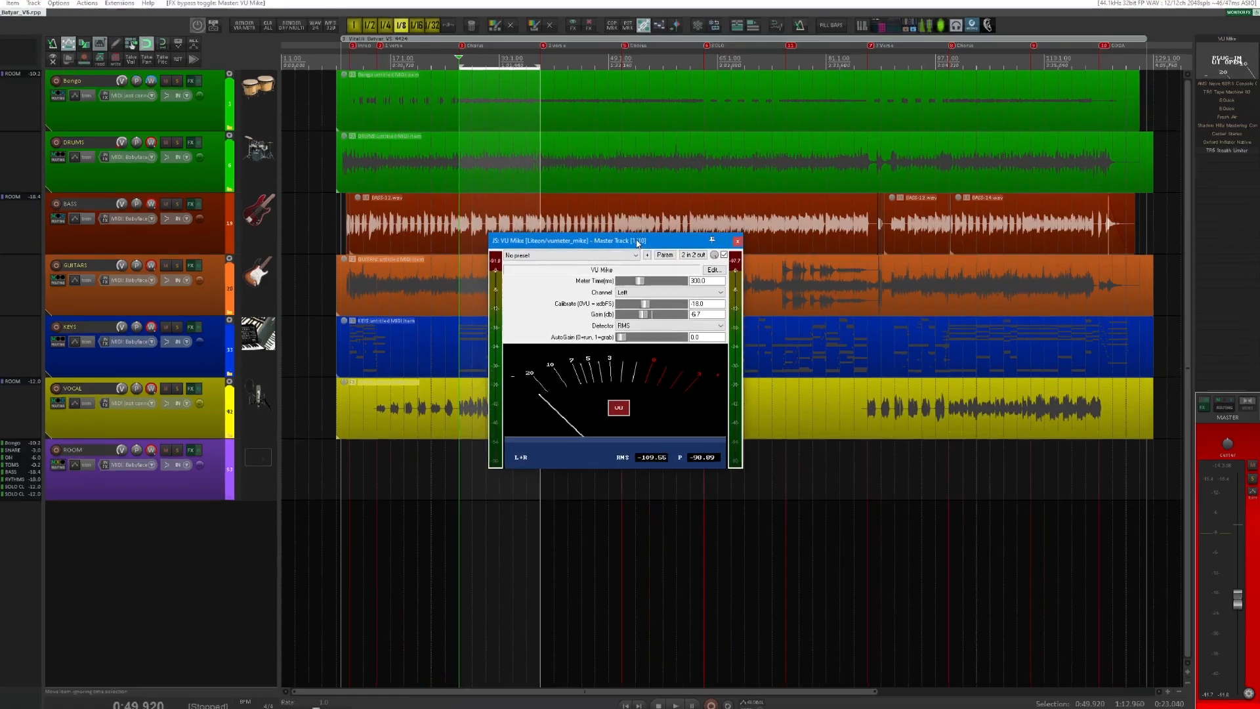
pyautogui.press('space')
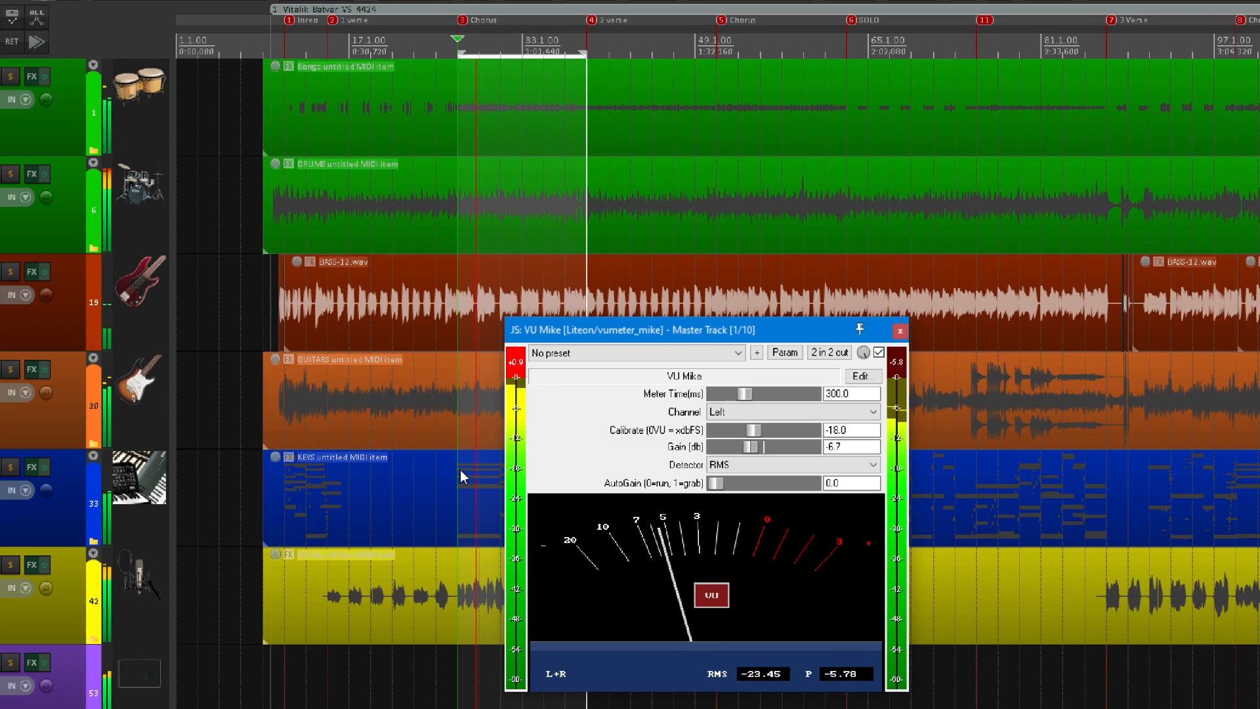
pyautogui.press('space')
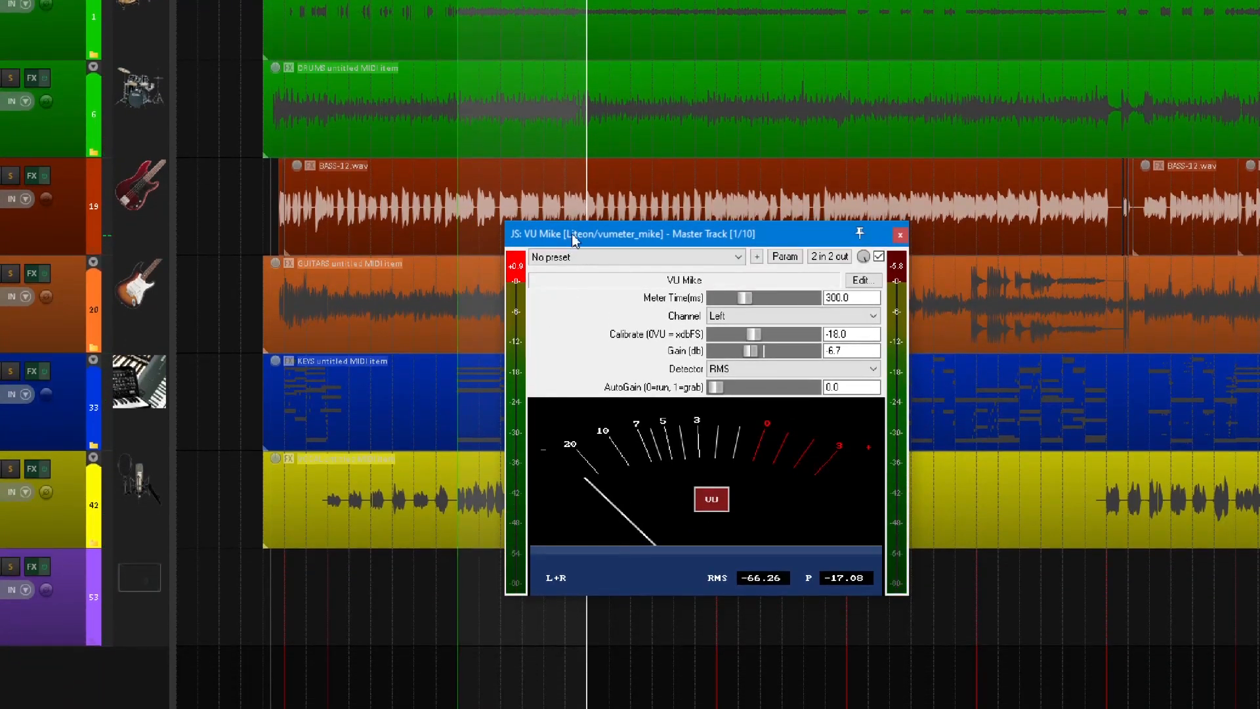
pyautogui.moveTo(573, 234); pyautogui.dragTo(617, 223)
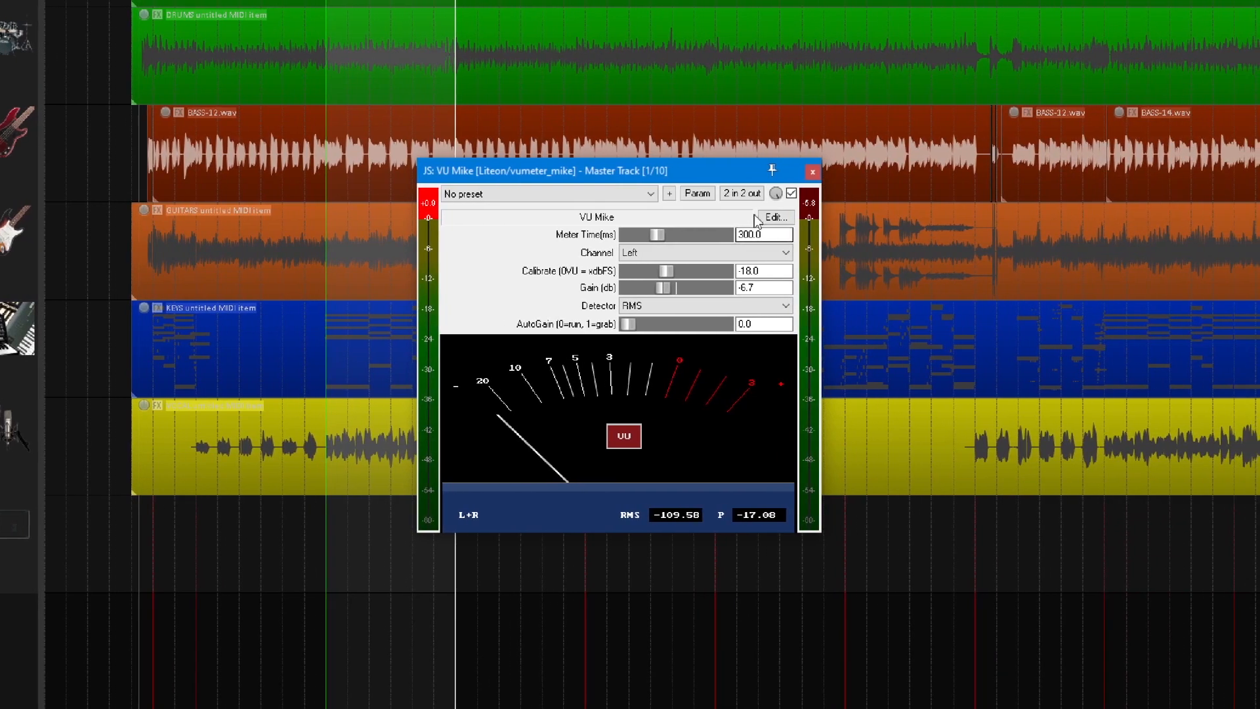
pyautogui.moveTo(558, 179); pyautogui.dragTo(578, 206)
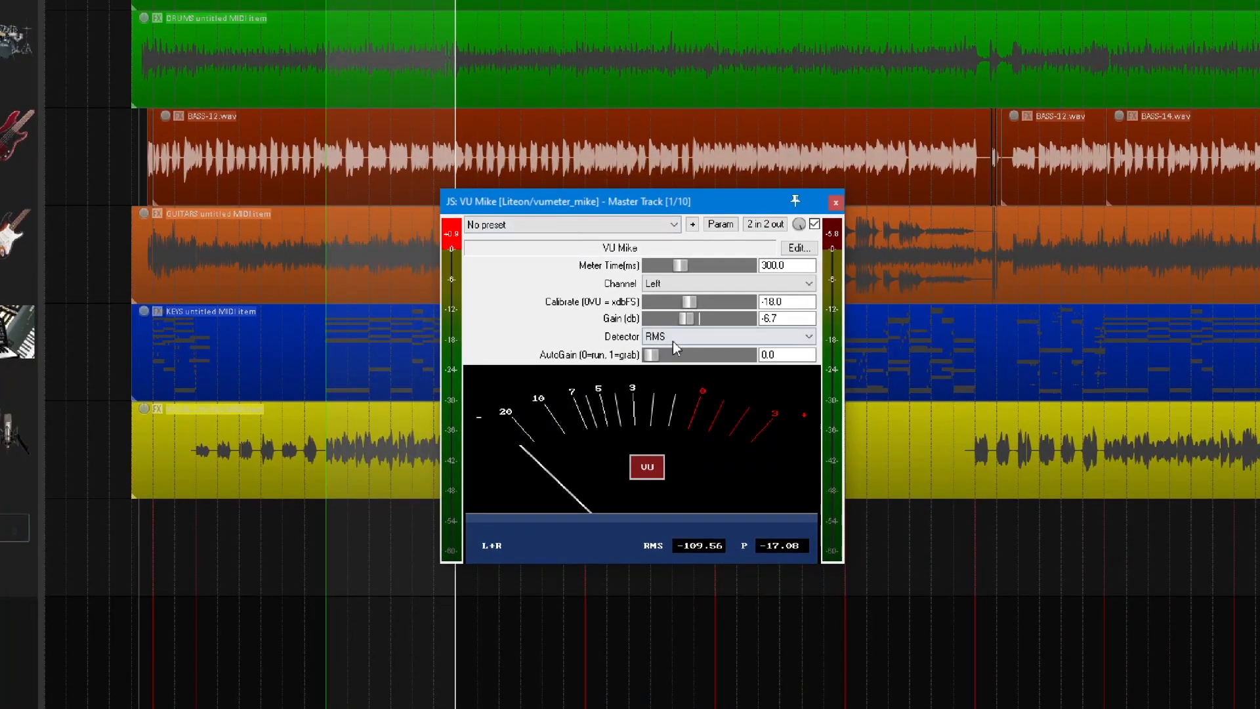
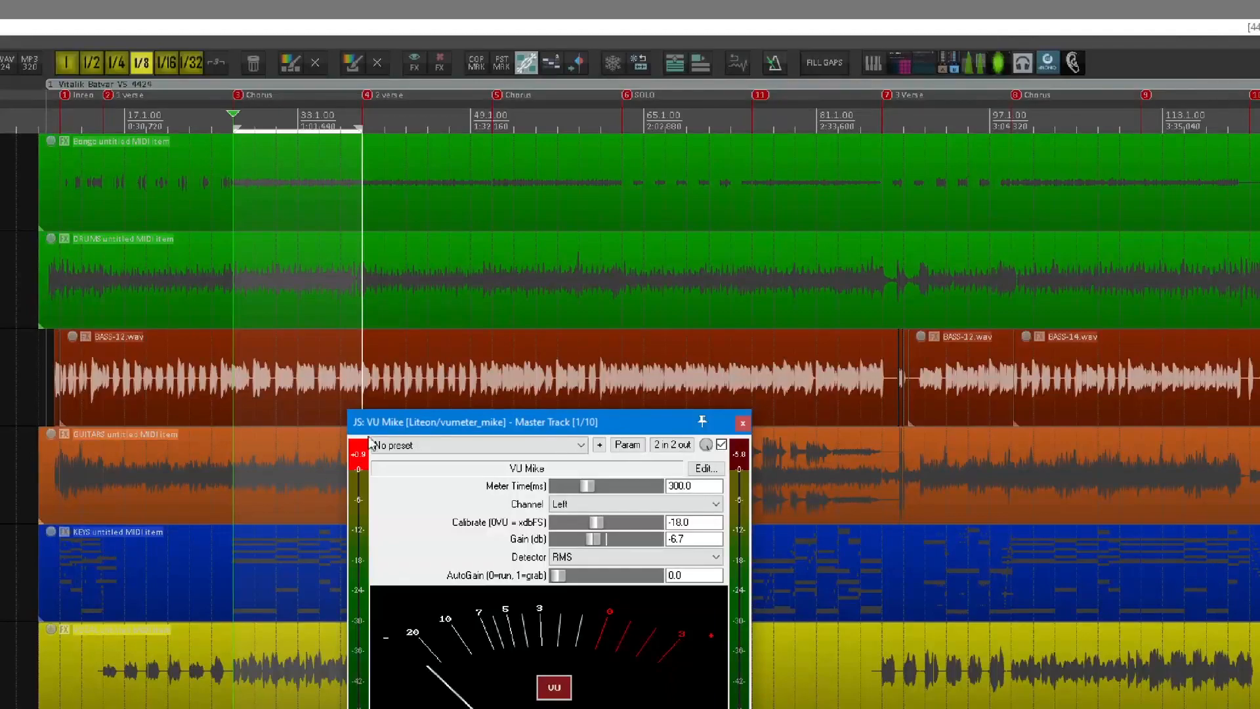
# Bring the VU Mike meter clear of the lower tracks and briefly view the TR5 Stealth Limiter on the master track.
pyautogui.click(358, 456)
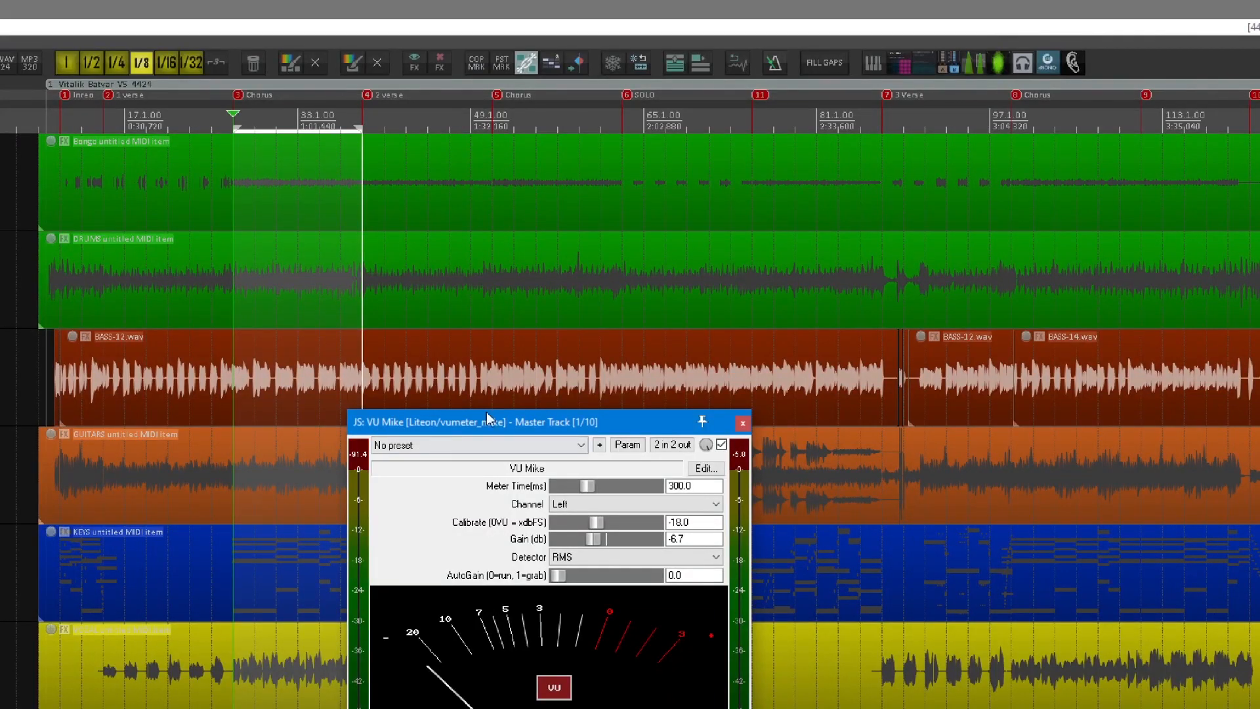
pyautogui.moveTo(517, 426); pyautogui.dragTo(674, 310)
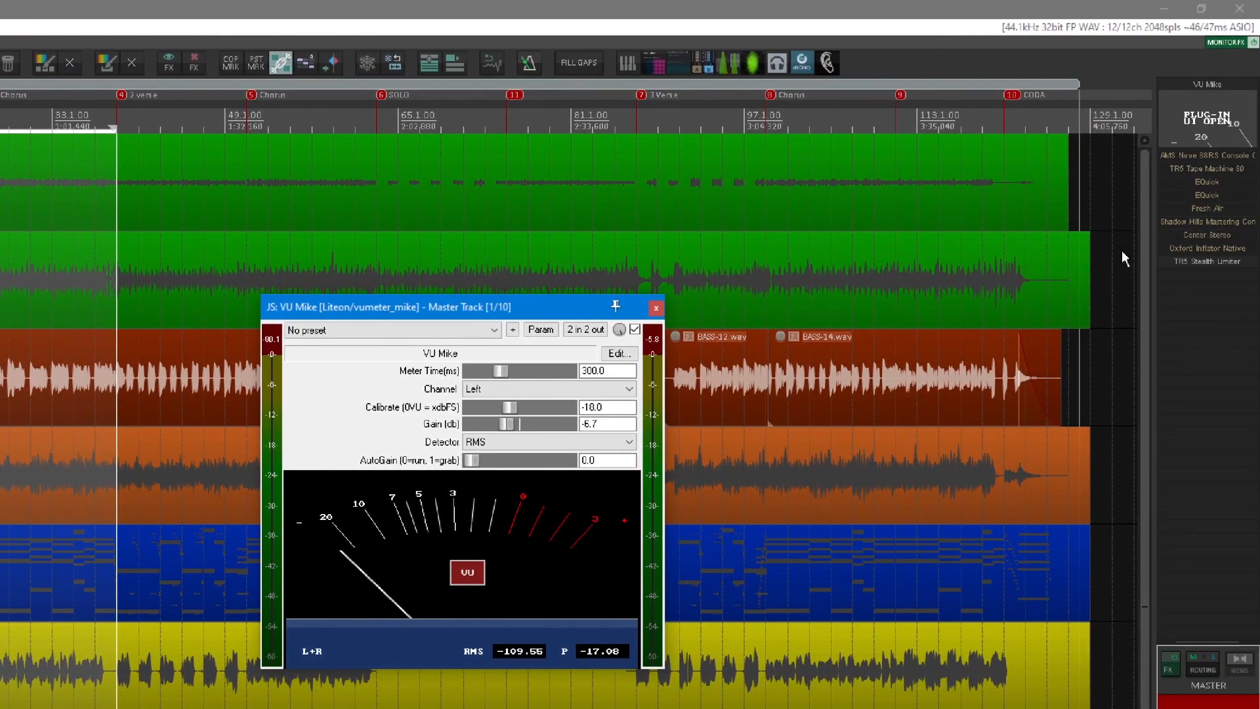
pyautogui.click(1197, 261)
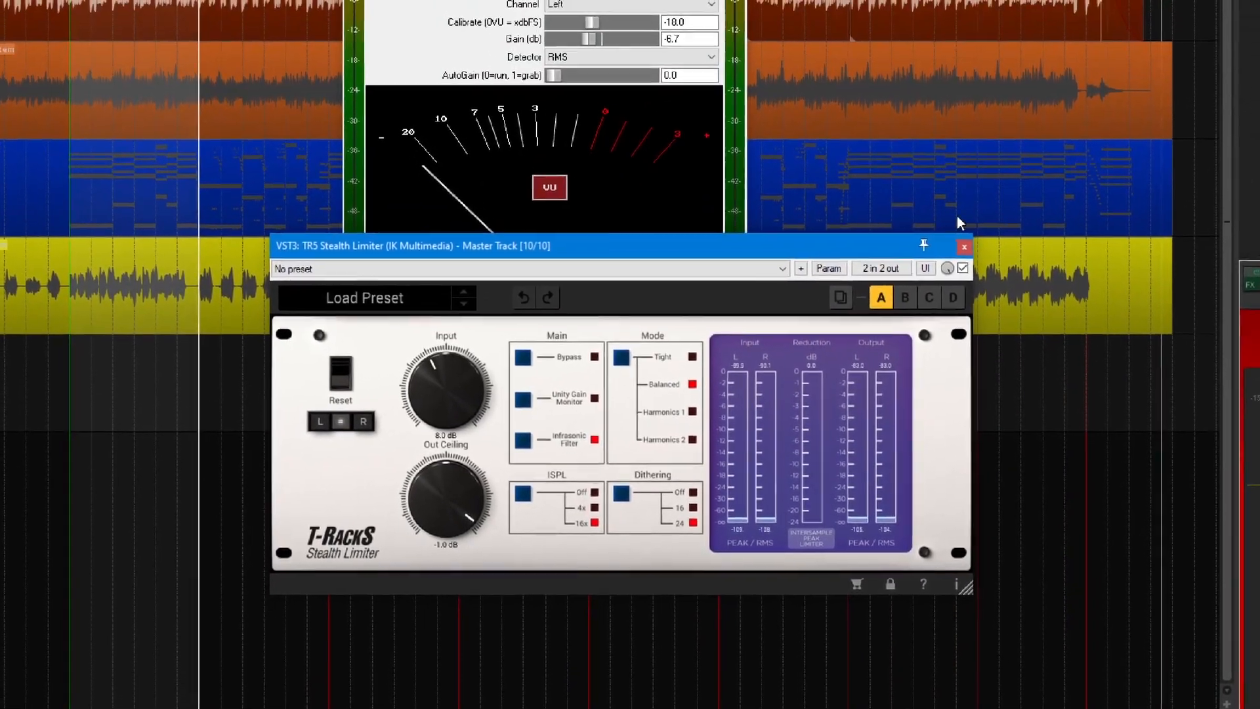
pyautogui.click(967, 245)
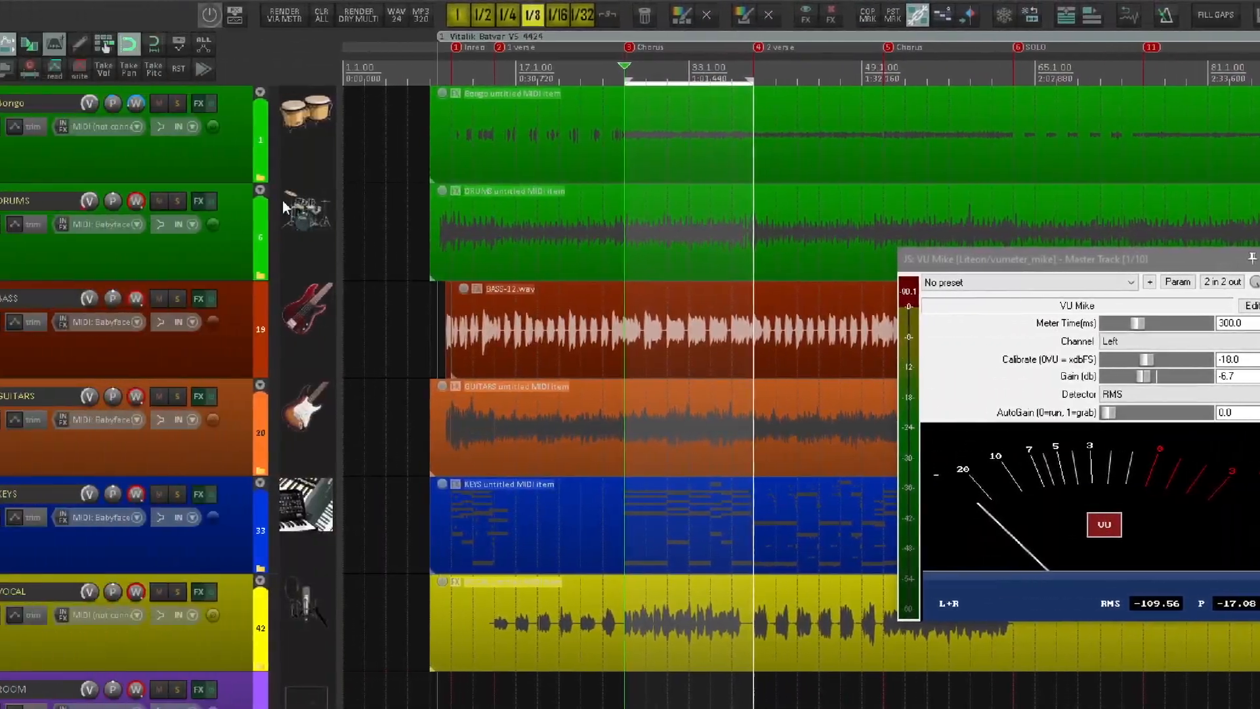
# Select the DRUMS track, reposition the VU Mike meter over the arrangement and close it.
pyautogui.click(224, 254)
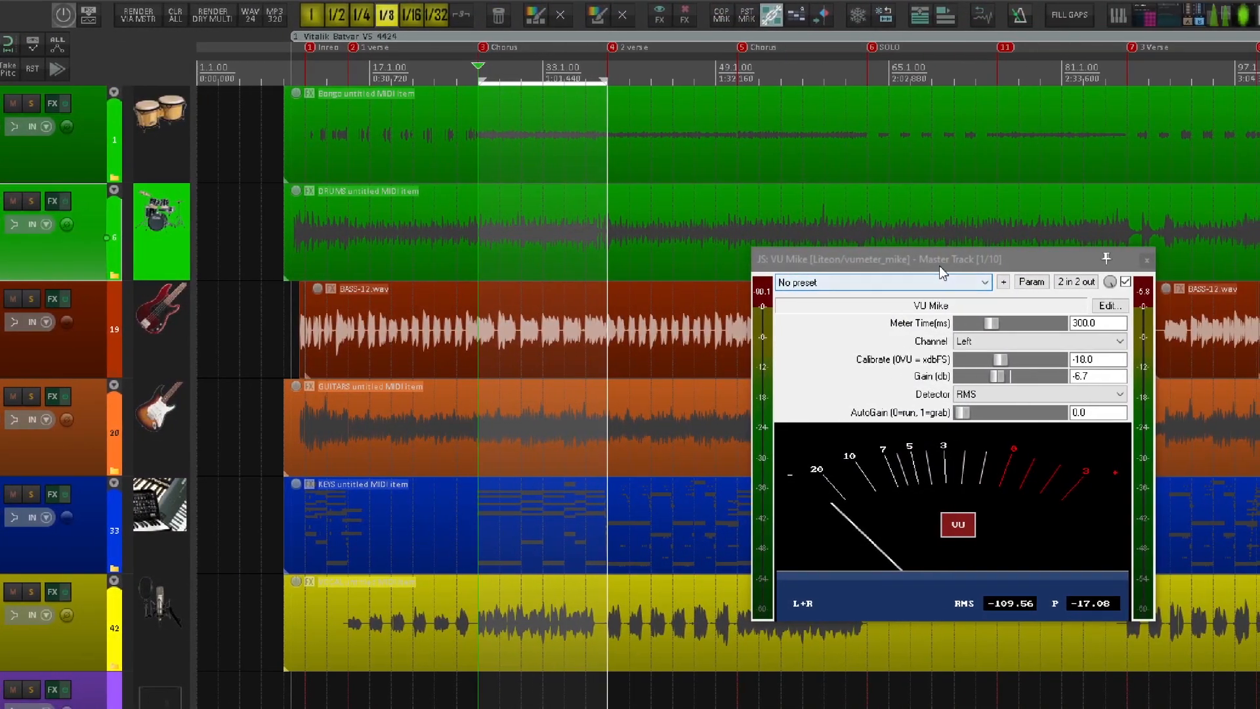
pyautogui.moveTo(1164, 265); pyautogui.dragTo(1081, 276)
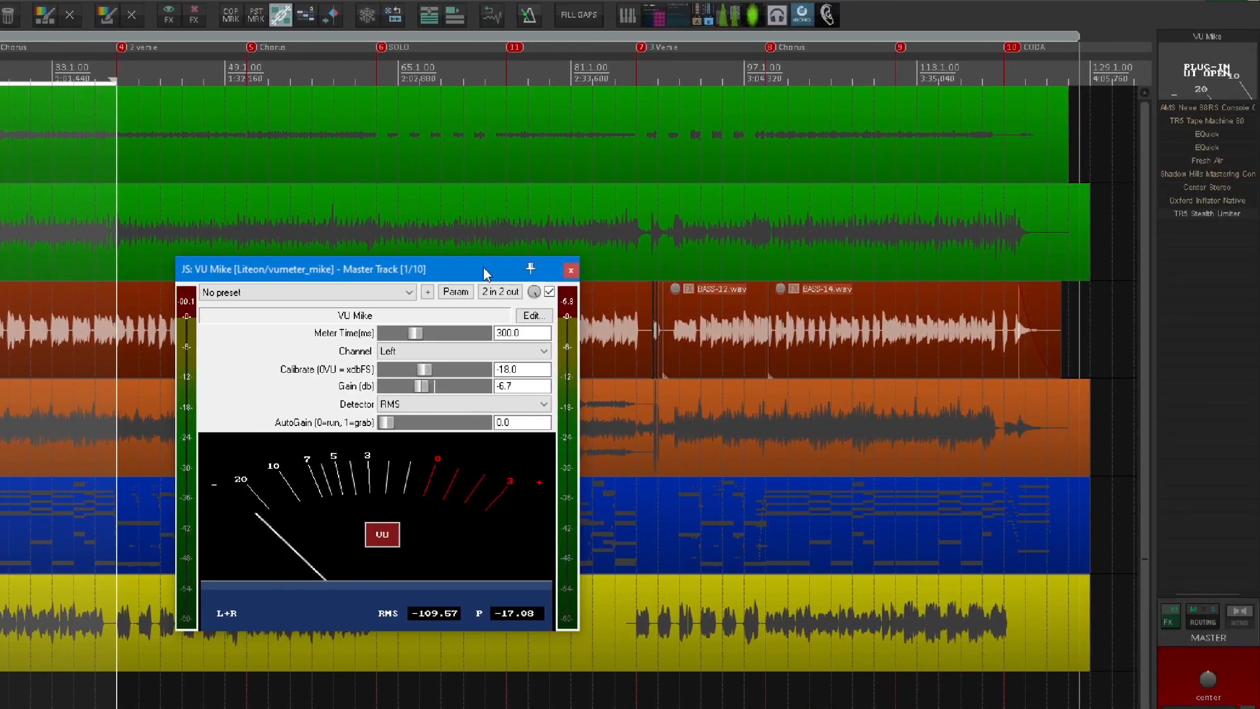
pyautogui.moveTo(487, 274); pyautogui.dragTo(698, 217)
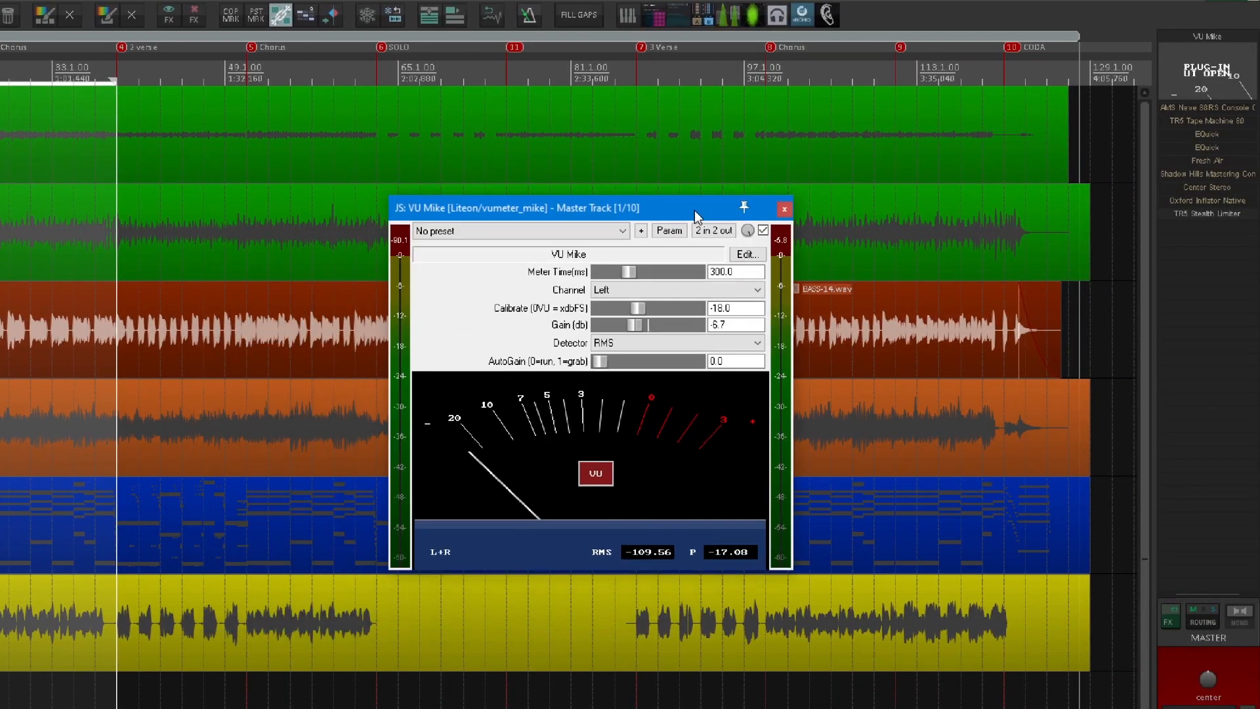
pyautogui.click(785, 209)
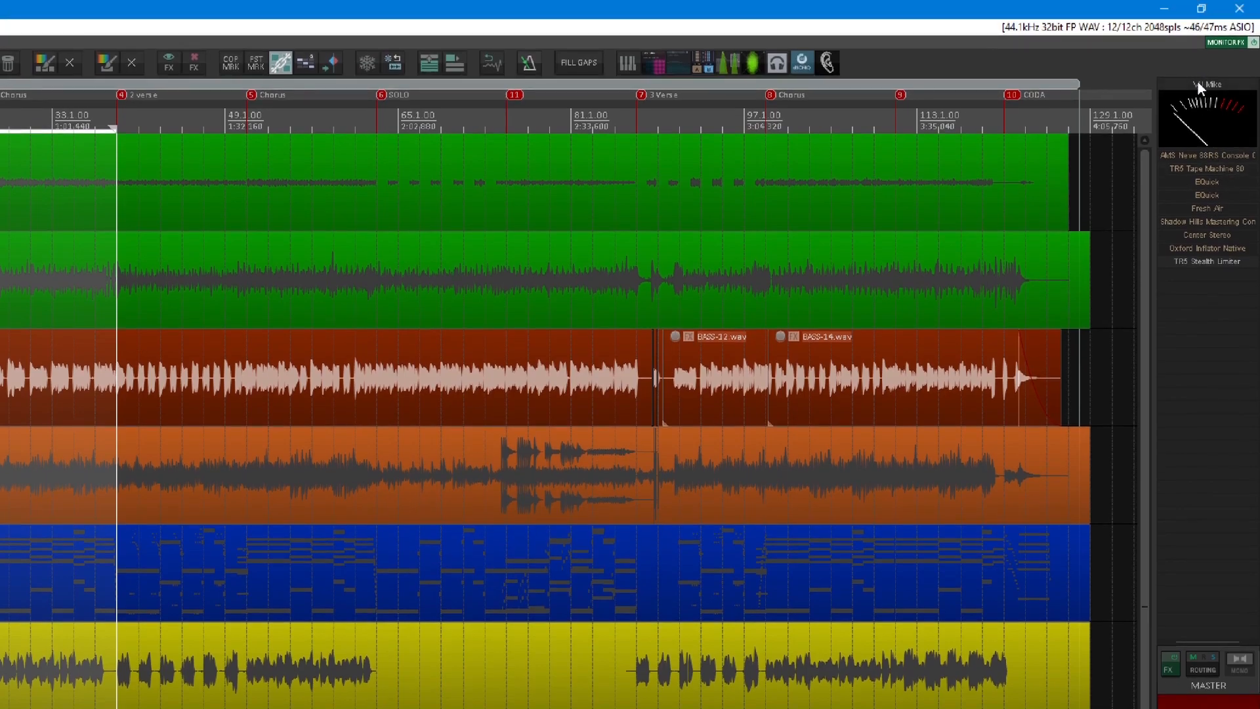
# Reopen VU Mike from the master track's effects chain, view its meter settings and close it.
pyautogui.click(1203, 92)
pyautogui.moveTo(497, 262)
pyautogui.mouseDown()
pyautogui.moveTo(469, 268)
pyautogui.moveTo(502, 258)
pyautogui.mouseUp()
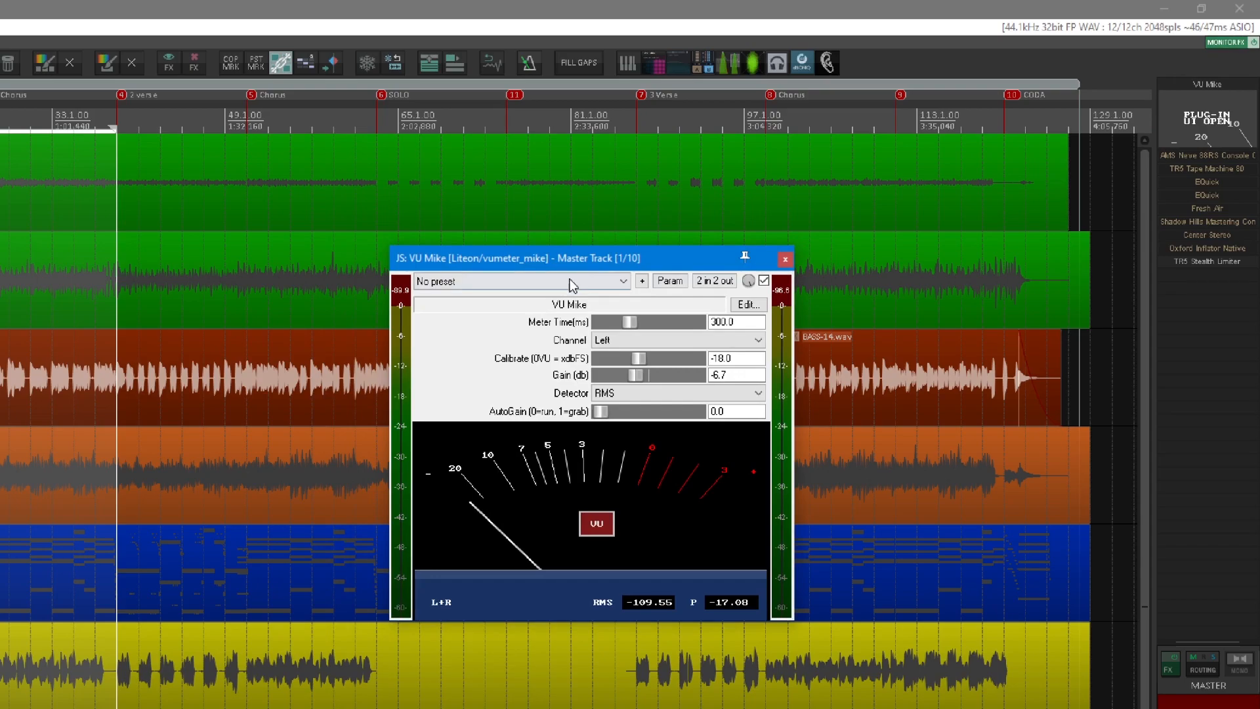
pyautogui.click(785, 258)
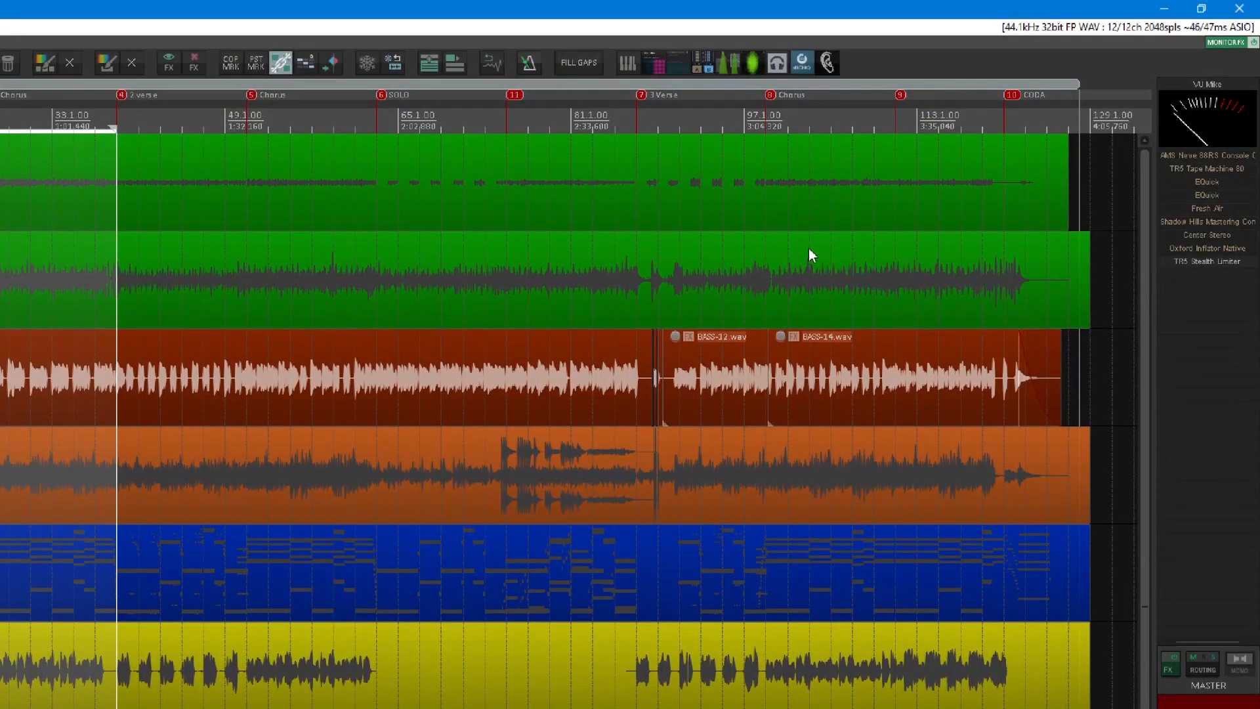
# Open the AMS Neve 88RS Console on the master track and examine its mix bus mode, gain and harmonic settings.
pyautogui.click(1209, 157)
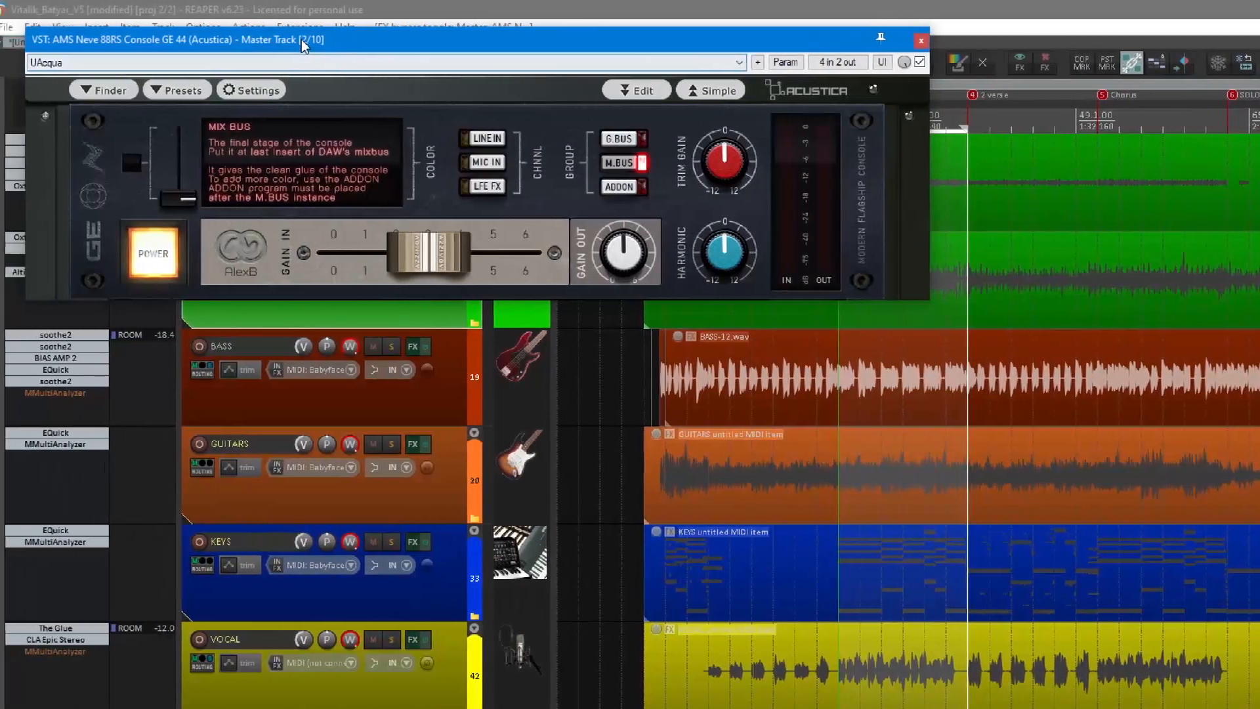
pyautogui.moveTo(303, 44); pyautogui.dragTo(705, 217)
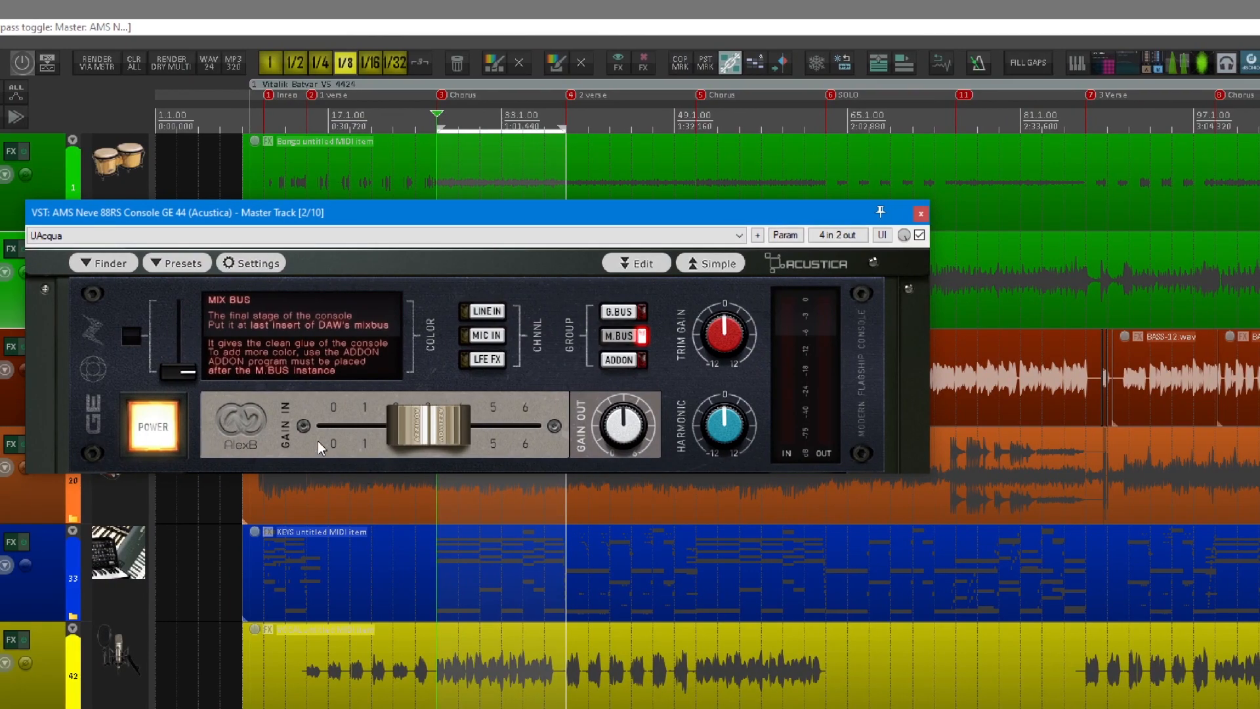
pyautogui.moveTo(365, 220); pyautogui.dragTo(562, 239)
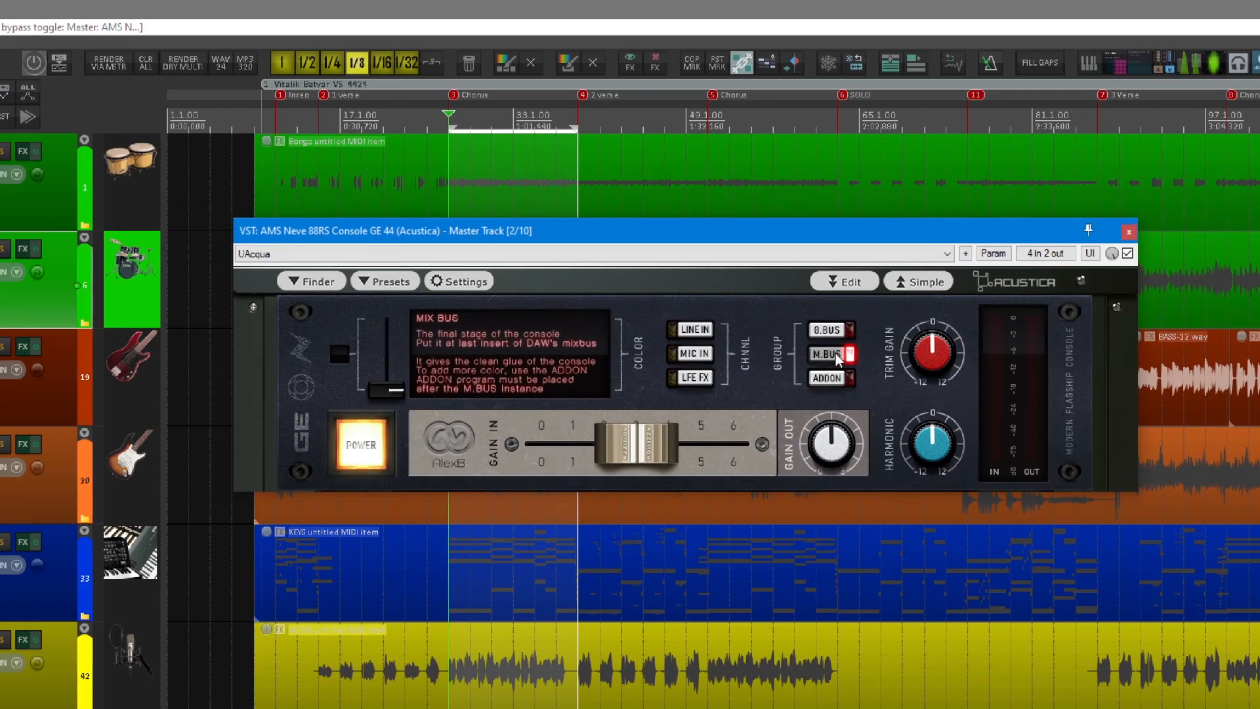
pyautogui.moveTo(701, 235); pyautogui.dragTo(747, 232)
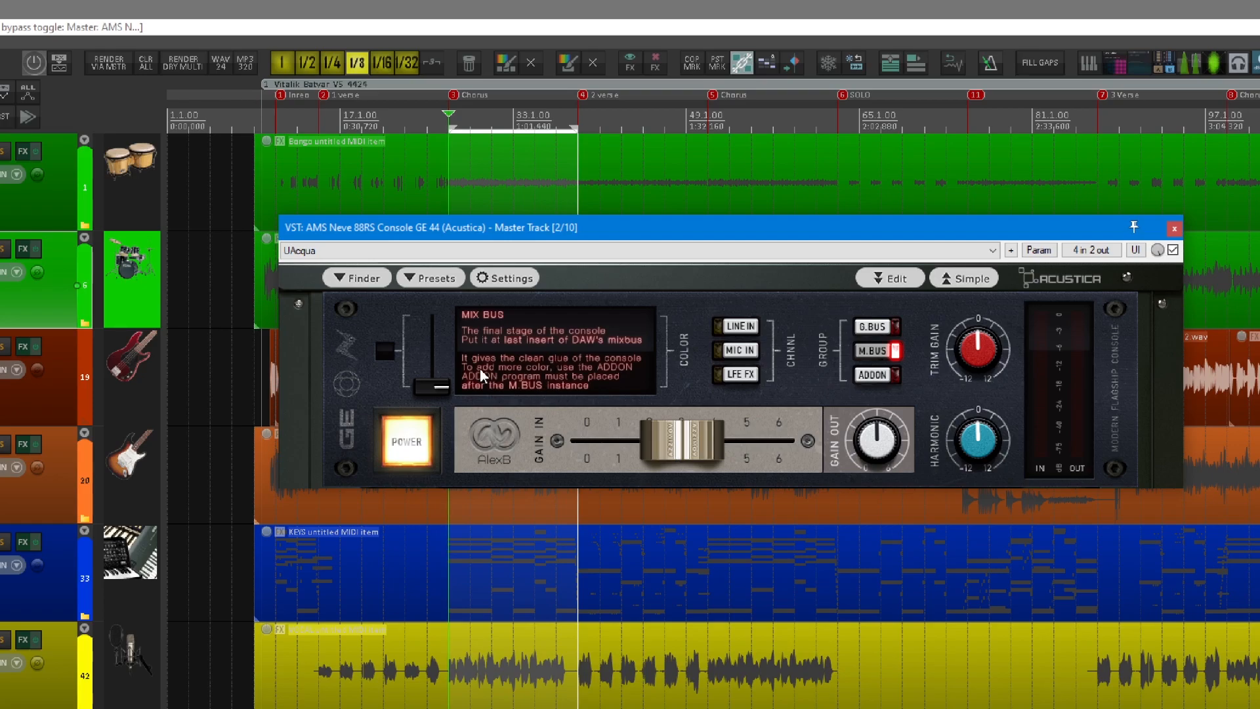
pyautogui.moveTo(710, 234); pyautogui.dragTo(768, 240)
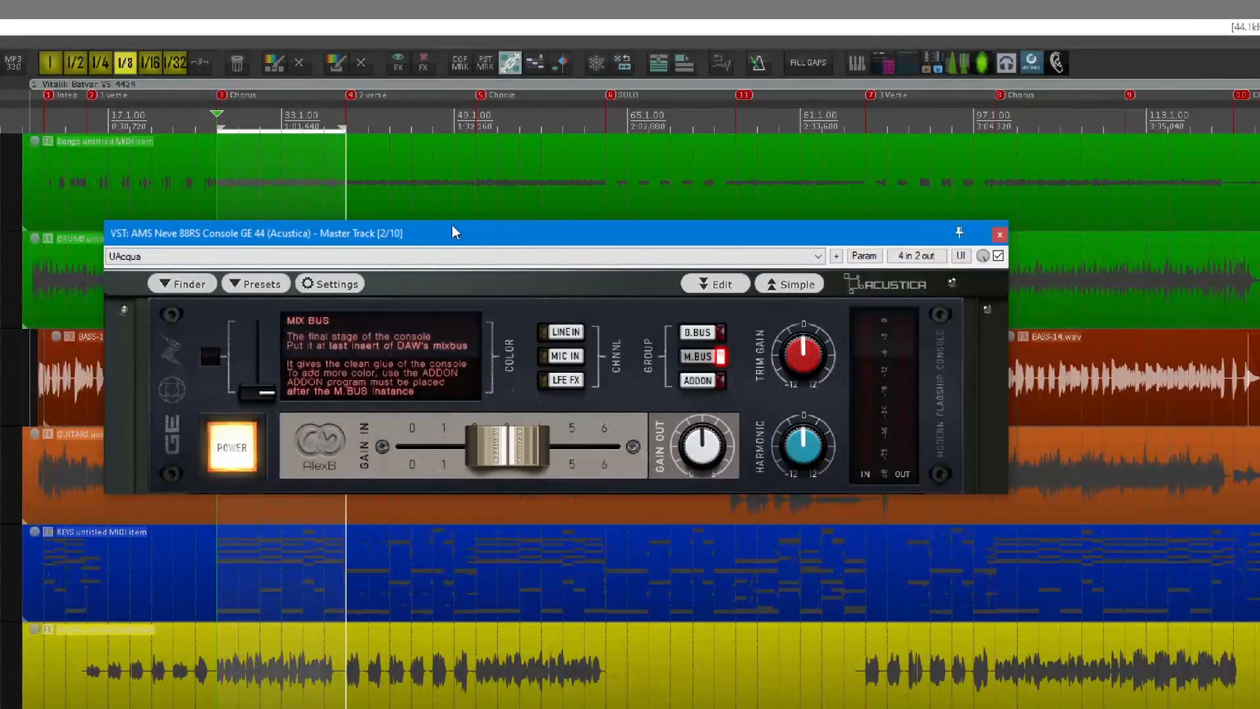
pyautogui.moveTo(400, 236); pyautogui.dragTo(420, 268)
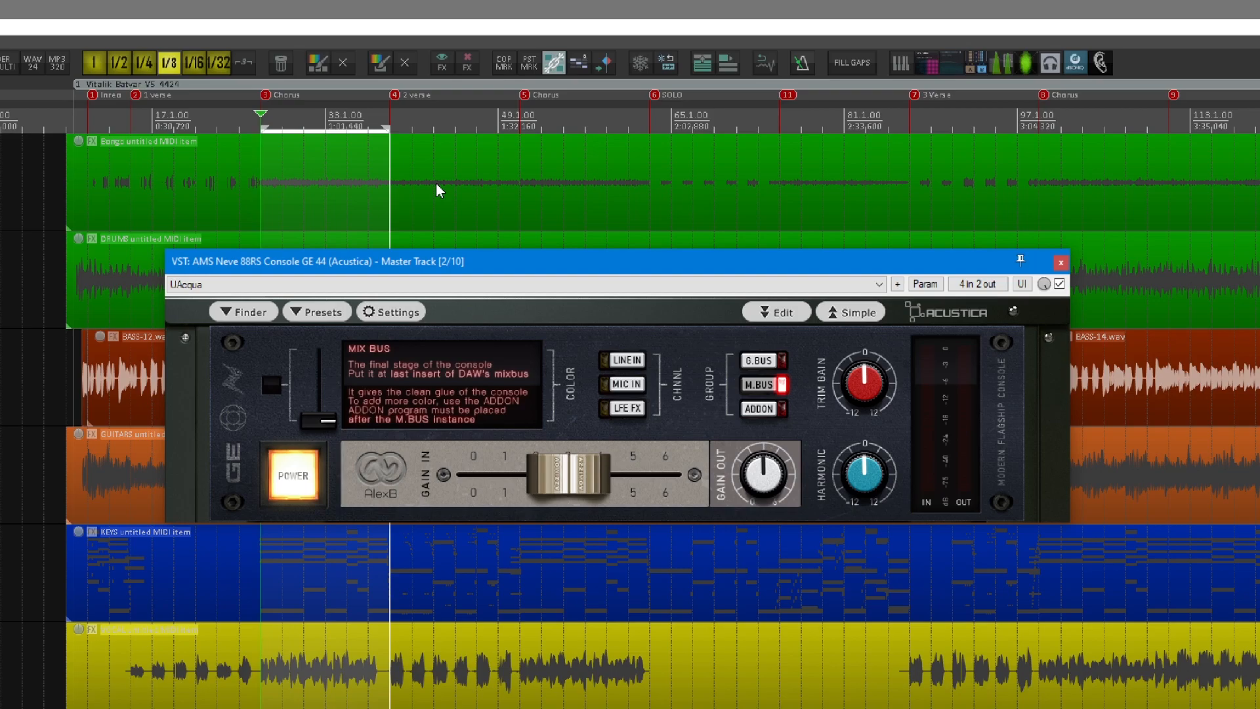
pyautogui.moveTo(569, 265); pyautogui.dragTo(642, 270)
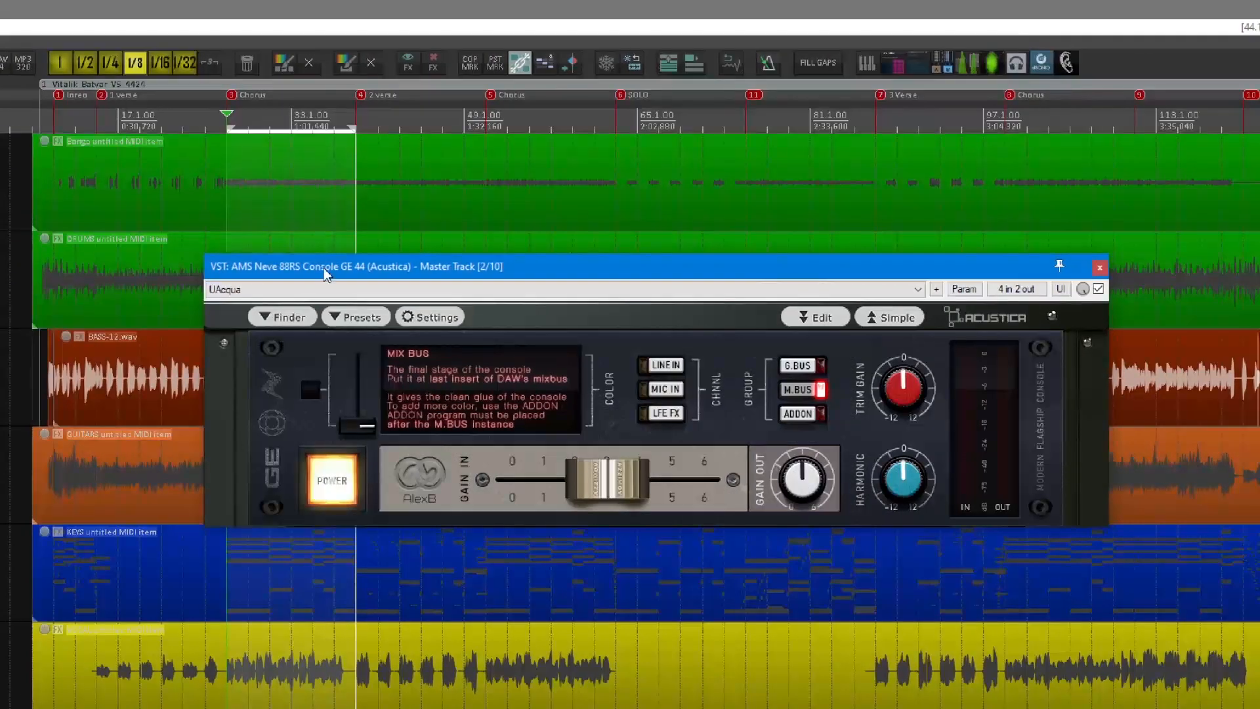
pyautogui.moveTo(89, 269); pyautogui.dragTo(125, 275)
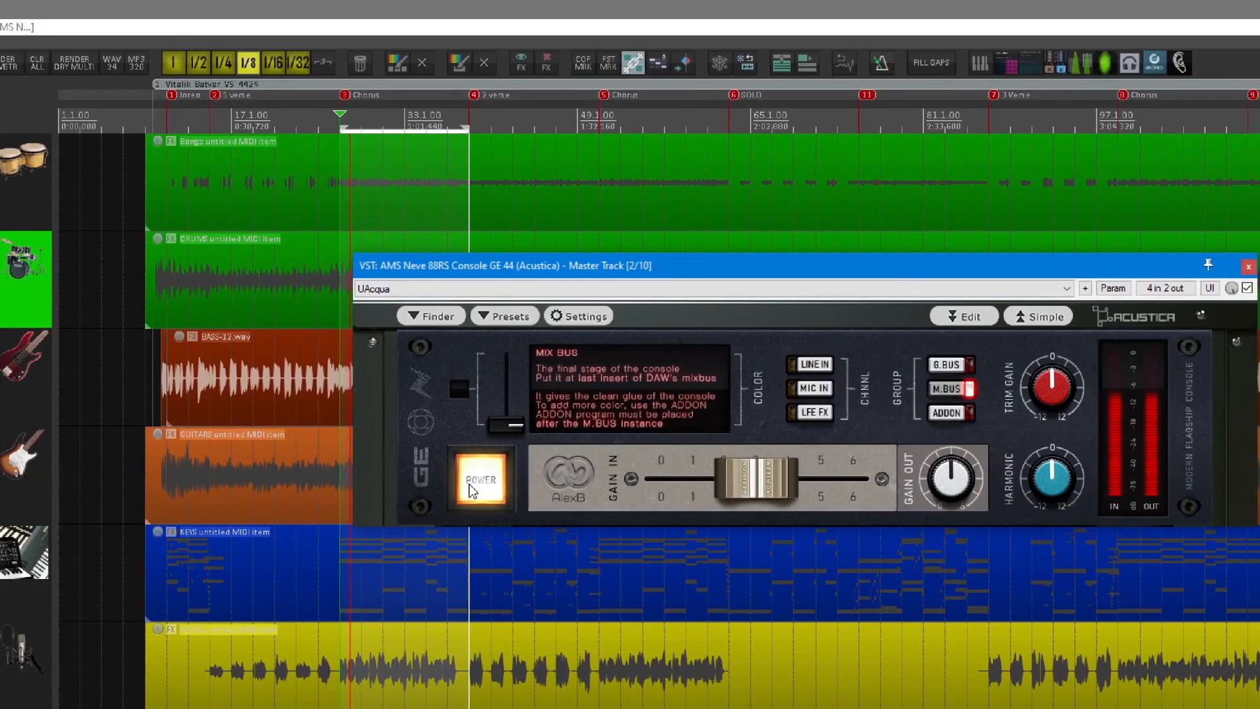
# Compare the playing mix with the AMS Neve 88RS Console off and on, leave it enabled and close its window.
pyautogui.click(778, 491)
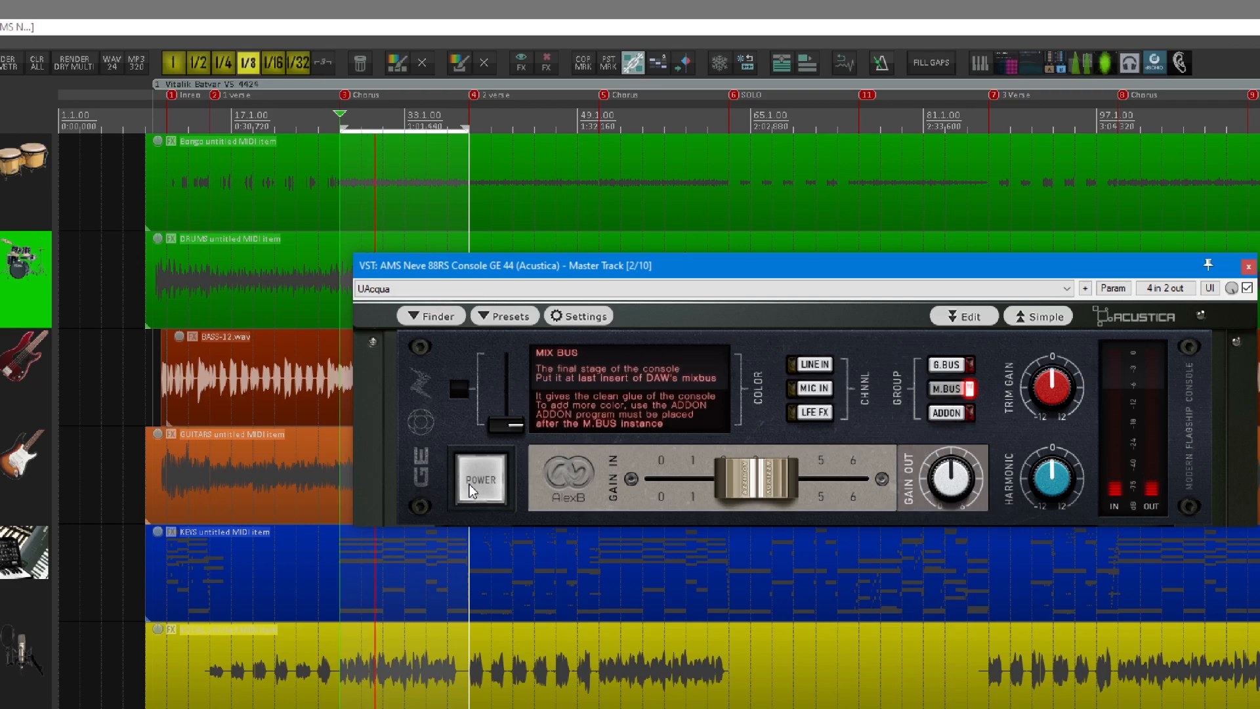
pyautogui.click(471, 492)
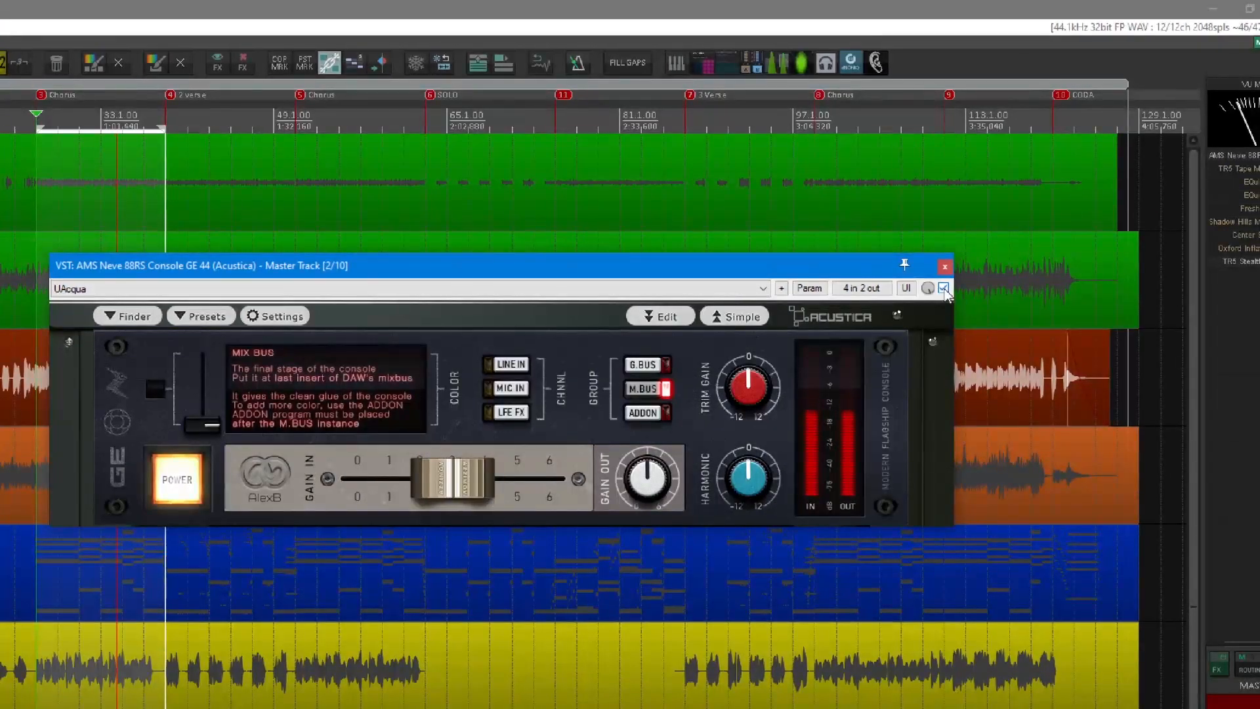
pyautogui.click(943, 289)
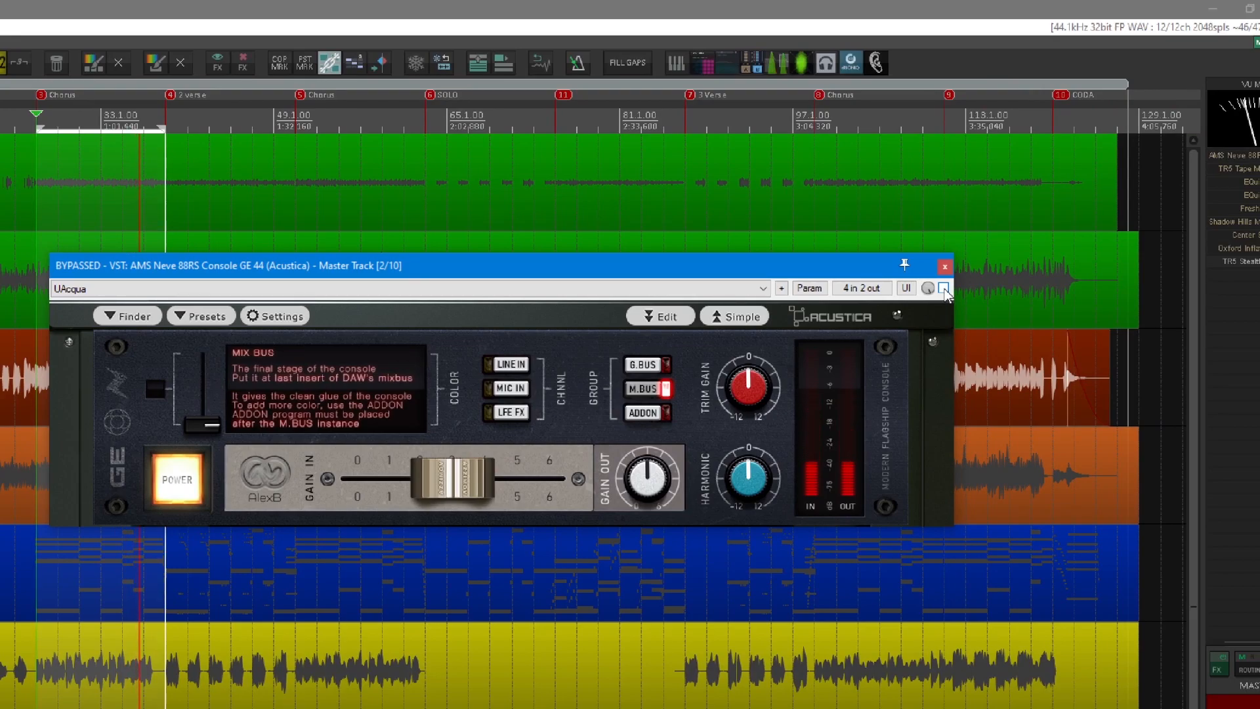
pyautogui.click(944, 288)
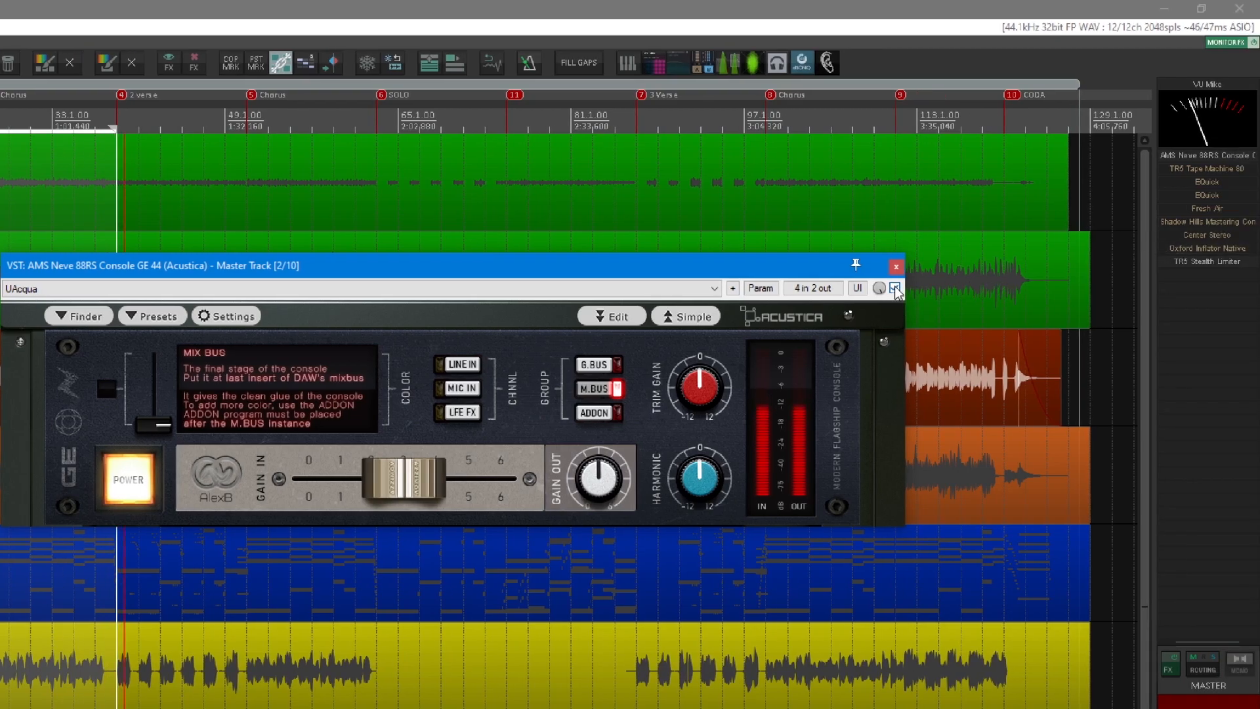
pyautogui.click(895, 289)
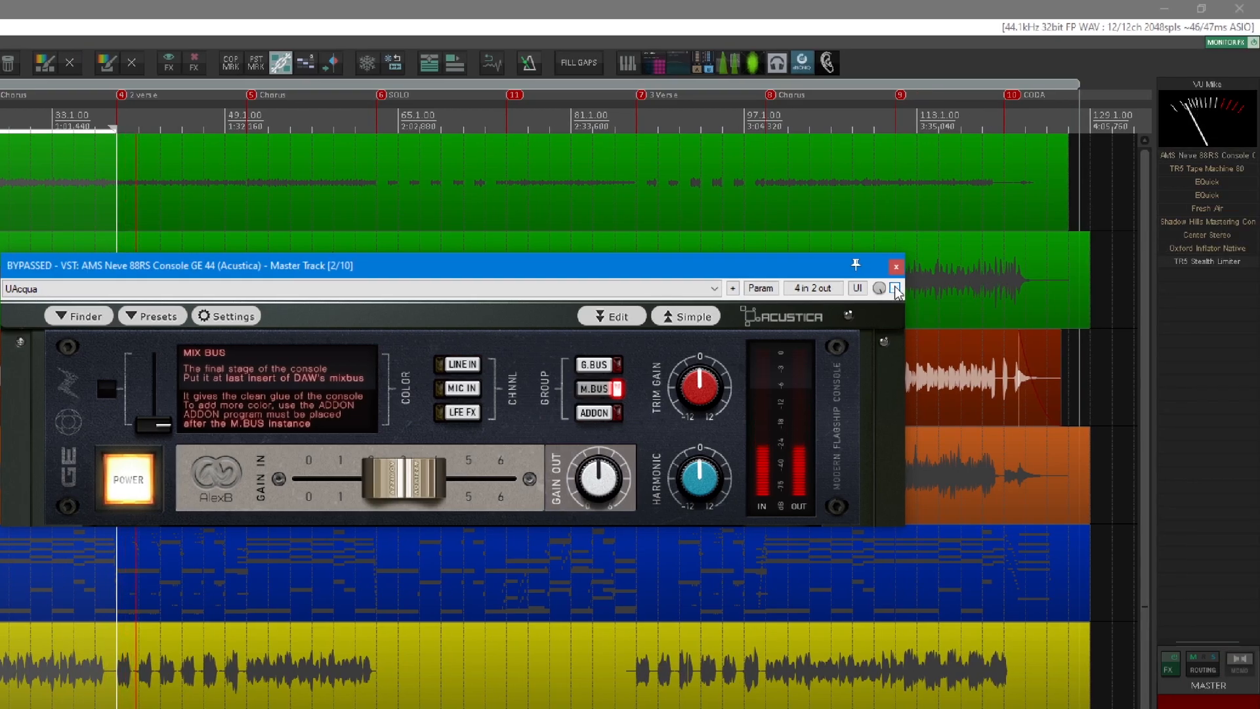
pyautogui.click(895, 289)
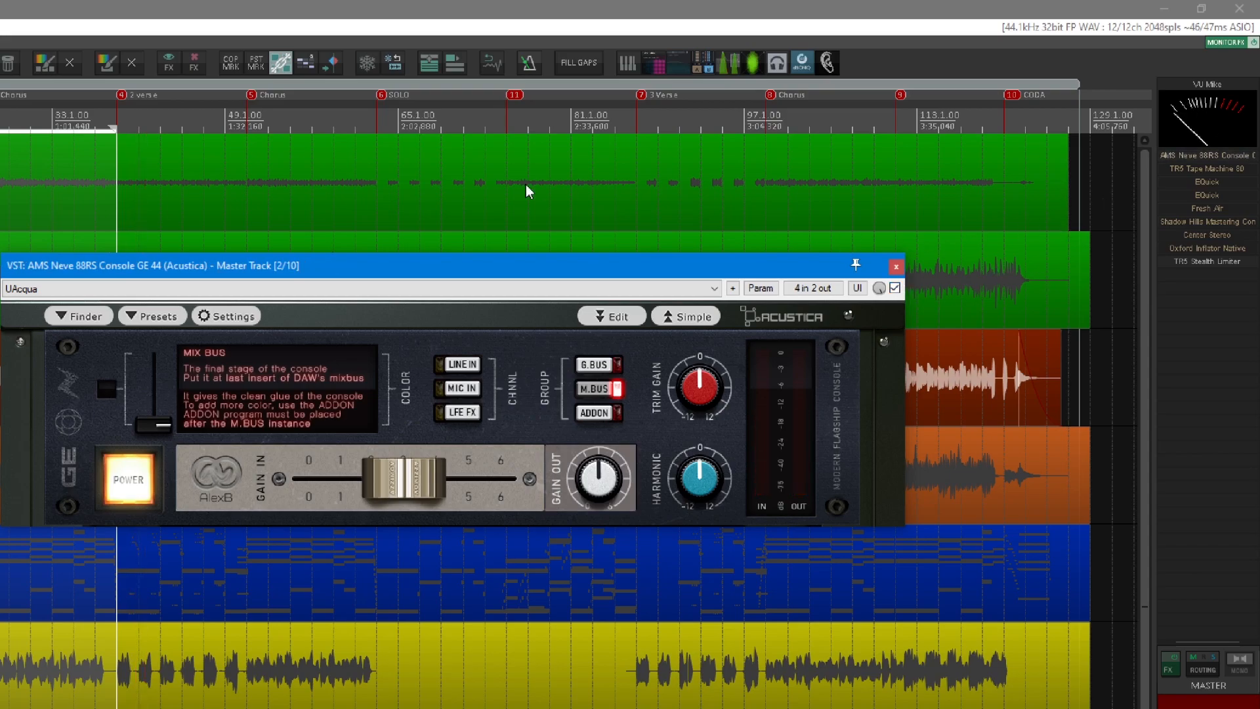
pyautogui.moveTo(643, 266); pyautogui.dragTo(718, 289)
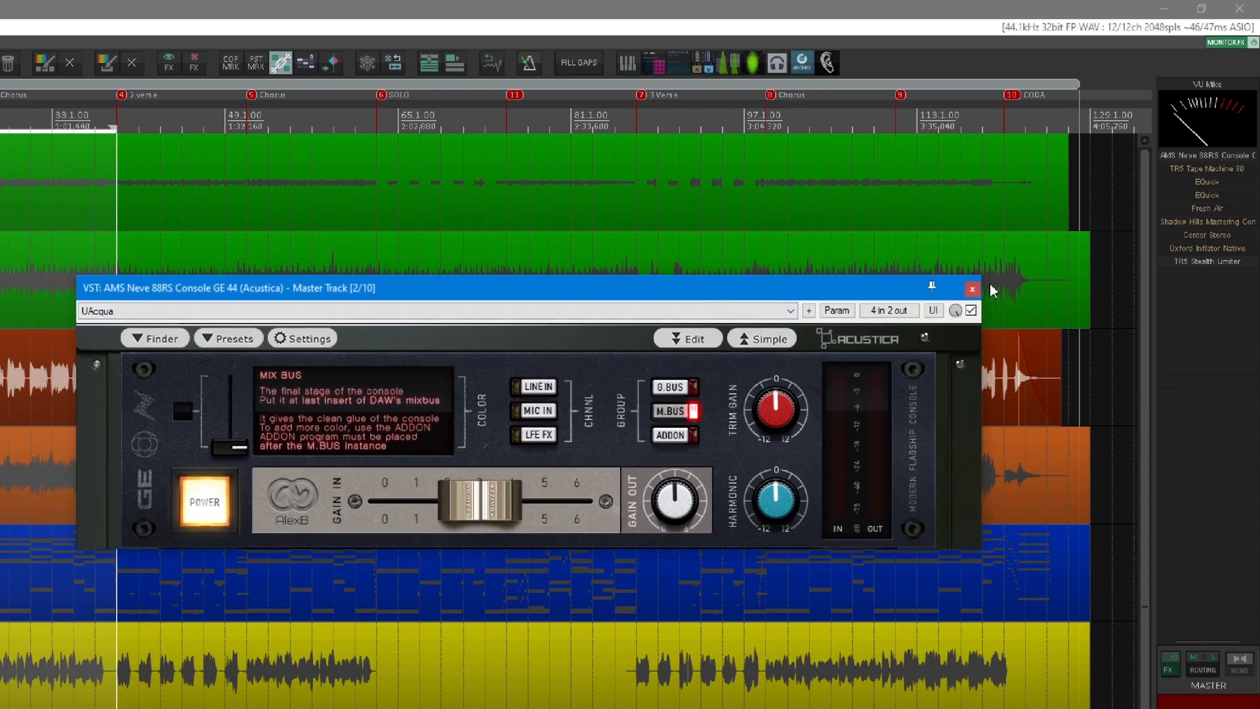
pyautogui.click(970, 291)
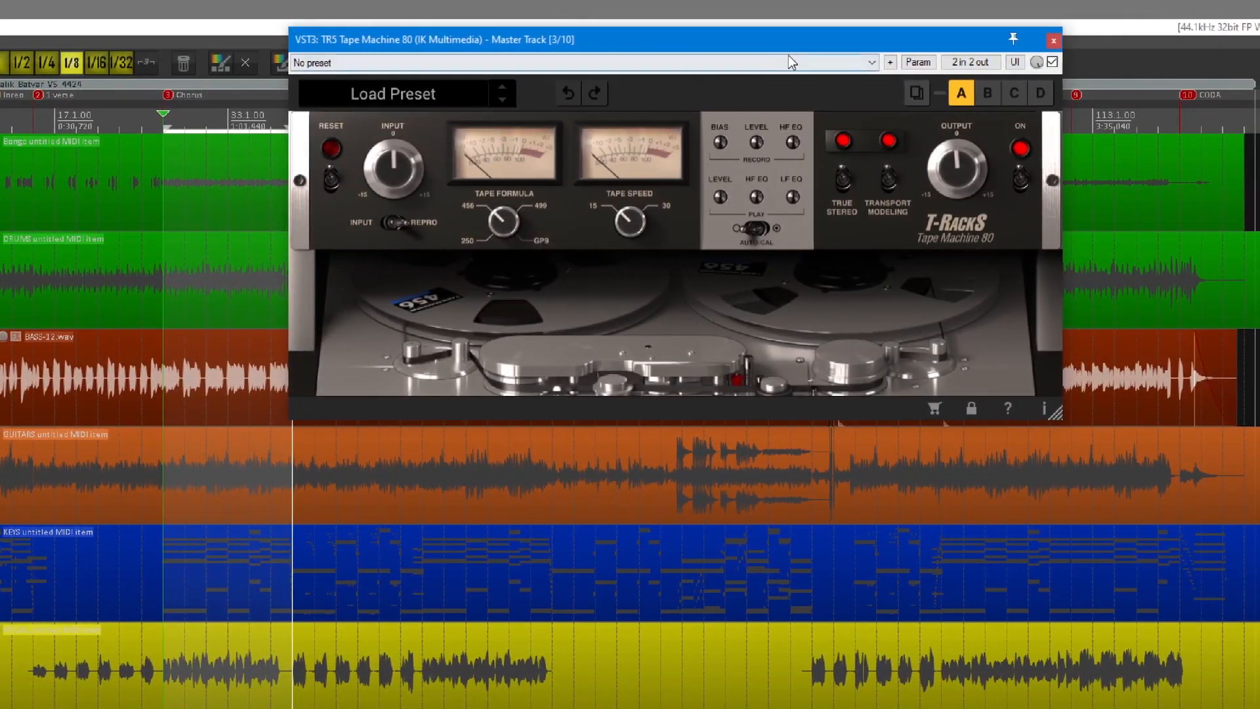
# Examine the TR5 Tape Machine 80 on the master track, including its tape formula, tape speed, input and output settings.
pyautogui.moveTo(787, 49); pyautogui.dragTo(722, 288)
pyautogui.moveTo(552, 273); pyautogui.dragTo(555, 254)
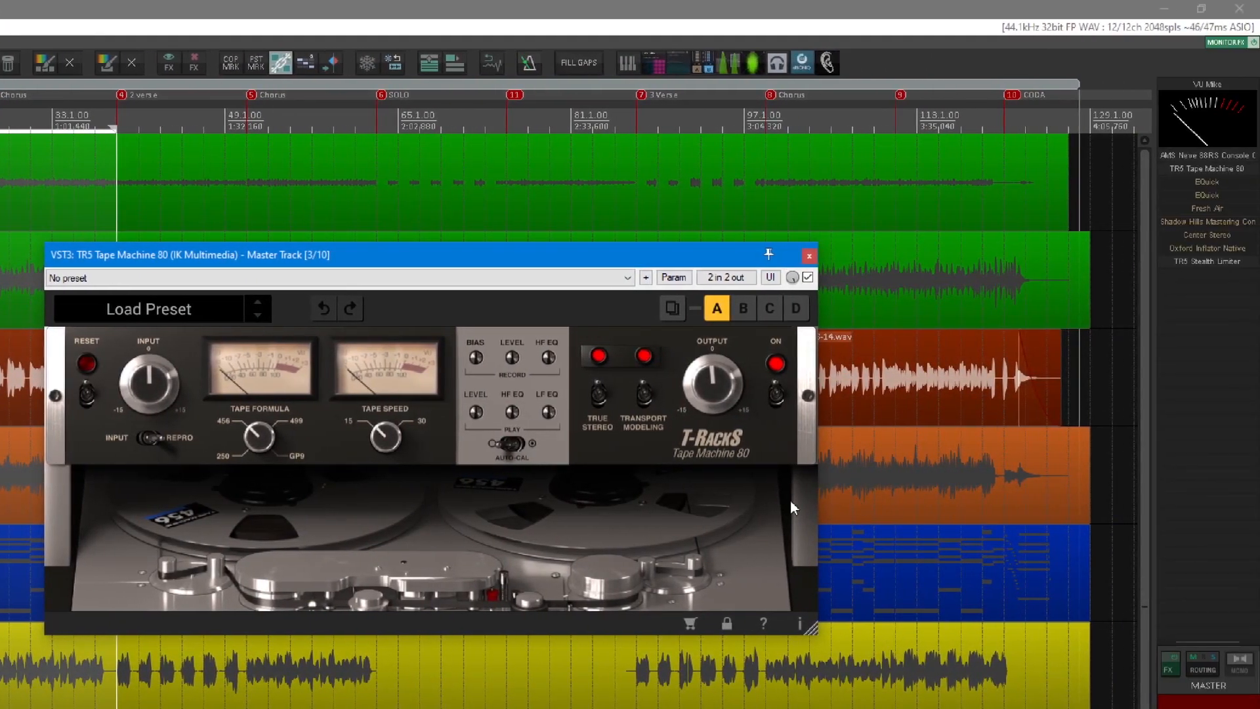
pyautogui.moveTo(295, 253); pyautogui.dragTo(359, 195)
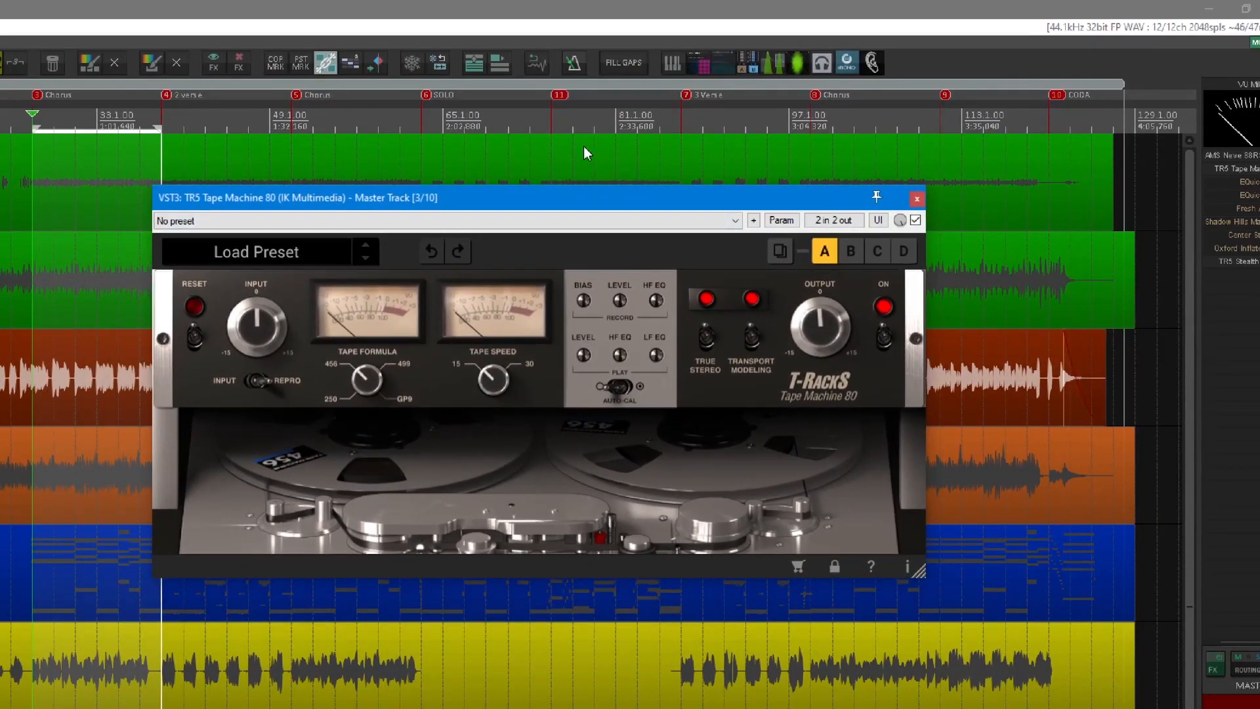
pyautogui.moveTo(581, 202); pyautogui.dragTo(553, 228)
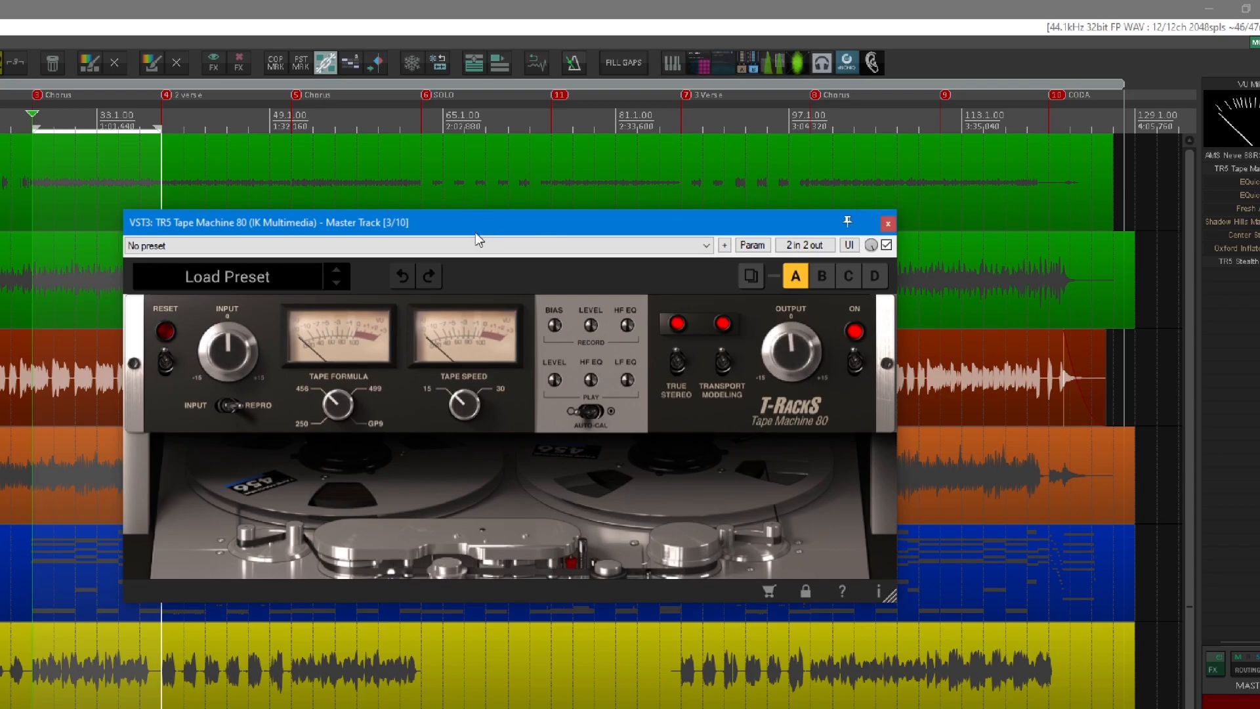
pyautogui.moveTo(476, 233); pyautogui.dragTo(466, 244)
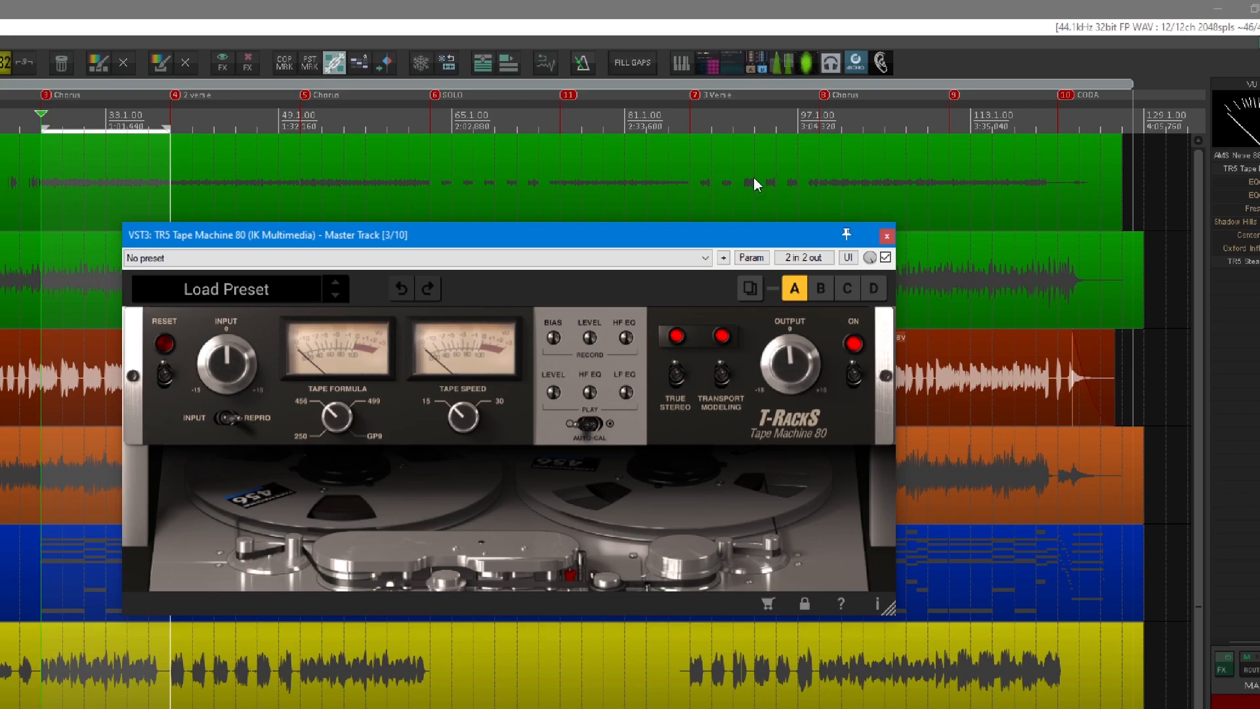
pyautogui.moveTo(764, 235); pyautogui.dragTo(740, 241)
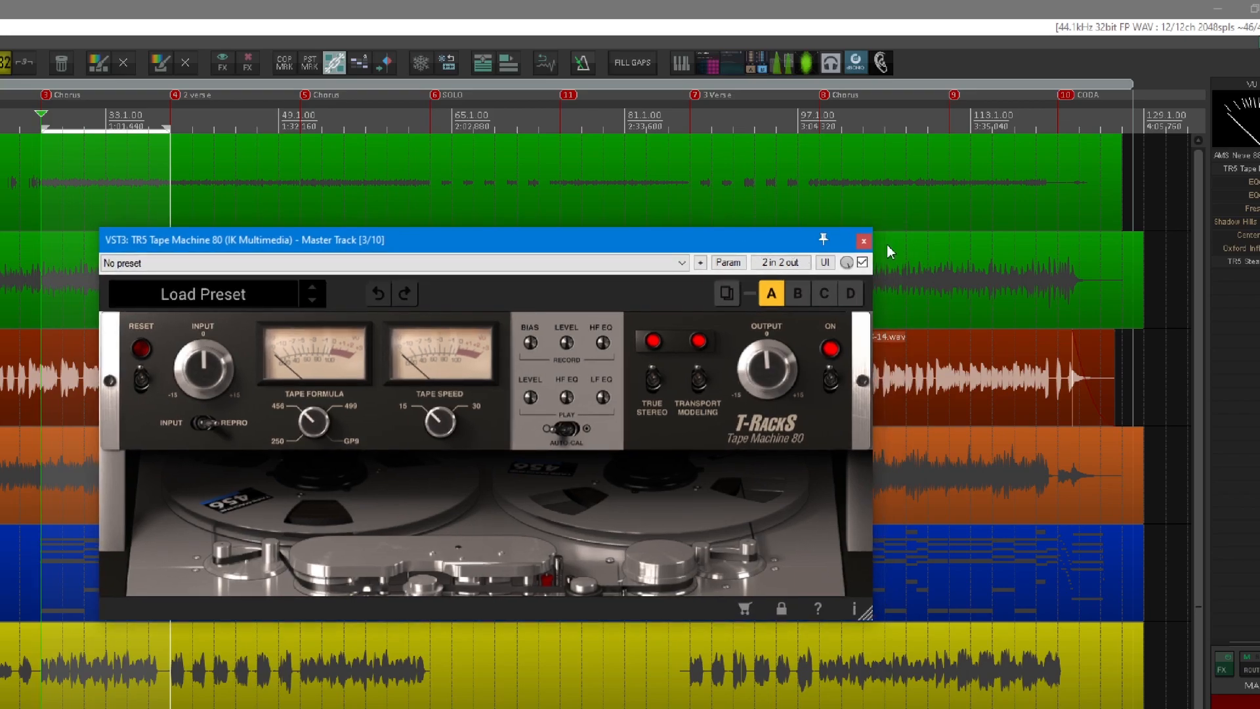
# View the 50 Hz cut in the master track's first EQuick, and close both the tape machine and equalizer windows.
pyautogui.click(1218, 191)
pyautogui.click(1217, 191)
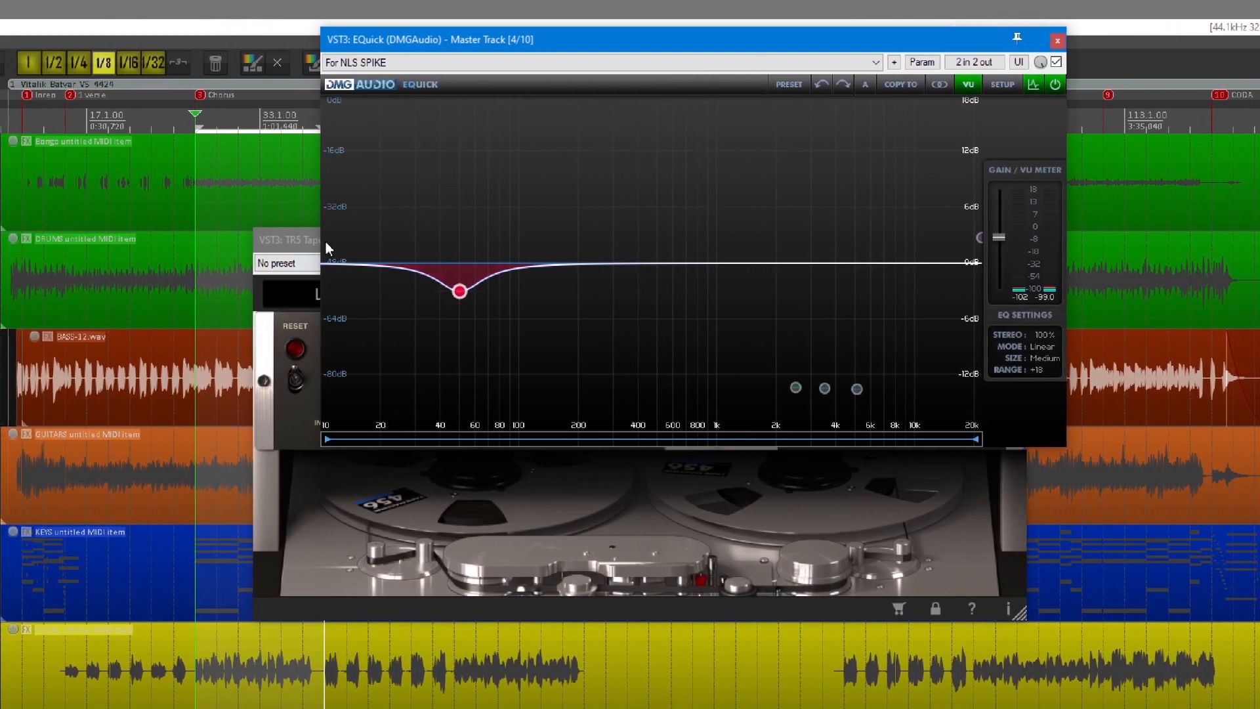
pyautogui.click(188, 241)
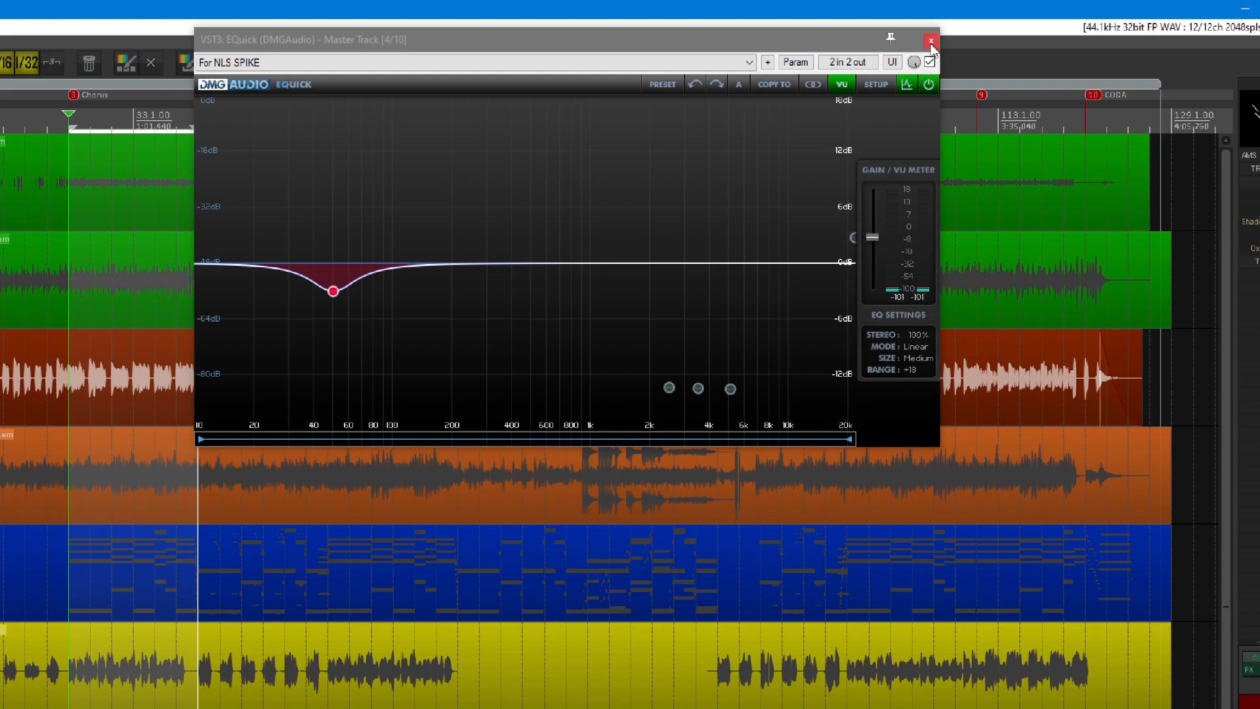
pyautogui.click(931, 41)
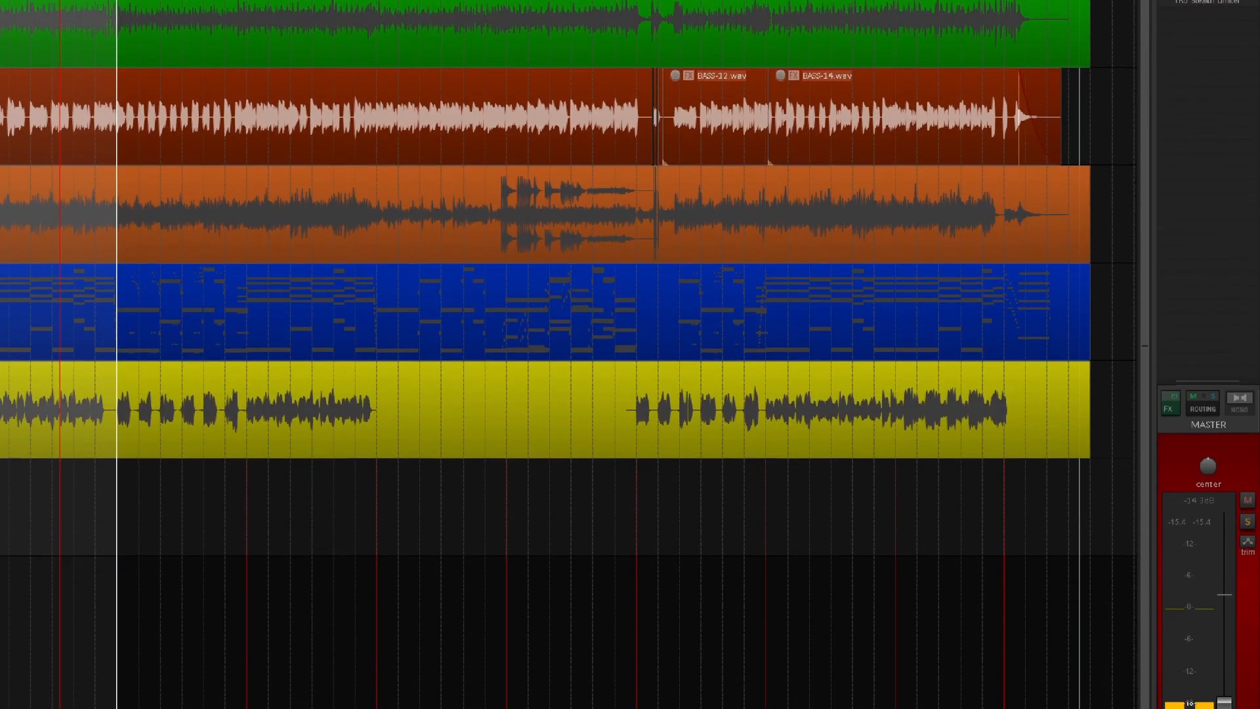
# Adjust the master track's volume fader during playback.
pyautogui.moveTo(1224, 706); pyautogui.dragTo(1224, 700)
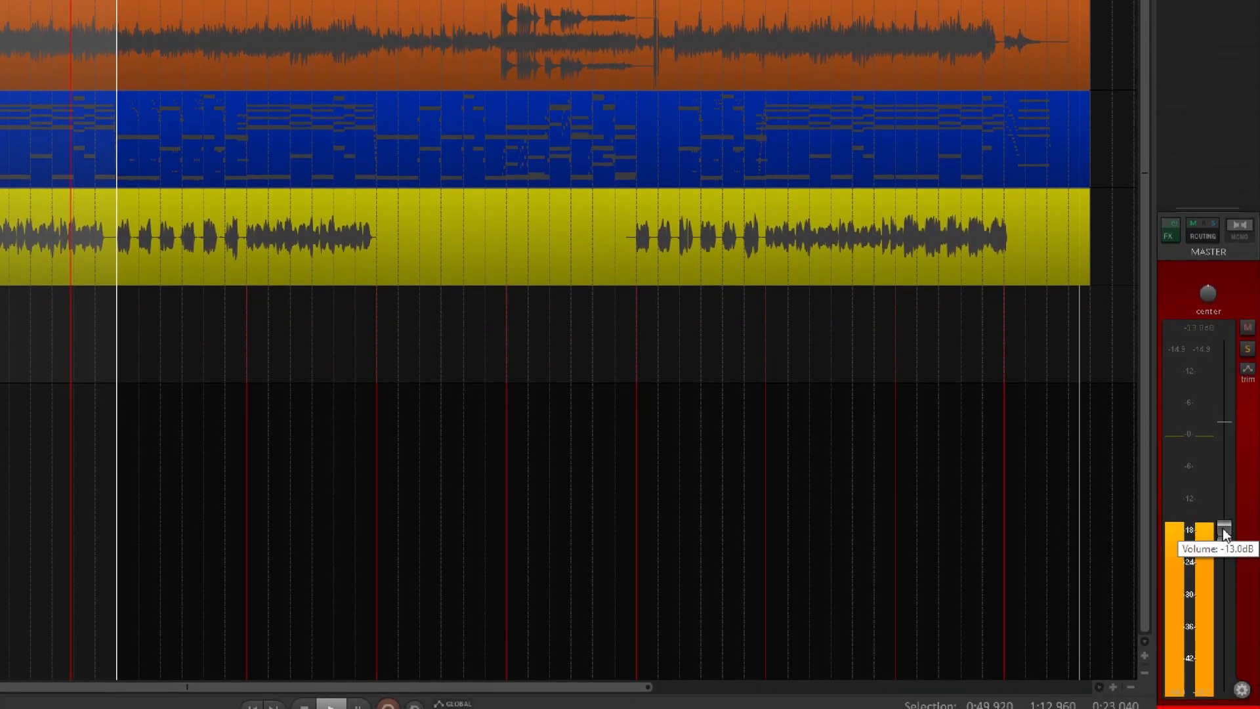
pyautogui.moveTo(1223, 529); pyautogui.dragTo(1221, 520)
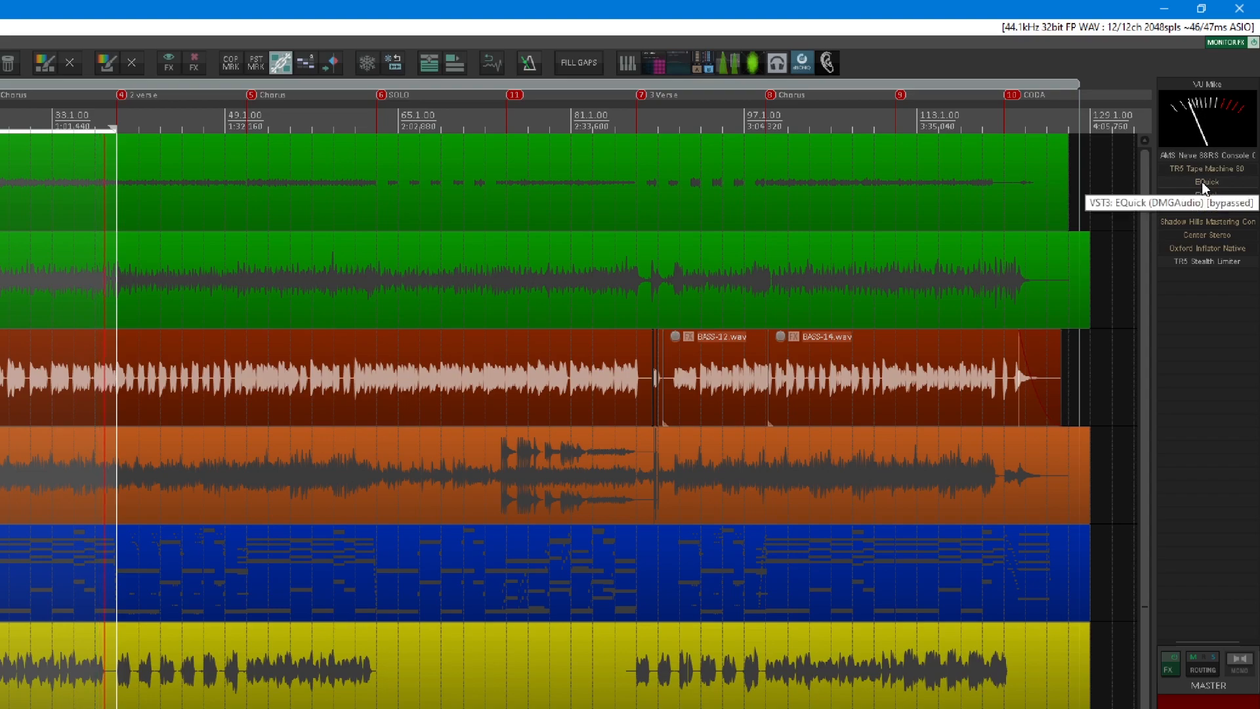
# Stop playback, enable the master track's second EQuick and open it to view its equalizer bands and linear-mode settings.
pyautogui.press('space')
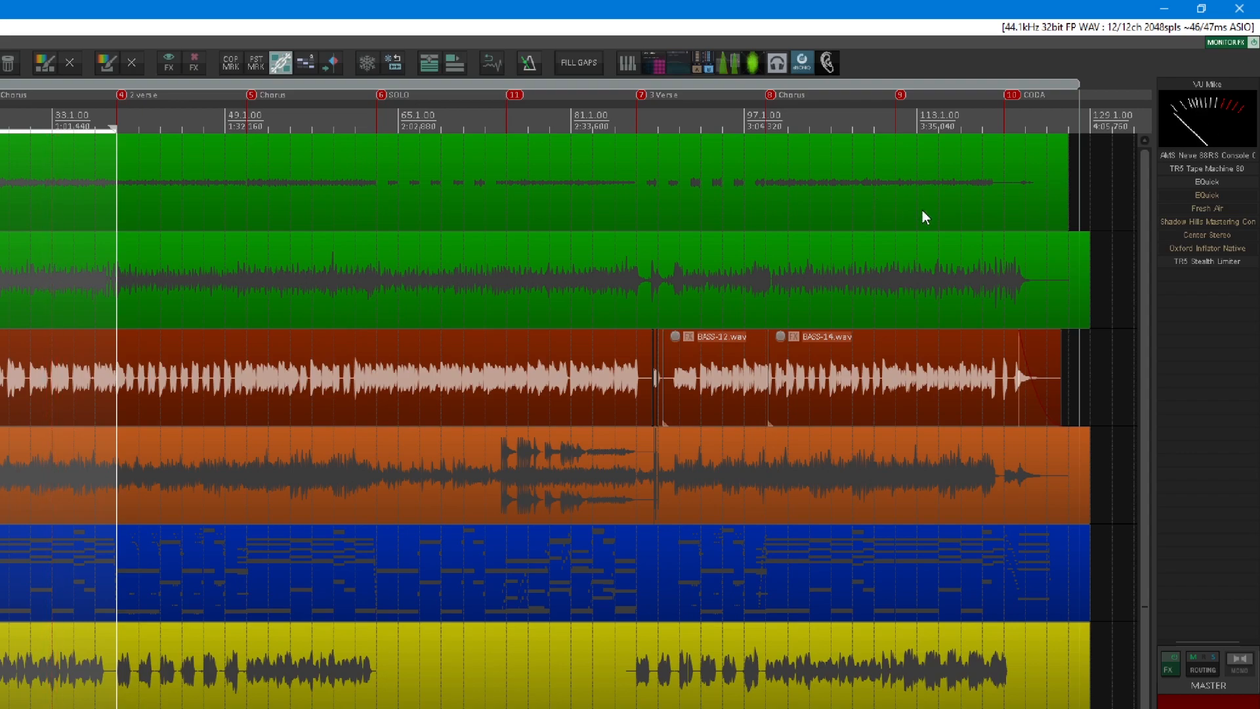
pyautogui.click(1203, 197)
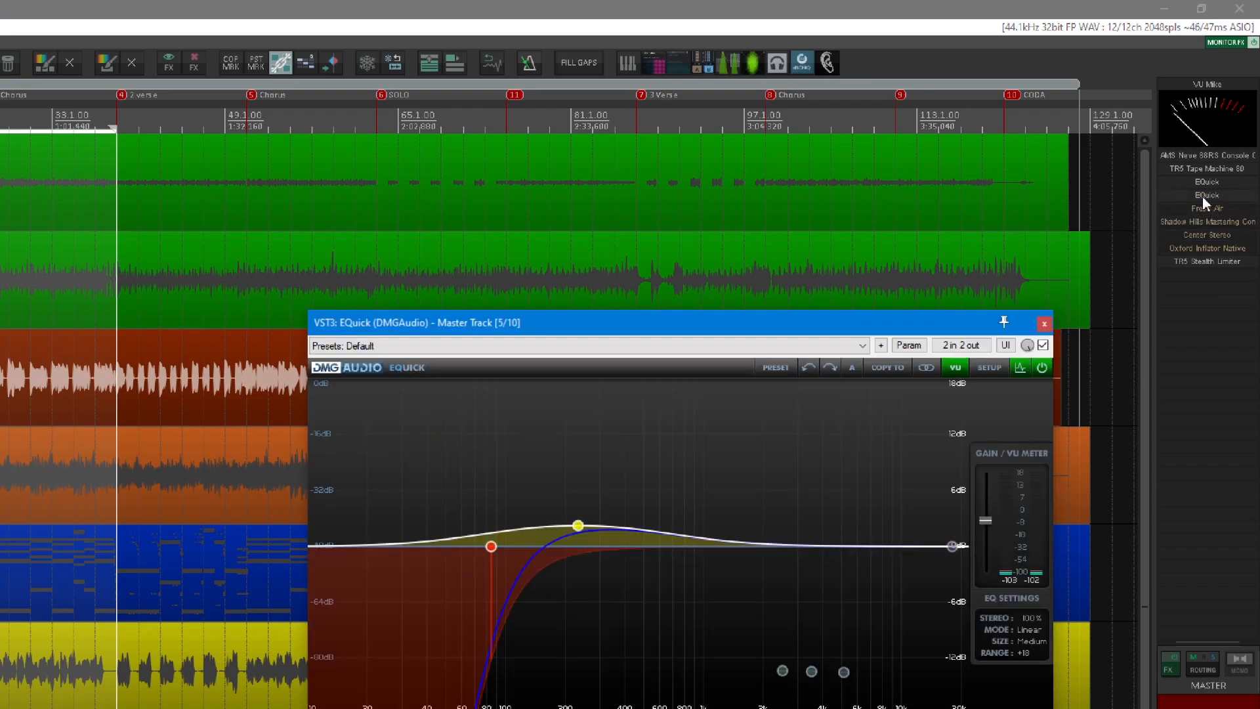
pyautogui.moveTo(534, 327); pyautogui.dragTo(469, 270)
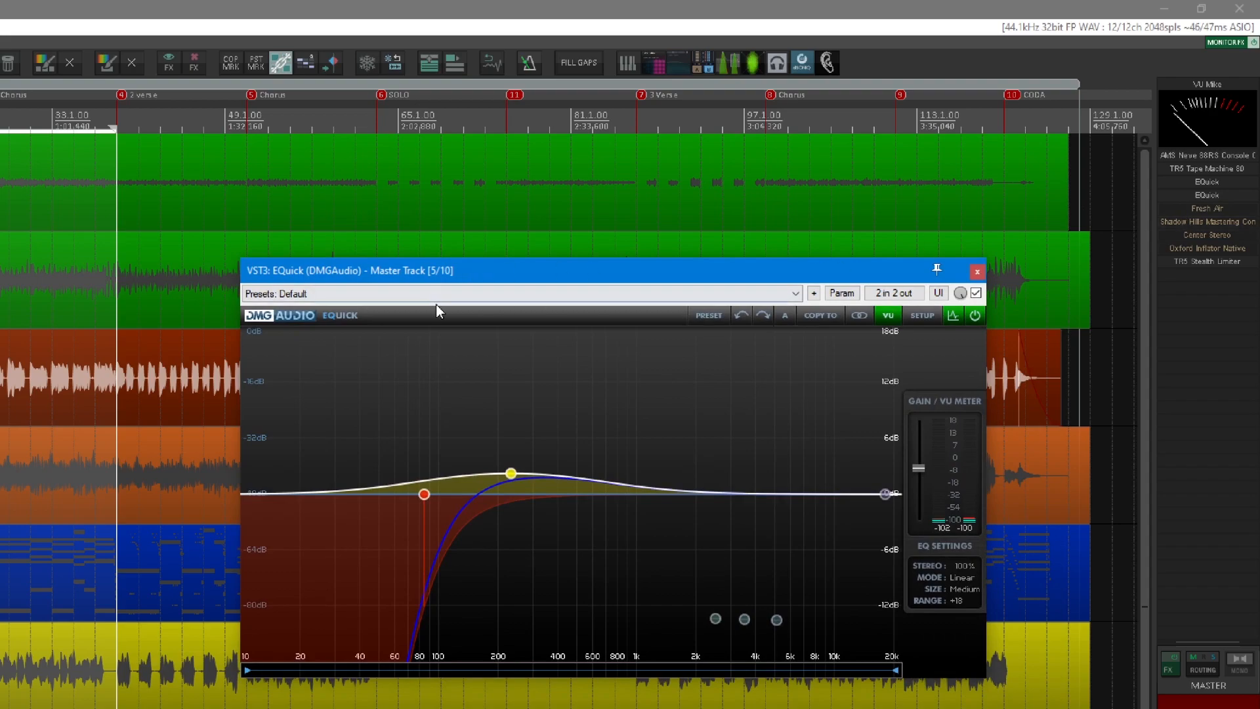
pyautogui.moveTo(463, 278)
pyautogui.mouseDown()
pyautogui.moveTo(453, 298)
pyautogui.moveTo(454, 278)
pyautogui.mouseUp()
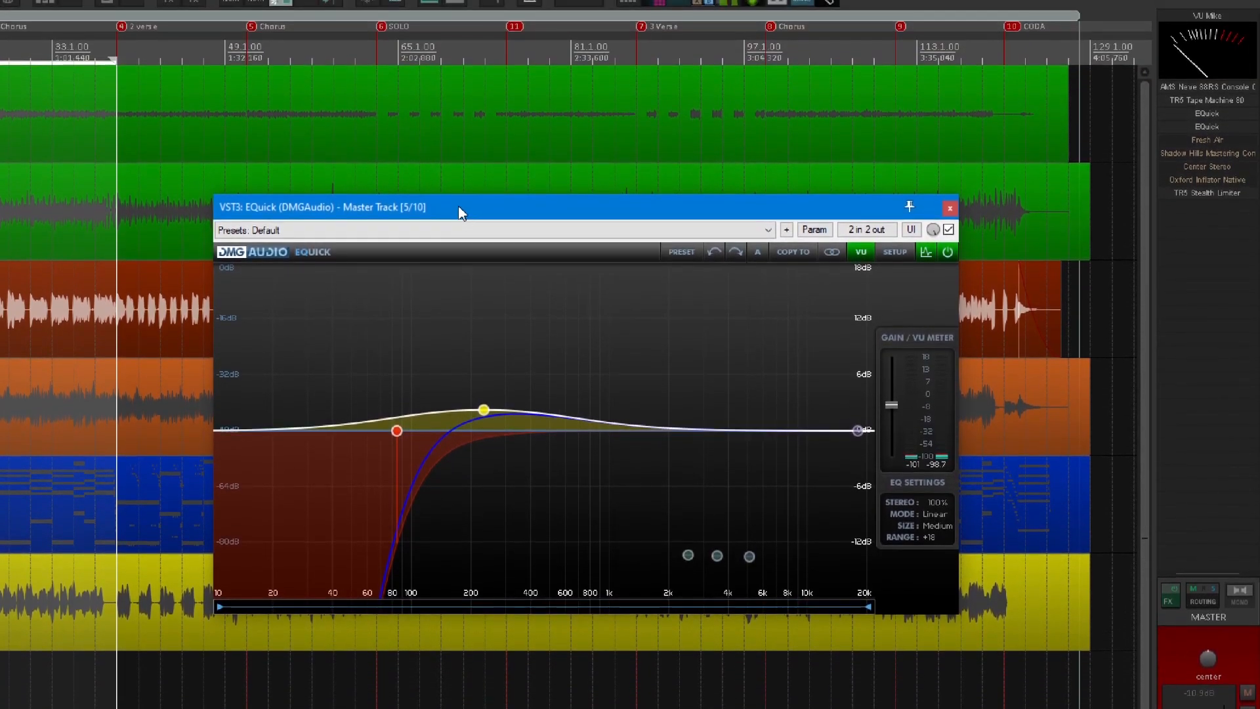
pyautogui.moveTo(458, 206); pyautogui.dragTo(0, 363)
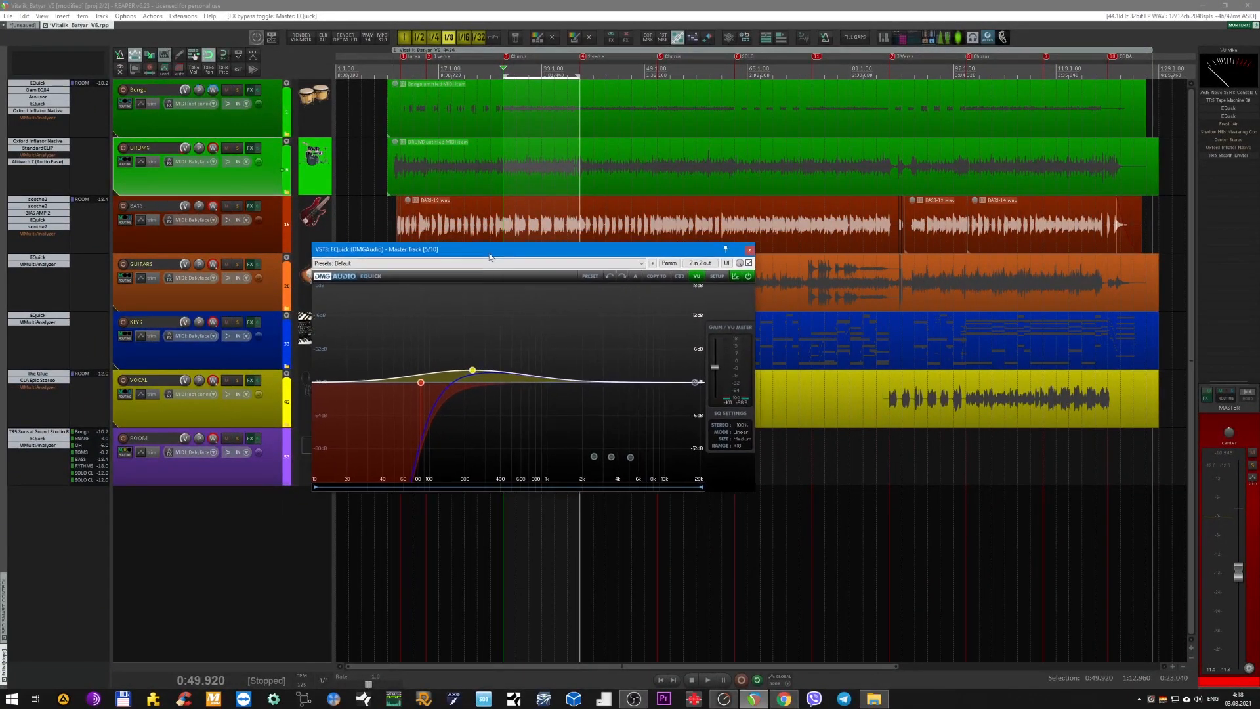
pyautogui.moveTo(489, 257); pyautogui.dragTo(447, 260)
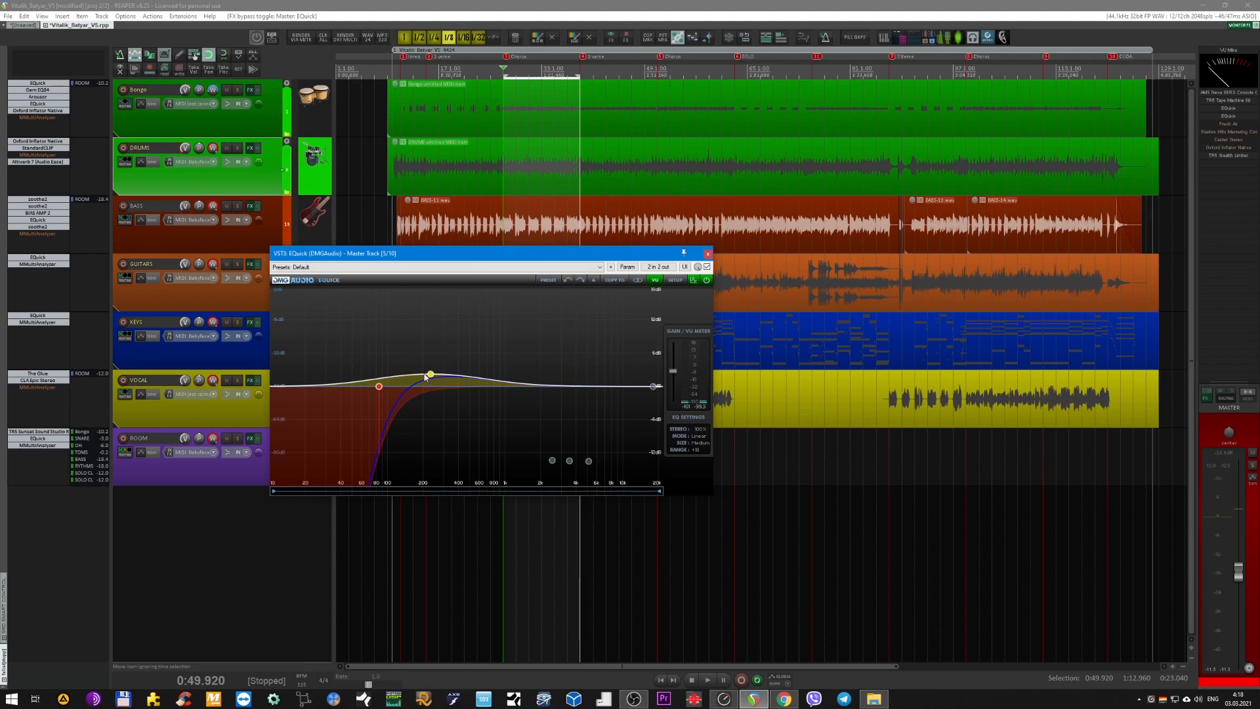
# Open the Realphones monitoring plugin, arrange it beside the EQuick window and play the mix briefly.
pyautogui.moveTo(431, 376)
pyautogui.click(990, 41)
pyautogui.moveTo(716, 241); pyautogui.dragTo(938, 292)
pyautogui.moveTo(531, 258); pyautogui.dragTo(368, 222)
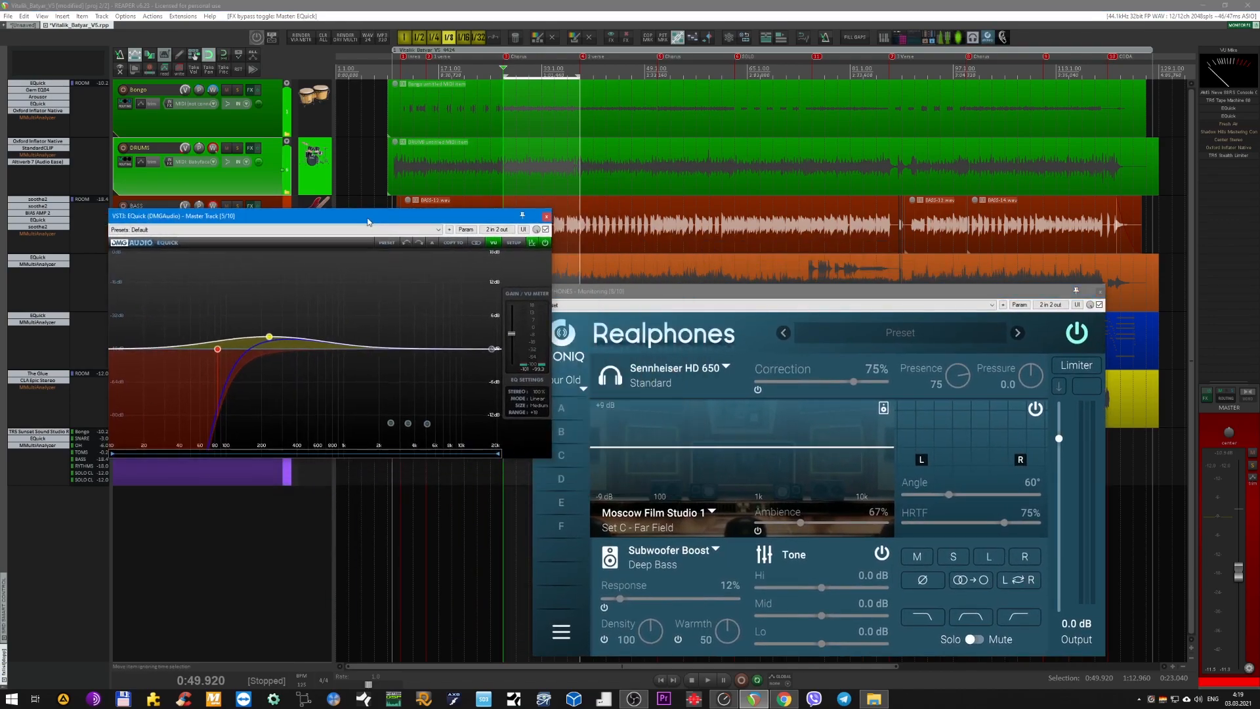
pyautogui.moveTo(704, 290); pyautogui.dragTo(745, 227)
pyautogui.press('space')
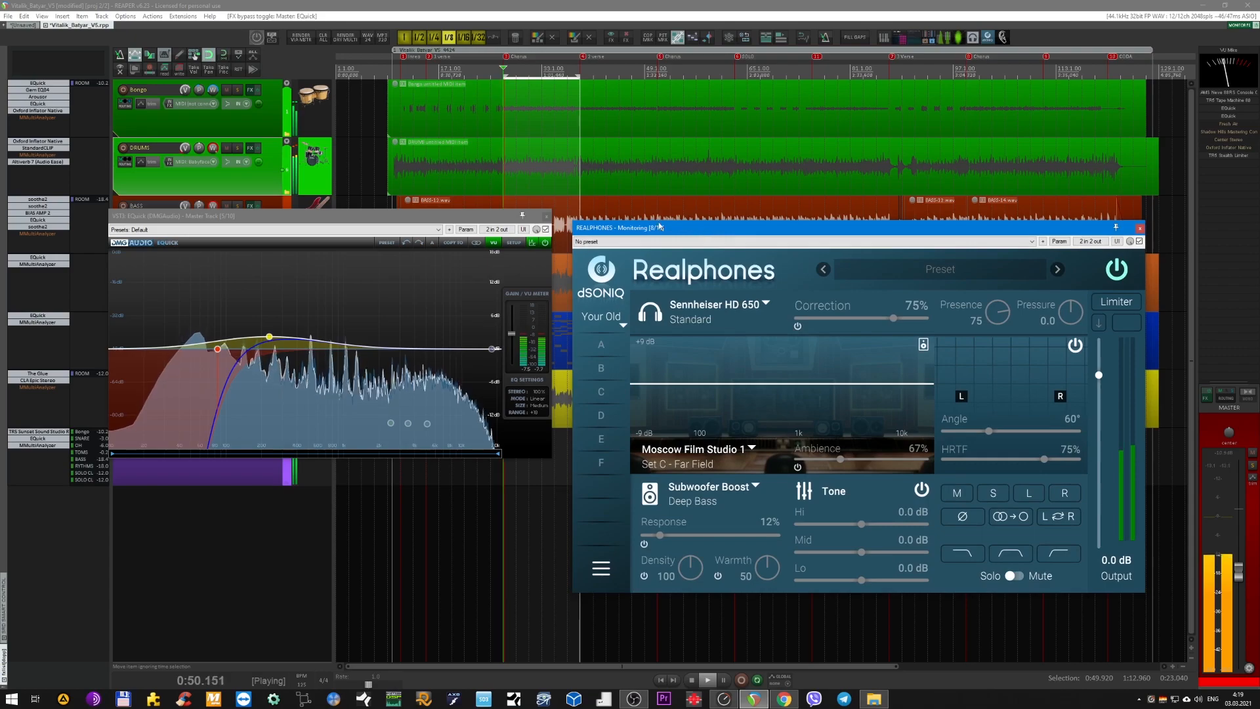
pyautogui.moveTo(441, 223); pyautogui.dragTo(457, 315)
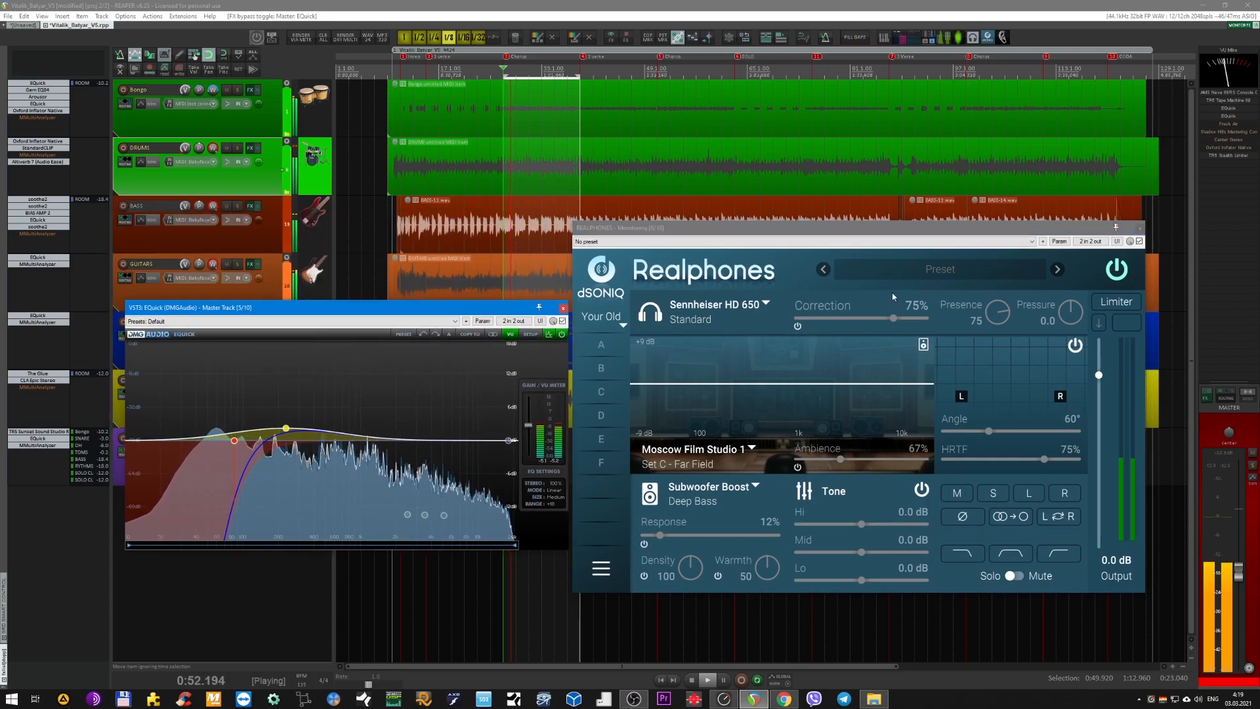
pyautogui.press('space')
pyautogui.moveTo(893, 232); pyautogui.dragTo(852, 203)
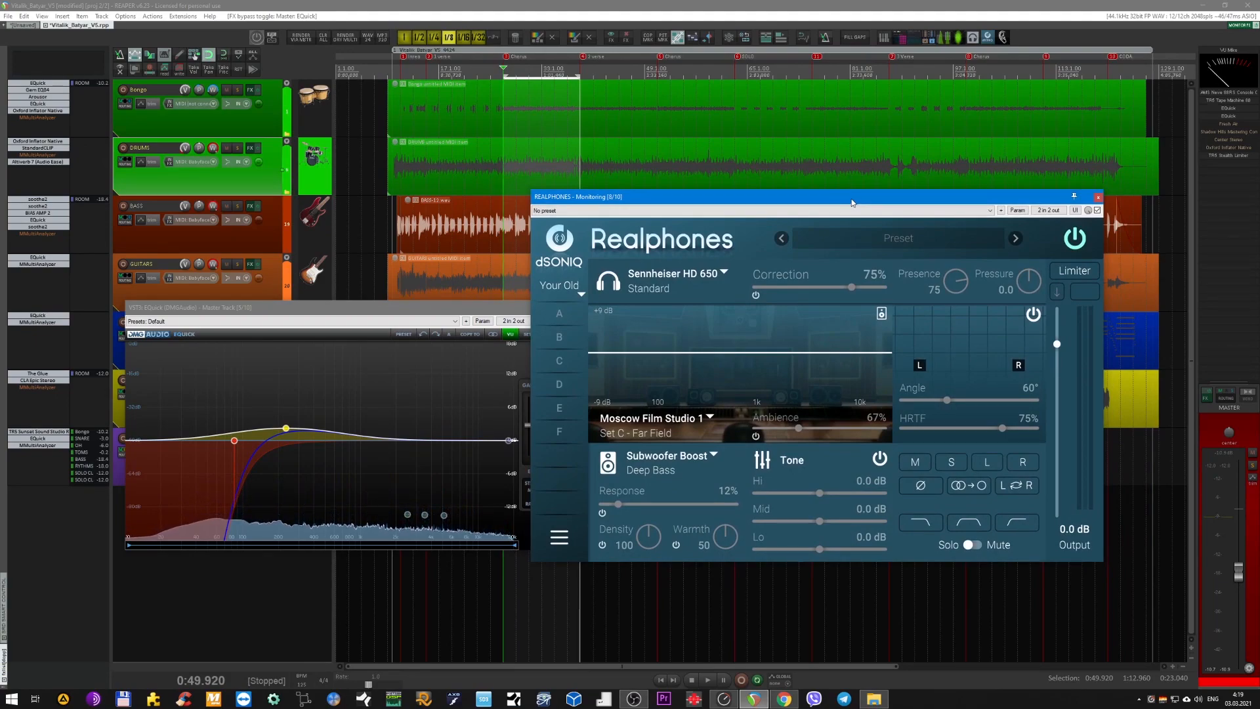
pyautogui.moveTo(852, 203)
pyautogui.mouseDown()
pyautogui.moveTo(895, 204)
pyautogui.moveTo(867, 206)
pyautogui.mouseUp()
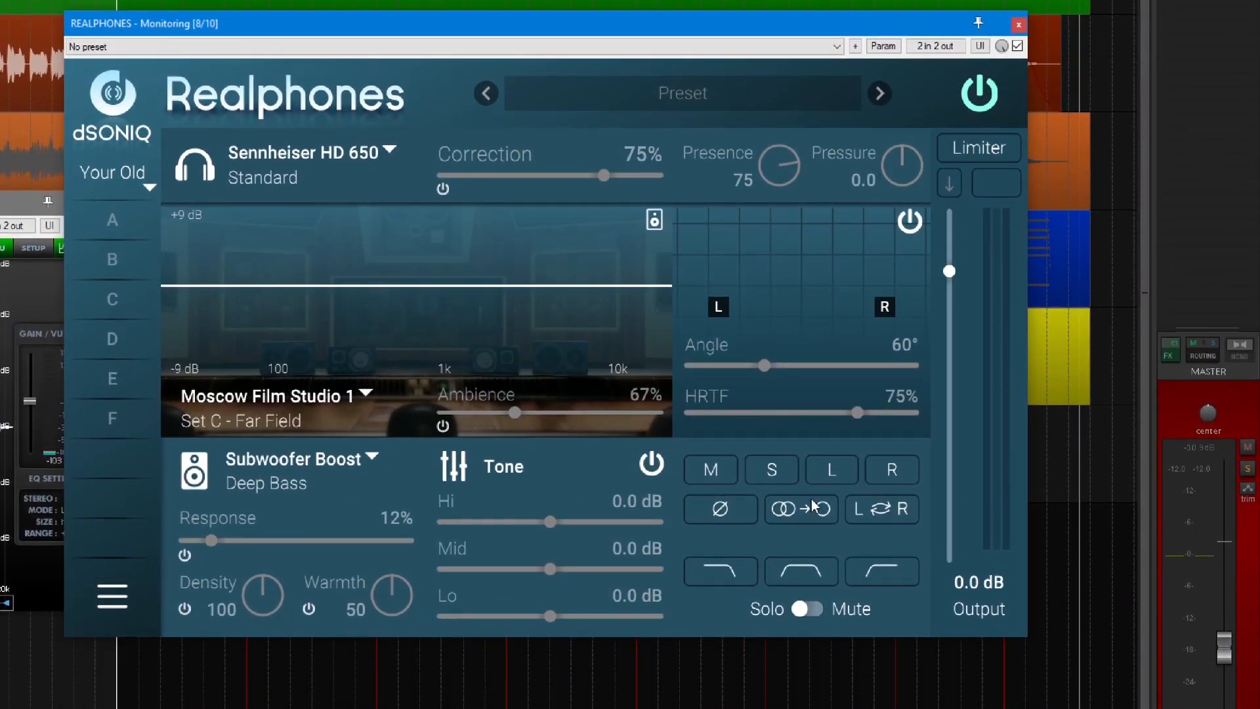
# Audition the playing mix through the Realphones mid, side, left and right monitoring modes.
pyautogui.click(712, 469)
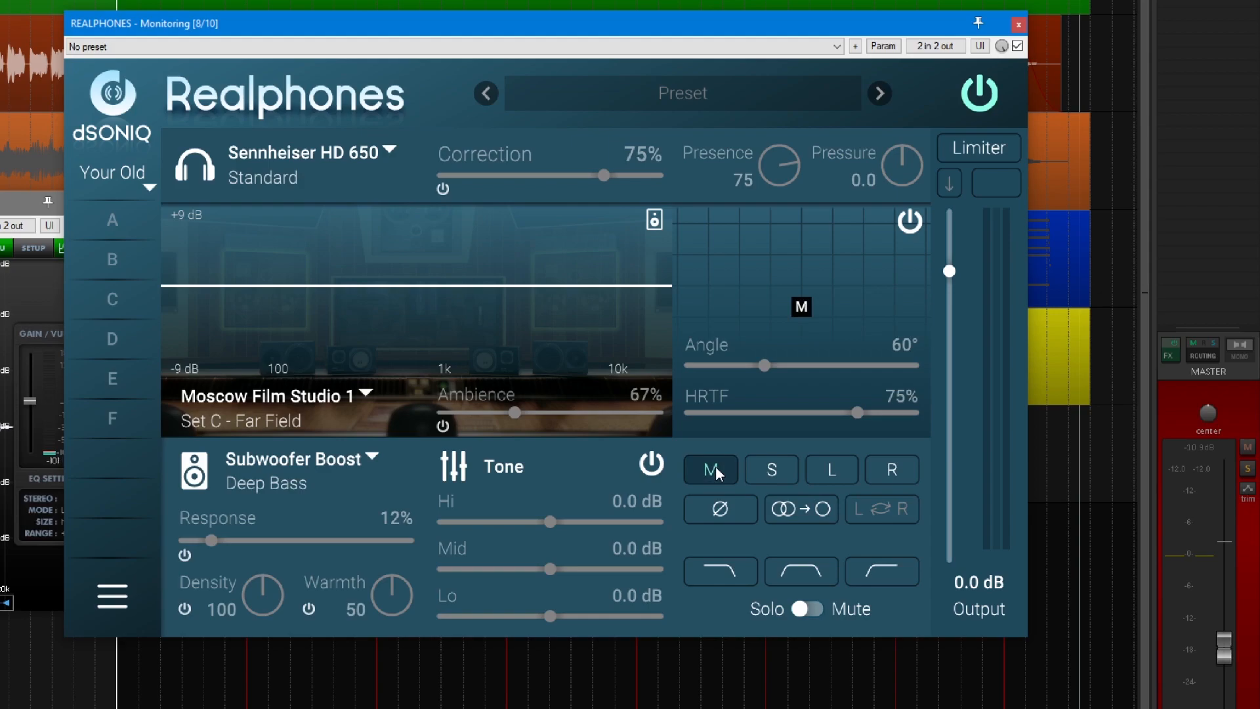
pyautogui.press('space')
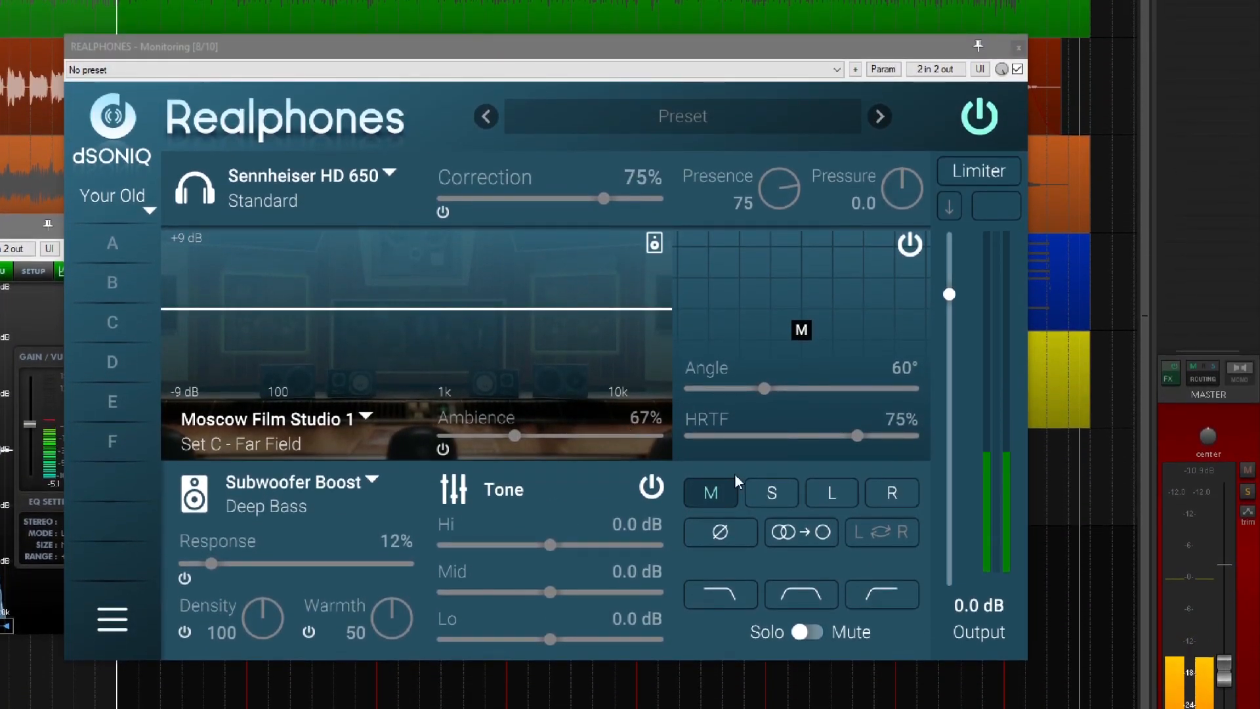
pyautogui.click(764, 494)
pyautogui.click(833, 498)
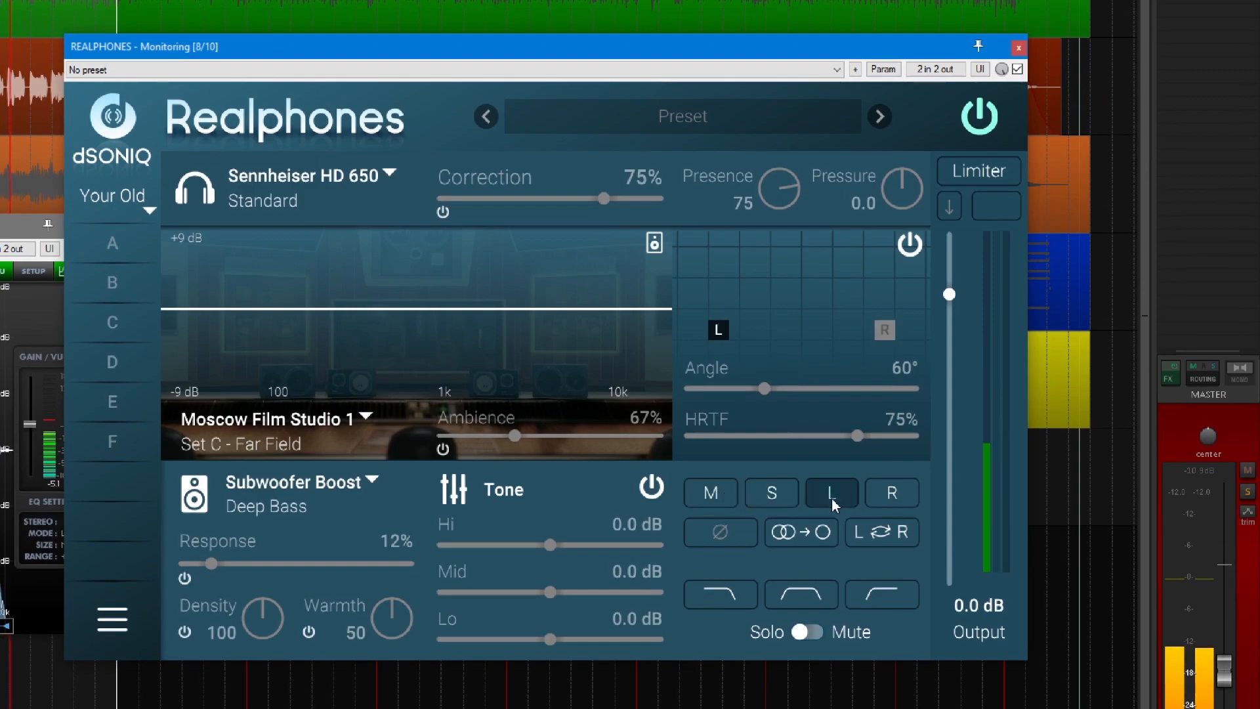
pyautogui.click(899, 492)
pyautogui.click(769, 497)
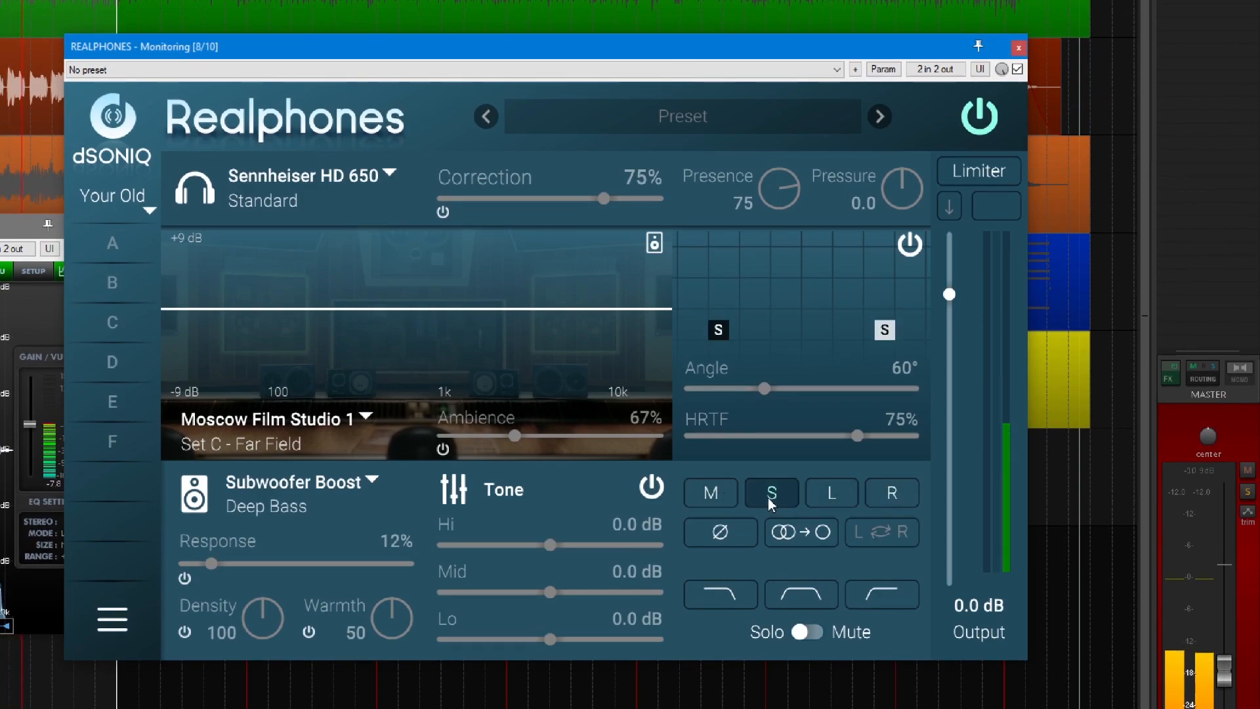
pyautogui.click(719, 494)
# Monitor the side signal in mono and compare it with EQuick's 85 Hz side high-pass band off and on.
pyautogui.click(761, 493)
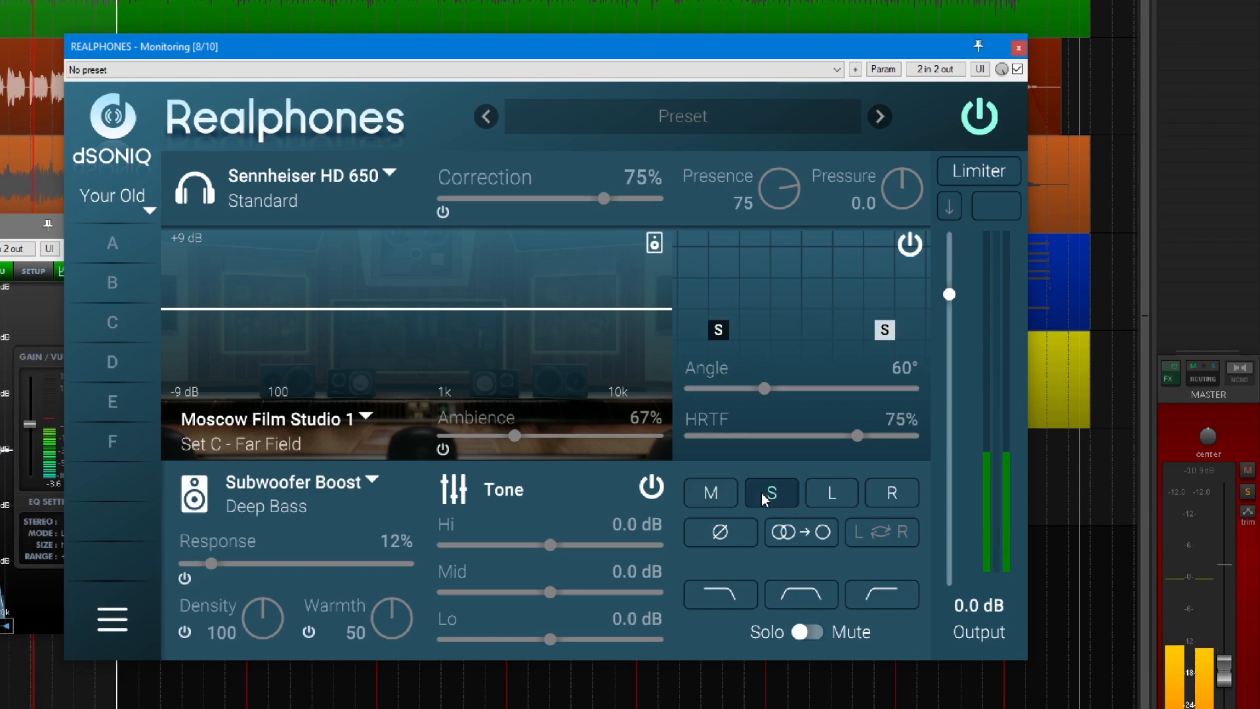
pyautogui.click(787, 533)
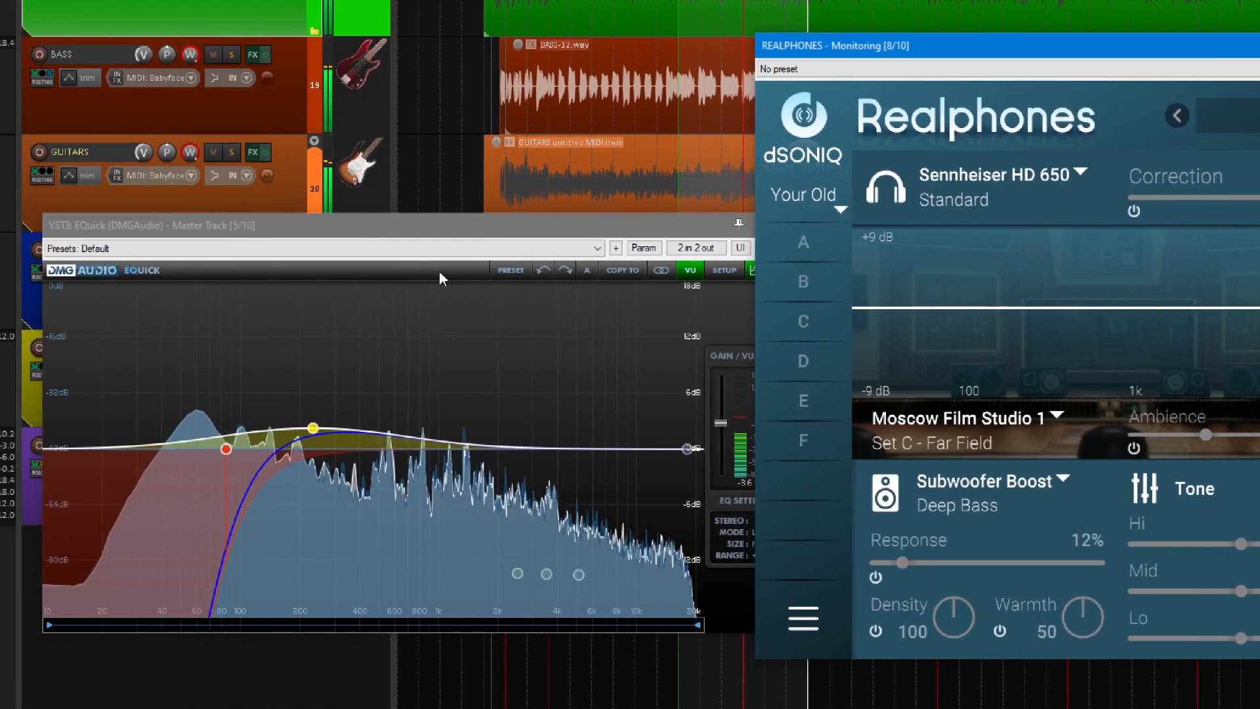
pyautogui.moveTo(410, 229); pyautogui.dragTo(416, 204)
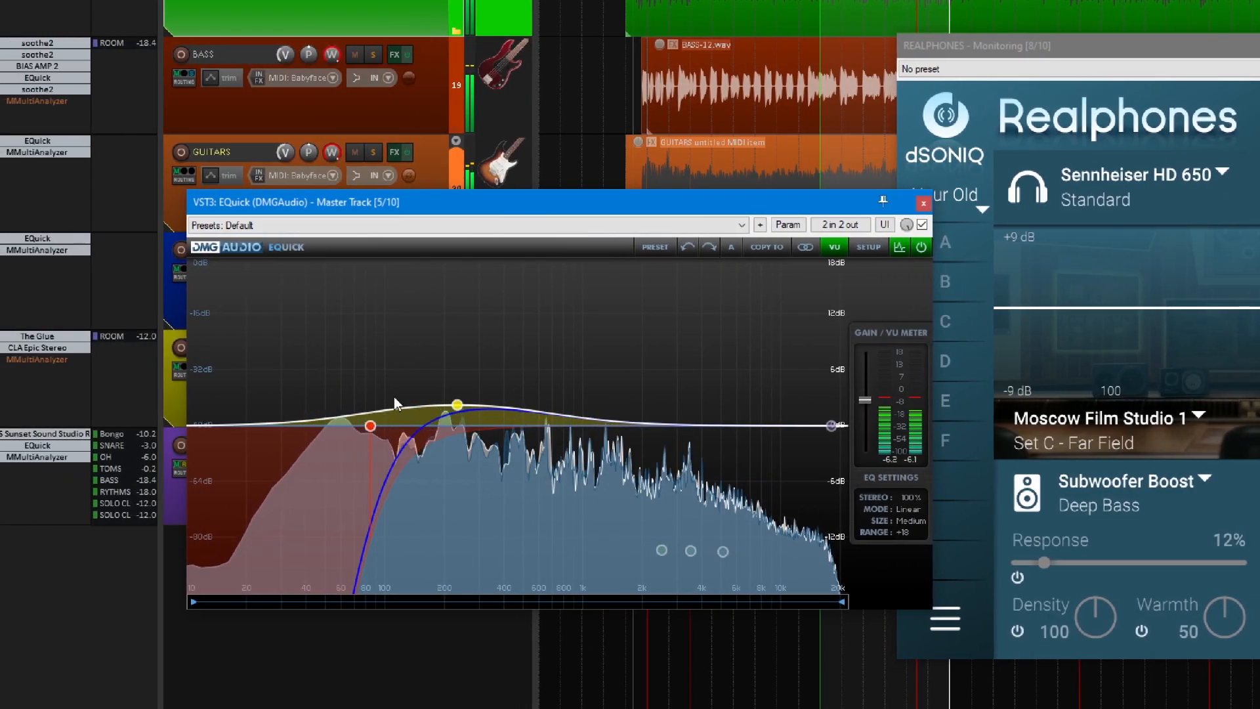
pyautogui.moveTo(235, 428)
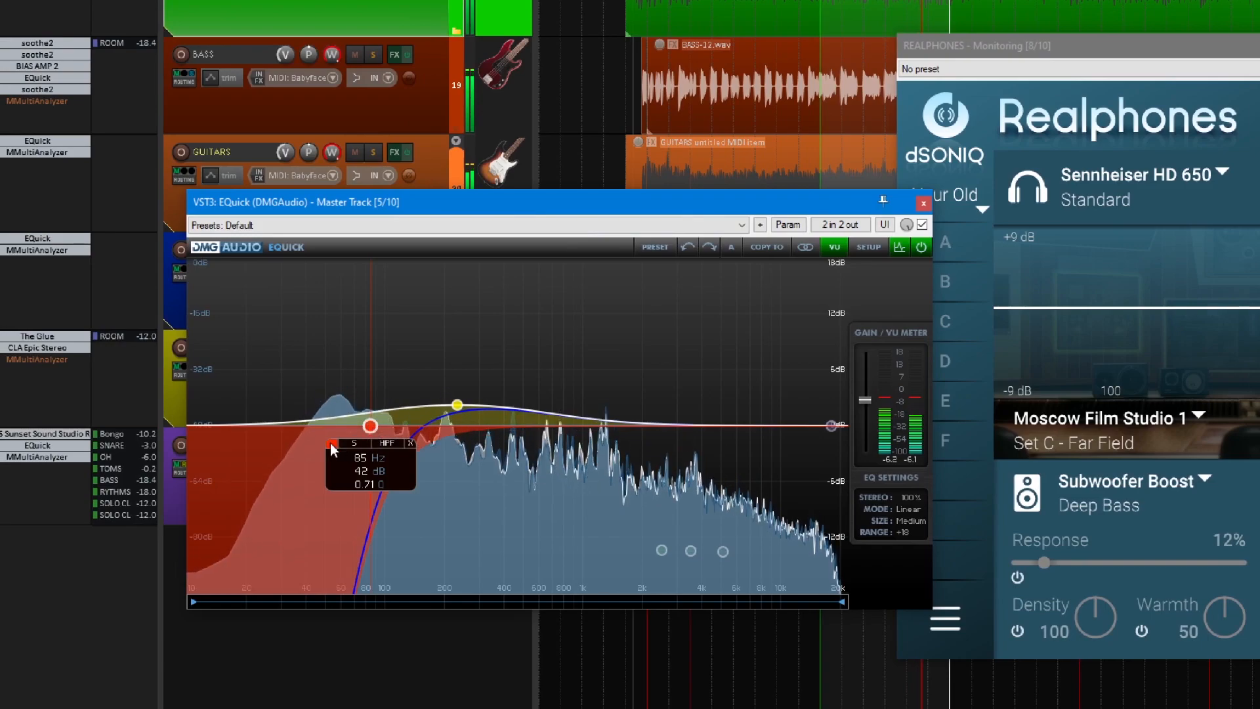
pyautogui.click(330, 444)
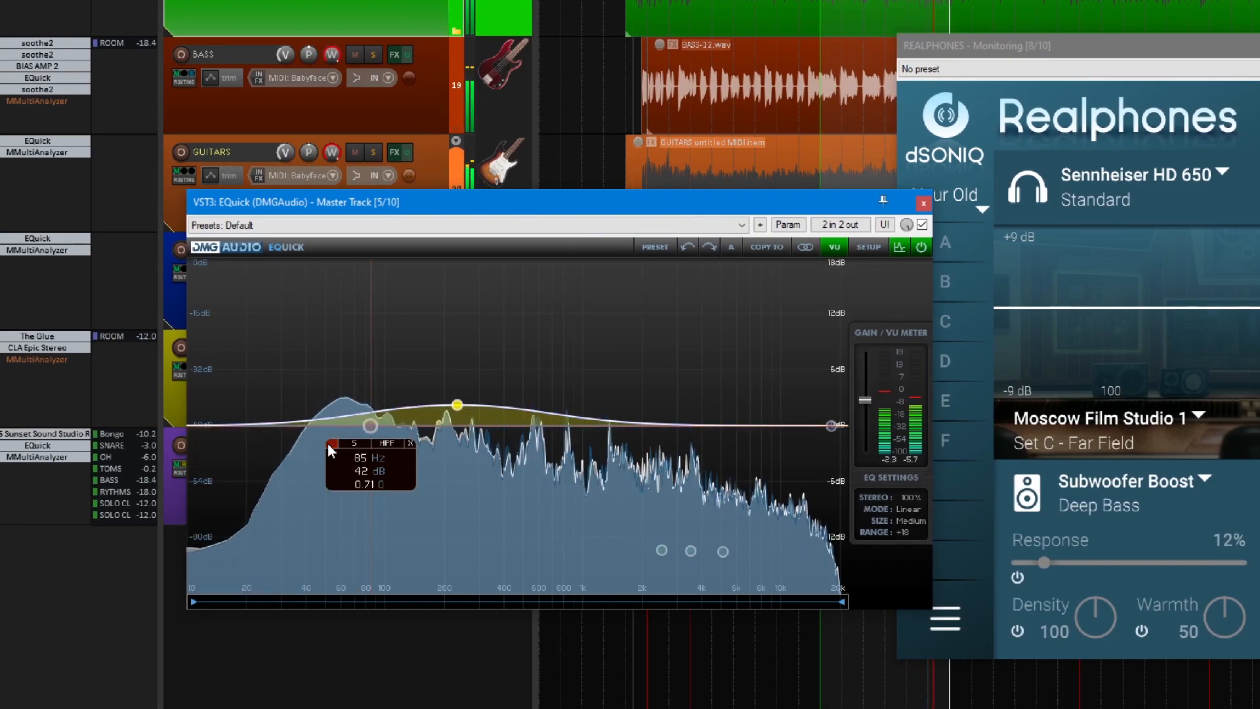
pyautogui.click(328, 442)
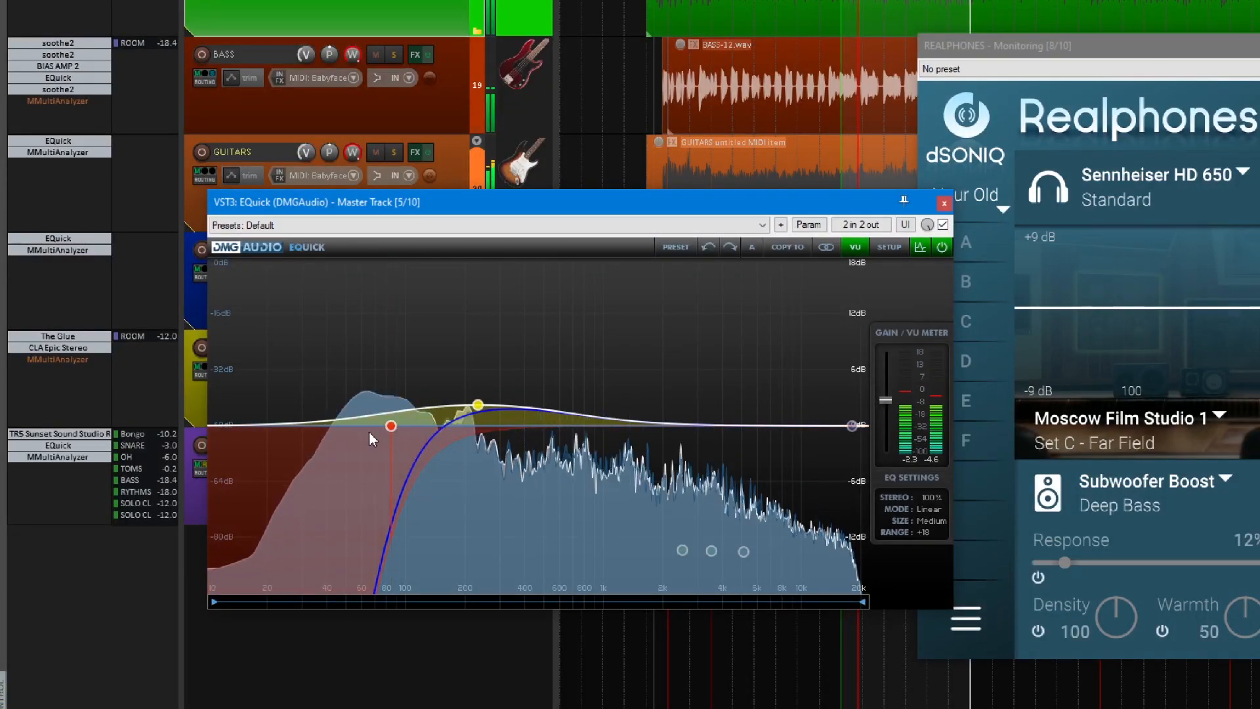
# Compare the side signal with EQuick's 233 Hz peak band off and on, leaving the band enabled.
pyautogui.moveTo(392, 427)
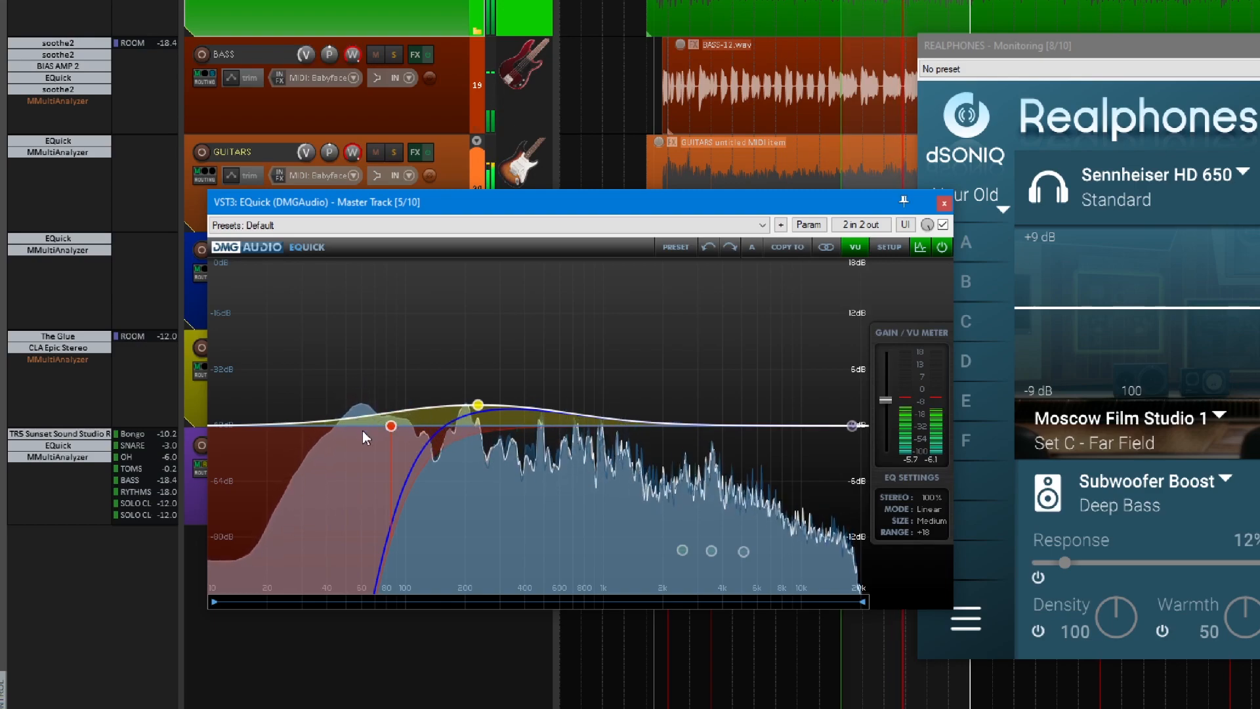
pyautogui.moveTo(476, 404)
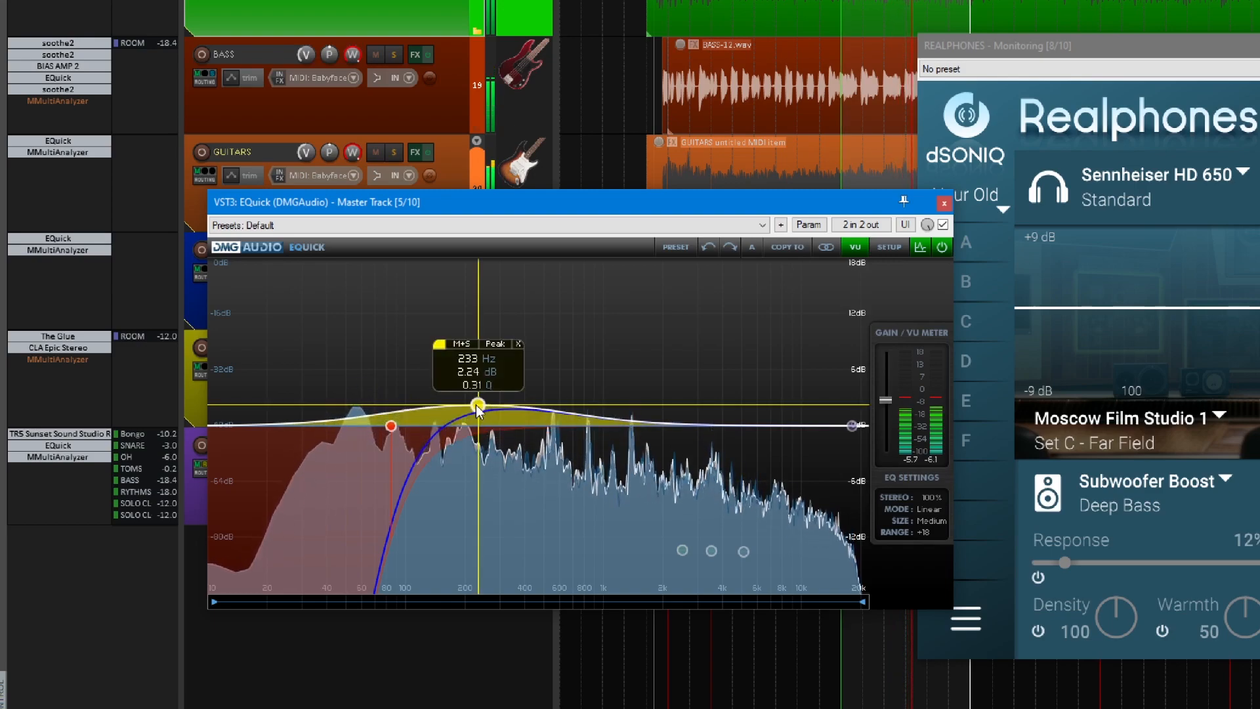
pyautogui.click(438, 343)
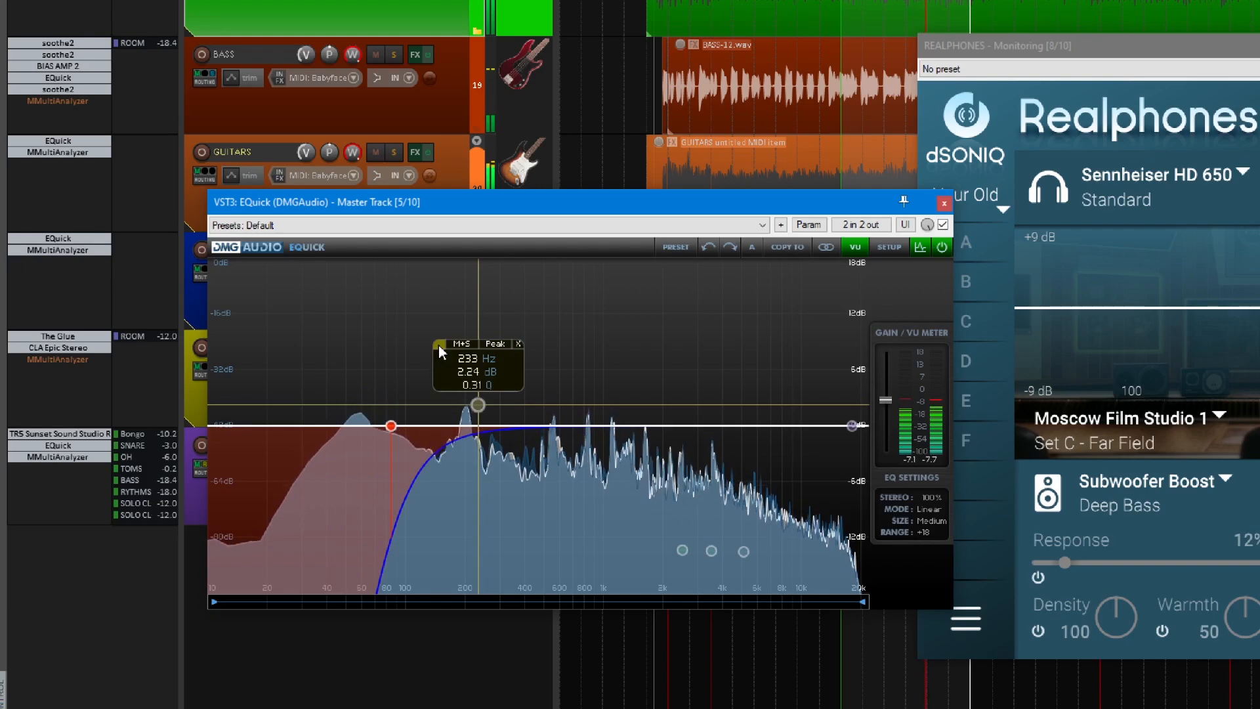
pyautogui.click(438, 344)
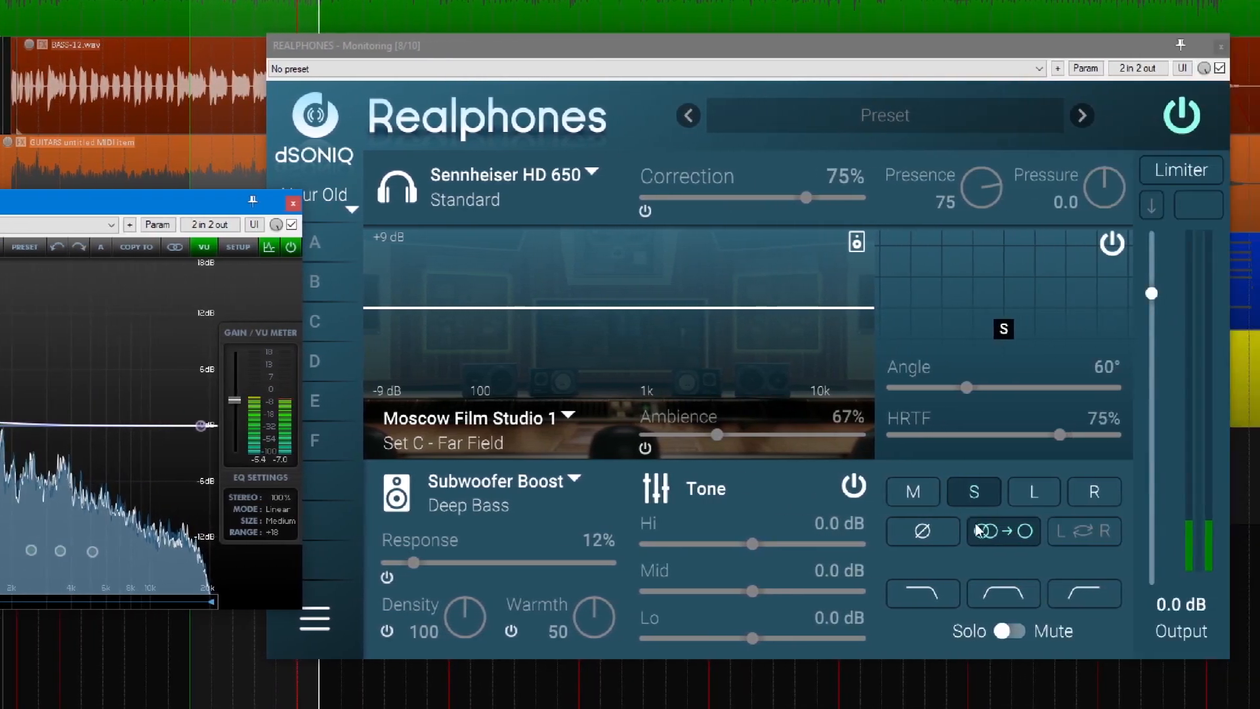
# Turn off the mono side monitoring in Realphones, and switch between mid and side monitoring, ending on mid.
pyautogui.click(1231, 524)
pyautogui.click(1212, 494)
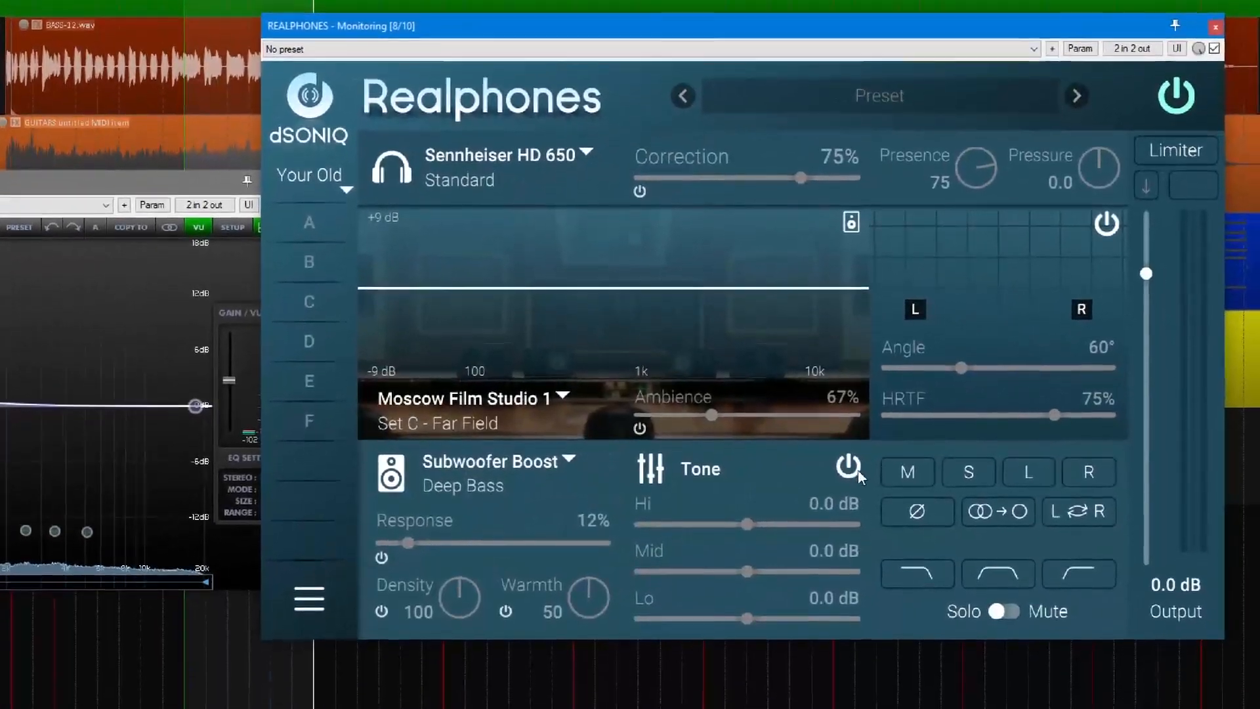
pyautogui.click(908, 473)
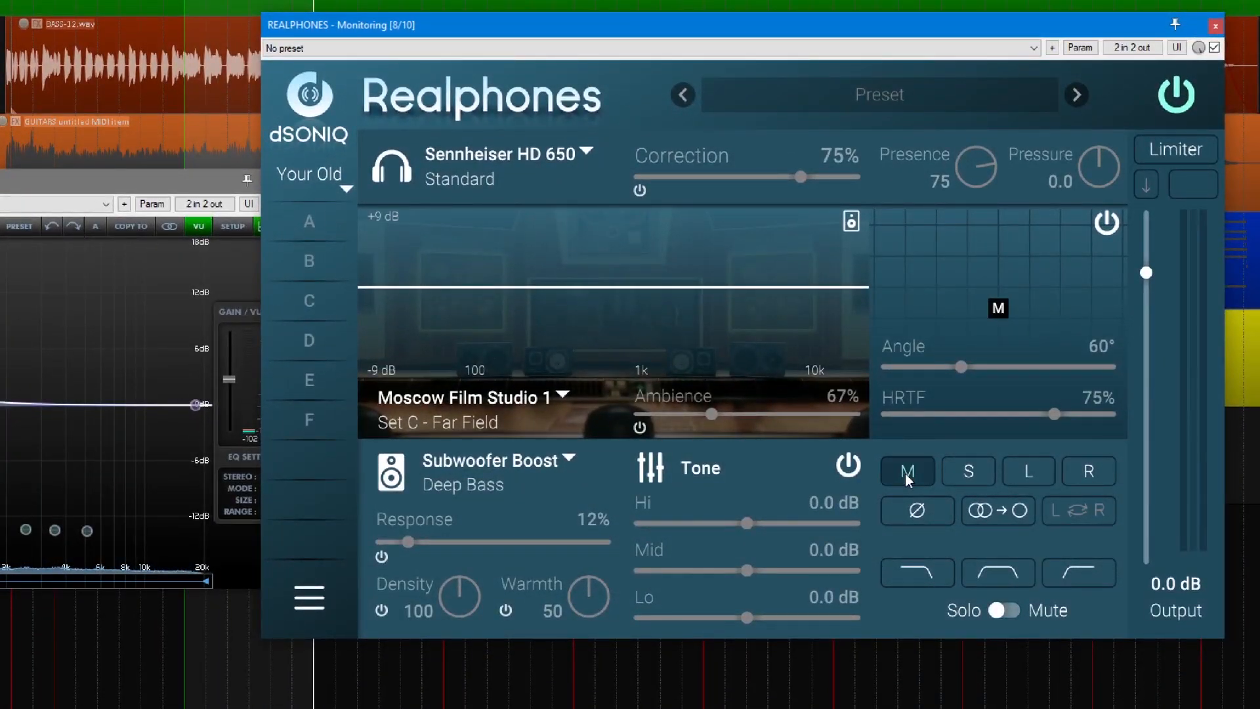
pyautogui.click(958, 477)
pyautogui.click(912, 479)
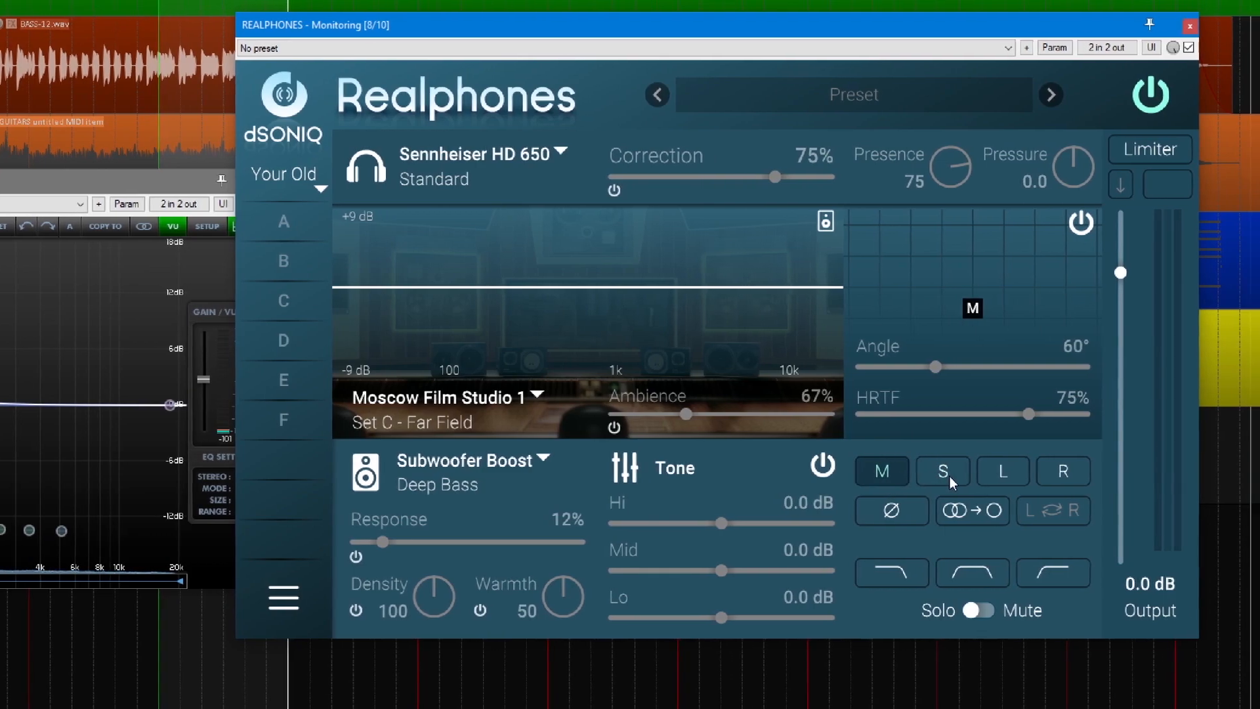
pyautogui.click(951, 475)
pyautogui.click(928, 471)
pyautogui.click(884, 478)
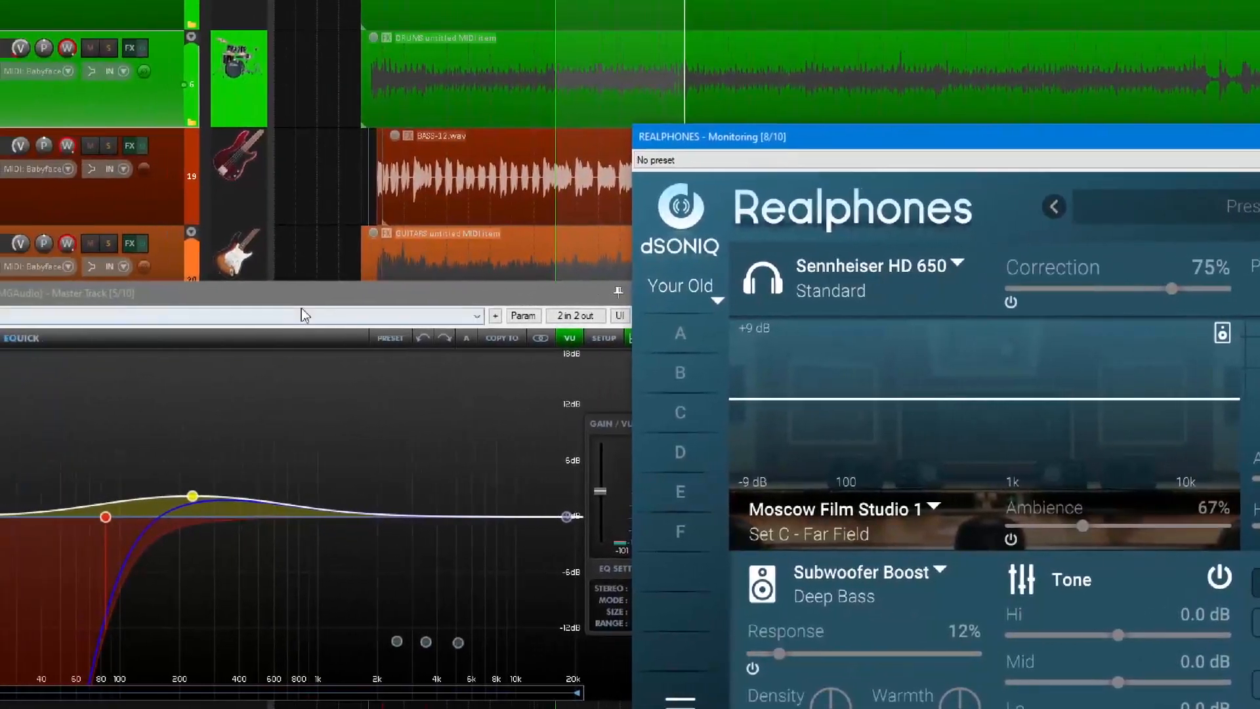
# Close the master track's second EQuick and the Realphones monitoring window.
pyautogui.moveTo(174, 340); pyautogui.dragTo(249, 315)
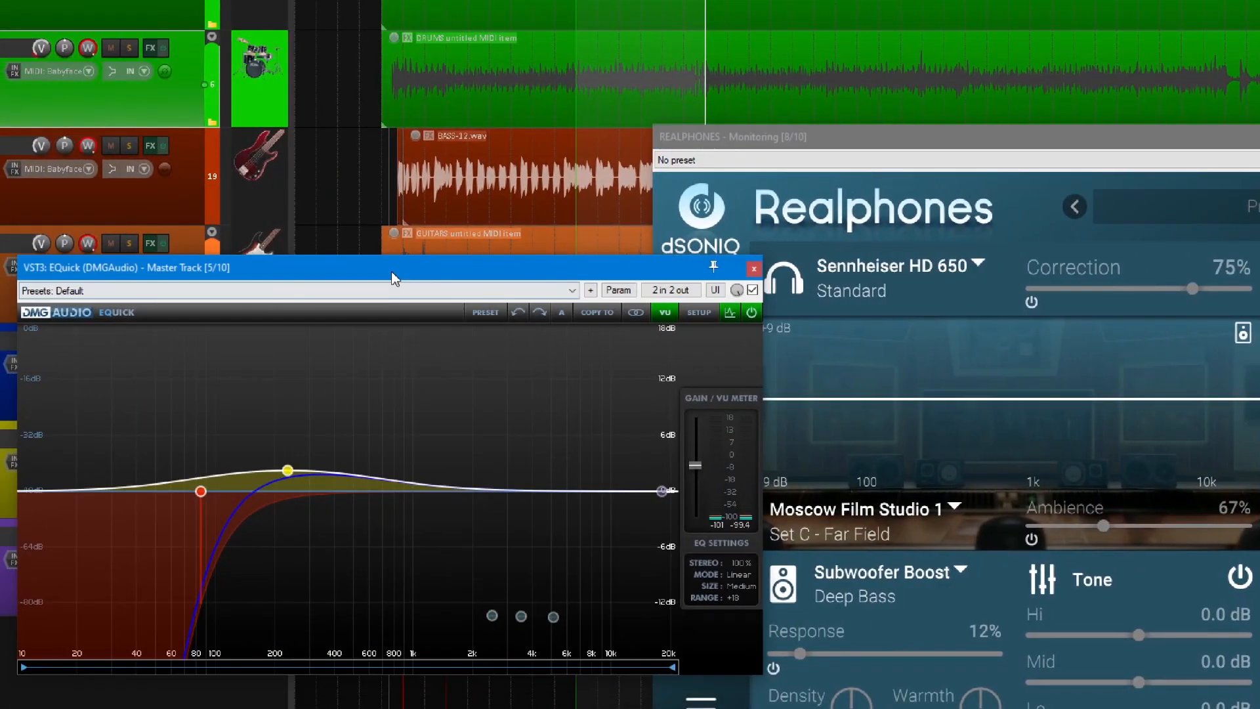
pyautogui.click(754, 270)
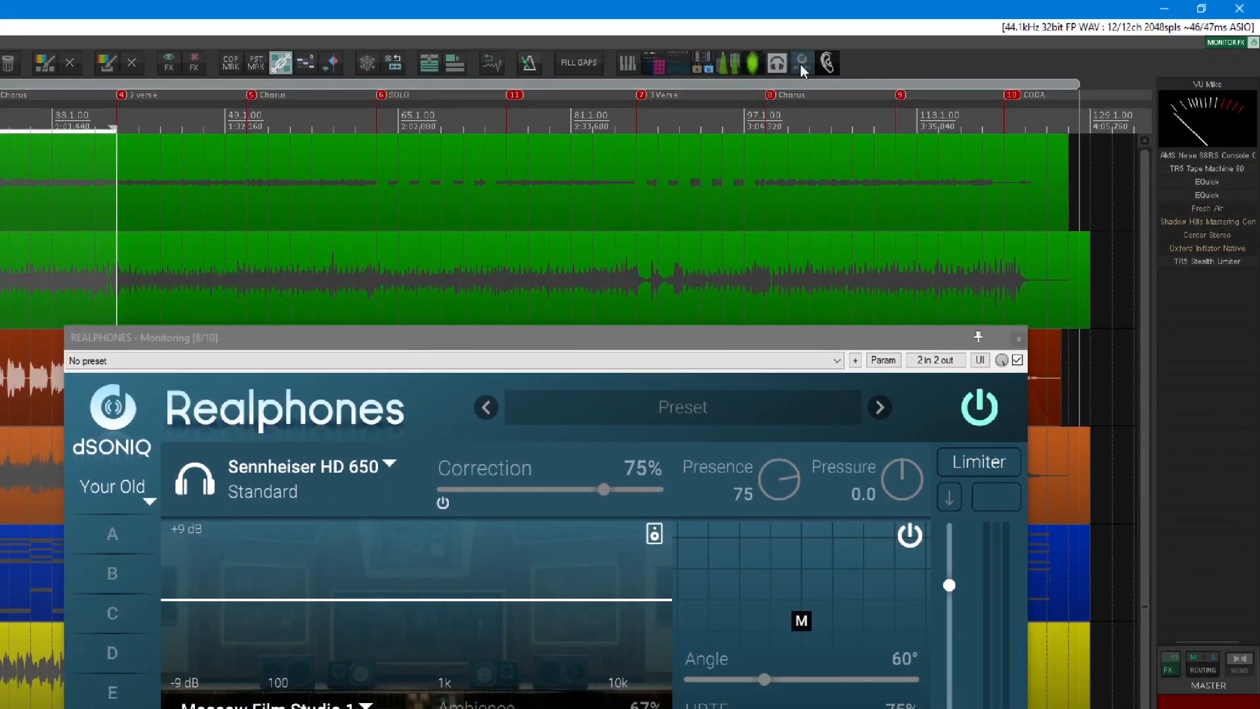
pyautogui.click(800, 63)
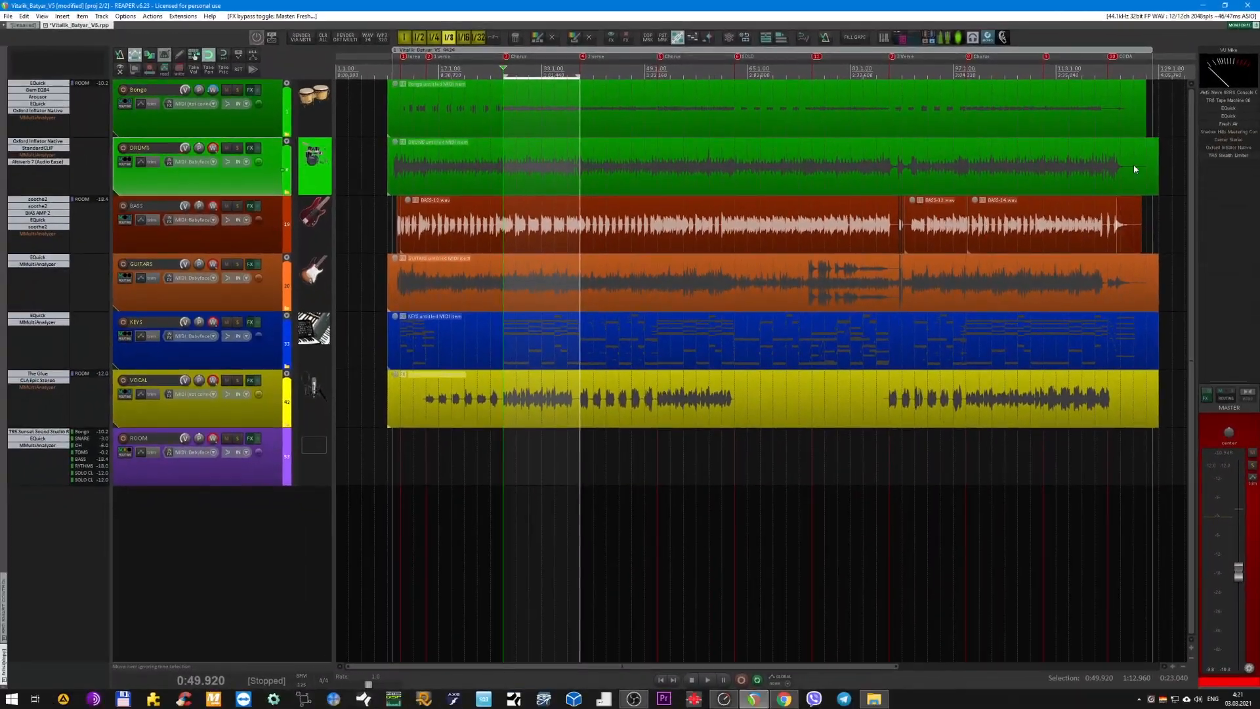
# Open Fresh Air on the master track and compare the playing mix with it bypassed and enabled, leaving it enabled.
pyautogui.click(1224, 126)
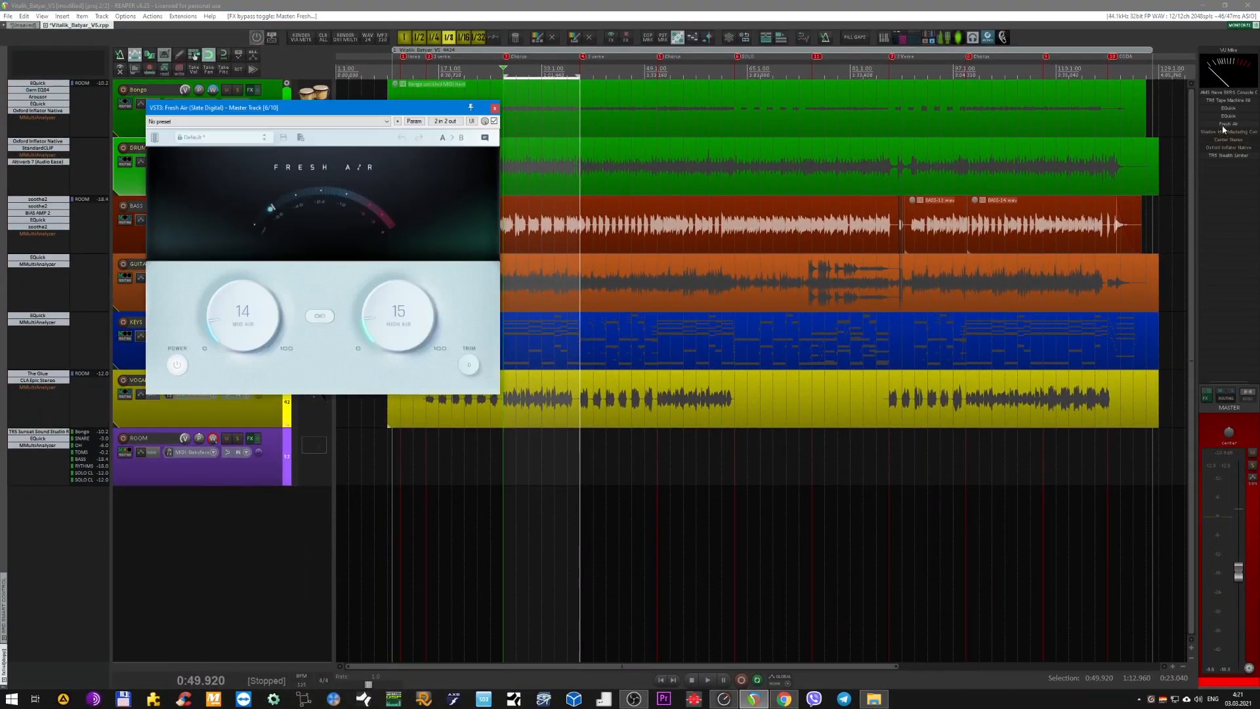
pyautogui.press('space')
pyautogui.moveTo(376, 110); pyautogui.dragTo(601, 174)
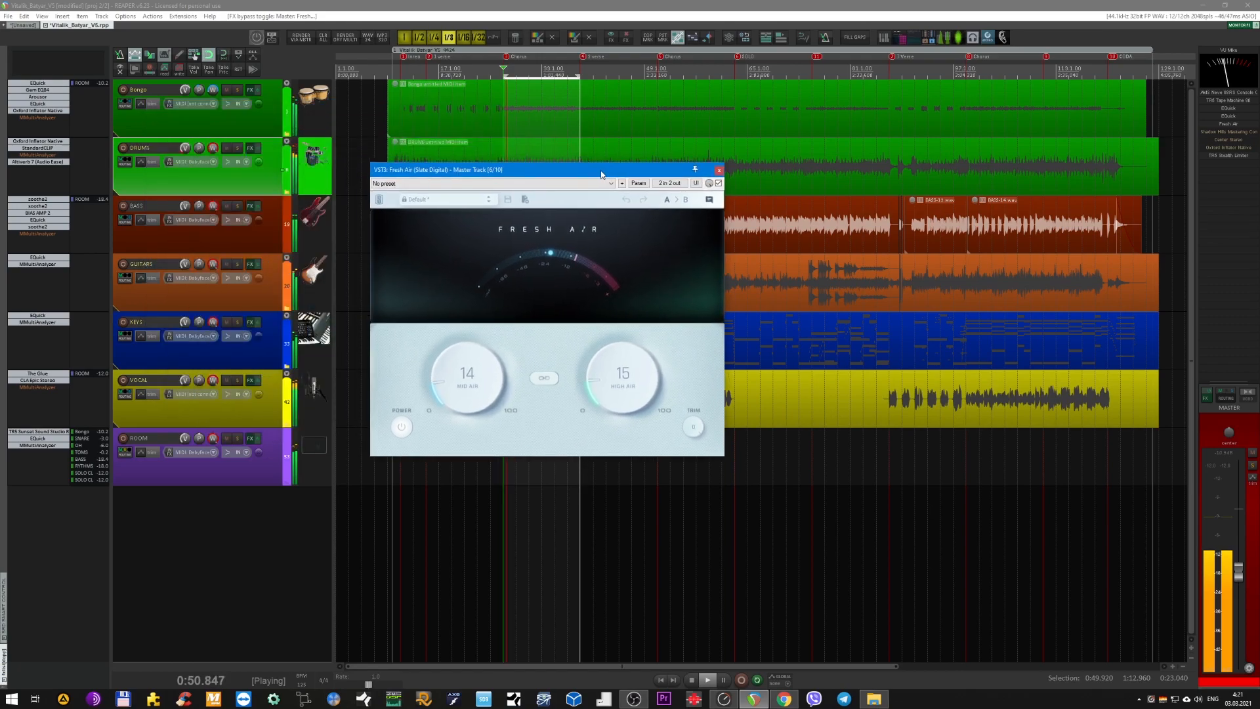
pyautogui.click(719, 184)
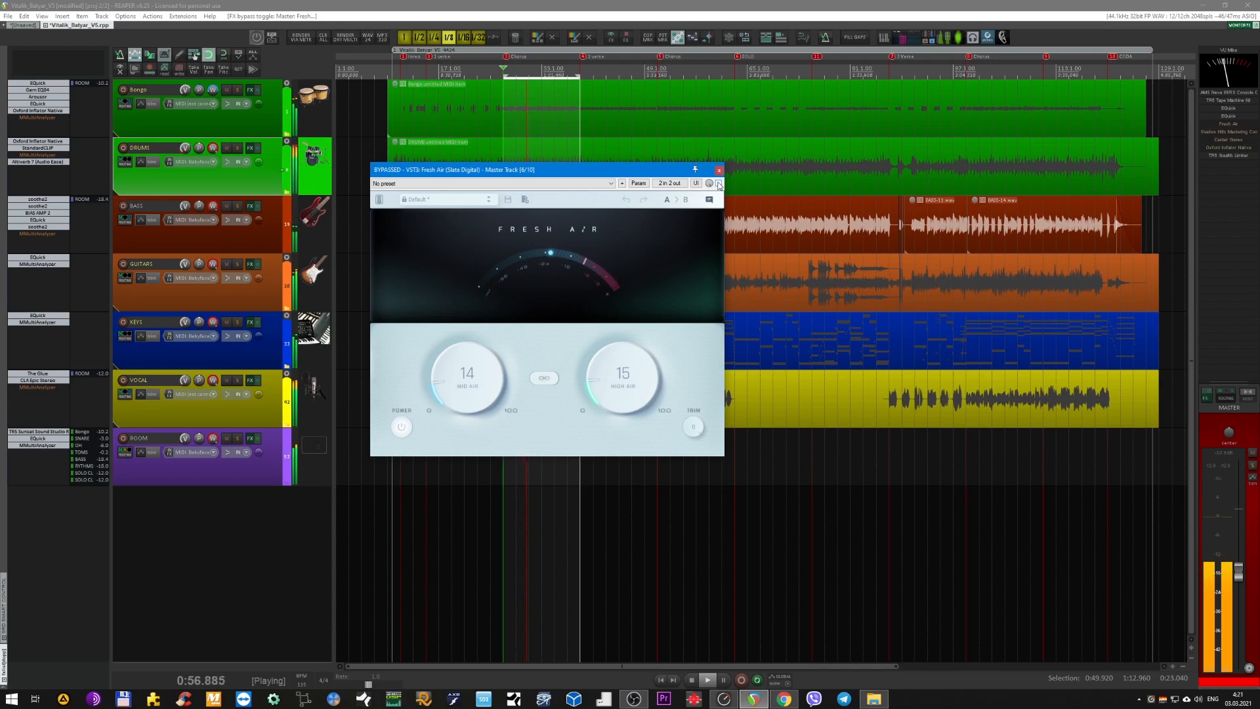
pyautogui.click(718, 185)
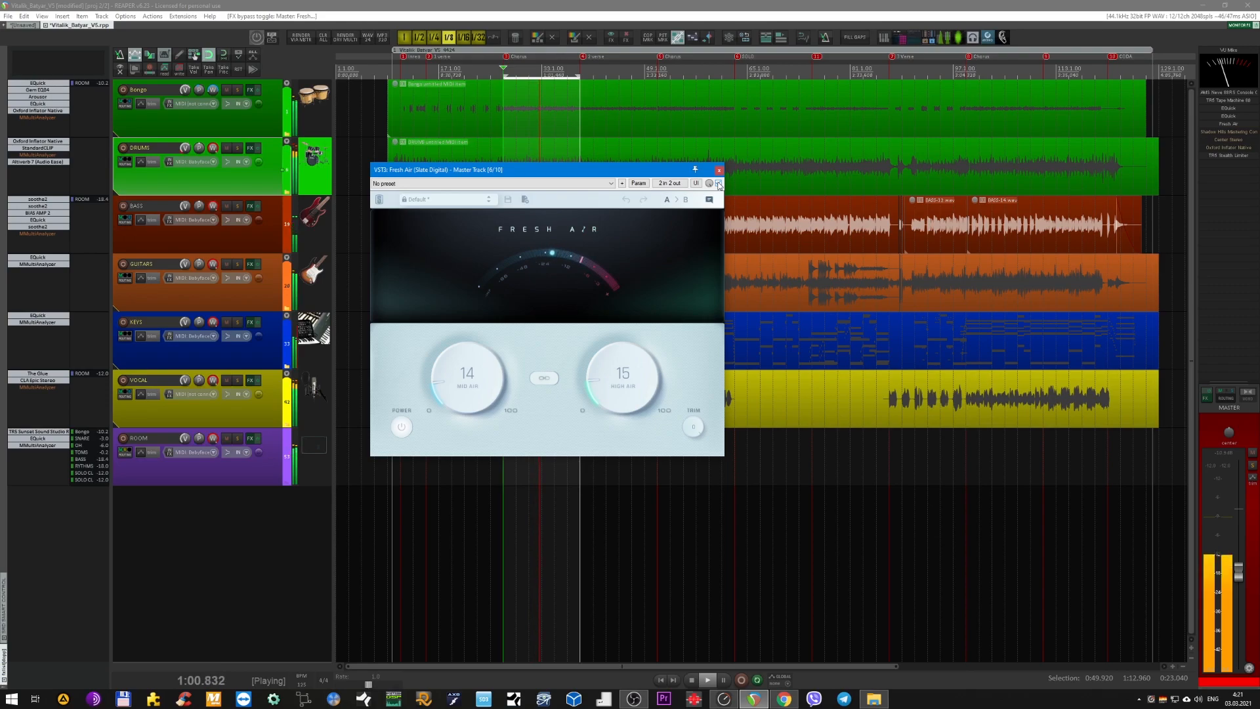
# Open Shadow Hills Mastering Compressor on the master track, close Fresh Air, and play the mix through the compressor.
pyautogui.press('space')
pyautogui.moveTo(624, 172); pyautogui.dragTo(862, 296)
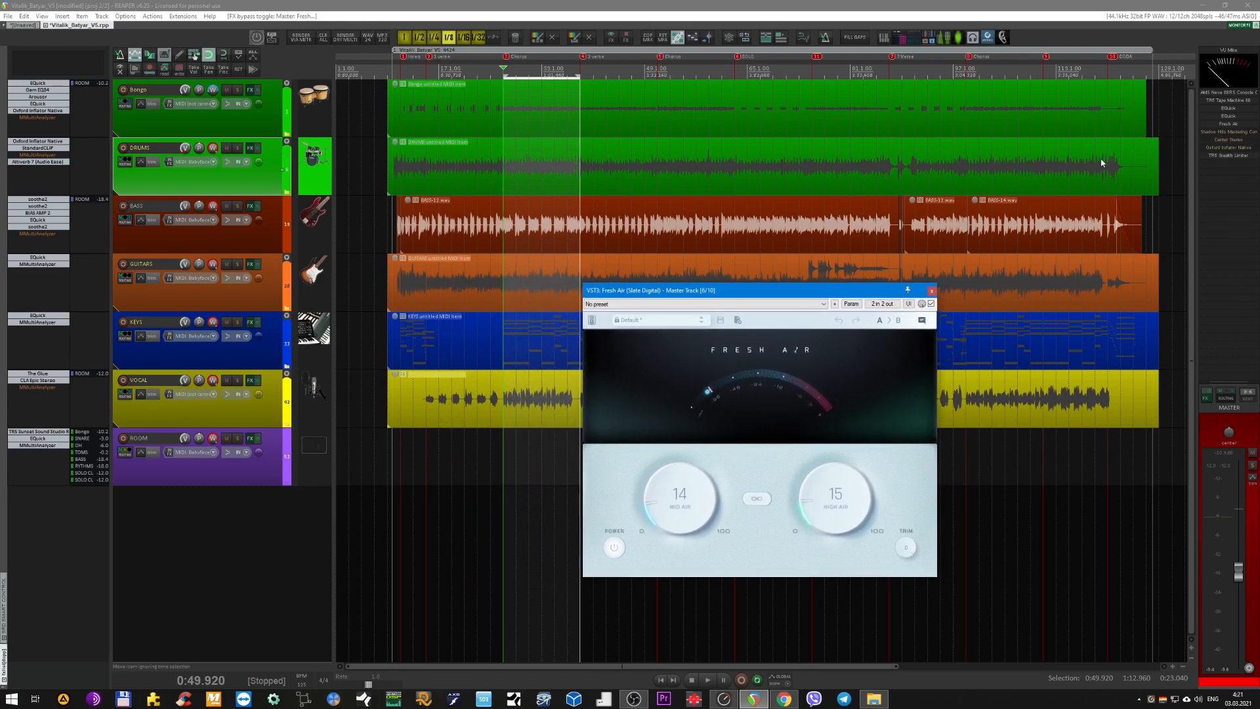
pyautogui.click(1224, 132)
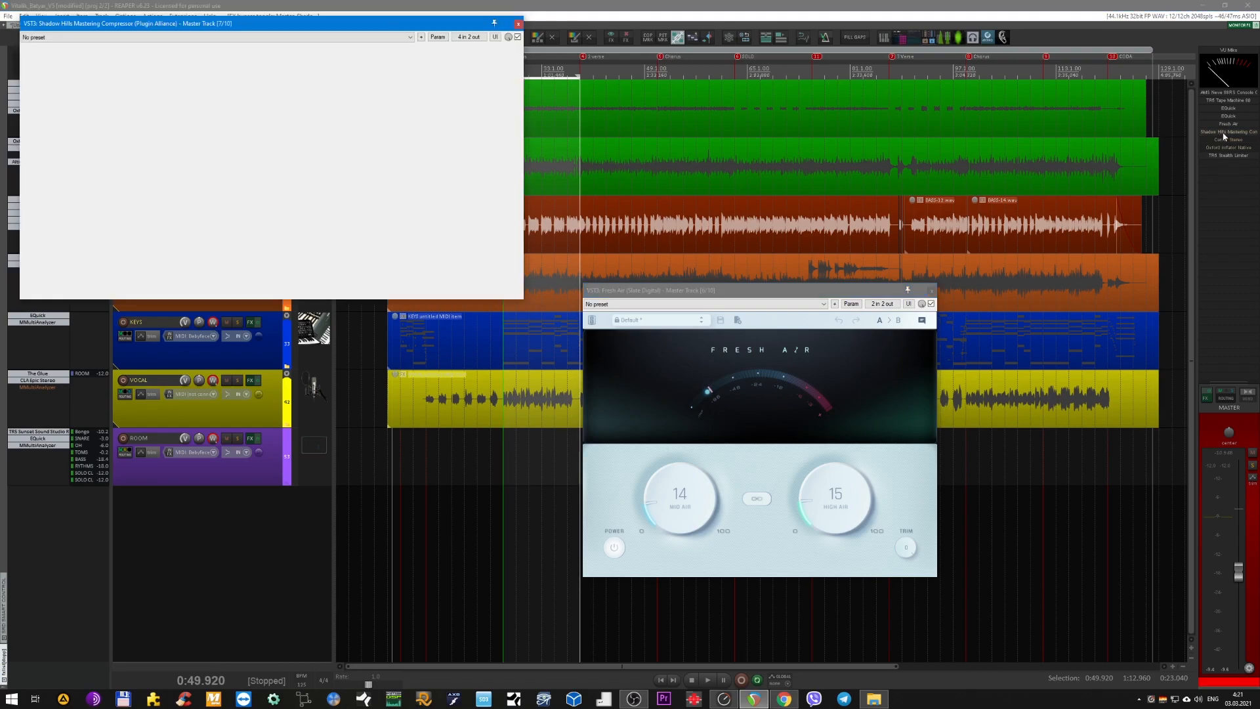
pyautogui.moveTo(347, 24); pyautogui.dragTo(673, 275)
pyautogui.click(932, 290)
pyautogui.press('space')
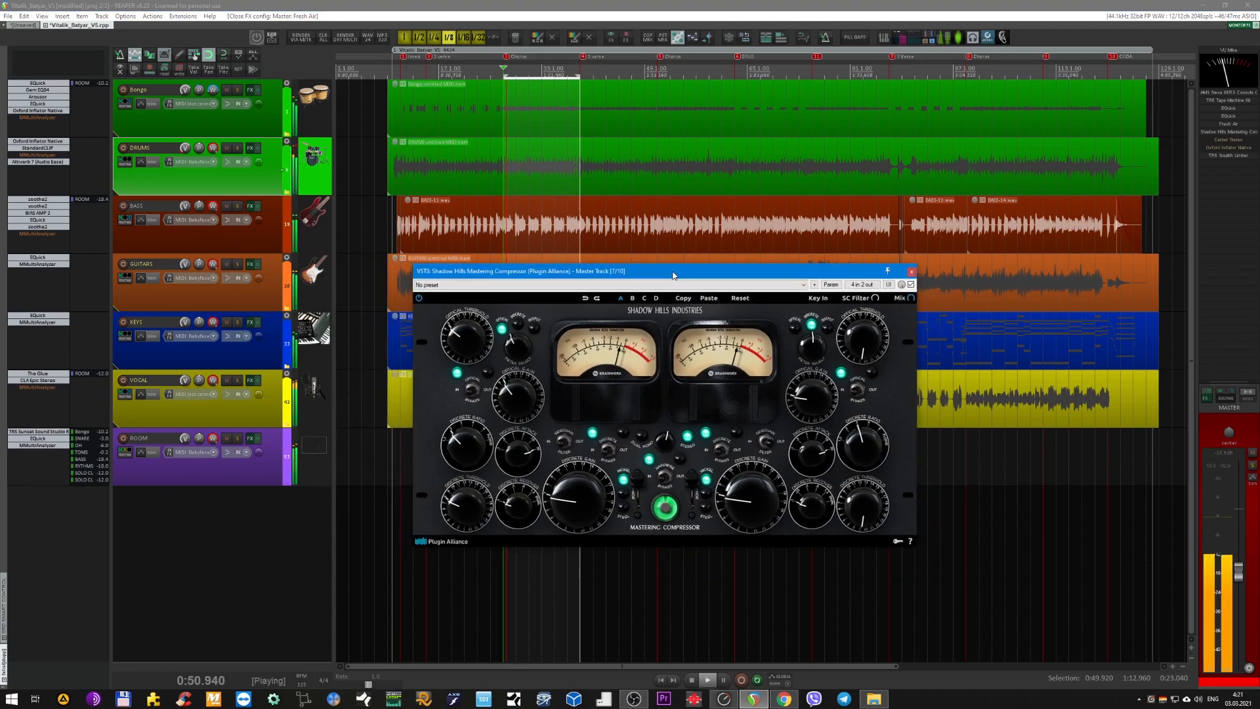
pyautogui.hotkey('alt', 'Tab')
pyautogui.hotkey('alt', 'Tab')
pyautogui.hotkey('alt', 'Tab')
pyautogui.hotkey('alt', 'Tab')
pyautogui.hotkey('alt', 'Tab')
pyautogui.hotkey('alt', 'Tab')
pyautogui.hotkey('alt', 'Tab')
pyautogui.hotkey('alt', 'Tab')
pyautogui.hotkey('alt', 'Tab')
pyautogui.hotkey('alt', 'Tab')
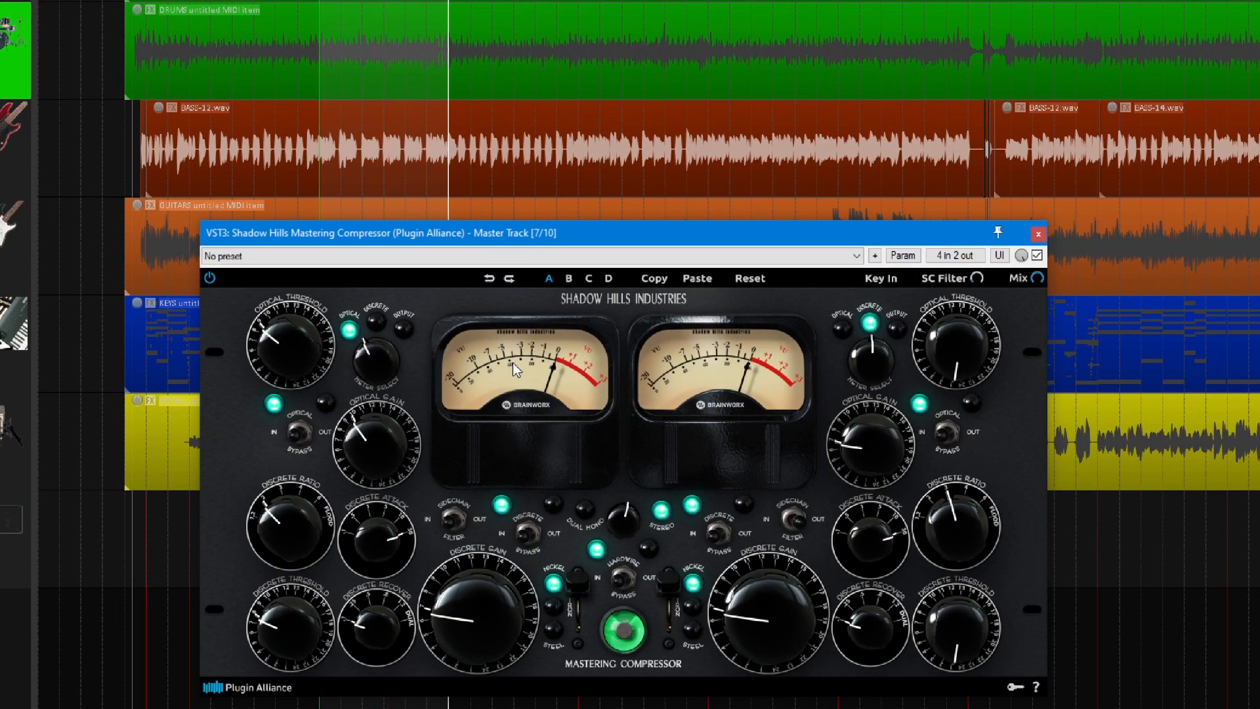
# Compare the mix with Shadow Hills Mastering Compressor bypassed and enabled, leave it enabled, and close its window.
pyautogui.moveTo(440, 246); pyautogui.dragTo(466, 194)
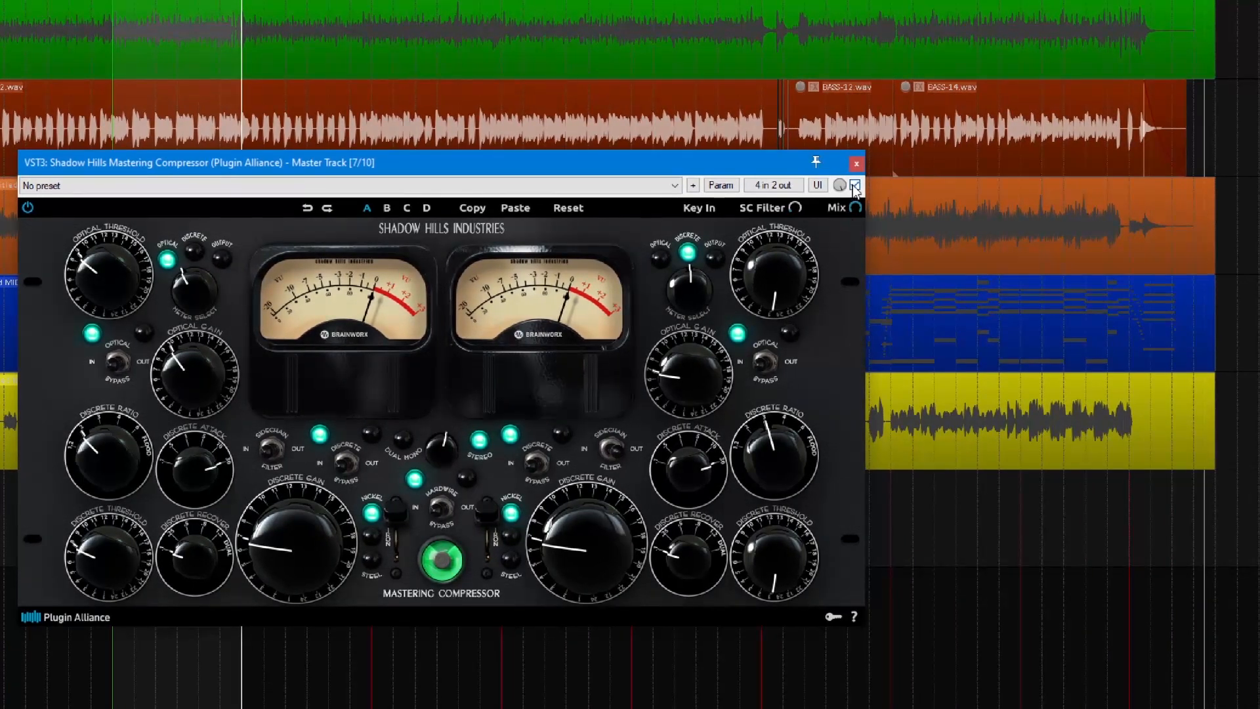
pyautogui.click(1145, 185)
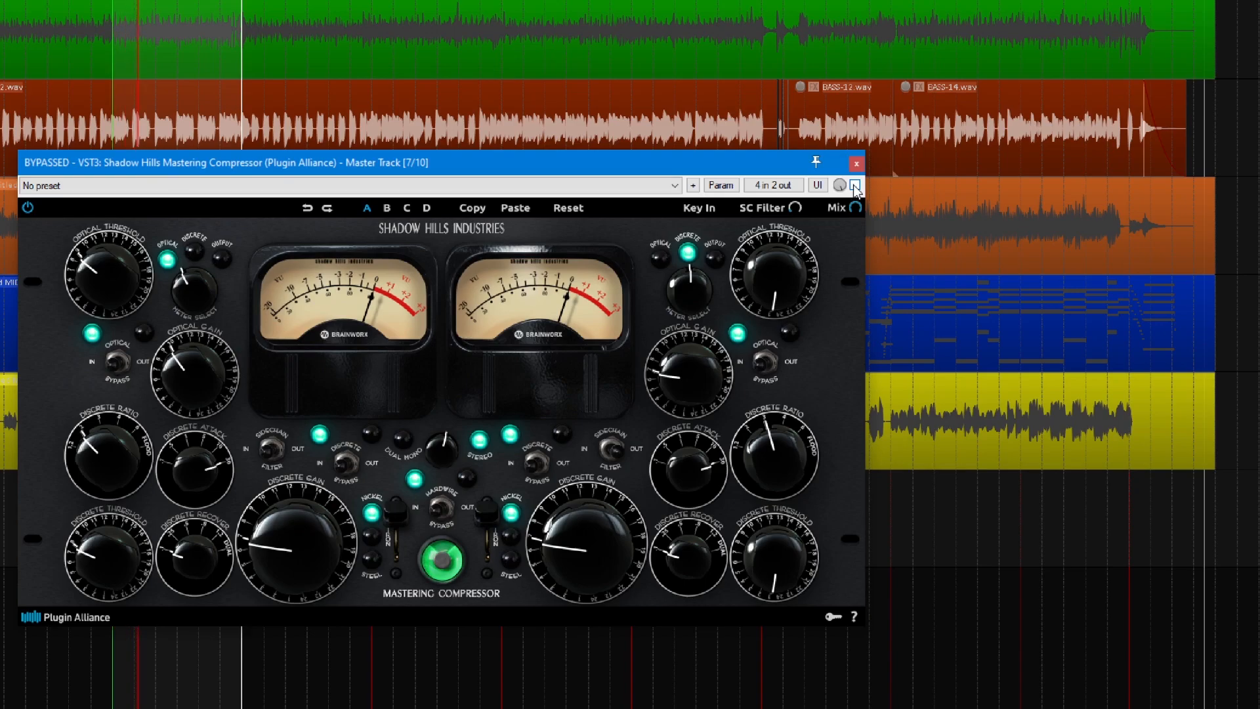
pyautogui.click(854, 185)
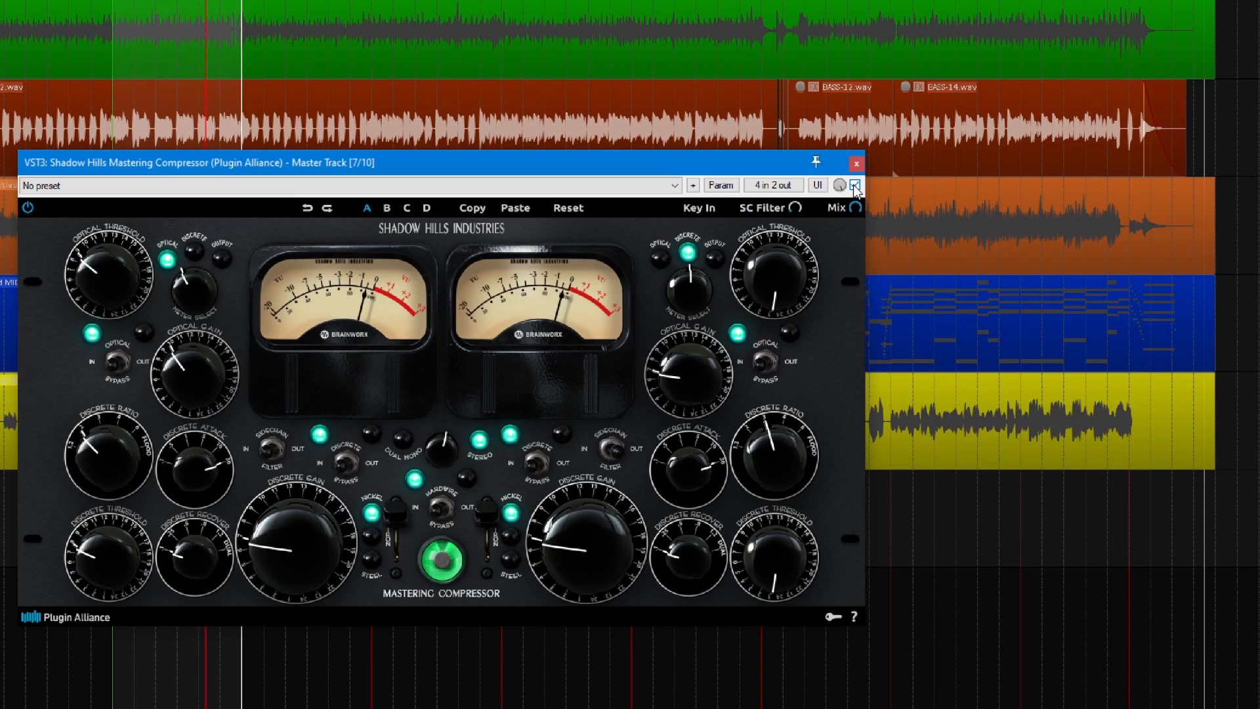
pyautogui.click(854, 185)
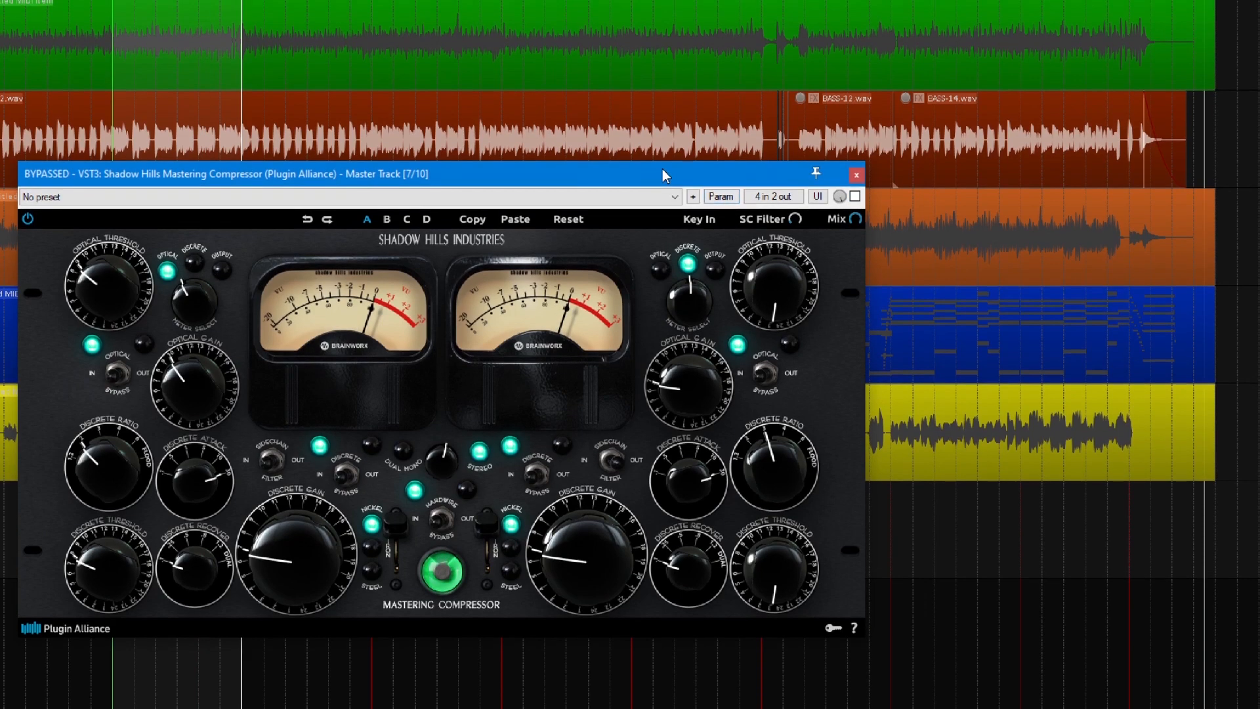
pyautogui.moveTo(663, 170); pyautogui.dragTo(720, 186)
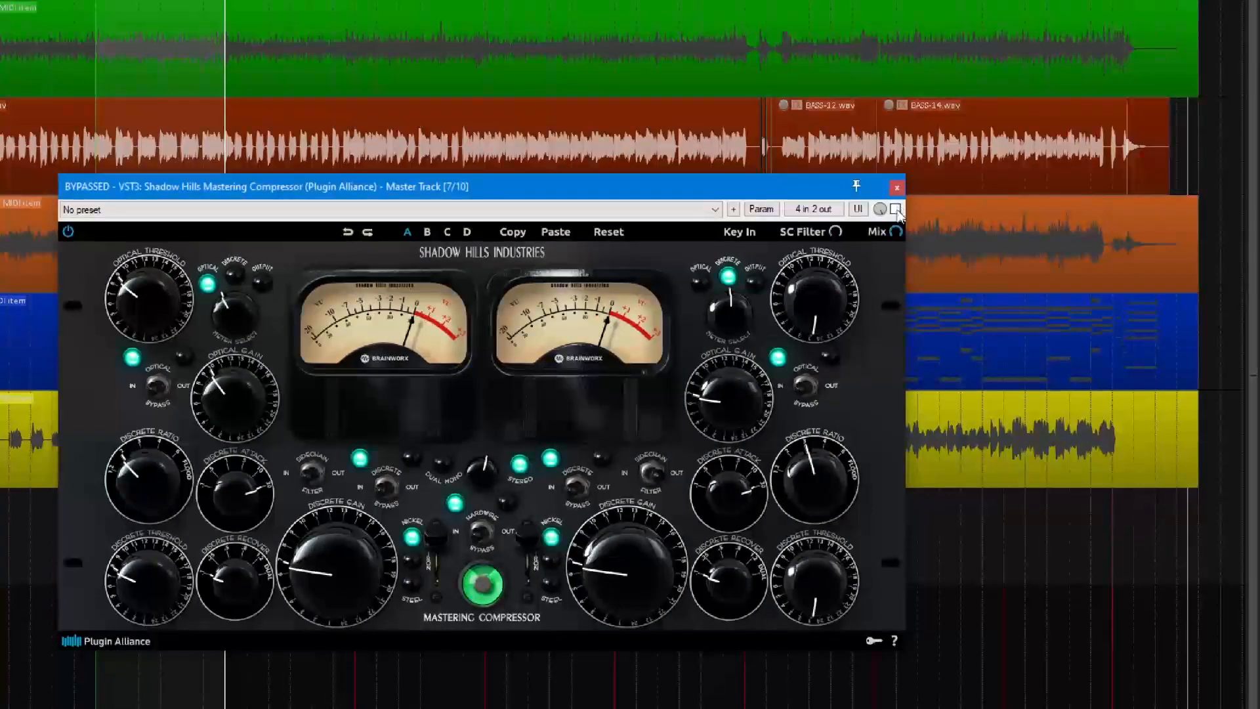
pyautogui.click(1007, 209)
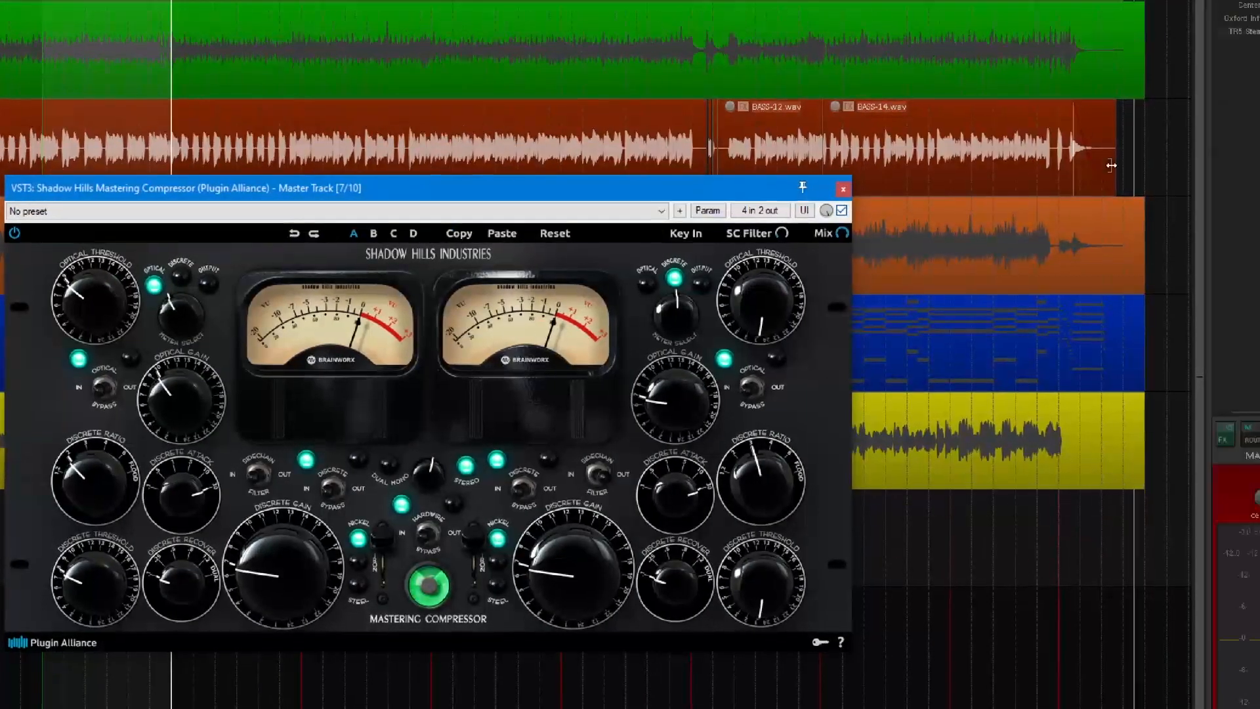
pyautogui.click(789, 264)
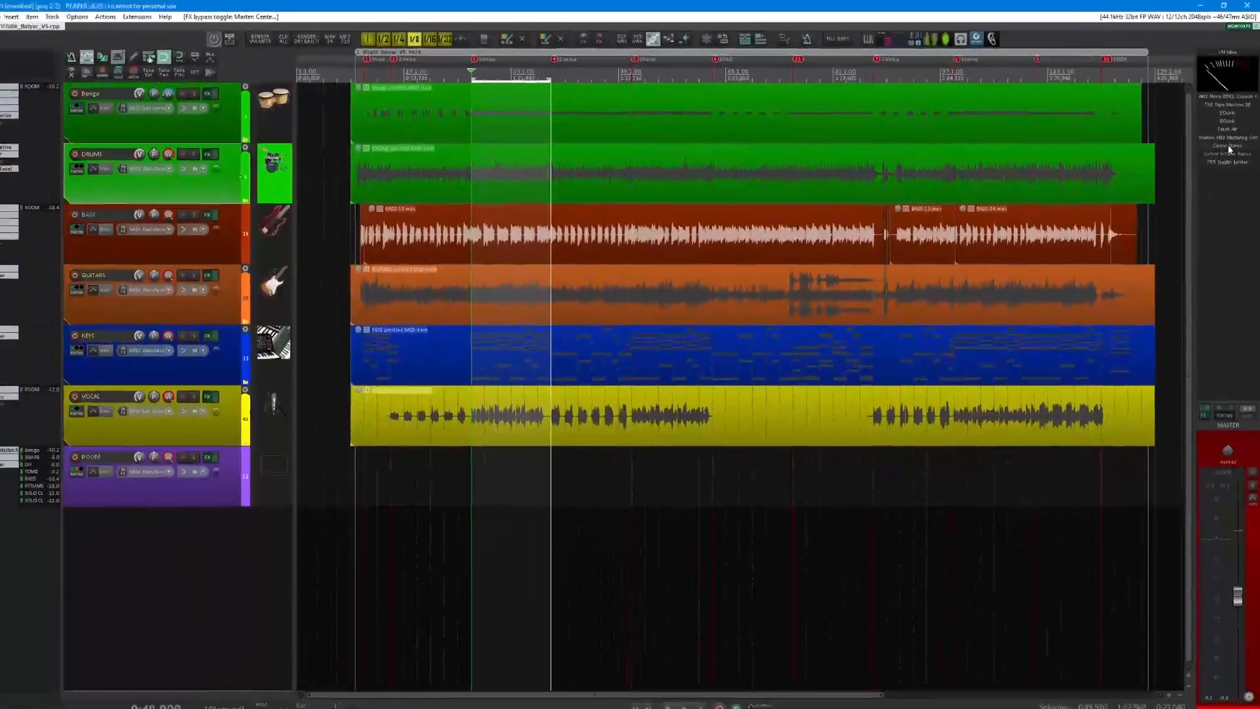
# Open and enable Center Stereo on the master track, and compare the playing mix with it bypassed and active, leaving it enabled.
pyautogui.click(1208, 181)
pyautogui.press('space')
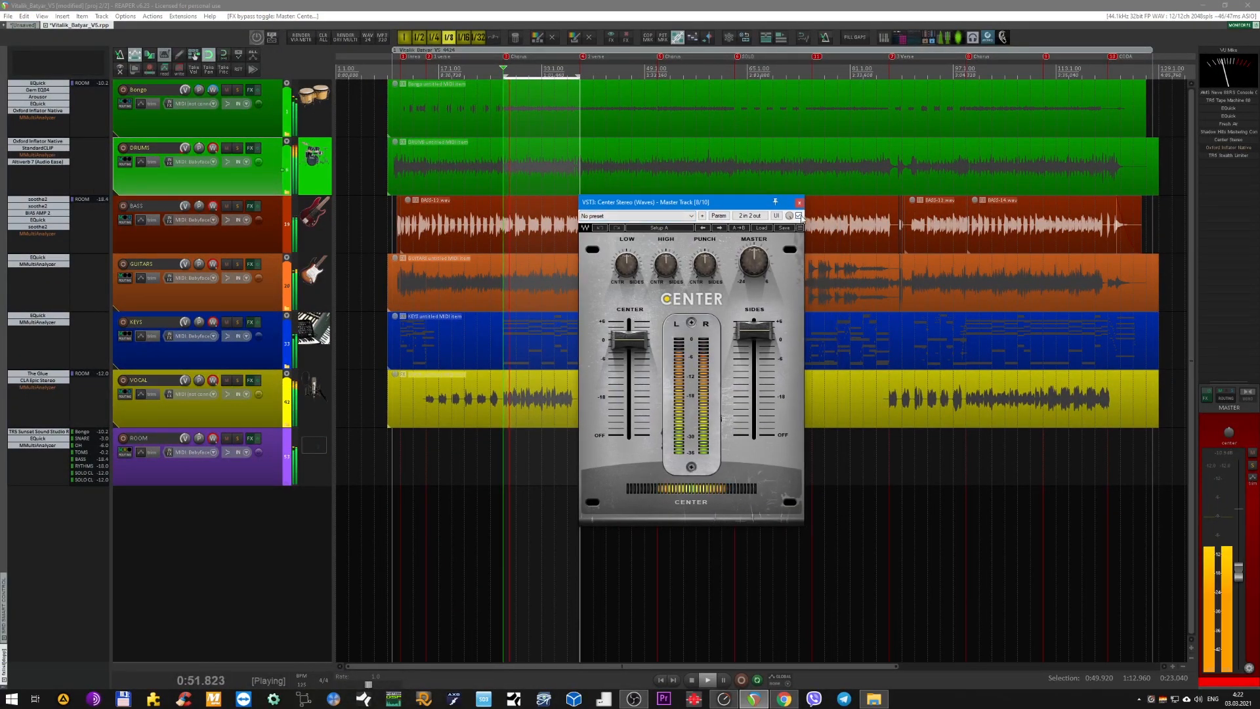
pyautogui.click(799, 216)
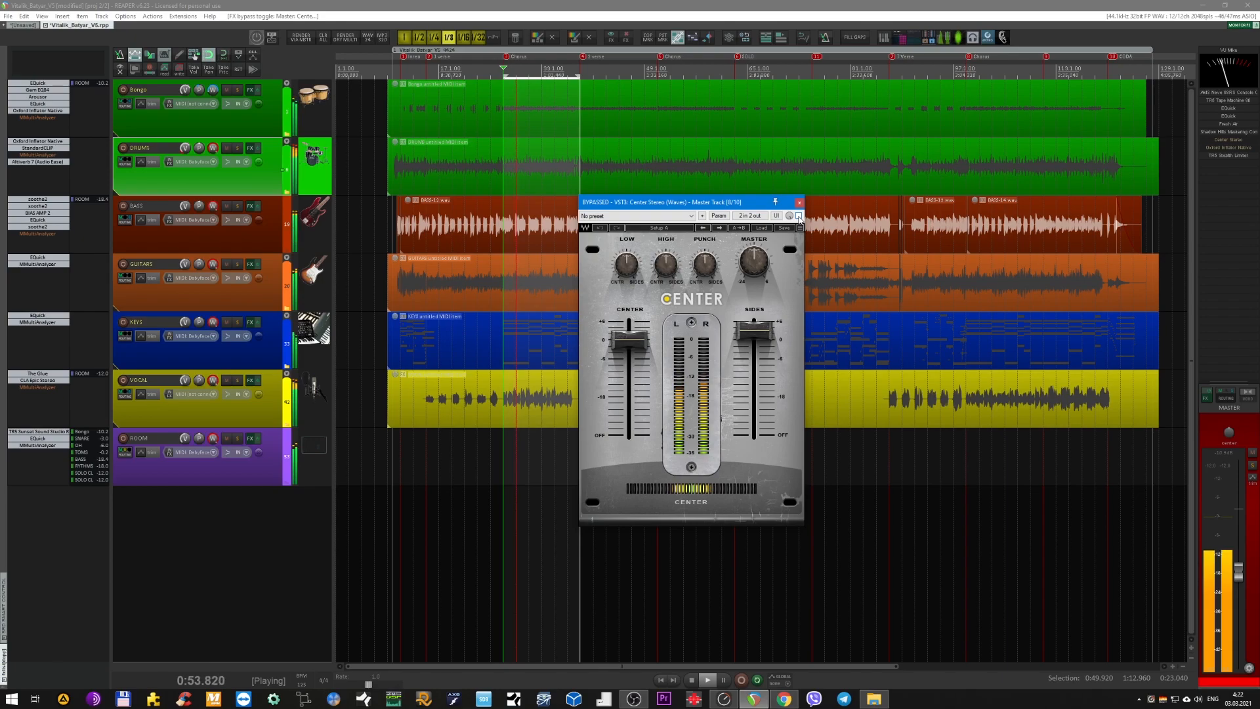
pyautogui.click(799, 216)
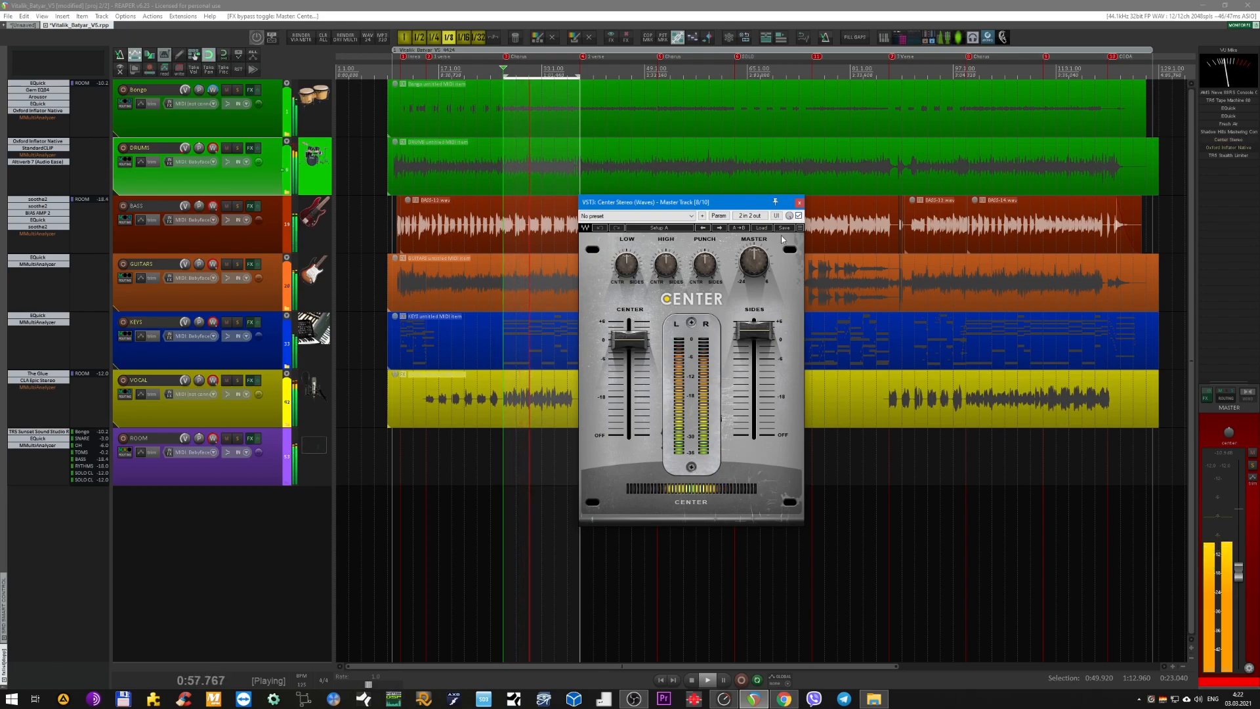
pyautogui.press('space')
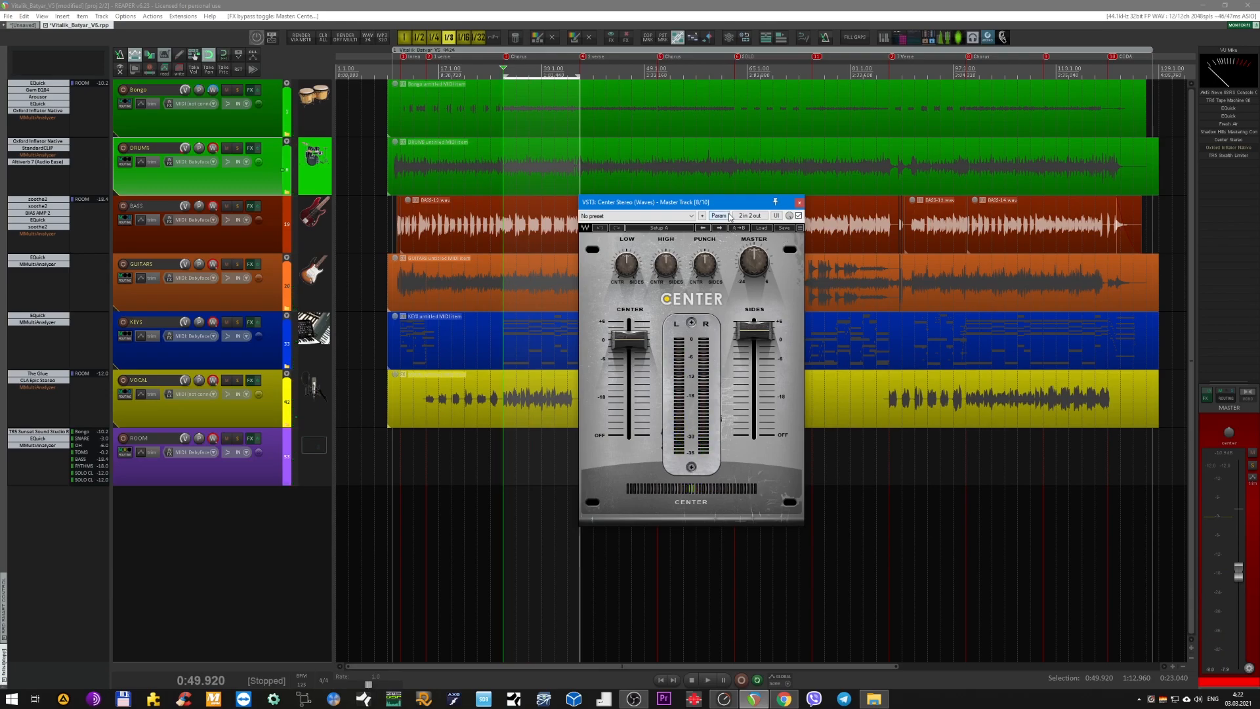
# Open the monitoring goniometer beside Center Stereo, examine the mix's stereo image during playback, and close the goniometer.
pyautogui.moveTo(729, 204); pyautogui.dragTo(704, 214)
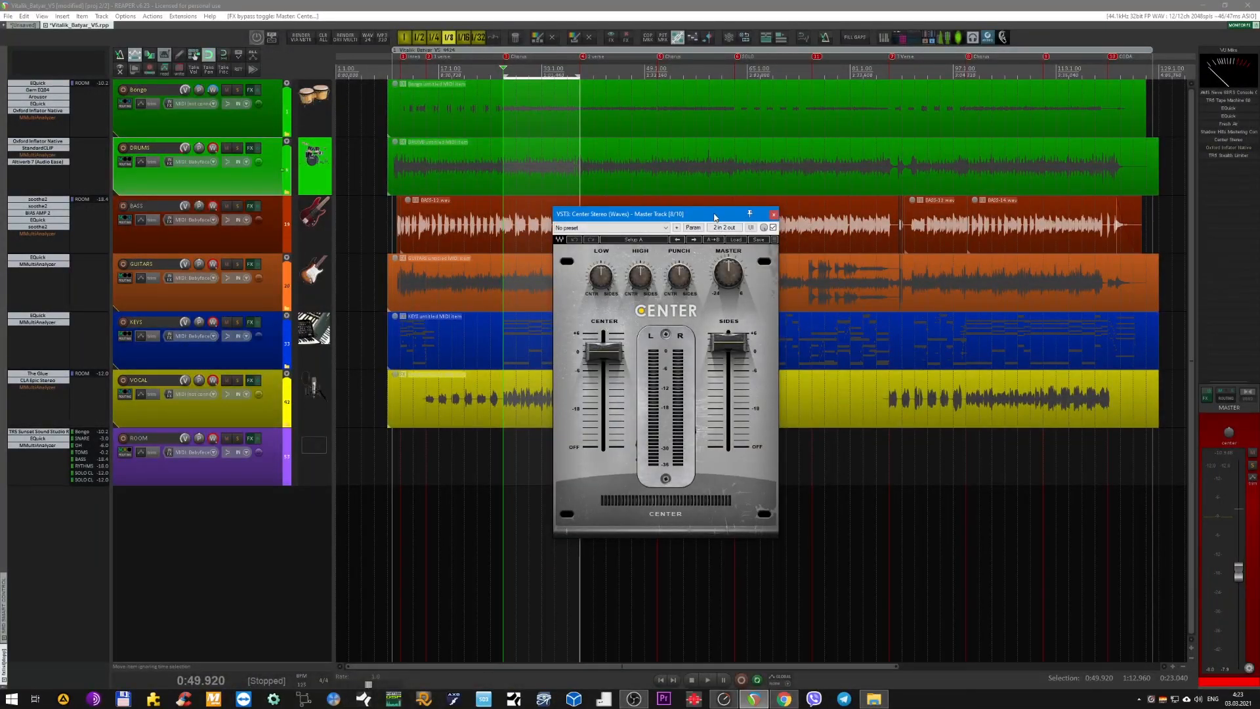
pyautogui.moveTo(715, 217); pyautogui.dragTo(622, 225)
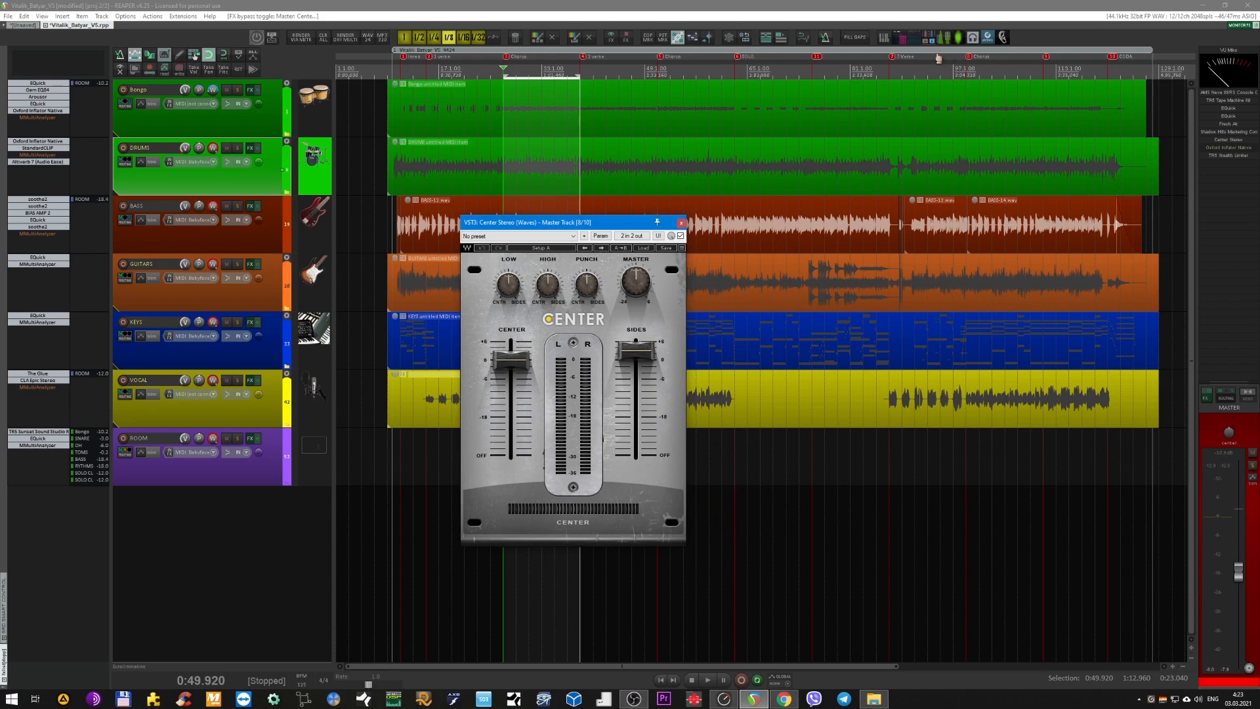
pyautogui.click(958, 39)
pyautogui.moveTo(1015, 109); pyautogui.dragTo(838, 289)
pyautogui.moveTo(599, 222); pyautogui.dragTo(552, 247)
pyautogui.press('space')
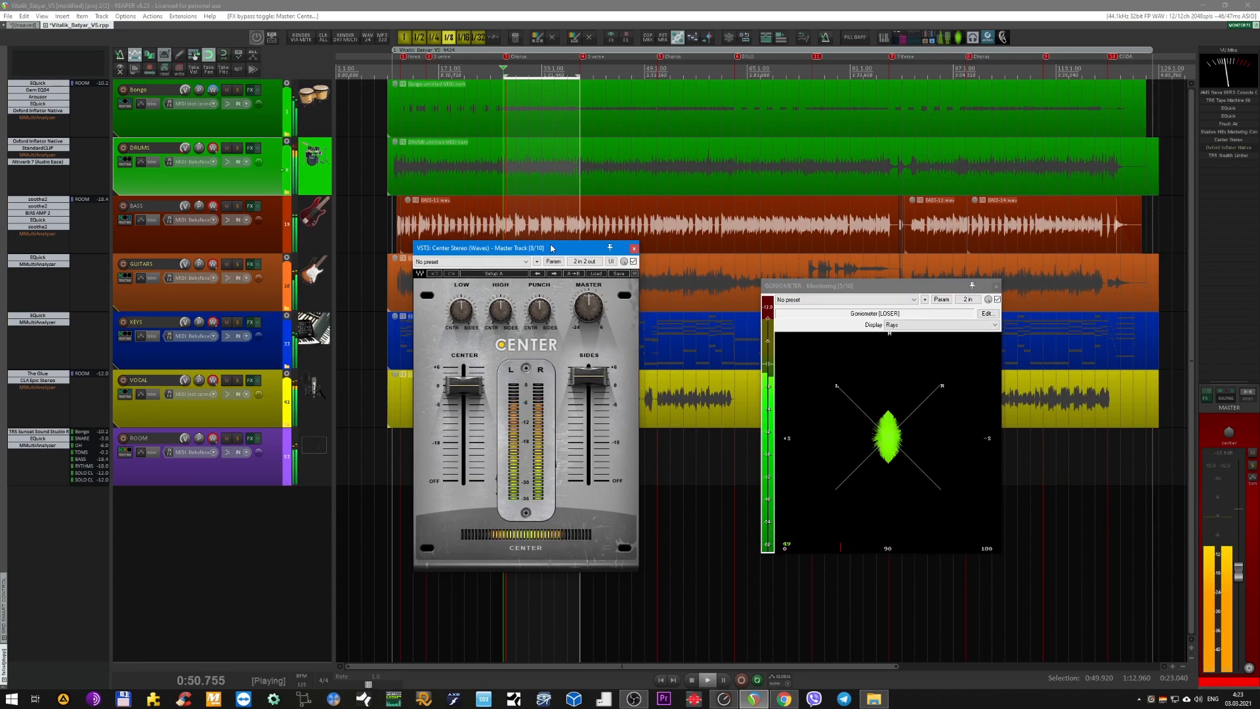
pyautogui.press('space')
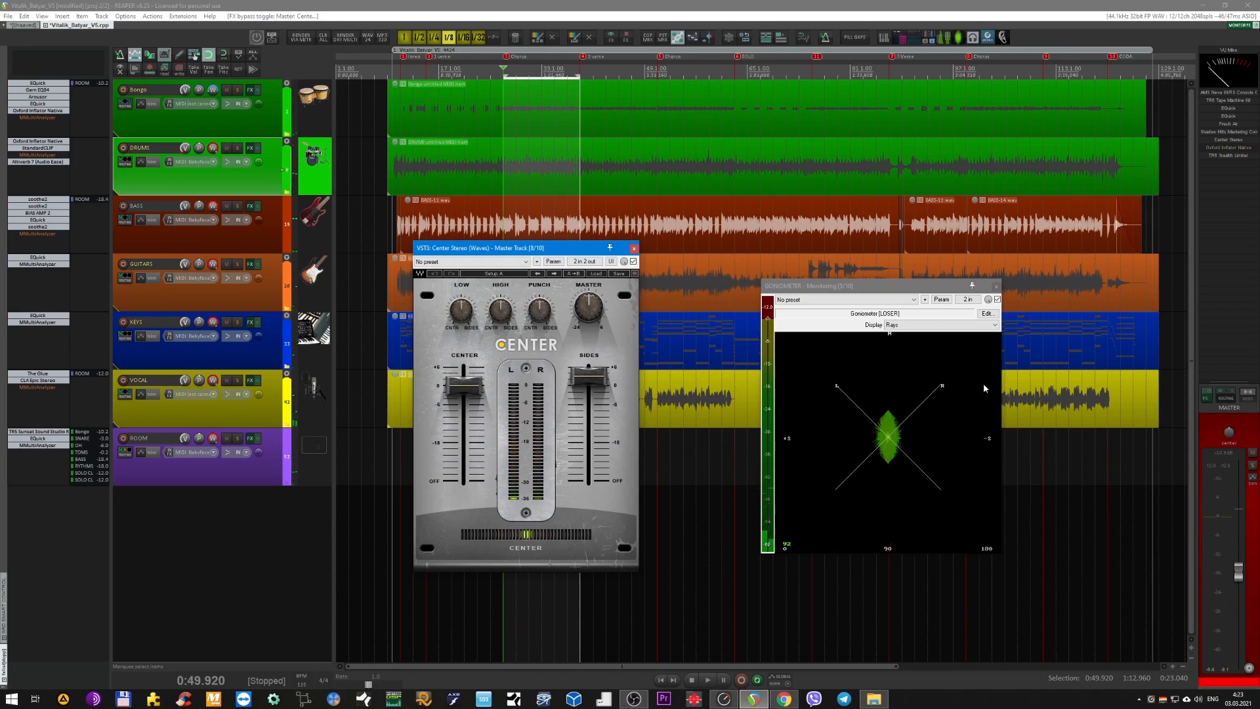
pyautogui.click(958, 40)
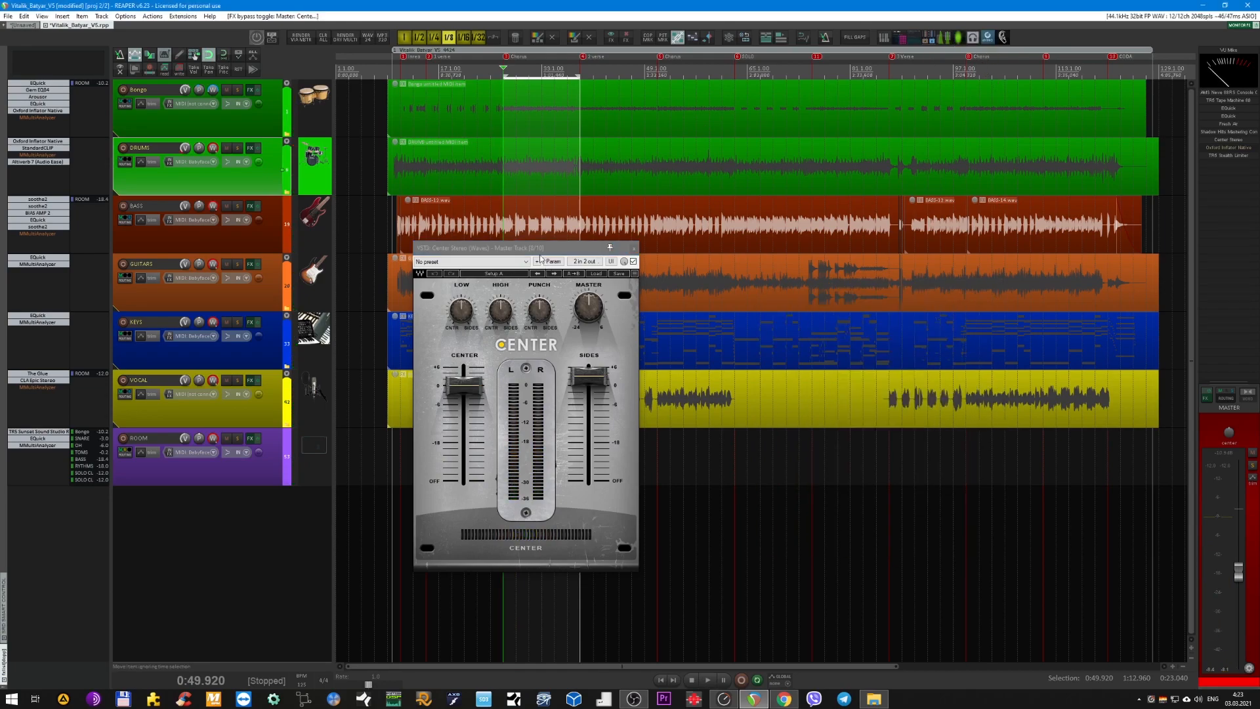
# Review Fresh Air and the second EQuick's high-pass band alongside Center Stereo, and close all three plugin windows.
pyautogui.moveTo(541, 250); pyautogui.dragTo(594, 254)
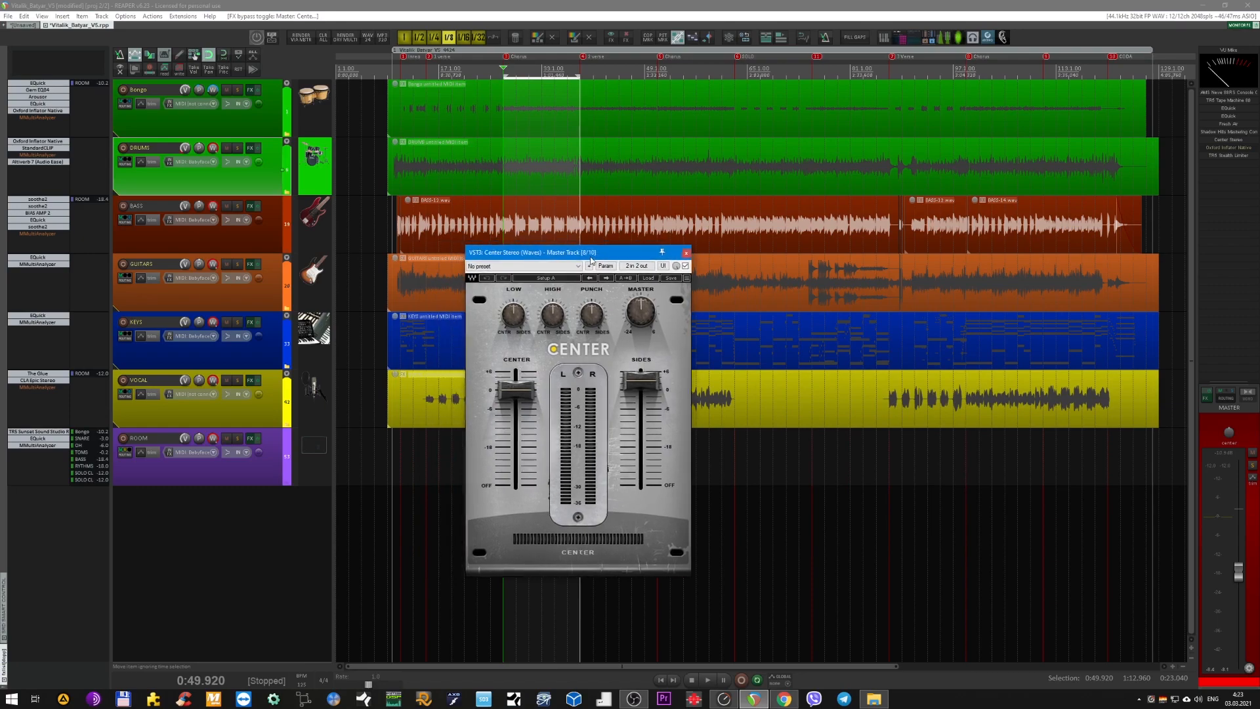
pyautogui.click(1230, 124)
pyautogui.click(1228, 116)
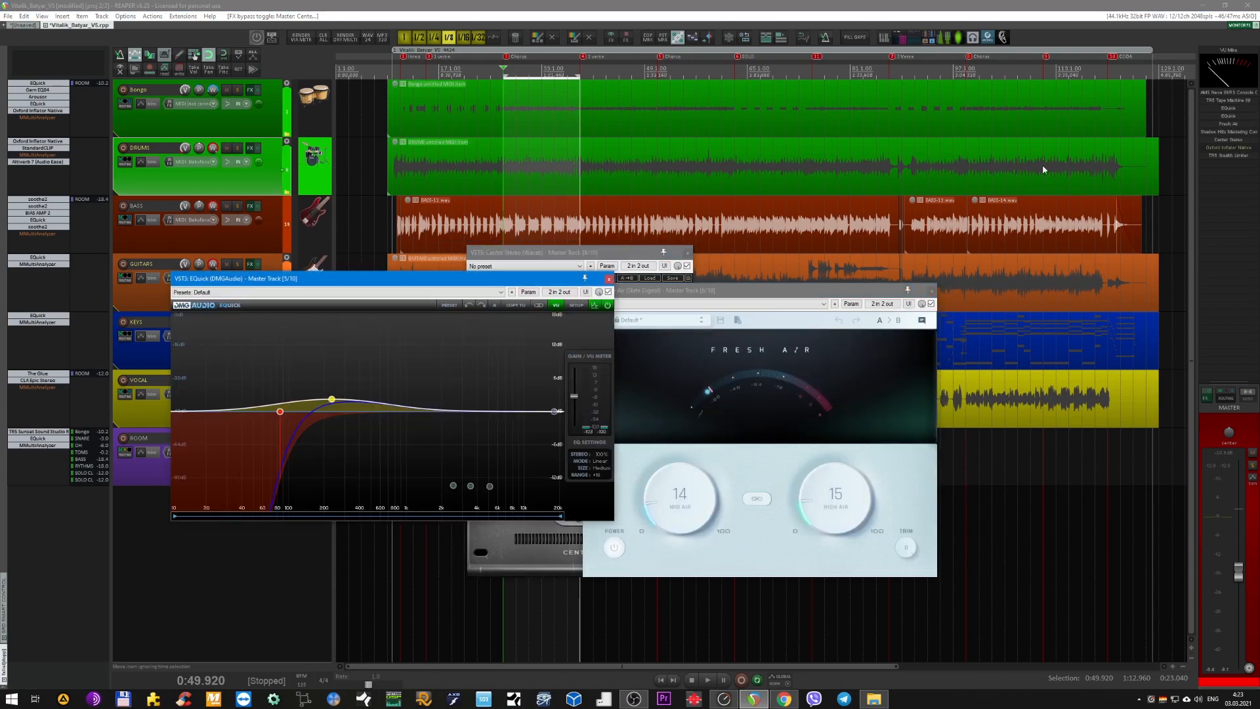
pyautogui.moveTo(282, 417)
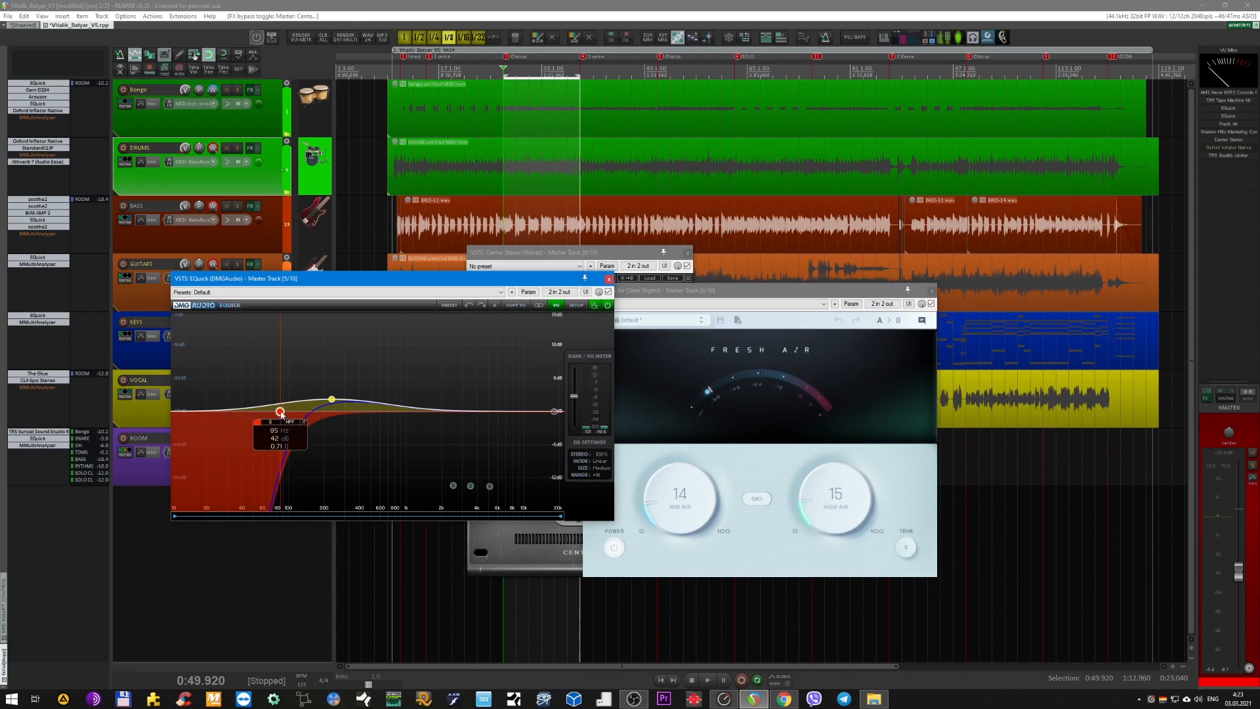
pyautogui.click(608, 279)
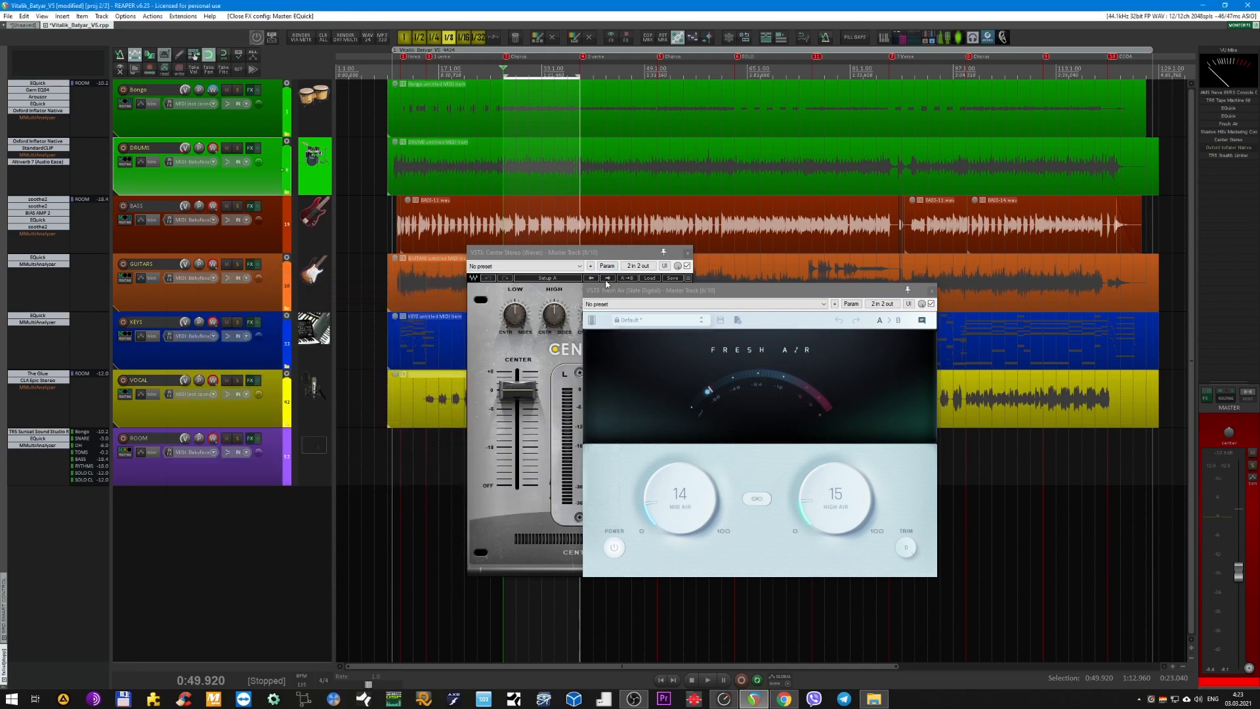
pyautogui.moveTo(596, 253); pyautogui.dragTo(565, 250)
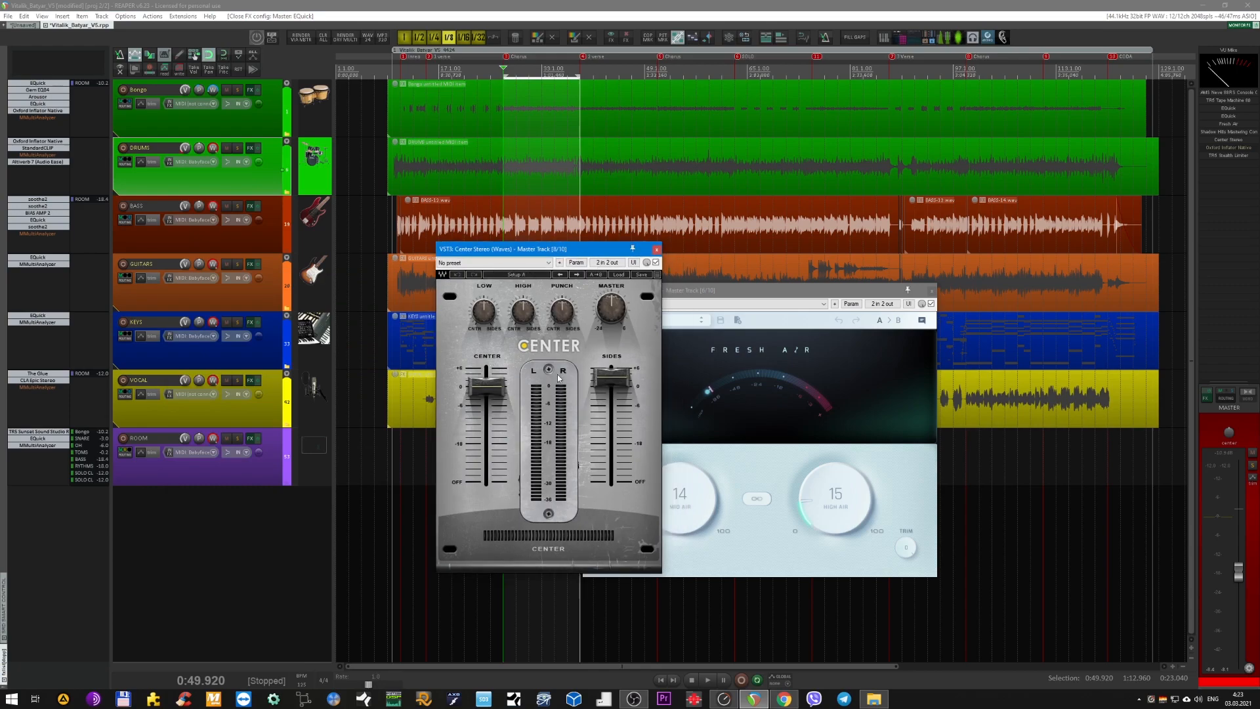
pyautogui.click(657, 250)
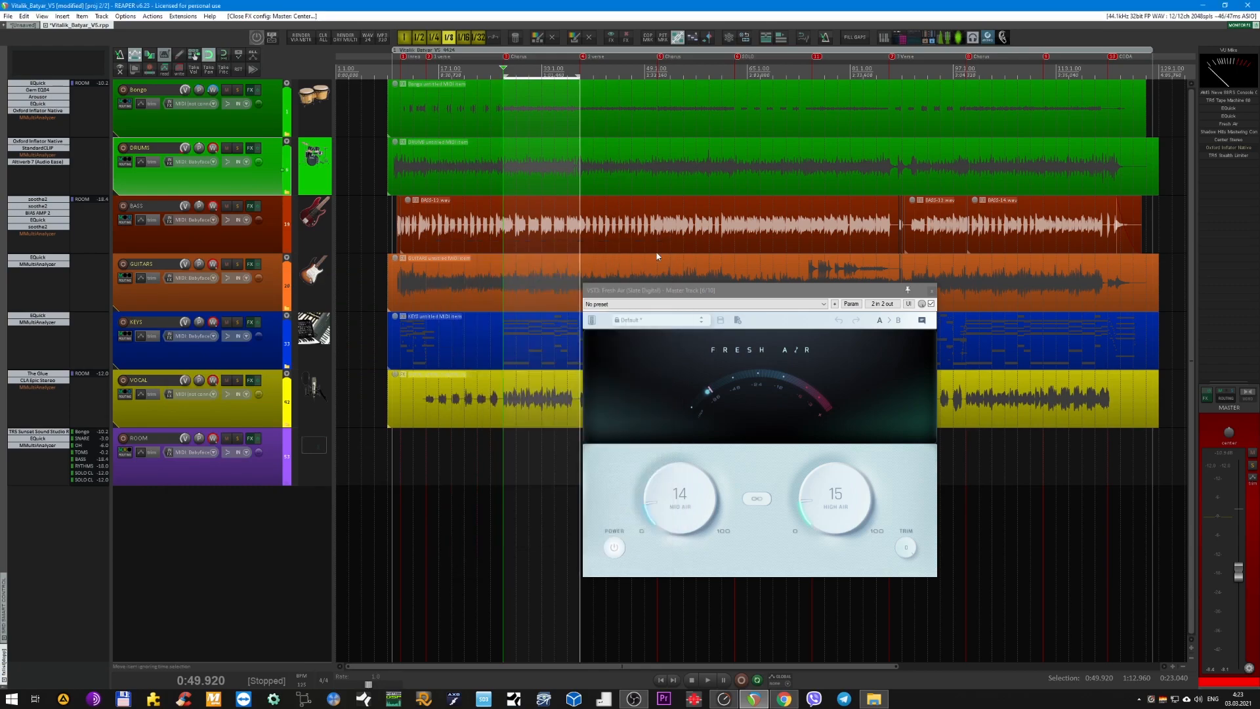
pyautogui.moveTo(791, 295); pyautogui.dragTo(702, 299)
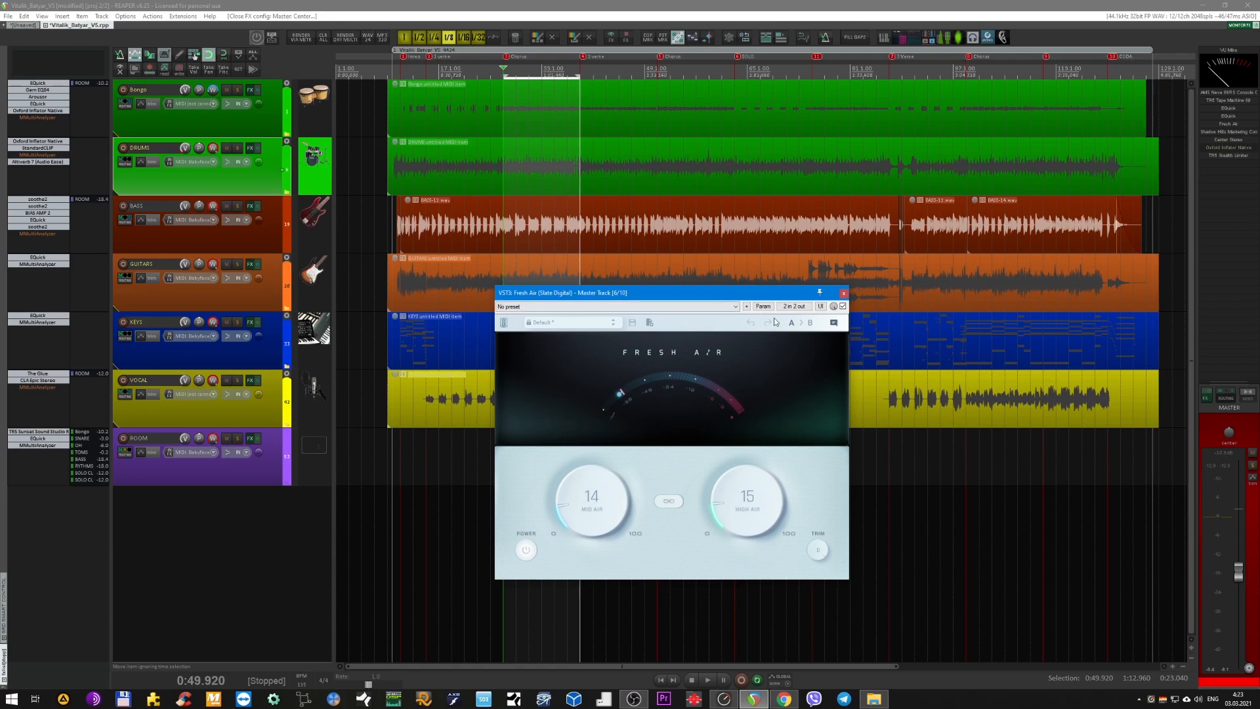
pyautogui.click(843, 293)
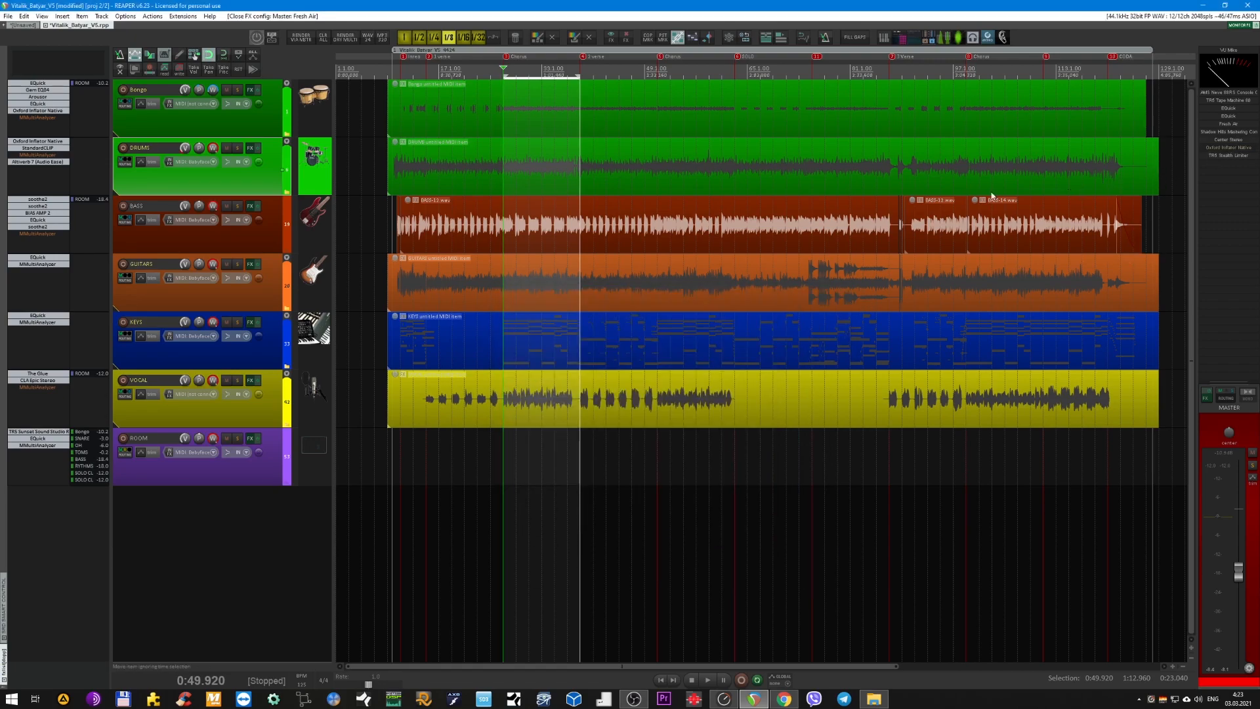
# Open and enable Oxford Inflator on the master track, and compare the playing mix with its effect out and in, leaving it in.
pyautogui.click(1229, 148)
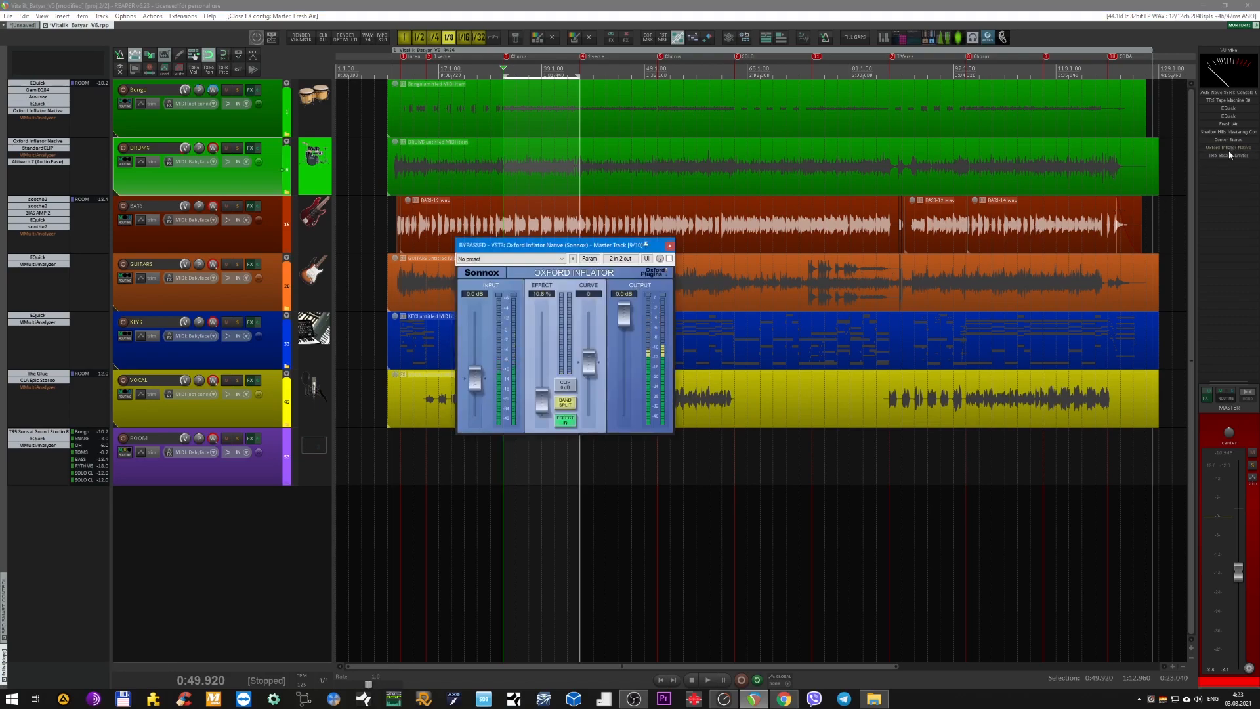
pyautogui.keyDown('shift'); pyautogui.click(1229, 150); pyautogui.keyUp('shift')
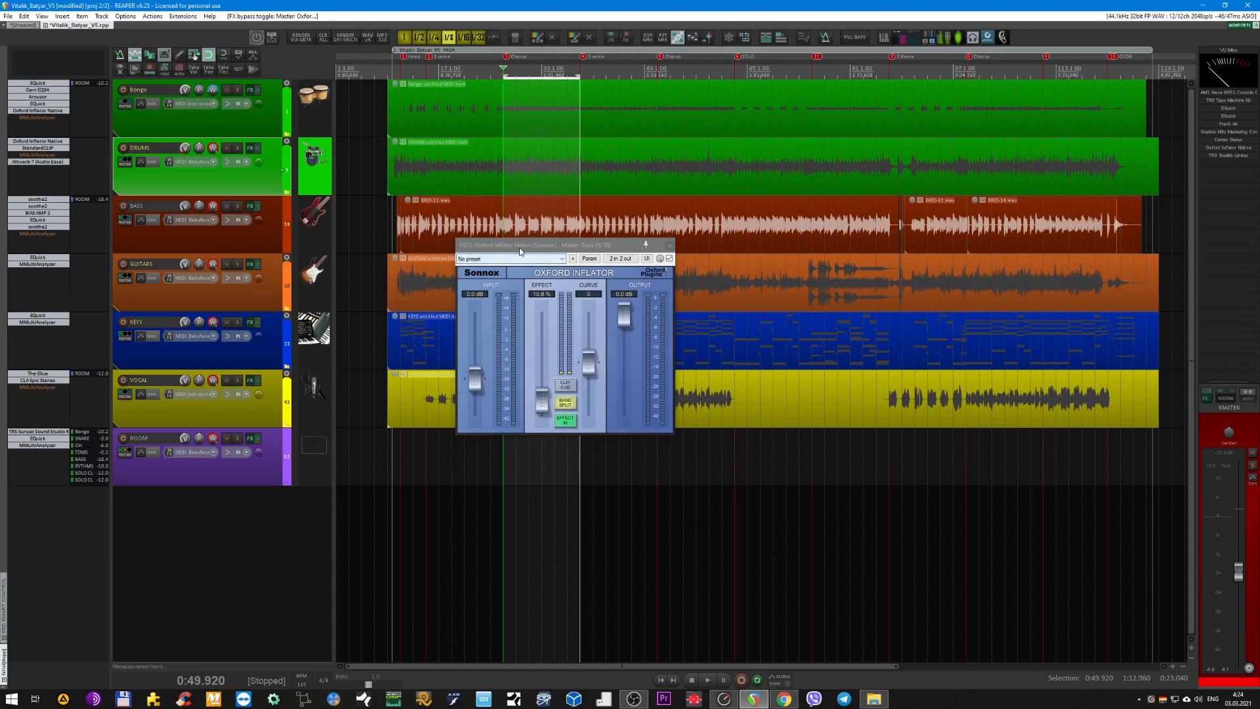
pyautogui.moveTo(520, 251); pyautogui.dragTo(570, 309)
pyautogui.press('space')
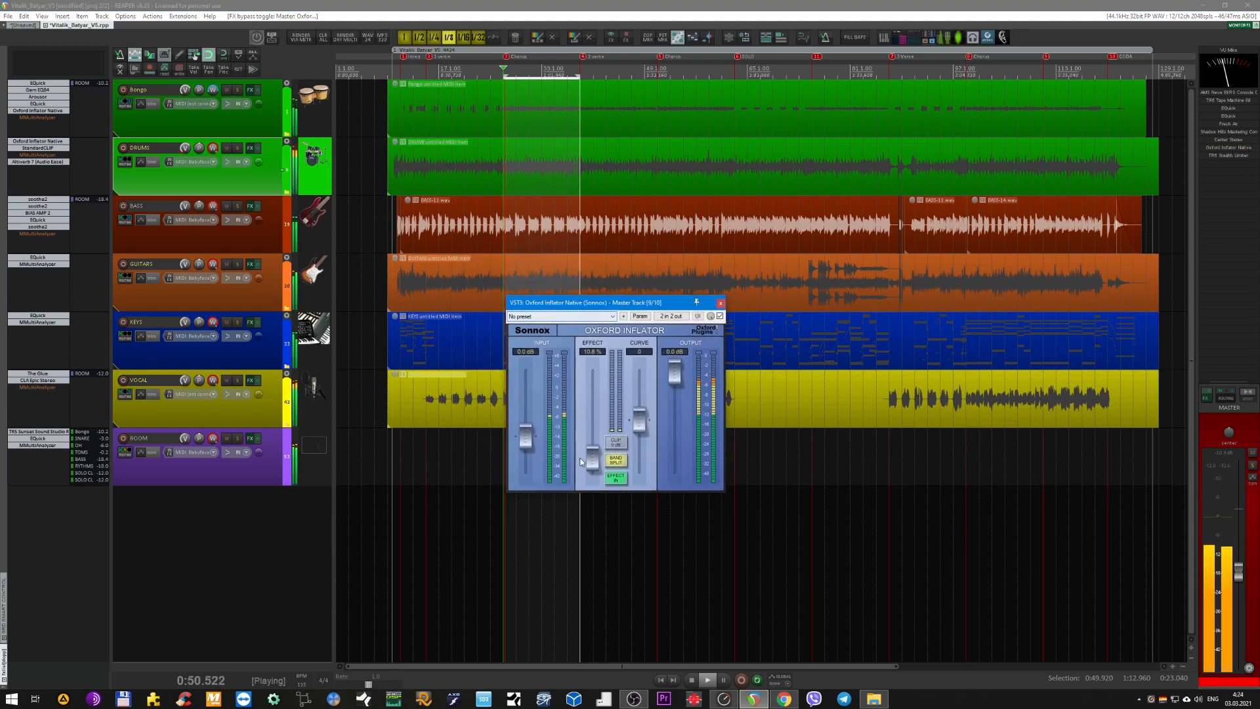
pyautogui.click(616, 478)
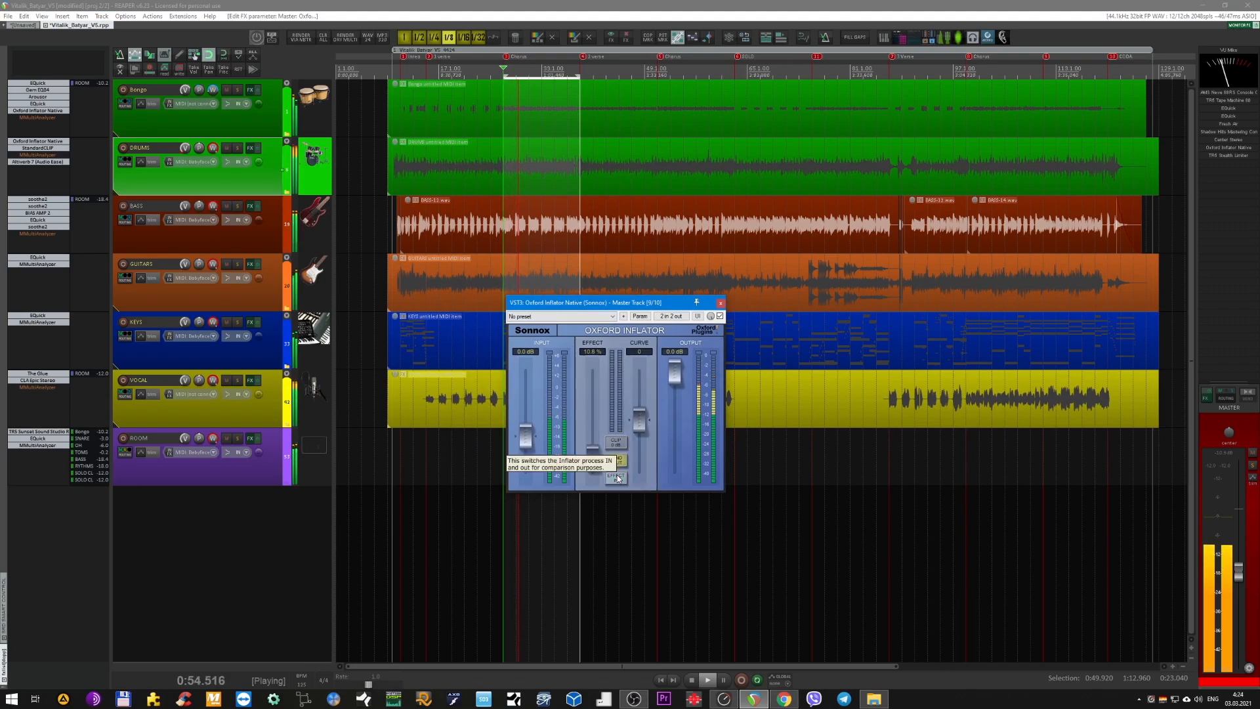
pyautogui.click(617, 477)
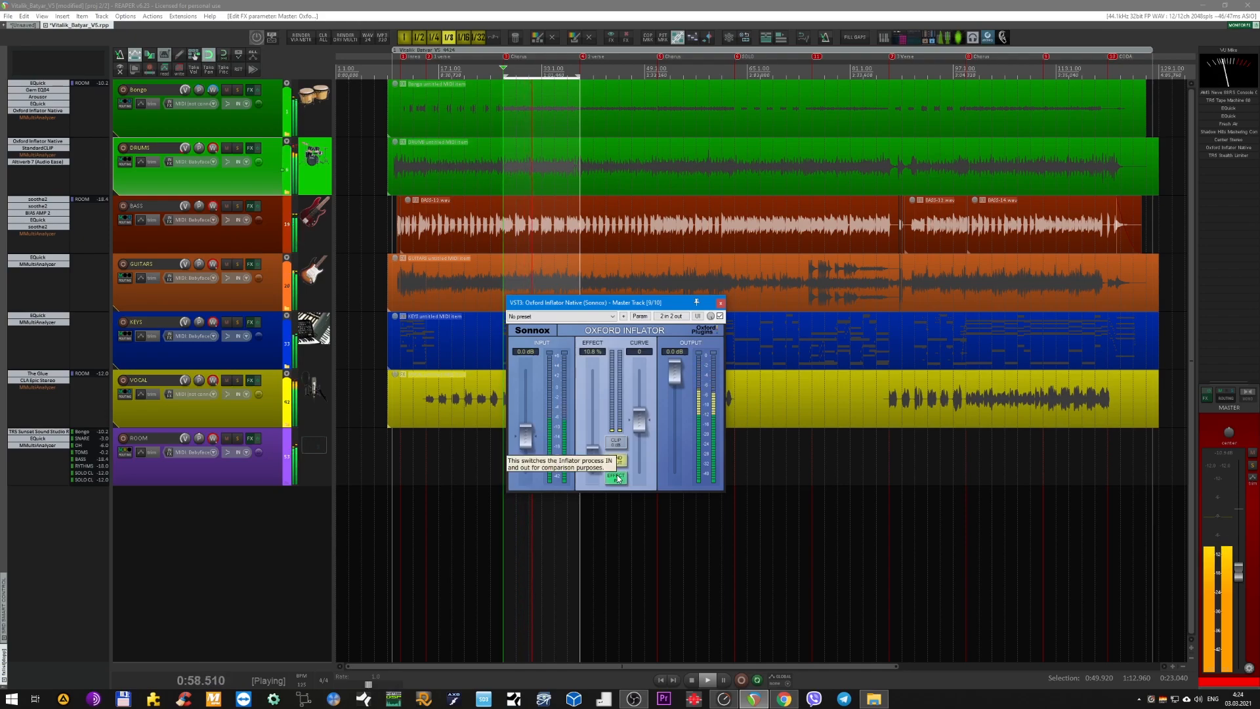
pyautogui.press('space')
pyautogui.moveTo(650, 312); pyautogui.dragTo(703, 422)
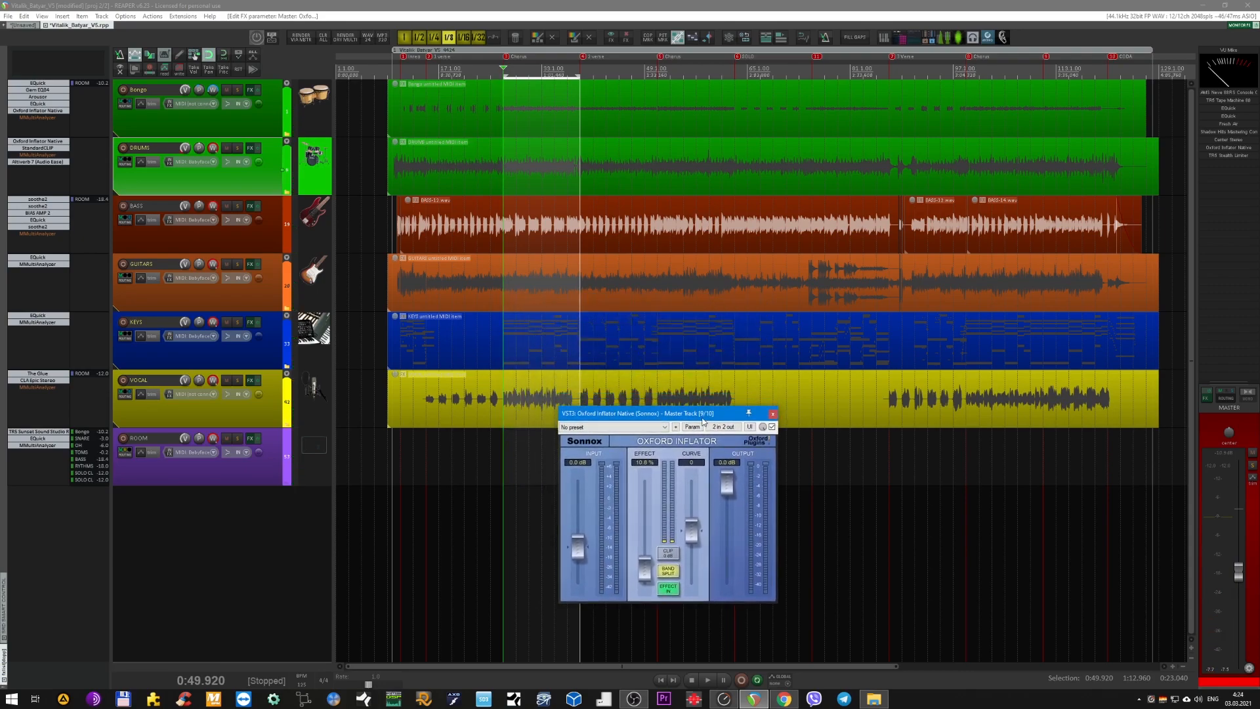
pyautogui.moveTo(715, 416); pyautogui.dragTo(757, 430)
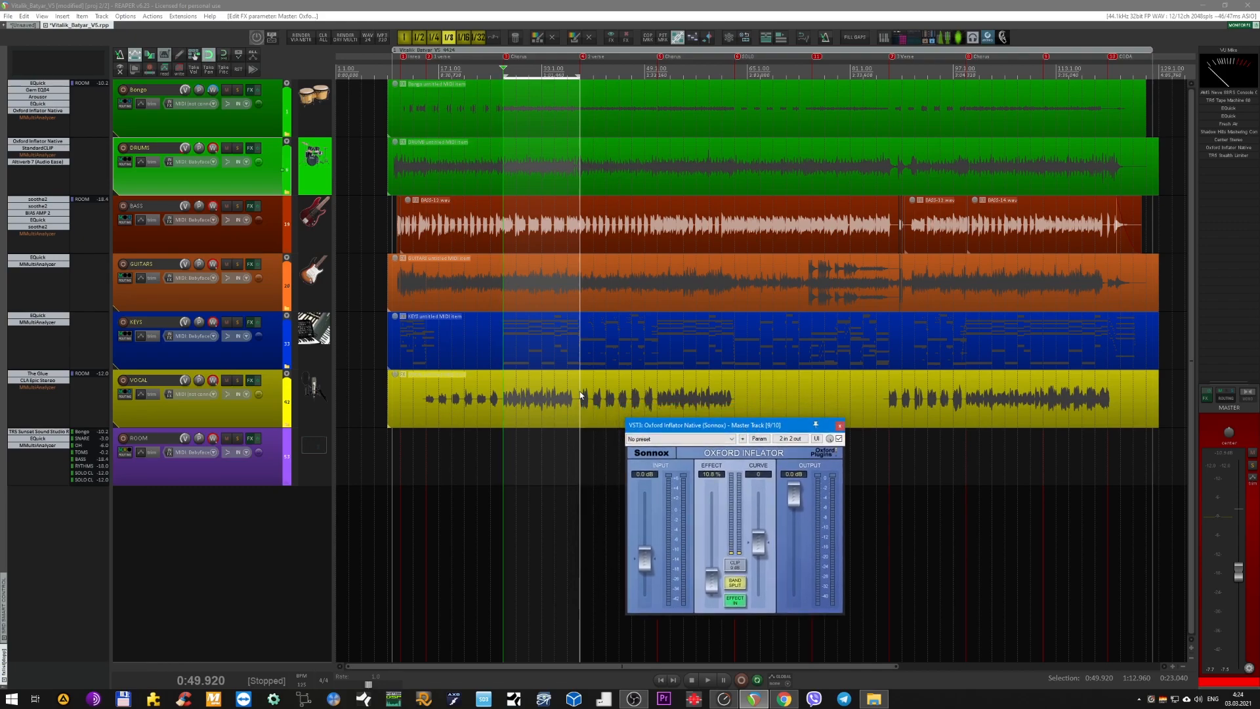
# Play the looped chorus again, comparing the mix with Oxford Inflator's effect out and in, and close the plugin with the effect in.
pyautogui.press('space')
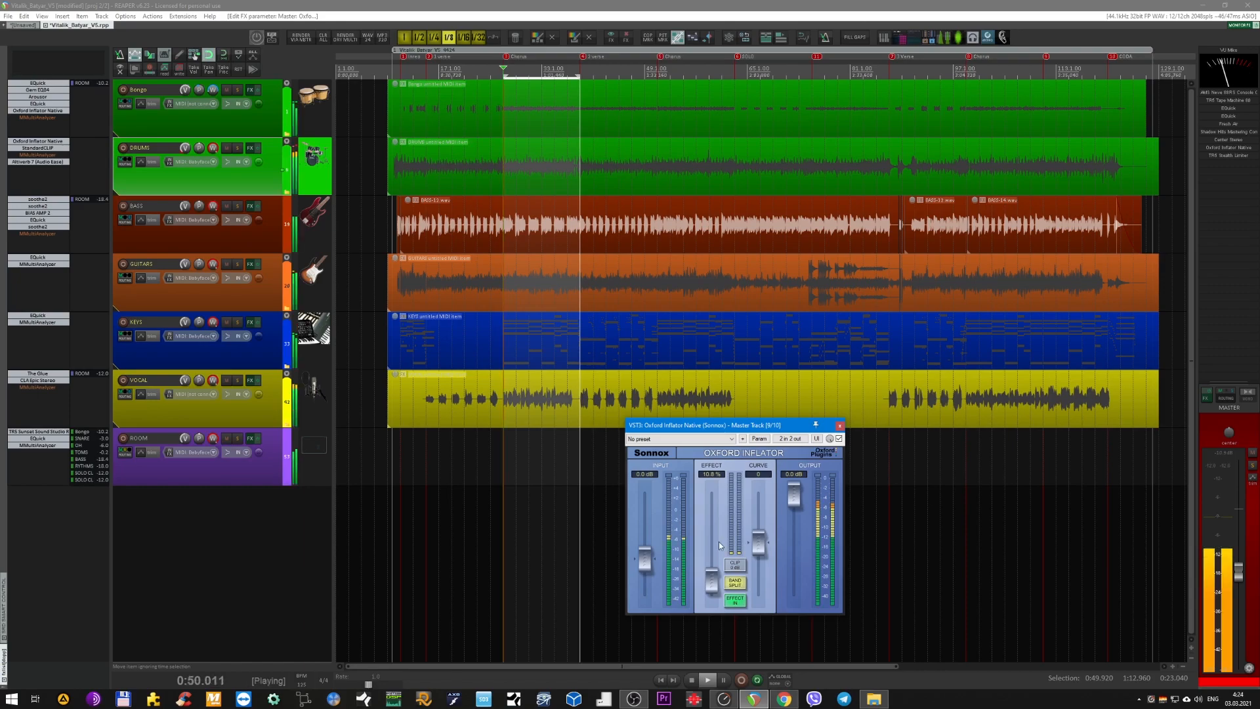
pyautogui.click(734, 599)
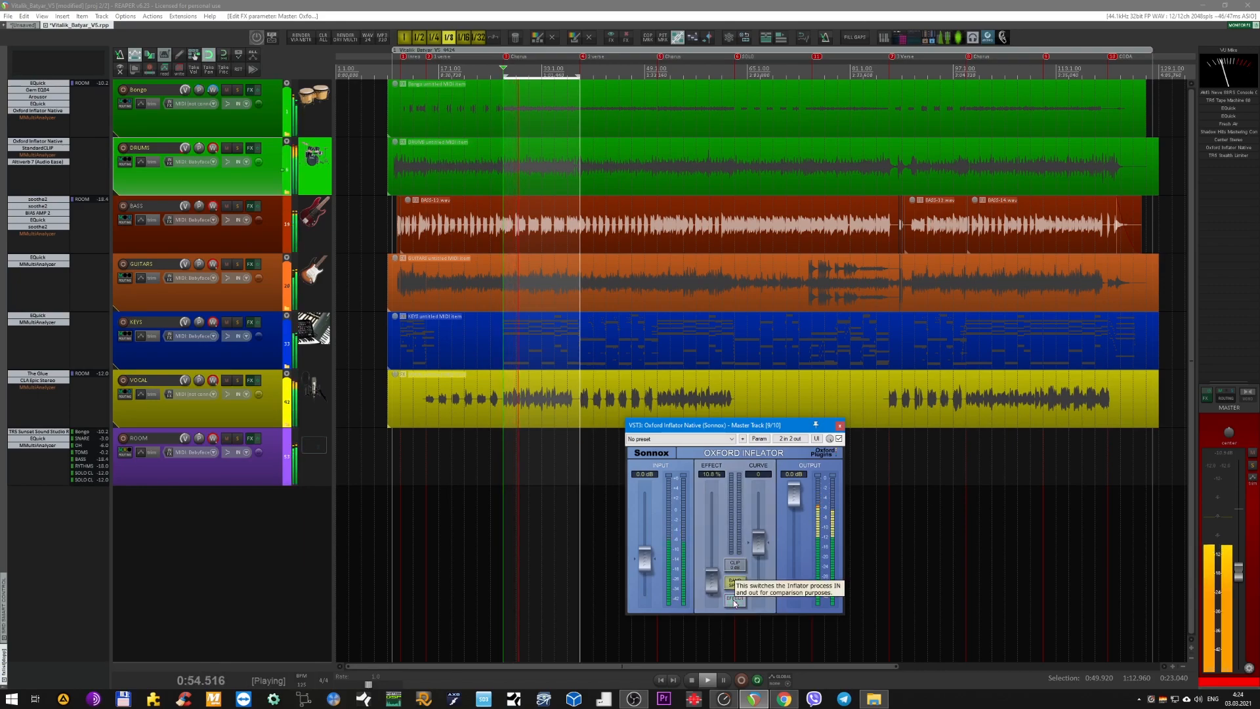
pyautogui.click(734, 600)
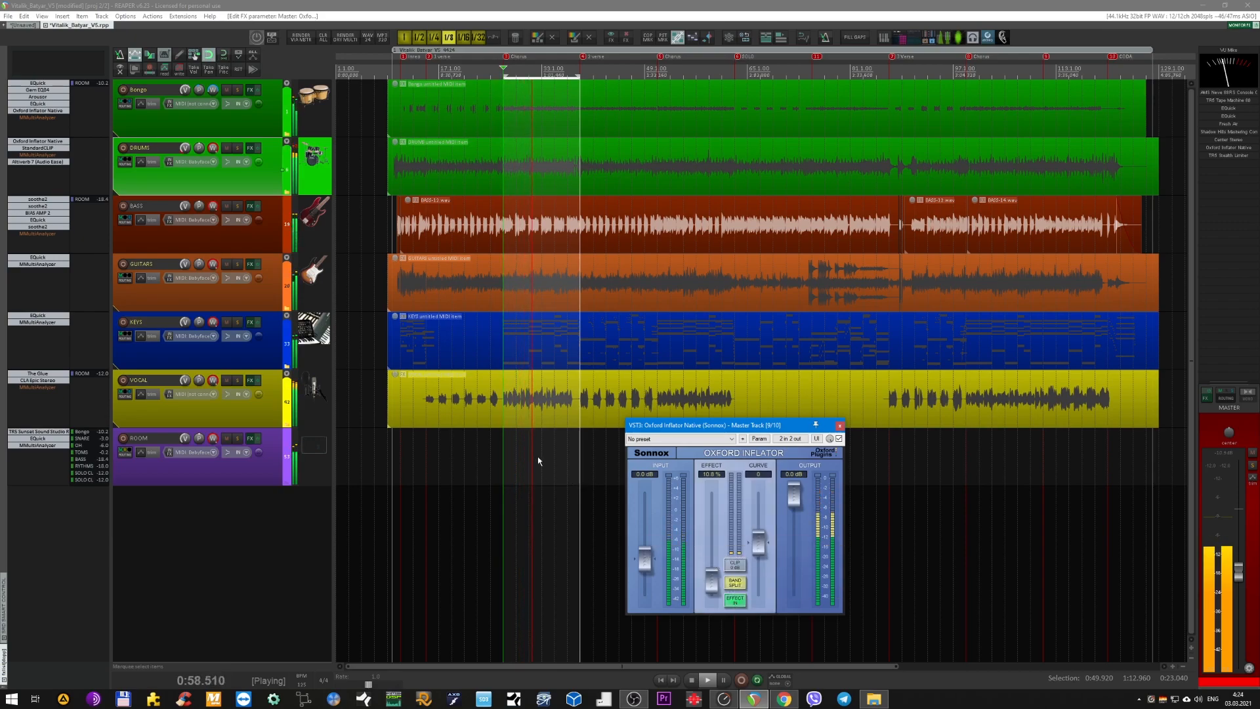
pyautogui.press('space')
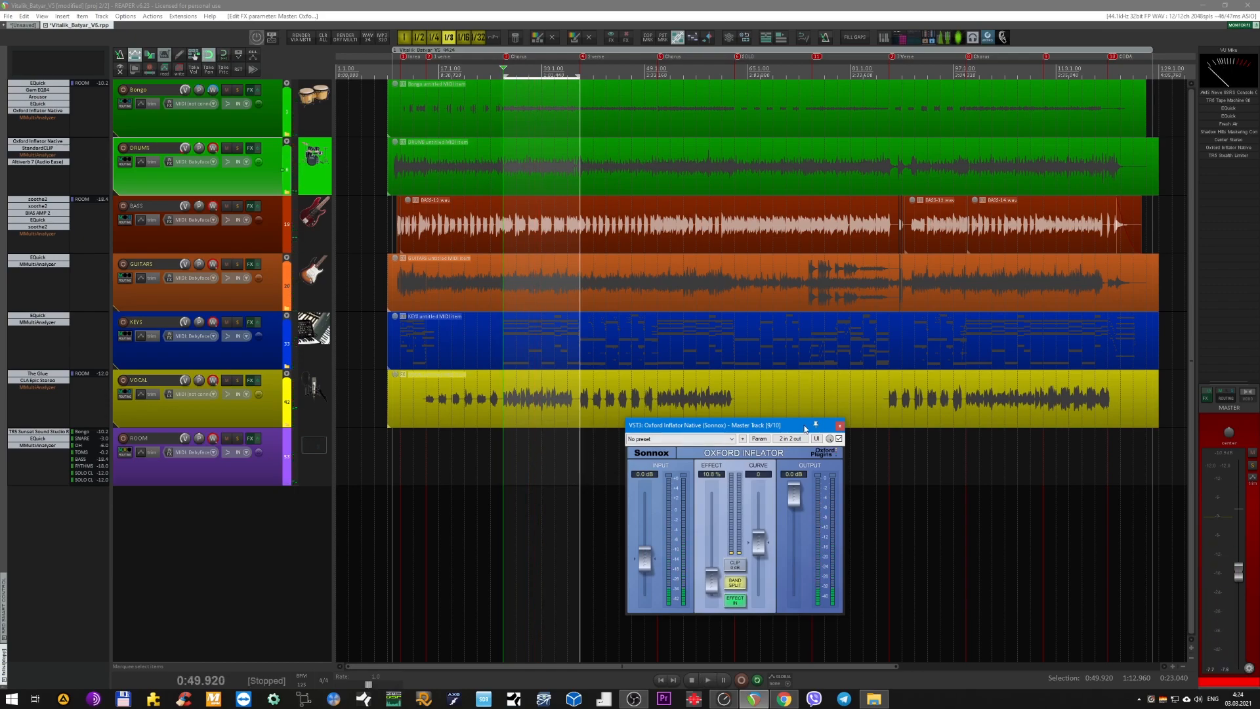
pyautogui.click(839, 426)
# Open the TR5 Stealth Limiter at the end of the master chain, review its settings, and close it.
pyautogui.scroll(-1, 556, 363)
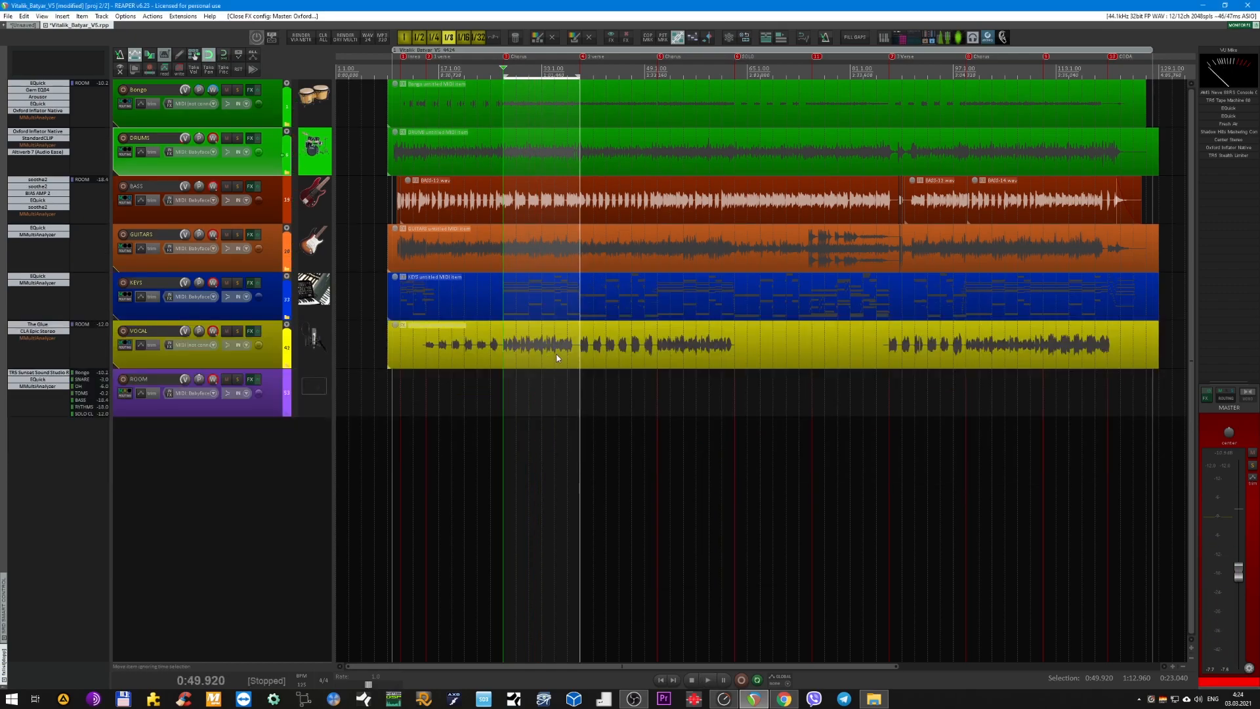
pyautogui.click(1222, 159)
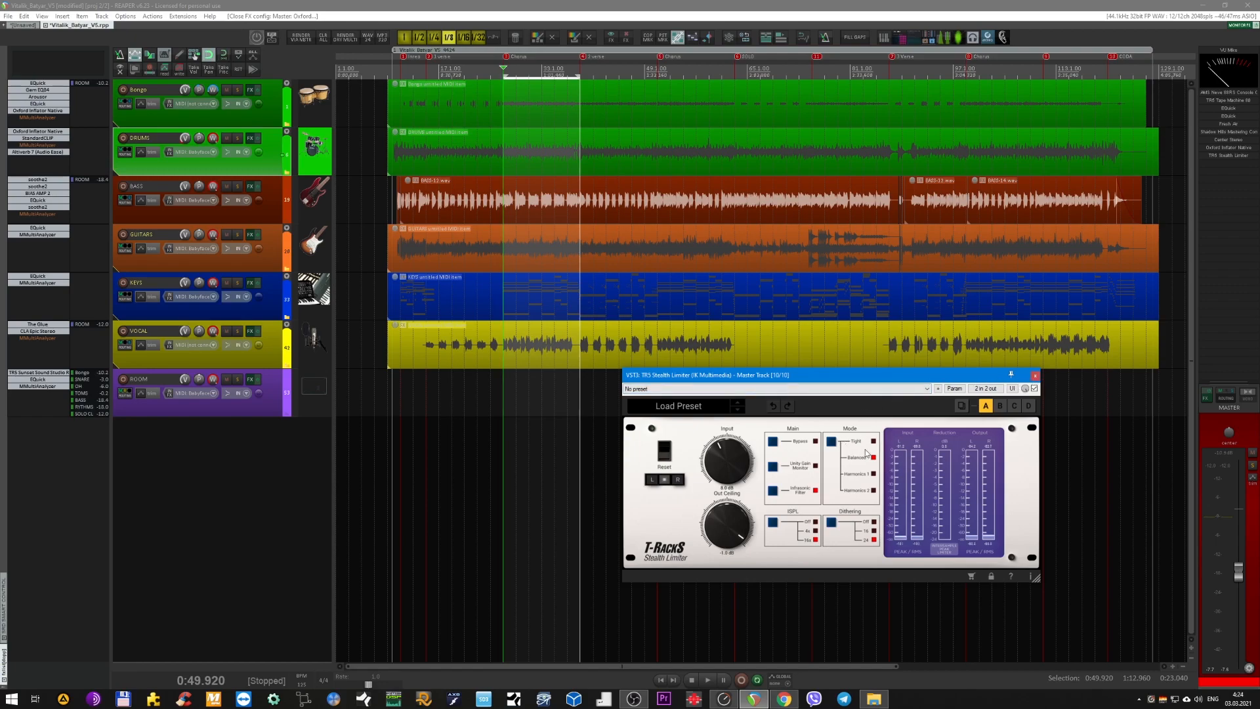
pyautogui.moveTo(987, 382); pyautogui.dragTo(955, 392)
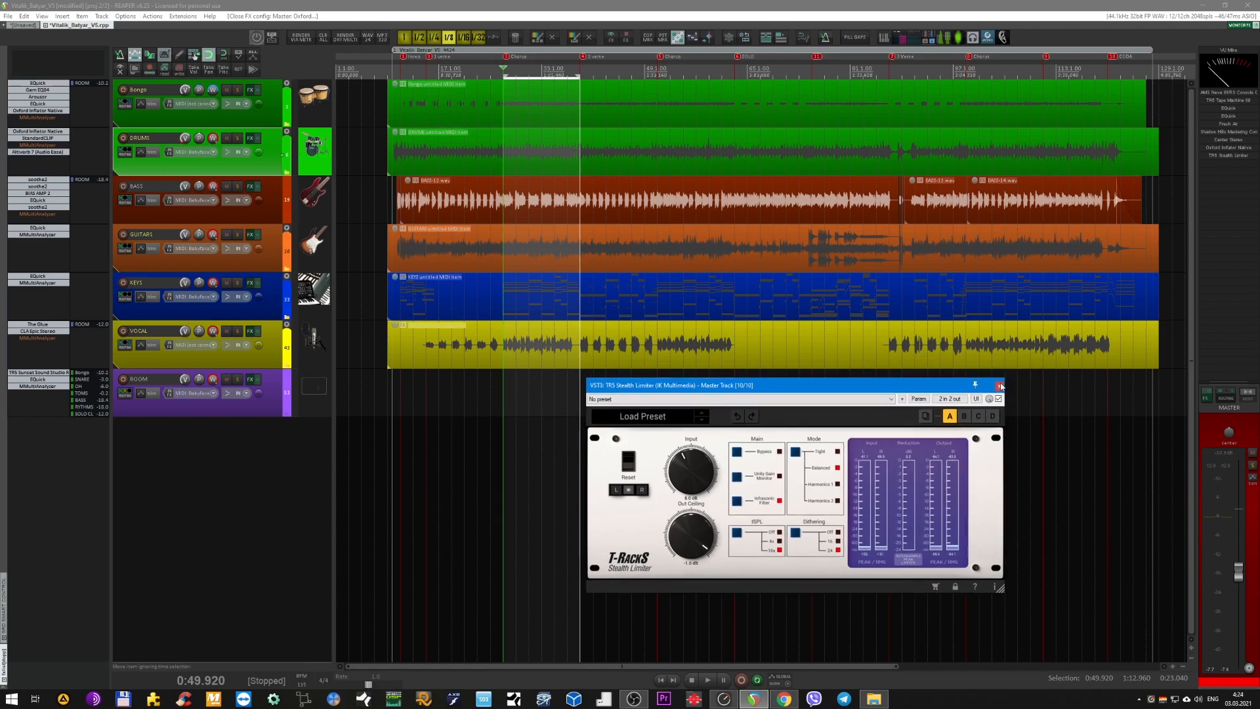
pyautogui.click(1002, 385)
# Select the group tracks from the bongos through VOCAL and expand them to show their child tracks.
pyautogui.scroll(2, 556, 366)
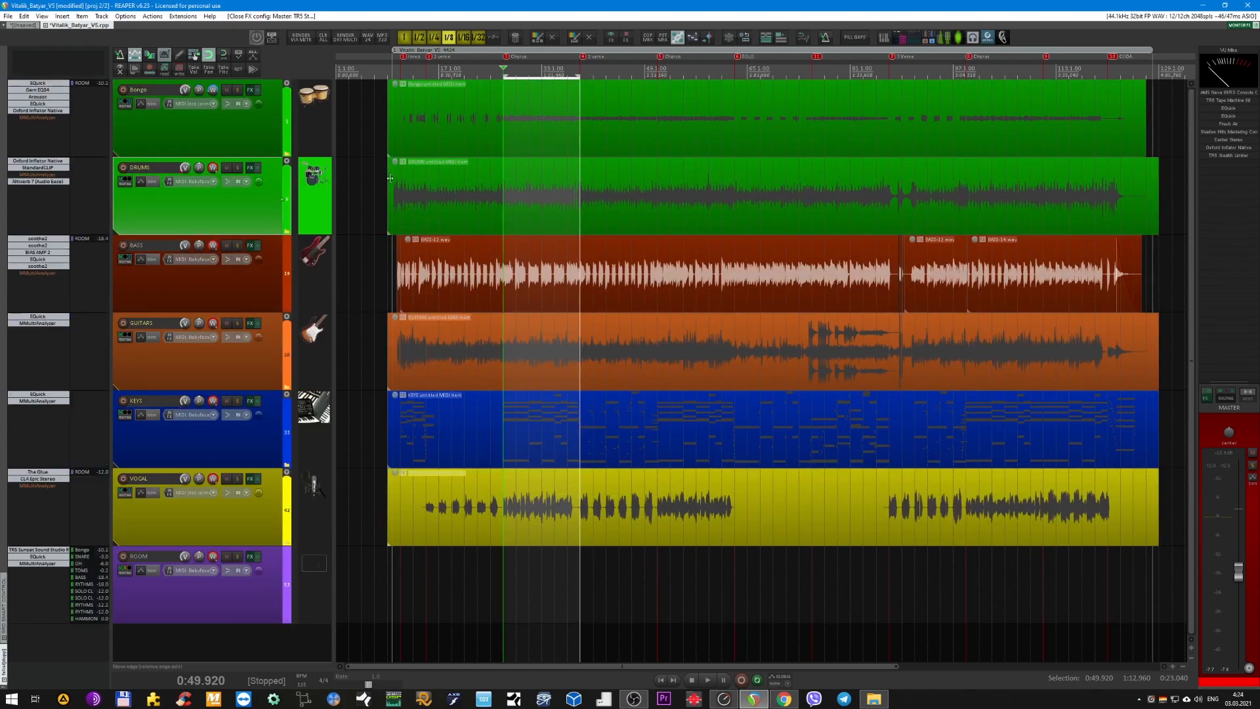
pyautogui.click(272, 143)
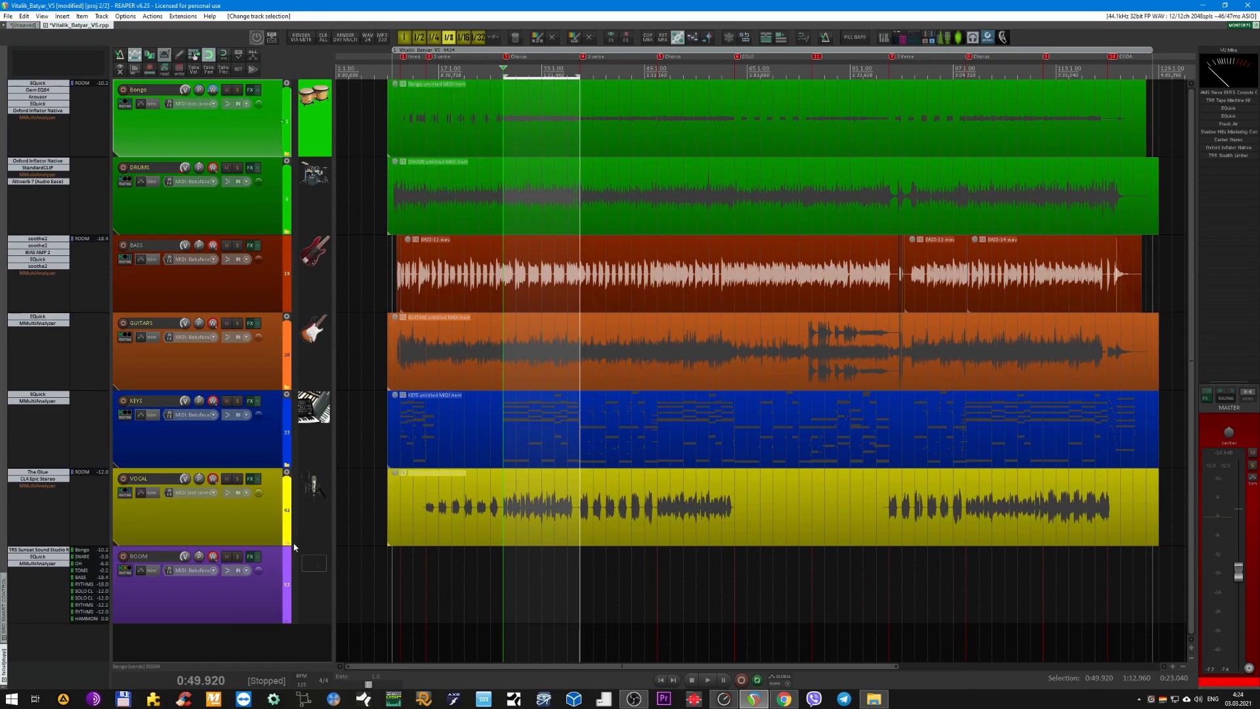
pyautogui.keyDown('shift'); pyautogui.click(268, 520); pyautogui.keyUp('shift')
pyautogui.scroll(-2, 462, 499)
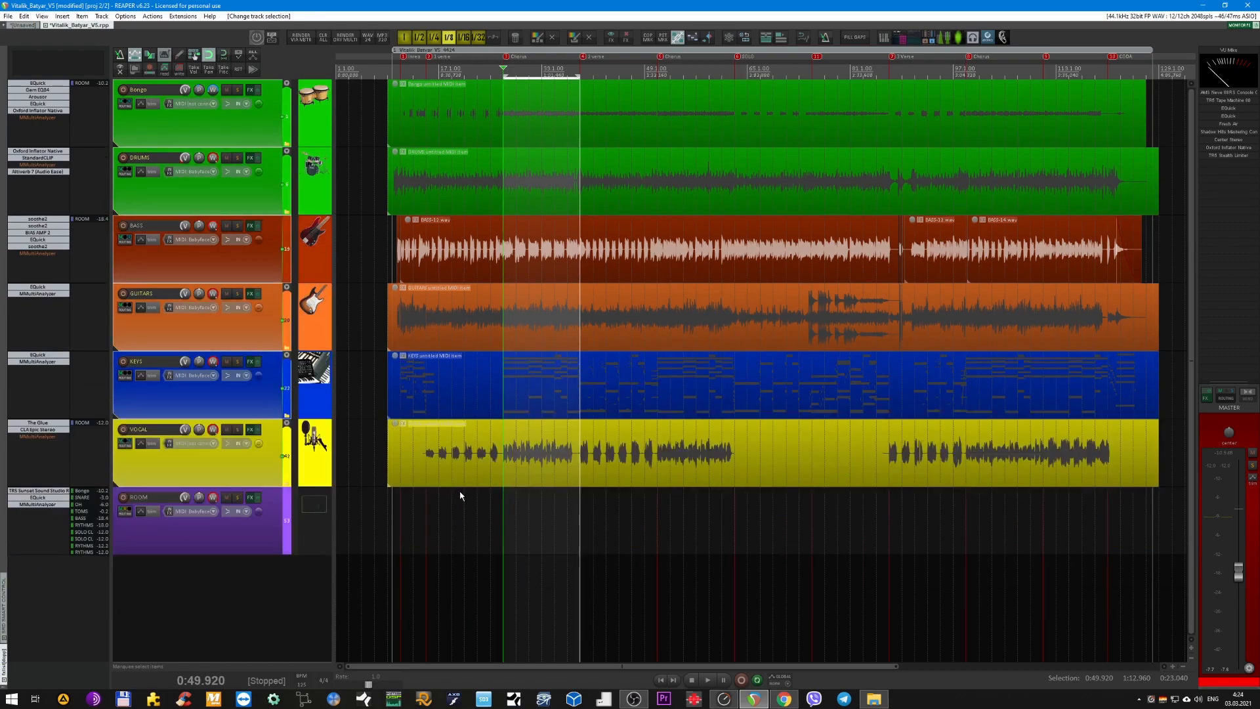
pyautogui.scroll(2, 458, 494)
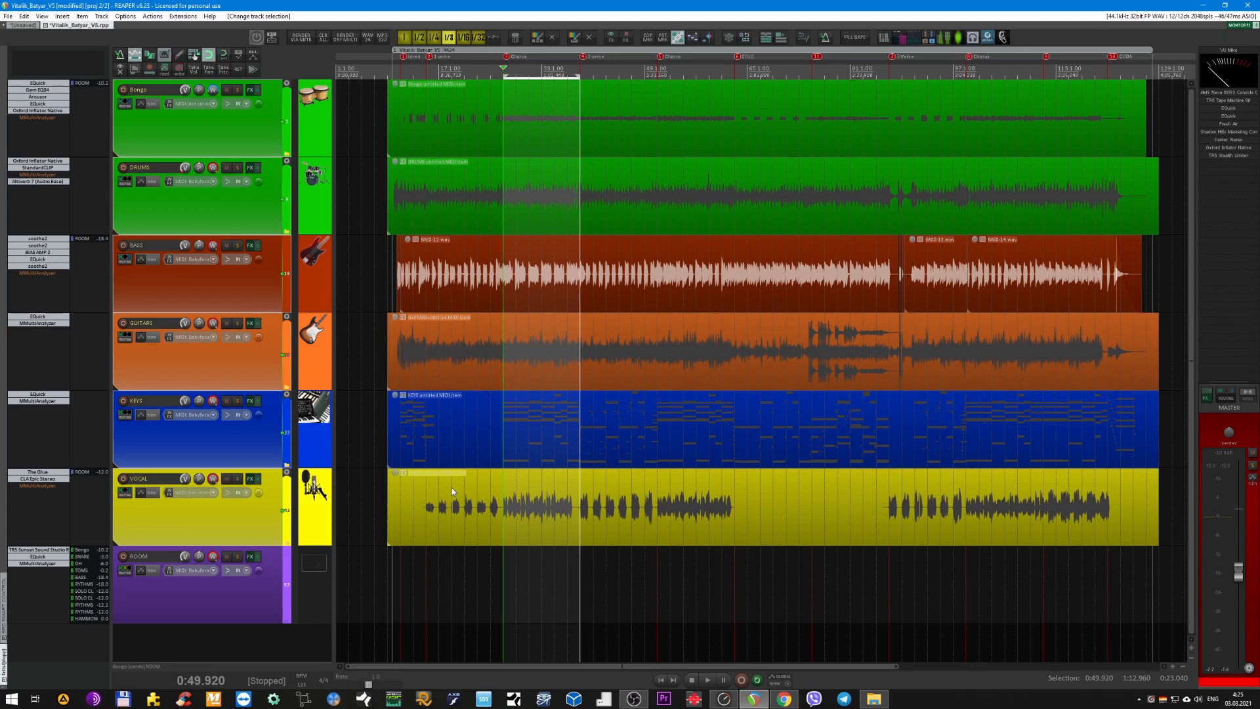
pyautogui.press('h')
pyautogui.scroll(-4, 510, 485)
pyautogui.scroll(-3, 510, 485)
pyautogui.scroll(3, 526, 474)
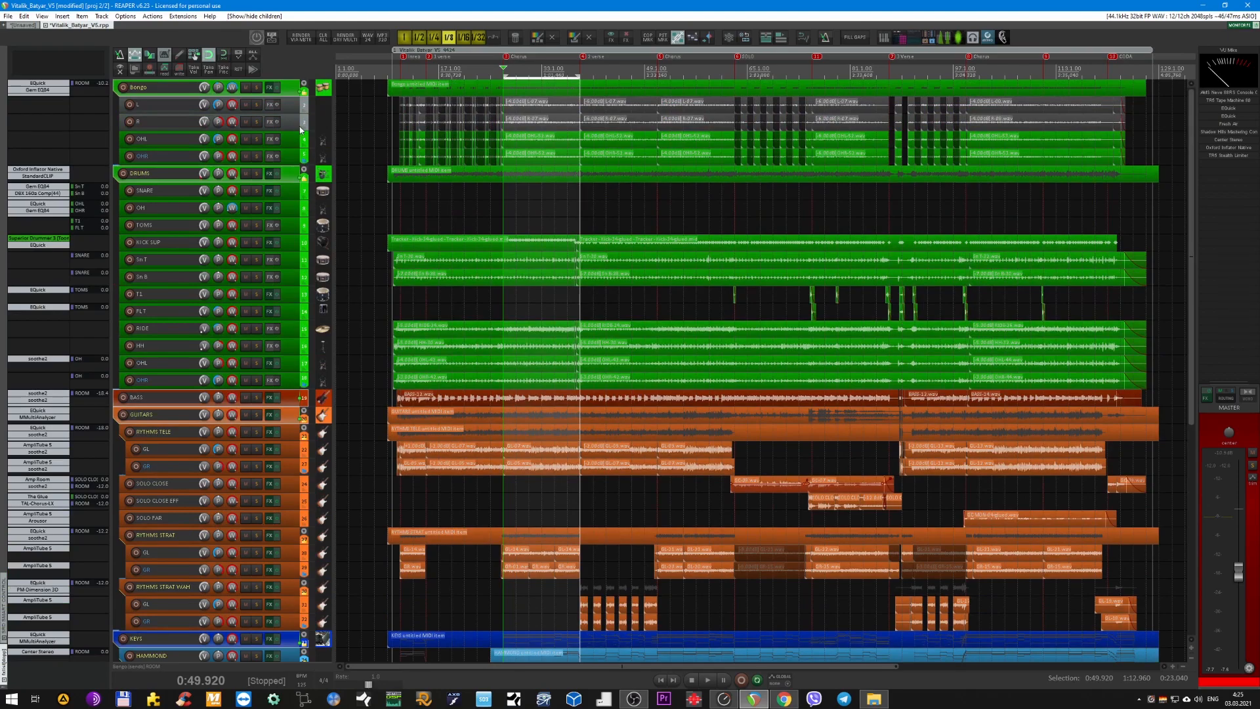
# Bypass the effects chains on all tracks and on the master track.
pyautogui.hotkey('ctrl', 'a')
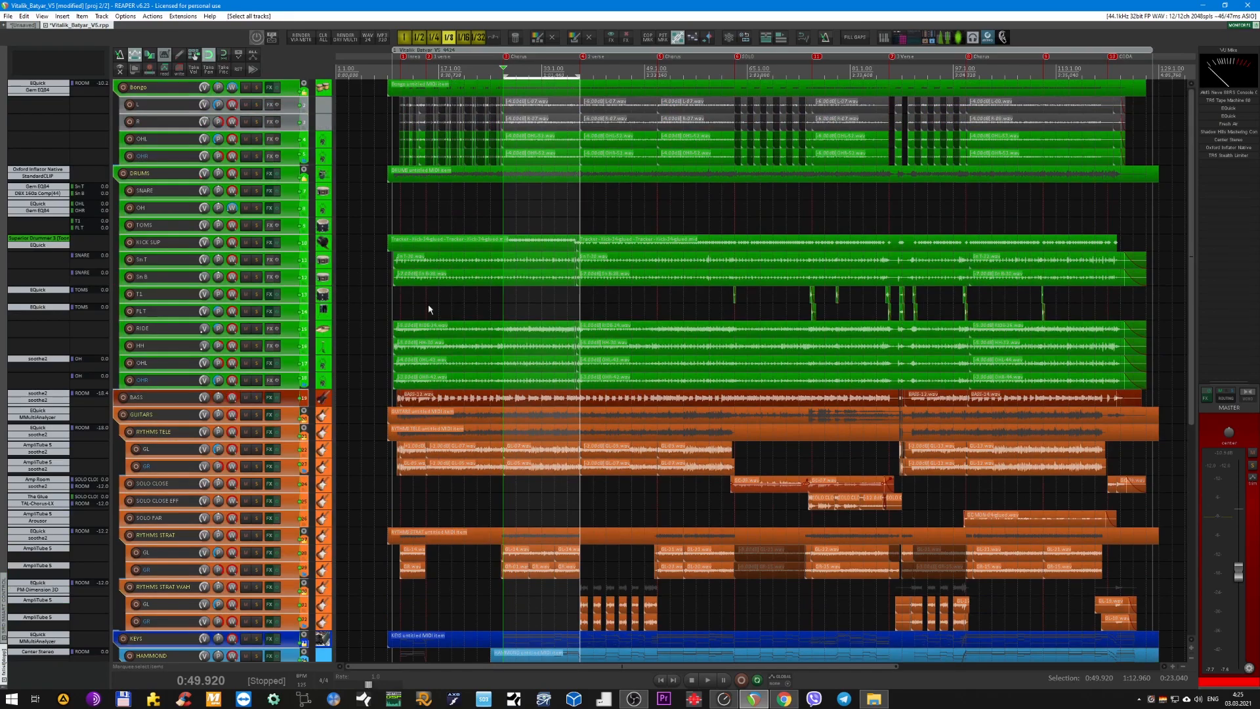
pyautogui.scroll(-5, 432, 302)
pyautogui.scroll(3, 368, 297)
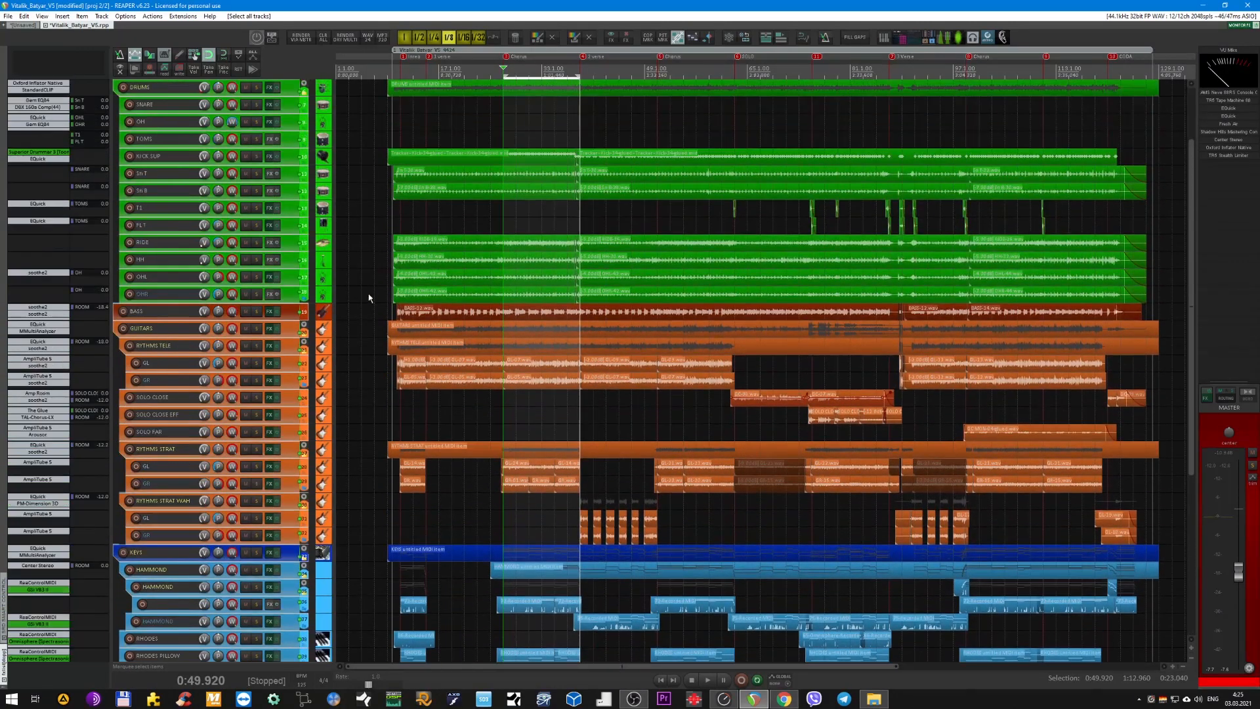
pyautogui.scroll(2, 357, 285)
pyautogui.click(276, 91)
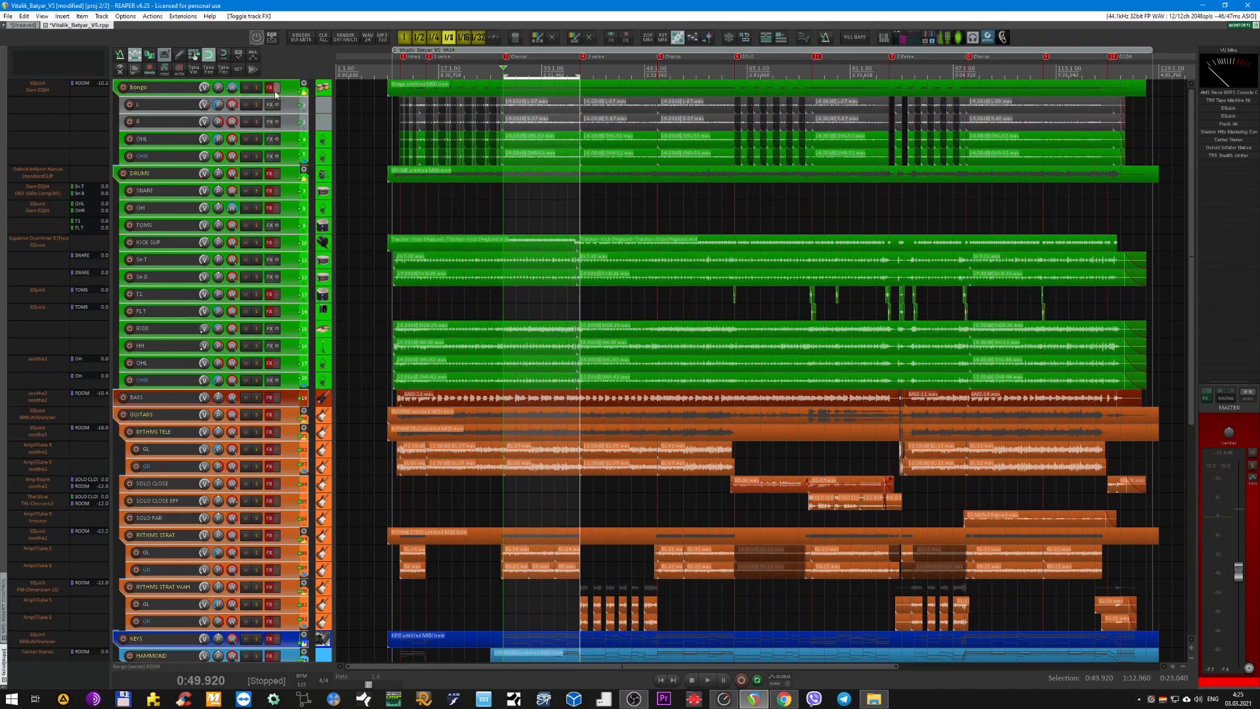
pyautogui.click(1206, 424)
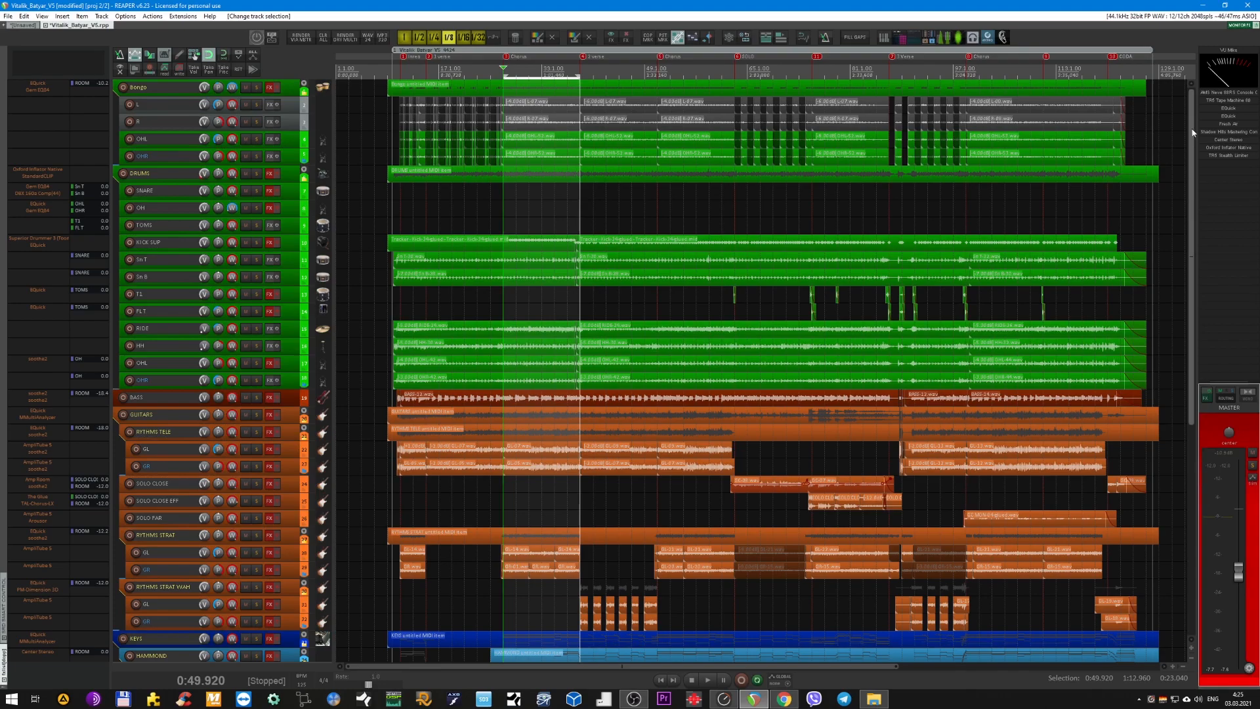
pyautogui.click(1208, 394)
# Play the looped chorus with all effects bypassed, adjusting the master volume up and down, and save the project.
pyautogui.press('space')
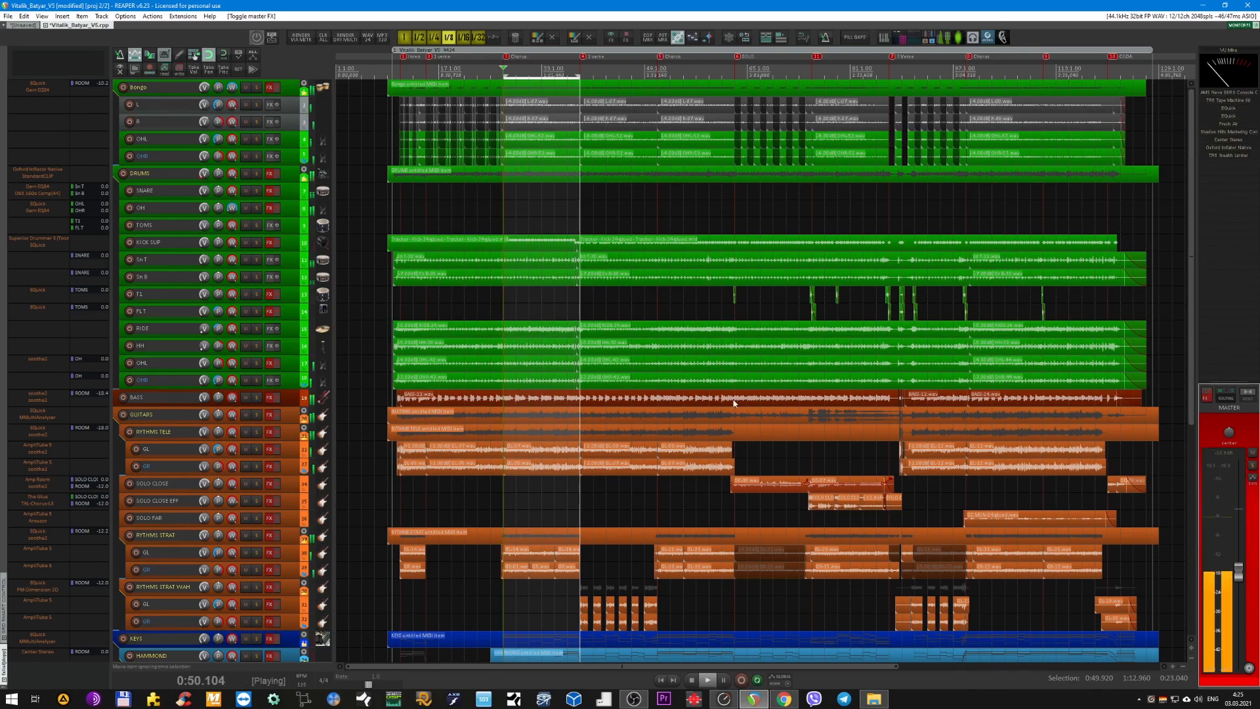
pyautogui.moveTo(1241, 577); pyautogui.dragTo(1240, 570)
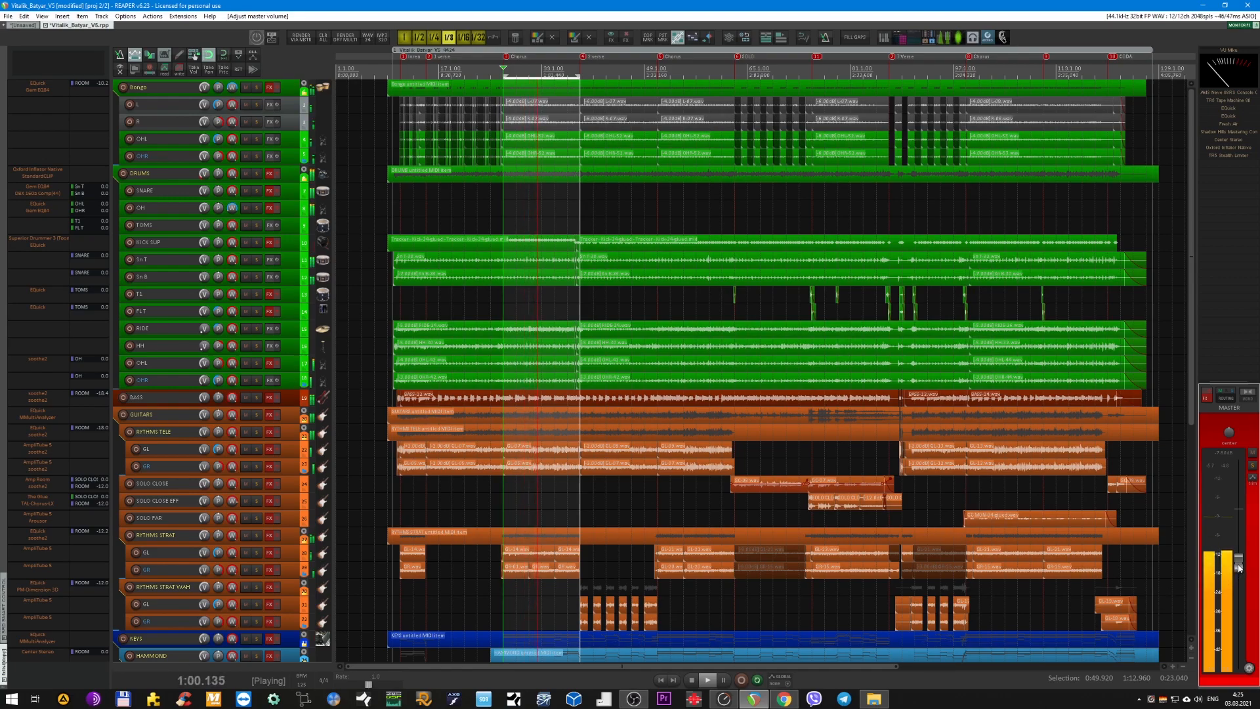
pyautogui.moveTo(1239, 567); pyautogui.dragTo(1240, 583)
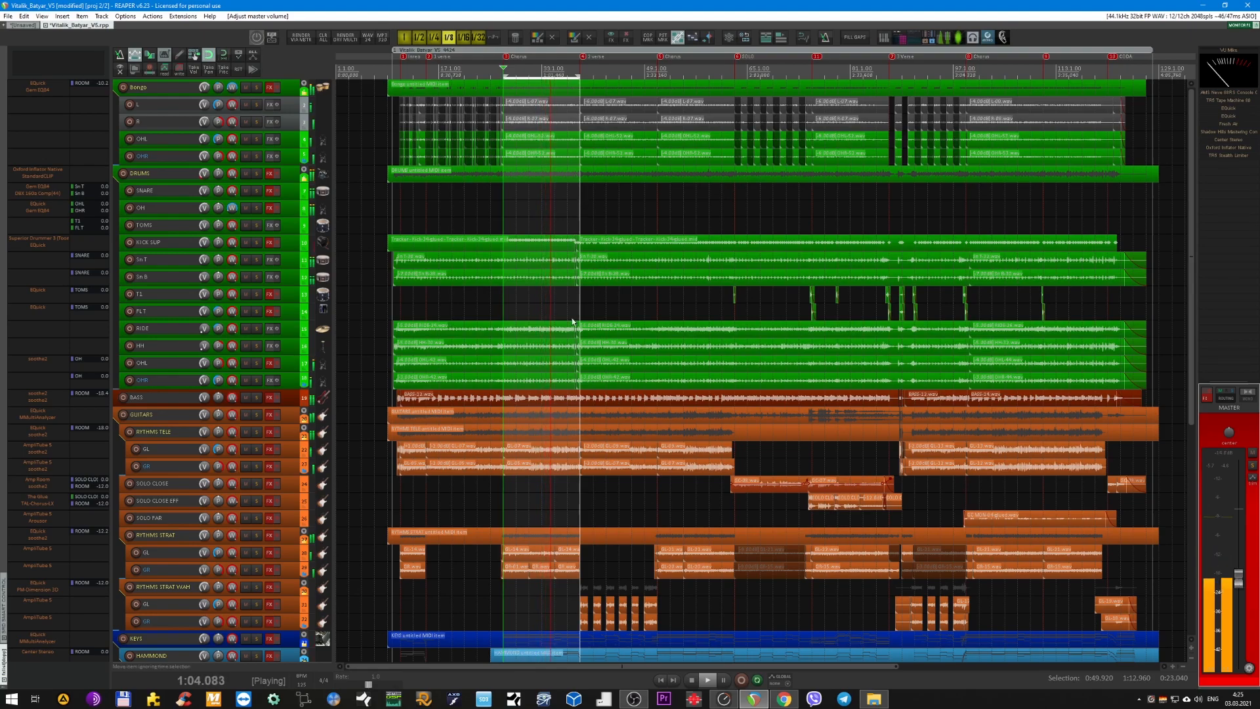
pyautogui.click(289, 88)
pyautogui.hotkey('ctrl', 's')
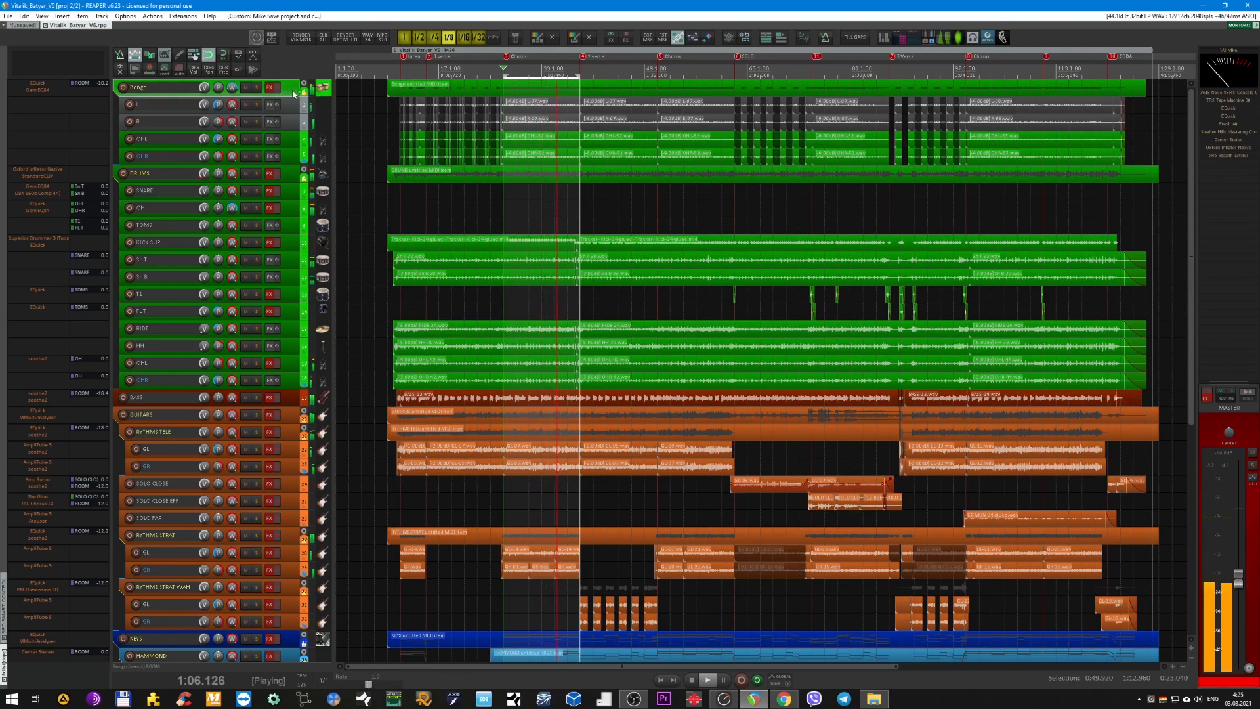
# Re-enable the effects chains on all tracks and the master, and lower the master volume while the processed mix plays.
pyautogui.hotkey('ctrl', 'a')
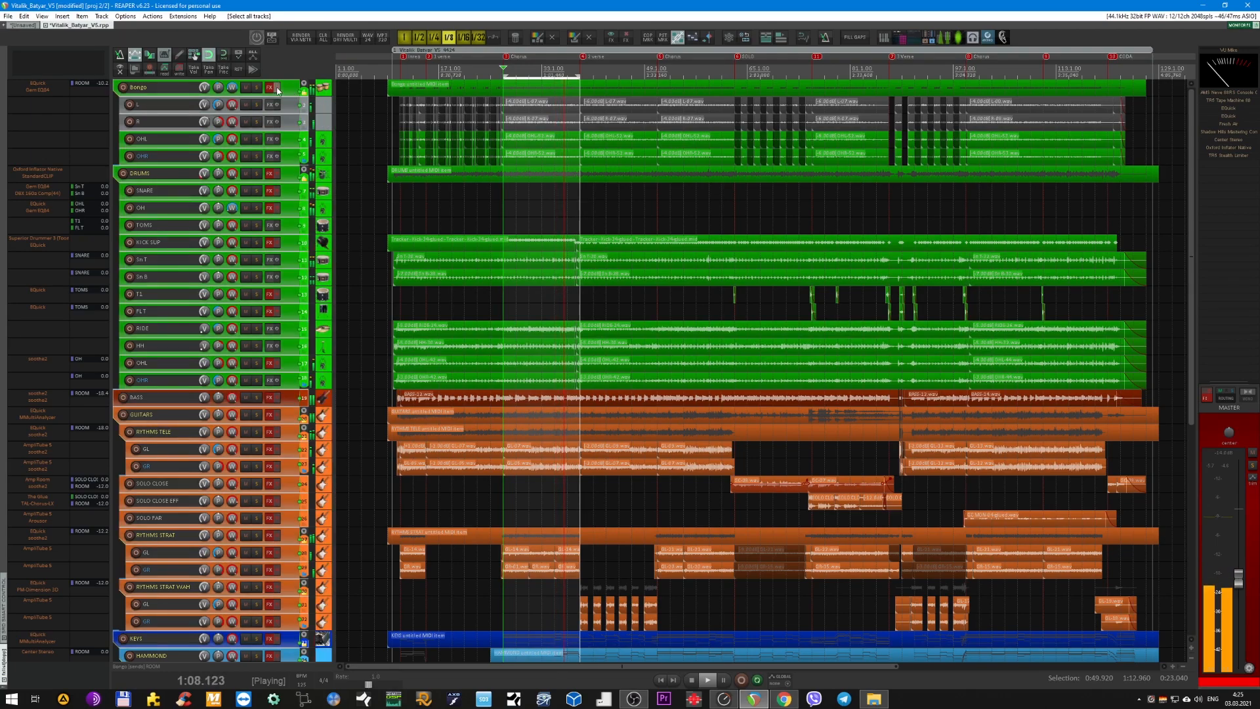
pyautogui.click(276, 88)
pyautogui.click(1207, 397)
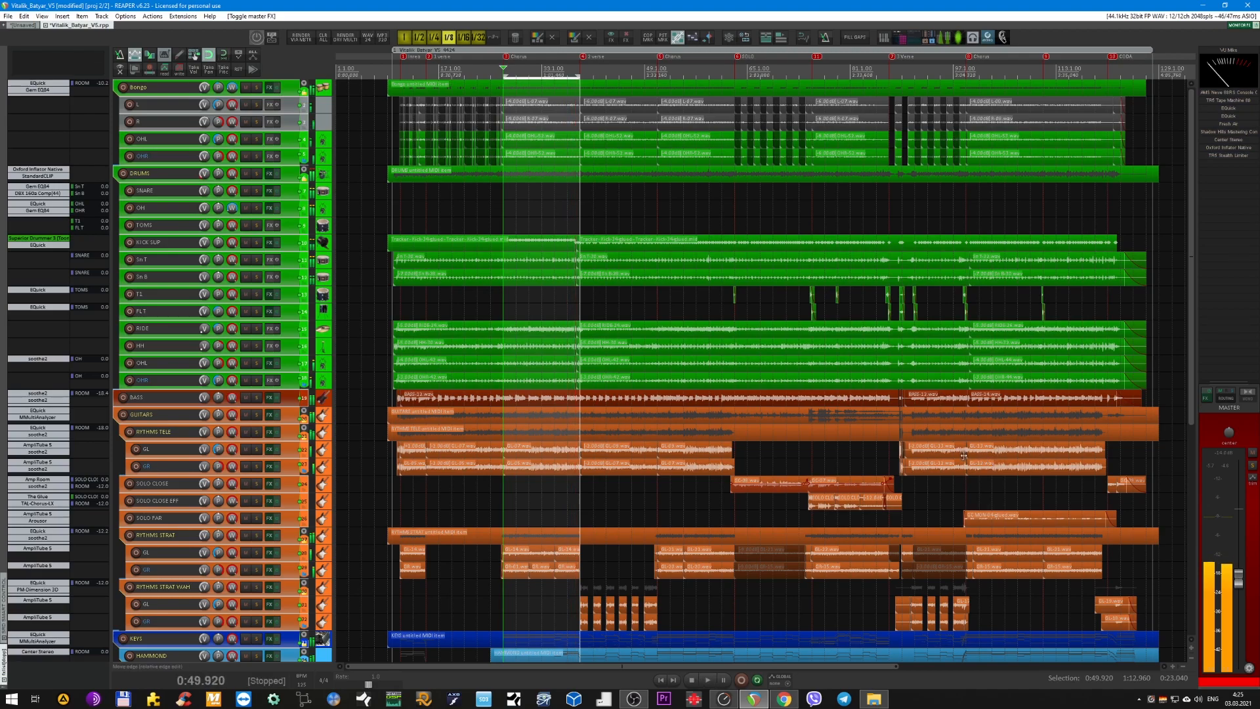
pyautogui.moveTo(1237, 580)
pyautogui.moveTo(1238, 580); pyautogui.dragTo(1237, 587)
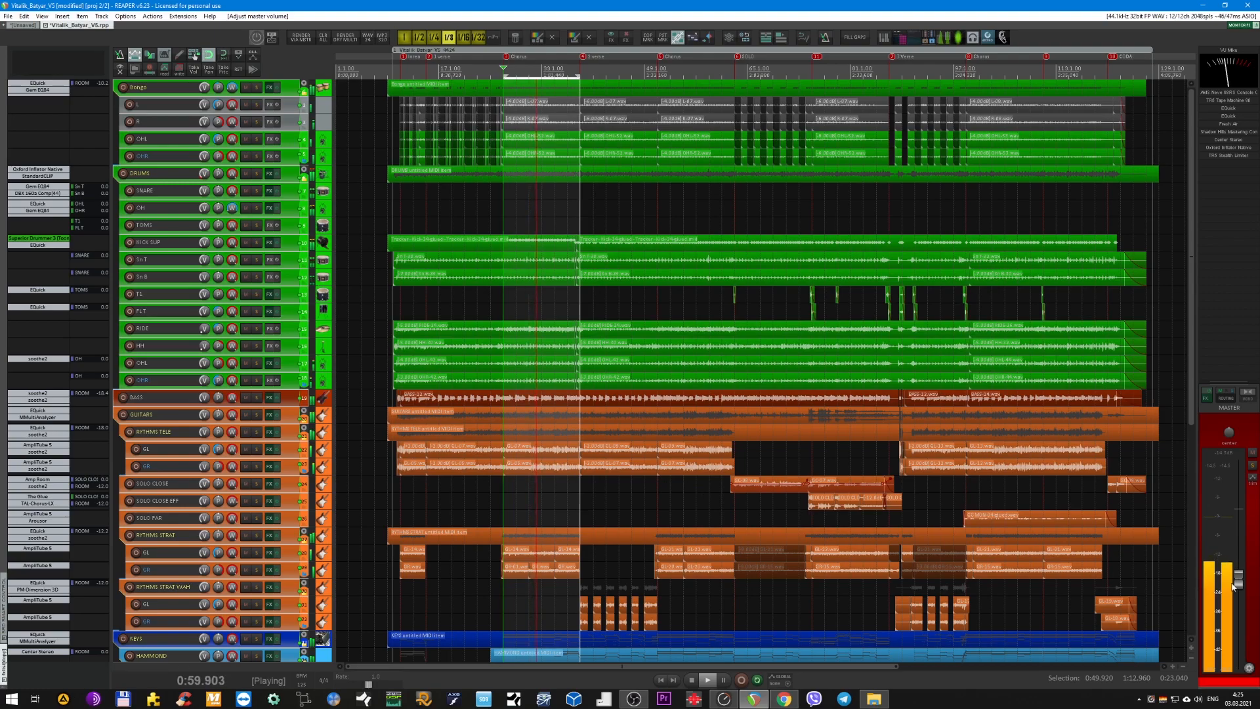
pyautogui.moveTo(1239, 584); pyautogui.dragTo(1240, 600)
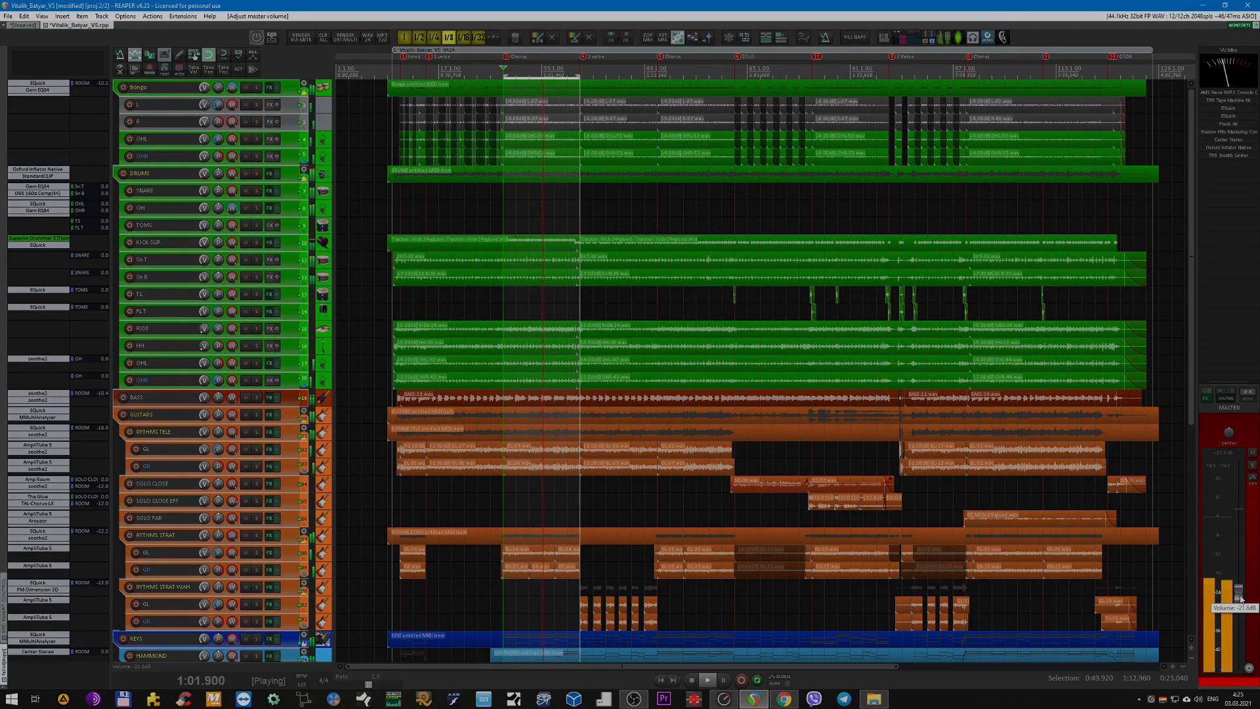